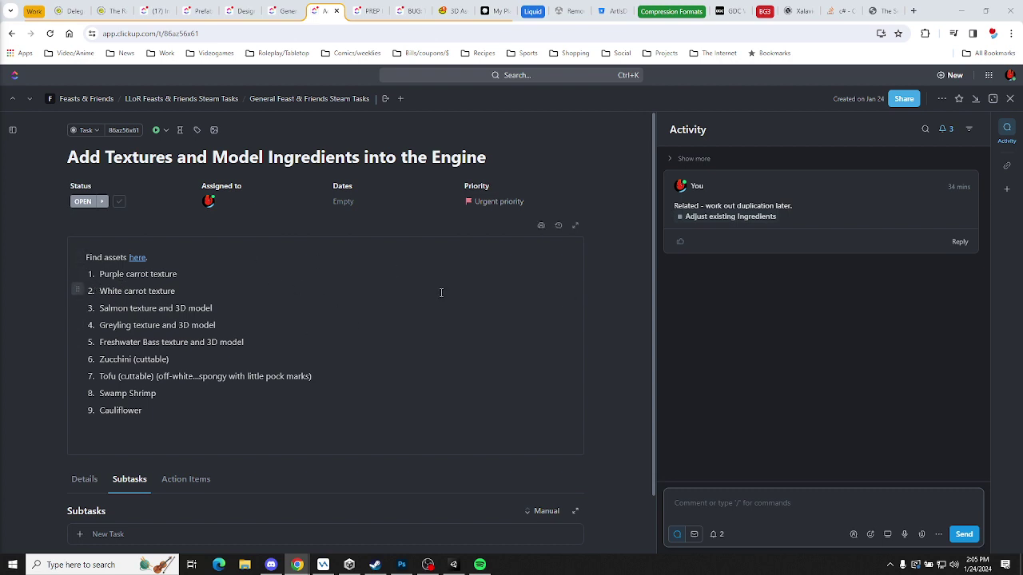
Create a checklist in the task's action items and paste in the nine numbered ingredients copied from the description
scroll(210, 342, down, 1)
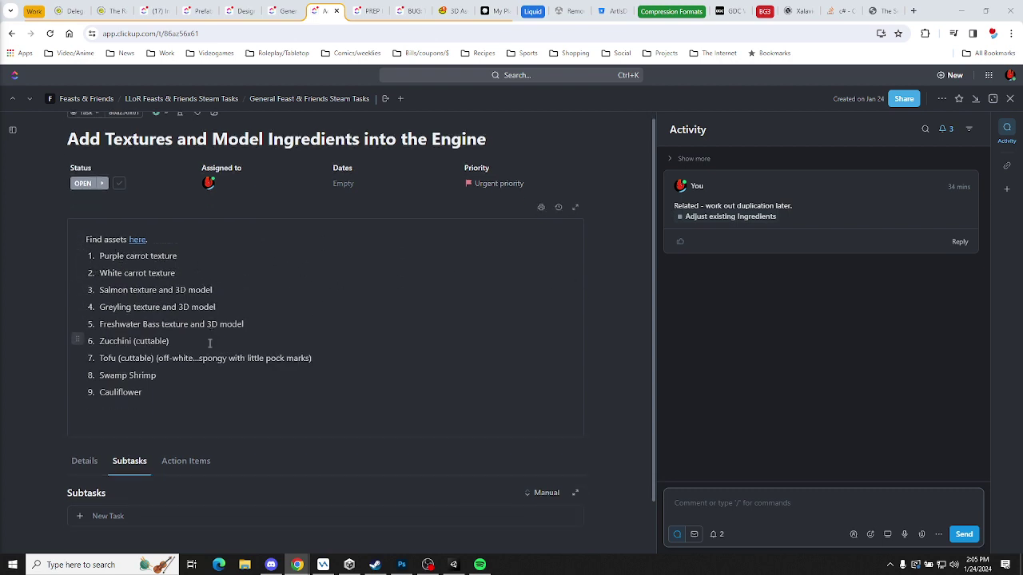
scroll(210, 343, down, 1)
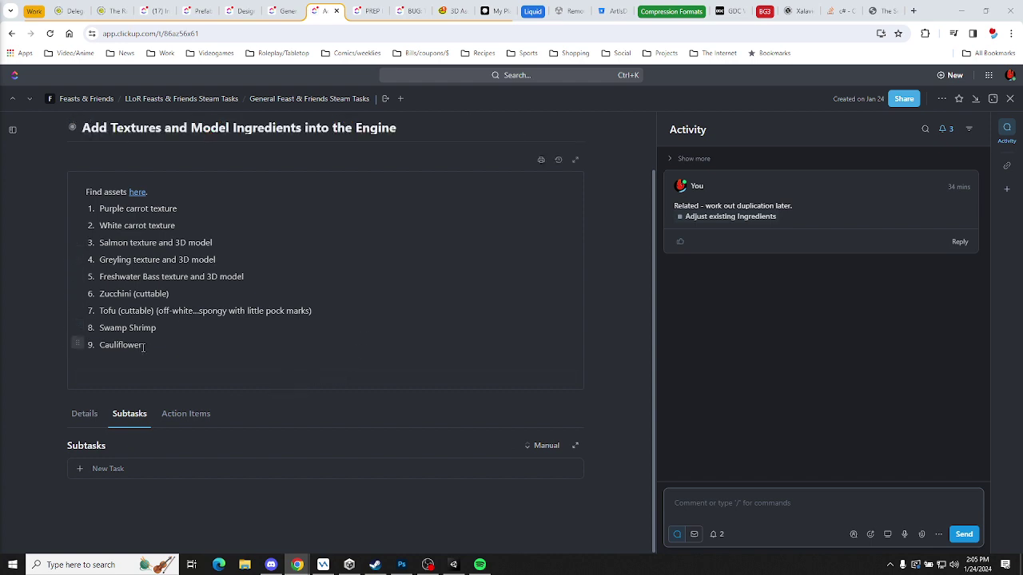
drag(143, 347, 88, 207)
key(ctrl+c)
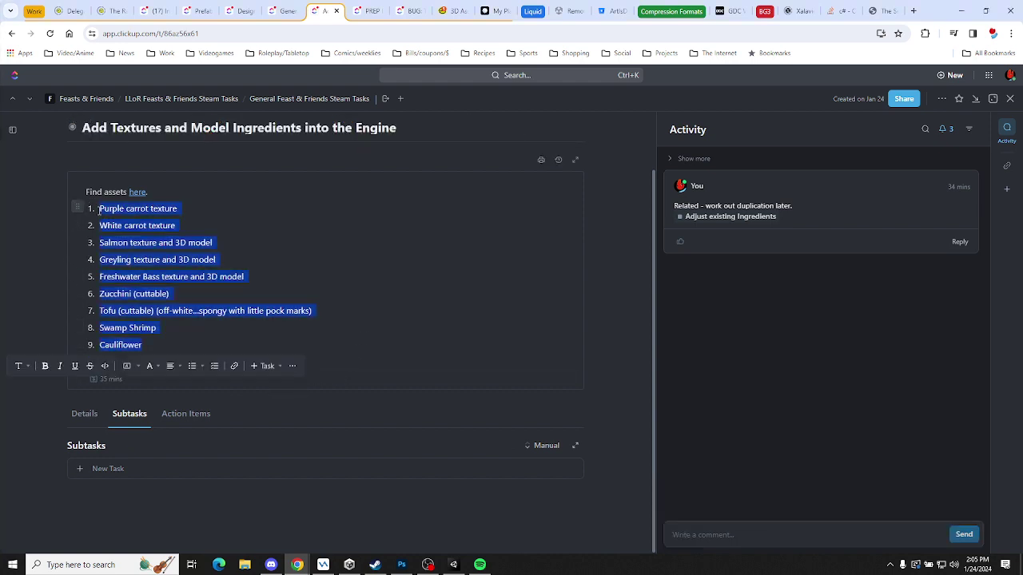
click(194, 415)
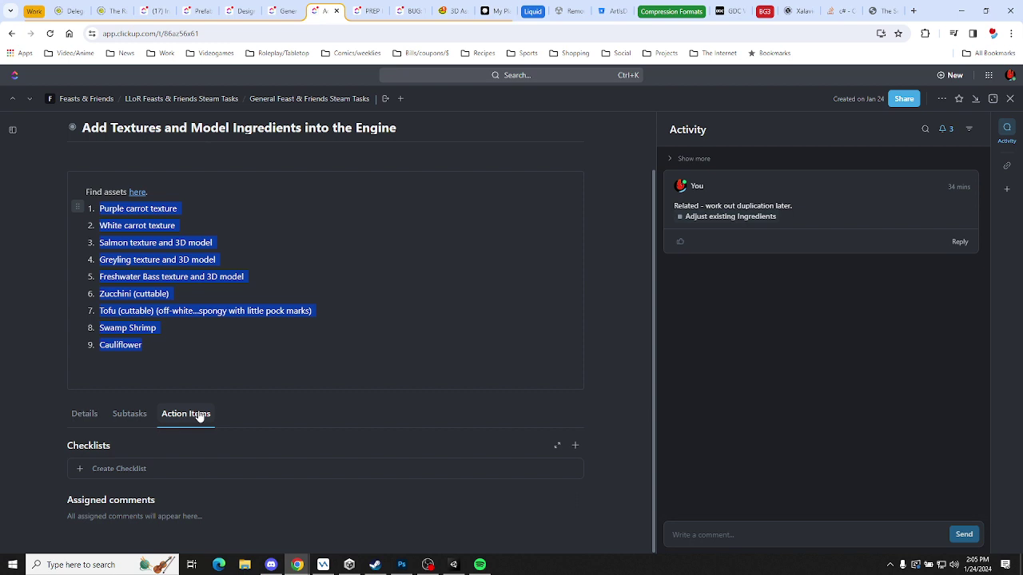
click(122, 469)
key(ctrl+v)
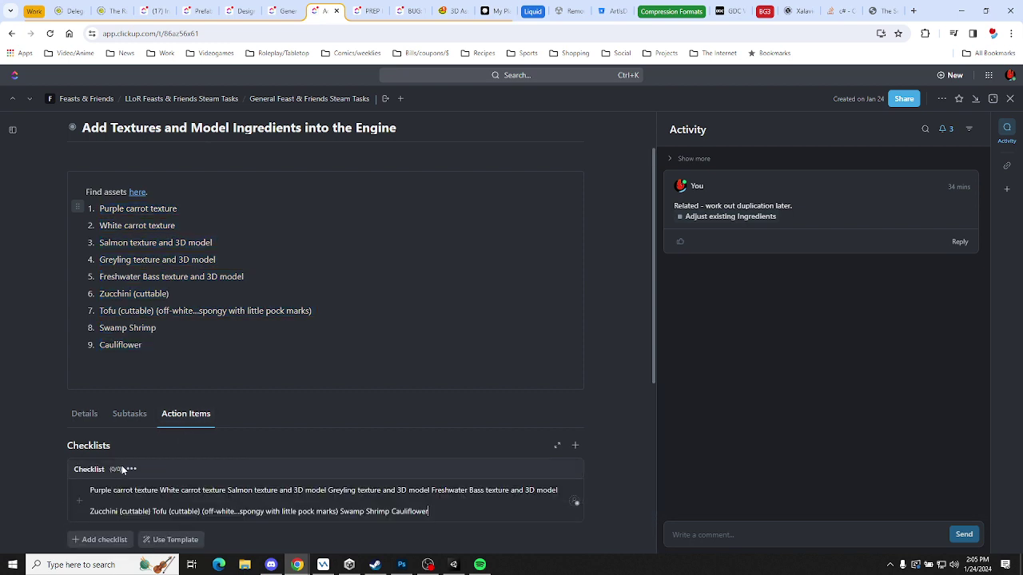
Clear the pasted ingredient text from the new checklist item
scroll(353, 515, down, 2)
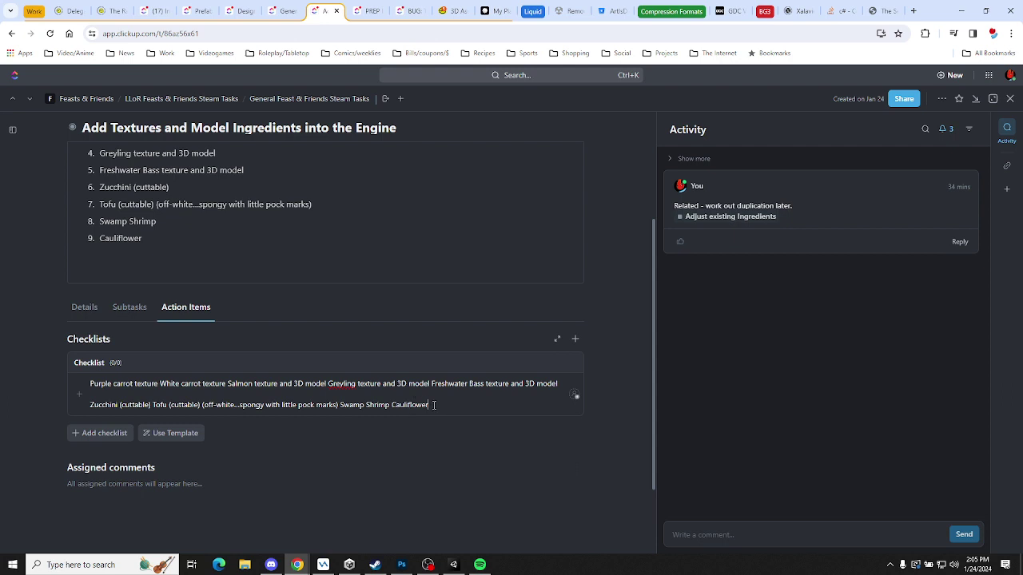
key(ctrl+a)
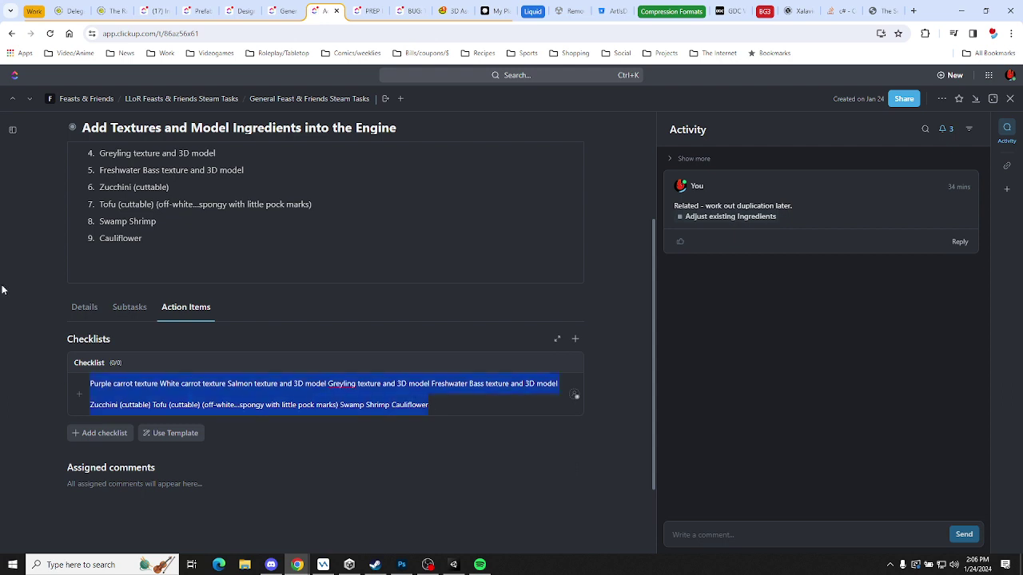
key(BackSpace)
click(162, 246)
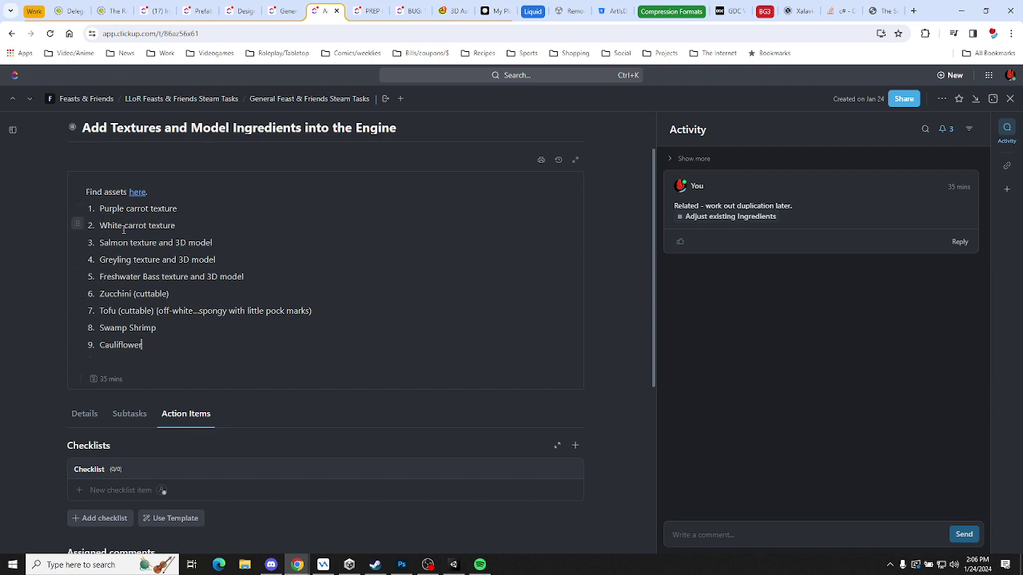
drag(101, 208, 98, 237)
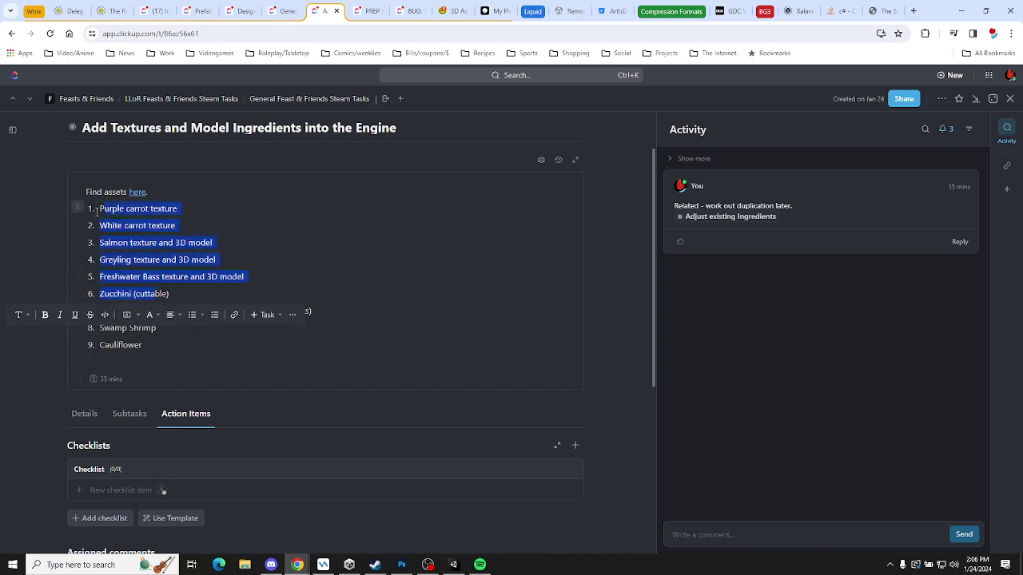
drag(156, 343, 92, 210)
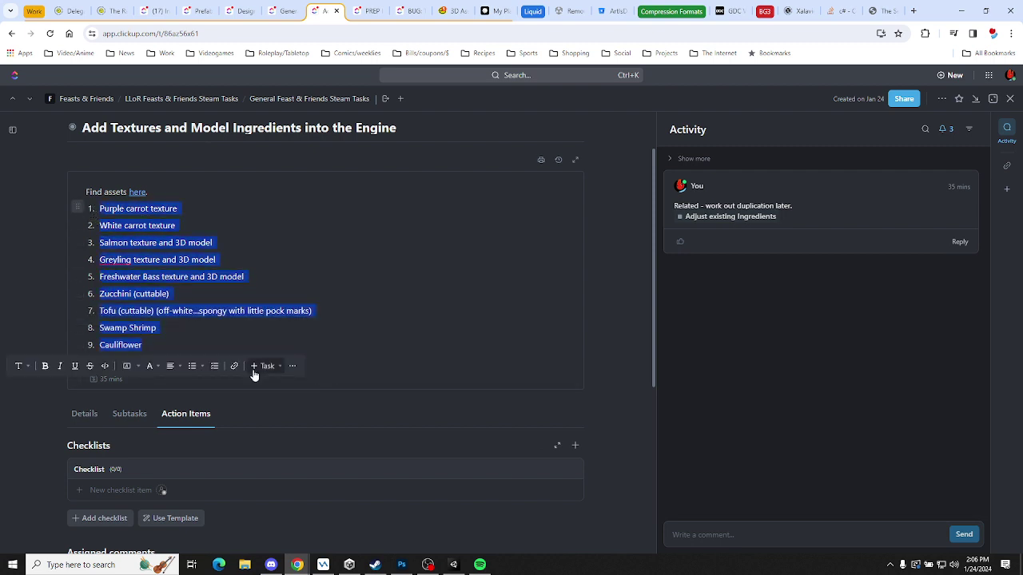
click(278, 368)
click(293, 367)
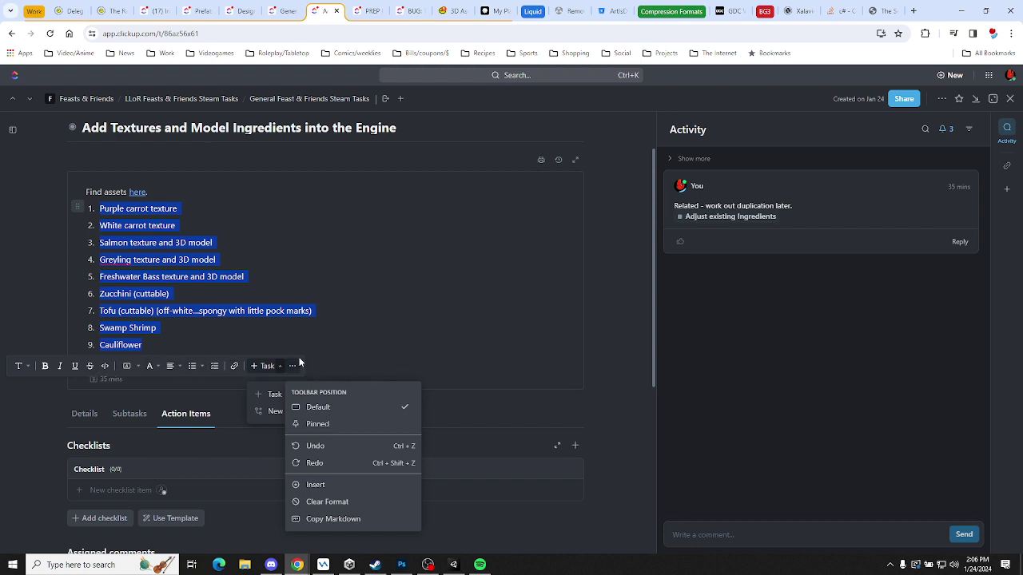
click(294, 368)
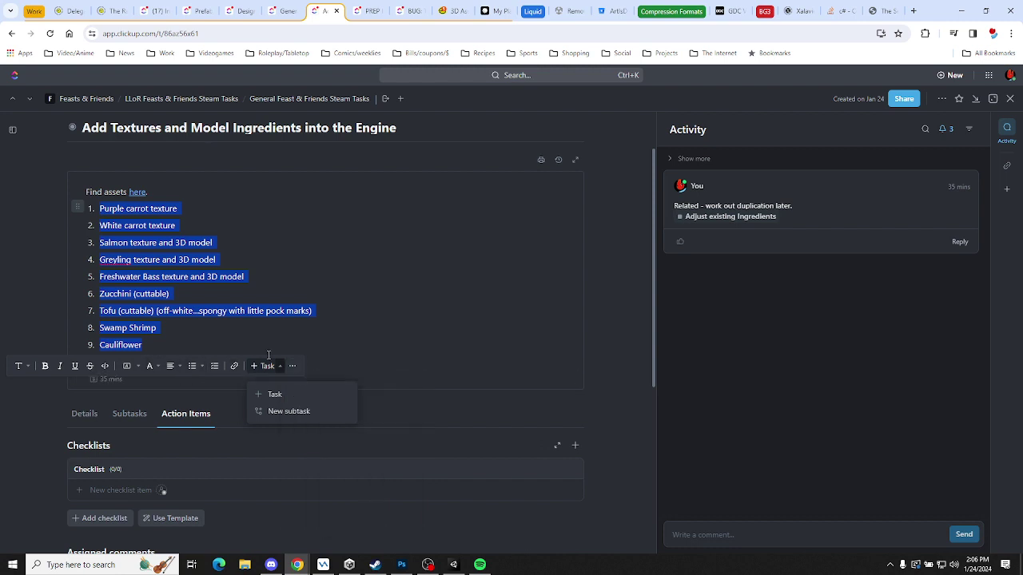
click(144, 346)
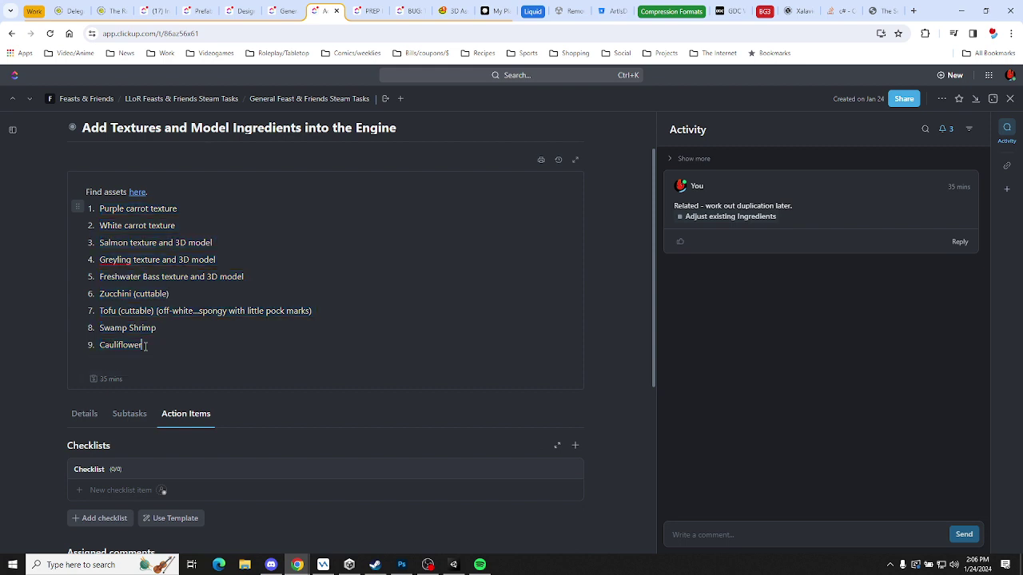
Copy the nine ingredients from the description again and add them to the checklist as separate items, from Purple carrot texture to Cauliflower
drag(144, 346, 95, 213)
key(ctrl+c)
click(129, 488)
key(ctrl+v)
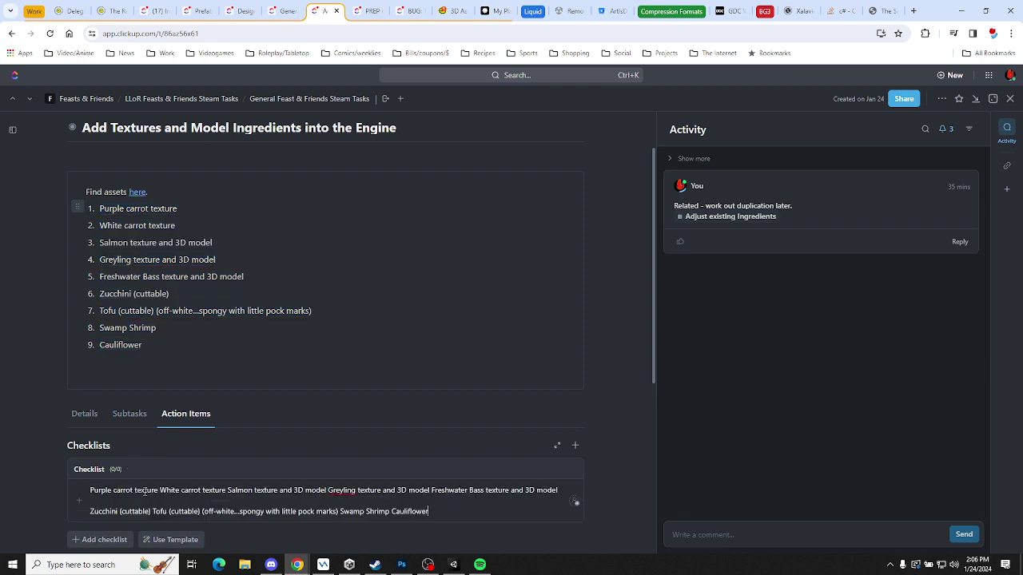
drag(160, 489, 559, 543)
key(BackSpace)
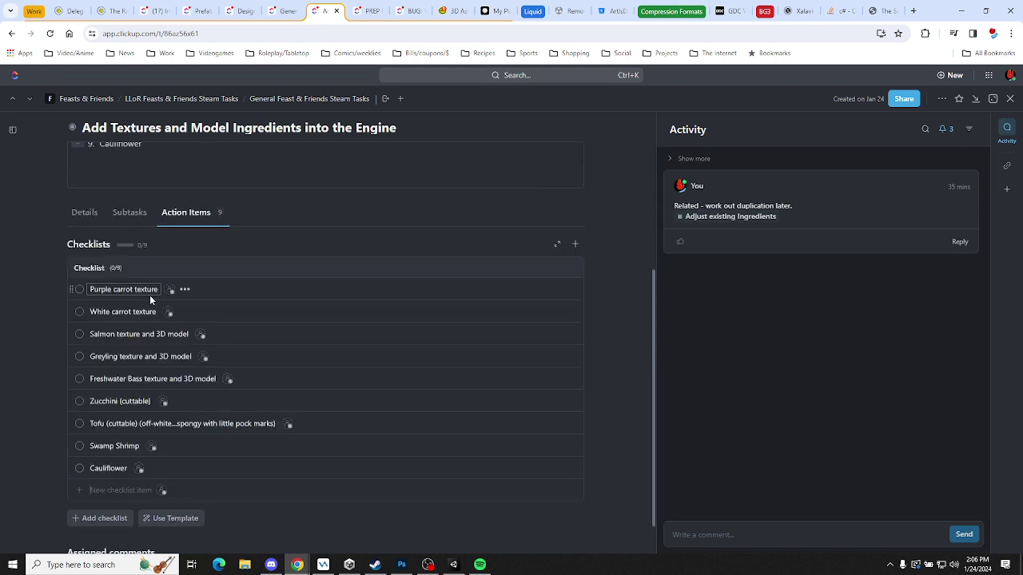
click(162, 356)
scroll(163, 356, down, 1)
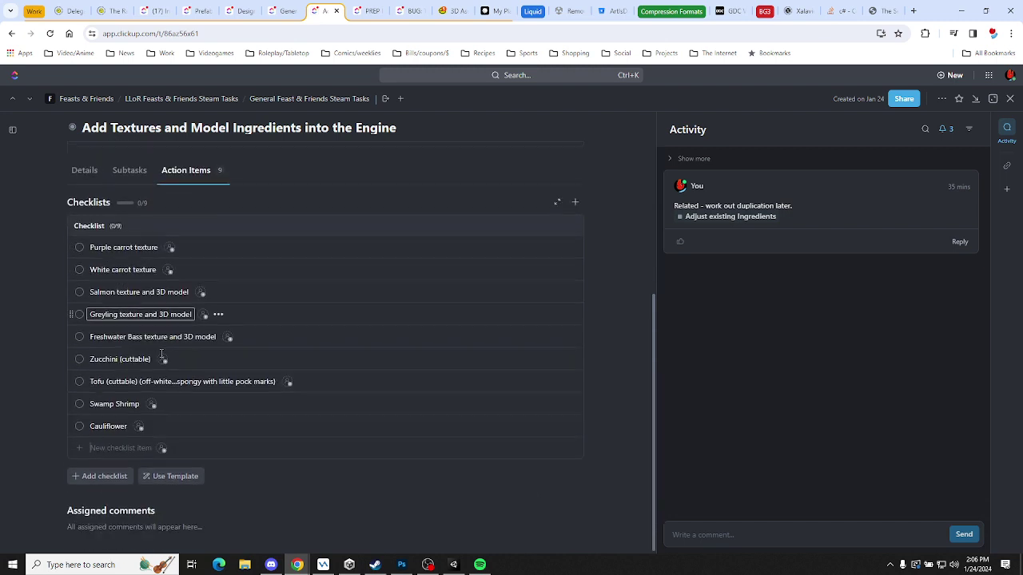
key(Return)
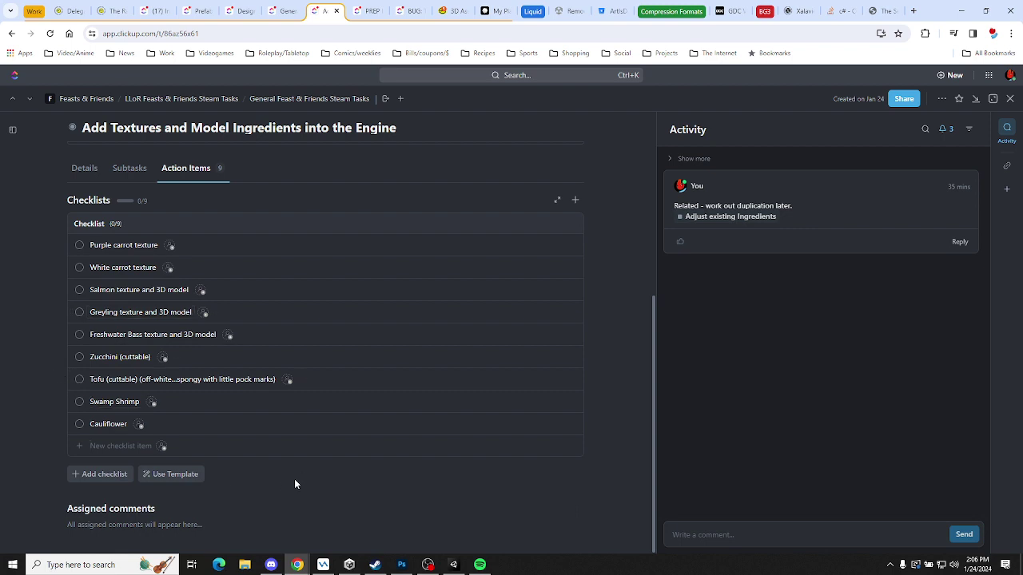
Follow the assets link in the task description to open the 3D Assets folder in Basecamp
scroll(271, 479, up, 3)
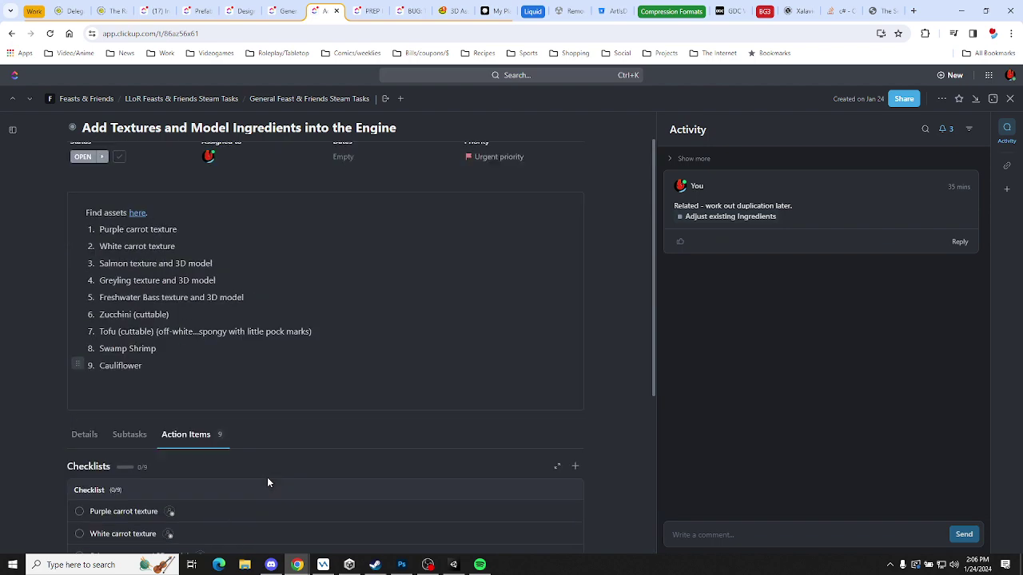
scroll(240, 447, down, 2)
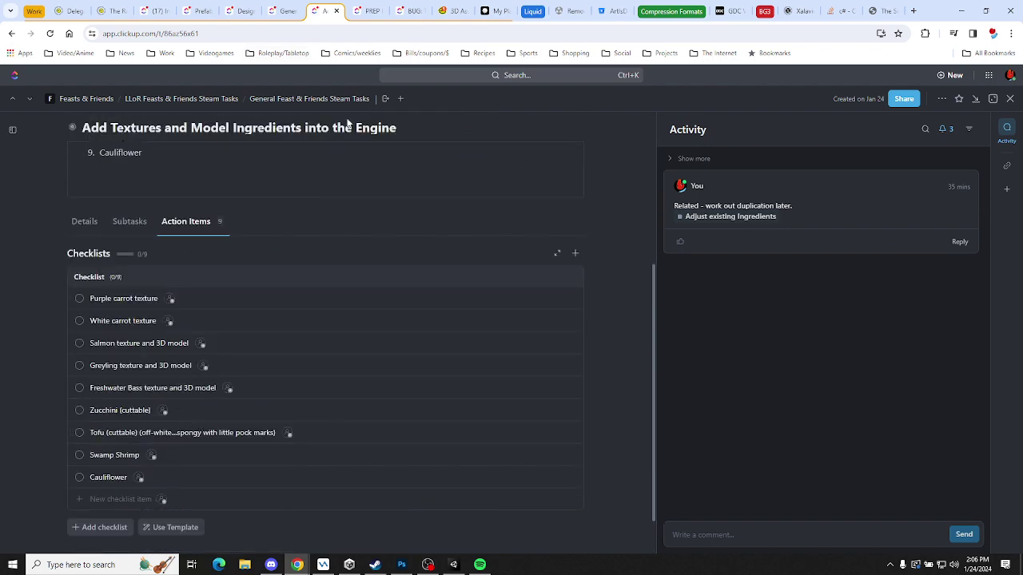
scroll(127, 320, up, 3)
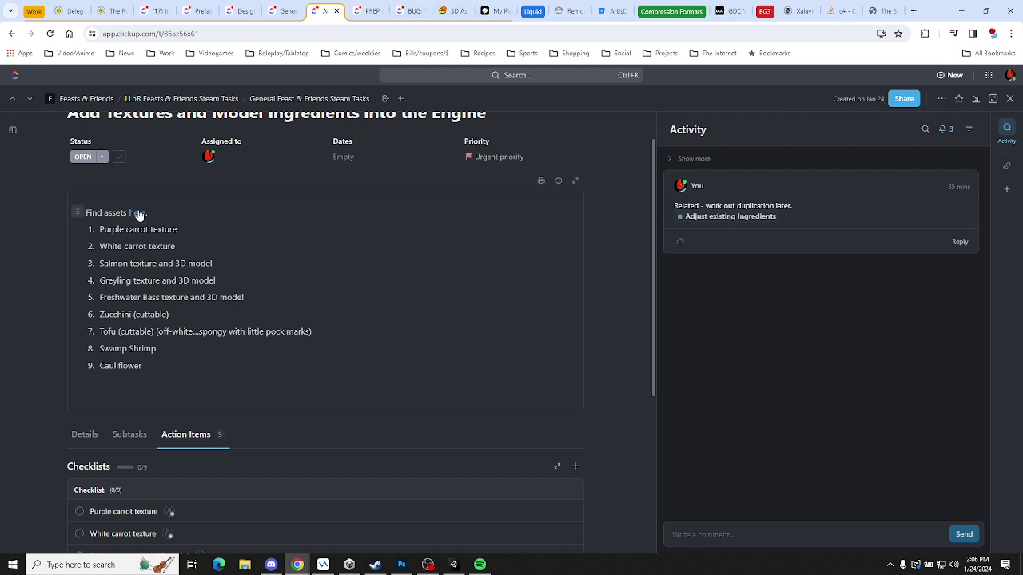
click(138, 215)
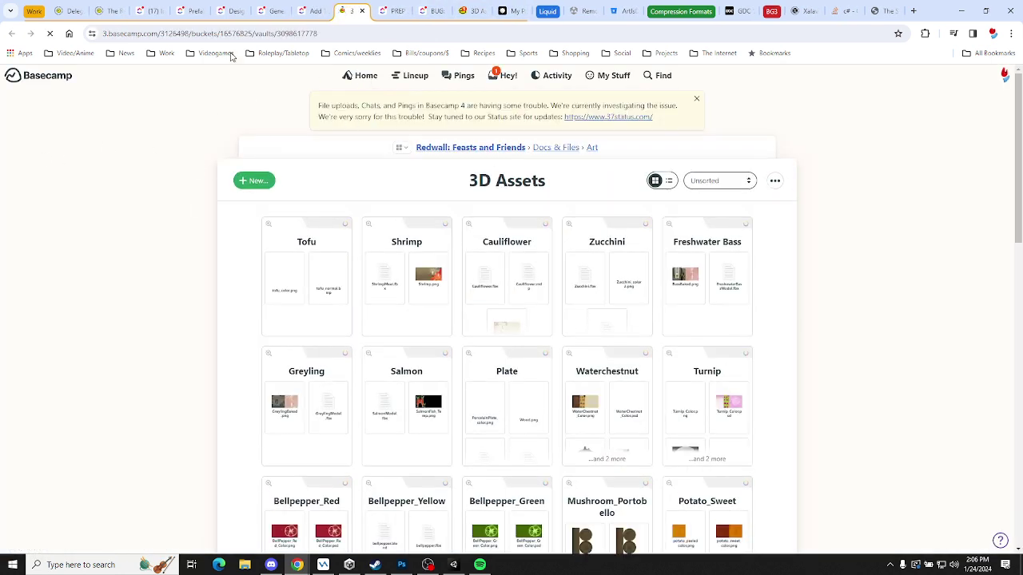
Check the task's ingredient list and download purplecarrot_color.png from the Carrot folder in the 3D Assets
click(308, 10)
scroll(138, 378, down, 3)
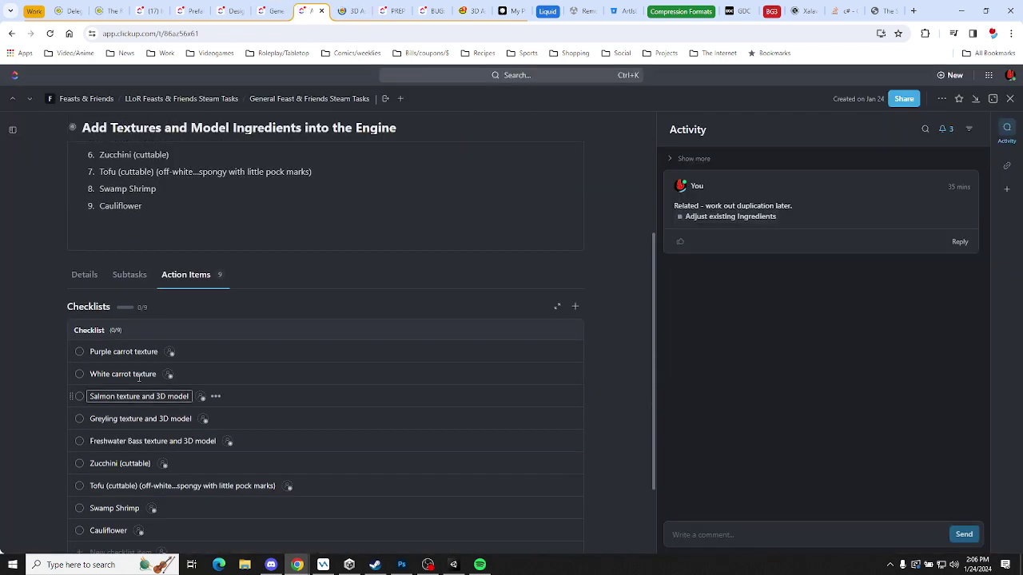
scroll(112, 354, up, 3)
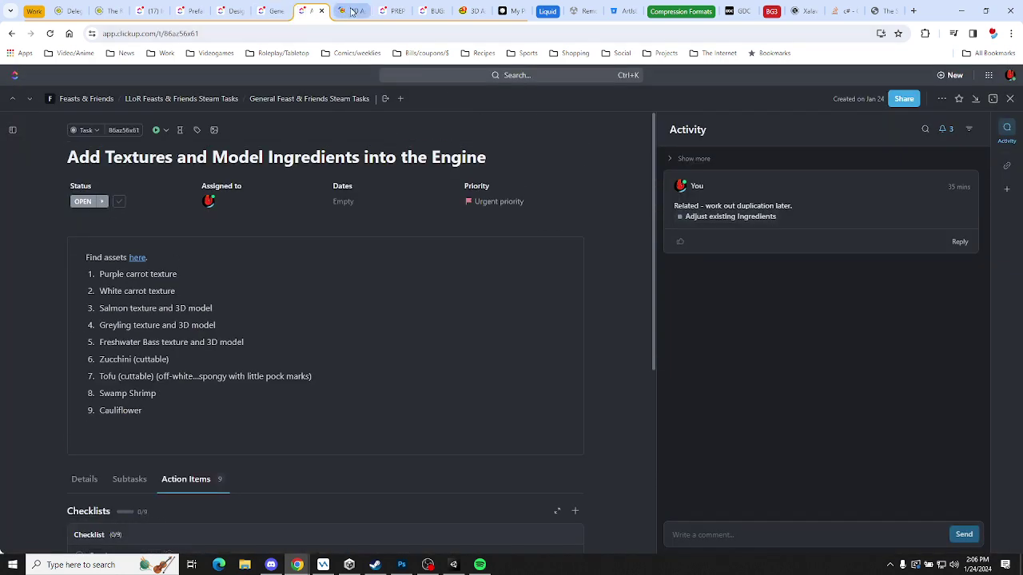
click(352, 10)
scroll(799, 255, down, 3)
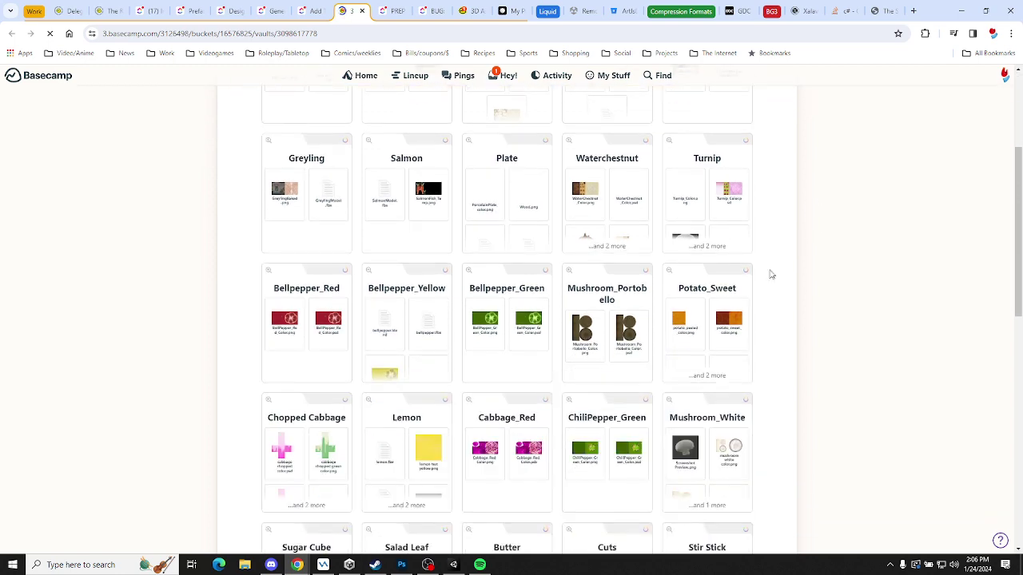
scroll(558, 391, down, 2)
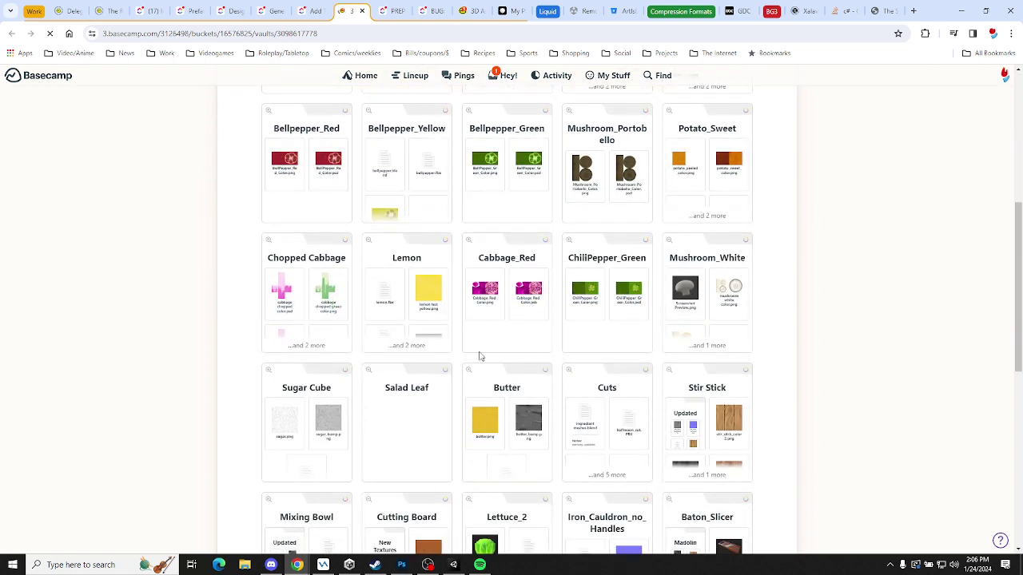
scroll(479, 357, down, 2)
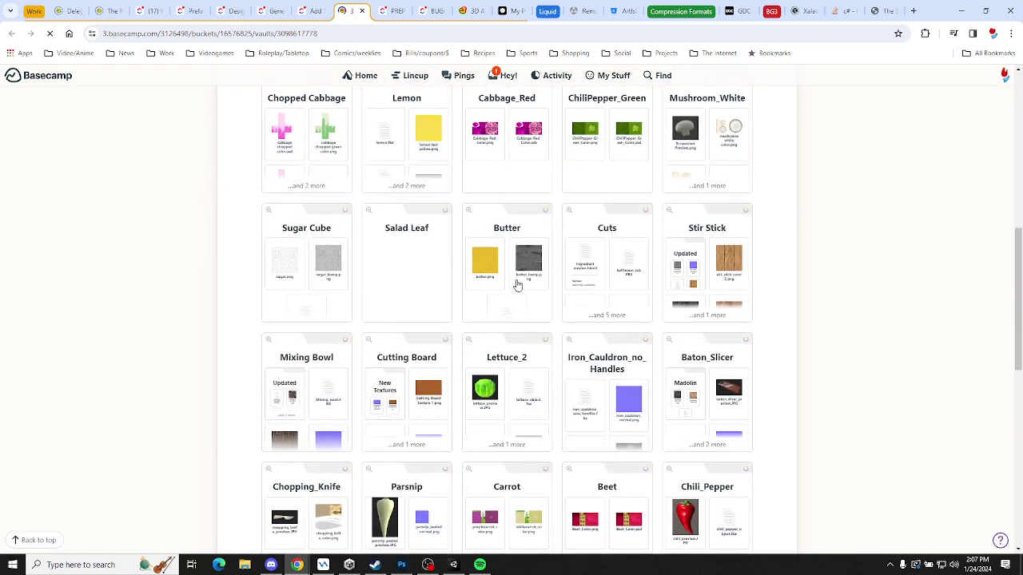
scroll(517, 285, down, 2)
click(492, 361)
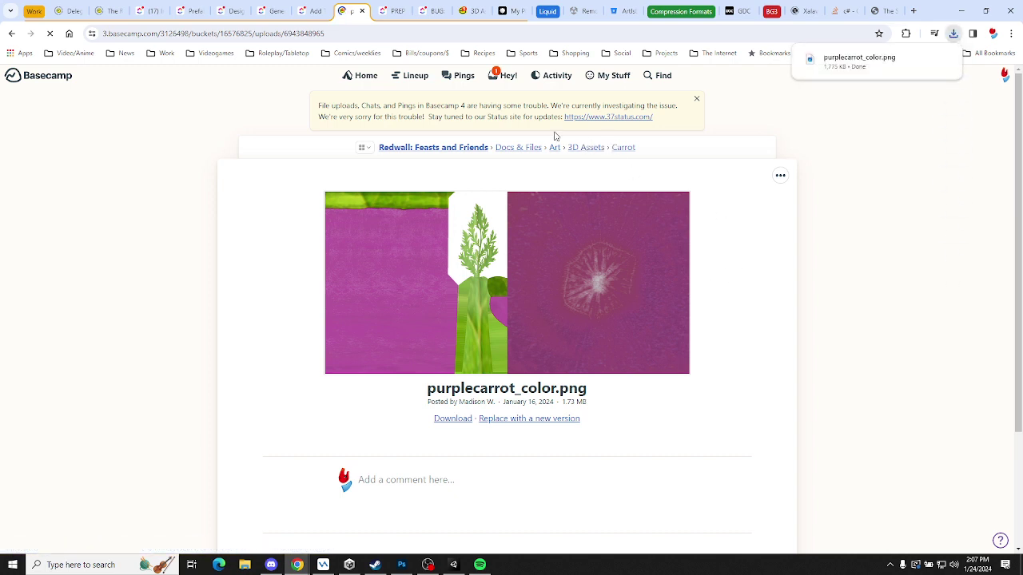
Return to the Carrot folder from the purplecarrot_color.png page and look over its files
drag(331, 113, 504, 113)
click(382, 114)
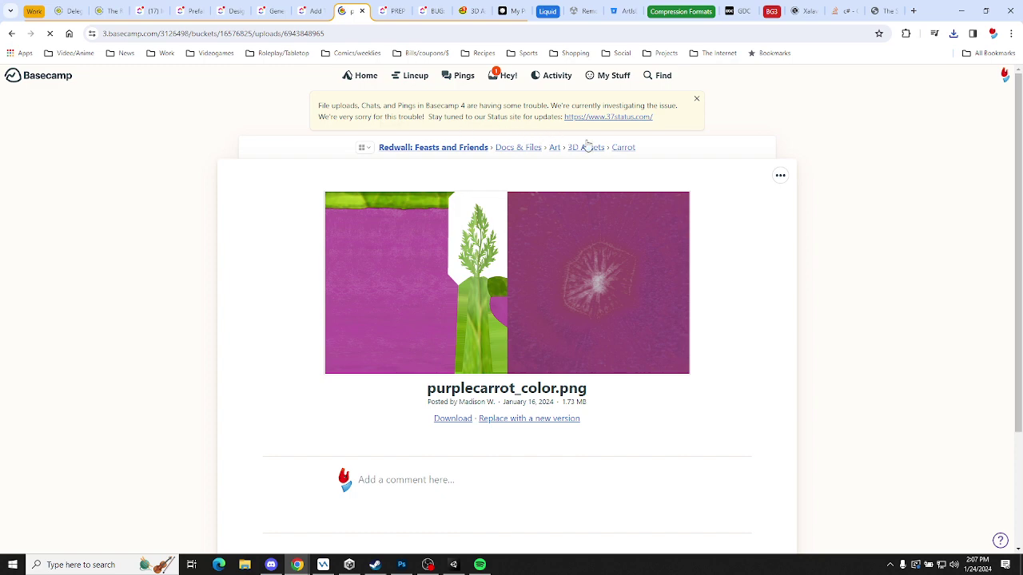
click(624, 148)
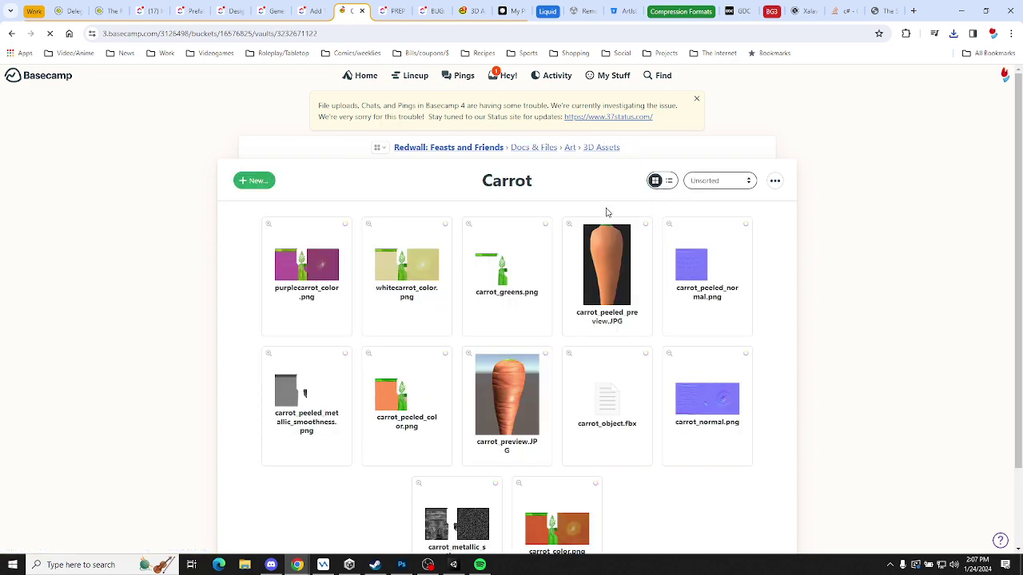
scroll(484, 304, down, 1)
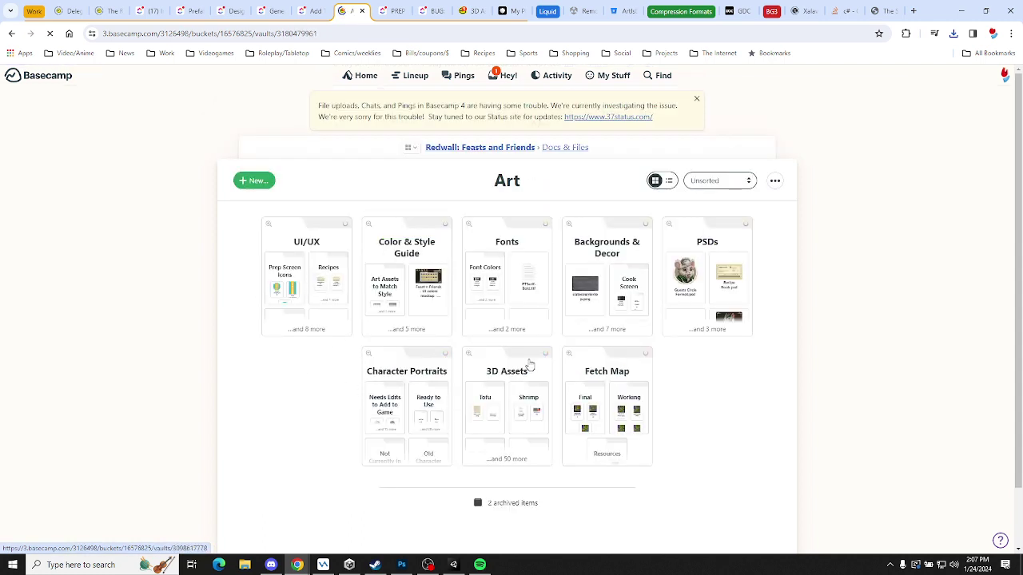
Look through the PSDs folder in Art and the main Docs & Files folder, and go back to the Carrot folder
click(721, 269)
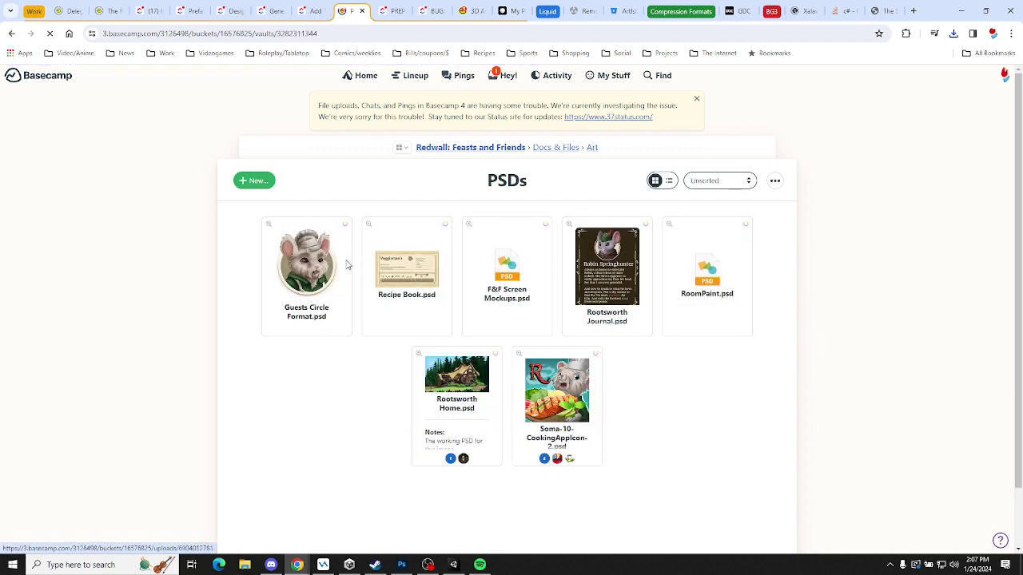
click(592, 149)
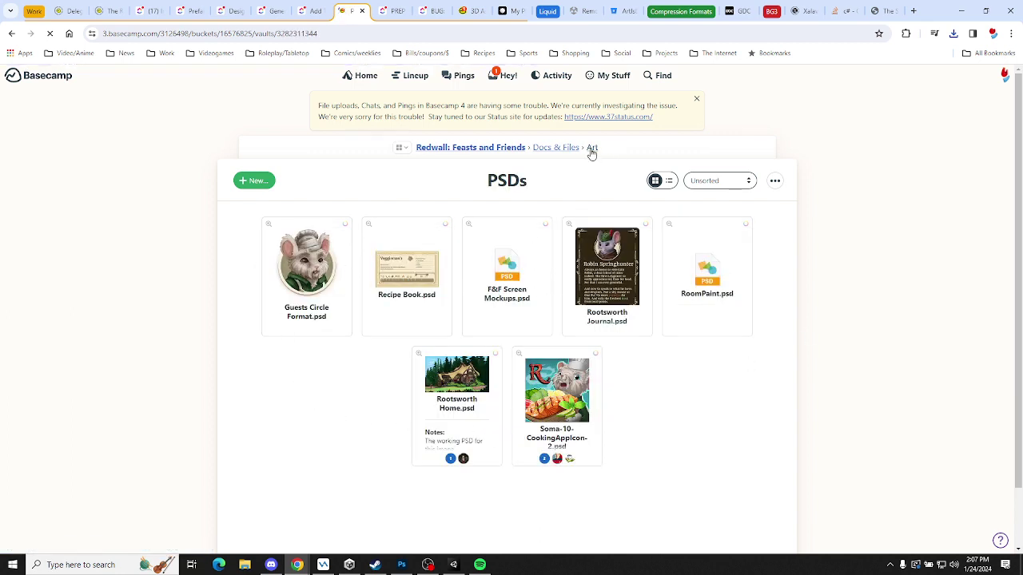
click(558, 151)
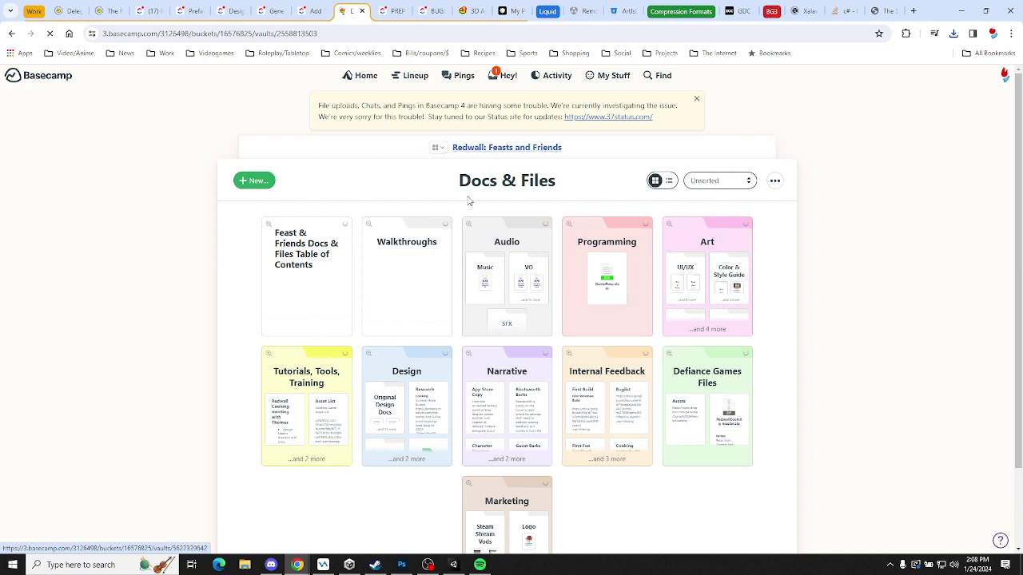
click(13, 35)
click(12, 35)
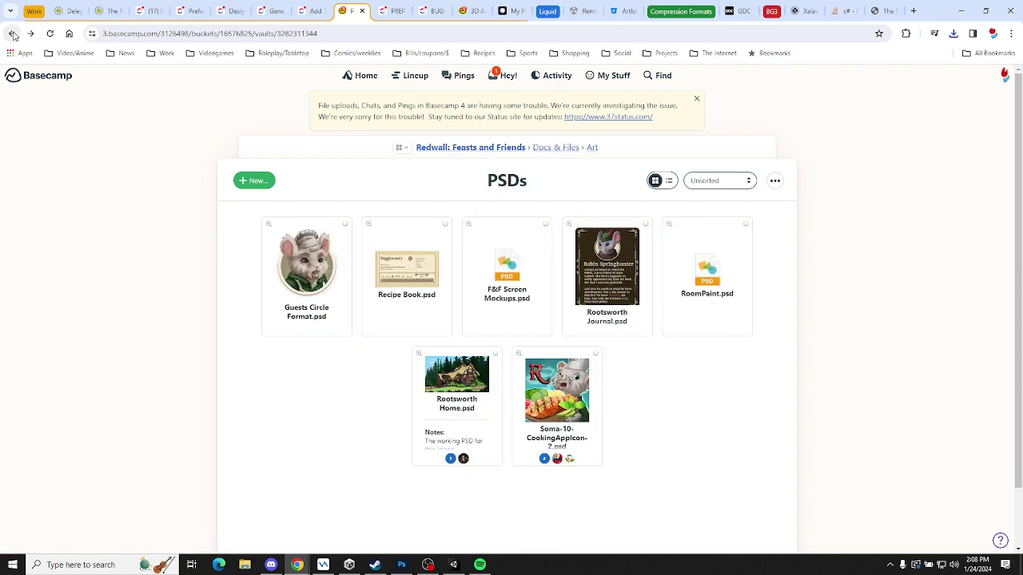
click(12, 35)
click(13, 36)
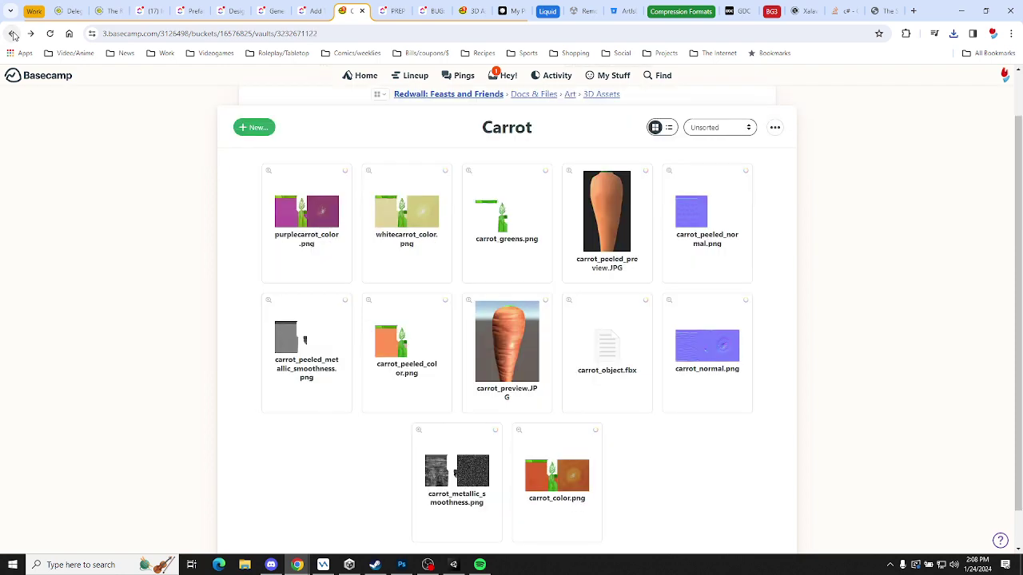
Go back to the 3D Assets folder in Basecamp and show the downloaded purplecarrot_color.png in its folder on disk
click(13, 35)
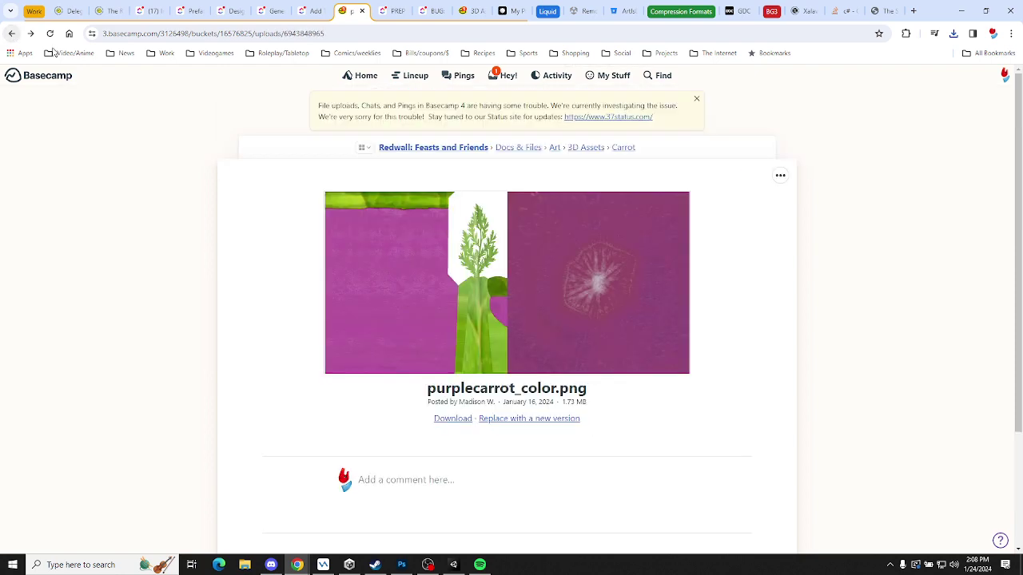
click(590, 149)
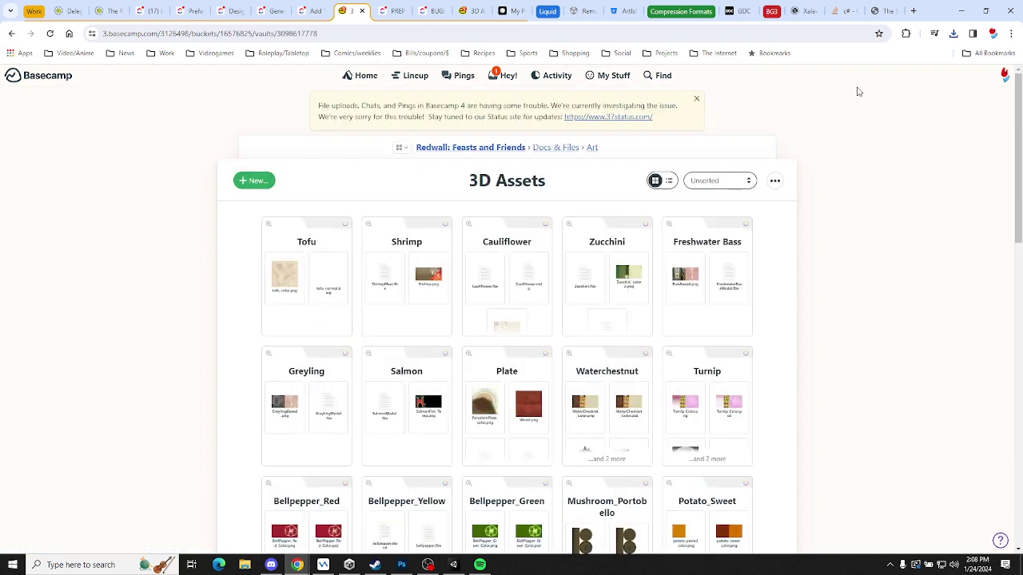
click(953, 34)
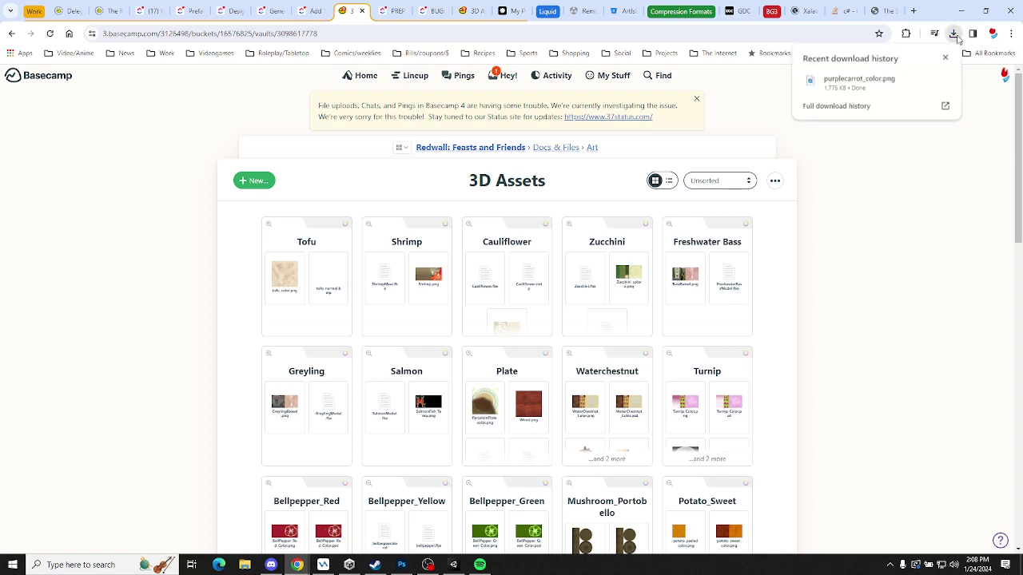
click(927, 83)
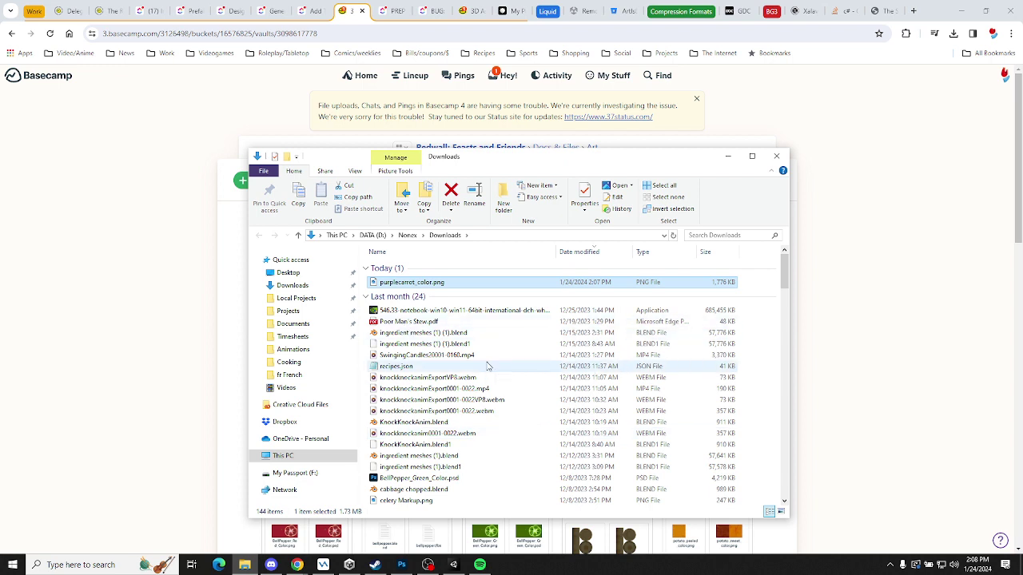
Switch to the RedwallCooking project in Unity and collapse the Animations folder in the project assets
mouse_move(270, 565)
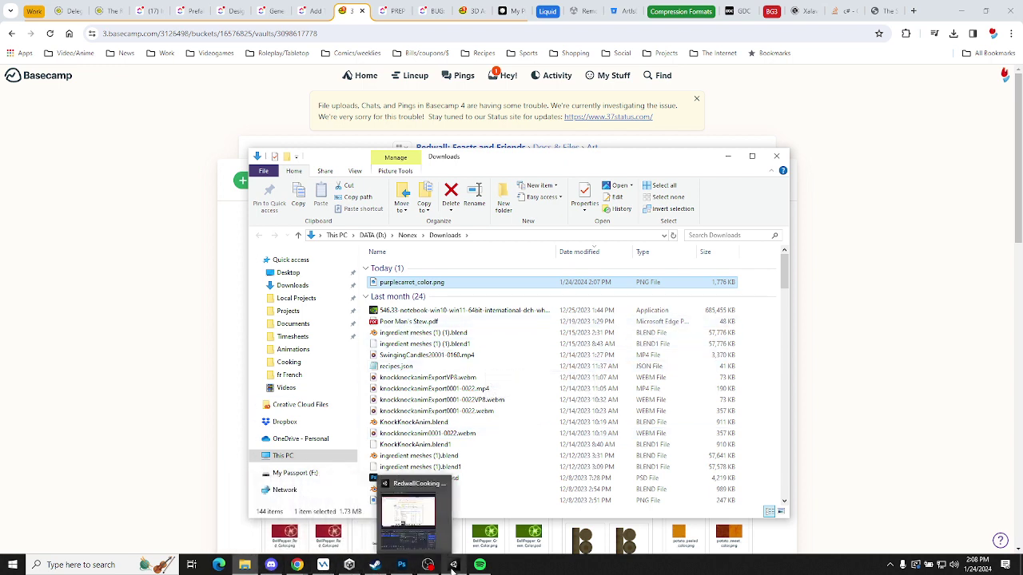
click(453, 565)
click(53, 272)
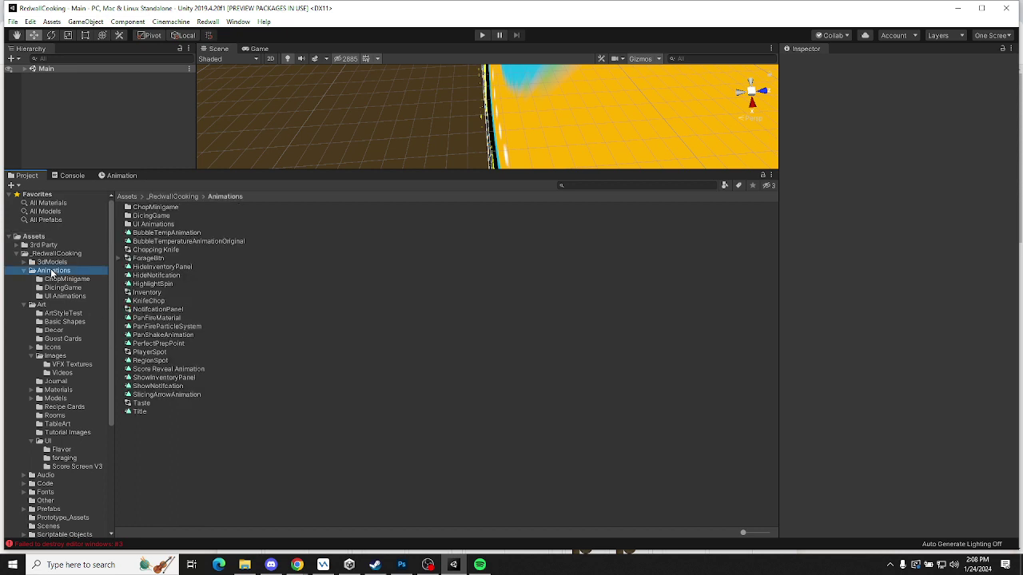
double_click(53, 272)
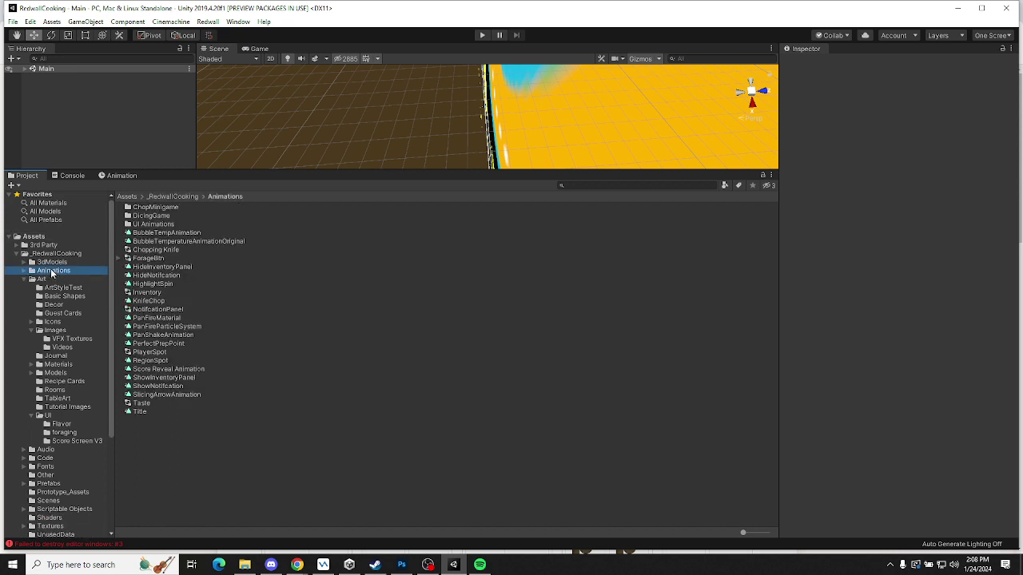
Collapse the Images folder under Art and expand the Models folder to show its ingredient subfolders
key(Down)
key(Down)
key(Down)
key(Down)
key(Down)
key(Down)
key(Left)
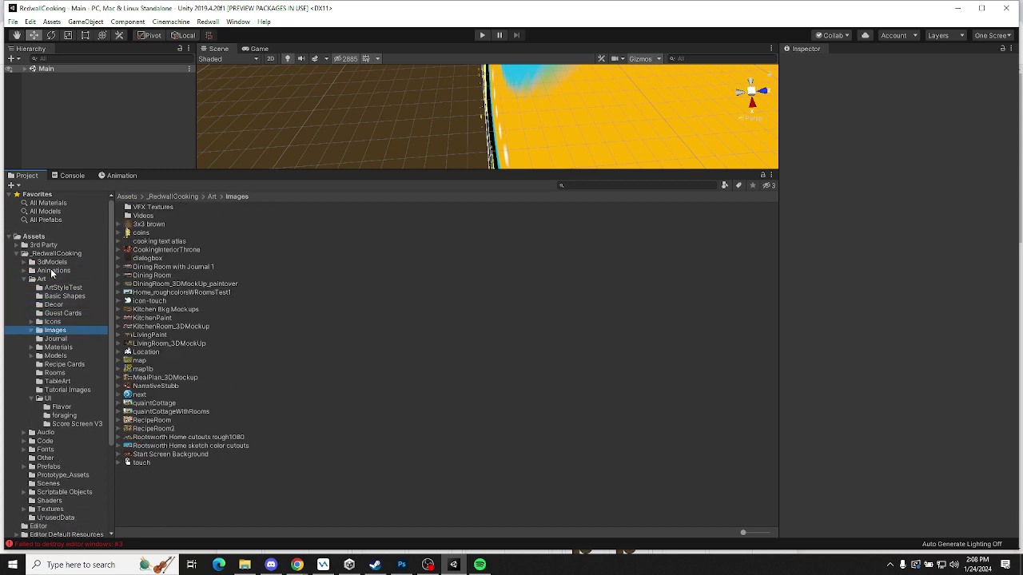
key(Down)
key(Down)
key(Right)
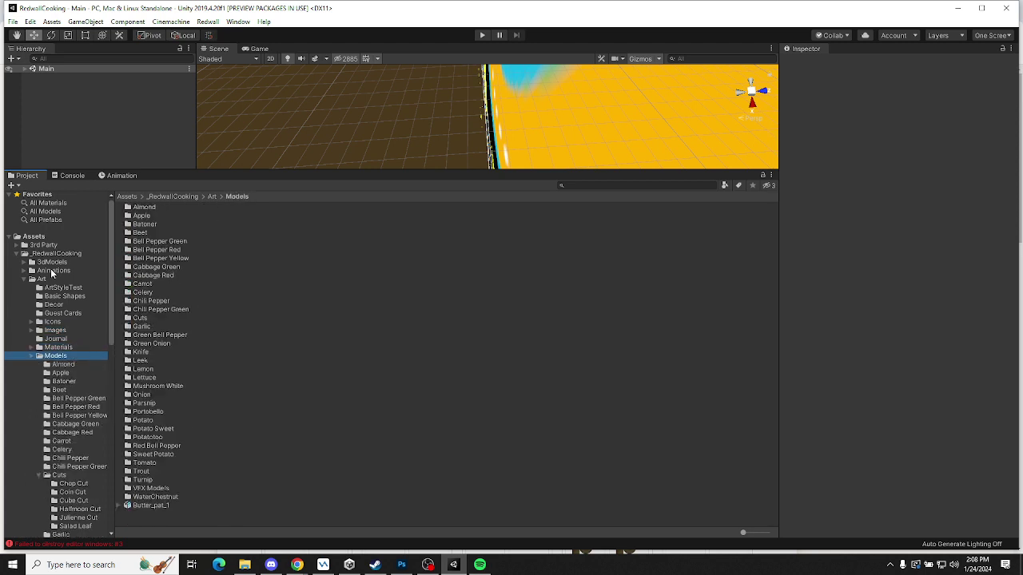
Open the Carrot folder under Models and import purplecarrot_color.png into it from the Downloads folder
key(Down)
key(Down)
key(Down)
key(Down)
key(Down)
key(Down)
key(Down)
key(Down)
key(Down)
key(Down)
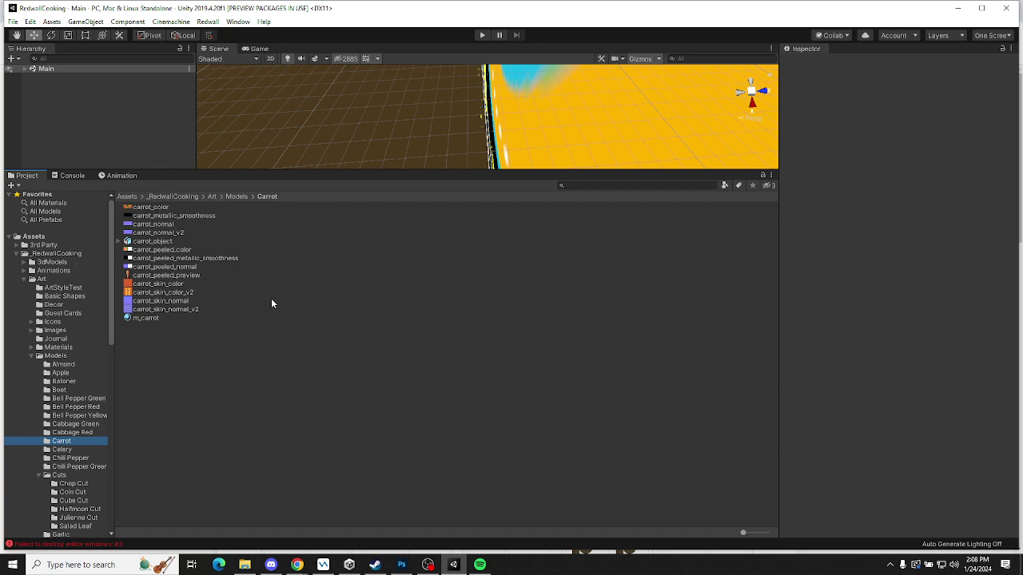
key(alt+Tab)
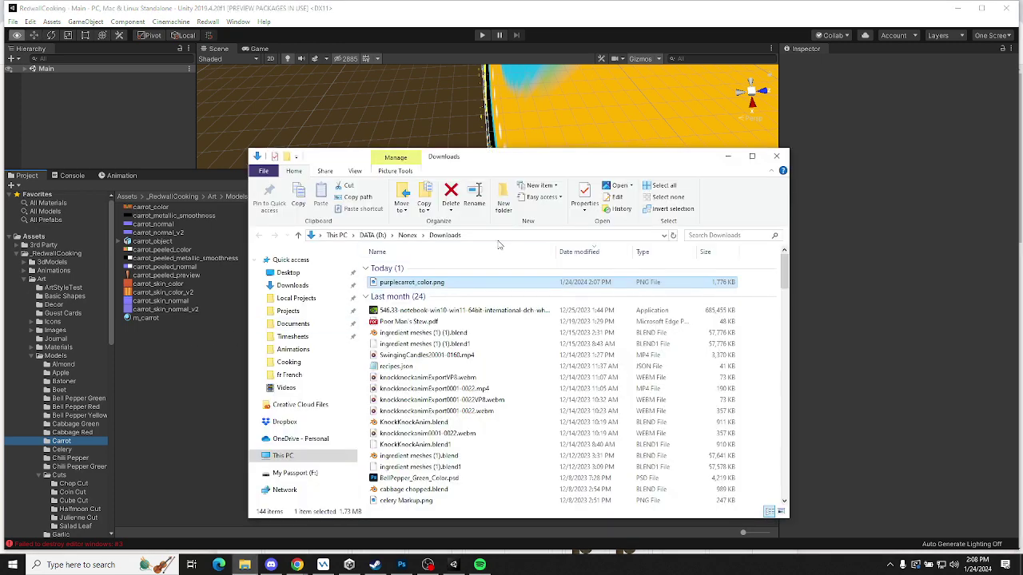
click(167, 390)
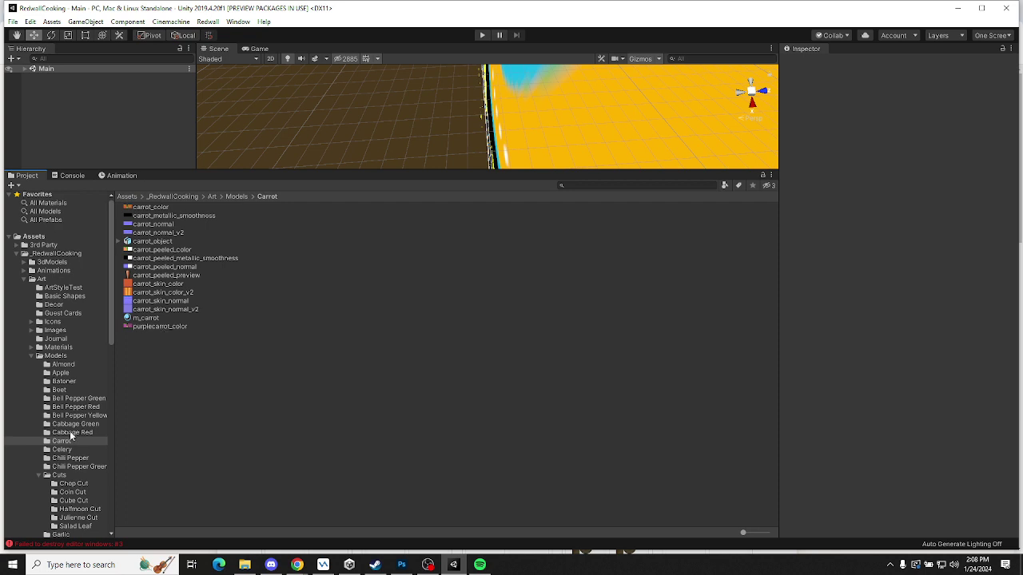
Collapse the Cuts folder and check the contents of the Red Bell Pepper and Green Bell Pepper model folders
scroll(65, 371, down, 2)
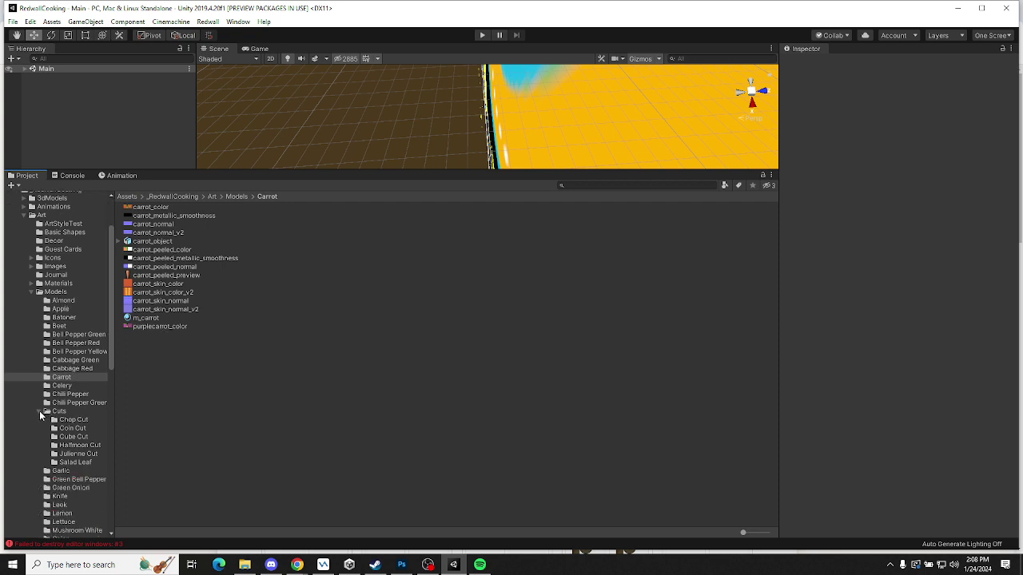
click(40, 412)
scroll(77, 490, down, 2)
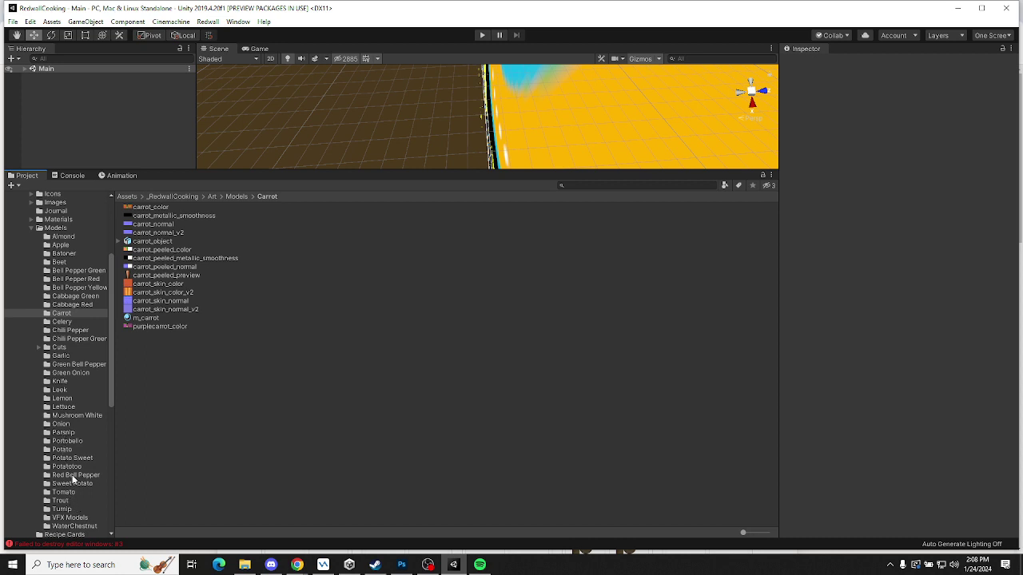
click(67, 476)
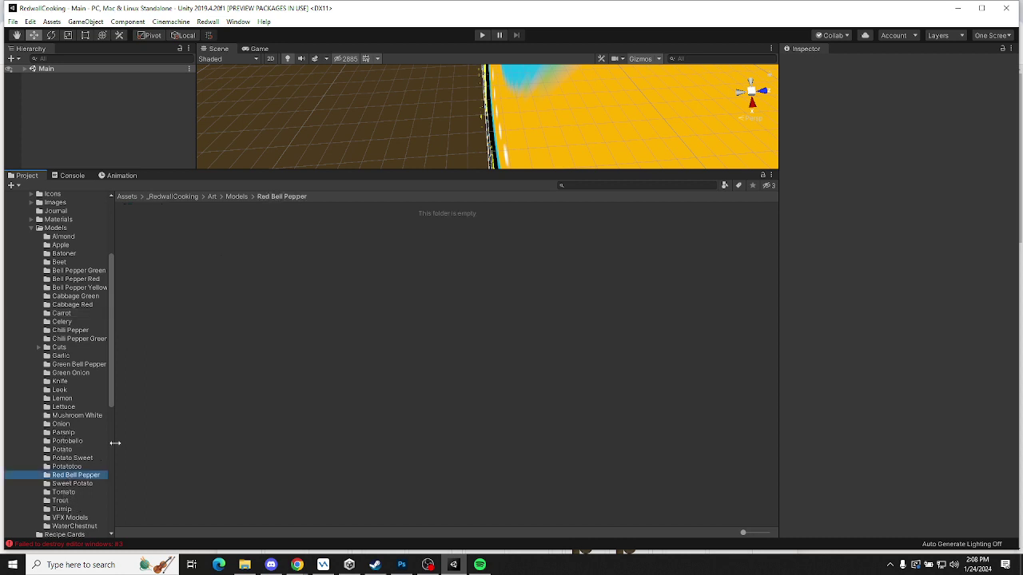
click(76, 365)
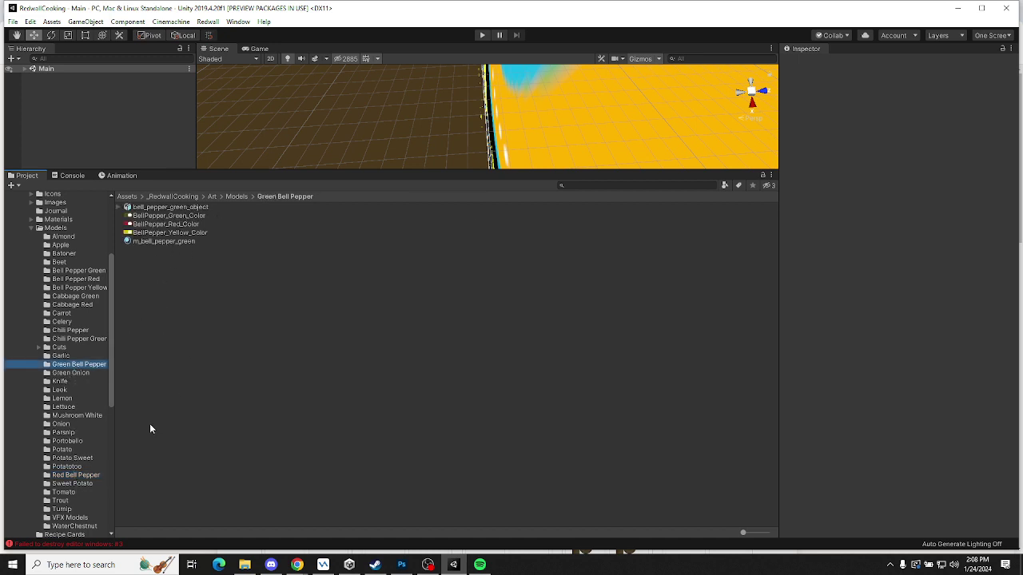
Compare the contents of the Potatotoo, Potato and Potato Sweet model folders, and check the Mushroom White folder
click(71, 466)
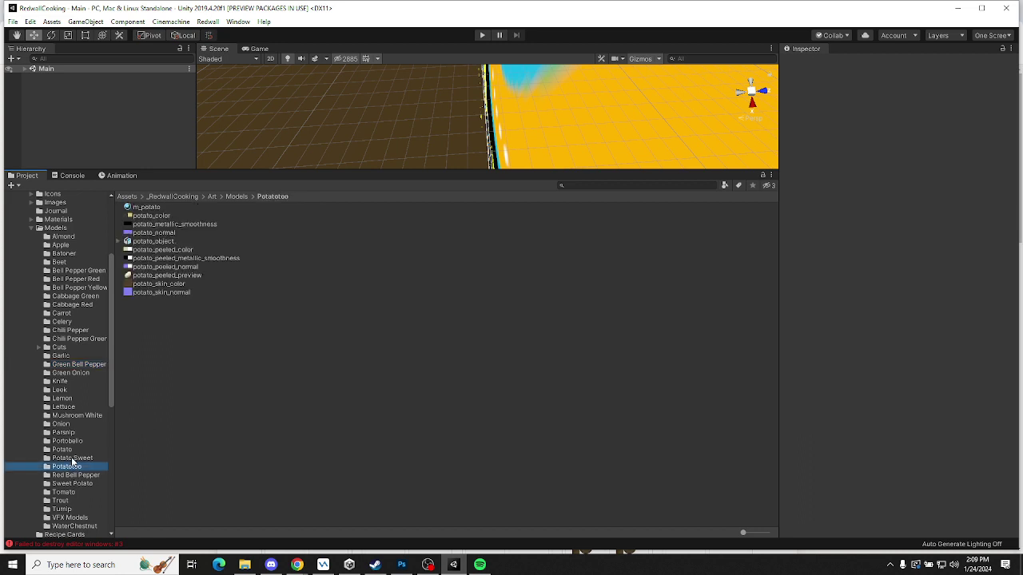
click(72, 458)
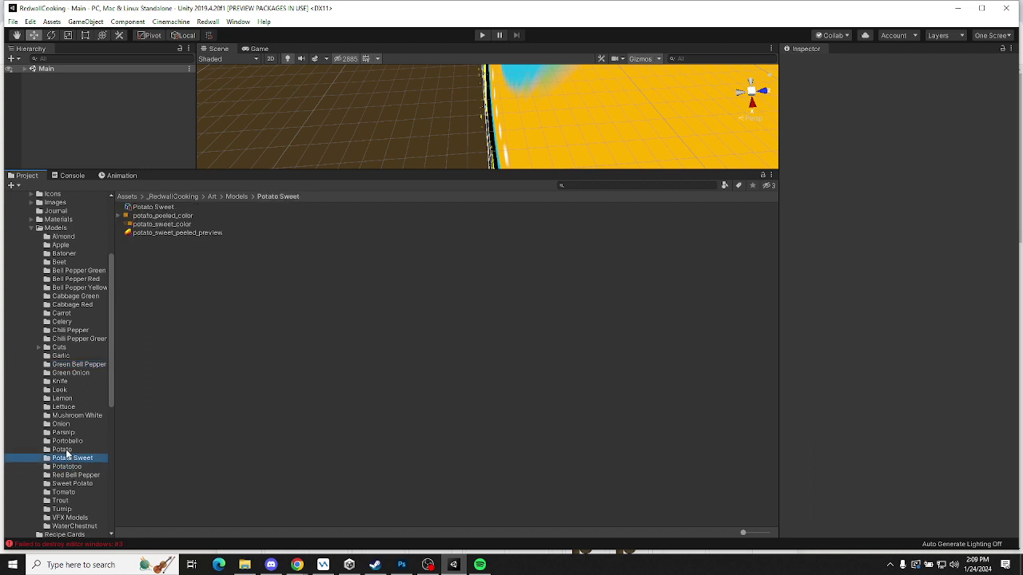
click(68, 450)
click(70, 467)
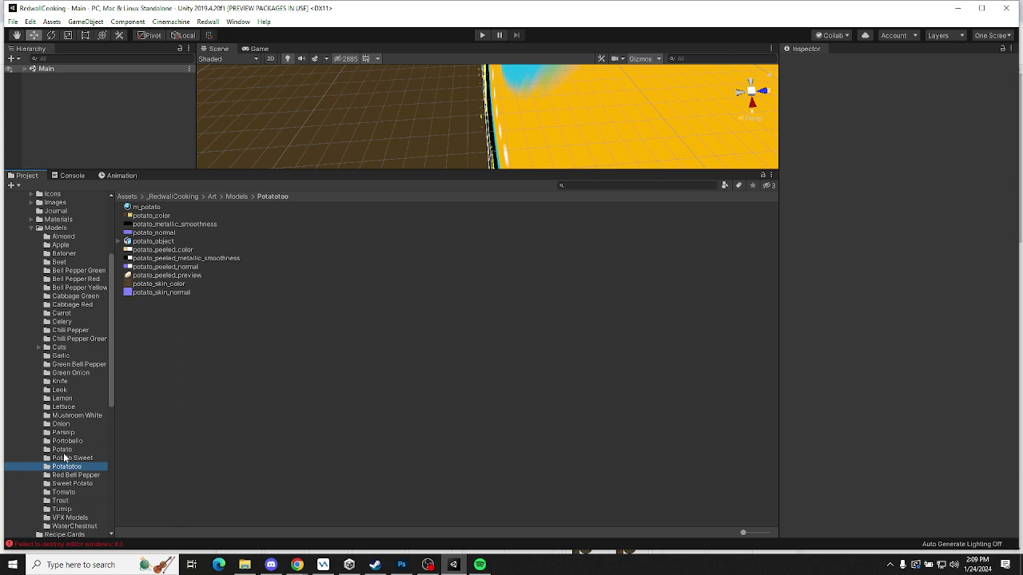
click(64, 451)
click(70, 459)
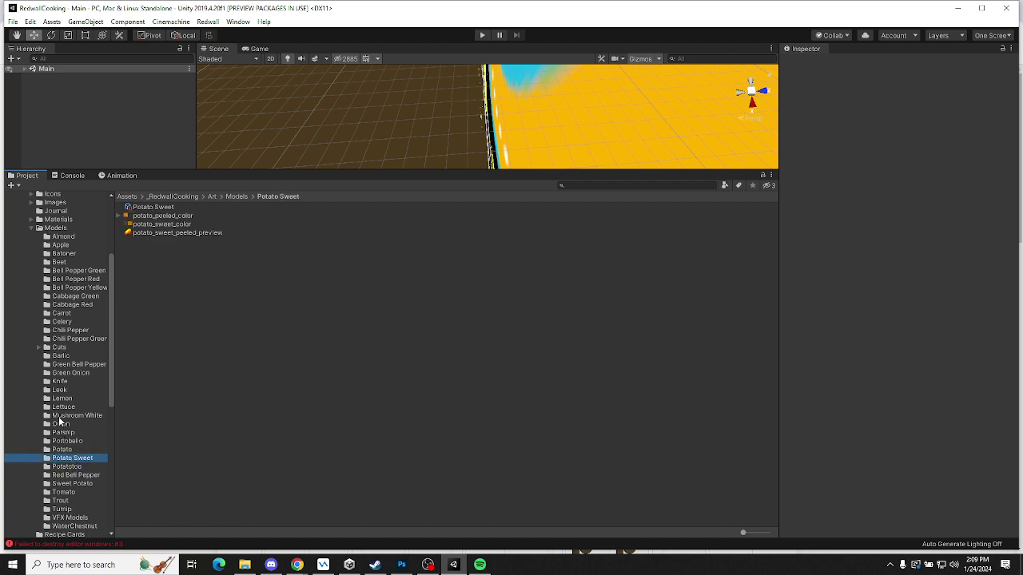
click(62, 416)
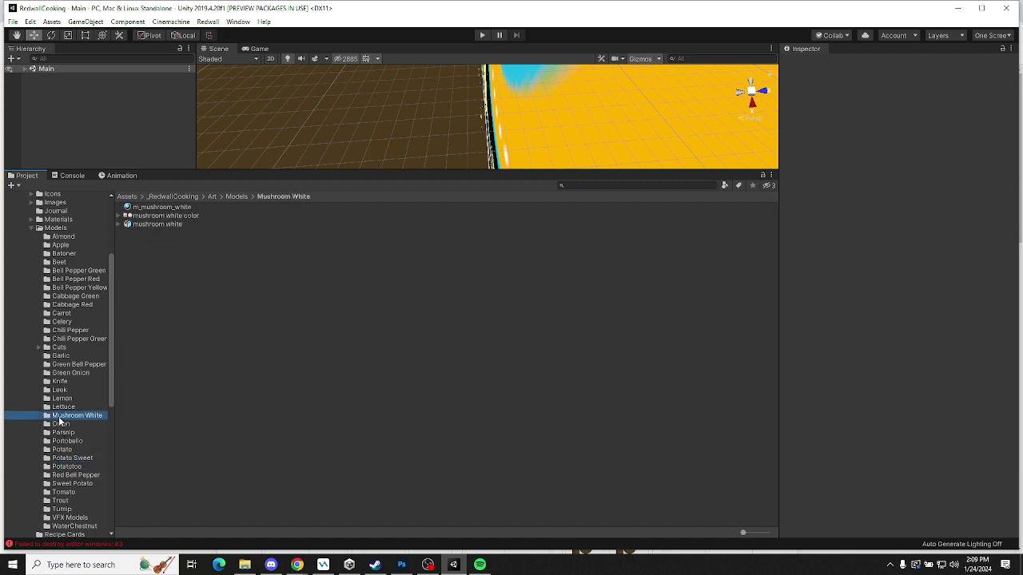
Check which files the Chili Pepper Green and Chili Pepper model folders contain
click(84, 331)
click(85, 336)
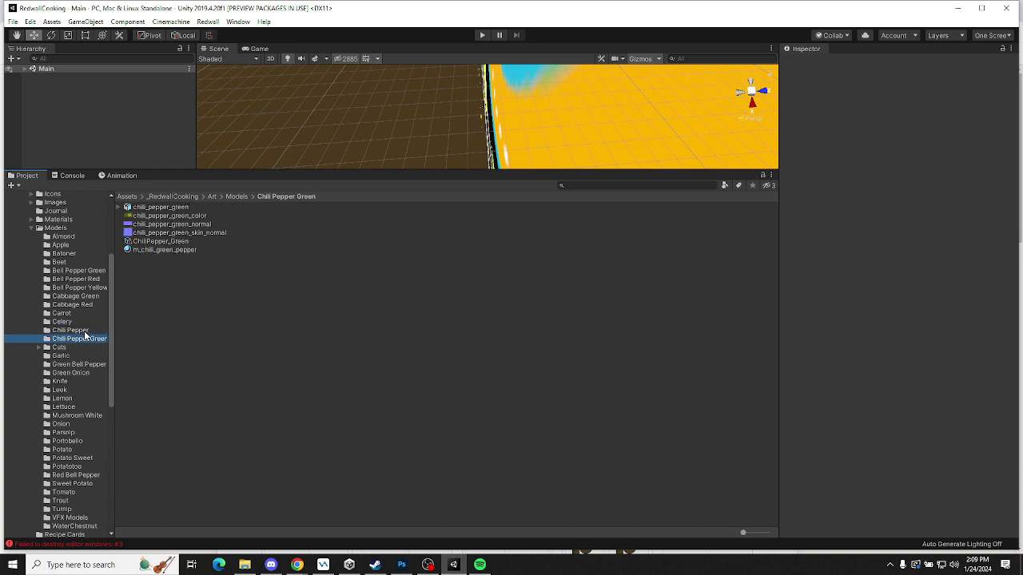
click(80, 330)
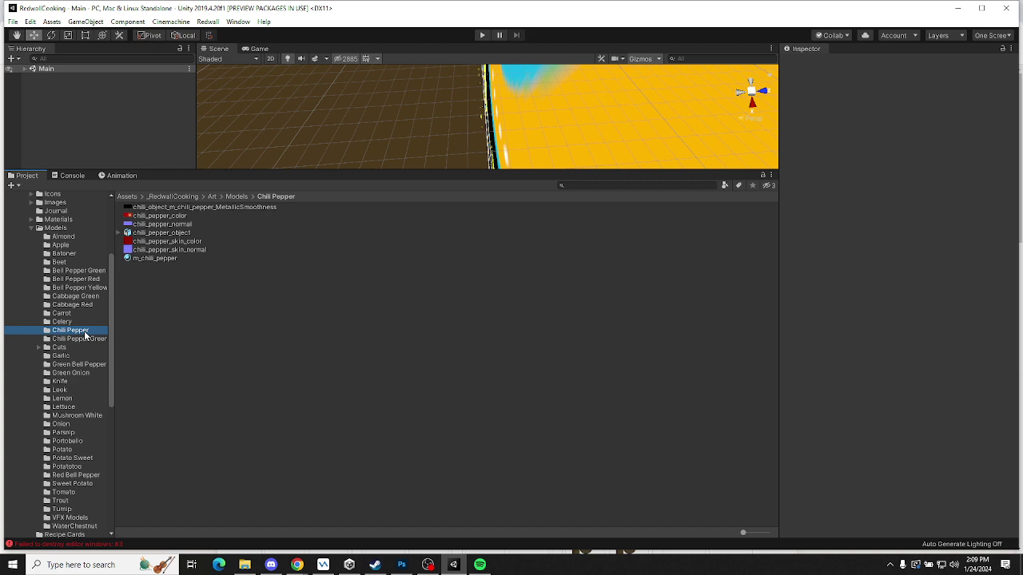
Check the Bell Pepper Yellow, Red and Green folders against the similarly named Red Bell Pepper and Green Bell Pepper folders
click(91, 289)
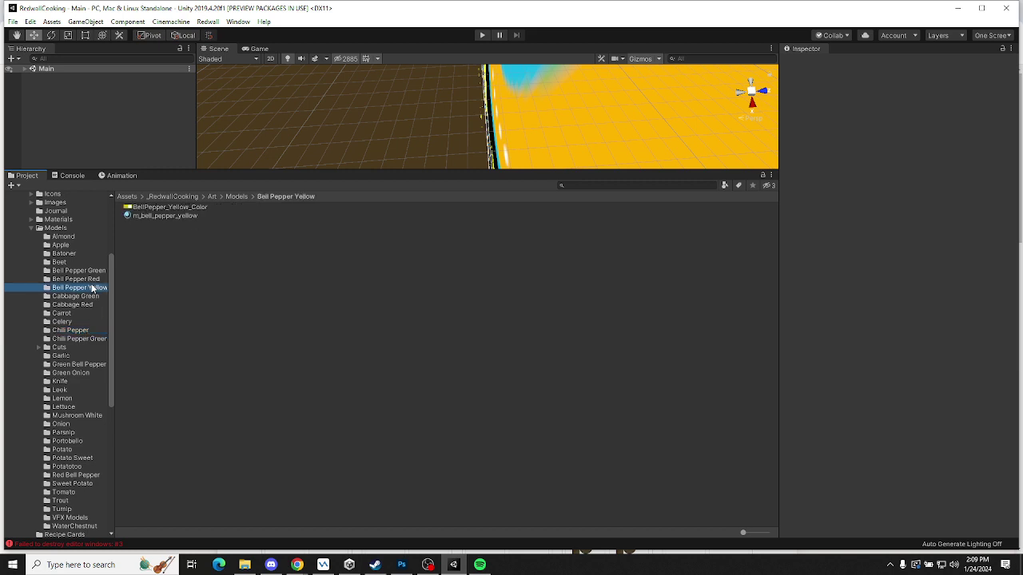
key(Up)
key(Up)
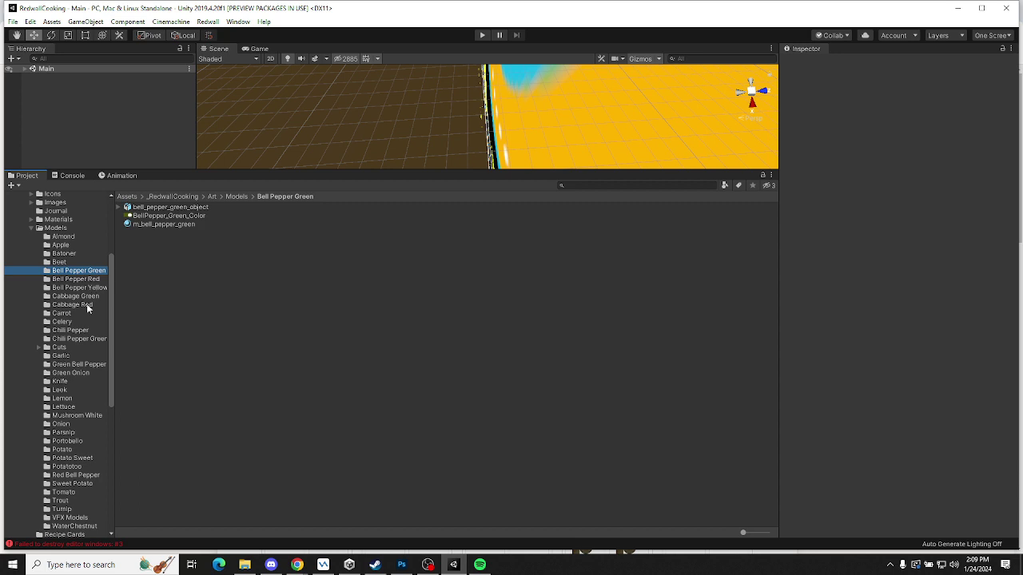
click(89, 477)
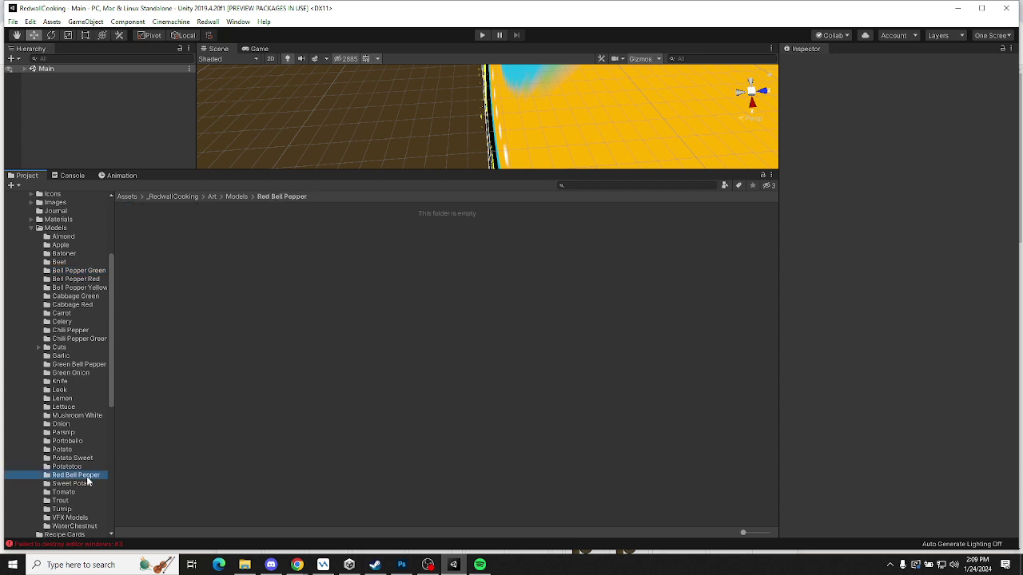
click(74, 367)
Compare the models, color textures and materials in the Bell Pepper Red, Bell Pepper Yellow and Bell Pepper Green folders
click(84, 281)
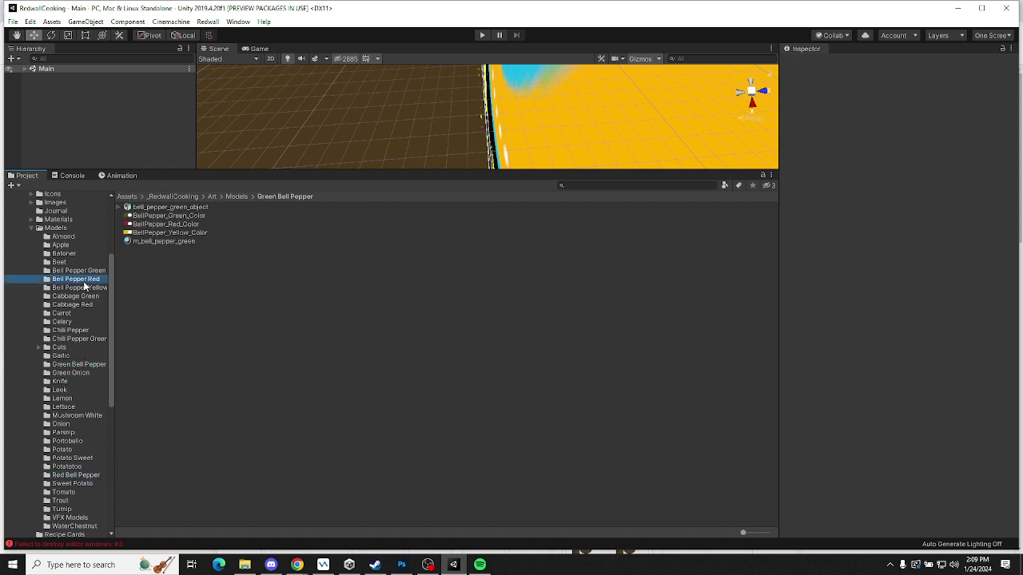
key(Down)
key(Up)
key(Up)
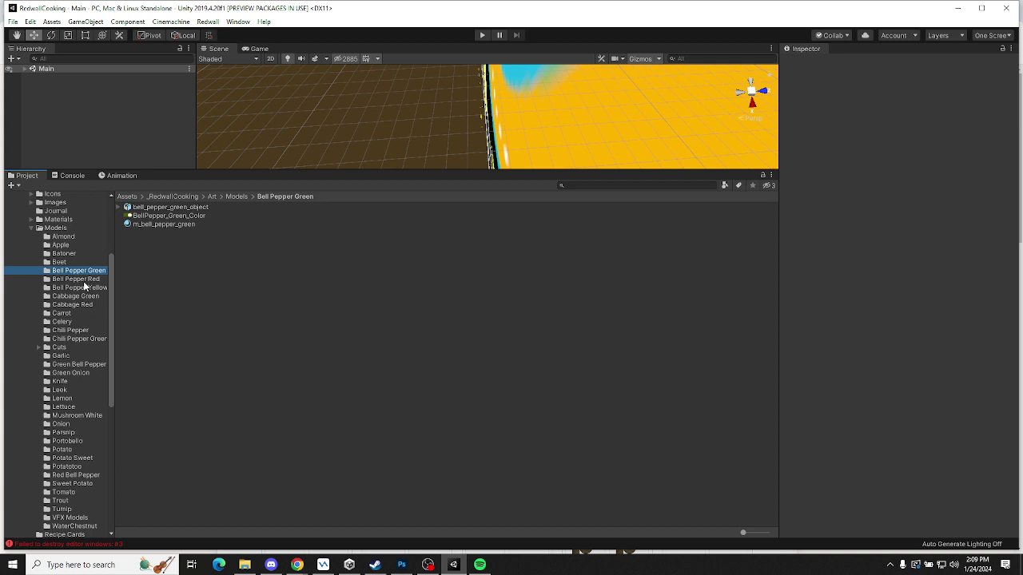
key(Down)
key(Down)
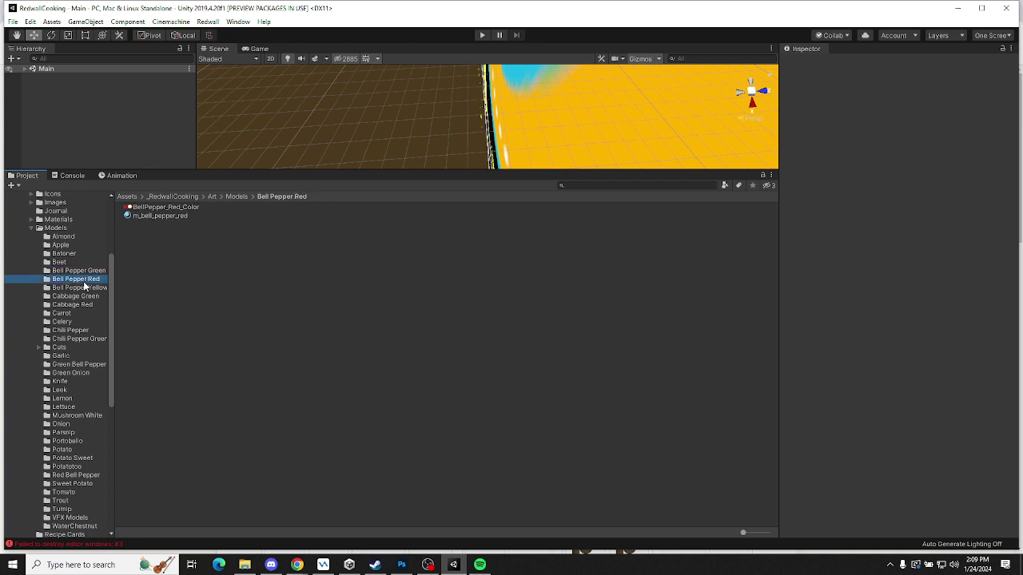
key(Up)
key(Up)
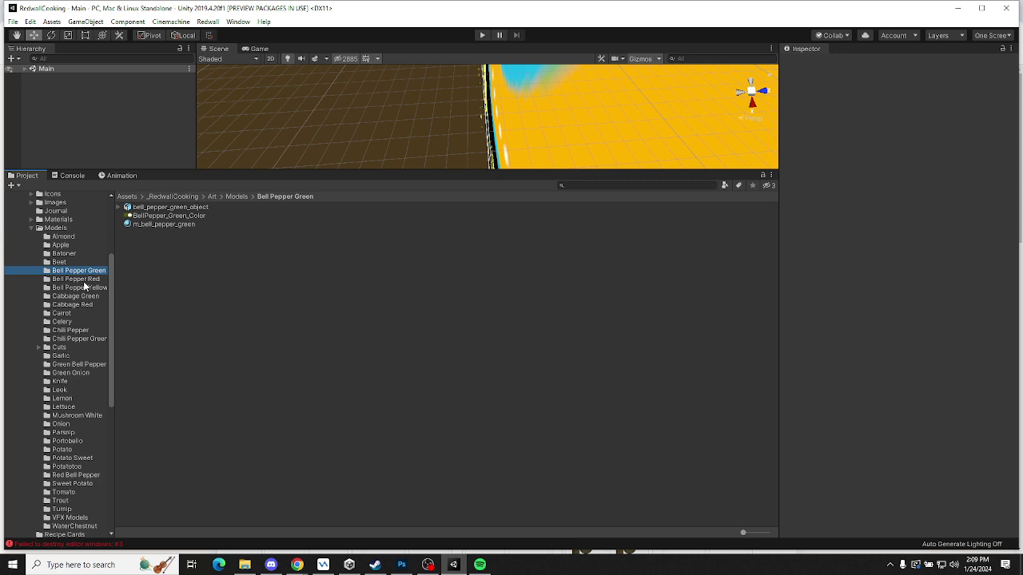
key(Down)
key(Down)
key(Up)
key(Up)
Compare the object, texture and material files of the Chili Pepper folder with those of the Chili Pepper Green folder
click(70, 331)
click(69, 338)
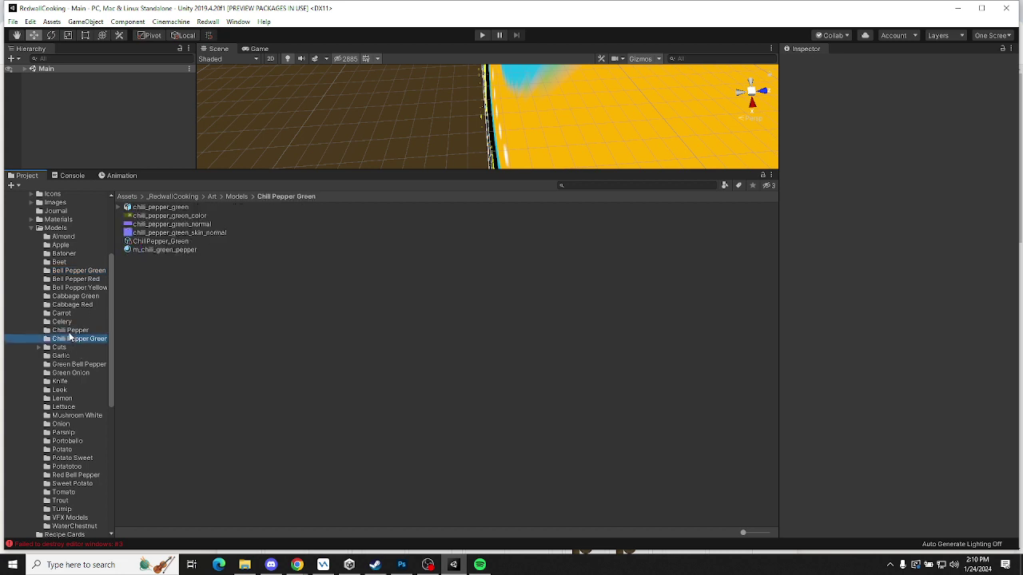
click(69, 333)
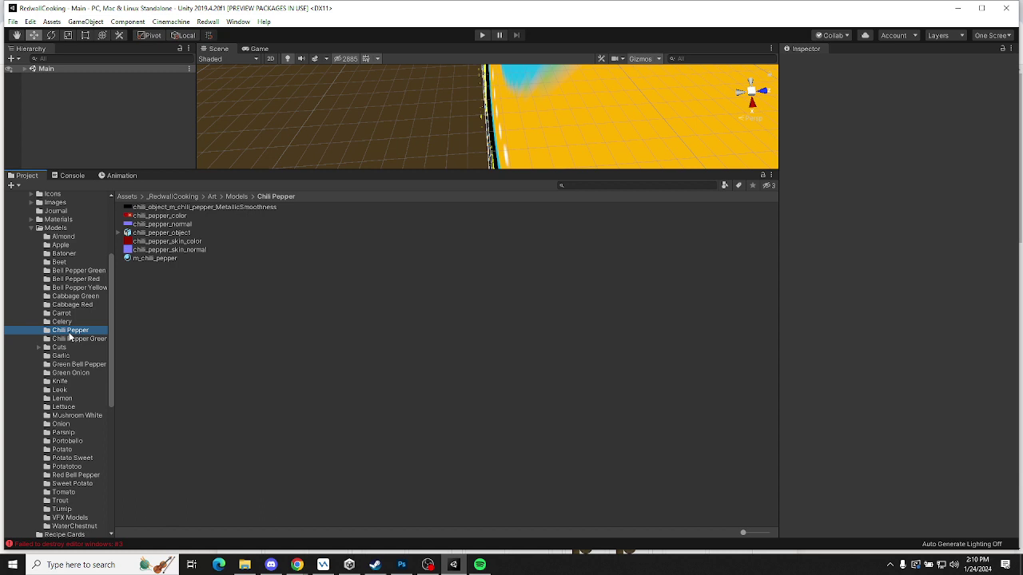
click(69, 337)
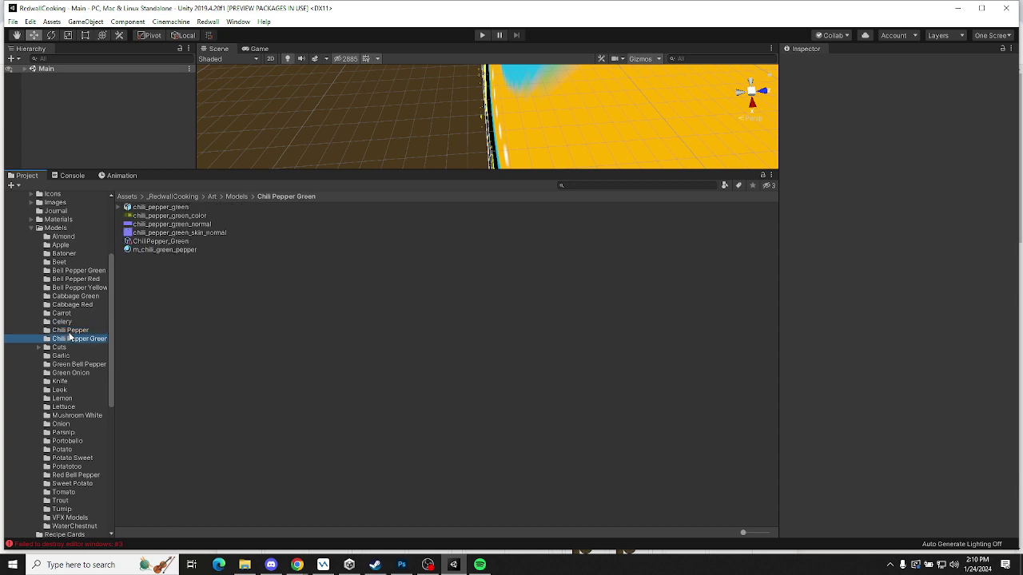
click(69, 331)
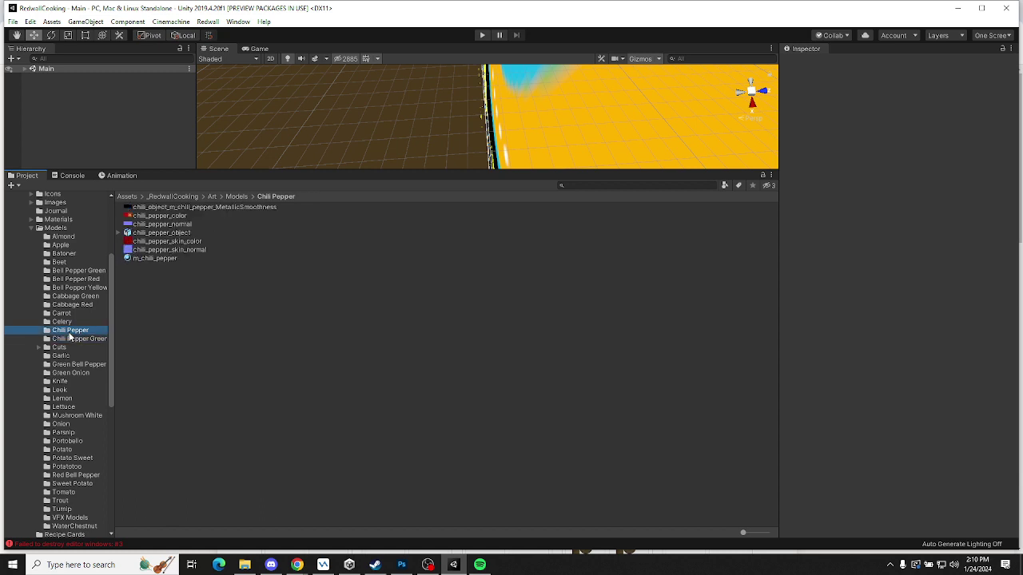
click(69, 336)
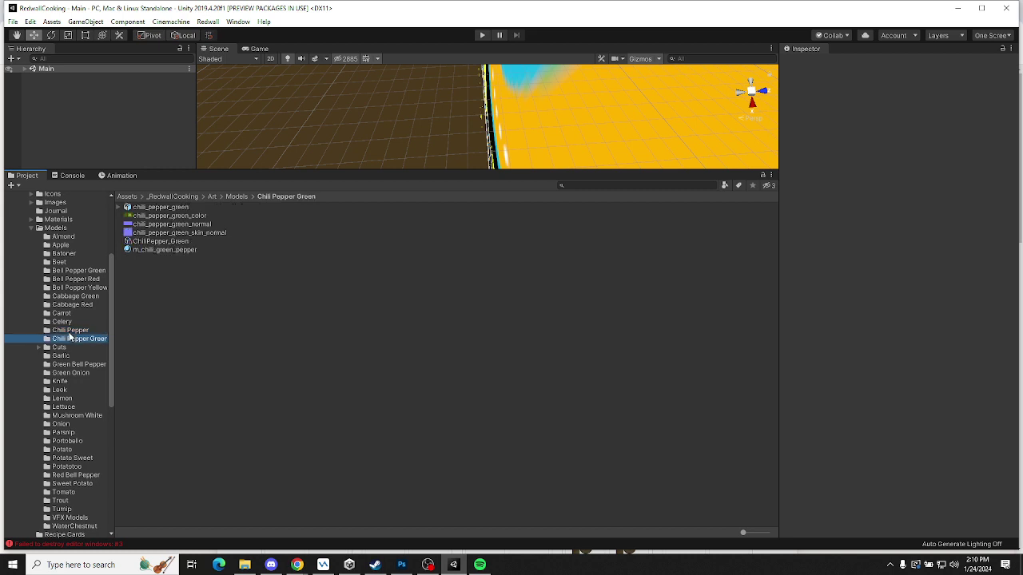
Examine the files in the Chili Pepper, Chili Pepper Green, Celery, Cabbage and Carrot model folders
click(69, 331)
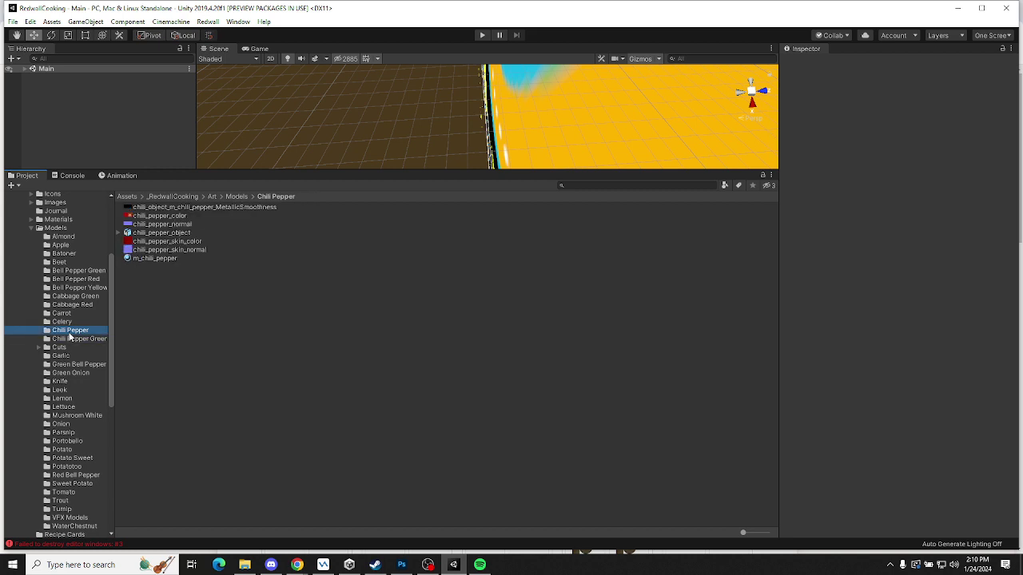
click(69, 338)
key(Up)
key(Up)
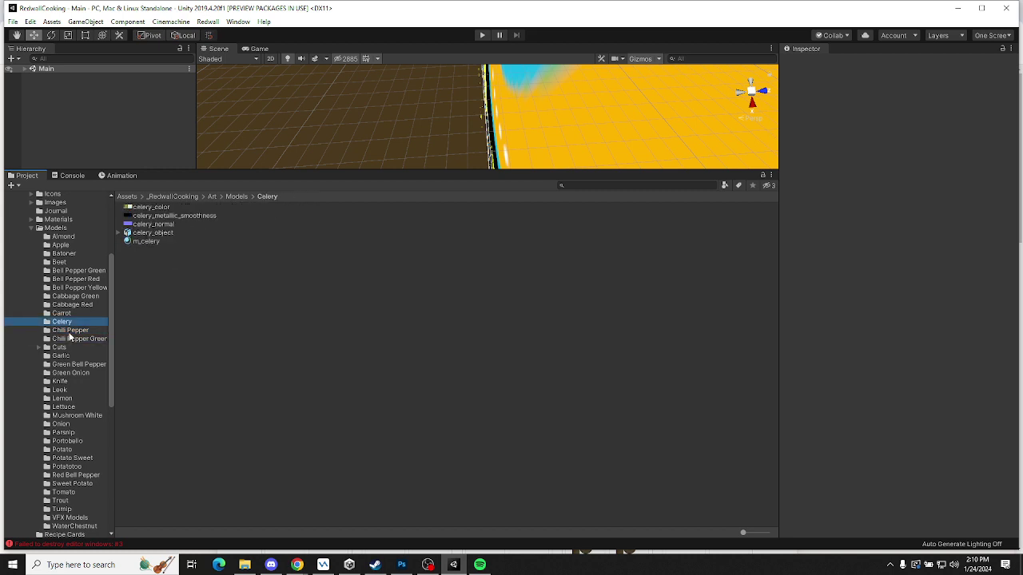
key(Up)
key(Up)
key(Up)
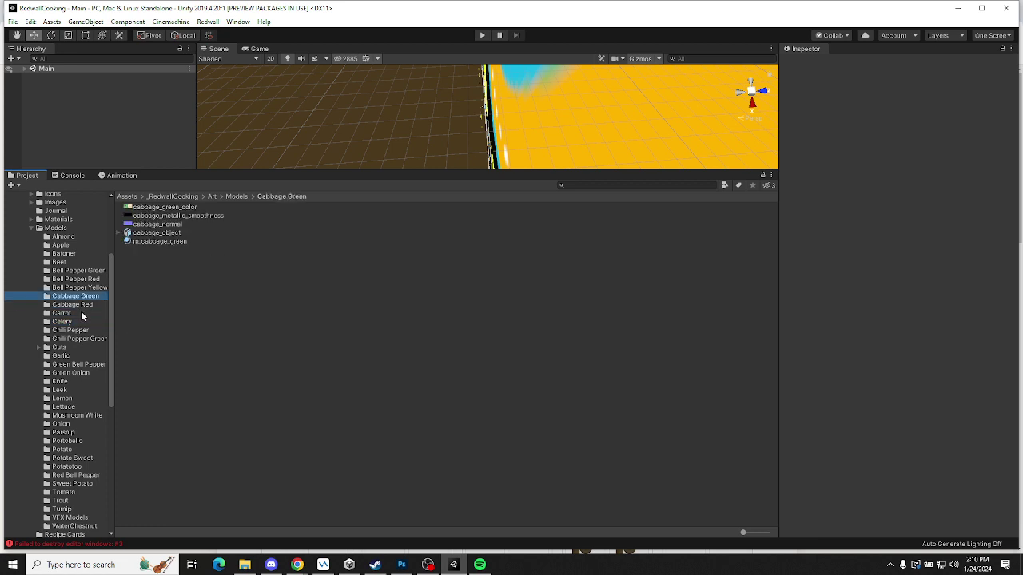
click(64, 315)
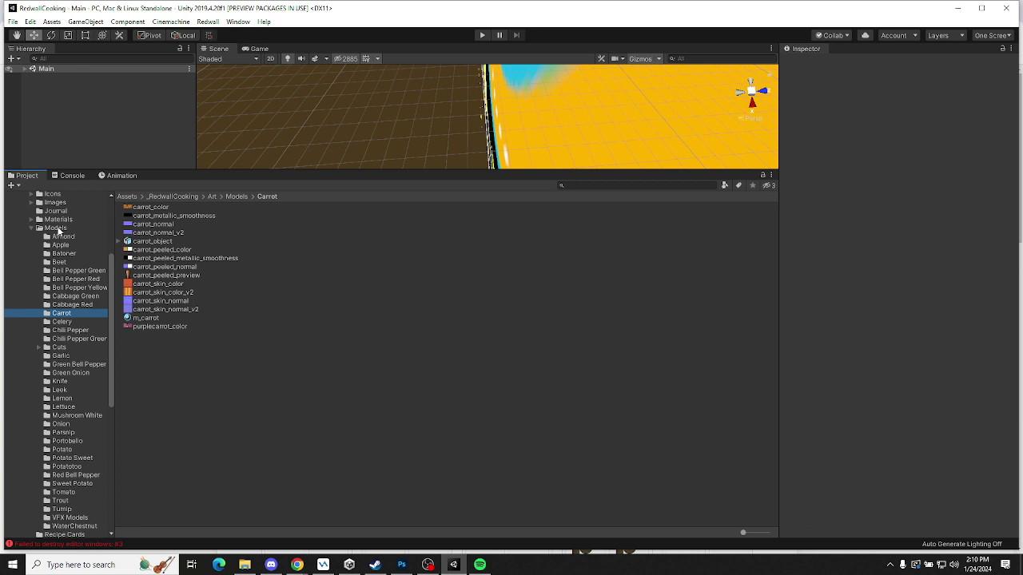
Check the assets in Resources/Data/Ingredients, and reopen the Carrot model folder
scroll(80, 296, down, 10)
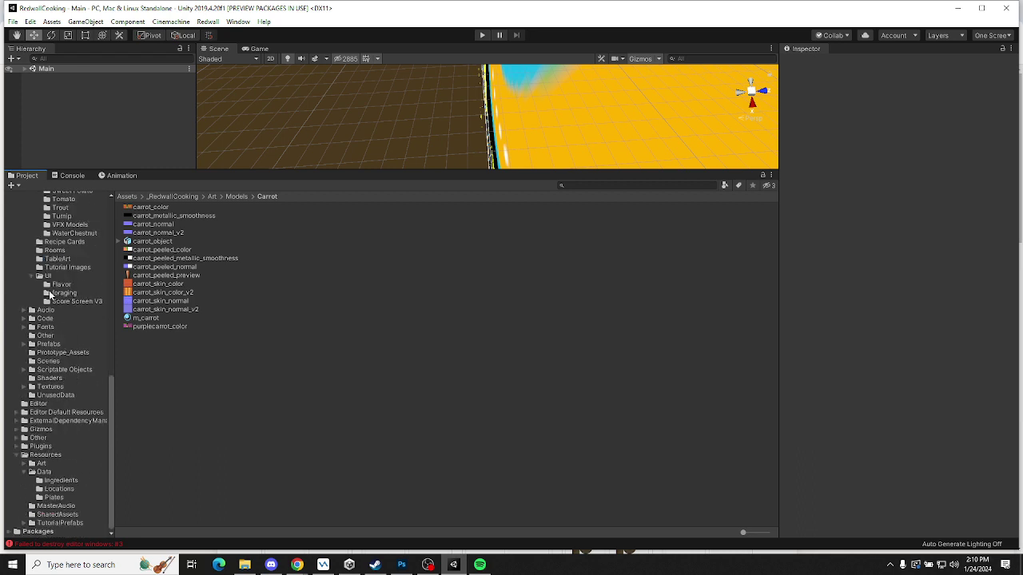
click(60, 482)
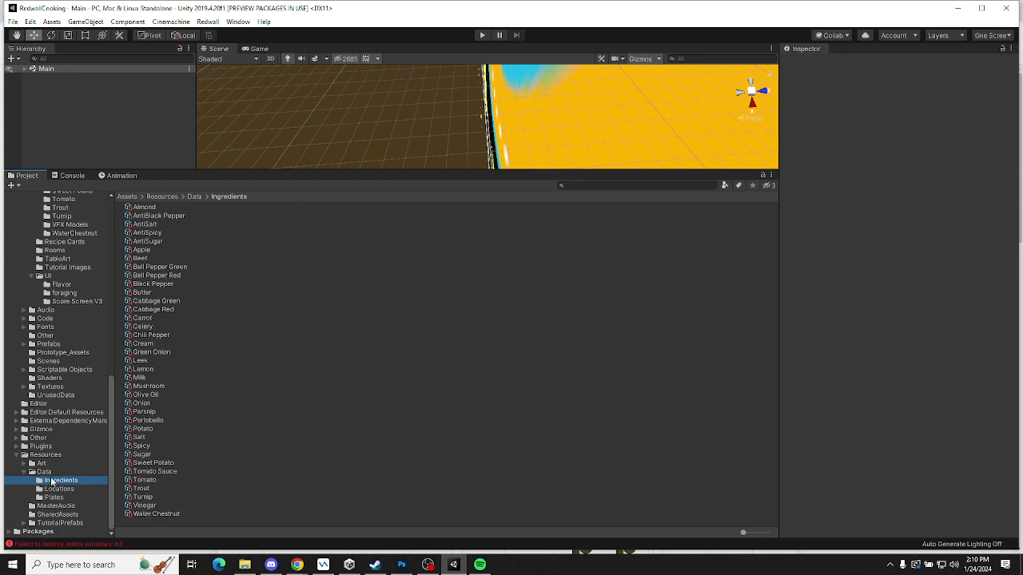
scroll(49, 480, up, 6)
scroll(49, 480, up, 7)
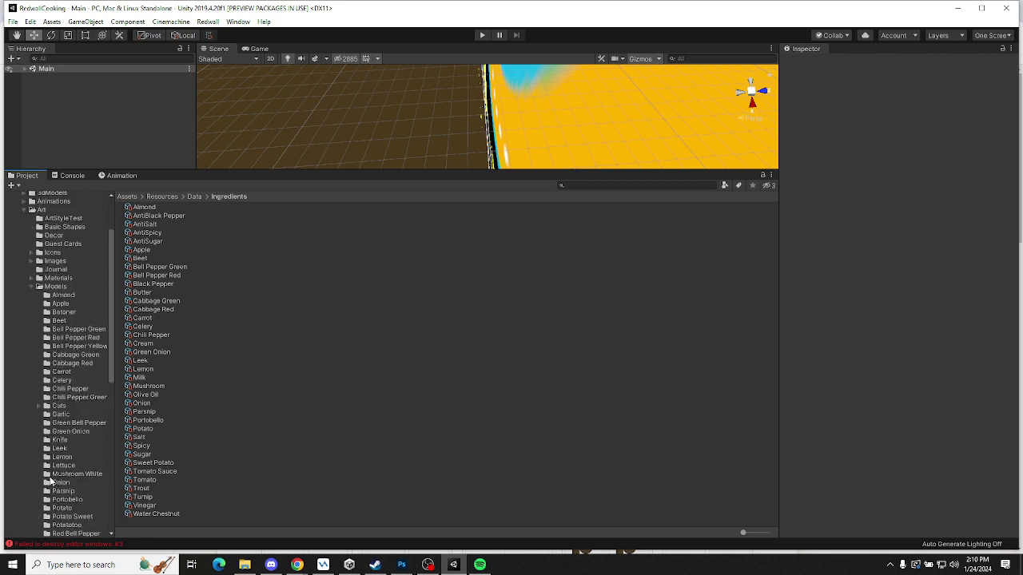
click(67, 373)
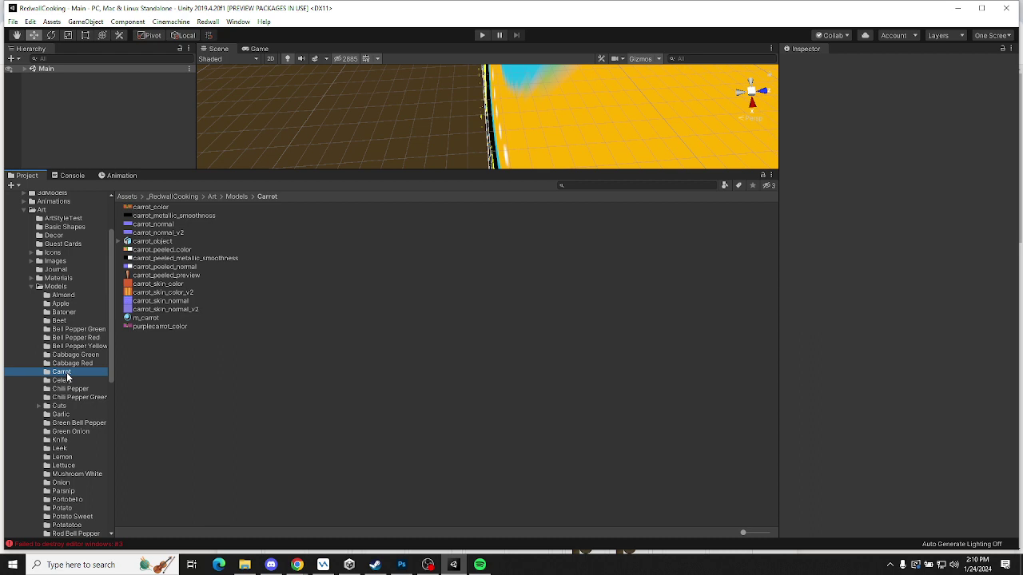
Create a folder named Carrot Purple inside the Art/Models folder
click(55, 286)
click(201, 498)
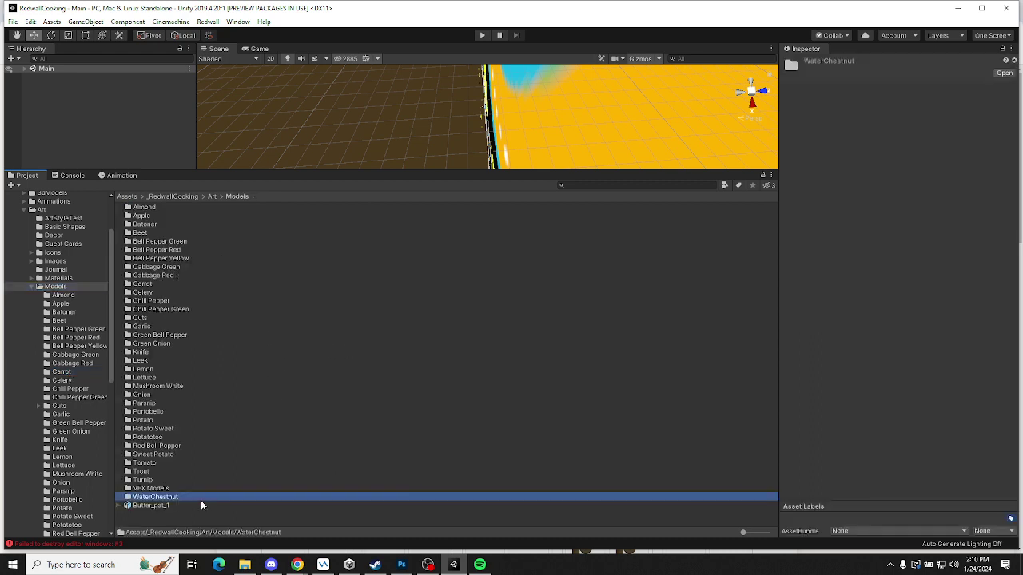
right_click(201, 501)
right_click(175, 515)
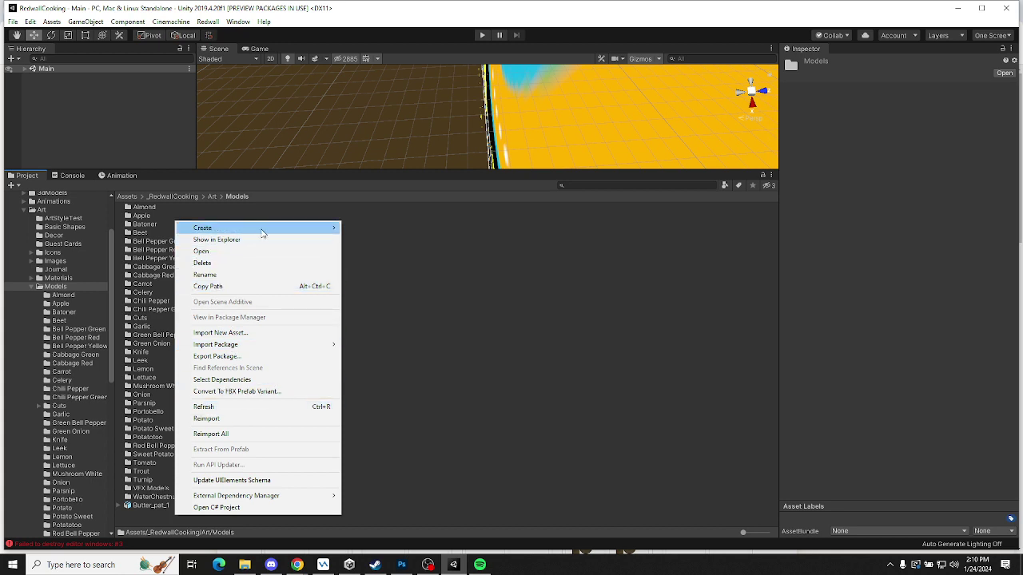
mouse_move(262, 230)
click(369, 74)
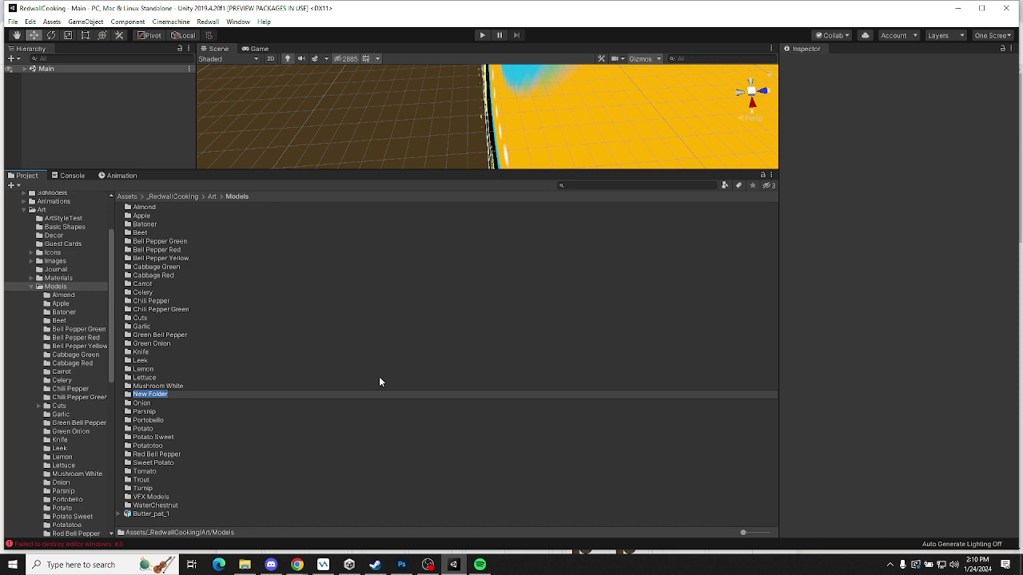
text(Carrot Purple)
key(Return)
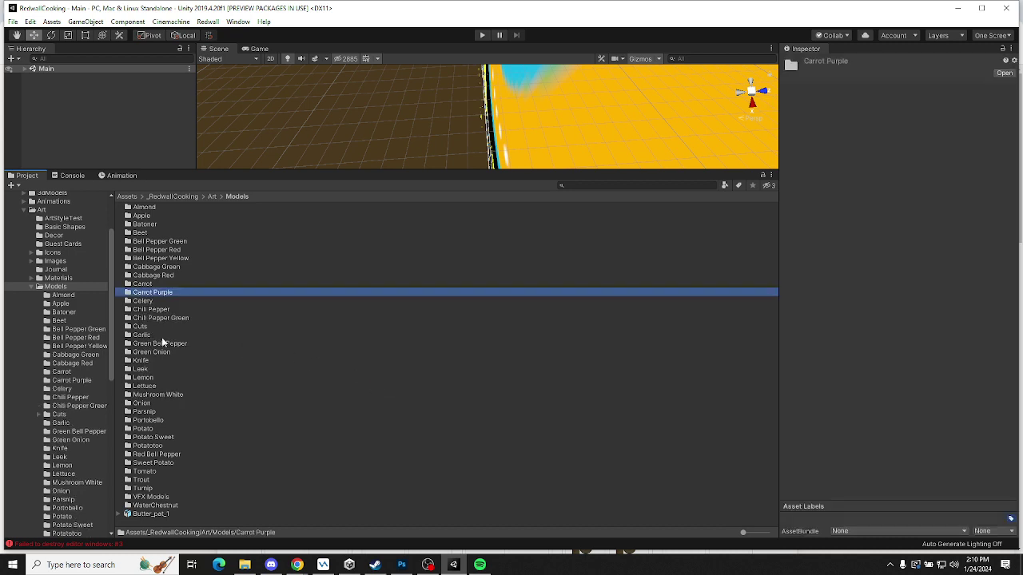
Compare the Carrot and Carrot Purple folder names with the Bell Pepper Green, Red and Yellow naming
click(143, 285)
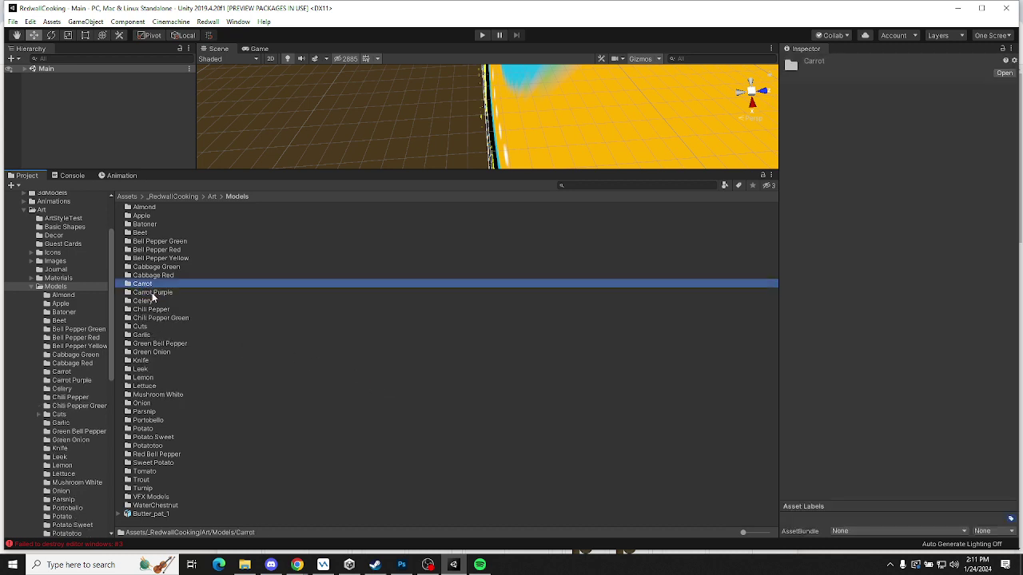
click(152, 292)
click(165, 241)
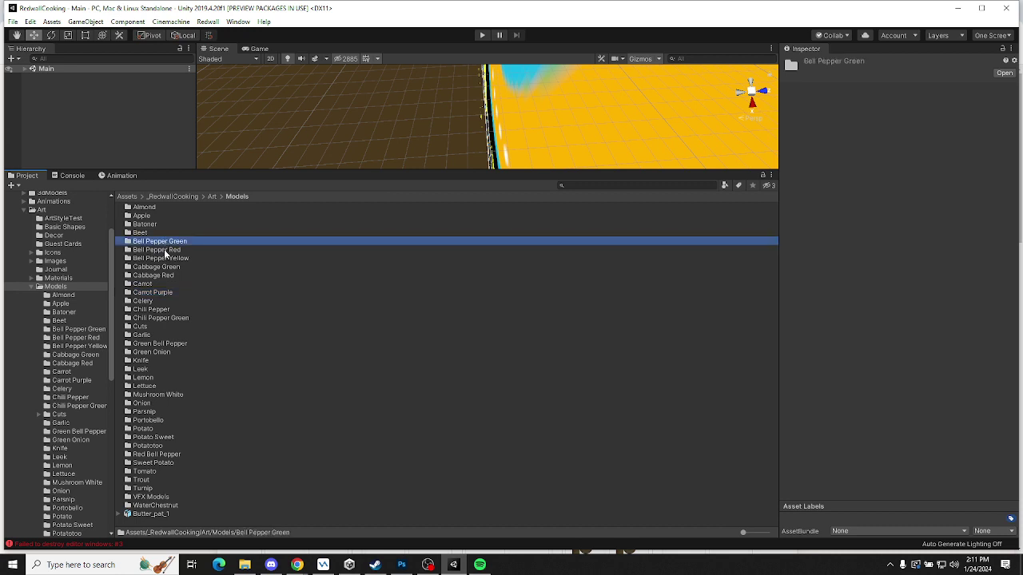
click(165, 251)
click(164, 259)
click(155, 293)
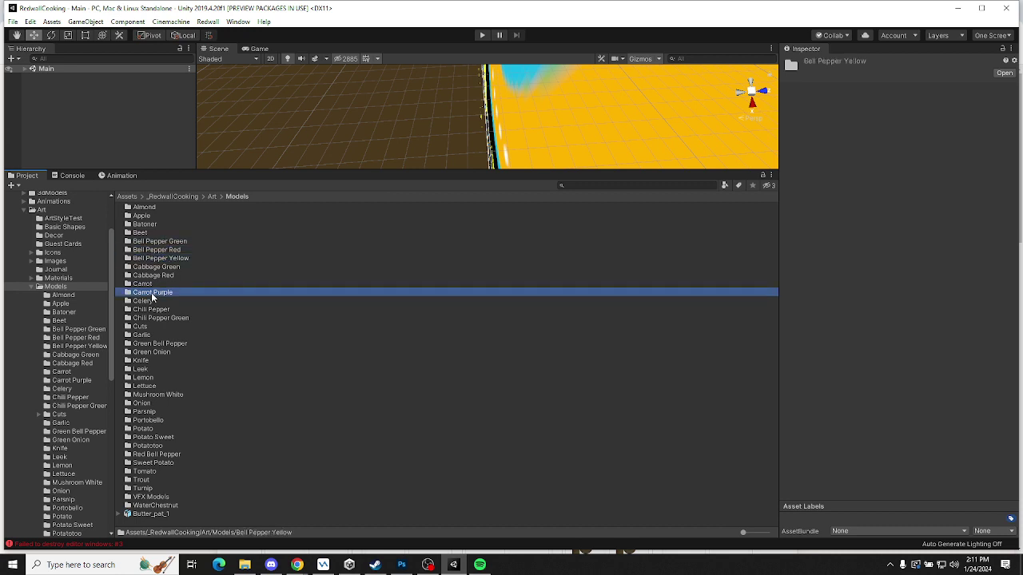
click(147, 284)
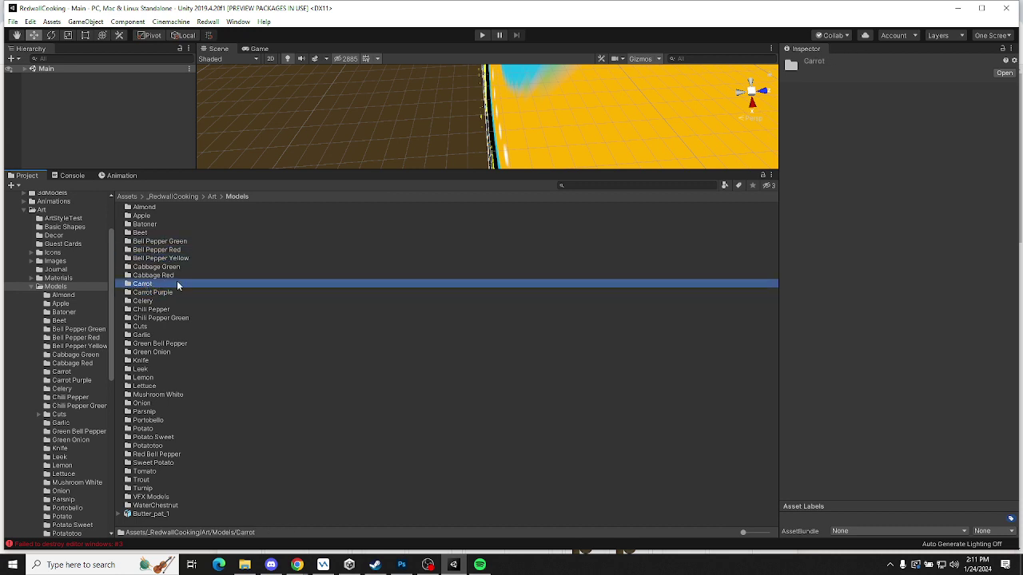
click(147, 294)
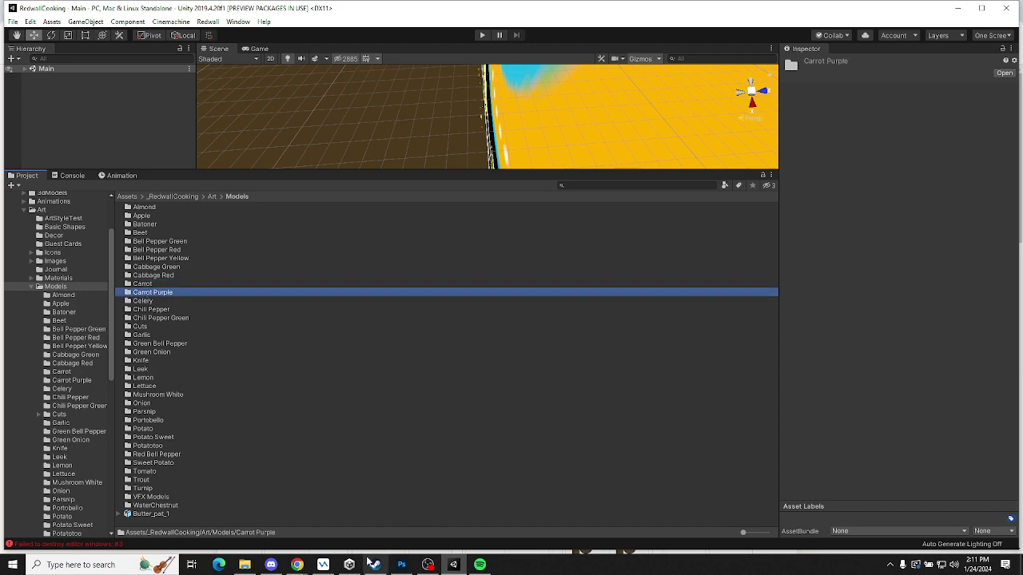
Switch to SmartSVN, open Assets/_RedwallCooking/Art/Models/Carrot and widen the directory tree enough to read the full folder names
click(322, 565)
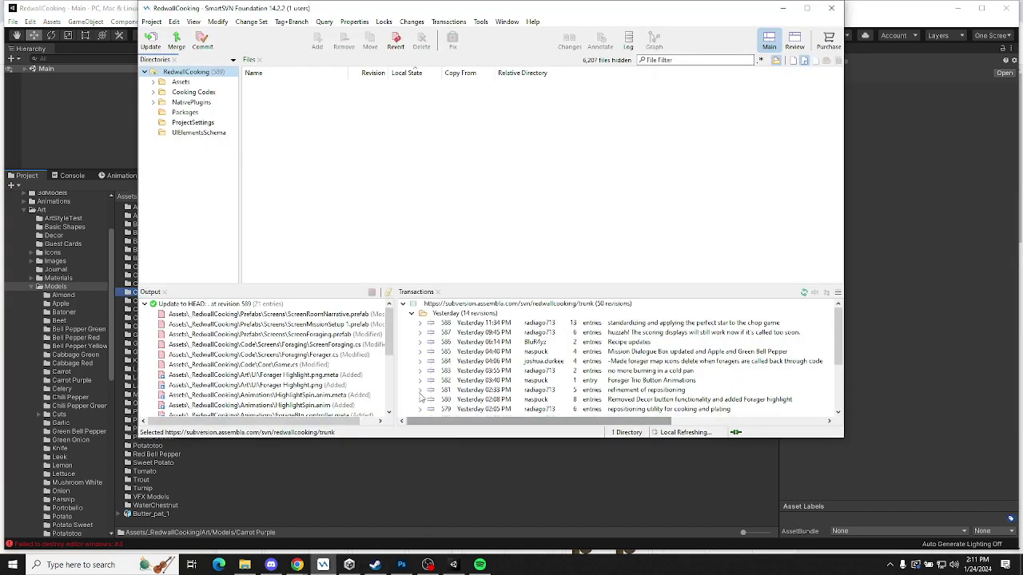
click(154, 82)
double_click(191, 104)
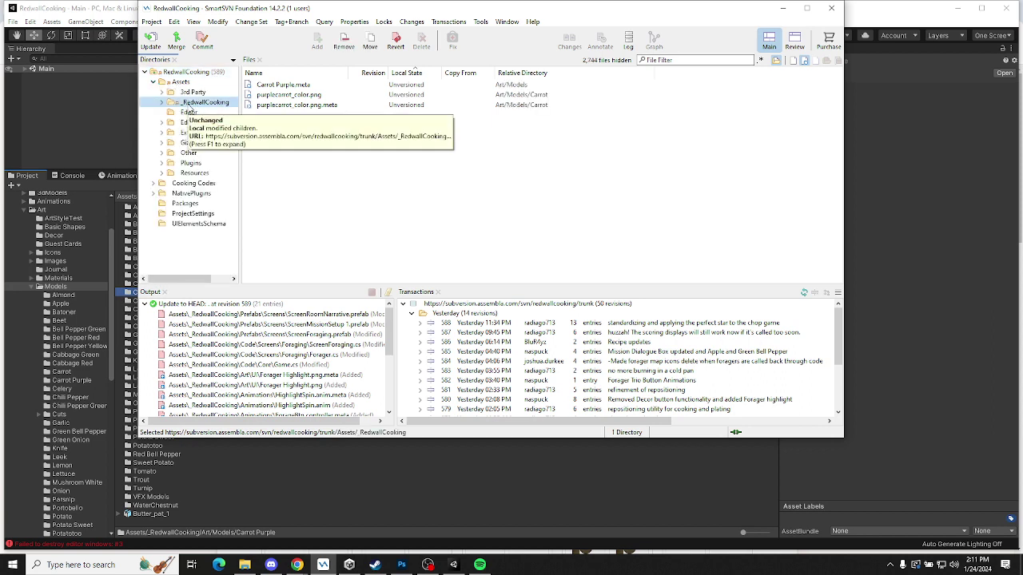
click(197, 143)
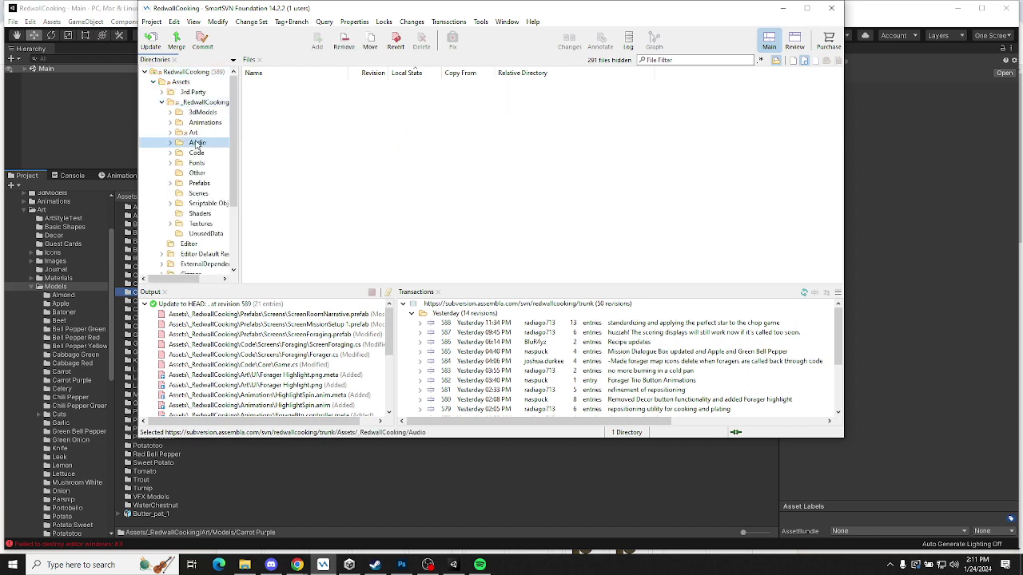
click(194, 133)
double_click(196, 135)
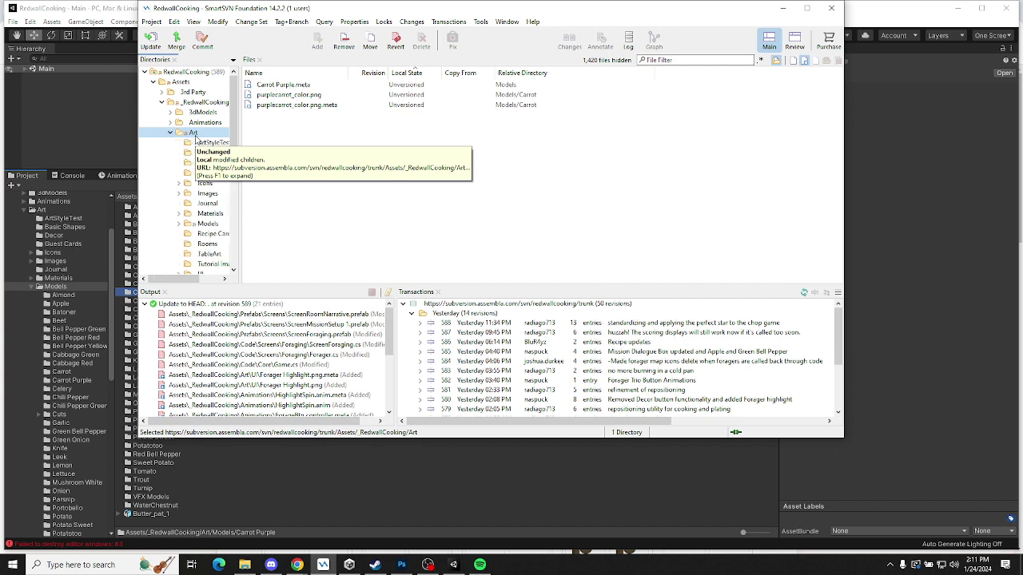
click(179, 225)
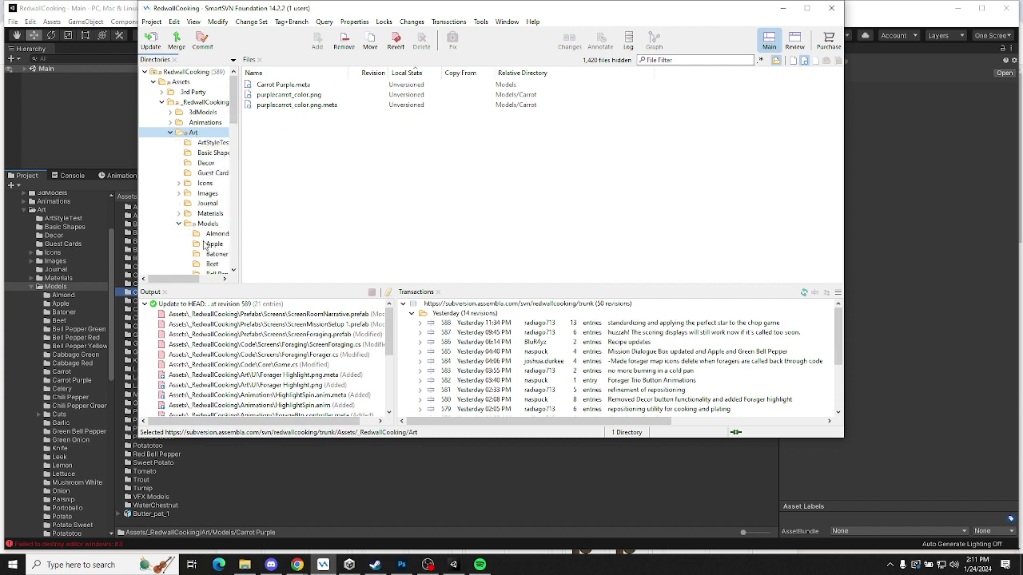
scroll(206, 240, down, 3)
click(213, 205)
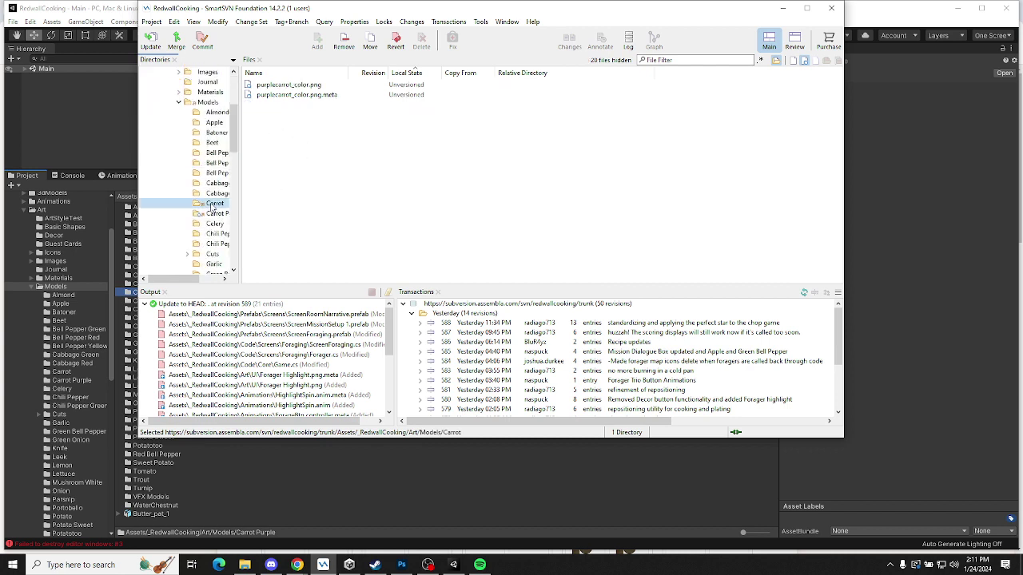
drag(239, 224, 324, 224)
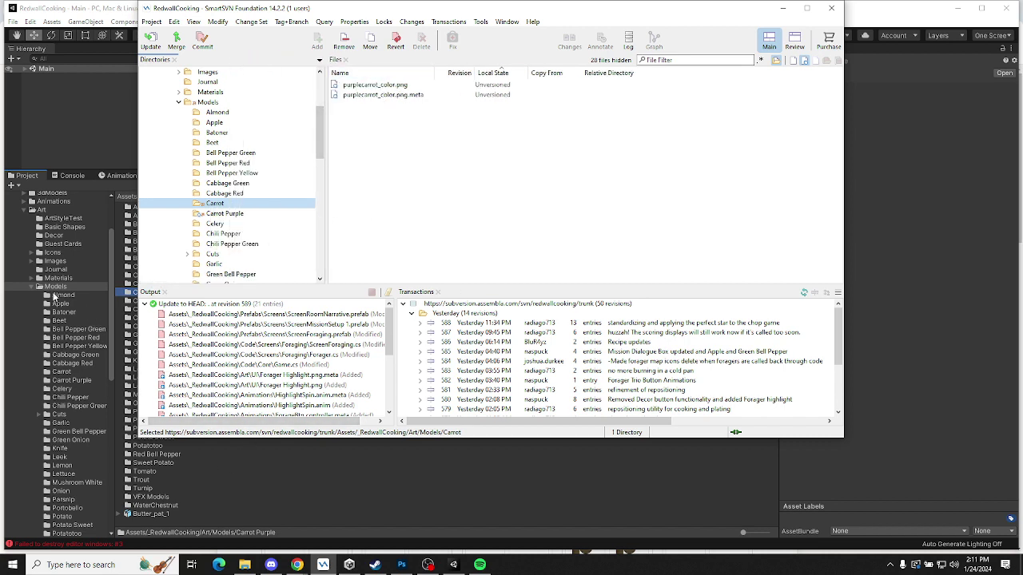
In Unity, move the purplecarrot_color texture from the Carrot folder to Carrot Purple, and return to SmartSVN
click(64, 373)
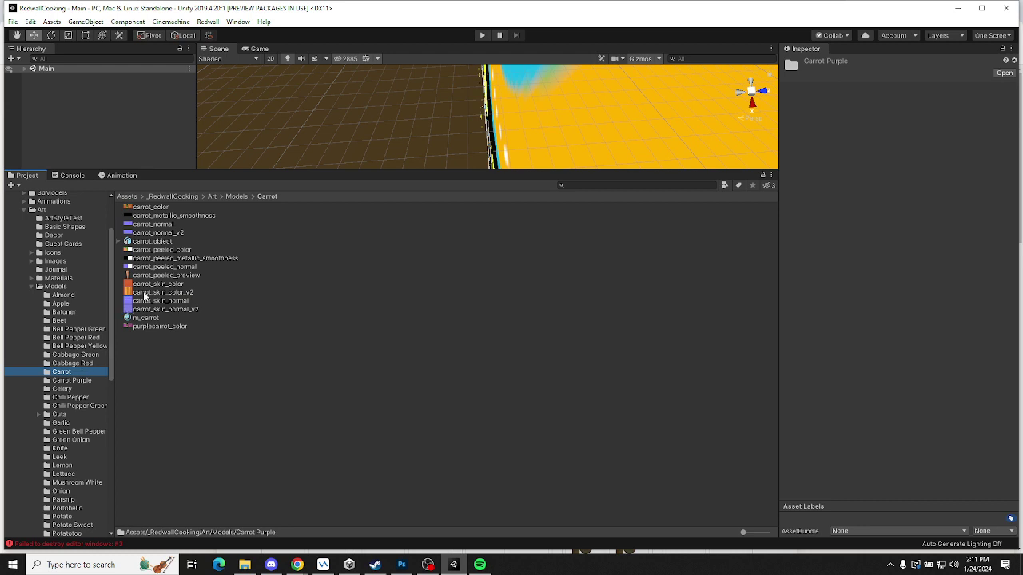
drag(160, 328, 76, 379)
click(75, 380)
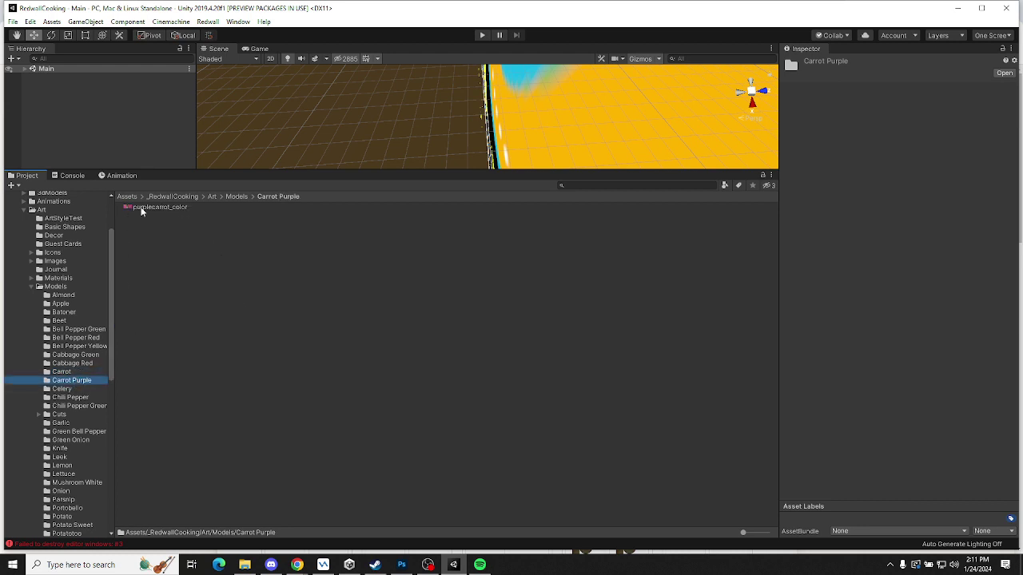
click(62, 371)
key(alt+Tab)
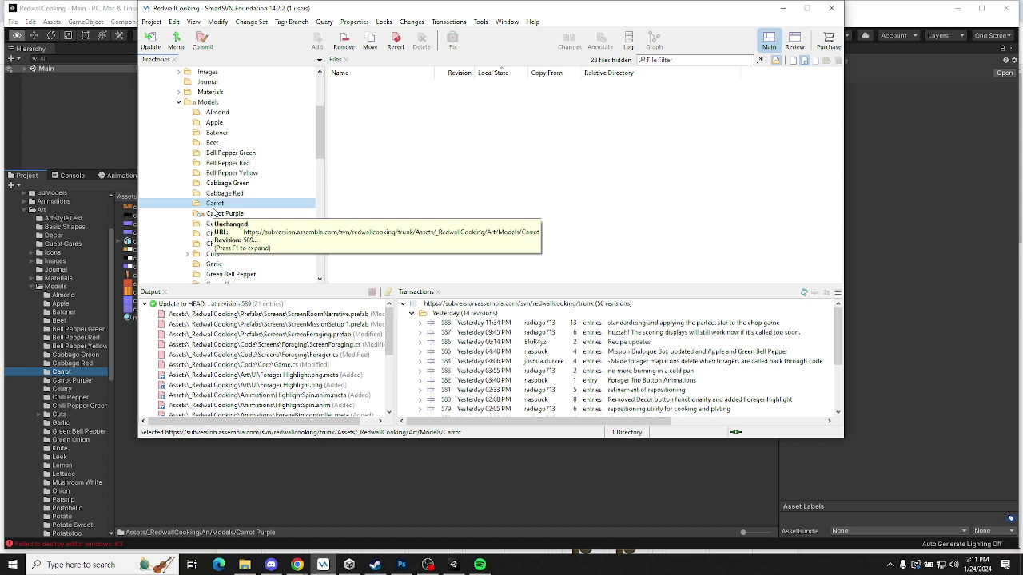
key(Up)
key(Up)
key(Up)
scroll(221, 208, up, 1)
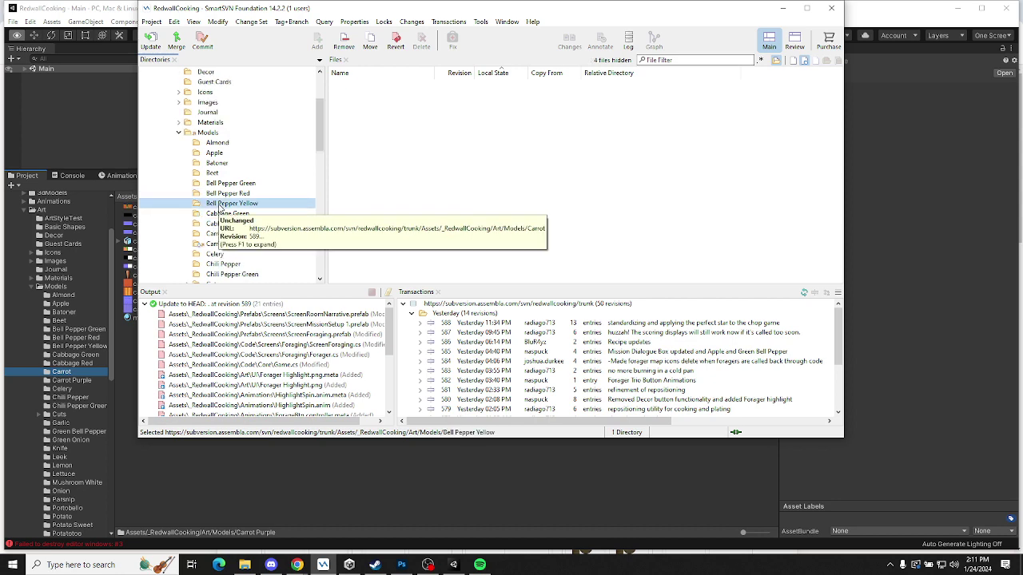
right_click(221, 206)
key(Escape)
key(Down)
key(Down)
key(Down)
Rename the Carrot directory under Models as Carrot Orange
right_click(217, 236)
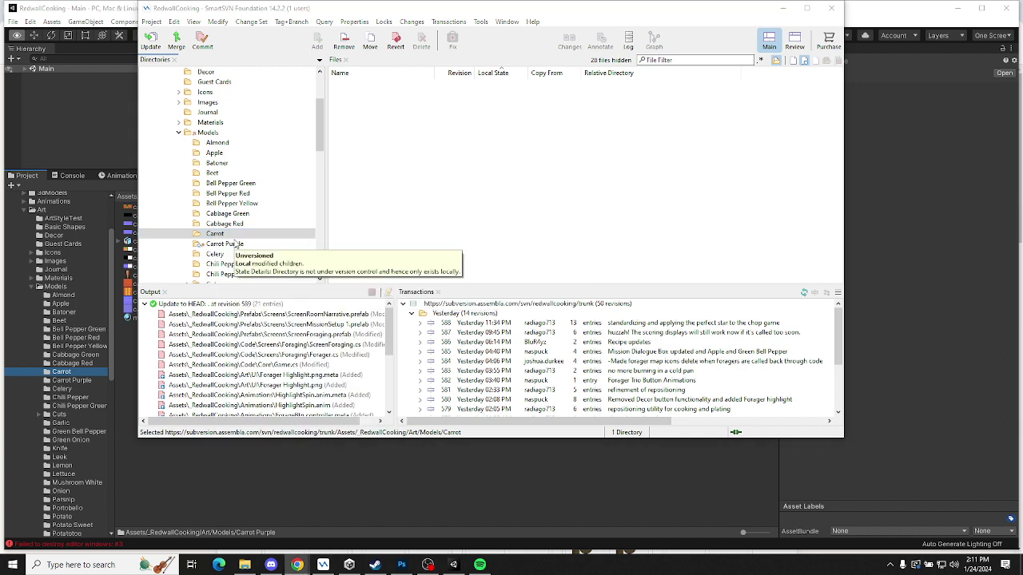
right_click(219, 237)
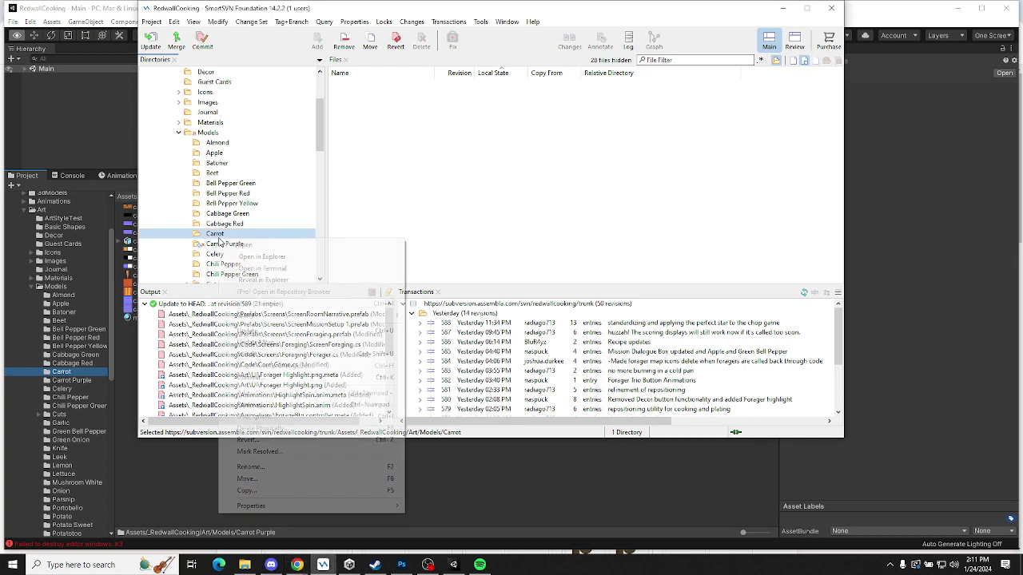
click(266, 467)
click(497, 237)
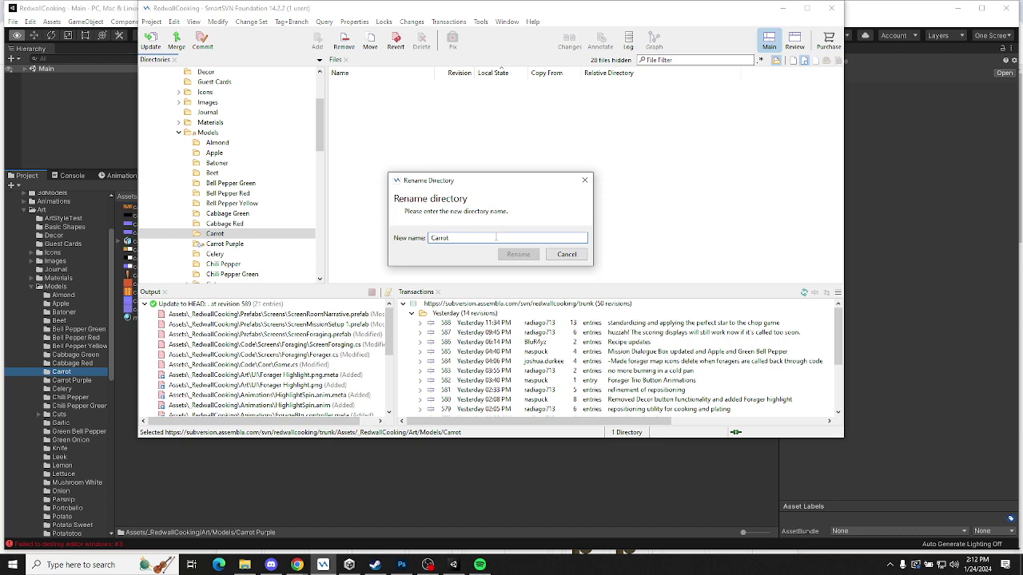
text(Orange)
key(Return)
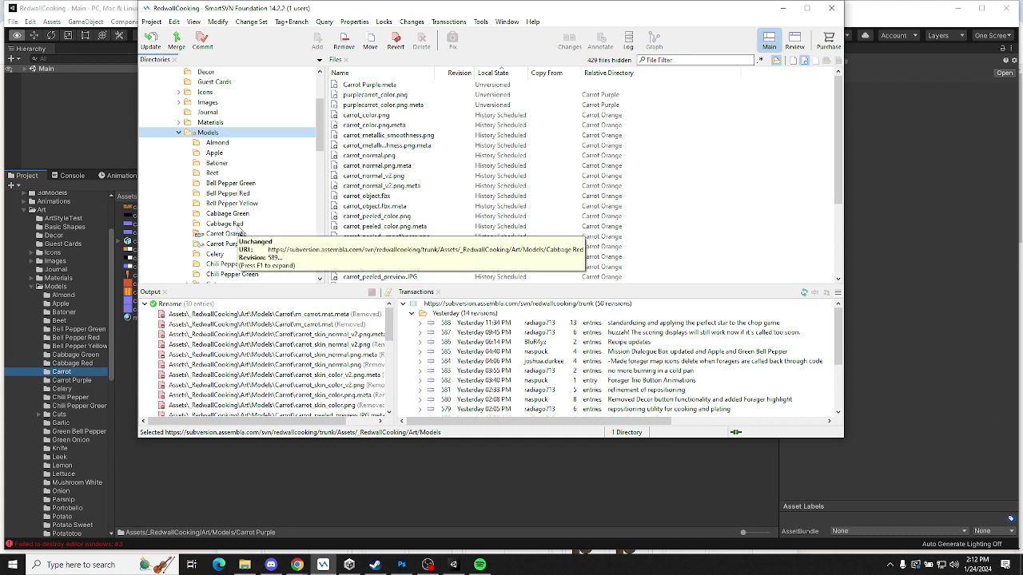
Examine the files and version-control states listed in the Carrot Orange directory
click(205, 237)
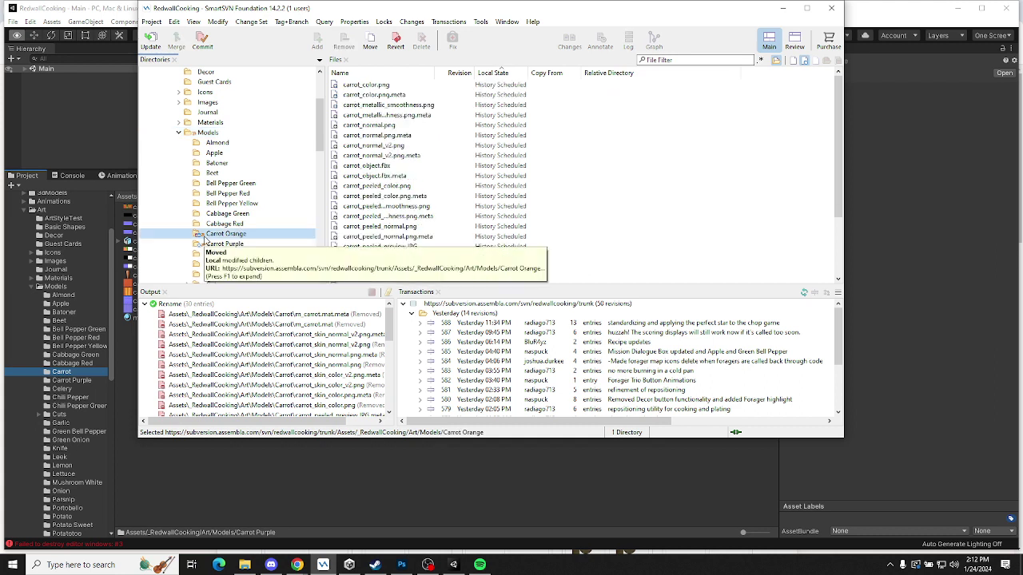
right_click(204, 237)
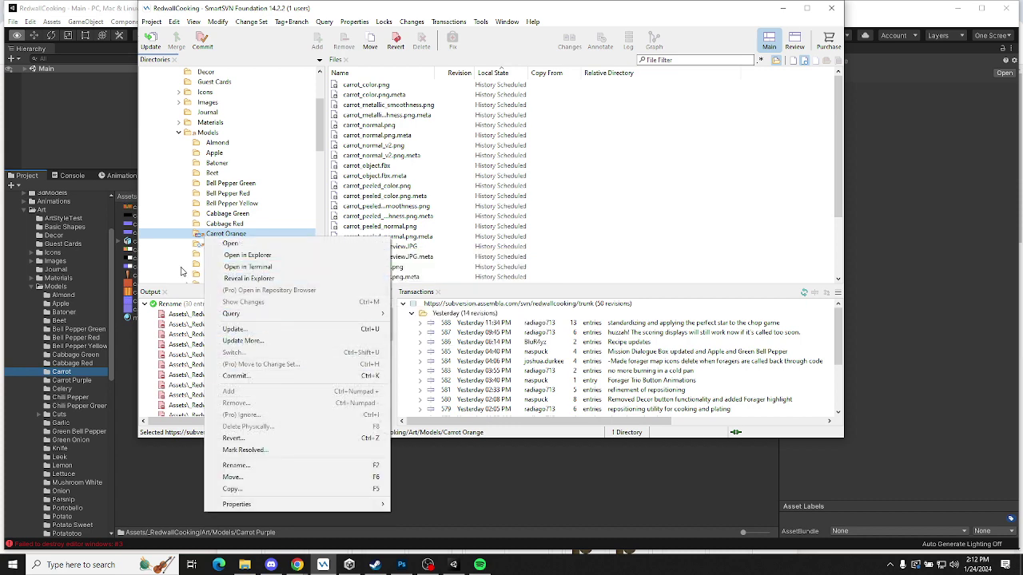
key(Escape)
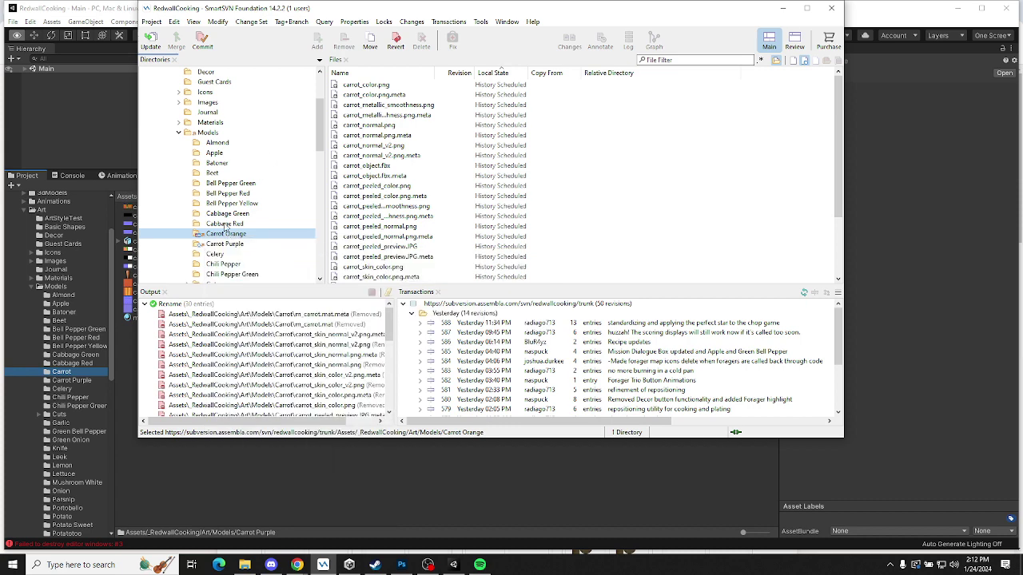
Show unchanged files for the Models directory and rename Carrot.meta as Carrot Orange.meta
click(207, 133)
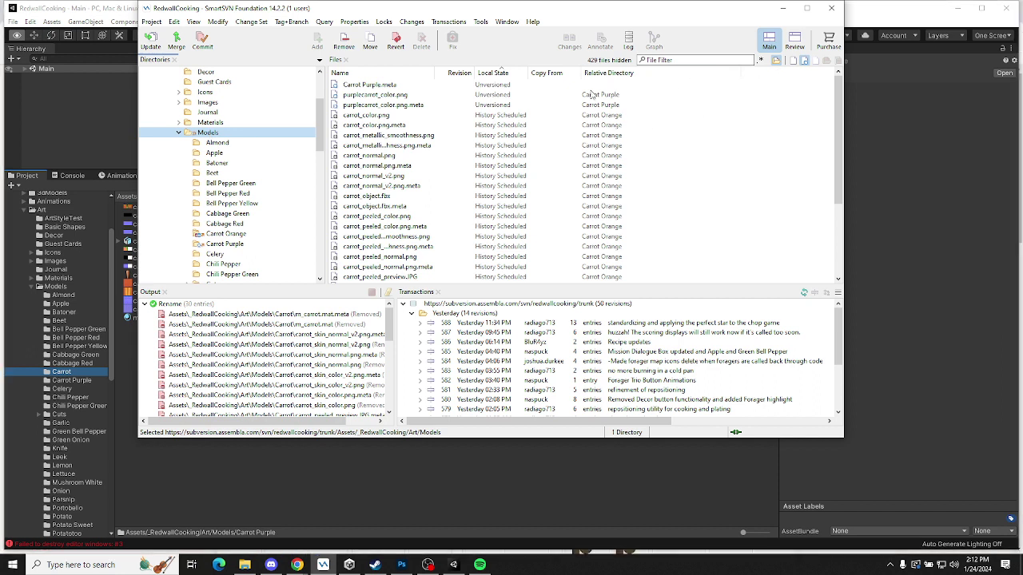
click(805, 62)
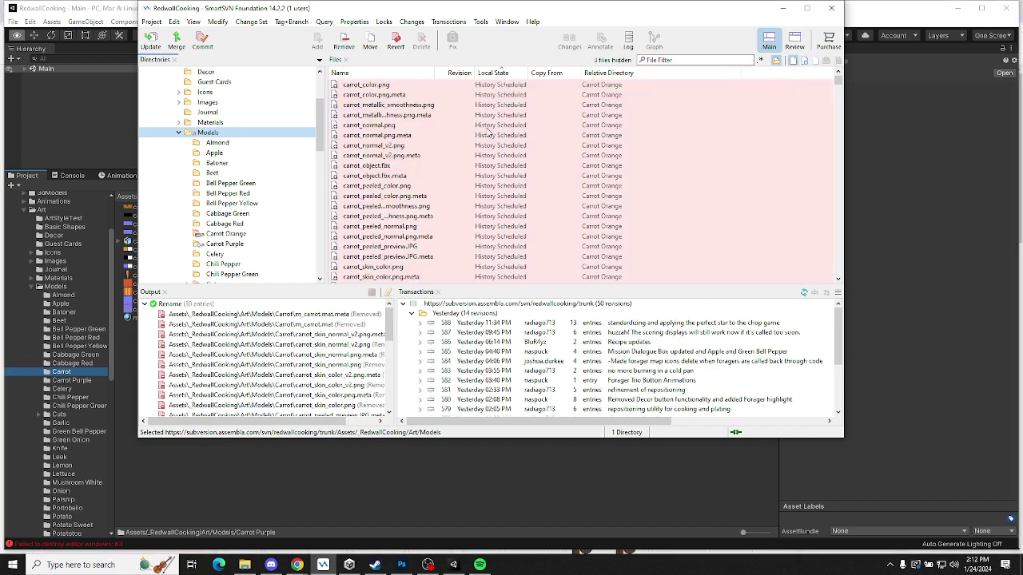
scroll(479, 136, down, 10)
scroll(468, 142, down, 5)
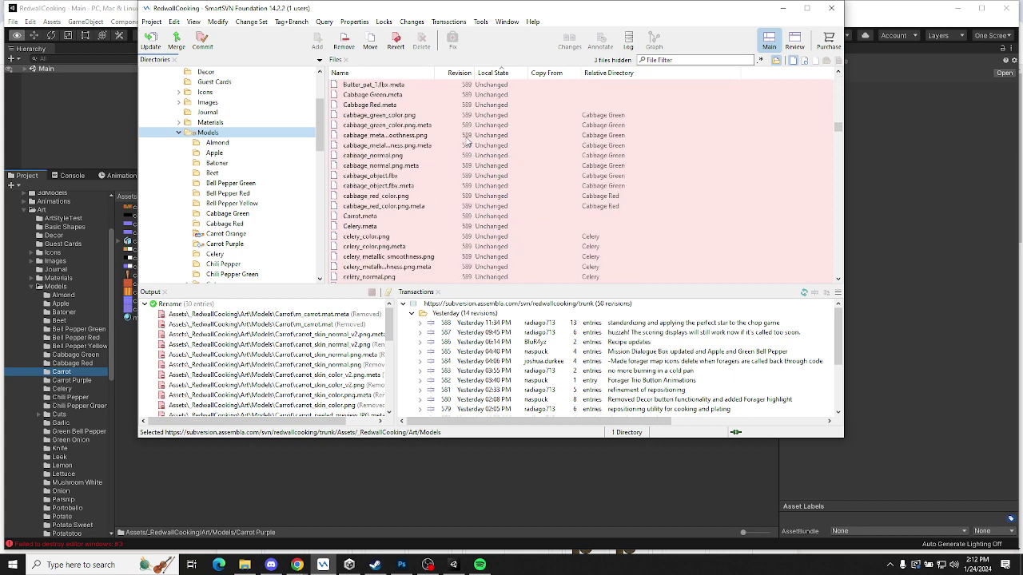
click(358, 217)
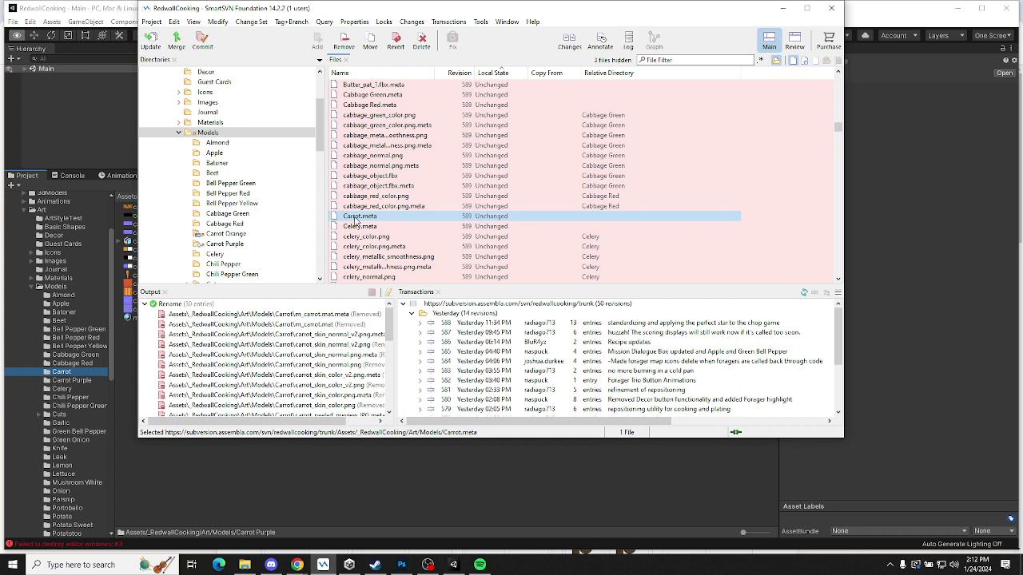
key(F2)
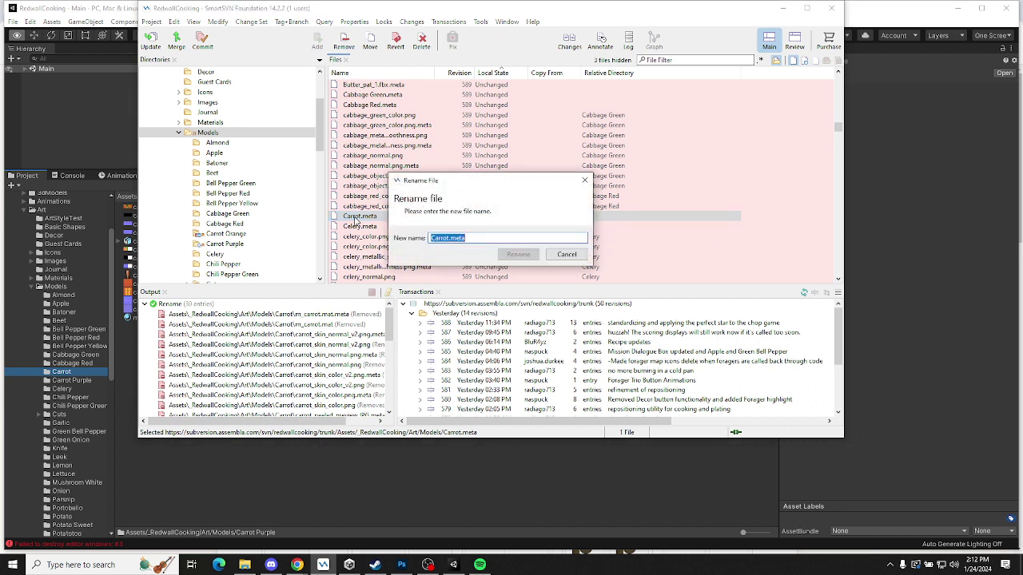
key(Right)
text(Orange)
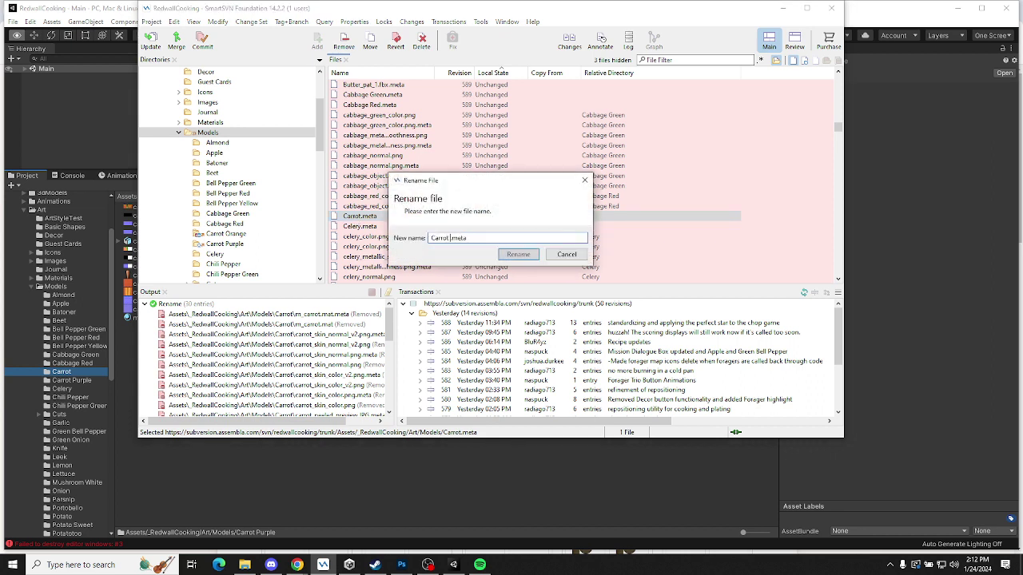
key(Return)
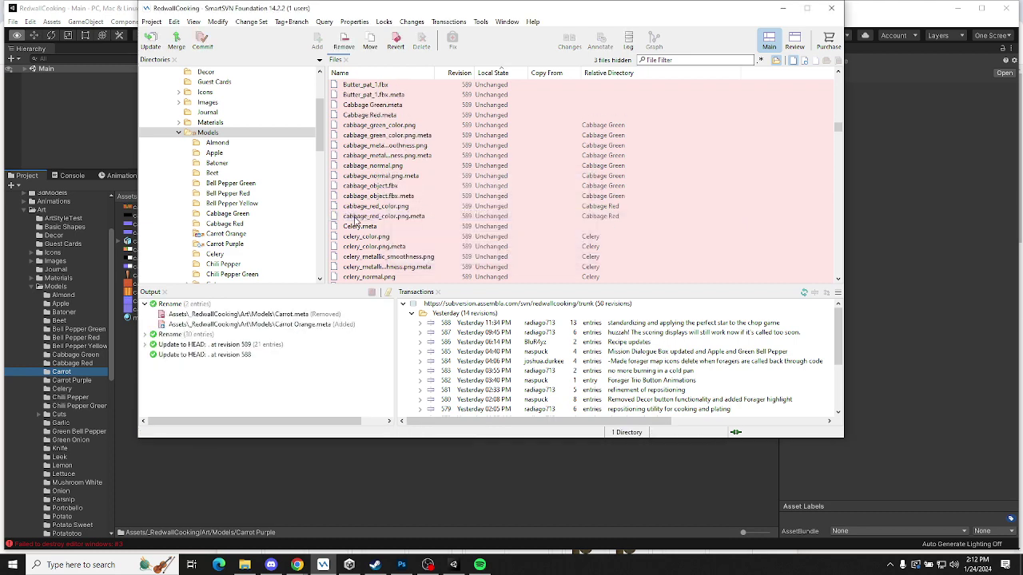
Hide the unchanged files in the Models file list again, keeping files from subdirectories listed
scroll(398, 203, up, 10)
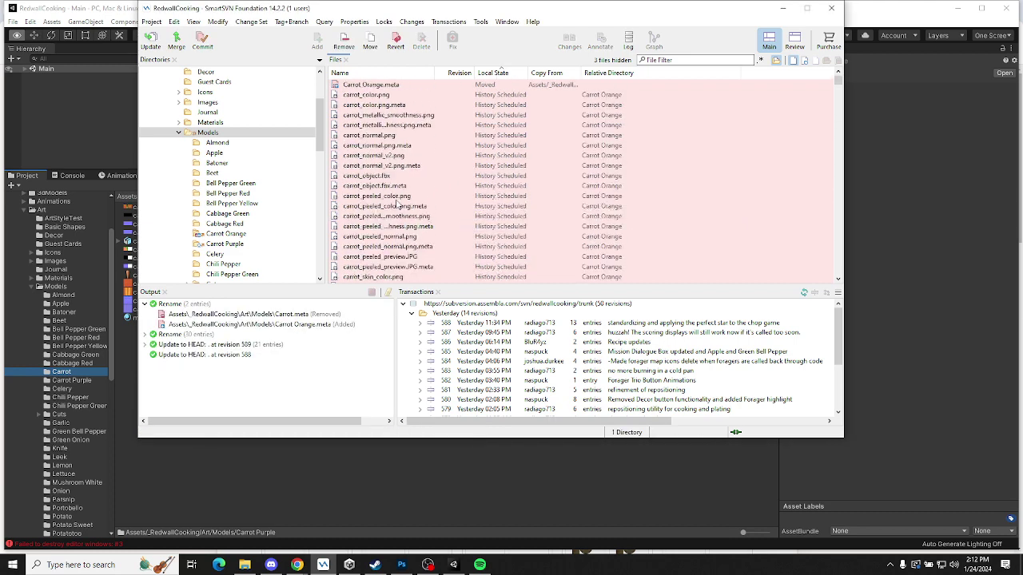
click(775, 62)
click(776, 63)
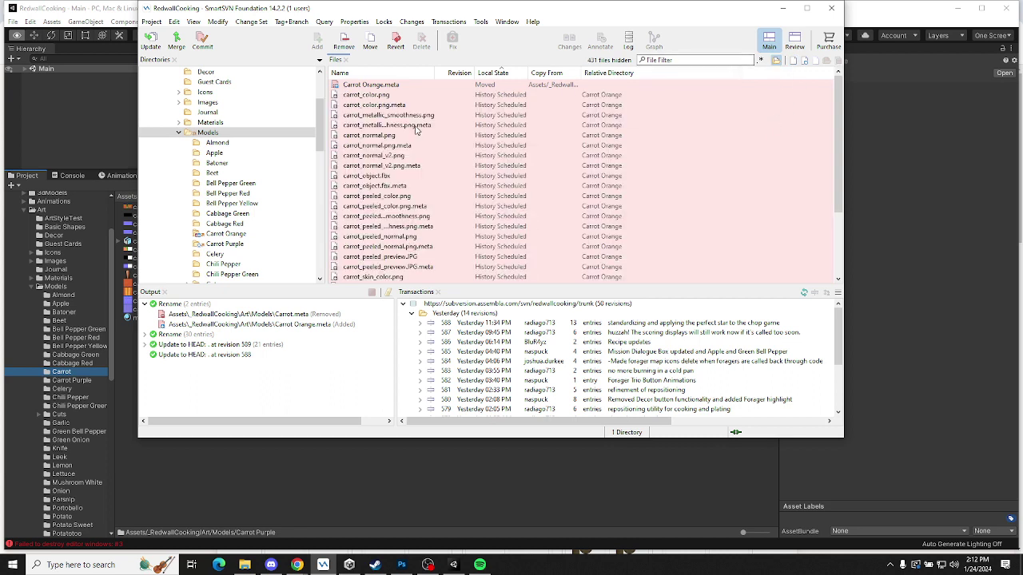
Add the Carrot Purple directory recursively to version control and return to the Models directory
click(216, 244)
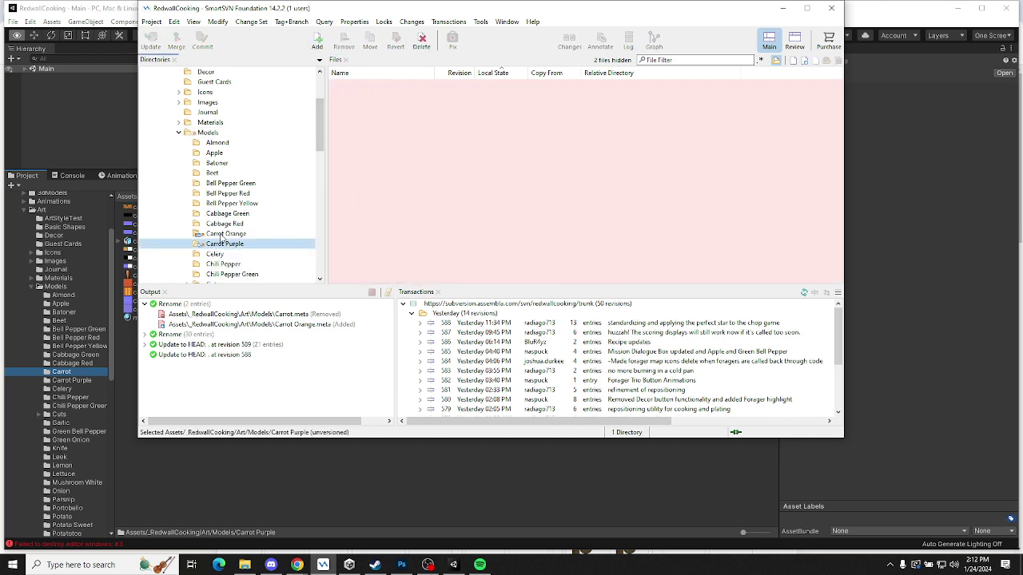
click(220, 235)
click(218, 245)
click(318, 42)
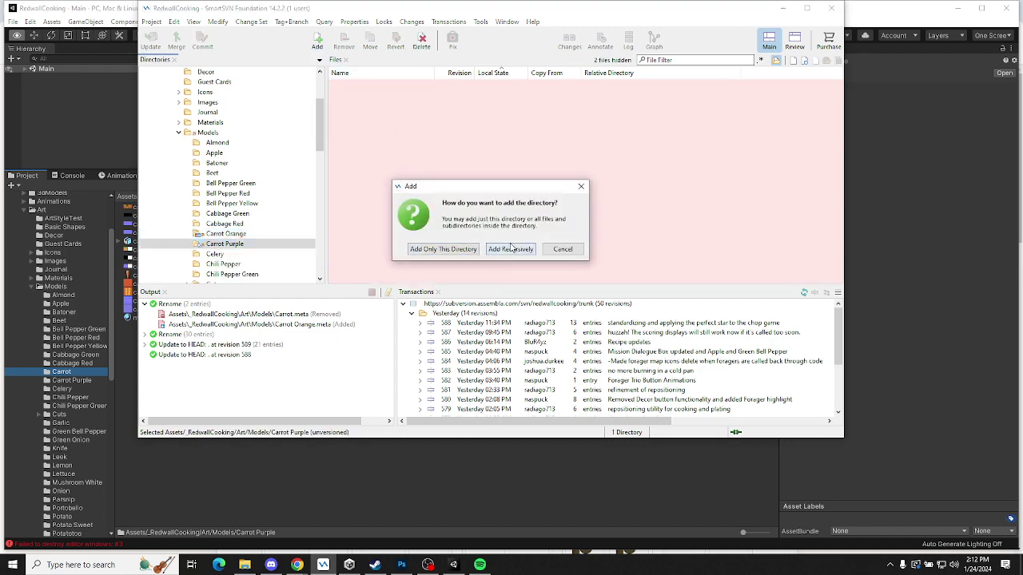
click(510, 248)
click(209, 133)
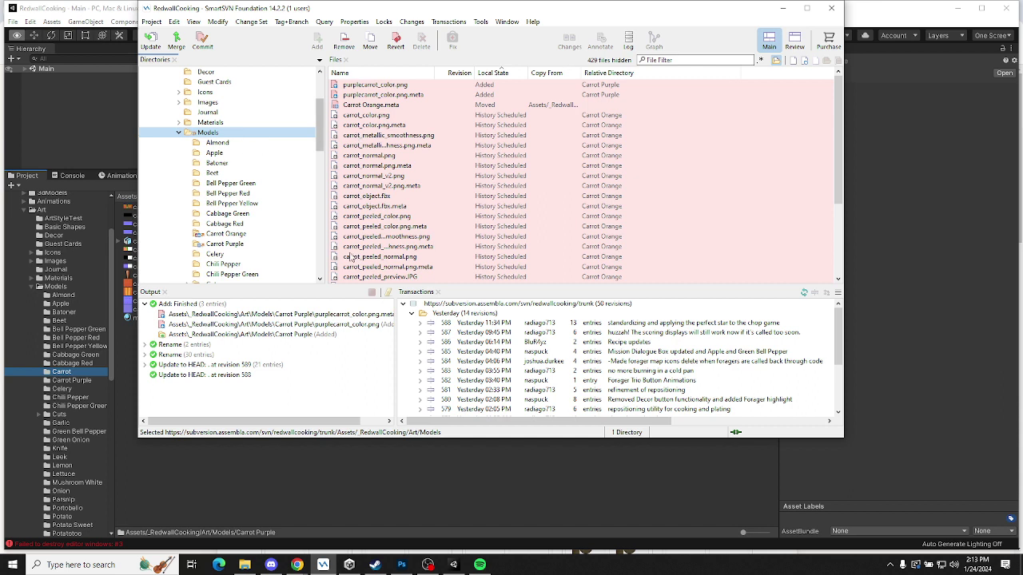
Open the revision log of the Cabbage Red directory, inspect its revision 52 and close the log
right_click(230, 225)
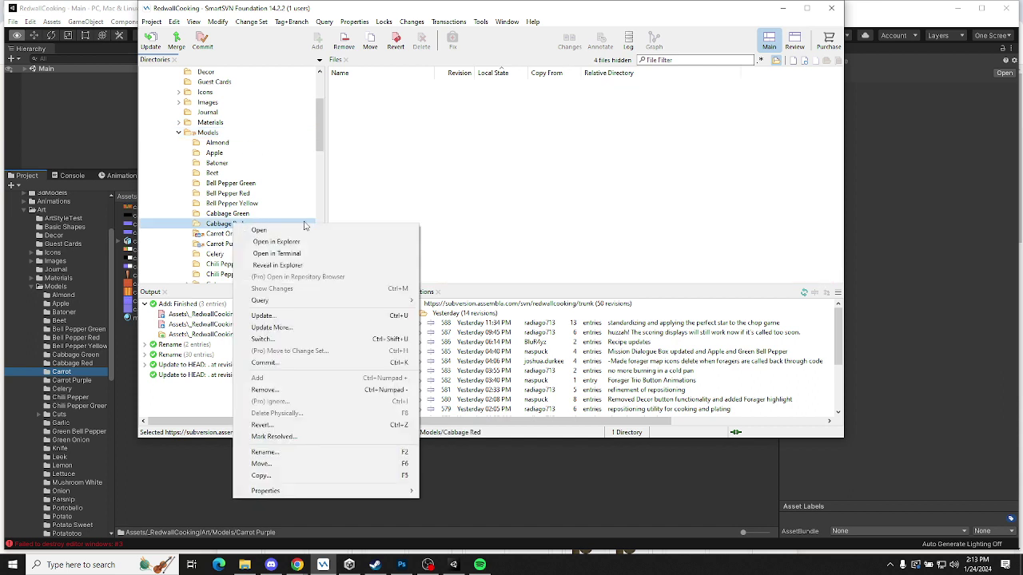
mouse_move(375, 303)
click(449, 301)
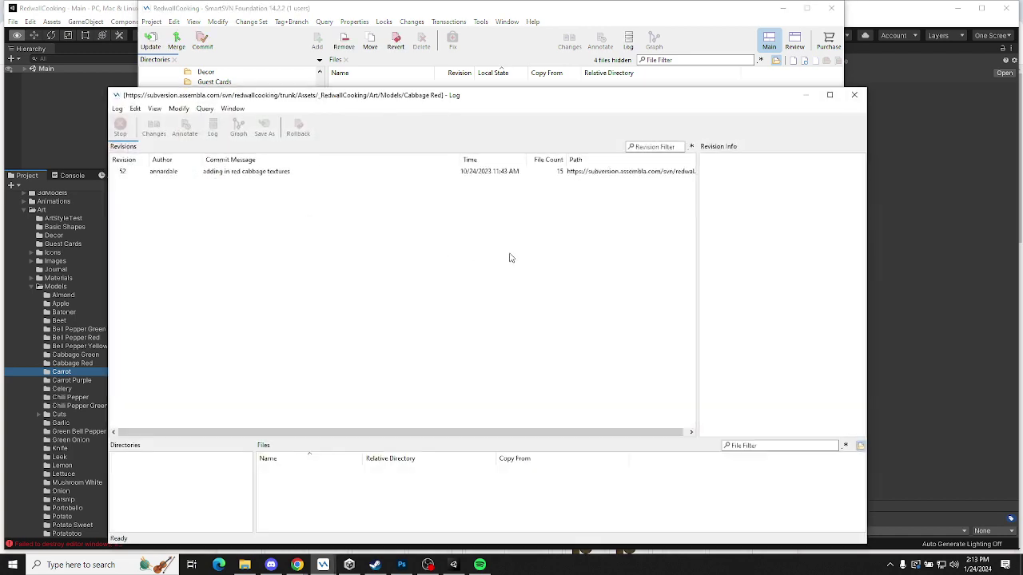
click(150, 173)
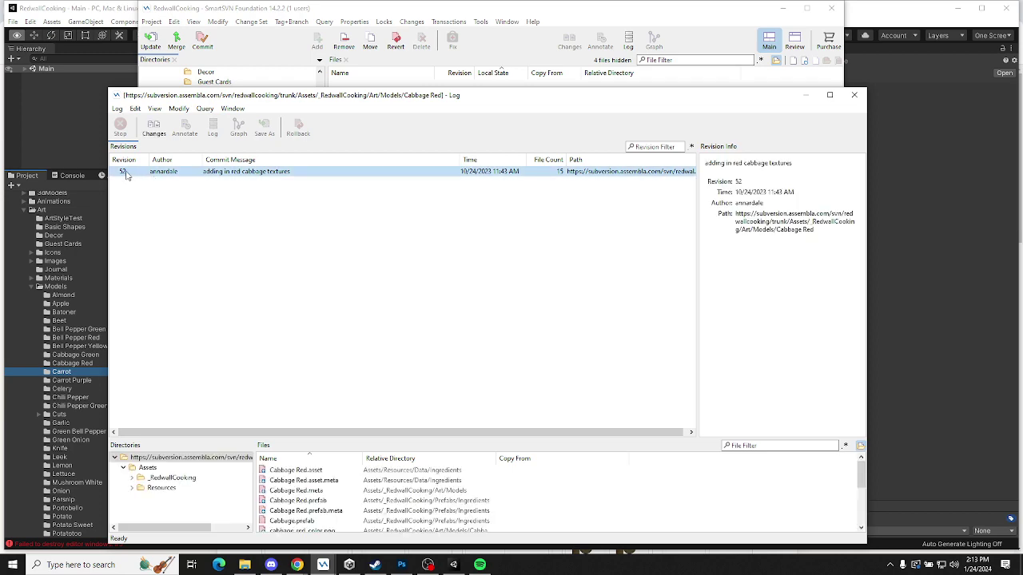
click(854, 95)
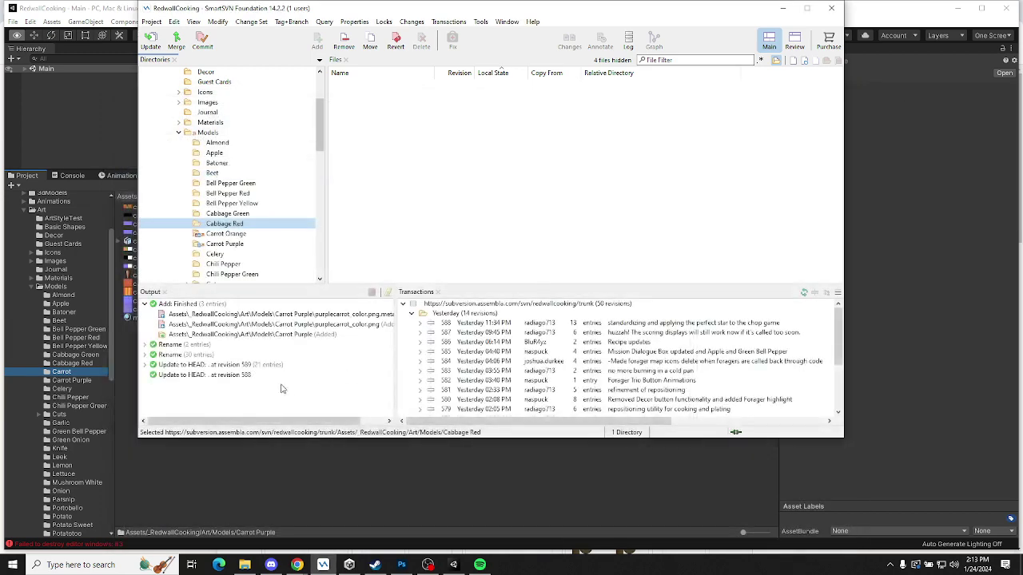
Check whether a log can be queried for Carrot Orange and look over the pending files in Carrot Purple and Carrot Orange
click(213, 238)
right_click(212, 238)
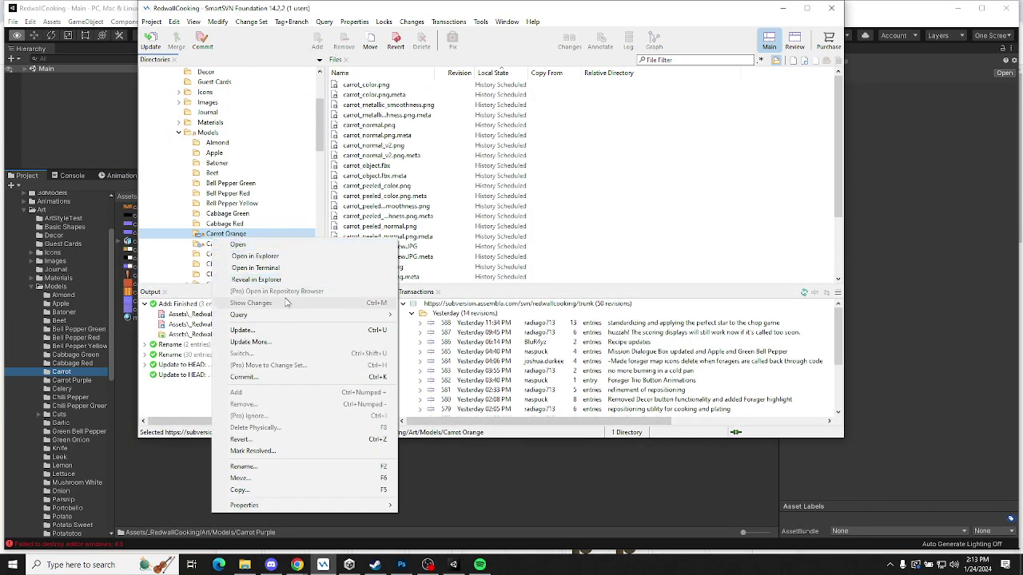
mouse_move(287, 317)
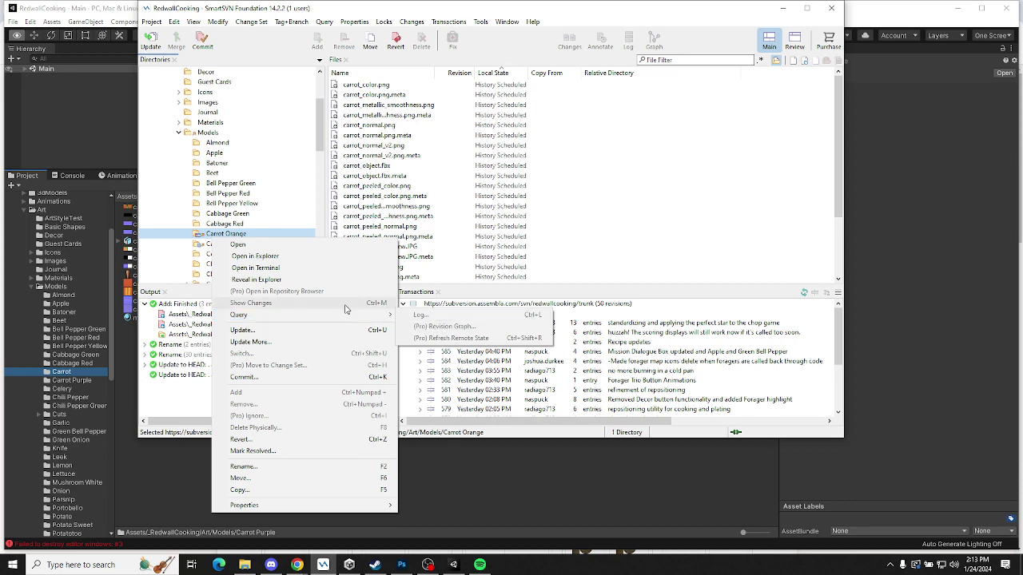
click(205, 231)
click(224, 244)
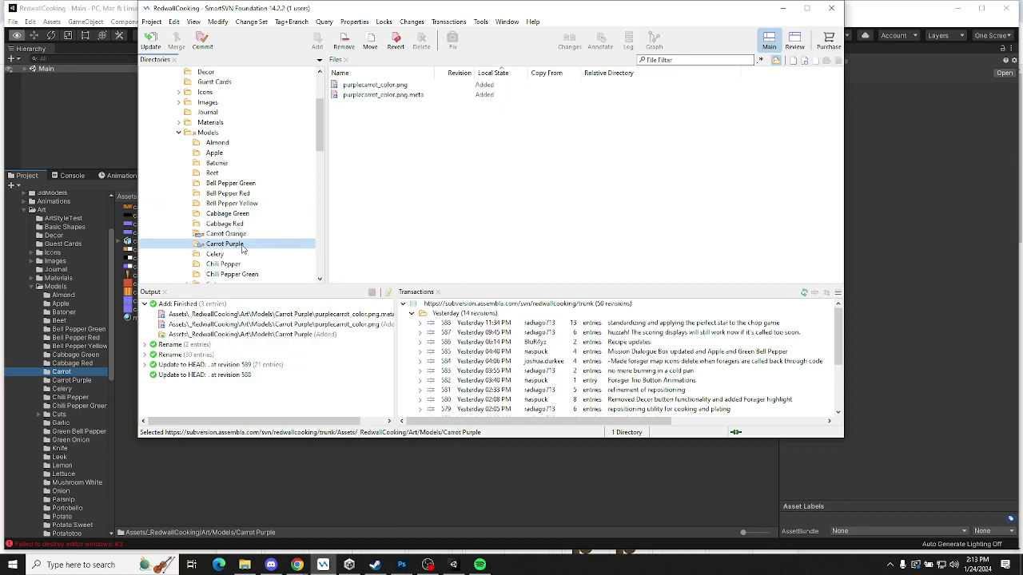
click(216, 233)
Commit the Models directory changes with the message "adding a purple carrot folder and renaming the original carrot folder to reflect it's new uniqueness"
click(210, 135)
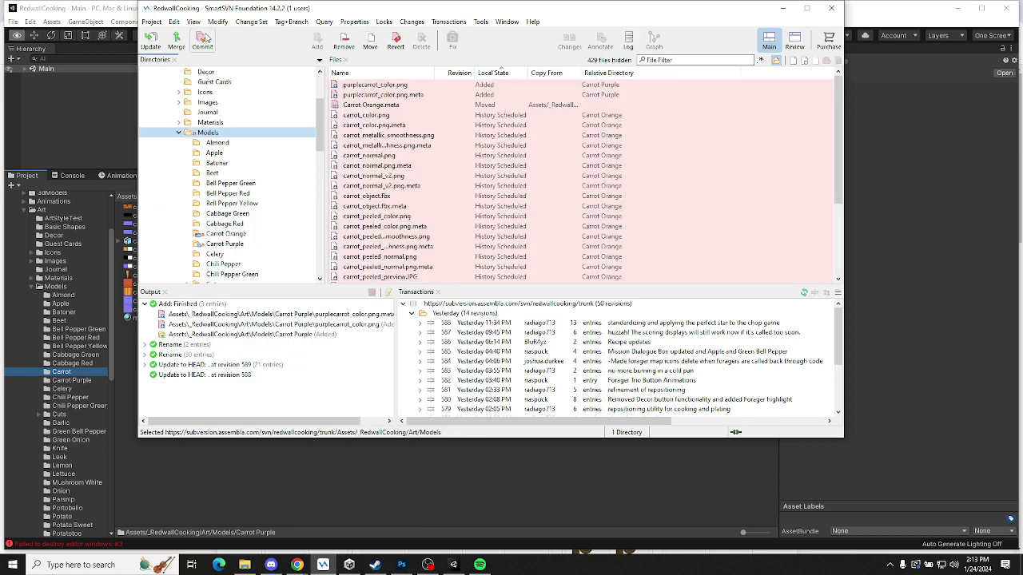
click(525, 331)
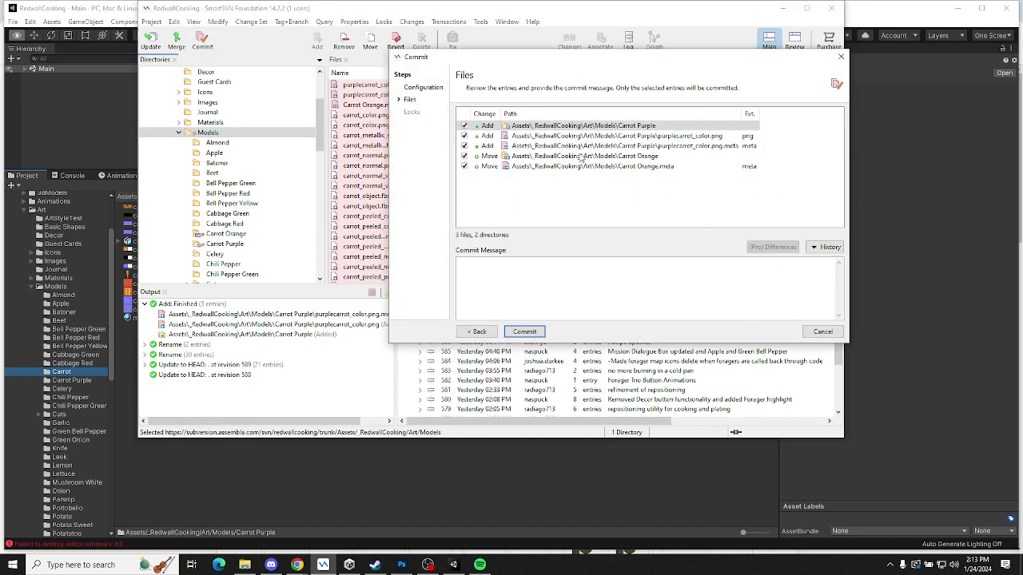
click(593, 285)
text(add)
key(BackSpace)
key(BackSpace)
text(ple carrot folder)
text(and renaming the)
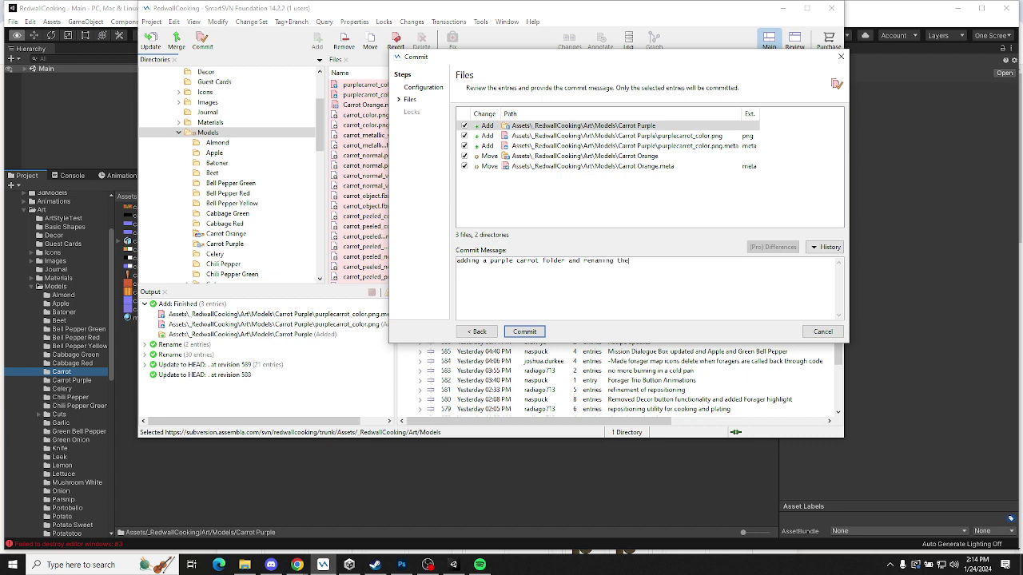
text( original carrot folder to reflect it's new uniqueness)
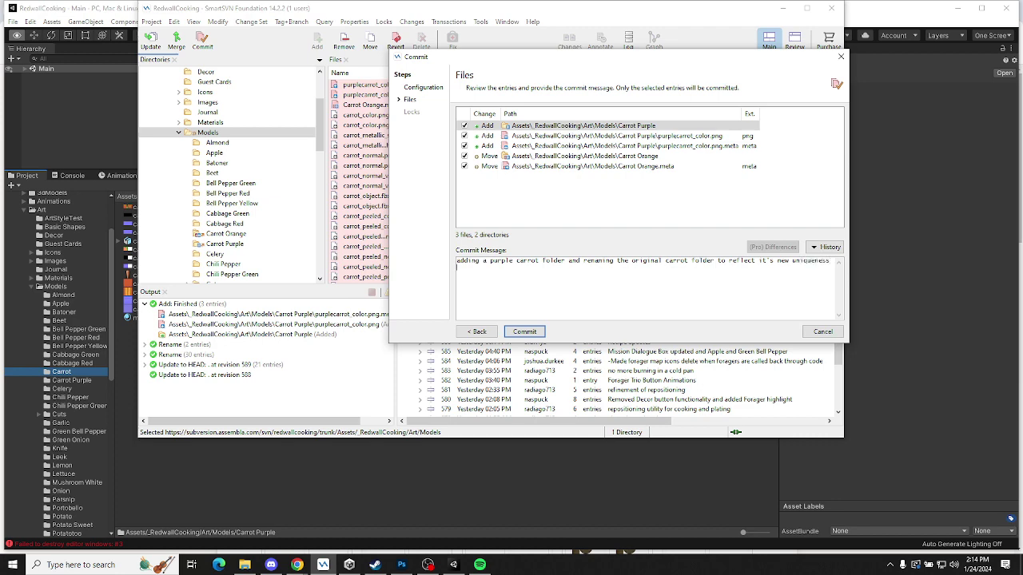
click(526, 332)
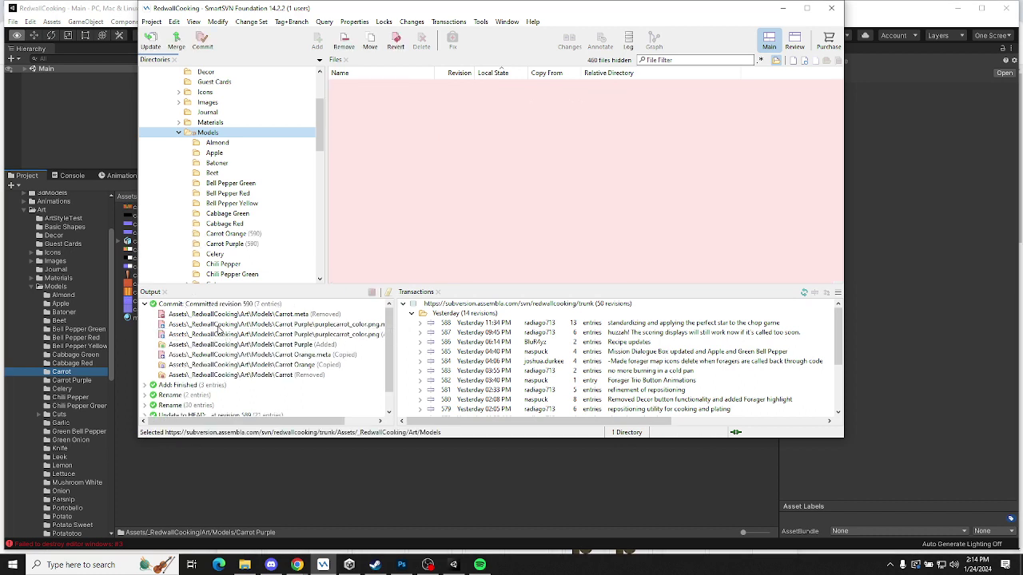
Open the revision log of the Carrot Orange directory and widen its revision info area to read full paths
click(225, 235)
right_click(225, 236)
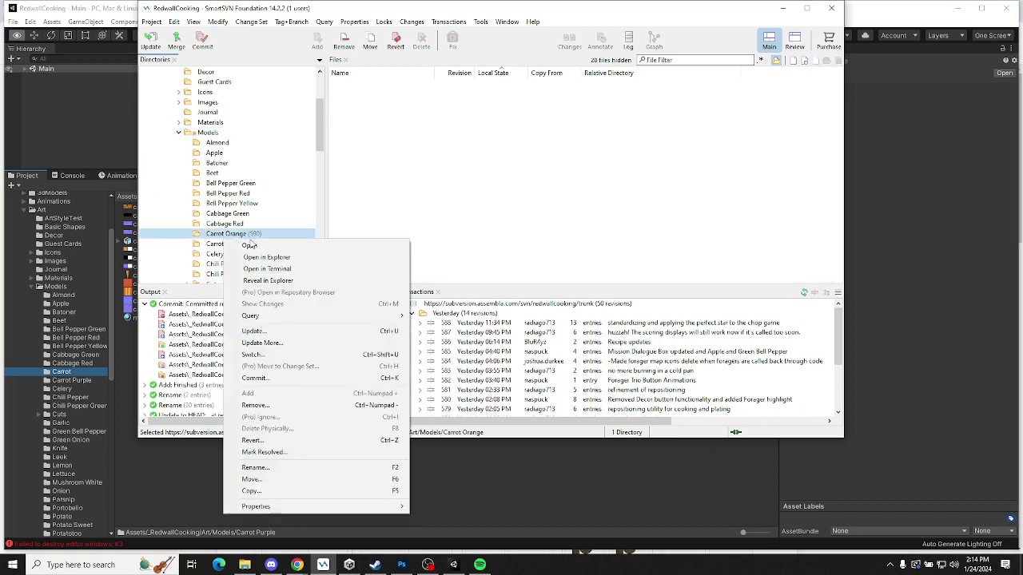
mouse_move(331, 318)
click(430, 317)
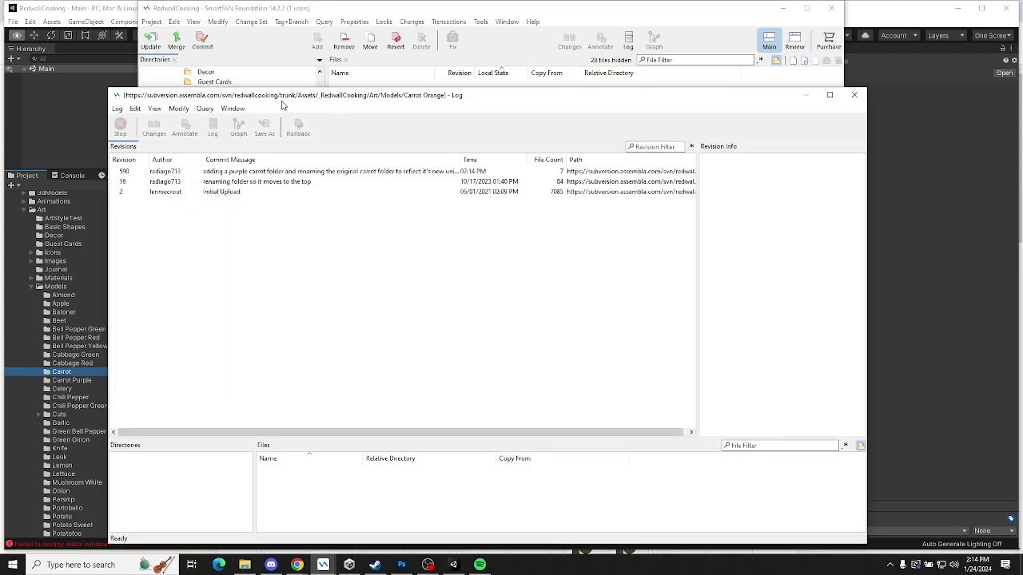
drag(281, 99, 597, 93)
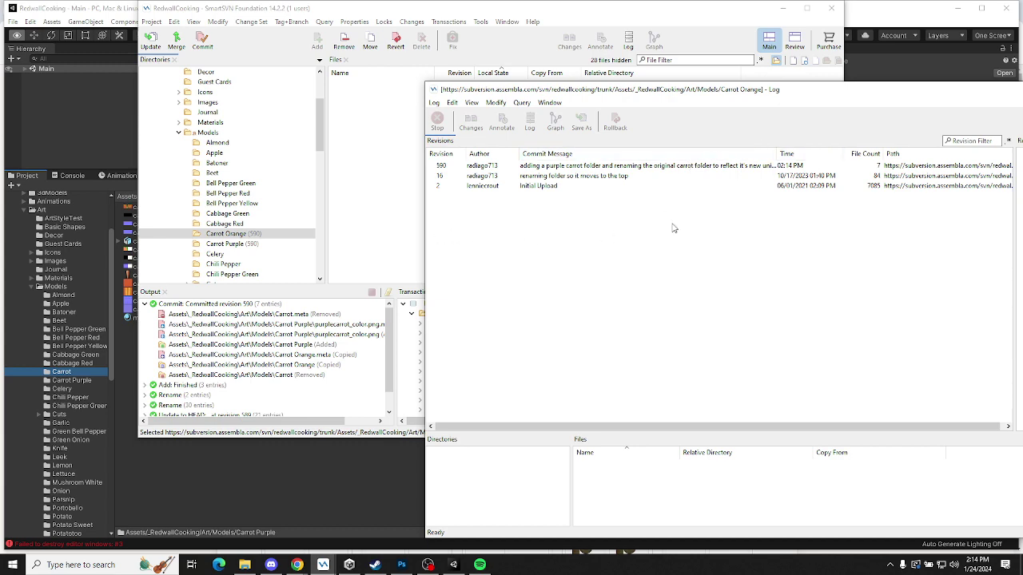
drag(873, 100, 724, 100)
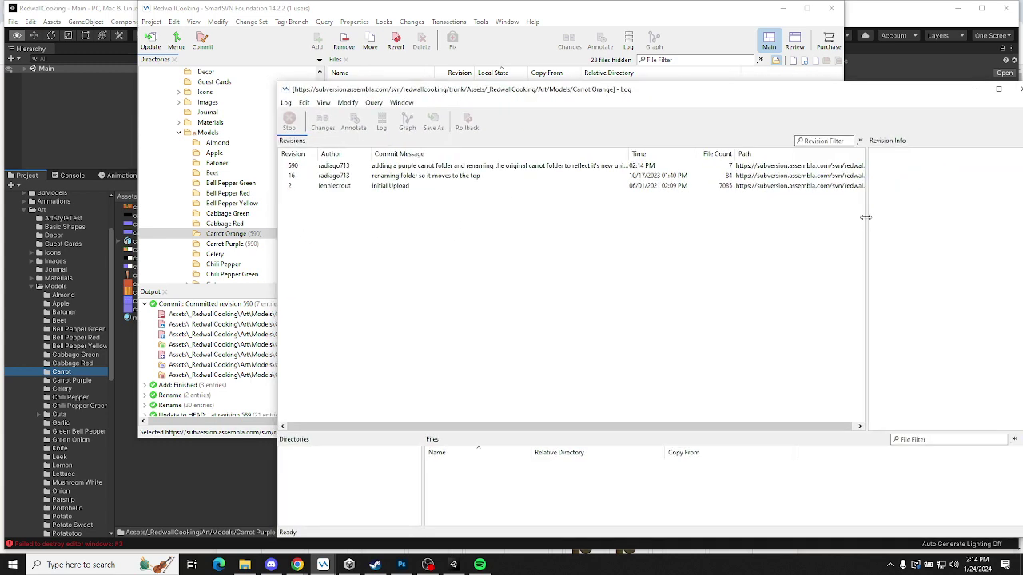
drag(866, 218, 663, 227)
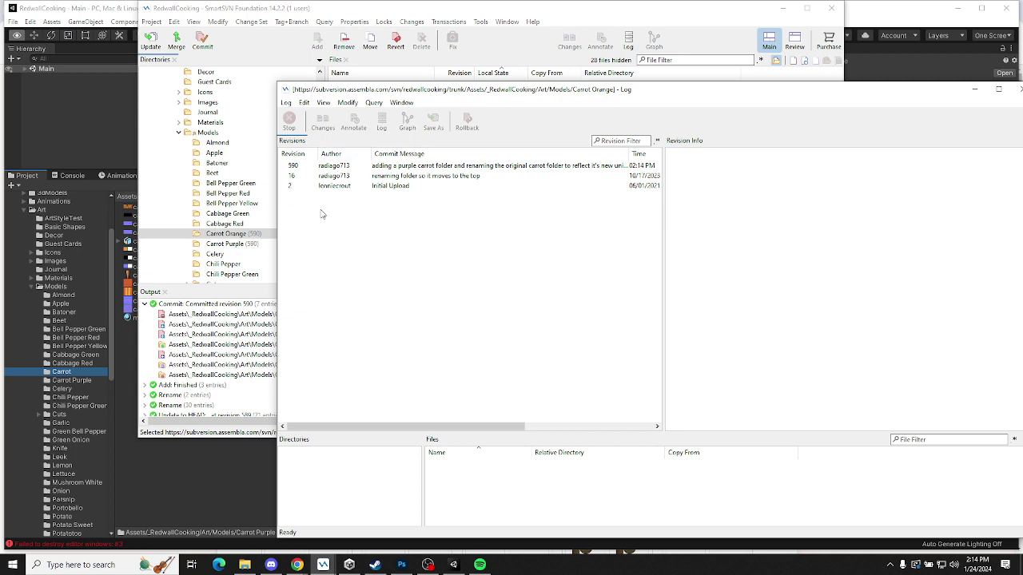
Inspect the details of revisions 2, 16 and 590 in the Carrot Orange log and return to the Models directory
click(293, 187)
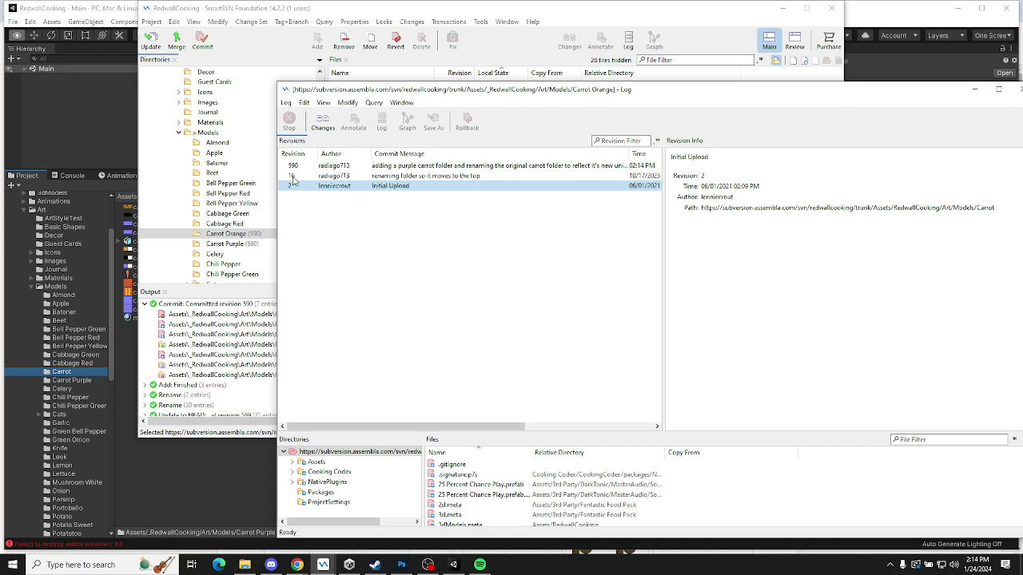
click(292, 176)
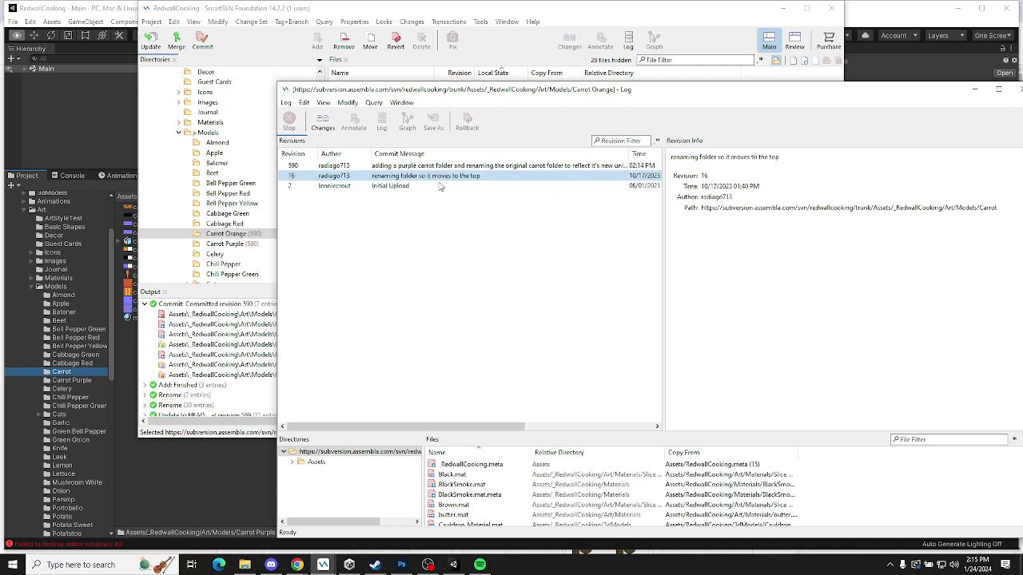
click(299, 166)
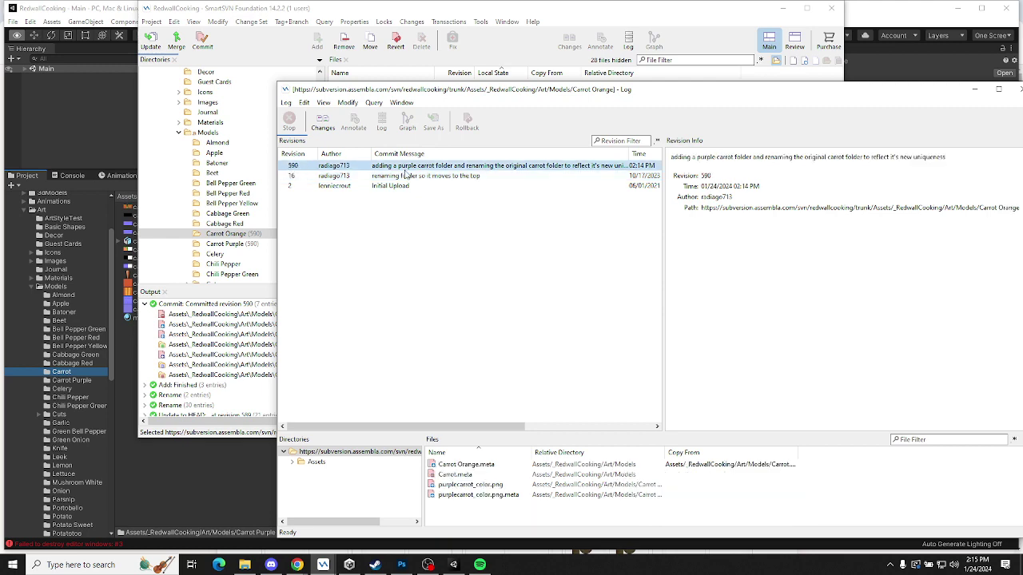
drag(874, 89, 629, 99)
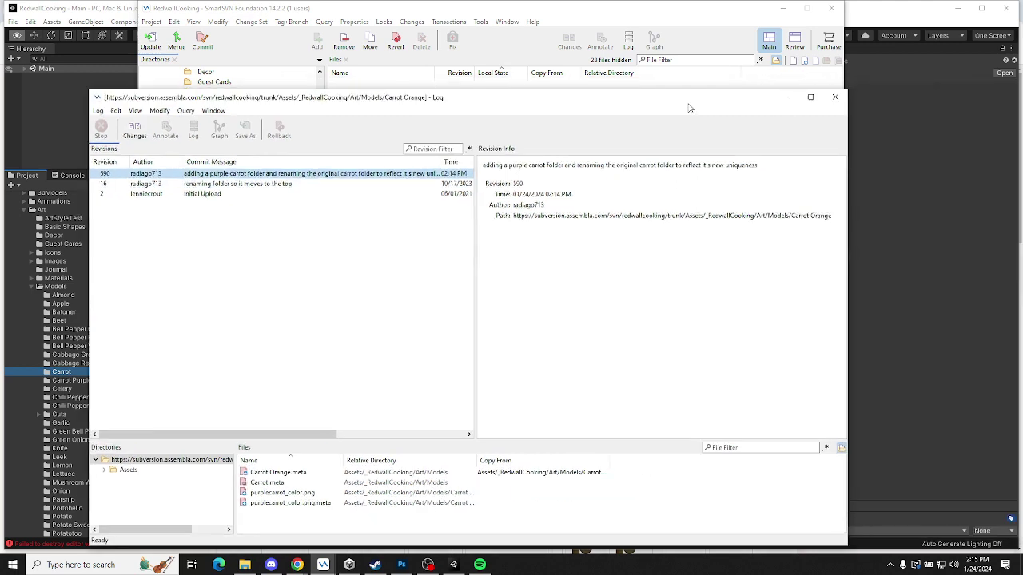
click(777, 98)
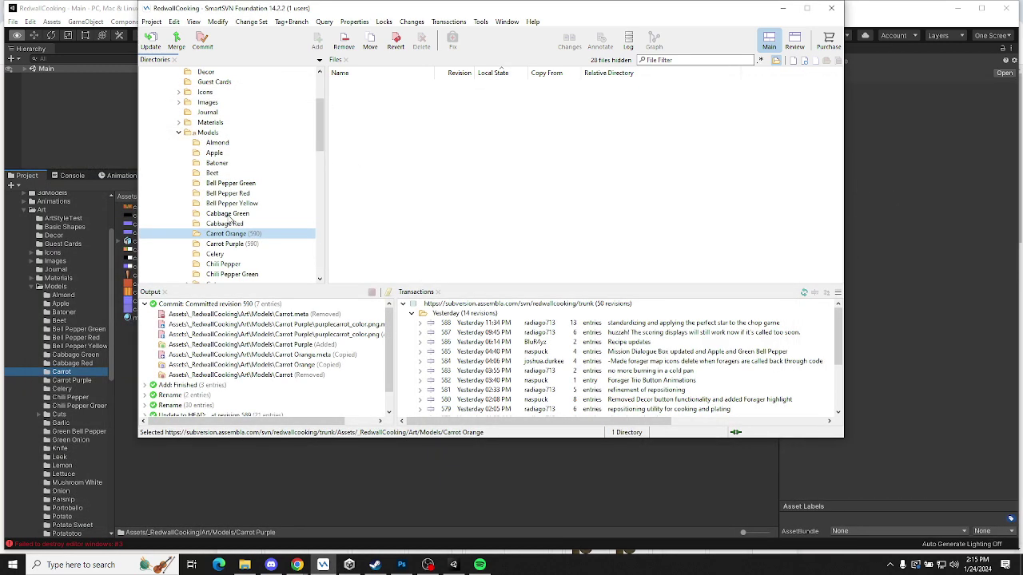
click(203, 133)
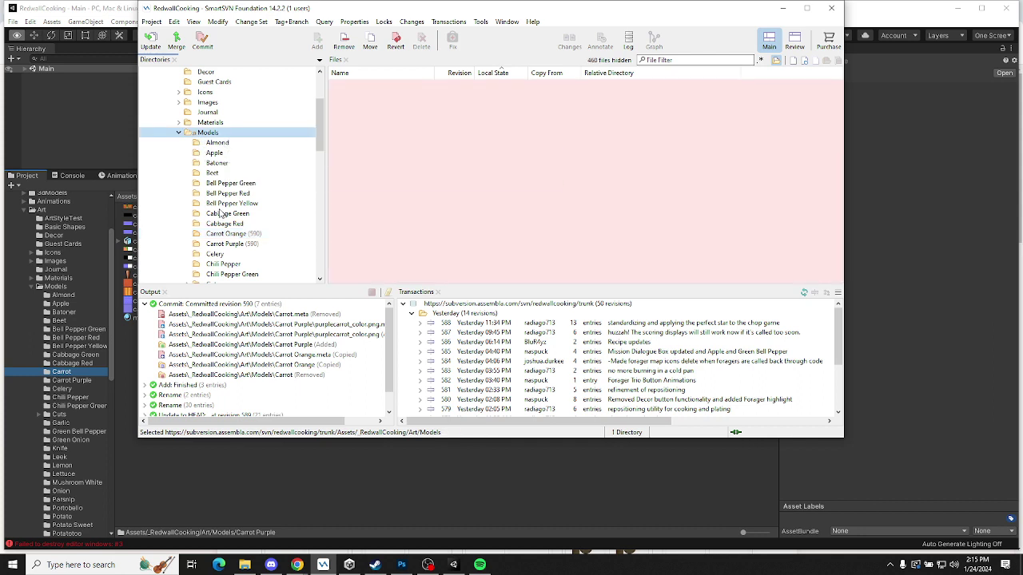
Look over the Models subfolders, list their unchanged files, and check the Carrot Orange folder's contents in Unity before returning to SmartSVN
scroll(224, 157, down, 4)
scroll(248, 219, up, 7)
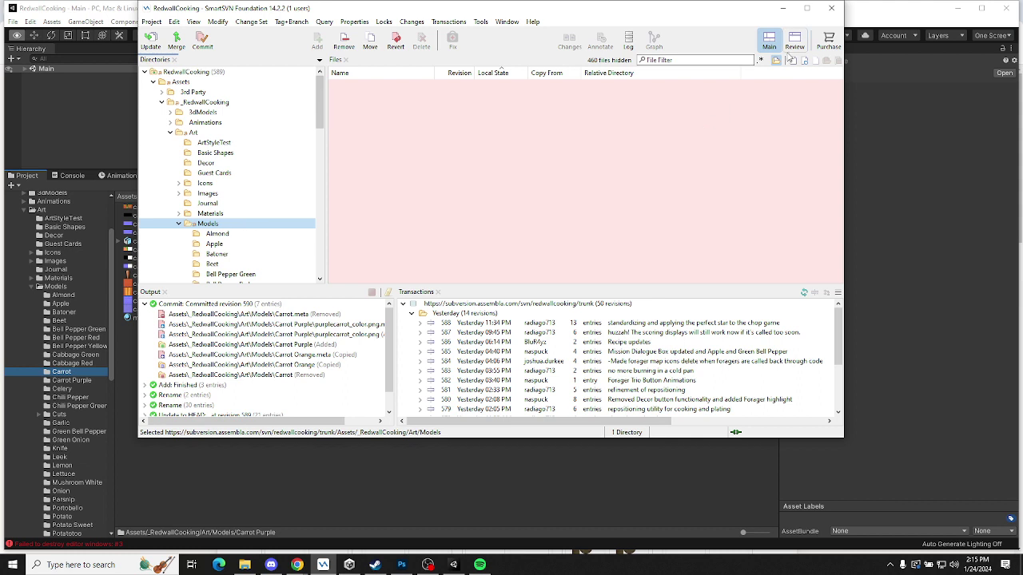
click(793, 61)
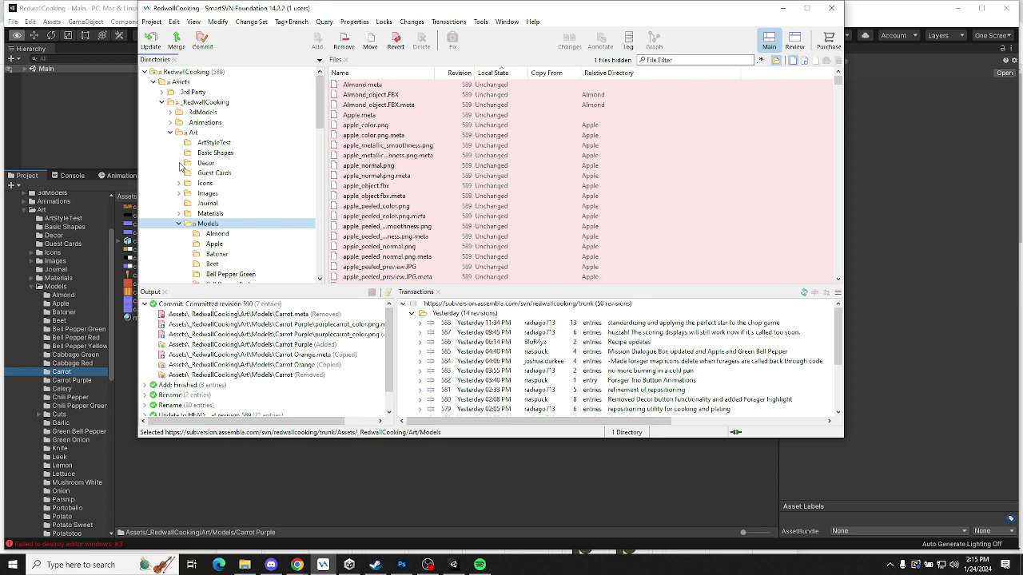
click(453, 565)
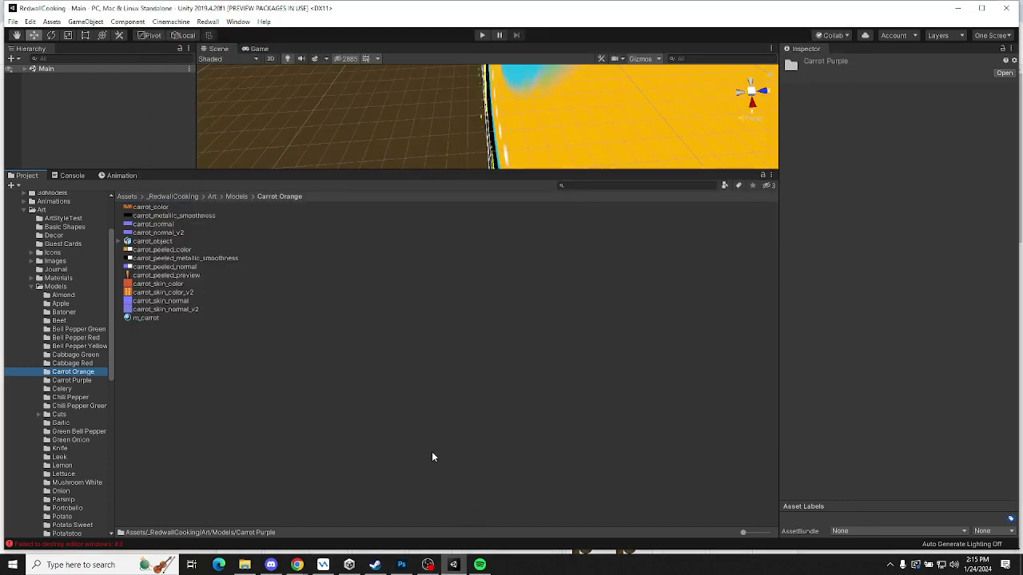
click(323, 565)
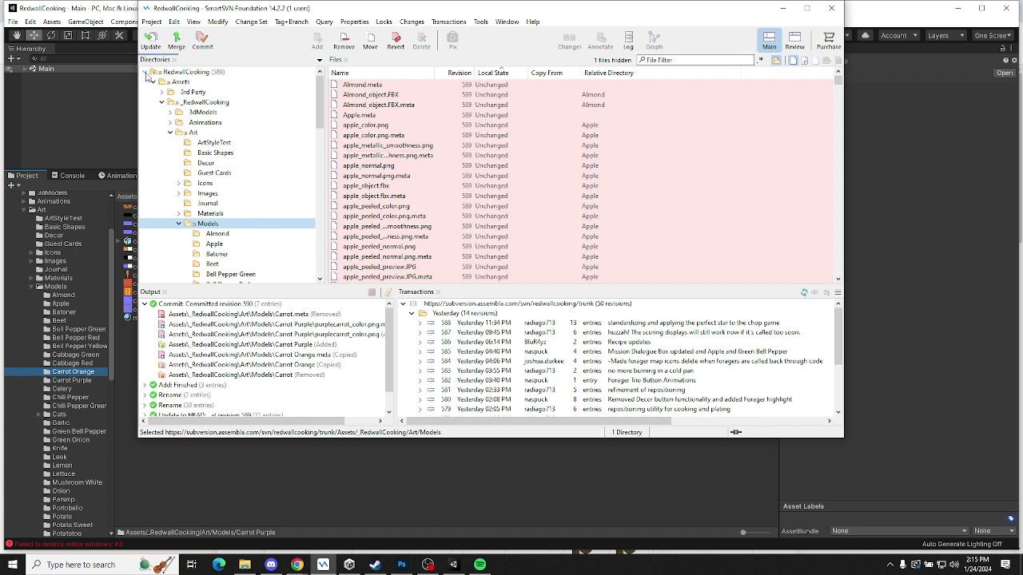
Hide the unchanged files and update the entire RedwallCooking working copy to HEAD
click(185, 72)
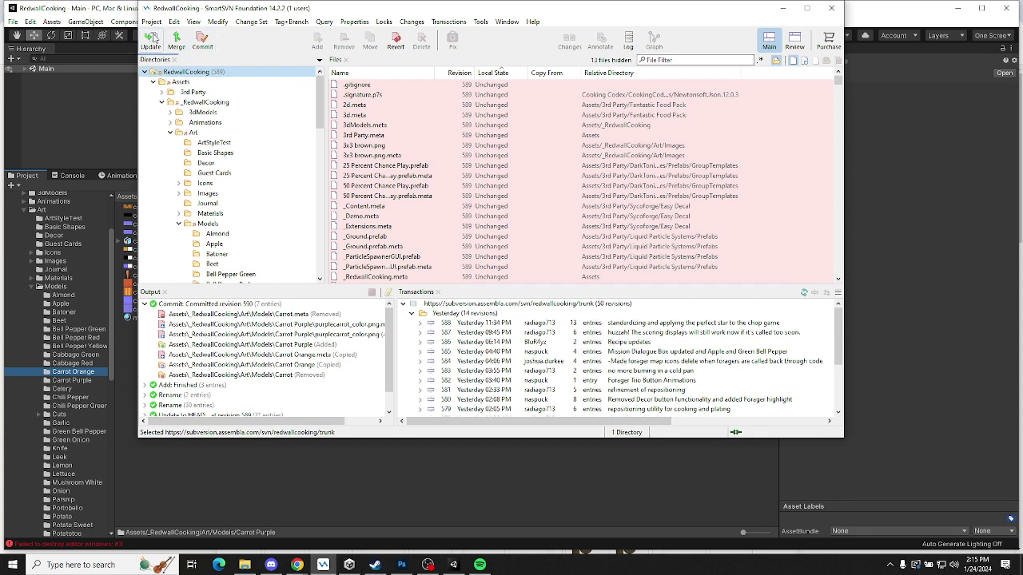
click(776, 61)
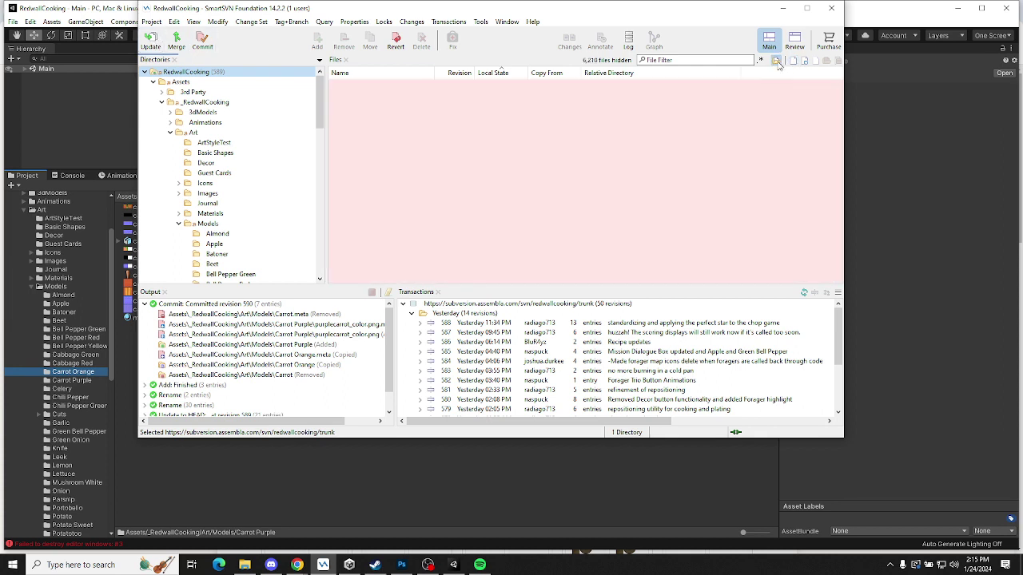
click(151, 39)
click(532, 290)
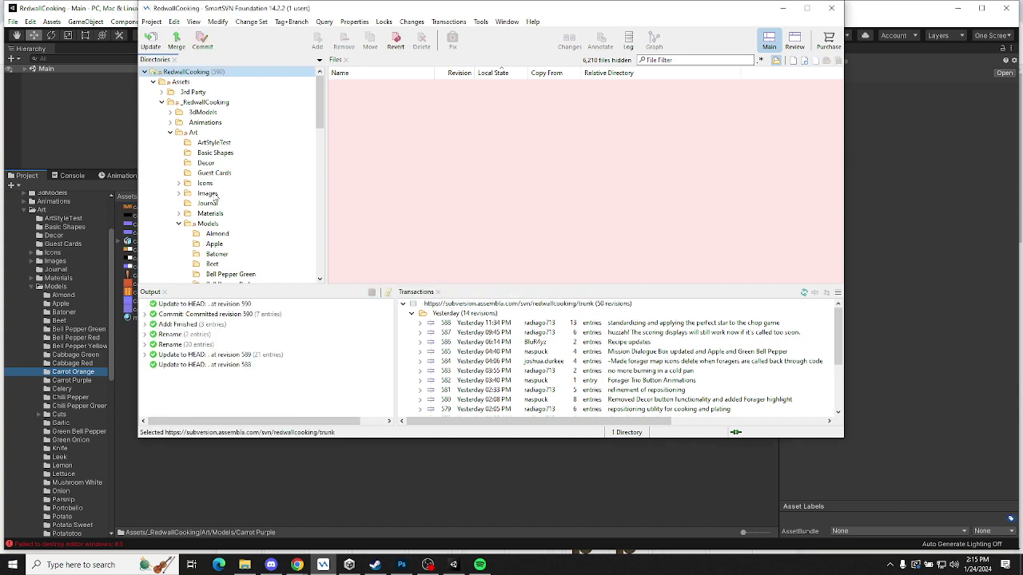
Revert the local changes of the Models directory recursively
click(206, 225)
scroll(209, 219, down, 15)
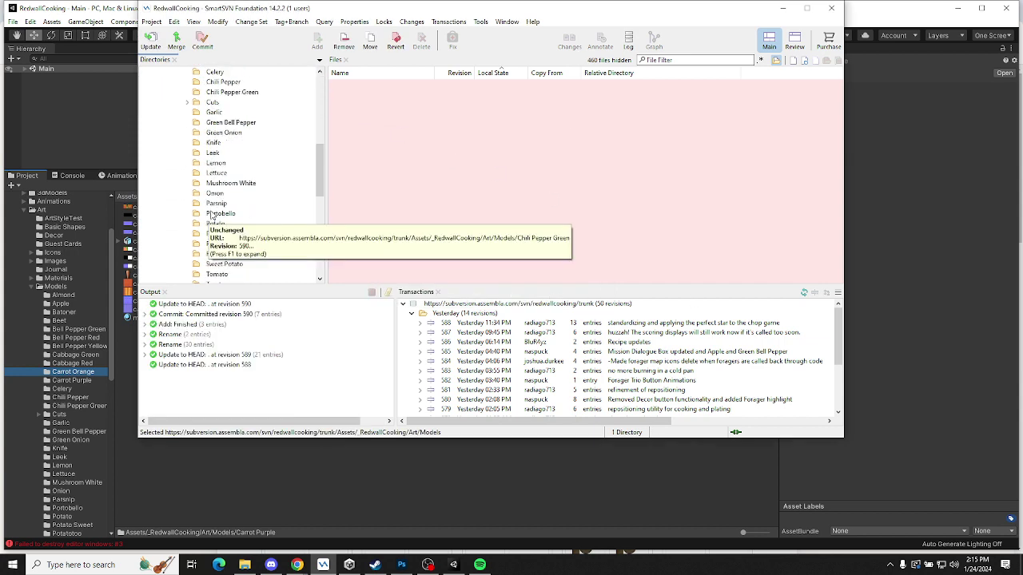
scroll(210, 215, up, 8)
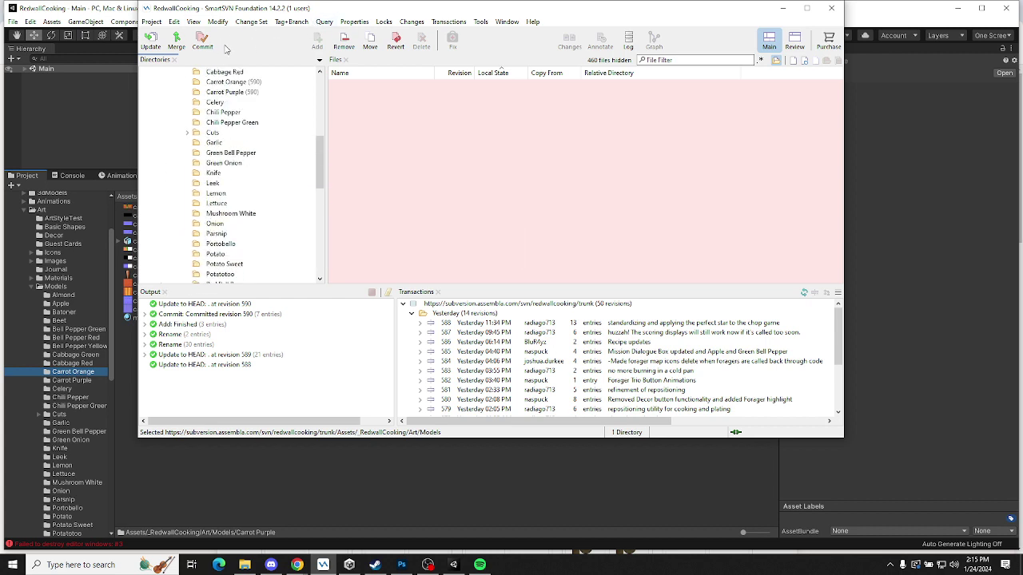
click(396, 42)
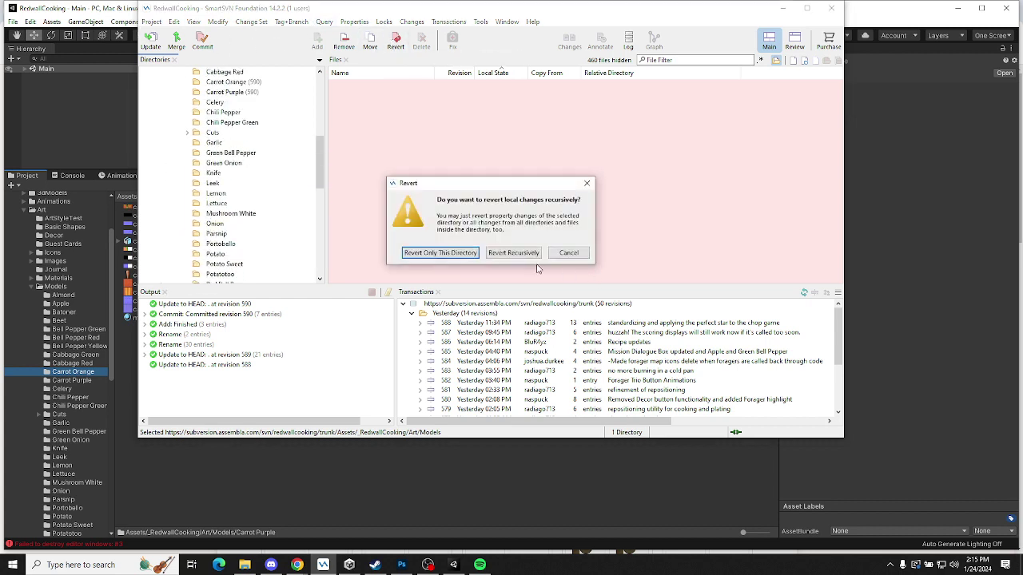
click(513, 253)
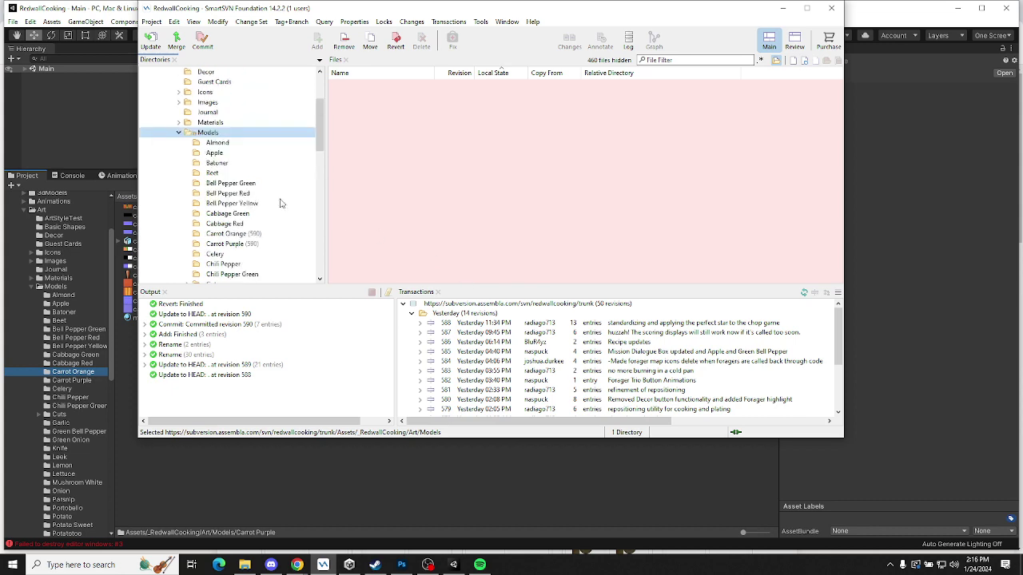
Check the Art and 3rd Party directories for changed files and enlarge the output and transactions area
scroll(200, 136, up, 3)
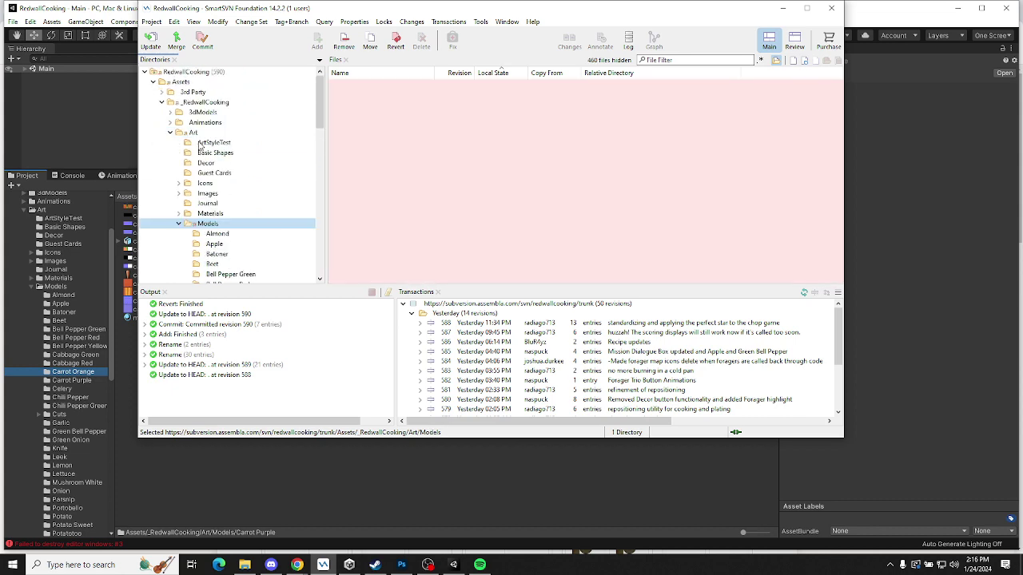
click(193, 133)
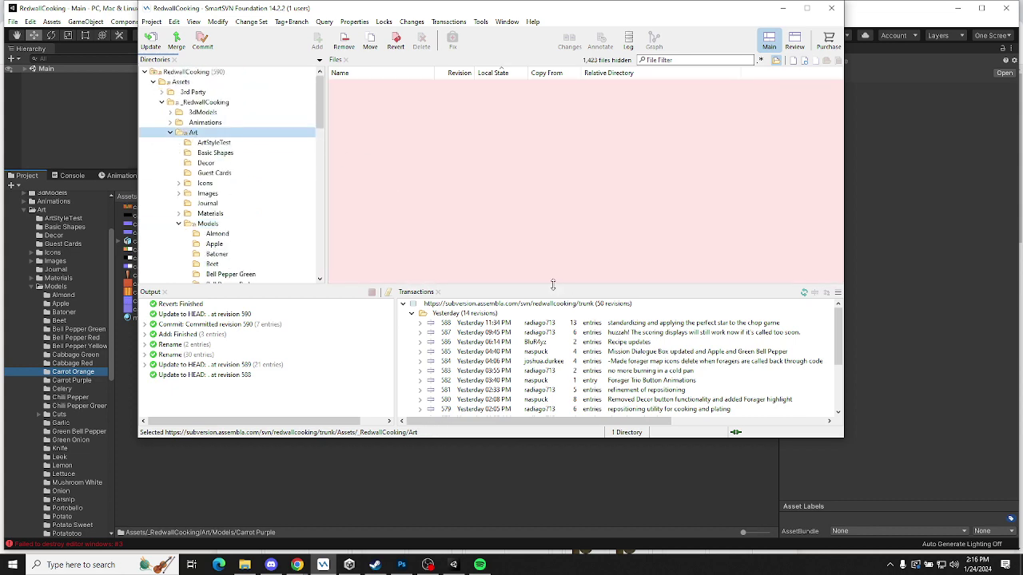
drag(556, 287, 552, 261)
click(210, 102)
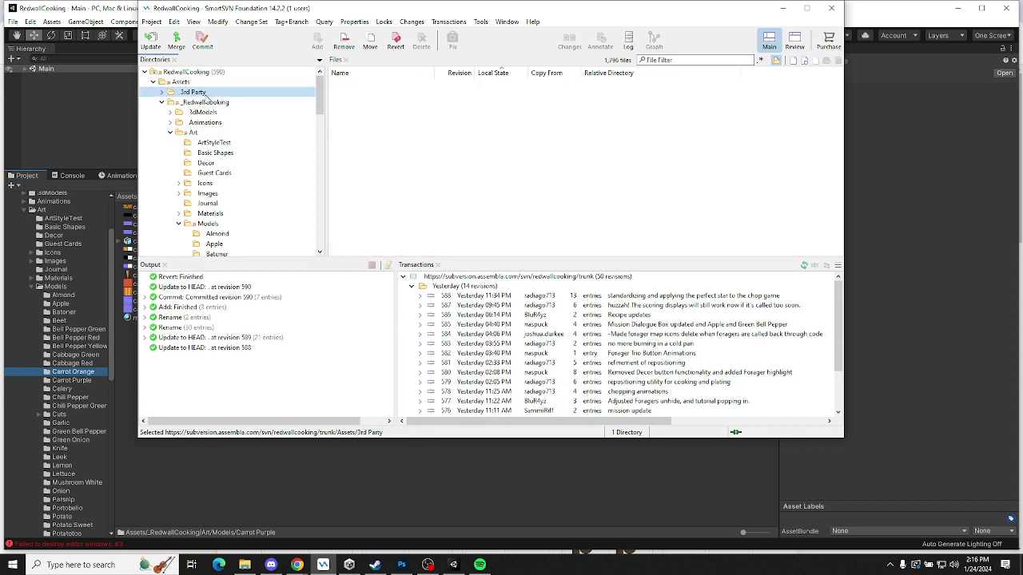
Try to commit the whole RedwallCooking project from its root with fully recursive depth
click(183, 77)
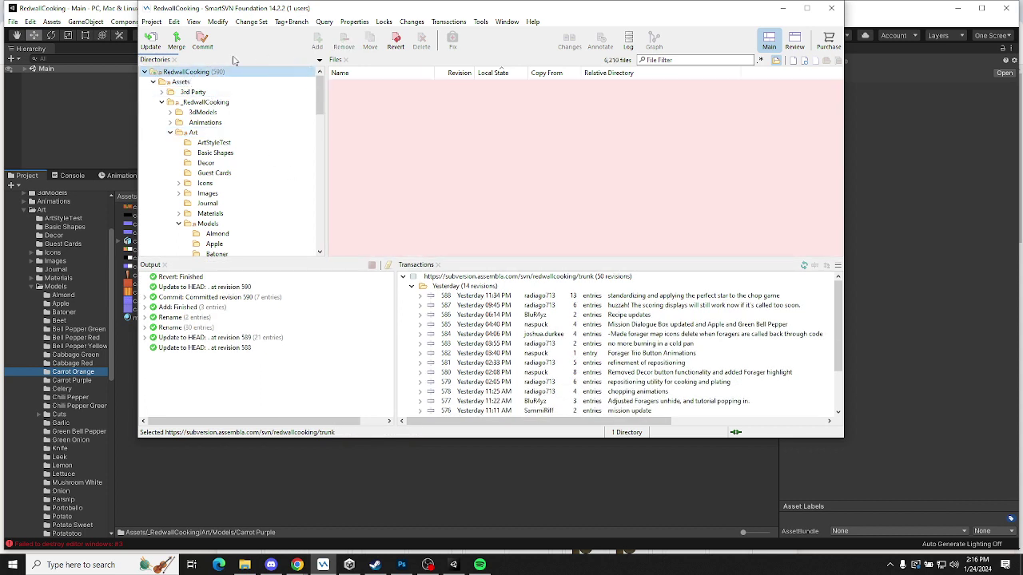
click(204, 42)
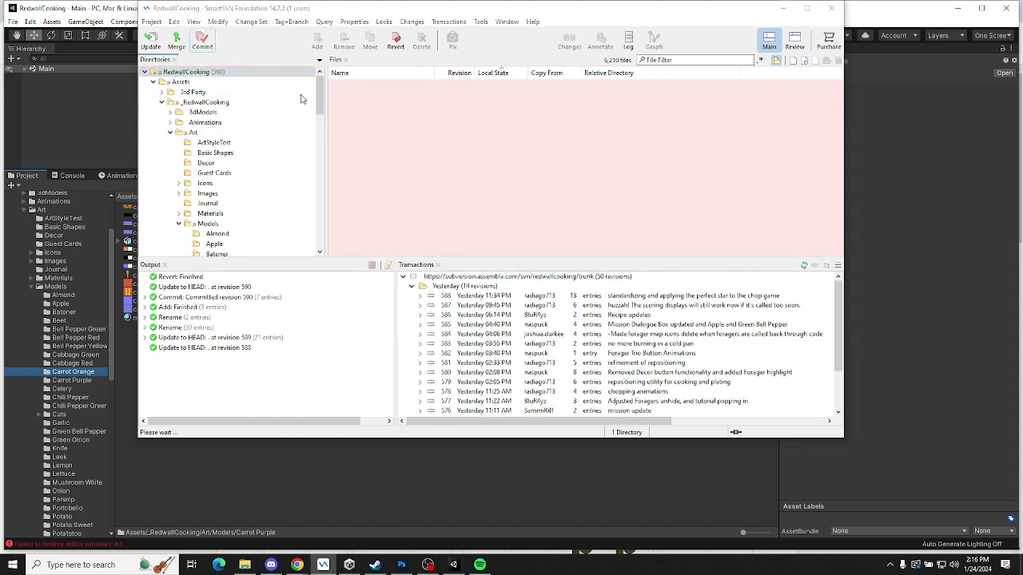
click(523, 331)
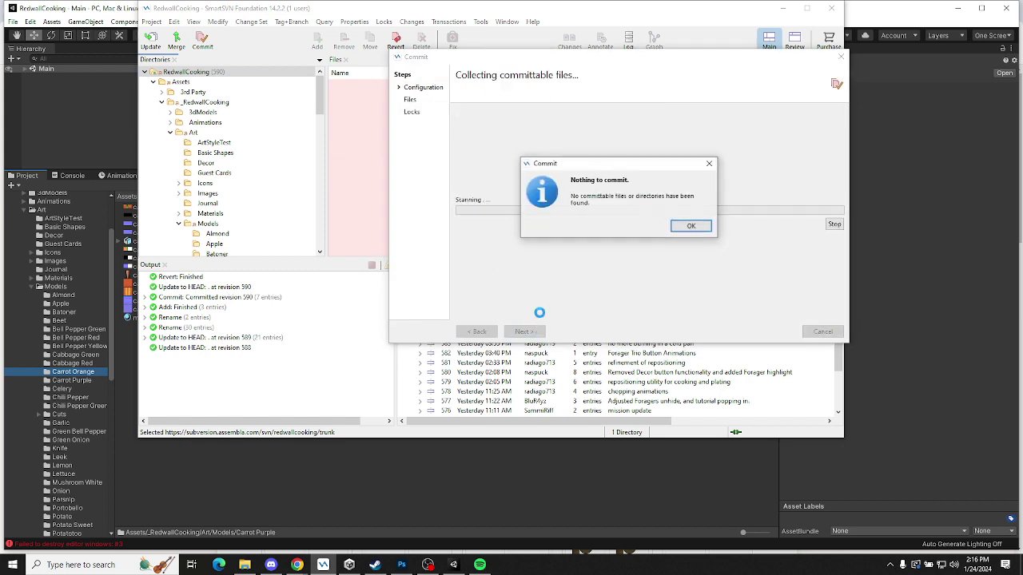
click(684, 226)
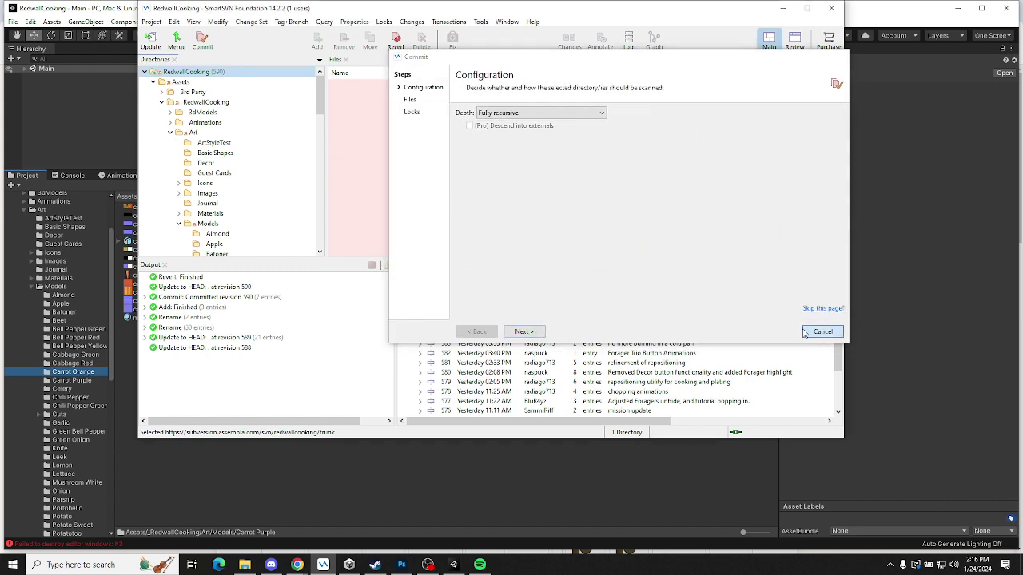
click(822, 331)
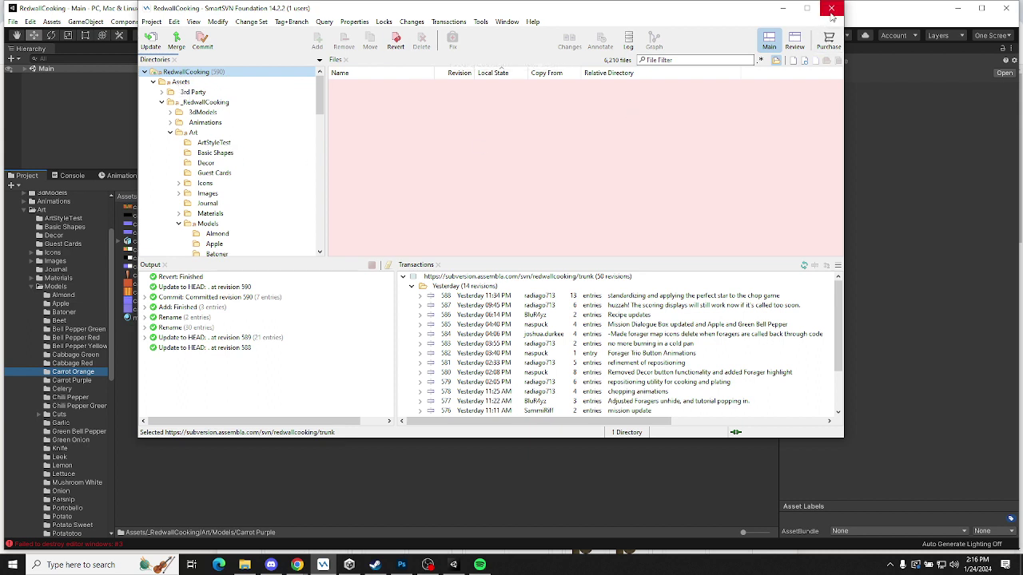
Open the Nomzilla project in the current window in place of RedwallCooking
click(152, 22)
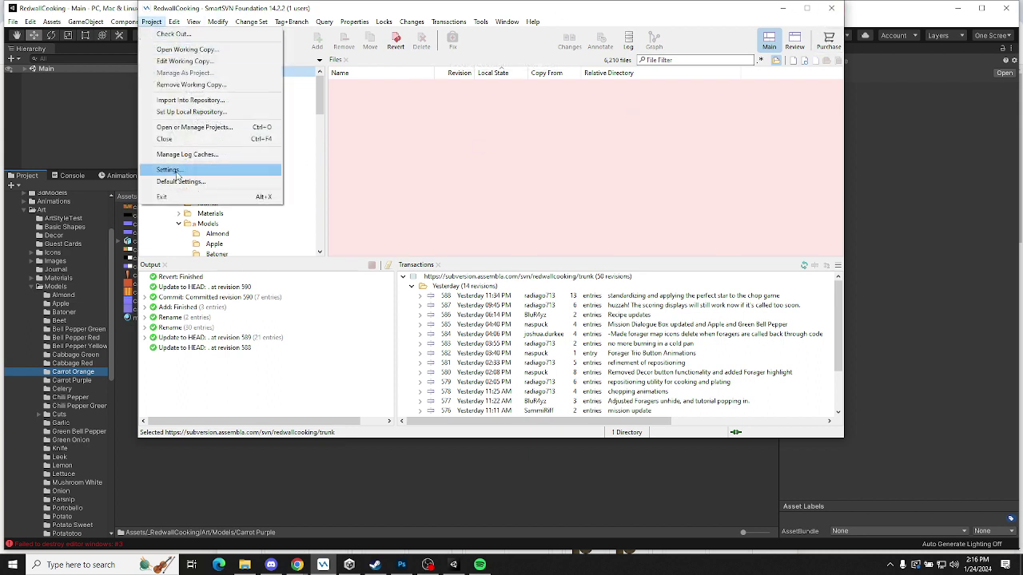
click(192, 127)
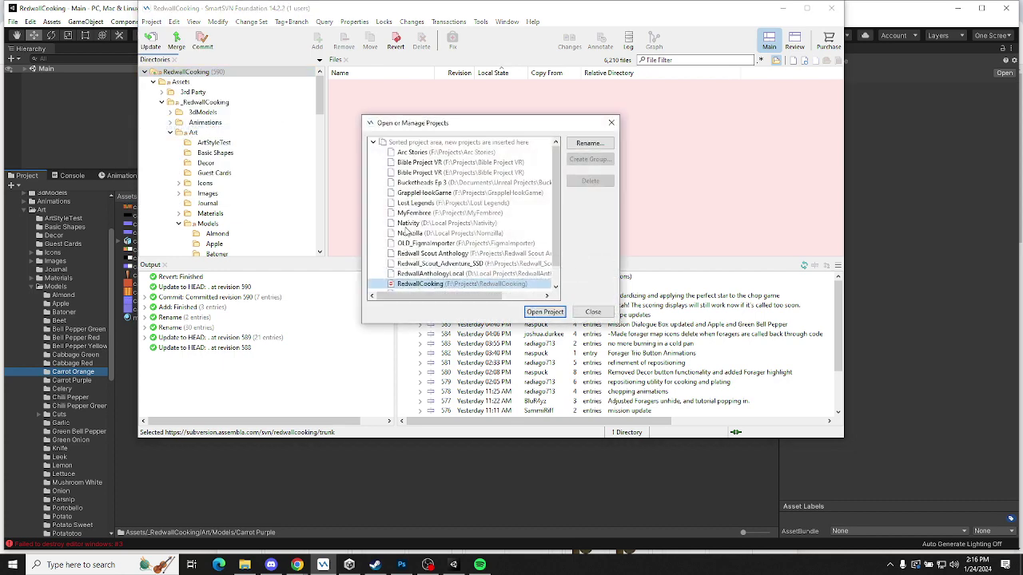
click(425, 233)
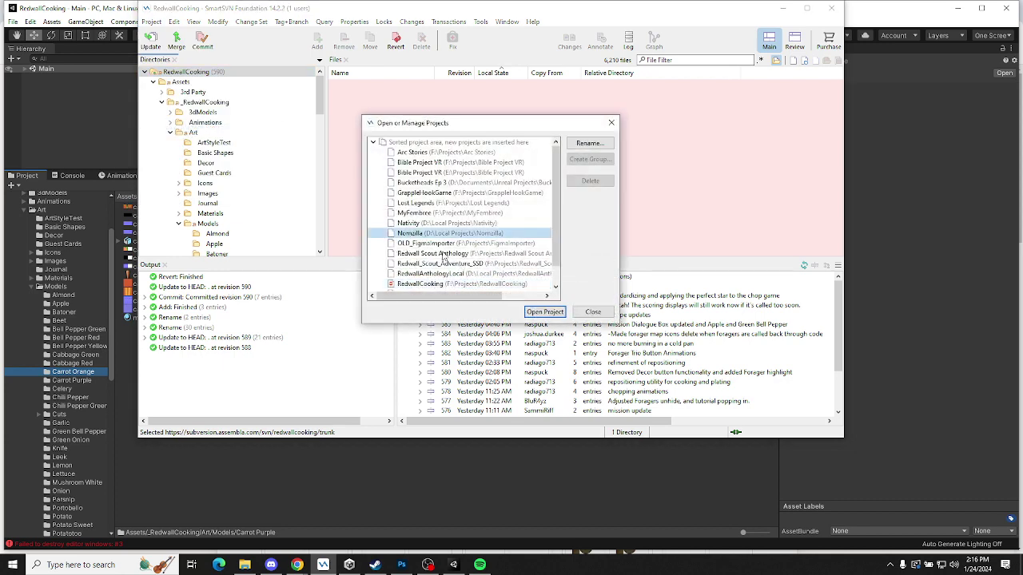
click(544, 312)
click(492, 256)
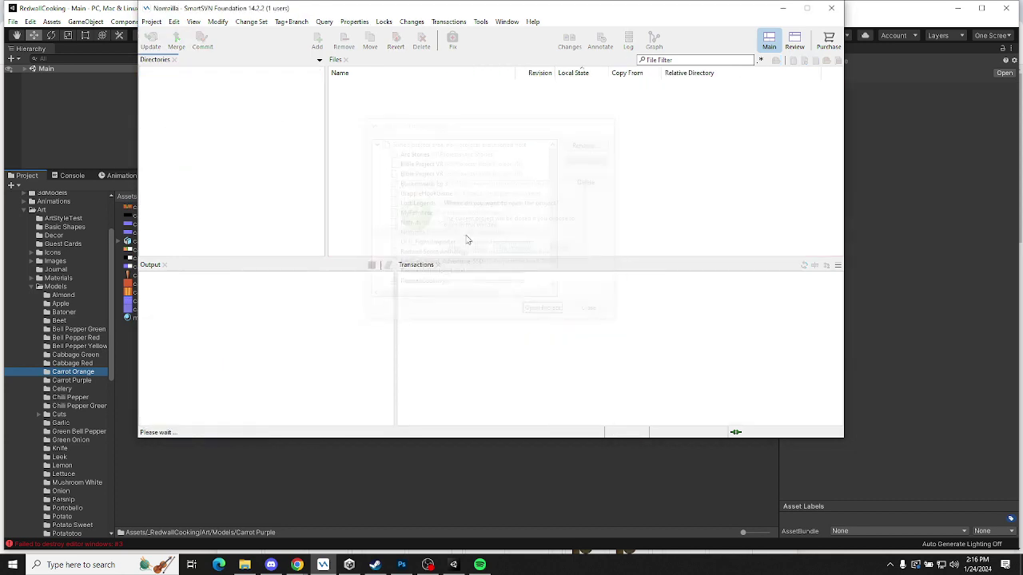
Reopen the RedwallCooking project in the current window to reload its state
click(151, 22)
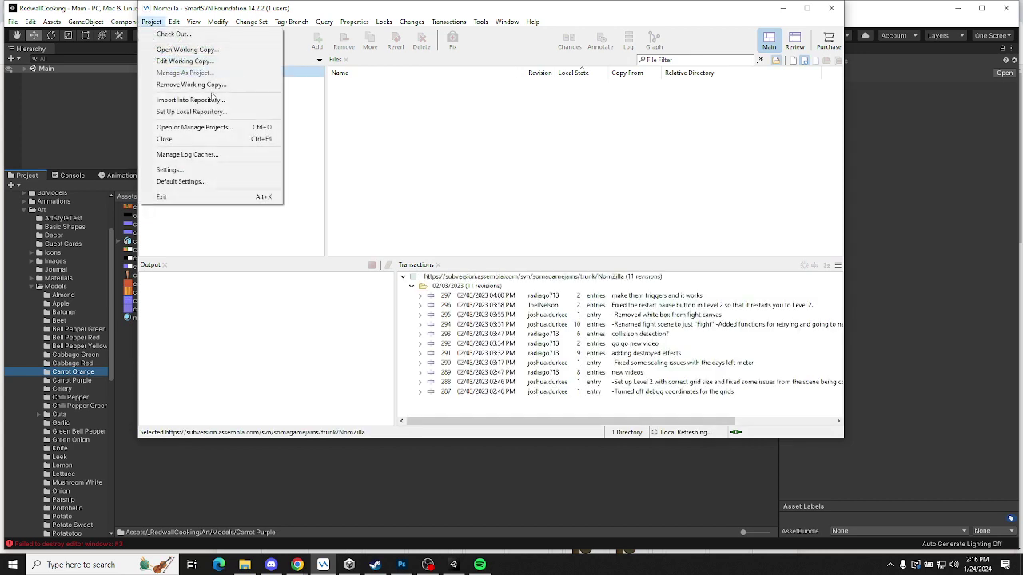
click(195, 128)
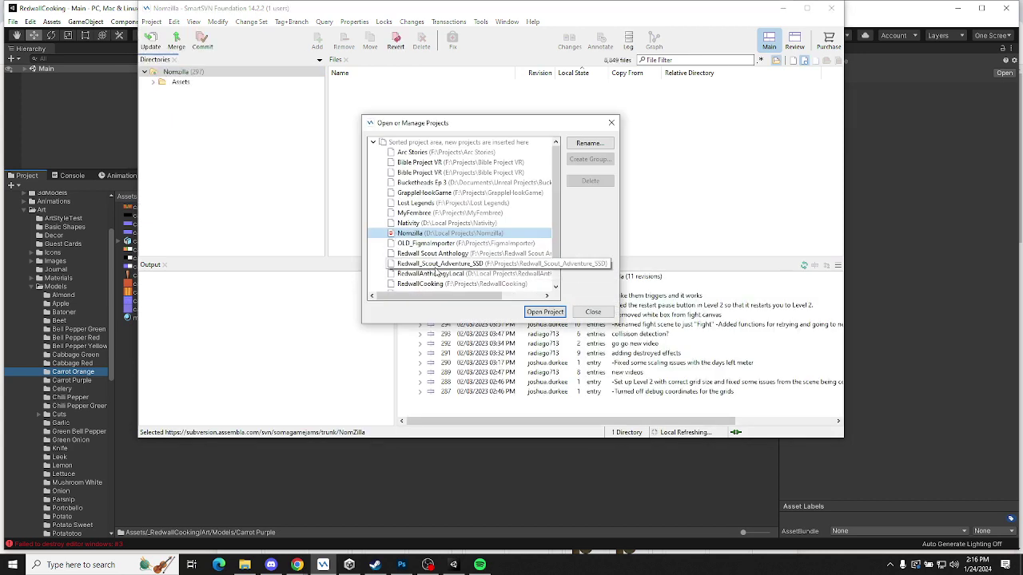
click(441, 284)
click(545, 311)
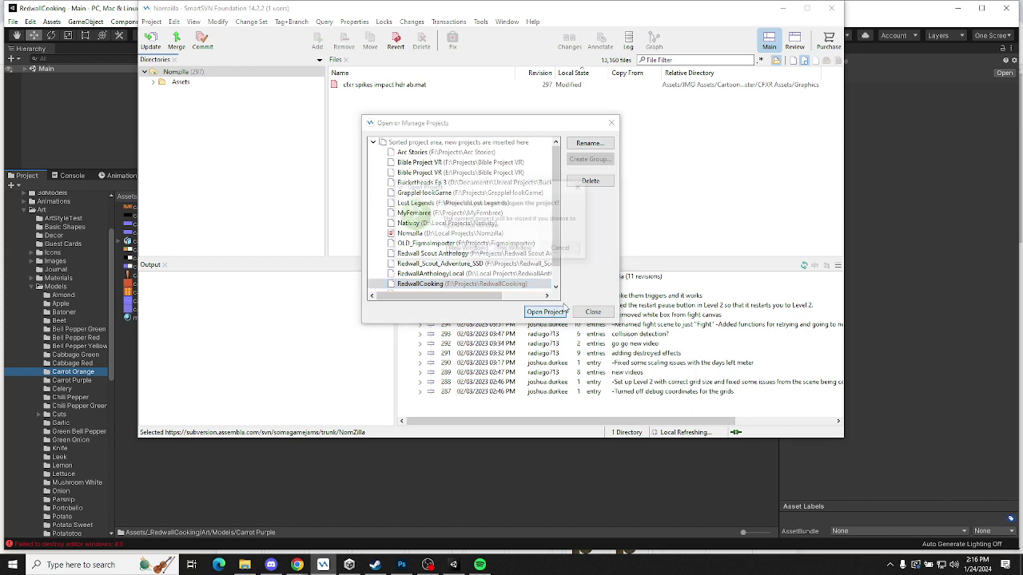
click(513, 251)
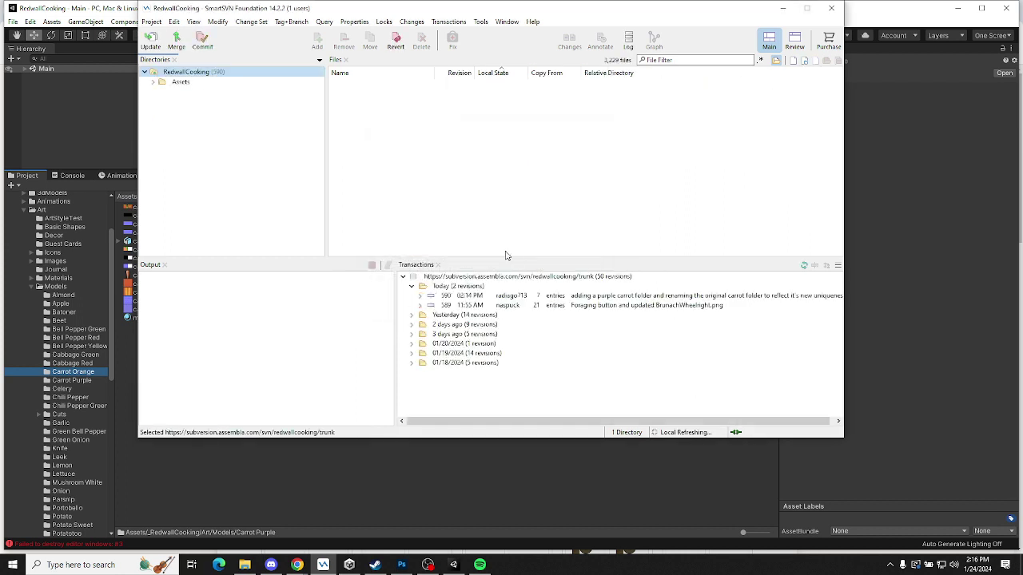
Expand the directory tree down to Assets/_RedwallCooking/Art/Models and look through its subfolders for changes
click(161, 83)
click(154, 82)
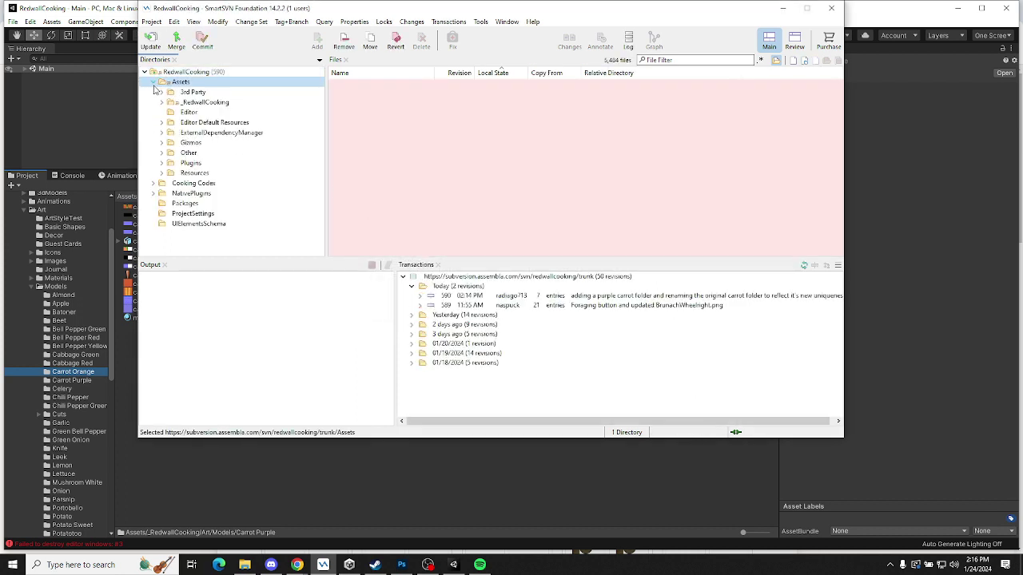
click(161, 102)
click(171, 132)
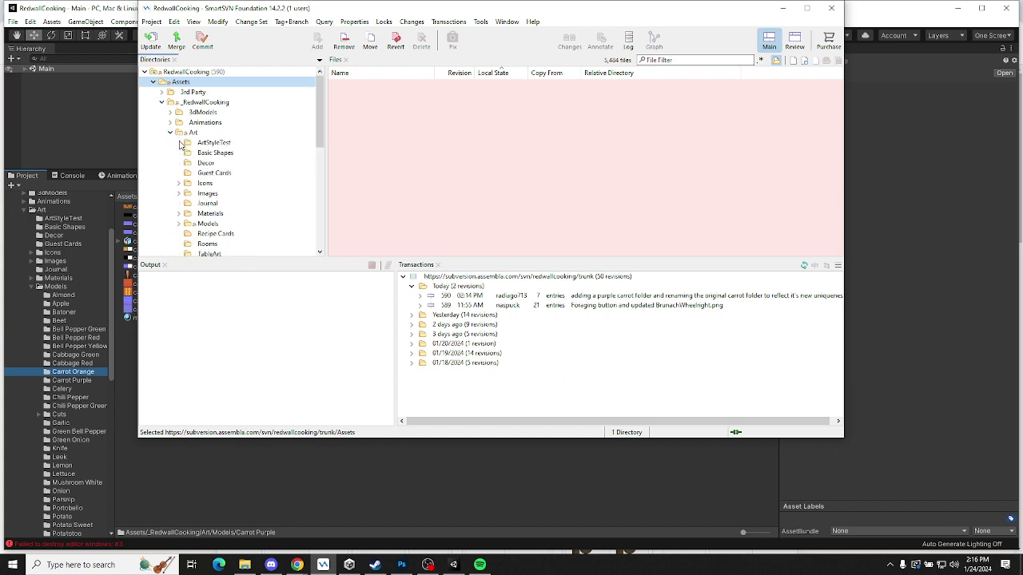
scroll(194, 142, down, 1)
click(200, 193)
click(179, 193)
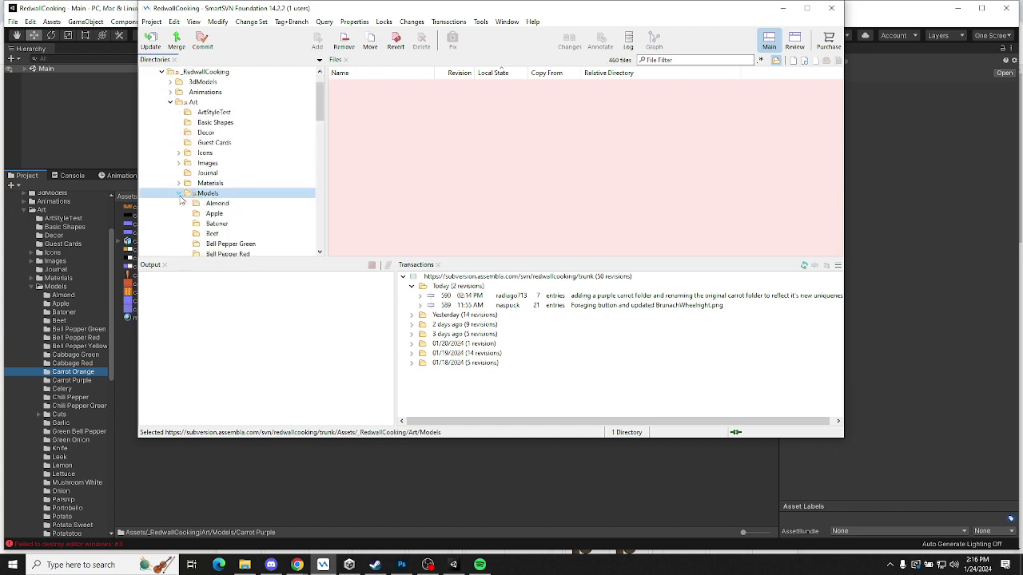
scroll(227, 212, down, 3)
scroll(229, 214, down, 4)
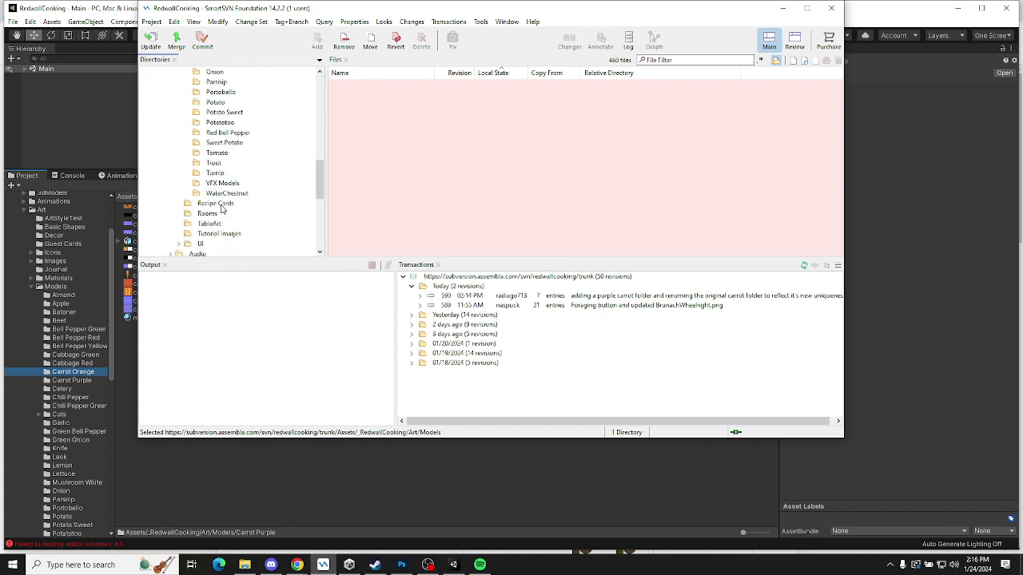
scroll(231, 214, down, 5)
scroll(240, 214, up, 10)
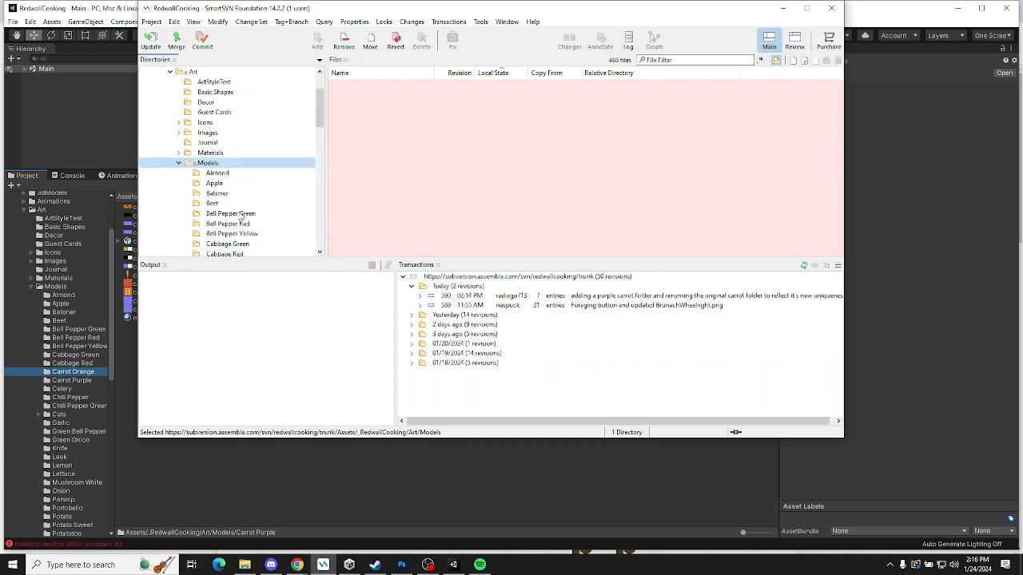
Revert the Models directory recursively and update it to HEAD
click(203, 163)
click(395, 40)
click(519, 252)
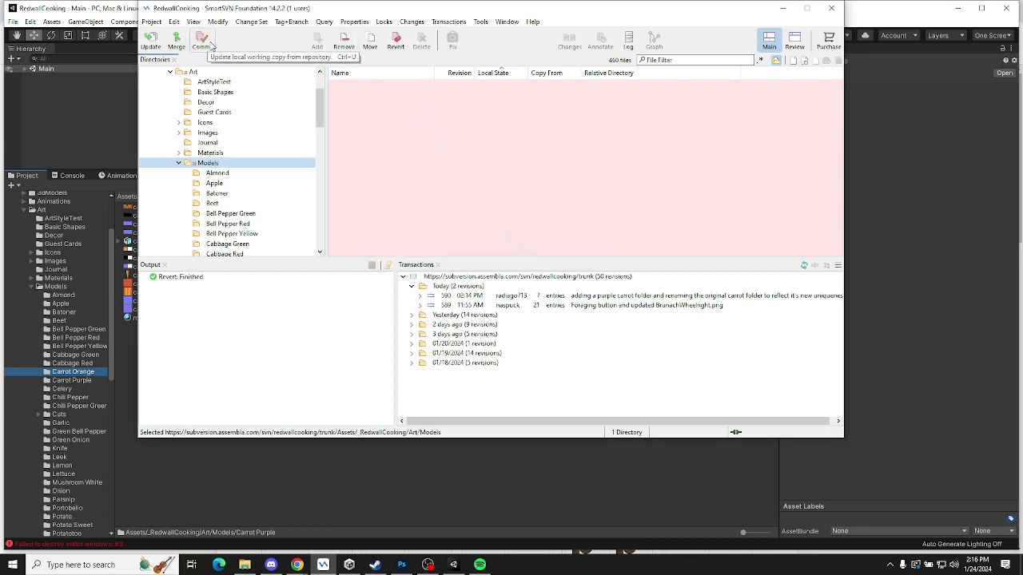
click(152, 42)
click(527, 291)
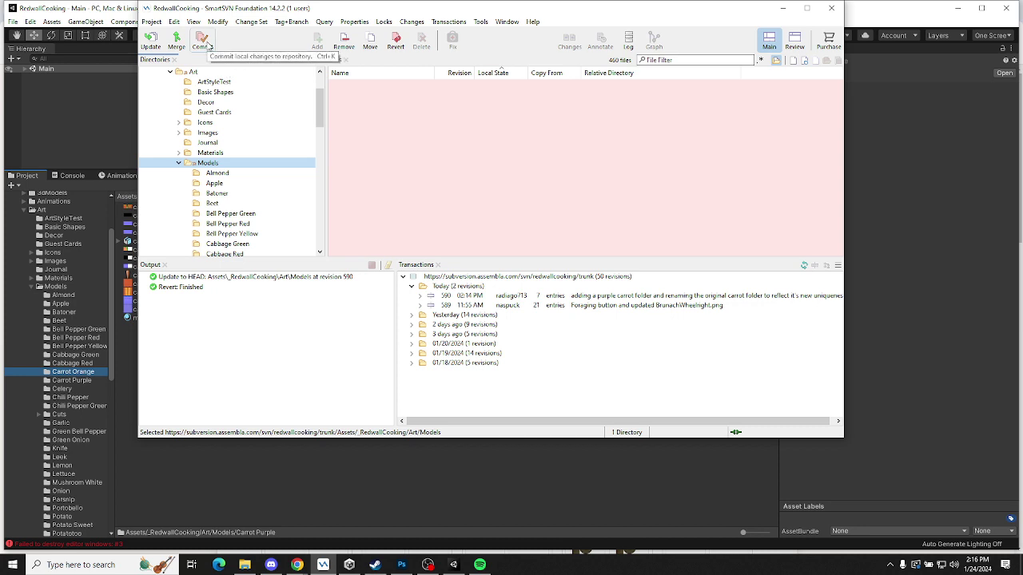
Try to commit the Models directory to the repository
click(202, 42)
click(523, 330)
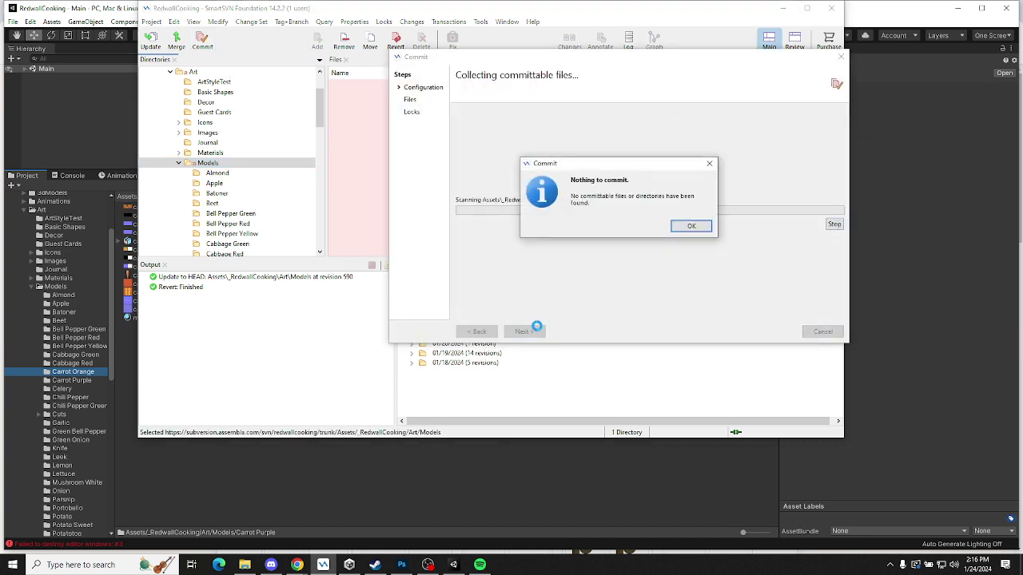
click(691, 225)
click(841, 56)
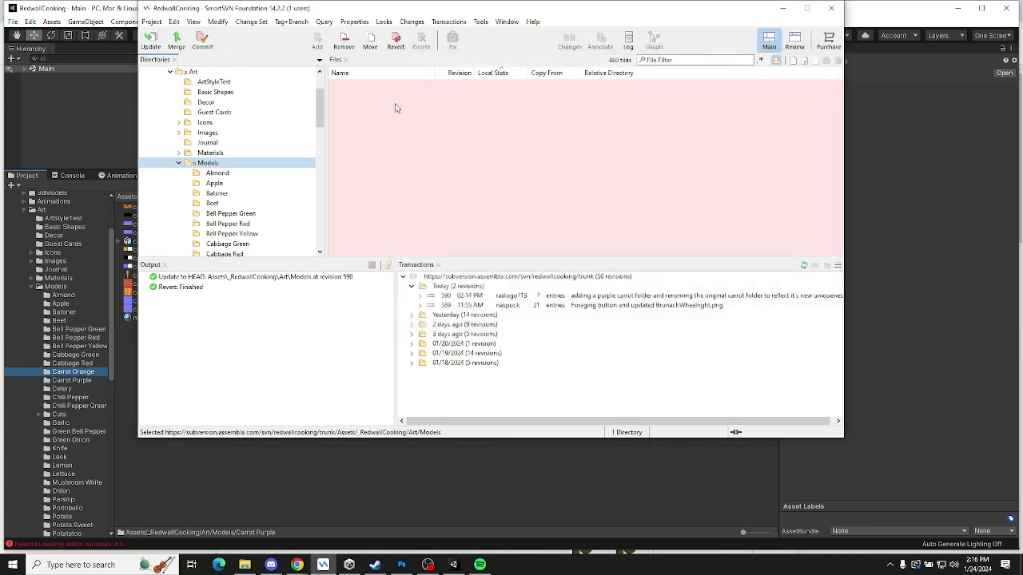
Update the whole RedwallCooking working copy to HEAD with fully recursive depth, and reselect the Models directory
scroll(214, 143, up, 2)
click(181, 73)
click(150, 41)
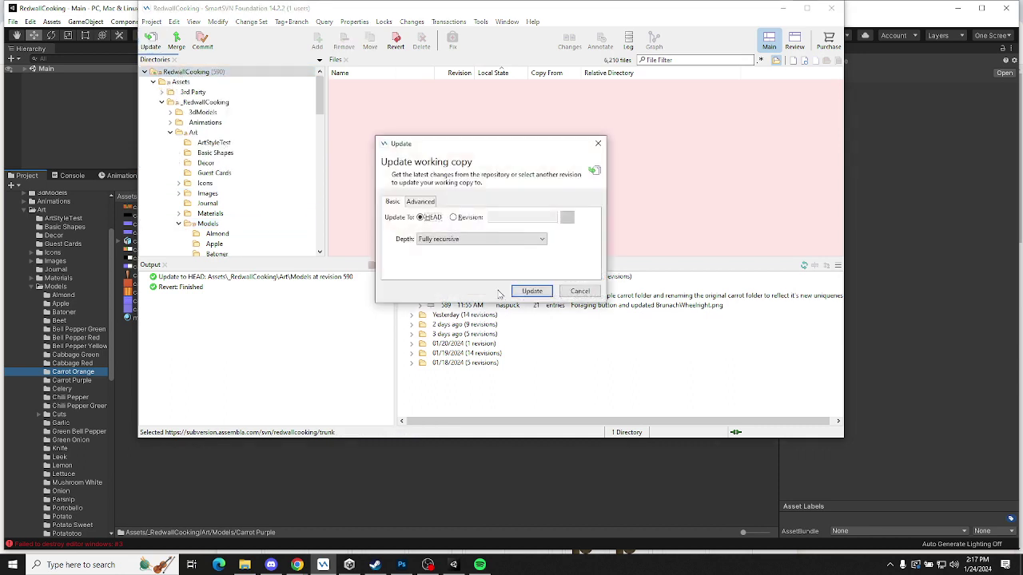
click(531, 292)
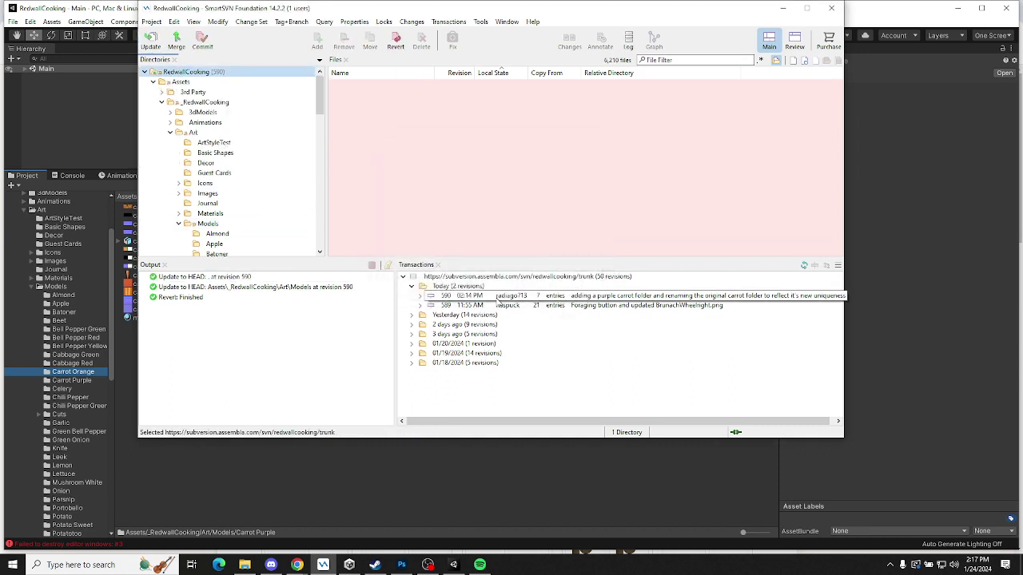
click(203, 226)
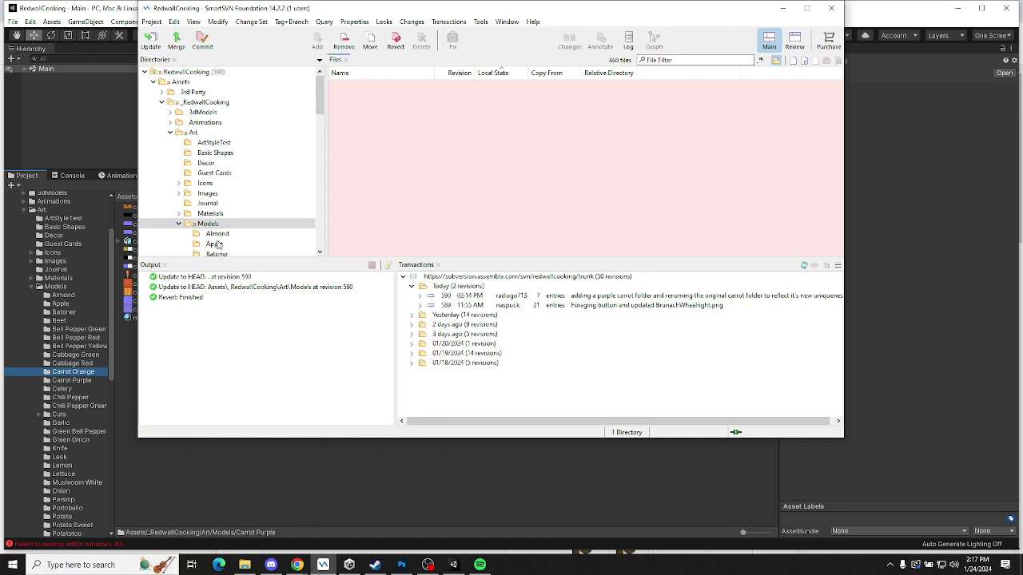
Switch to Unity, duplicate Carrot Orange's m_carrot material as m_carrot_purple, and move the copy into the Carrot Purple folder
click(62, 138)
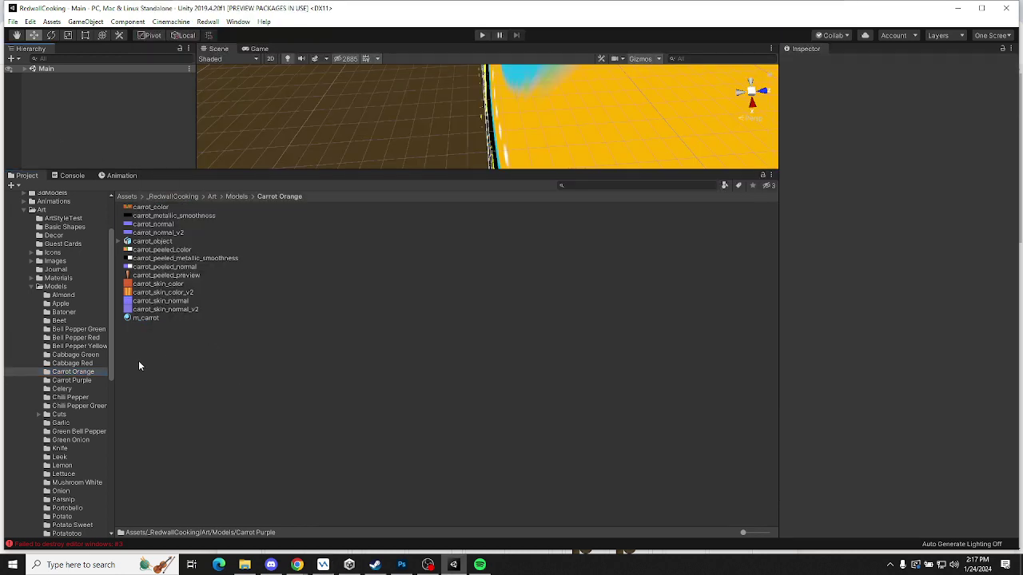
click(93, 384)
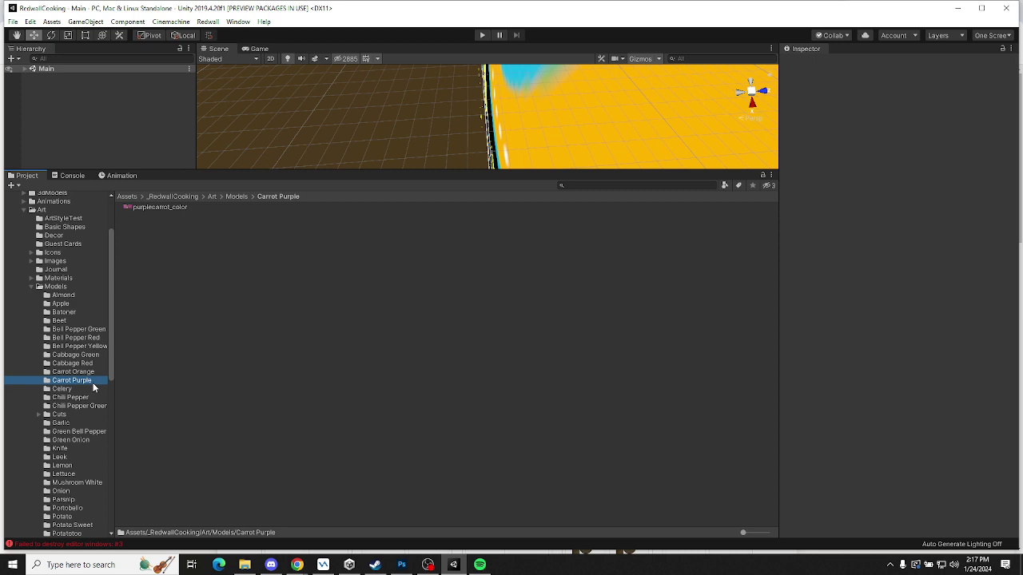
click(106, 373)
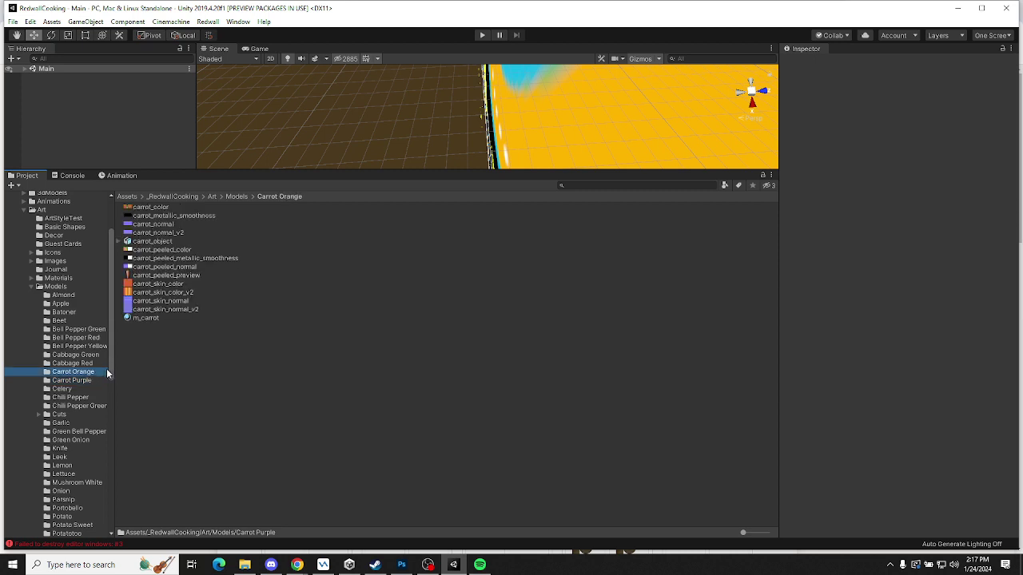
click(147, 318)
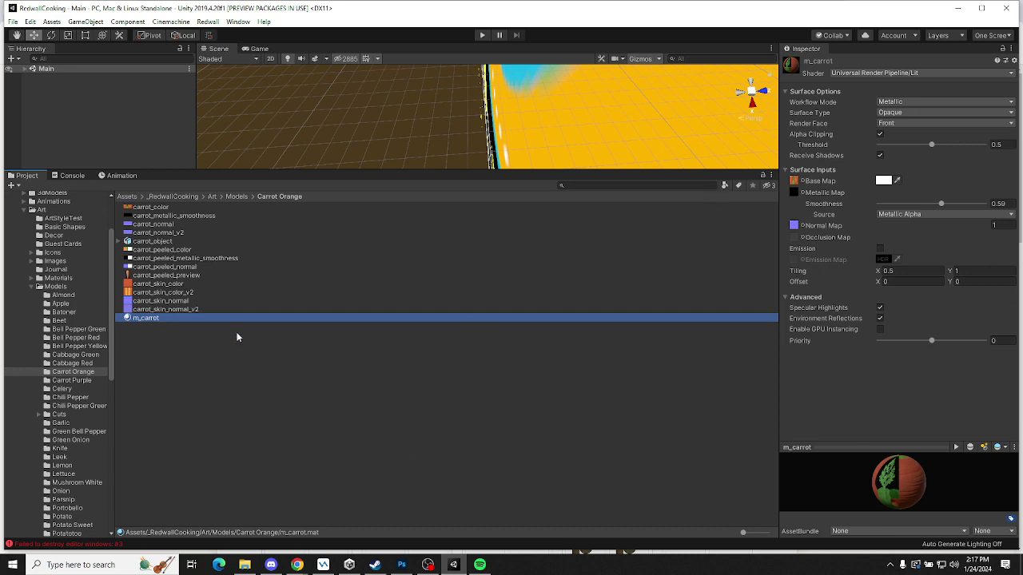
key(ctrl+d)
click(160, 319)
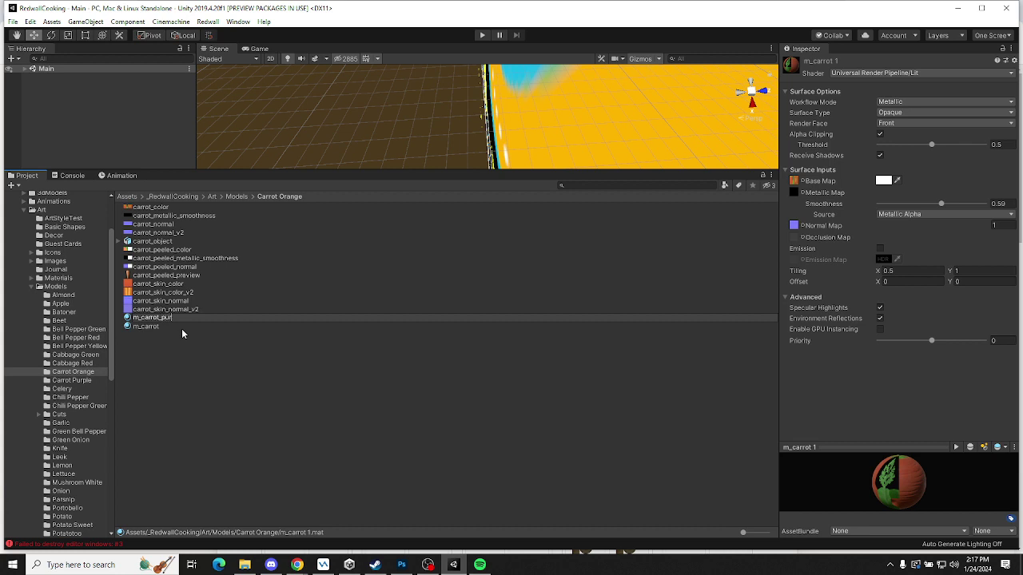
text(m_carrot_purple)
key(Return)
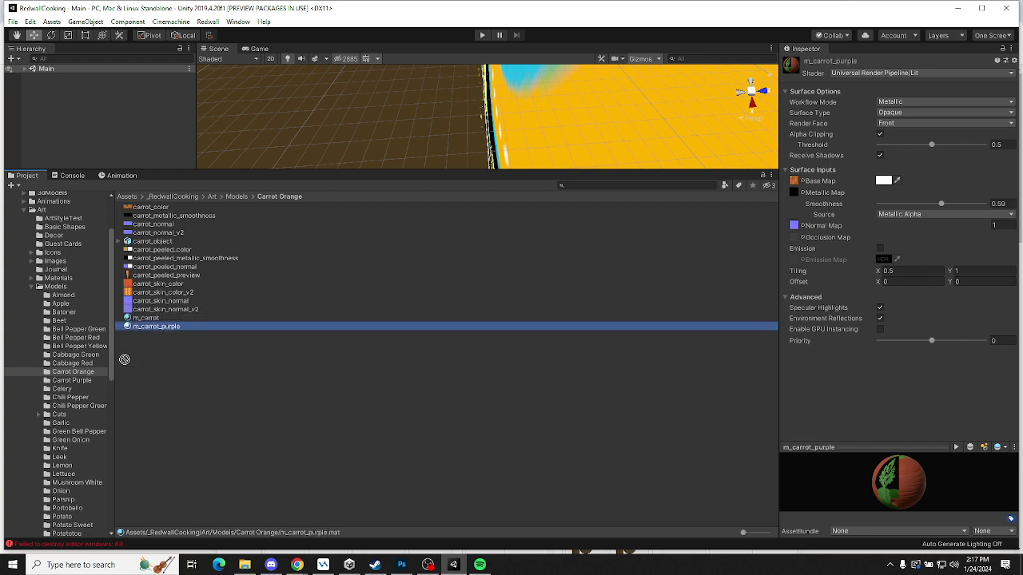
drag(156, 326, 80, 387)
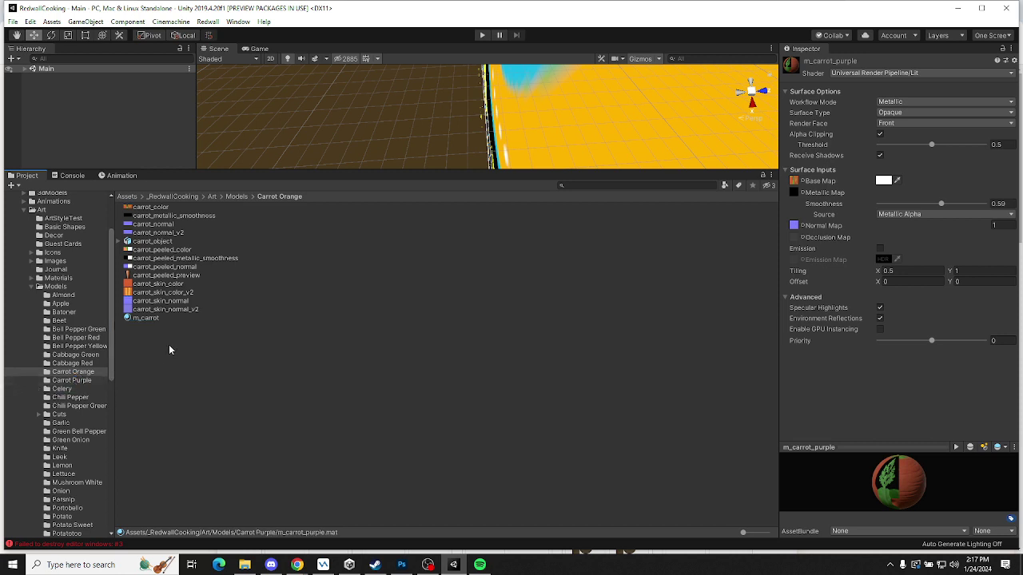
Inspect the carrot_object model in the Carrot Orange folder by rotating its preview
click(145, 243)
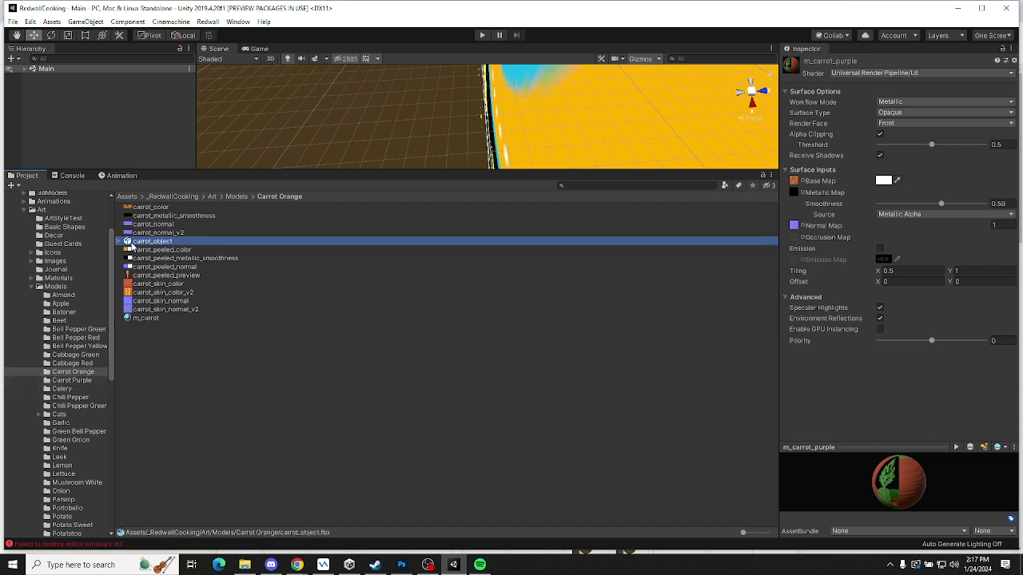
click(874, 488)
drag(875, 488, 285, 281)
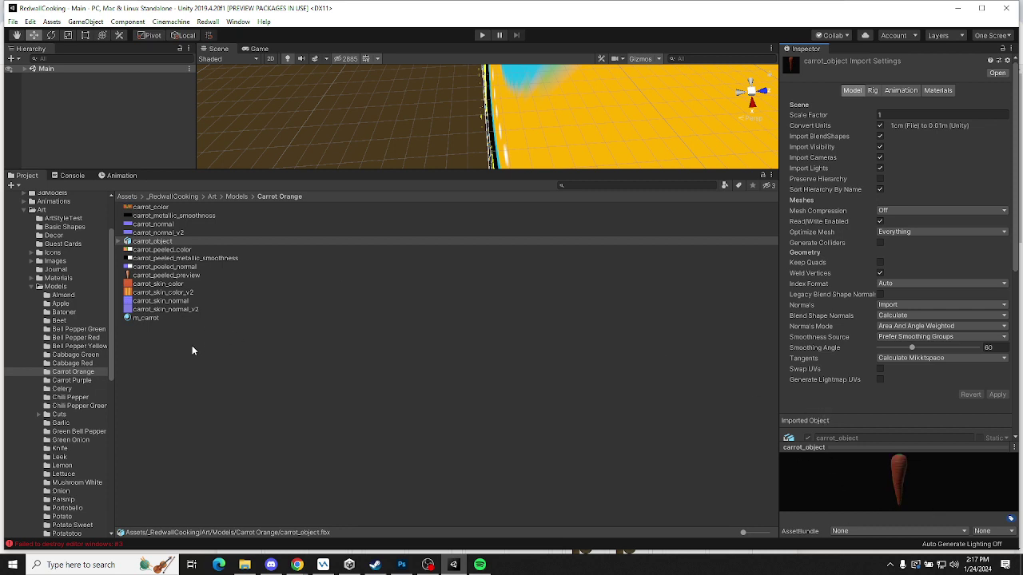
Assign the purplecarrot_color texture as the base map of m_carrot_purple and rotate the material preview to check it
click(71, 381)
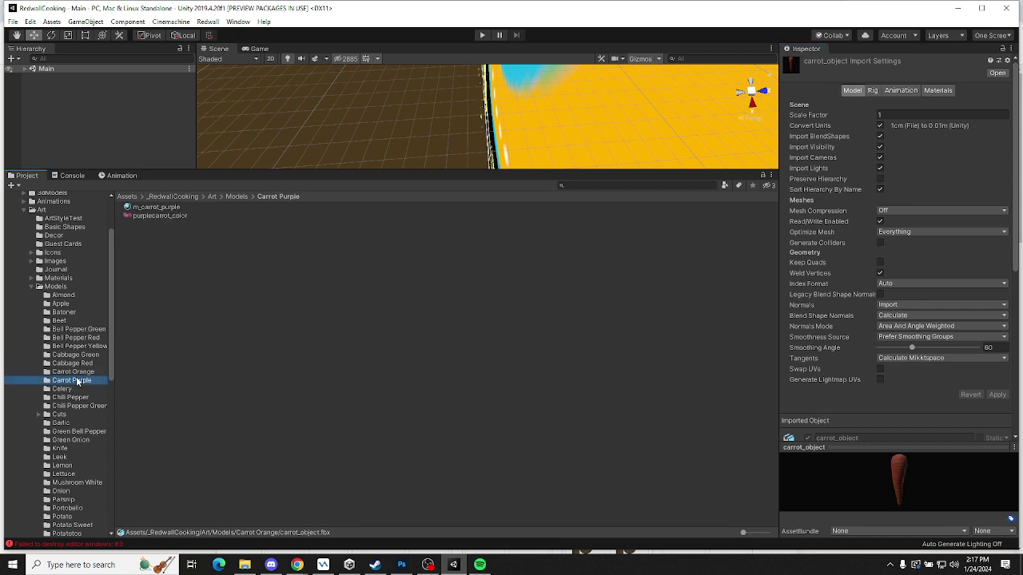
click(155, 209)
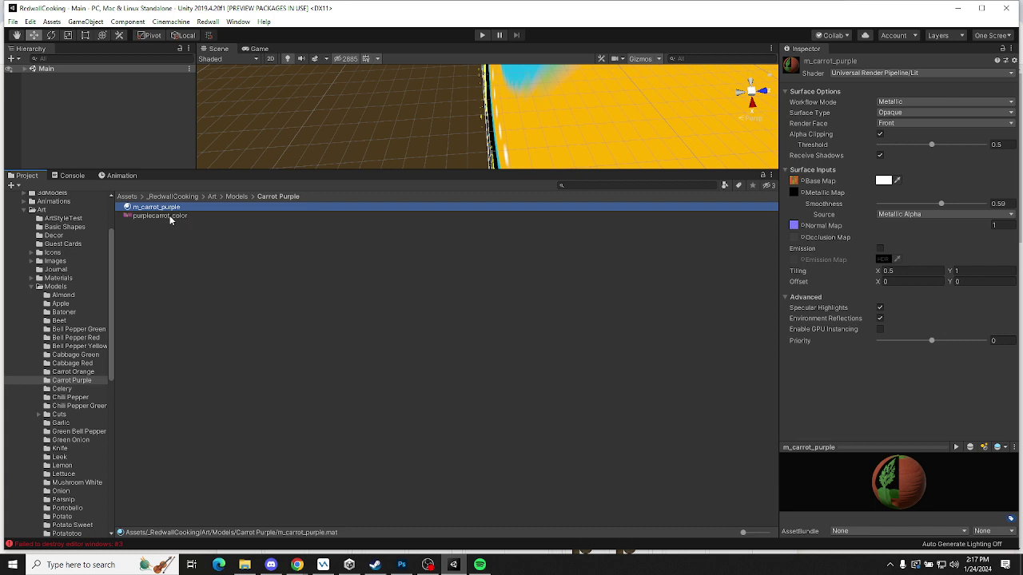
drag(144, 218, 803, 182)
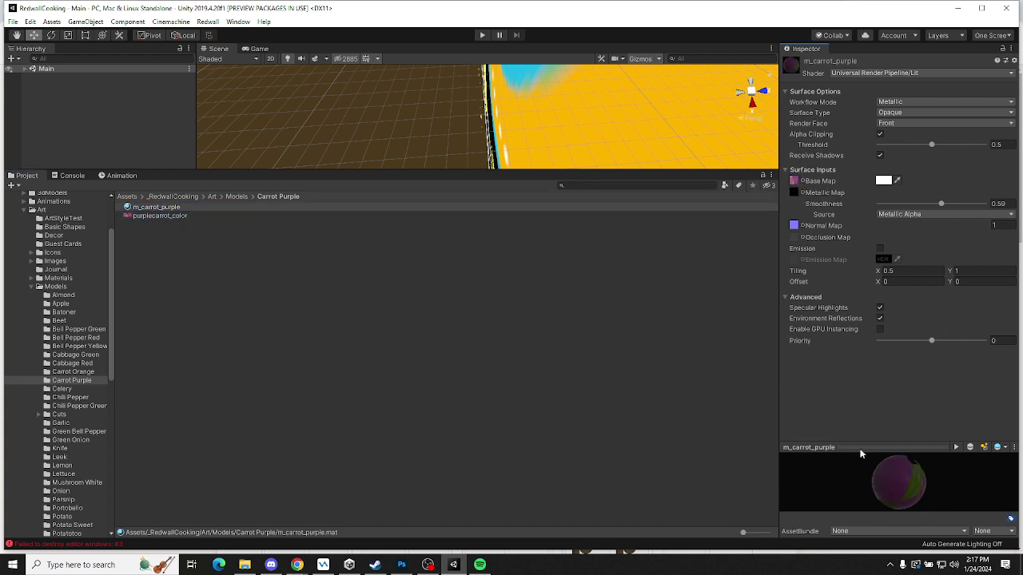
drag(860, 454, 882, 441)
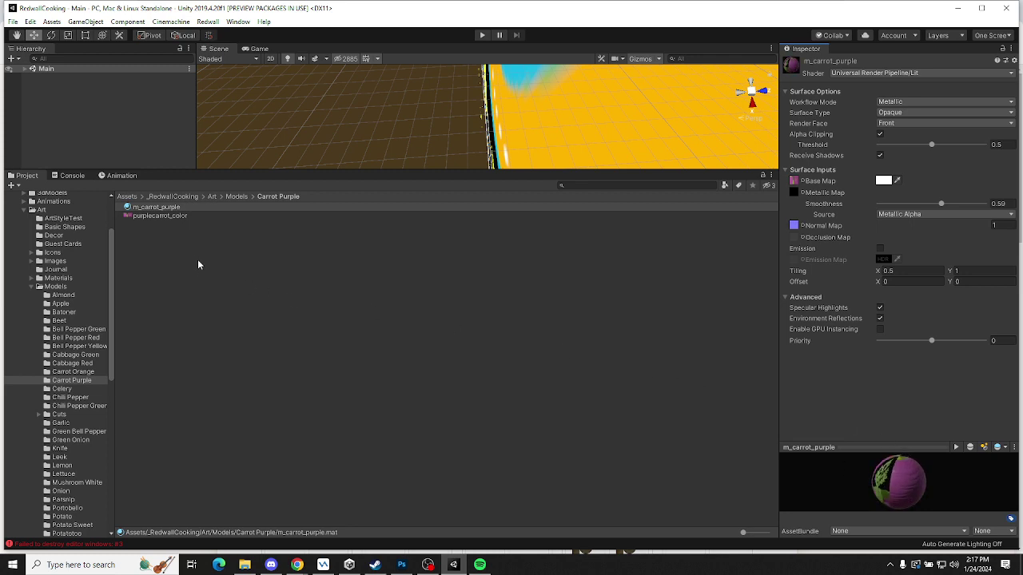
Duplicate the Carrot ingredient in Resources/Data/Ingredients and name the copy Carrot Purple
scroll(75, 366, down, 7)
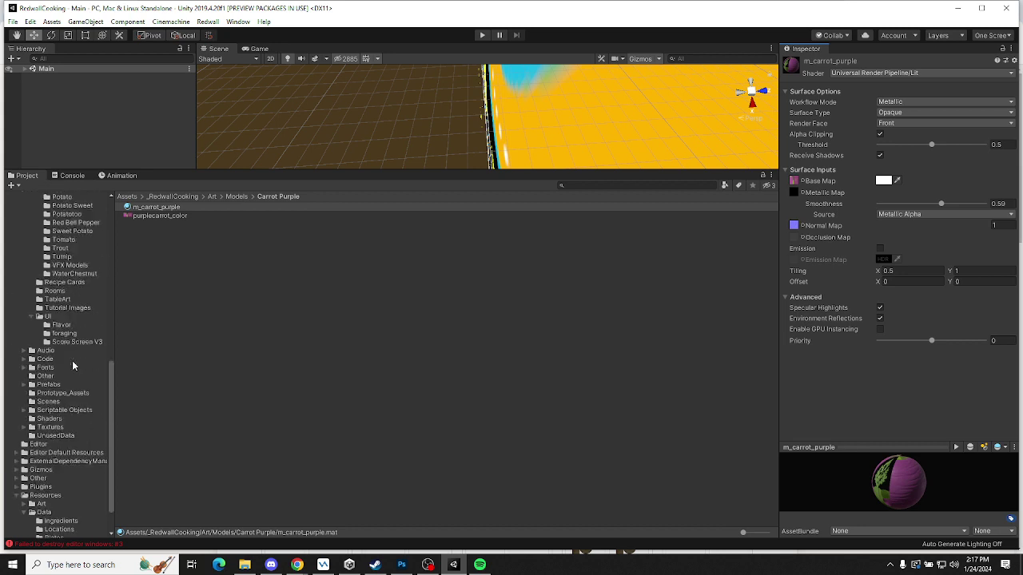
scroll(73, 365, down, 1)
click(58, 481)
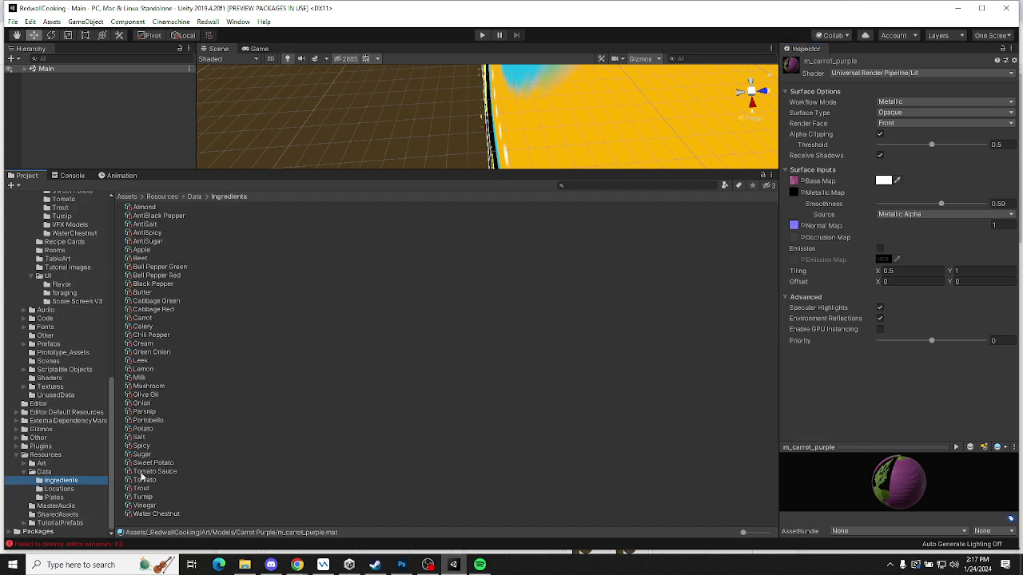
click(142, 319)
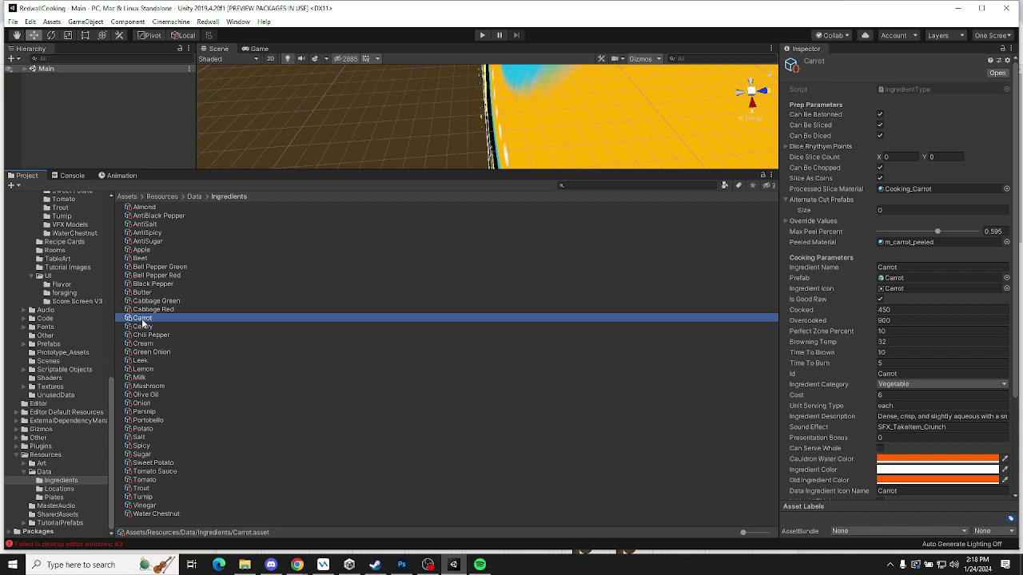
key(ctrl+d)
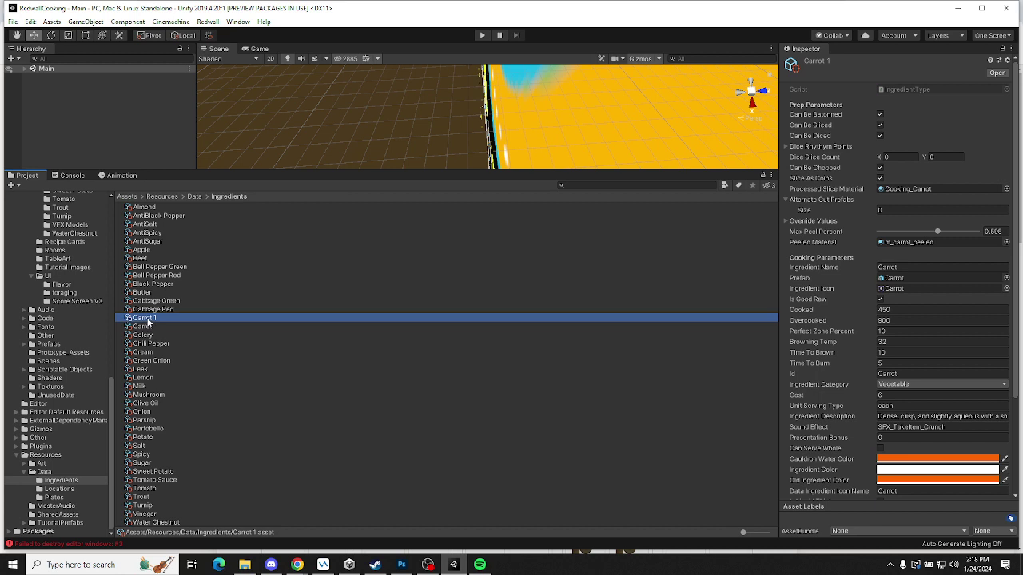
click(149, 319)
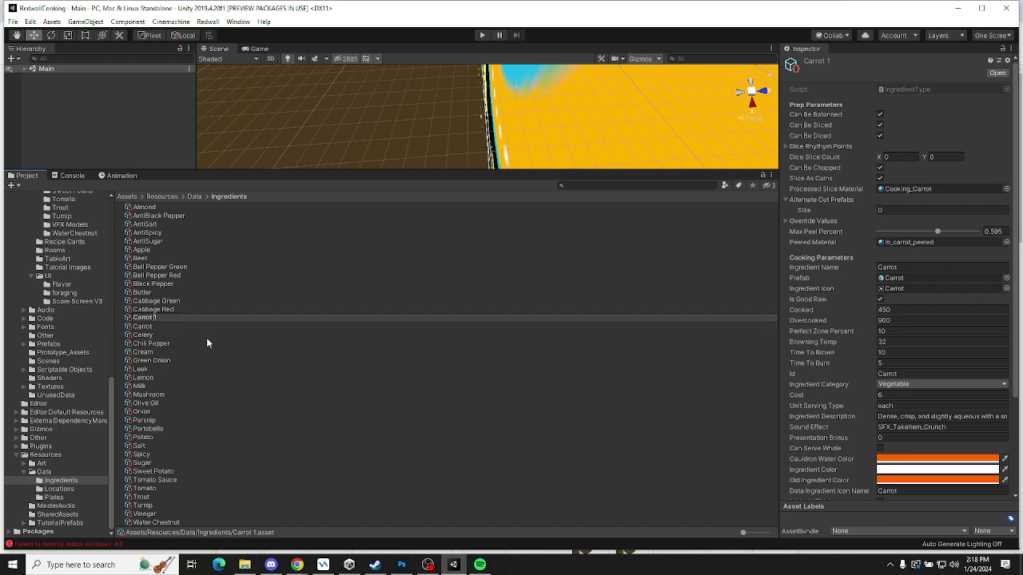
text(Purple)
key(Return)
Locate Carrot Purple's peeled material, duplicate m_carrot_peeled, and move the copy into the Carrot Purple model folder
scroll(67, 412, up, 10)
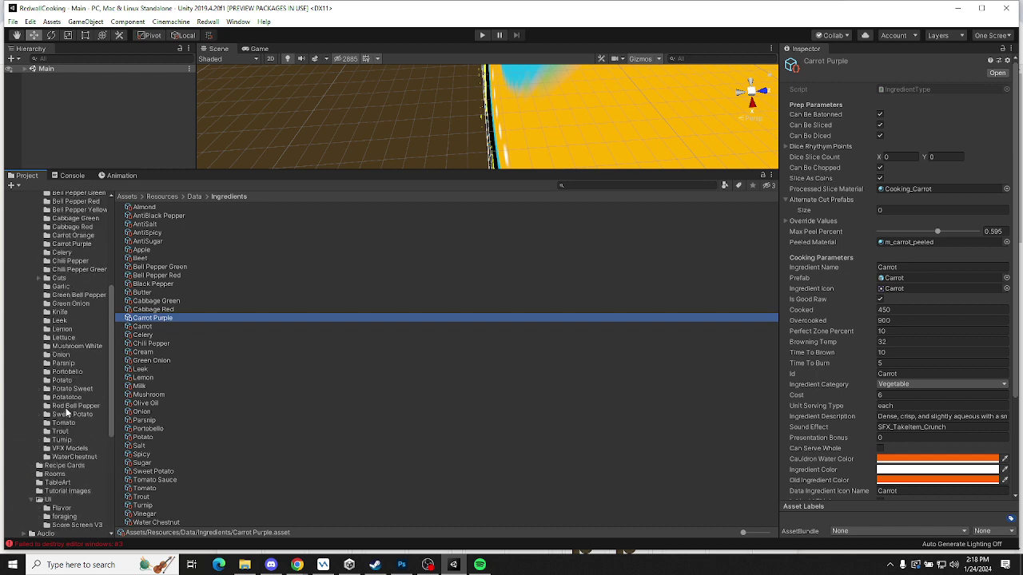
scroll(67, 407, down, 3)
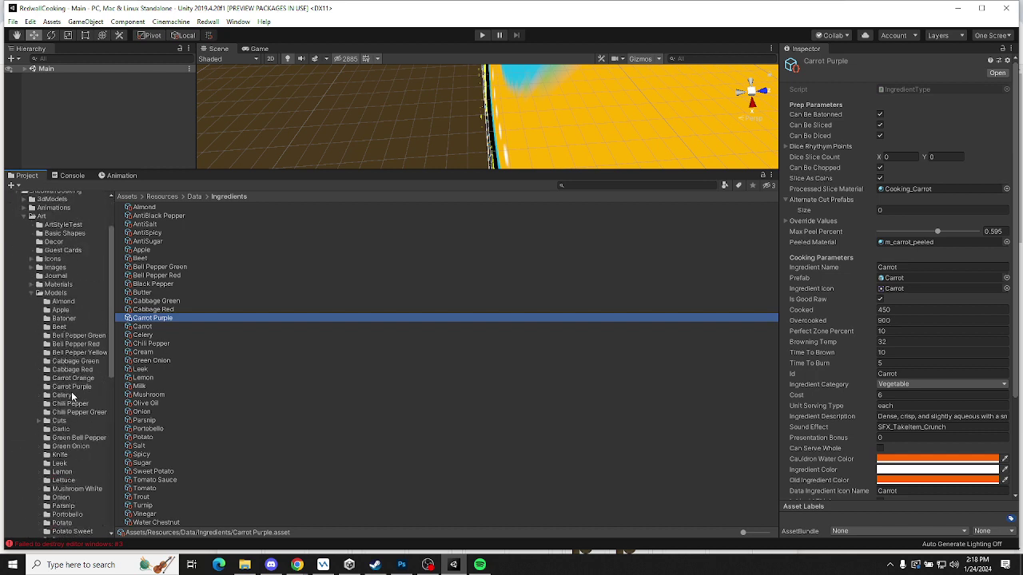
scroll(66, 391, down, 3)
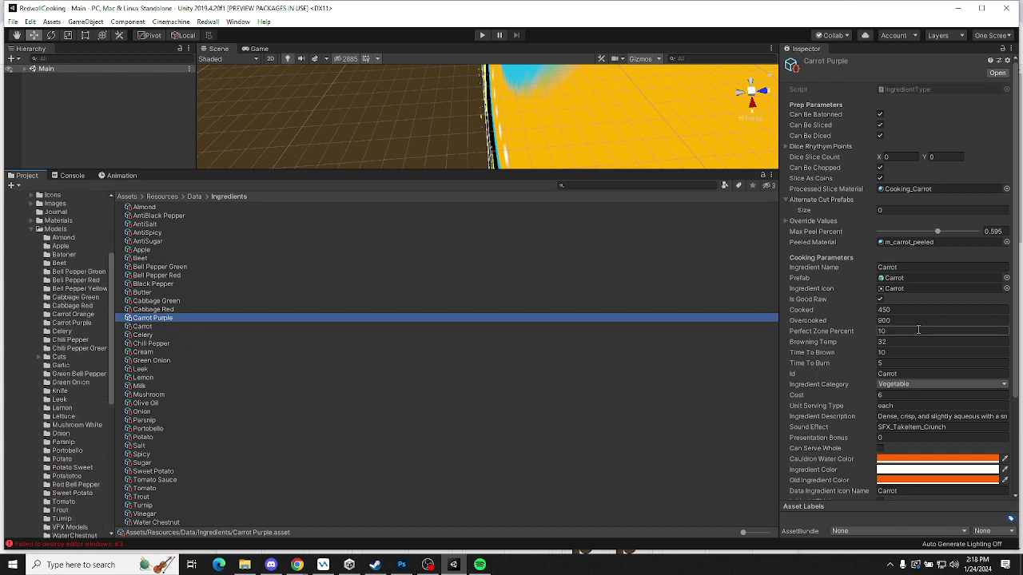
click(906, 242)
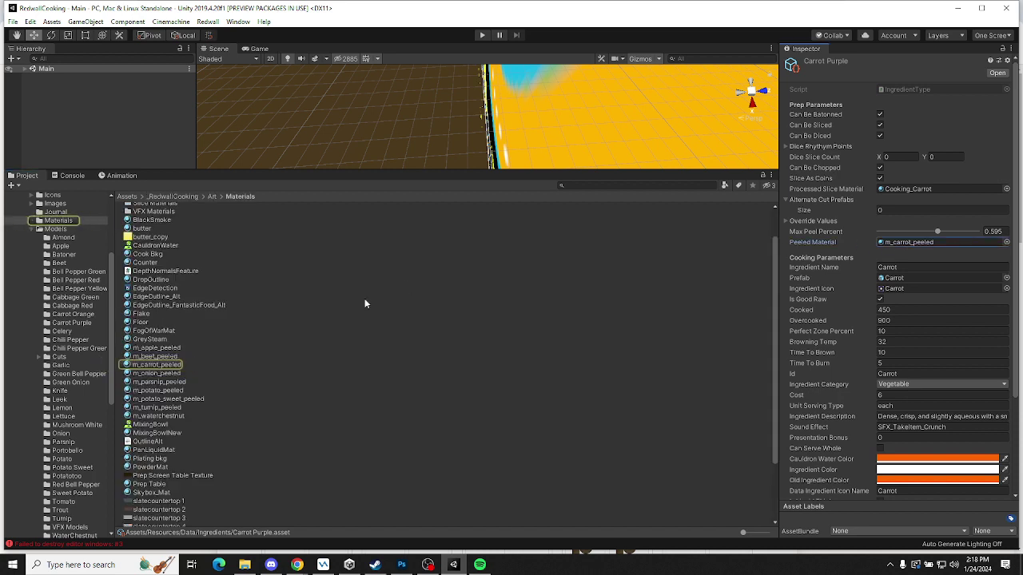
click(160, 366)
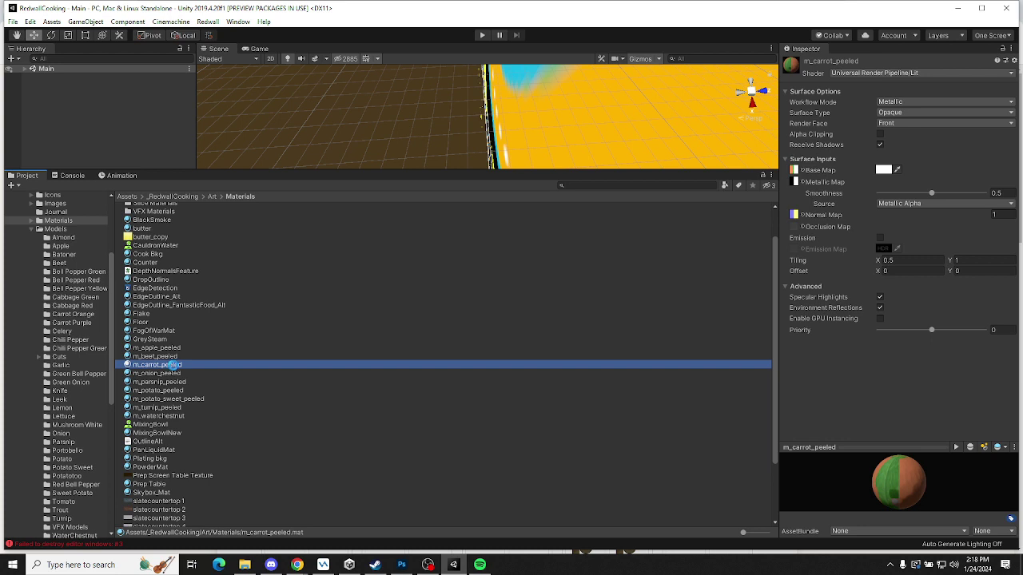
key(ctrl+d)
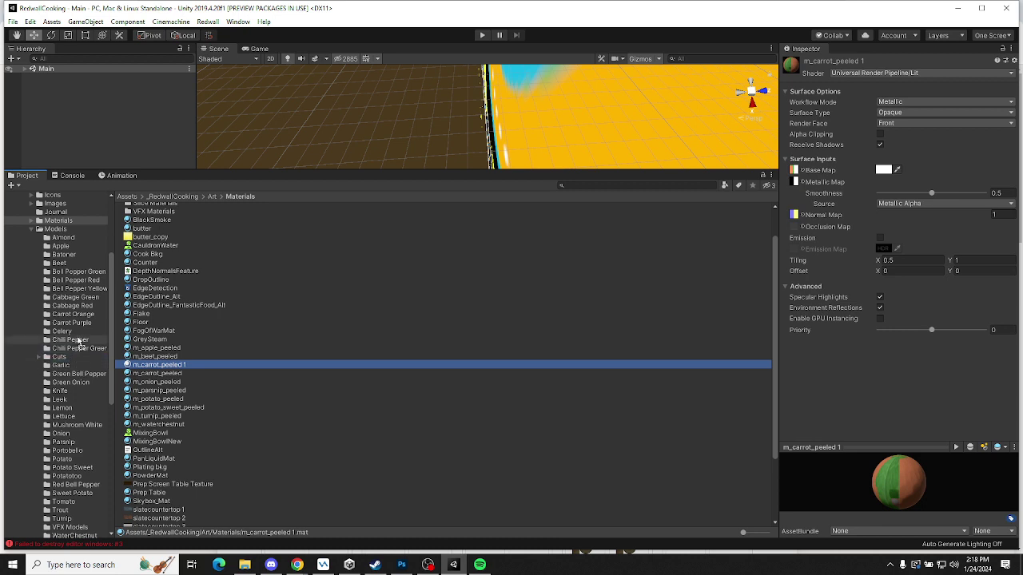
drag(80, 323, 81, 327)
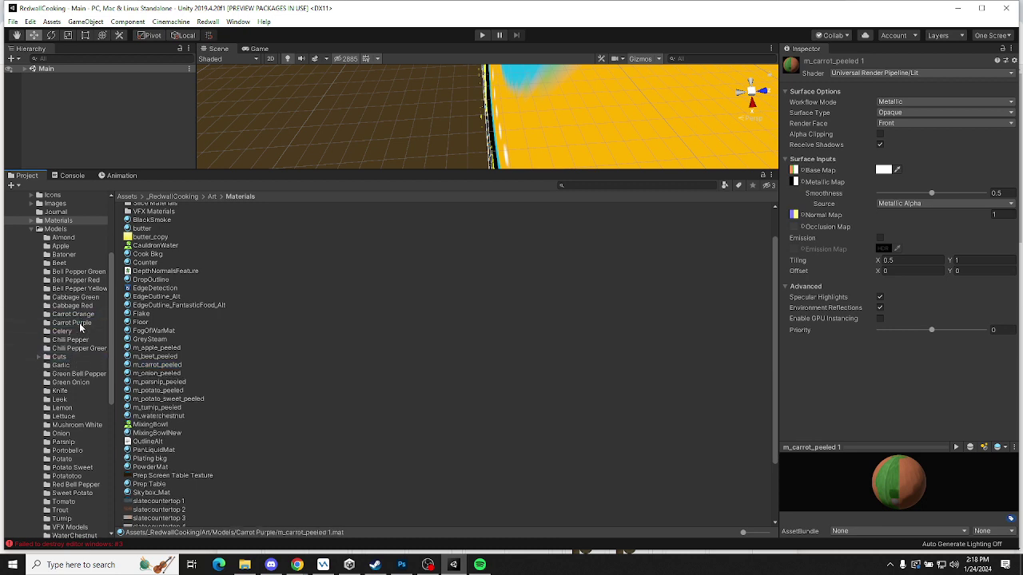
Rename the peeled material copy in the Carrot Purple folder as m_carrot_purple_peeled
click(175, 366)
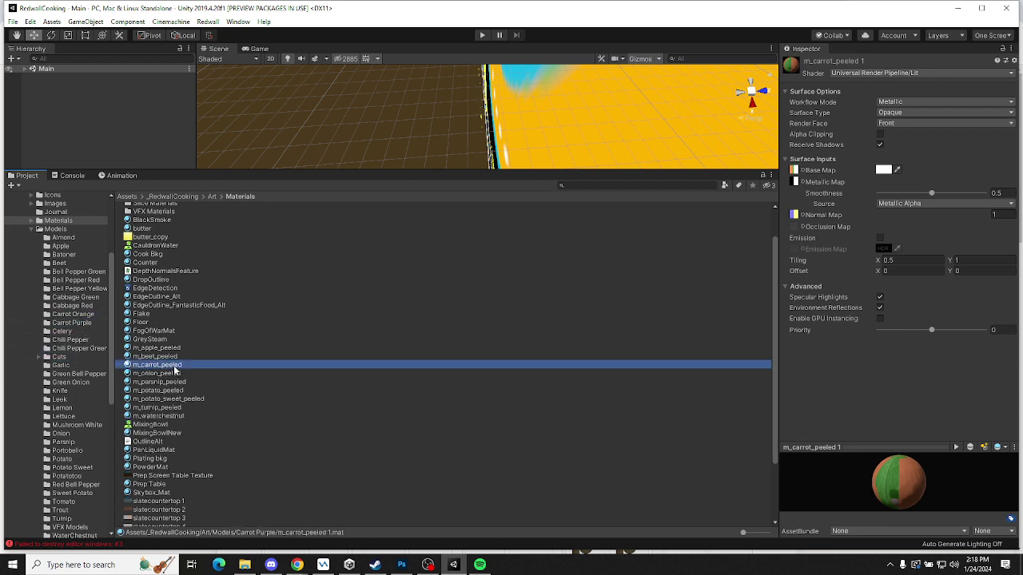
click(70, 324)
click(159, 208)
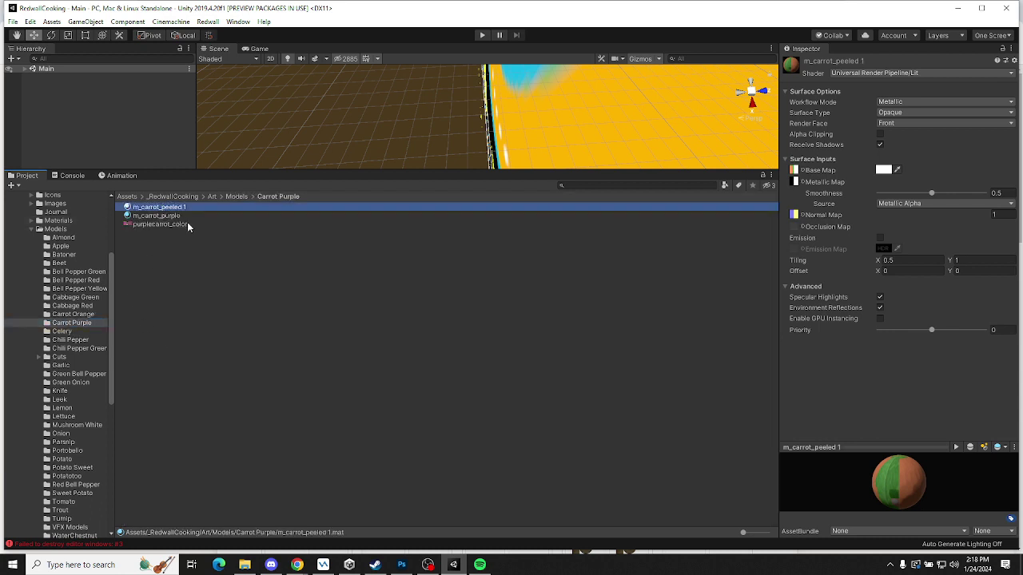
click(194, 206)
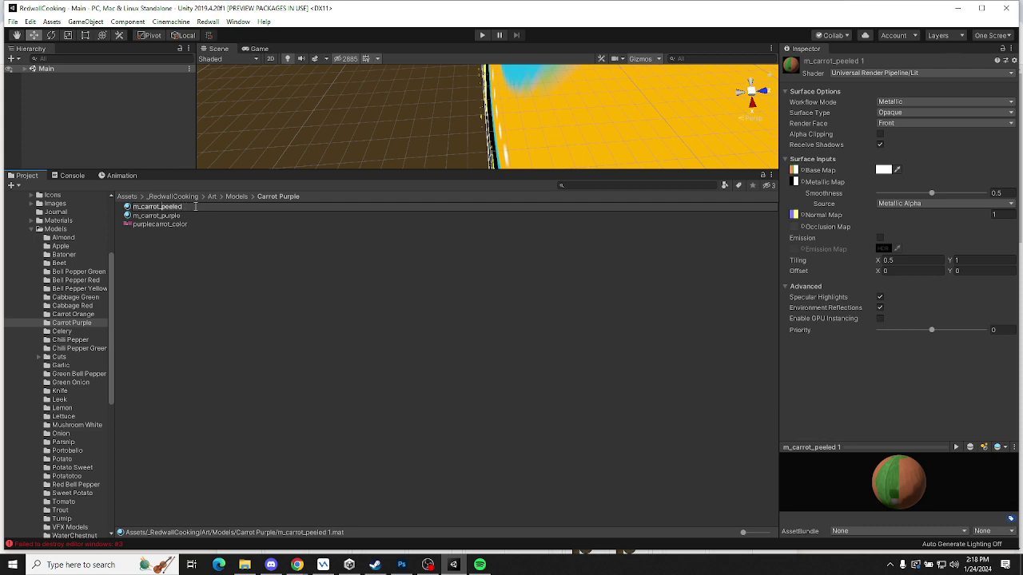
text(rple_p)
key(Return)
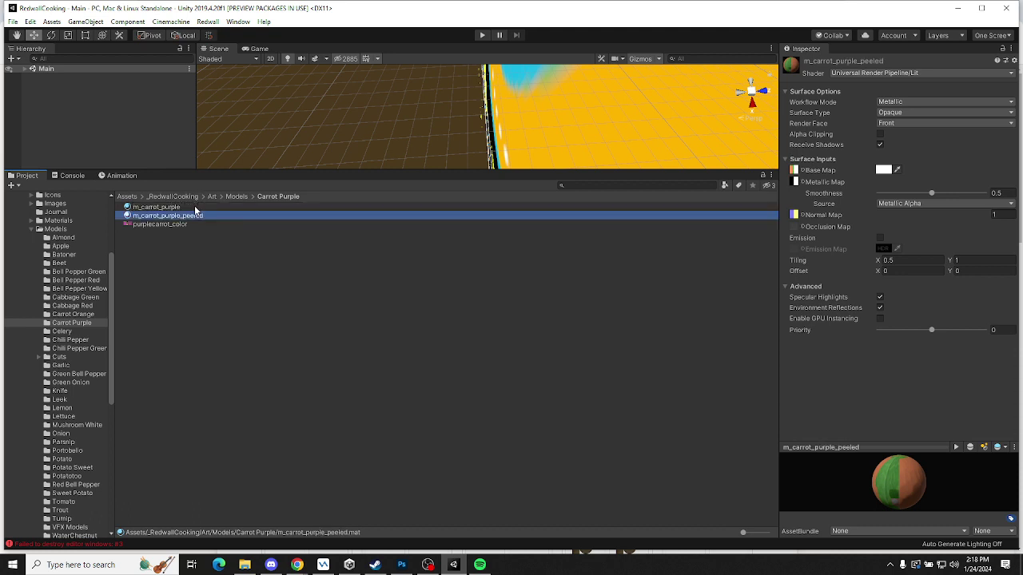
Enlarge the preview of m_carrot_purple_peeled to examine how its peeled and unpeeled texture areas are laid out
drag(183, 225, 724, 275)
drag(869, 450, 868, 229)
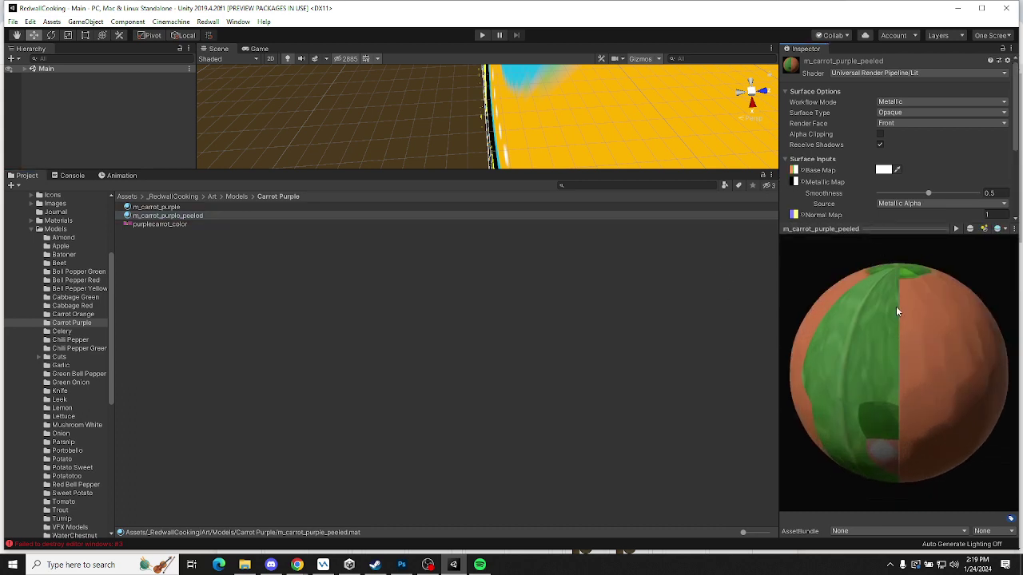
Try purplecarrot_color as the base map of m_carrot_purple_peeled and inspect the material preview from several sides
drag(896, 306, 765, 400)
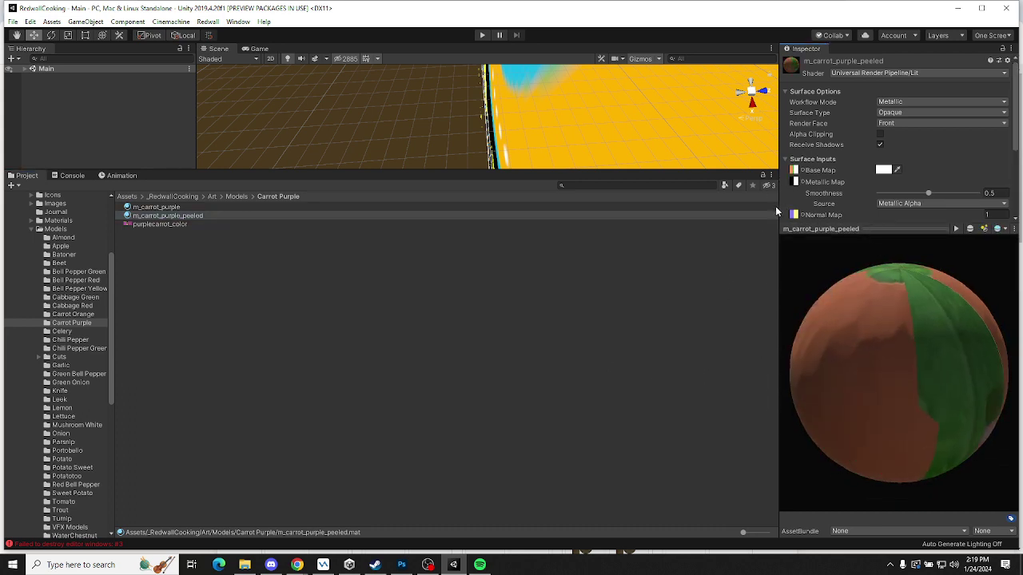
drag(845, 417, 1002, 366)
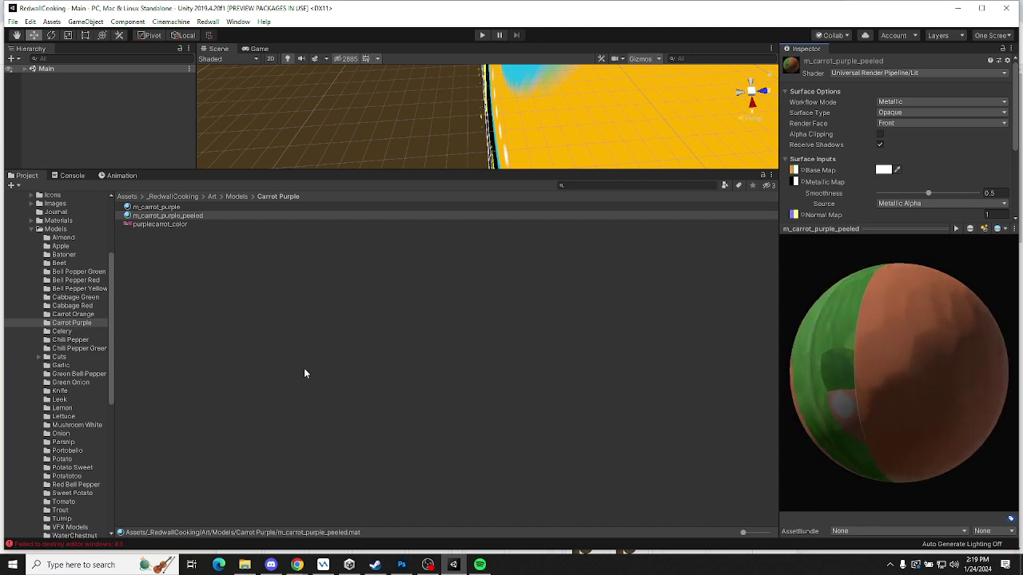
drag(162, 224, 797, 175)
drag(975, 359, 883, 306)
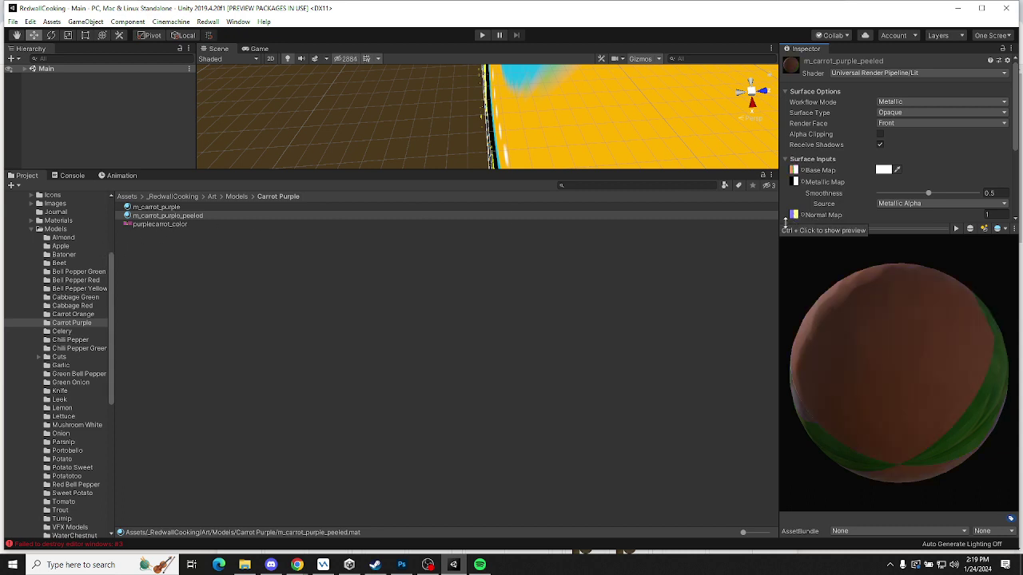
Locate the base map texture of m_carrot_purple_peeled and compare carrot_peeled_color with the skin color textures and carrot_color at a larger preview size
click(795, 170)
click(142, 250)
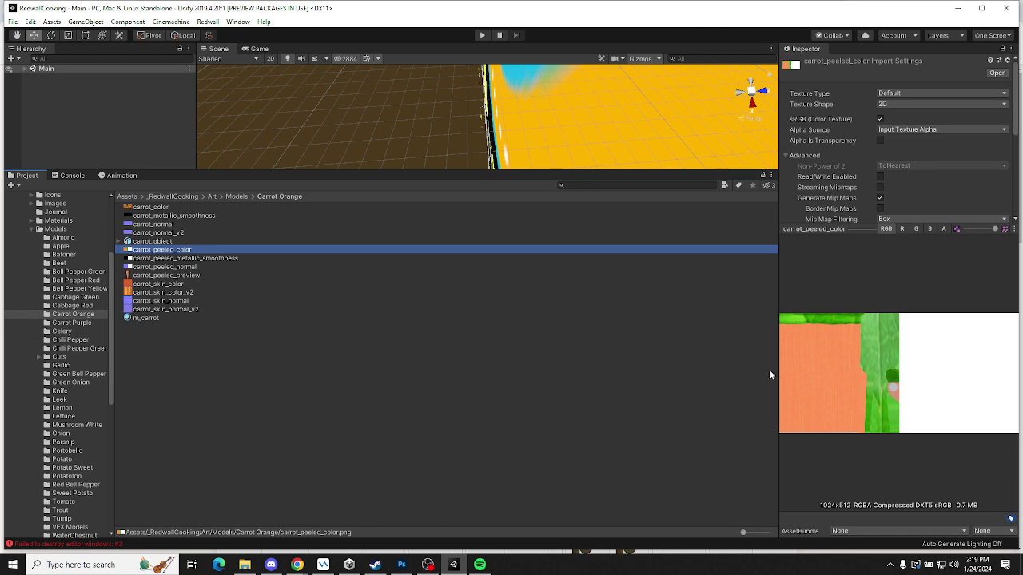
drag(779, 372, 482, 369)
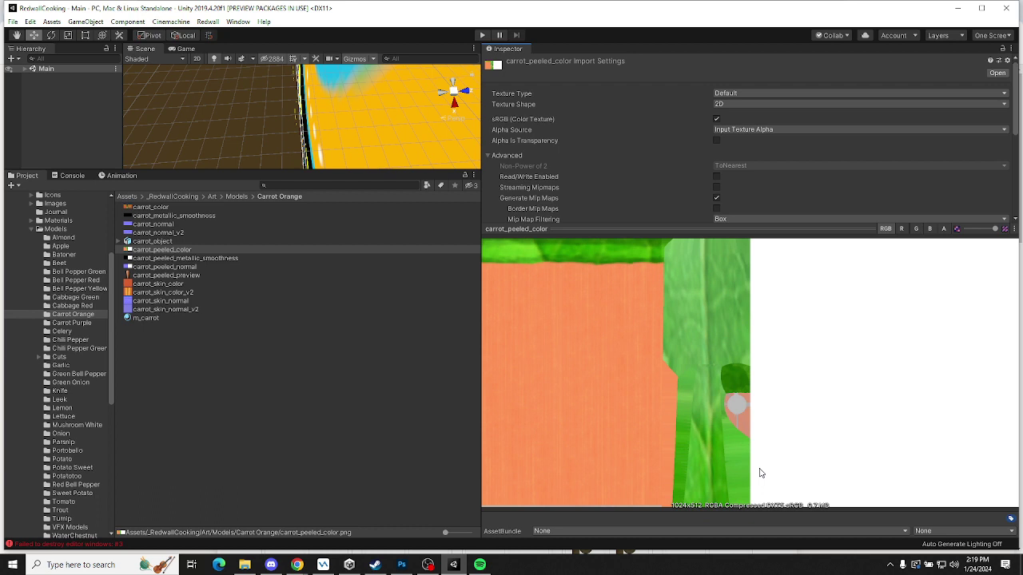
click(151, 285)
click(155, 293)
click(155, 367)
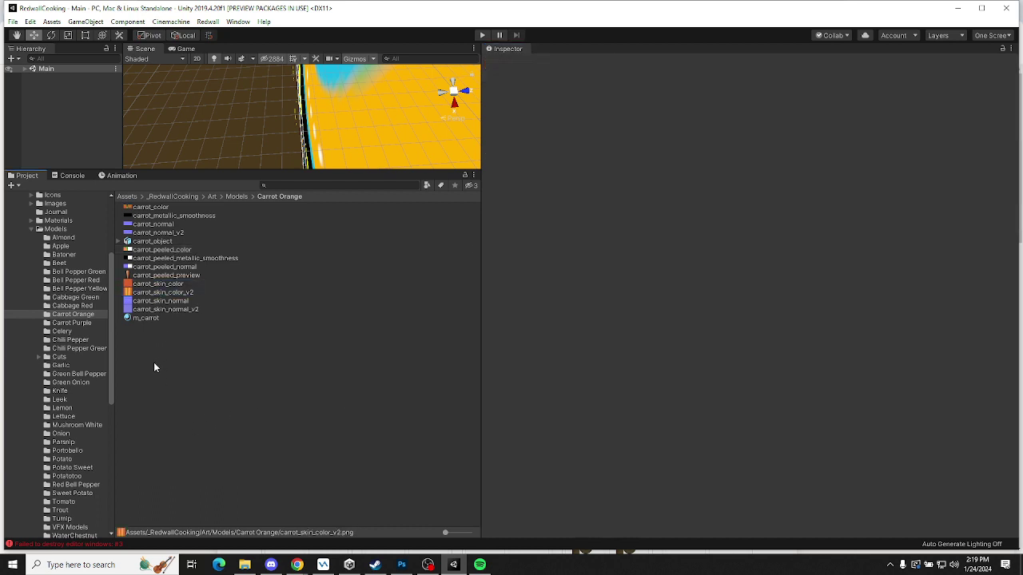
click(146, 209)
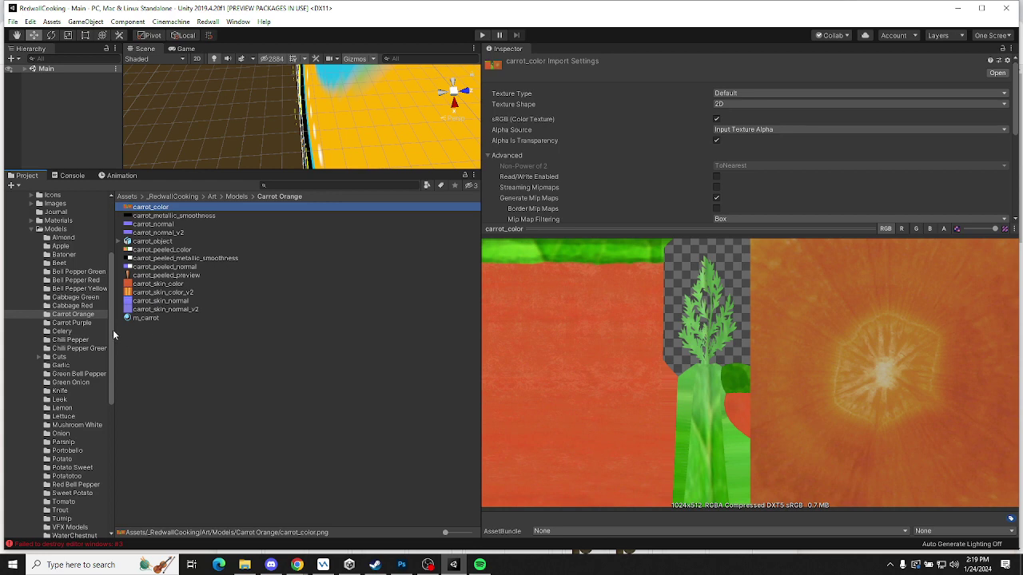
Assign purplecarrot_color as the base map of m_carrot_purple_peeled in the Carrot Purple folder
click(60, 323)
click(166, 215)
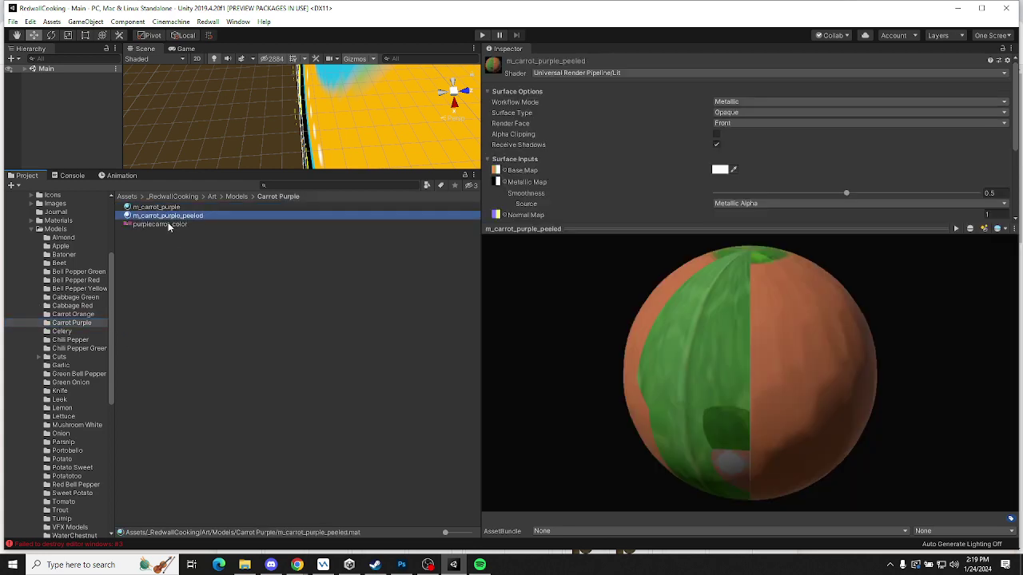
drag(167, 229, 504, 176)
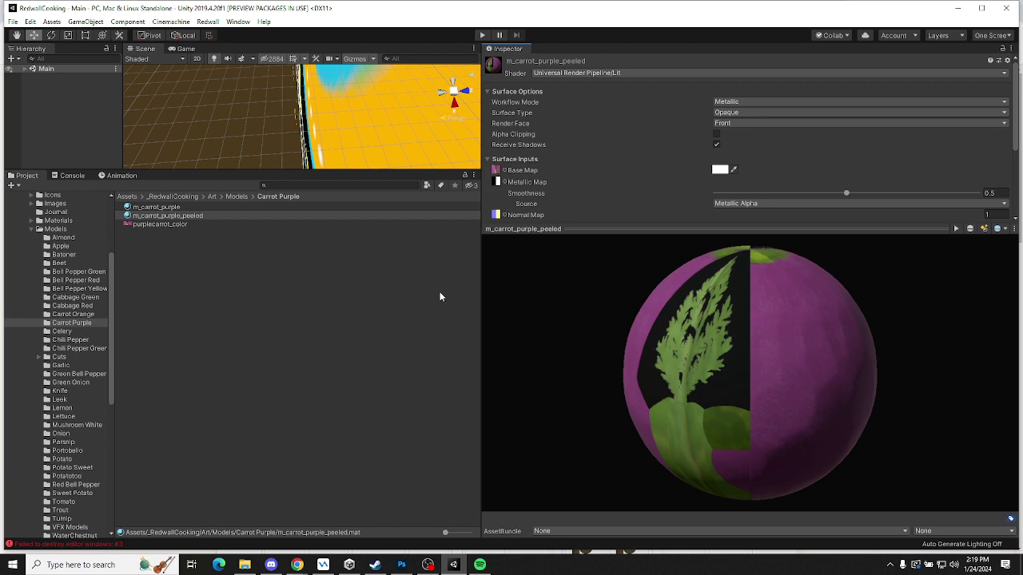
Shrink the material preview and locate the source textures of m_carrot_purple_peeled's normal and metallic maps
drag(569, 229, 569, 338)
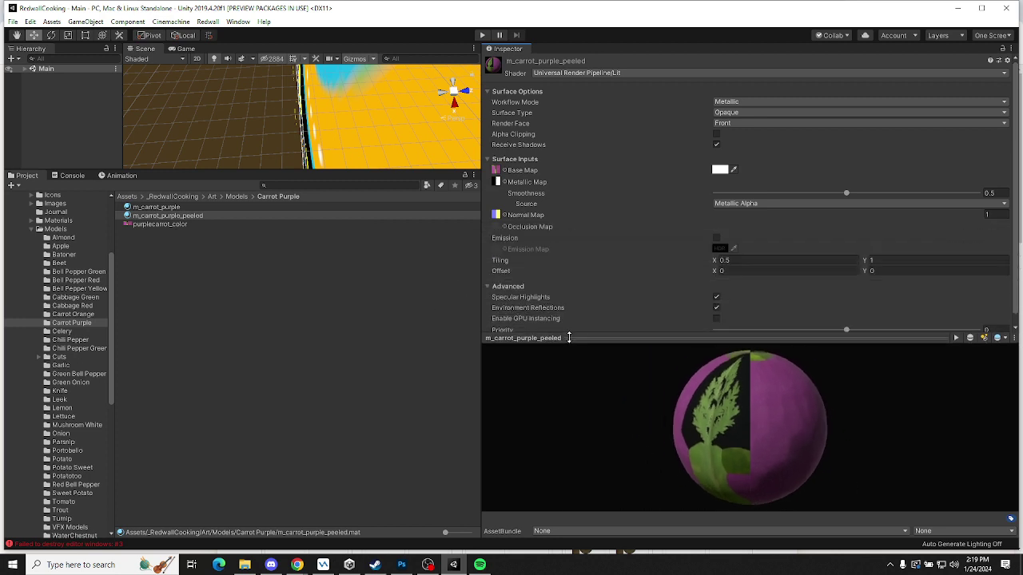
click(496, 215)
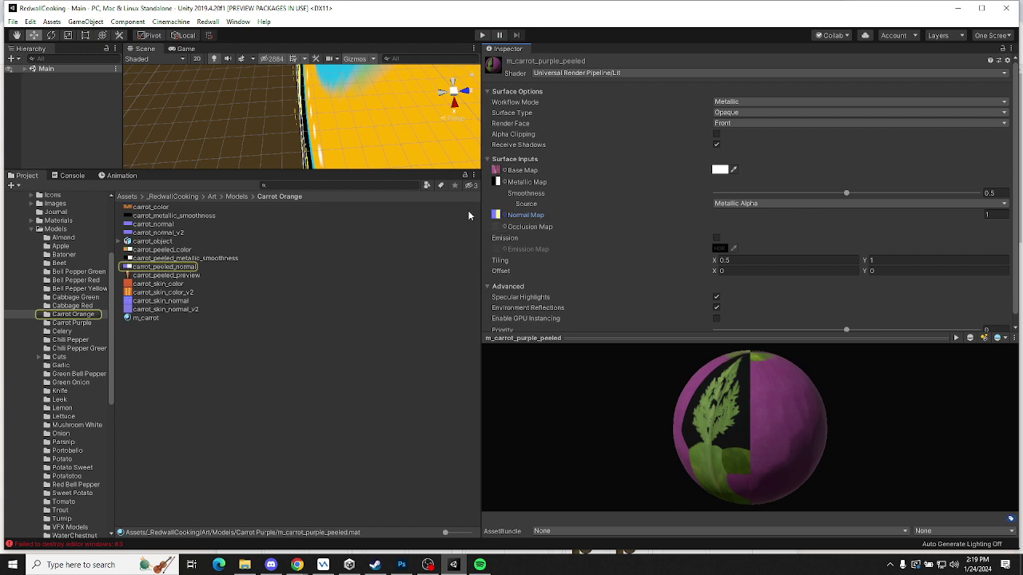
click(497, 183)
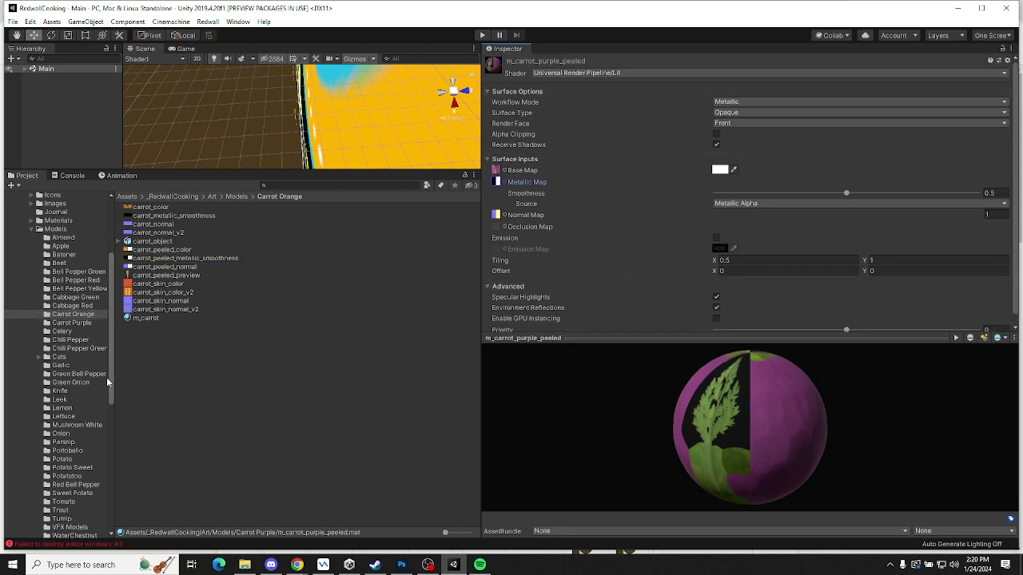
Open the Carrot Purple ingredient from Resources/Data/Ingredients and lock its properties in view
scroll(54, 369, down, 8)
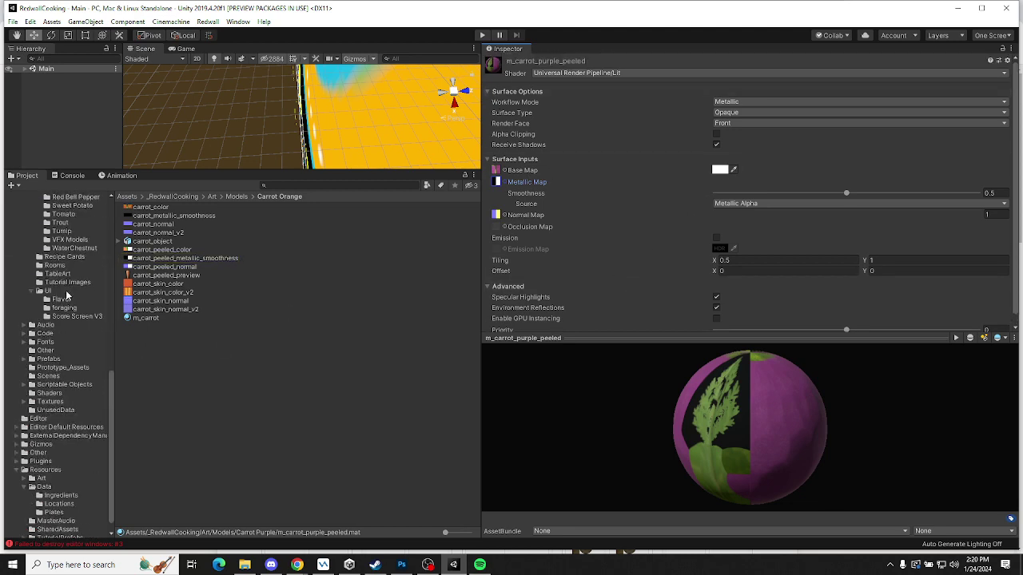
scroll(60, 316, down, 2)
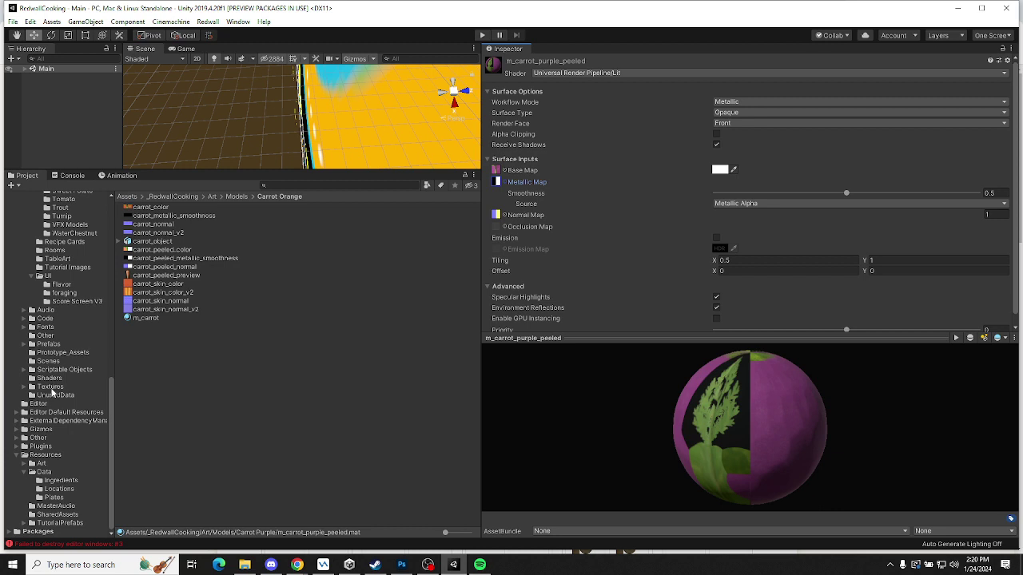
click(62, 481)
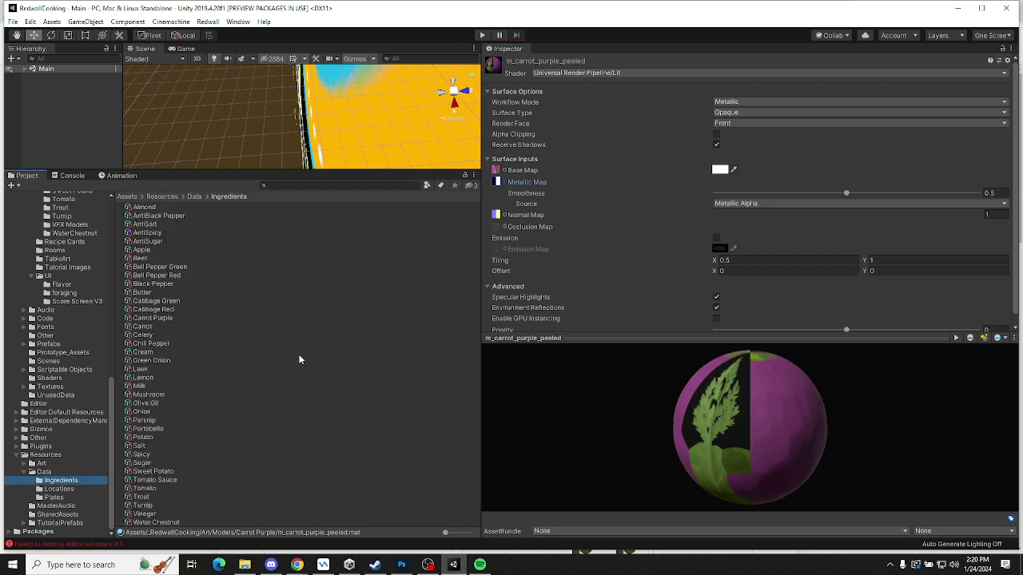
click(166, 319)
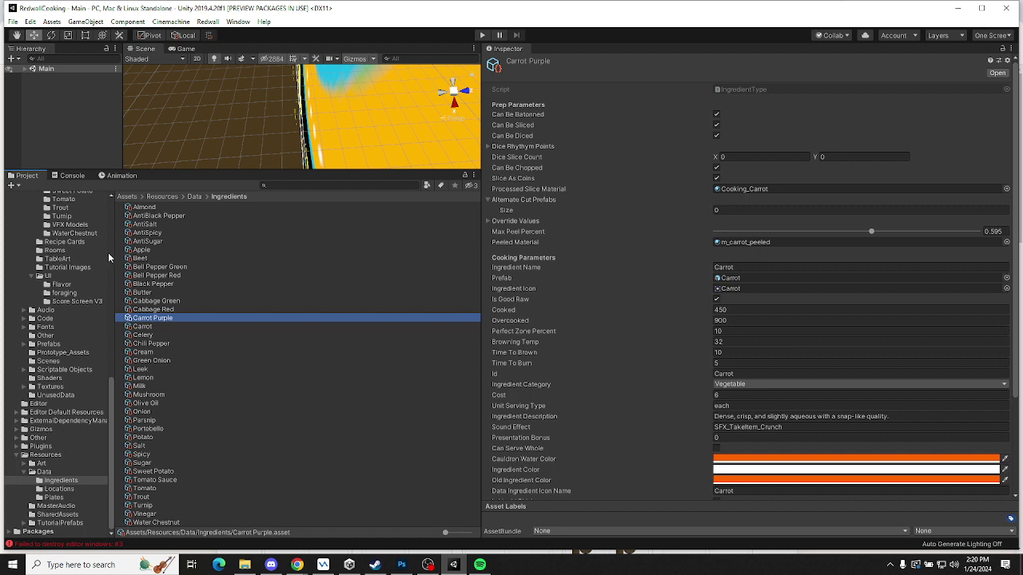
click(1002, 49)
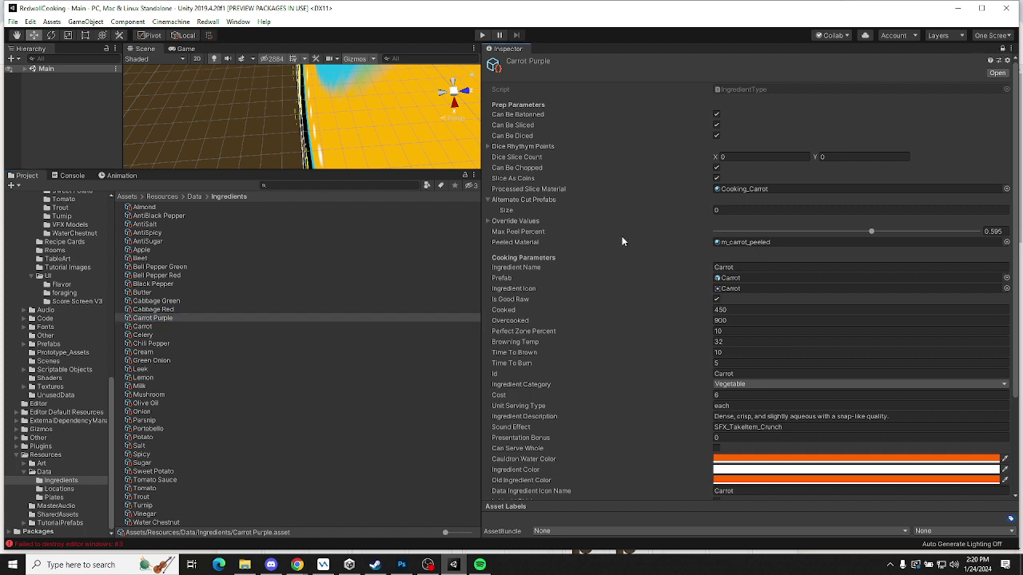
Assign m_carrot_purple_peeled from the Carrot Purple model folder as the ingredient's Peeled Material
scroll(63, 369, up, 4)
scroll(63, 369, up, 5)
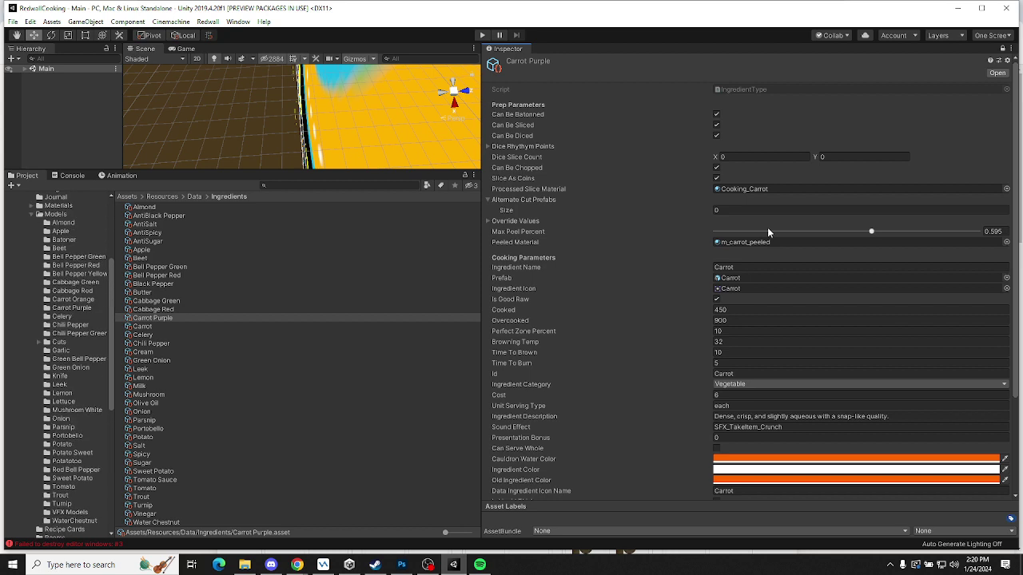
click(739, 242)
click(88, 308)
drag(175, 213, 744, 248)
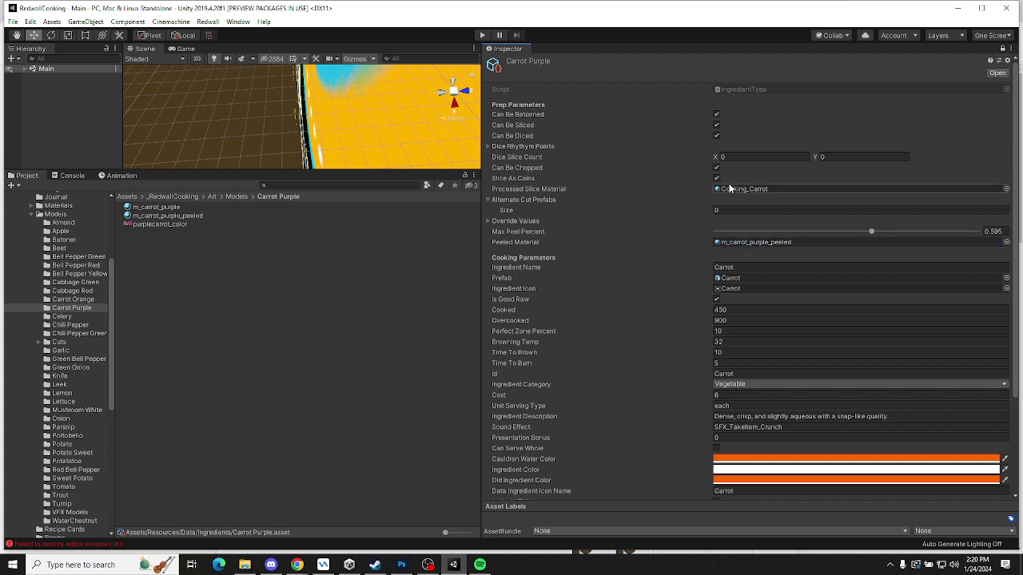
Duplicate Cooking_Carrot as Cooking_Carrot_Purple in the CookFood folder and assign it as Carrot Purple's Processed Slice Material
click(748, 189)
click(126, 284)
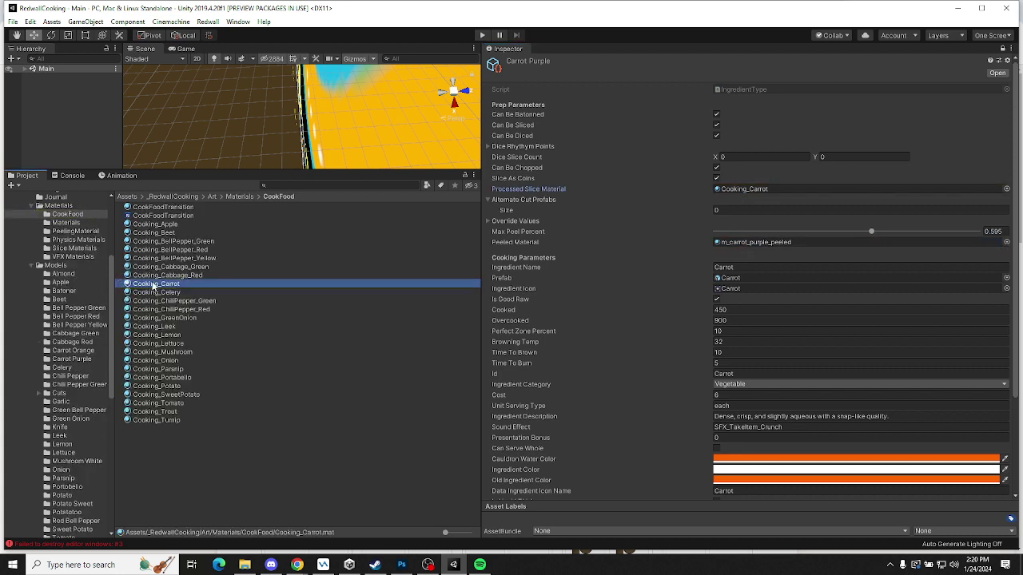
key(ctrl+d)
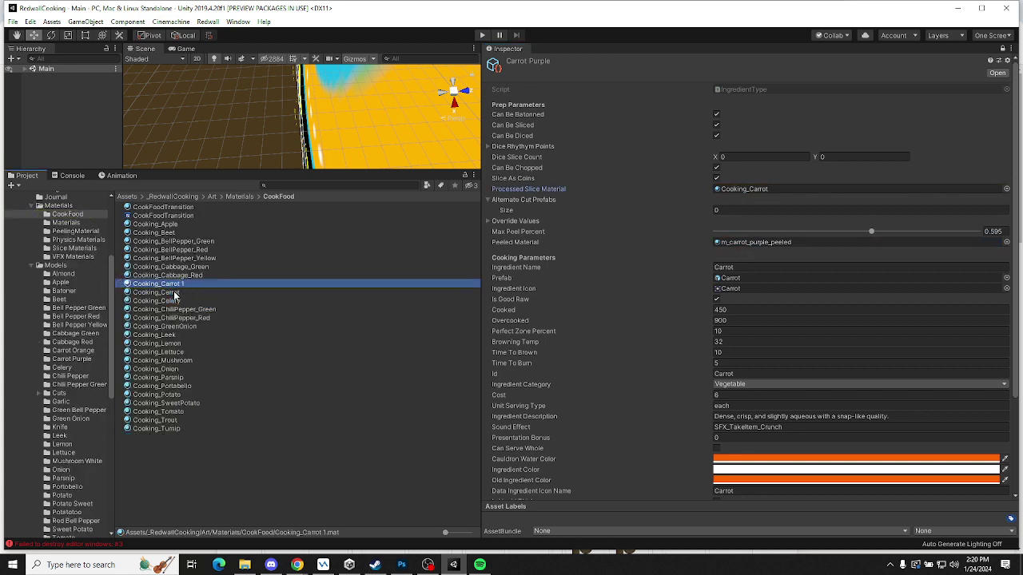
key(F2)
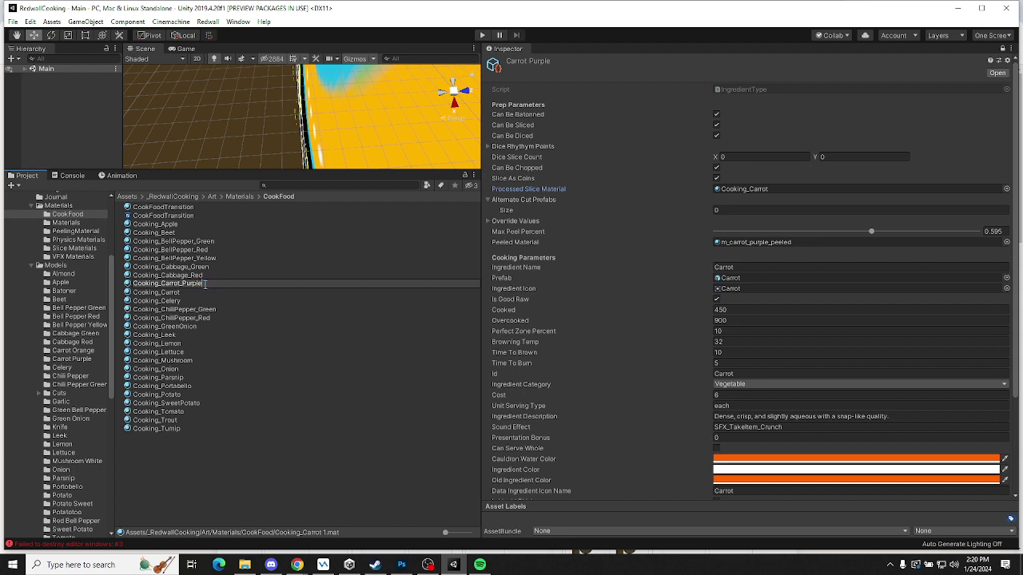
key(Return)
drag(196, 293, 745, 197)
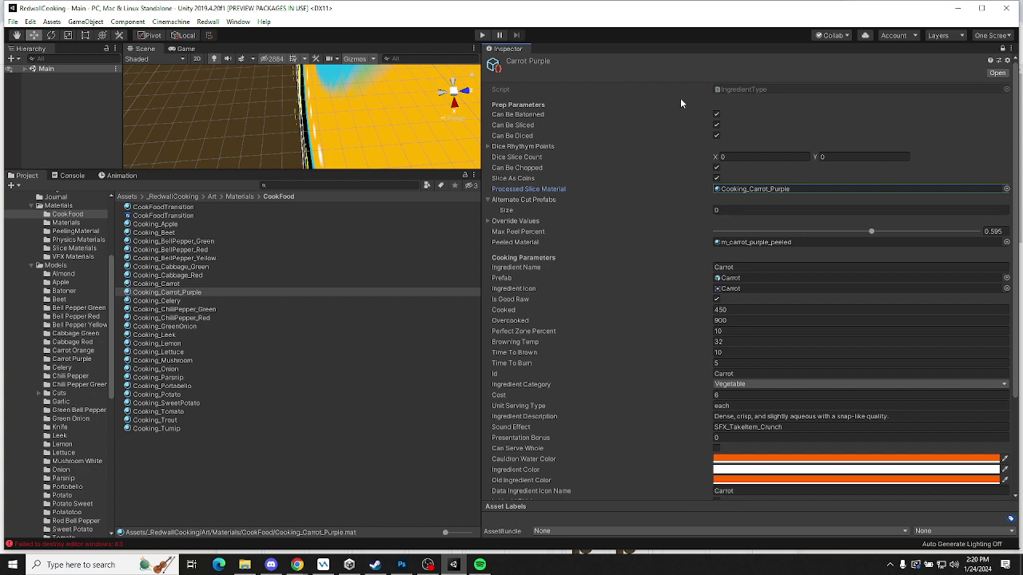
Check the Dice Rhythm Points and Override Values settings of the Carrot Purple ingredient
click(487, 146)
click(488, 147)
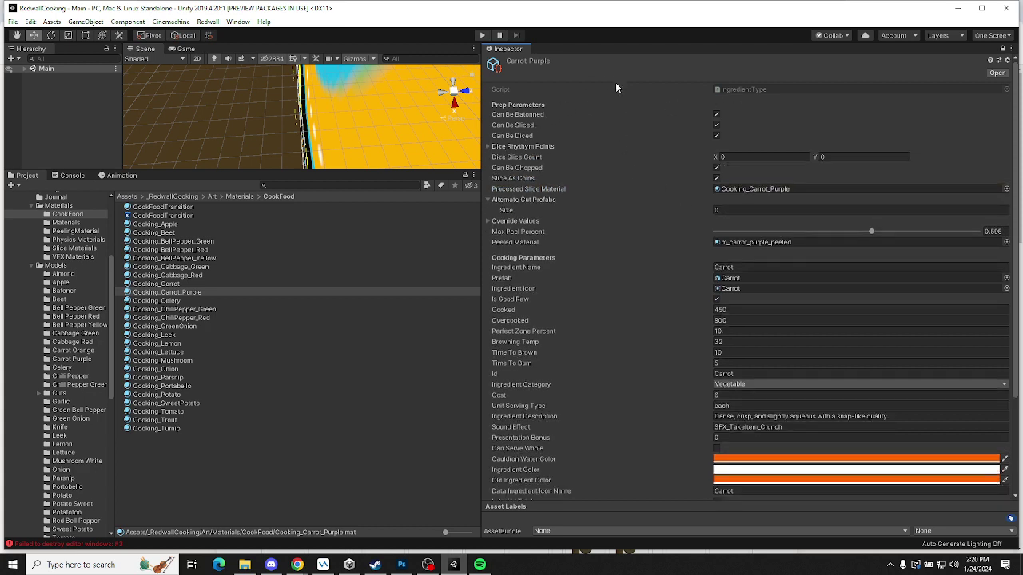
click(488, 222)
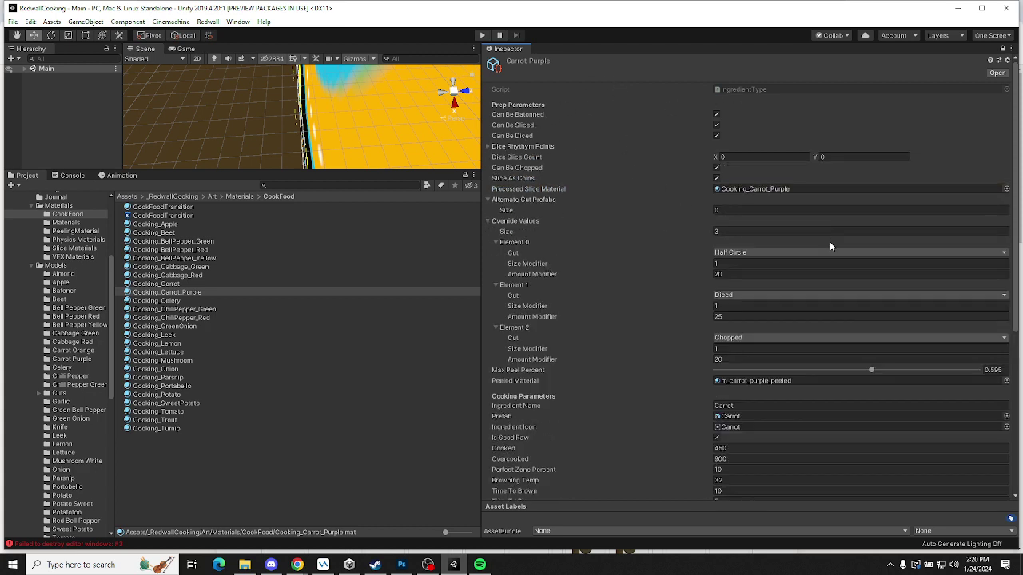
click(488, 220)
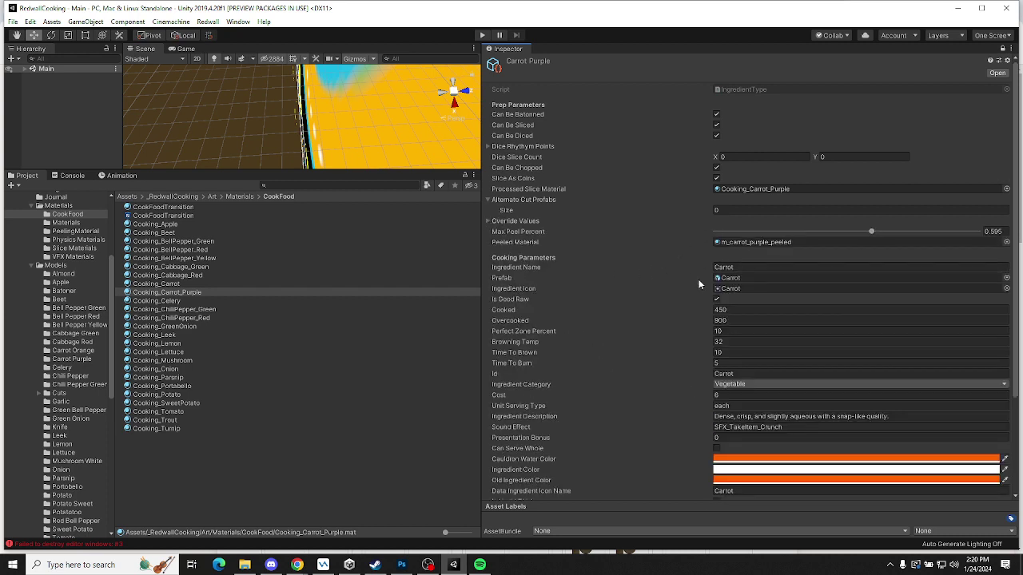
Duplicate the Carrot prefab in Prefabs/Ingredients as CarrotPurple and assign the copy as Carrot Purple's Prefab
click(729, 280)
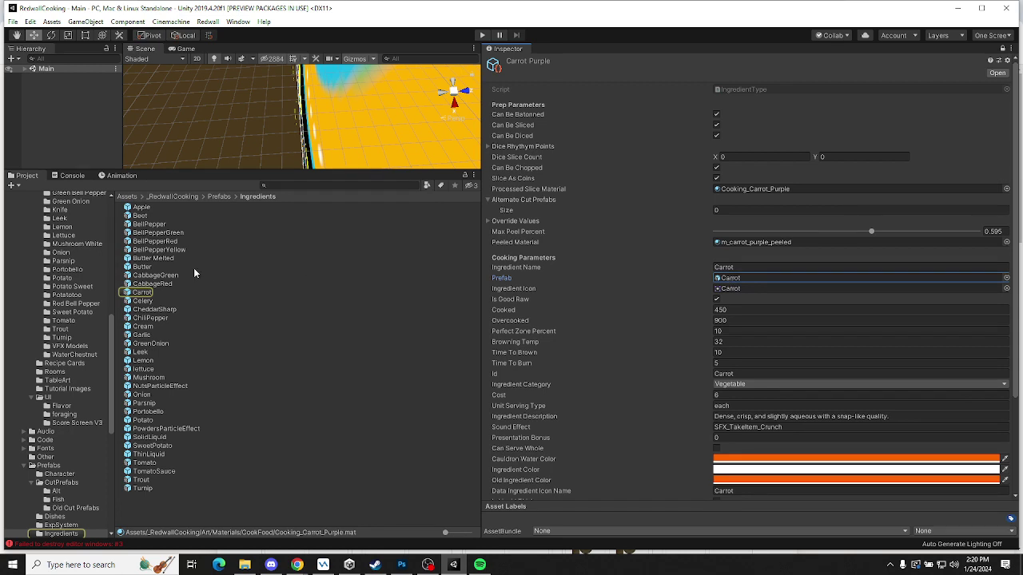
click(142, 293)
click(149, 284)
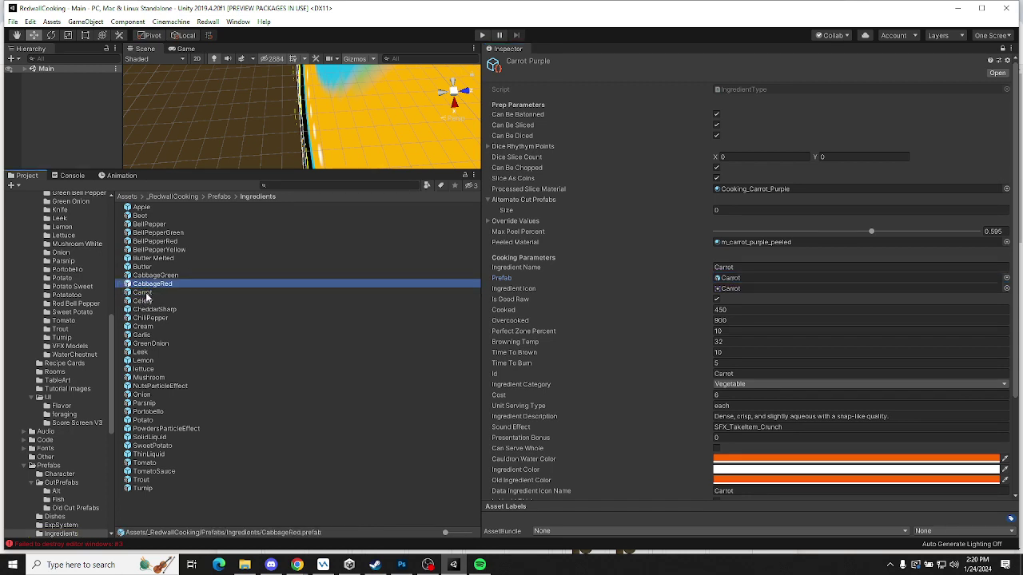
click(144, 293)
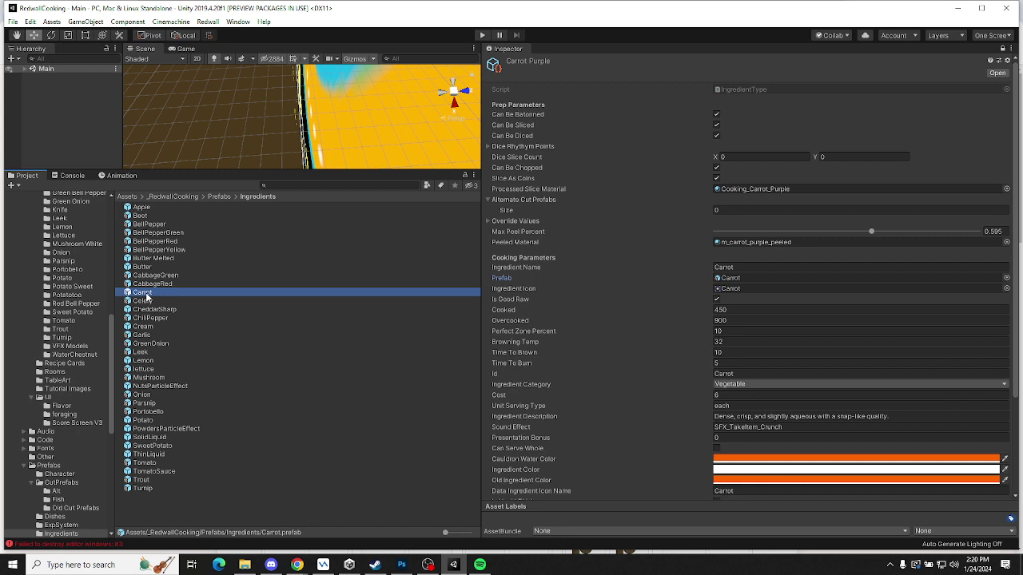
key(ctrl+d)
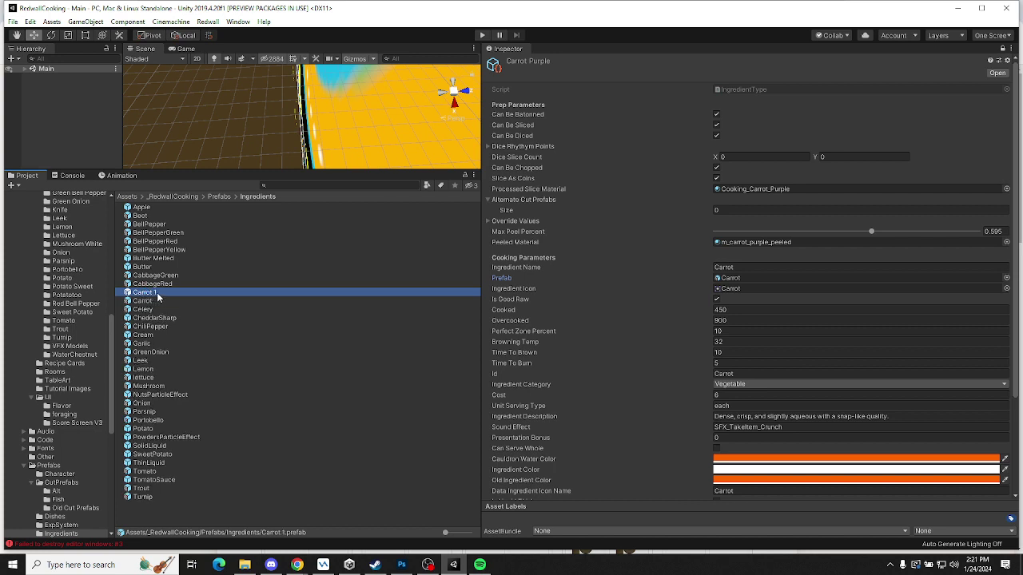
key(F2)
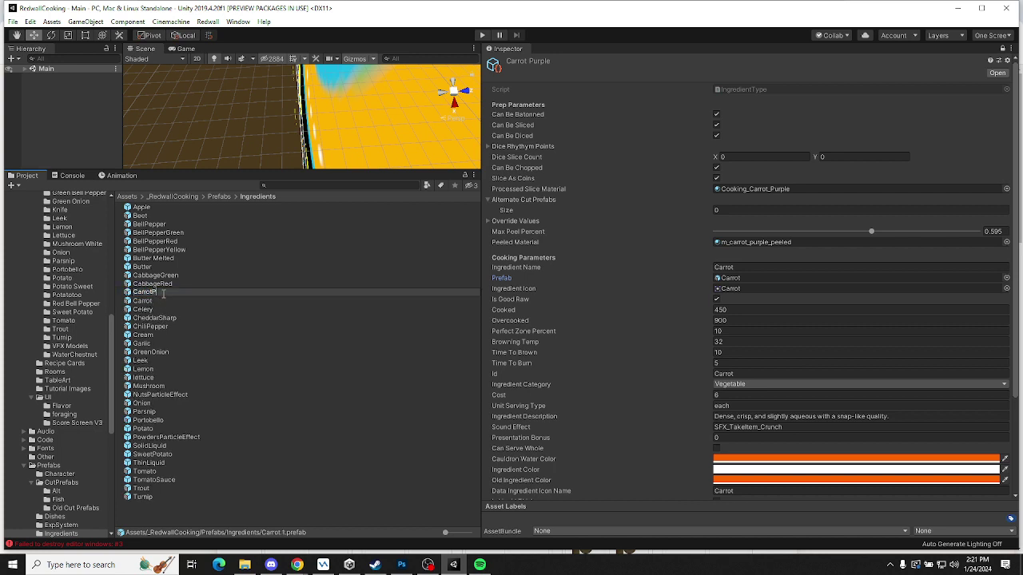
key(Return)
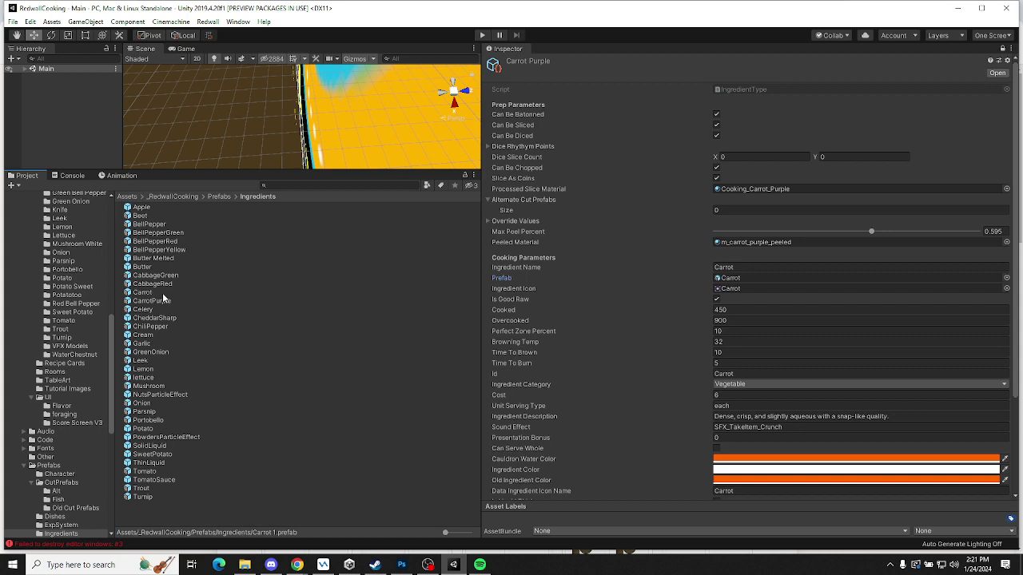
drag(162, 302, 742, 284)
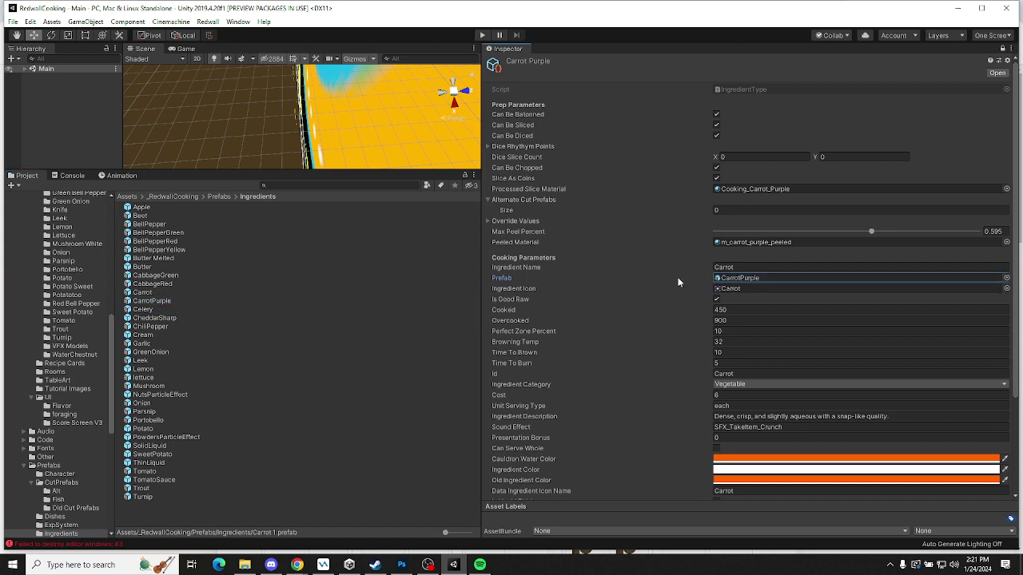
Locate the sprite used as Carrot Purple's Ingredient Icon and look through the Icons/Ingredients folder around it
click(734, 290)
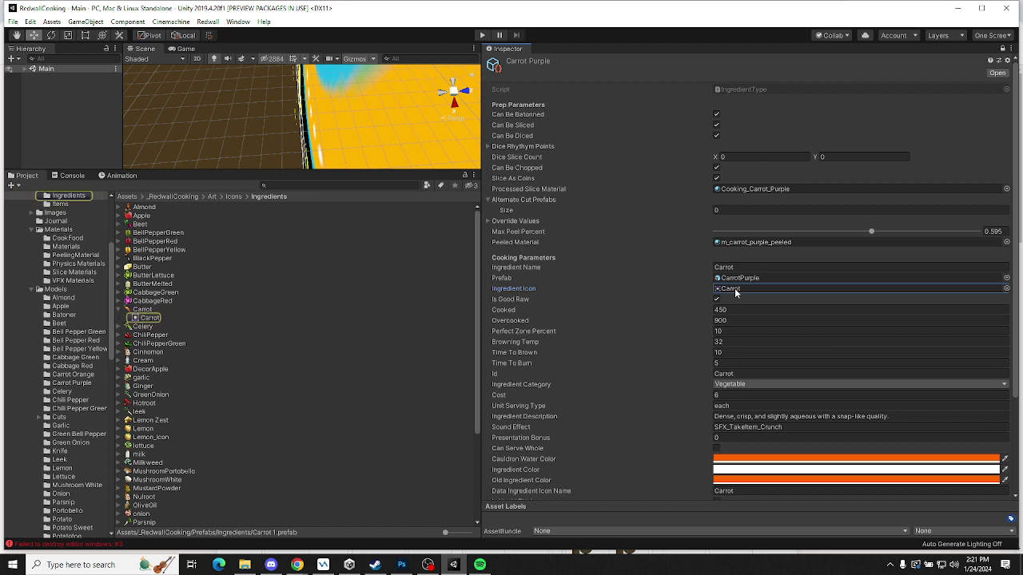
click(126, 309)
click(119, 309)
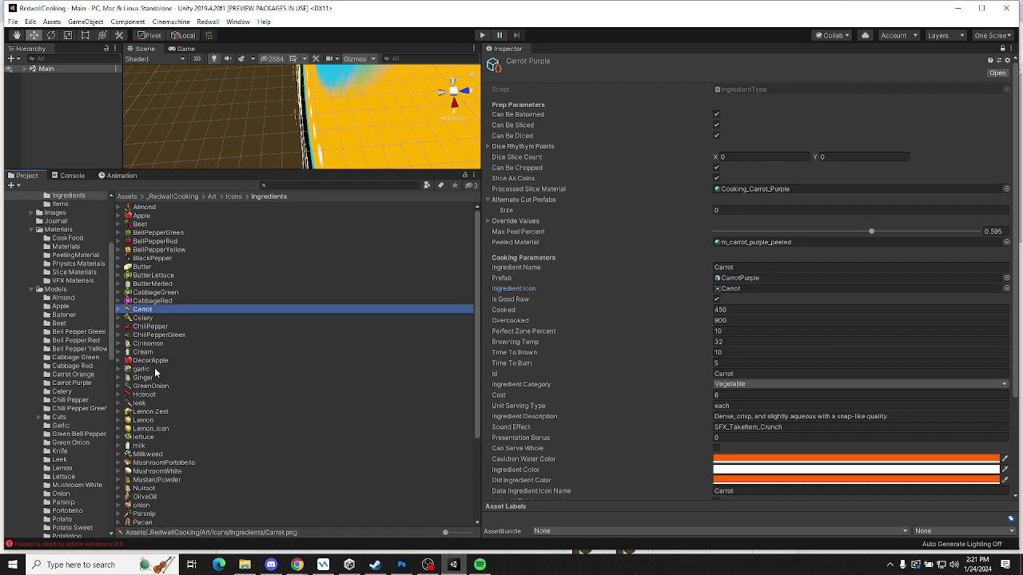
scroll(154, 367, down, 3)
scroll(179, 405, up, 3)
Switch to Basecamp in Chrome and look through the Carrot folder under 3D Assets for a purple carrot icon
key(alt+Tab)
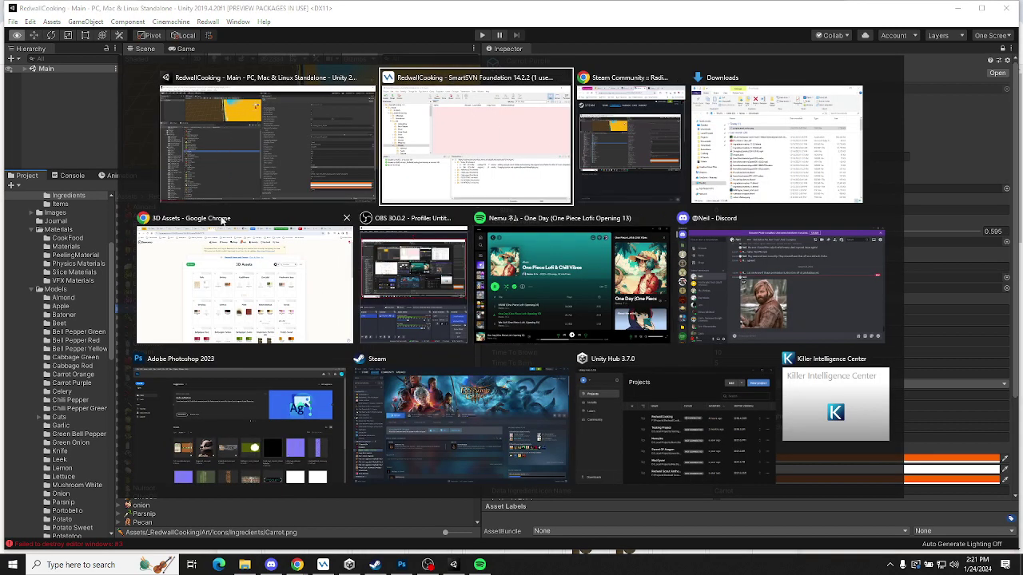
click(232, 268)
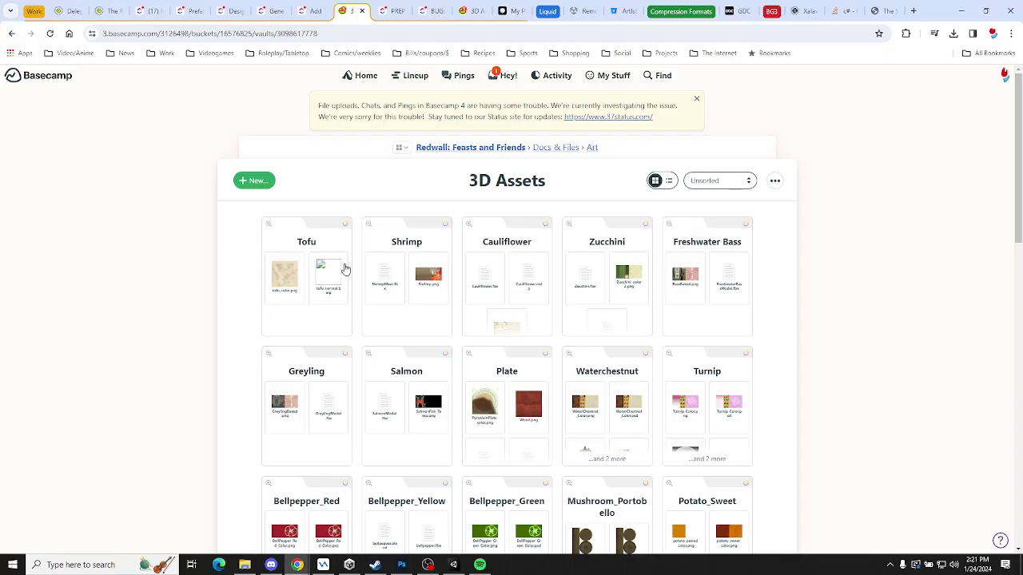
scroll(575, 312, down, 5)
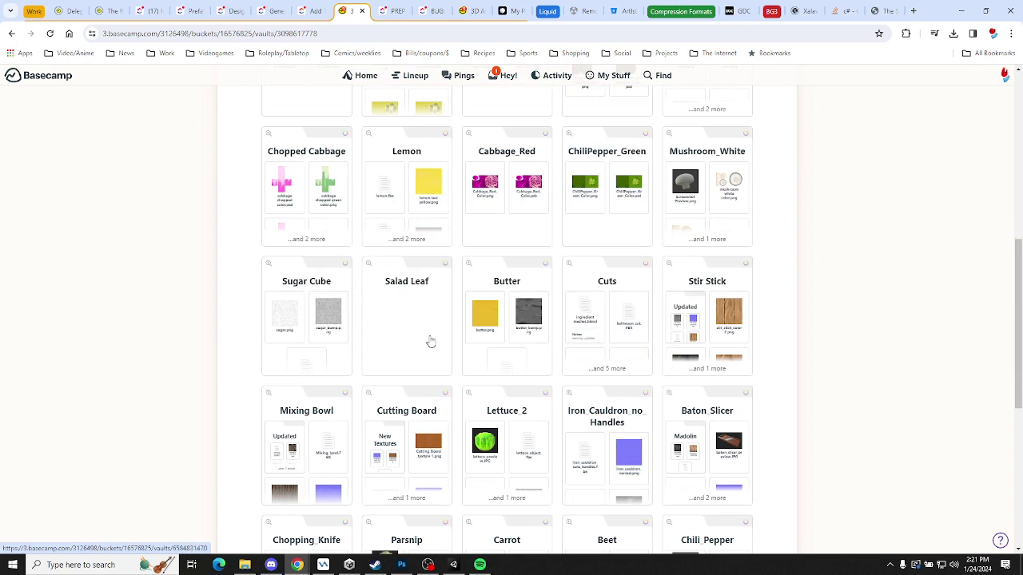
scroll(414, 355, down, 5)
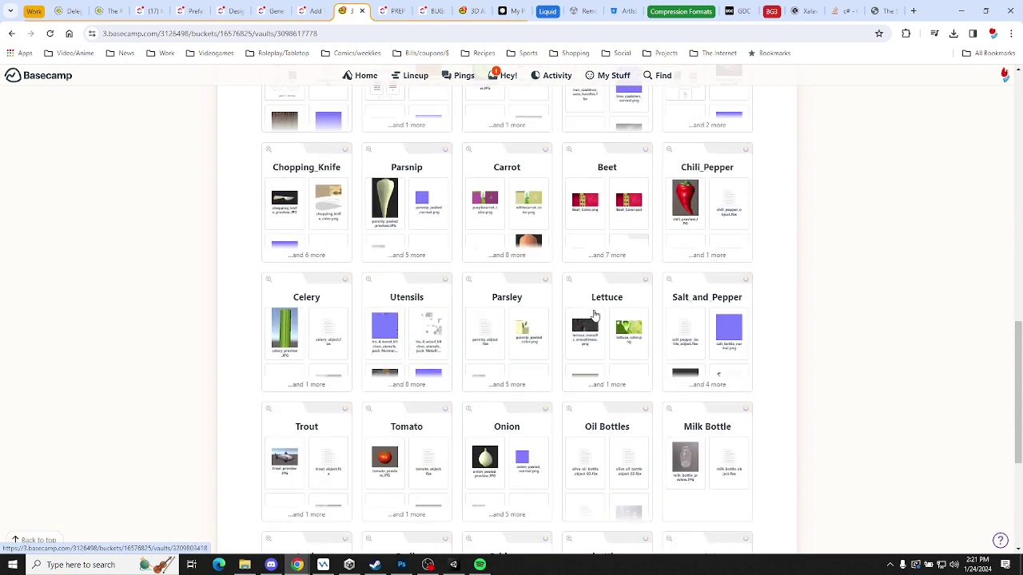
scroll(515, 272, up, 1)
click(515, 272)
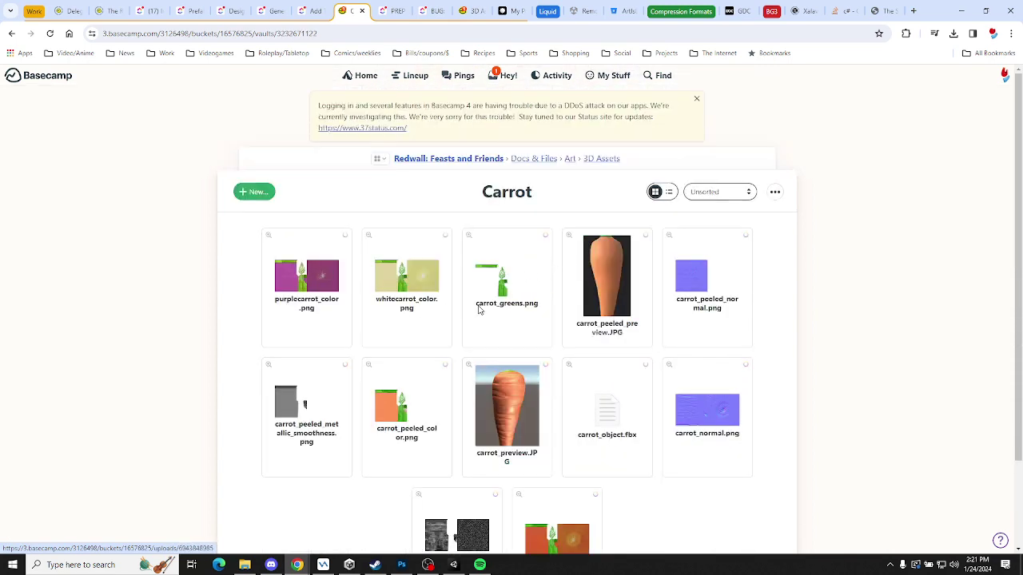
scroll(505, 317, down, 1)
scroll(706, 265, up, 2)
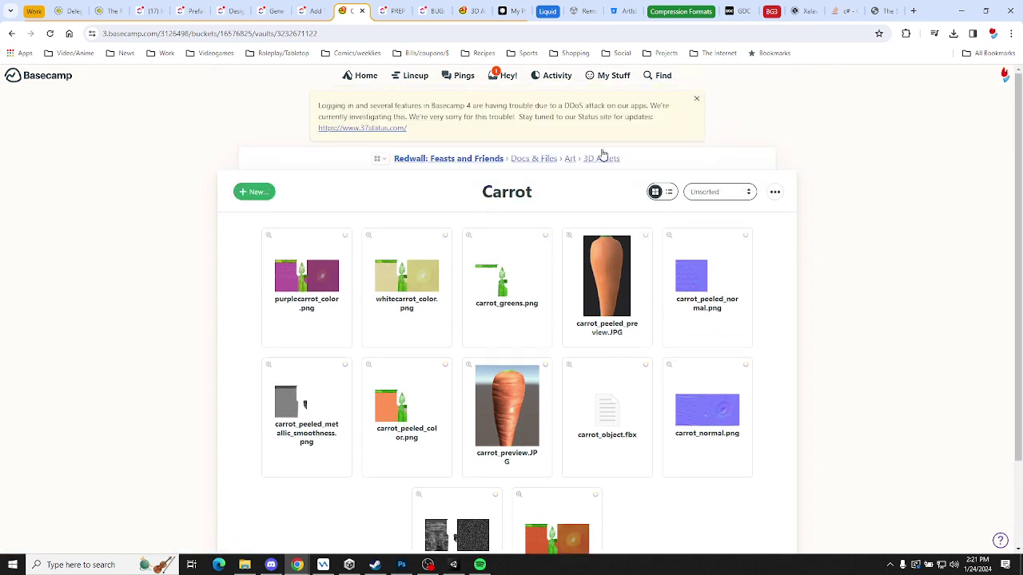
Download Purple_Carrot.png from the Ingredients Available folder under Art > UI/UX > Ingredient Icons
click(569, 159)
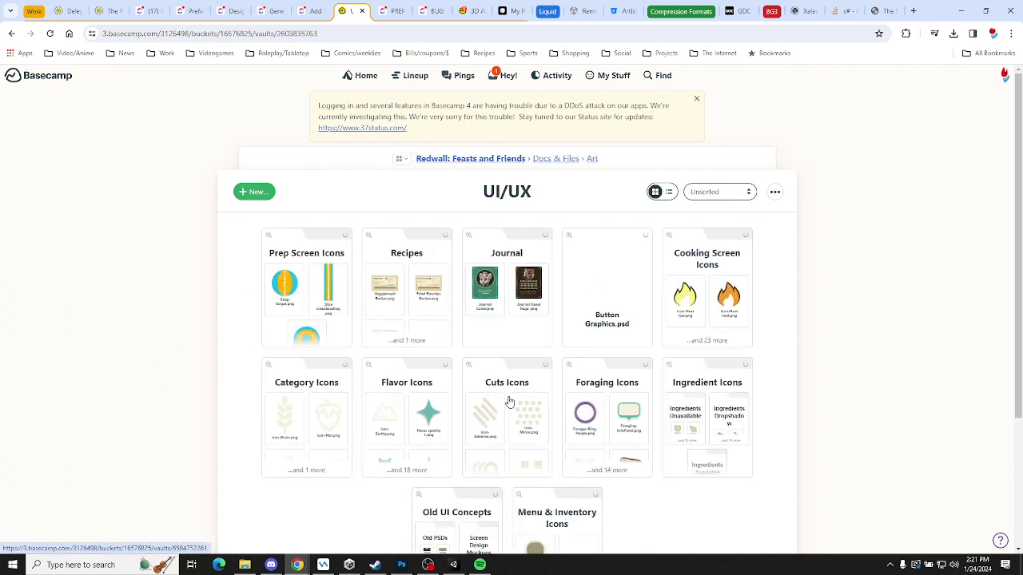
click(725, 423)
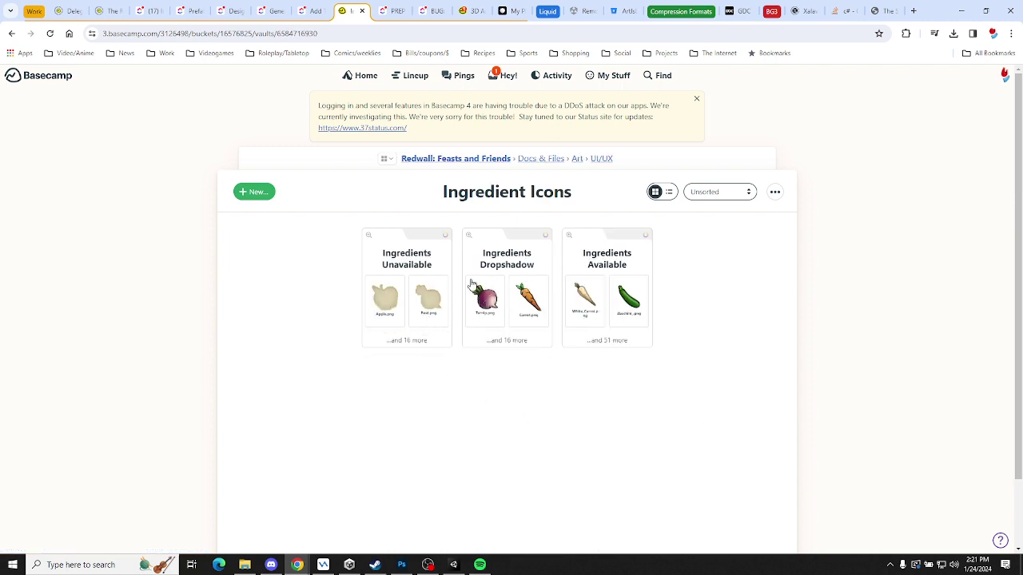
click(602, 266)
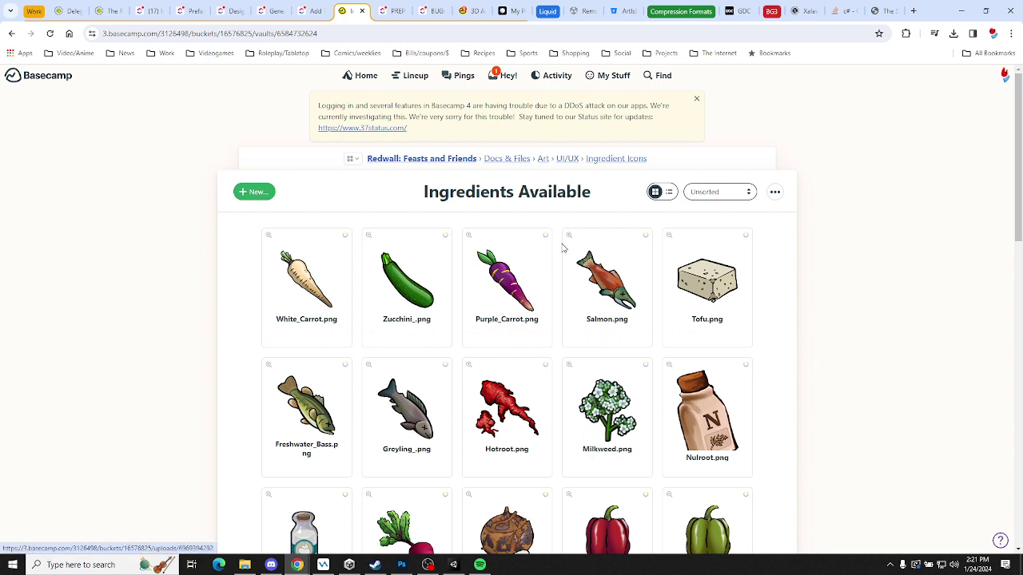
click(504, 274)
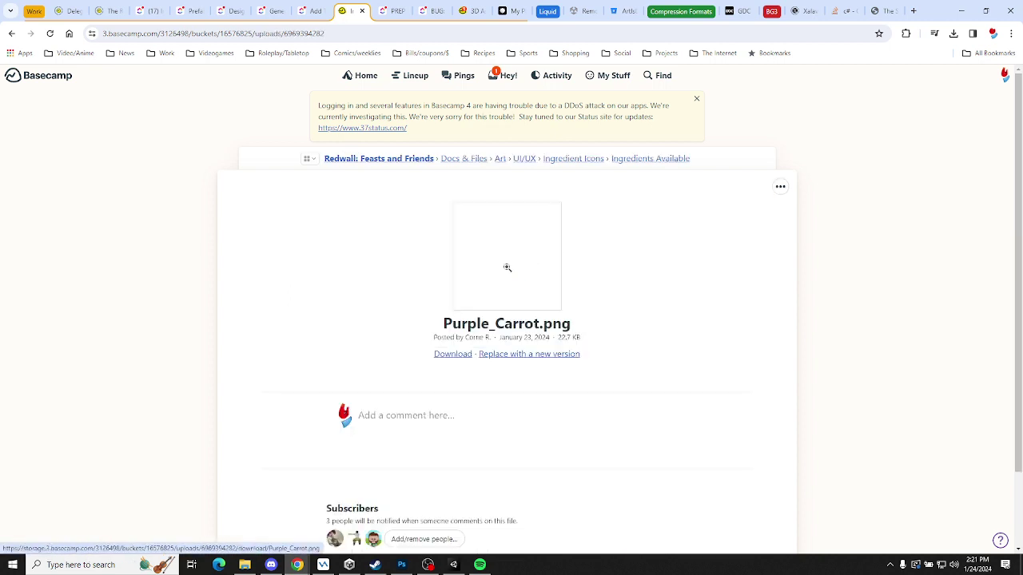
click(463, 354)
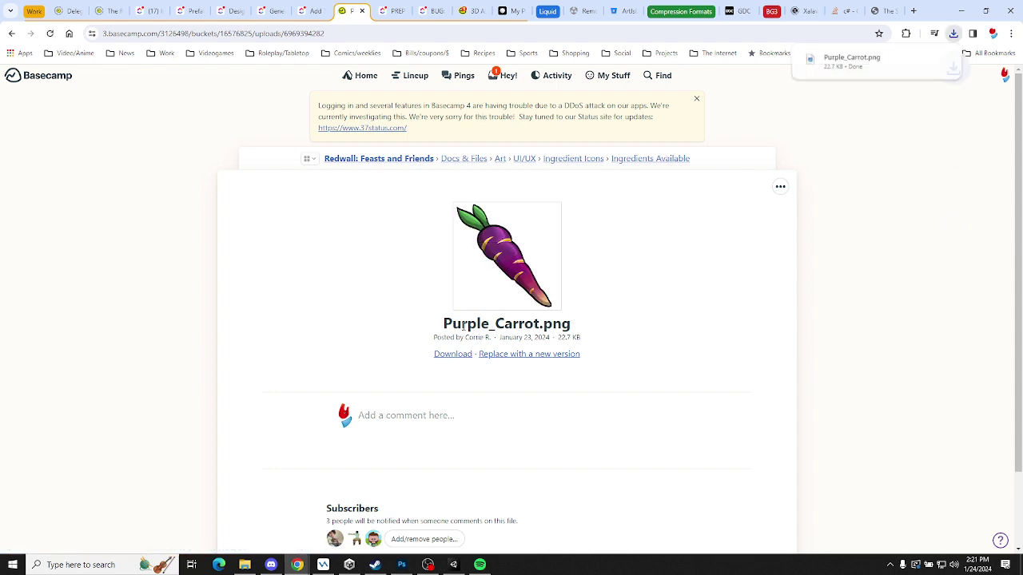
Import Purple_Carrot.png from the Downloads folder into the Unity project's Art/Icons/Ingredients folder
click(925, 63)
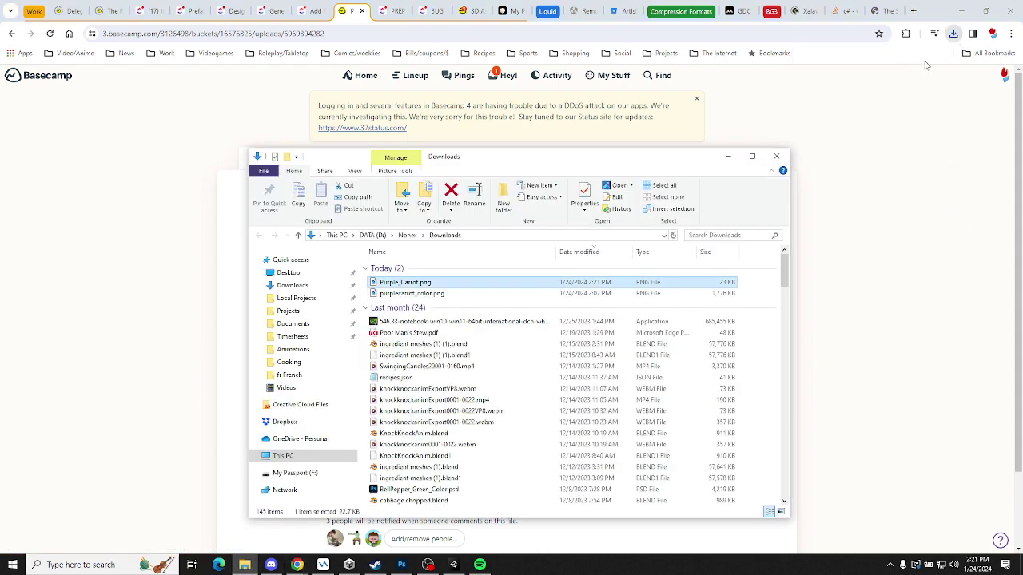
click(297, 564)
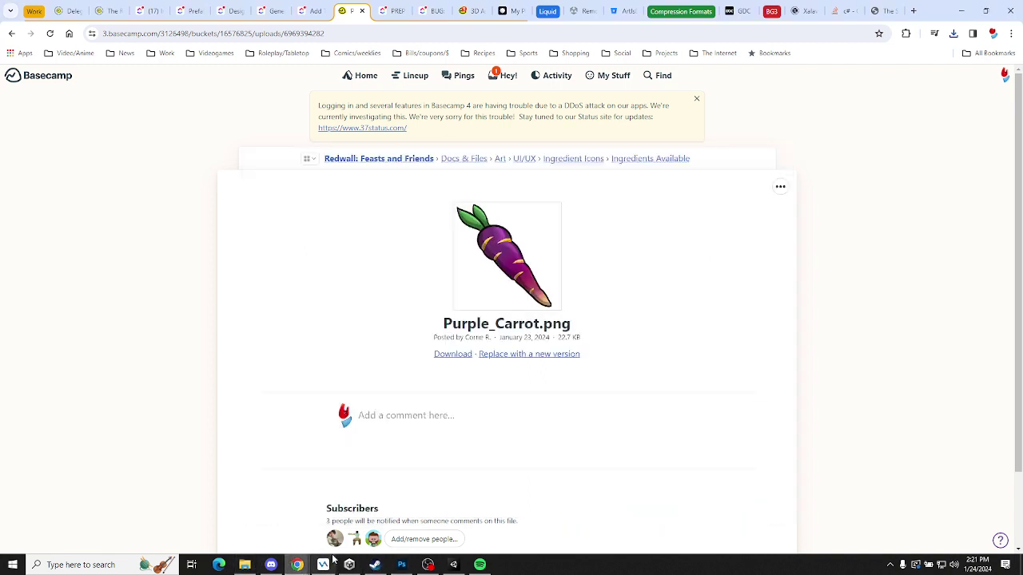
click(453, 564)
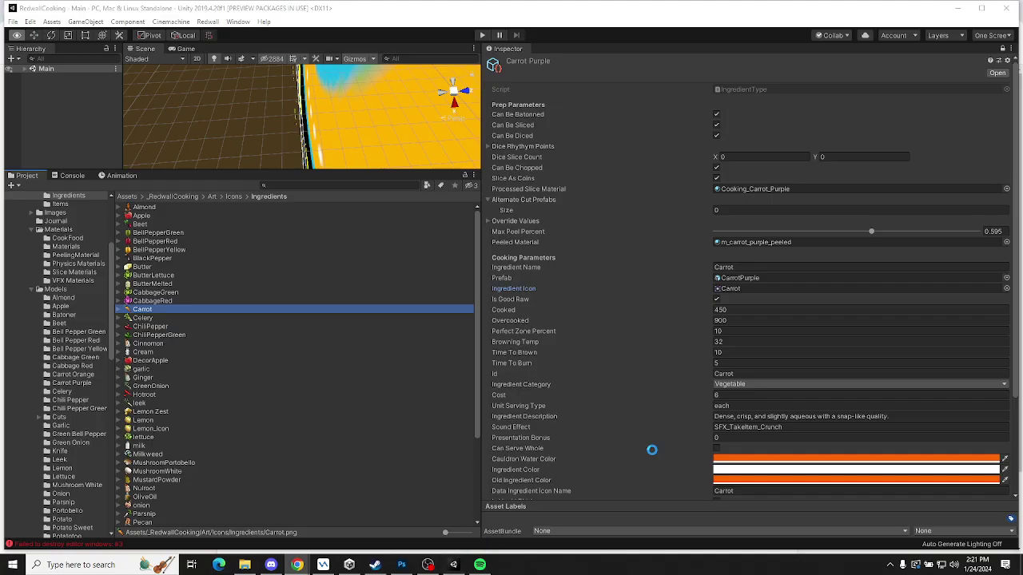
click(739, 290)
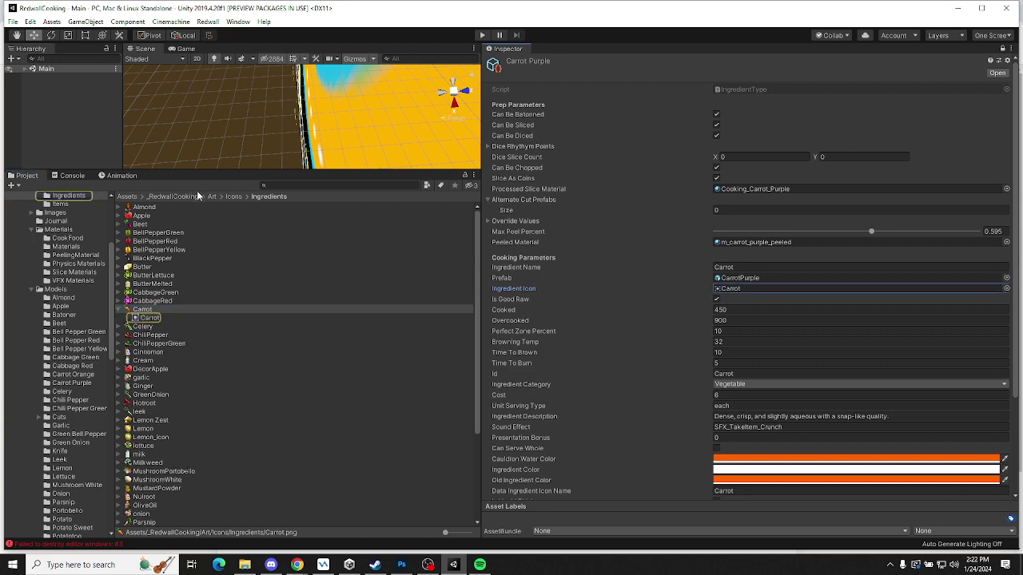
key(alt+Tab)
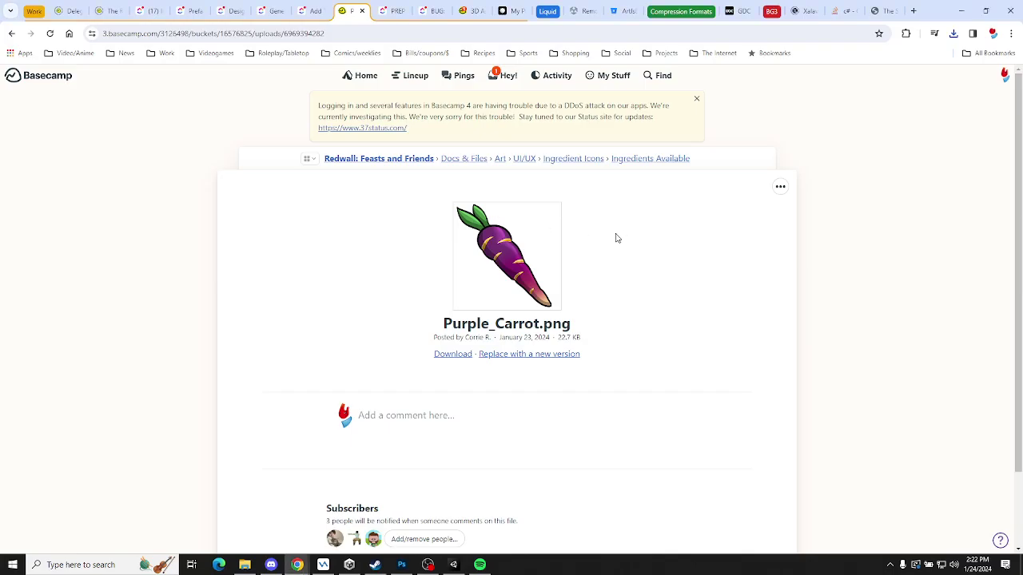
key(alt+Tab)
key(alt+Tab)
key(Tab)
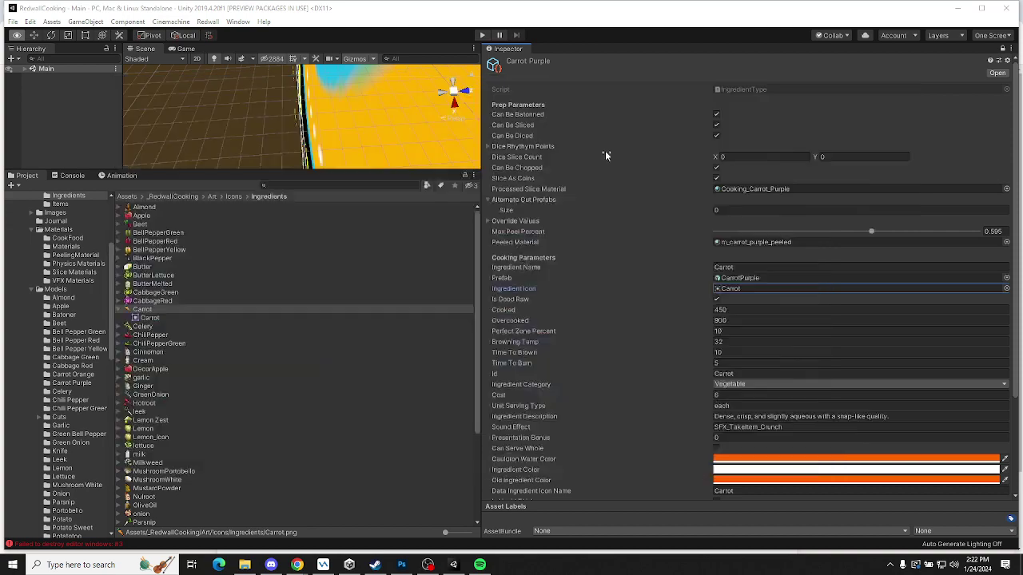
click(550, 160)
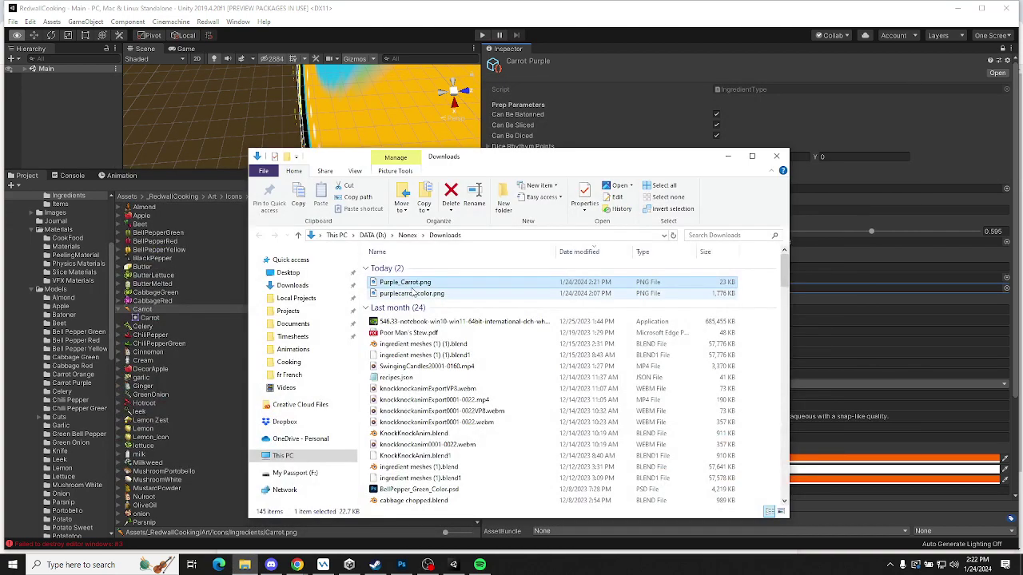
drag(434, 284, 219, 293)
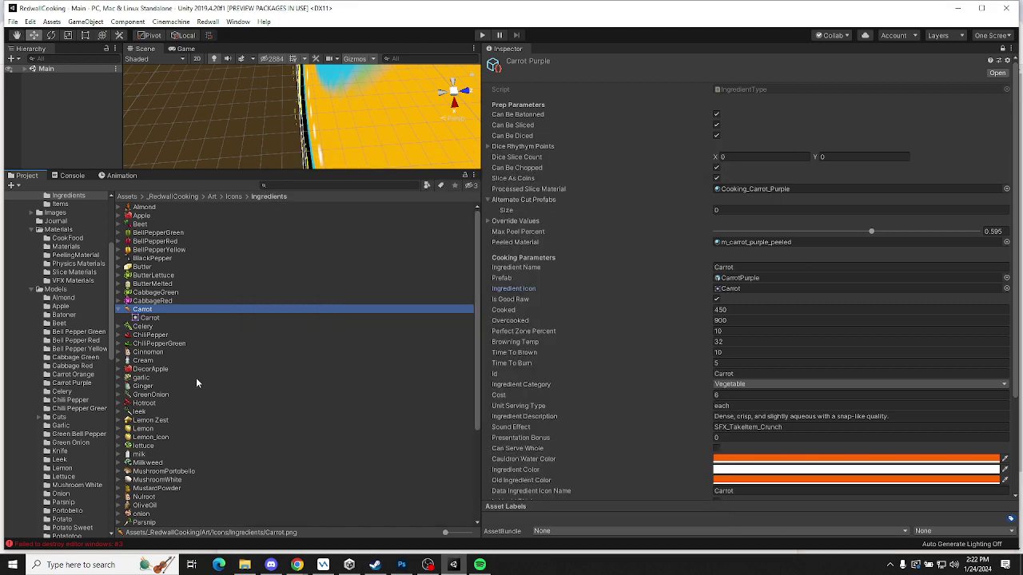
Rename the imported Purple_Carrot icon as CarrotPurple
scroll(168, 368, down, 4)
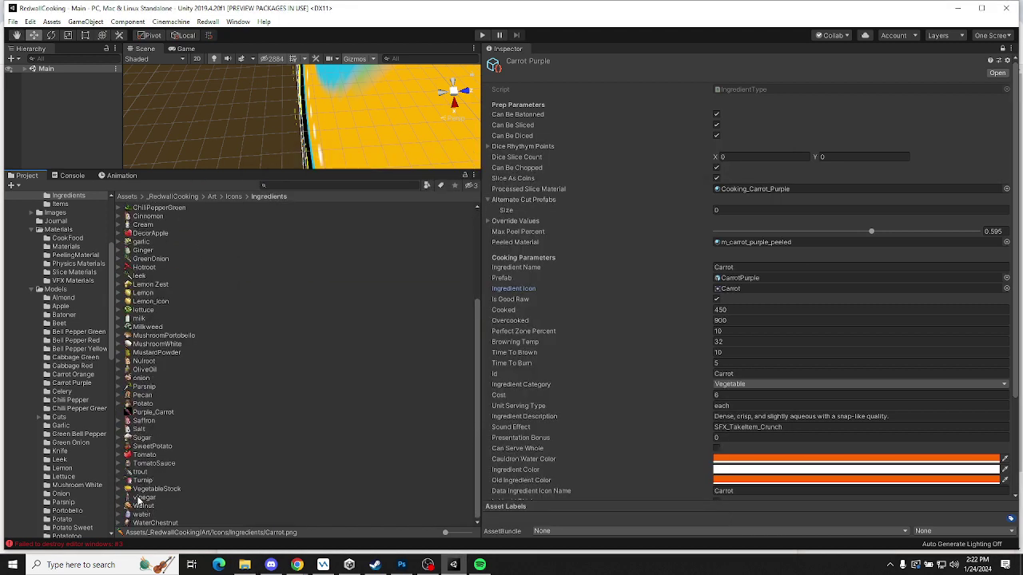
click(150, 414)
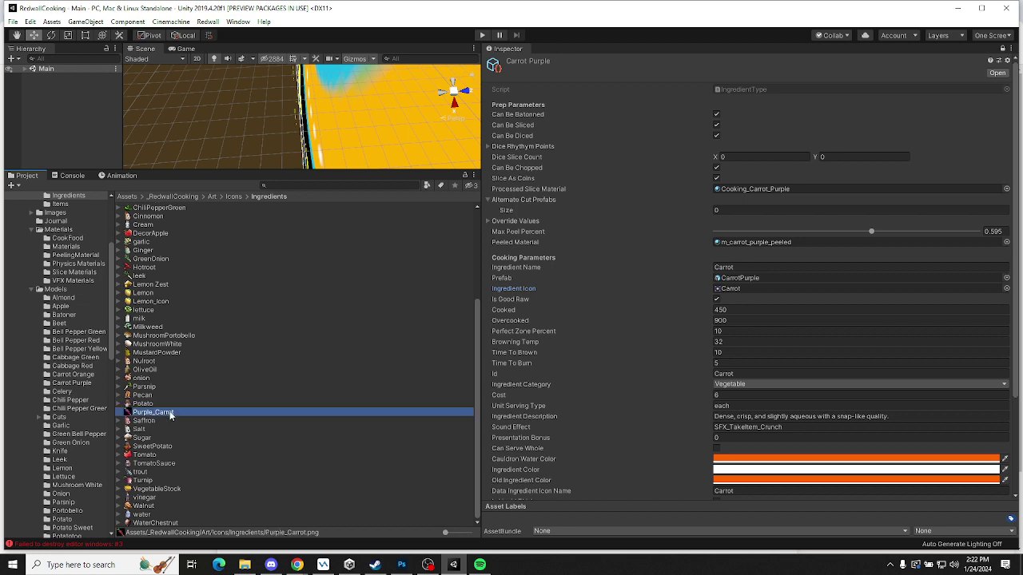
click(169, 413)
key(Home)
key(Delete)
key(Delete)
key(Delete)
key(Delete)
key(Delete)
key(Delete)
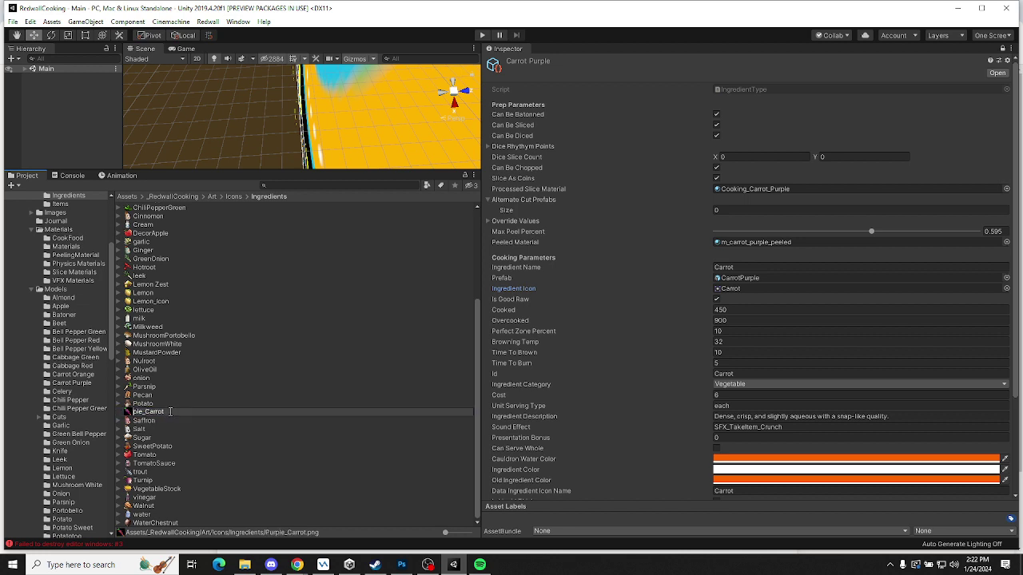
key(Delete)
text(Purple)
key(Return)
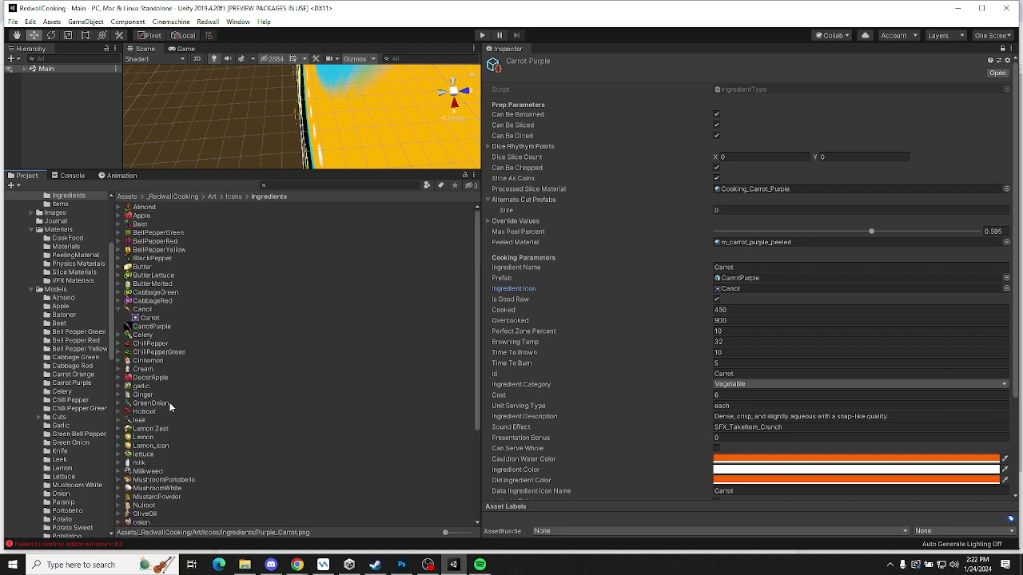
Select the CarrotPurple icon and add a second Inspector showing its import settings alongside the locked Carrot Purple ingredient
click(143, 310)
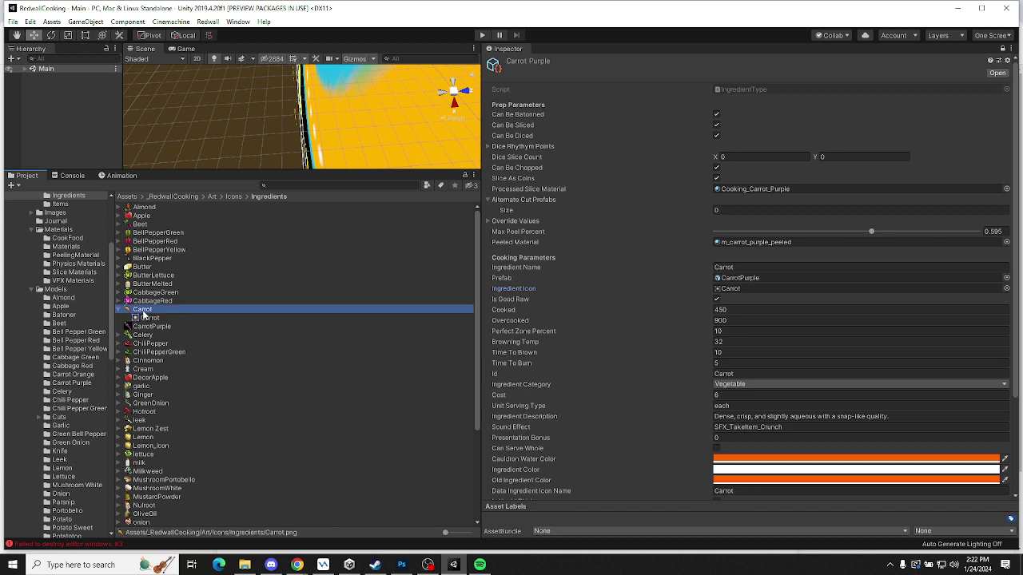
key(Left)
key(Up)
key(Up)
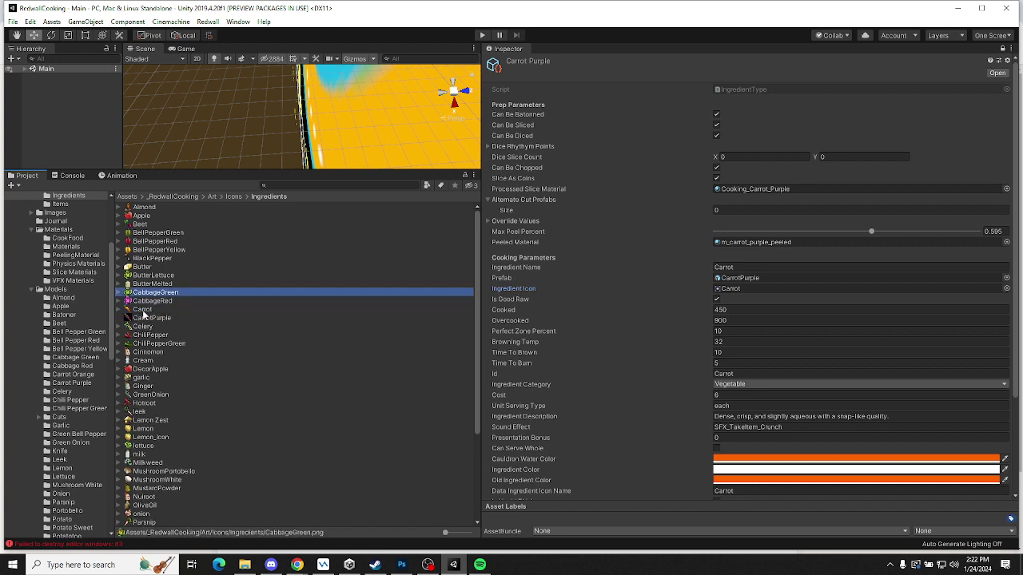
key(Down)
key(Down)
key(Down)
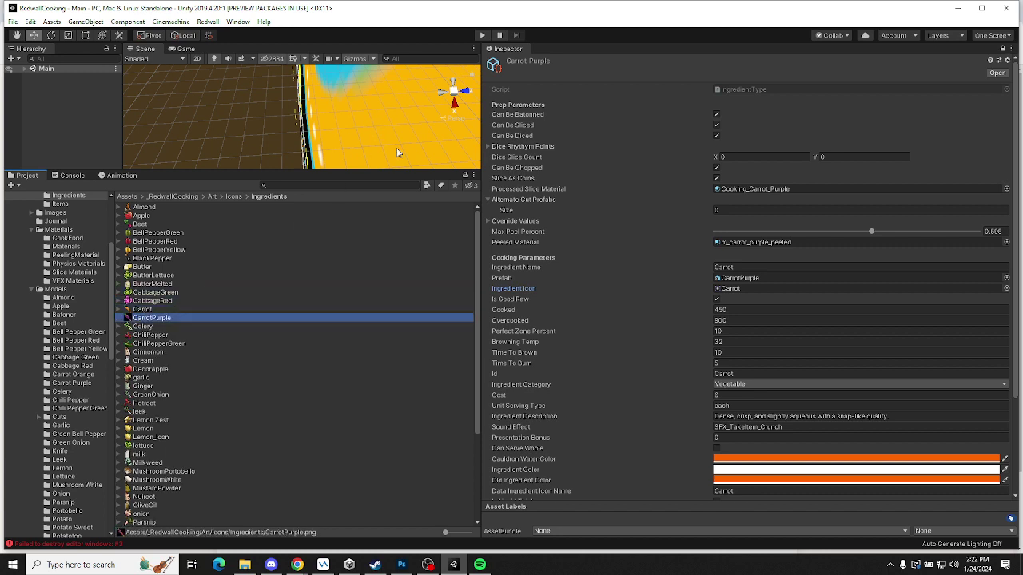
right_click(519, 51)
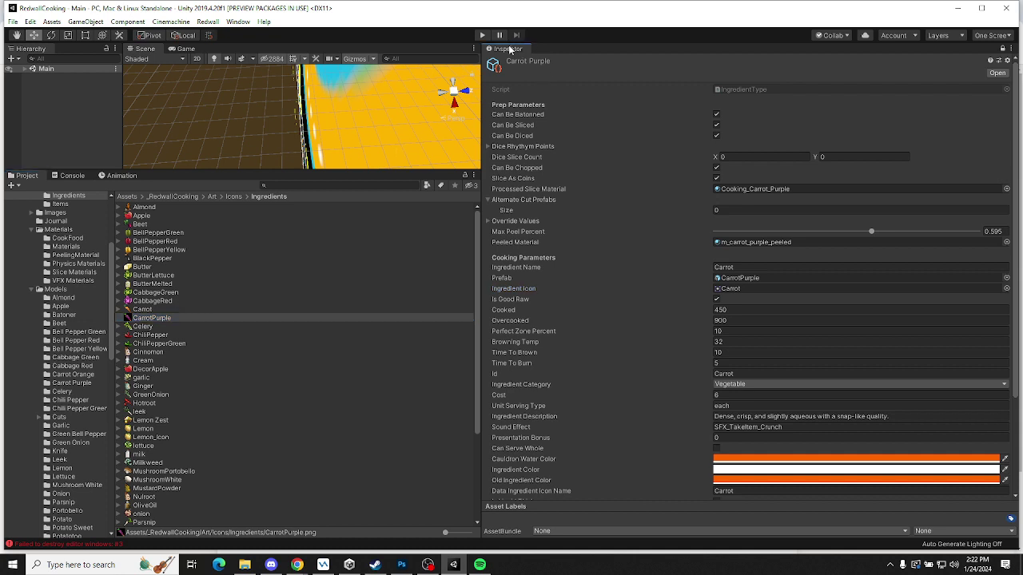
mouse_move(628, 159)
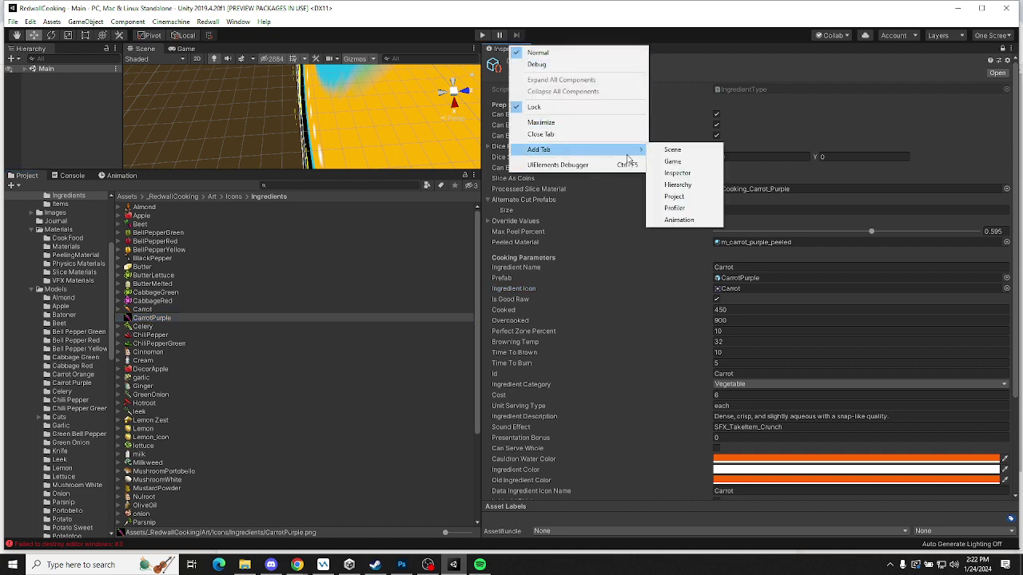
click(692, 176)
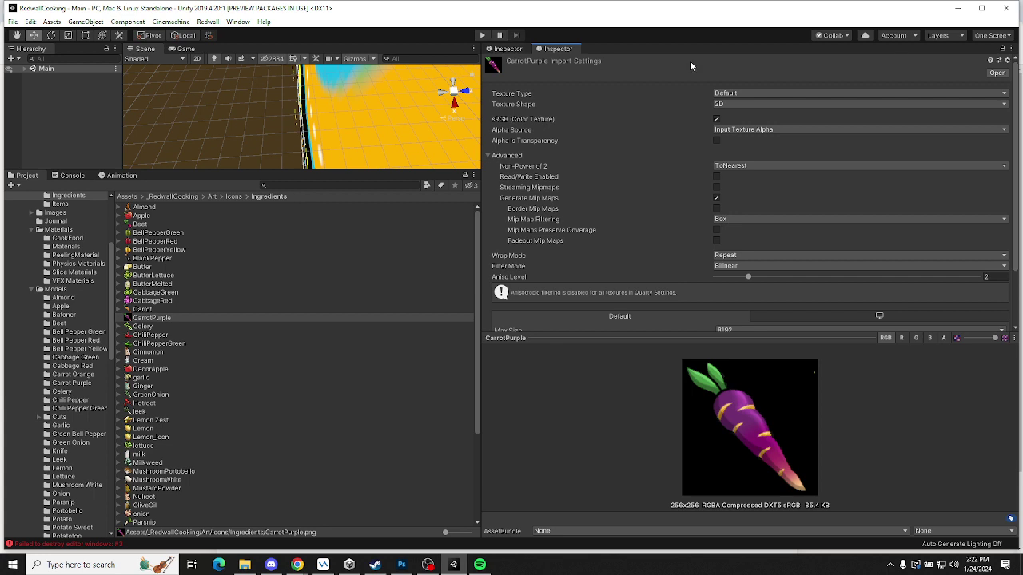
click(510, 48)
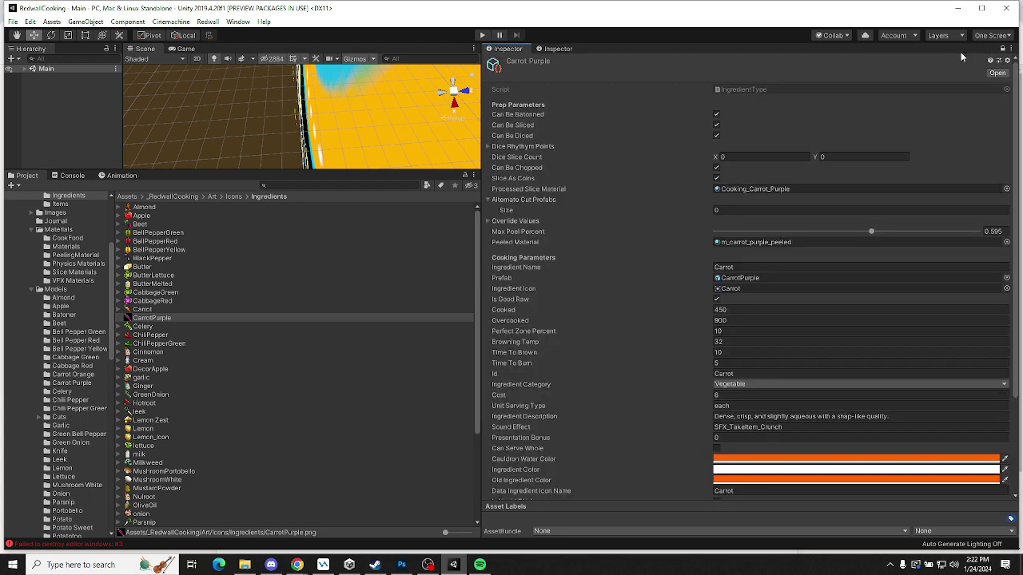
click(558, 49)
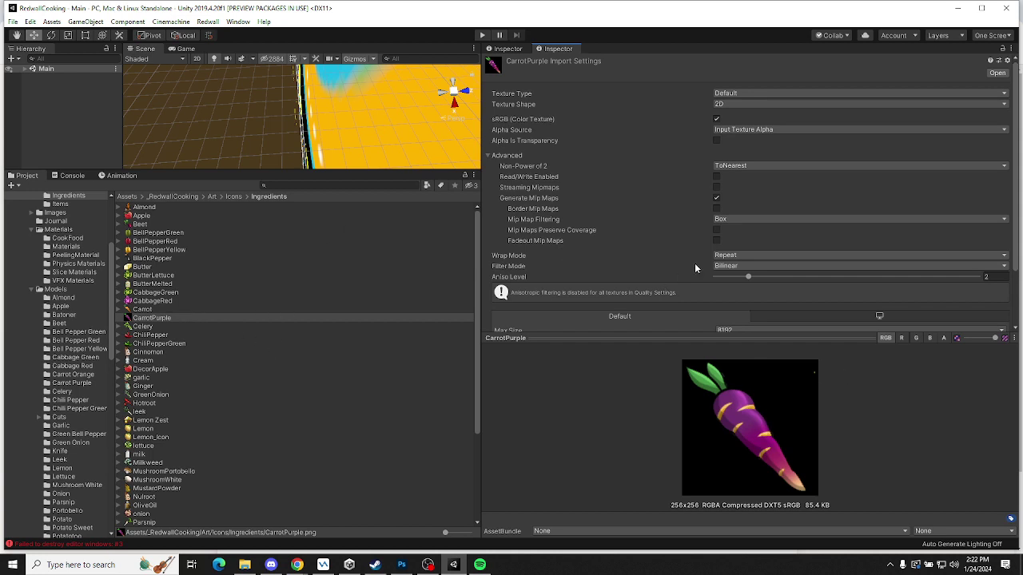
Change the CarrotPurple icon's Texture Type to Sprite and apply the import settings
click(743, 93)
click(759, 140)
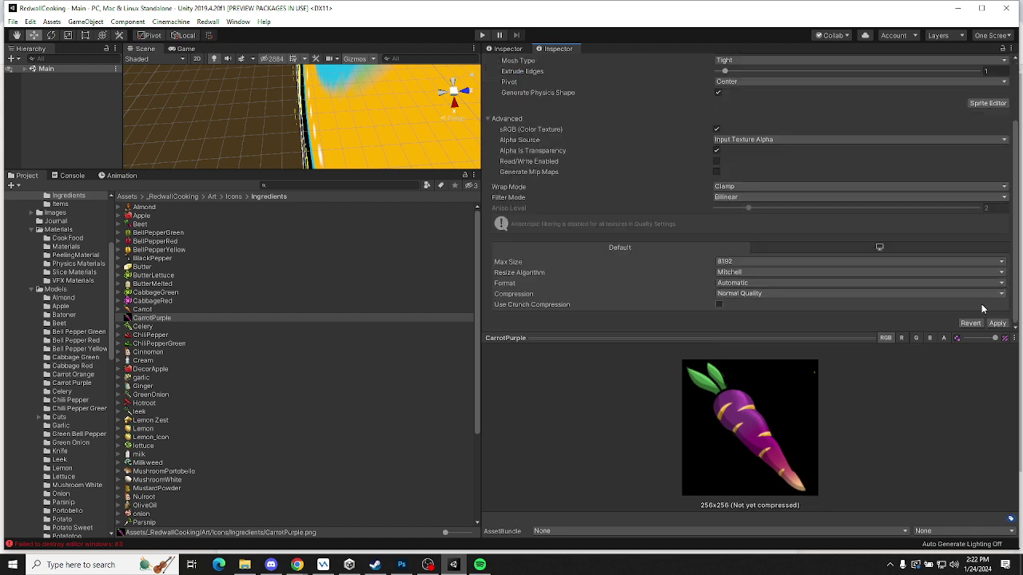
click(996, 323)
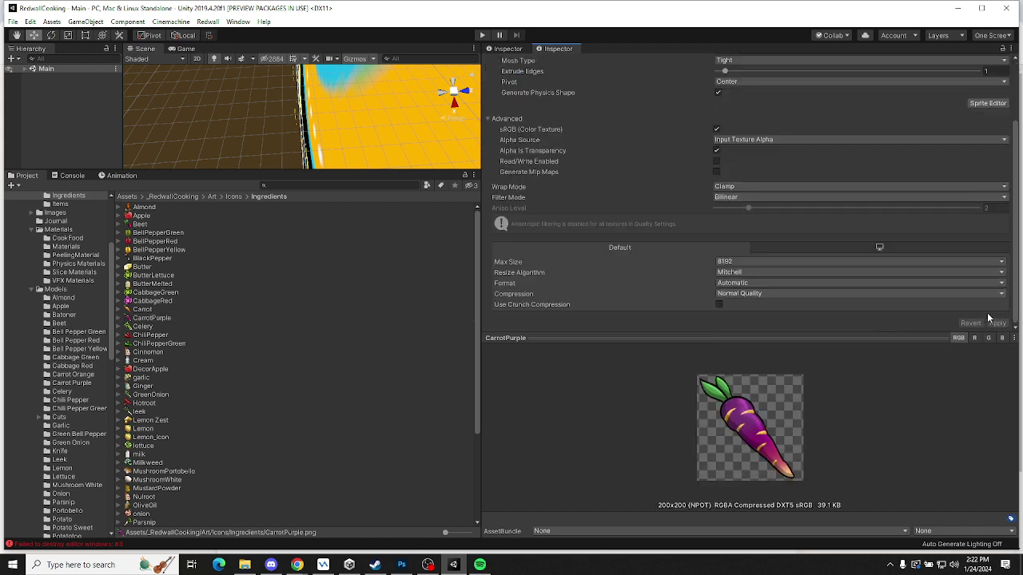
Compare the CarrotPurple icon's import settings and preview with those of the neighbouring ingredient icons, such as Carrot, ButterMelted and Celery
scroll(719, 120, up, 2)
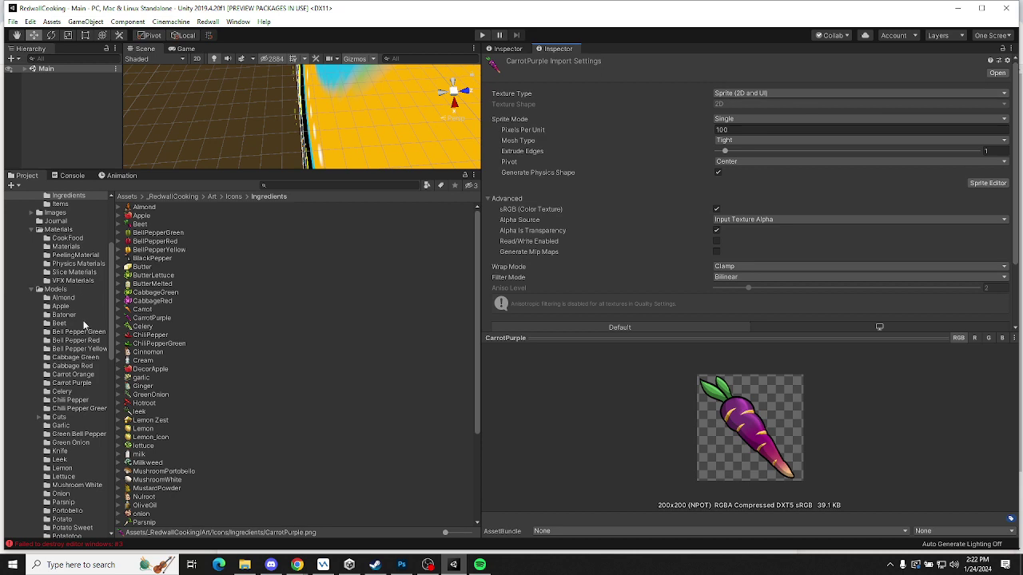
click(157, 319)
key(Up)
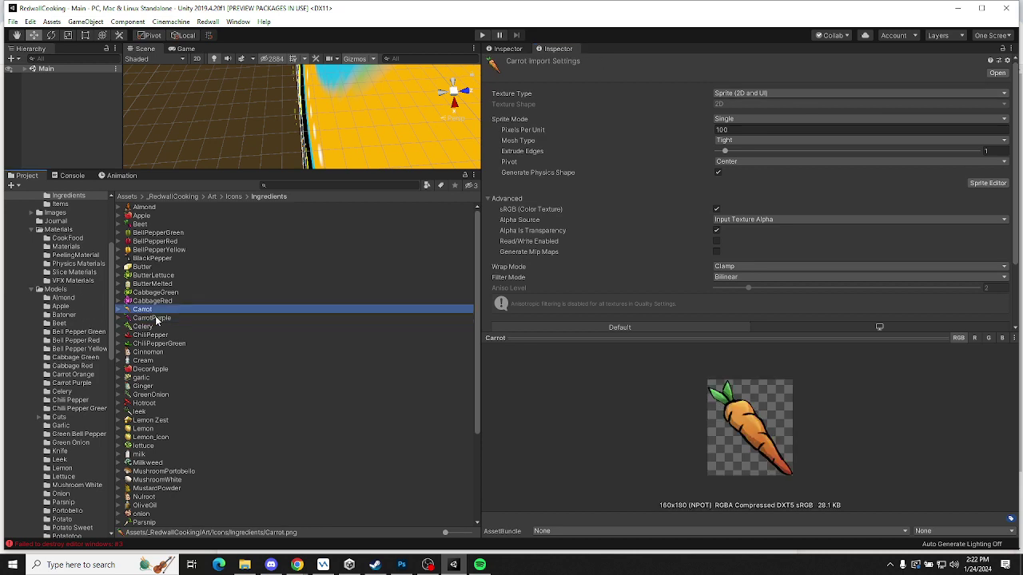
key(Down)
key(Up)
key(Down)
key(Up)
key(Up)
key(Down)
key(Down)
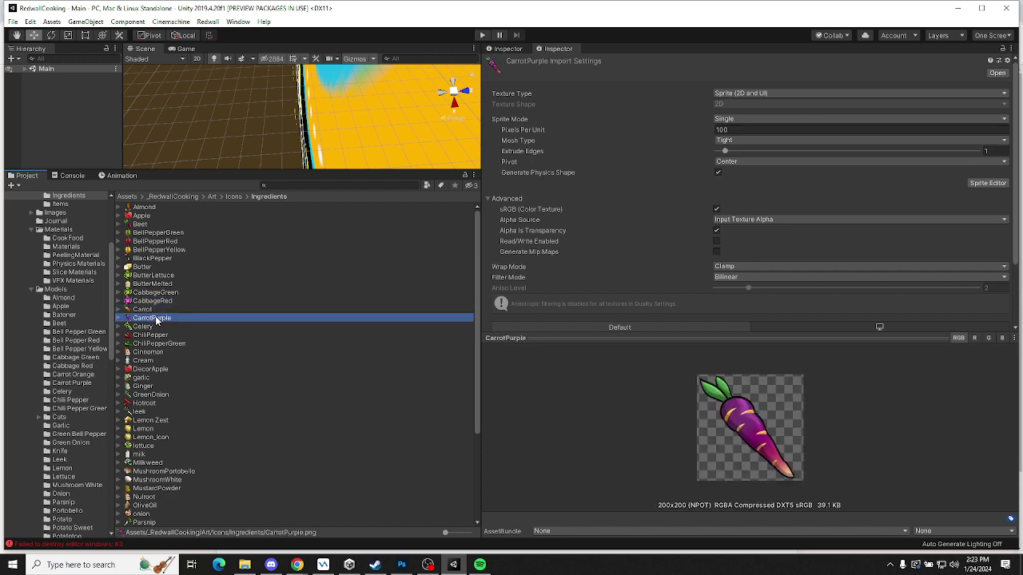
key(Up)
key(Down)
key(Up)
key(Up)
key(Up)
key(Up)
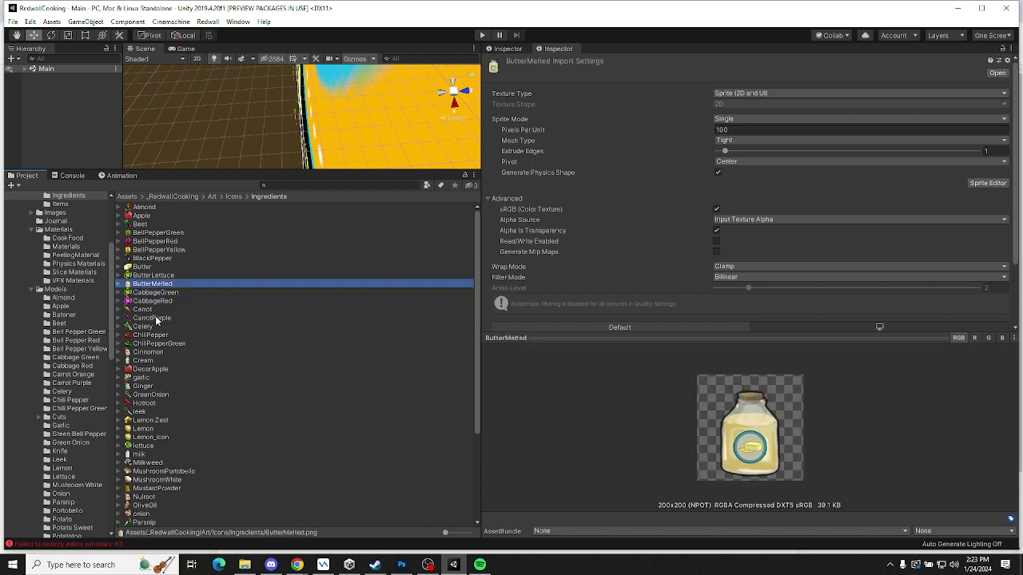
key(Up)
key(Down)
key(Down)
key(Down)
key(Down)
key(Down)
key(Down)
key(Down)
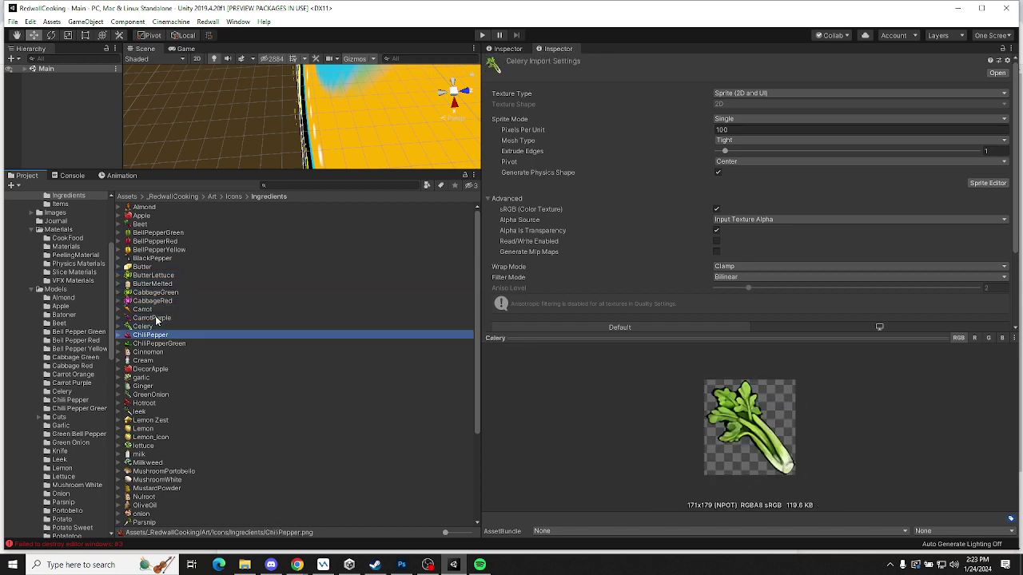
key(Up)
key(Up)
key(Up)
key(Down)
key(Down)
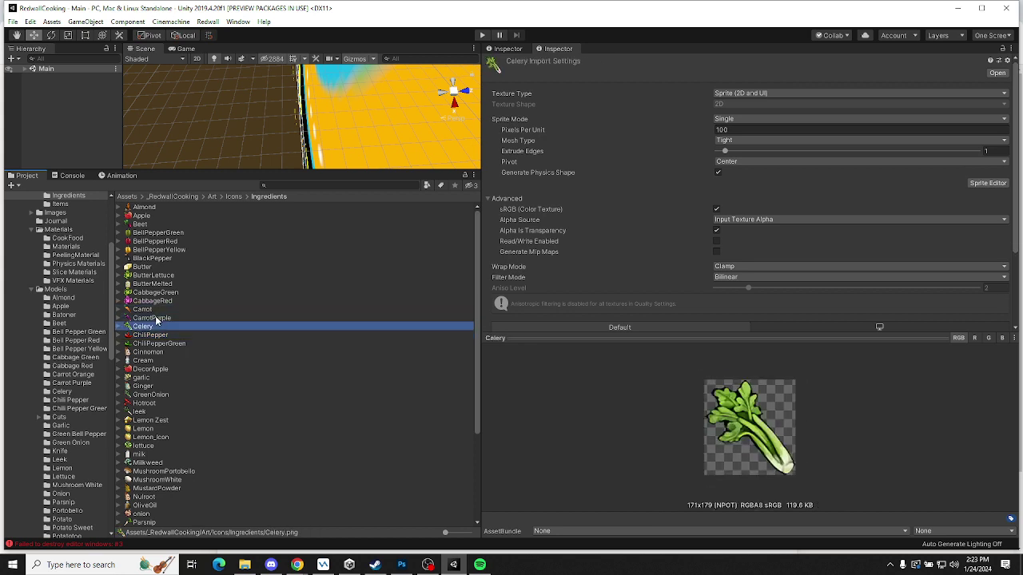
Assign the CarrotPurple sprite as the Ingredient Icon of the locked Carrot Purple ingredient
click(512, 50)
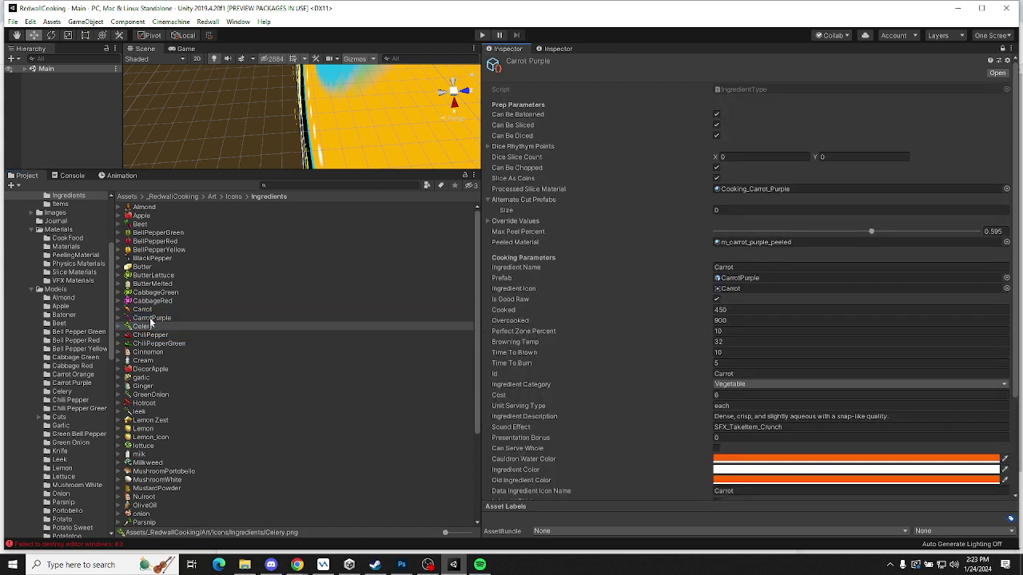
drag(726, 294, 729, 291)
click(776, 267)
click(776, 267)
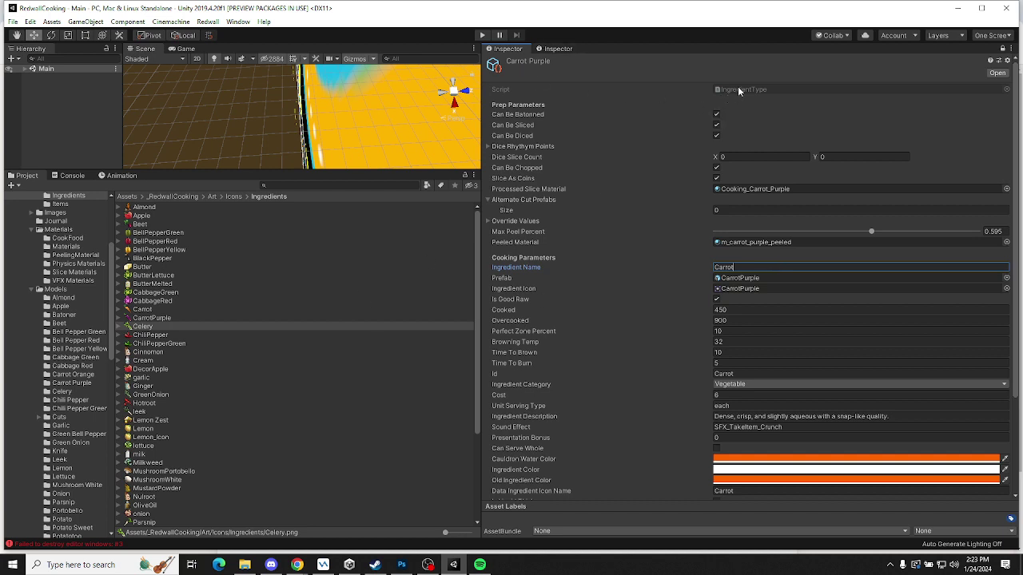
right_click(504, 50)
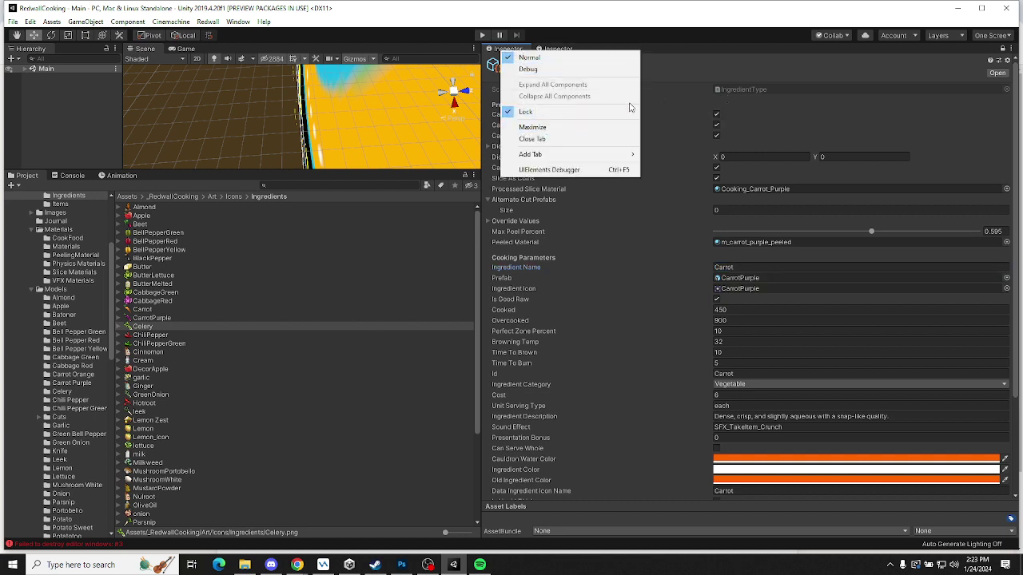
click(742, 66)
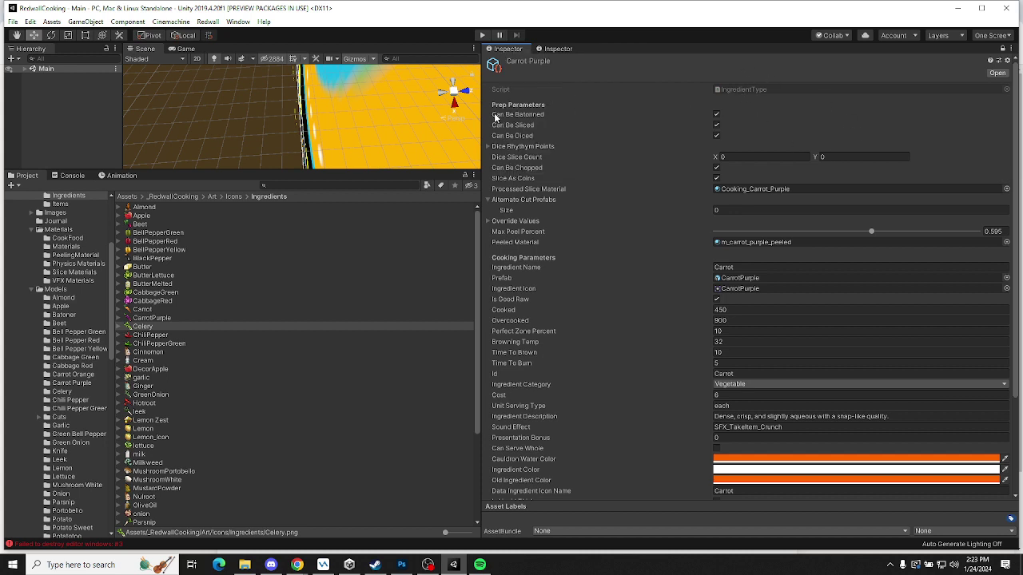
Check the cabbage ingredients' naming in Resources/Data/Ingredients and set the Carrot Purple asset's Ingredient Name to Carrot Purple
scroll(62, 363, down, 10)
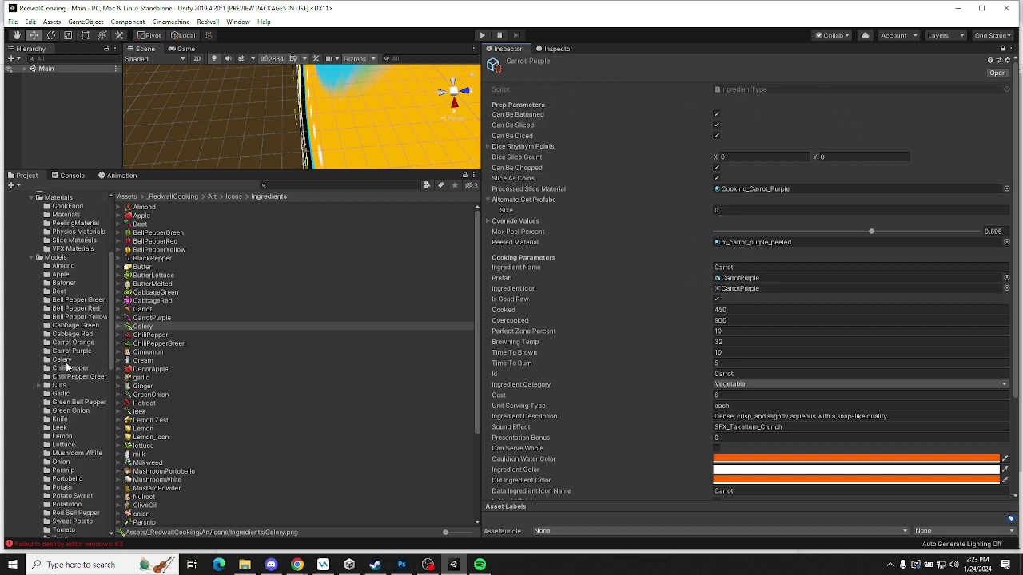
click(563, 49)
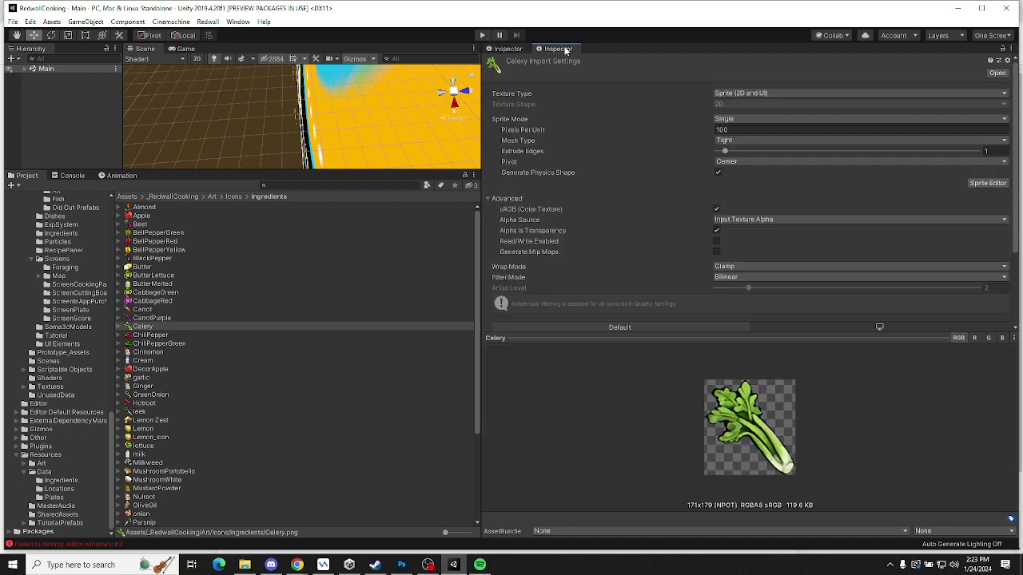
click(64, 481)
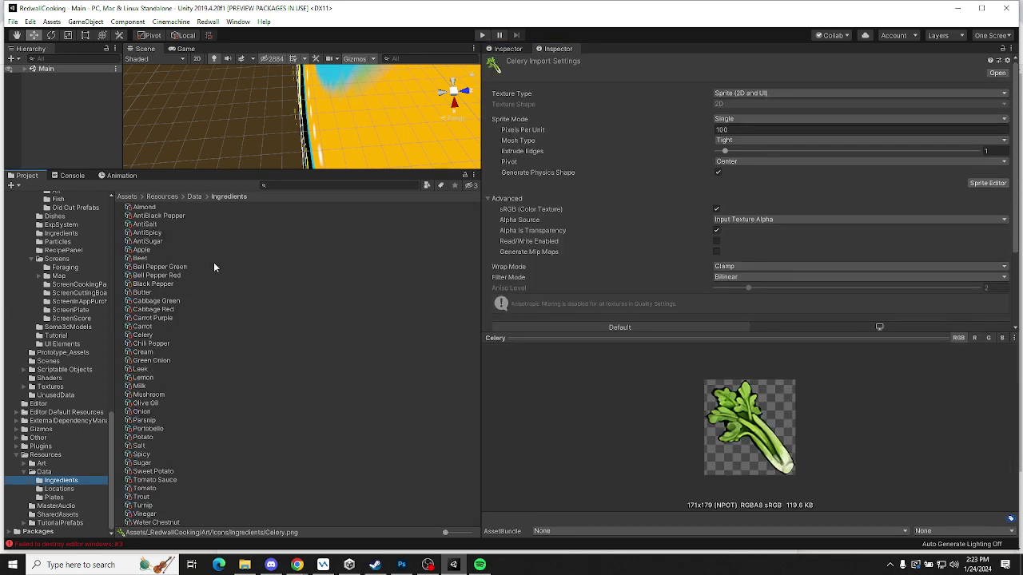
click(159, 322)
key(Up)
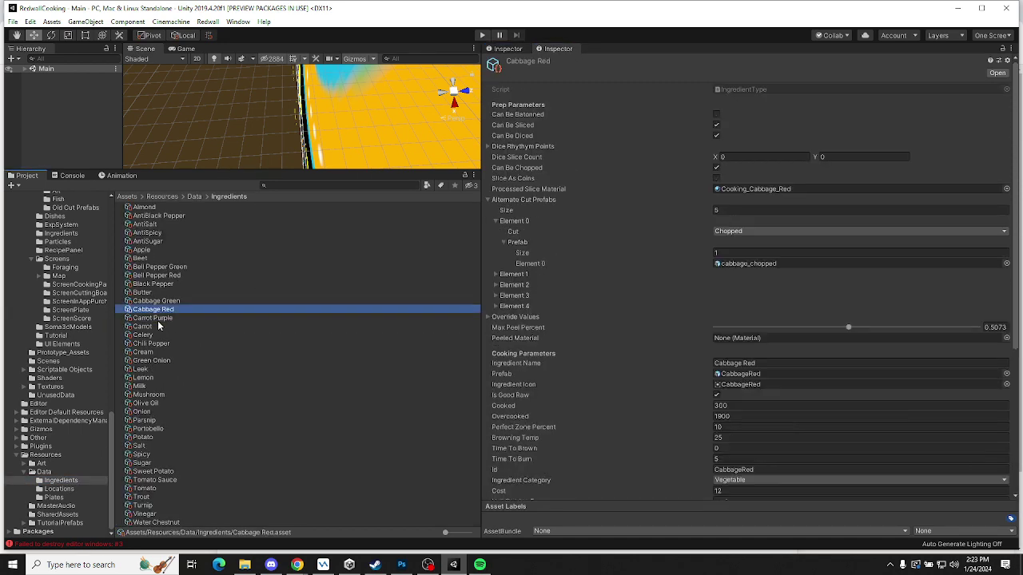
key(Up)
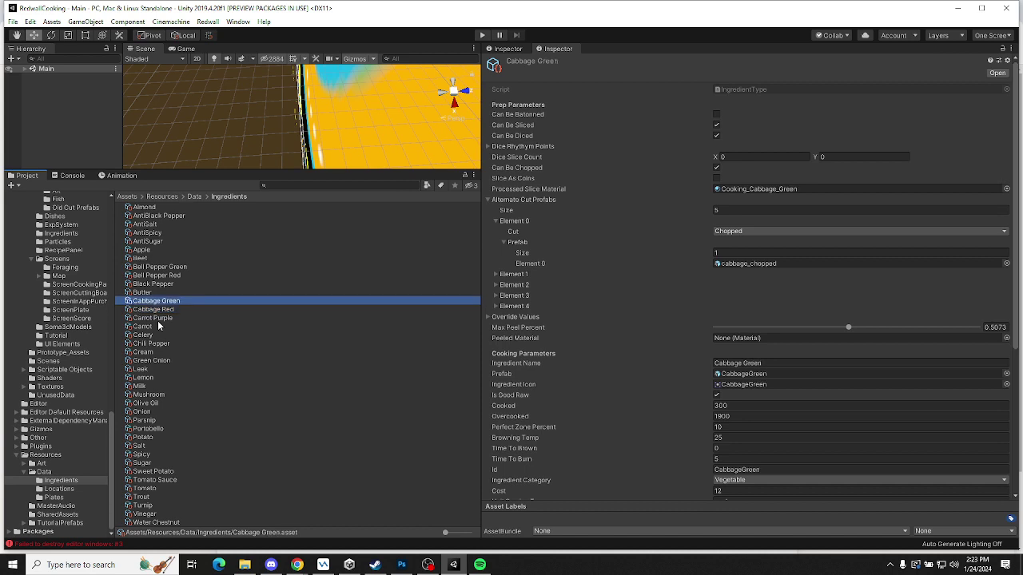
key(Down)
key(Up)
key(Down)
key(Down)
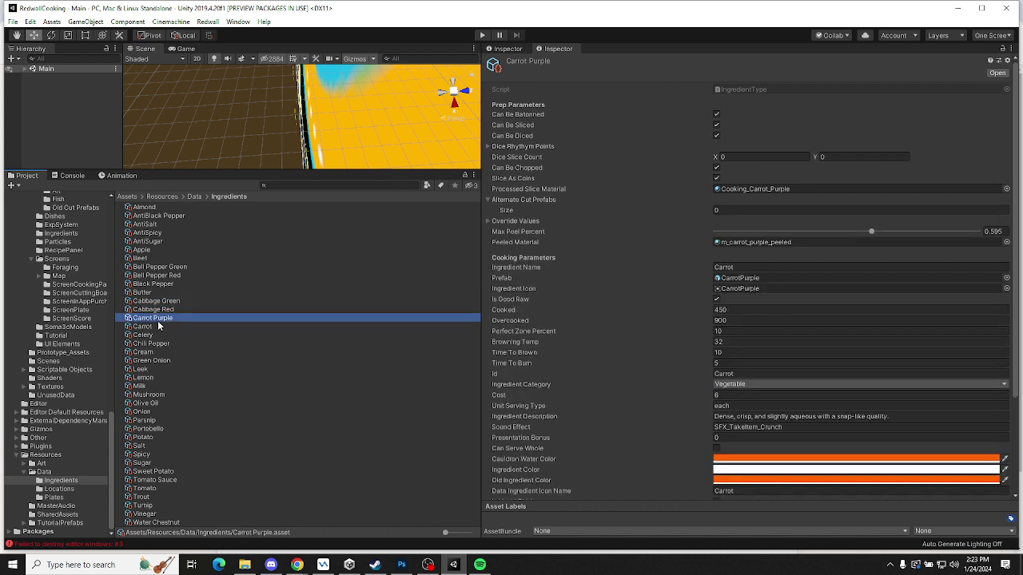
click(776, 267)
click(776, 265)
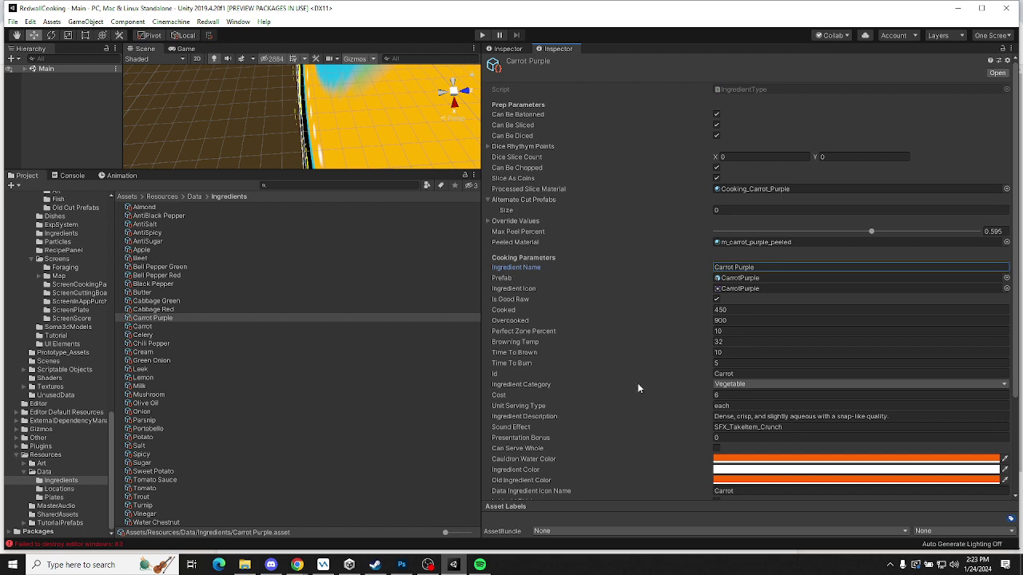
Using the cabbage ingredients as reference, set Carrot Purple's Id and Data Ingredient Icon Name to CarrotPurple
click(162, 302)
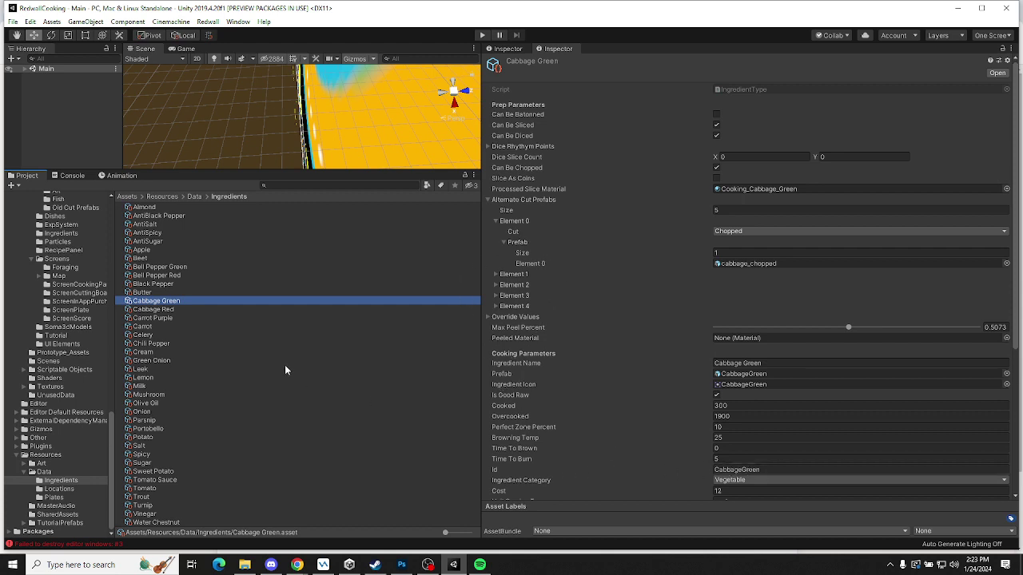
click(168, 311)
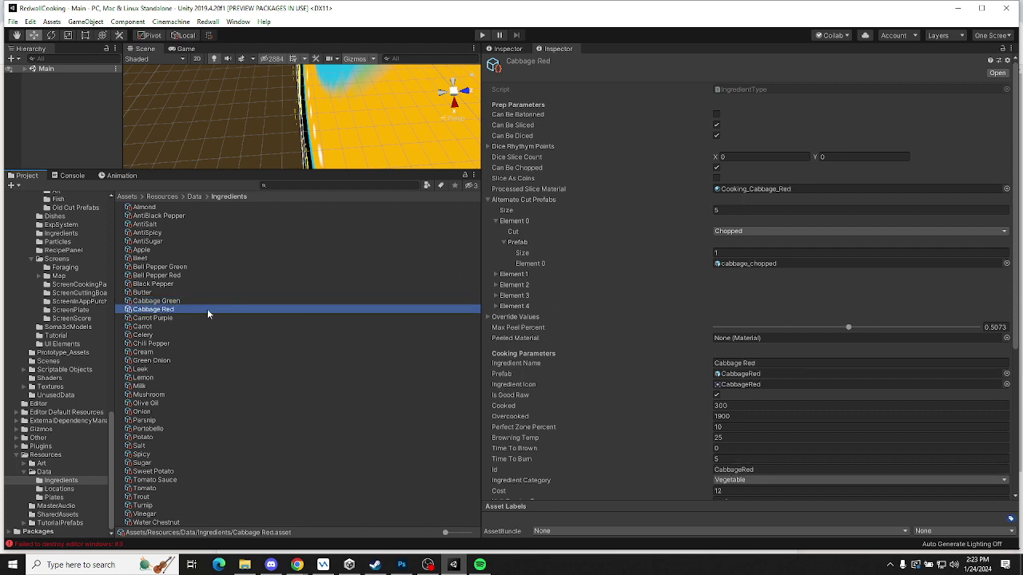
click(152, 318)
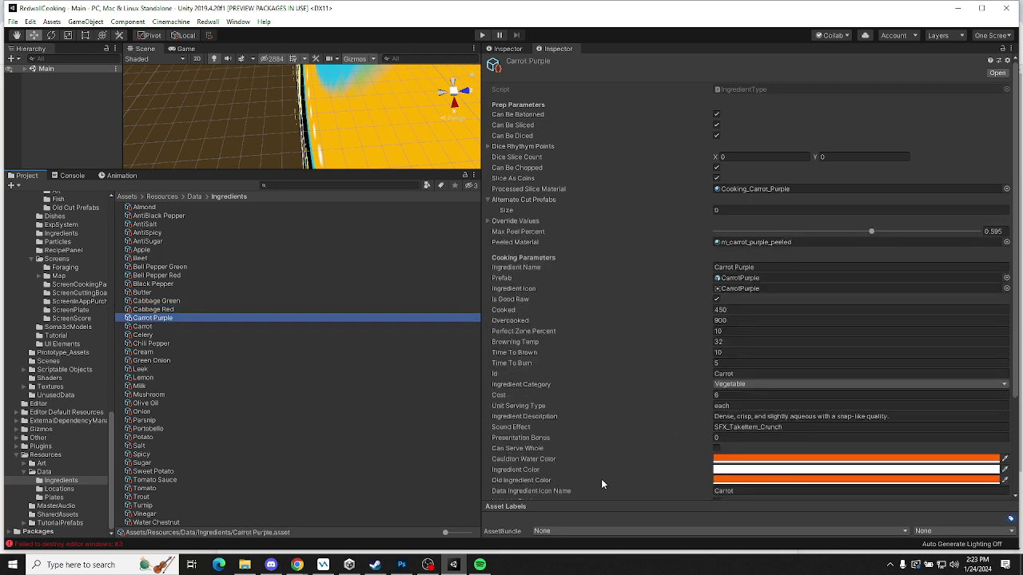
click(759, 373)
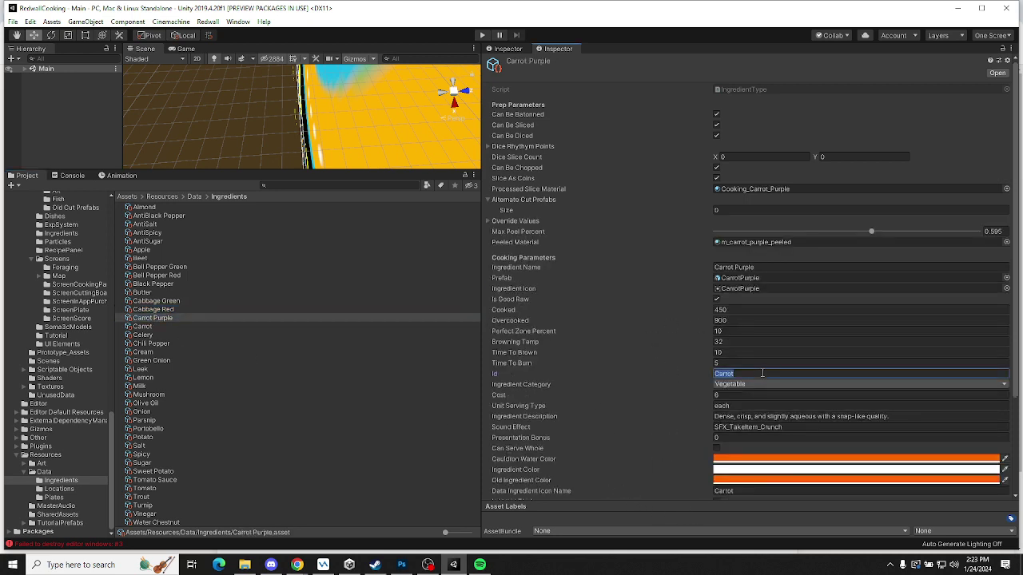
click(762, 373)
click(733, 491)
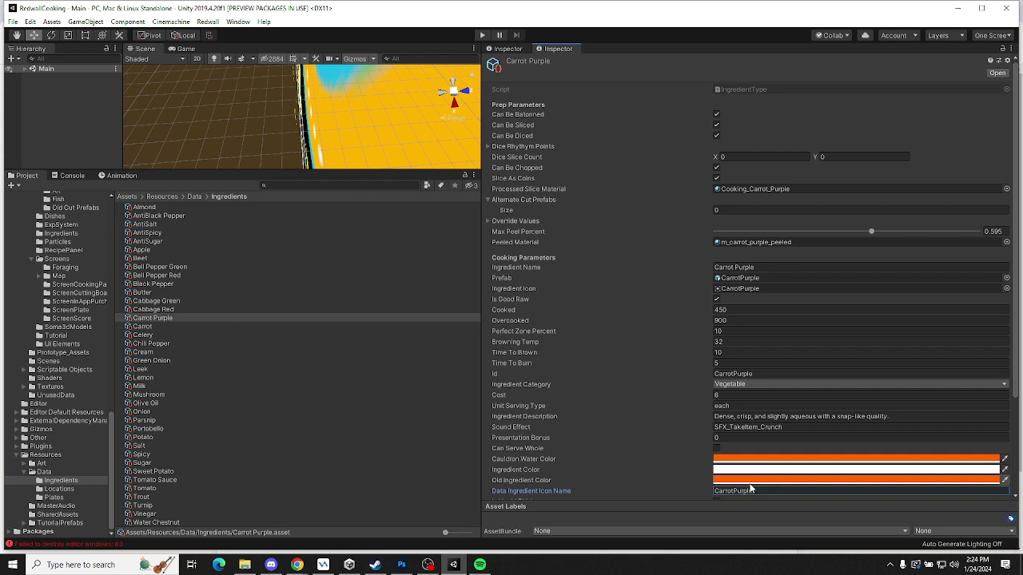
Locate the CarrotPurple icon from the ingredient's Ingredient Icon reference and select its texture to show the import settings
scroll(582, 456, down, 4)
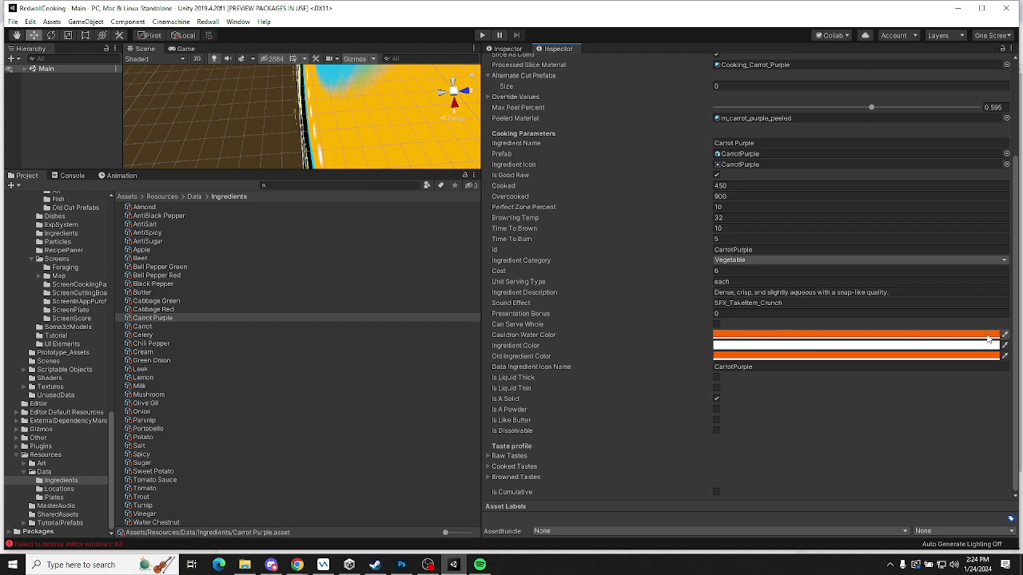
scroll(603, 285, up, 3)
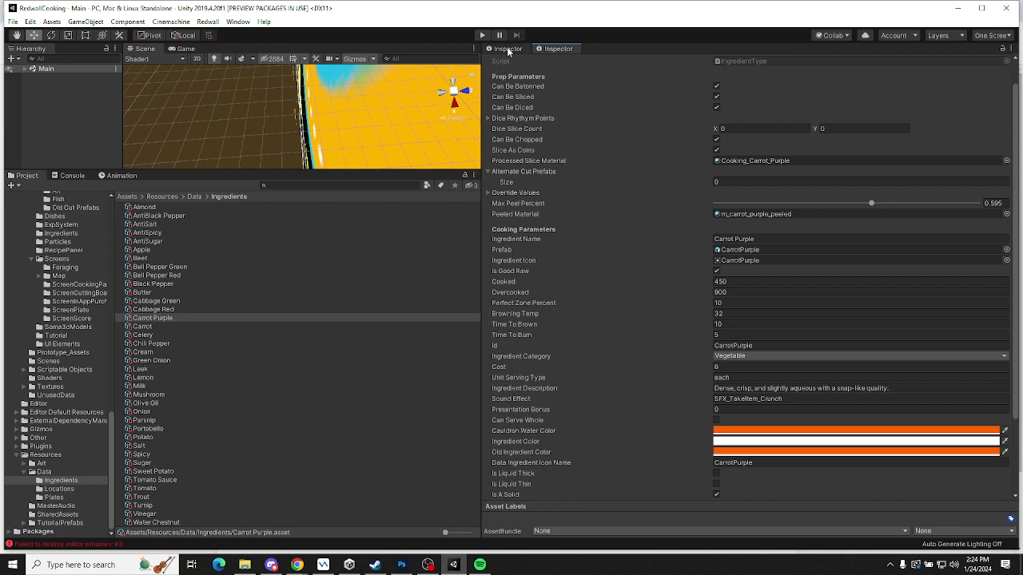
scroll(508, 50, up, 1)
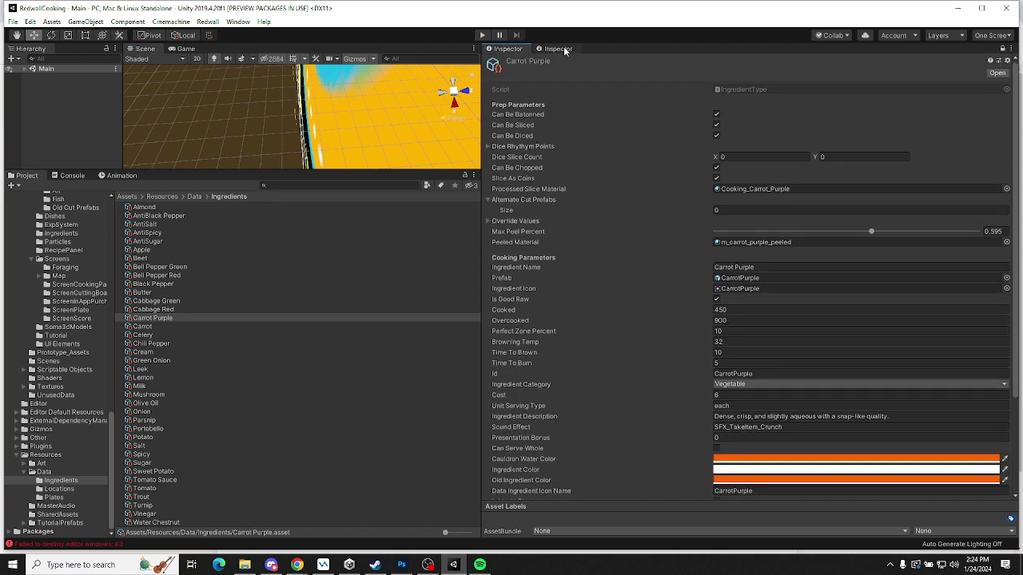
click(751, 288)
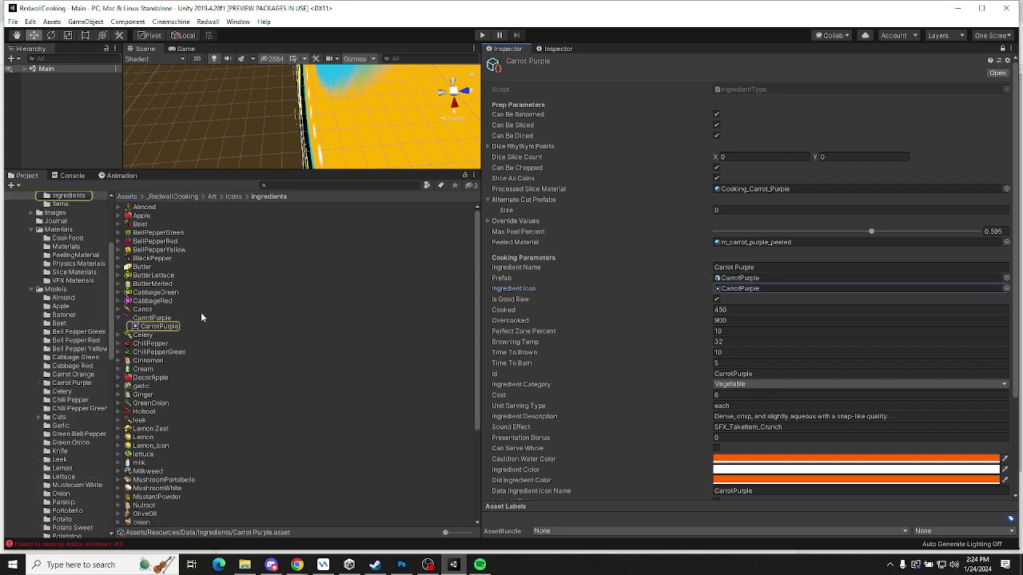
click(152, 318)
click(555, 50)
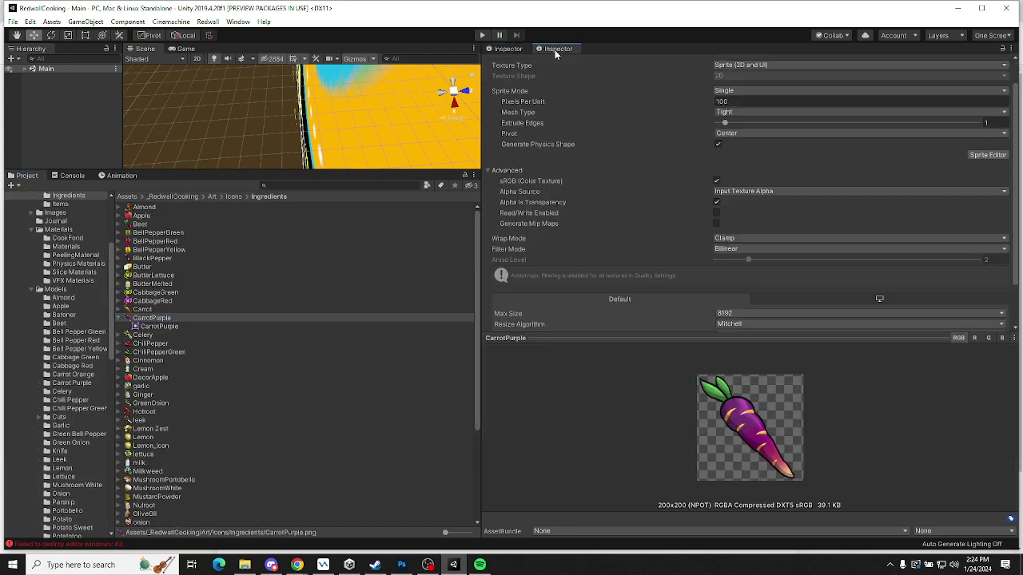
click(515, 50)
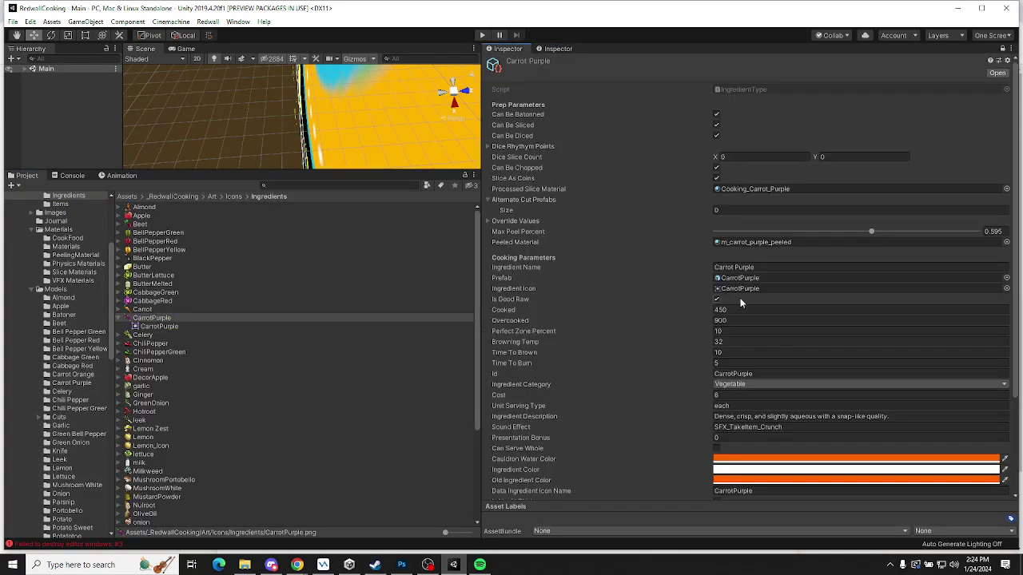
click(569, 49)
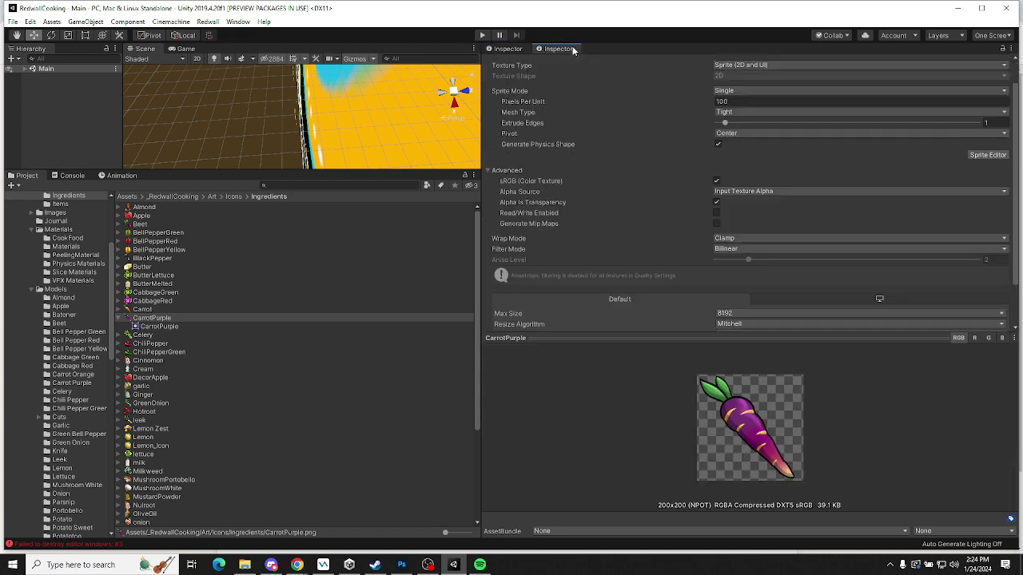
Dock the CarrotPurple icon's Inspector beside the locked Carrot Purple Inspector and enlarge its image preview
drag(562, 49, 351, 96)
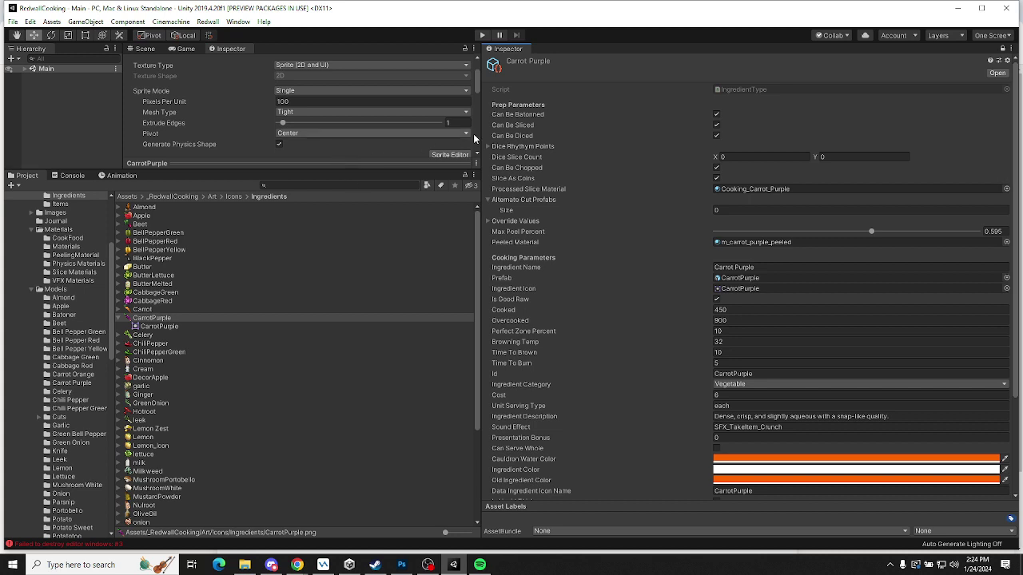
drag(231, 53, 664, 134)
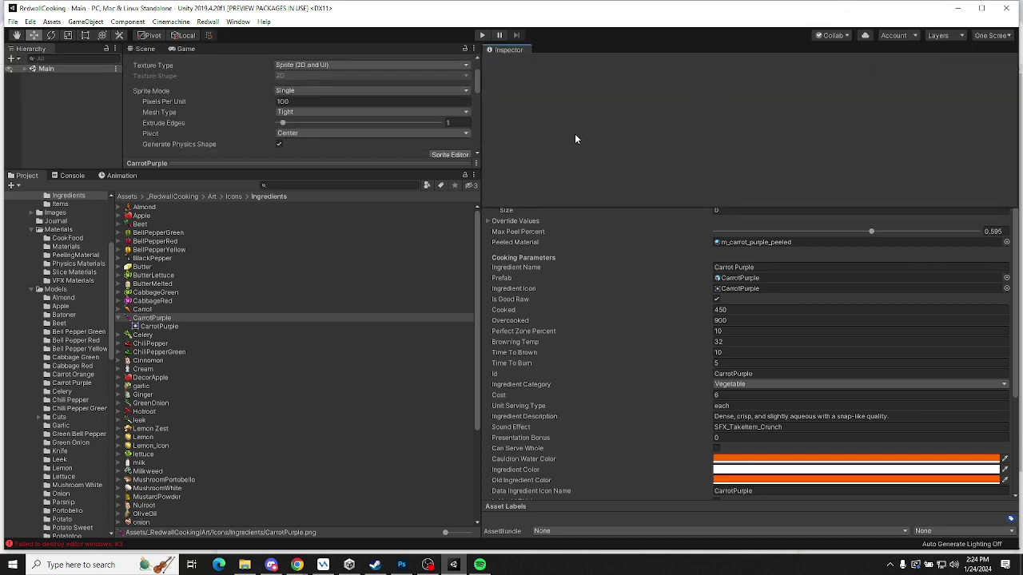
drag(575, 139, 554, 184)
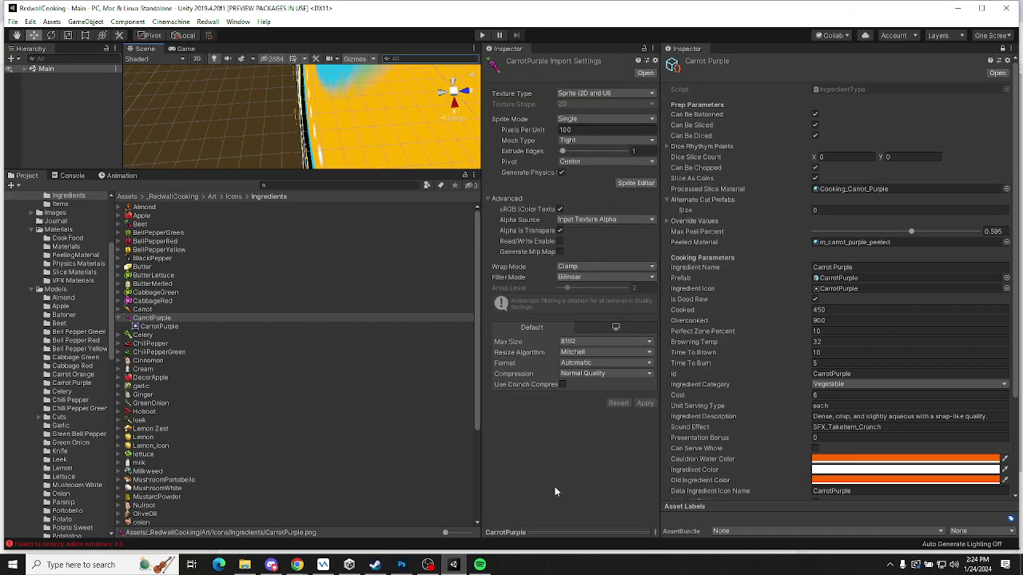
click(543, 530)
drag(558, 446, 559, 307)
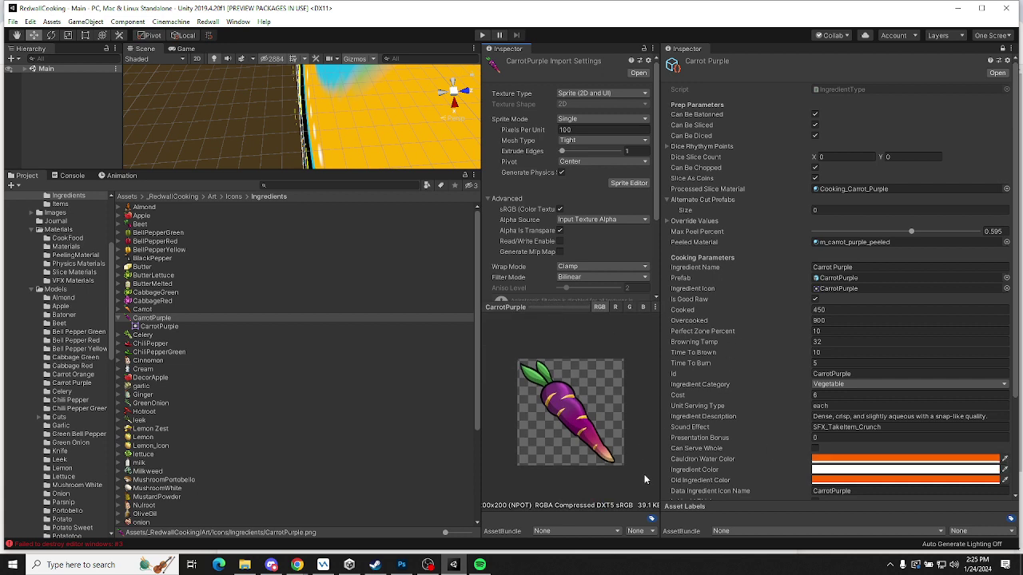
Set Carrot Purple's Cauldron Water Color to a purple sampled from the carrot body in the CarrotPurple icon preview
click(1006, 460)
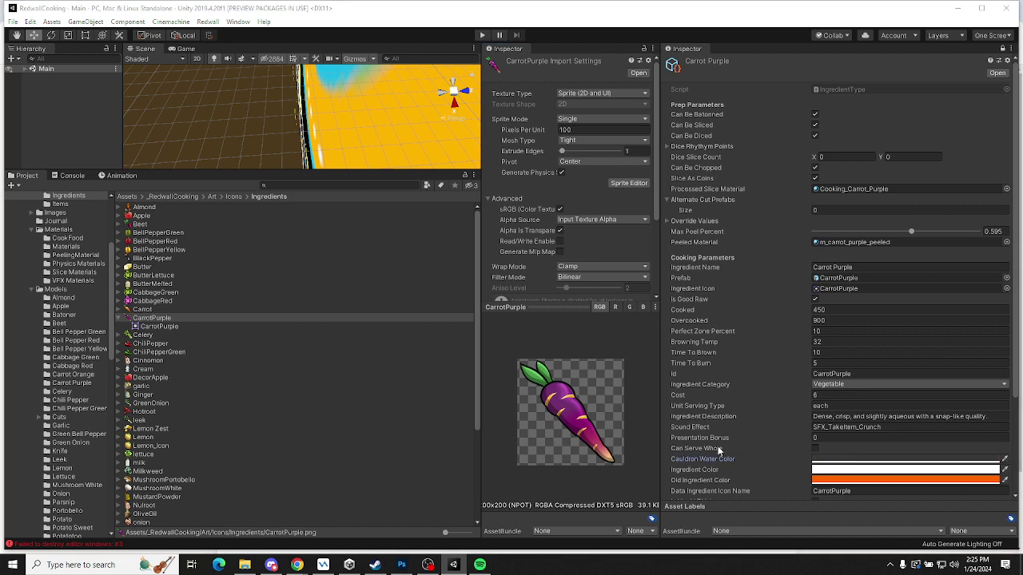
click(572, 412)
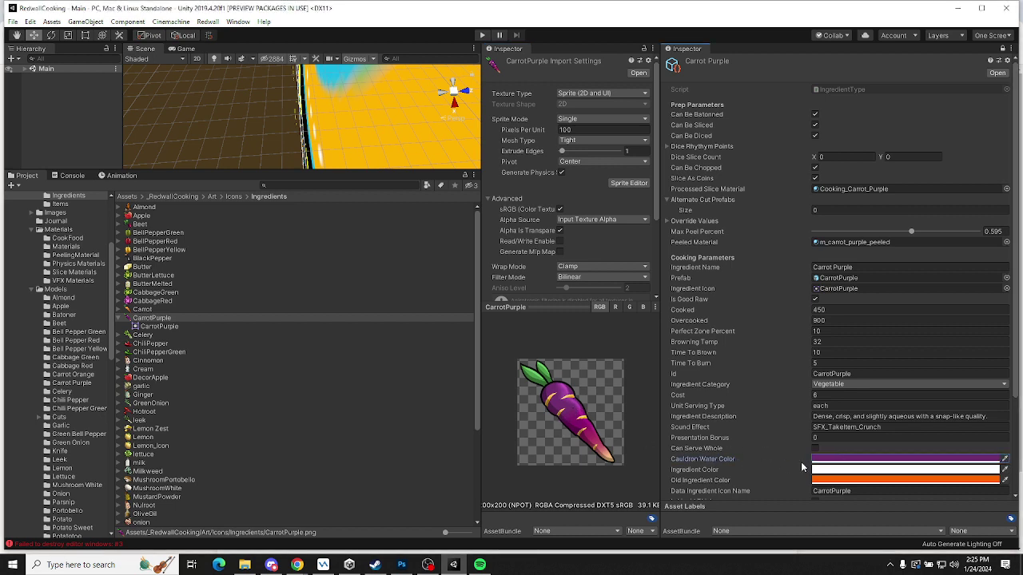
Replace the Albedo texture of the Cooking_Carrot_Purple material with purplecarrot_color from the Carrot Purple model folder
scroll(771, 380, down, 3)
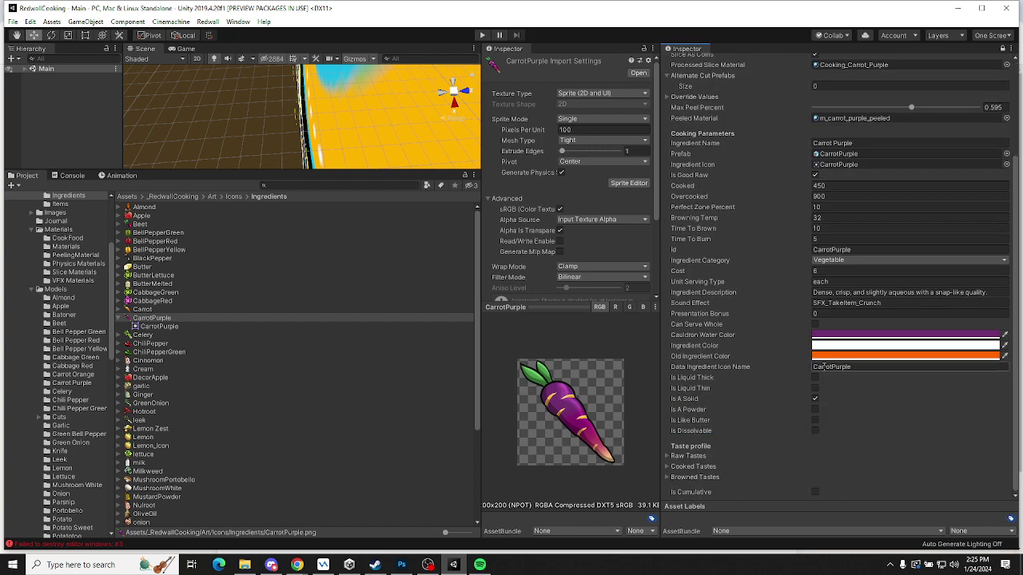
scroll(803, 314, up, 3)
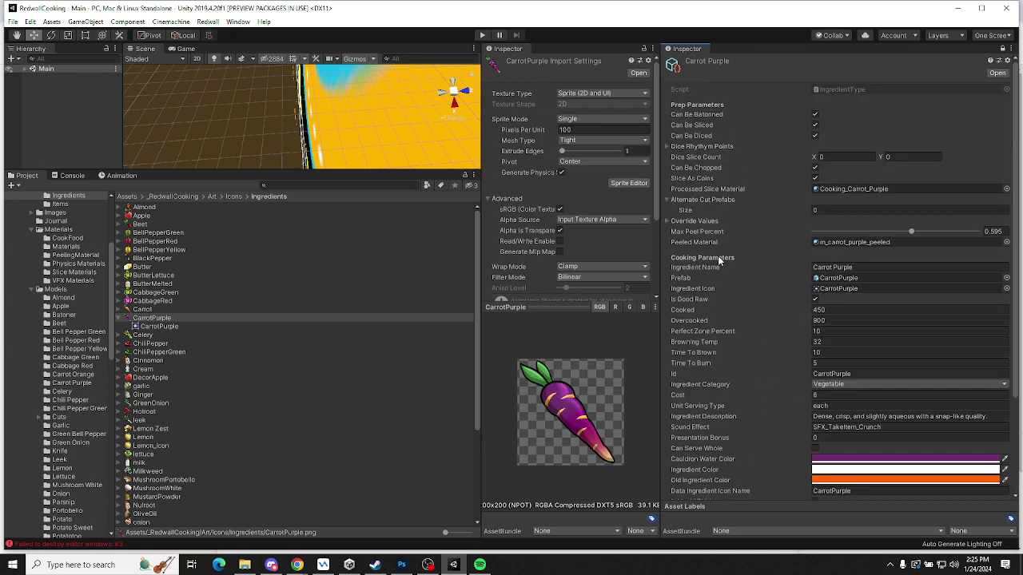
click(860, 188)
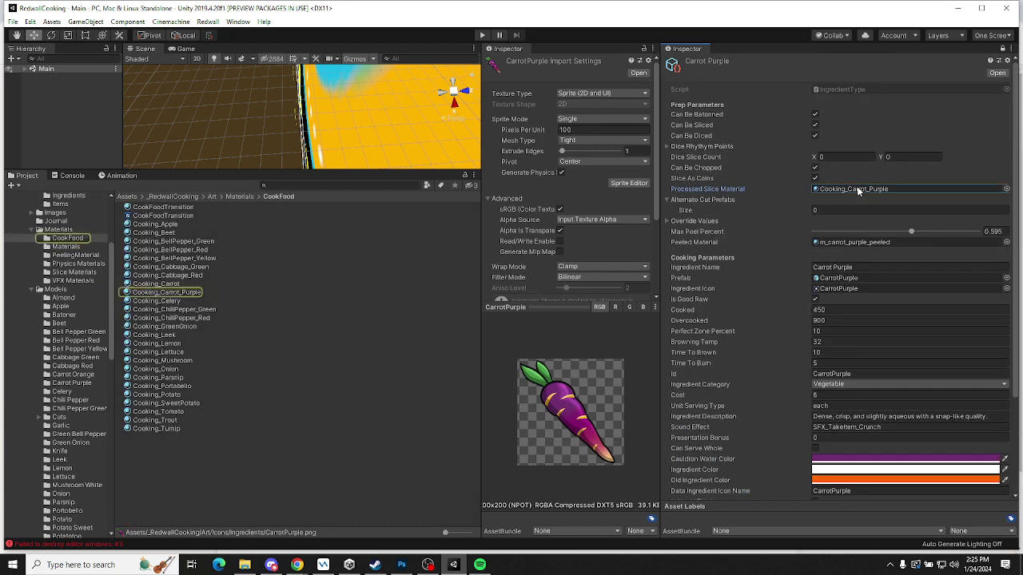
click(180, 292)
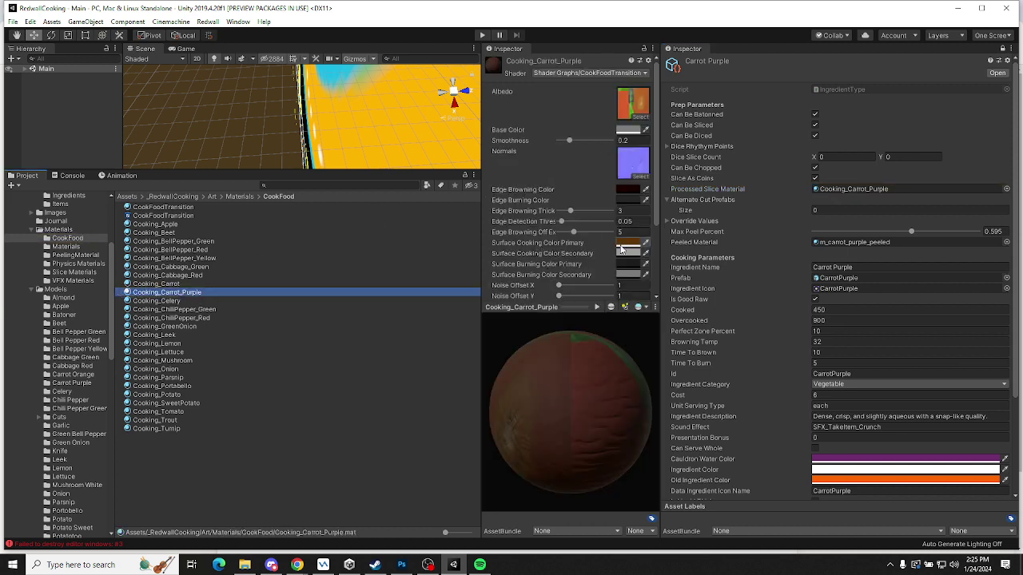
click(634, 102)
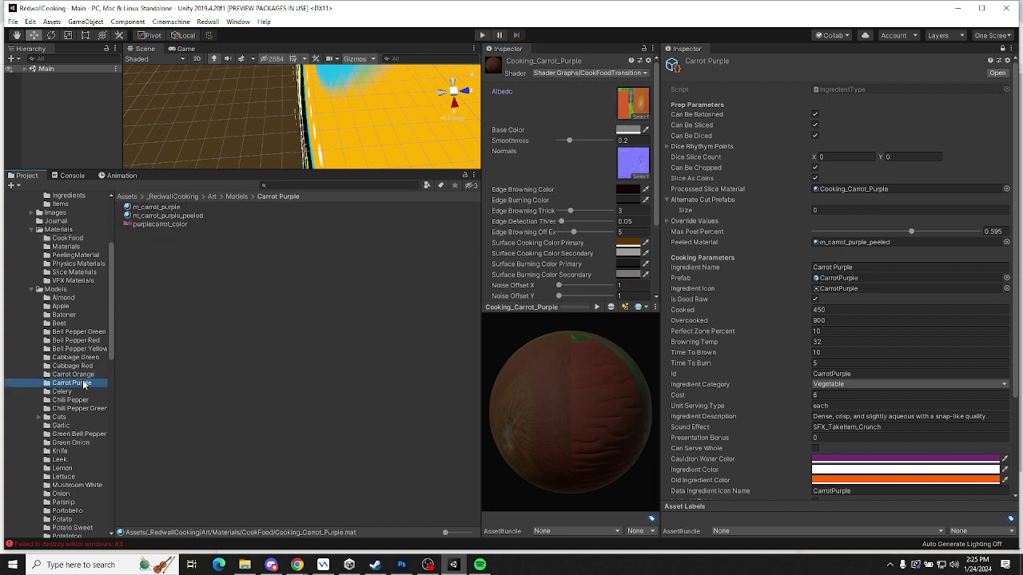
drag(160, 224, 634, 103)
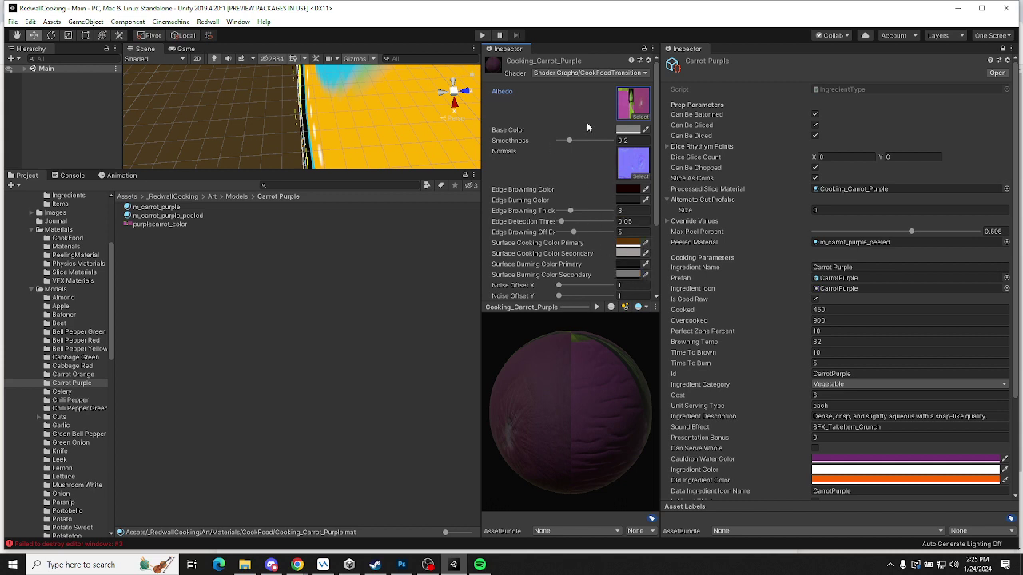
scroll(587, 200, down, 3)
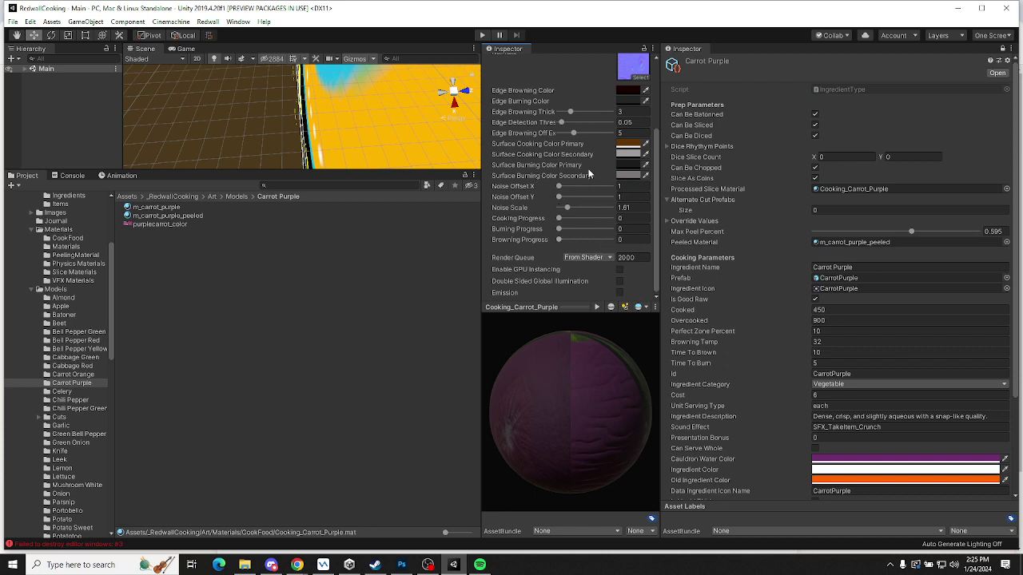
scroll(587, 257, up, 3)
text(5)
key(Return)
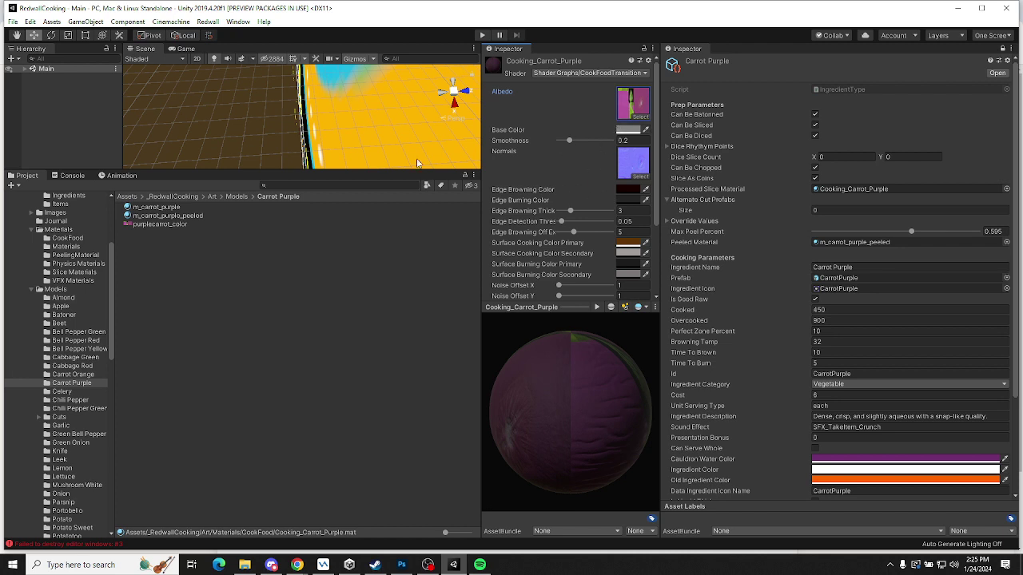
Compare the Cooking_Carrot_Purple material's settings with those of Cooking_Carrot
click(847, 190)
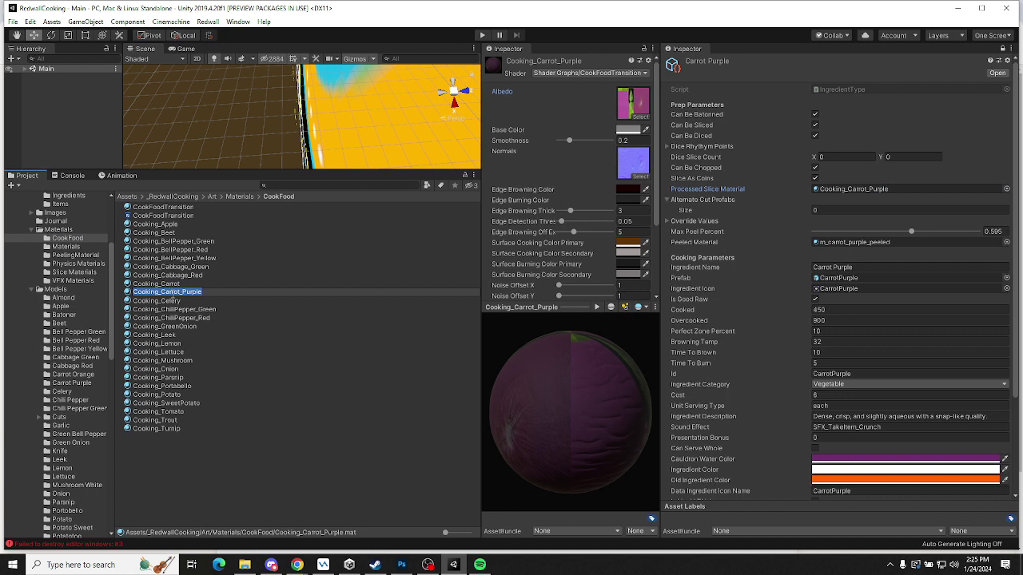
click(171, 293)
key(Up)
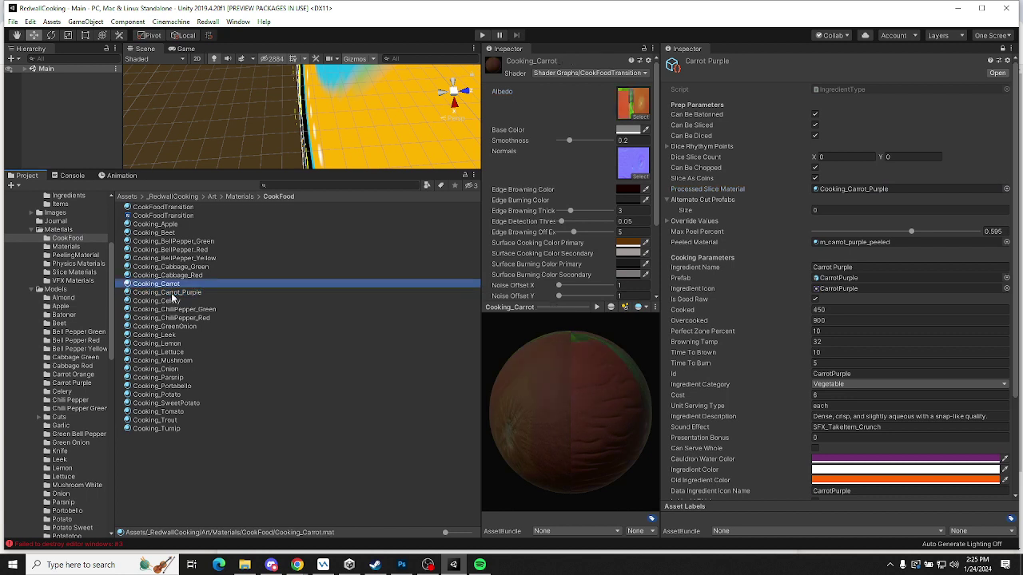
key(Down)
key(Up)
key(Down)
key(Up)
key(Down)
key(Up)
key(Down)
key(Up)
key(Down)
key(Up)
key(Down)
key(Up)
key(Down)
key(Up)
key(Down)
key(Up)
key(Down)
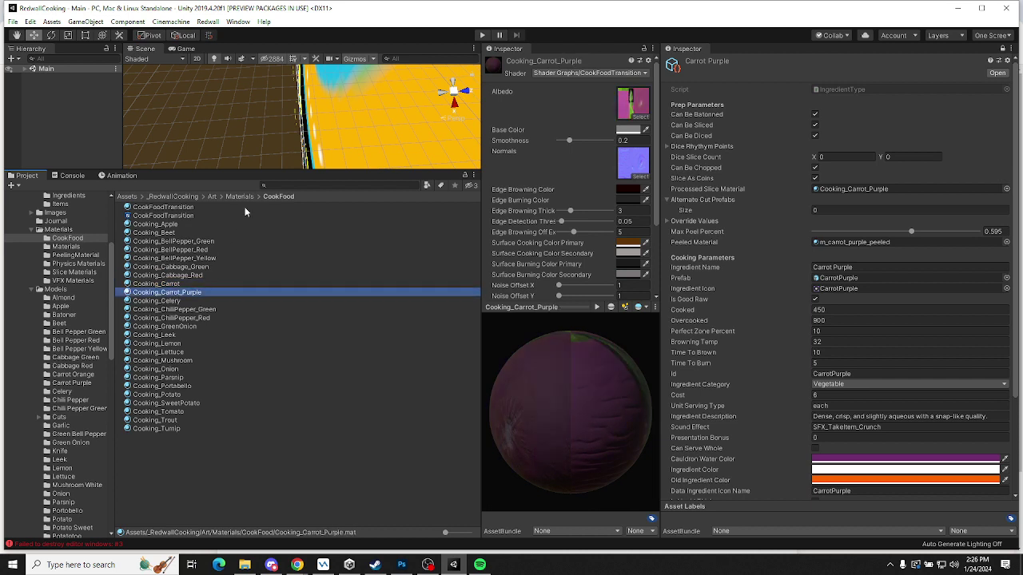
Inspect the peeled and processed slice materials referenced by the Carrot Purple ingredient
click(839, 242)
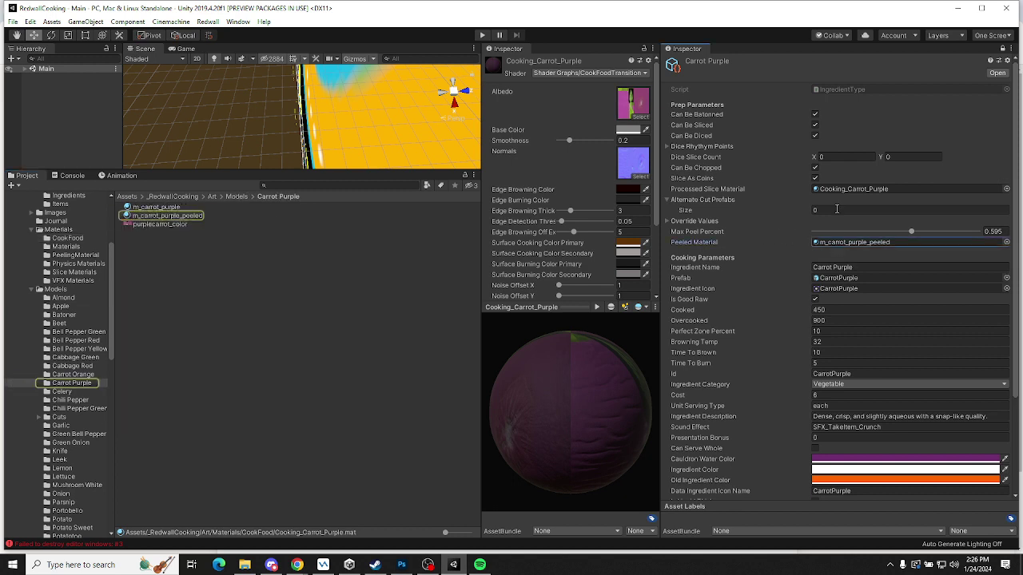
click(837, 189)
click(847, 242)
click(169, 217)
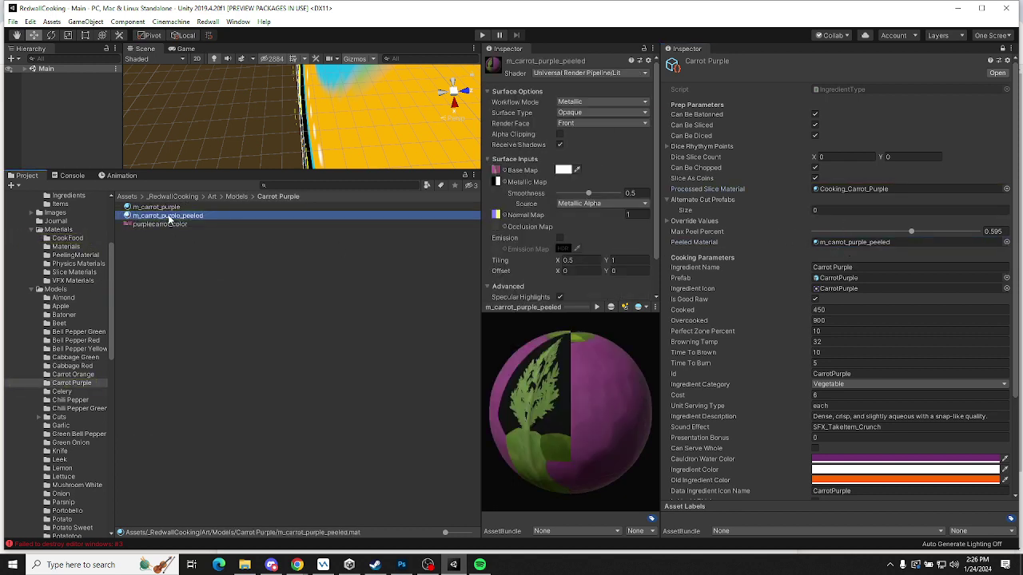
click(835, 189)
click(163, 294)
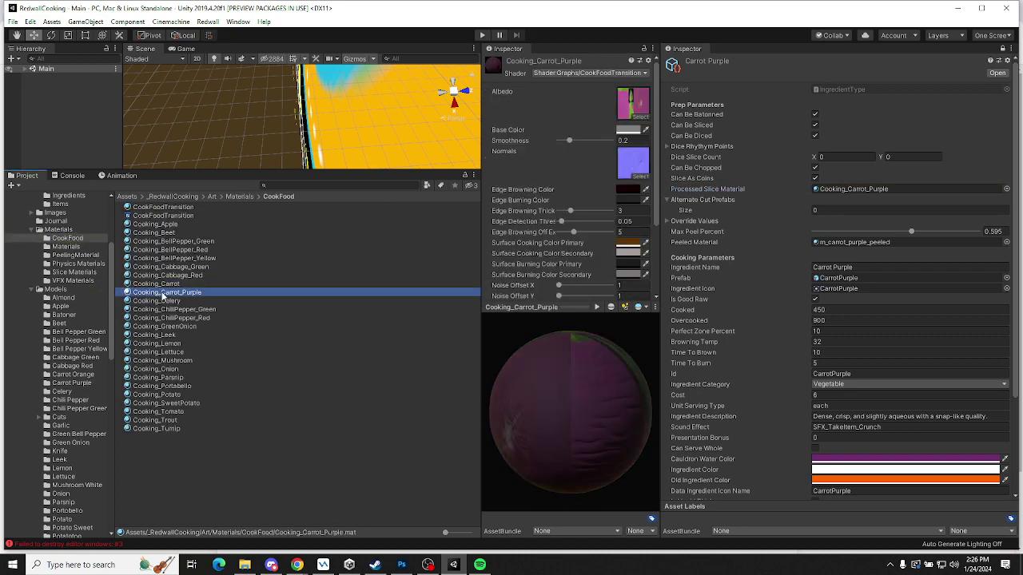
Set the CarrotPurple prefab's Mesh Renderer material Element 0 to m_carrot_purple
click(839, 278)
click(148, 301)
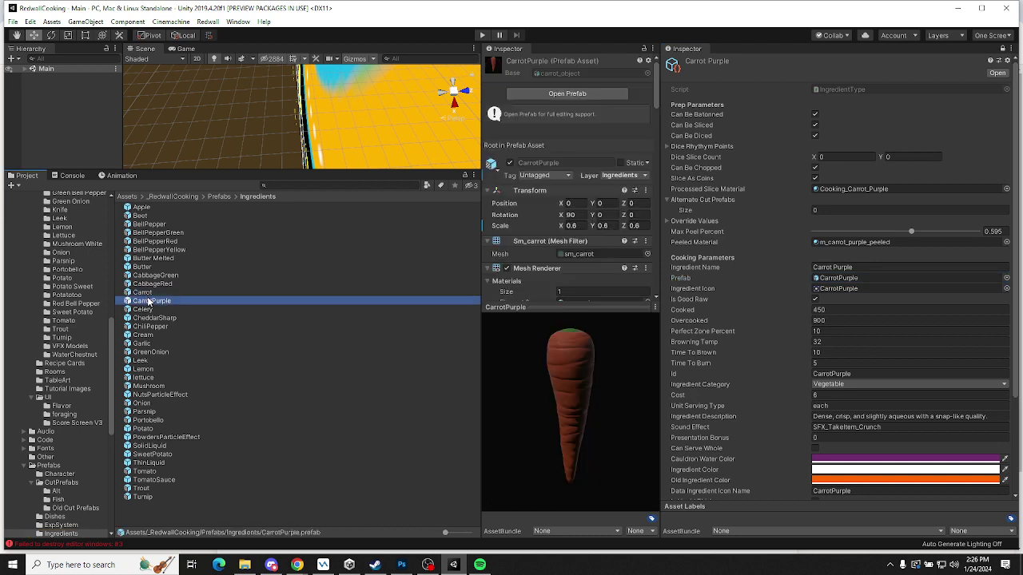
scroll(556, 262, down, 3)
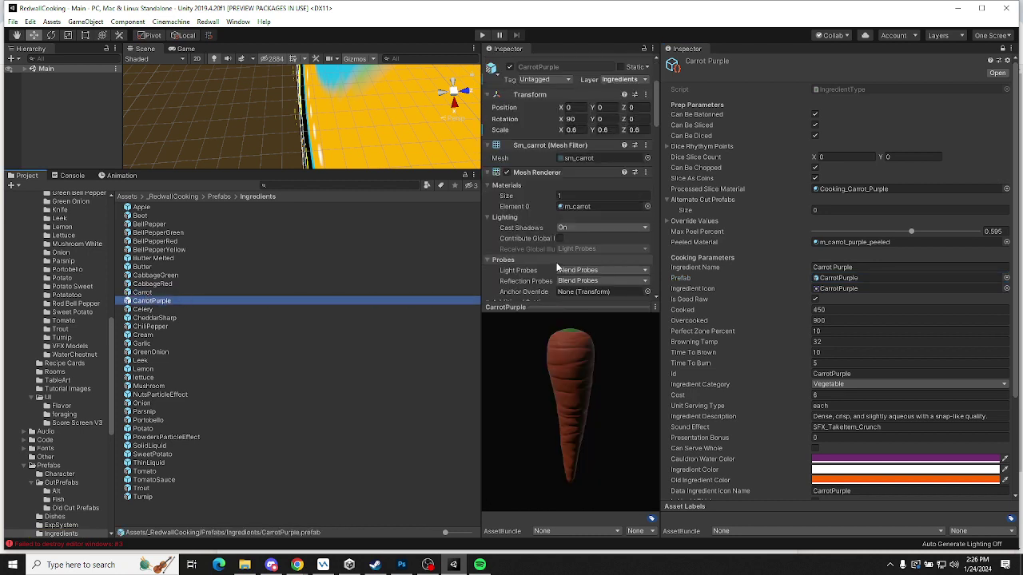
click(648, 206)
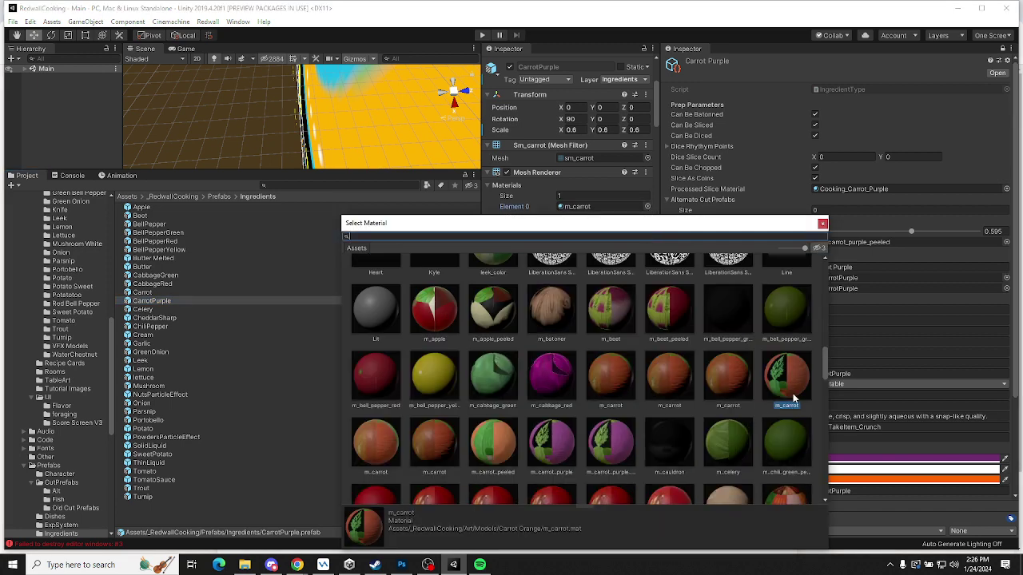
click(551, 461)
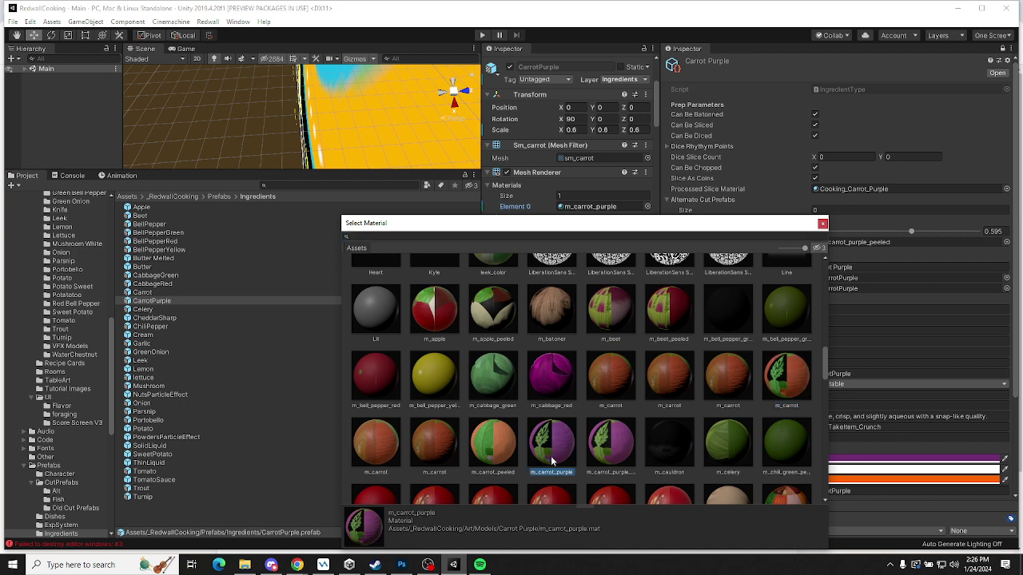
click(616, 458)
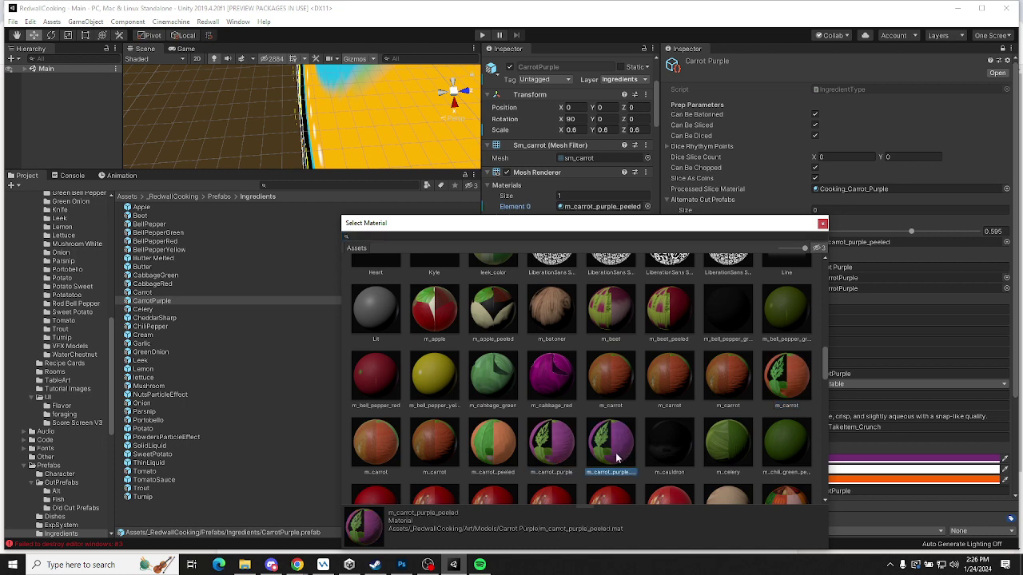
click(549, 456)
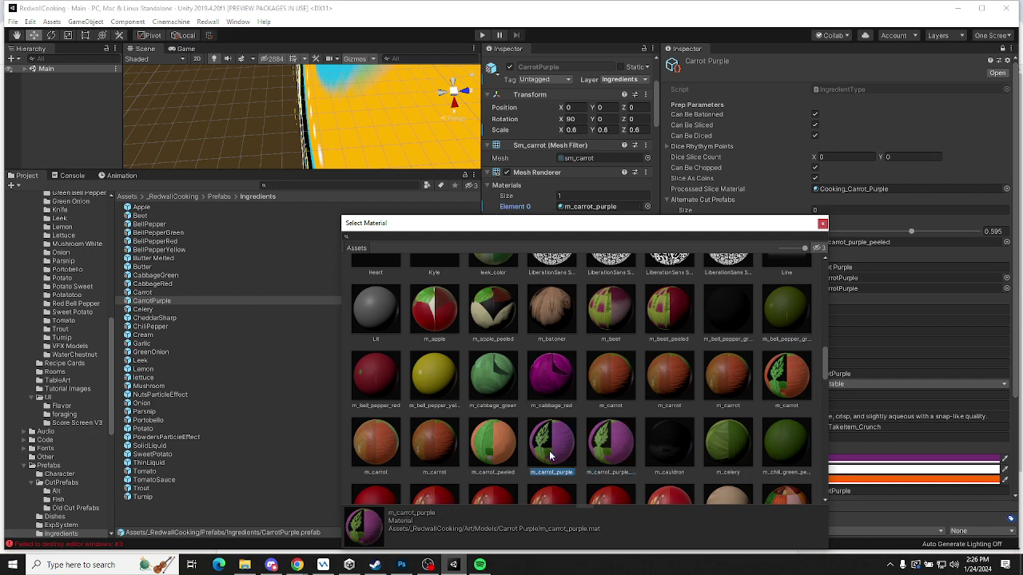
double_click(550, 453)
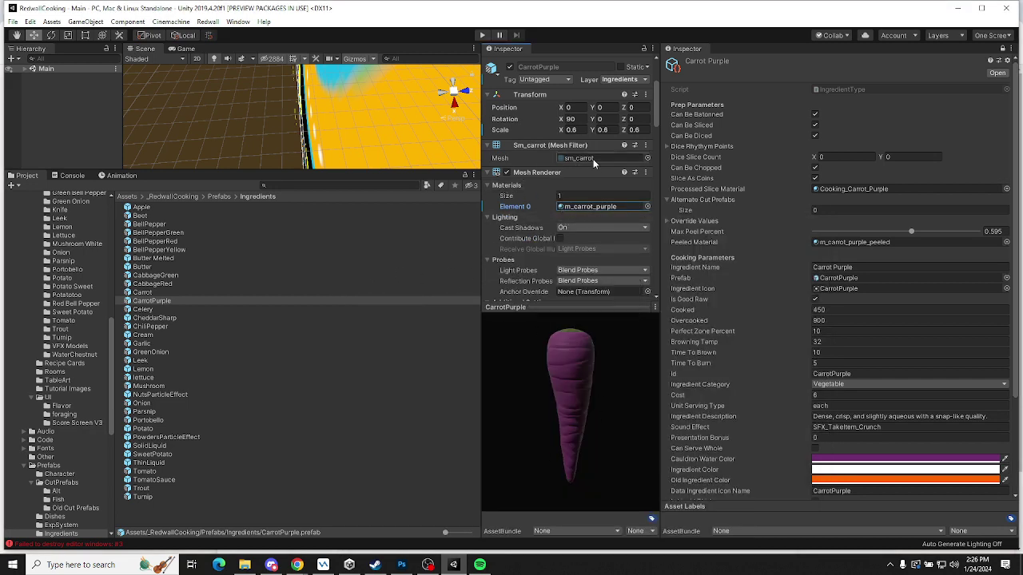
Compare the CarrotPurple prefab's collider, Cook Food Transition and Sliceable settings with those of the Carrot prefab
scroll(519, 198, down, 3)
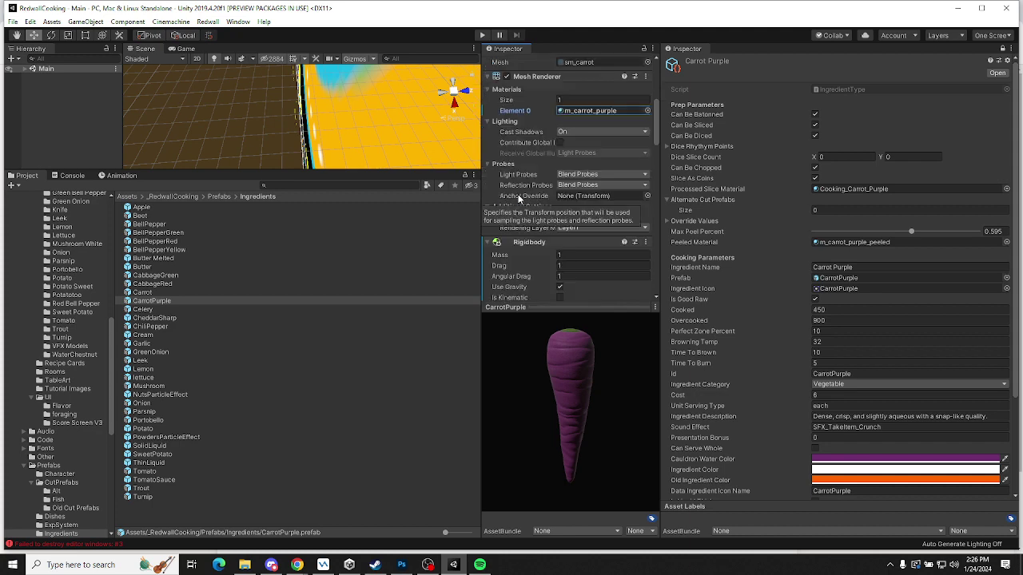
scroll(520, 198, down, 6)
scroll(544, 166, down, 6)
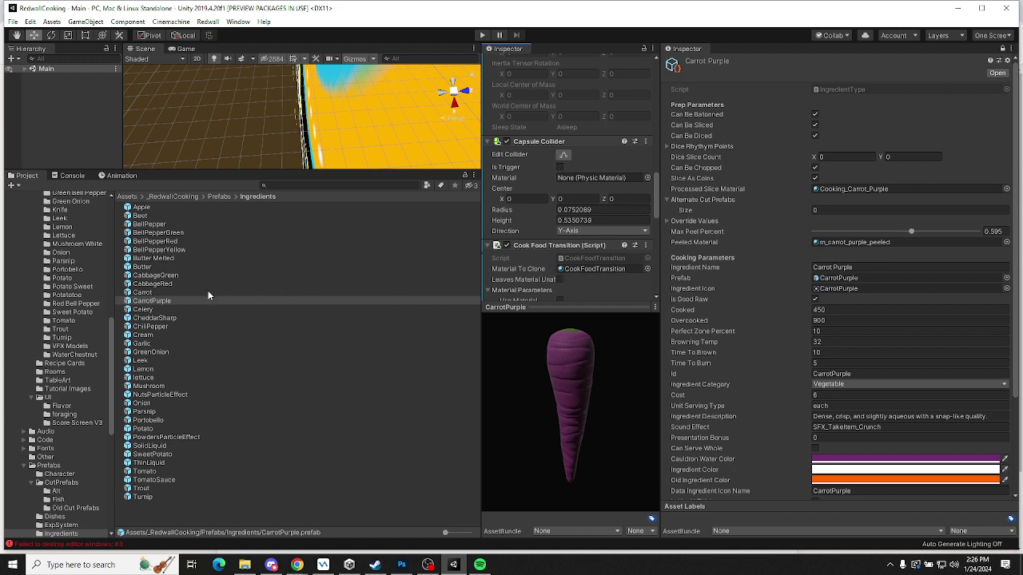
click(160, 294)
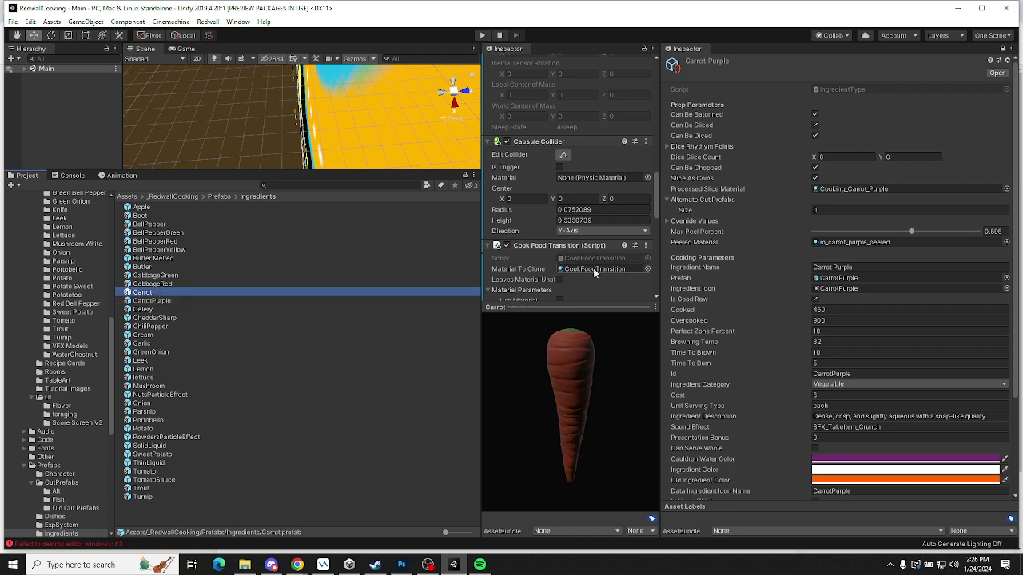
click(179, 299)
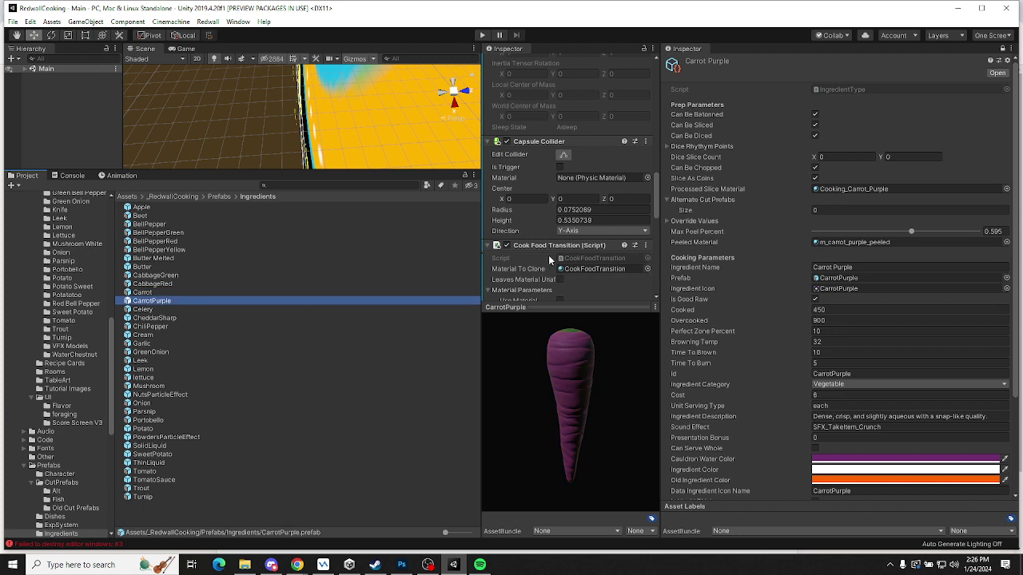
scroll(548, 240, down, 10)
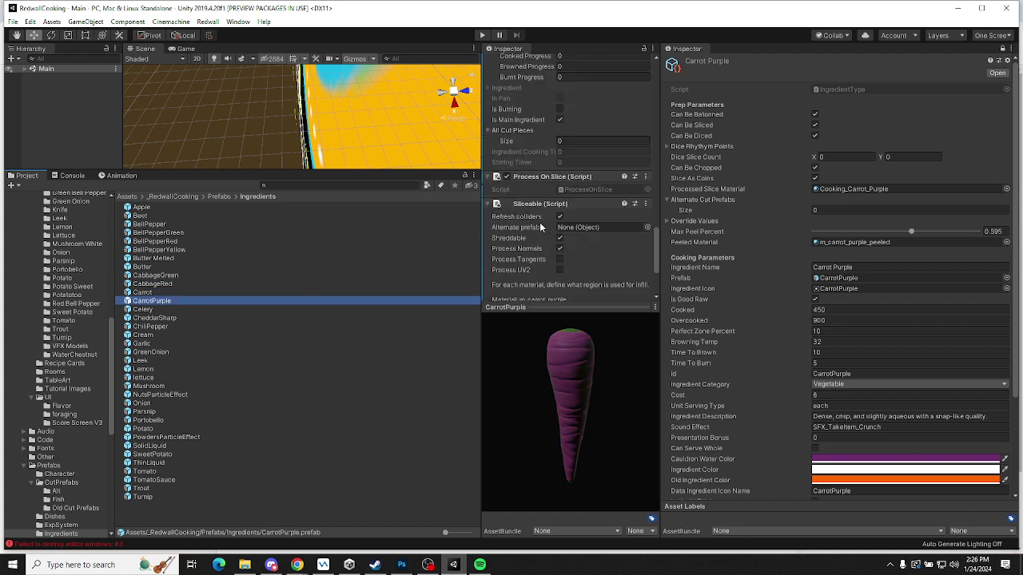
scroll(540, 227, down, 3)
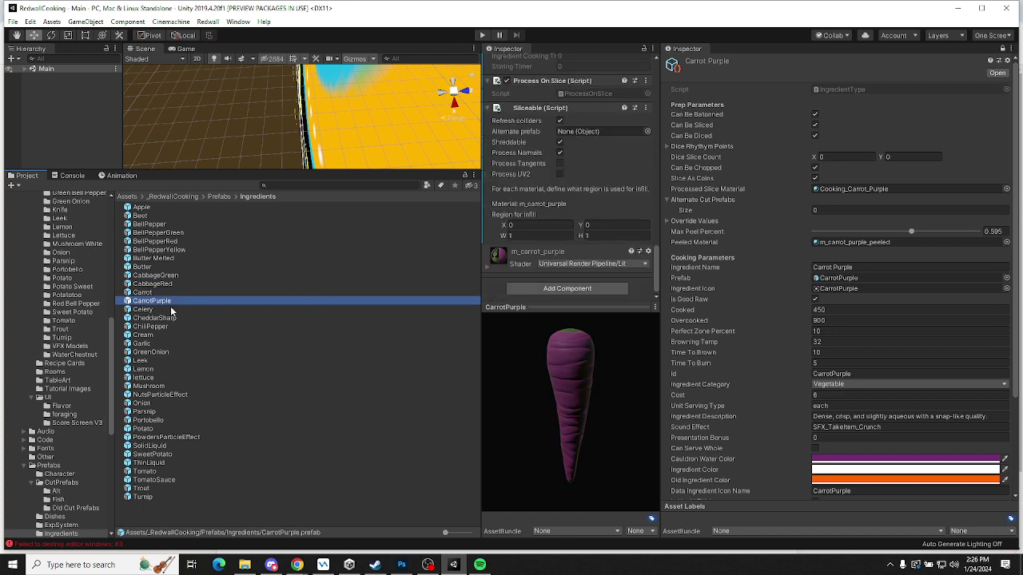
click(148, 293)
click(158, 301)
click(139, 292)
click(160, 301)
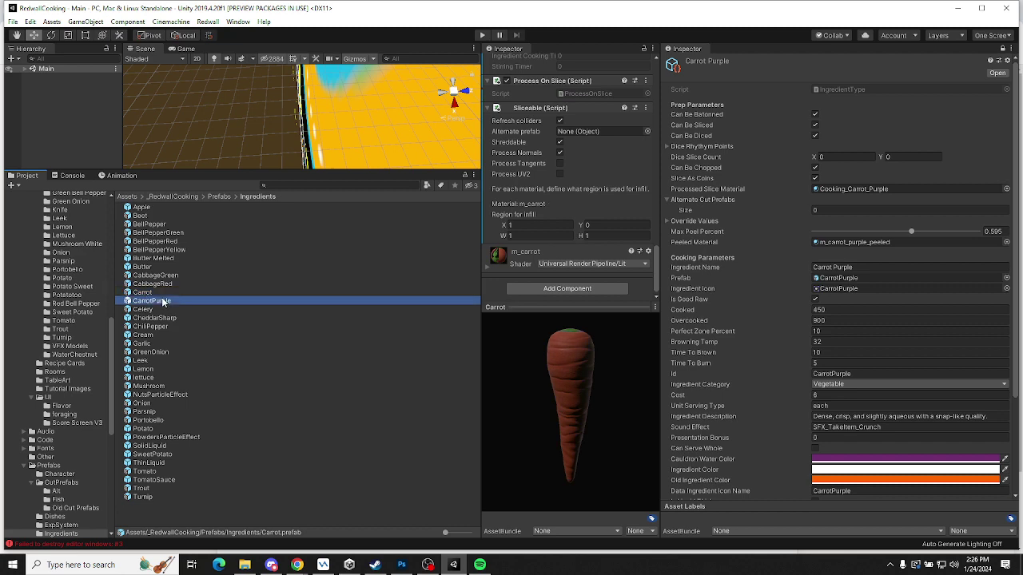
Delete the CarrotPurple prefab and replace it with a prefab variant of Carrot named CarrotPurple
key(Delete)
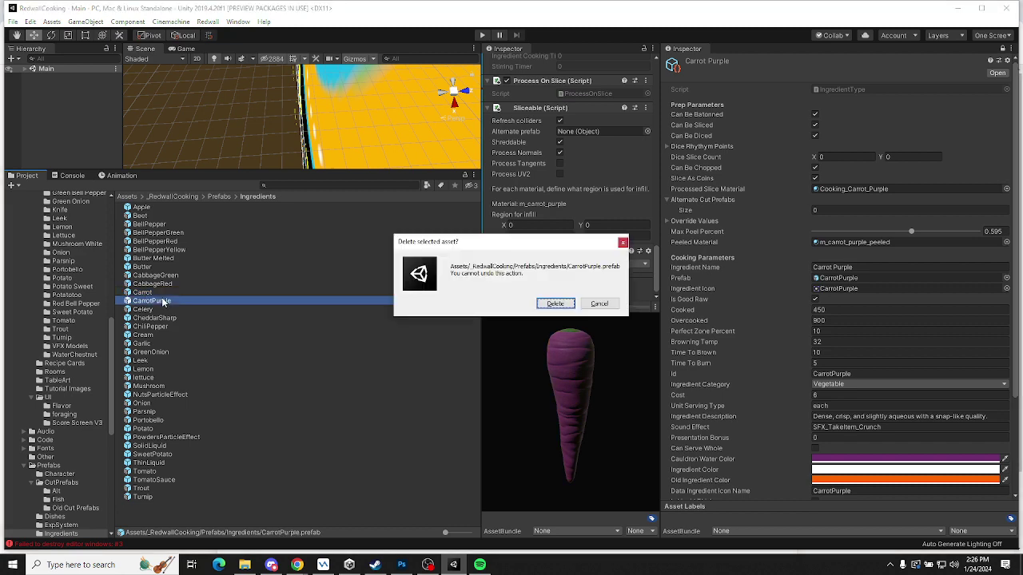
key(Return)
right_click(148, 293)
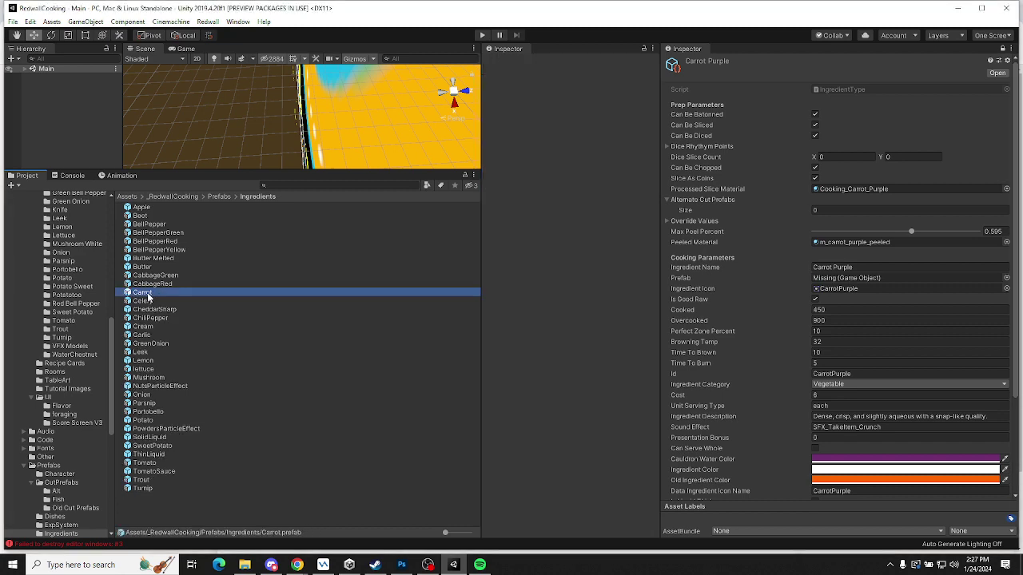
mouse_move(272, 274)
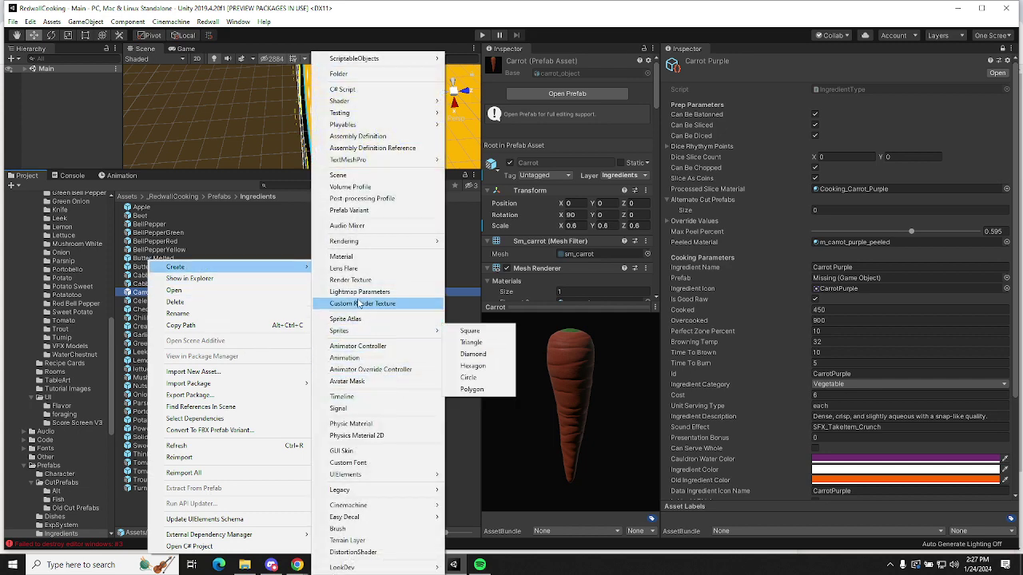
click(355, 210)
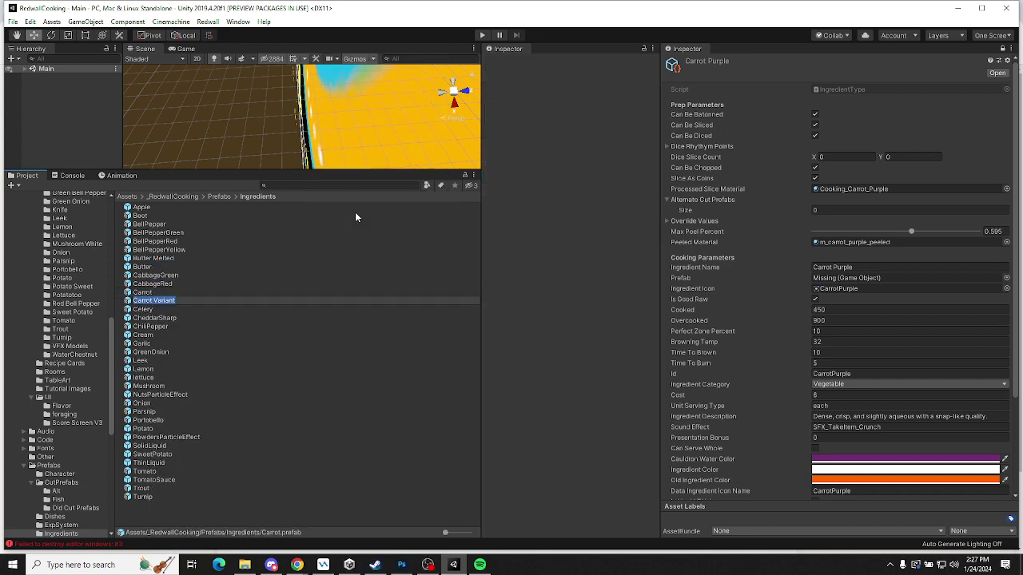
key(End)
key(BackSpace)
key(BackSpace)
key(BackSpace)
key(BackSpace)
key(BackSpace)
key(BackSpace)
key(BackSpace)
key(BackSpace)
text(Purple)
key(Return)
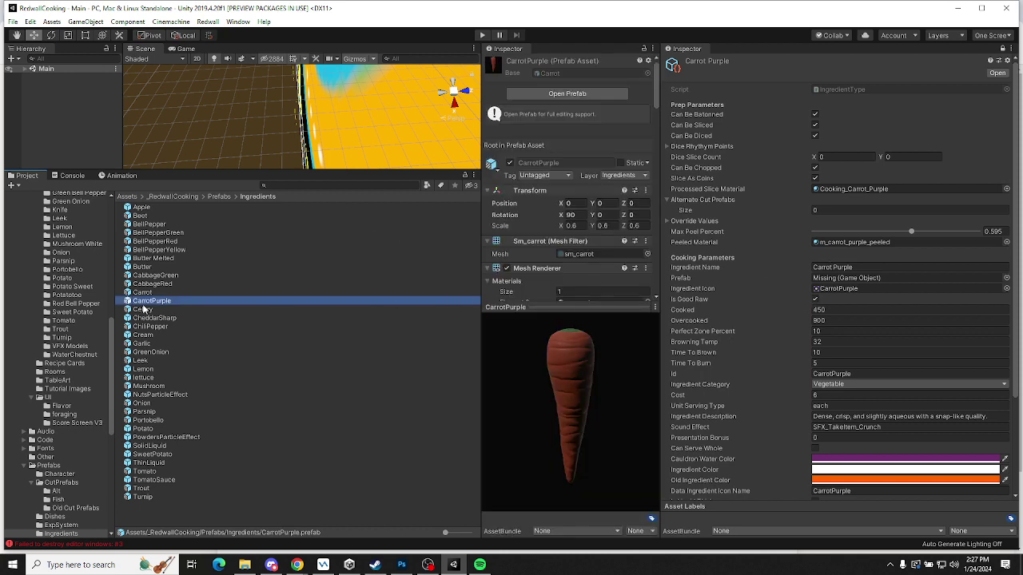
Assign the CarrotPurple variant as Carrot Purple's Prefab and set the variant's Mesh Renderer material Element 0 to m_carrot_purple
drag(144, 300, 833, 279)
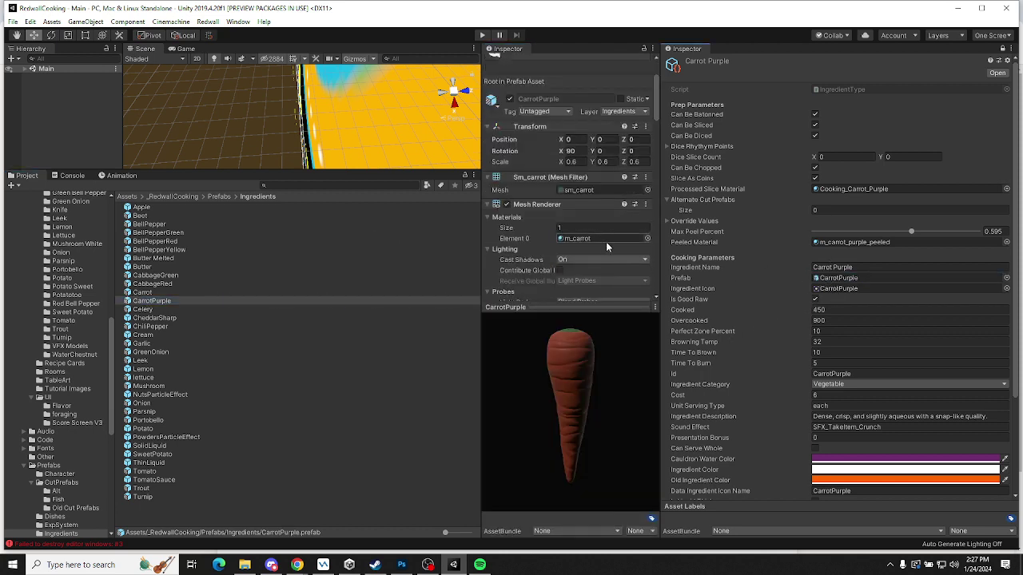
click(598, 238)
click(648, 238)
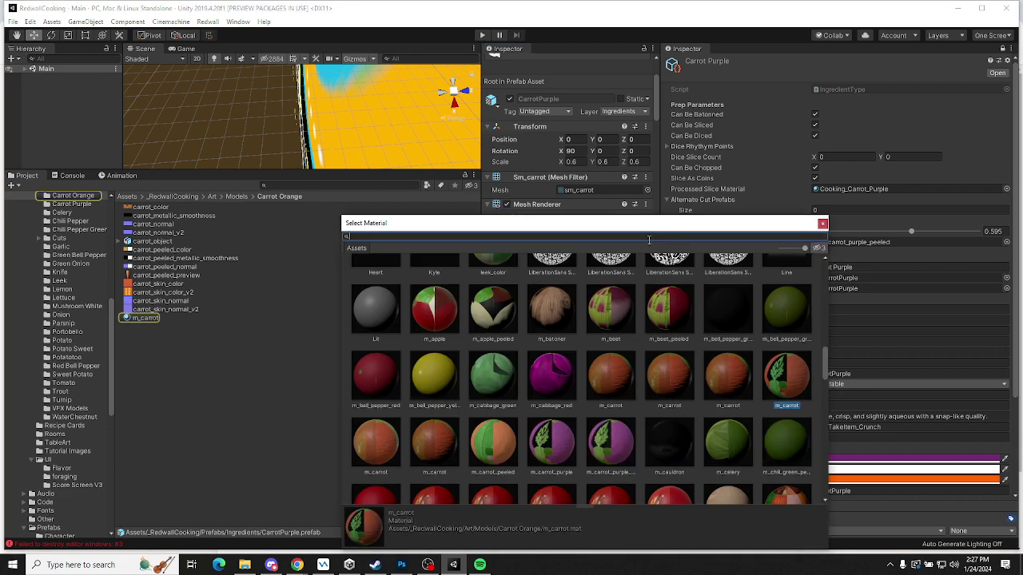
click(550, 445)
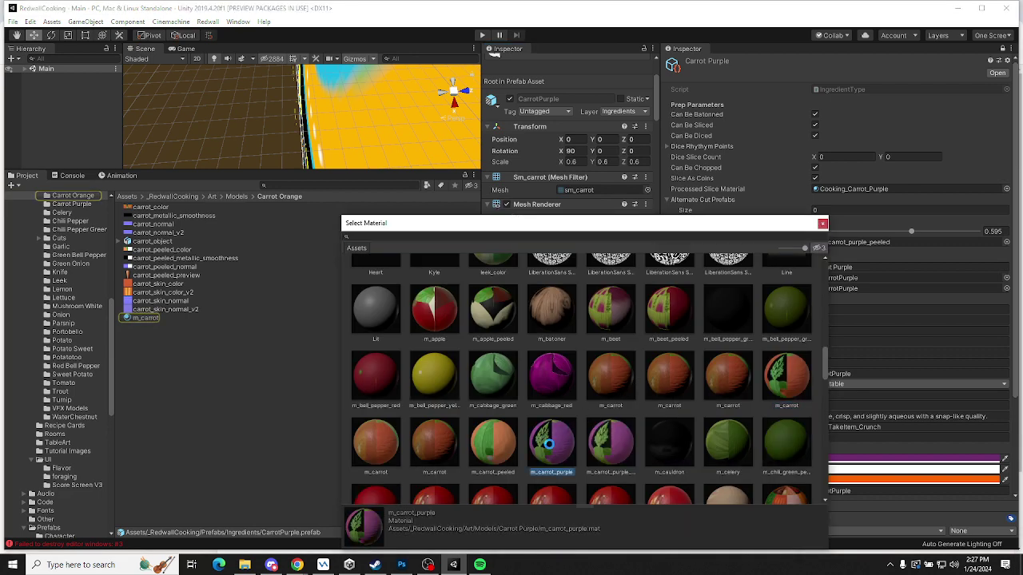
Assign the m_carrot_purple material to the CarrotPurple prefab's Mesh Renderer and locate that material in the project
double_click(550, 444)
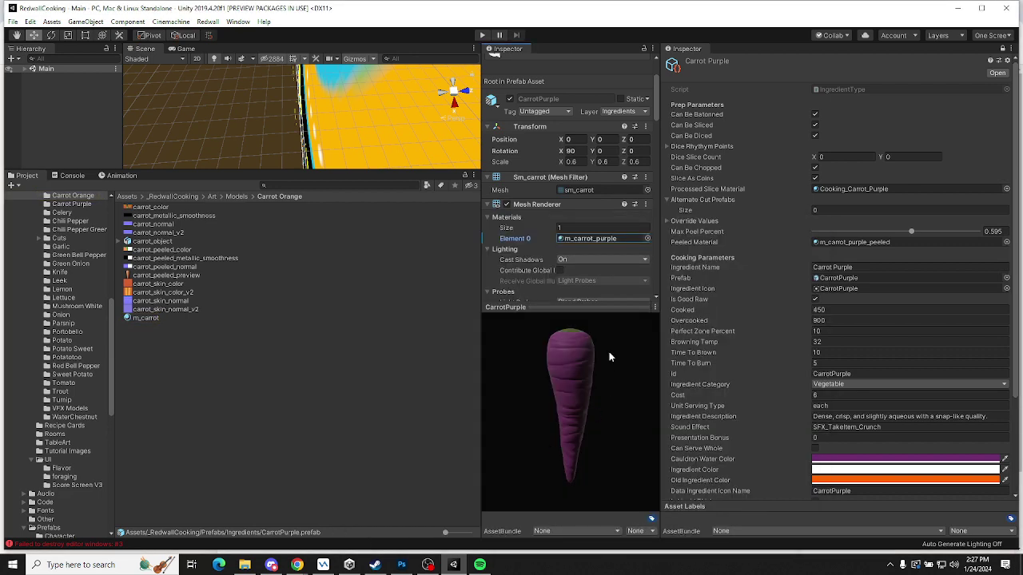
click(598, 239)
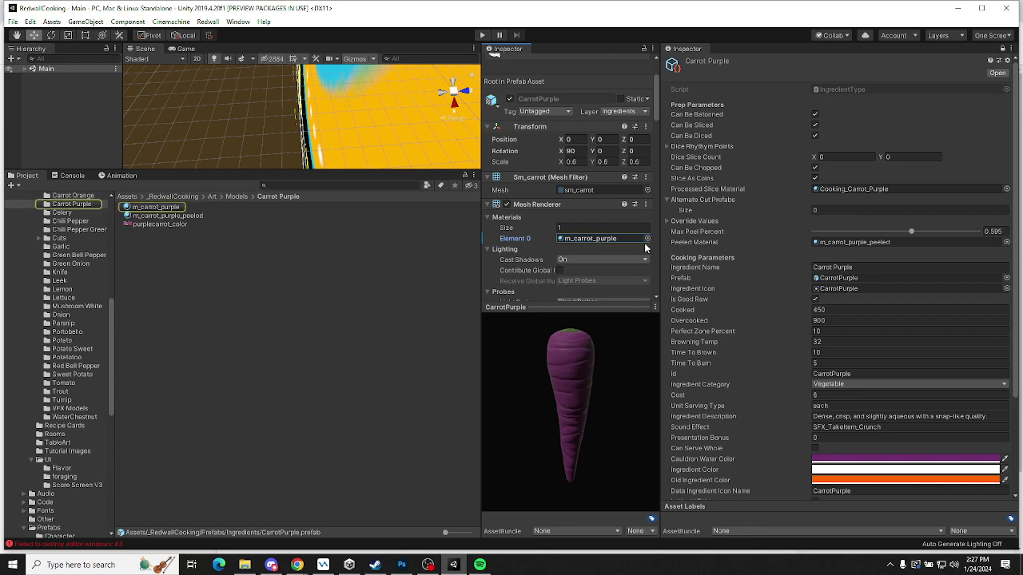
Review the CarrotPurple prefab's components and the Carrot Purple ingredient's parameters, including its override values and available cut types
scroll(542, 211, down, 4)
scroll(535, 200, down, 10)
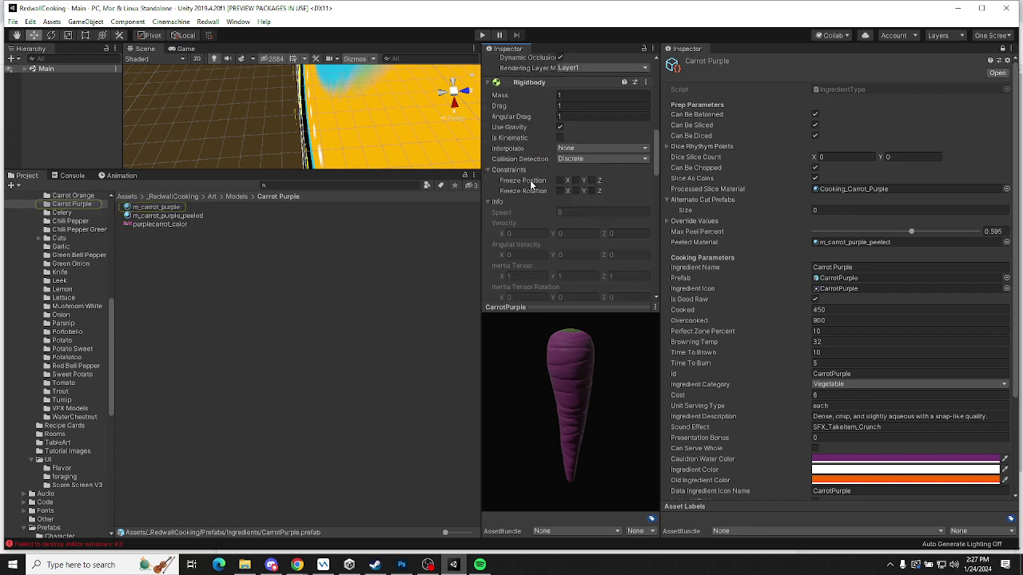
scroll(530, 178, up, 6)
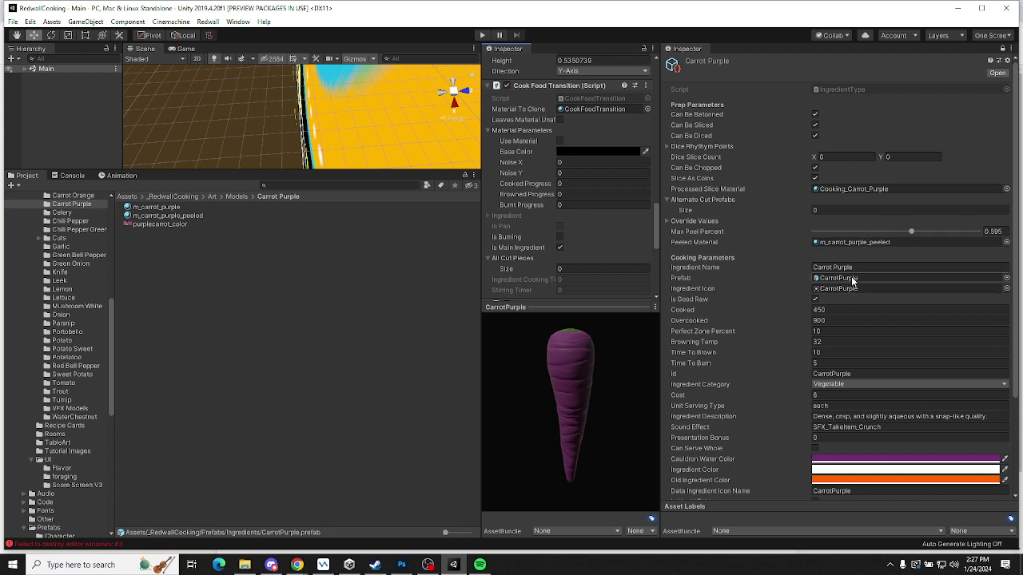
scroll(749, 287, down, 3)
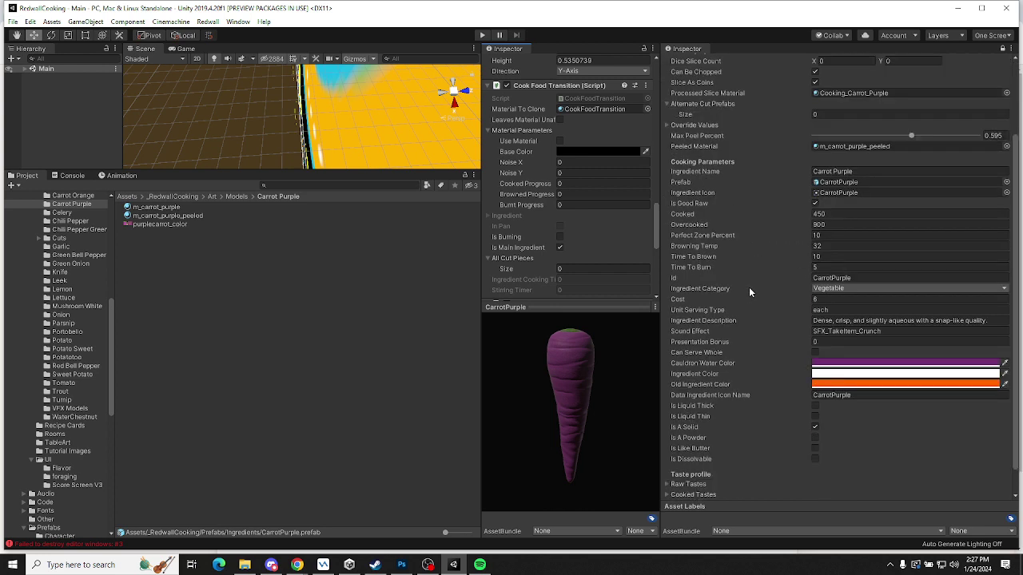
scroll(750, 290, down, 1)
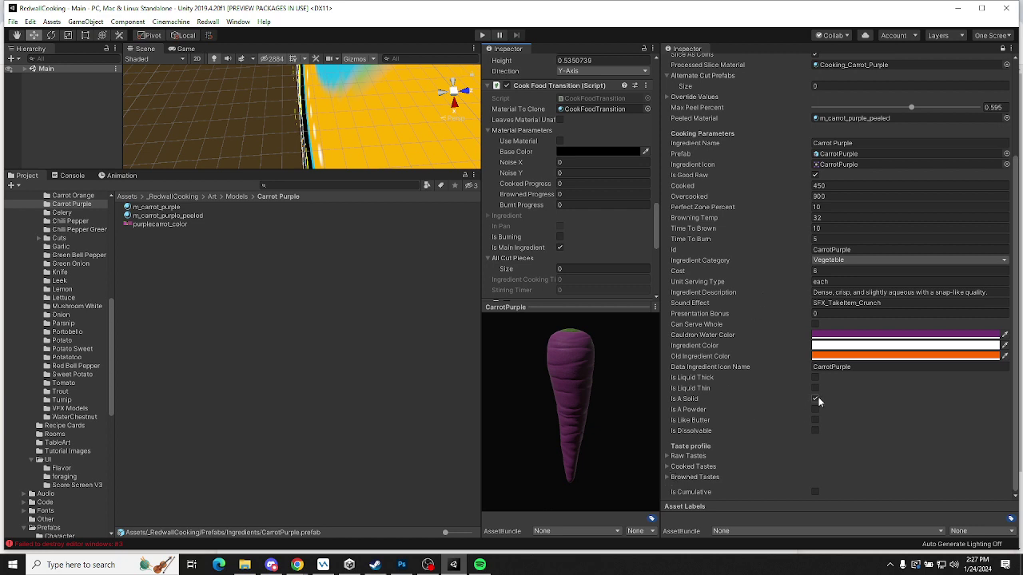
scroll(785, 390, up, 3)
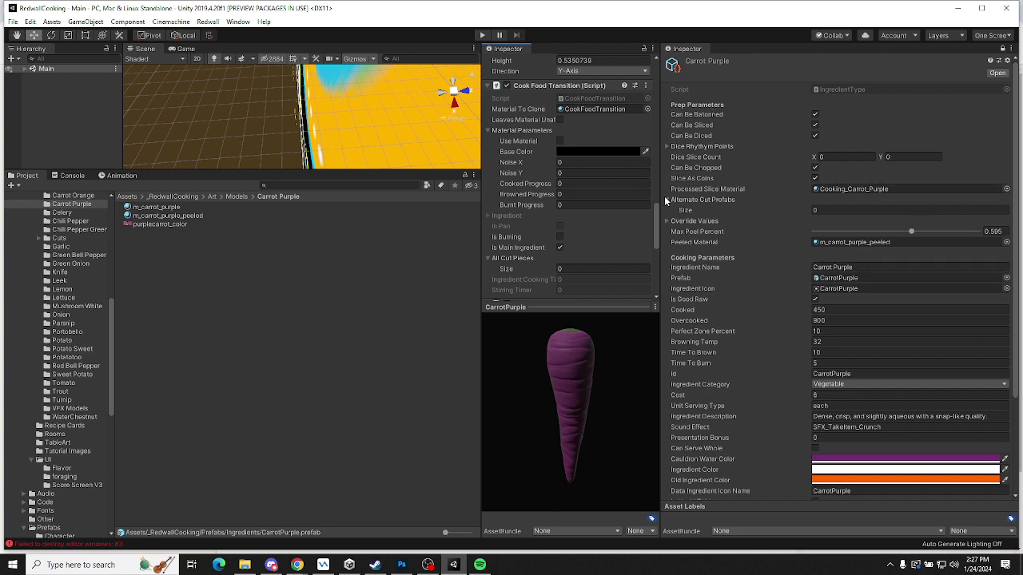
click(670, 224)
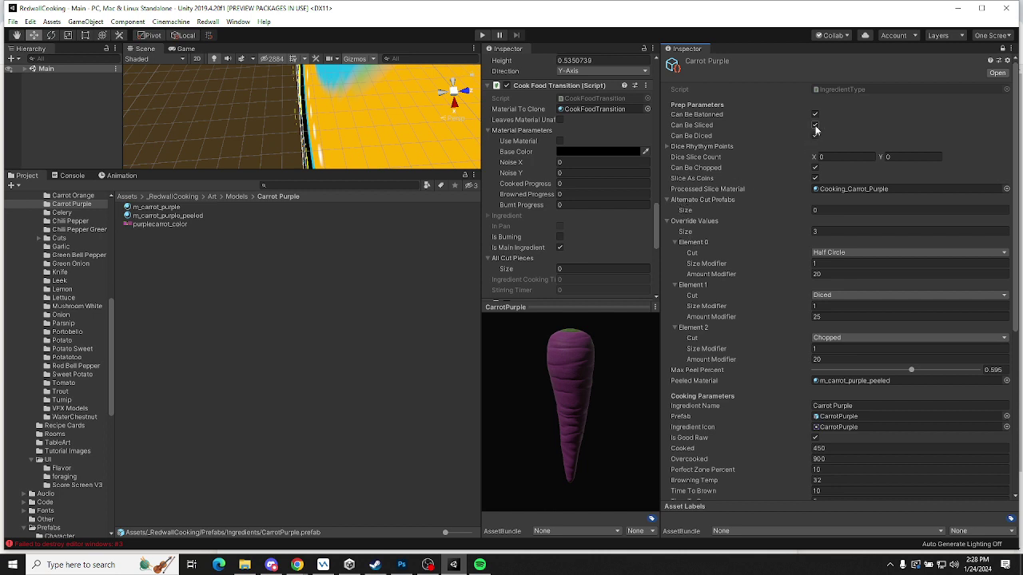
click(836, 253)
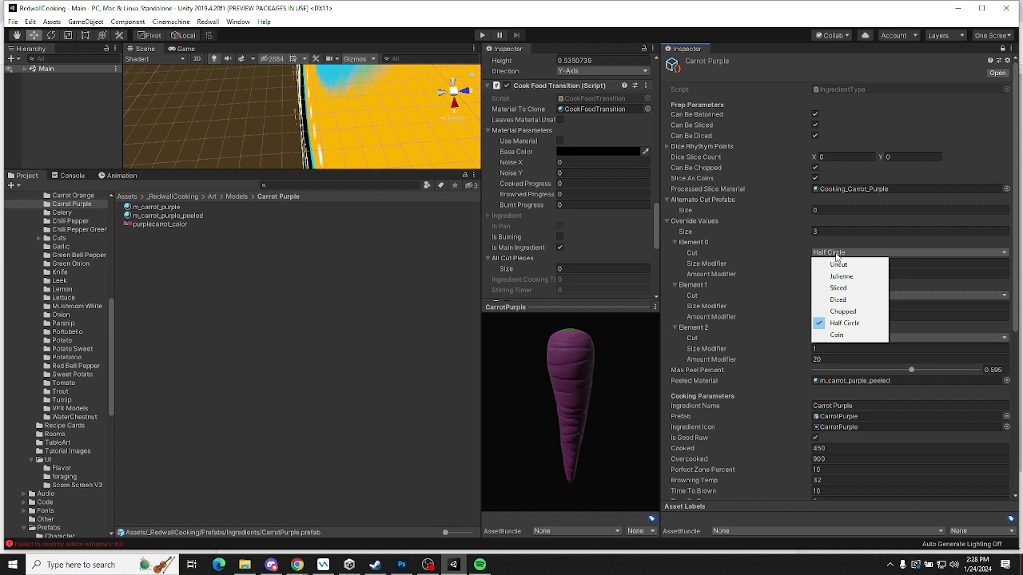
click(725, 253)
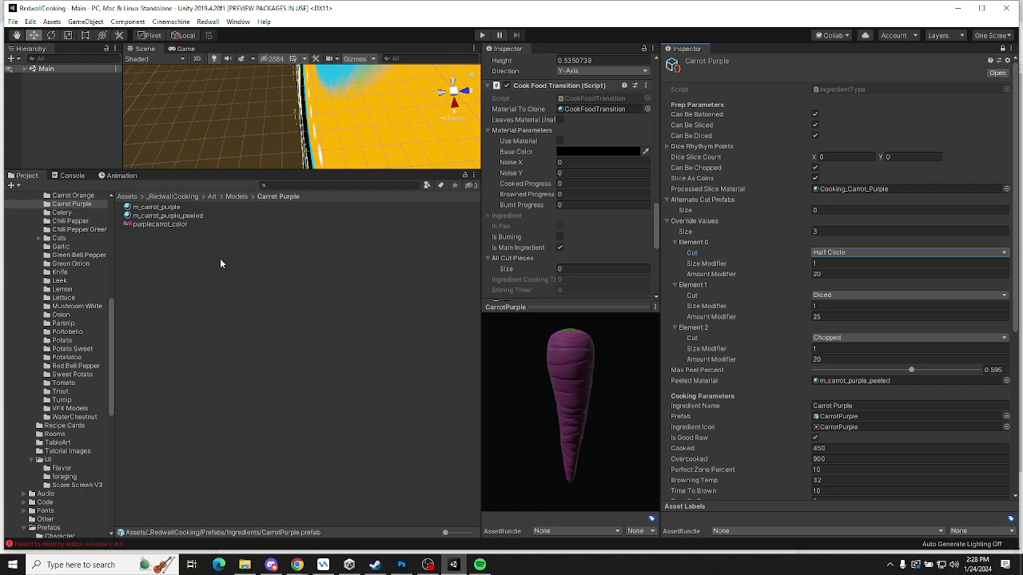
Open the Carrot Purple ingredient asset and select it in the Resources/Data/Ingredients folder
right_click(691, 53)
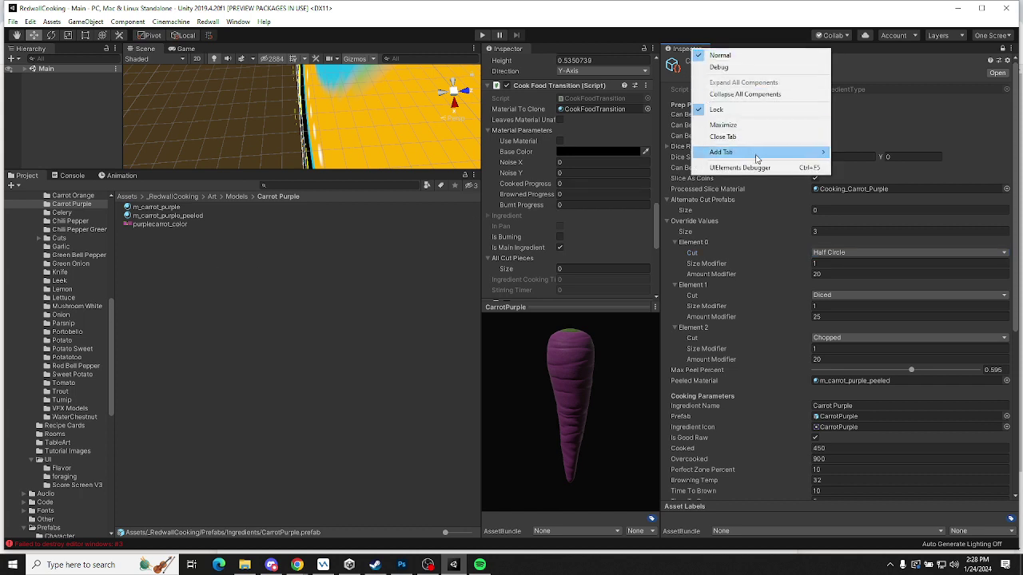
click(1012, 72)
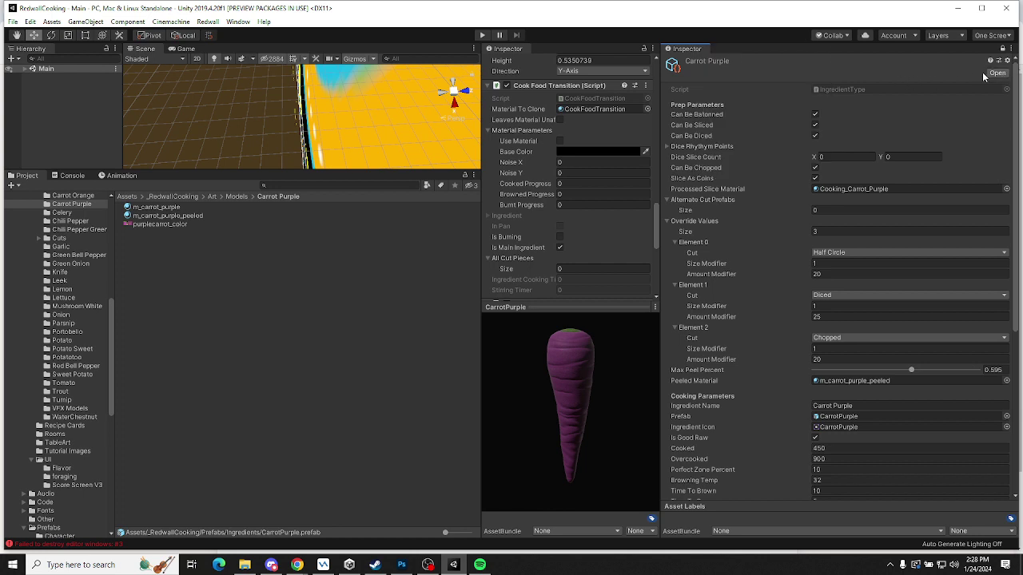
click(985, 73)
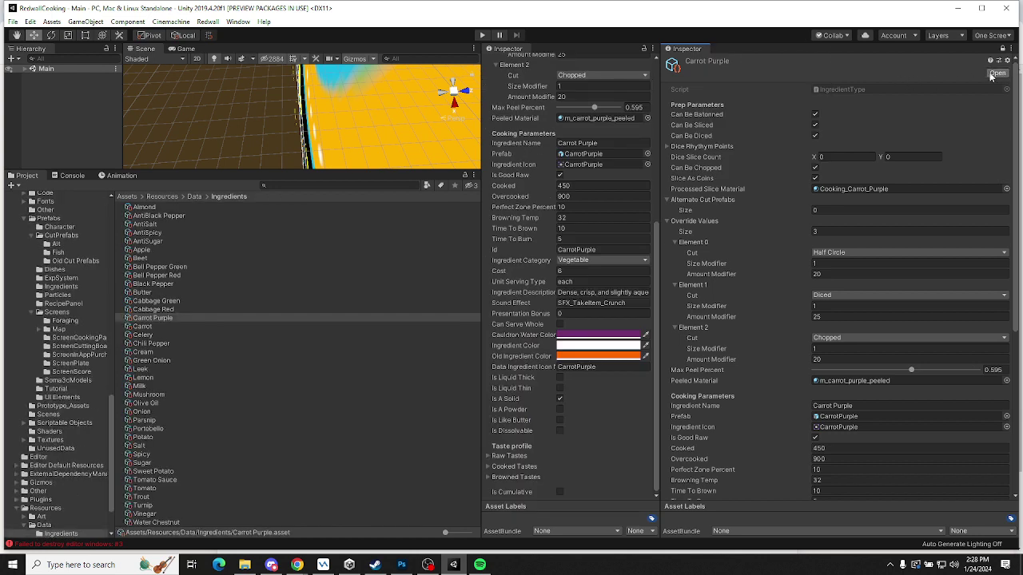
click(153, 317)
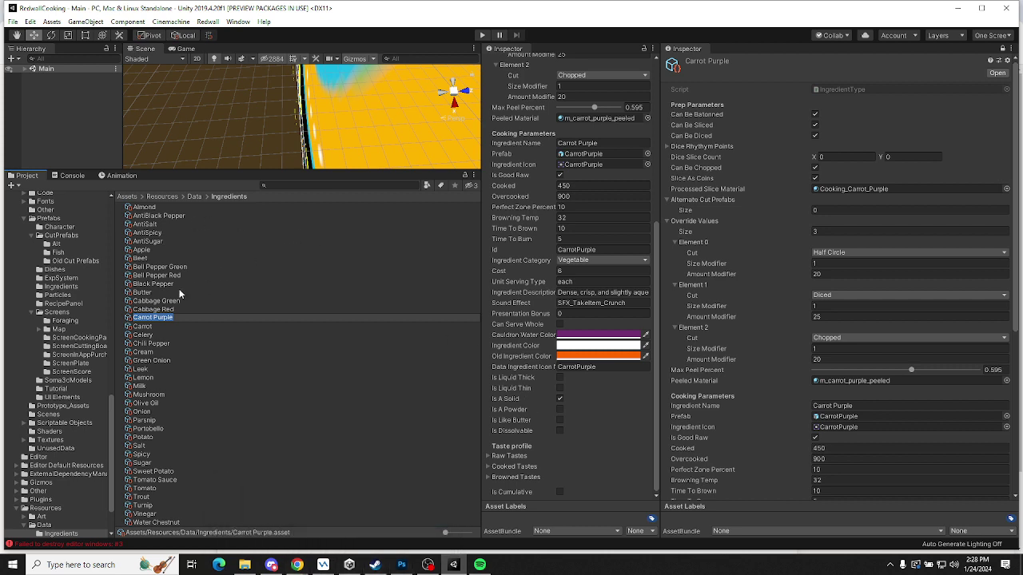
click(164, 318)
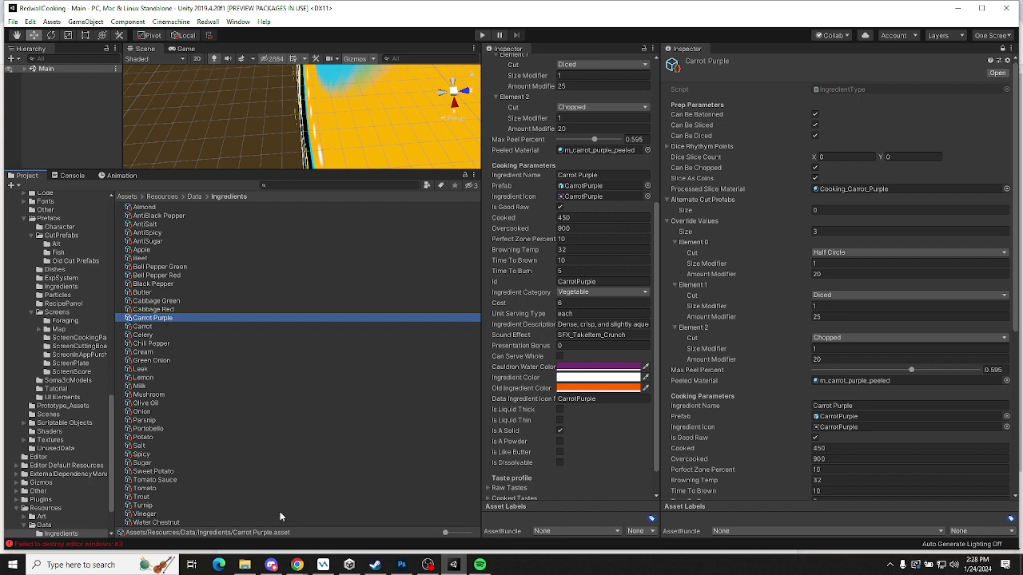
Switch to Chrome and mark the Purple carrot texture checklist item complete in the ClickUp ingredients task
mouse_move(272, 566)
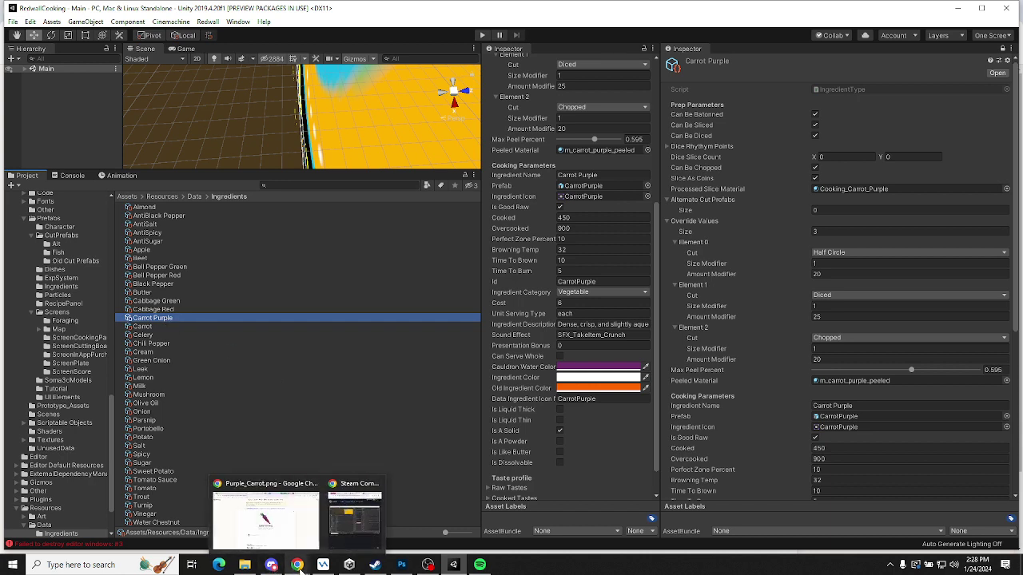
click(294, 527)
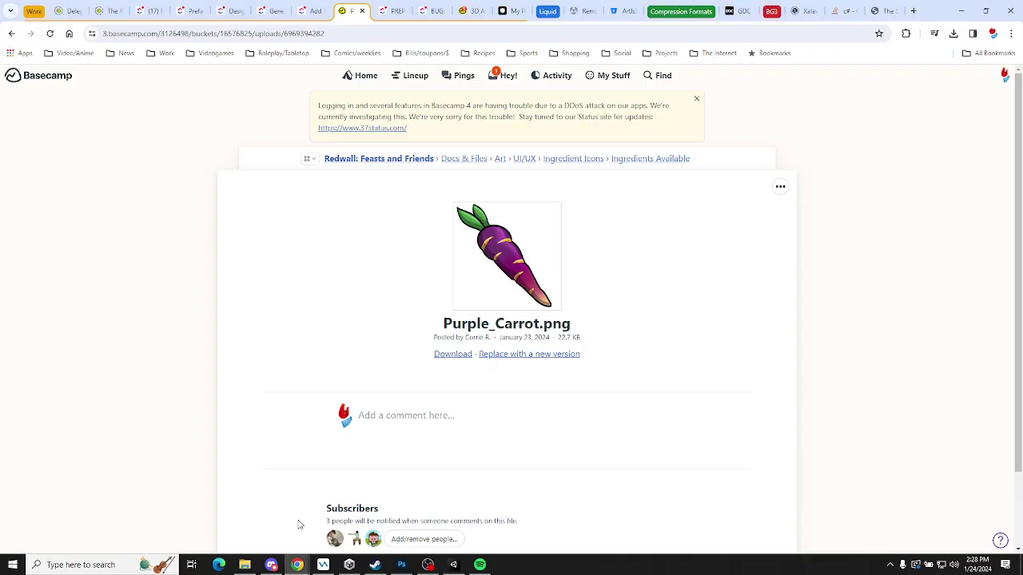
click(314, 13)
scroll(228, 360, down, 1)
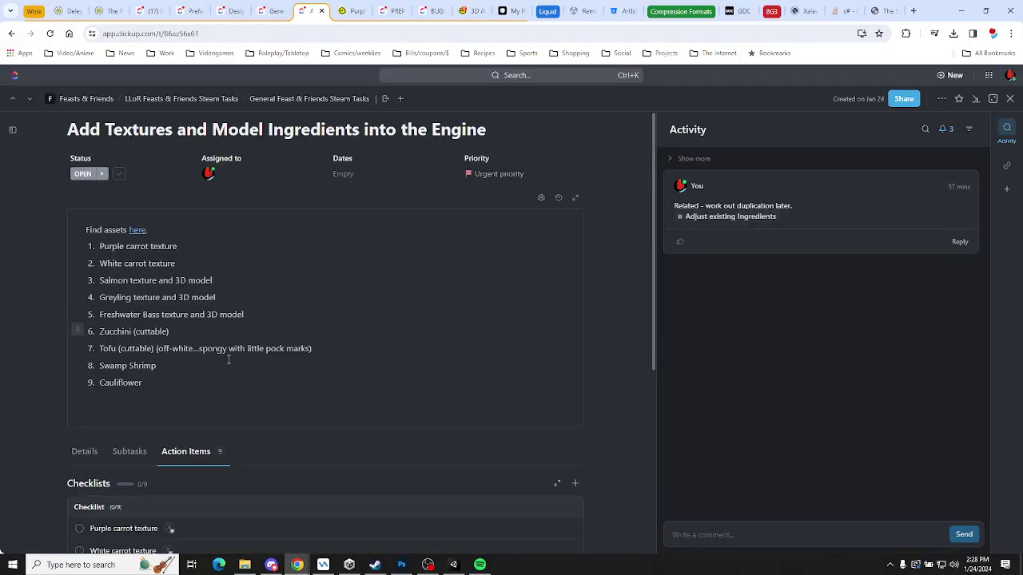
scroll(229, 360, down, 3)
click(79, 291)
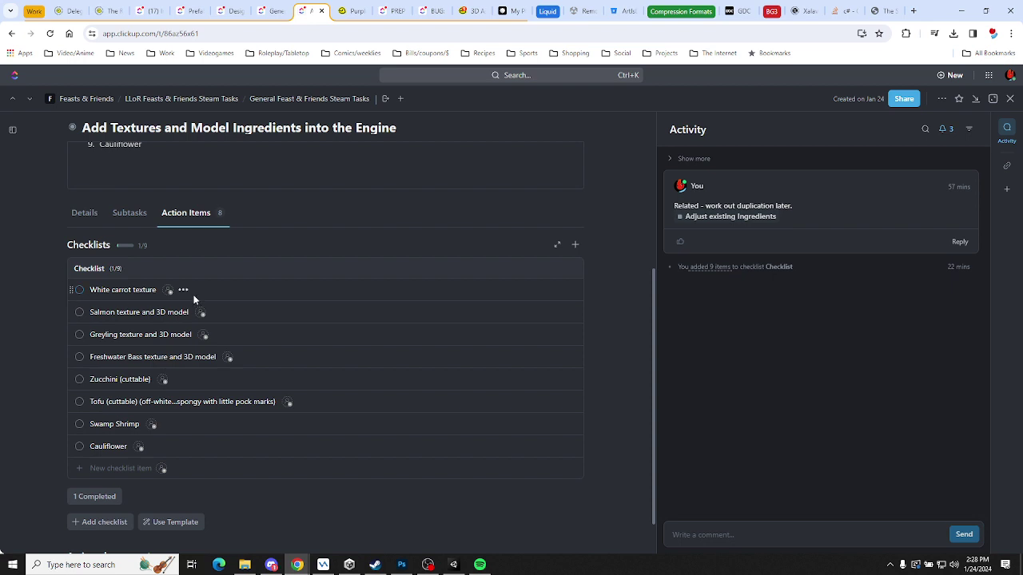
scroll(289, 237, up, 2)
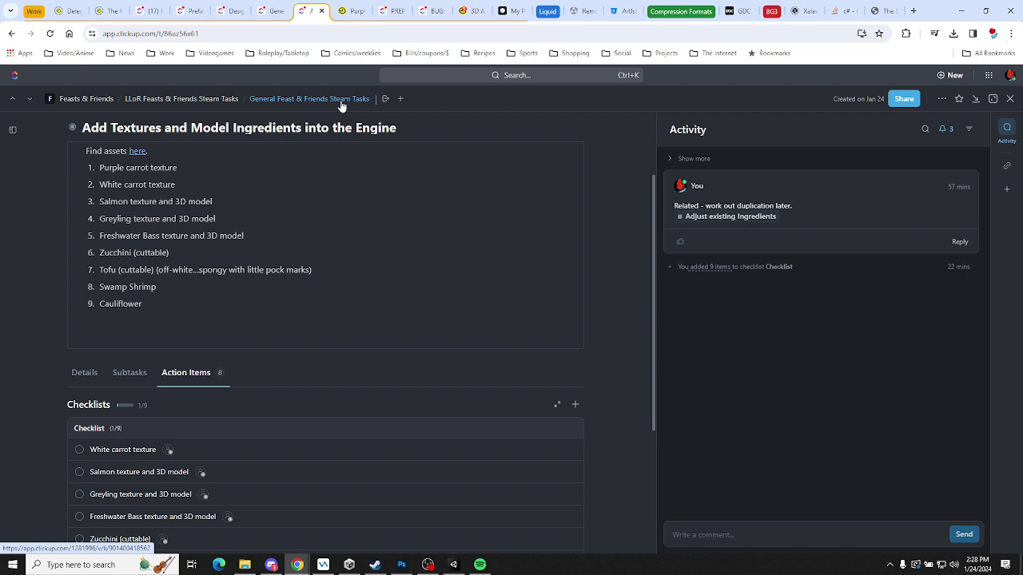
Download the White_Carrot.png icon from the Ingredients Available folder in Basecamp
click(351, 10)
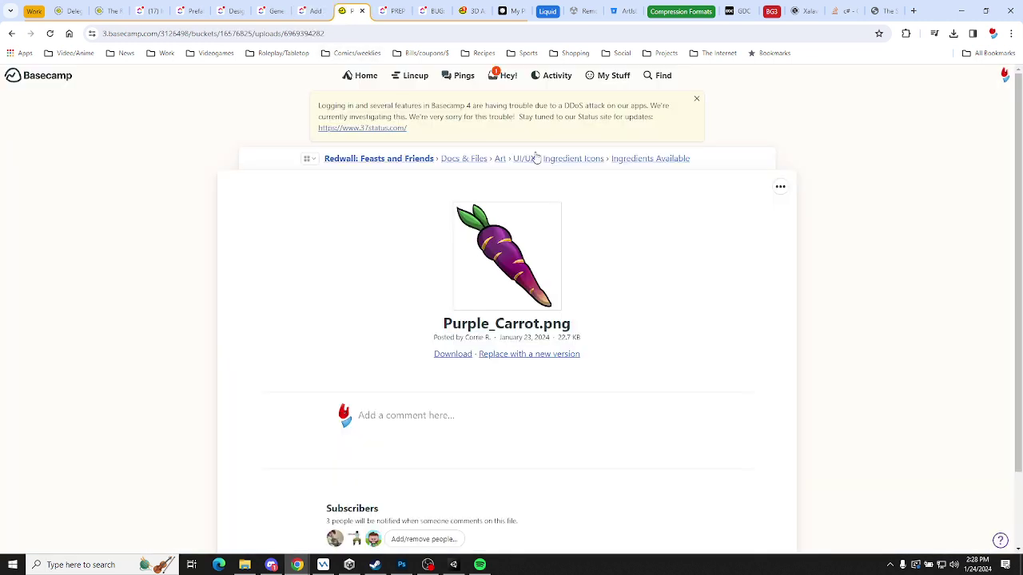
click(671, 163)
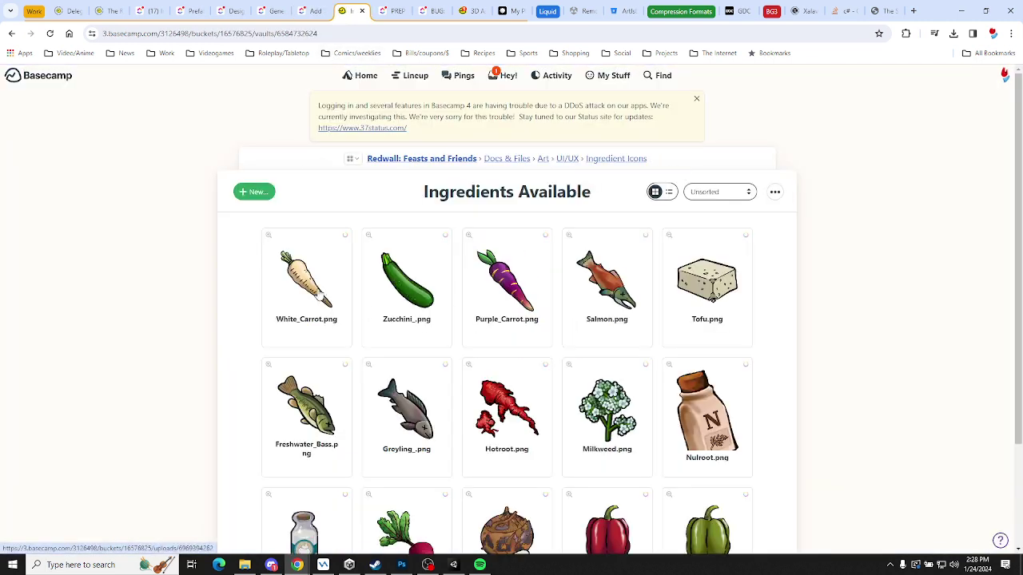
click(318, 292)
click(452, 357)
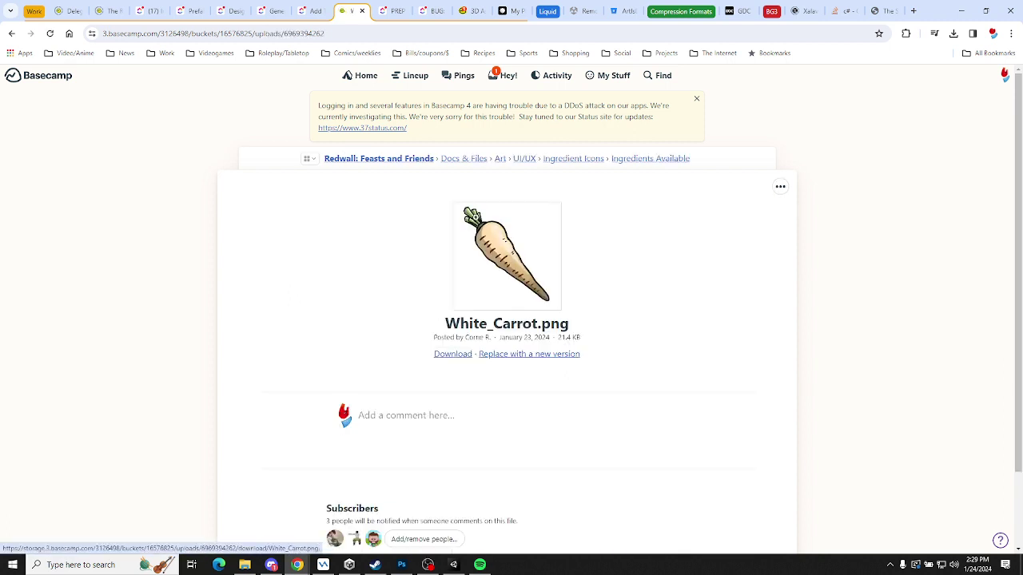
Download whitecarrot_color.png from the Carrot folder in Basecamp's Art > 3D Assets and check for it in the Downloads folder
click(525, 159)
click(580, 164)
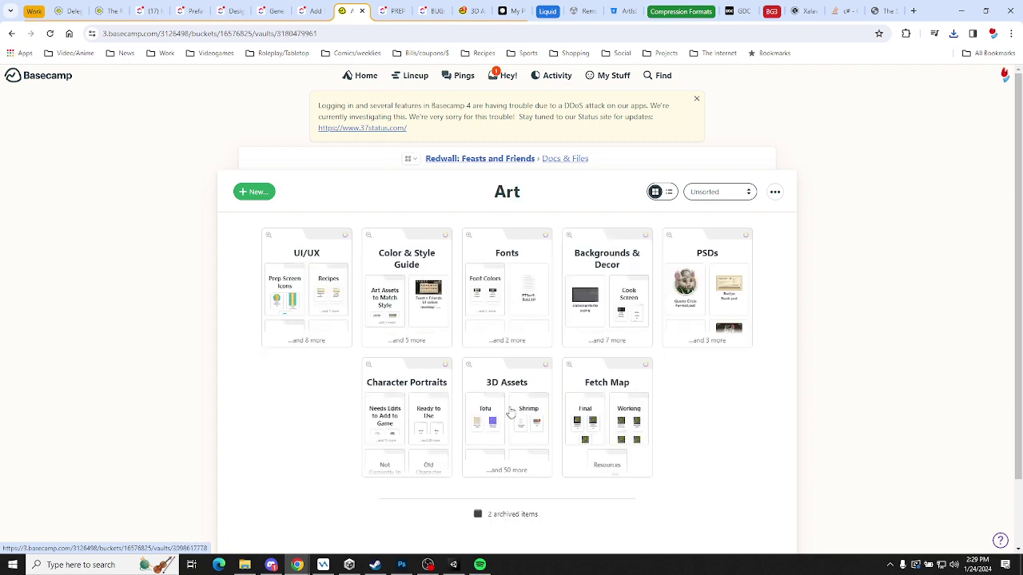
click(510, 412)
scroll(500, 318, down, 2)
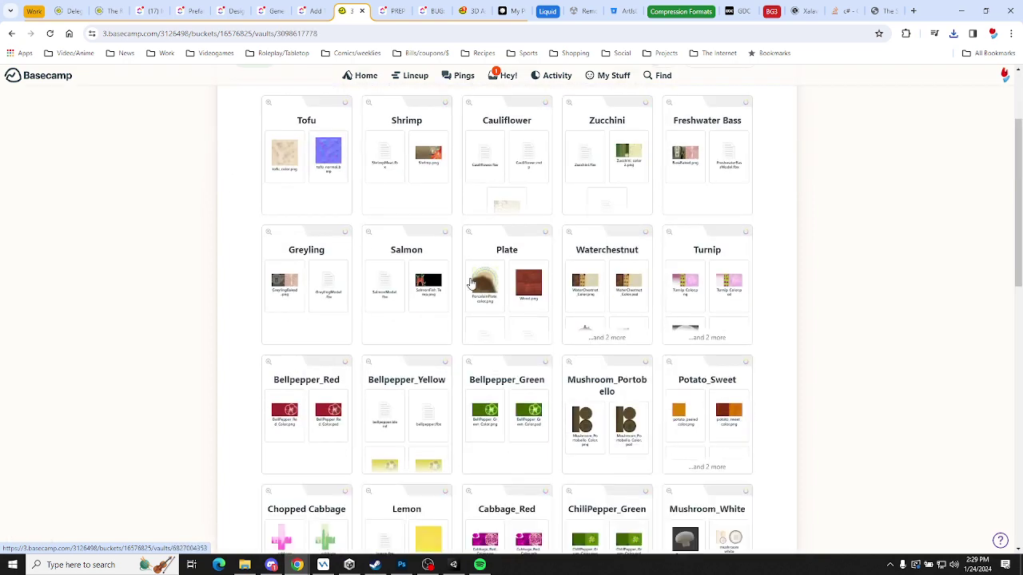
scroll(472, 285, up, 2)
scroll(303, 241, down, 5)
scroll(551, 387, down, 3)
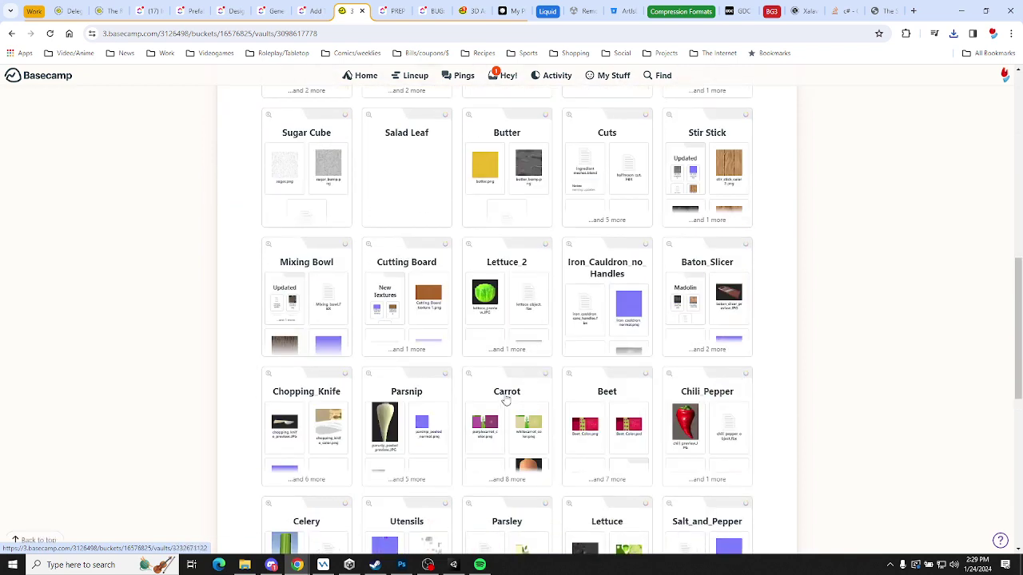
click(505, 410)
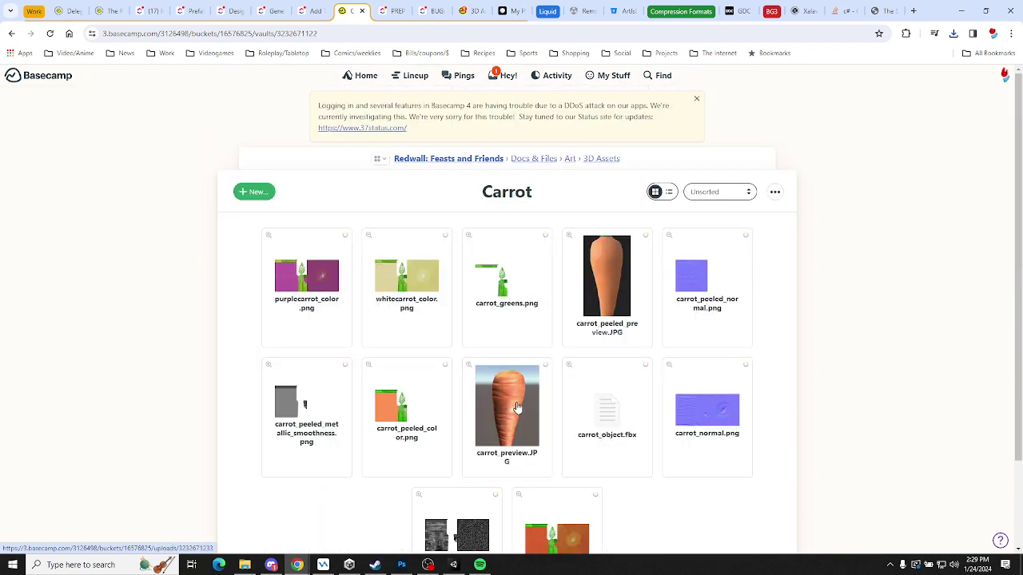
click(408, 296)
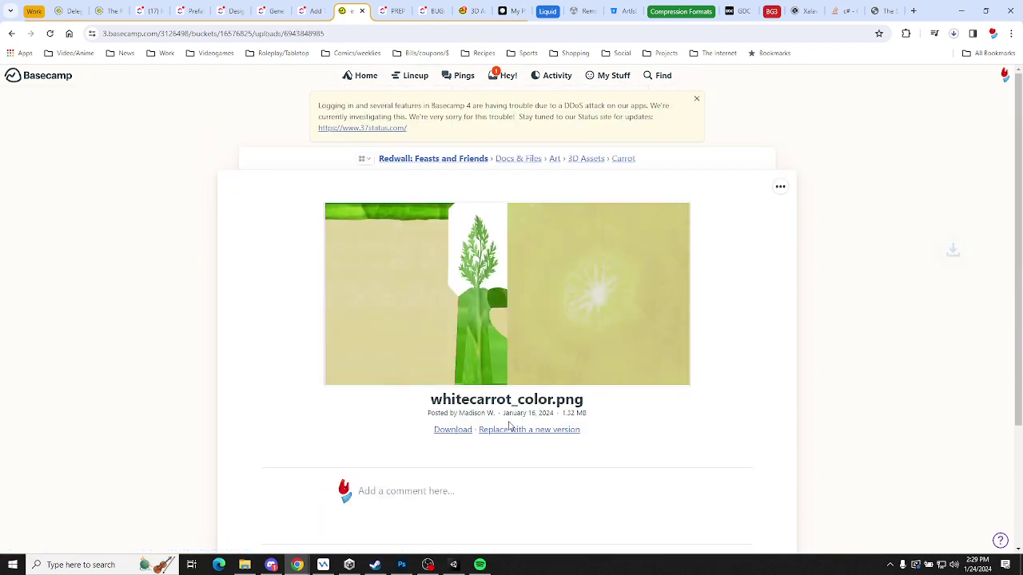
click(244, 565)
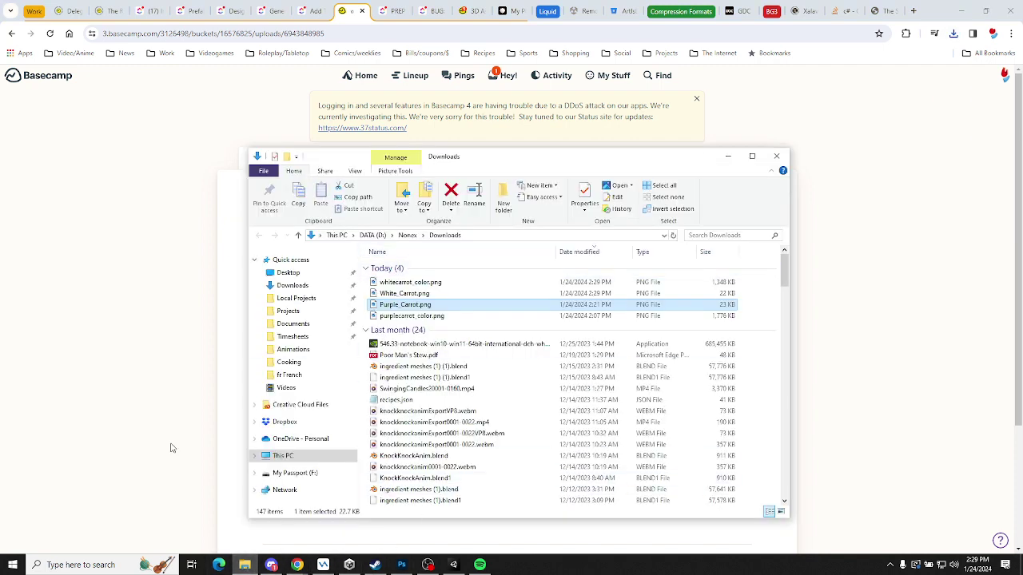
Switch to Unity and open the Models folder under _RedwallCooking/Art
click(453, 565)
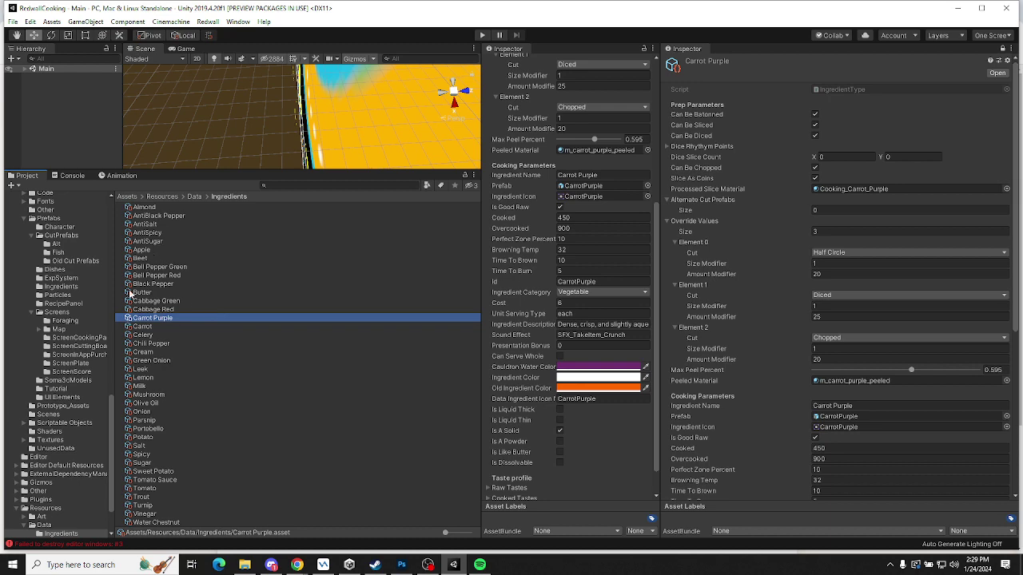
scroll(48, 330, up, 10)
scroll(48, 330, up, 8)
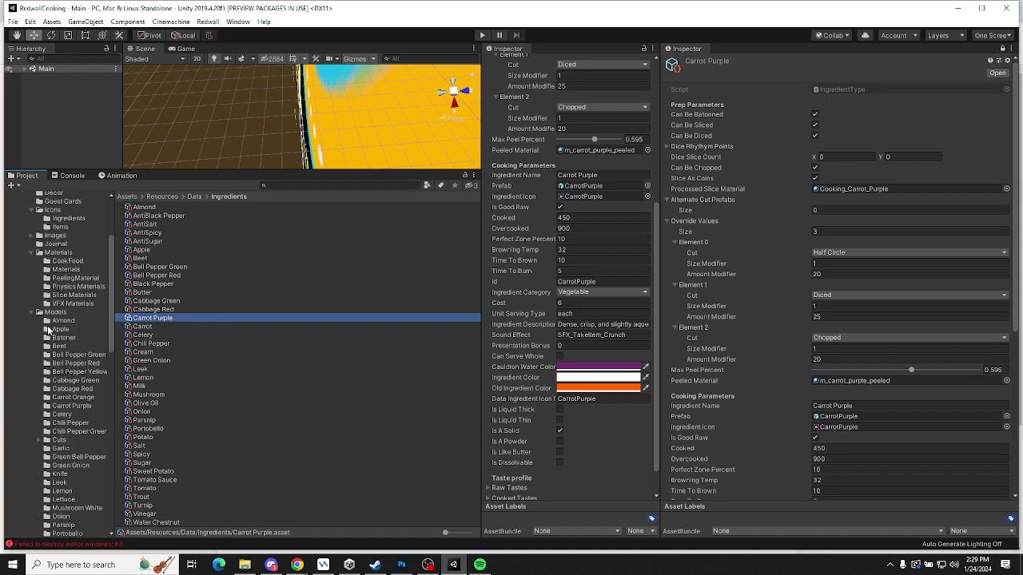
click(77, 407)
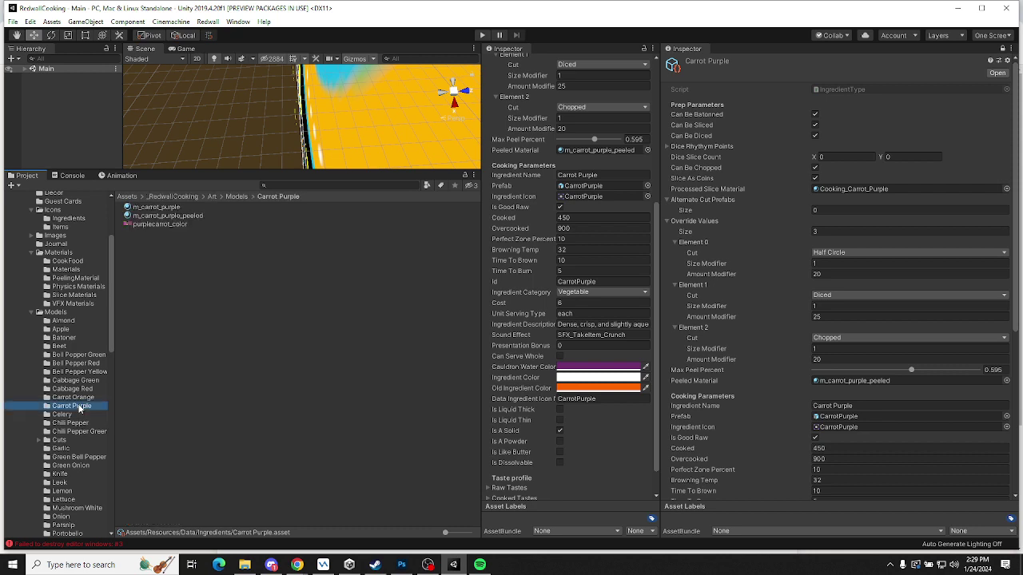
click(58, 312)
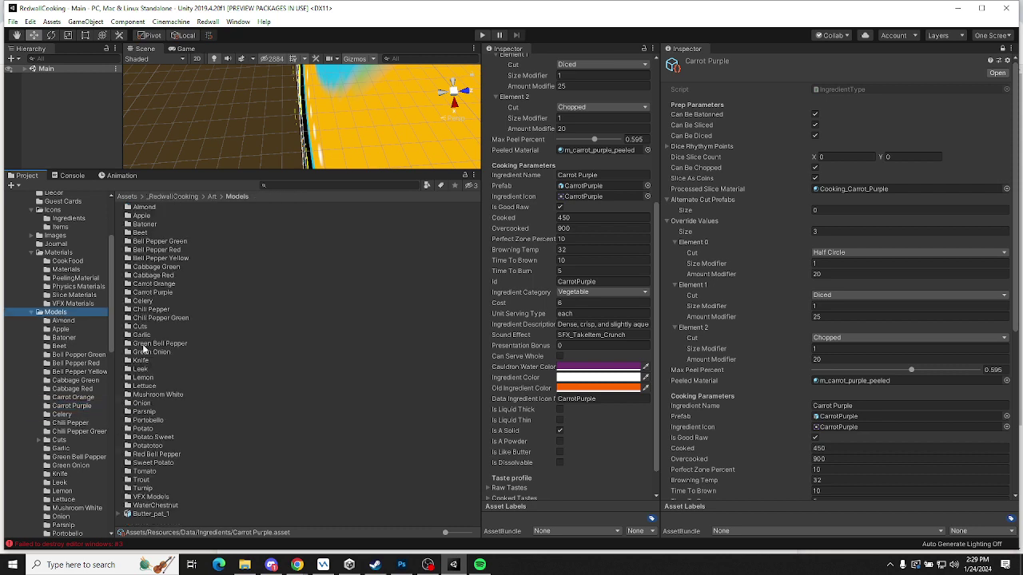
right_click(345, 481)
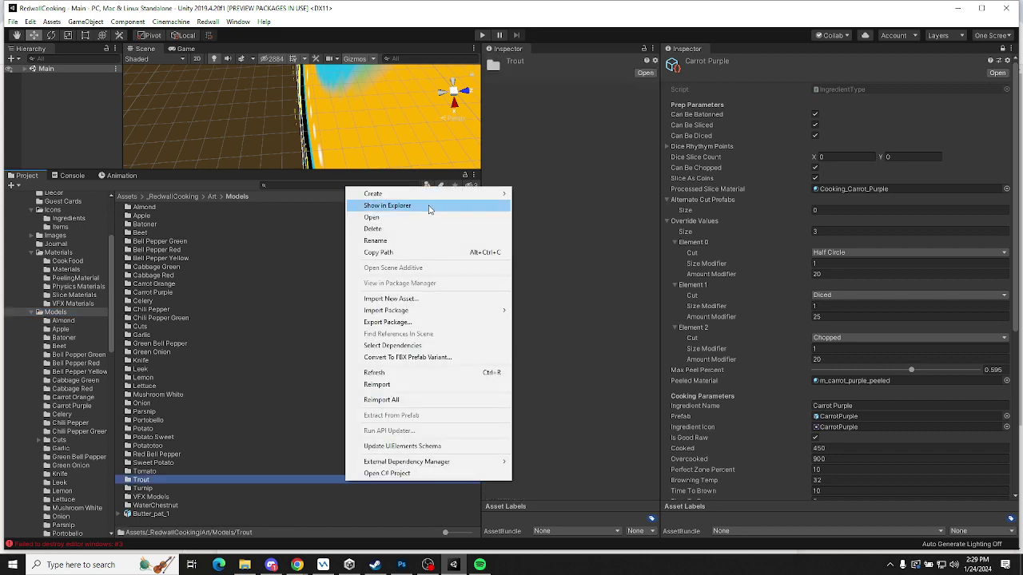
mouse_move(432, 195)
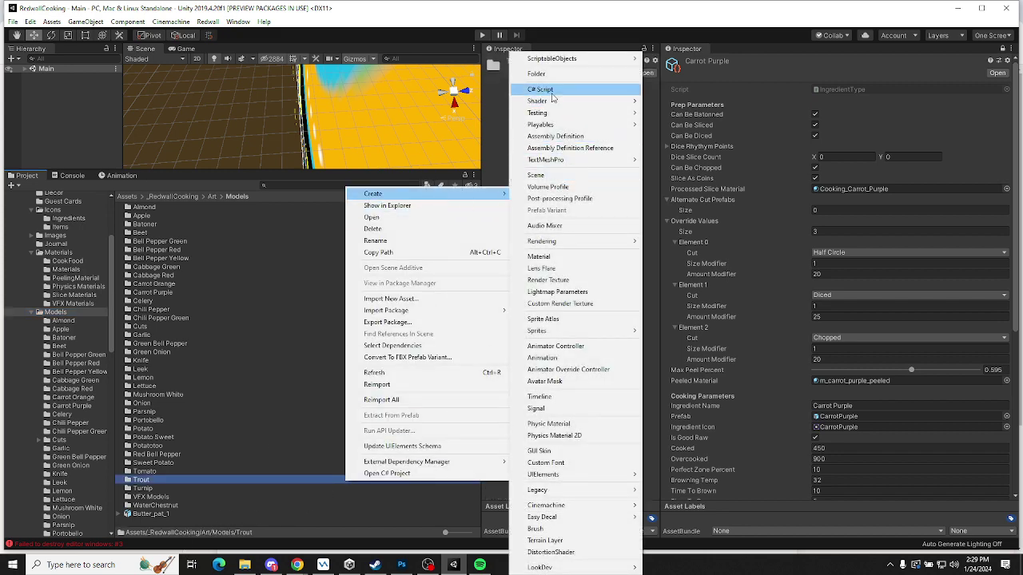
click(551, 75)
key(Return)
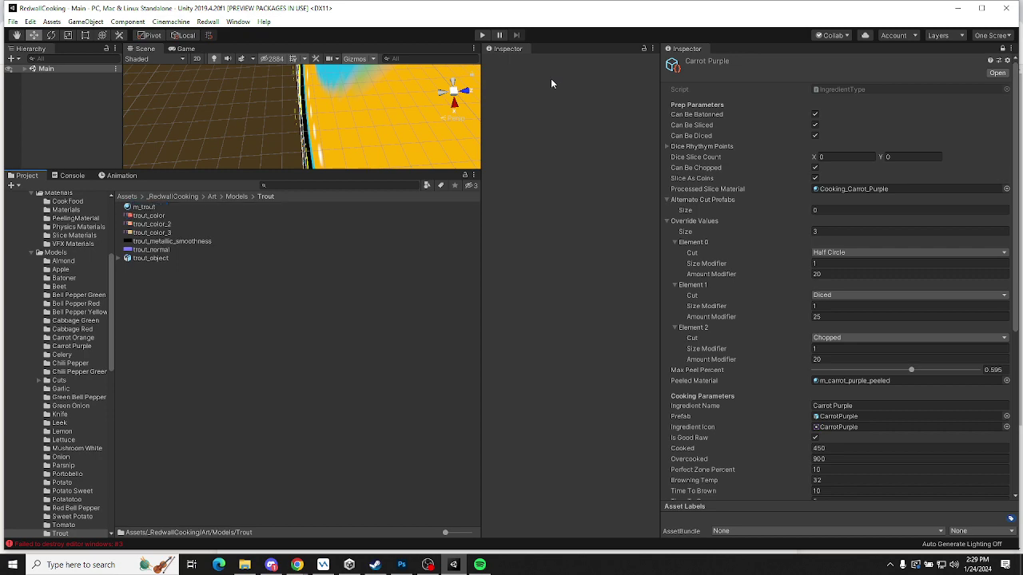
Create a new folder named Carrot White inside the Models folder
right_click(70, 258)
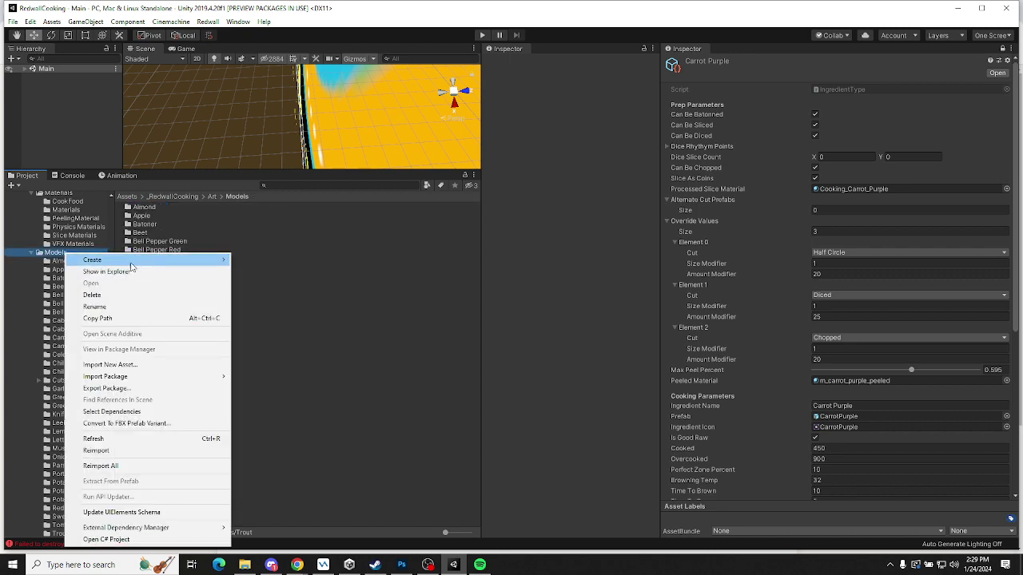
mouse_move(136, 261)
click(271, 77)
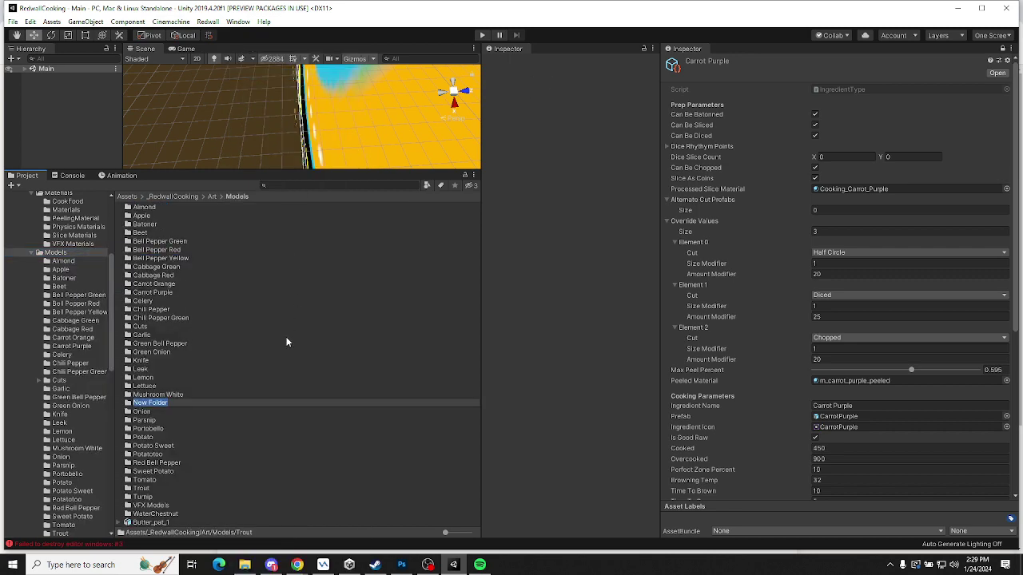
text(Carrot White)
key(Return)
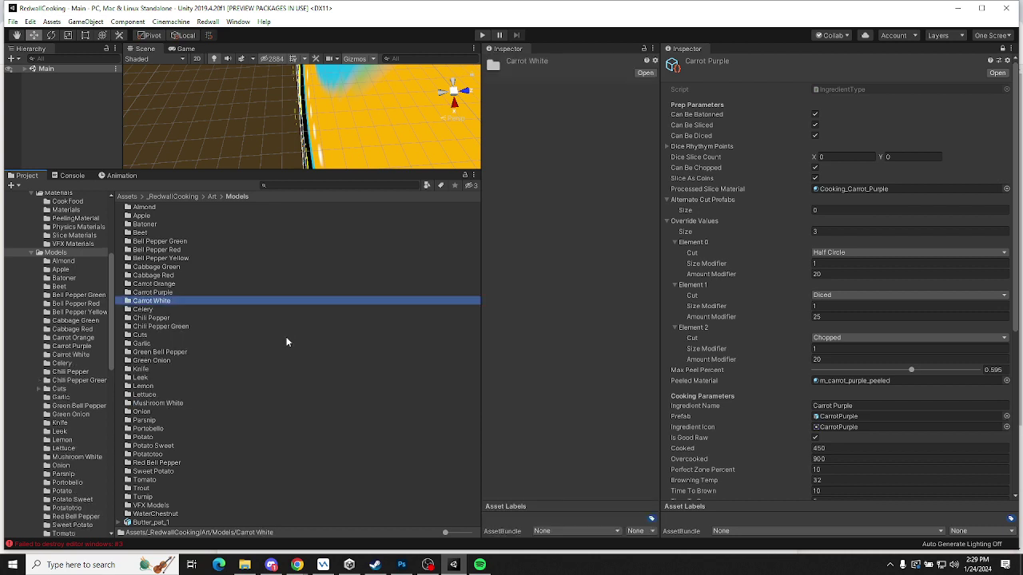
Duplicate the m_carrot_purple and m_carrot_purple_peeled materials, move the copies into the Carrot White folder and open that folder
click(160, 293)
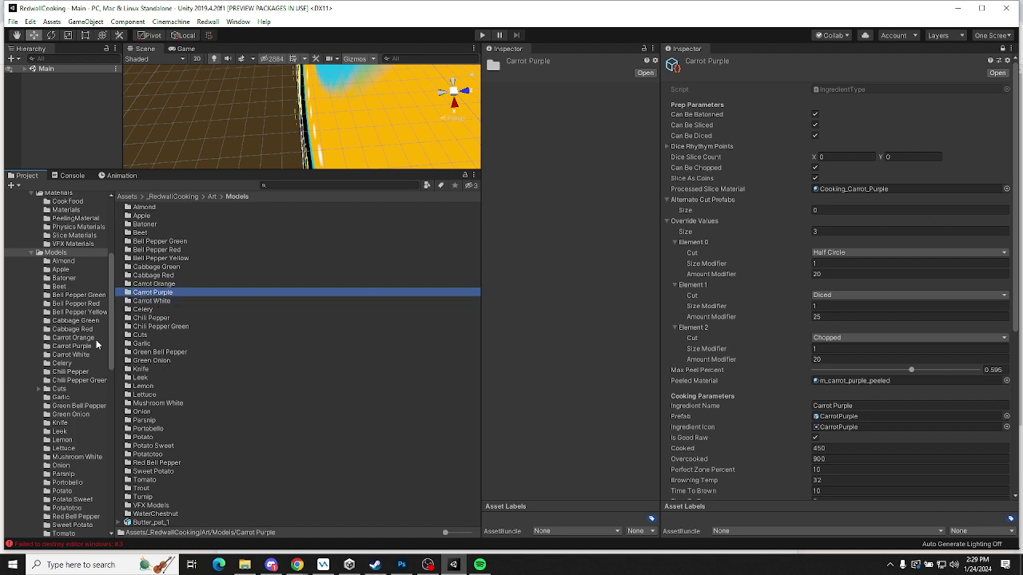
click(72, 346)
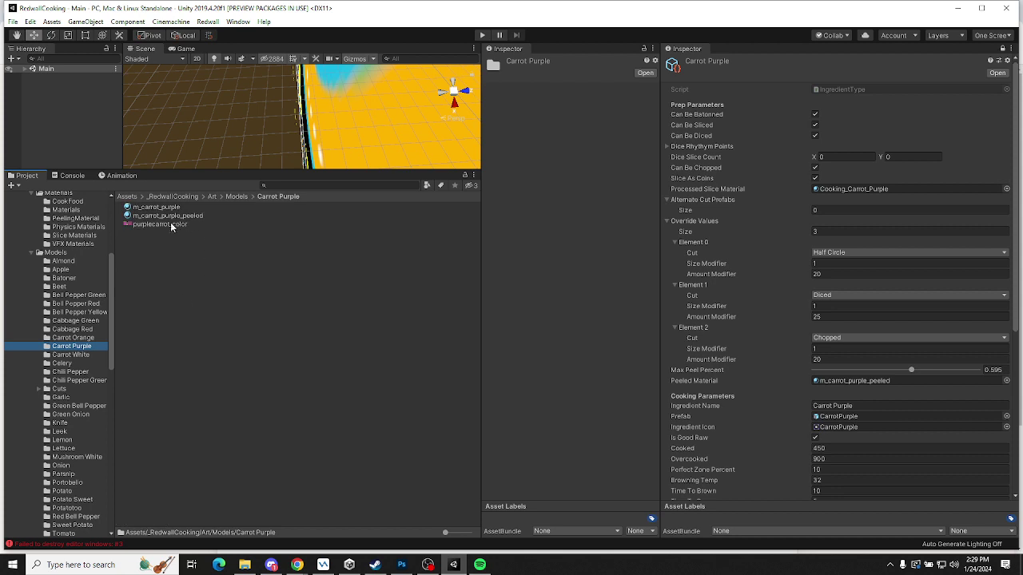
click(156, 208)
shift+click(156, 222)
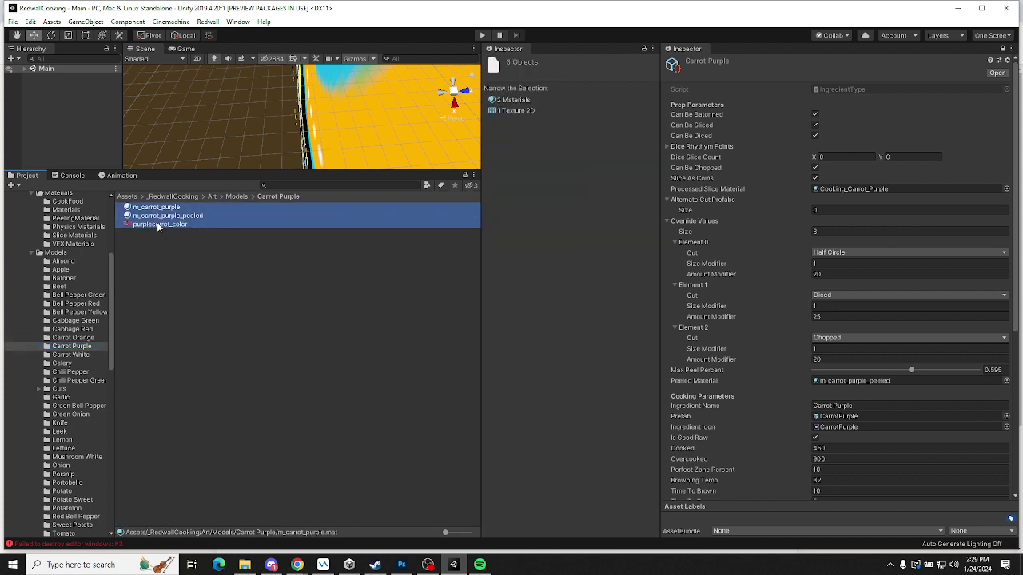
shift+click(166, 218)
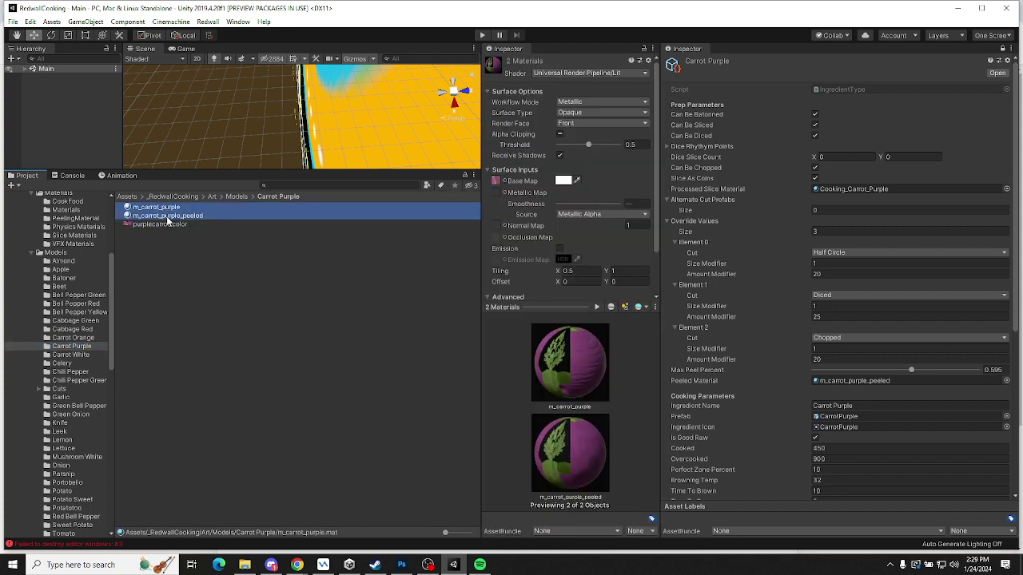
key(ctrl+d)
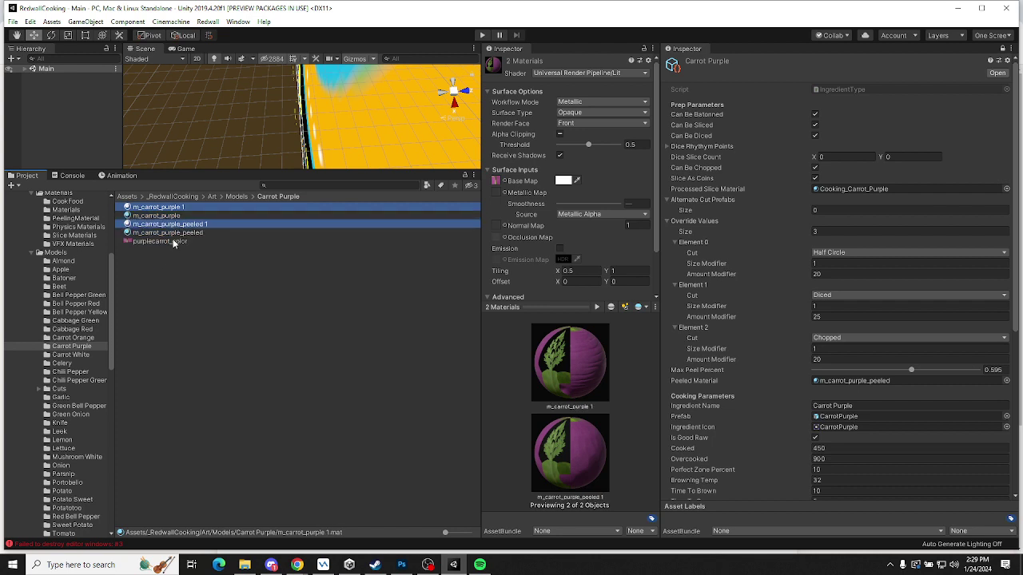
drag(167, 227, 74, 355)
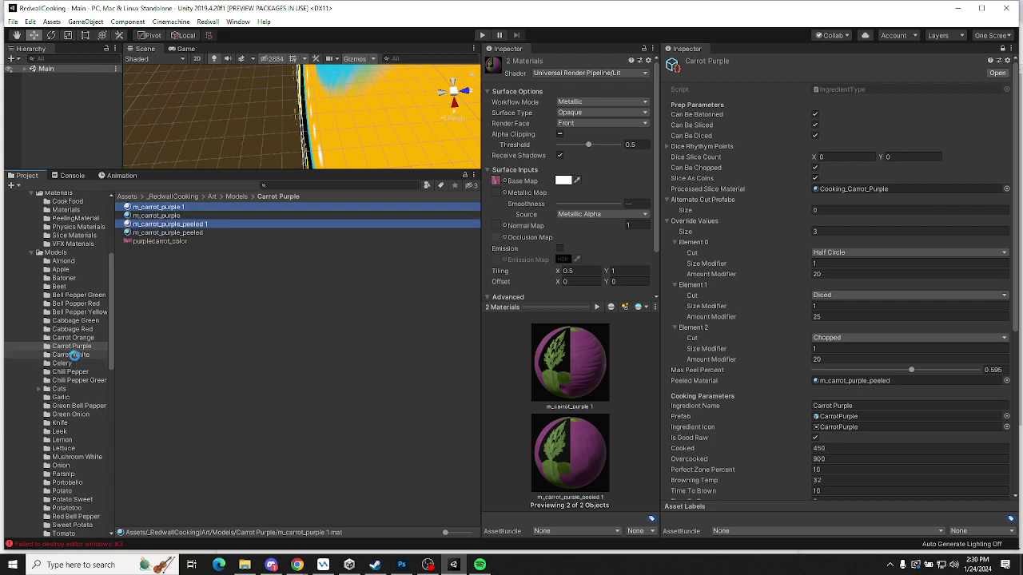
click(74, 355)
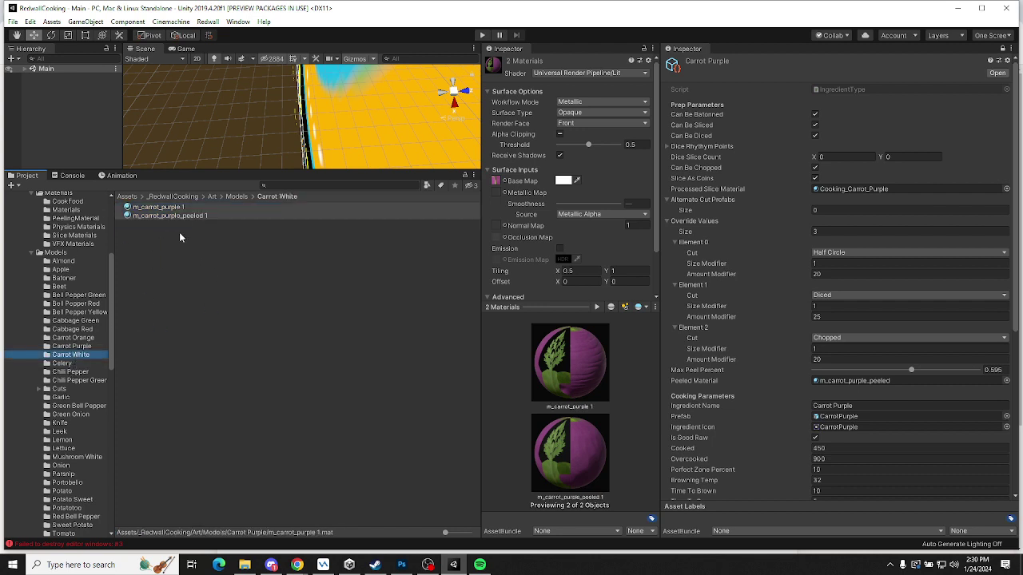
Rename the copied unpeeled carrot material in the Carrot White folder to m_carrot_white
click(177, 208)
click(189, 207)
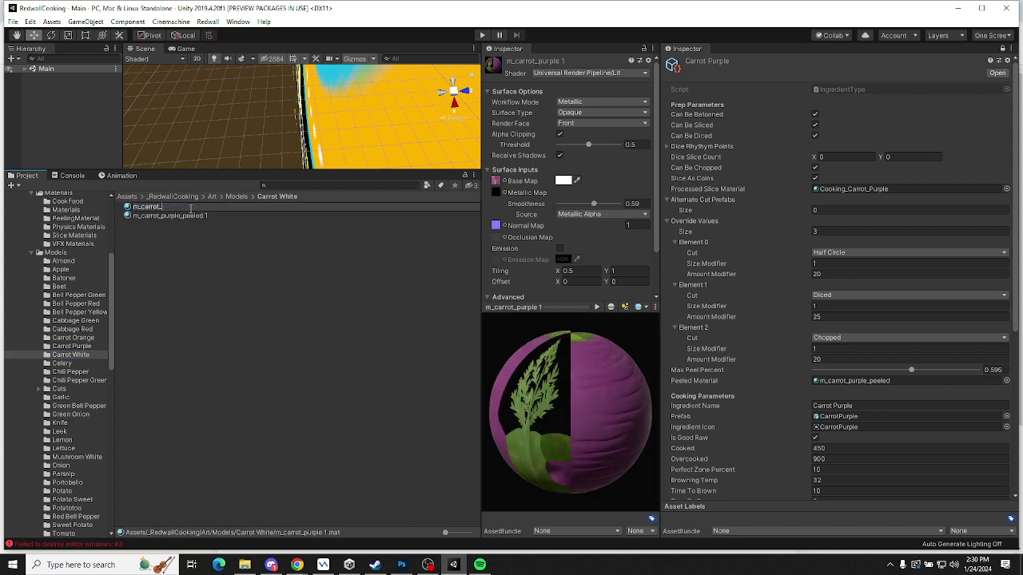
text(White)
key(Return)
click(164, 217)
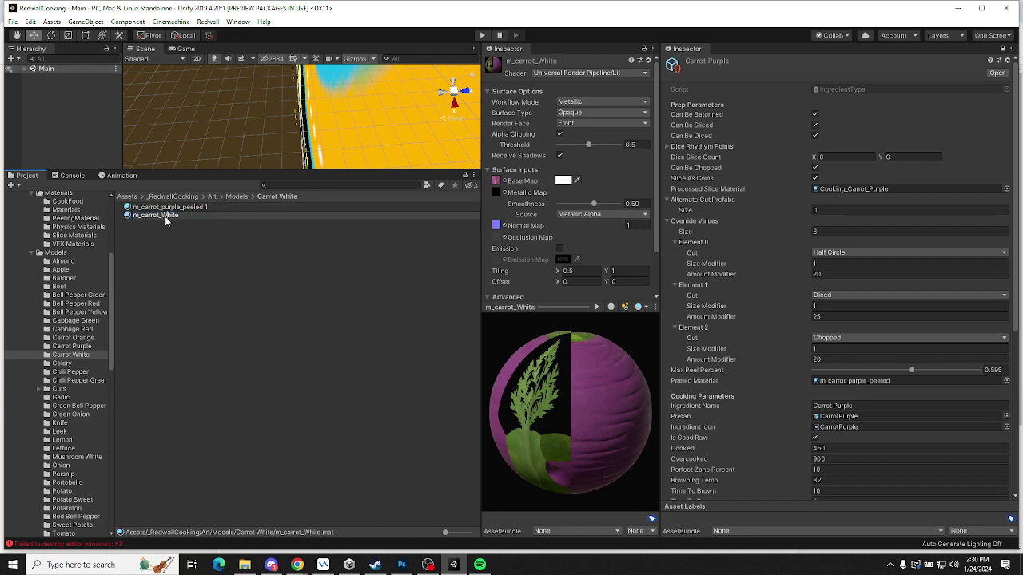
key(BackSpace)
text(w)
key(Return)
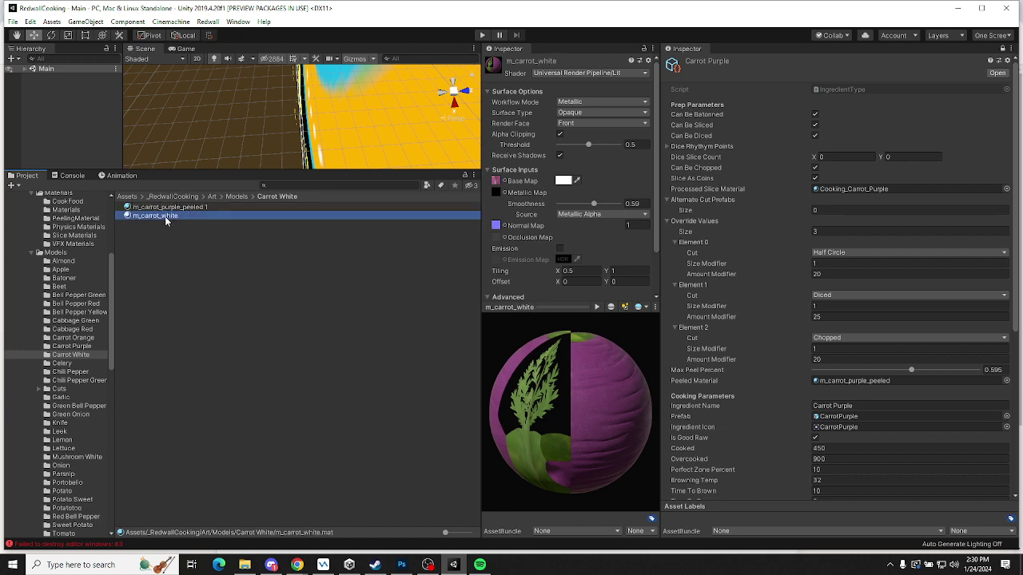
Rename the copied peeled carrot material to m_carrot_white_peeled
click(177, 209)
click(166, 209)
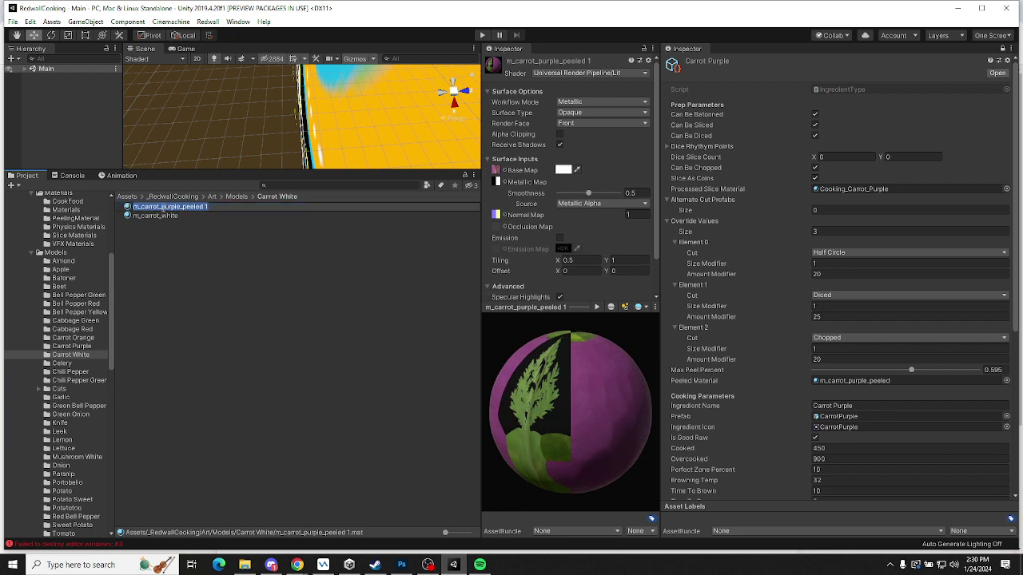
double_click(169, 207)
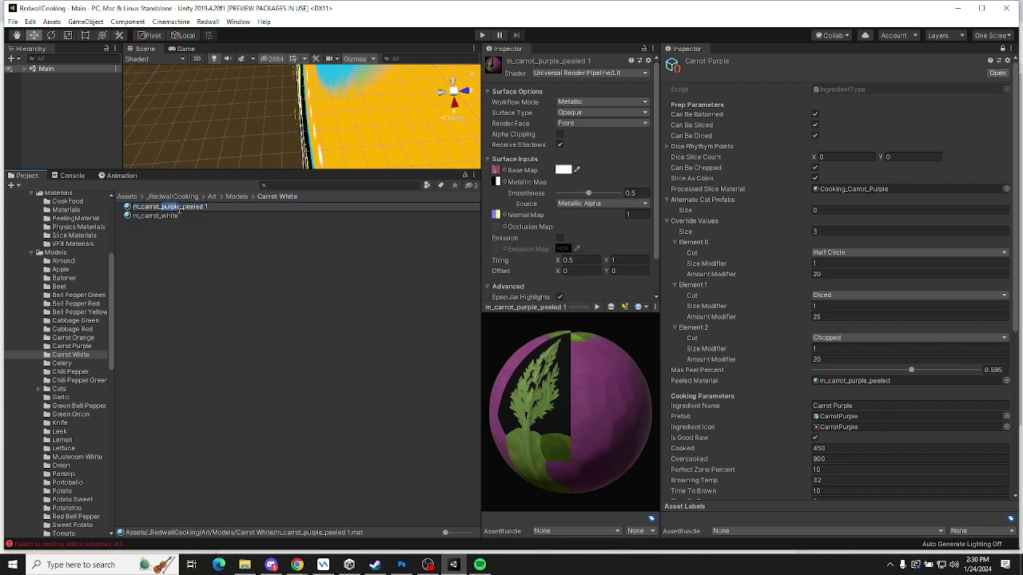
text(ewhite)
key(Delete)
key(Delete)
key(Return)
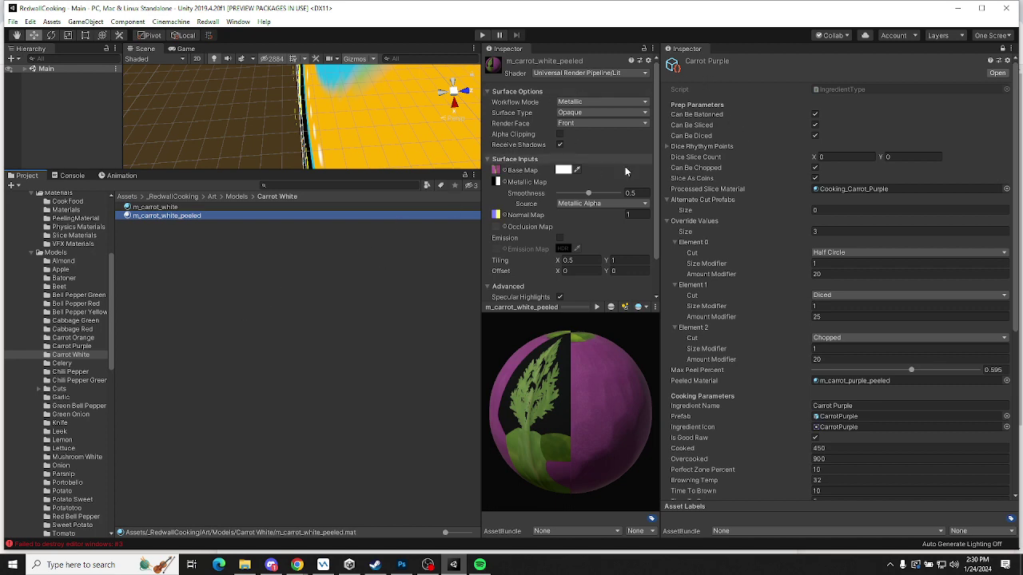
Duplicate the Carrot Purple ingredient asset in Resources/Data/Ingredients and name the copy Carrot White
click(1000, 76)
click(169, 319)
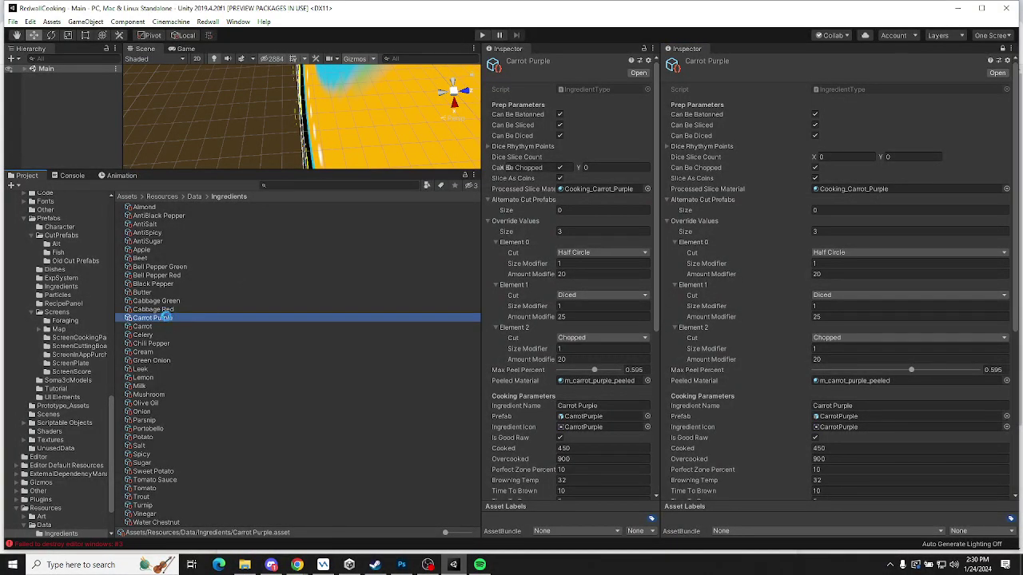
key(ctrl+d)
click(163, 321)
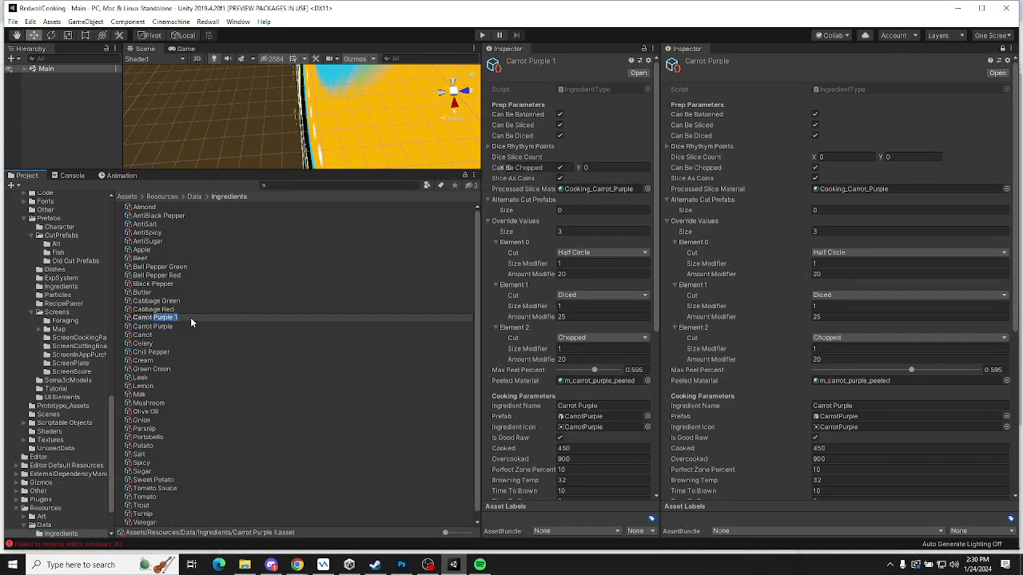
text(Carrot White)
key(Return)
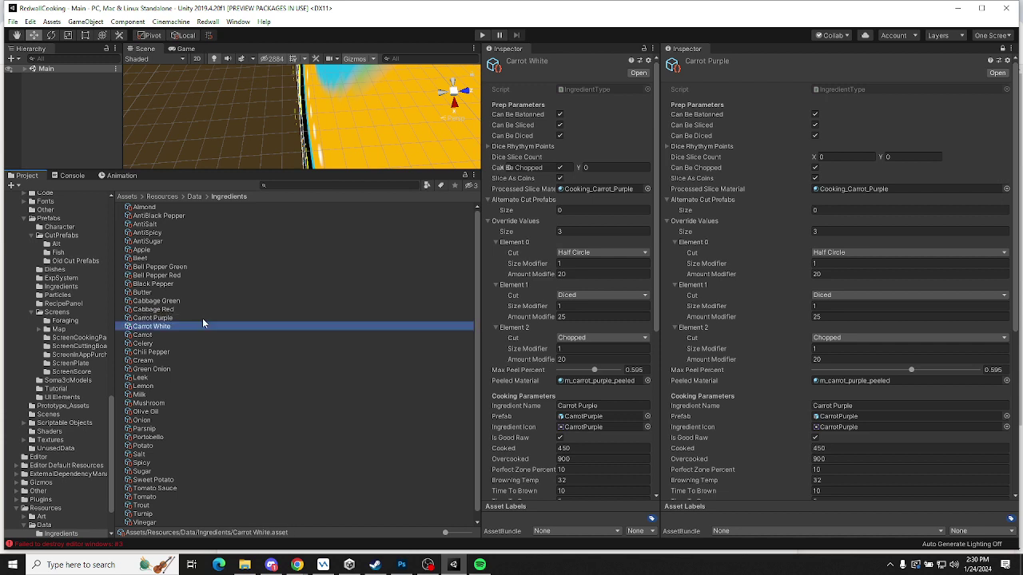
Lock the second Inspector onto the Carrot White asset and set its Ingredient Name to Carrot White
click(1002, 49)
click(1002, 49)
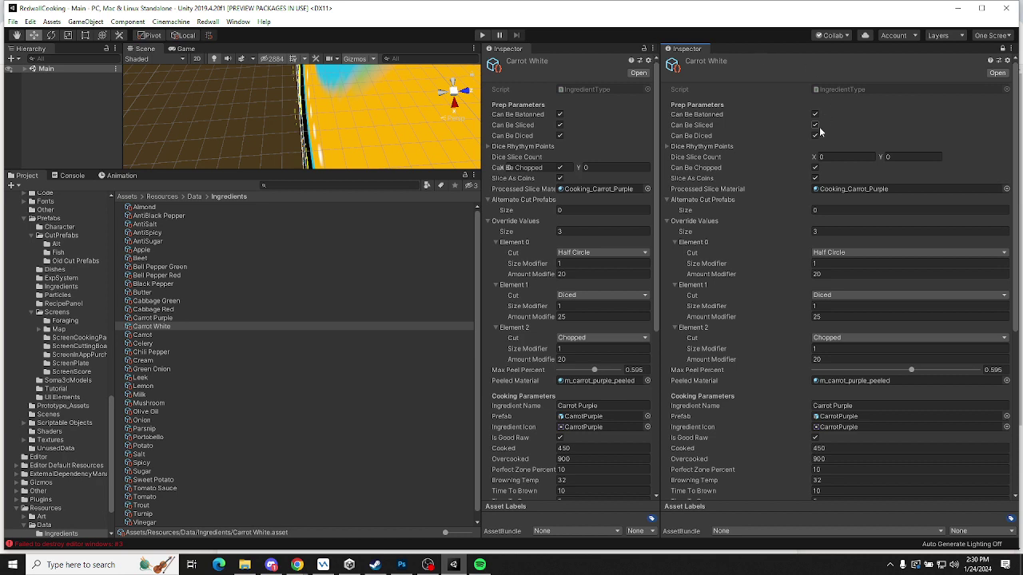
double_click(836, 405)
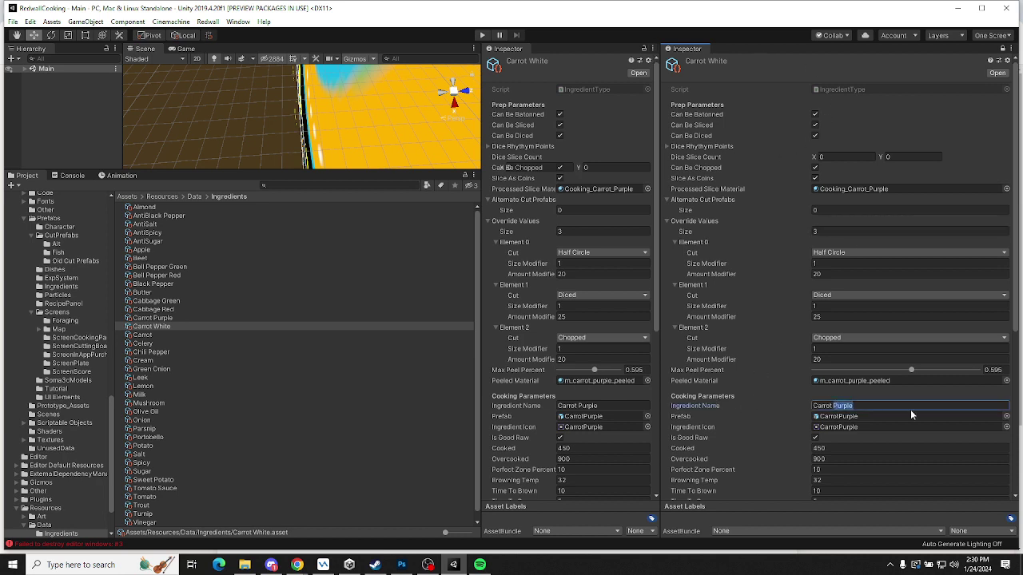
text(White)
Set the Carrot White asset's Data Ingredient Icon Name to CarrotWhite
scroll(843, 375, down, 5)
double_click(837, 367)
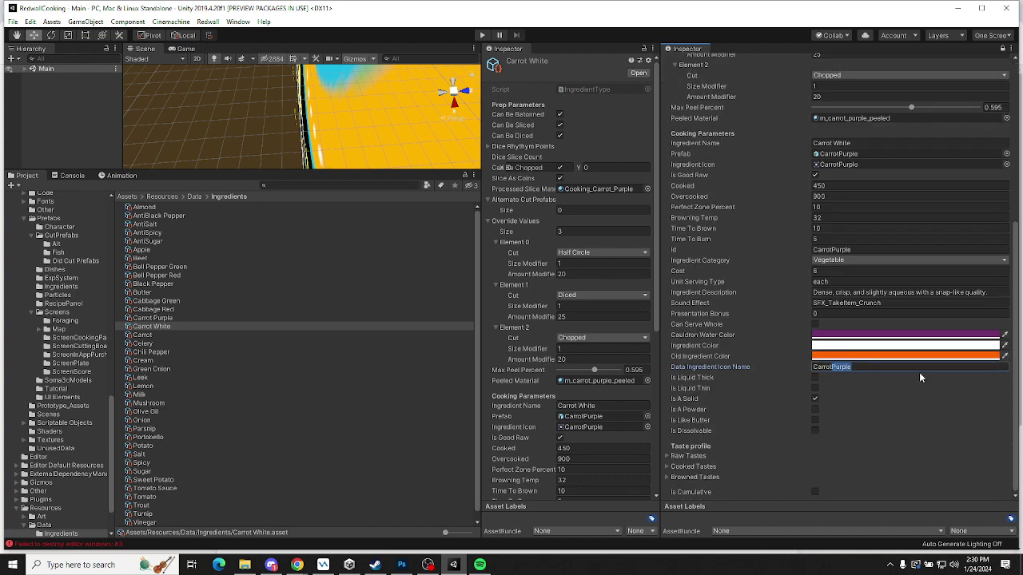
text(White)
Locate the Carrot White asset's assigned Processed Slice Material in the project's CookFood folder
scroll(791, 366, up, 6)
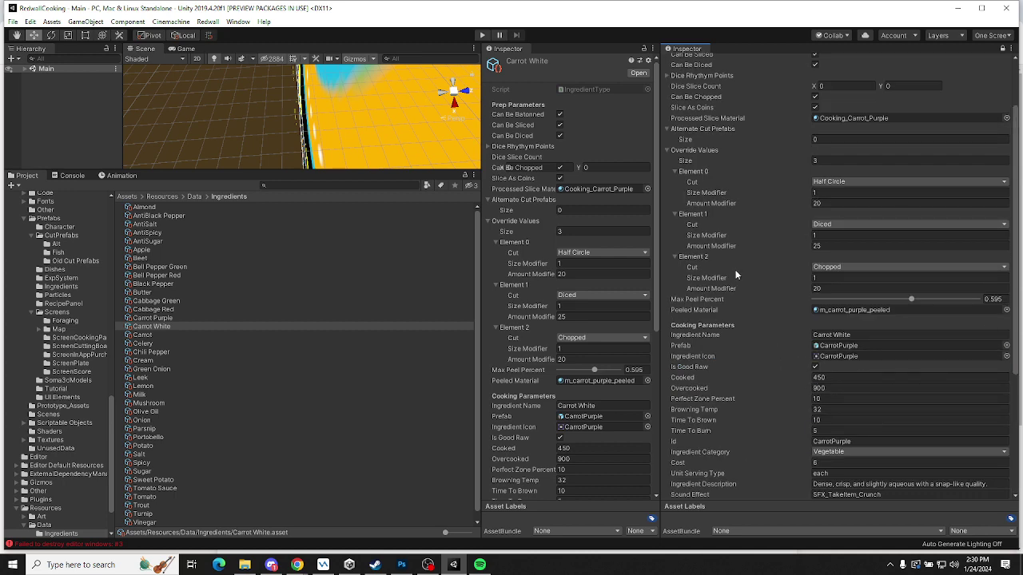
scroll(724, 231, up, 3)
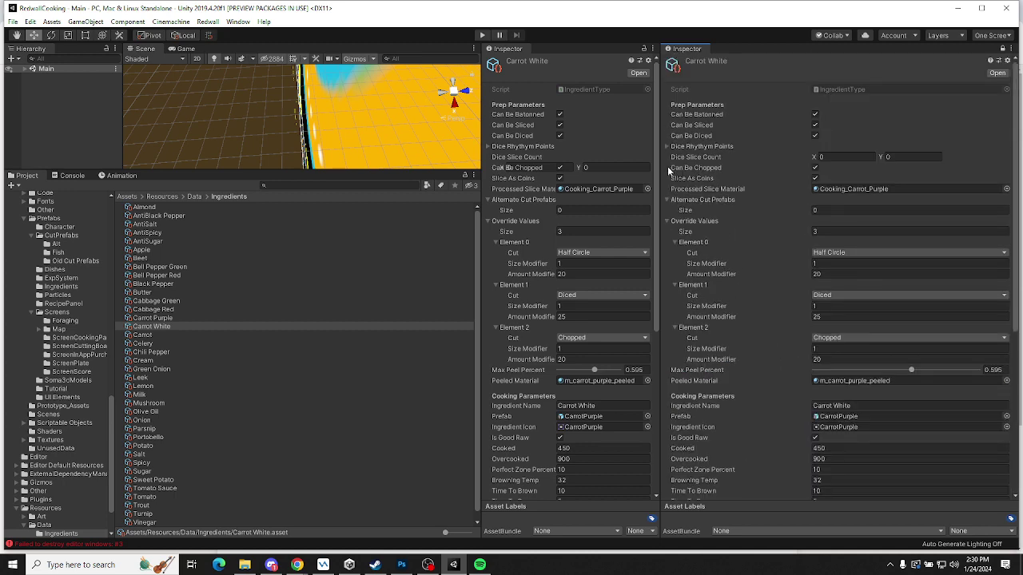
click(848, 188)
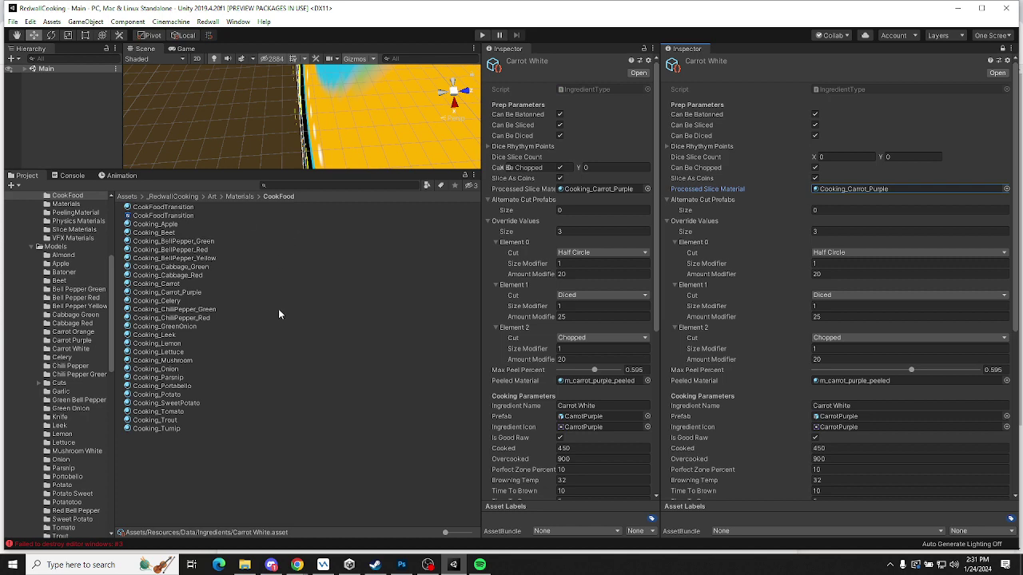
Switch to SmartSVN, open the Carrot Purple folder under Art/Models, and enlarge the window and its directory and file area
click(323, 564)
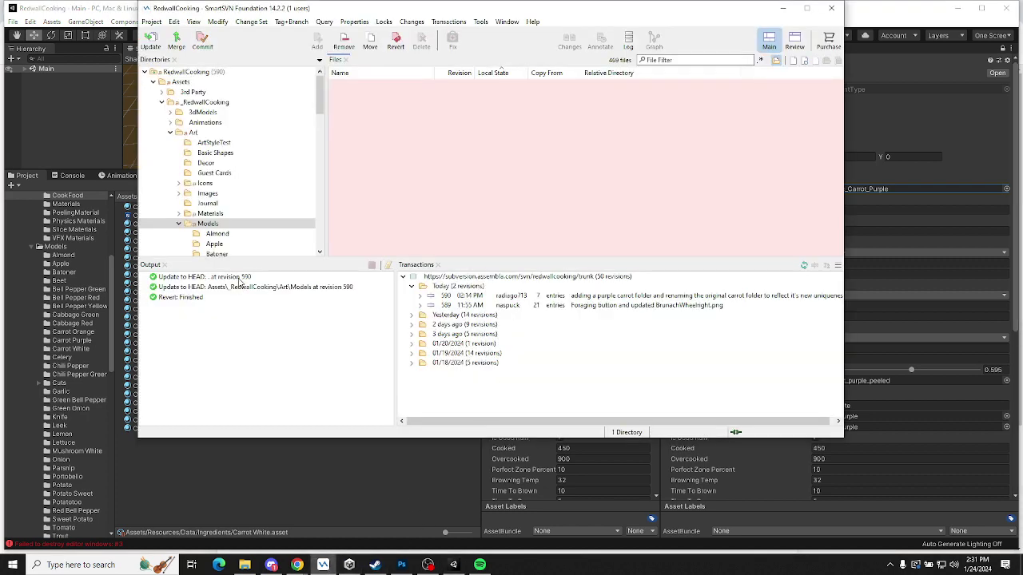
click(199, 224)
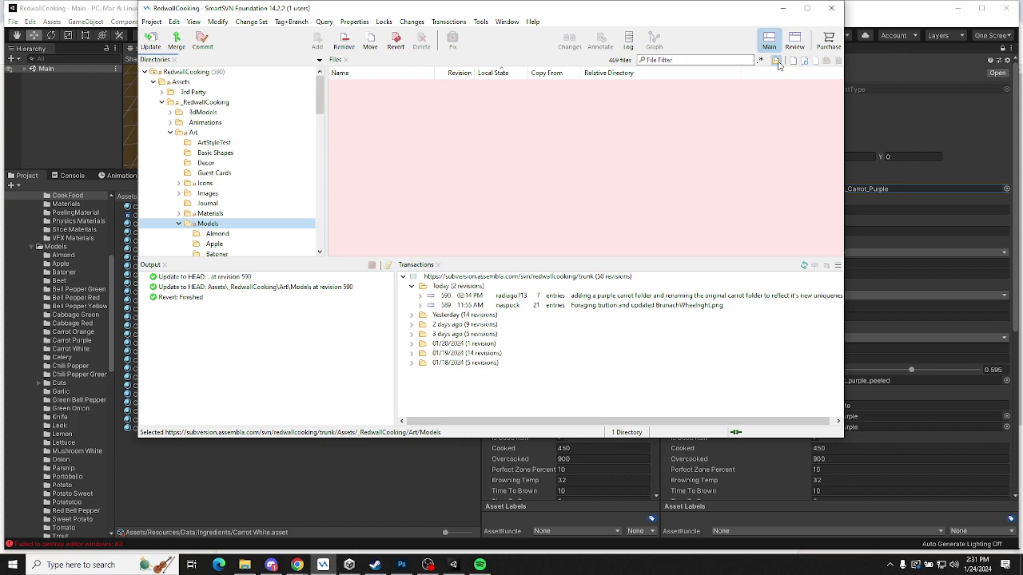
scroll(246, 205, down, 4)
click(216, 215)
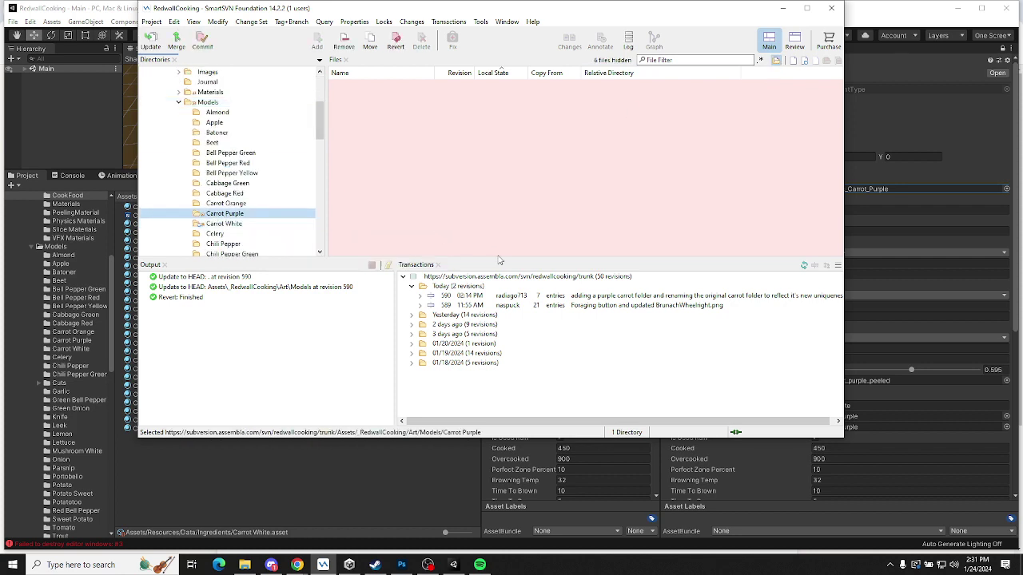
drag(501, 259, 489, 313)
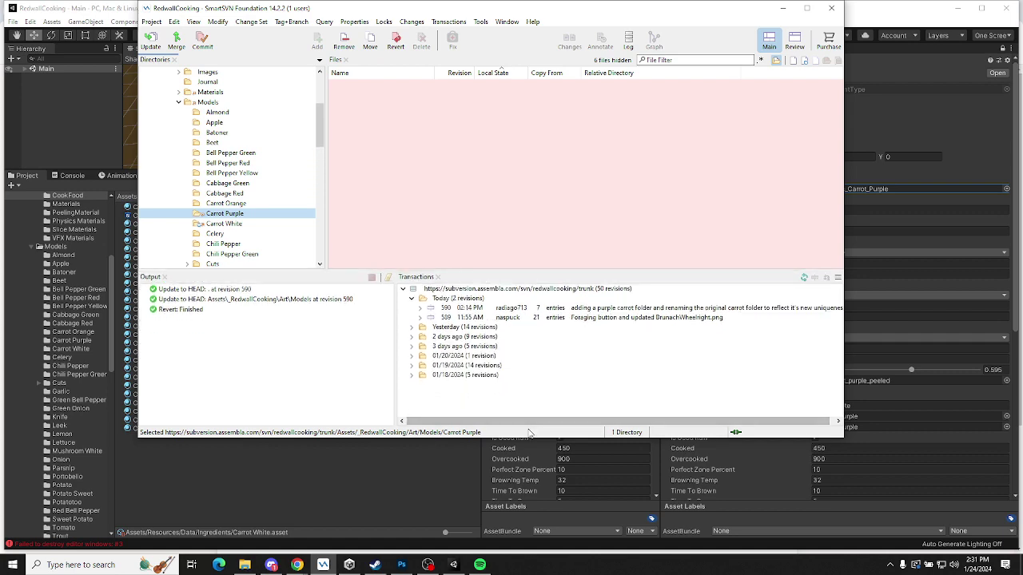
drag(526, 438, 525, 526)
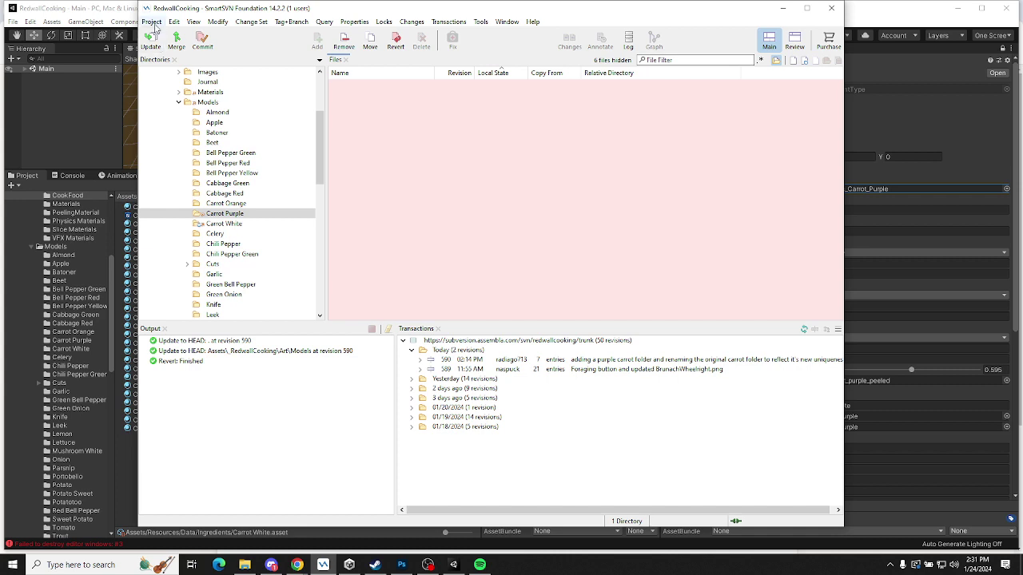
Show only unversioned files in the file list and display those of the whole Models directory
click(228, 214)
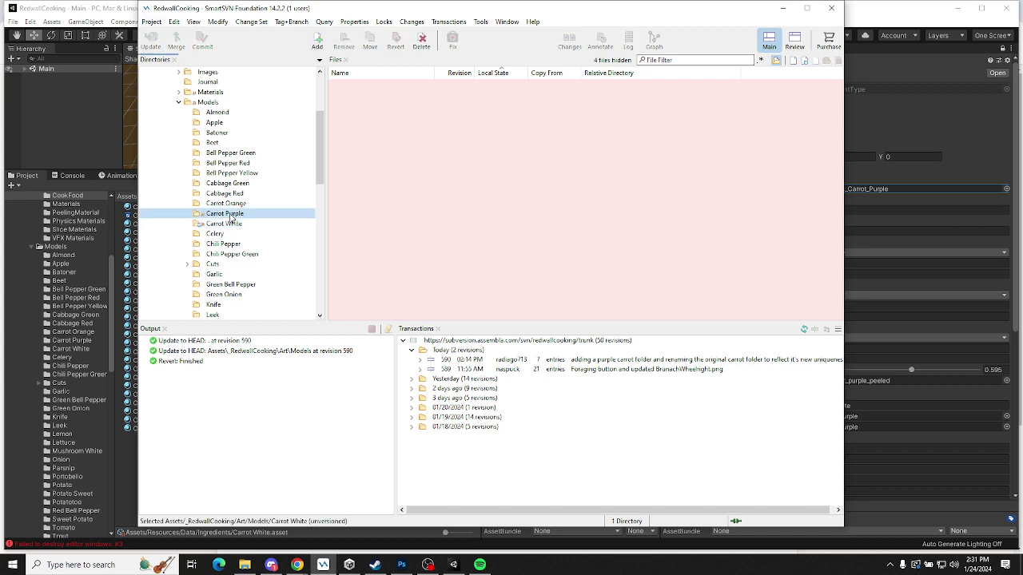
click(793, 63)
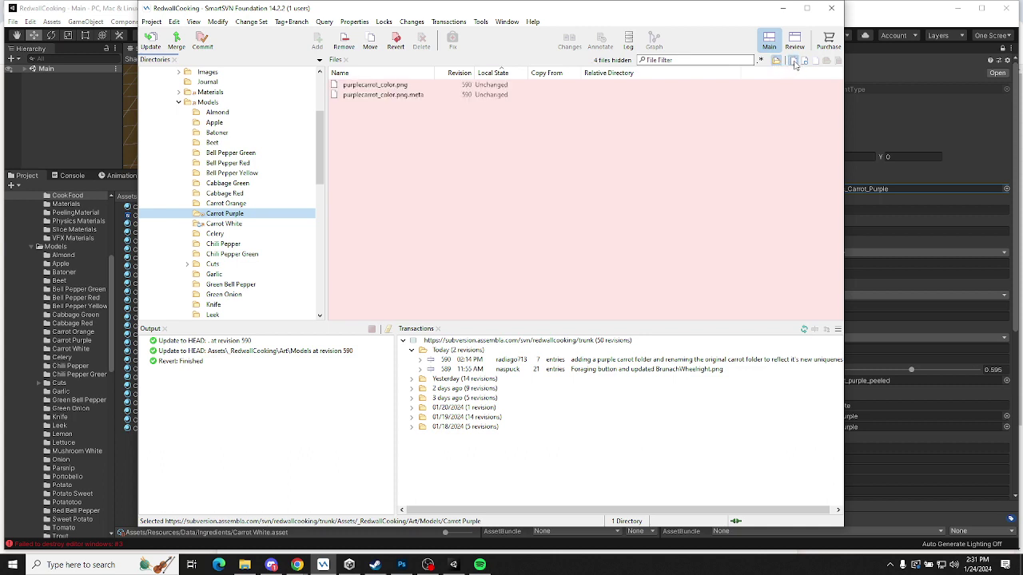
click(794, 62)
click(804, 62)
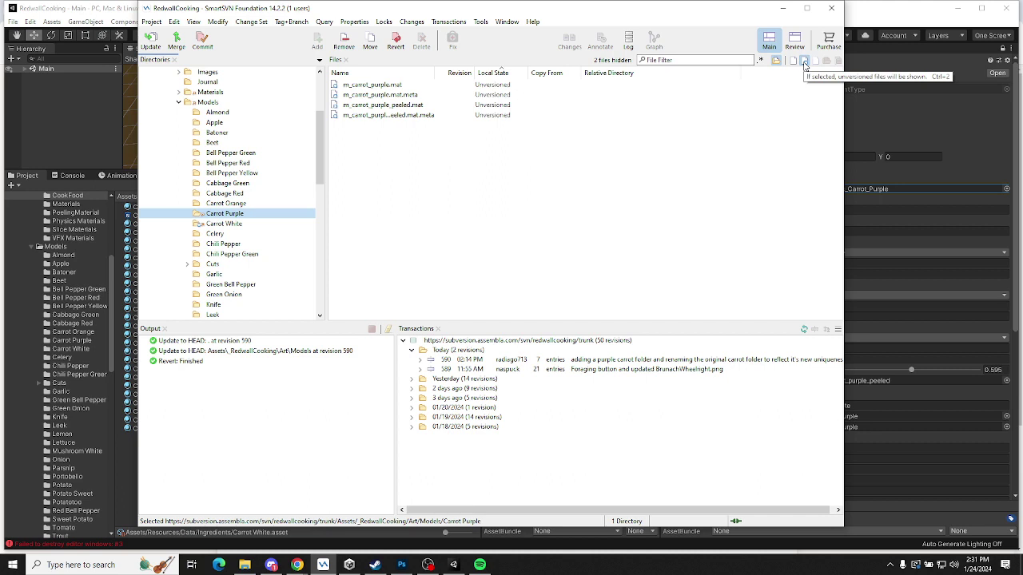
click(214, 103)
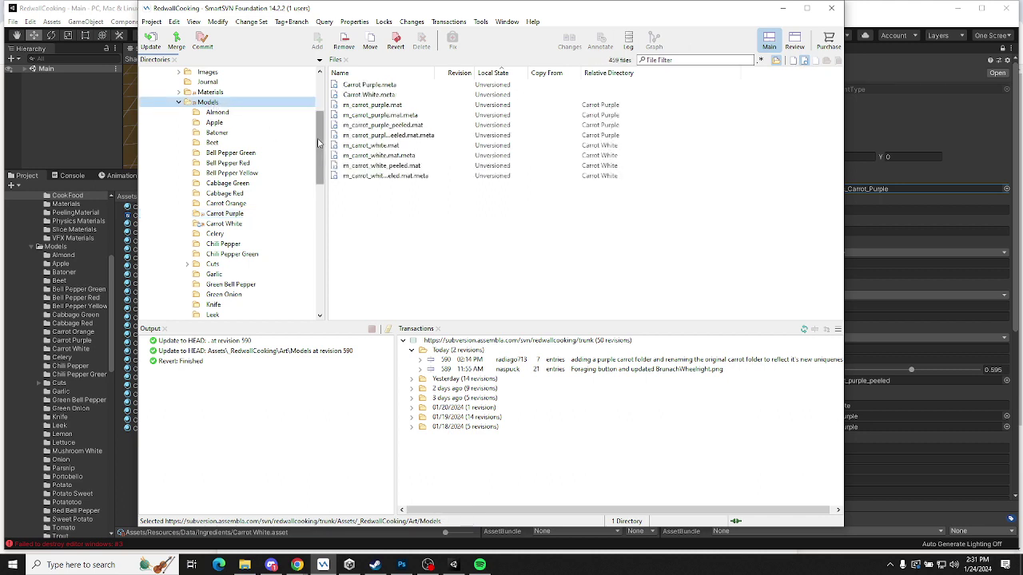
Add the unversioned Carrot Purple.meta file in the Models directory to version control
click(393, 85)
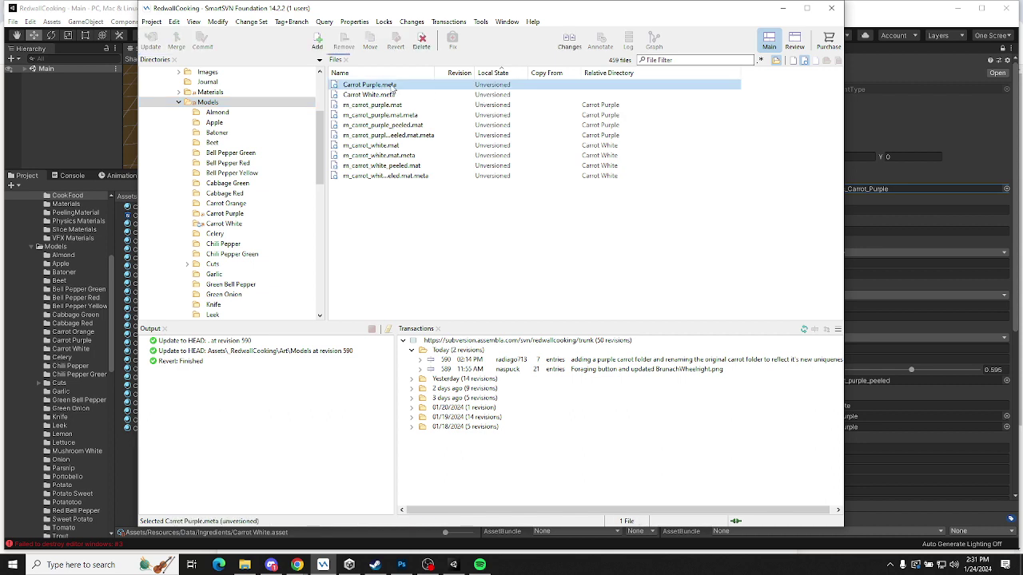
right_click(376, 87)
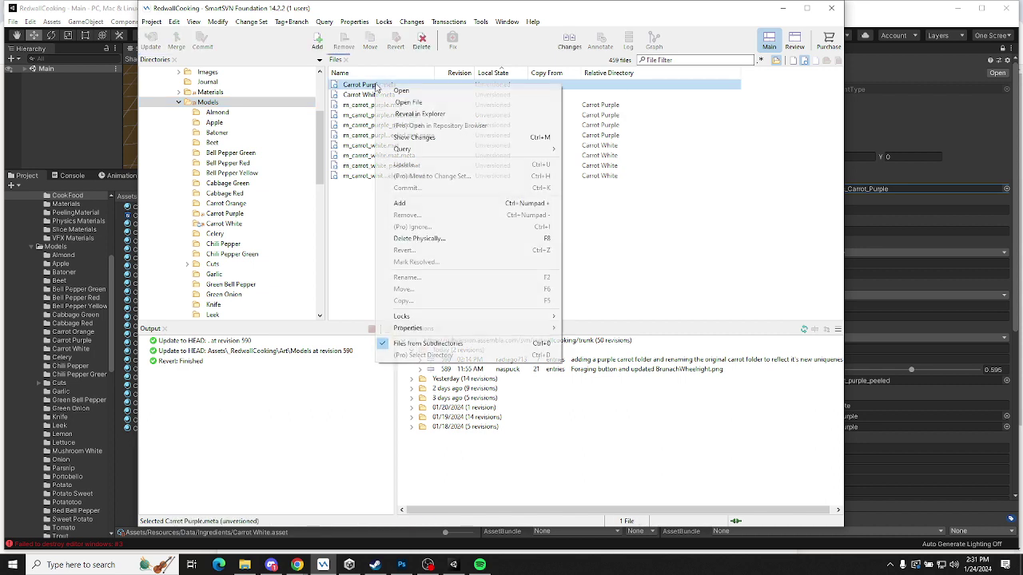
click(345, 134)
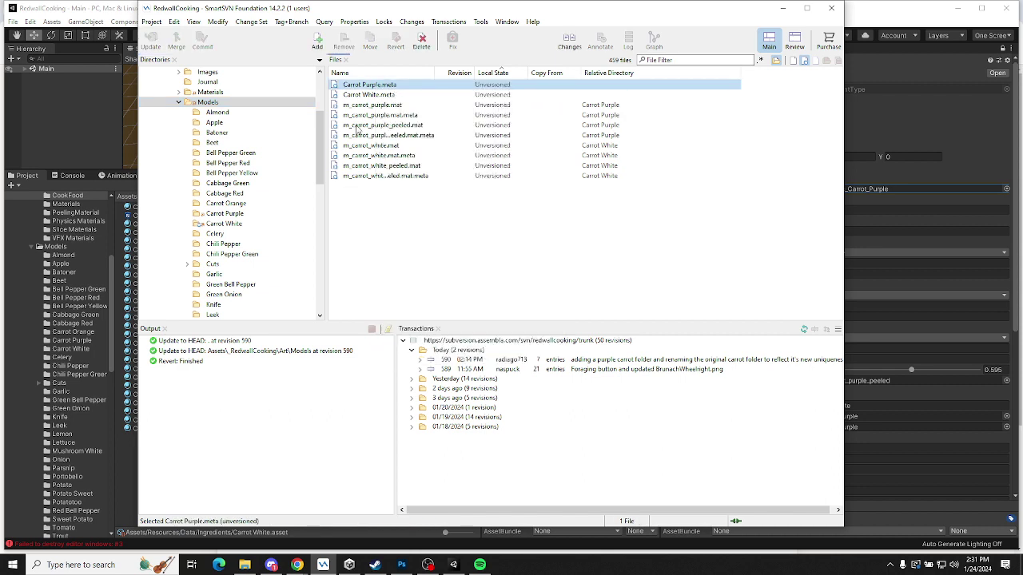
click(223, 215)
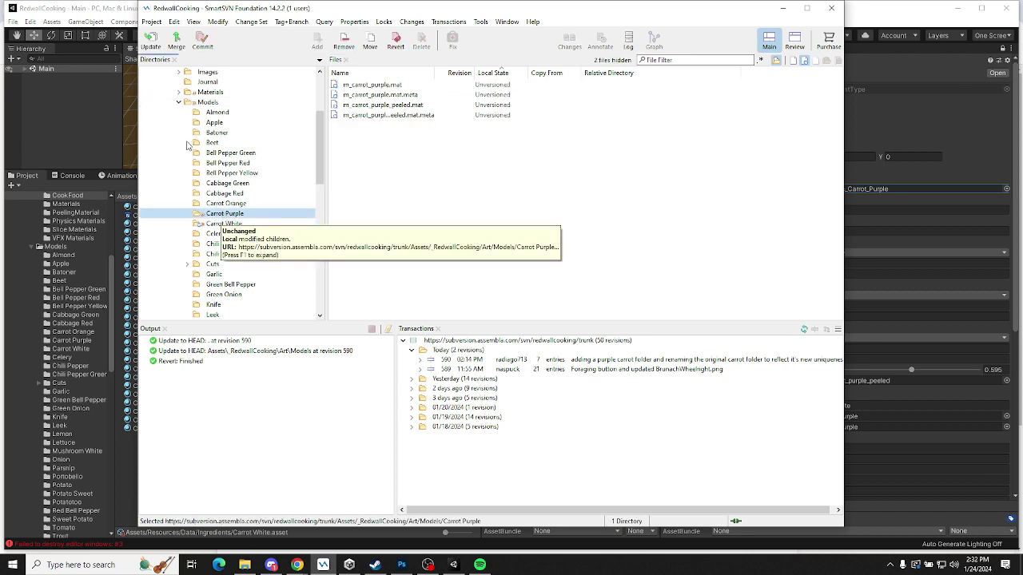
click(212, 102)
click(346, 84)
click(317, 40)
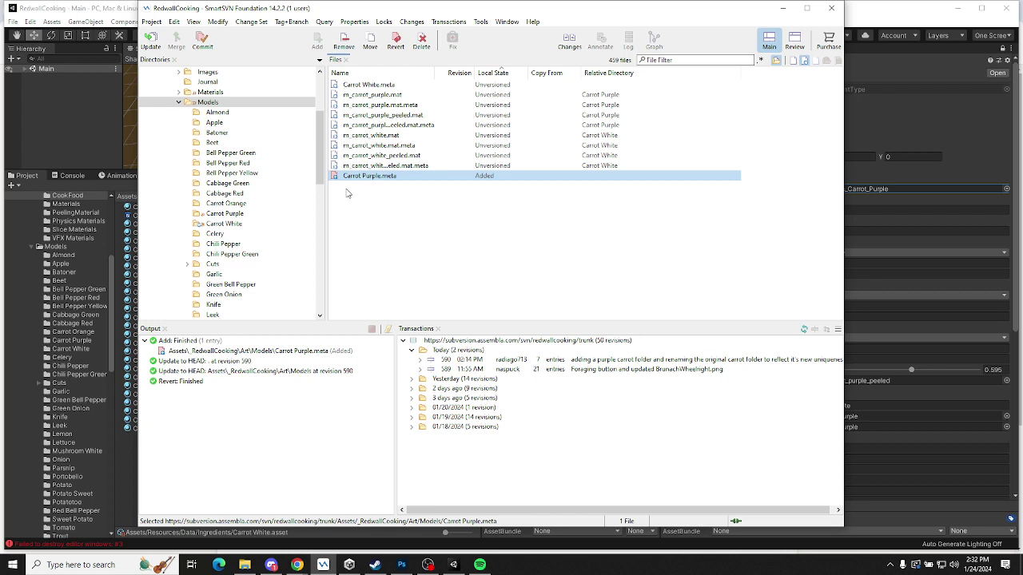
Add the m_carrot_purple and m_carrot_purple_peeled materials and their meta files to version control
click(219, 215)
click(372, 85)
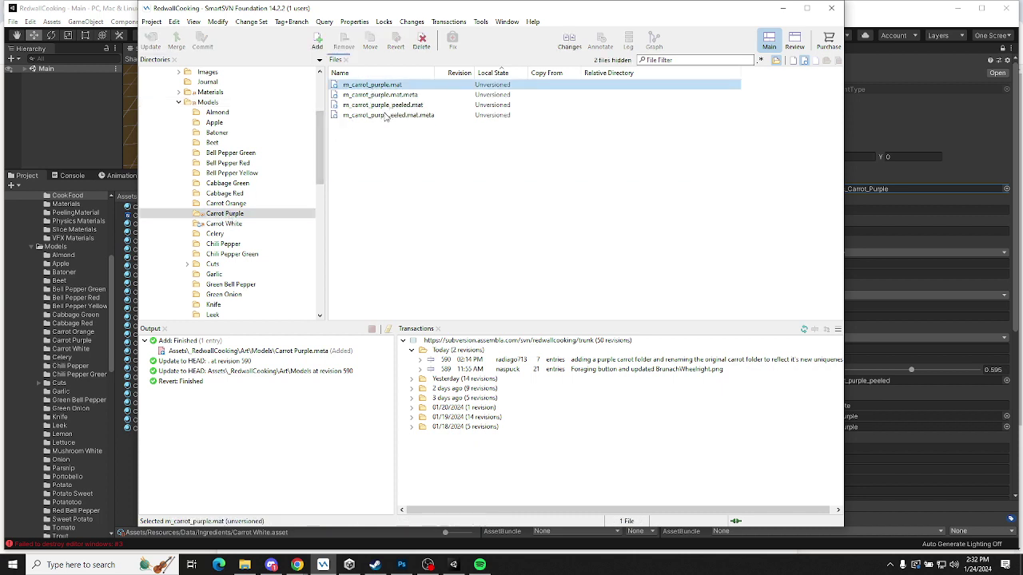
shift+click(388, 115)
click(317, 40)
Add Carrot White.meta and the m_carrot_white and m_carrot_white_peeled materials with their meta files to version control
click(208, 103)
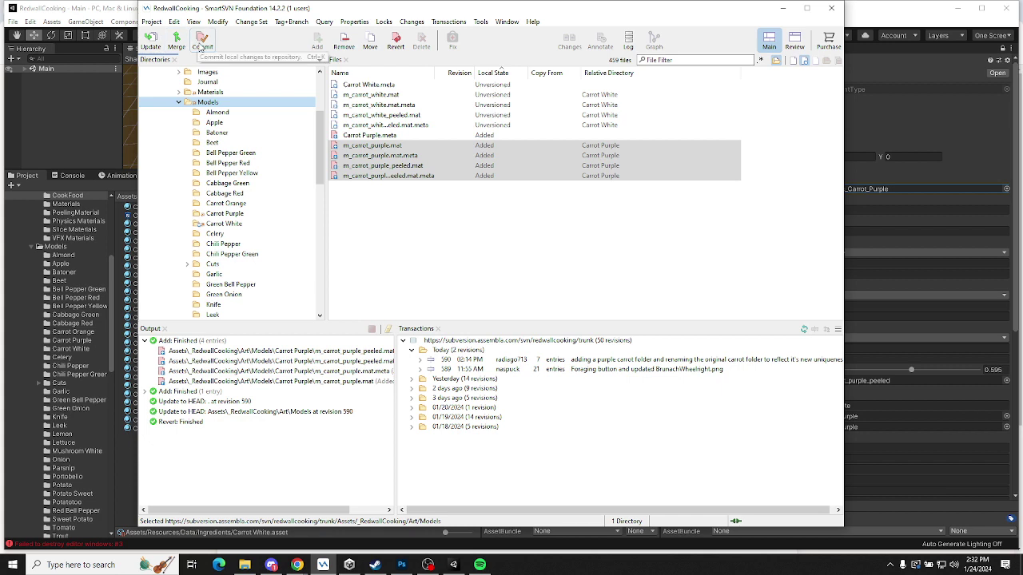
click(373, 127)
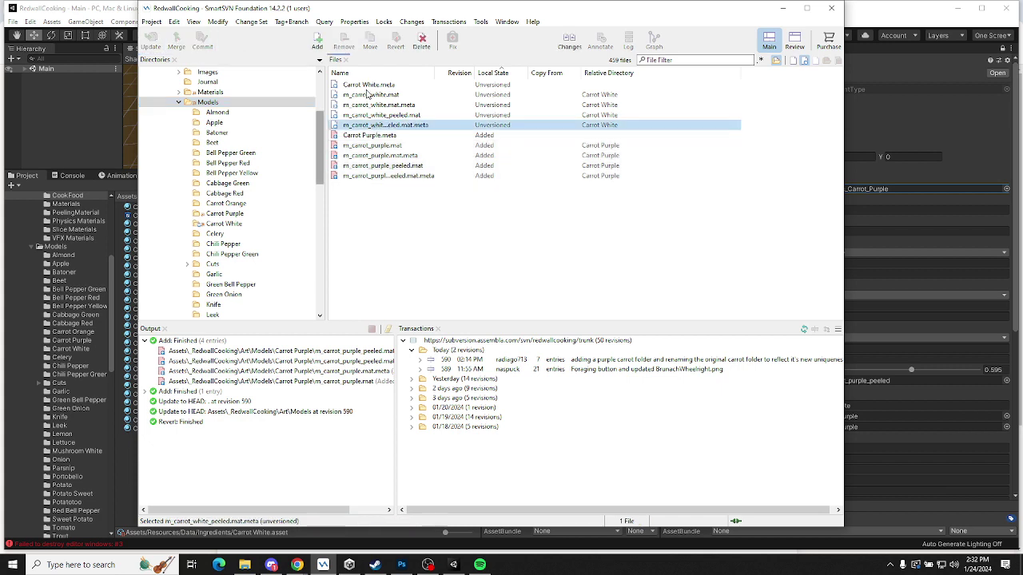
shift+click(366, 87)
click(318, 41)
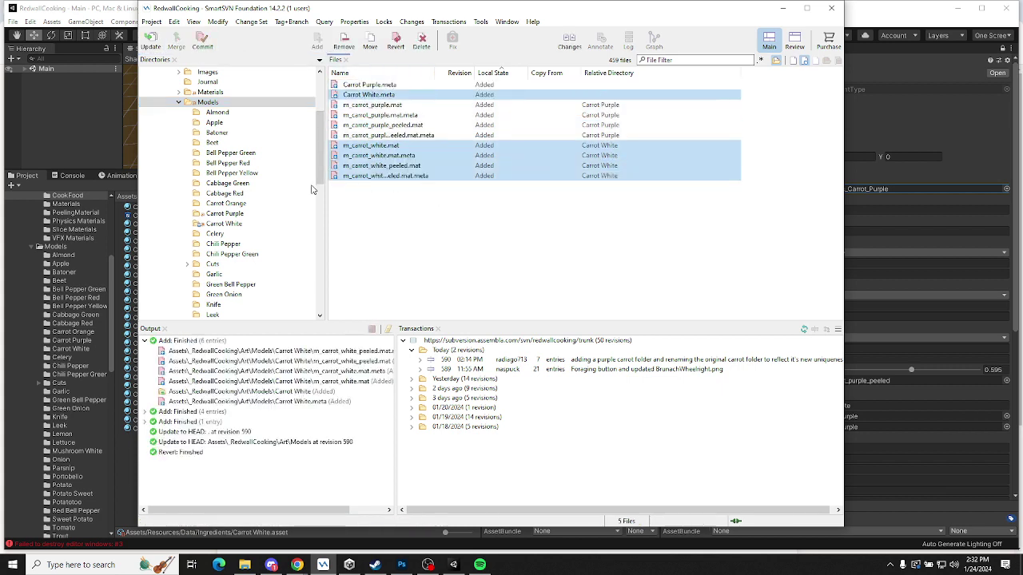
Commit the Models directory fully recursively, with a commit message mentioning the white carrot folder and the purple carrot meta file
click(208, 103)
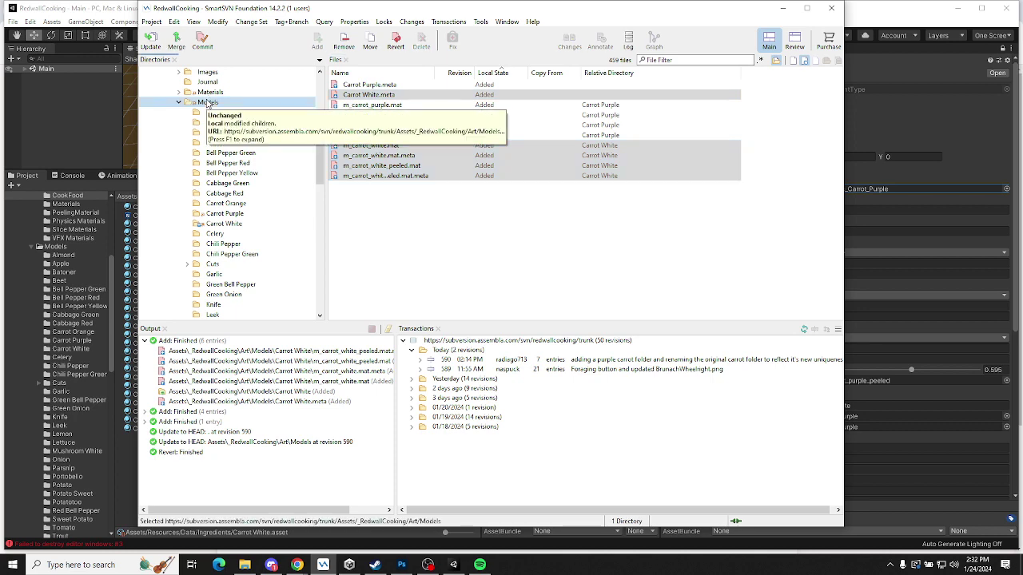
click(202, 42)
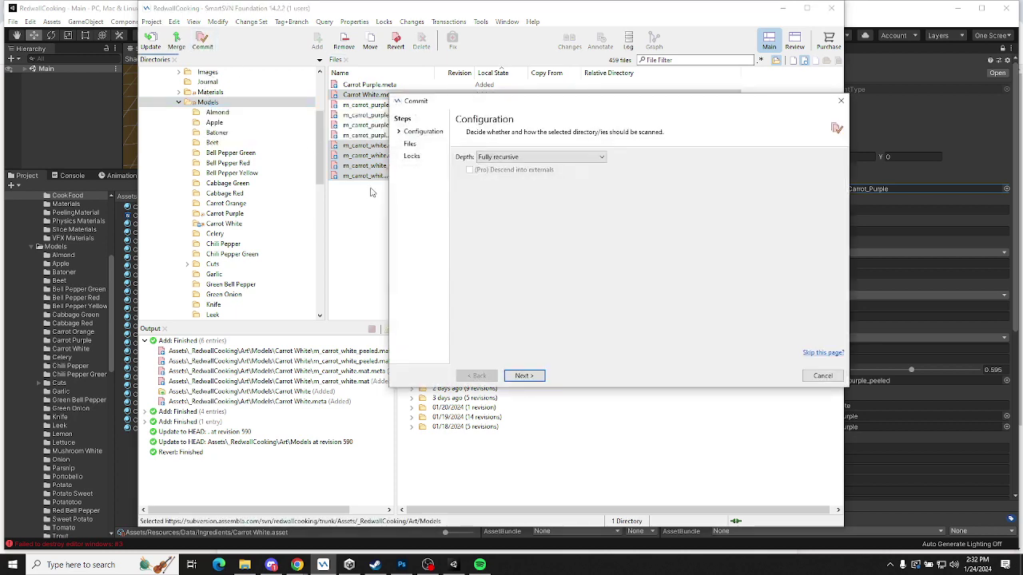
click(524, 376)
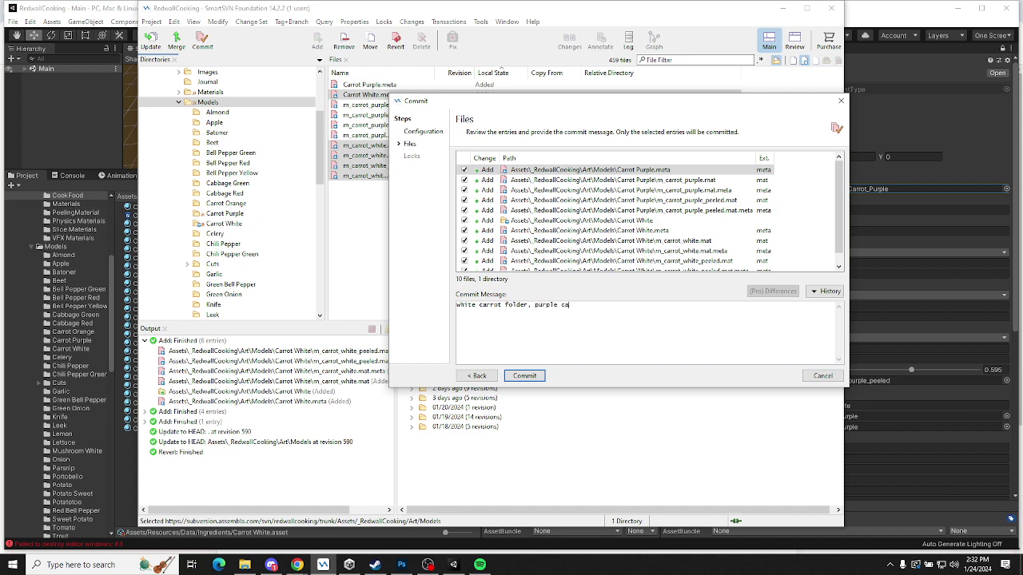
text(meta file)
click(535, 375)
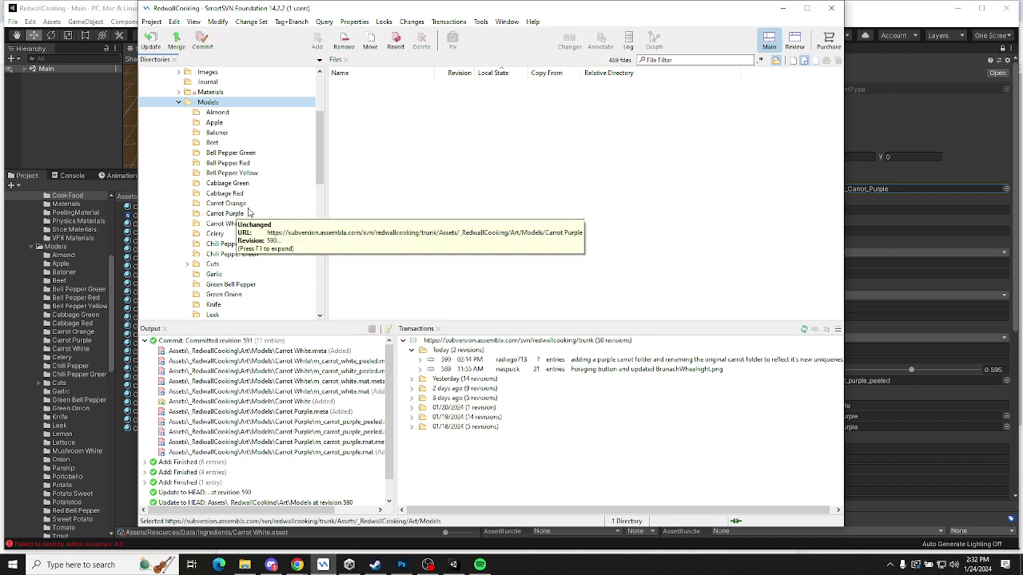
Check the Carrot Purple, Carrot White and Materials directories for remaining unversioned files
click(225, 213)
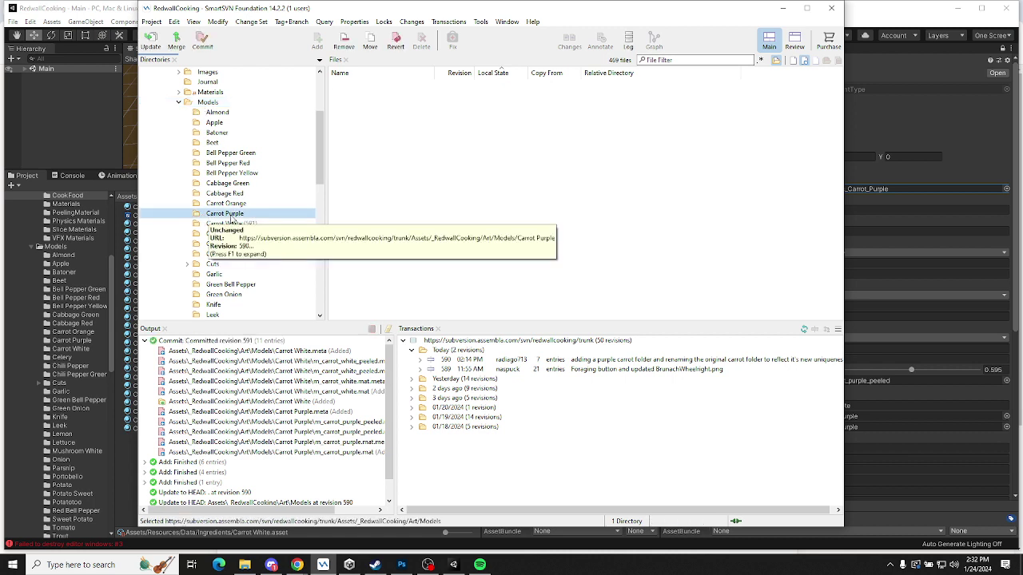
click(229, 224)
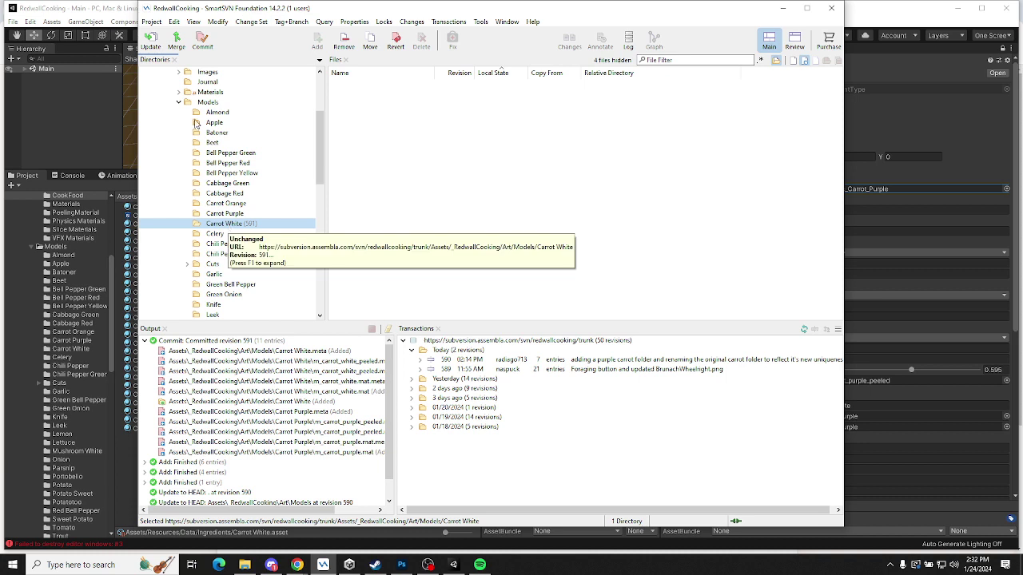
scroll(176, 188, down, 3)
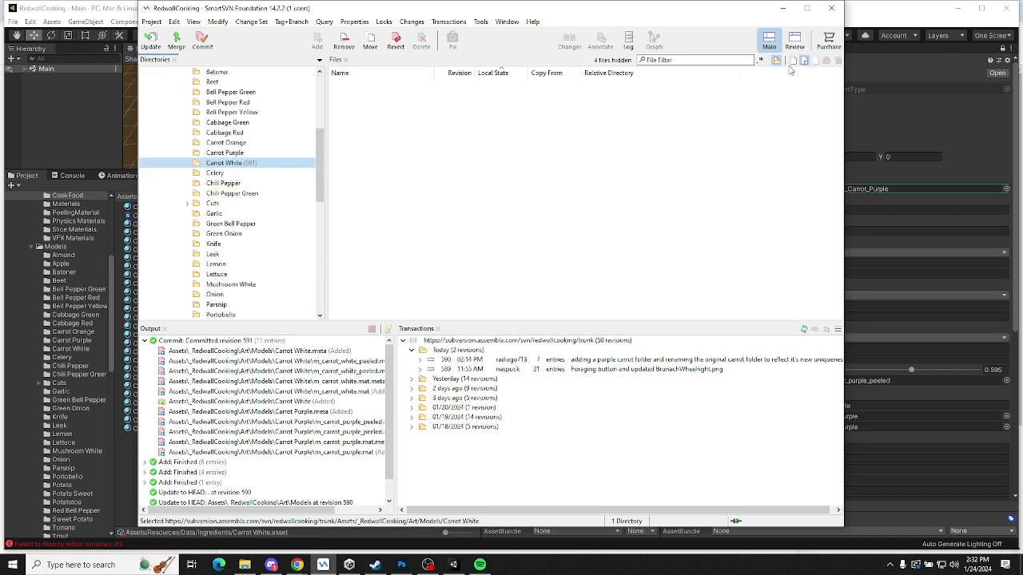
click(231, 154)
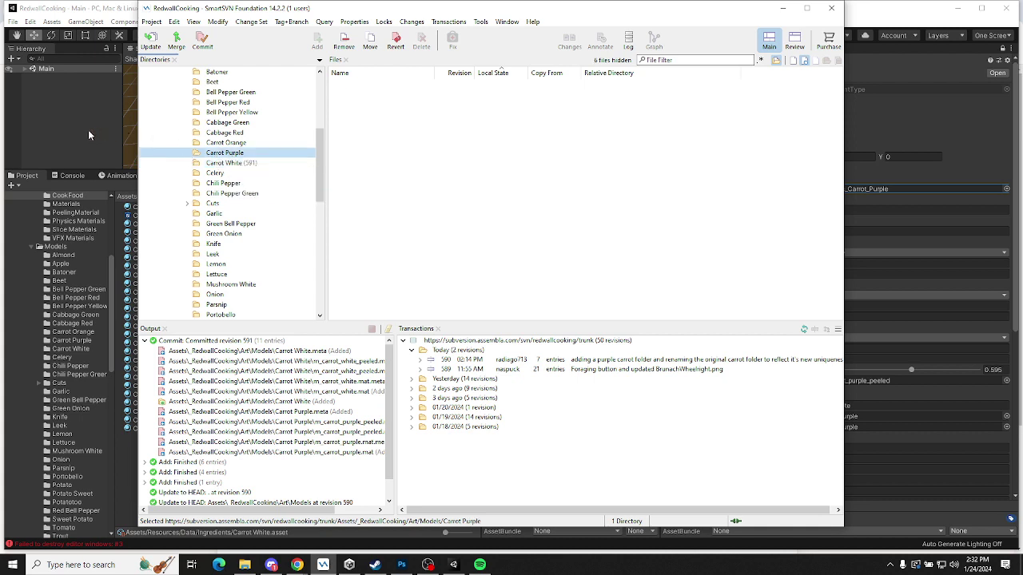
scroll(236, 152, up, 3)
click(208, 124)
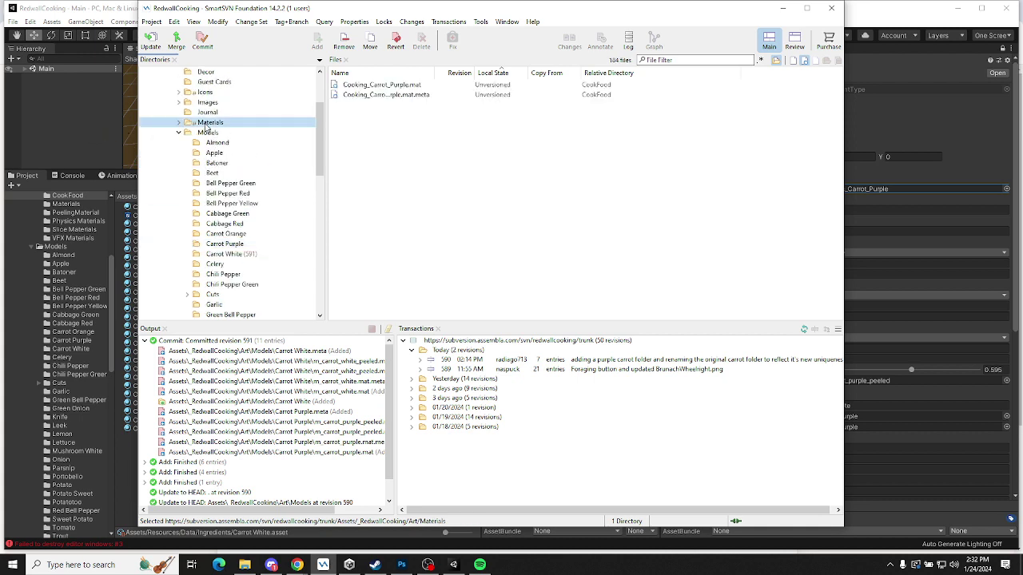
Switch back to Unity and move the Cooking_Carrot_Purple material from CookFood into the Models/Carrot Purple folder
click(64, 132)
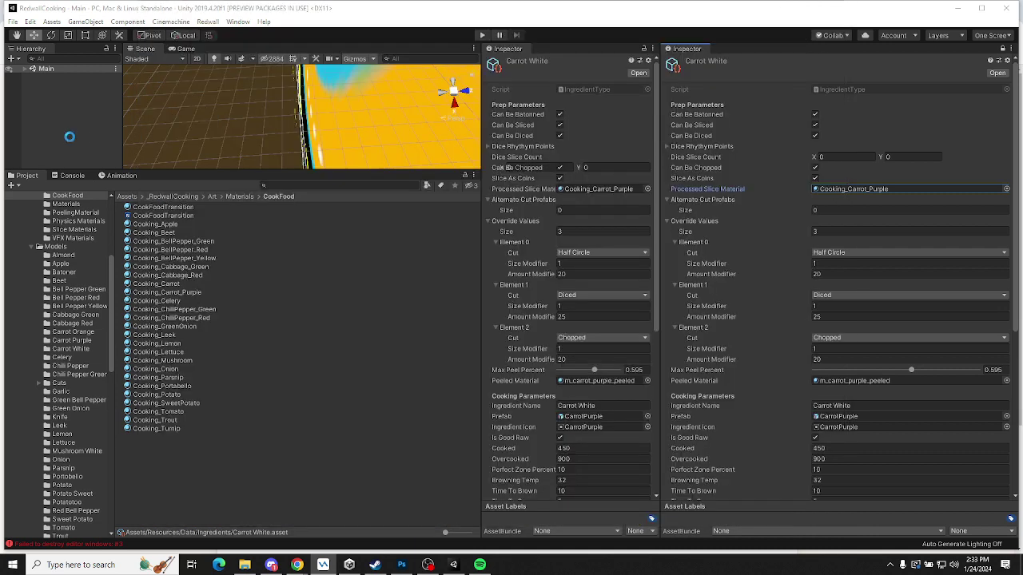
click(193, 293)
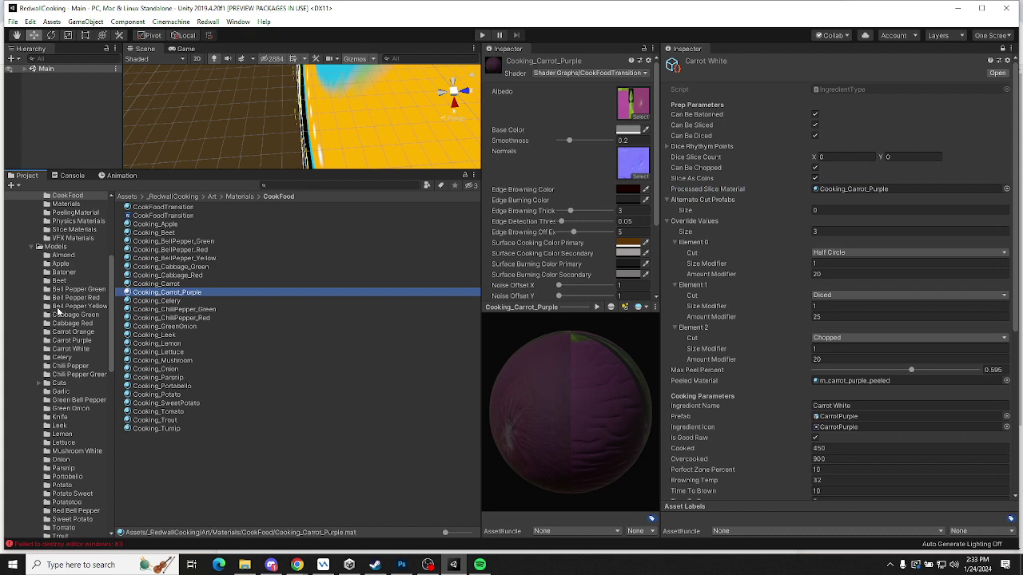
scroll(62, 316, down, 3)
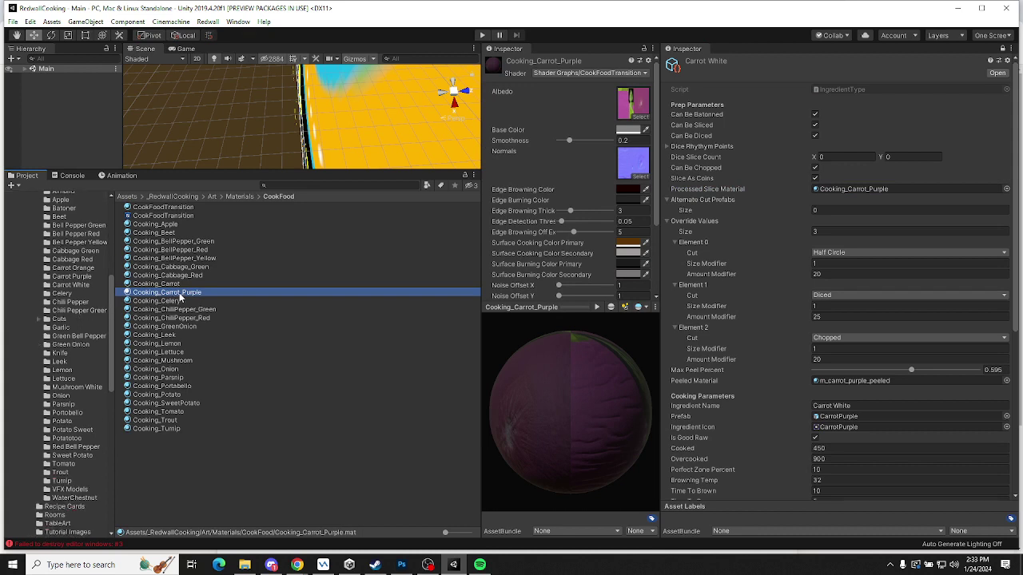
drag(72, 282, 72, 282)
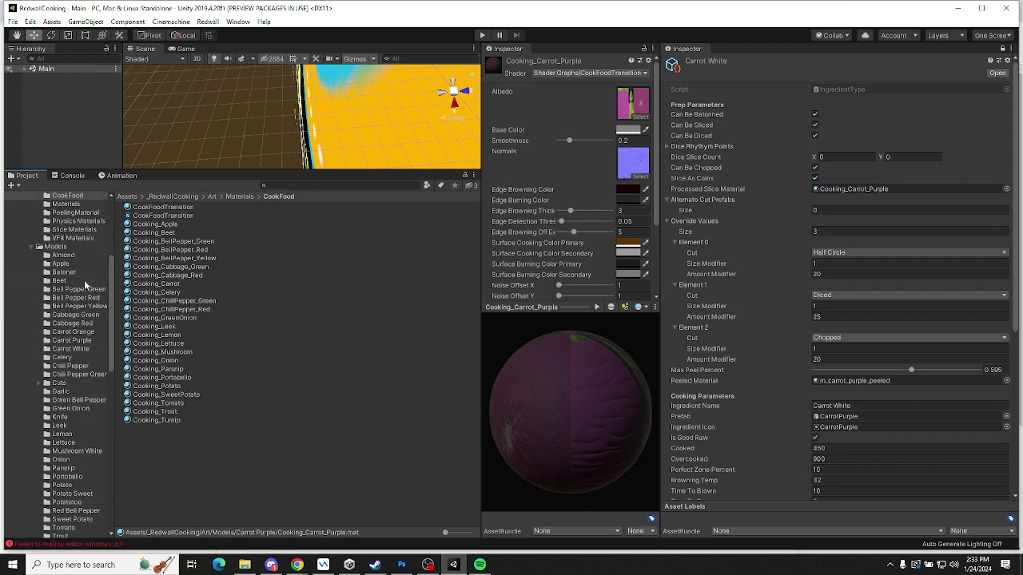
Duplicate the Cooking_Carrot_Purple material in Models/Carrot Purple and move the copy into the Carrot White folder
scroll(76, 287, up, 6)
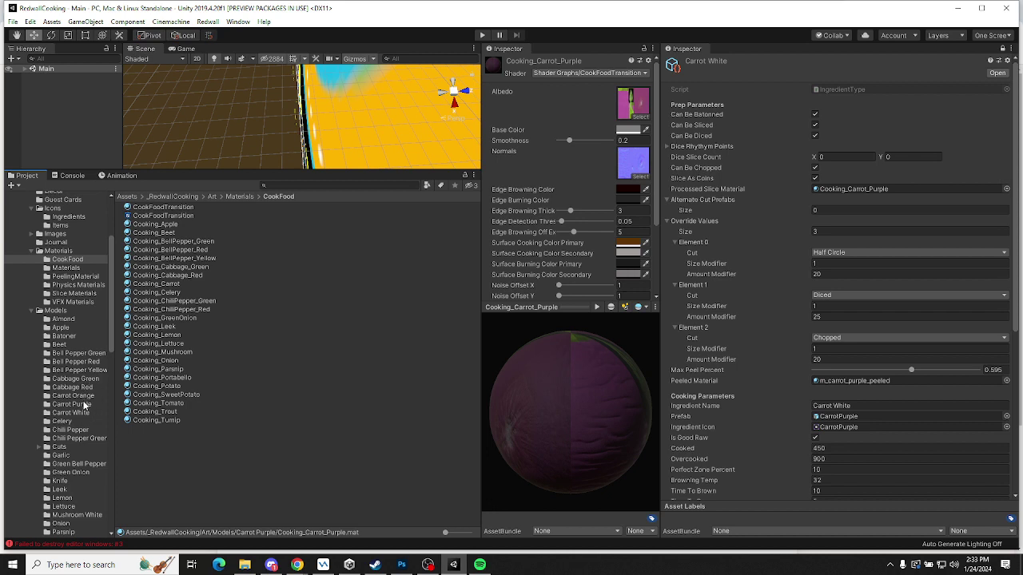
click(84, 404)
click(190, 207)
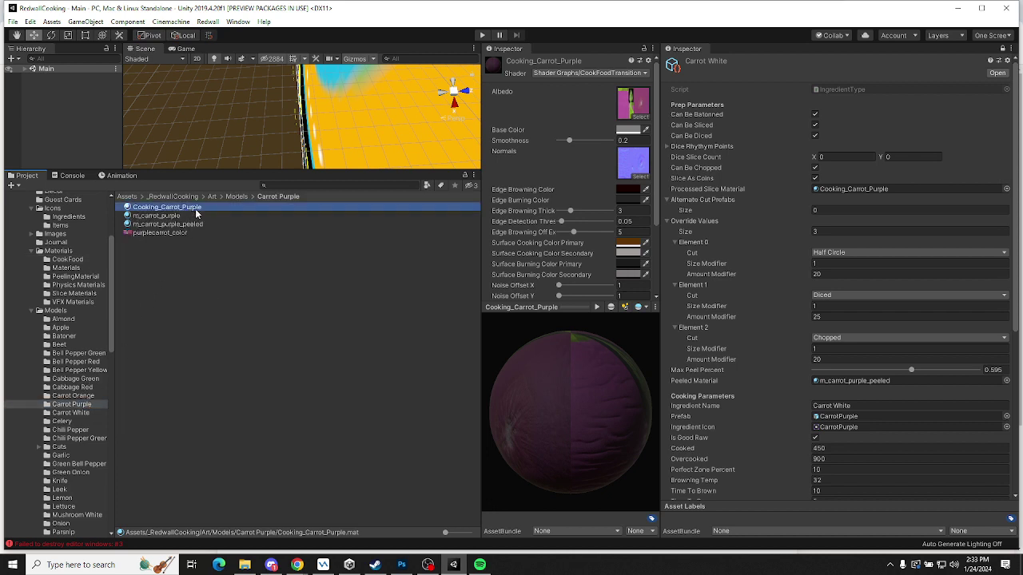
key(ctrl+d)
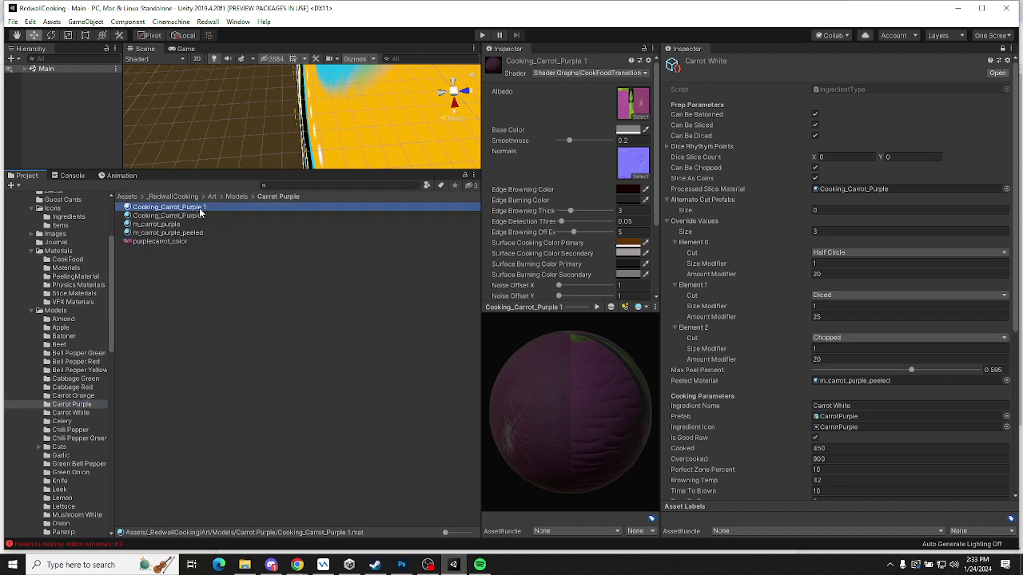
drag(145, 378, 77, 414)
click(77, 414)
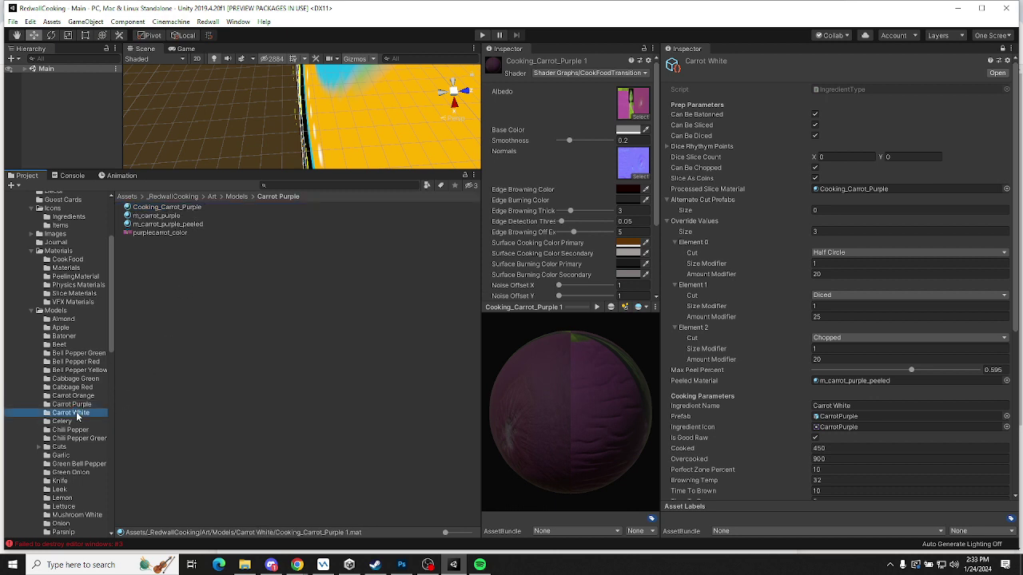
Rename the copied Cooking_Carrot_Purple 1 material in the Carrot White folder to Cooking_Carrot_White
click(192, 209)
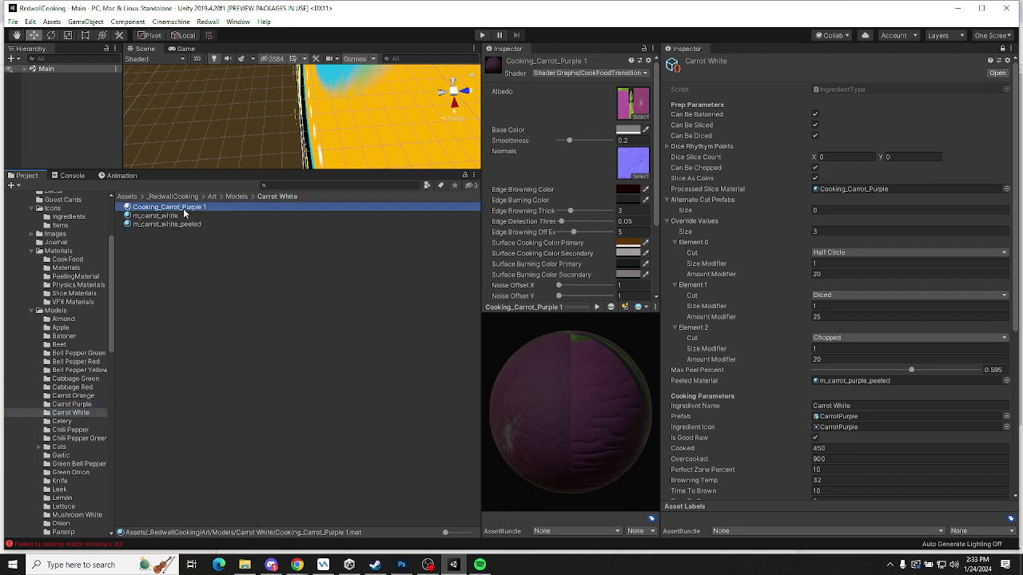
click(184, 209)
drag(181, 207, 250, 209)
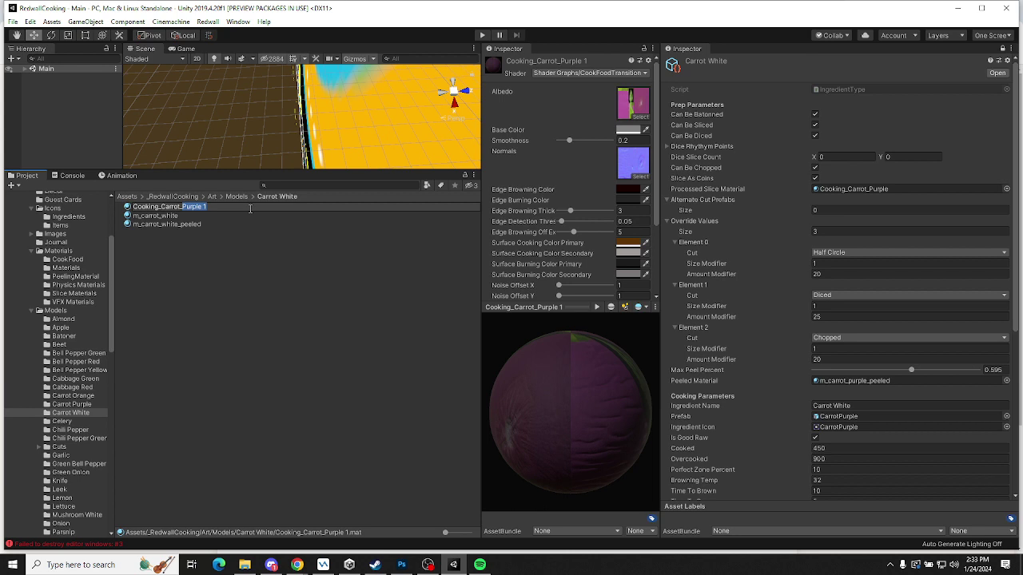
text(White)
key(Return)
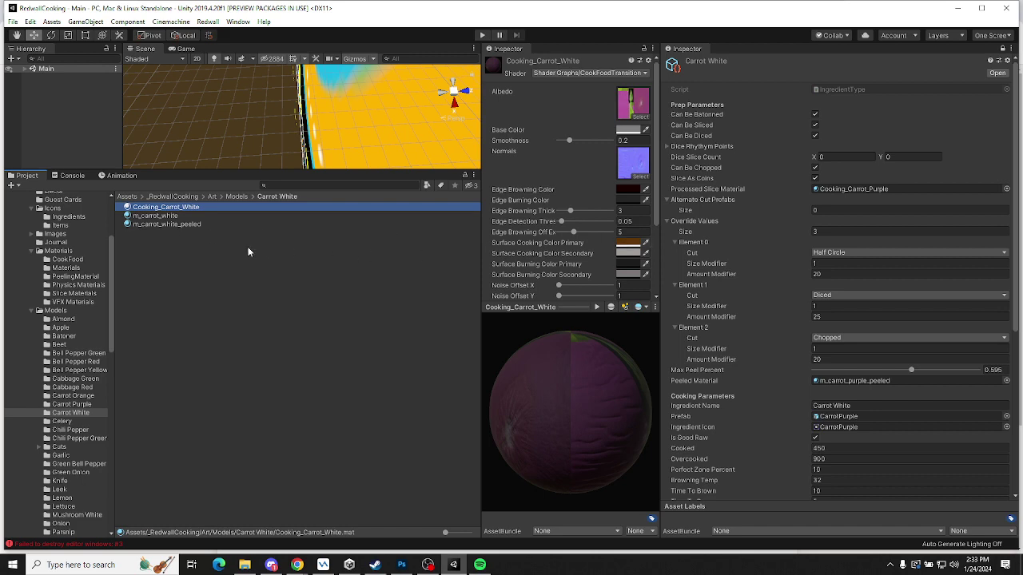
Switch to SmartSVN and check the Icons directory for unversioned files
key(alt+Tab)
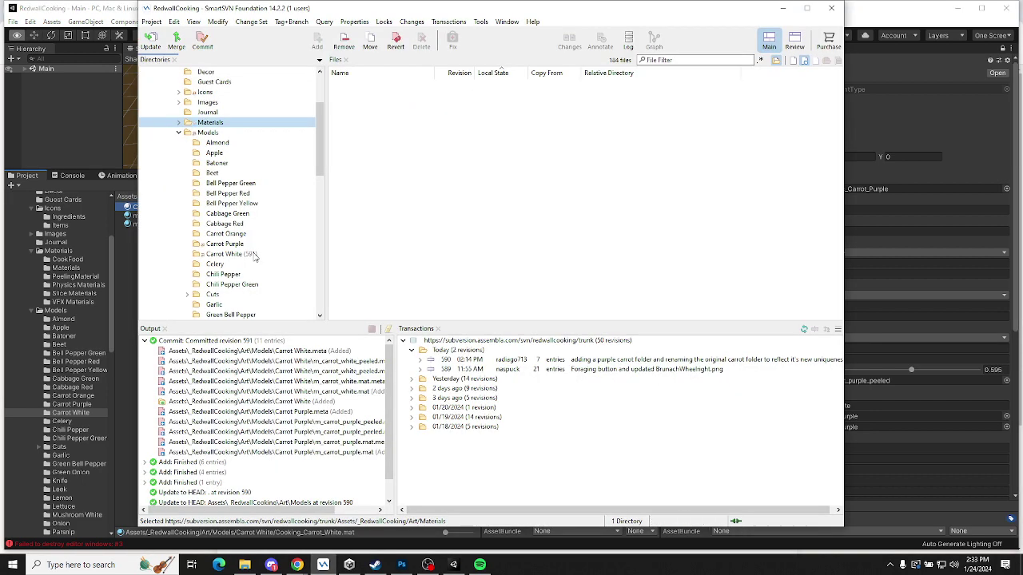
click(202, 93)
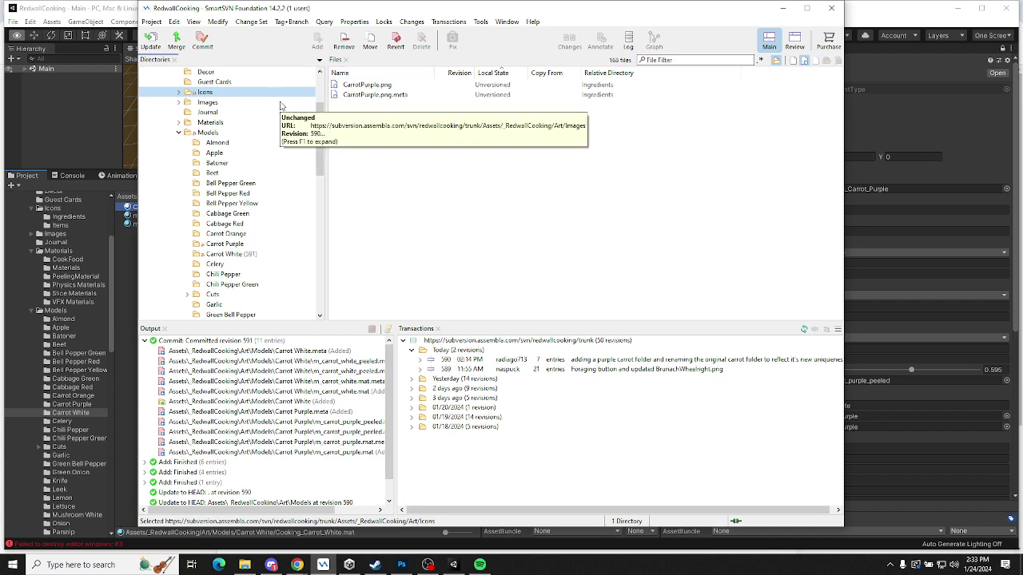
click(93, 114)
Back in Unity, move the CarrotPurple icon from Icons/Ingredients into the Models/Carrot Purple folder
click(839, 427)
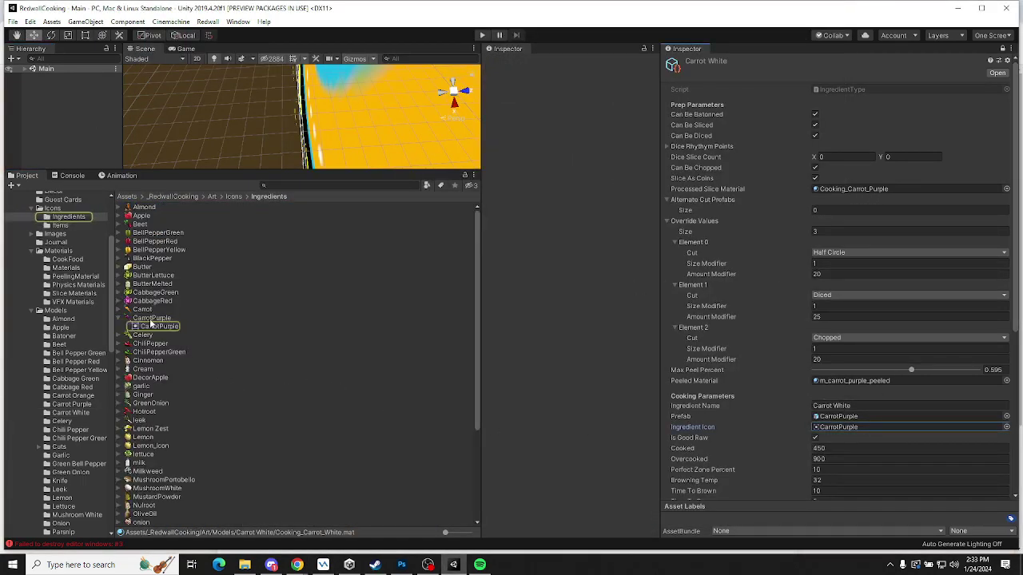
click(151, 318)
drag(90, 404, 91, 404)
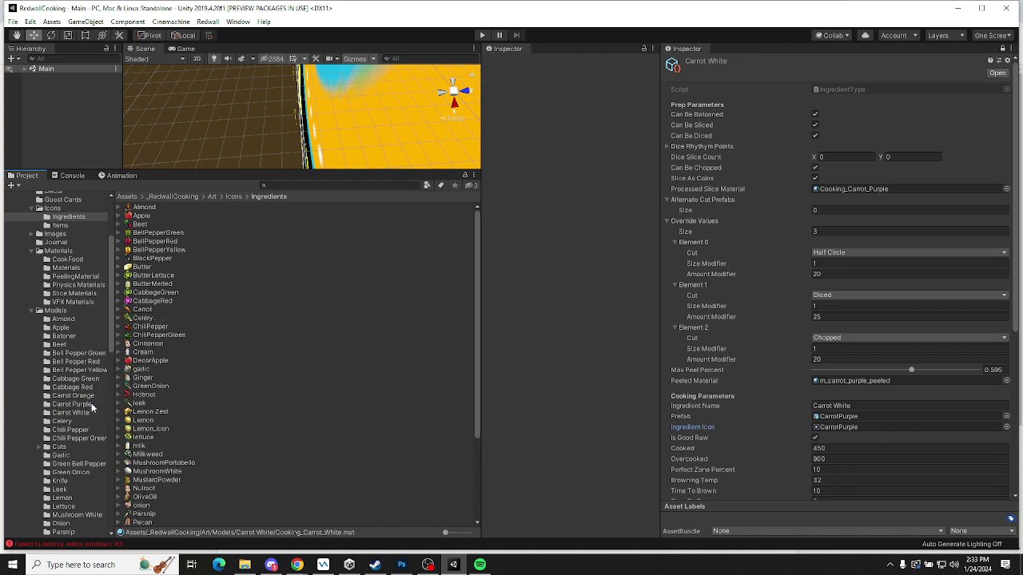
click(72, 405)
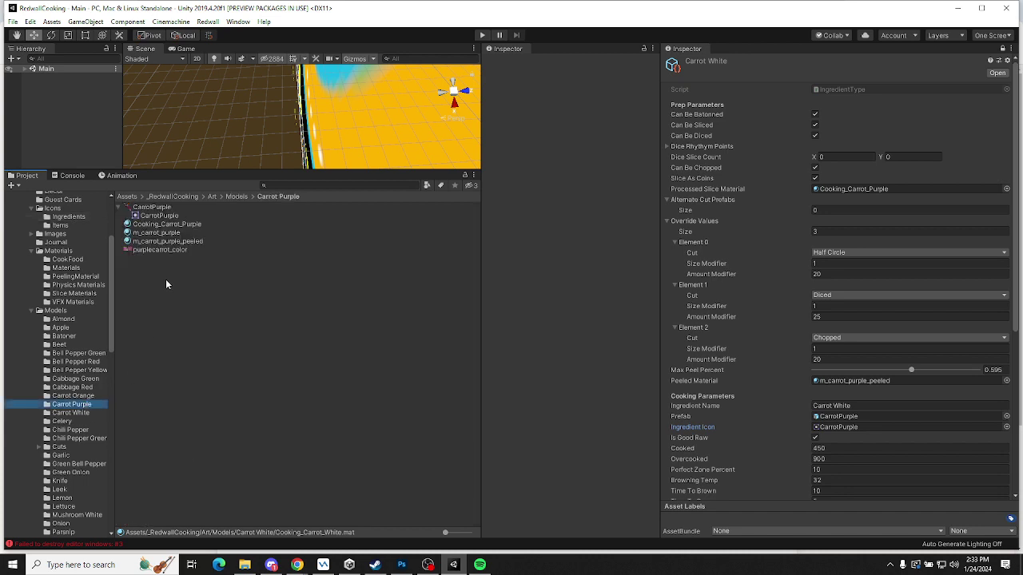
click(122, 208)
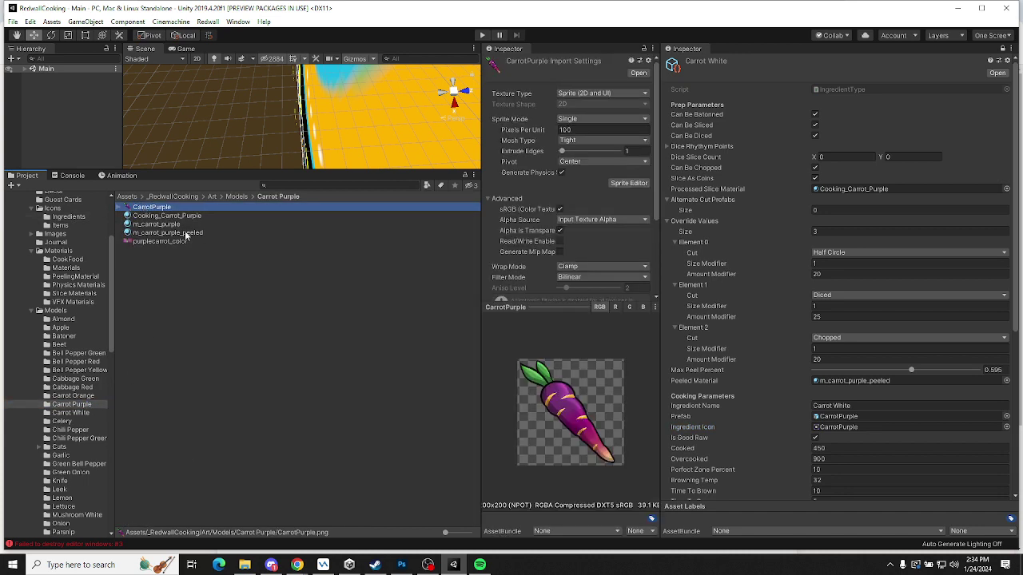
key(Delete)
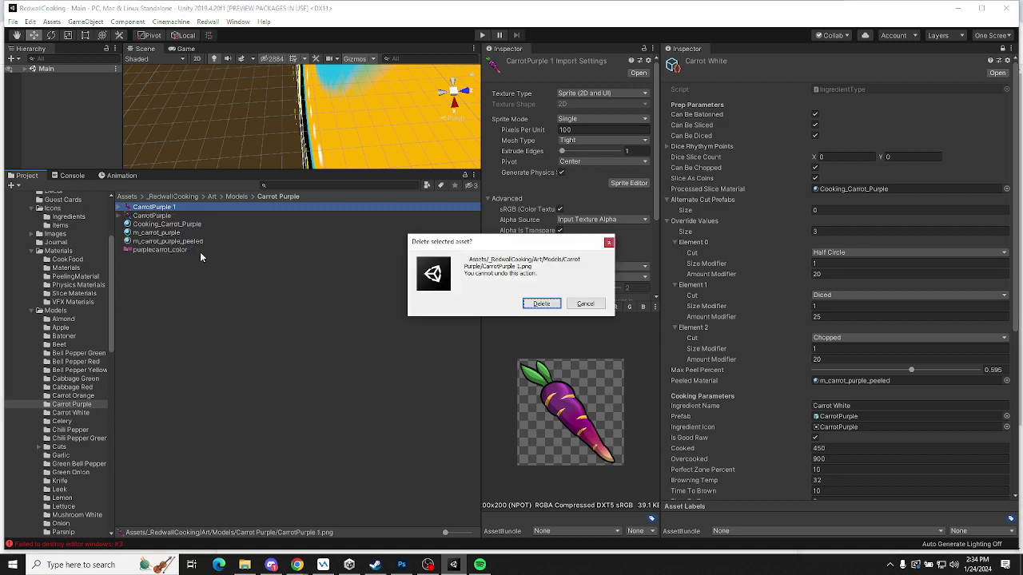
click(542, 300)
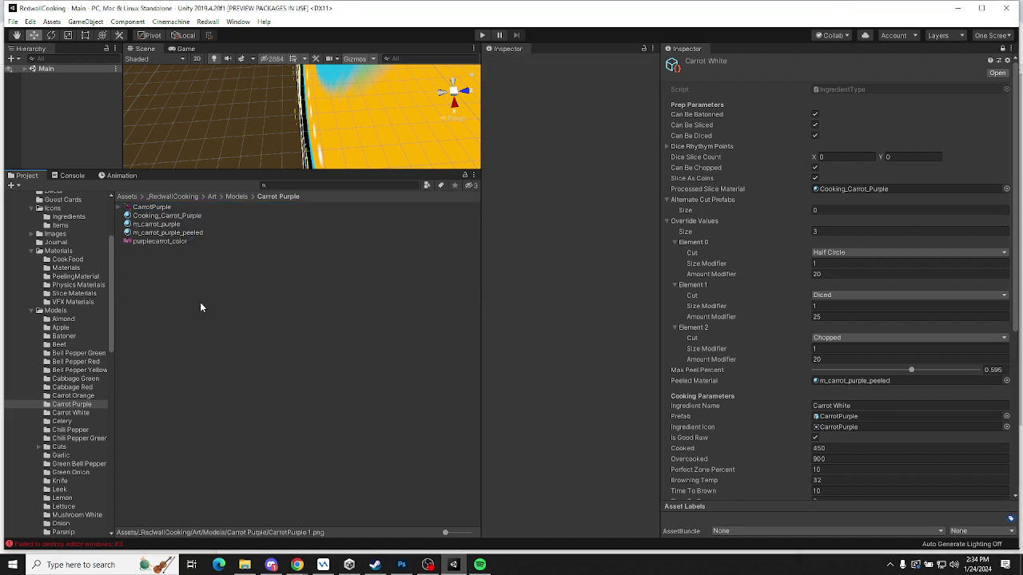
Import whitecarrot_color.png and White_Carrot.png from the Downloads folder into Models/Carrot White
click(72, 414)
key(super+Tab)
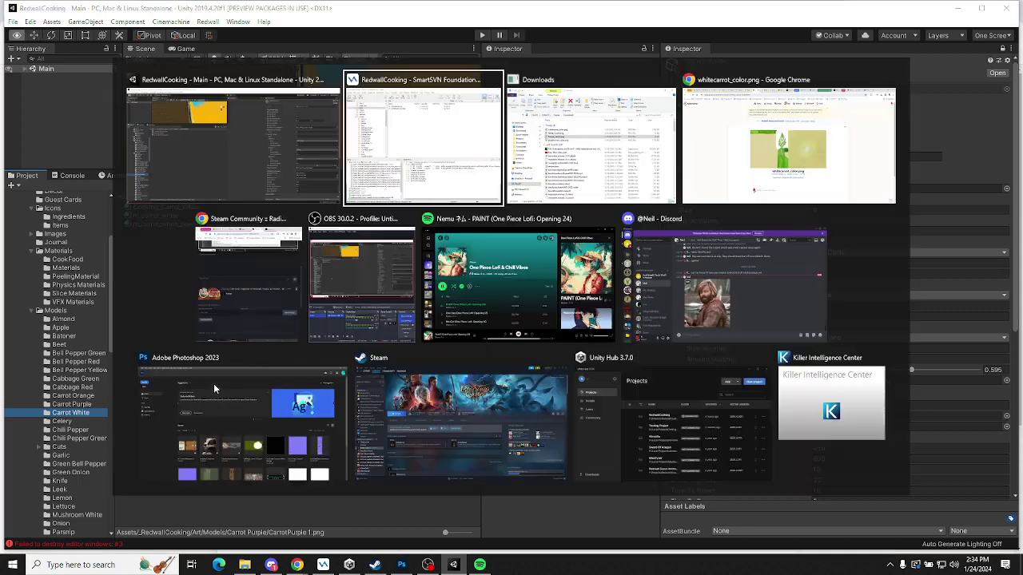
click(592, 144)
click(410, 282)
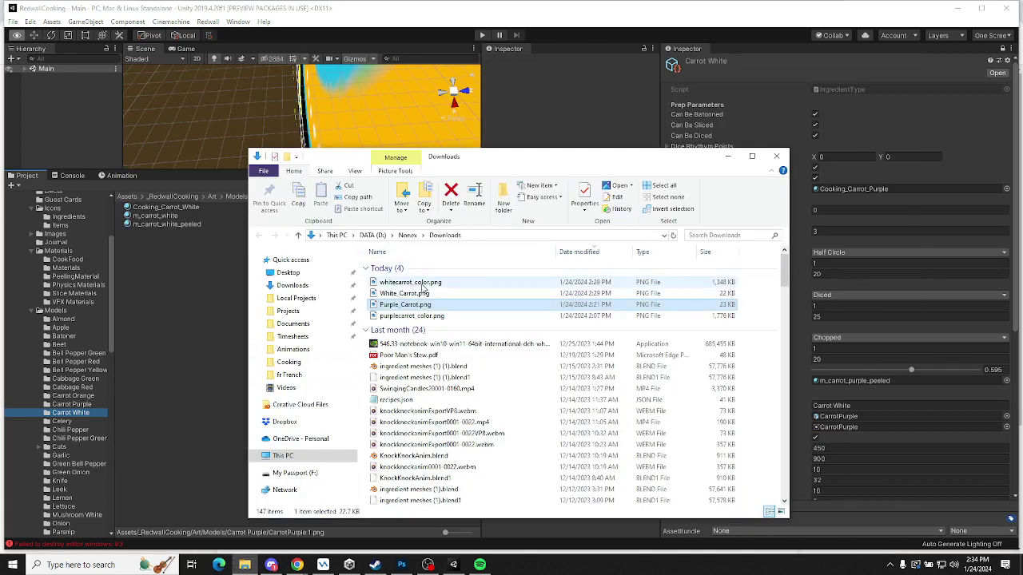
shift+click(422, 294)
drag(423, 293, 168, 302)
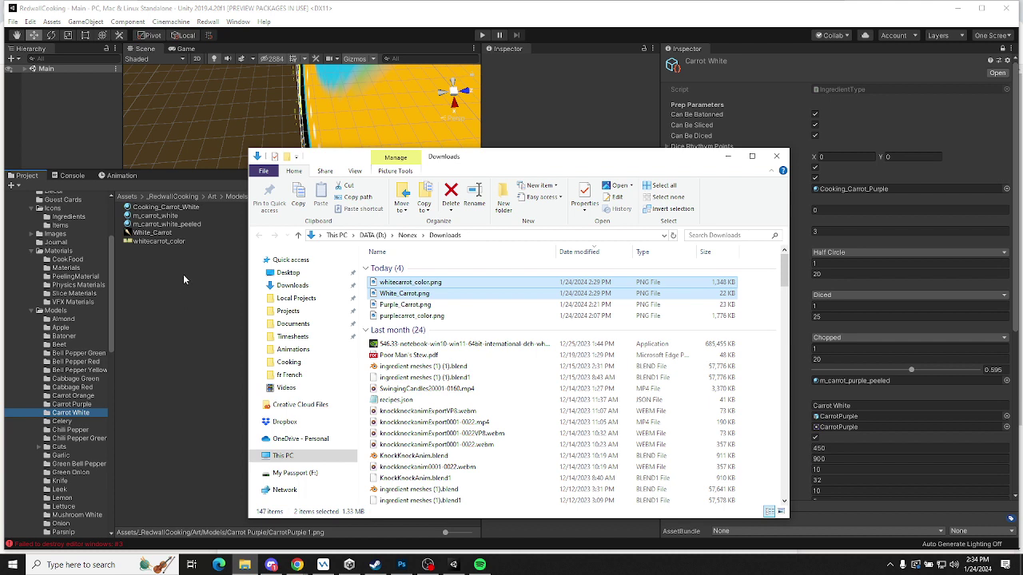
click(172, 268)
Change the White_Carrot image's texture type to Sprite (2D and UI) and apply the import settings
click(72, 404)
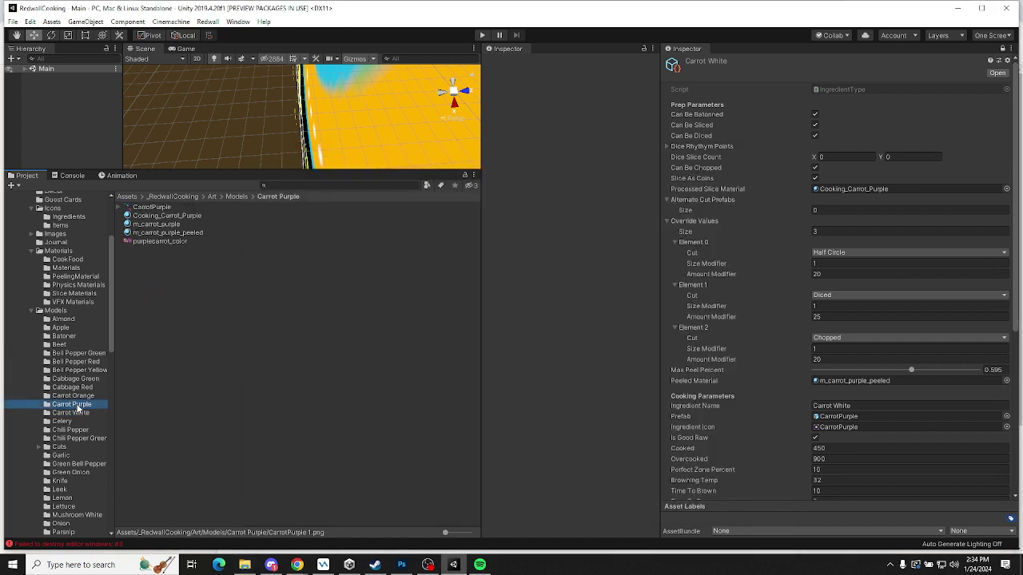
click(70, 413)
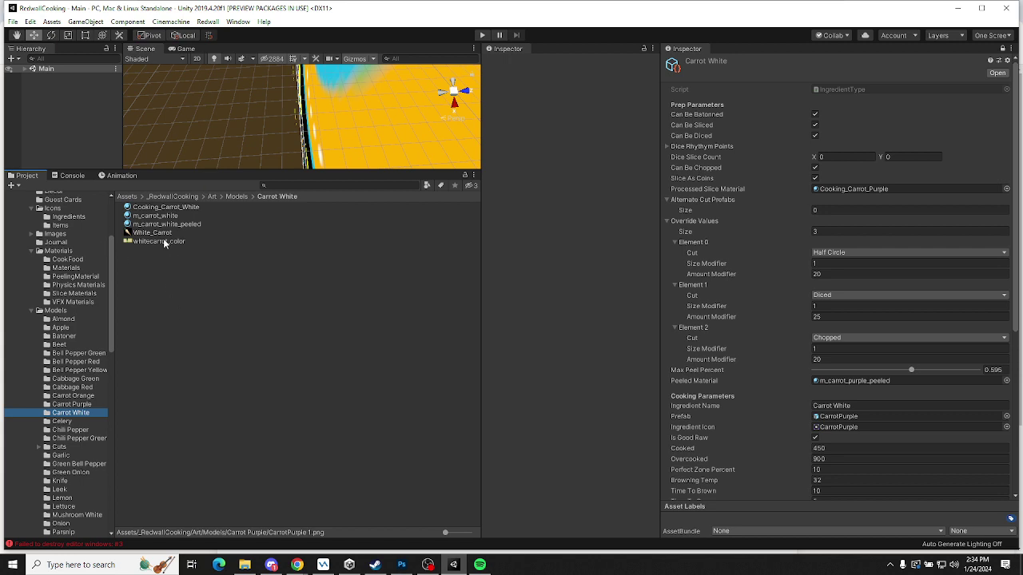
click(154, 232)
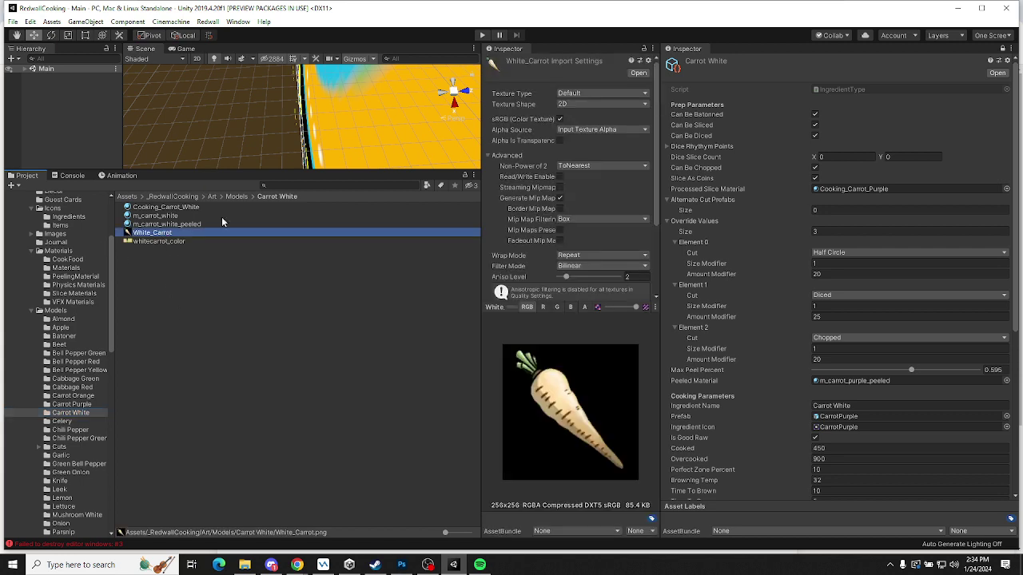
click(618, 93)
click(598, 142)
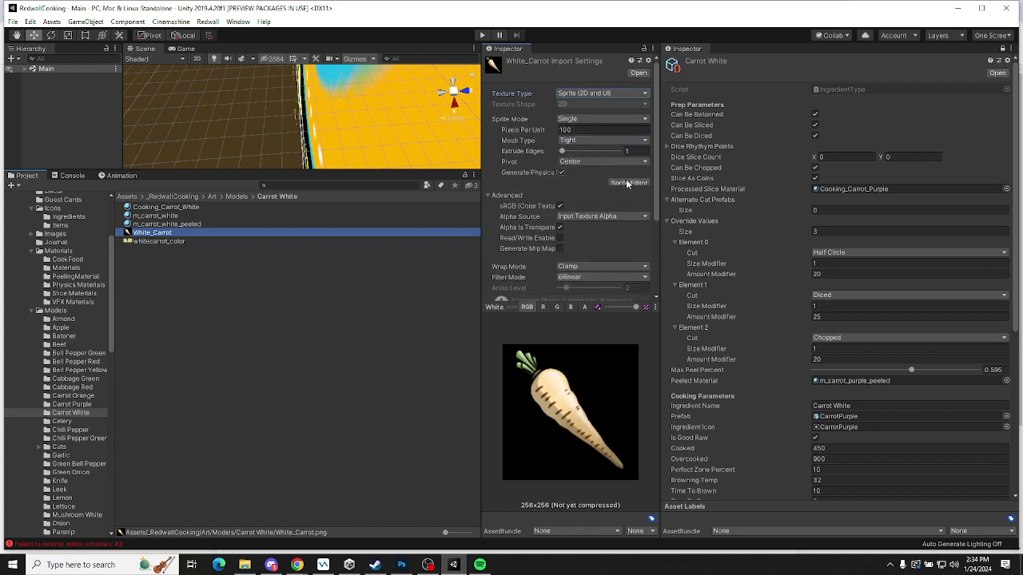
scroll(622, 230, down, 3)
click(641, 293)
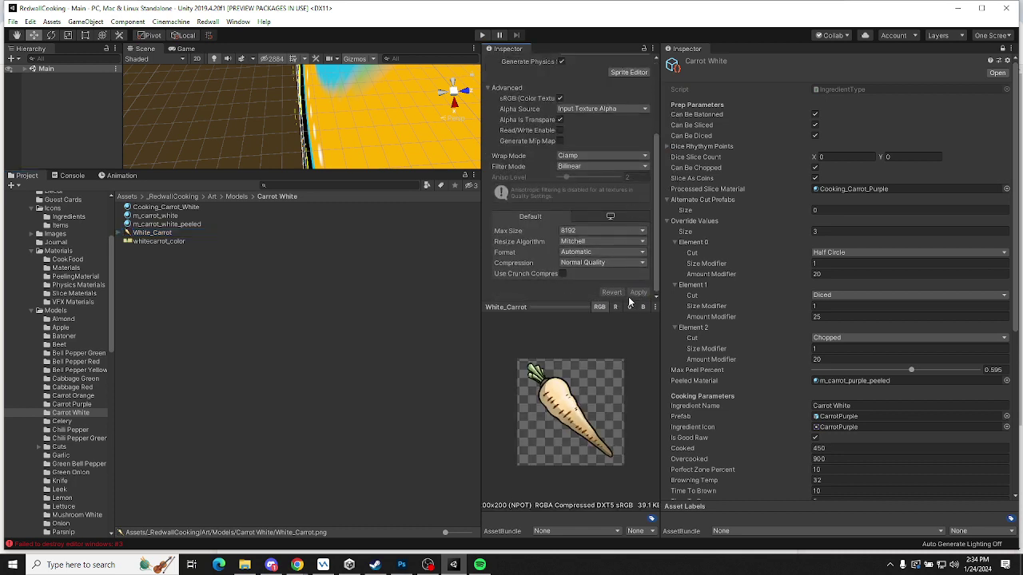
Assign the White_Carrot sprite as Carrot White's ingredient icon and compare the asset with the Carrot Purple and Carrot data
drag(194, 232, 837, 436)
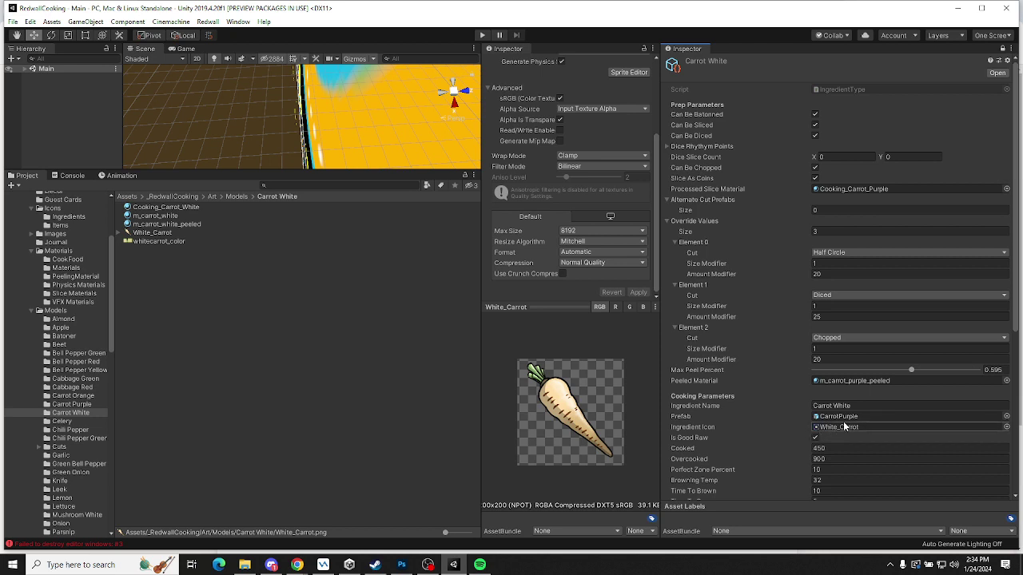
click(999, 75)
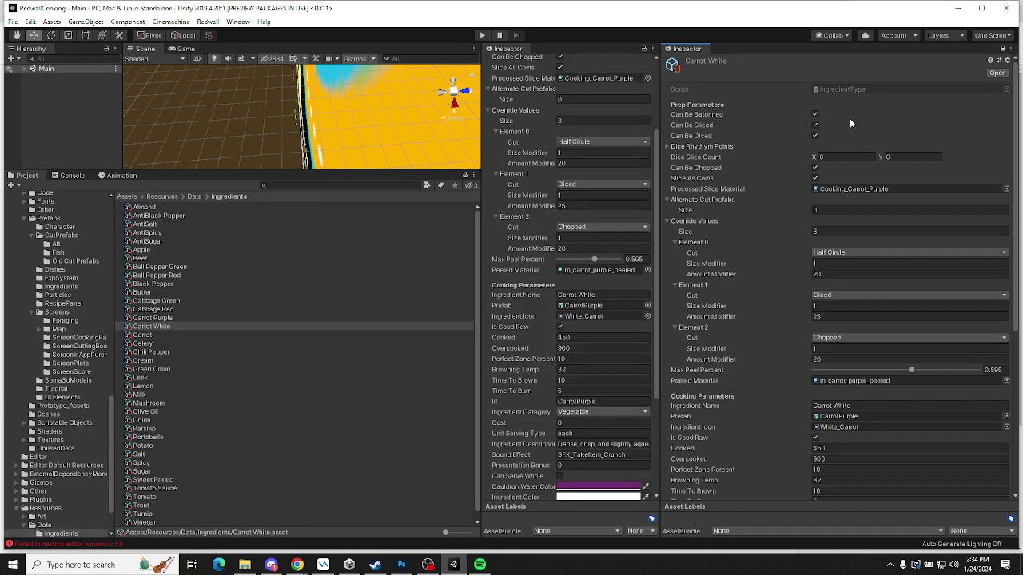
click(156, 318)
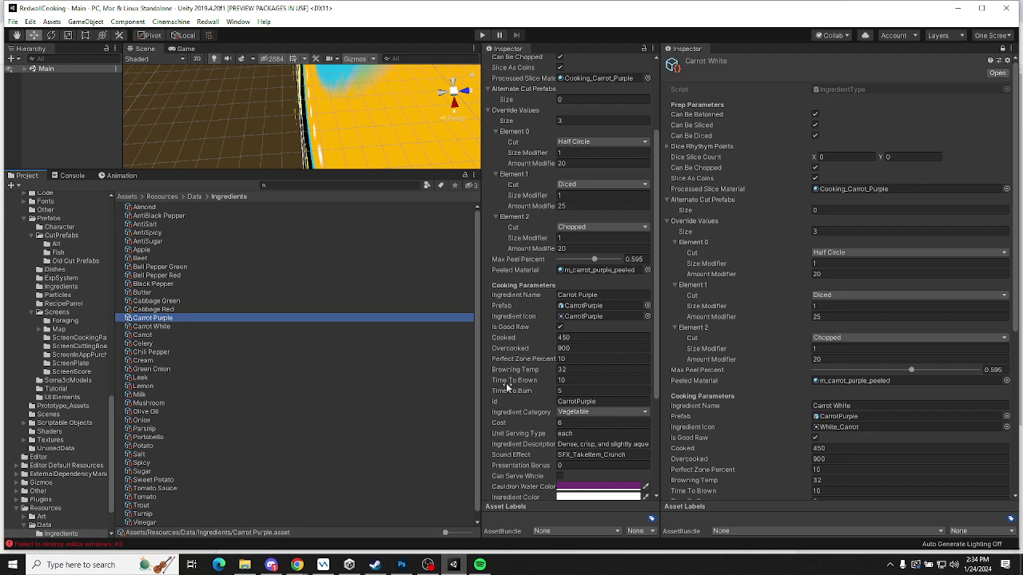
click(140, 337)
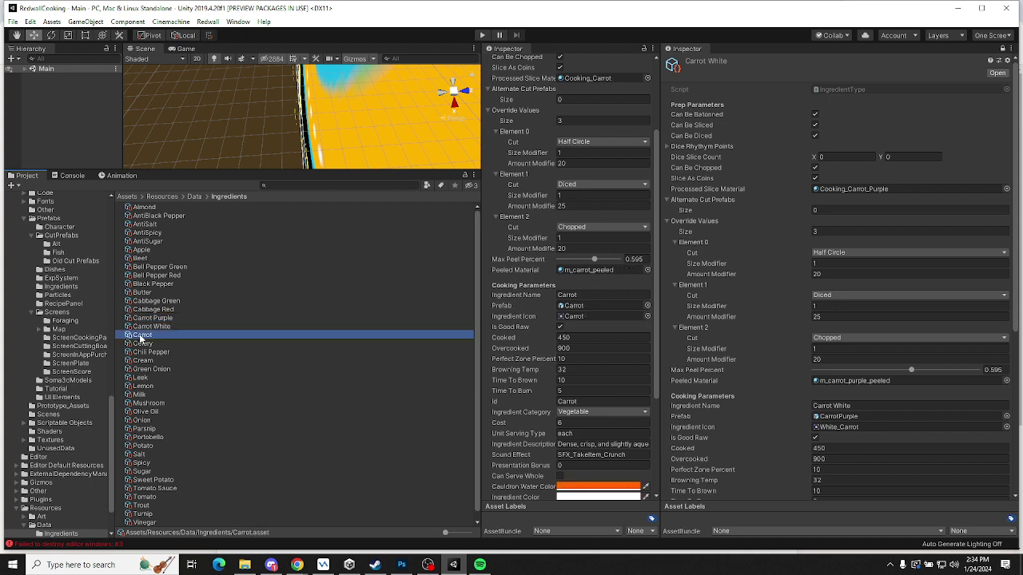
click(150, 327)
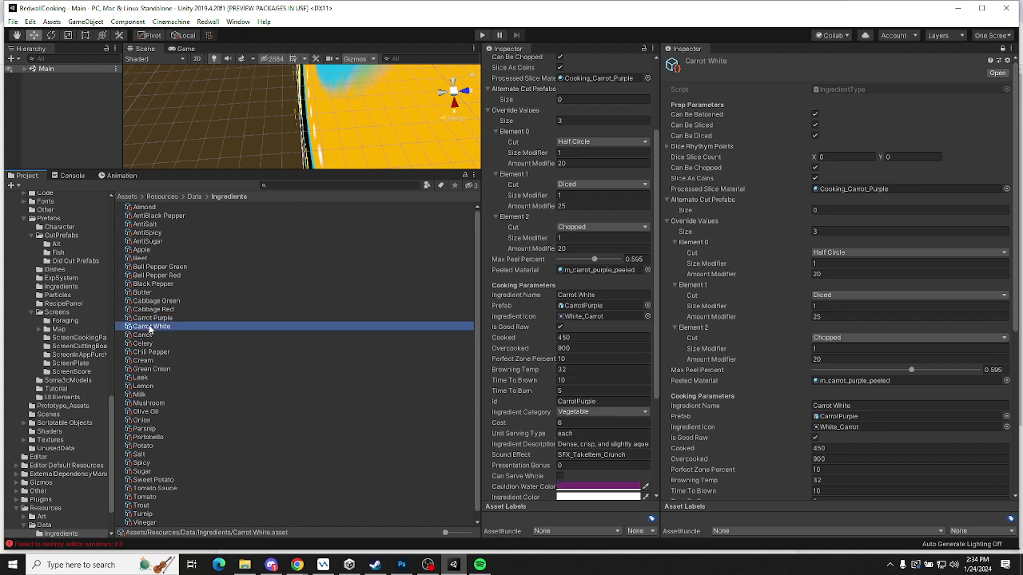
Locate the White_Carrot icon through Carrot White's ingredient icon reference and rename the image to CarrotWhite
click(599, 317)
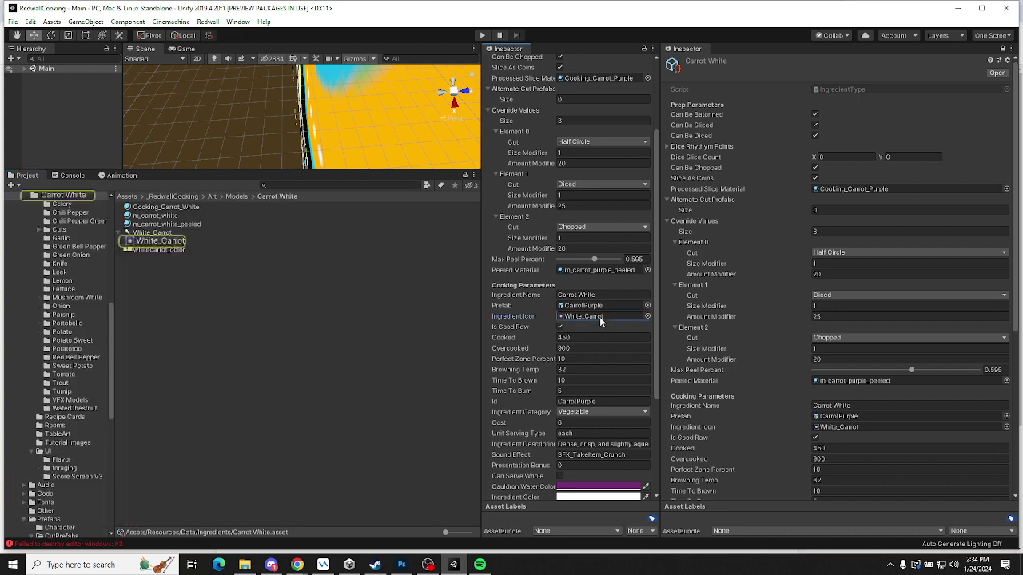
click(160, 241)
click(155, 232)
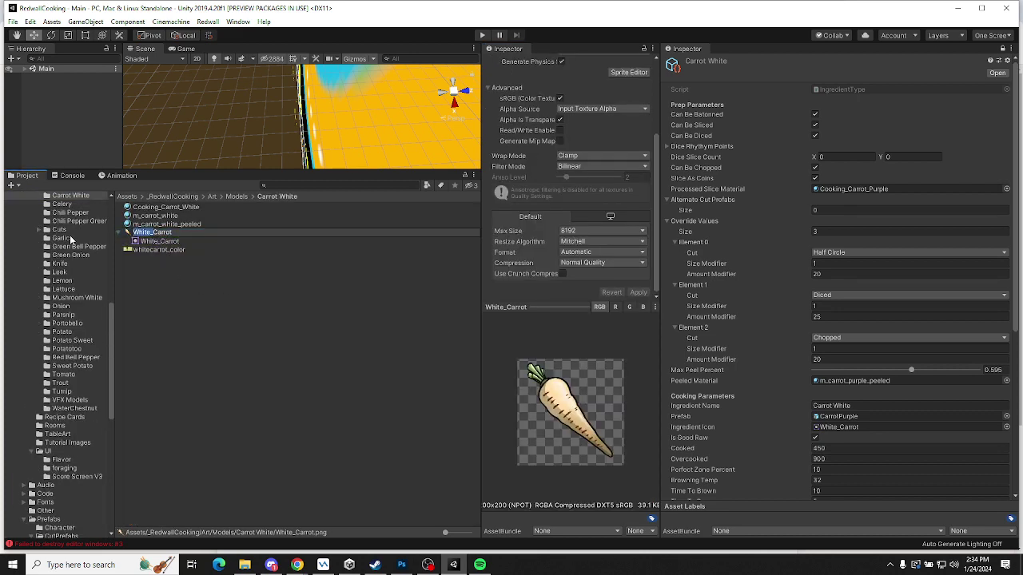
text(CarrotWhite)
key(Return)
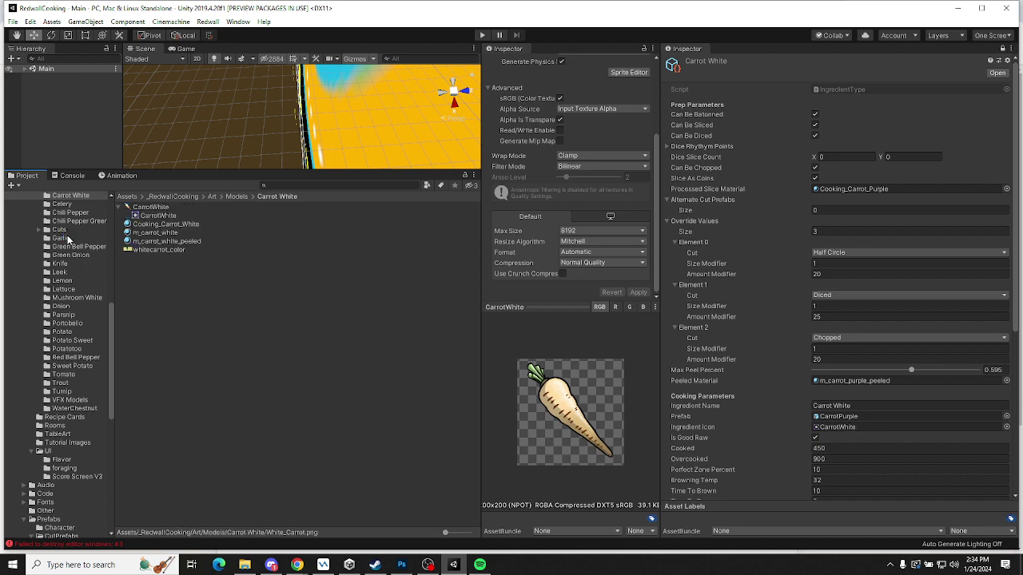
click(119, 207)
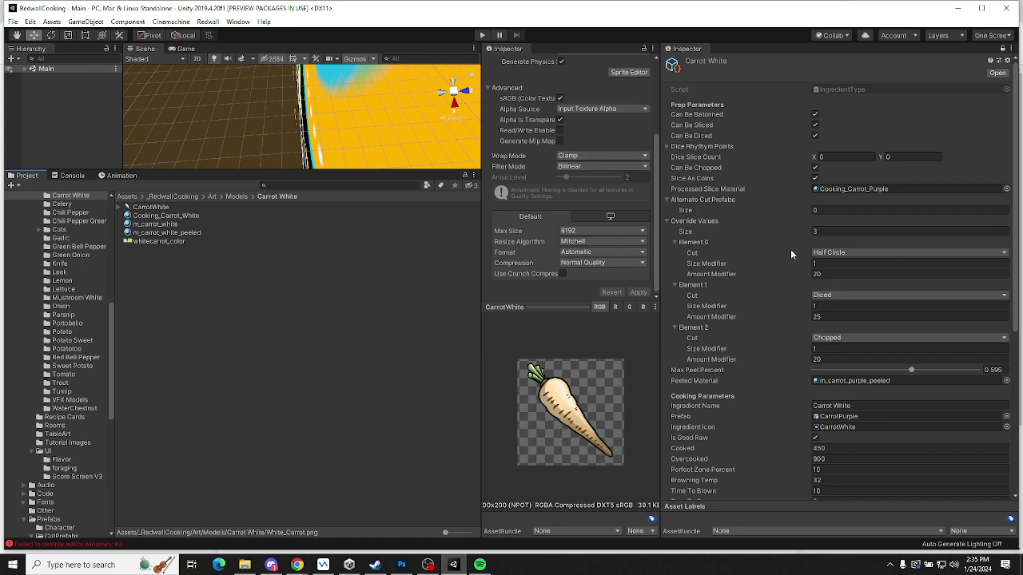
Compare the Carrot White and Carrot Purple ingredient data, then review Carrot White's remaining cooking parameters and data icon name
click(1003, 74)
click(160, 328)
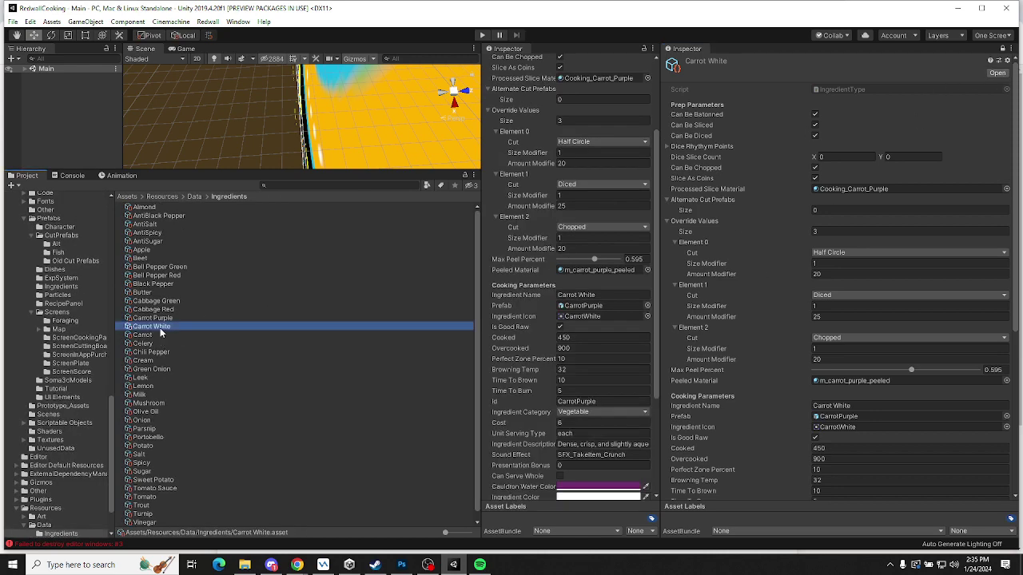
key(Escape)
key(Up)
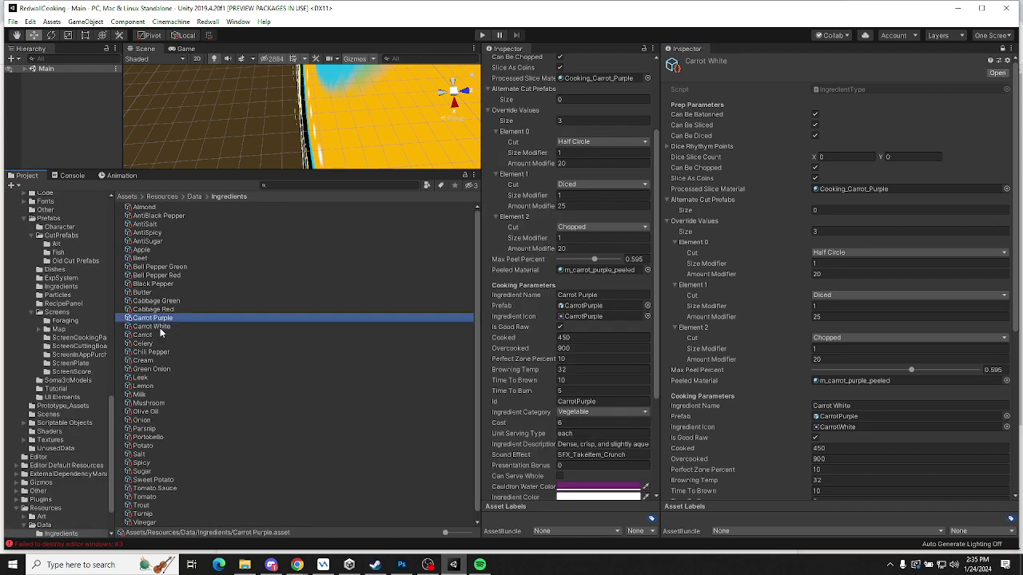
key(Down)
key(Up)
key(Down)
key(Up)
key(Down)
key(Up)
key(Down)
key(Up)
key(Down)
key(Up)
key(Down)
key(Up)
key(Down)
key(Up)
key(Down)
key(Up)
key(Down)
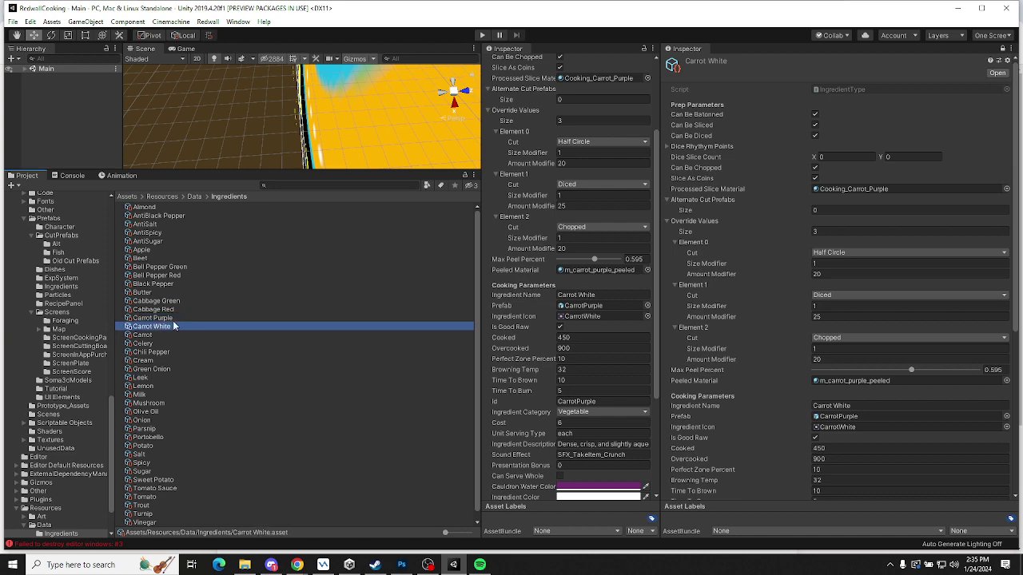
scroll(711, 368, down, 5)
click(850, 367)
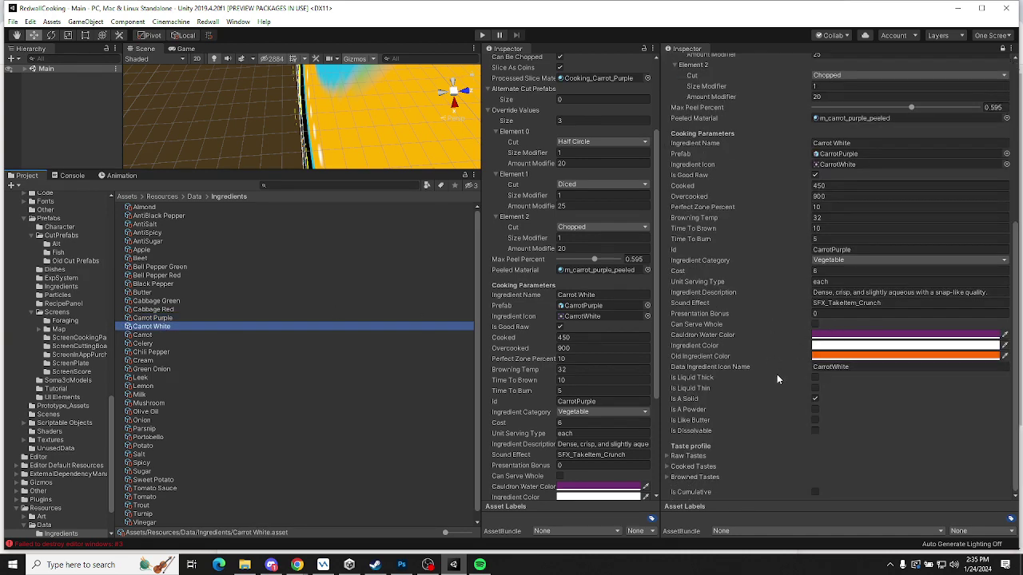
scroll(775, 373, up, 8)
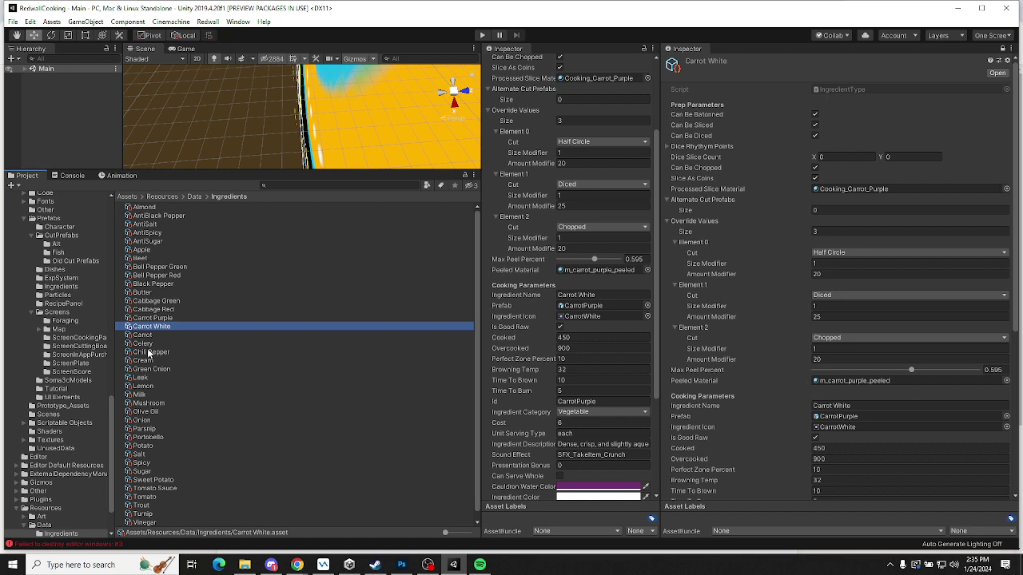
Locate the CarrotPurple prefab through Carrot White's prefab reference, duplicate it and rename the copy CarrotWhite
click(834, 415)
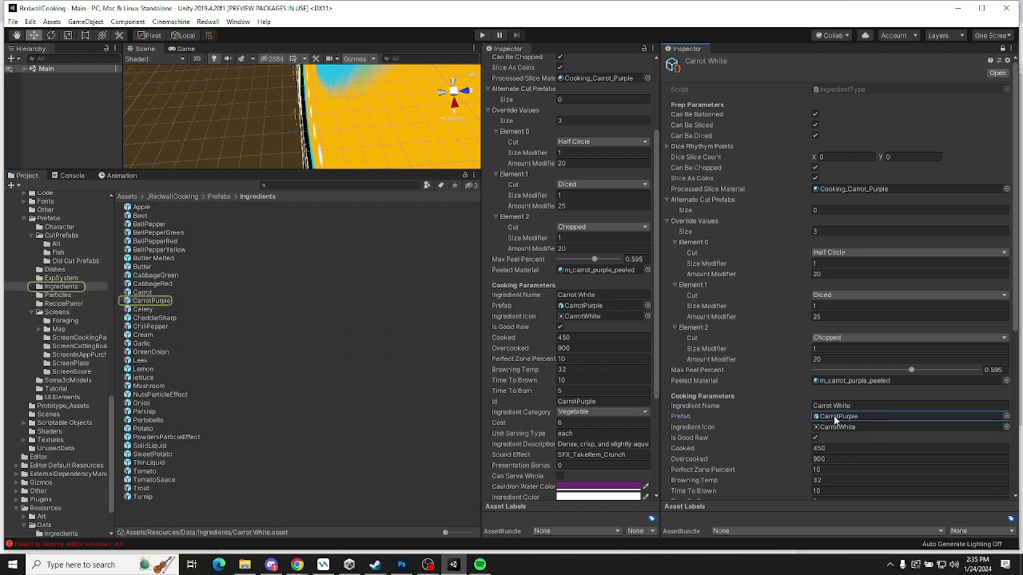
click(147, 299)
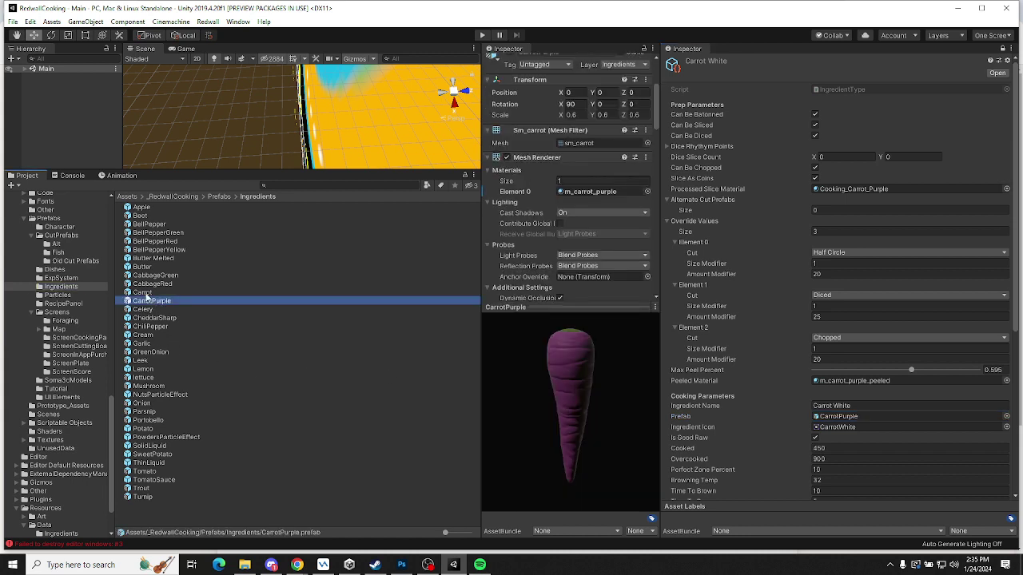
key(ctrl+d)
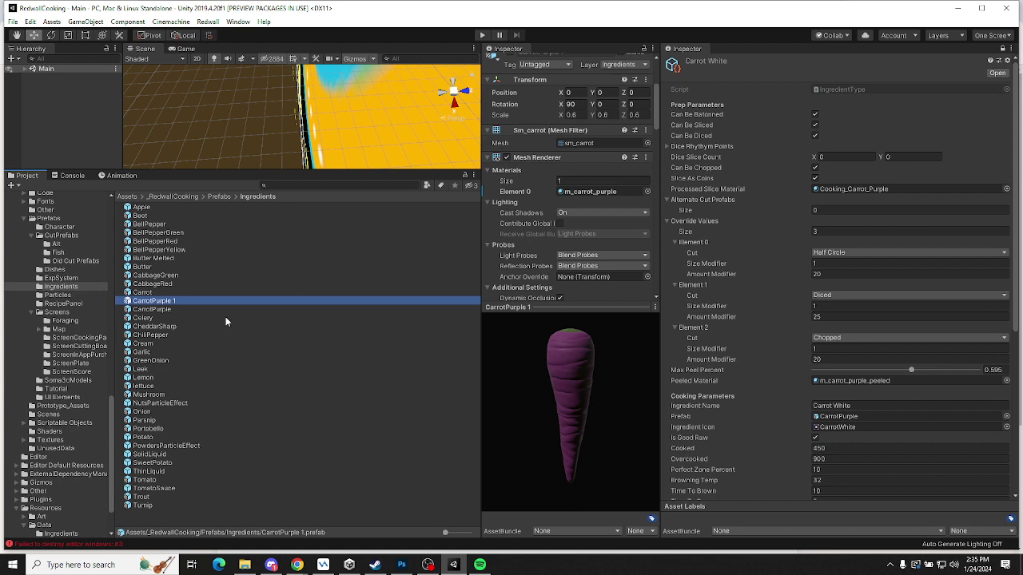
click(174, 301)
drag(153, 301, 216, 306)
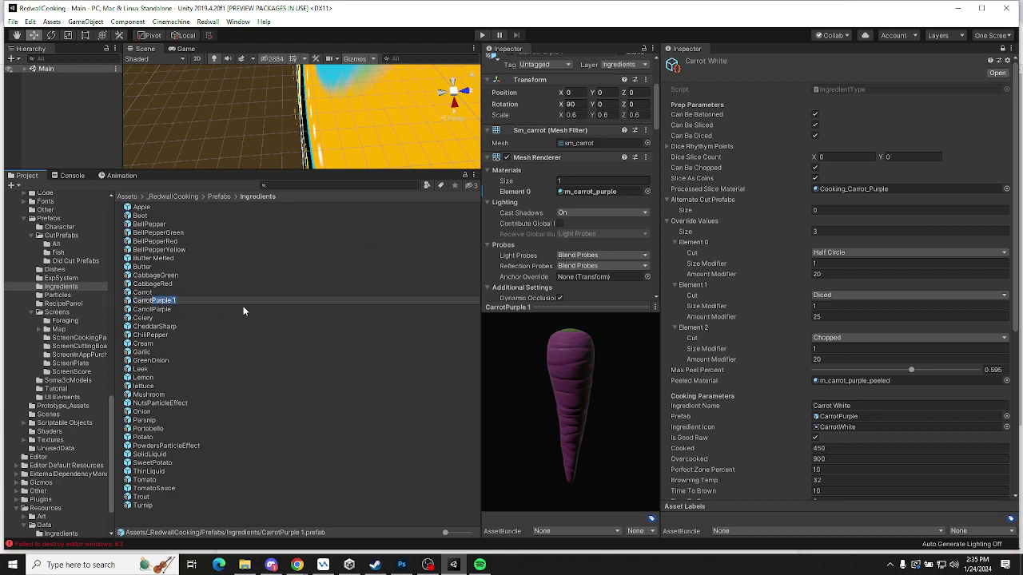
text(White)
key(Return)
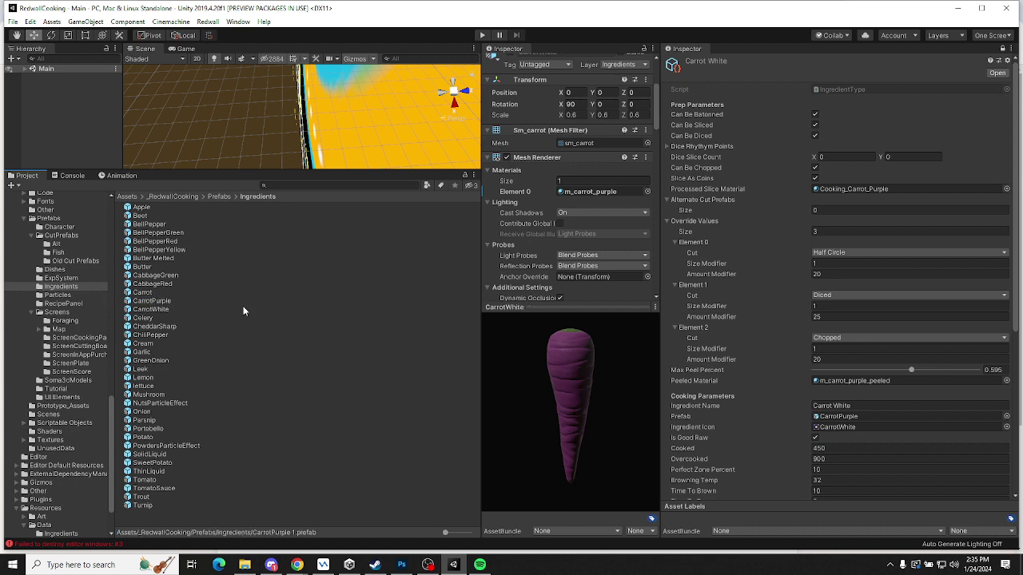
Assign the m_carrot_white material from the Carrot White models folder to the CarrotWhite prefab's mesh renderer
click(610, 191)
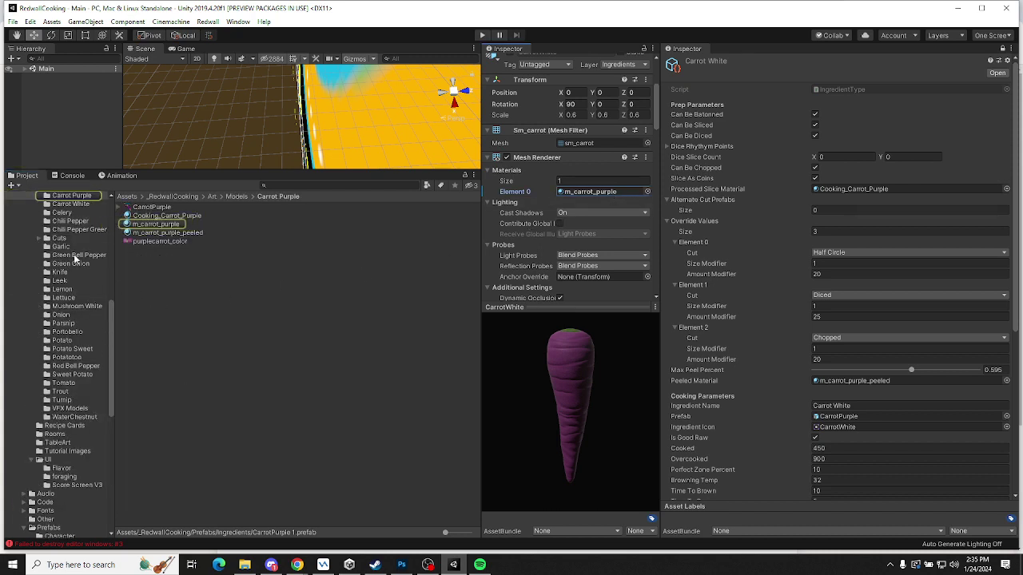
click(76, 205)
click(156, 226)
drag(155, 227, 579, 193)
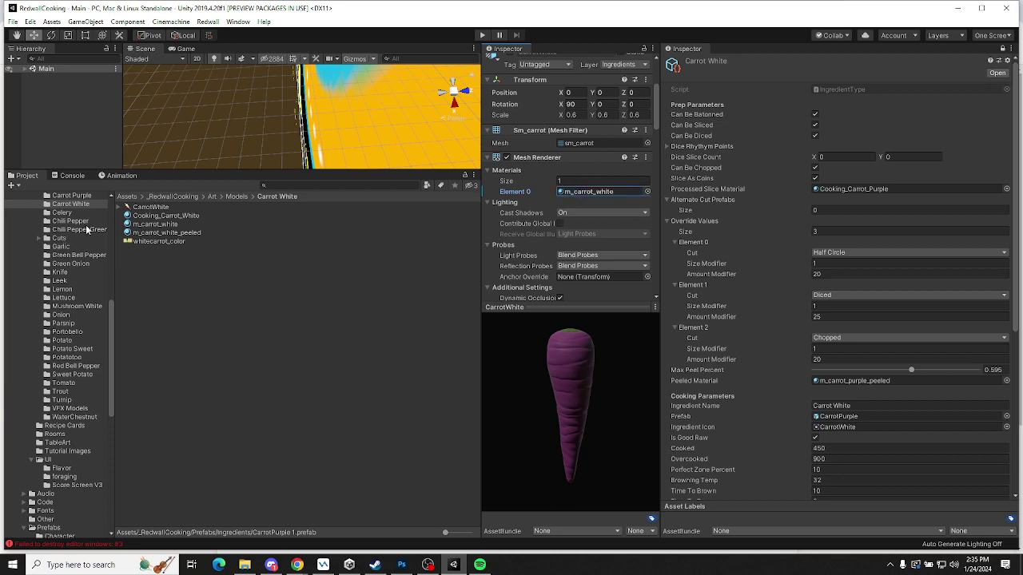
Assign the whitecarrot_color texture as base map of m_carrot_white and m_carrot_white_peeled, and as albedo of Cooking_Carrot_White
click(158, 227)
shift+click(166, 234)
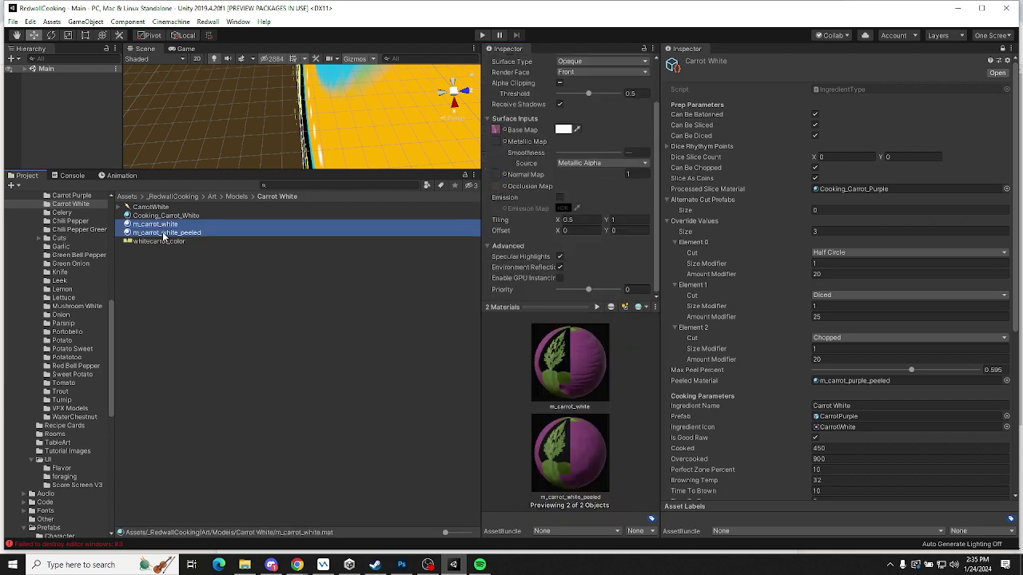
click(163, 217)
shift+click(167, 233)
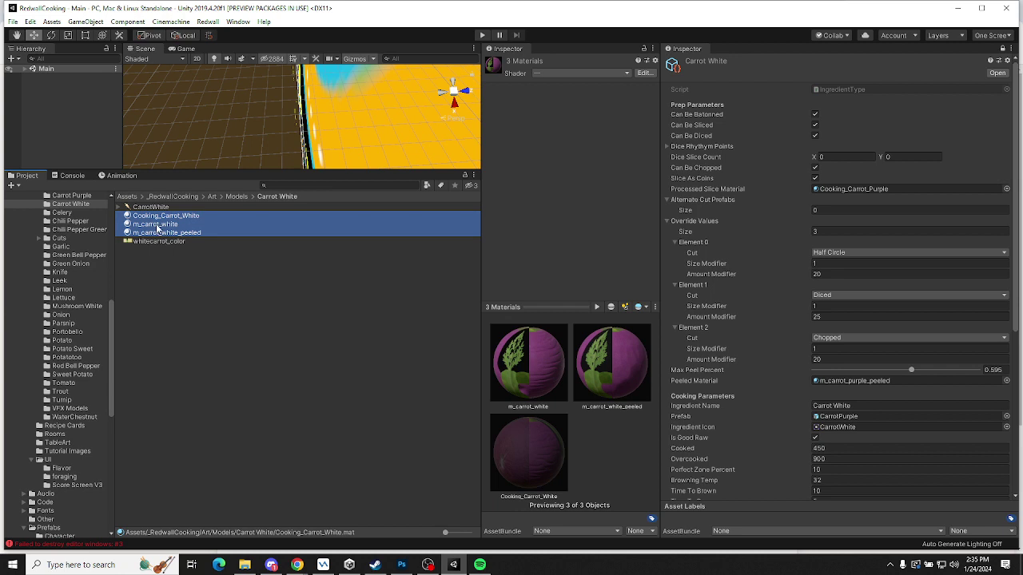
click(159, 224)
shift+click(164, 233)
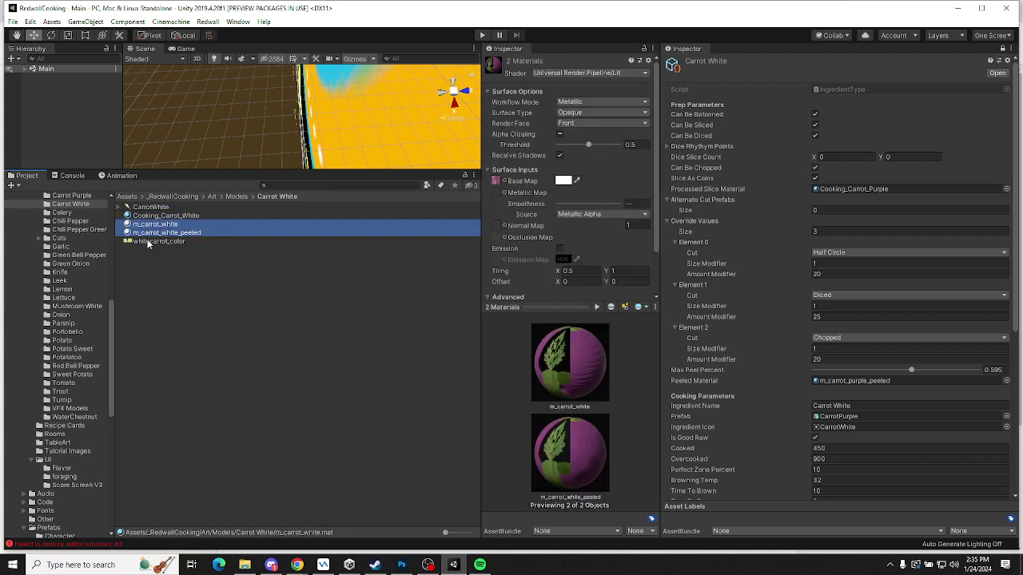
drag(153, 243, 499, 184)
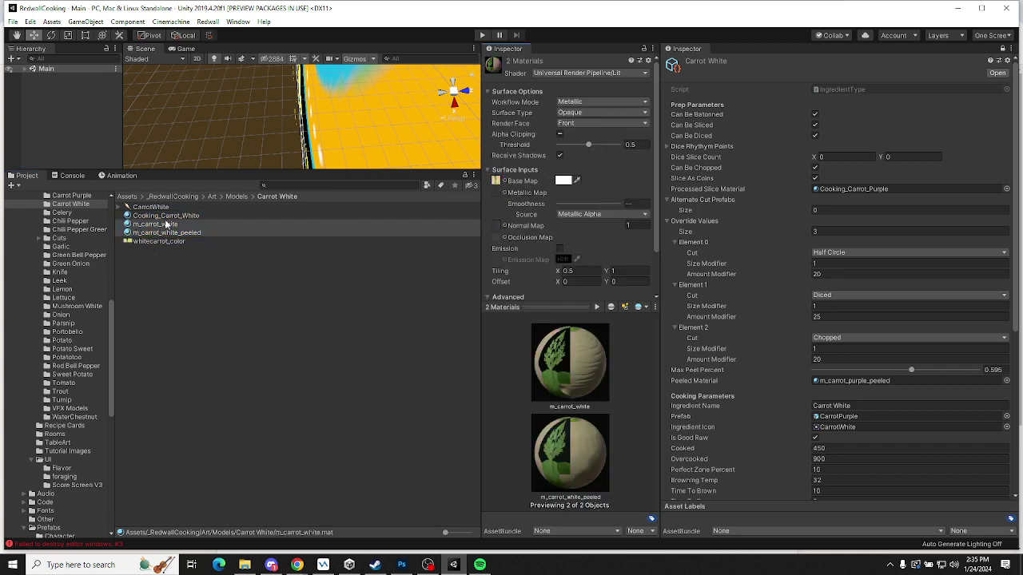
click(167, 217)
drag(529, 135, 627, 103)
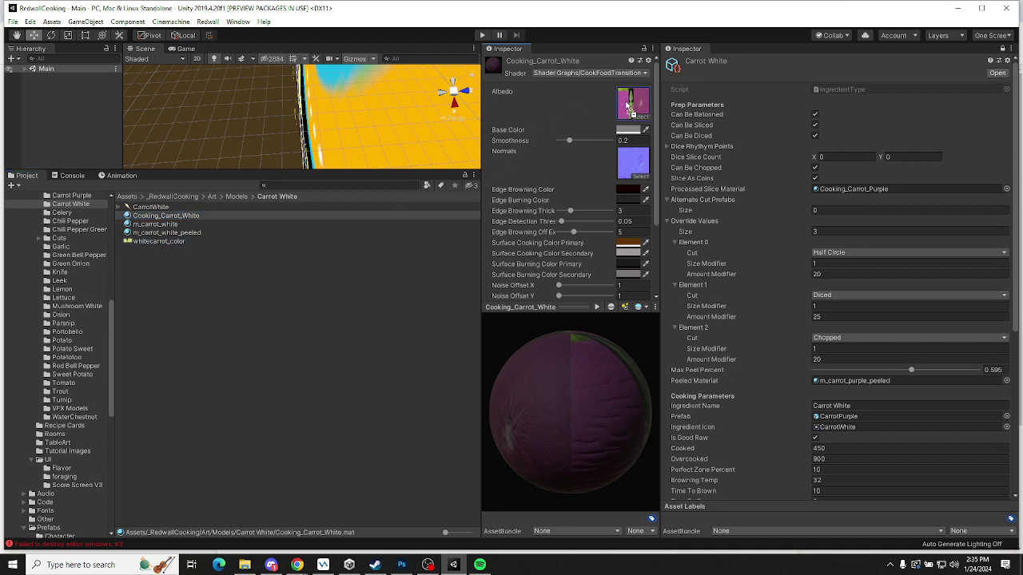
Compare the settings and previews of the m_carrot_white and m_carrot_white_peeled materials
click(160, 225)
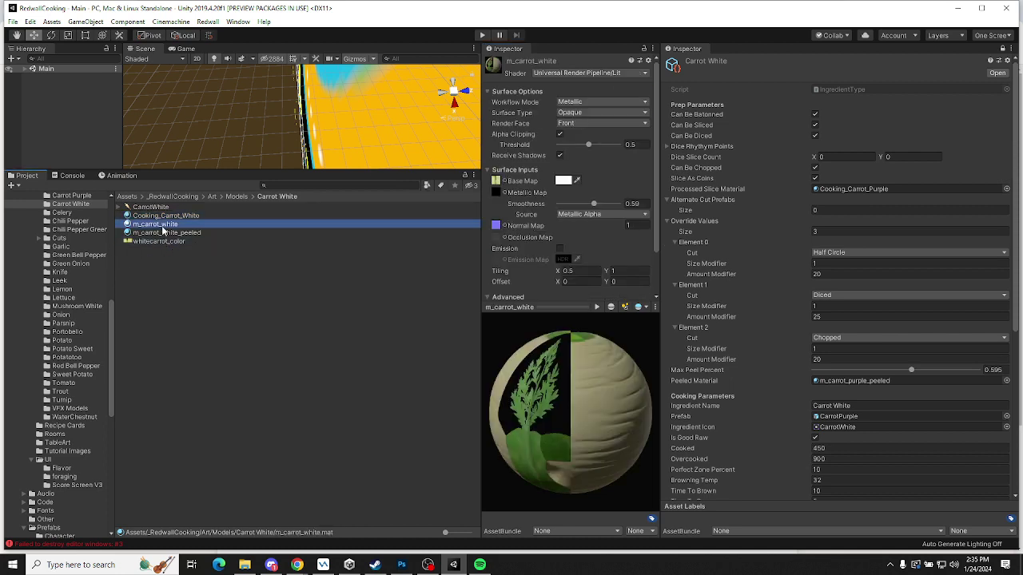
key(Down)
key(Up)
key(Down)
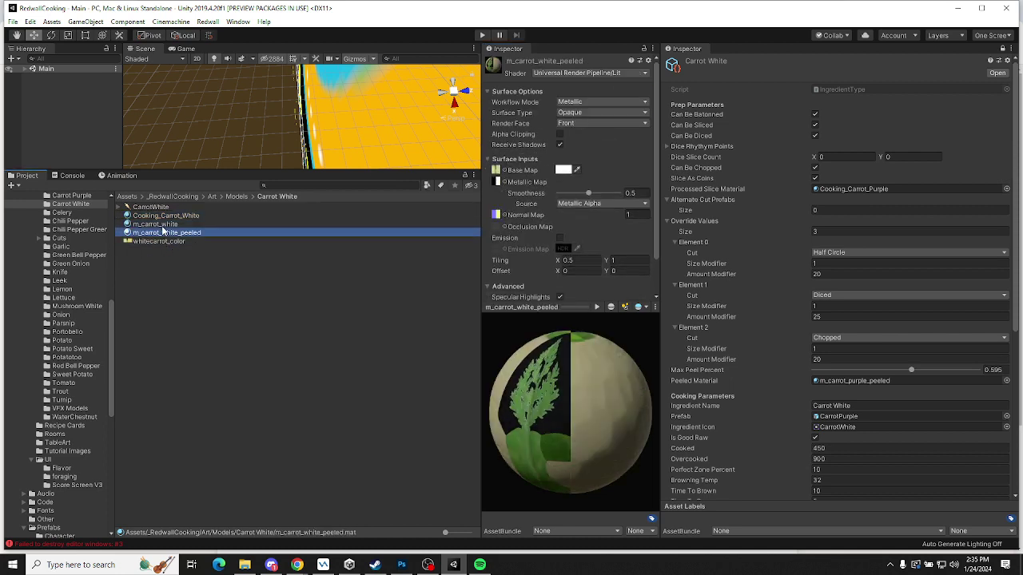
key(Up)
key(Down)
key(Up)
key(Down)
key(Up)
key(Down)
Set Carrot White's peeled material to m_carrot_white_peeled and its processed slice material to Cooking_Carrot_White
drag(168, 234, 853, 381)
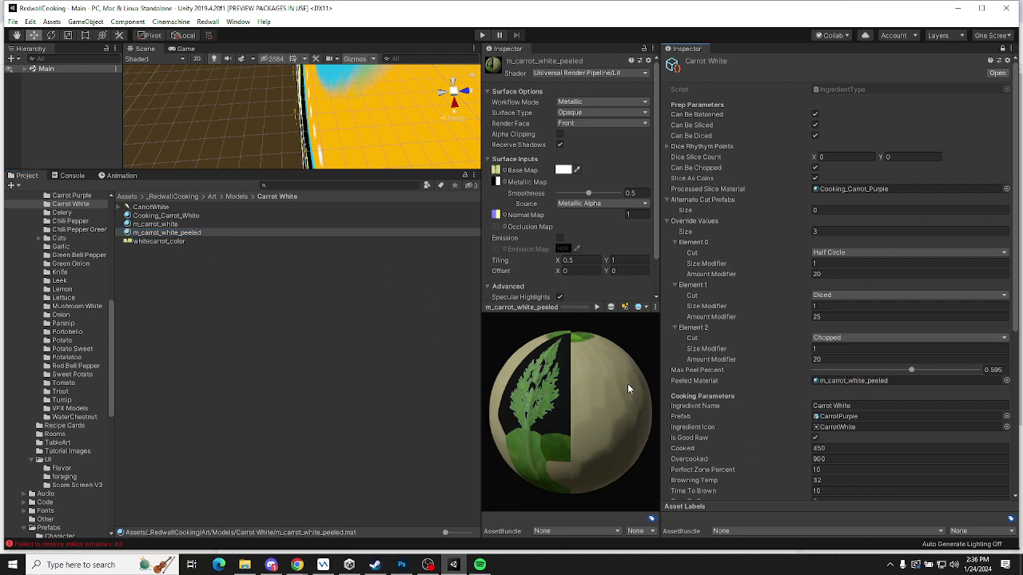
drag(167, 216, 863, 190)
Replace the prefab referenced in Carrot White's cooking parameters with the CarrotWhite prefab
click(845, 420)
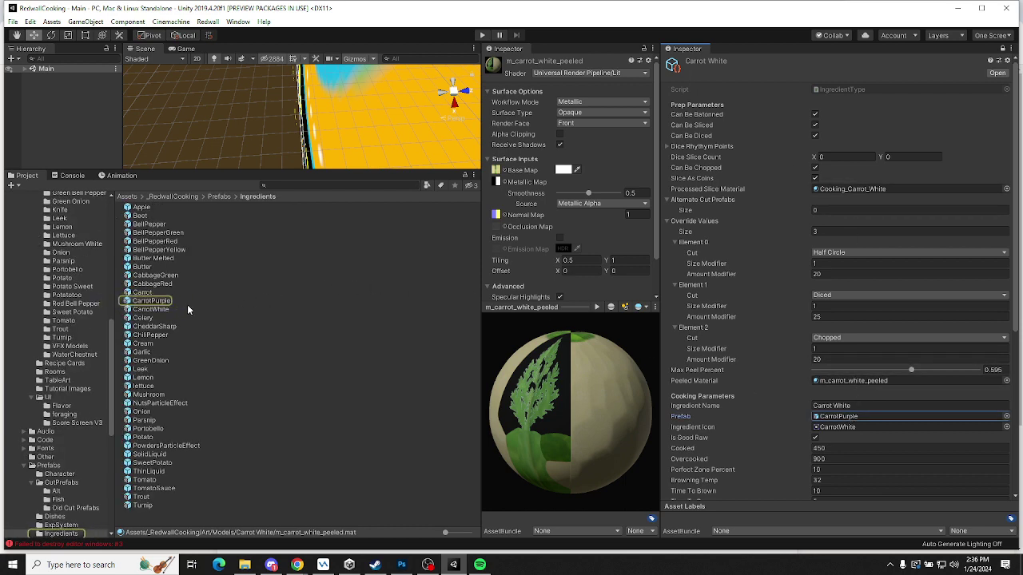
scroll(559, 240, down, 1)
click(846, 416)
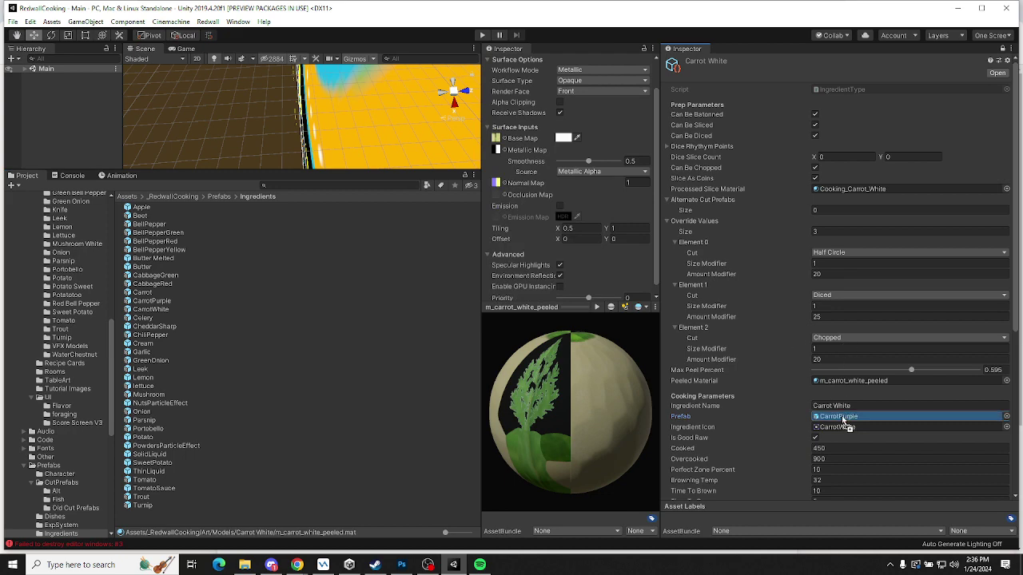
drag(844, 421, 844, 419)
Set Carrot White's Id to CarrotWhite and look over its ingredient data and the peeled material preview
scroll(778, 365, down, 5)
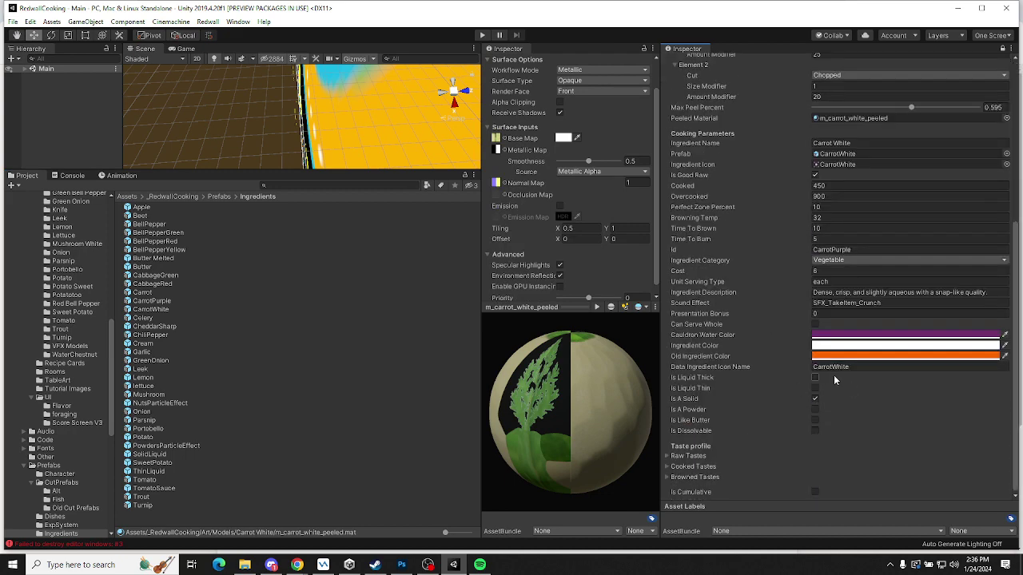
click(834, 249)
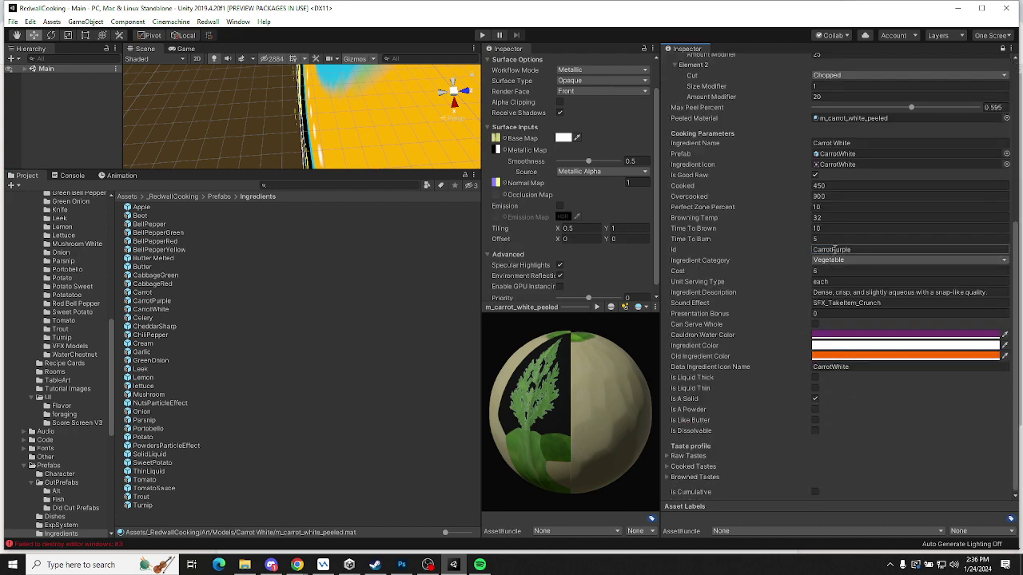
drag(834, 249, 896, 250)
text(White)
scroll(760, 363, up, 5)
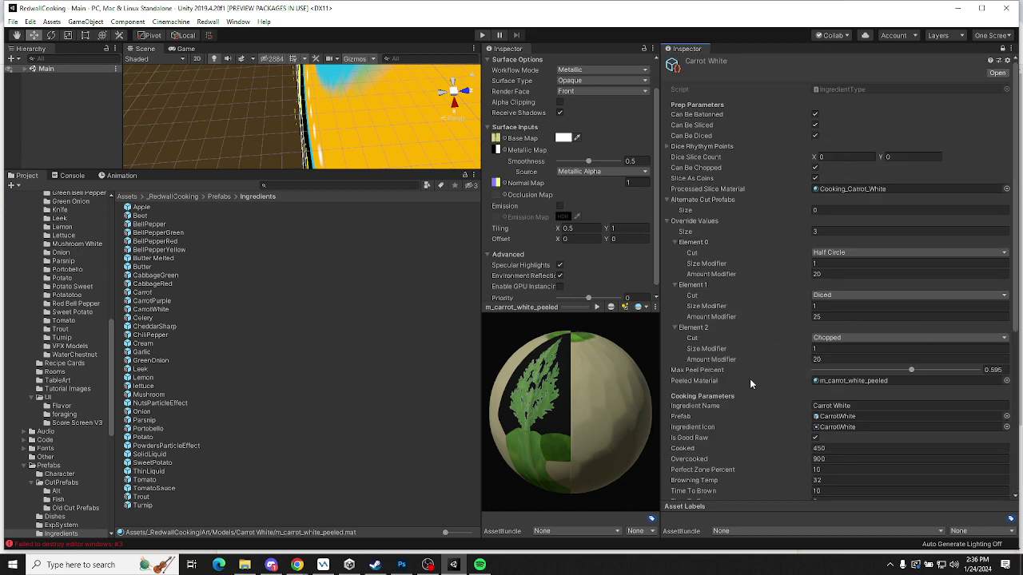
drag(610, 397, 654, 415)
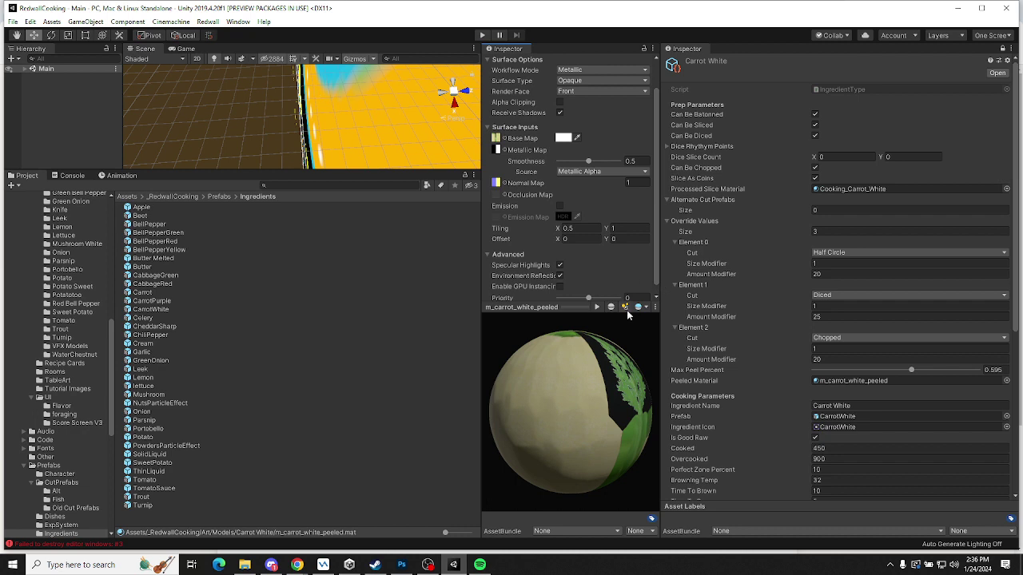
Switch to SmartSVN and add all unversioned purple and white carrot files in the Models folder to version control
click(323, 565)
scroll(204, 128, up, 3)
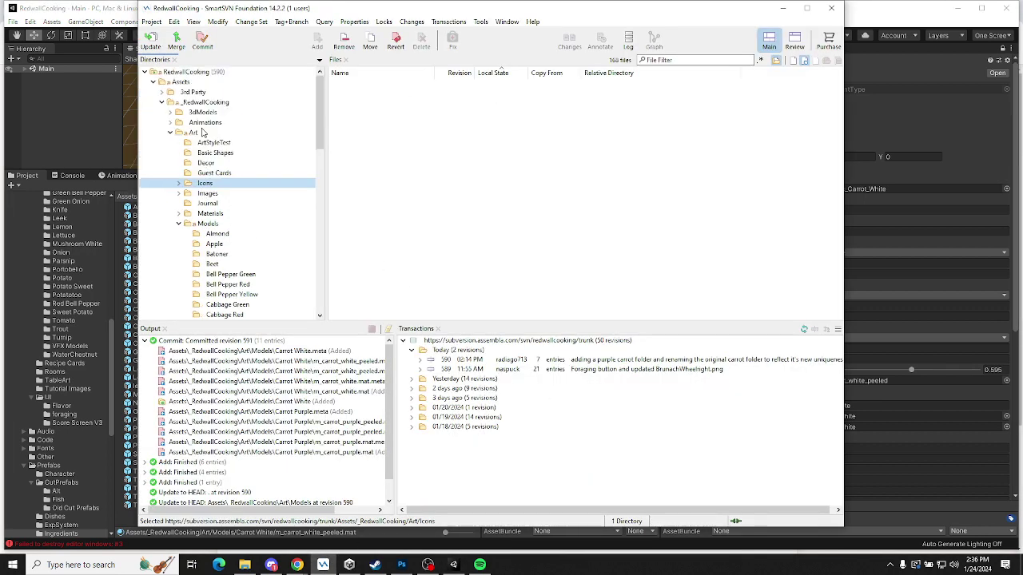
click(211, 226)
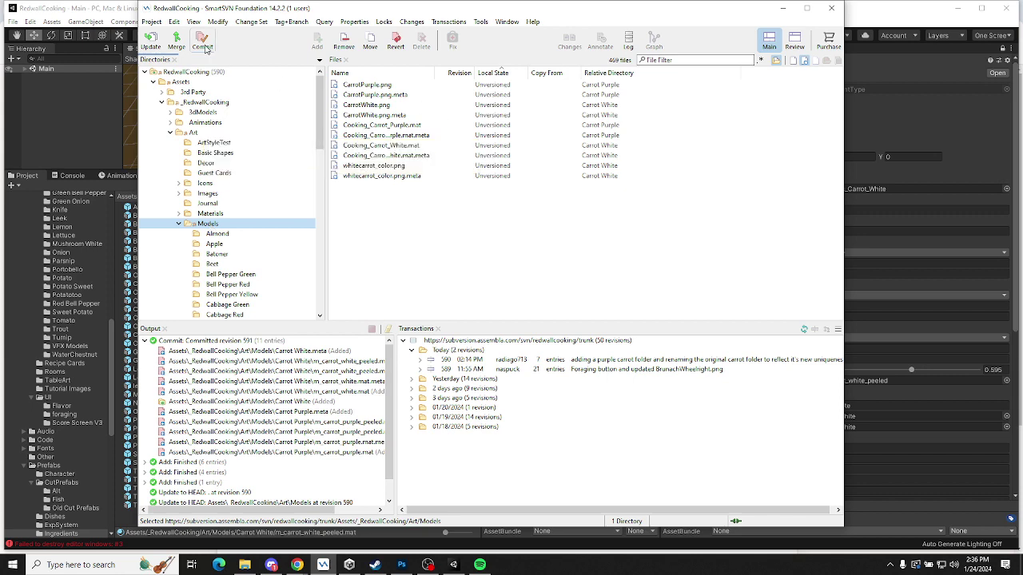
click(360, 86)
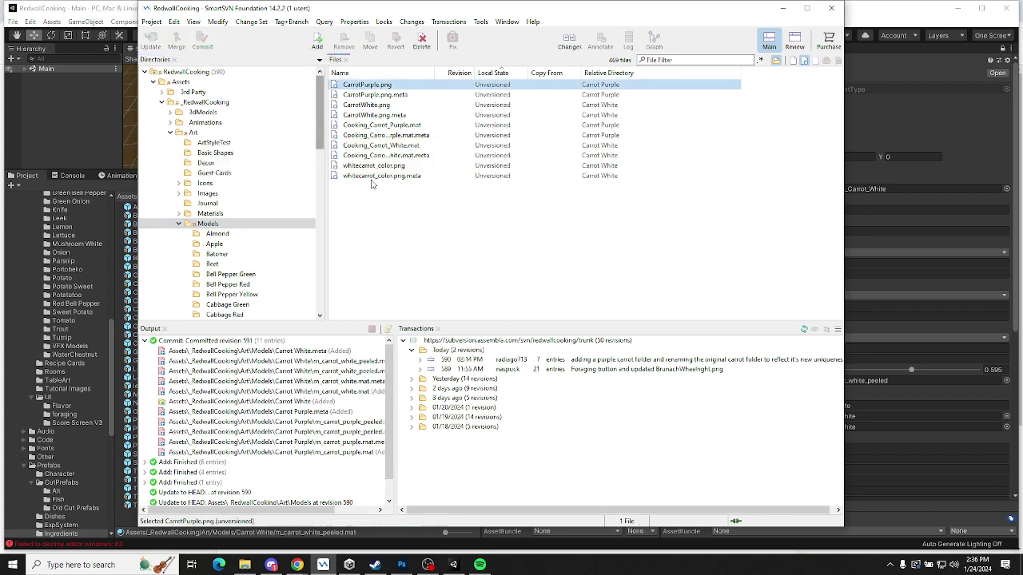
shift+click(374, 176)
click(317, 40)
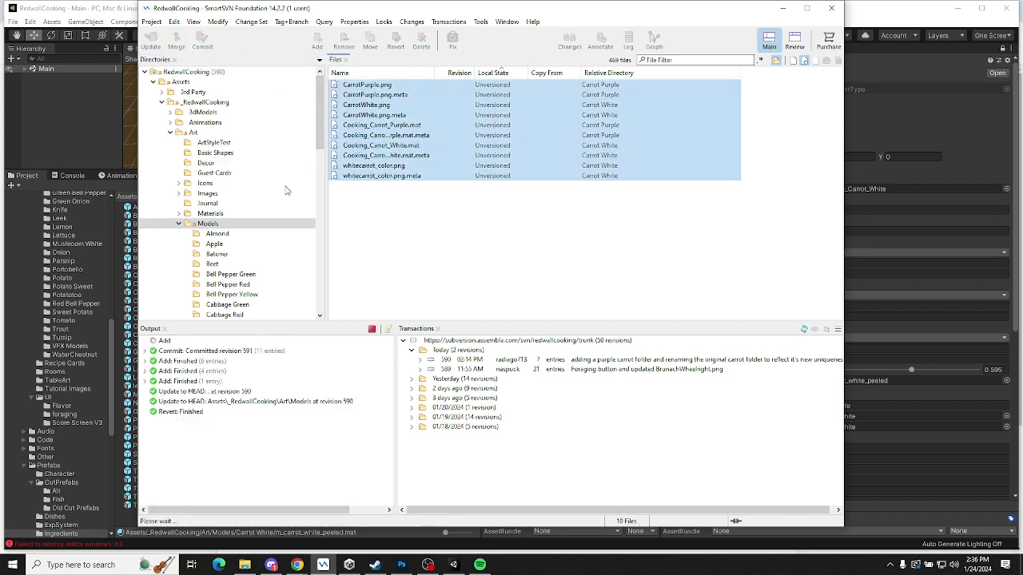
click(216, 233)
click(202, 39)
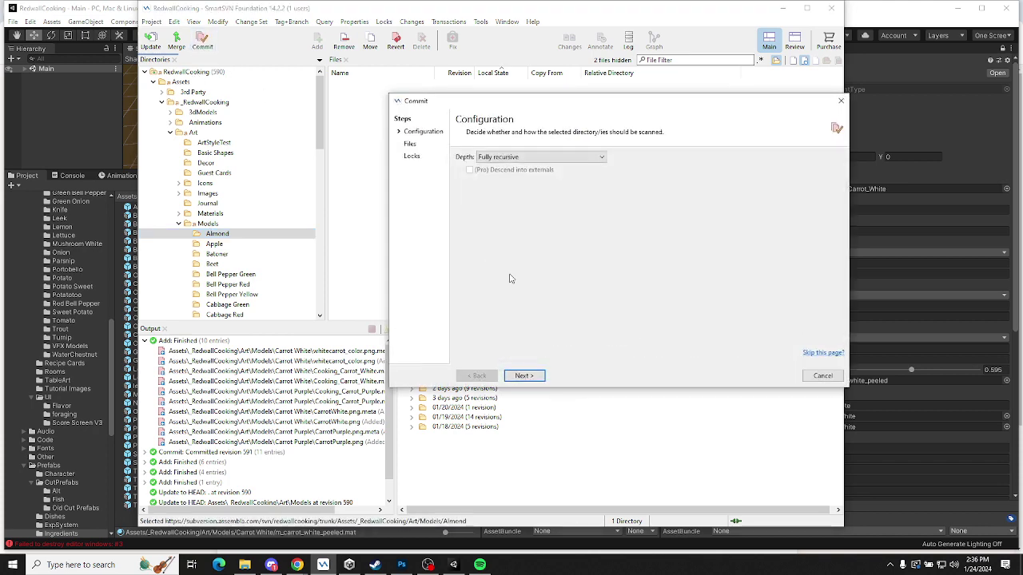
click(523, 373)
click(691, 270)
click(823, 375)
Start committing the Models folder with the message "Added white carrot assets and moved some of the purple carrot assets into the purple carrot folder."
click(207, 223)
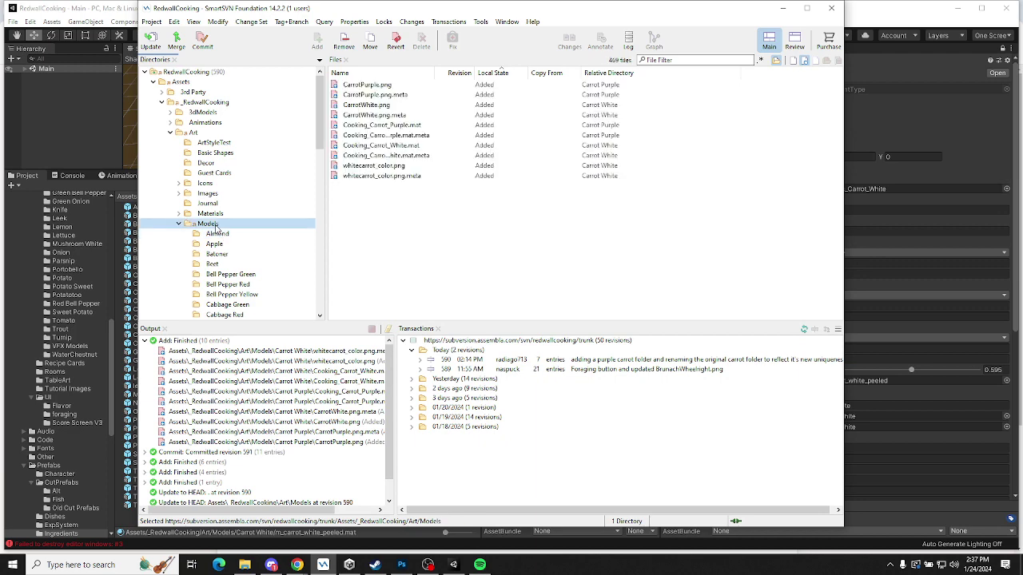
click(203, 39)
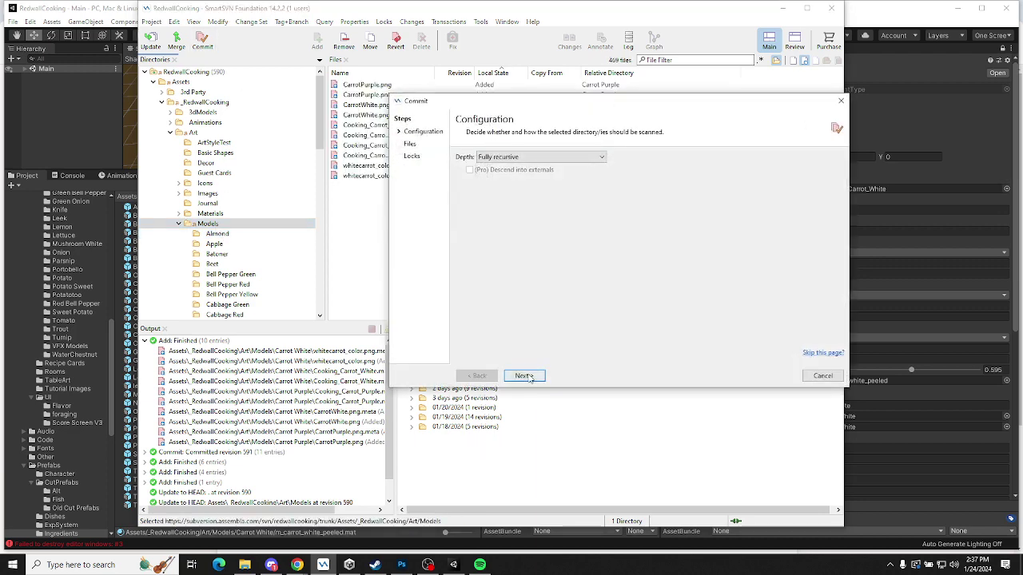
click(525, 374)
text(Add)
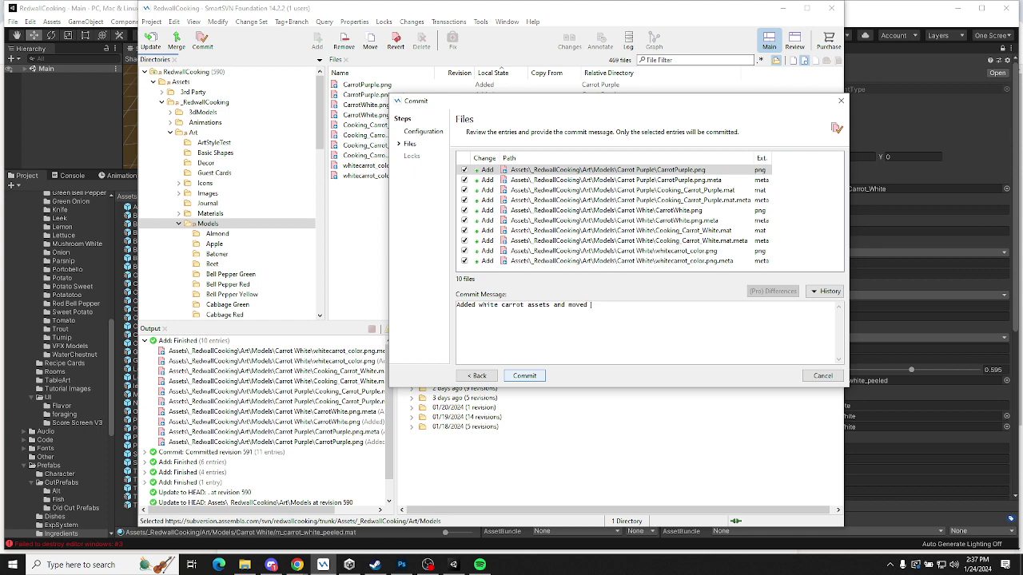
text(som)
Add to the message that ingredient assets should, moving forward, be kept as much as possible within the ingredient folder under Art/Models, and commit
text(ving forward, as much as possi)
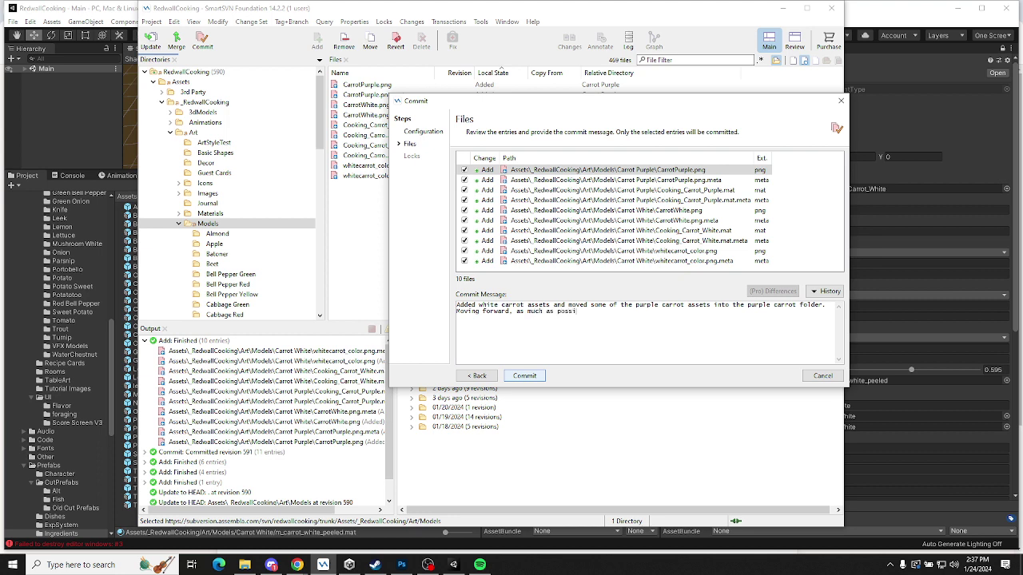
text(ncredient assets should e within the ingredient folder under the art folder.)
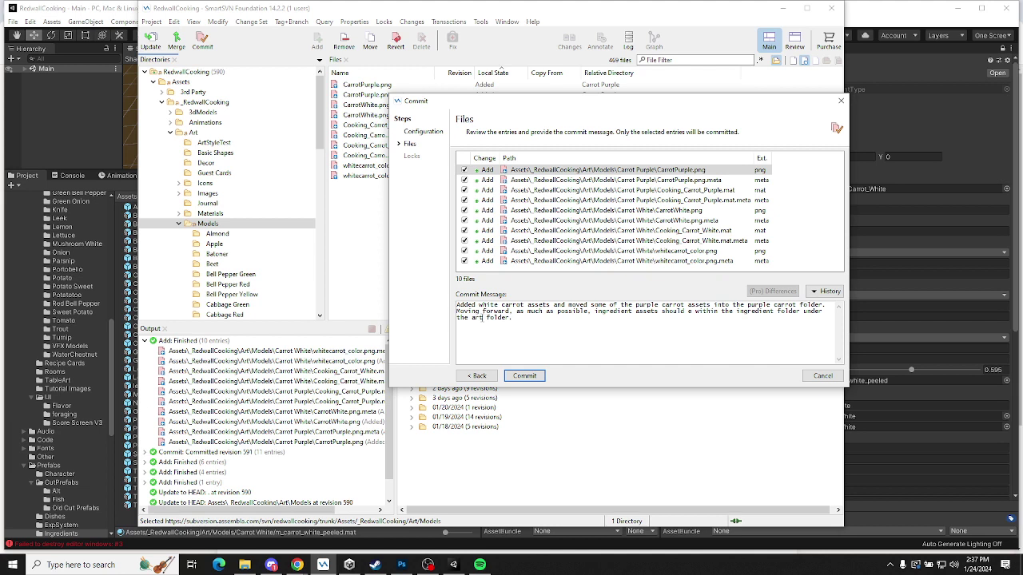
key(BackSpace)
key(BackSpace)
key(BackSpace)
text(Art/Models)
click(527, 376)
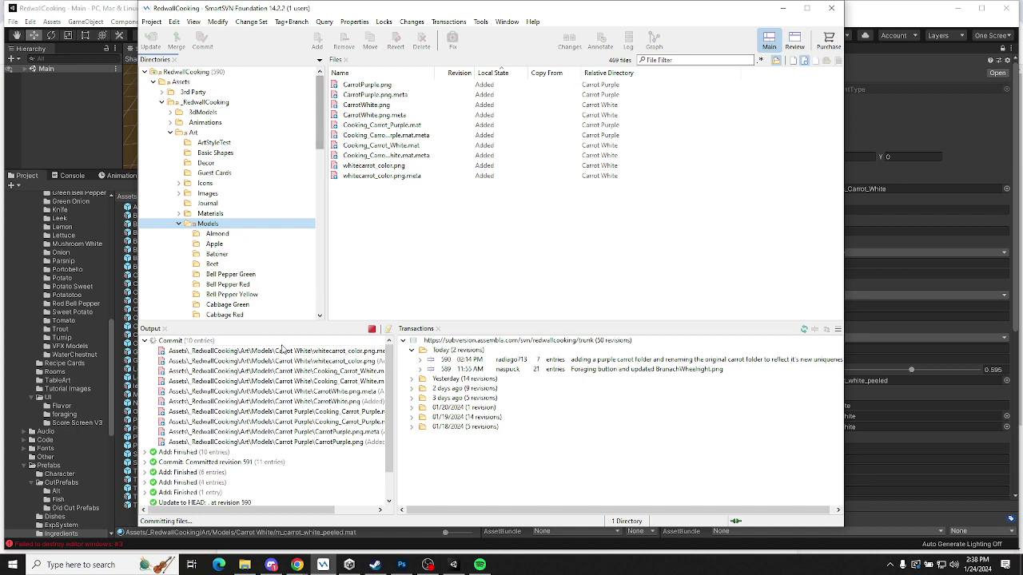
Check the Prefabs folder for uncommitted files, and return to the Unity editor
click(169, 132)
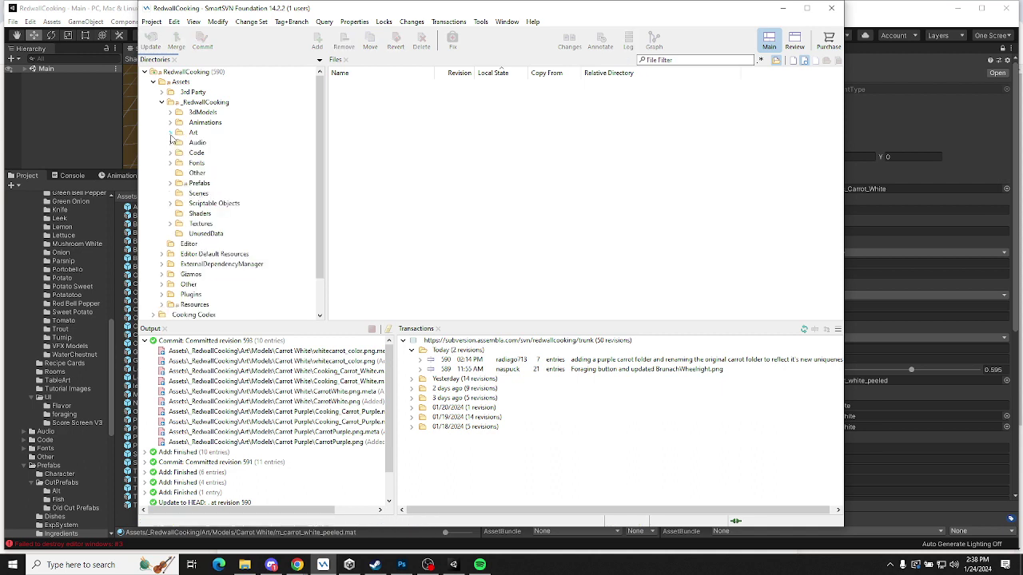
click(196, 184)
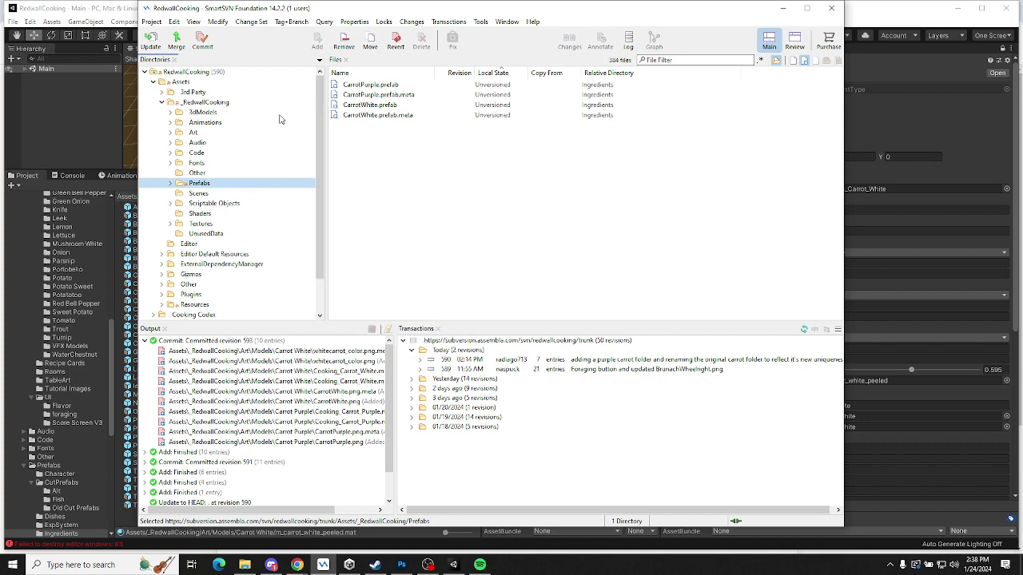
click(64, 117)
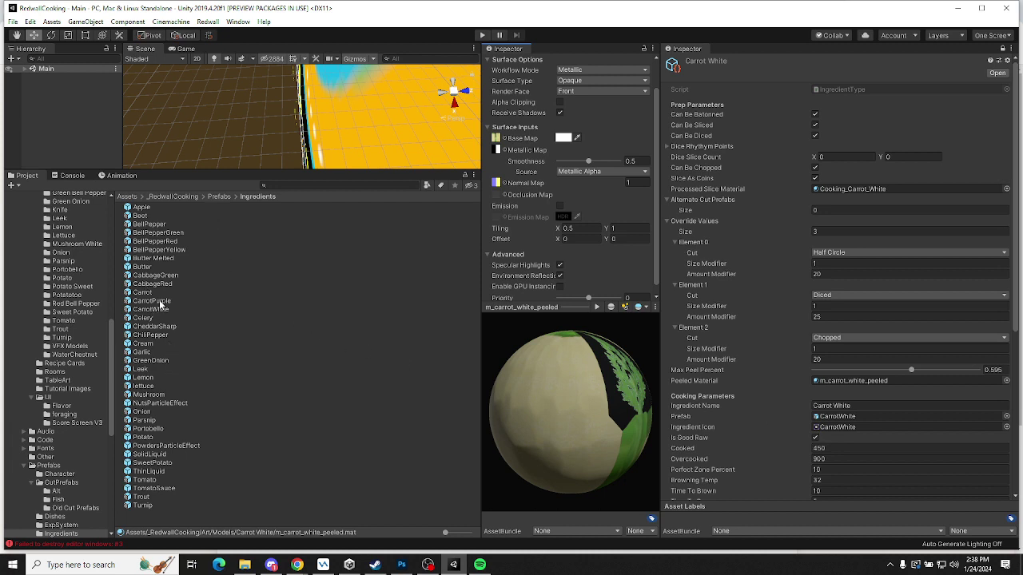
Move the CarrotPurple prefab from Prefabs/Ingredients into the Carrot Purple folder under Art/Models
scroll(96, 297, up, 2)
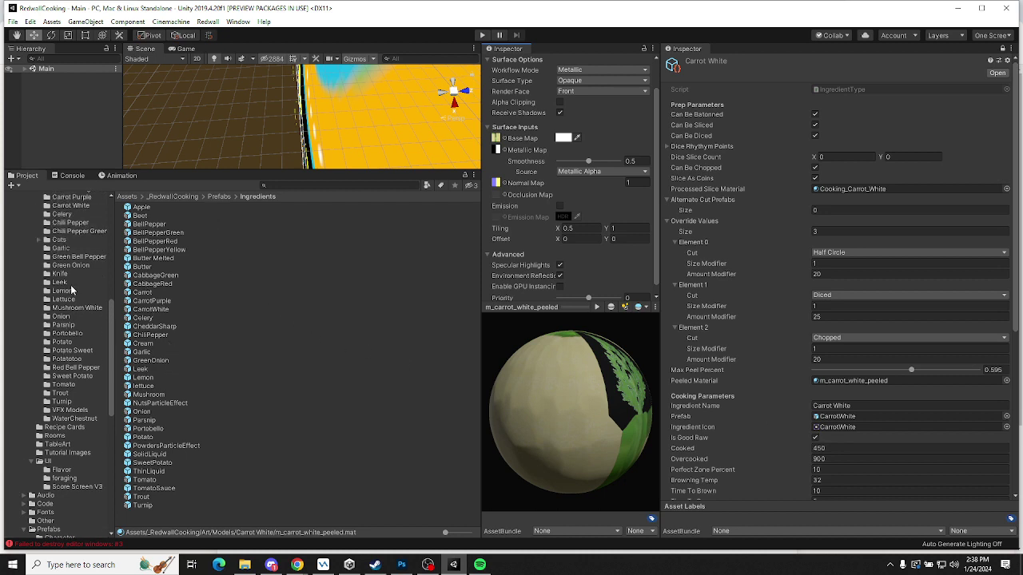
scroll(67, 293, up, 1)
scroll(115, 280, up, 5)
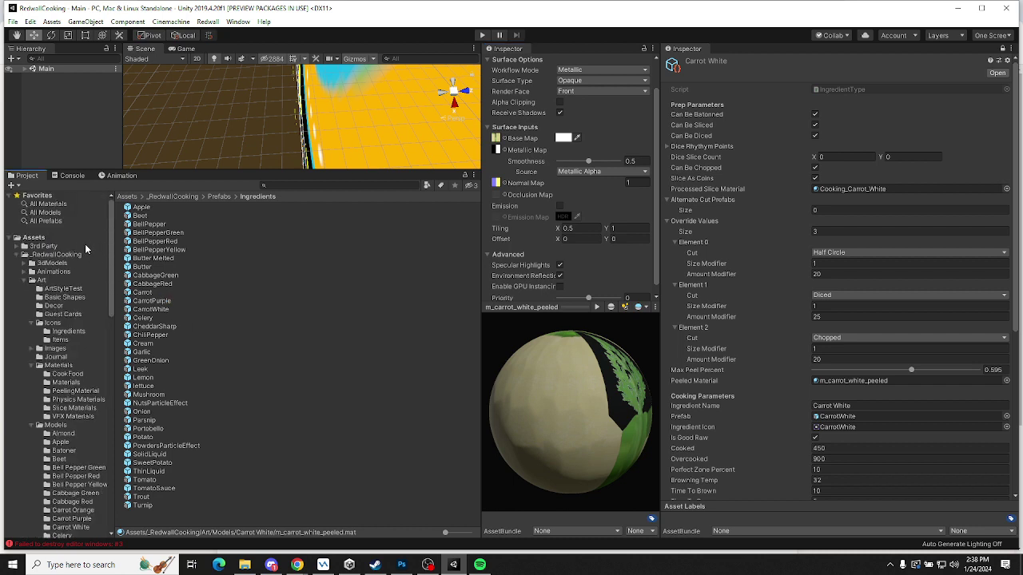
click(141, 301)
scroll(96, 319, down, 6)
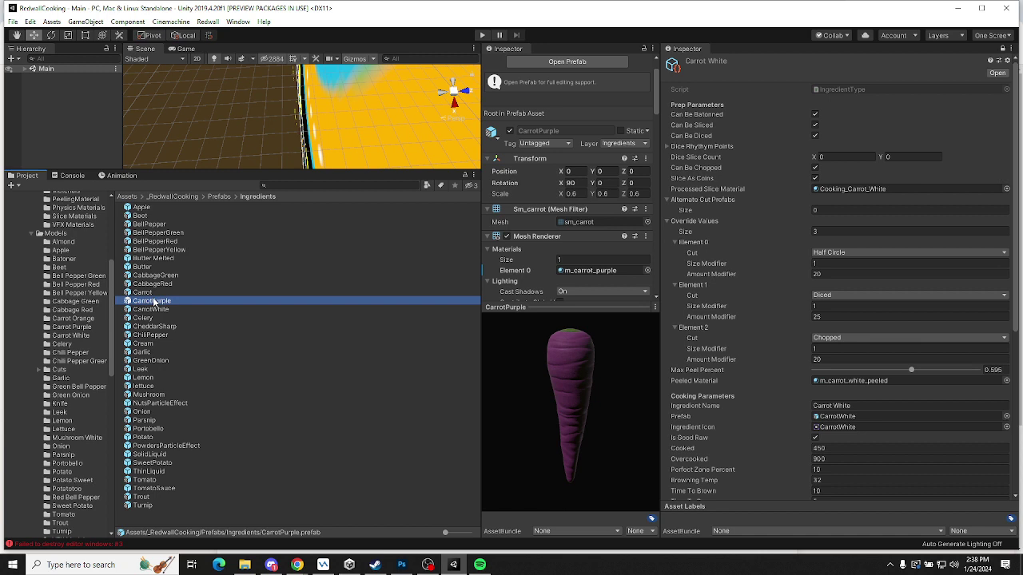
drag(153, 301, 83, 330)
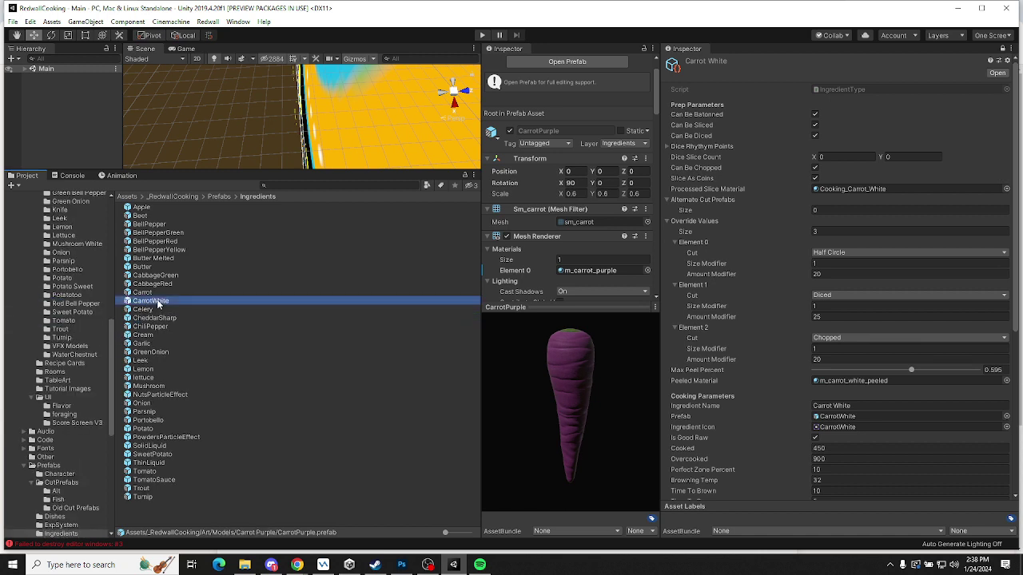
Move the CarrotWhite prefab from Prefabs/Ingredients into the Carrot White folder under Art/Models
scroll(83, 210, up, 5)
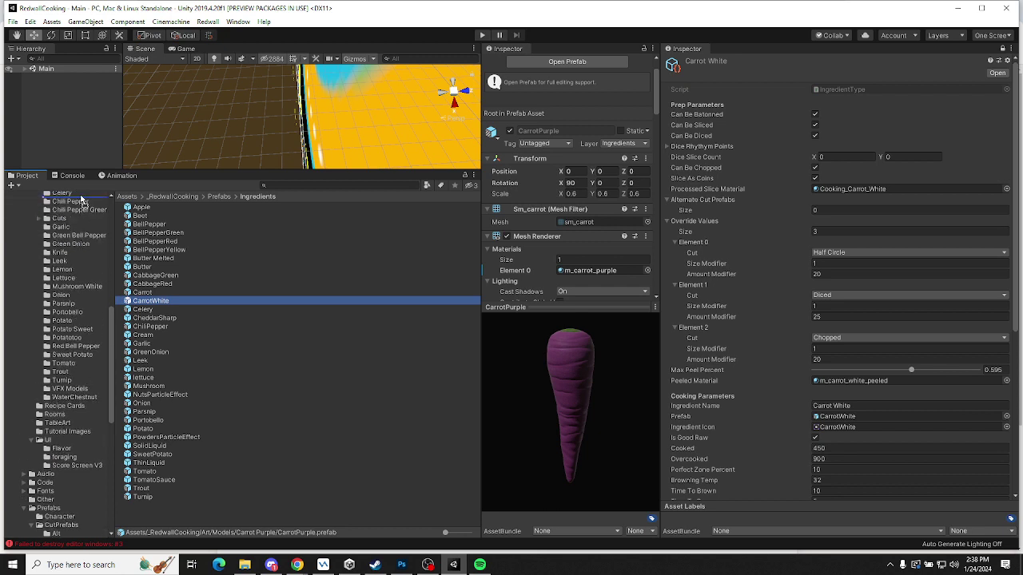
drag(81, 240, 80, 245)
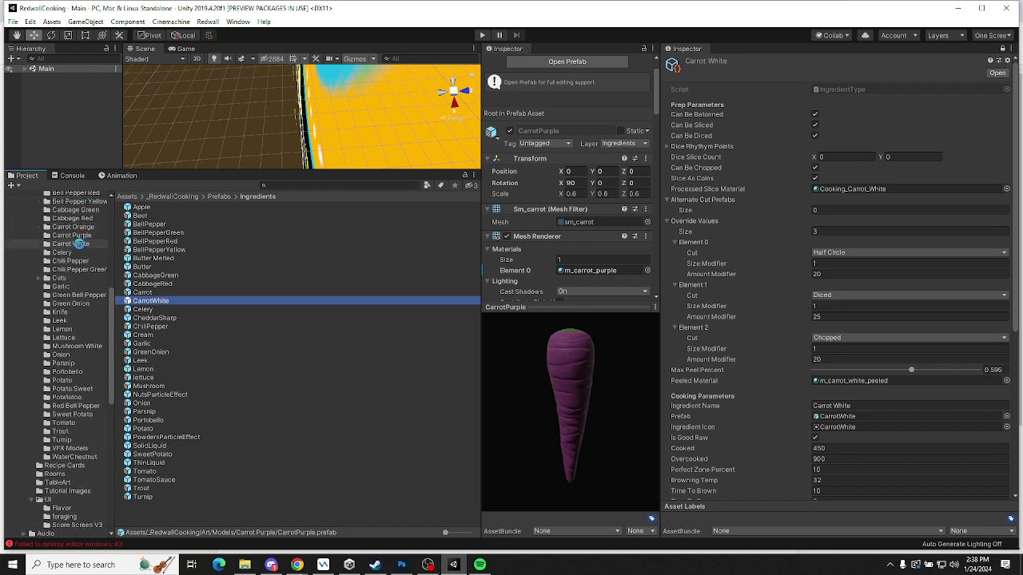
scroll(74, 251, up, 3)
scroll(75, 254, up, 3)
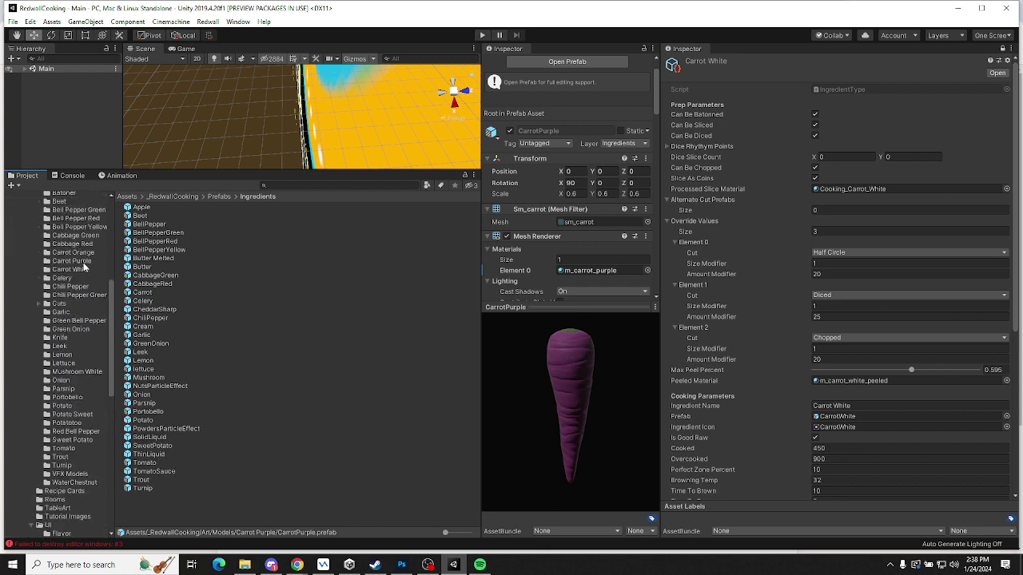
Check the contents of the Carrot White, Carrot Purple, Carrot Orange and Cabbage Red folders, and the Models folder itself
click(83, 270)
key(Up)
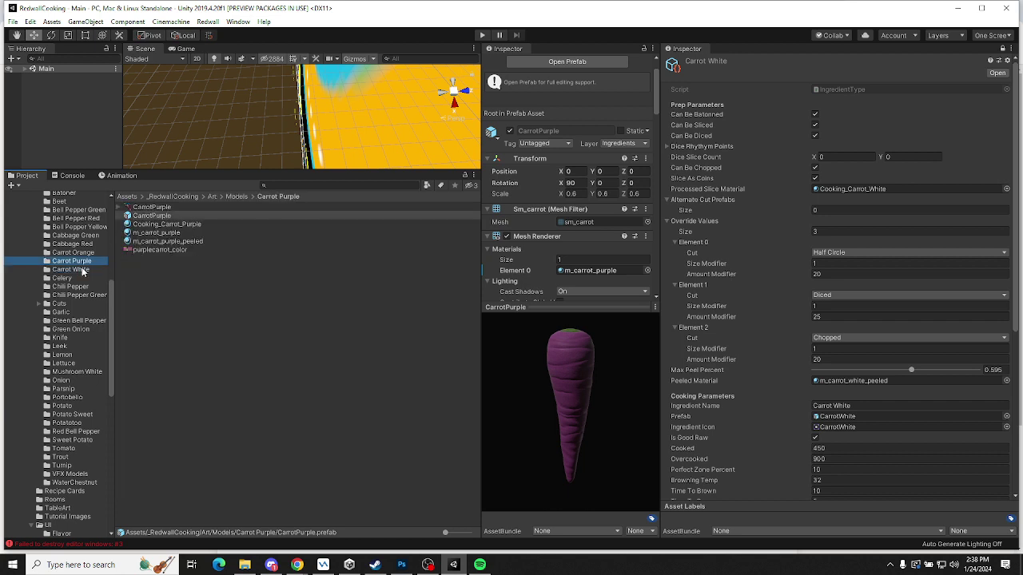
key(Up)
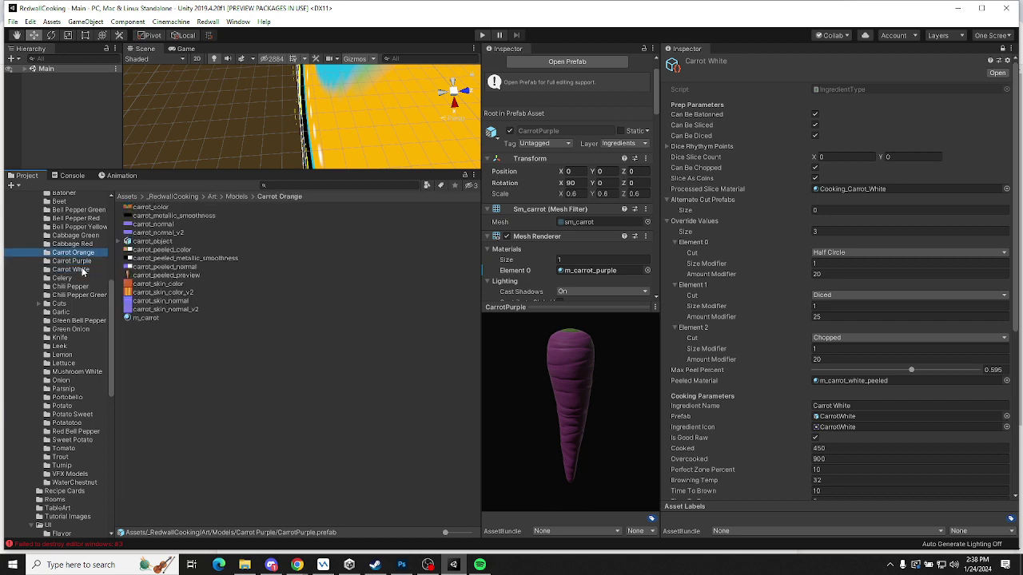
key(Down)
key(Up)
key(Down)
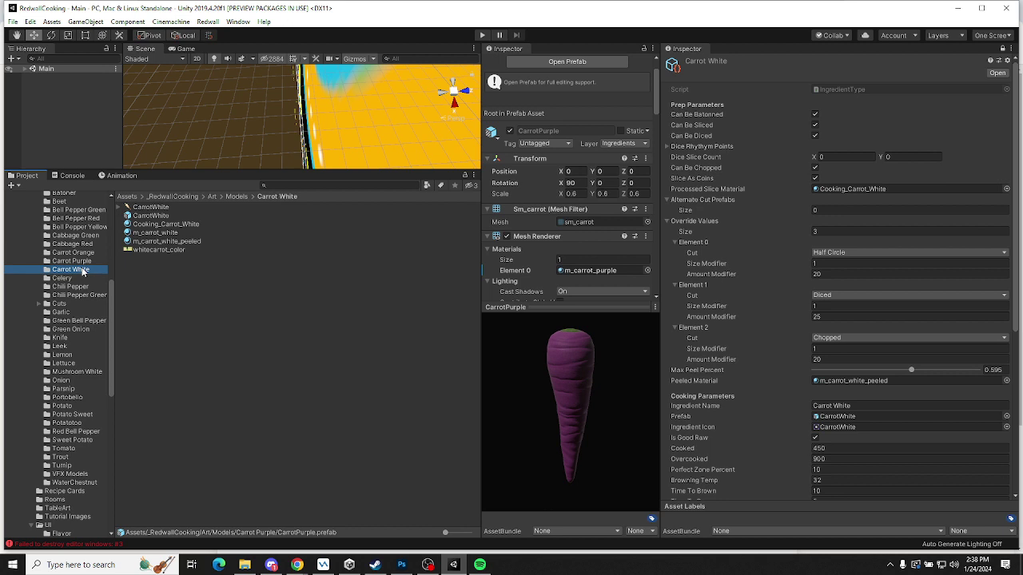
key(Up)
key(Down)
key(Up)
key(Up)
key(Up)
key(Up)
key(Up)
key(Up)
key(Up)
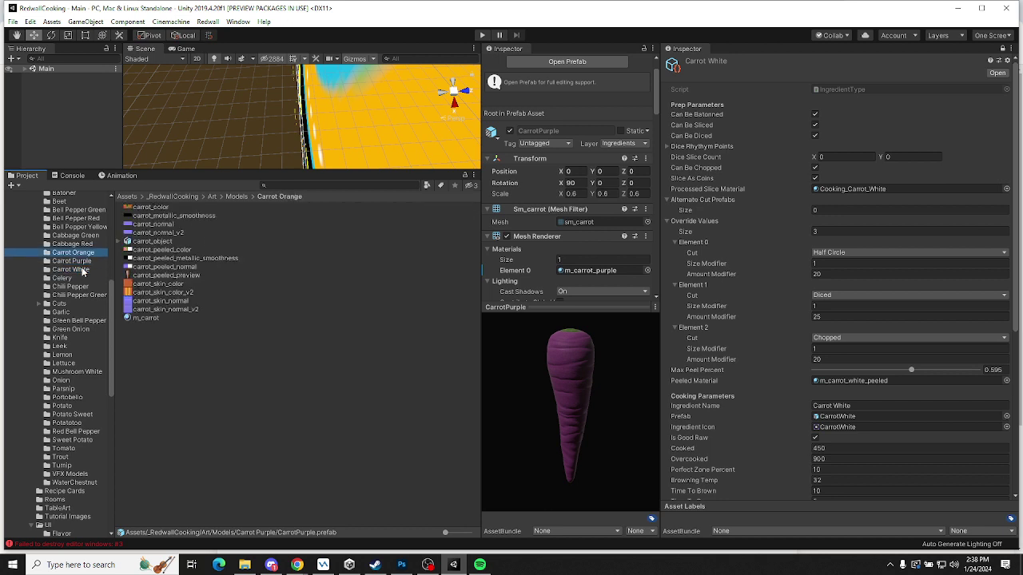
key(Down)
key(Down)
key(Down)
key(Down)
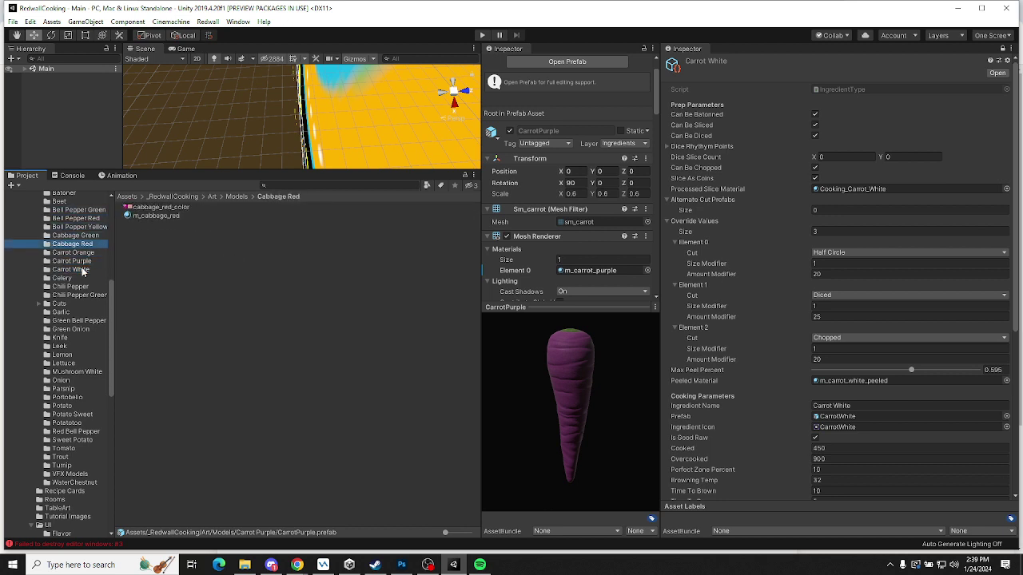
scroll(35, 264, up, 3)
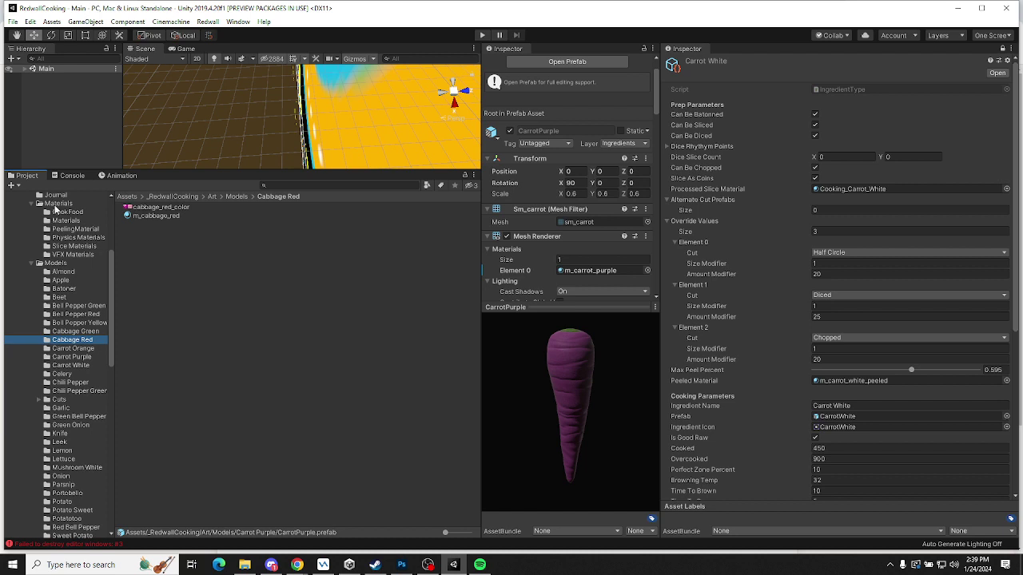
click(54, 263)
scroll(82, 287, down, 3)
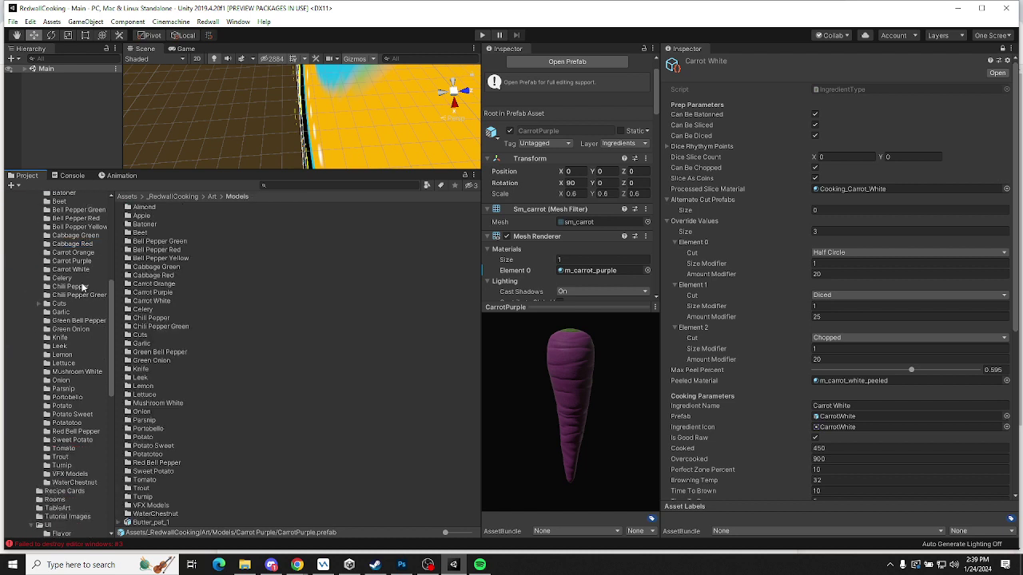
scroll(83, 286, up, 4)
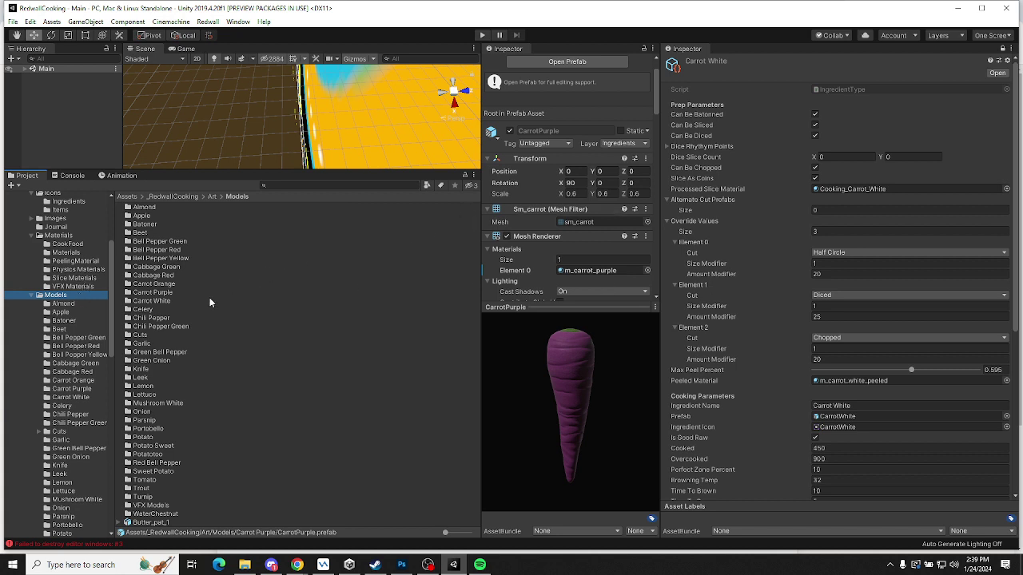
Switch to SmartSVN and add the CarrotPurple and CarrotWhite prefabs with their meta files in the Art folder to version control
key(alt+Tab)
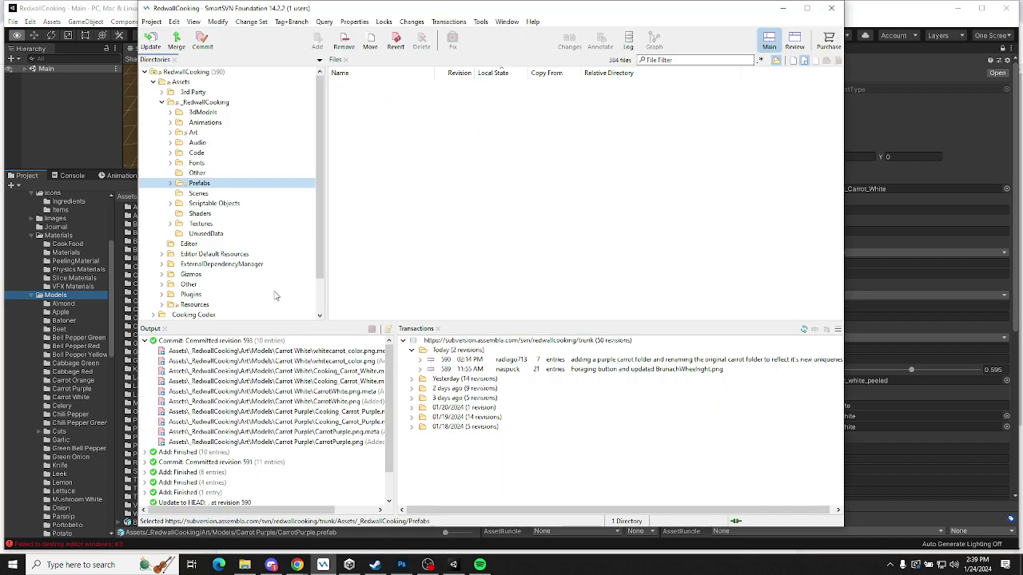
click(184, 134)
click(375, 85)
shift+click(376, 115)
click(318, 40)
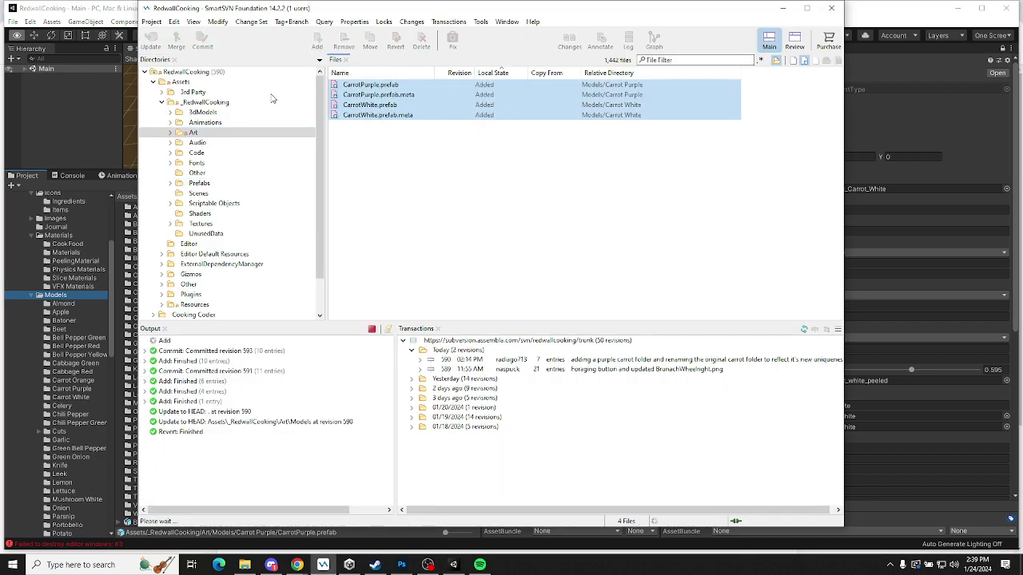
Commit the four prefab files with the message "Hey the new prefabs are in their respective ingredient folders. Huzzah!"
click(202, 40)
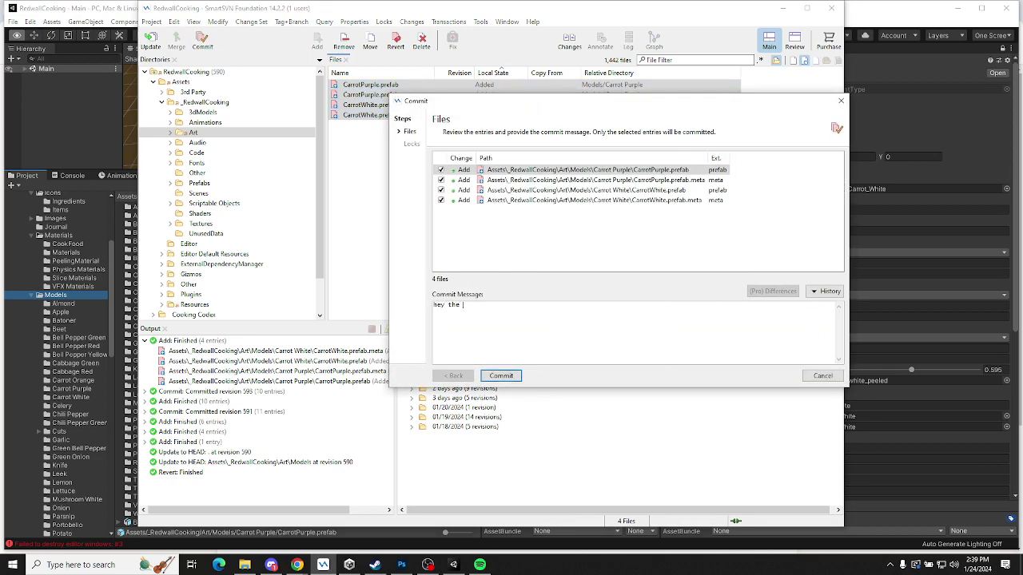
text(hey the new pr)
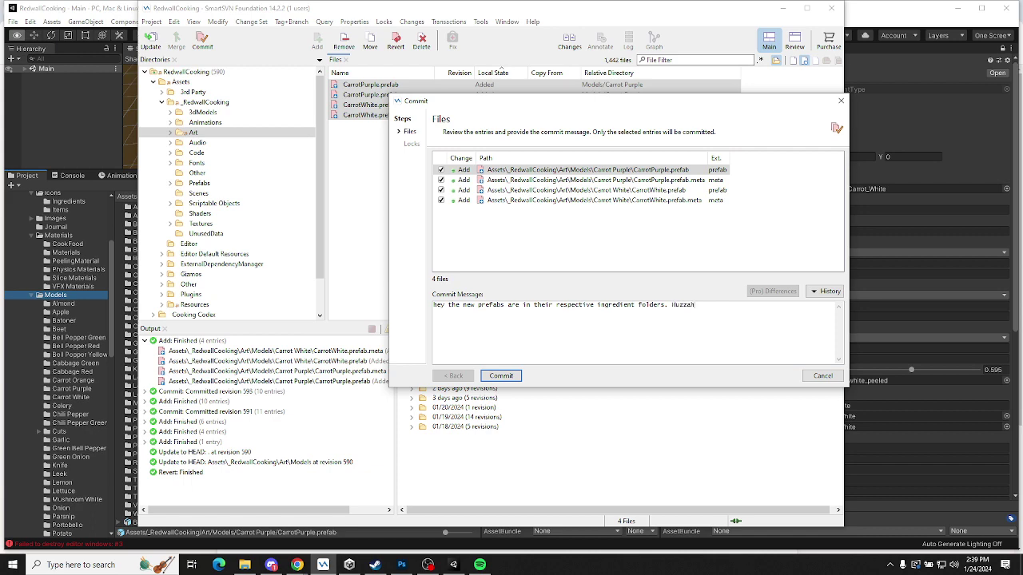
key(BackSpace)
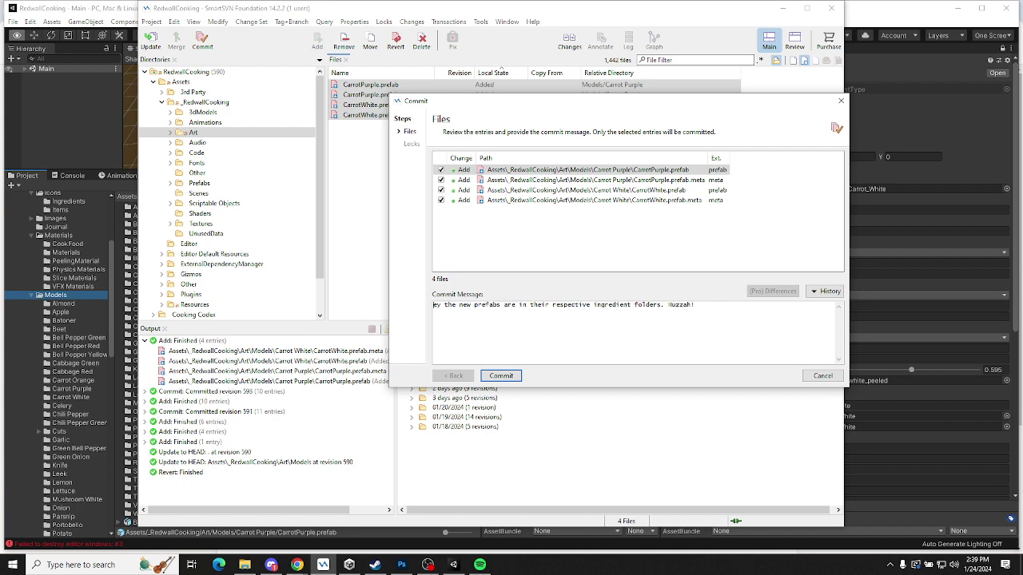
text(H)
click(502, 376)
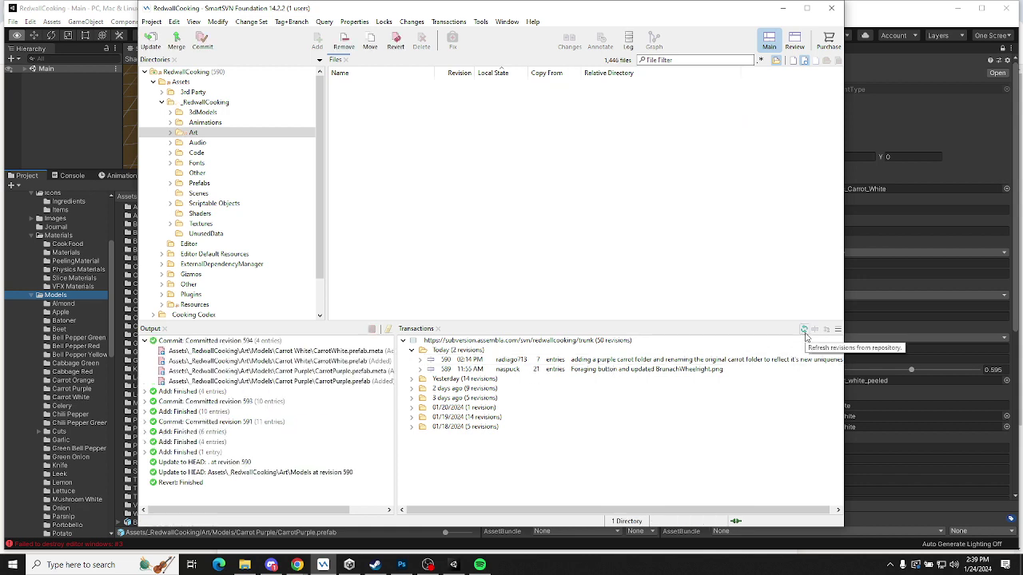
Refresh the revisions from the repository, and check the Assets, _RedwallCooking and UnusedData folders for uncommitted files
click(805, 331)
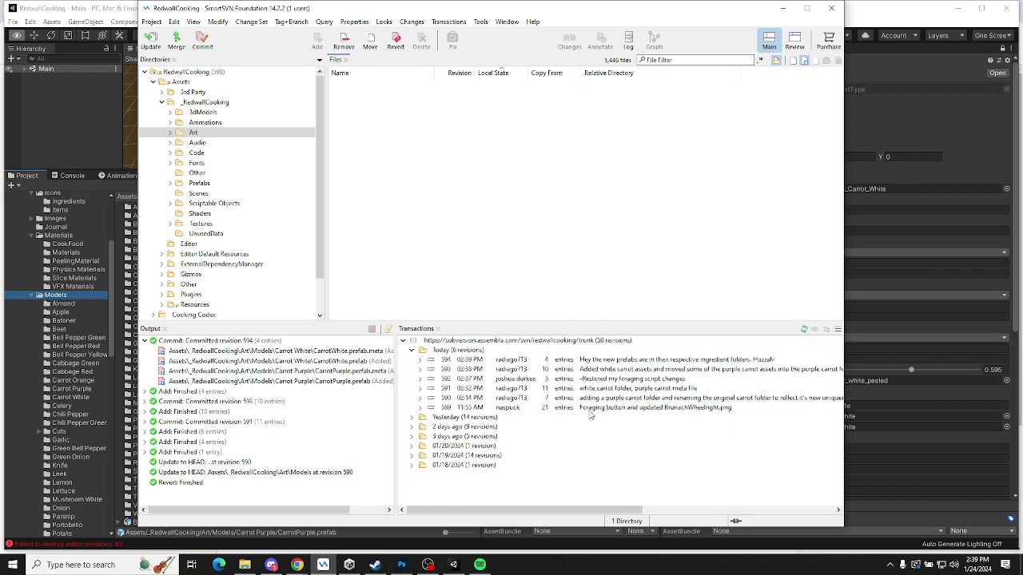
click(176, 82)
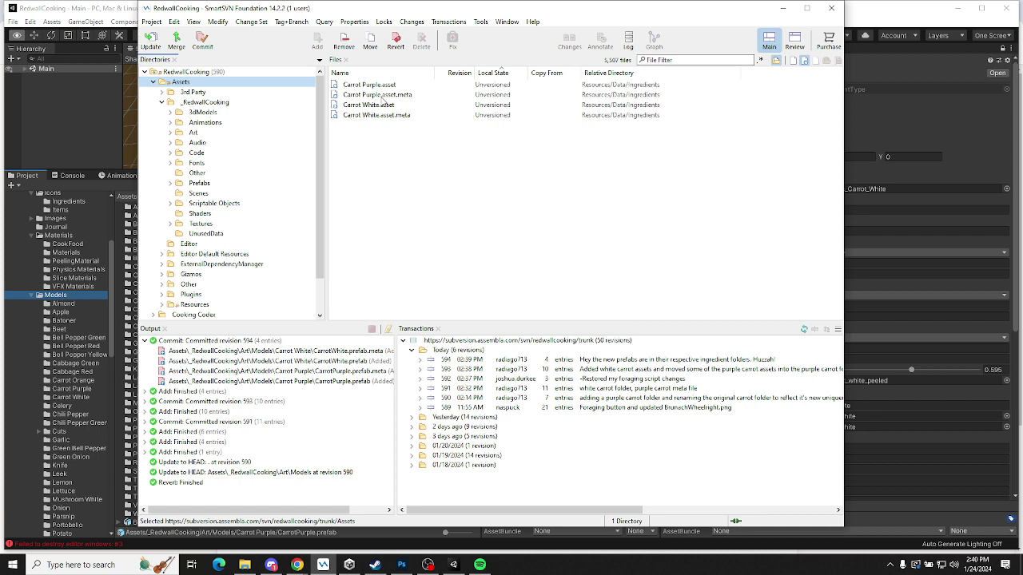
click(205, 234)
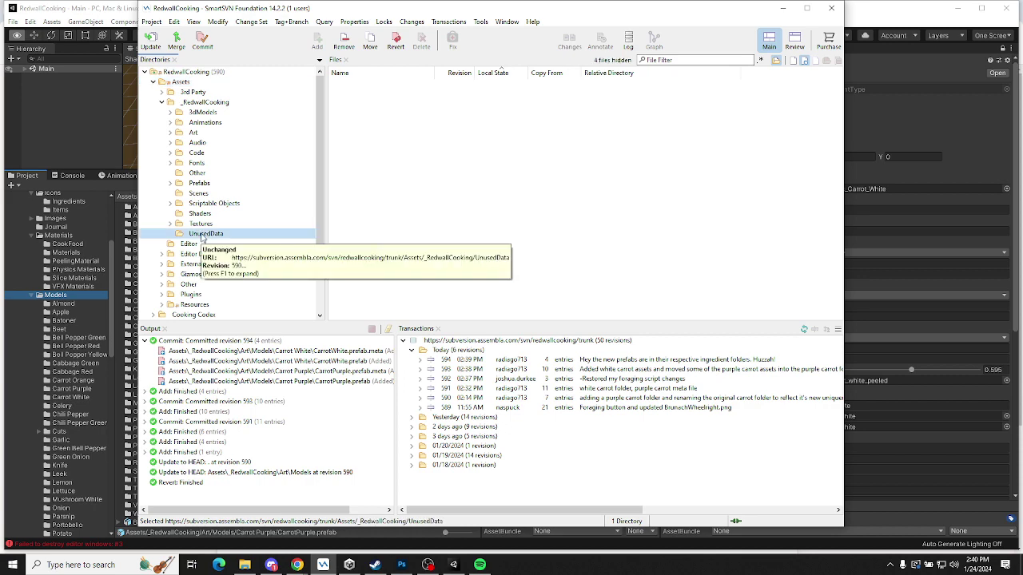
click(196, 105)
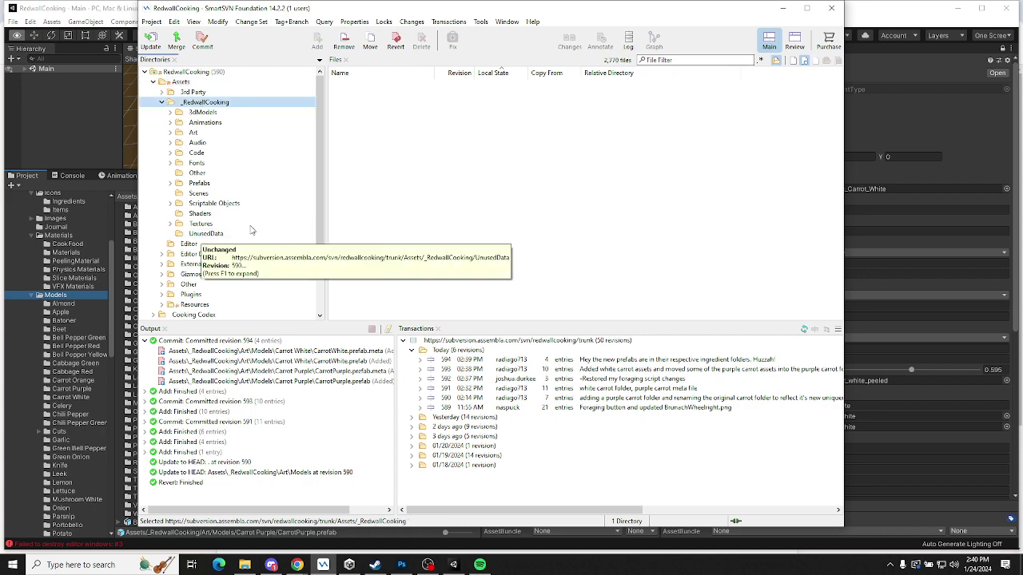
click(210, 235)
Return to Unity and move the Carrot Purple and Carrot White data assets from Resources/Data/Ingredients into the UnusedData folder
click(87, 147)
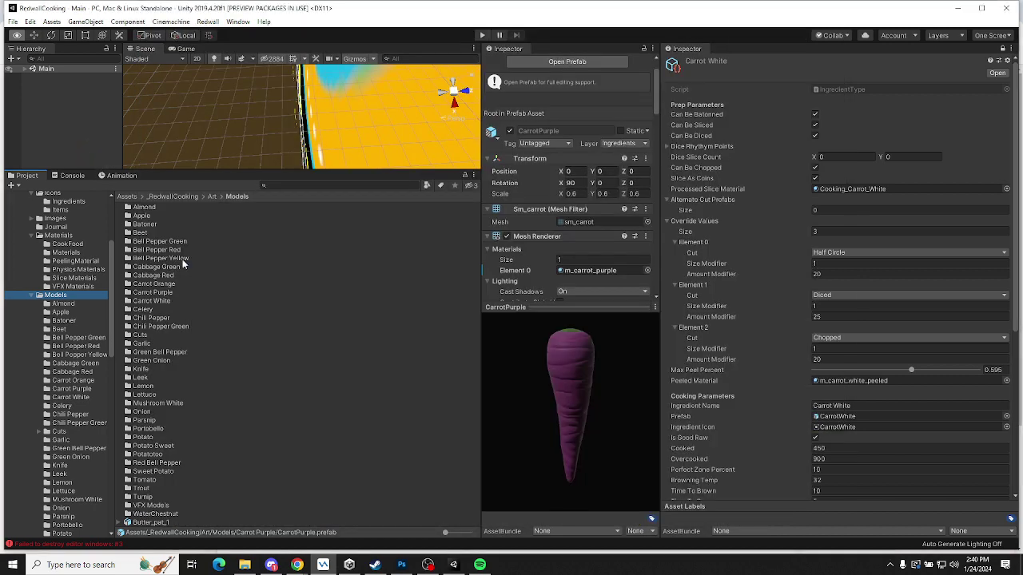
click(1002, 74)
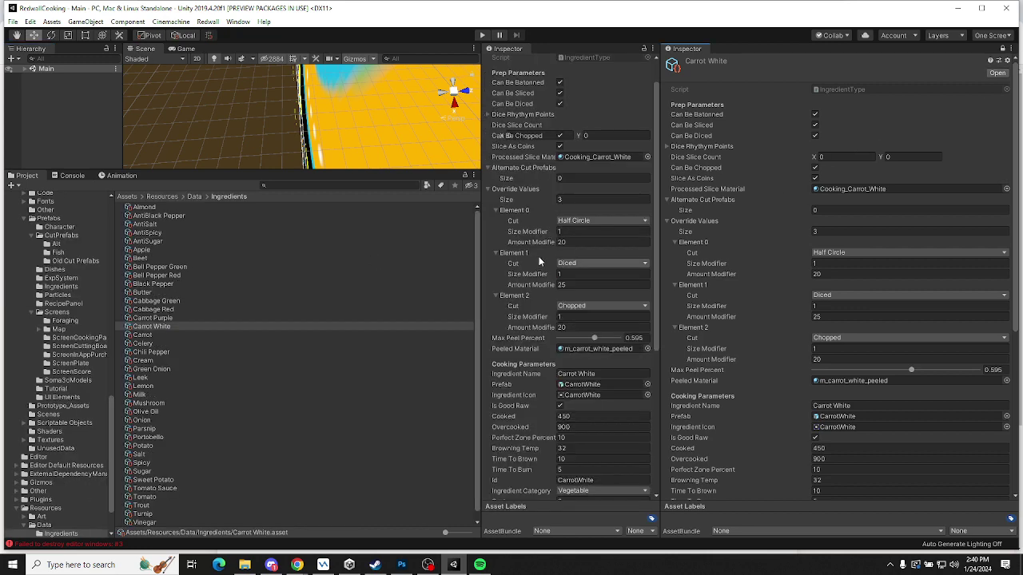
shift+click(152, 318)
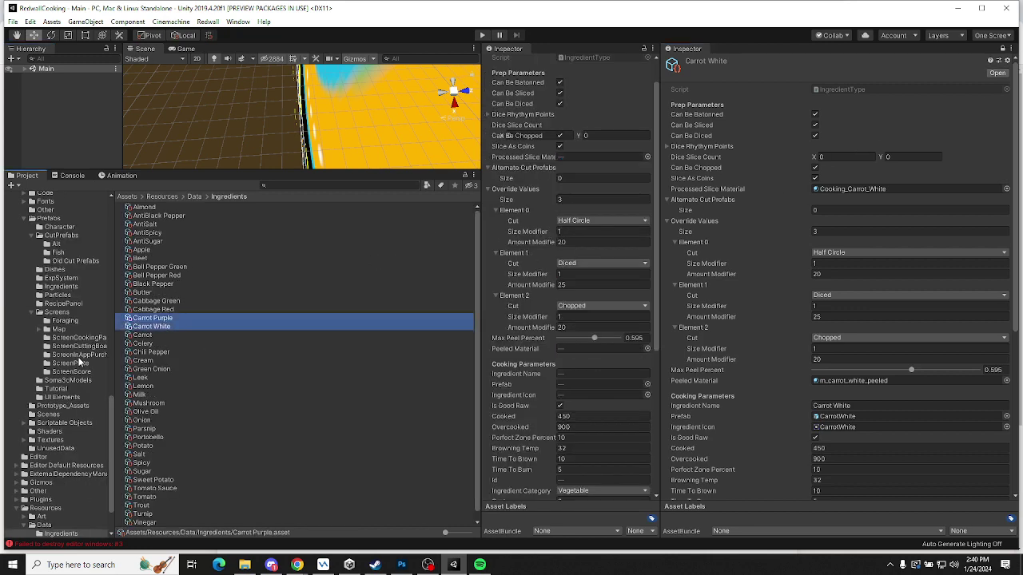
drag(152, 324, 58, 449)
Switch to SmartSVN and add the Carrot Purple and Carrot White asset and meta files in UnusedData to version control
key(alt+Tab)
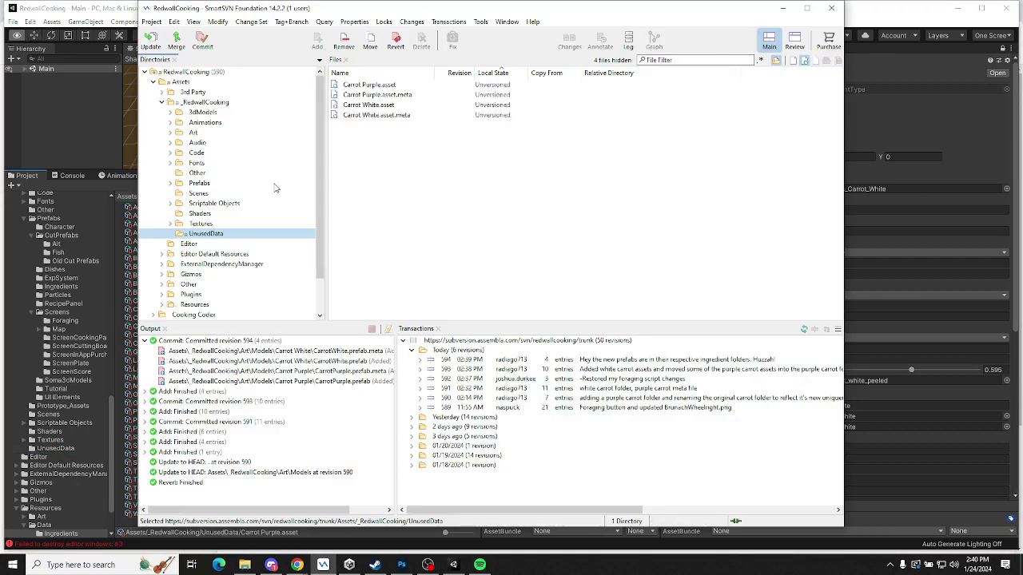
click(369, 85)
shift+click(375, 115)
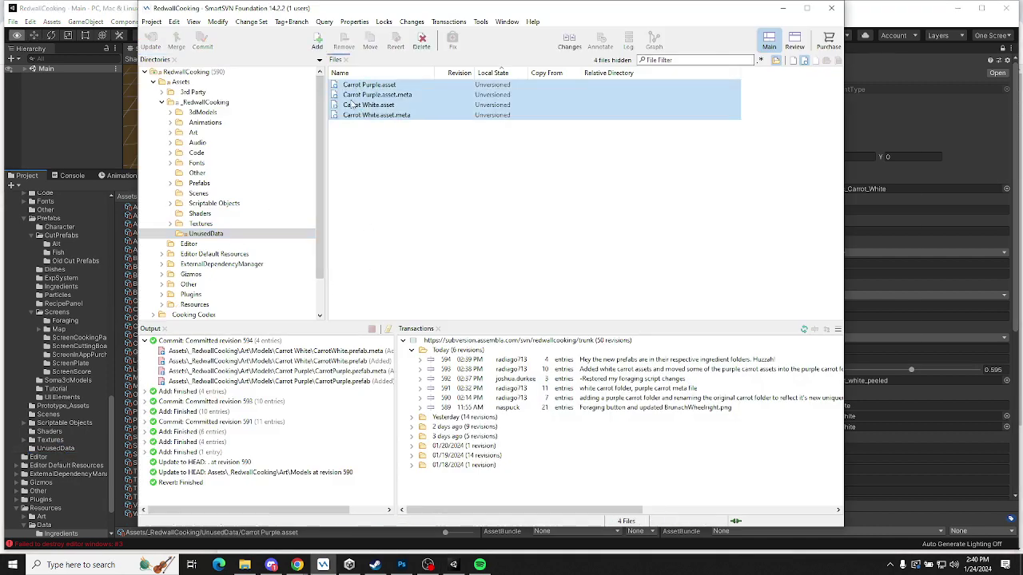
click(317, 42)
Commit the four UnusedData files with a message describing them as new, unused(?) ingredient files
click(203, 39)
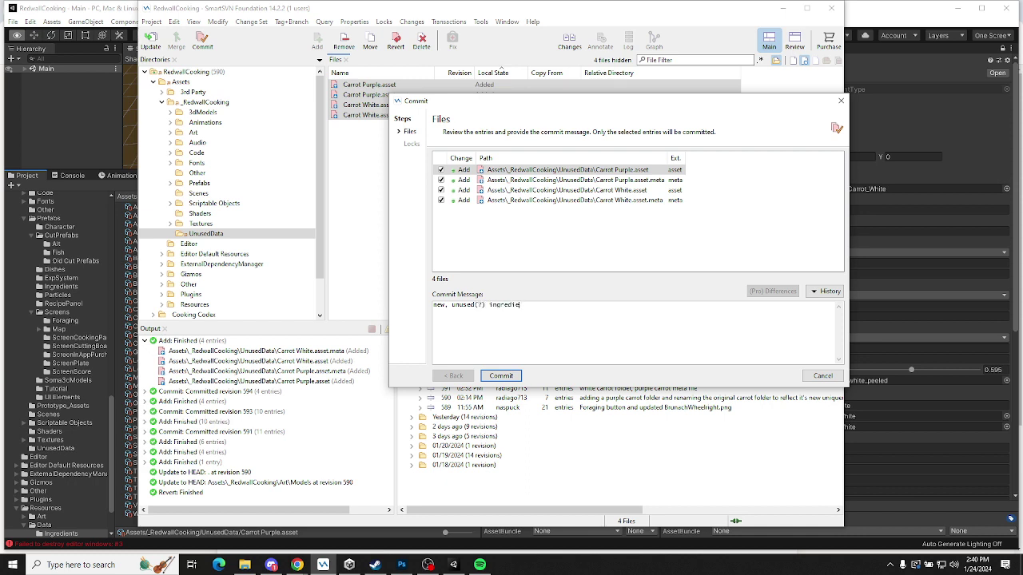
text(files)
click(501, 375)
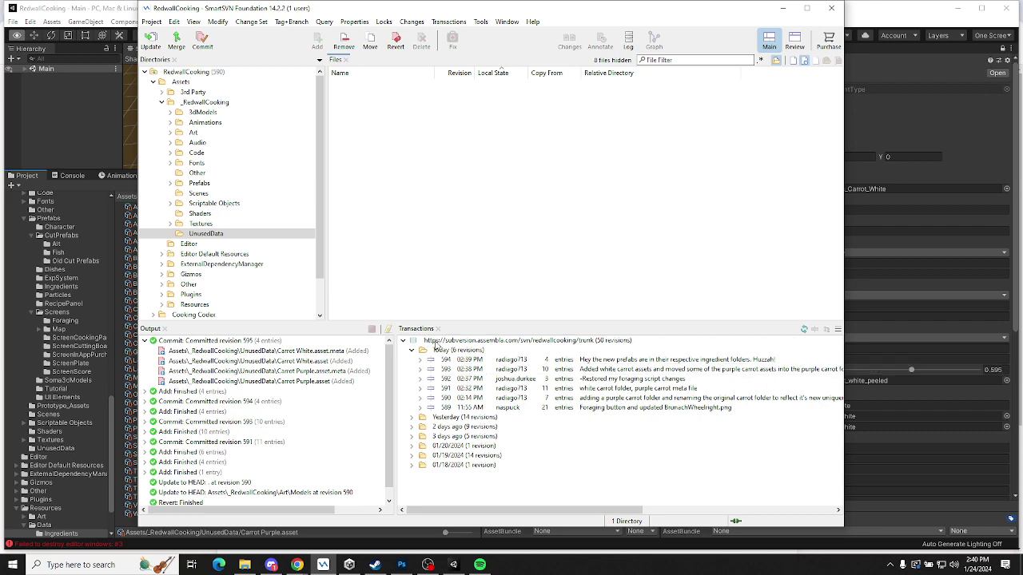
Switch to the ClickUp task "Add Textures and Model Ingredients into the Engine" in Chrome and check off "White carrot texture"
mouse_move(307, 568)
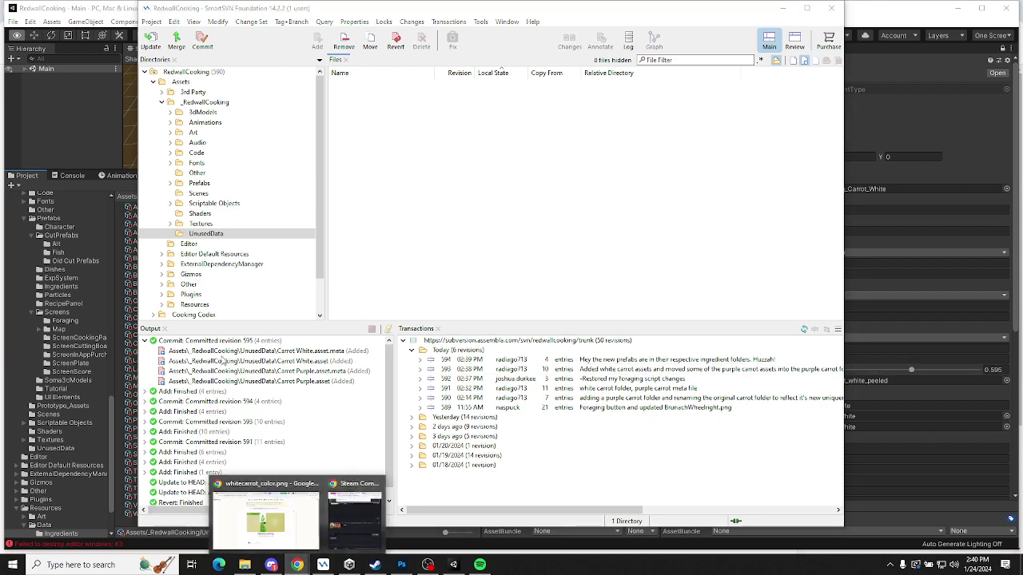
click(286, 523)
click(314, 12)
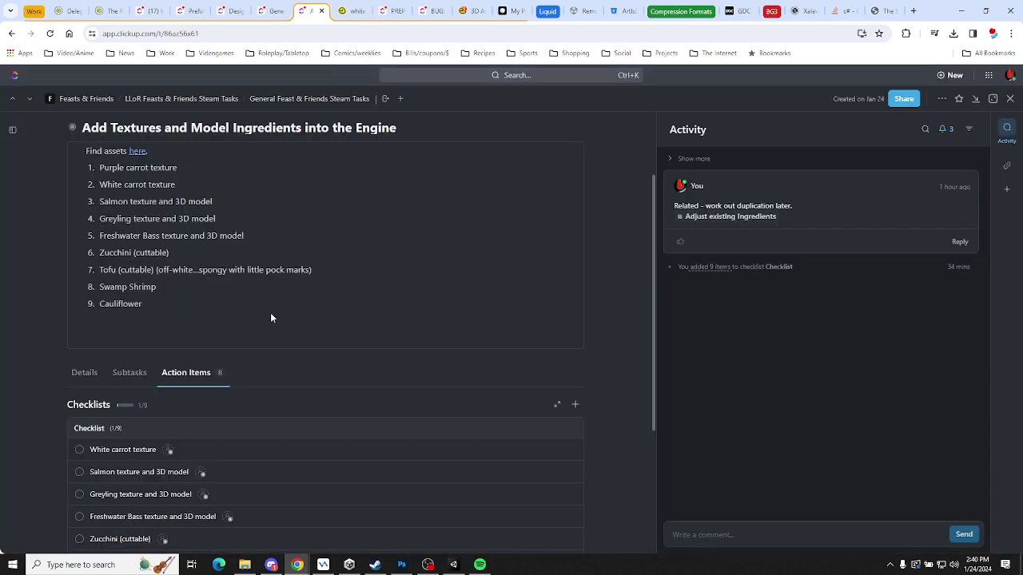
click(79, 450)
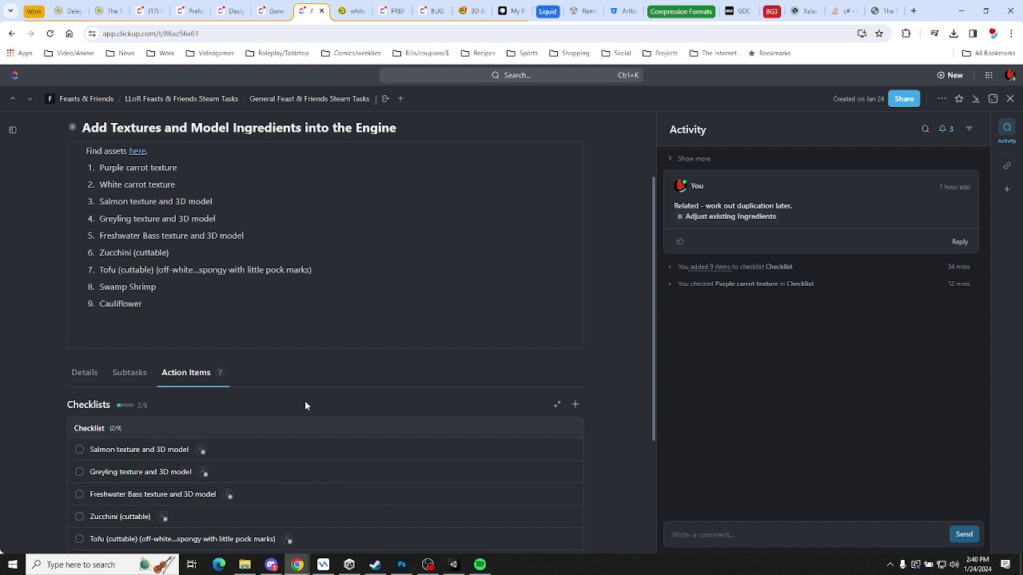
Review the remaining ClickUp checklist items and view SalmonFish_Temp.png in Basecamp's 3D Assets Salmon folder
scroll(305, 401, down, 2)
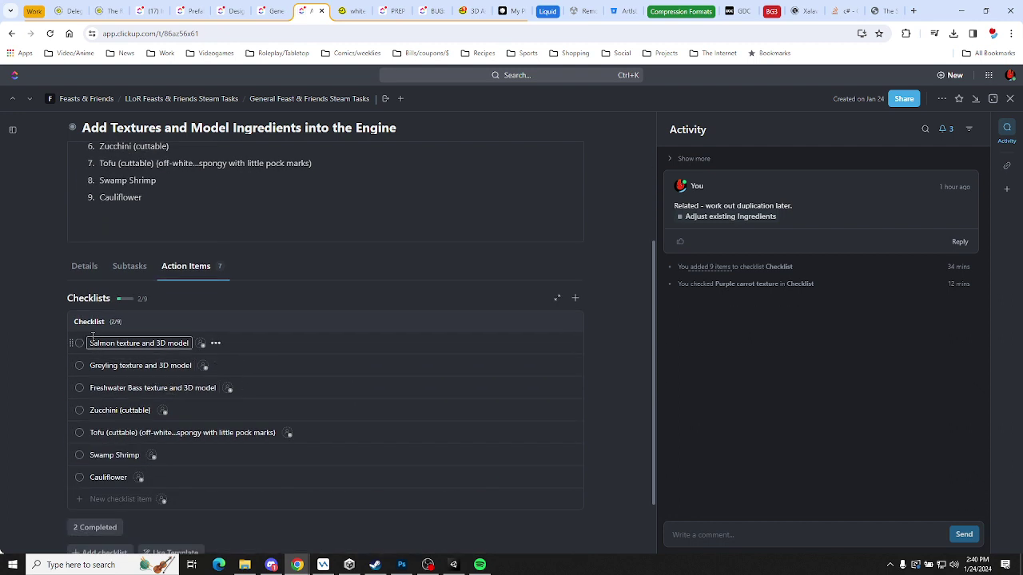
click(181, 344)
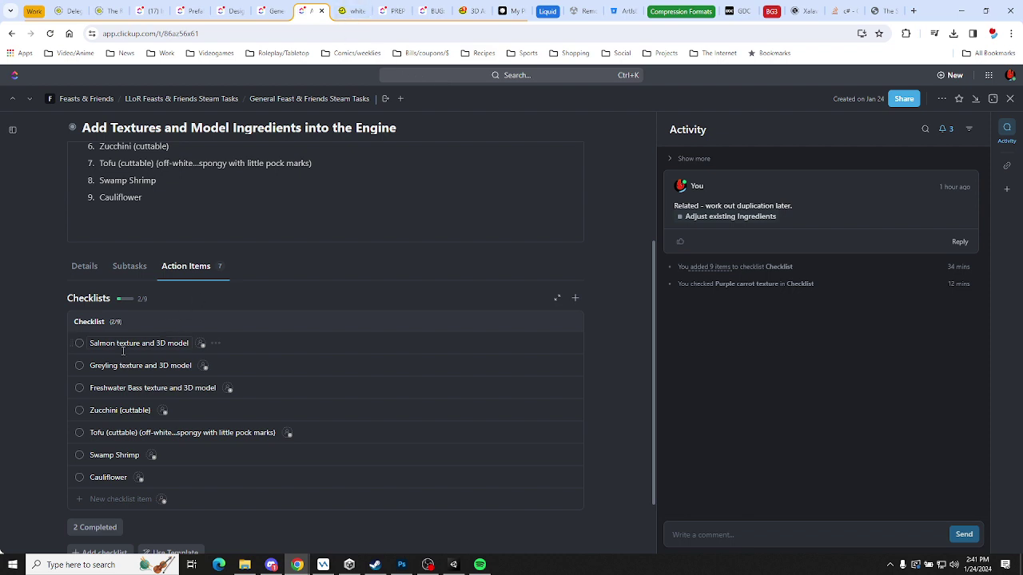
click(356, 11)
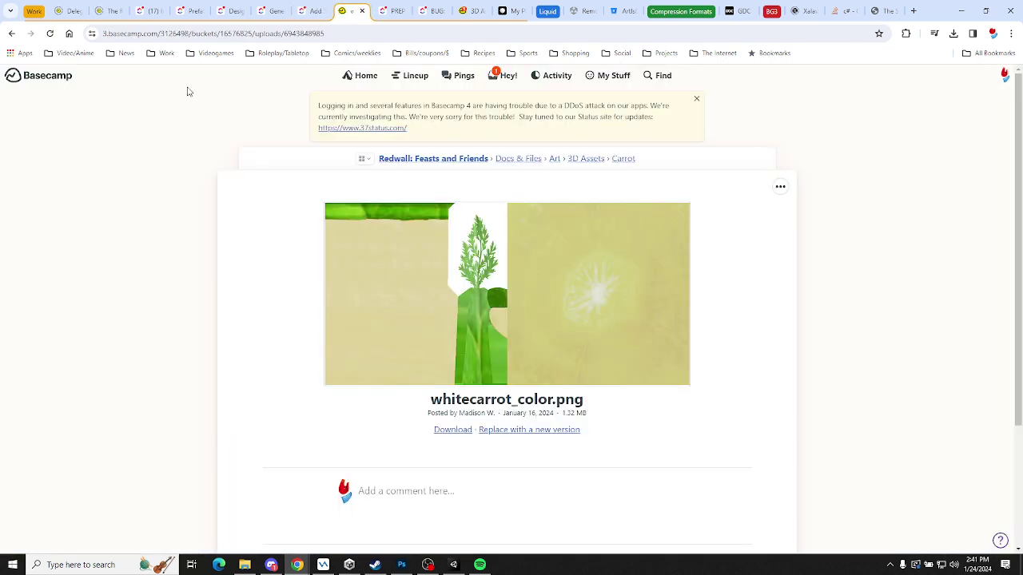
click(587, 159)
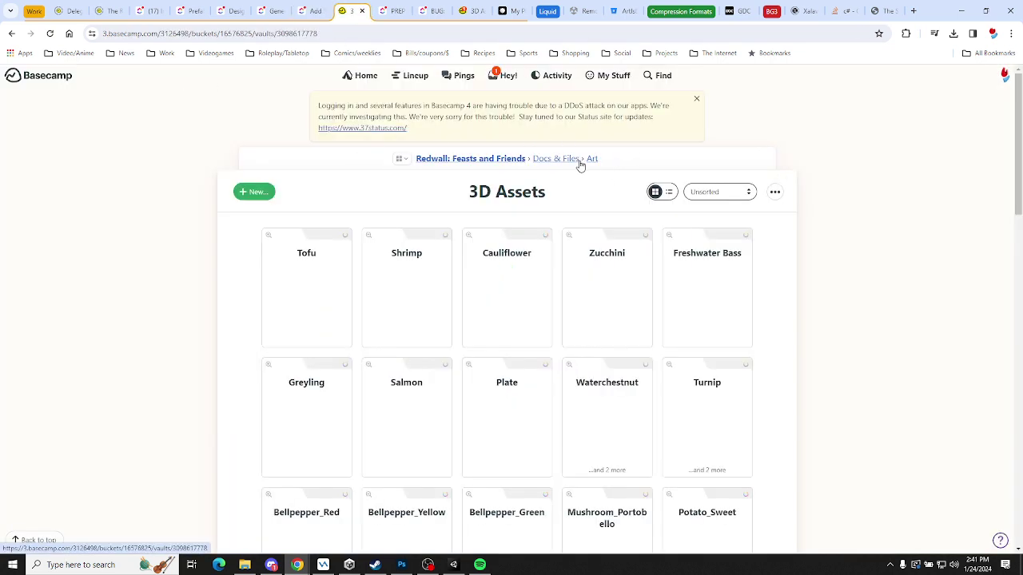
scroll(404, 294, down, 2)
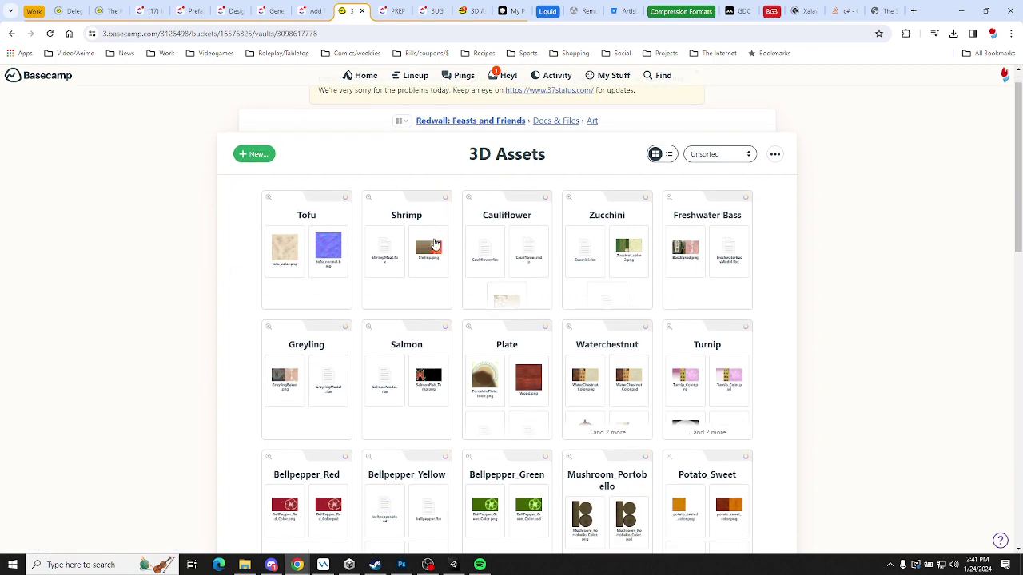
click(404, 294)
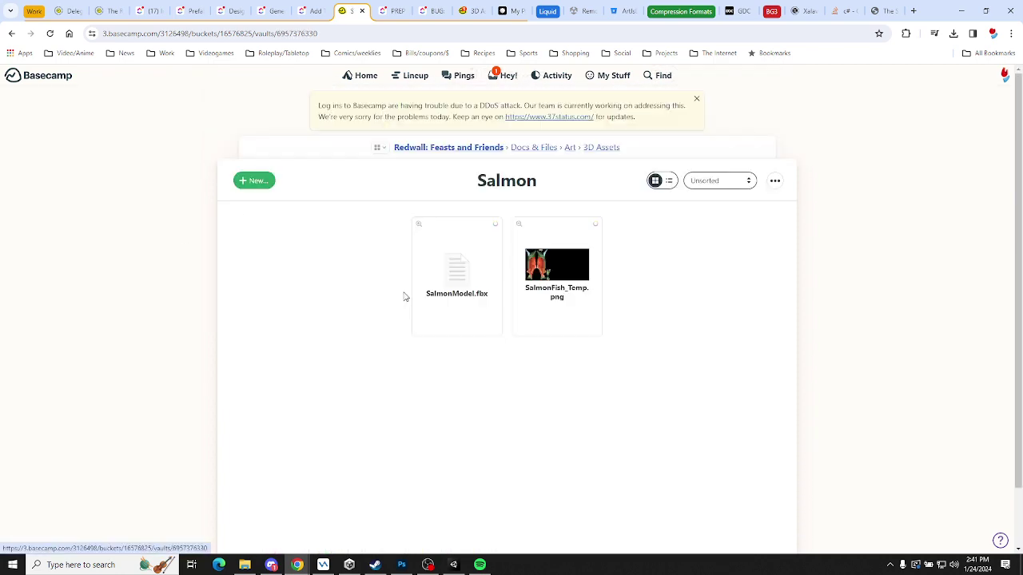
click(553, 275)
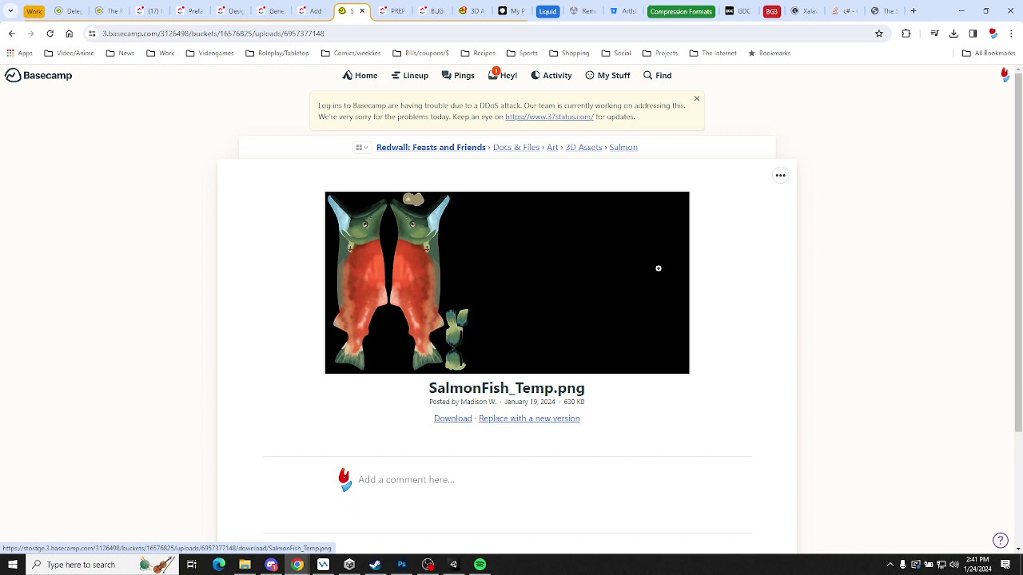
Download SalmonModel.fbx from the Salmon folder and return to that folder
click(624, 152)
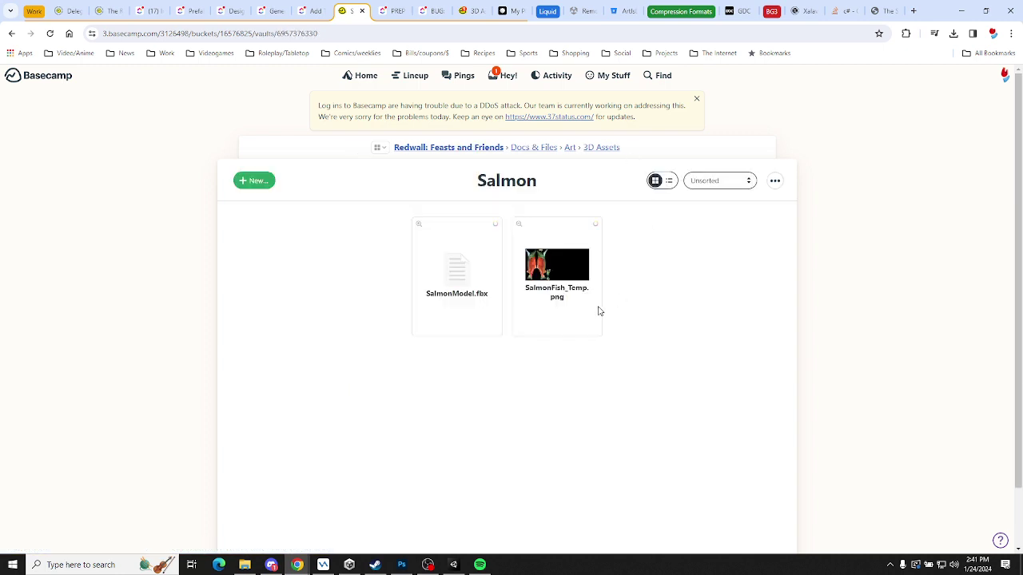
click(494, 310)
click(454, 281)
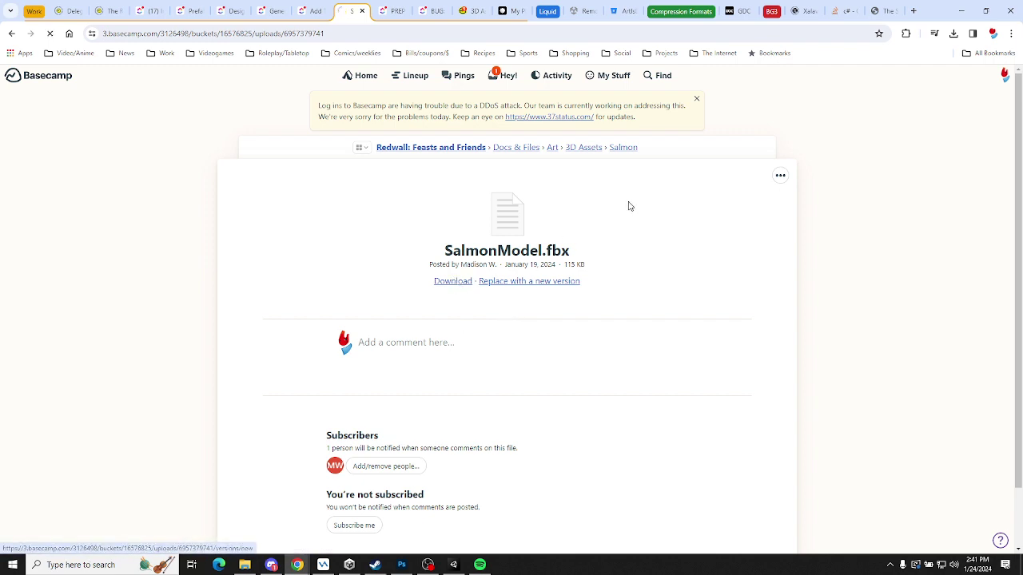
click(628, 152)
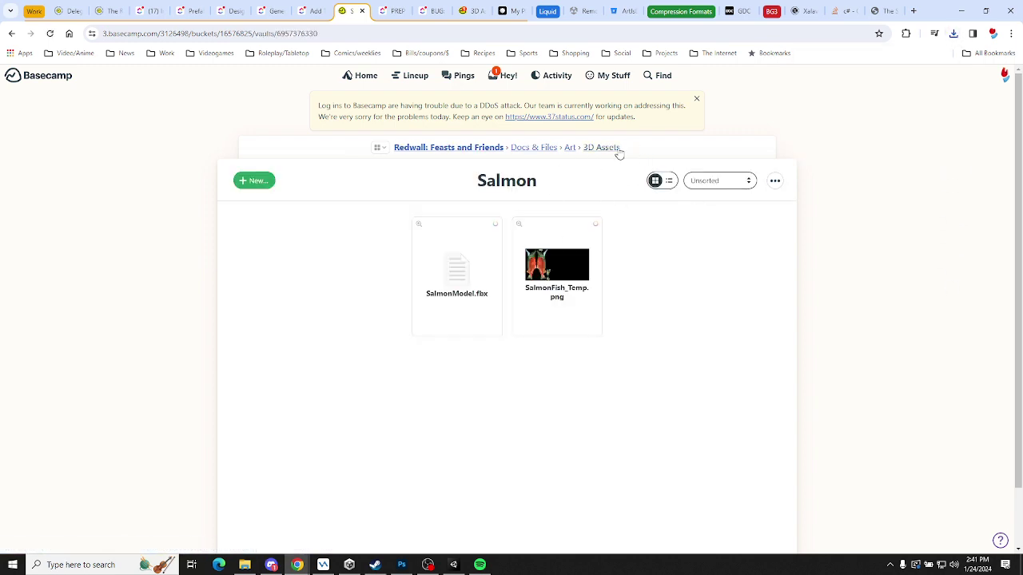
View the GreylingBaked.png texture in the Greyling folder for comparison and return to the 3D Assets list
click(615, 149)
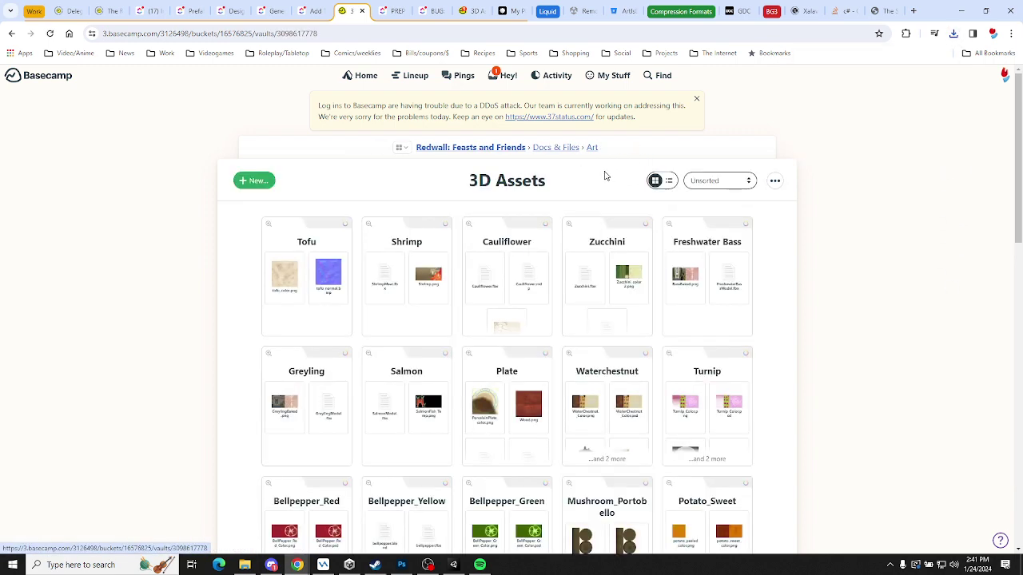
click(339, 393)
click(475, 292)
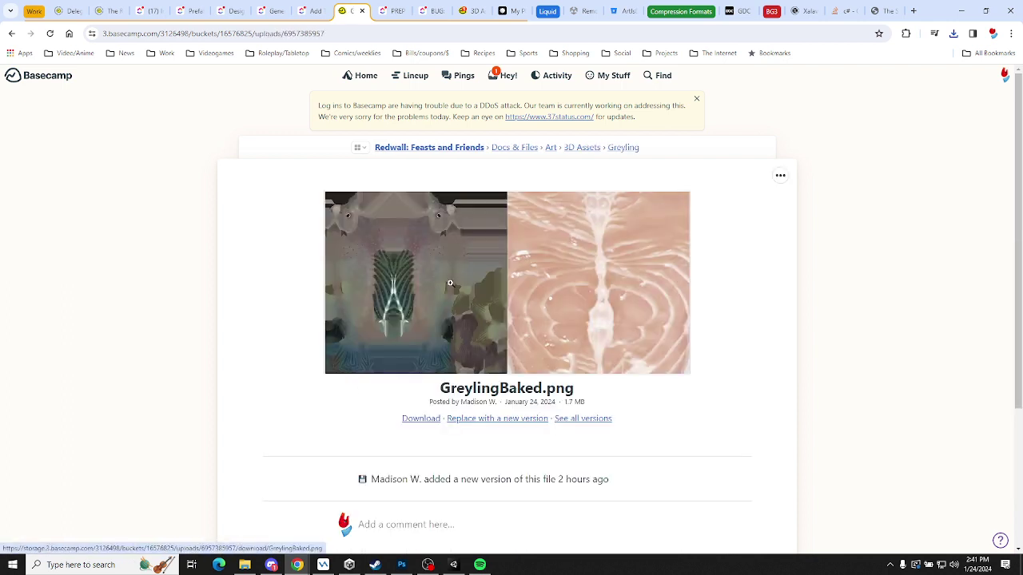
click(628, 149)
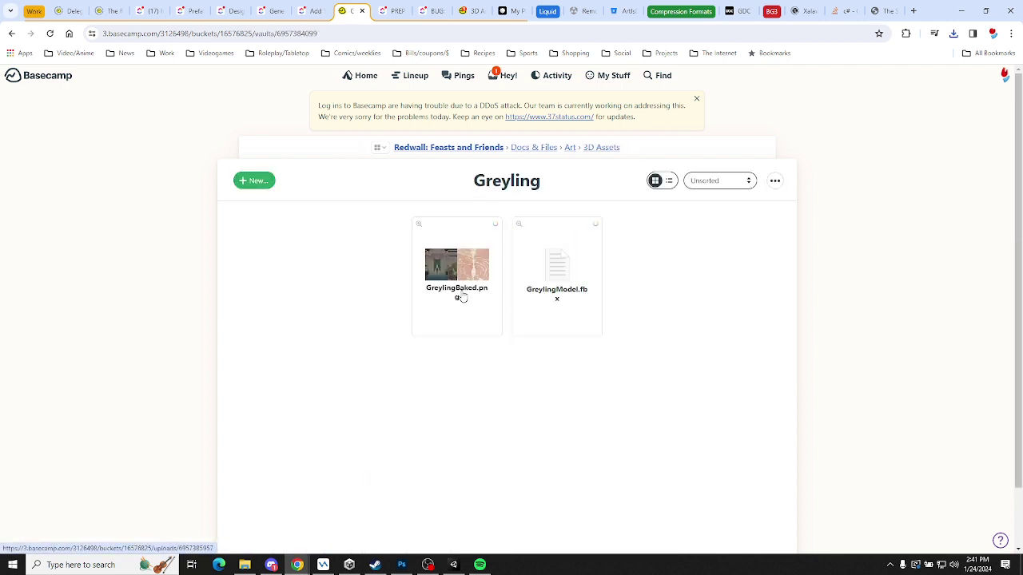
click(599, 149)
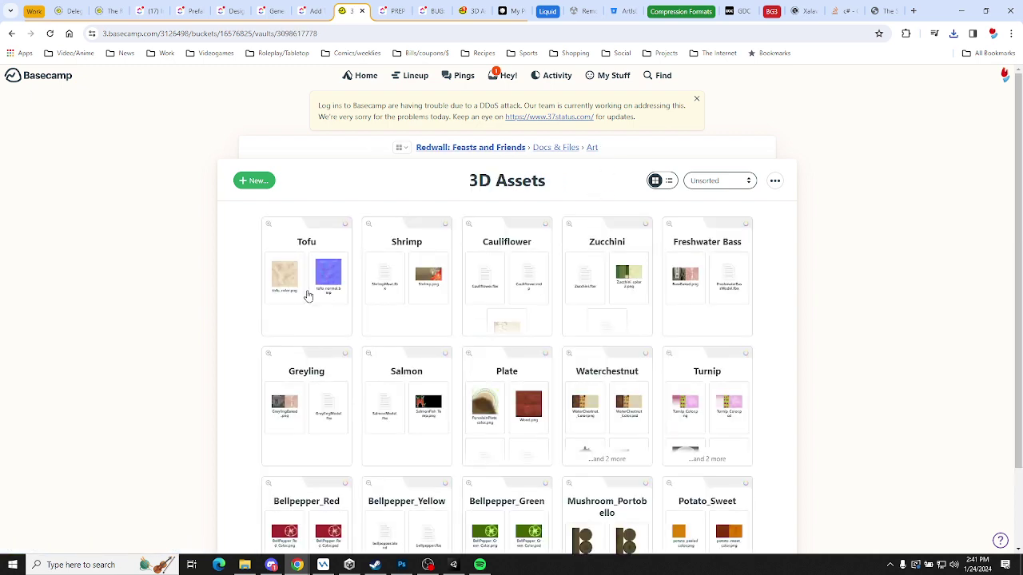
Reopen SalmonFish_Temp.png in the Salmon folder, check the recent downloads, and download the texture
click(424, 397)
click(549, 277)
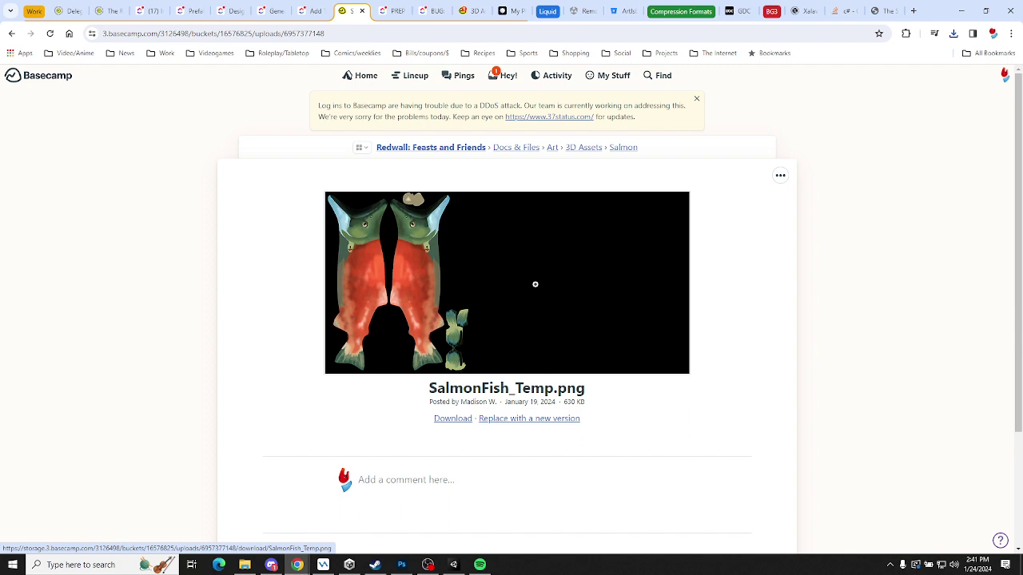
click(954, 35)
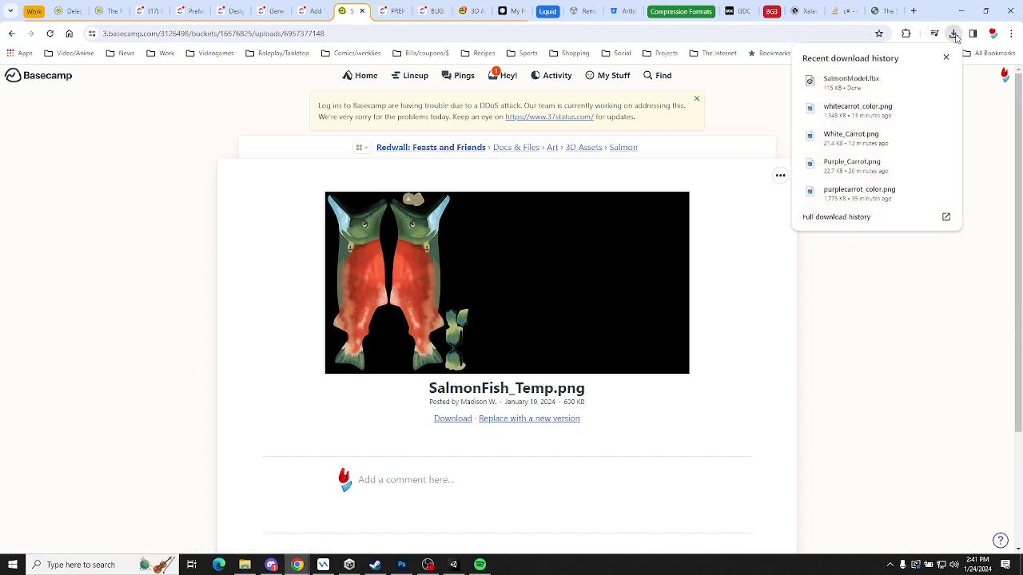
click(954, 35)
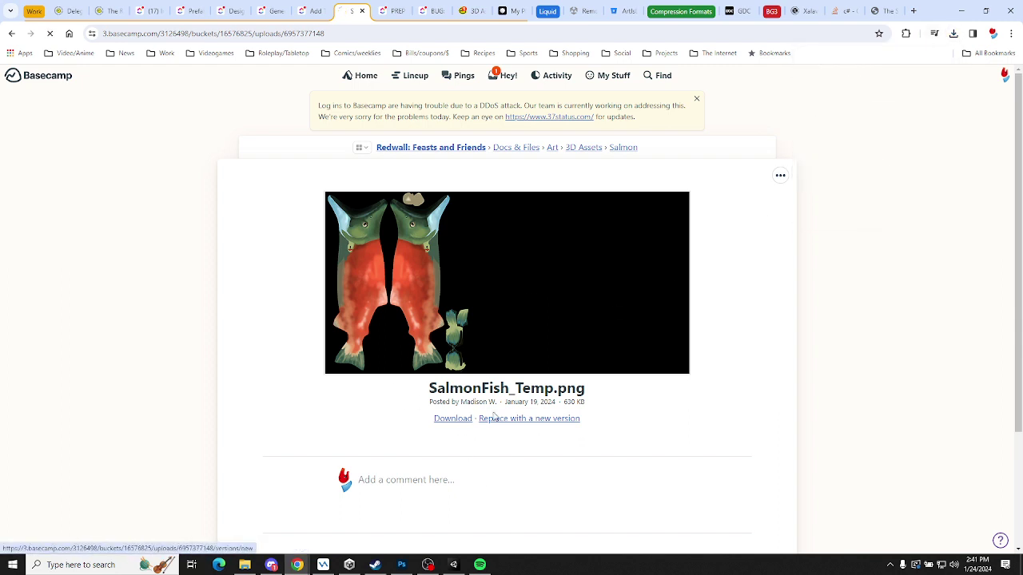
click(452, 419)
Switch to Discord and open the newest messages of the Ingredient Polish thread in Soma Games' feasts-and-friends channel
click(271, 565)
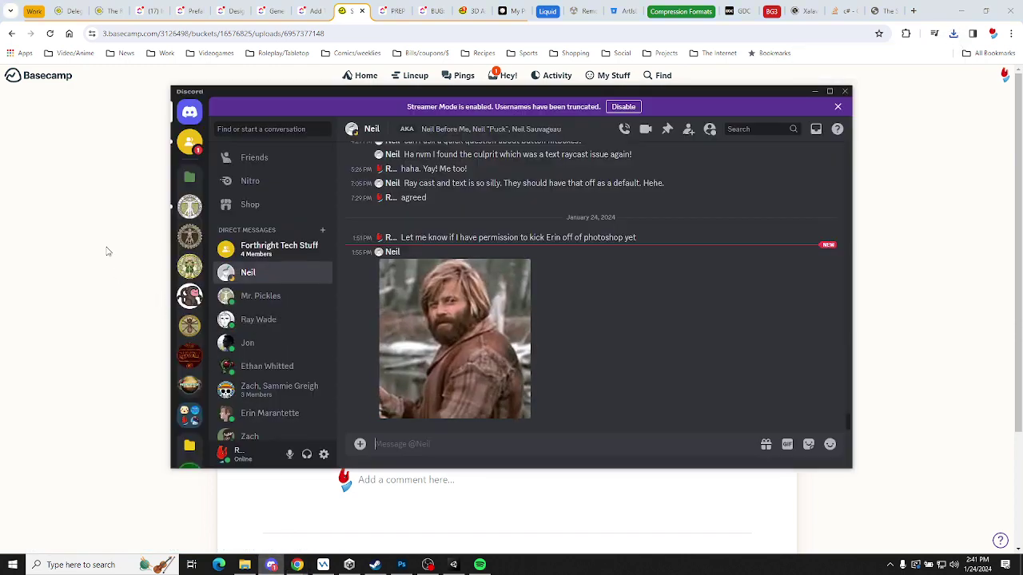
click(190, 207)
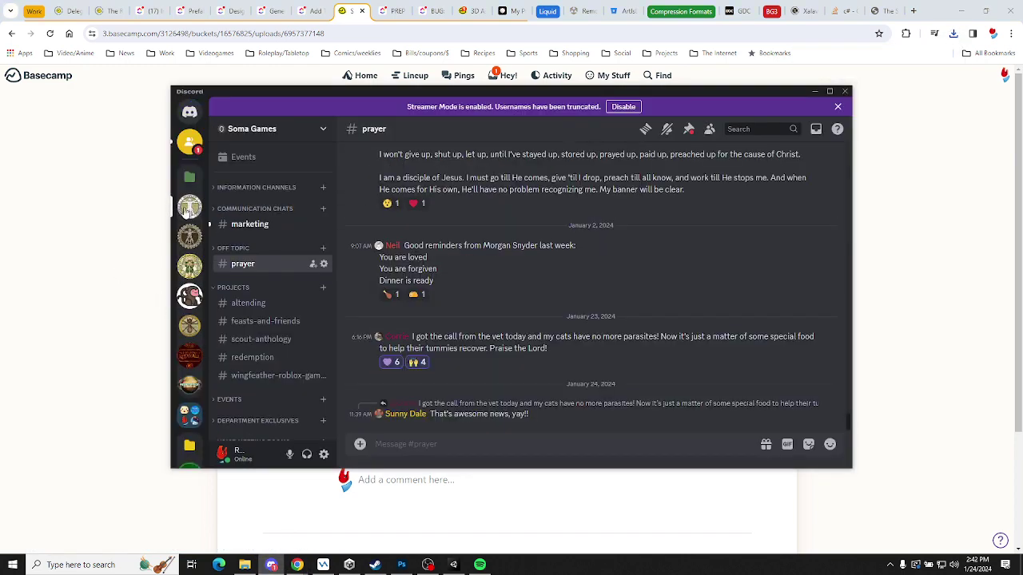
scroll(266, 238, down, 1)
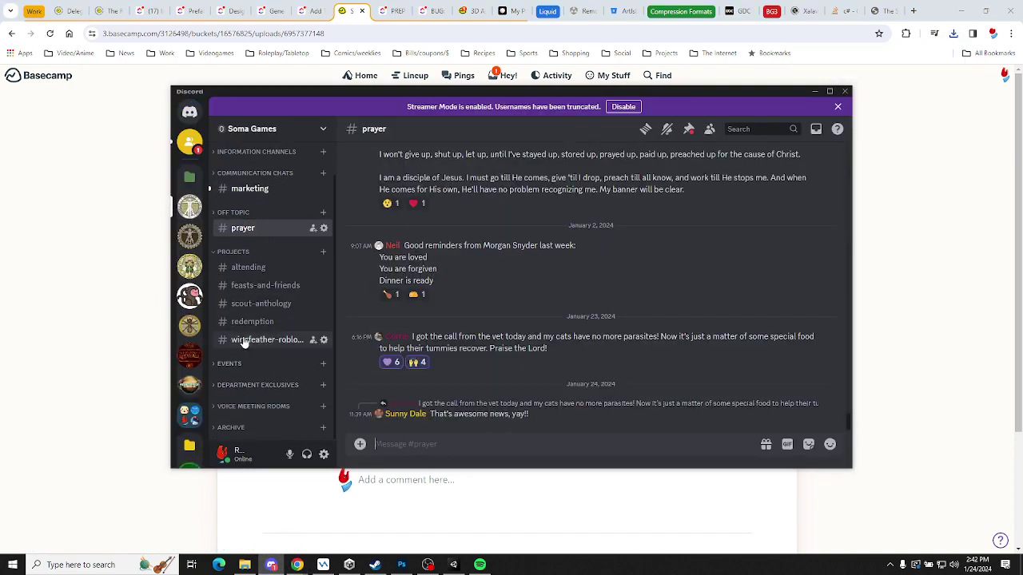
click(269, 287)
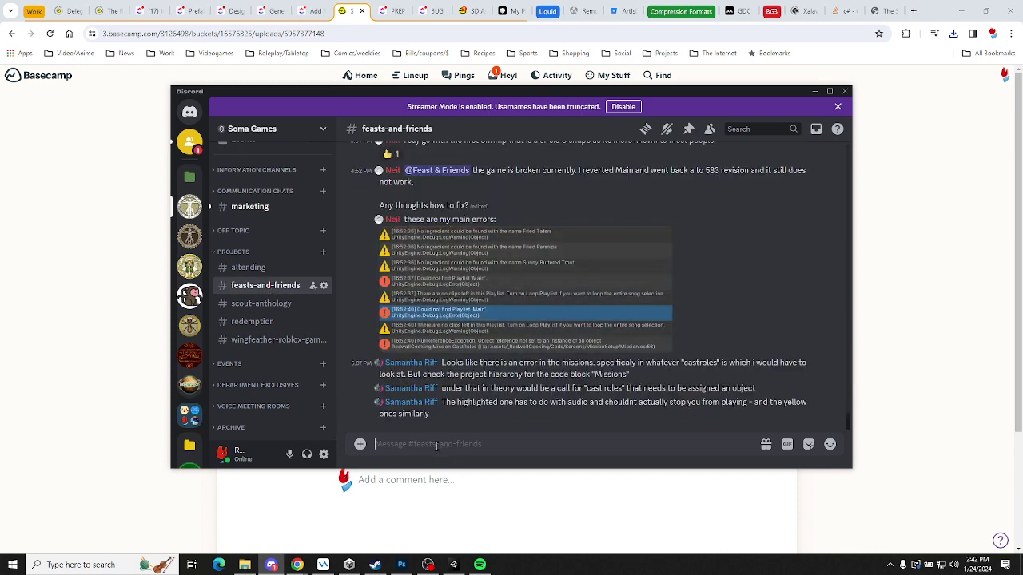
click(645, 129)
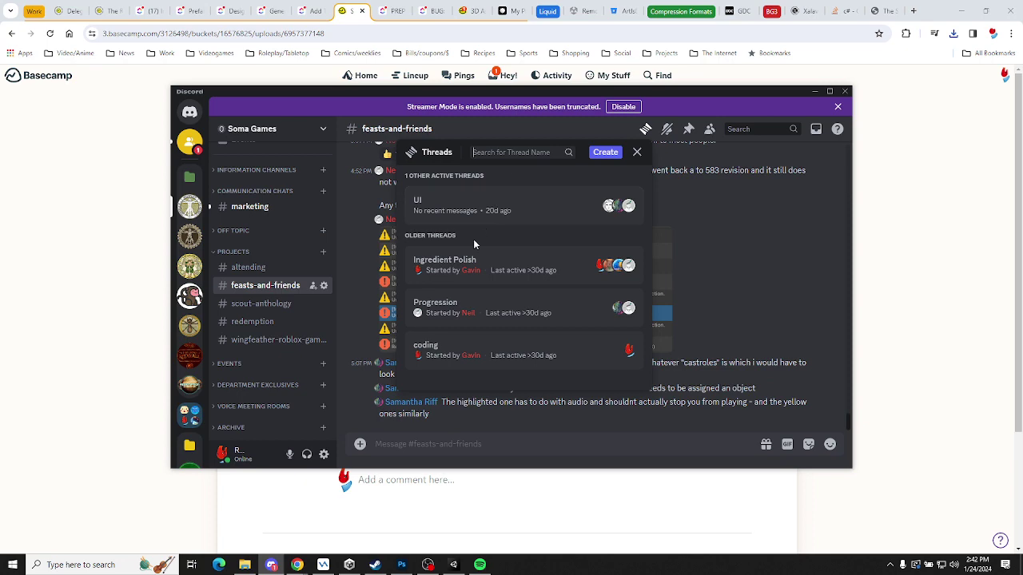
click(524, 268)
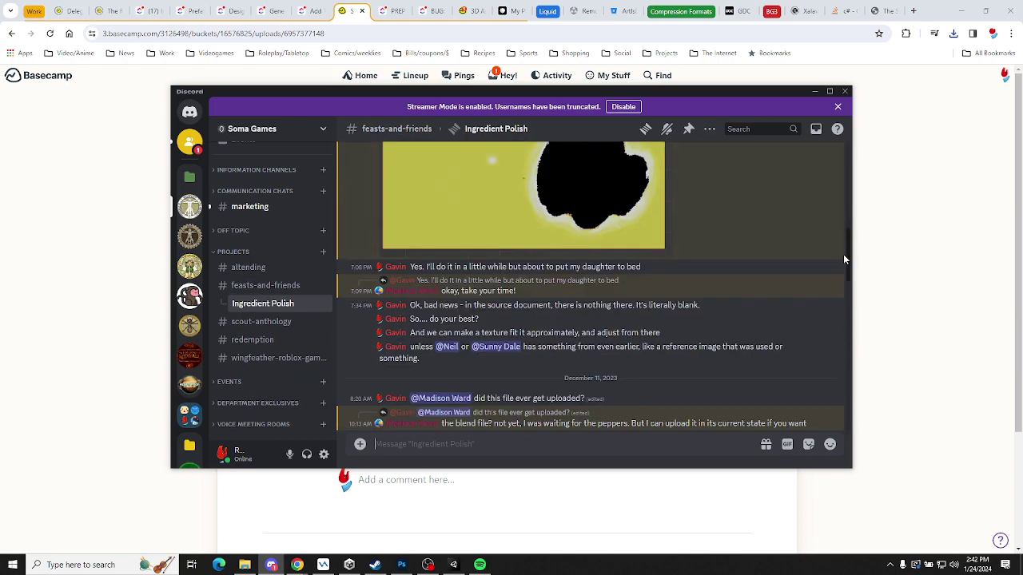
drag(847, 267, 791, 438)
click(848, 426)
click(848, 426)
Draft a thread message mentioning the texture artist: "I am noticing that the salmon texture uploaded here () only has the exterior texture, while the"
click(559, 446)
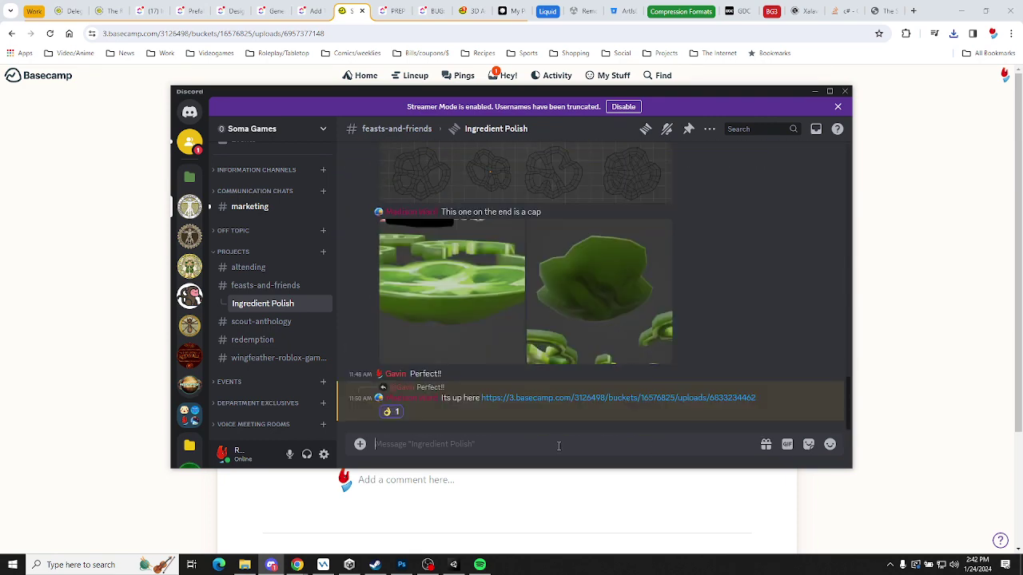
text(@mad)
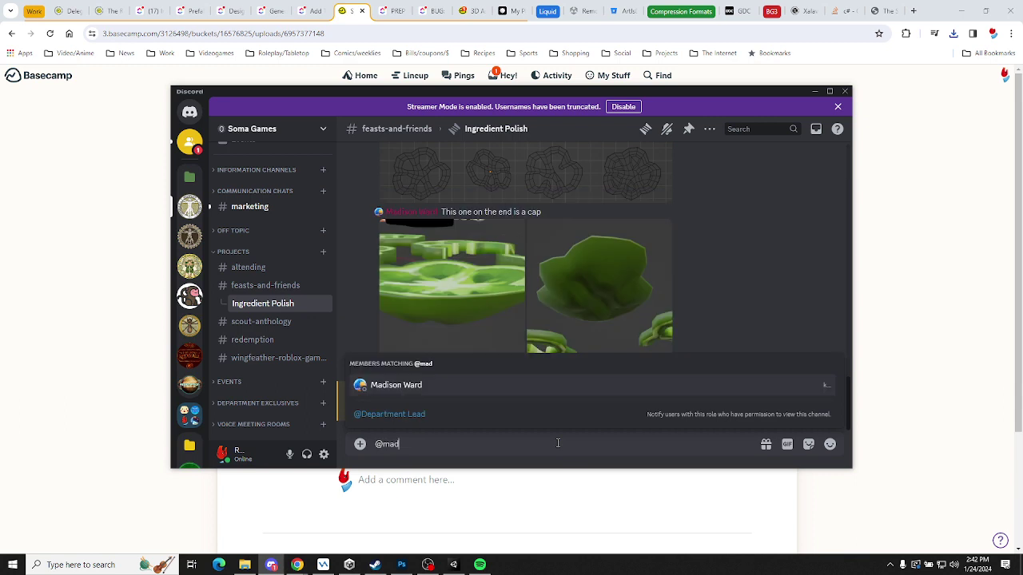
key(Tab)
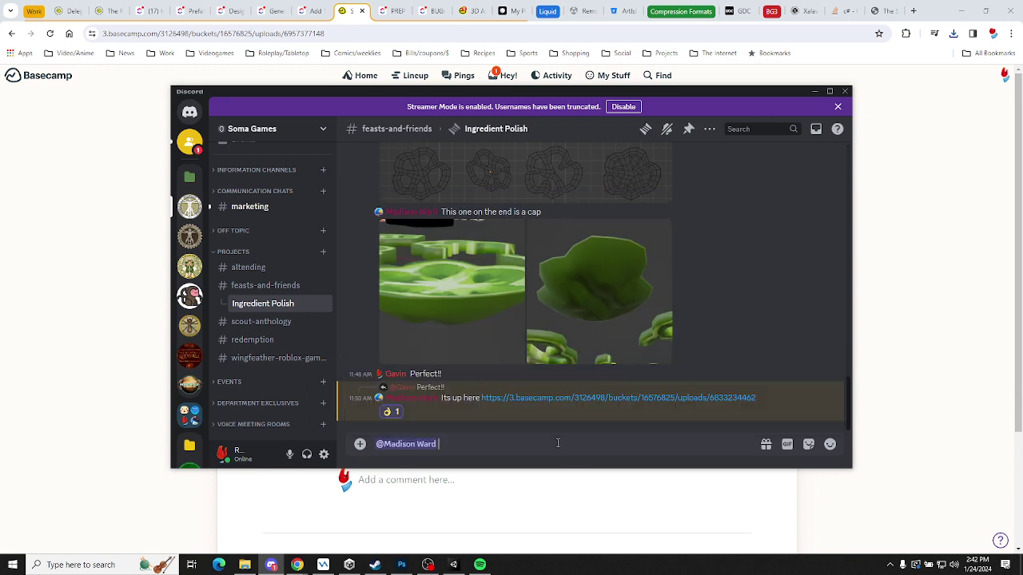
text(I am noticing that the salmon texture uploaded here)
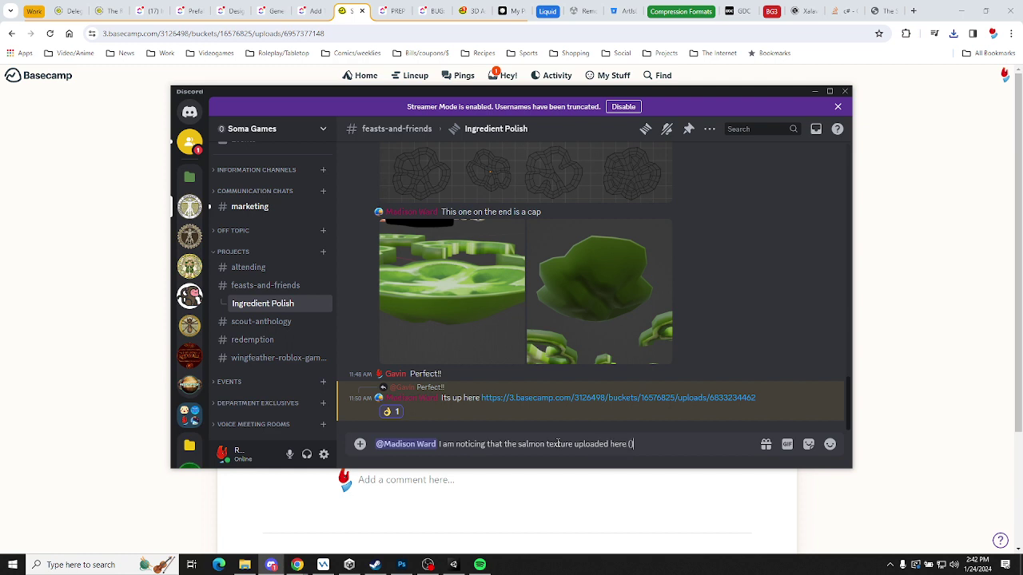
text( () only has the exterior text)
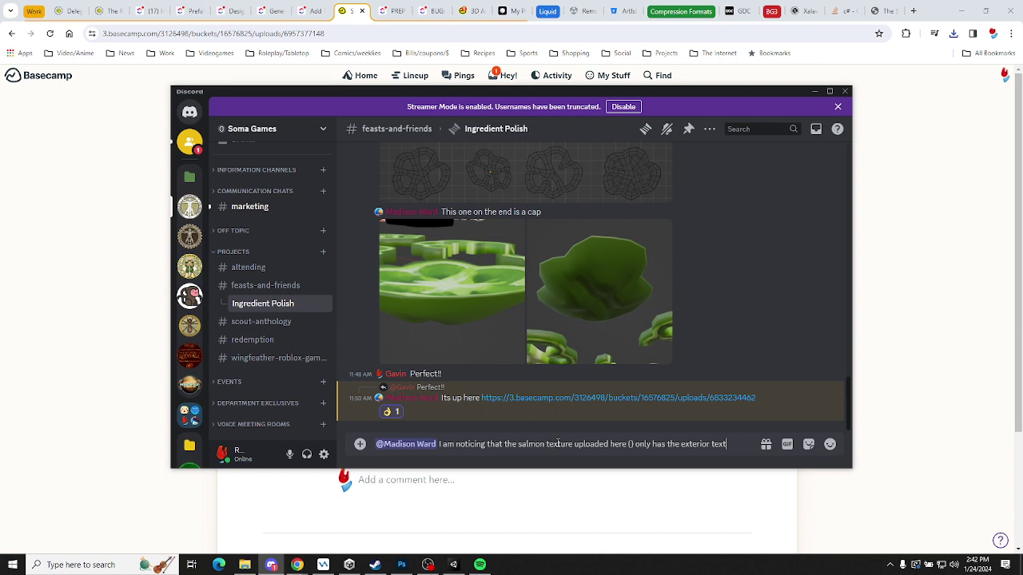
text(ure, while the)
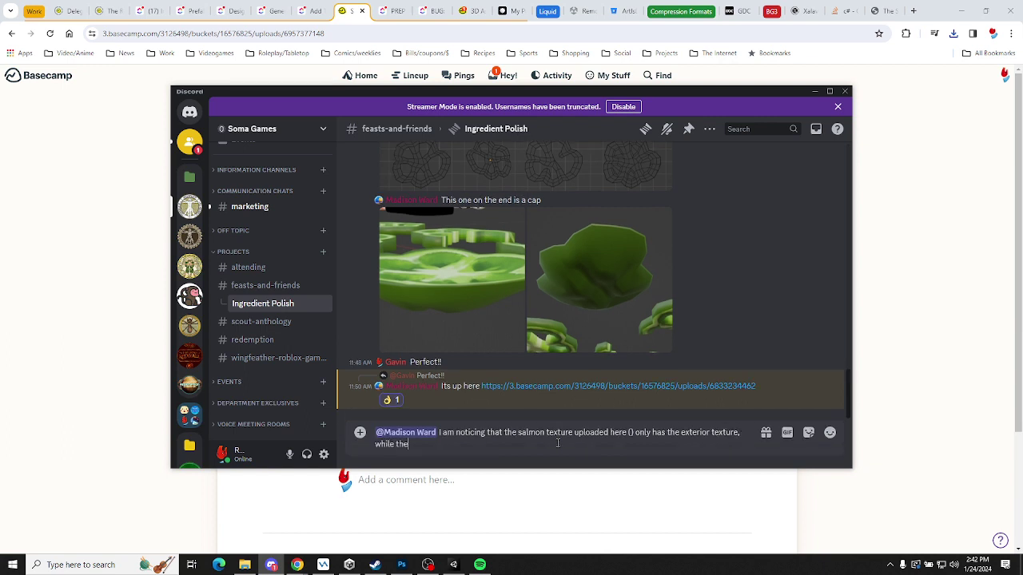
Continue the draft with "grayling texture here () has both exterior and cross section"
text( grayling texture here () has bot)
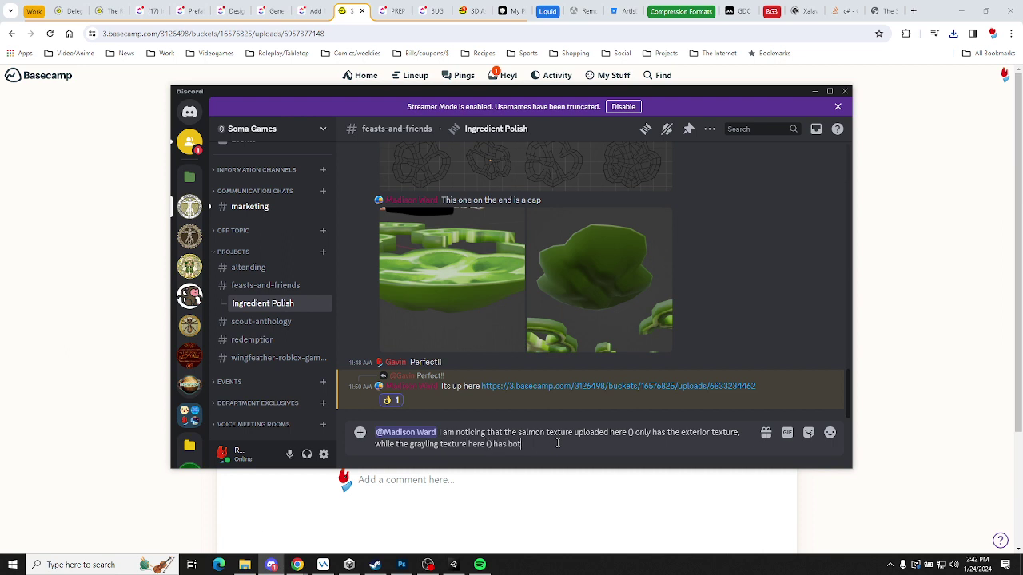
text(h exterior and )
text(inter)
text(cross section)
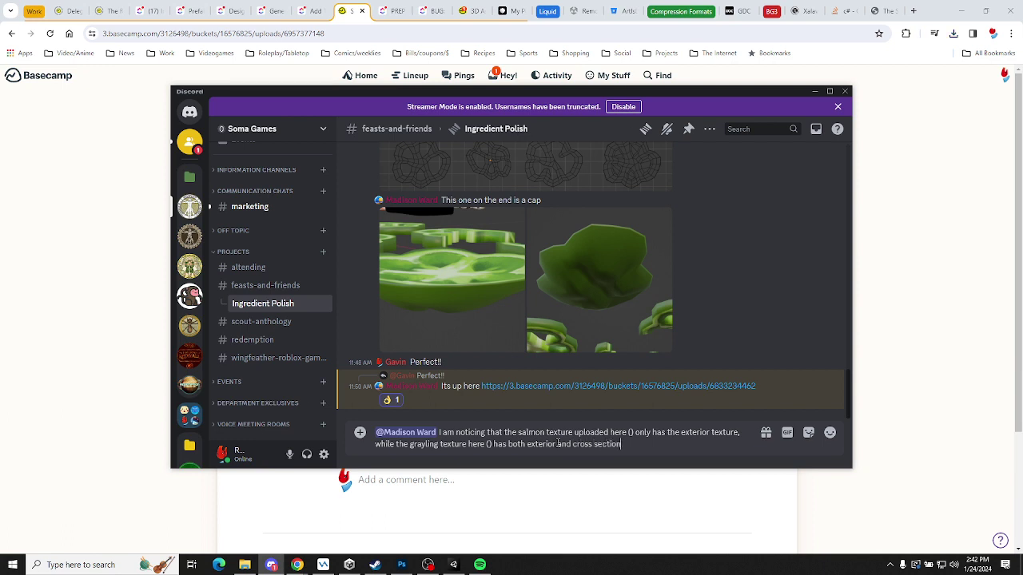
End the draft with the question "Is the salmon texture ready to go and just hasn't been uploaded yet?"
text(. Is the salmon texture read)
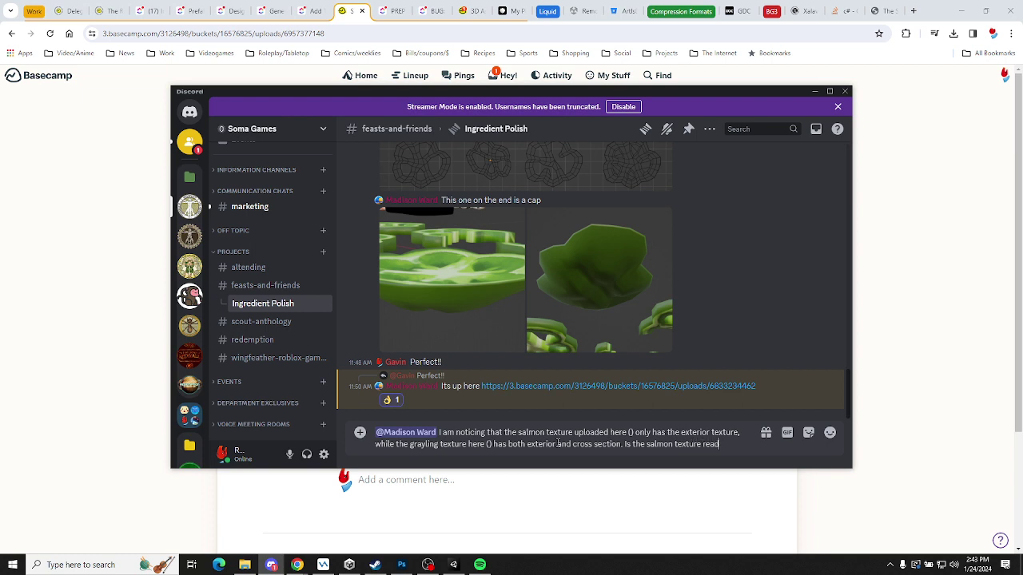
text(y to go and just h)
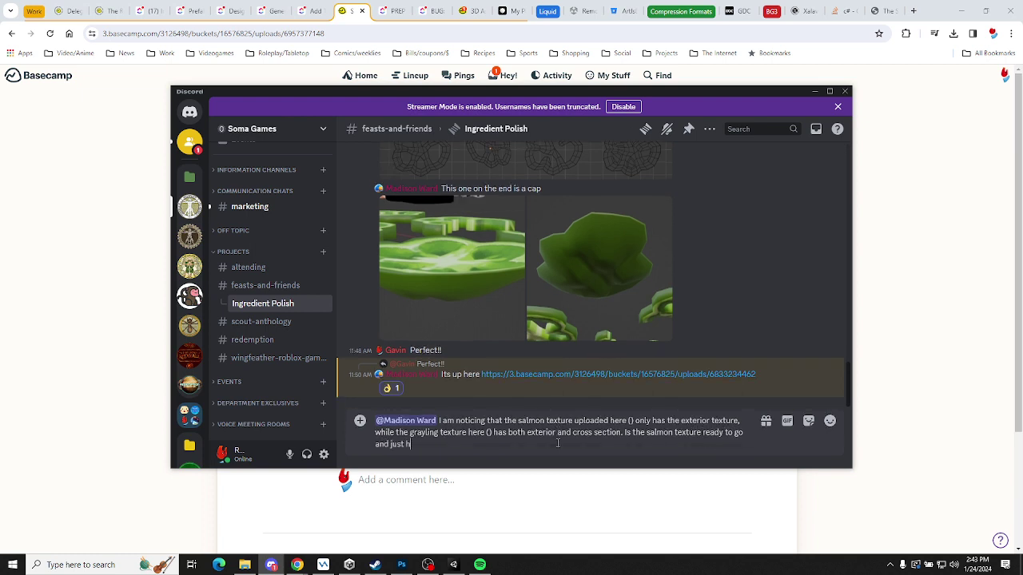
text(asn't been uploaded yet?)
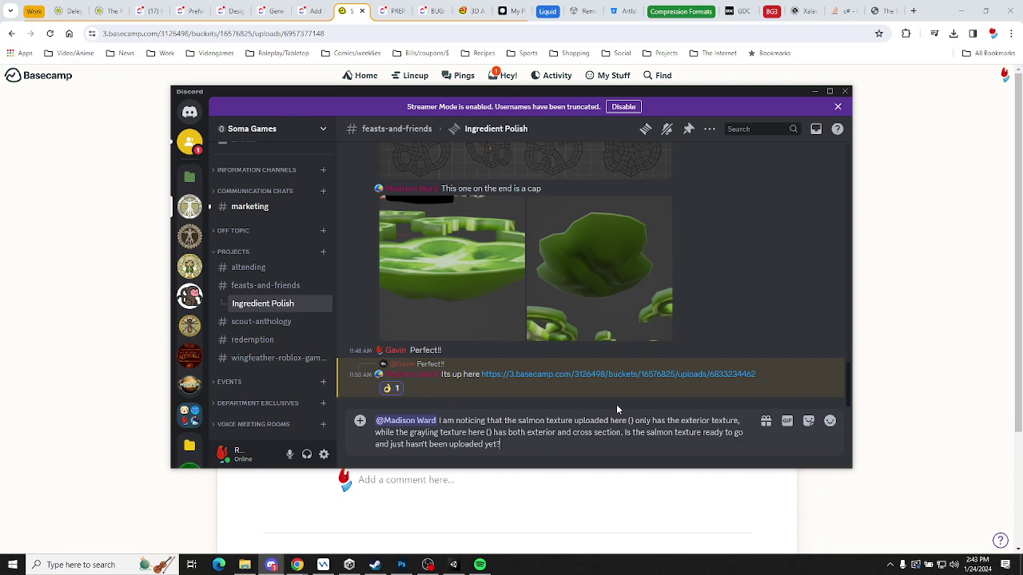
Insert the Basecamp link to SalmonFish_Temp.png between the first empty parentheses of the drafted Discord message
click(631, 420)
click(934, 319)
key(ctrl+l)
key(ctrl+c)
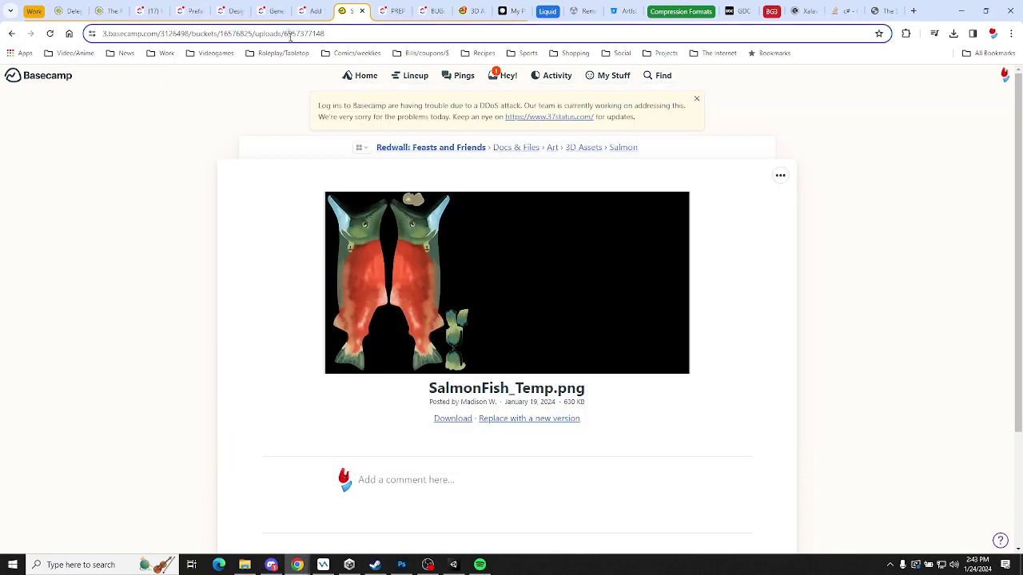
key(alt+Tab)
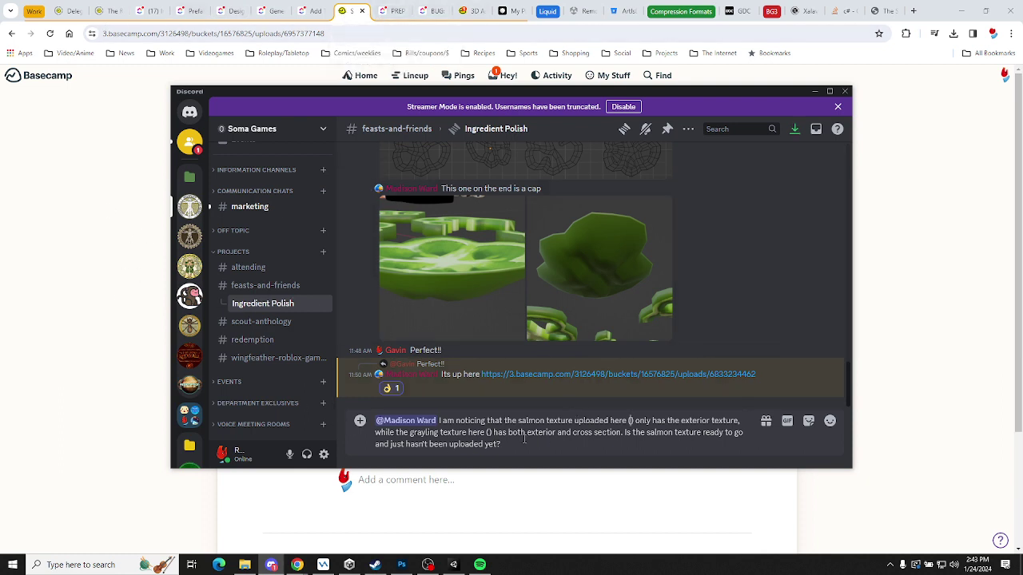
click(629, 420)
key(ctrl+v)
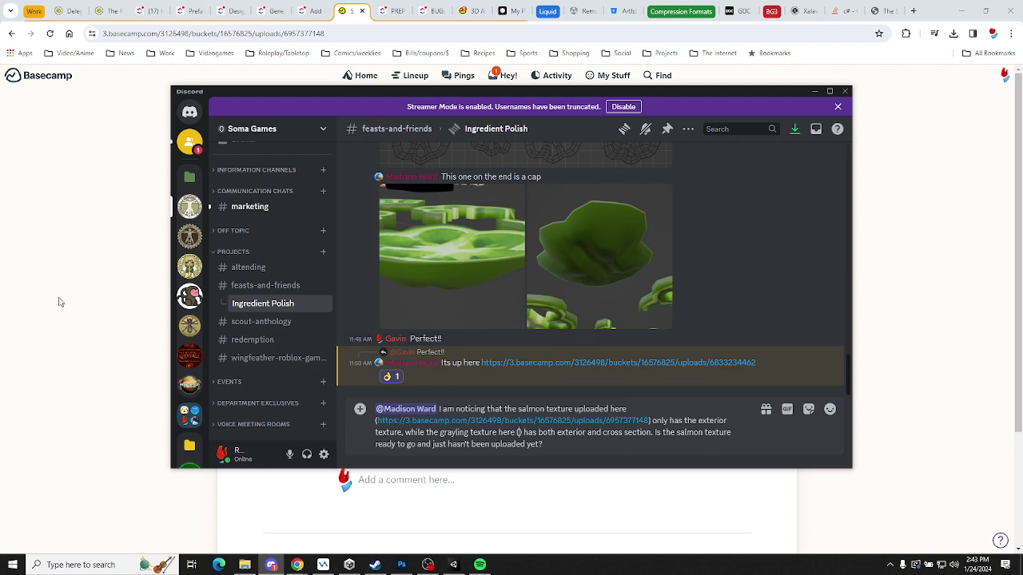
Switch back to Basecamp and open GreylingBaked.png from the Greyling folder in 3D Assets
click(59, 218)
click(627, 148)
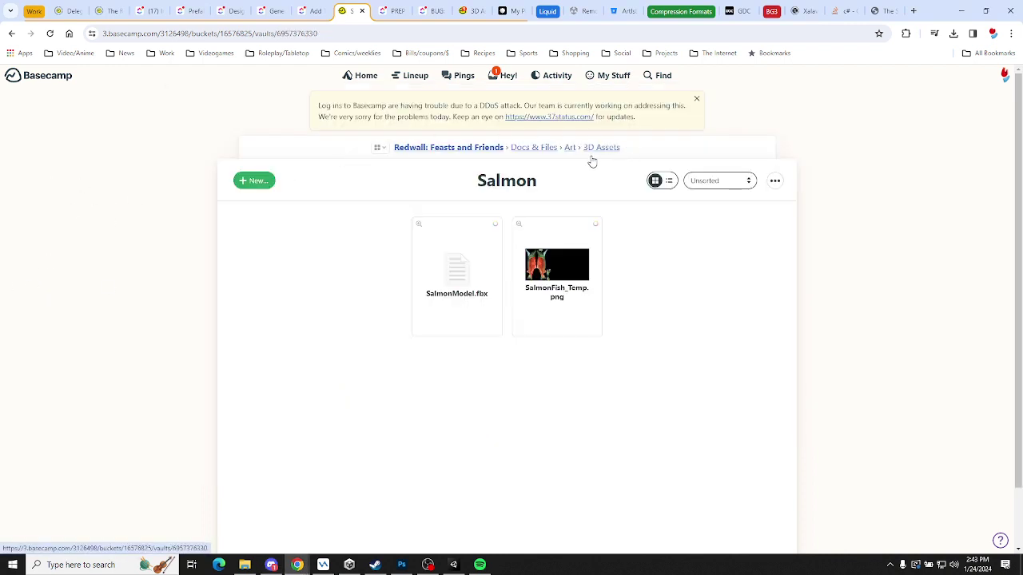
click(601, 150)
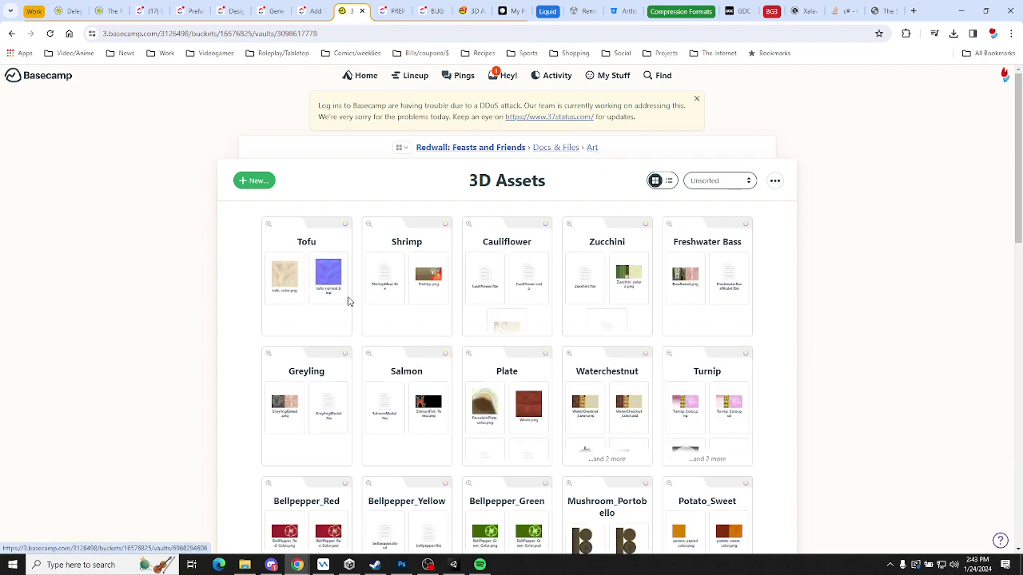
click(320, 382)
click(457, 302)
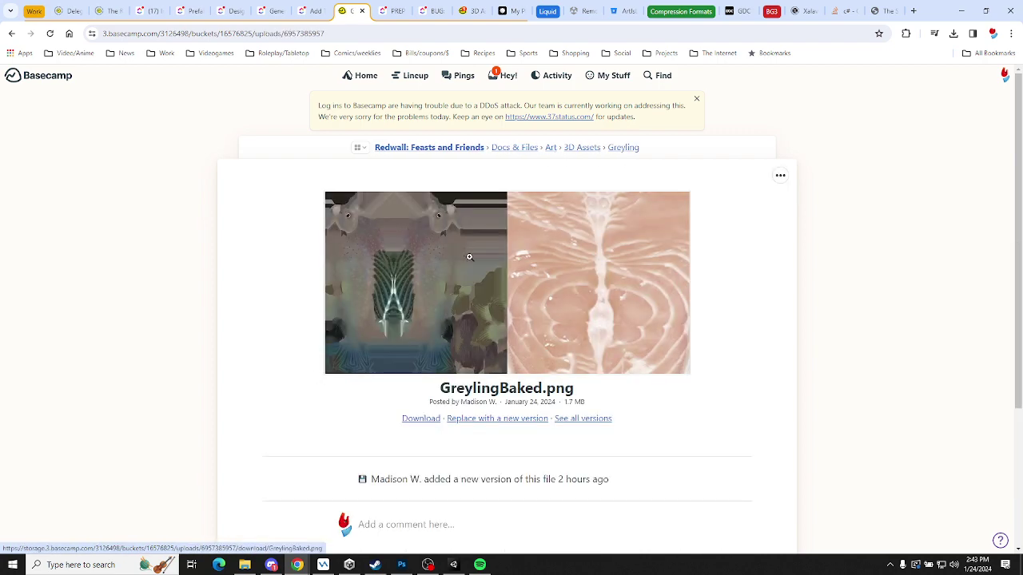
Insert the GreylingBaked.png page link between the remaining empty parentheses of the Discord draft and send the message
click(253, 32)
key(ctrl+c)
key(alt+Tab)
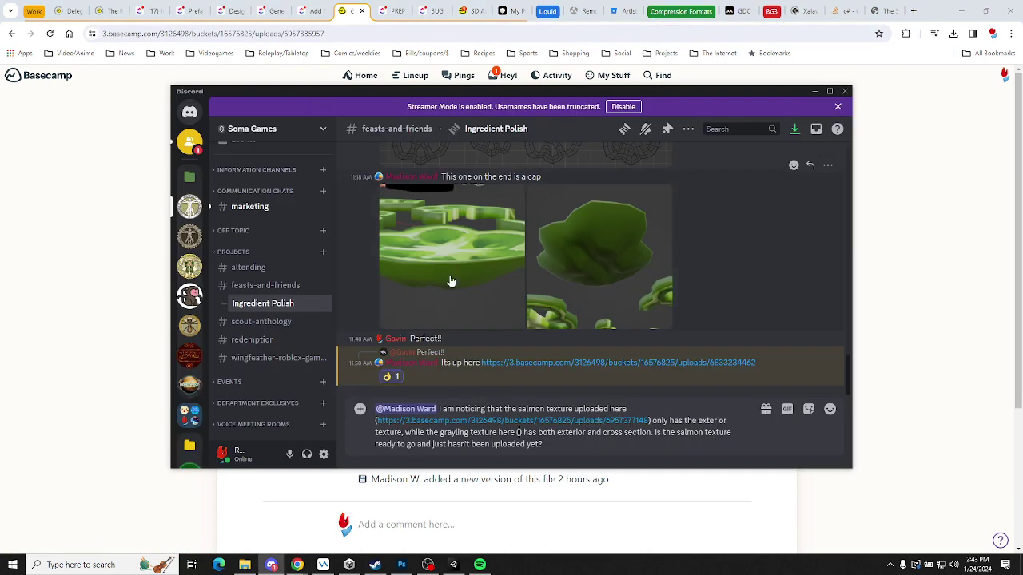
key(ctrl+v)
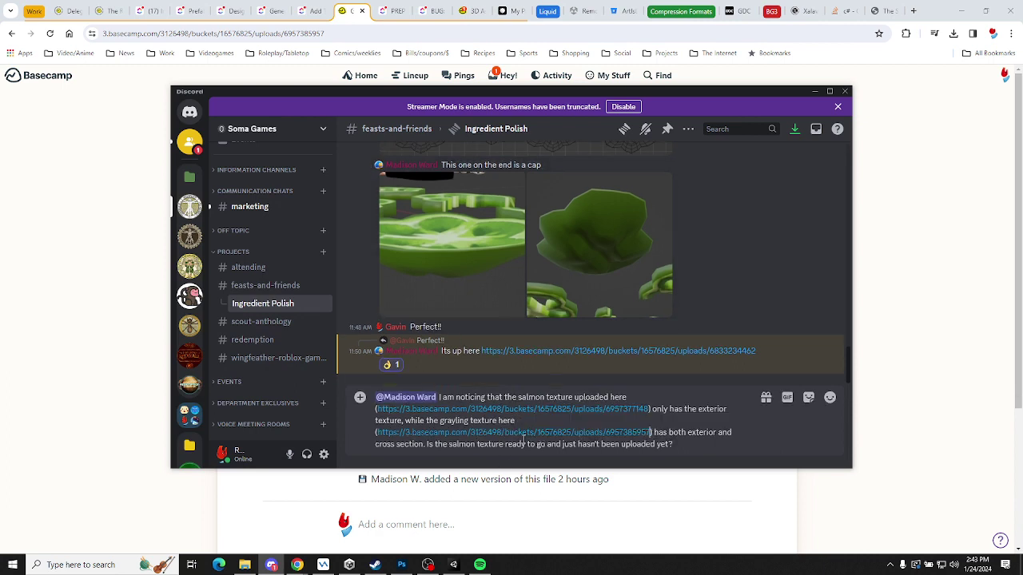
key(Return)
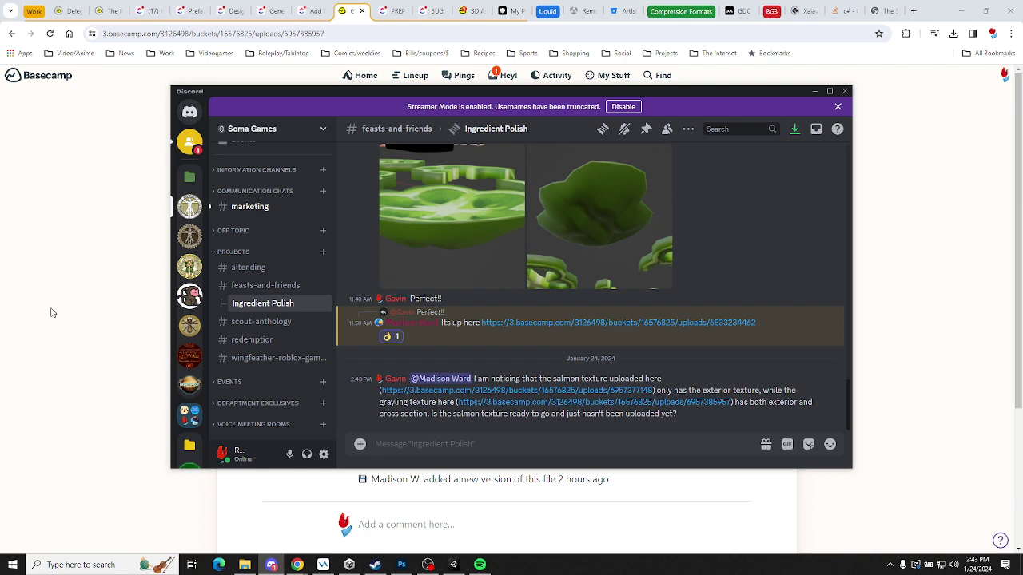
Return to Basecamp and open the Salmon folder in Art > 3D Assets
key(alt+Tab)
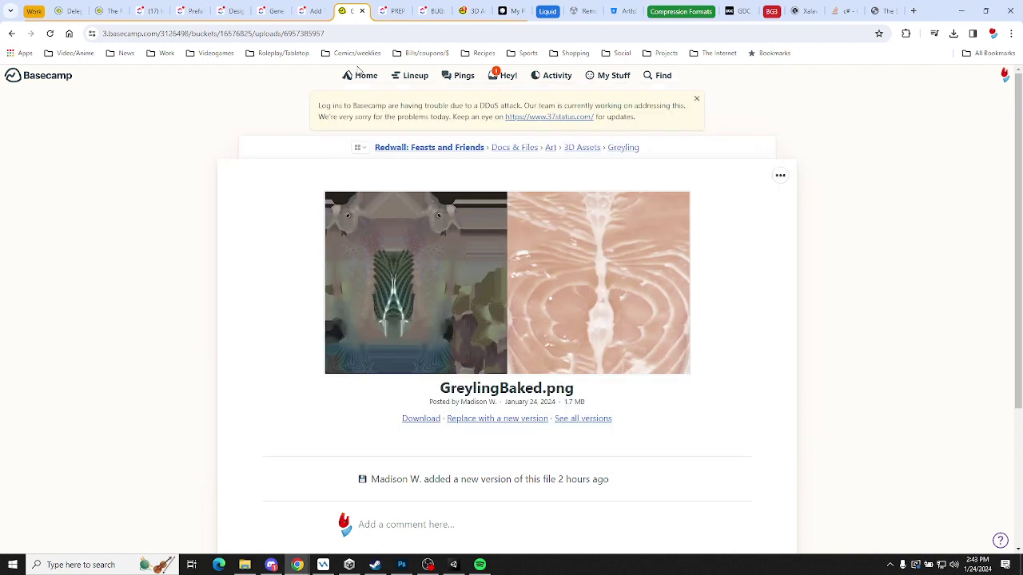
click(623, 148)
click(599, 149)
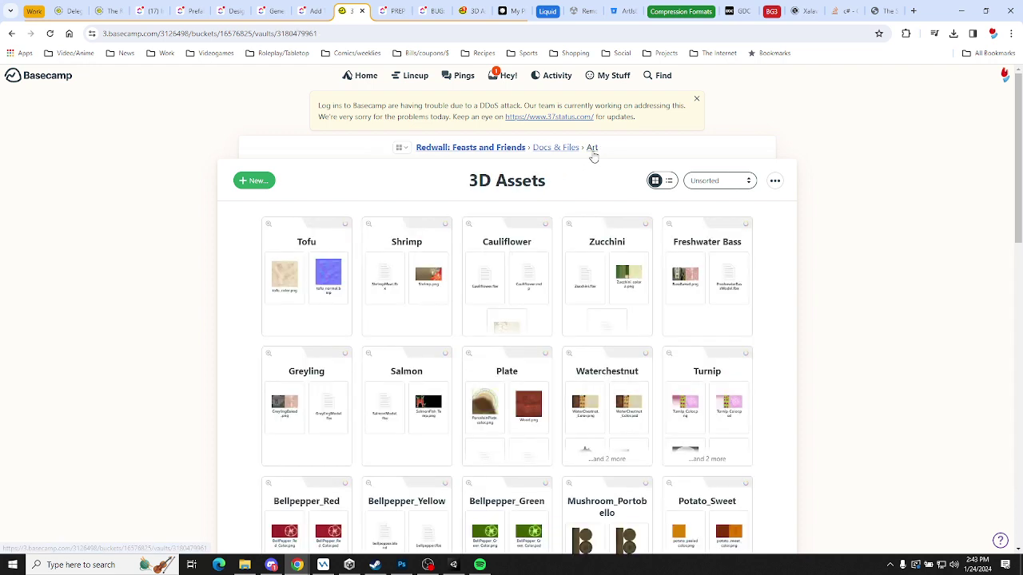
click(592, 147)
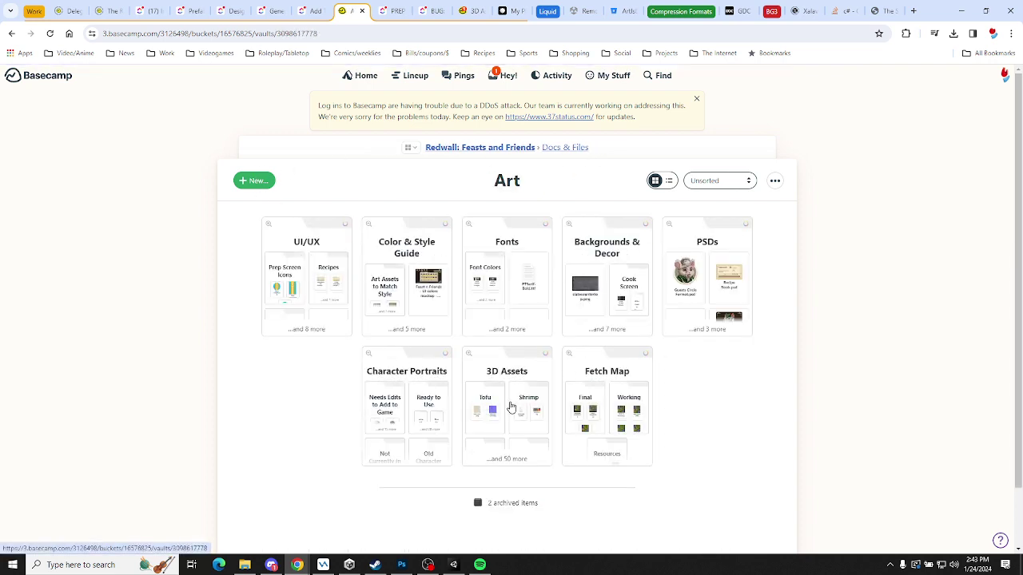
click(508, 406)
click(407, 376)
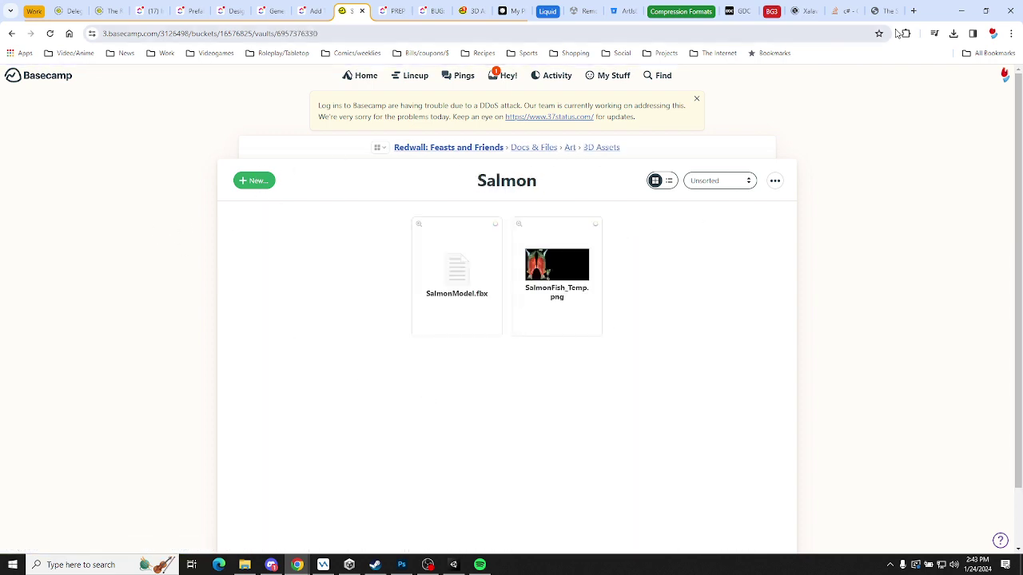
Review the recent downloads and select SalmonFish_Temp.png and SalmonModel.fbx in File Explorer's Downloads folder
click(953, 33)
click(187, 205)
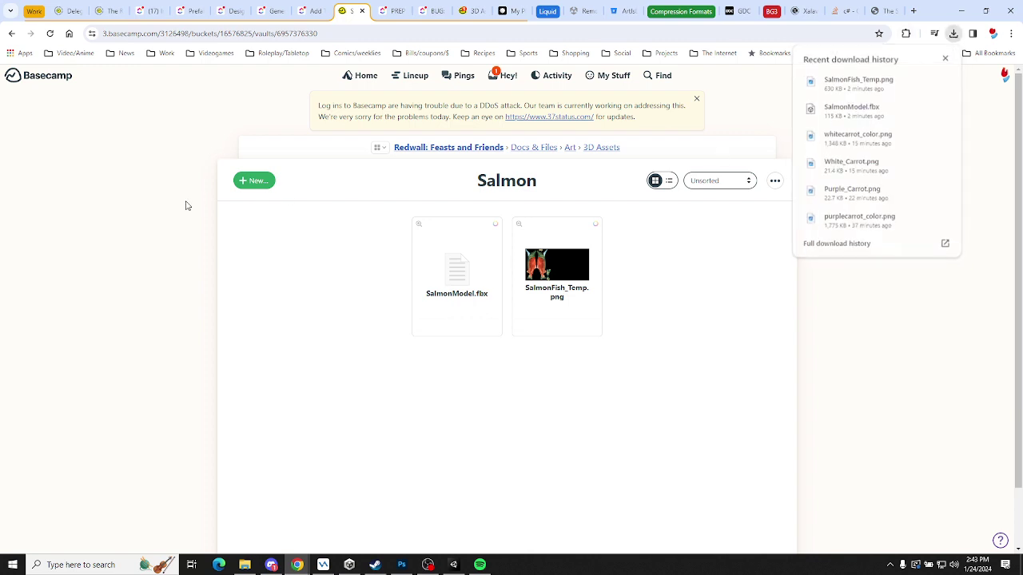
click(245, 565)
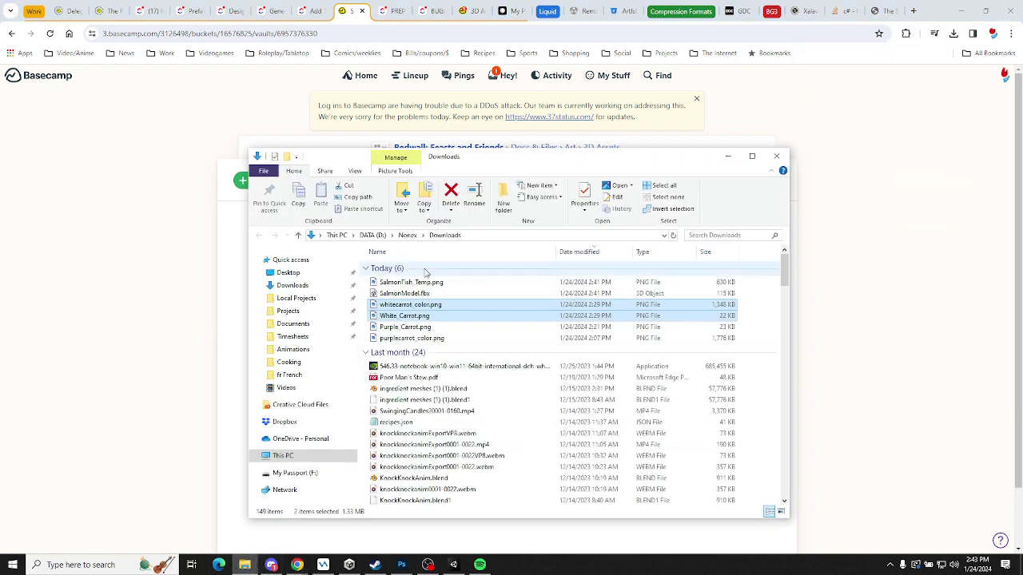
click(411, 282)
shift+click(407, 293)
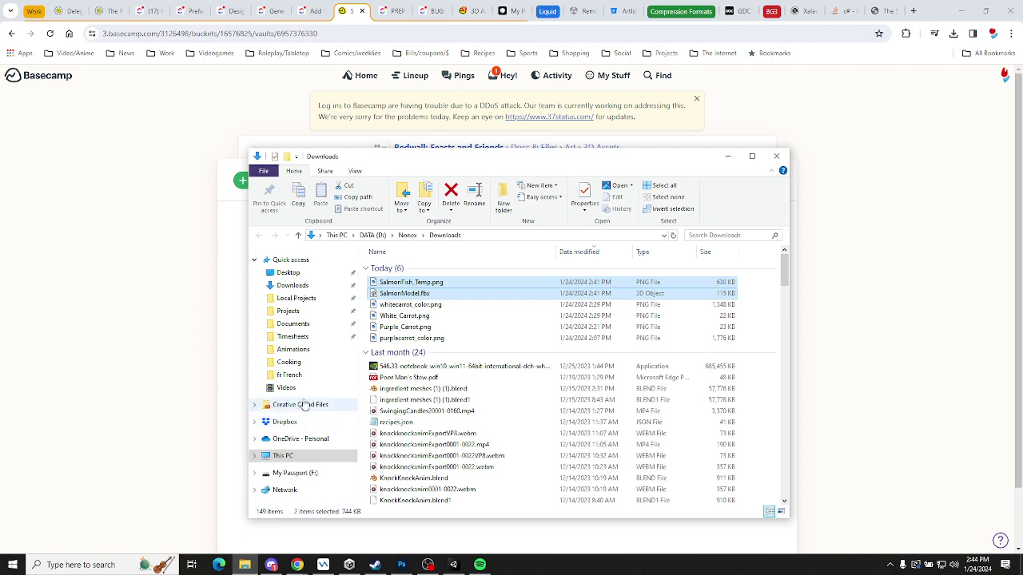
Switch to Unity, look into the Trout model folder, and open its parent Art > Models folder
click(453, 565)
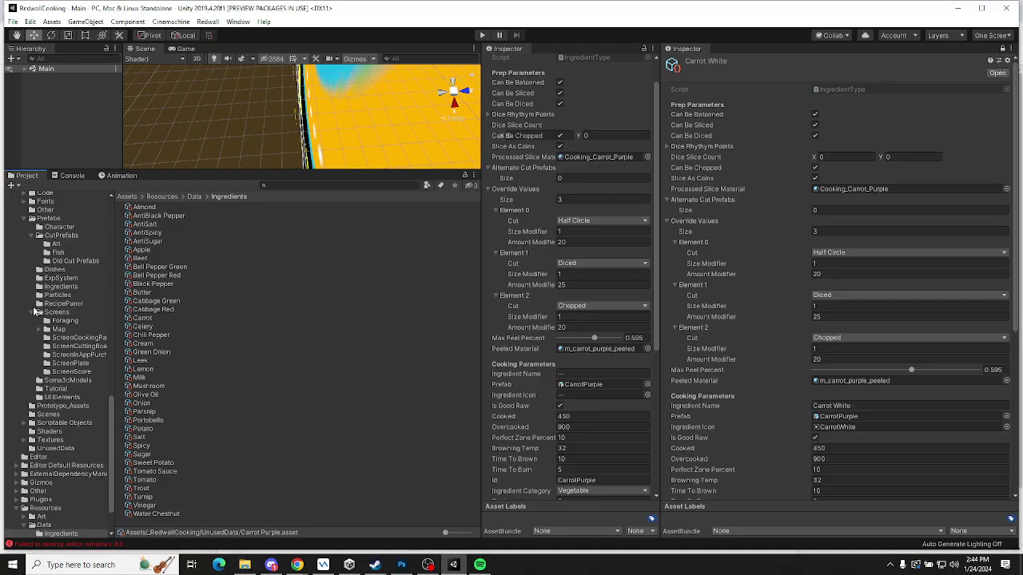
scroll(50, 309, down, 10)
scroll(49, 309, down, 4)
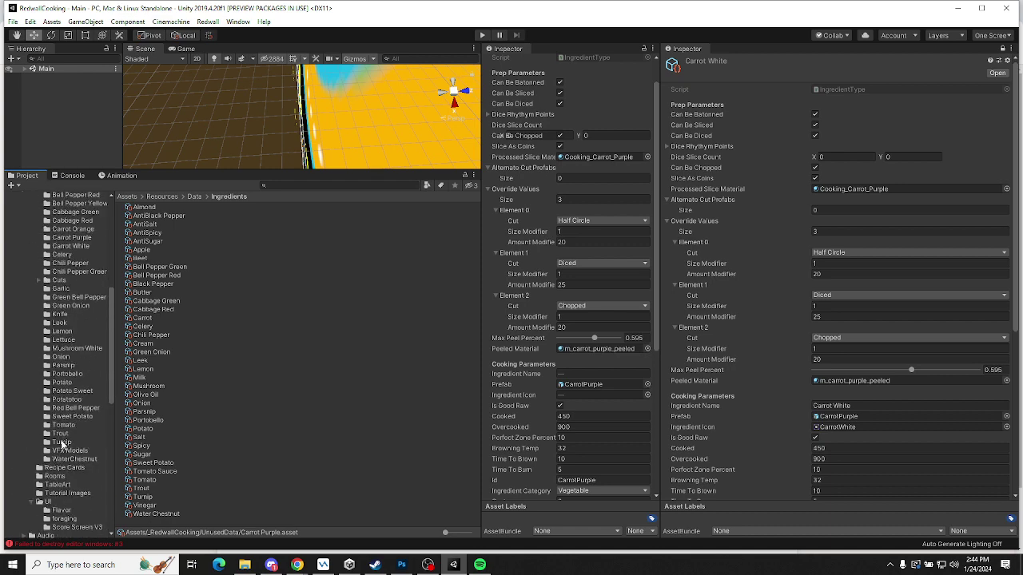
click(61, 436)
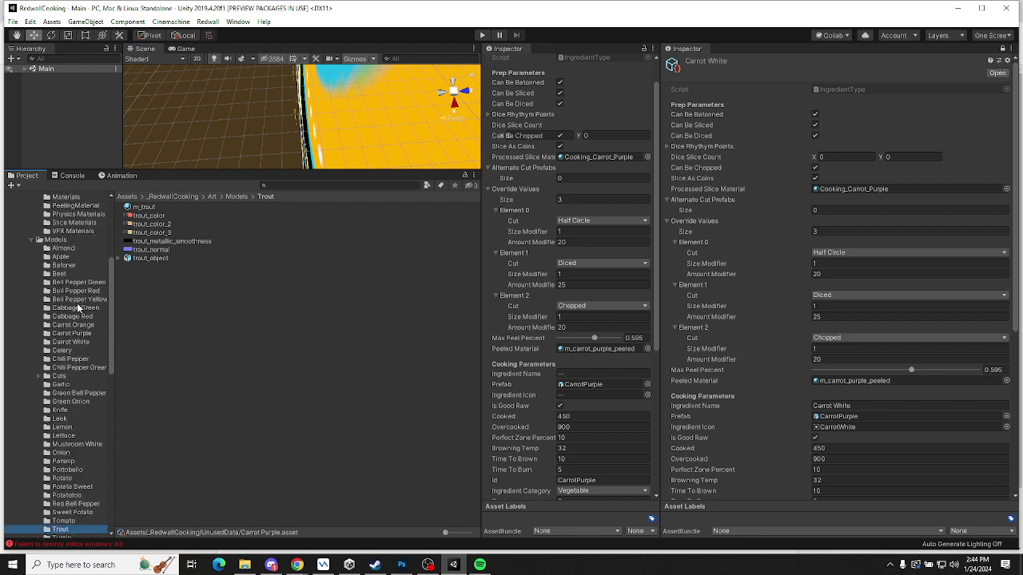
scroll(79, 304, up, 5)
click(56, 305)
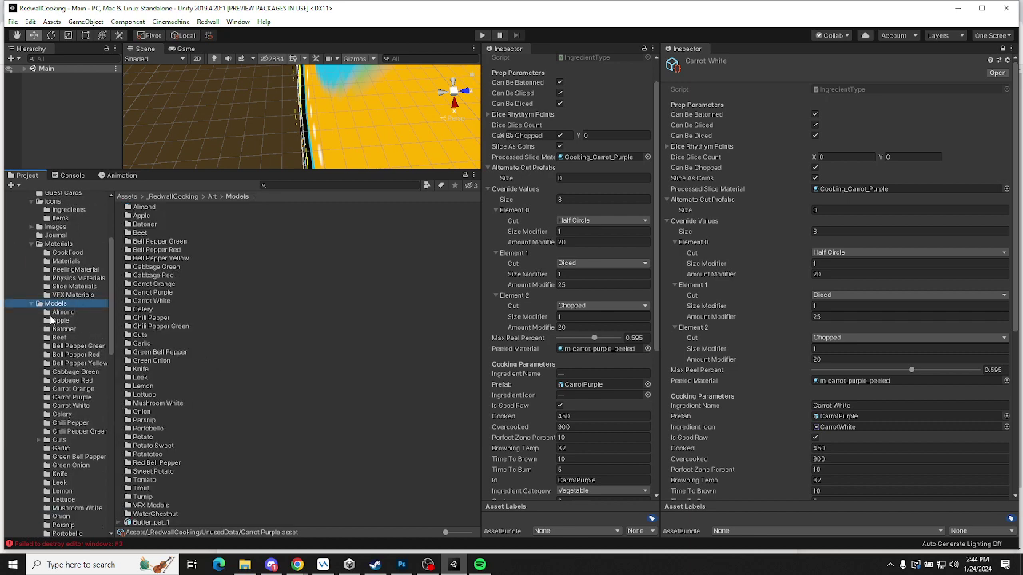
Create a new folder named Salmon inside the Models folder
right_click(52, 309)
mouse_move(110, 21)
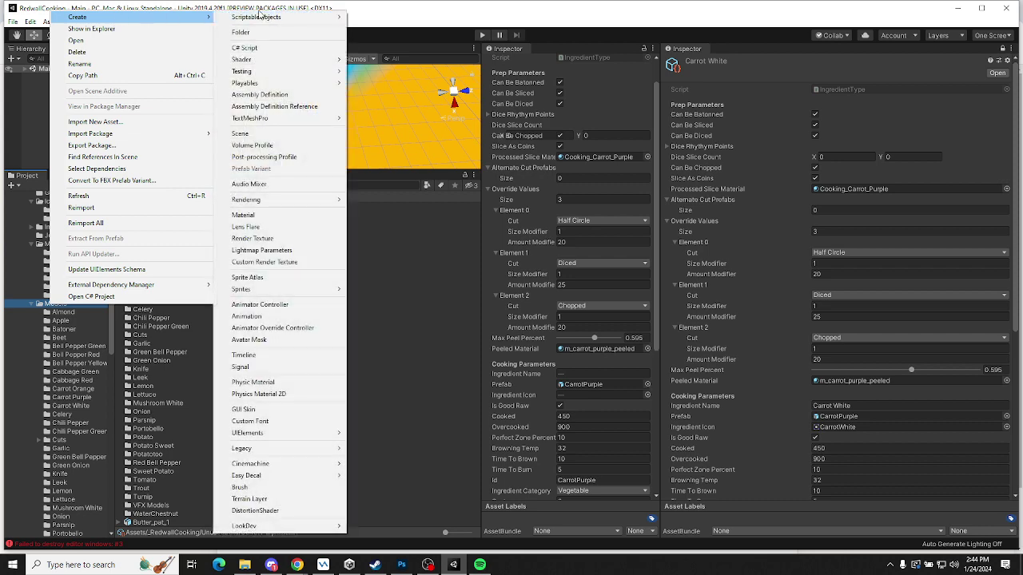
click(256, 20)
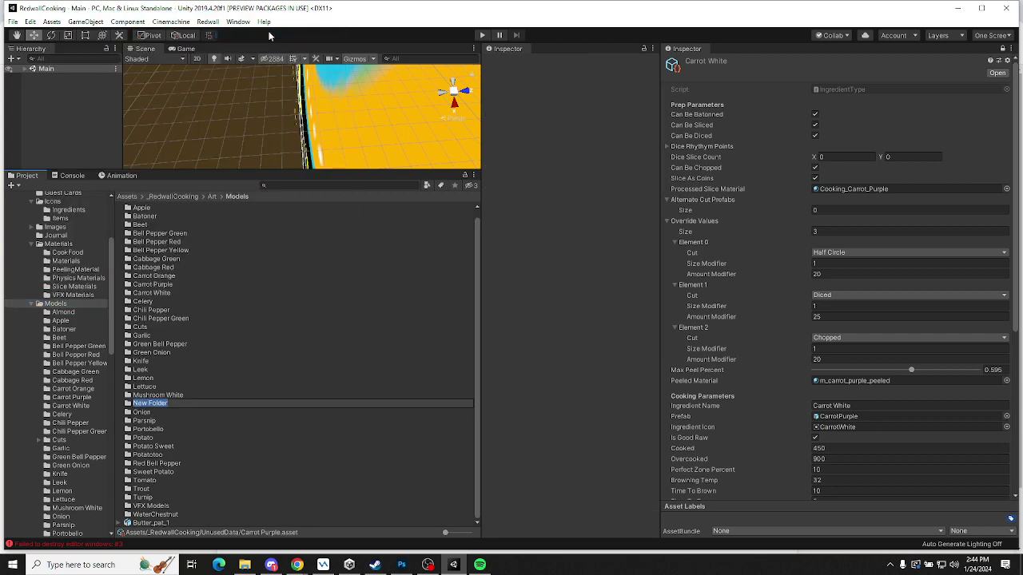
text(Salmon)
key(Return)
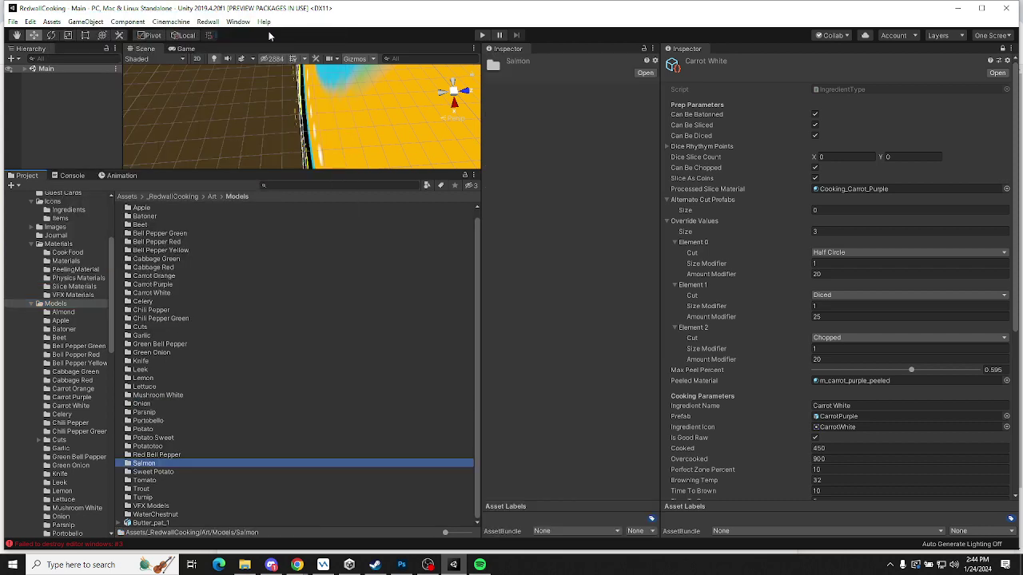
Delete the empty Salmon folder from the Models folder
click(141, 489)
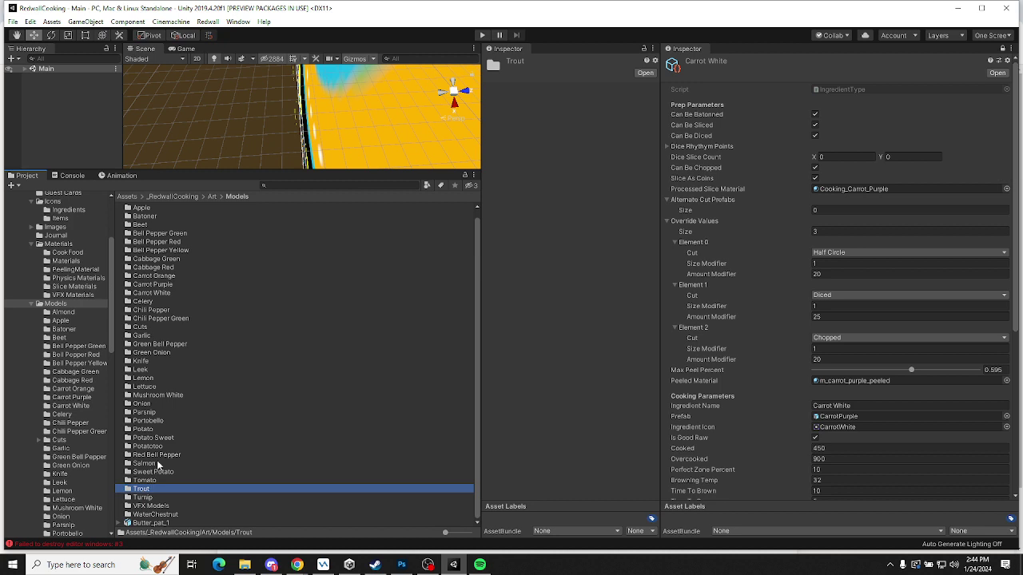
click(159, 465)
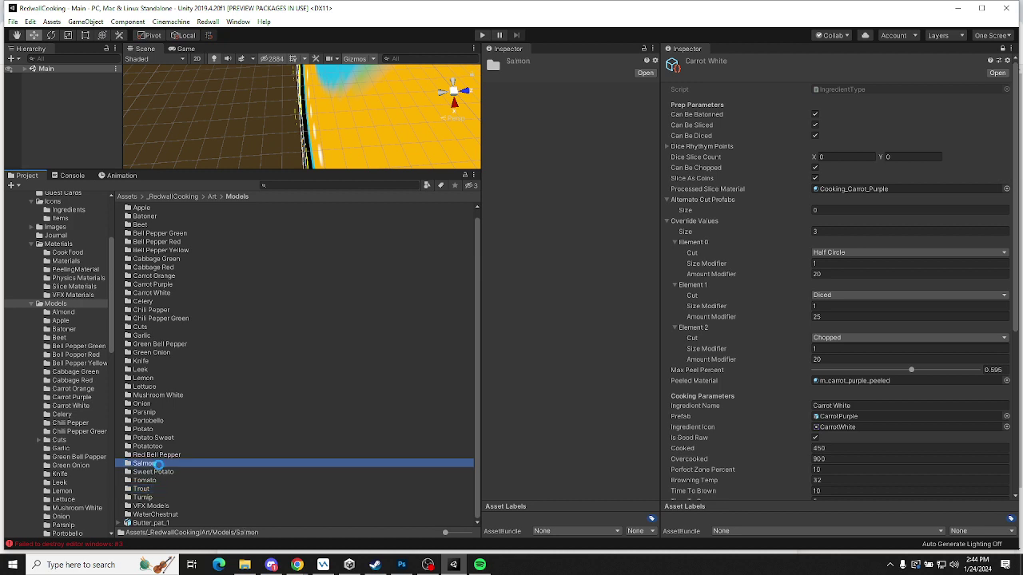
key(Delete)
key(Return)
Duplicate the Trout folder in Models, rename the copy Salmon, and open it
click(142, 488)
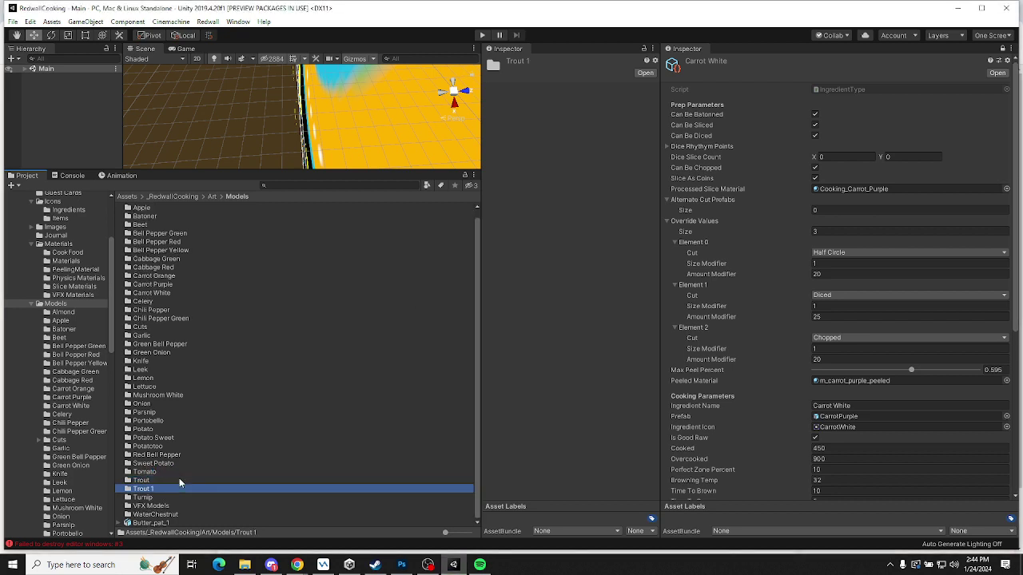
click(155, 489)
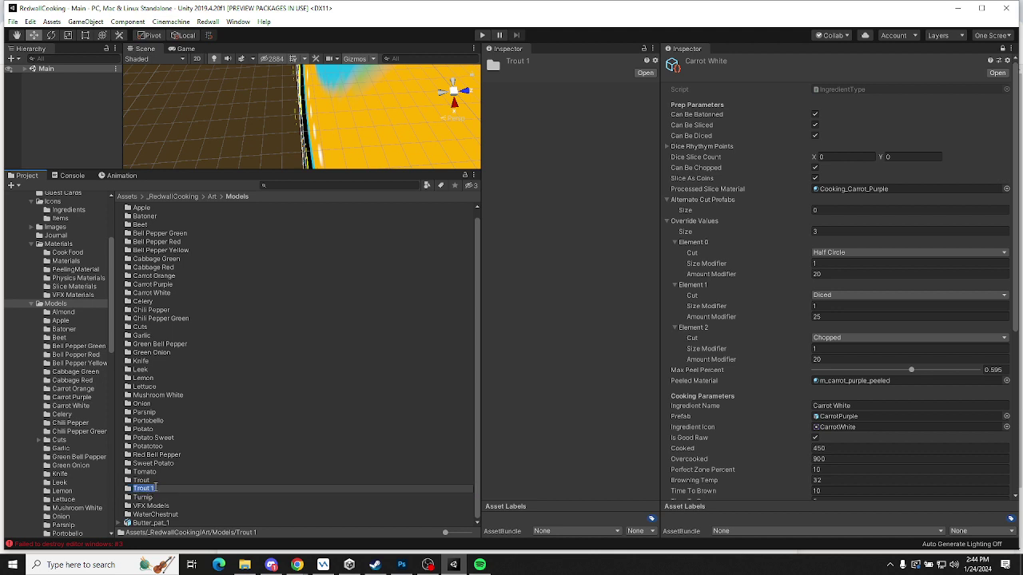
text(Salmon)
key(Return)
double_click(150, 464)
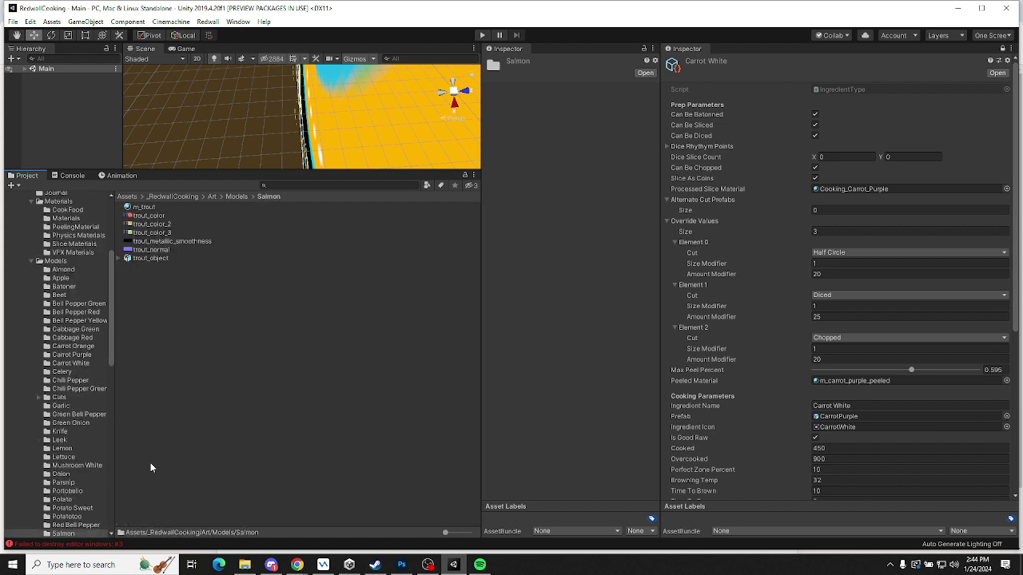
Examine the copied trout_object model, the m_trout material and the trout color textures in the Salmon folder
click(156, 258)
drag(593, 438, 617, 423)
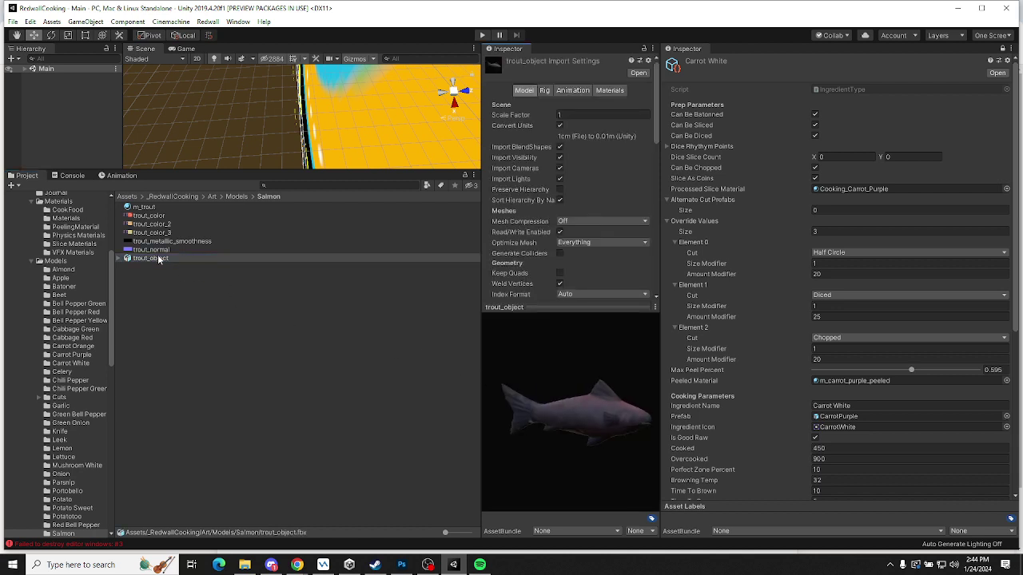
click(144, 208)
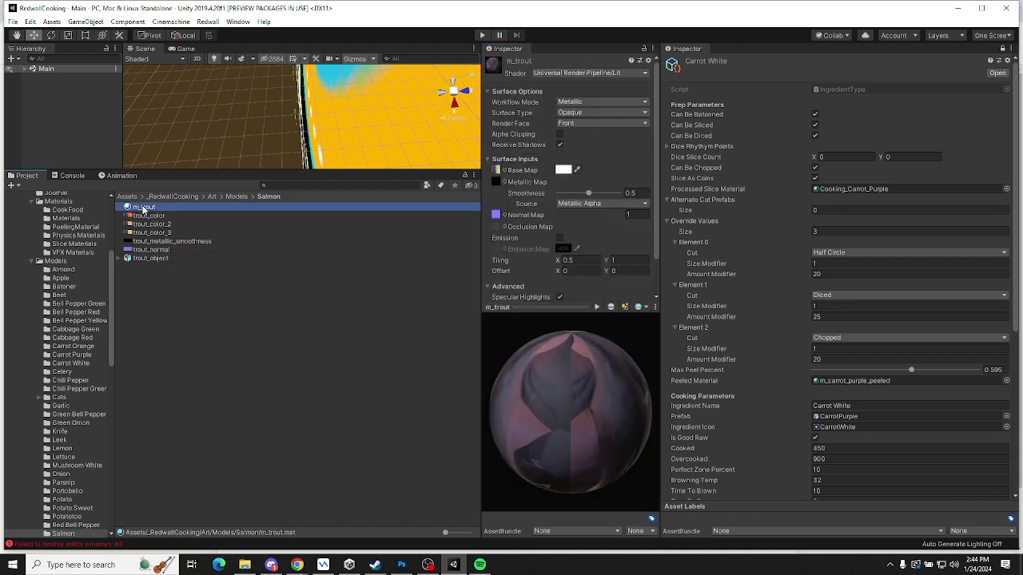
click(154, 218)
click(159, 227)
click(161, 233)
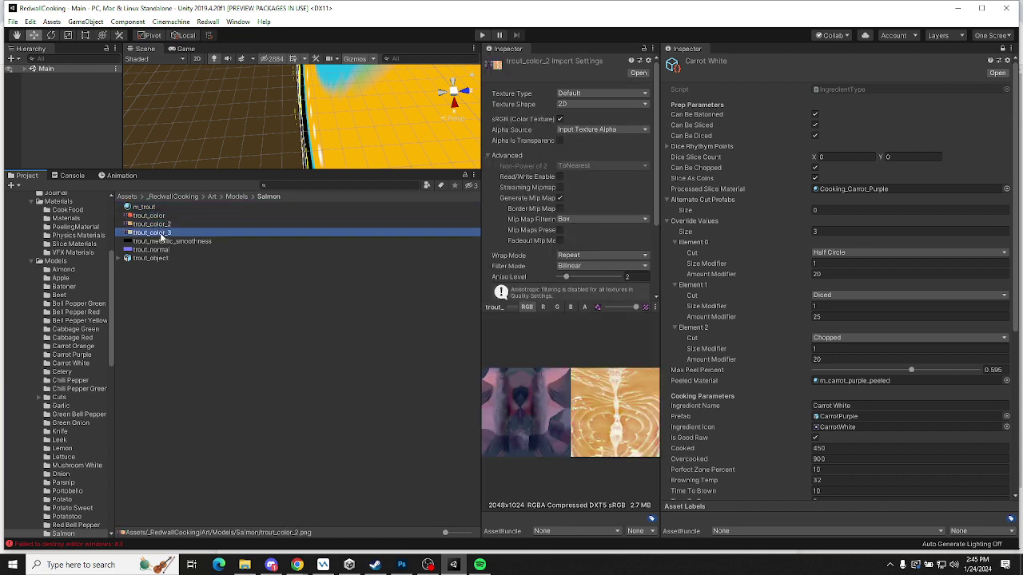
Examine trout_metallic_smoothness and trout_normal, together and individually, in an enlarged Inspector preview
click(163, 241)
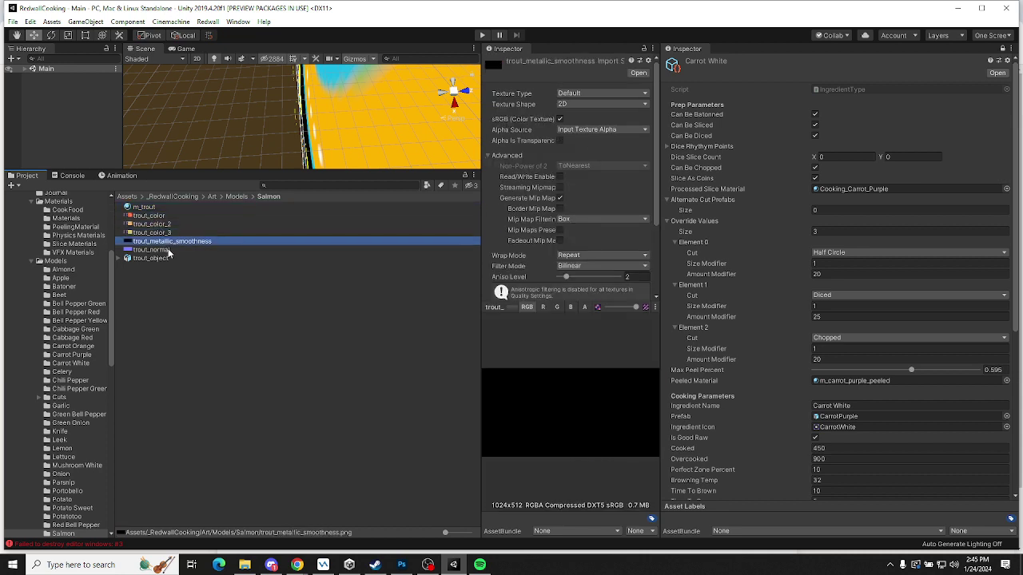
click(168, 251)
shift+click(166, 243)
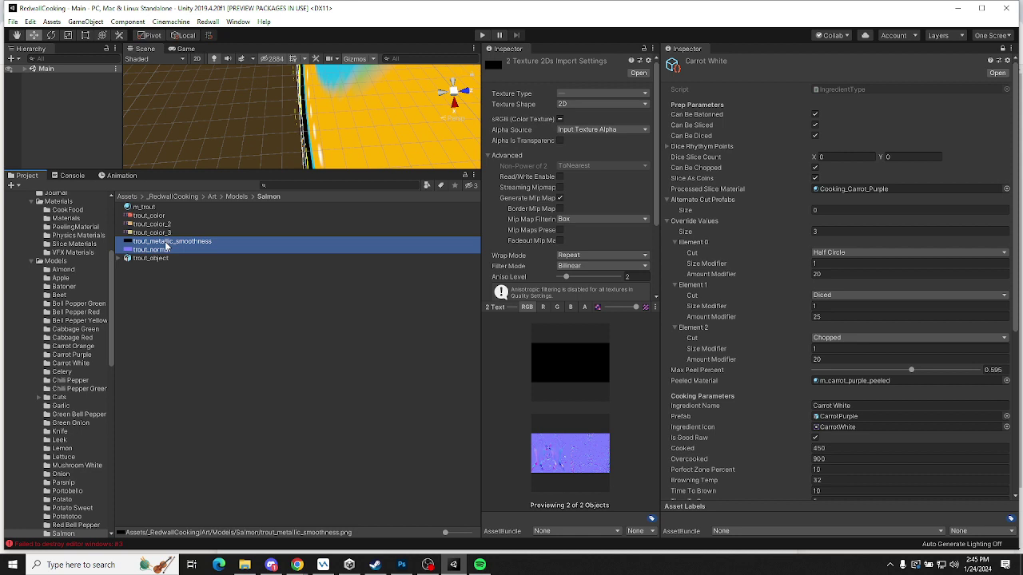
drag(479, 440, 221, 430)
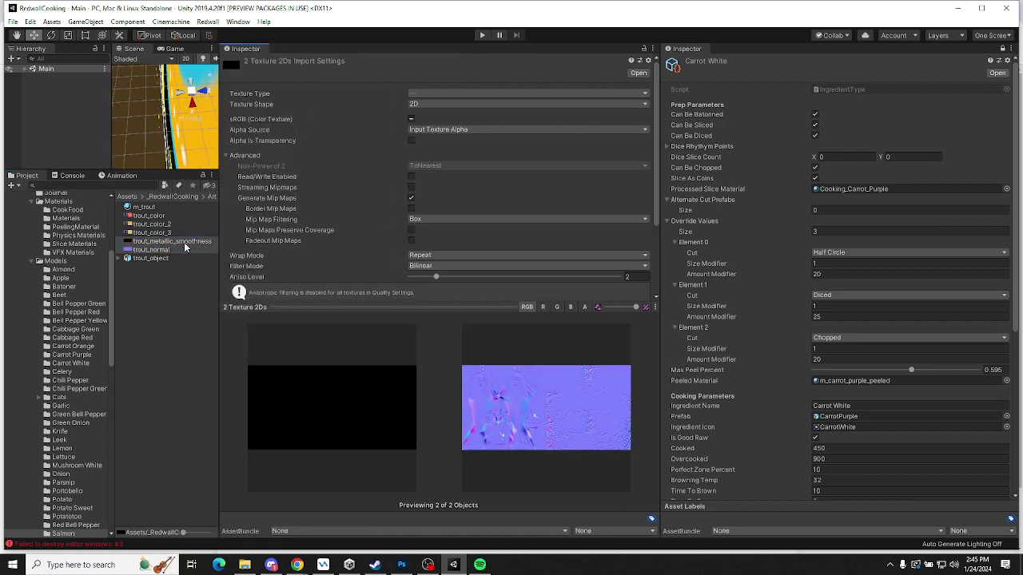
click(160, 243)
click(161, 250)
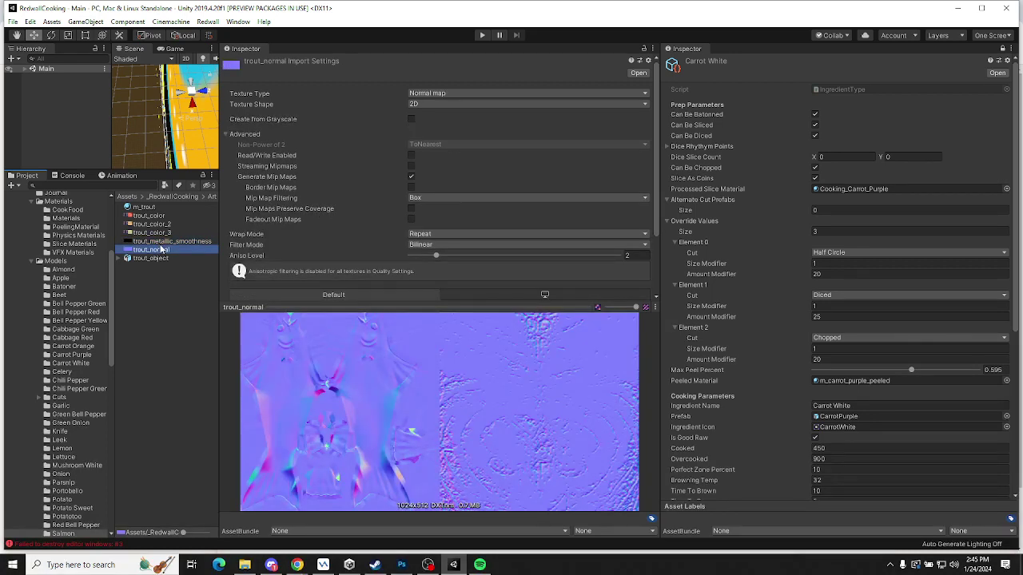
Delete the five trout textures (three color maps, metallic_smoothness and normal) from the Salmon folder
shift+click(158, 215)
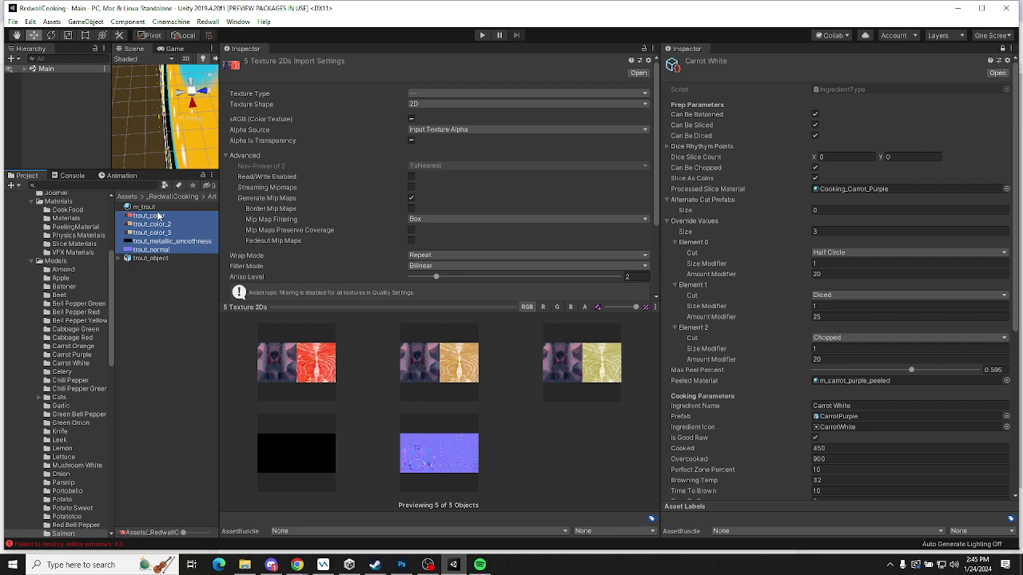
key(Delete)
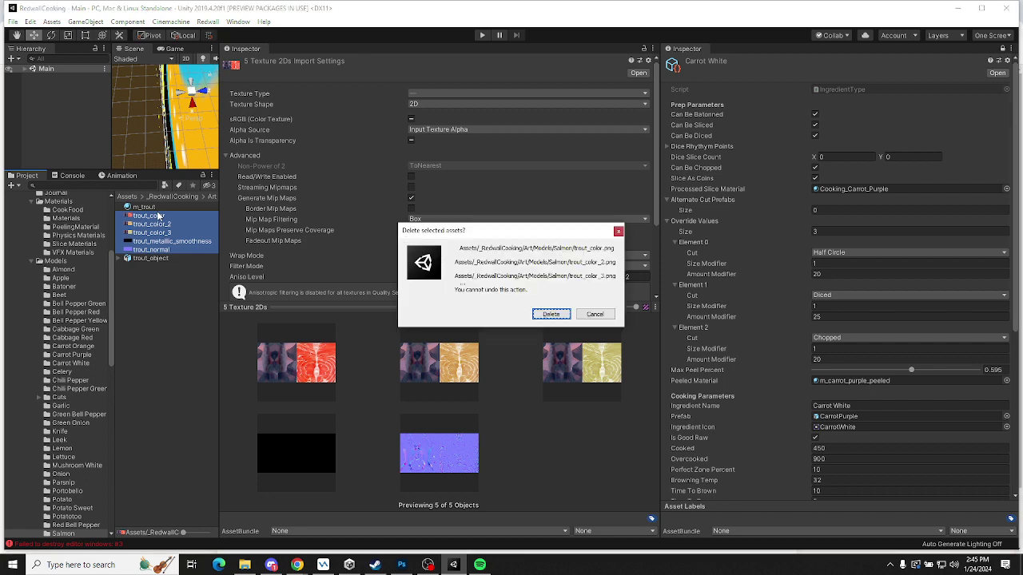
key(Return)
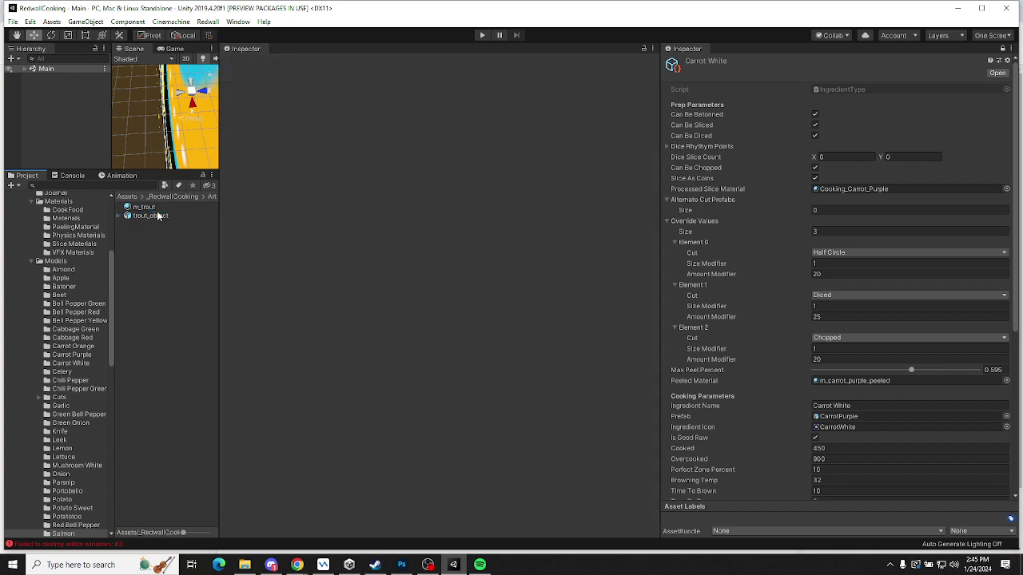
Rename the m_trout material in the Salmon folder to m_Salmon
click(152, 207)
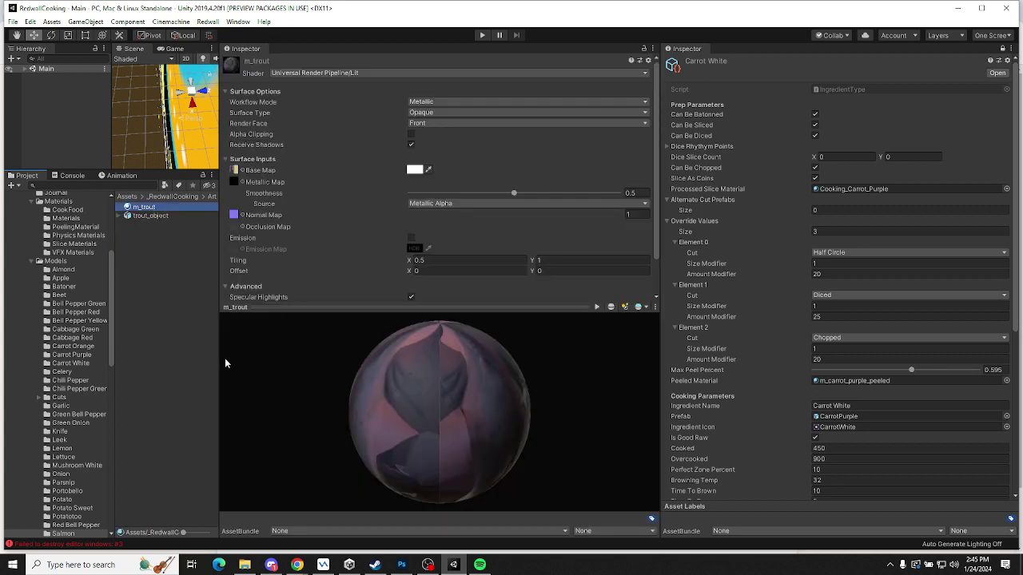
drag(221, 364, 369, 366)
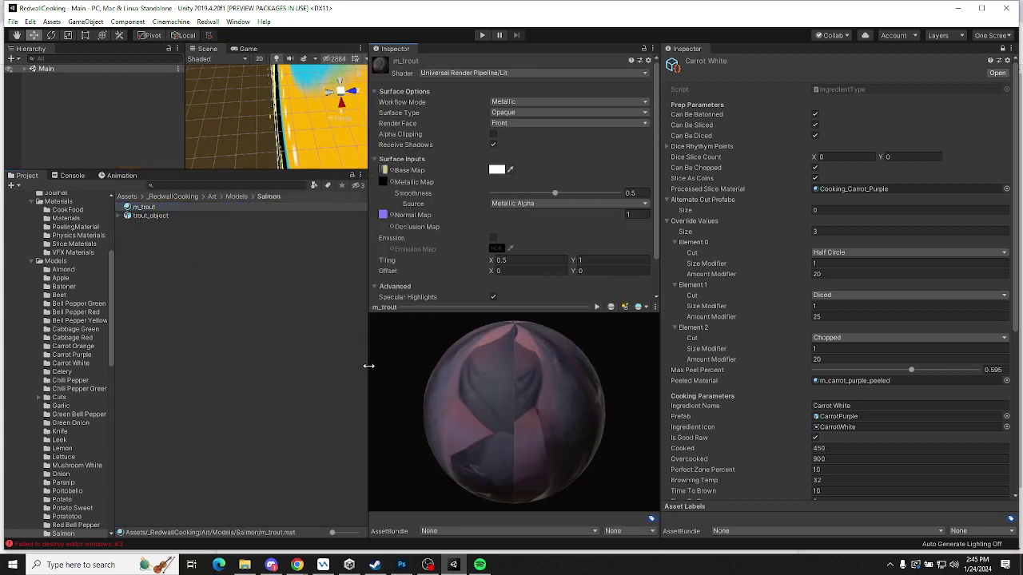
click(152, 207)
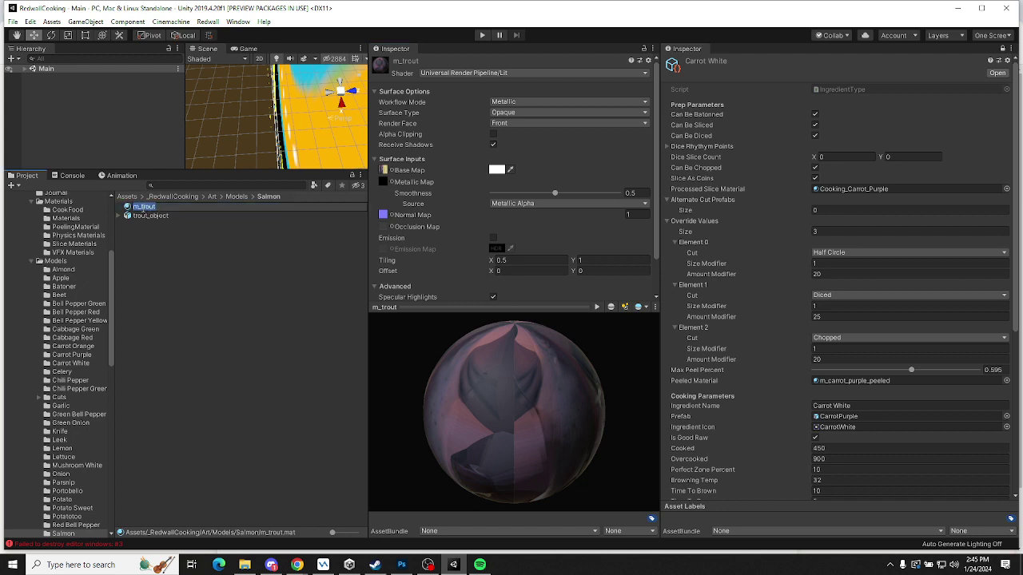
text(m_Salmno)
key(Return)
click(171, 210)
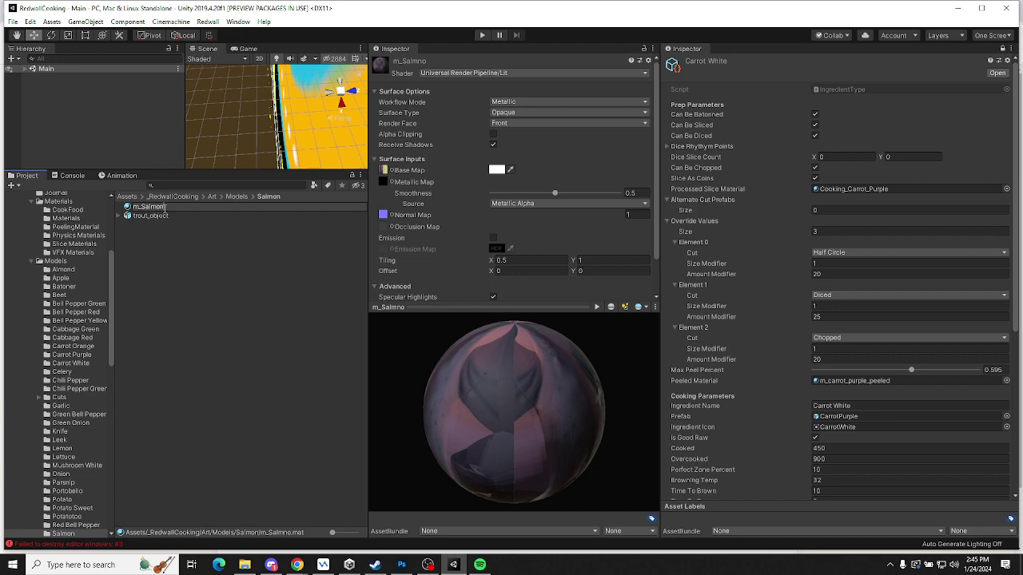
key(Return)
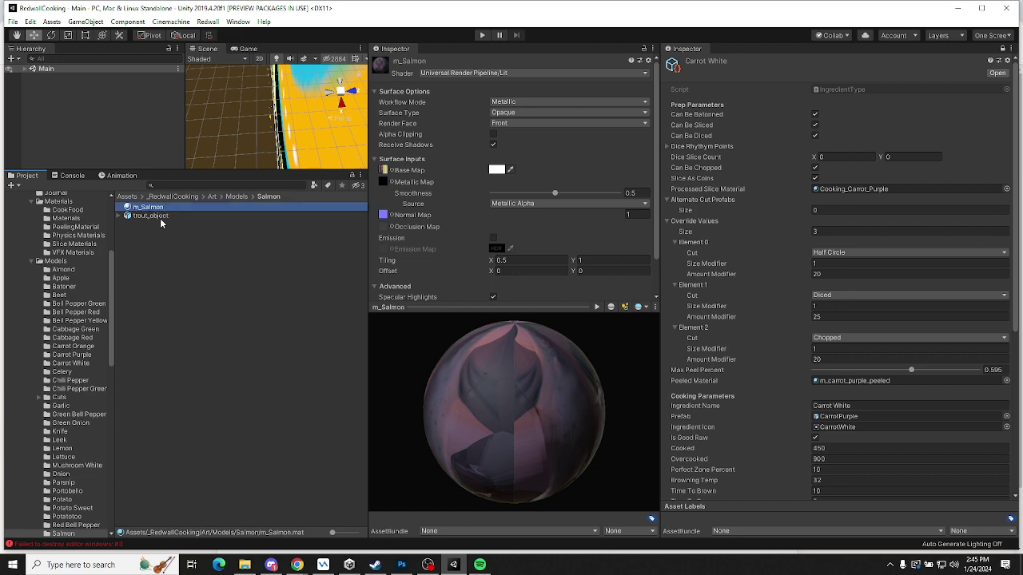
Import SalmonFish_Temp.png and SalmonModel.fbx from the Downloads folder into the project's Salmon folder
click(156, 215)
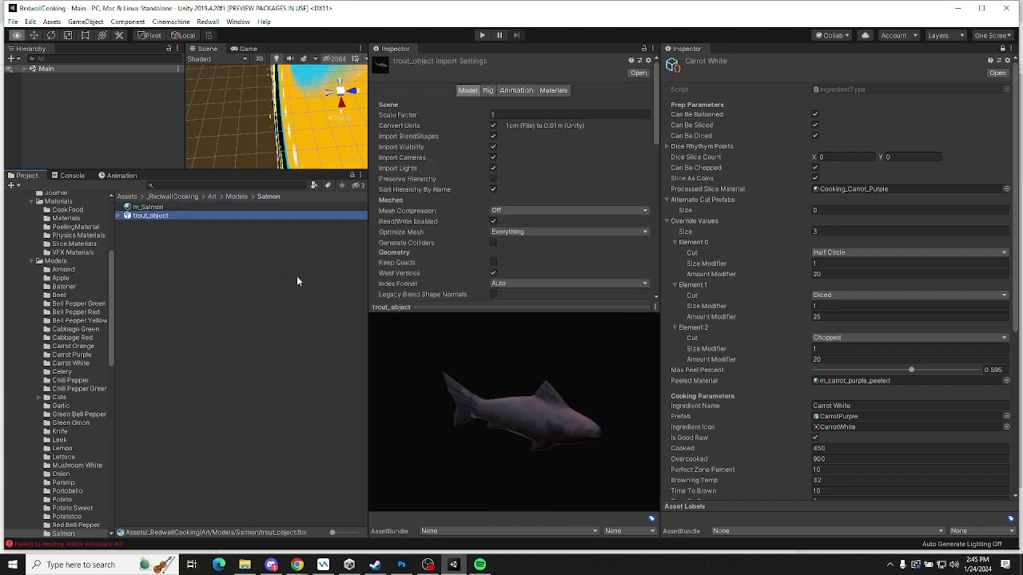
key(alt+Tab)
drag(458, 291, 171, 290)
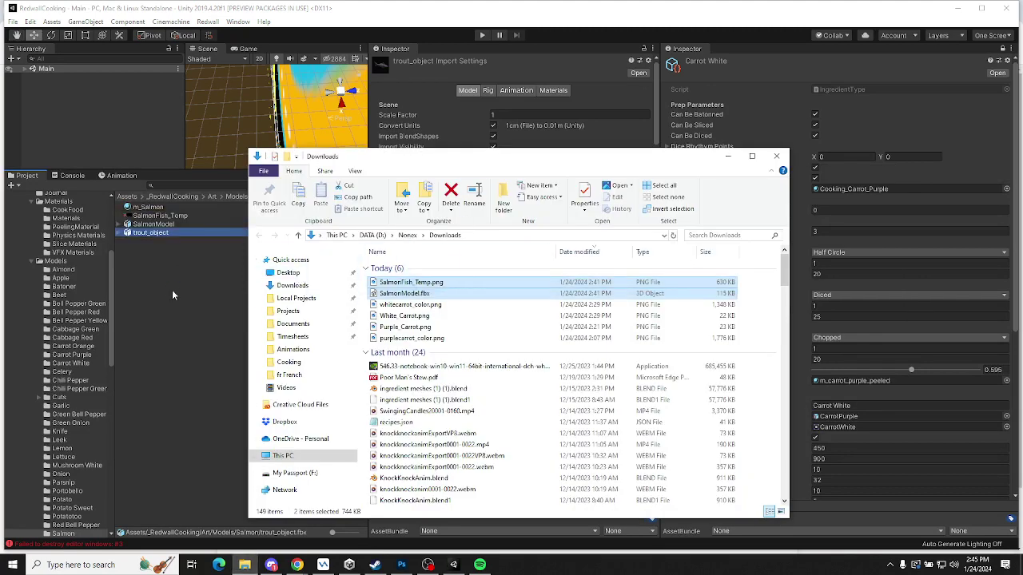
click(171, 289)
Compare the previews of SalmonModel and trout_object, checking the shape and orientation of both fish
click(150, 226)
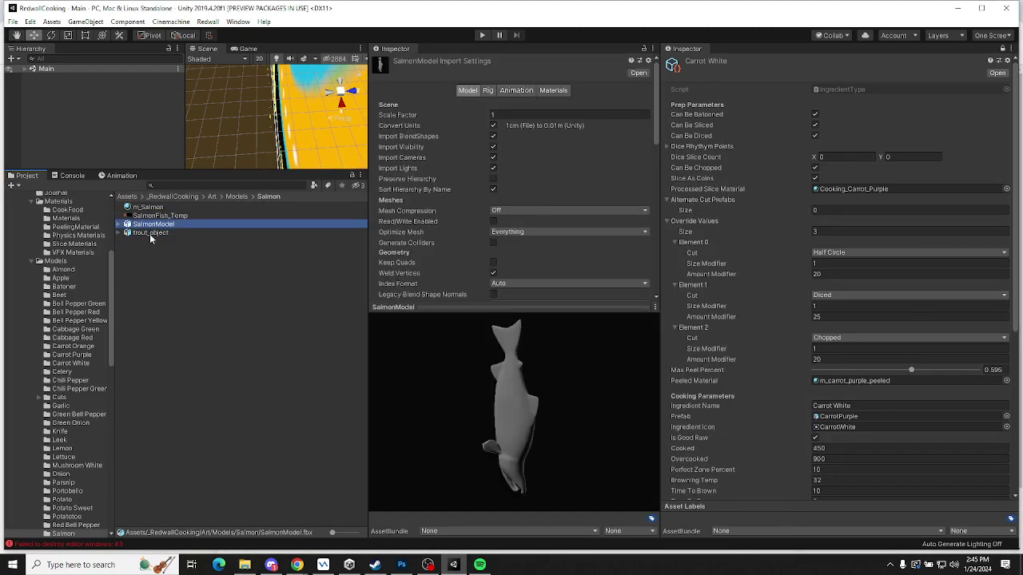
click(149, 233)
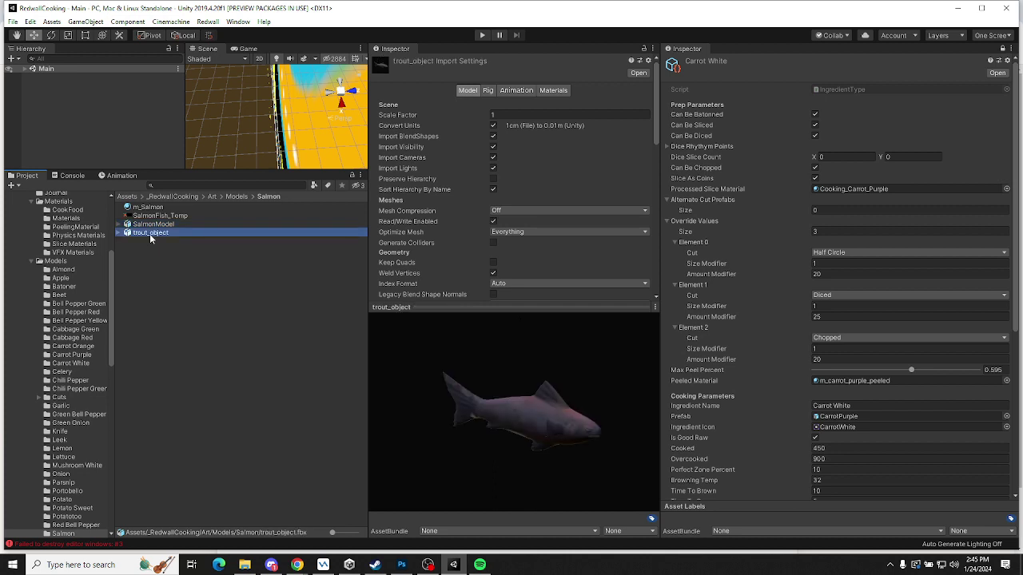
key(Up)
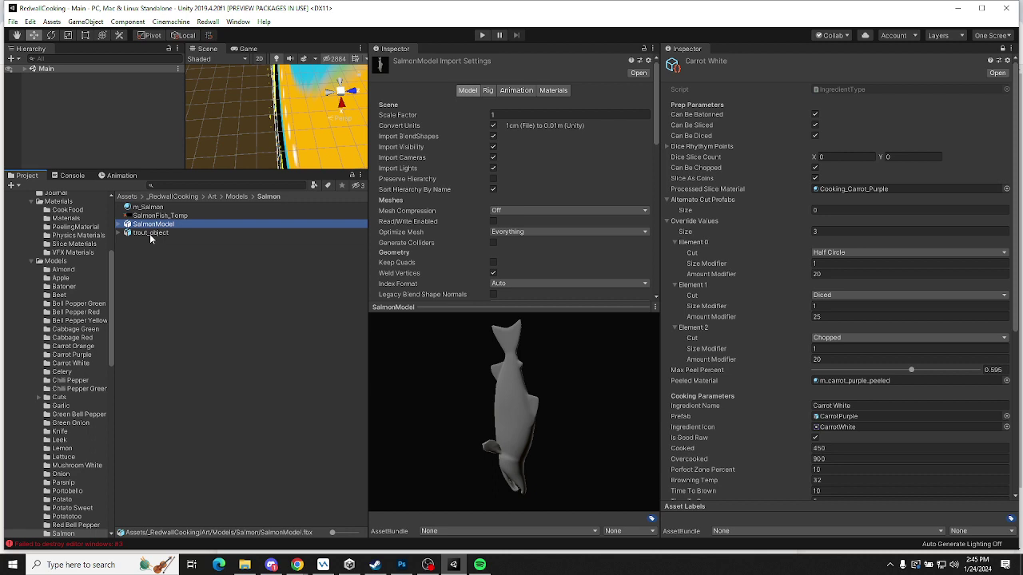
key(Down)
key(Up)
key(Down)
key(Up)
key(Down)
key(Up)
key(Down)
key(Up)
key(Down)
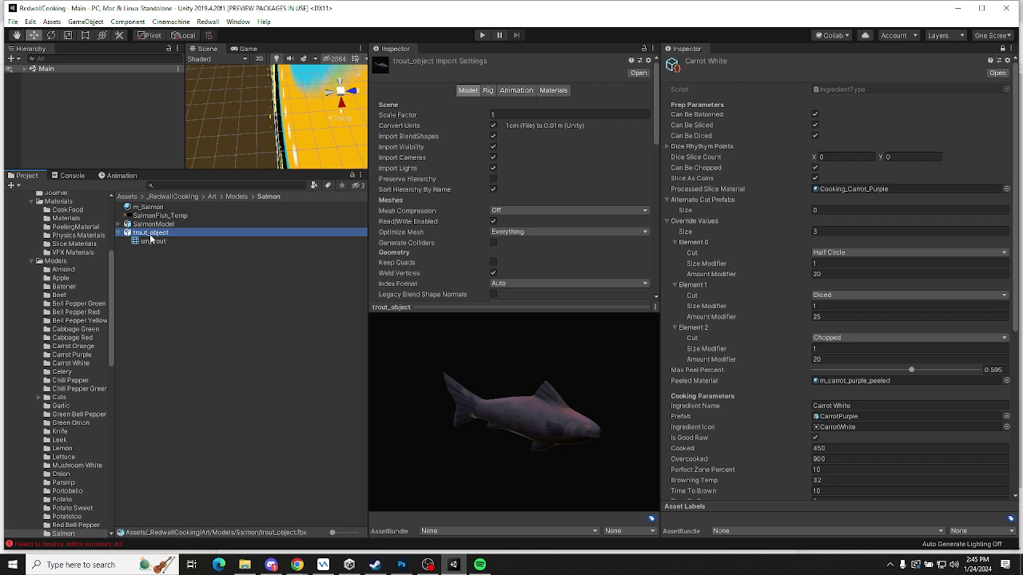
key(Left)
Set SalmonModel's Material Creation Mode to None in its material import settings and apply the change
click(554, 90)
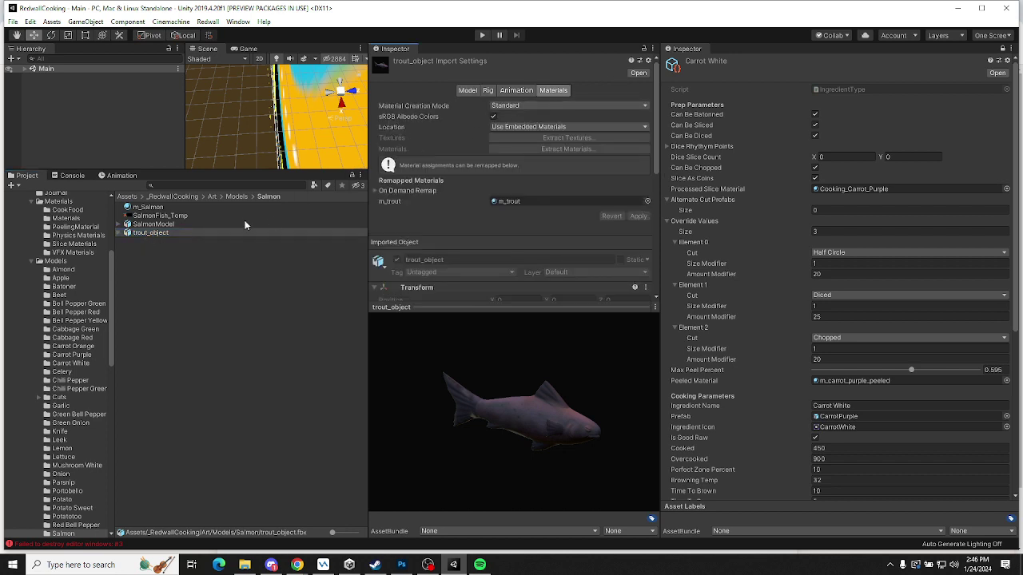
click(172, 226)
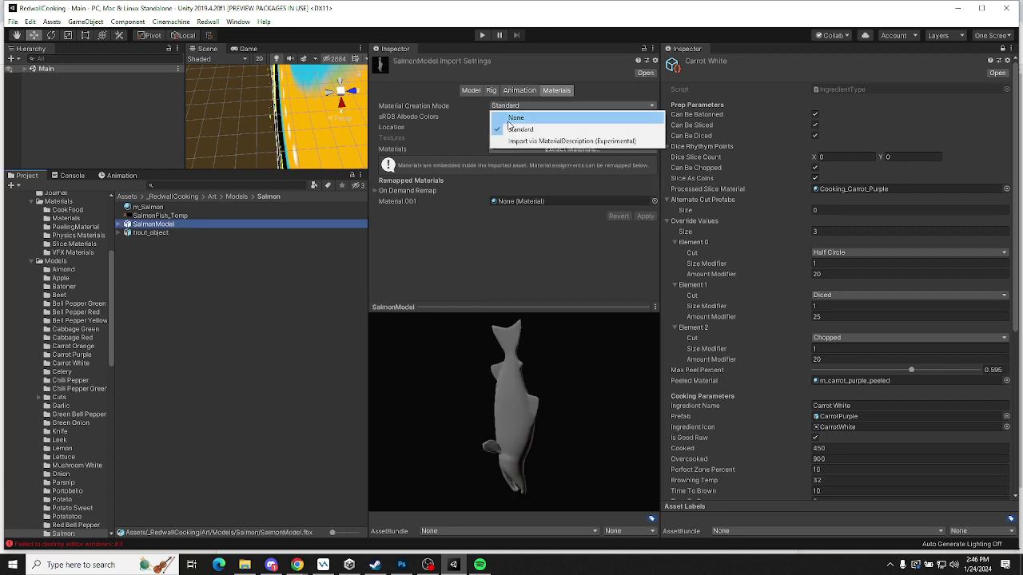
click(508, 113)
click(643, 143)
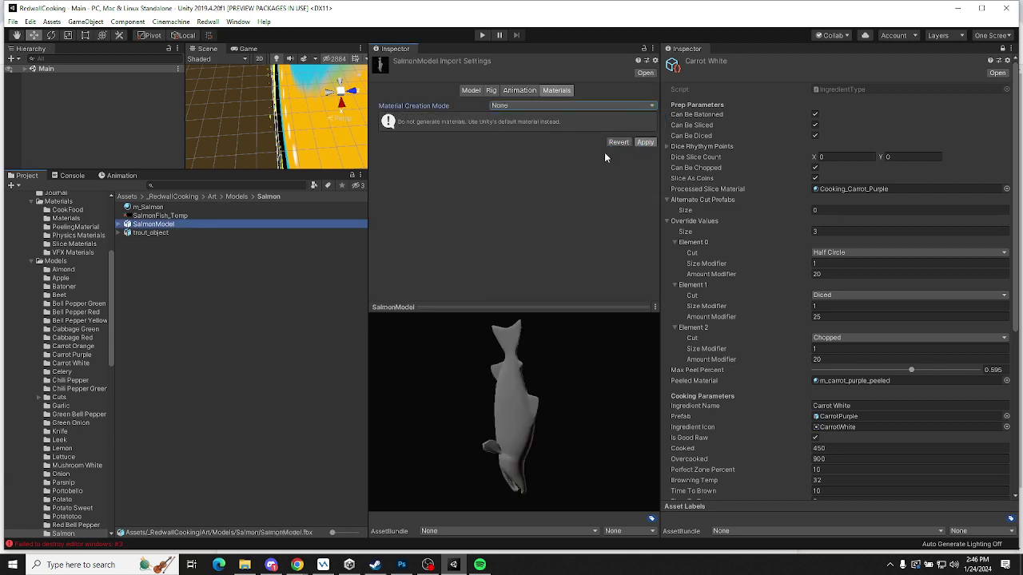
Check trout_object's material import settings against SalmonModel's, and delete trout_object from the Salmon folder
click(151, 233)
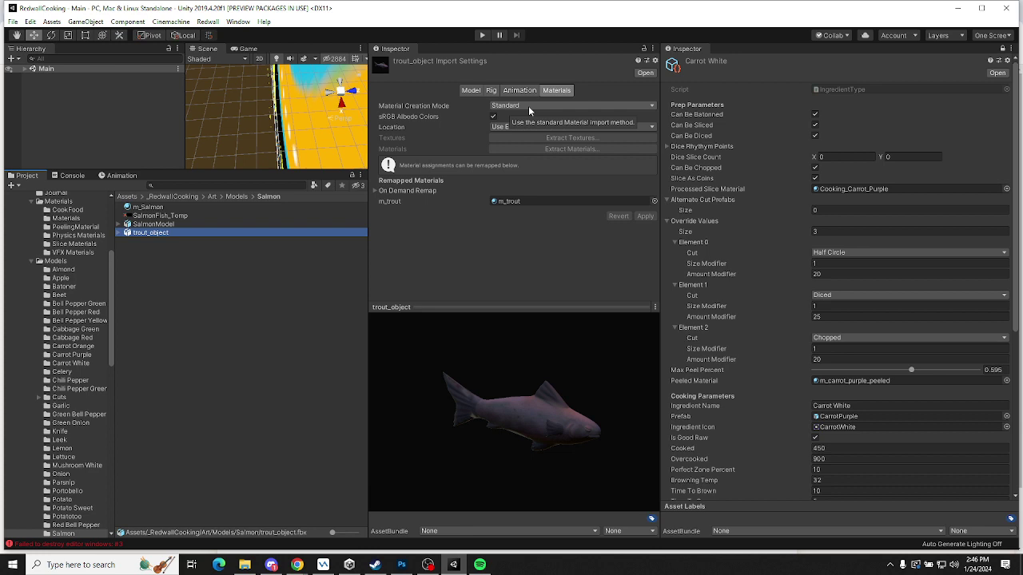
click(156, 223)
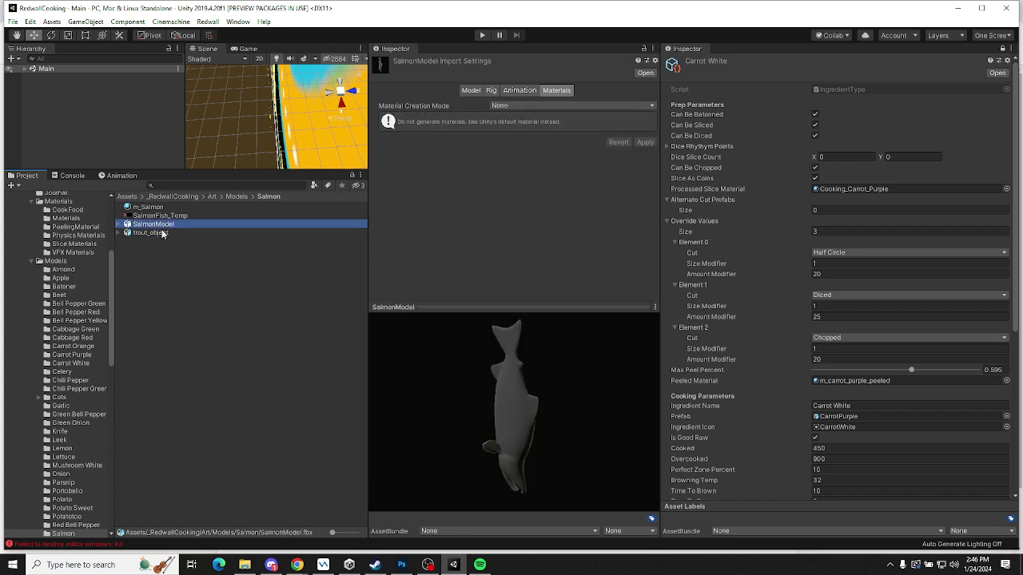
click(161, 232)
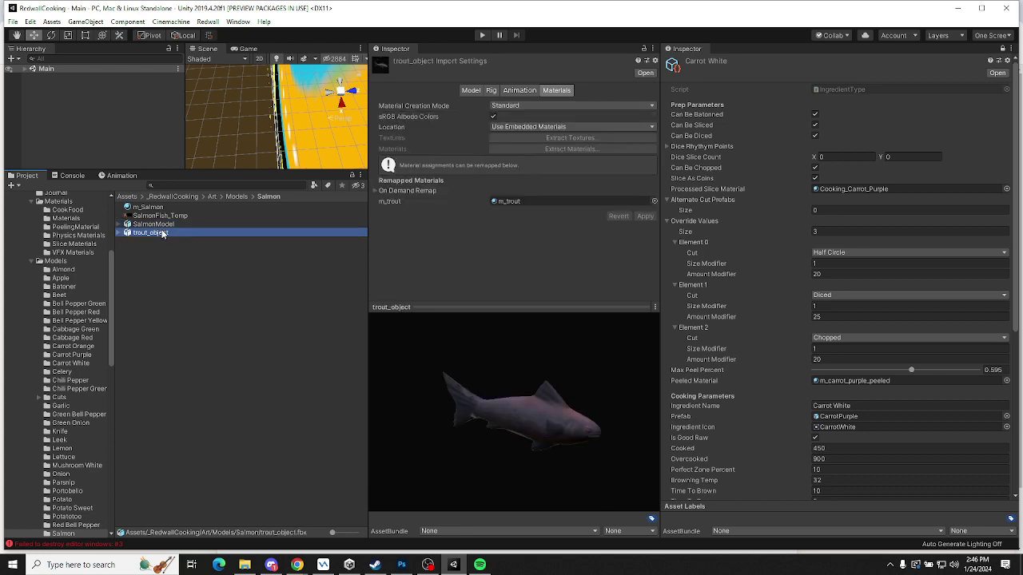
key(Delete)
key(Return)
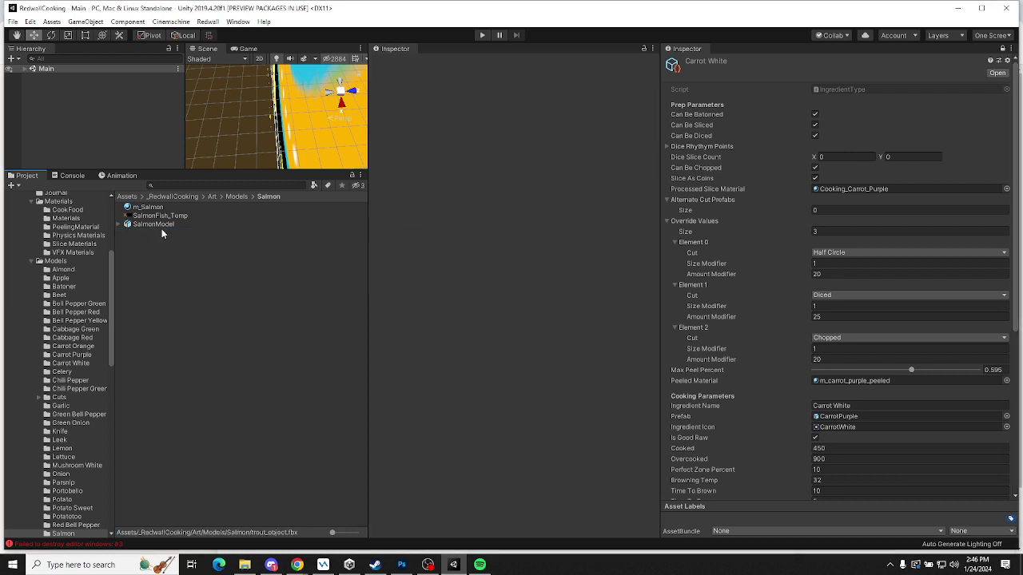
Enlarge the Scene view and place SalmonModel in the Main scene, beside the UI canvases
click(161, 226)
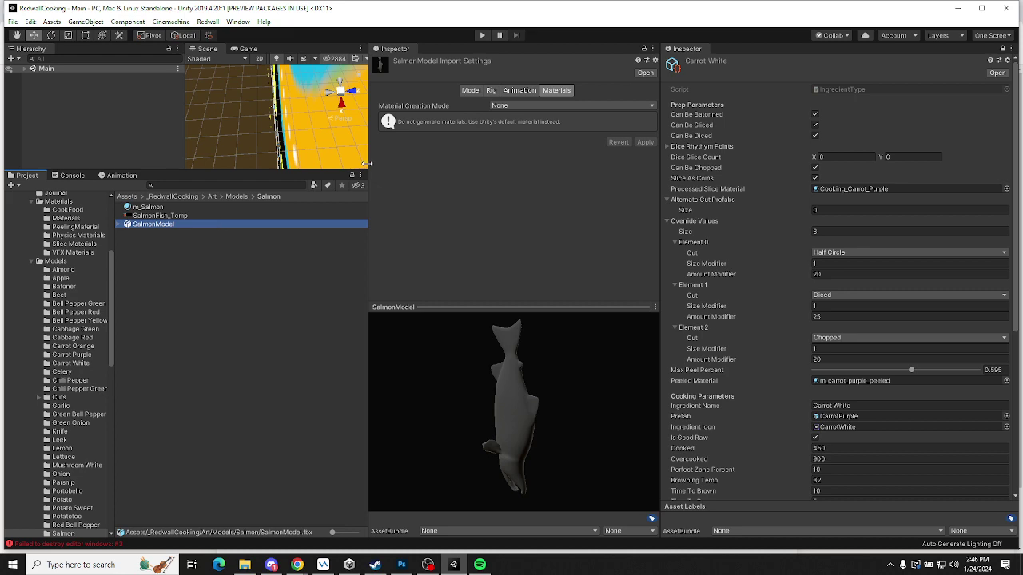
drag(370, 162, 576, 164)
drag(398, 170, 383, 367)
alt+scroll(387, 219, down, 10)
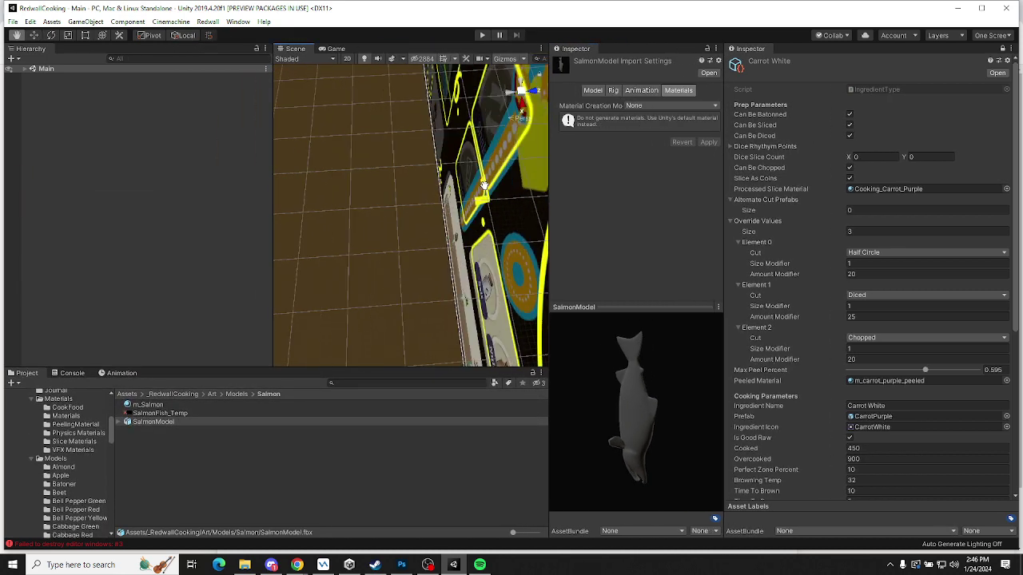
alt+drag(358, 248, 320, 187)
scroll(435, 174, down, 10)
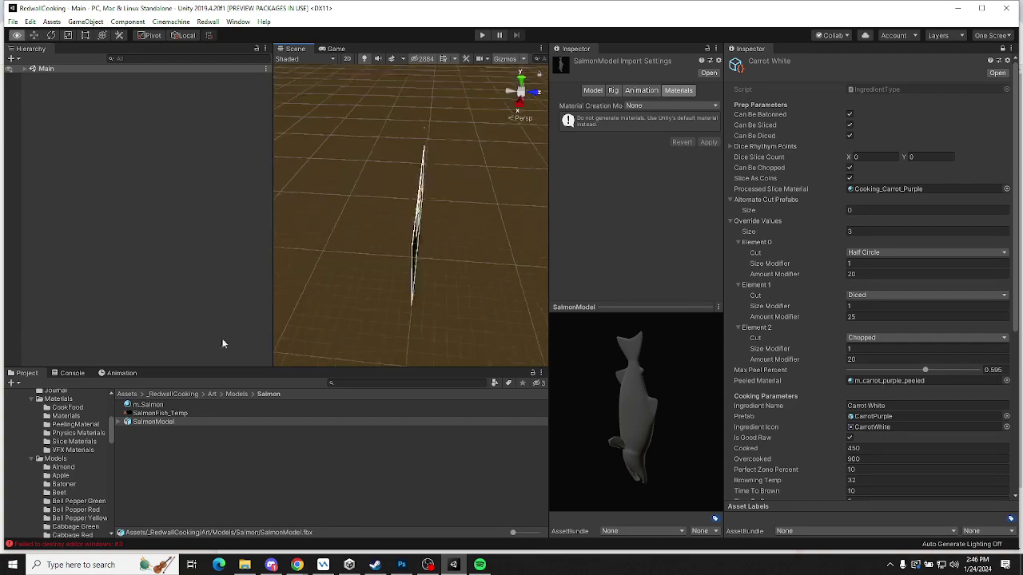
drag(160, 421, 301, 219)
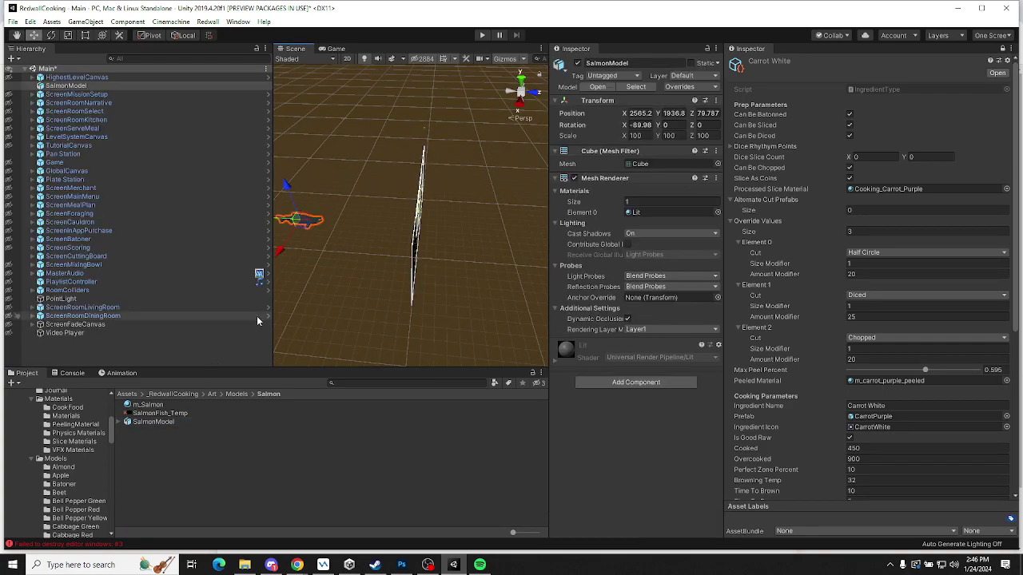
Place trout_object from the Trout models folder in the scene near the salmon
click(276, 396)
click(67, 496)
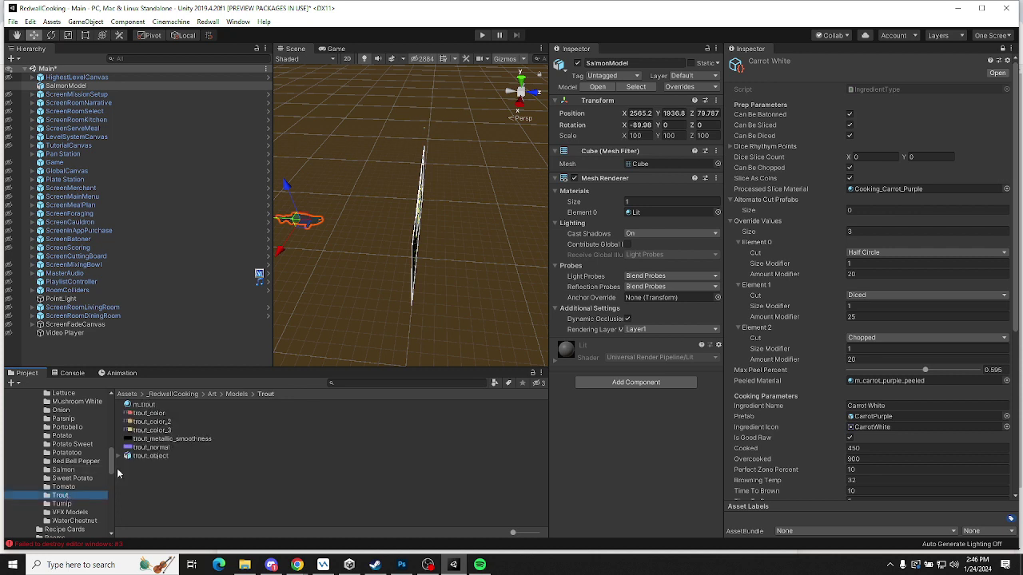
click(158, 457)
drag(157, 457, 314, 232)
Set trout_object's position to X 1000, Y 1000, Z 1000
click(640, 113)
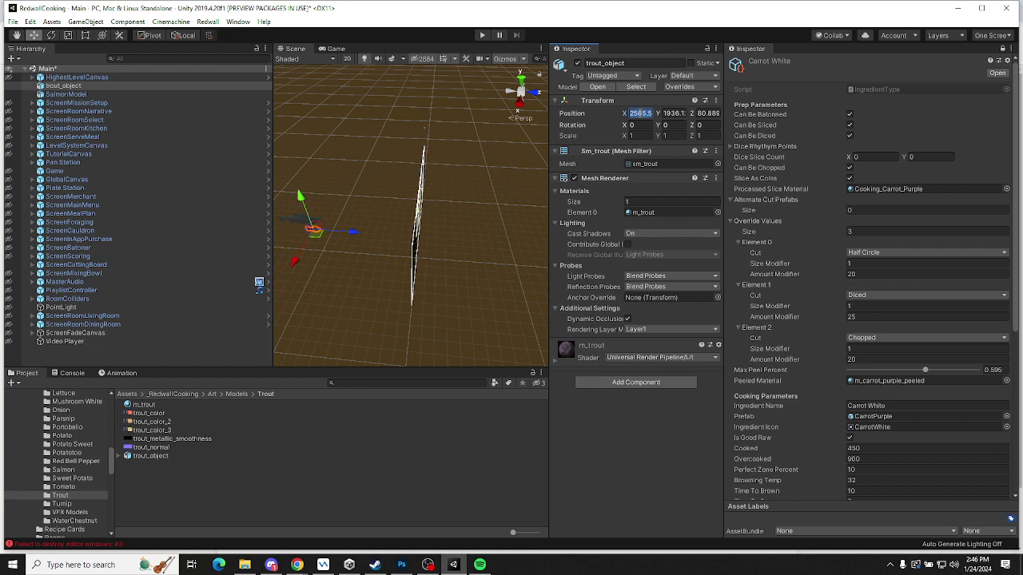
text(1000)
key(Tab)
text(0)
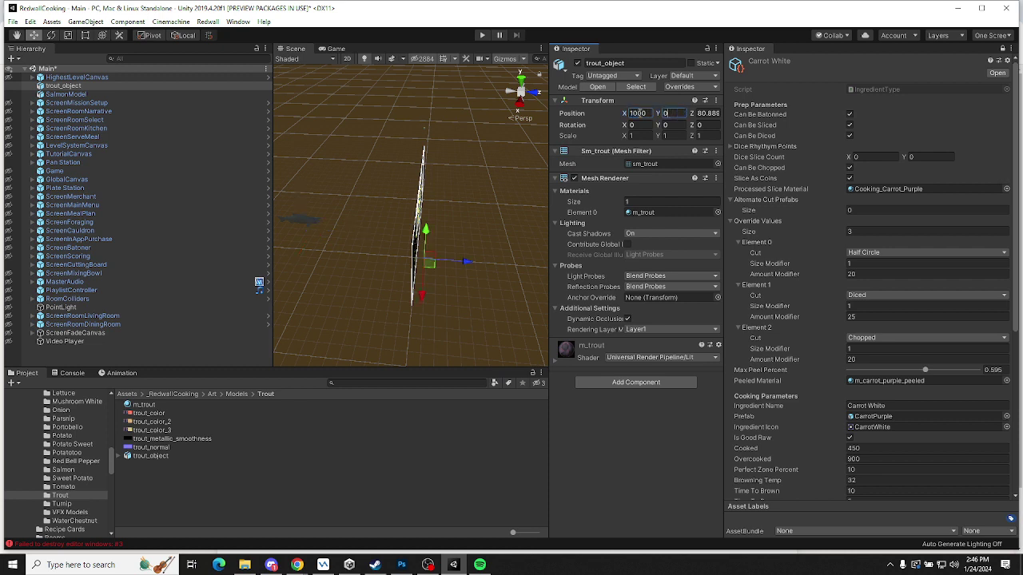
key(Tab)
text(0)
click(671, 114)
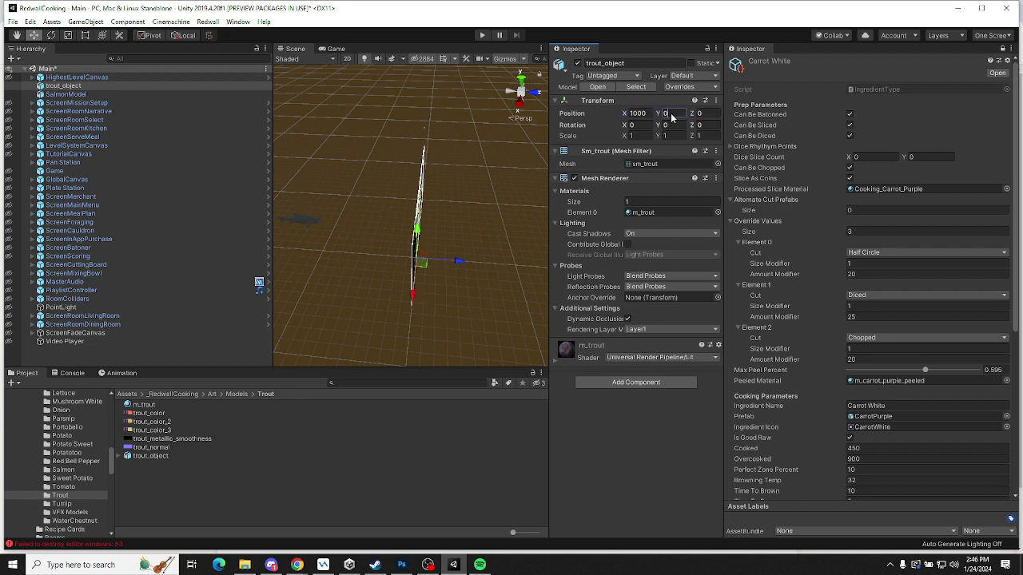
text(1000)
key(Tab)
text(1000)
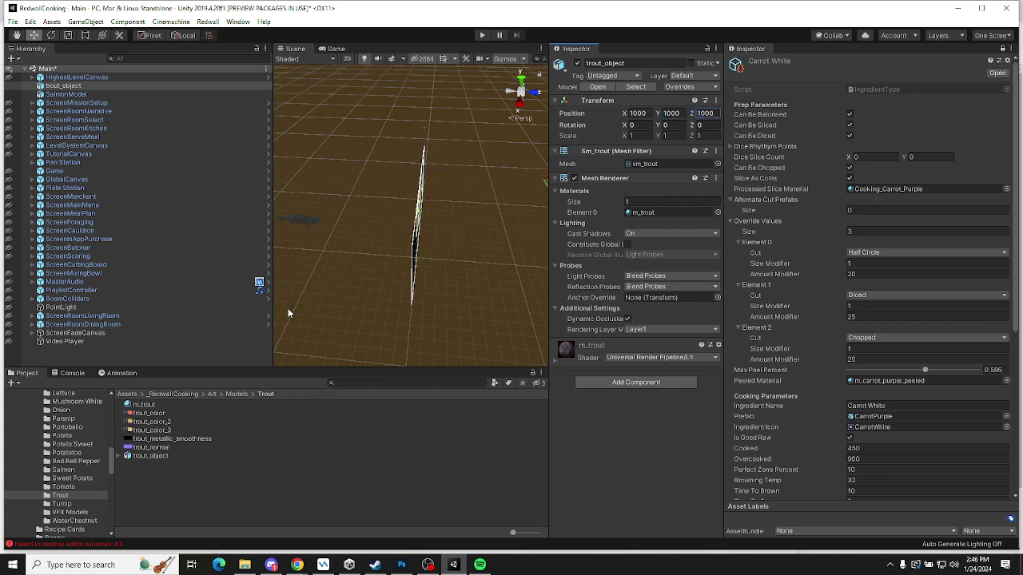
Set SalmonModel's position to X 1000, Y 1000, Z 1000 and frame it in the Scene view
click(303, 221)
click(641, 113)
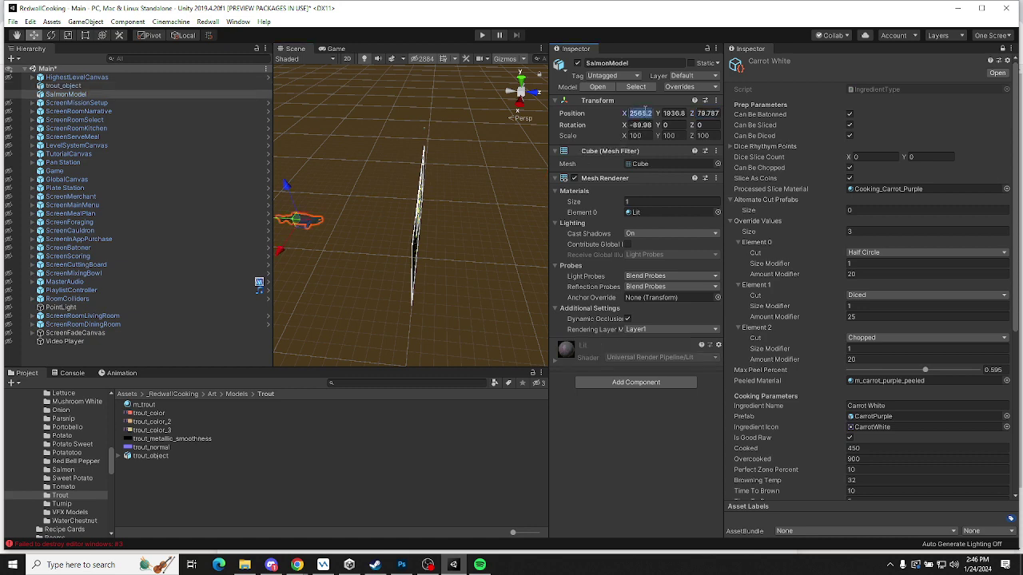
text(1000)
key(Tab)
text(1000)
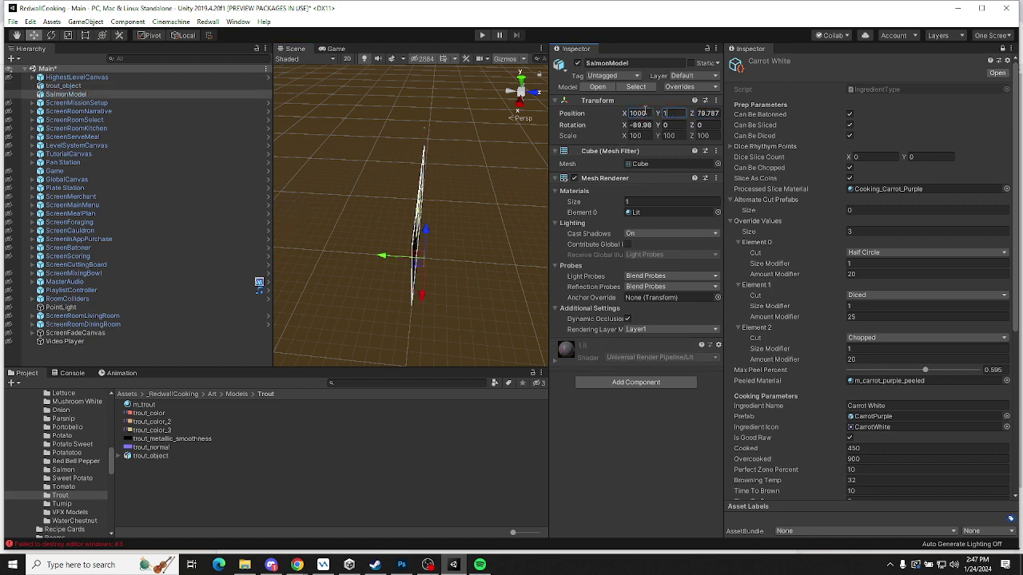
key(Tab)
text(1000)
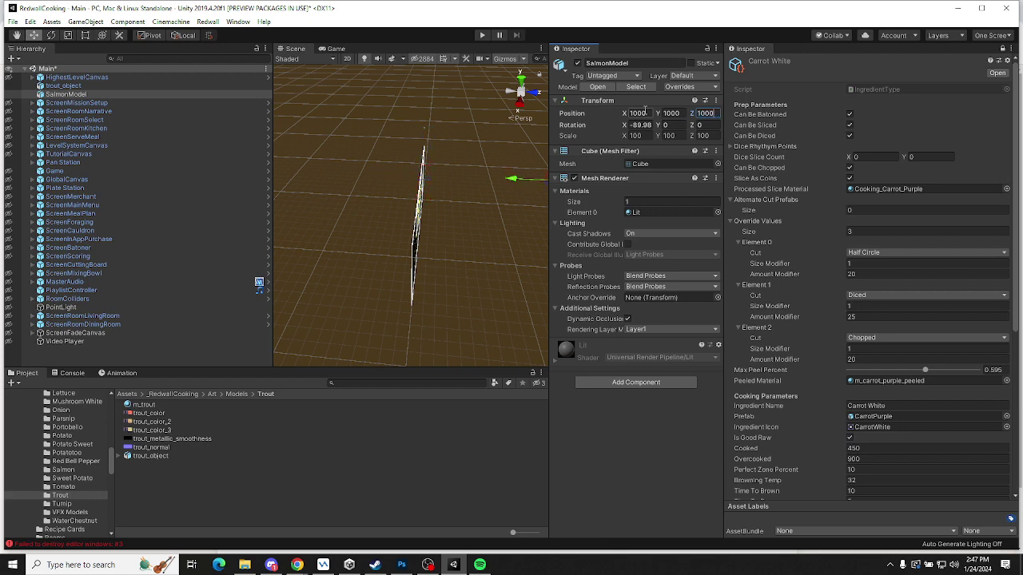
middle_drag(492, 225, 459, 218)
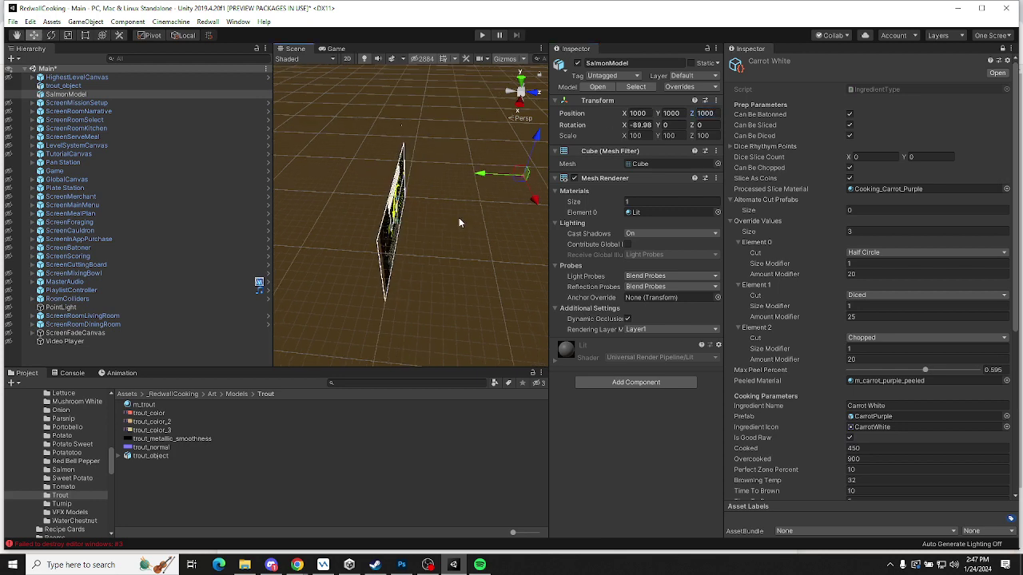
key(f)
scroll(419, 227, up, 5)
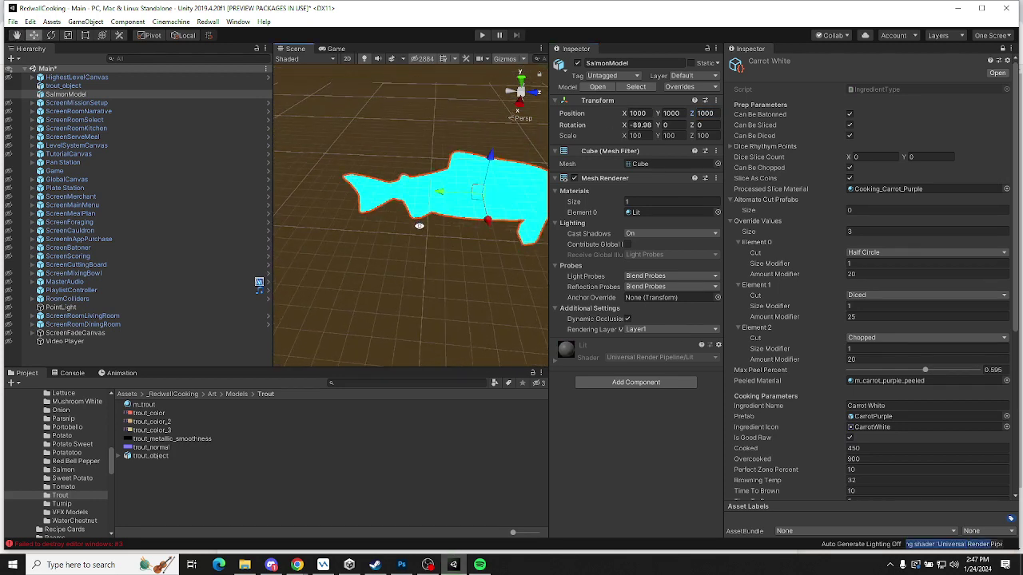
Move SalmonModel along Z to about 1002.9, beside trout_object, and compare the sizes of the two fish
alt+drag(375, 255, 570, 166)
middle_drag(493, 194, 344, 226)
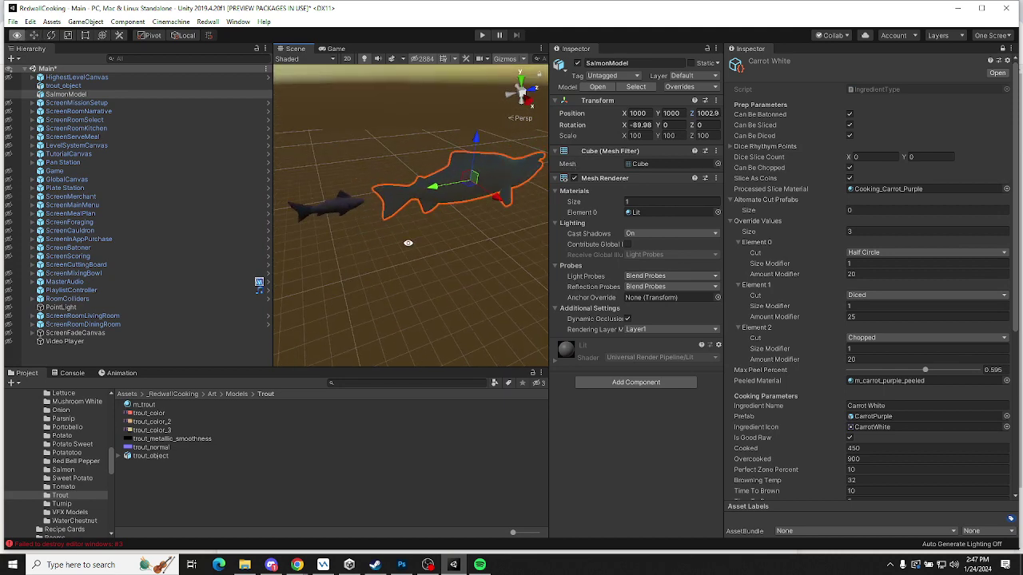
alt+drag(408, 242, 367, 157)
middle_drag(471, 210, 410, 211)
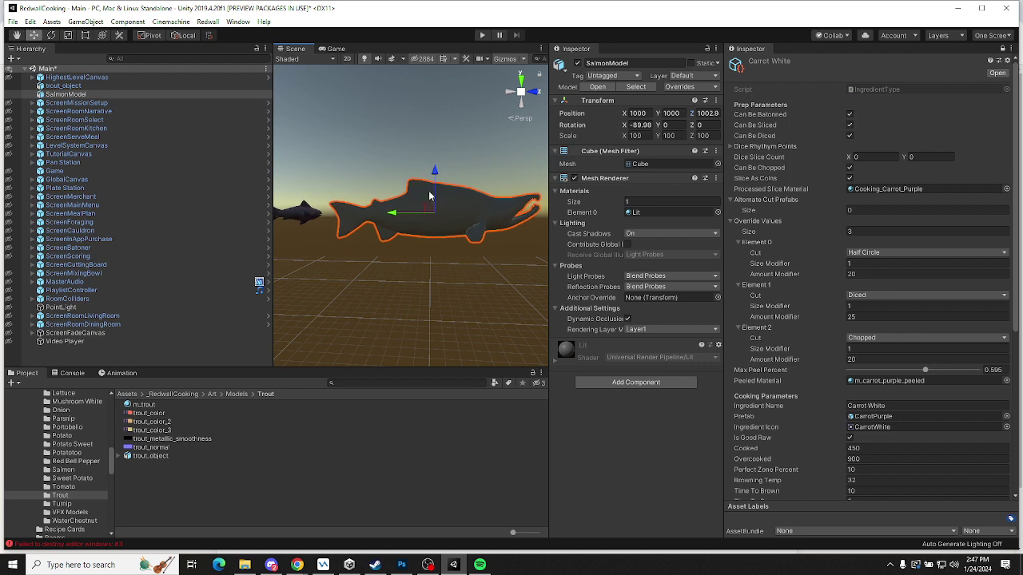
middle_drag(354, 233, 443, 219)
click(360, 224)
scroll(444, 218, down, 5)
scroll(442, 213, up, 3)
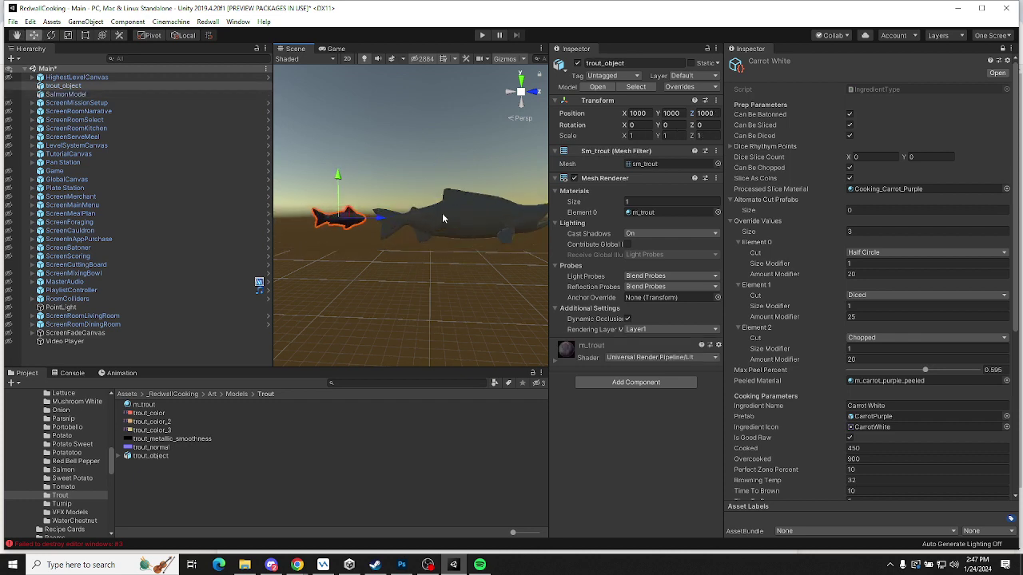
click(462, 226)
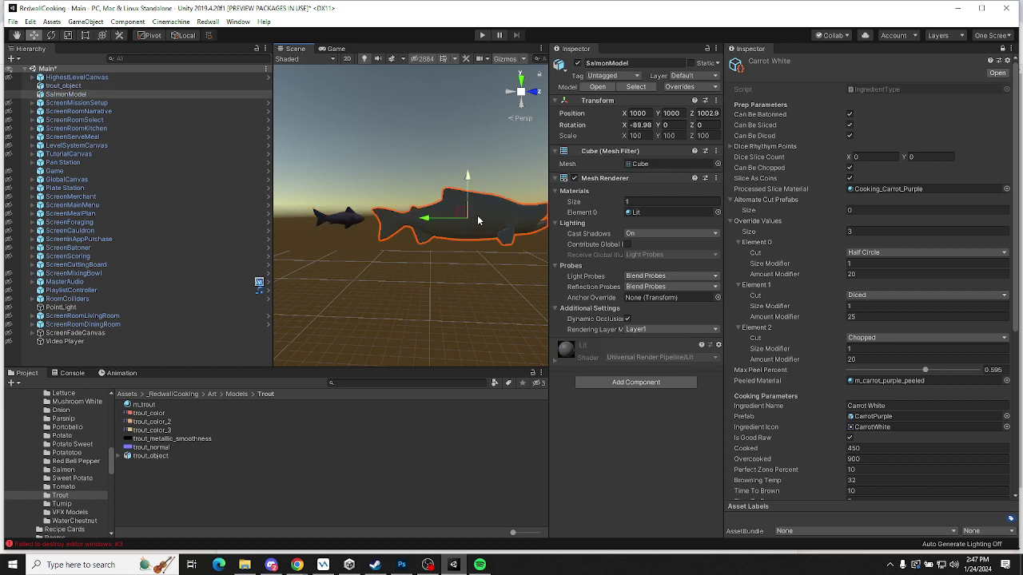
click(636, 126)
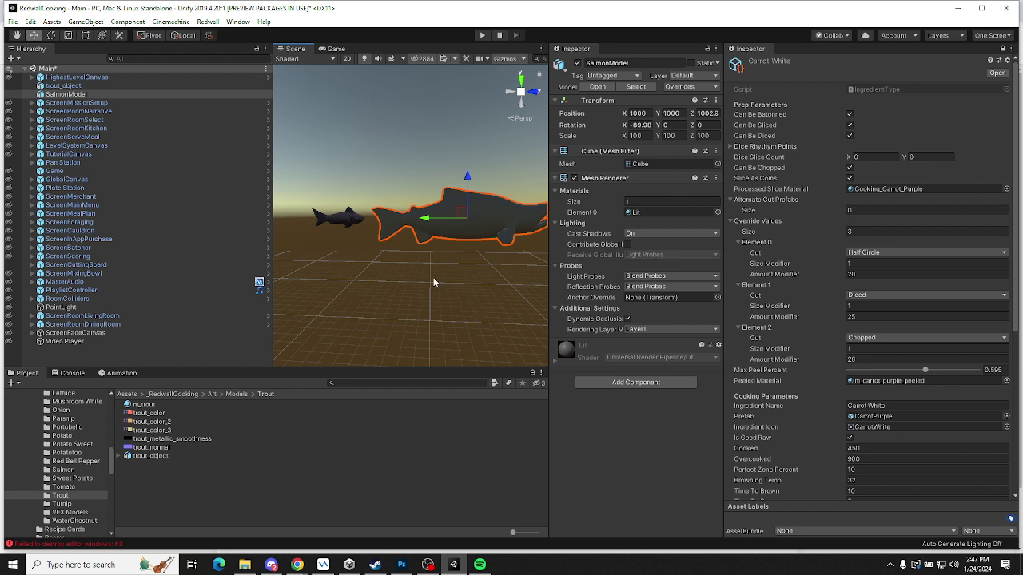
Switch to Discord and post in Ingredient Polish: "Also do we have source files for the fish uploaded anywhere? I see .fbx's but not .blends"
click(271, 565)
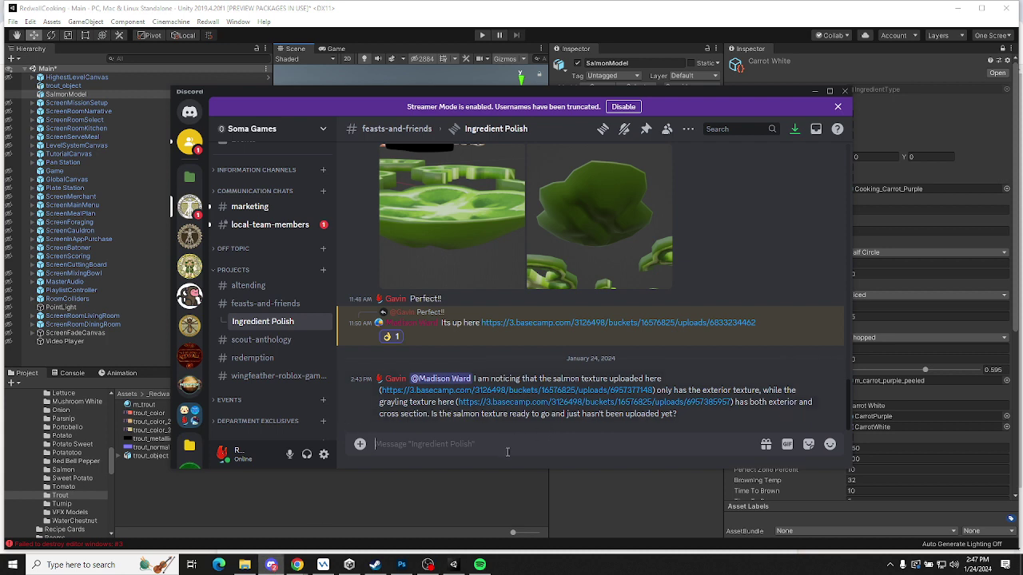
text(Also do we have source files for e)
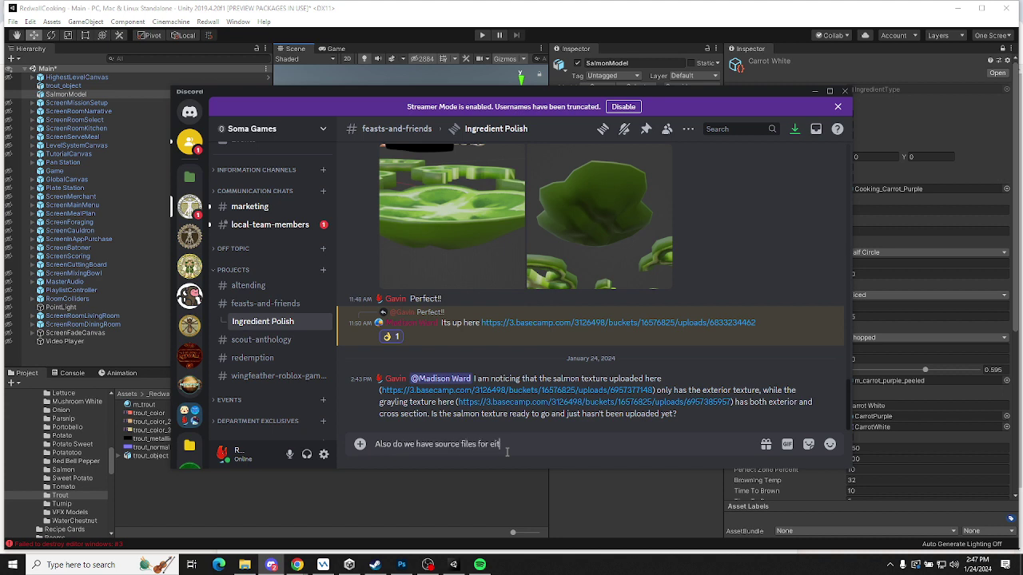
key(BackSpace)
text(the fish uploaded anywhere? I see fbx)
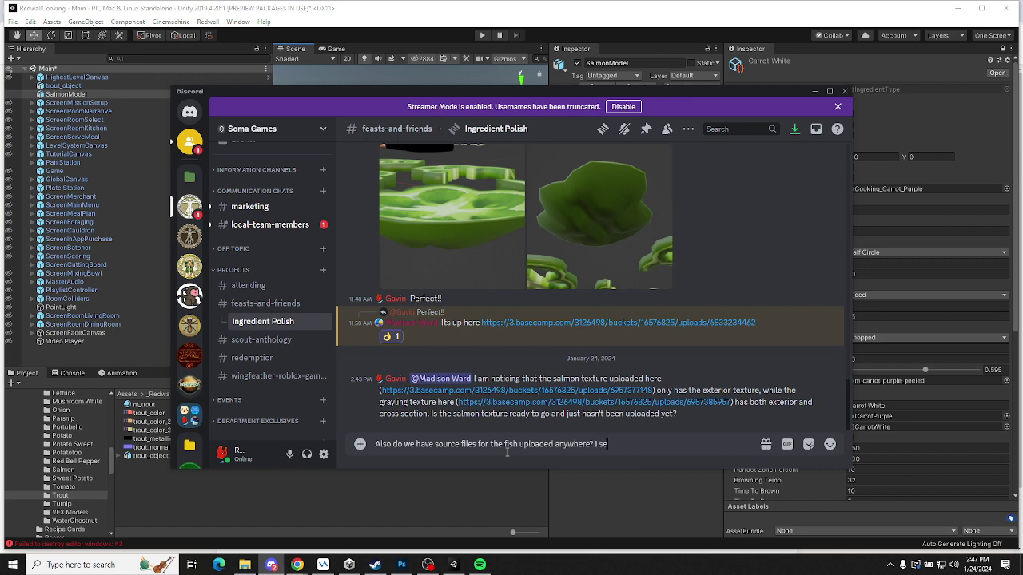
key(BackSpace)
key(BackSpace)
text(.fbx's but not .blends)
key(Return)
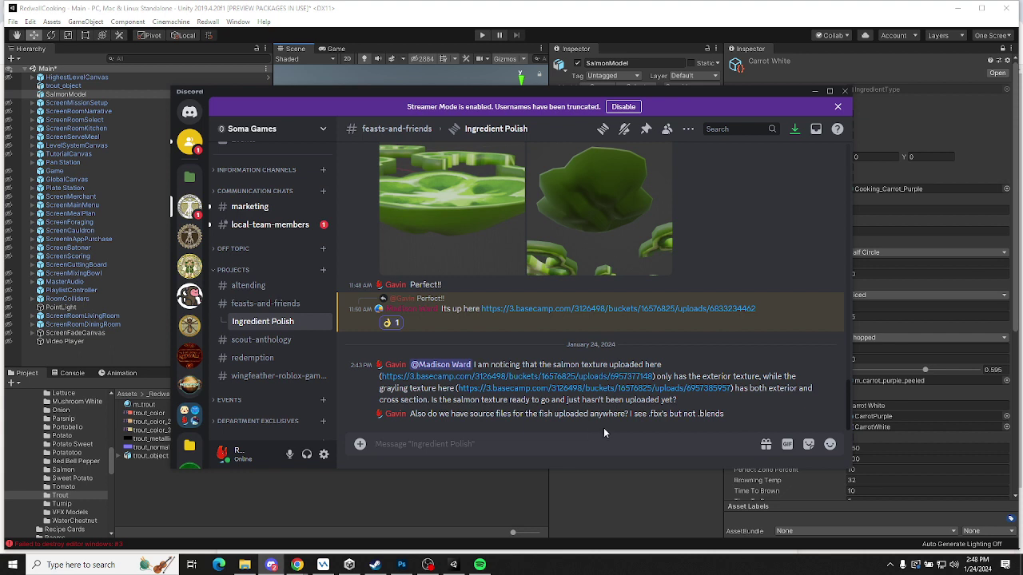
Post the follow-up message "Unless there's a single "ingredient" file you've just been updating >.<" in the same thread
text(Unless there's a)
text(single)
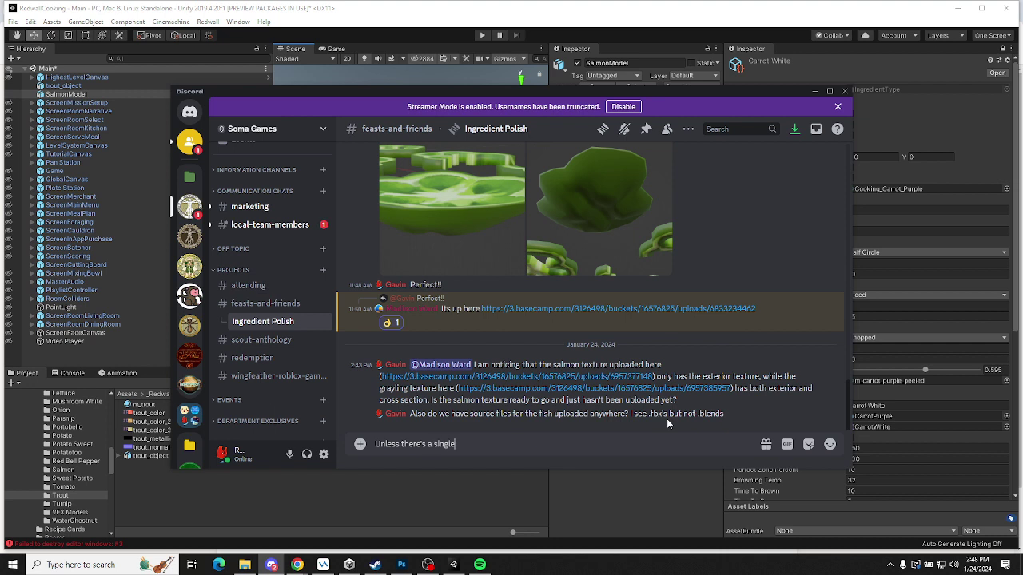
text( 'ingredient" file you've jkust)
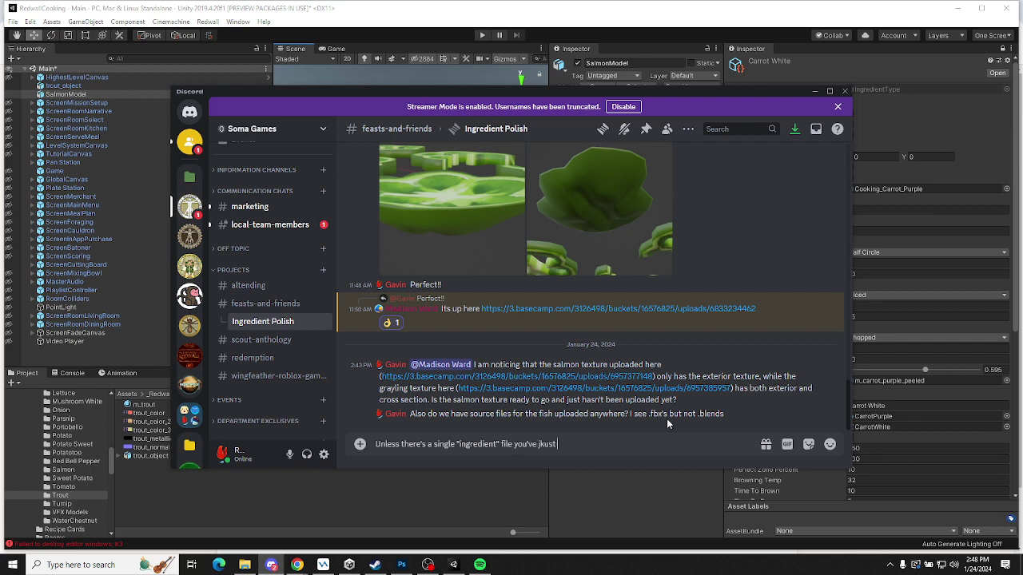
key(BackSpace)
key(BackSpace)
key(BackSpace)
key(BackSpace)
text(ust been updatibng)
key(BackSpace)
key(BackSpace)
text(ng >.<)
key(Return)
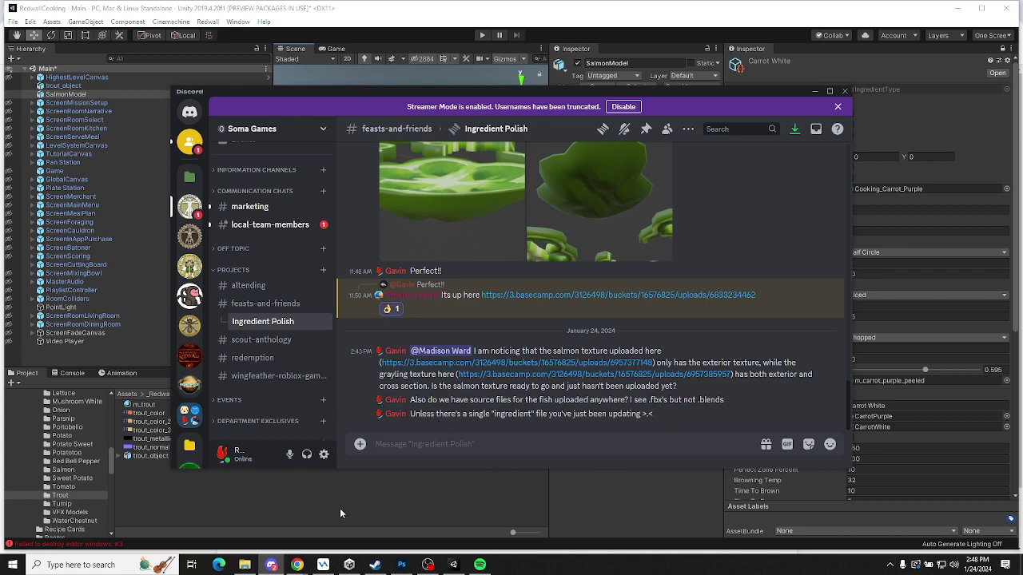
Back in Unity, duplicate the Trout asset in Resources/Data/Ingredients as Salmon and lock the second Inspector onto it
click(256, 509)
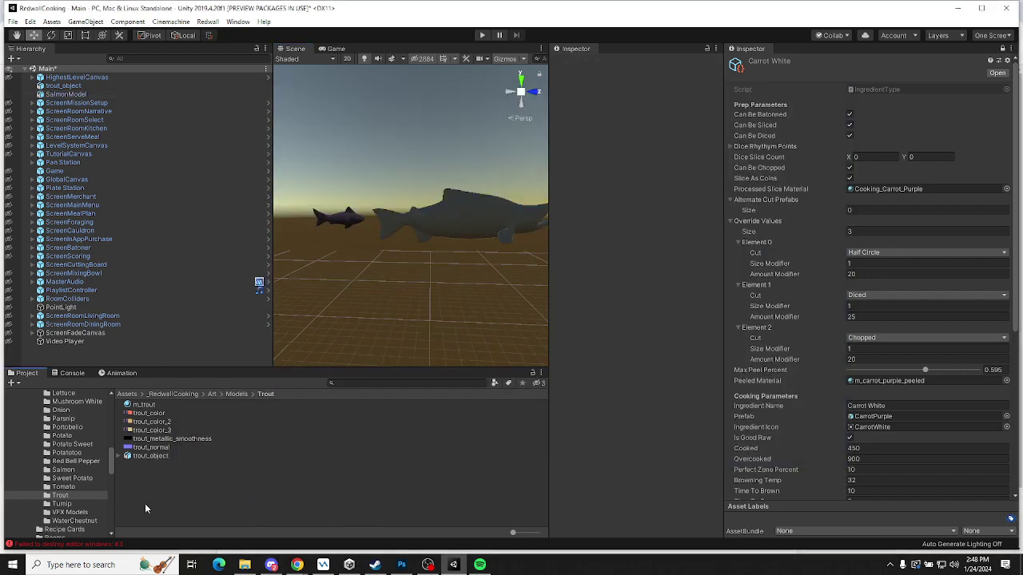
click(992, 74)
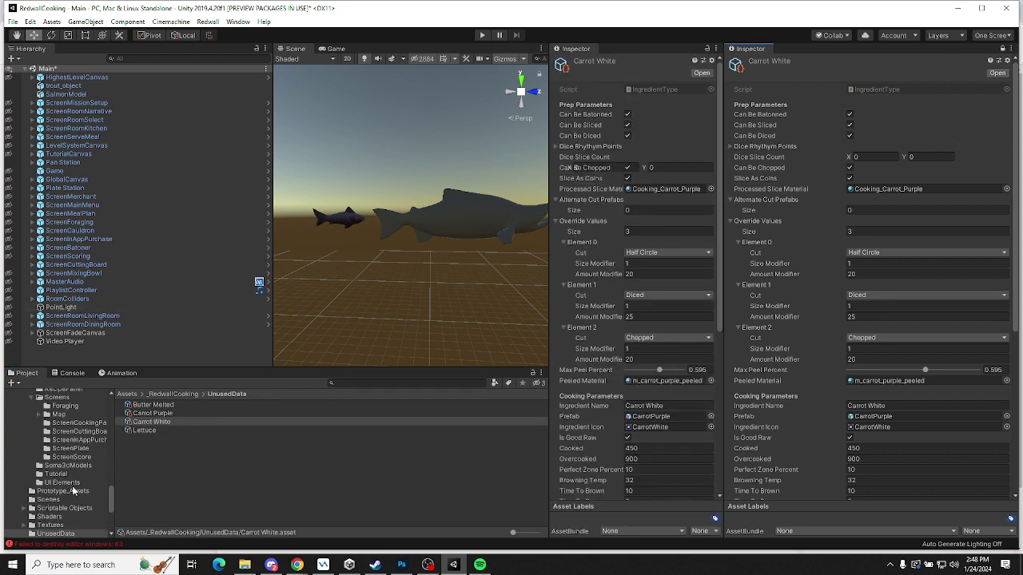
scroll(72, 495, down, 5)
click(97, 479)
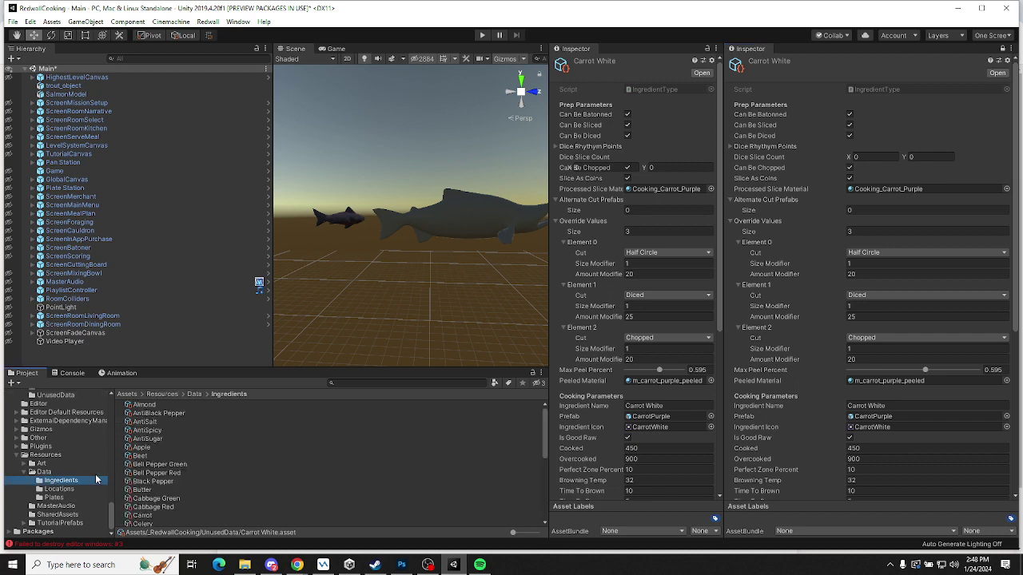
scroll(167, 444, down, 5)
click(147, 498)
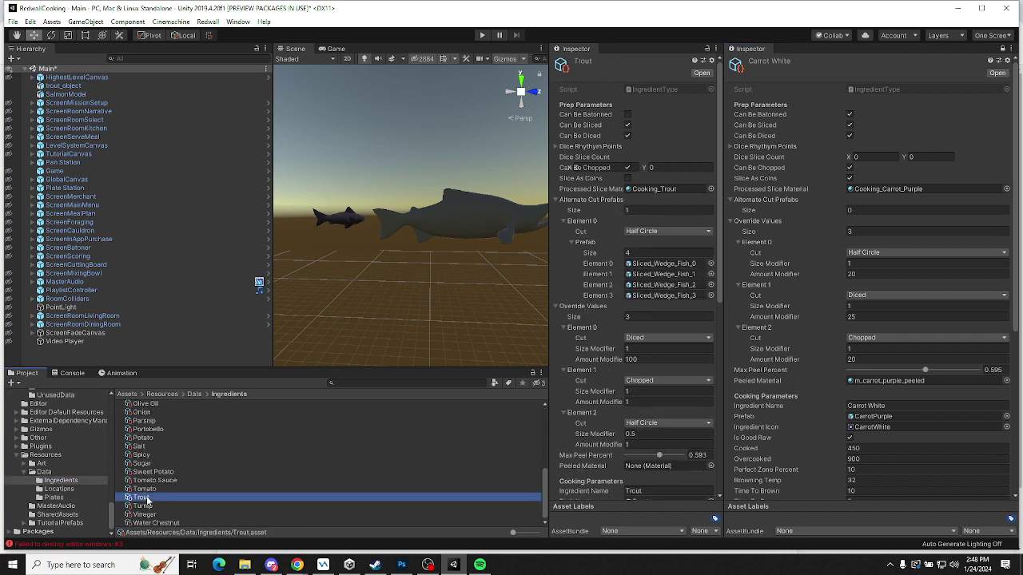
key(ctrl+d)
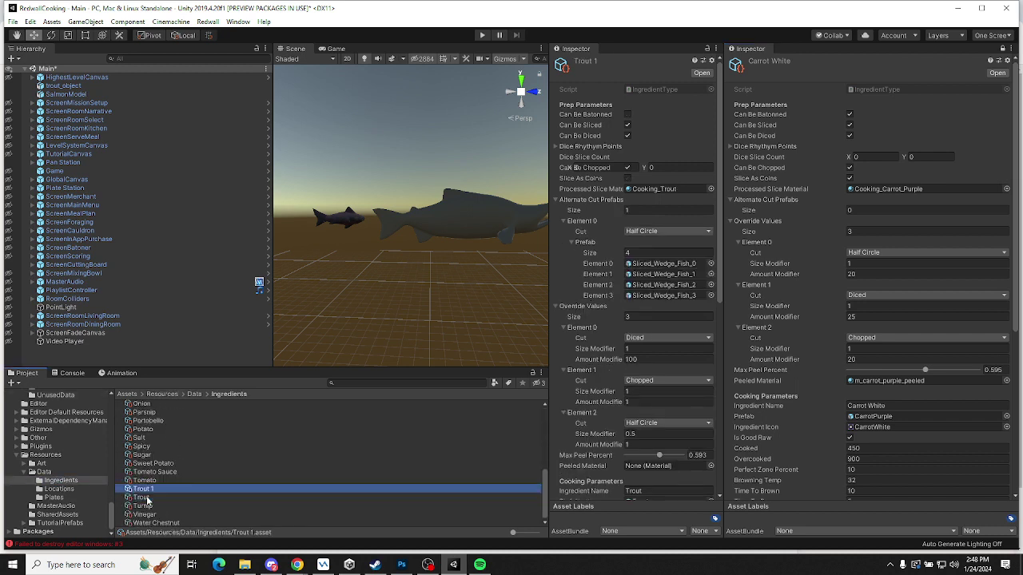
click(148, 490)
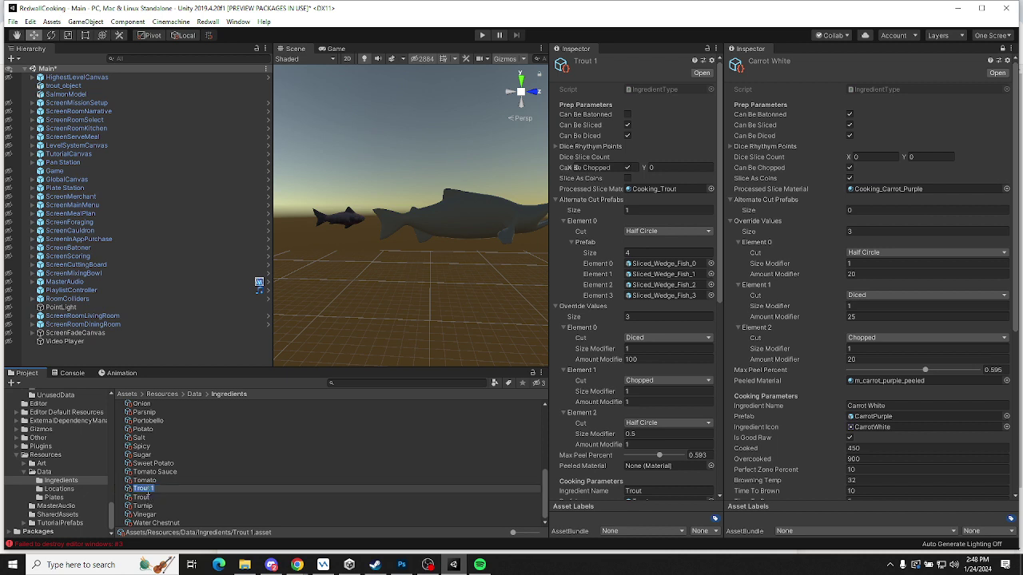
text(Salmon)
key(Return)
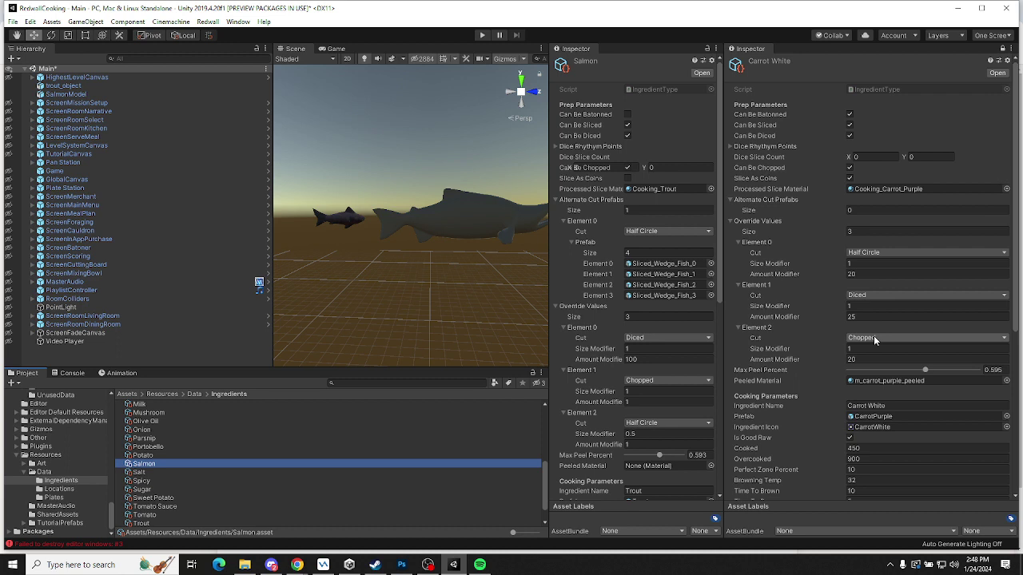
click(1003, 48)
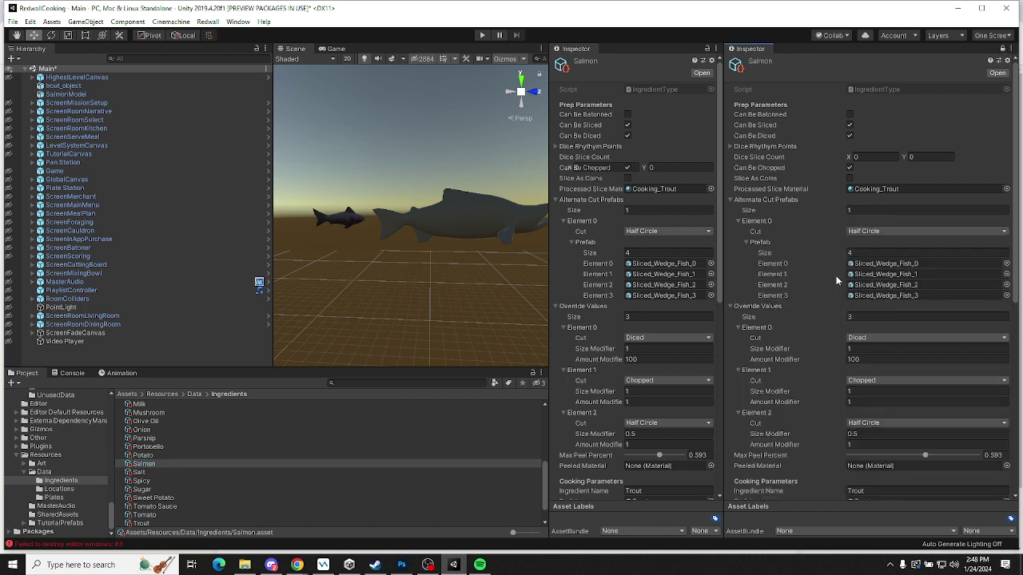
Examine the mesh, material and Cook Food Transition settings of the Sliced_Wedge_Fish cut prefabs referenced by the Salmon ingredient
click(883, 265)
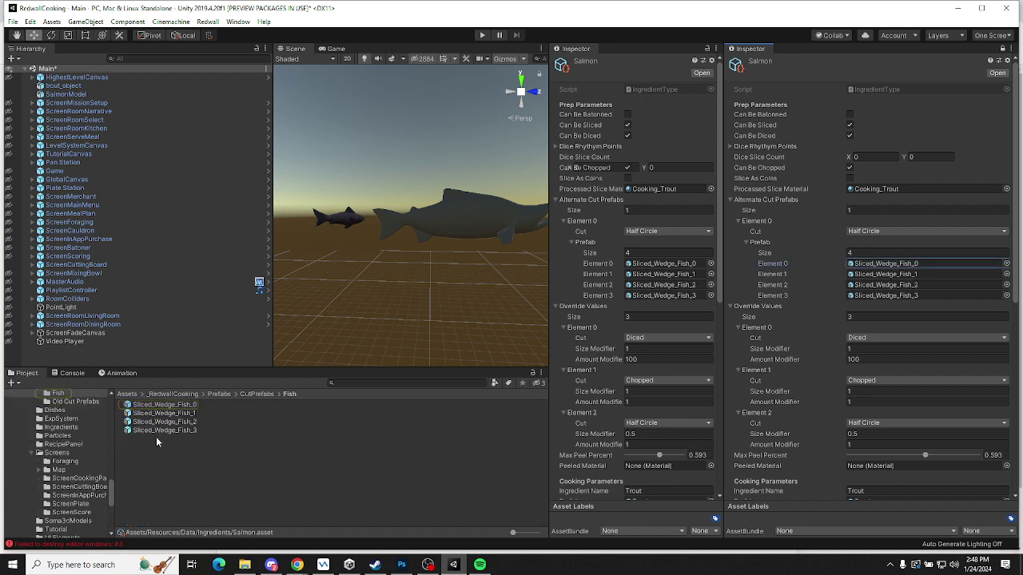
click(176, 406)
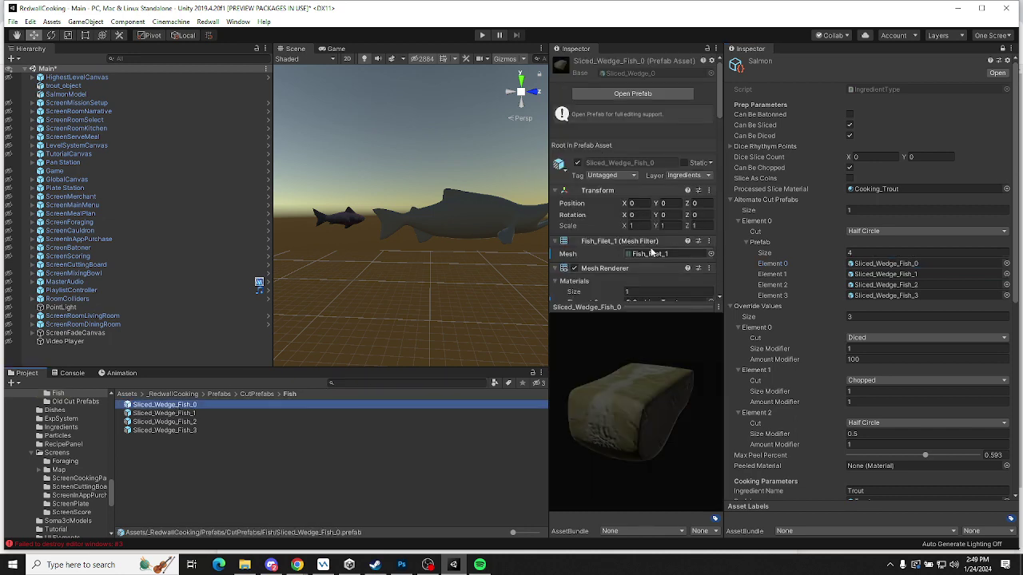
scroll(663, 240, down, 5)
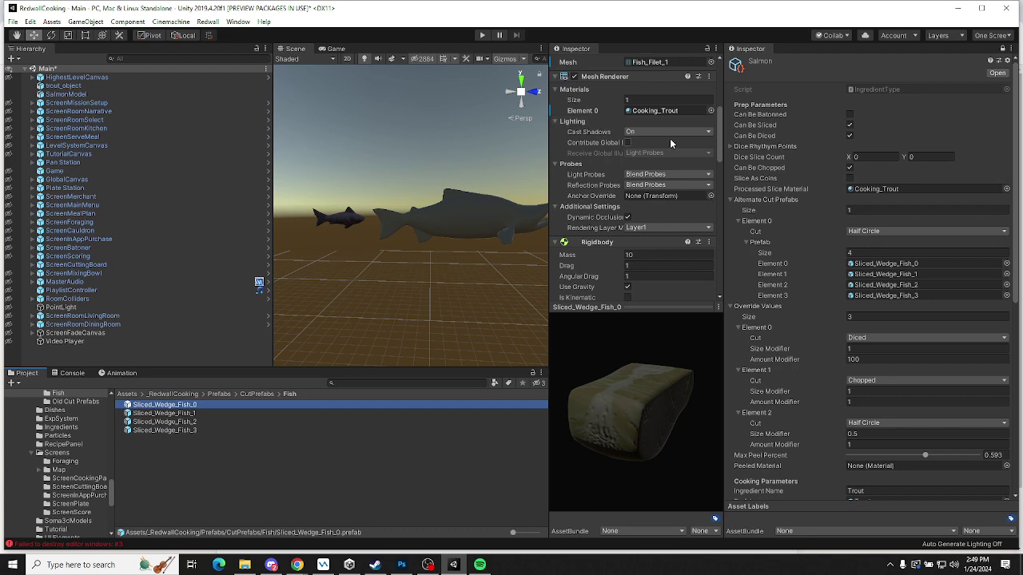
drag(662, 425, 624, 311)
scroll(604, 221, up, 6)
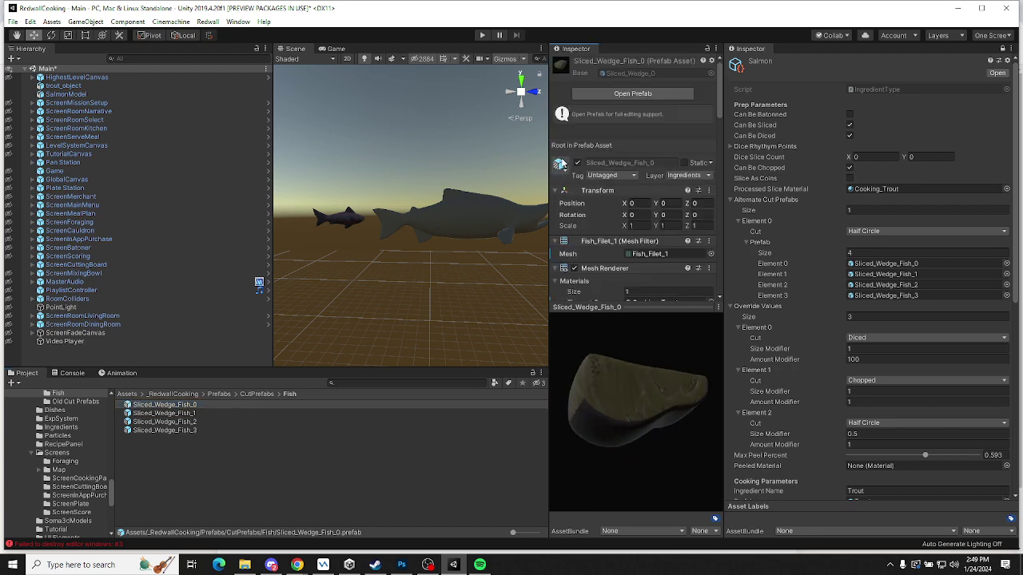
scroll(609, 208, down, 17)
scroll(609, 208, down, 6)
scroll(609, 207, up, 6)
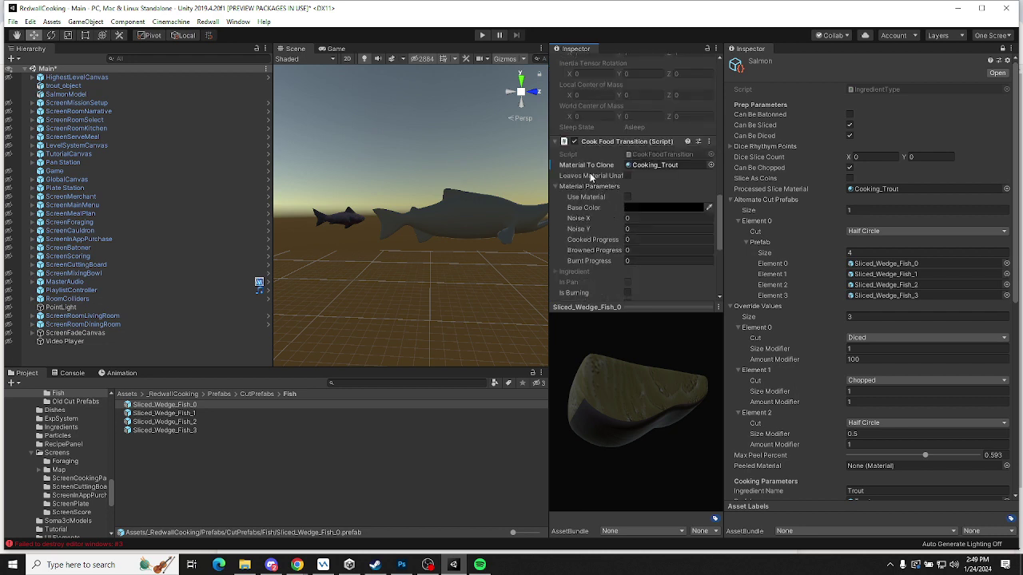
click(190, 414)
click(196, 422)
click(201, 431)
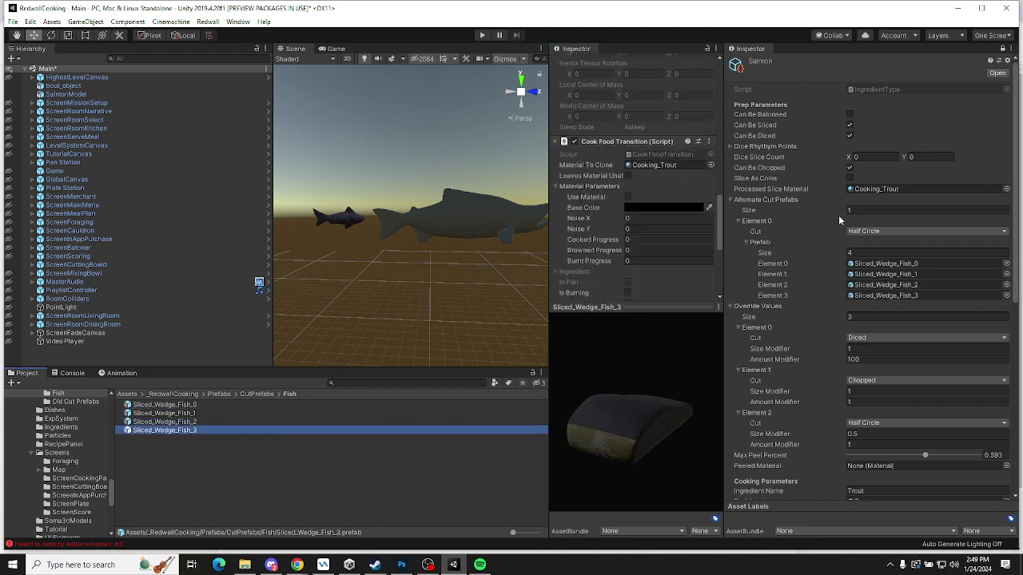
Duplicate the Cooking_Trout material from the CookFood folder and move the copy into the Salmon models folder
click(904, 189)
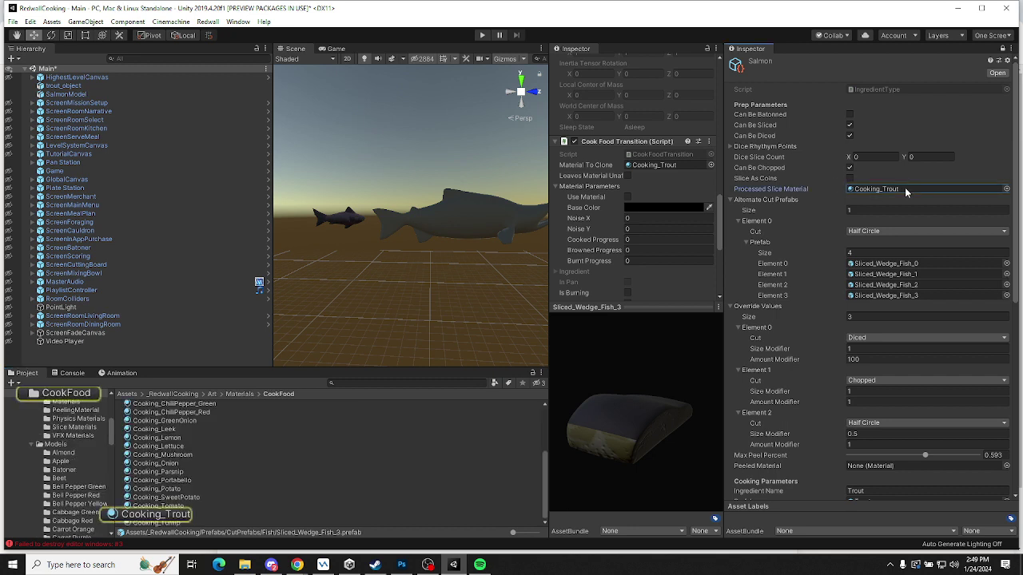
click(156, 515)
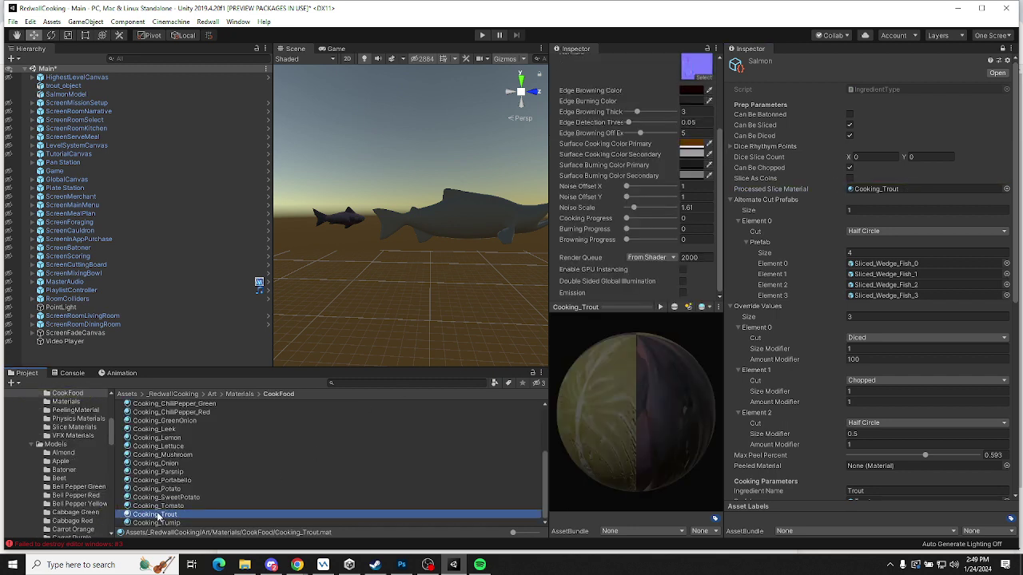
key(ctrl+d)
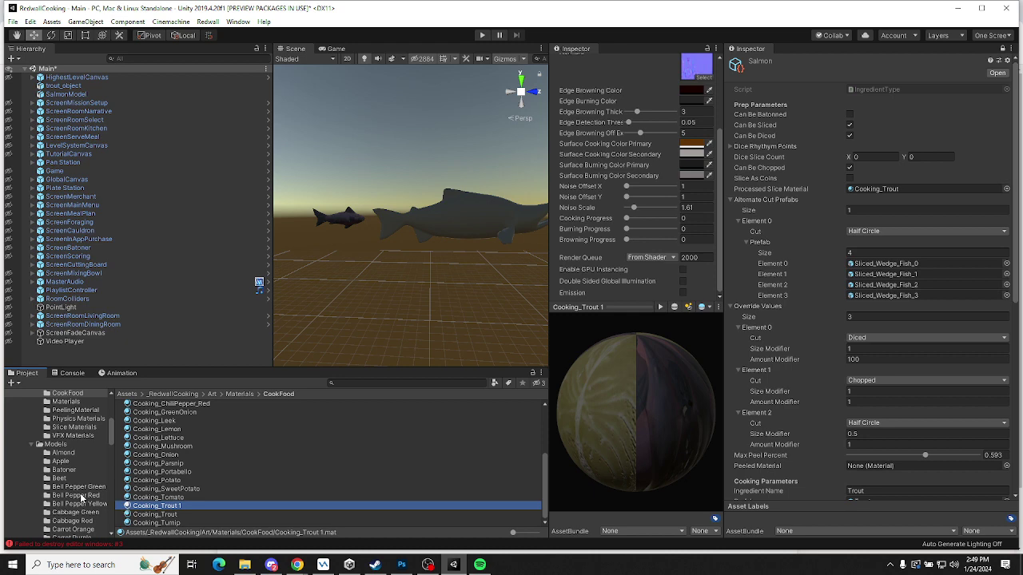
scroll(83, 511, down, 15)
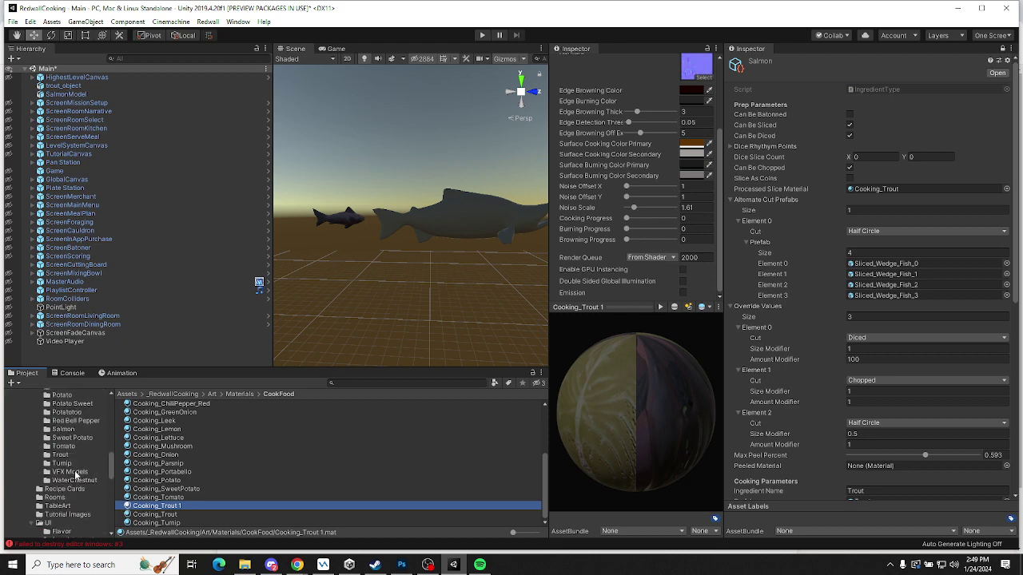
drag(141, 508, 67, 429)
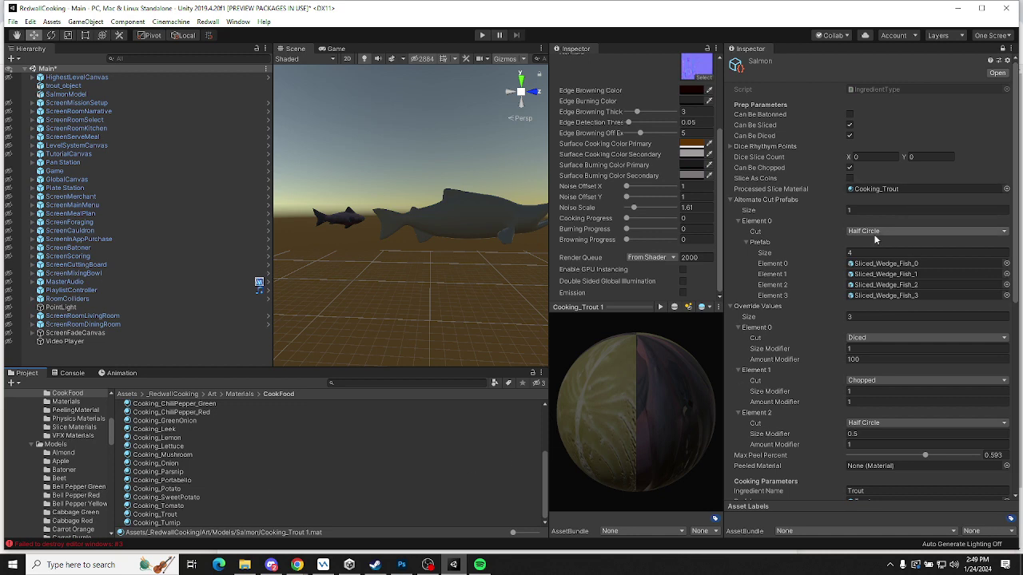
Set the Ingredient Name of the Salmon ingredient asset to Salmon
scroll(851, 256, down, 6)
scroll(819, 258, up, 6)
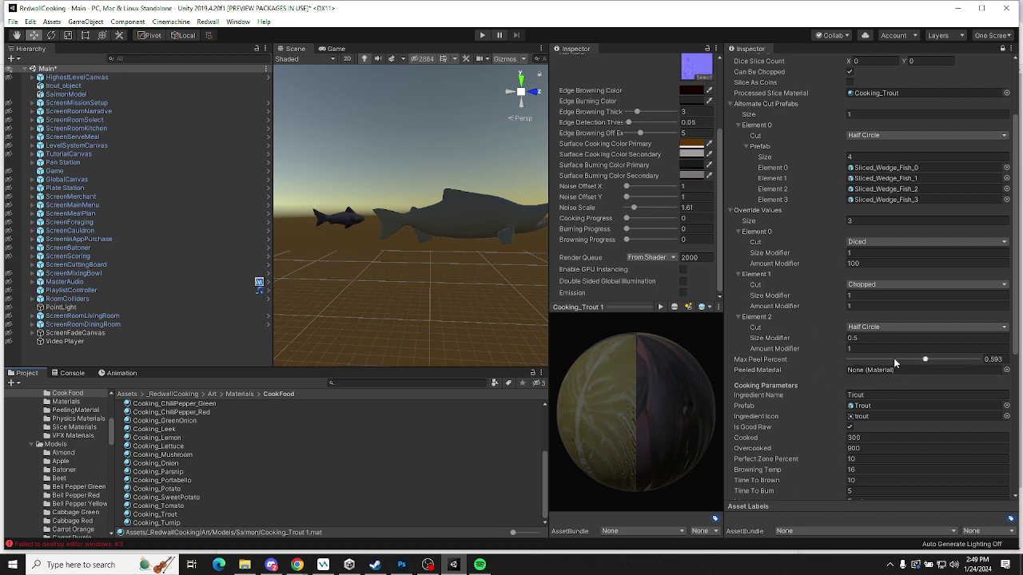
click(863, 395)
double_click(869, 396)
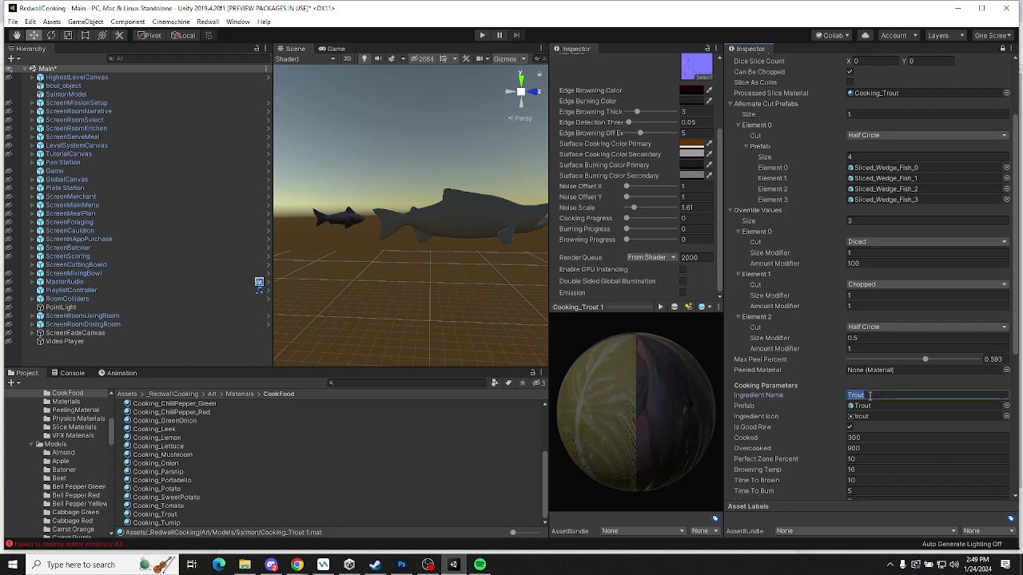
text(Salmo)
text(Salmon)
Locate the Trout prefab referenced by the Salmon ingredient and examine its mesh, Rigidbody, slicing and Cook Food Transition components
click(878, 404)
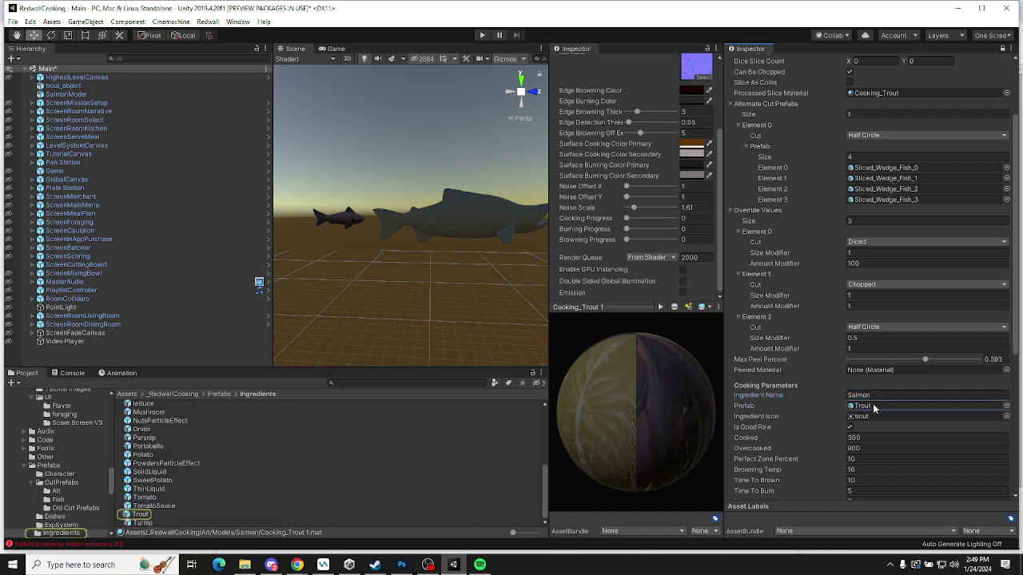
click(140, 515)
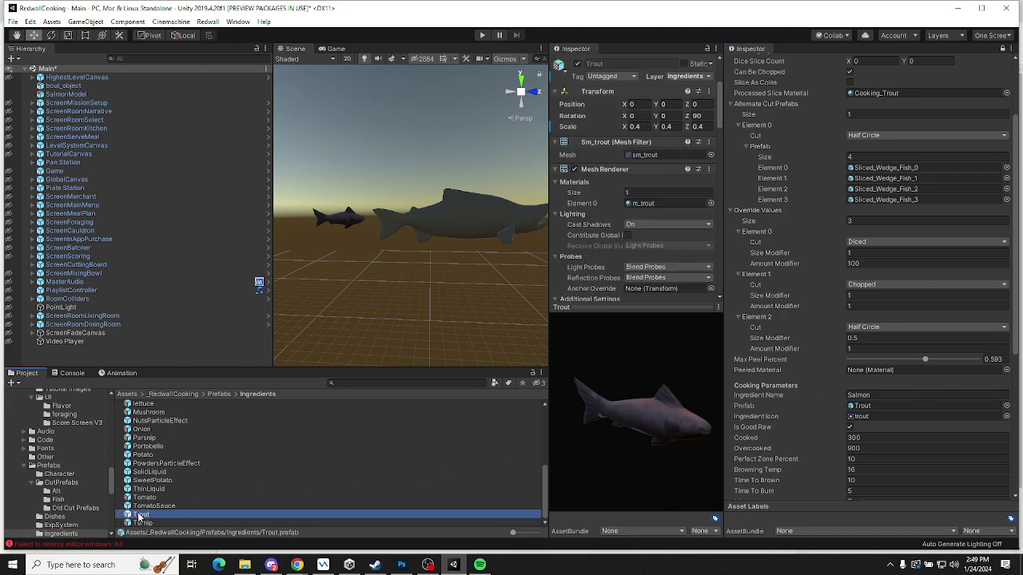
scroll(568, 260, down, 10)
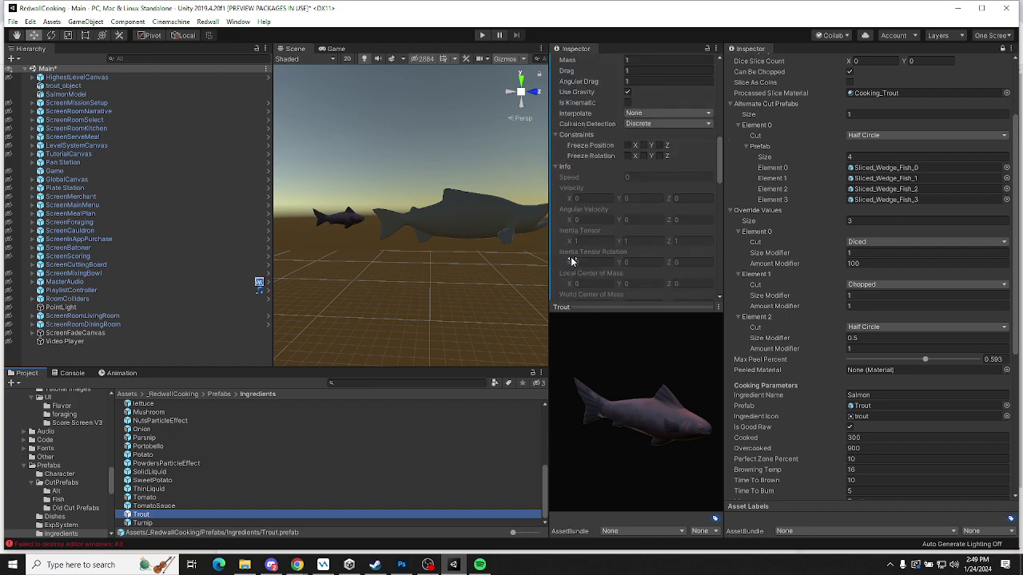
scroll(574, 255, down, 10)
scroll(573, 251, up, 5)
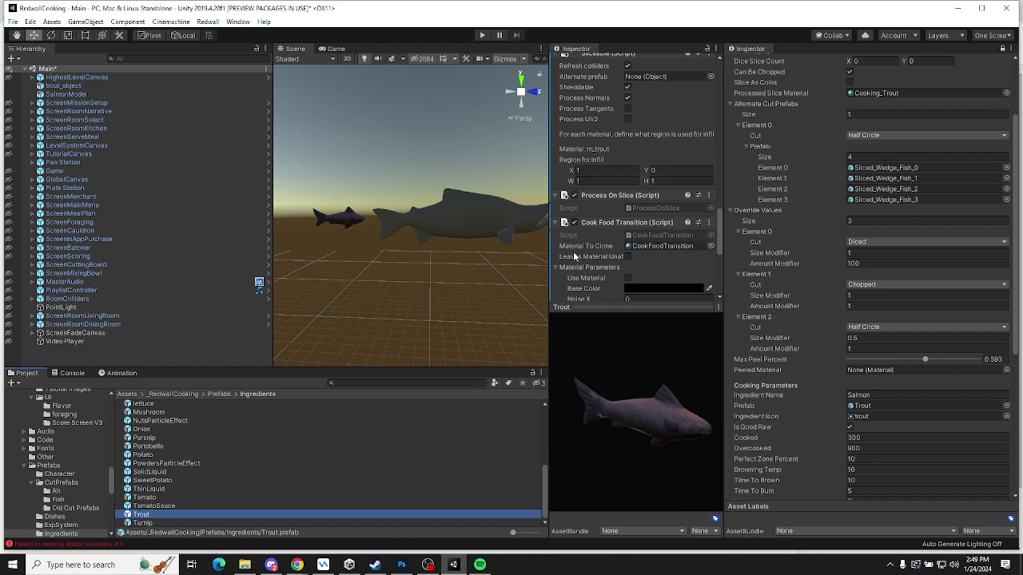
drag(605, 304, 605, 452)
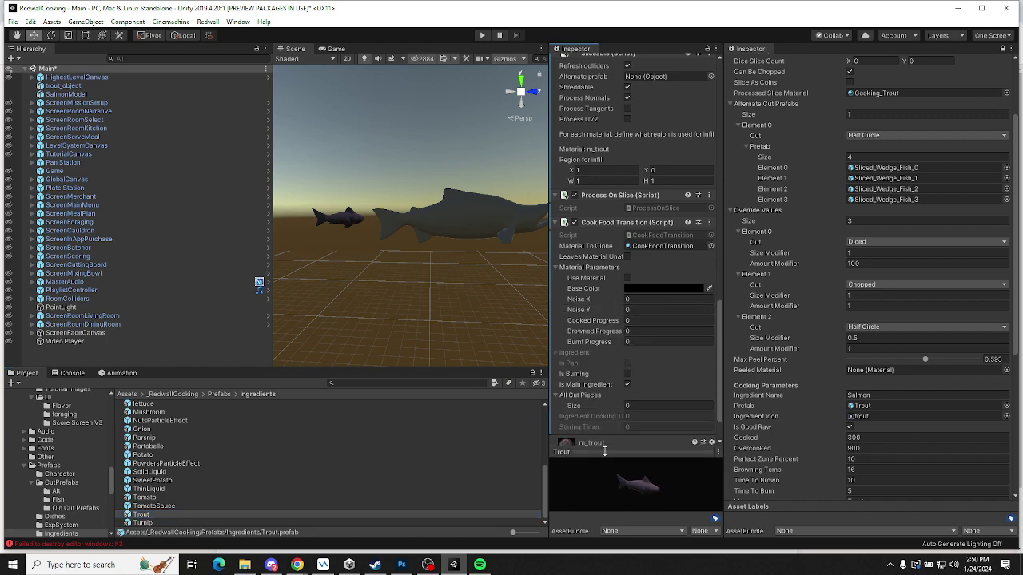
scroll(599, 345, down, 2)
scroll(597, 338, up, 10)
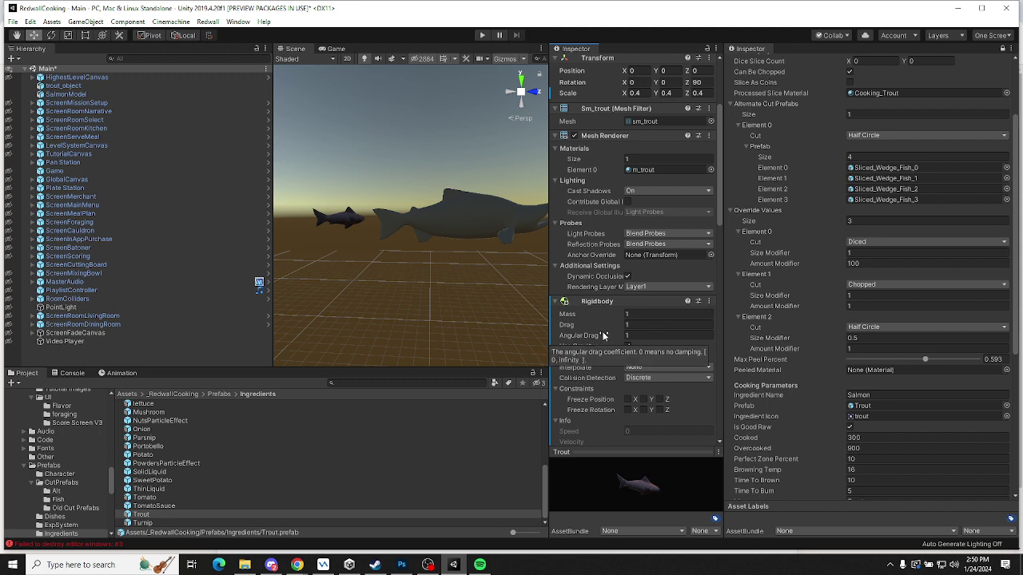
Trace the Trout ingredient prefab to its base model and compare it with the bases of the Tomato and Portobello prefabs
click(151, 515)
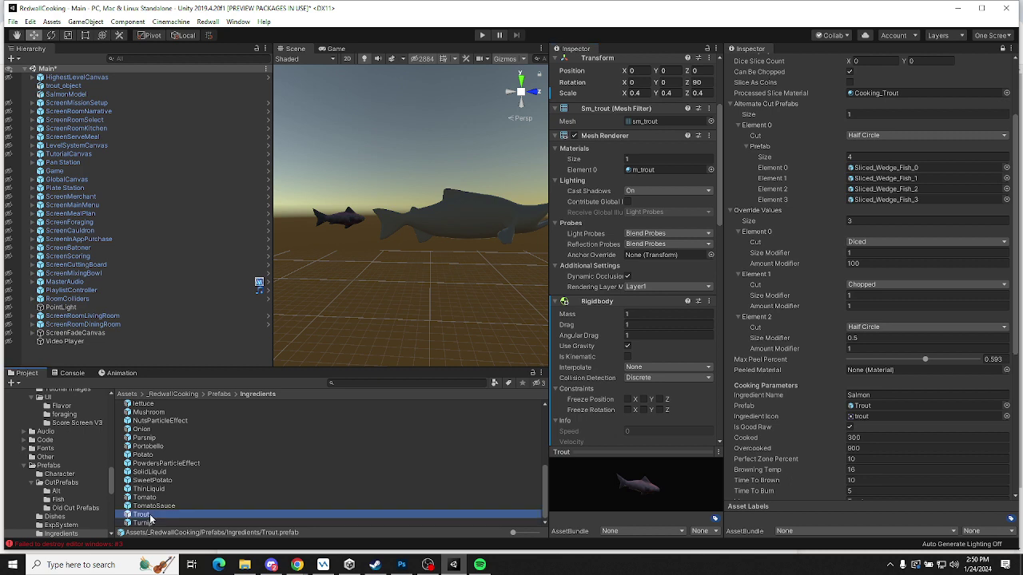
scroll(596, 205, up, 5)
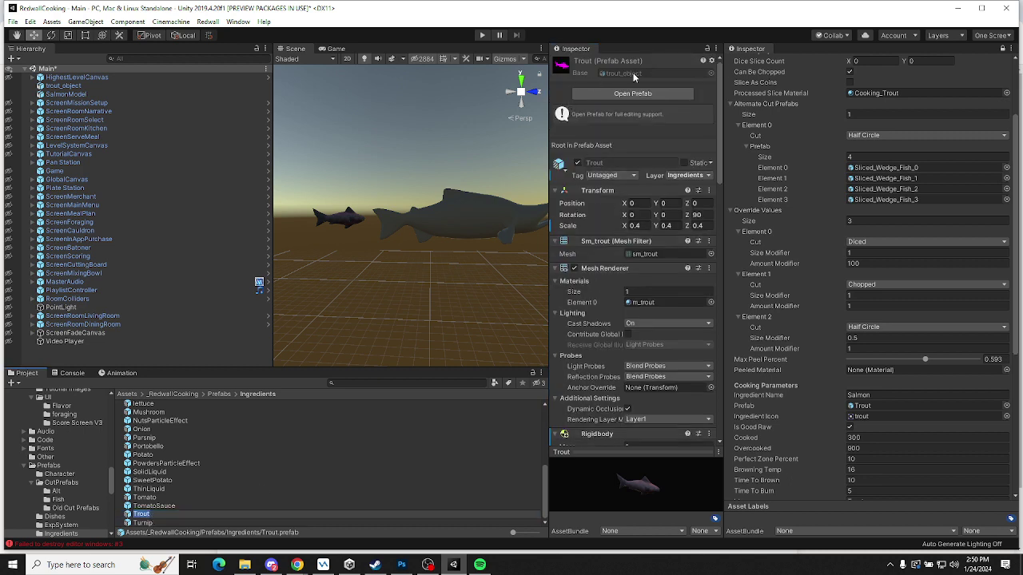
key(Escape)
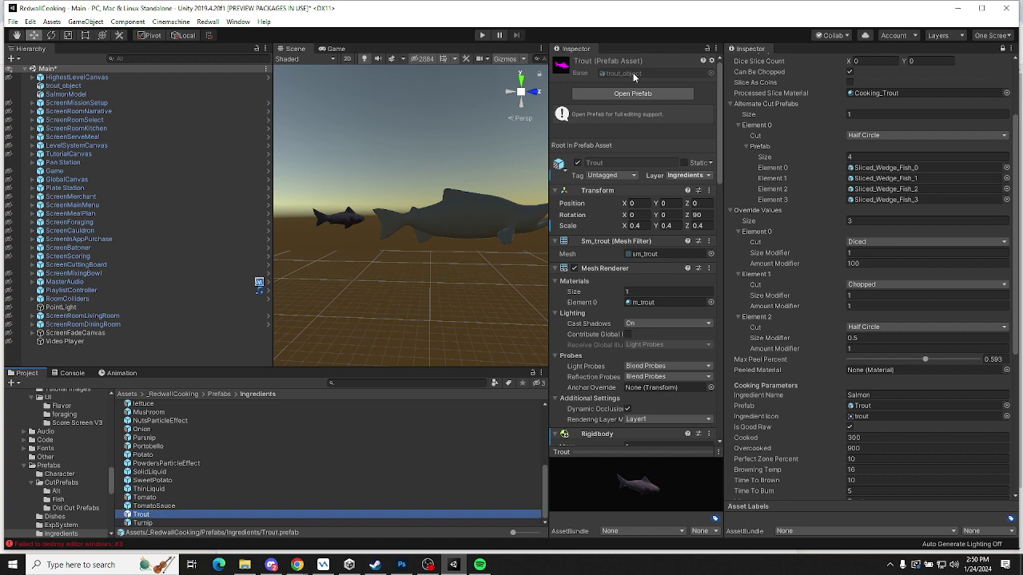
click(633, 73)
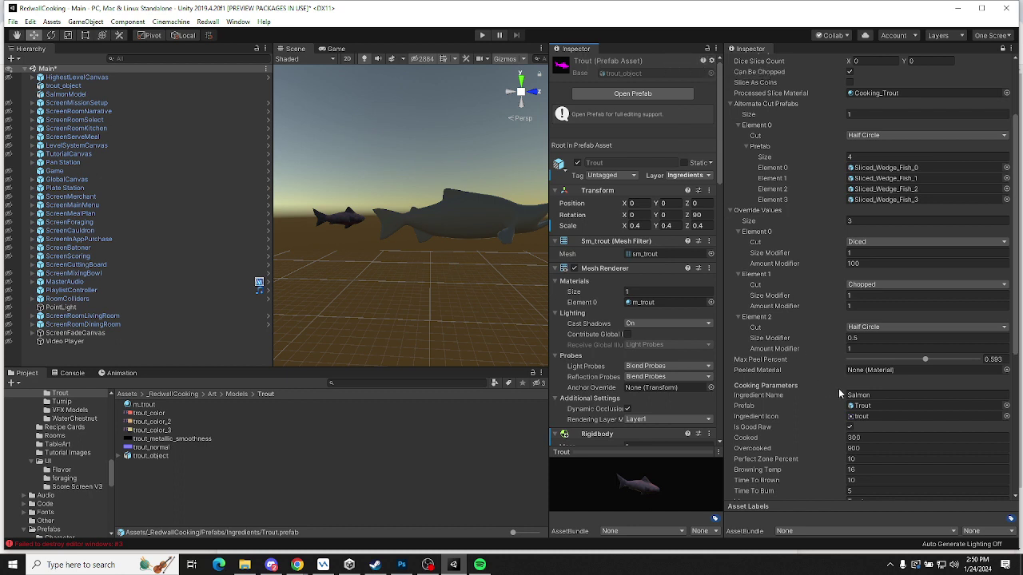
click(871, 405)
click(156, 515)
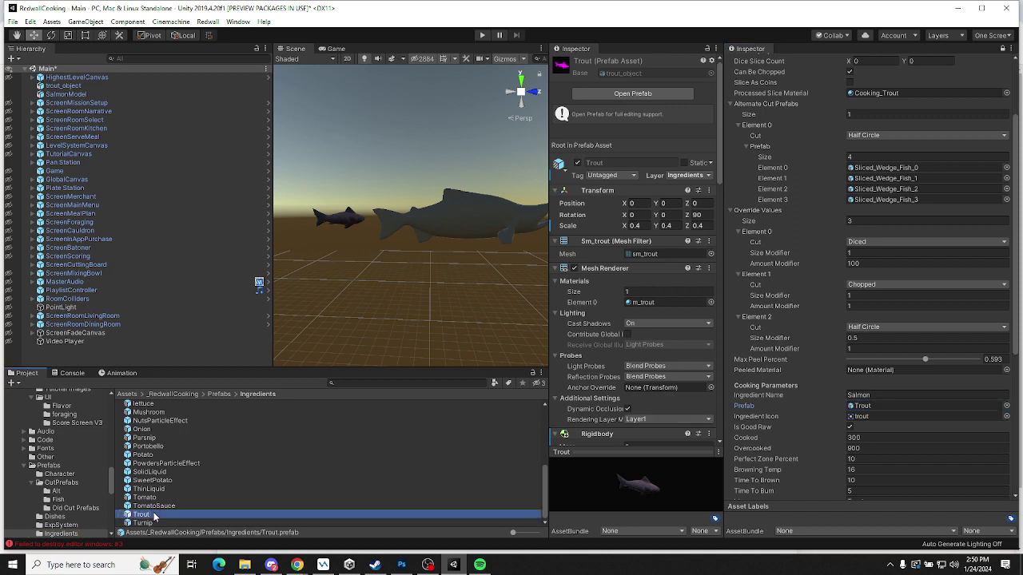
click(152, 498)
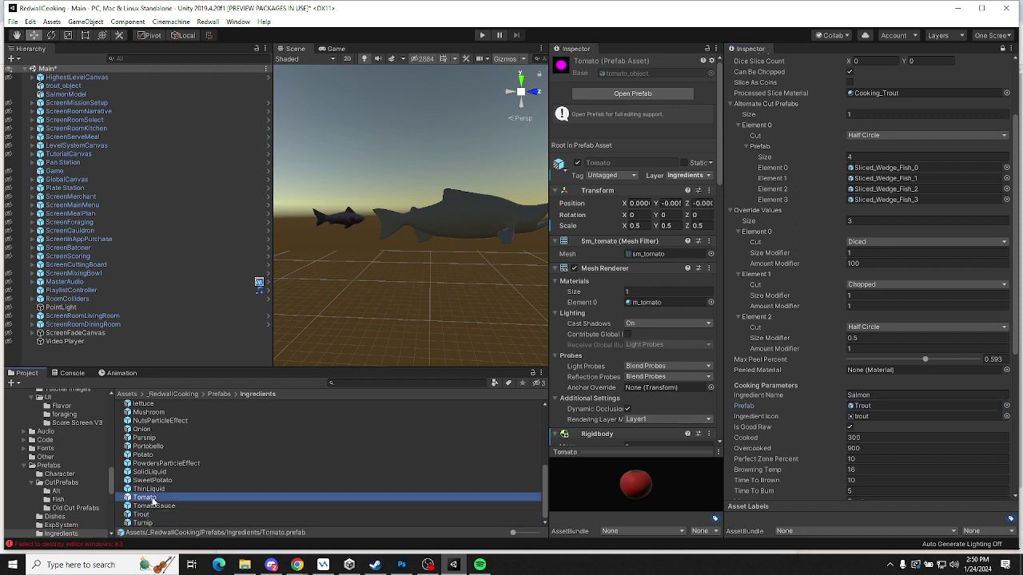
click(152, 446)
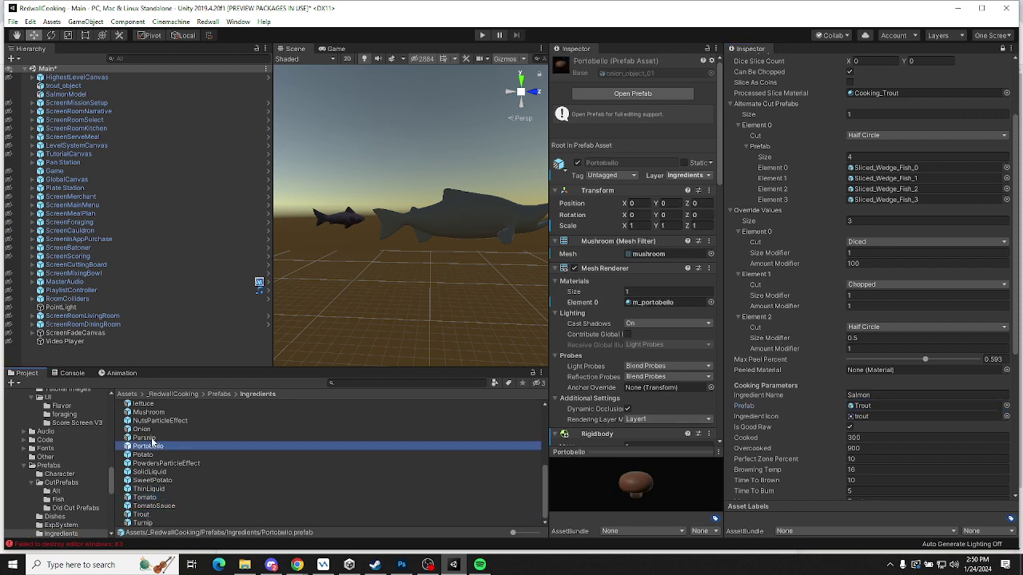
Examine the ingredient prefabs, including Parsnip, Onion, Mushroom, lettuce, Carrot and Apple, for one suitable as a template
click(152, 438)
scroll(176, 442, up, 2)
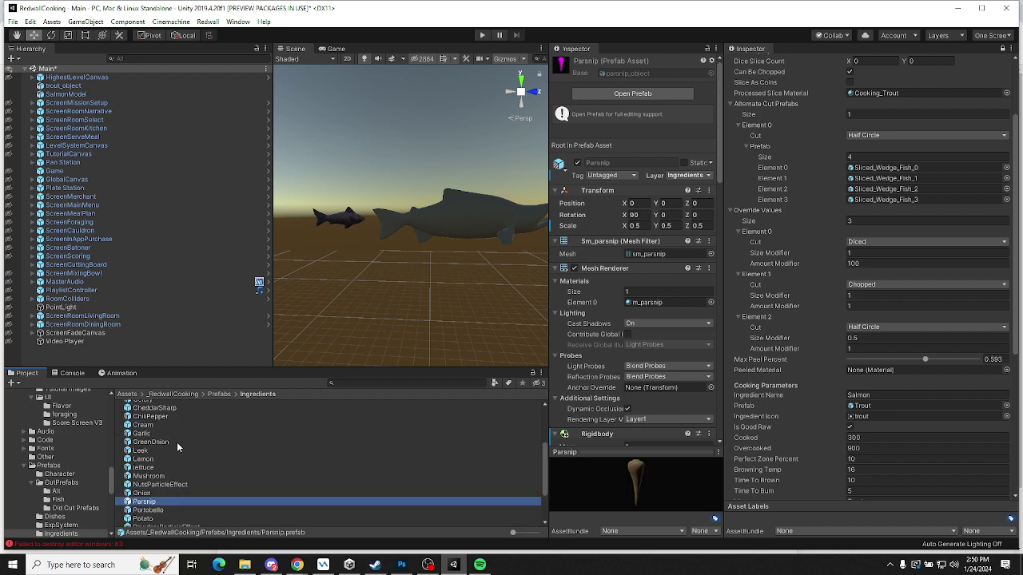
click(139, 494)
click(151, 477)
click(148, 469)
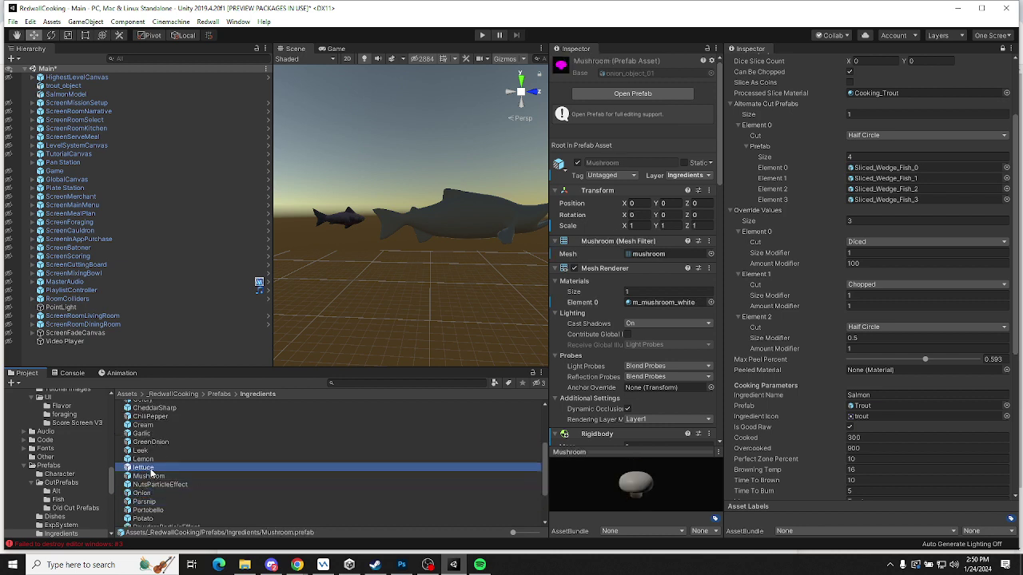
scroll(152, 463, up, 2)
click(144, 423)
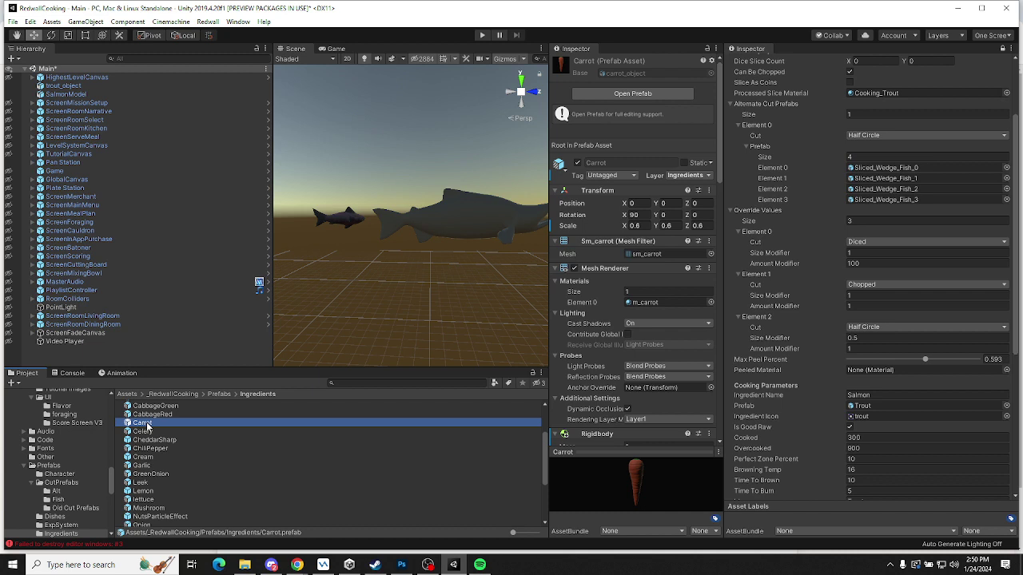
scroll(165, 443, up, 3)
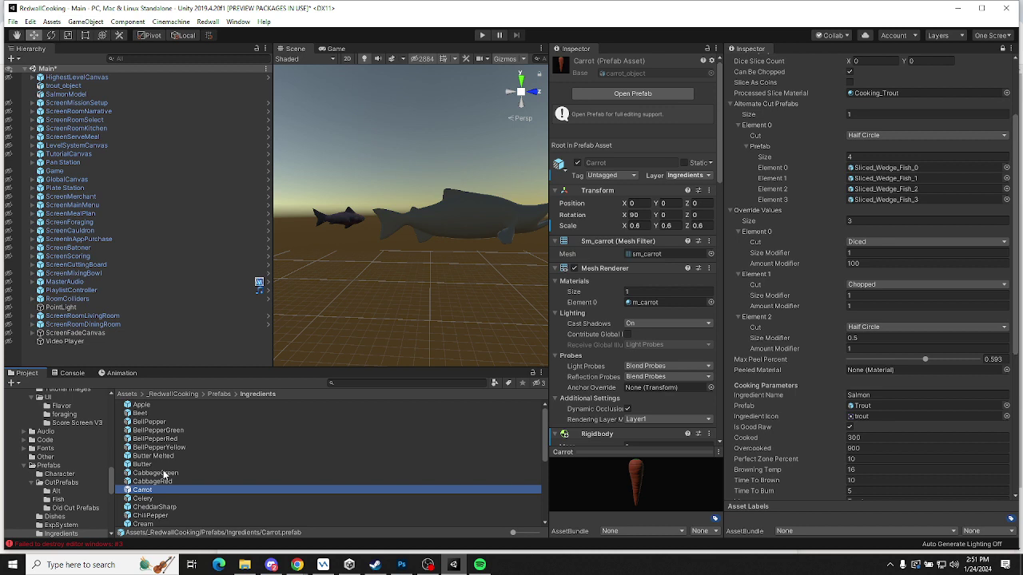
click(142, 406)
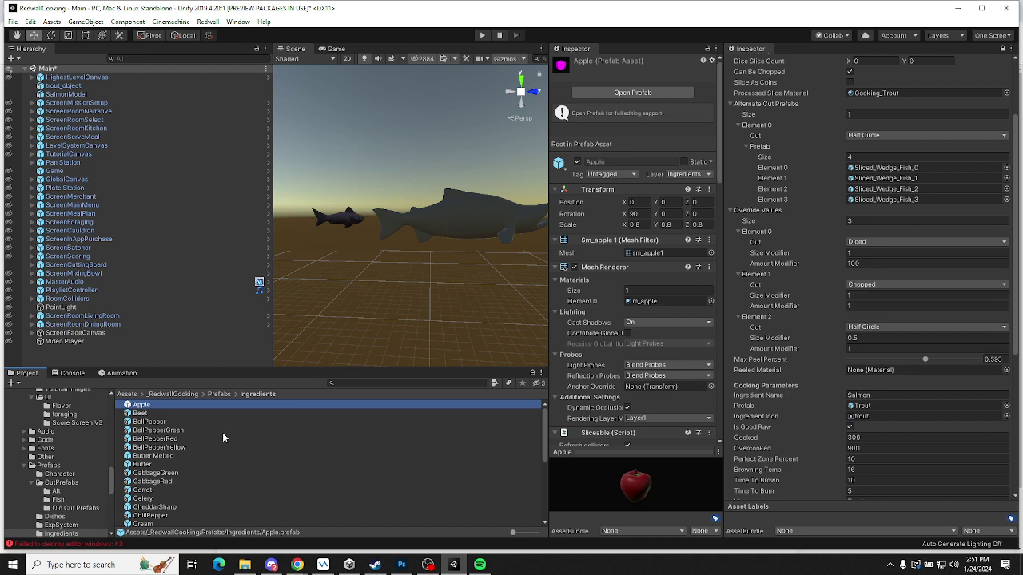
scroll(152, 423, down, 3)
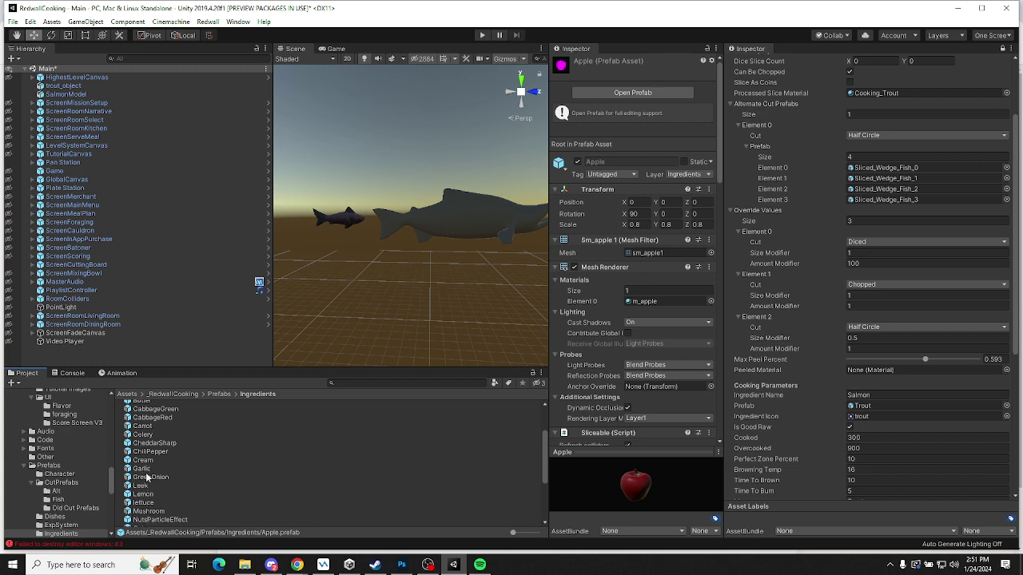
scroll(141, 459, up, 3)
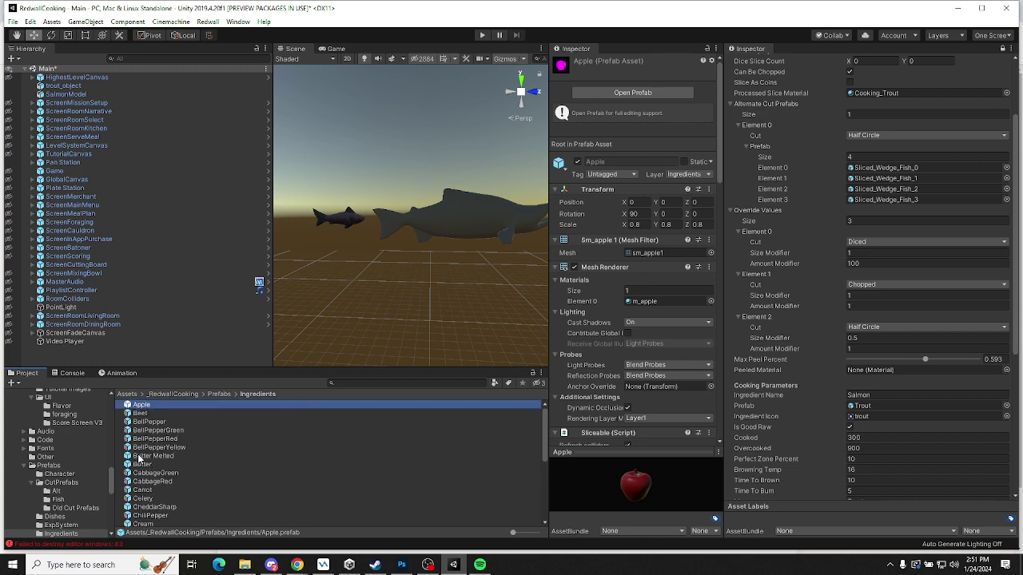
Duplicate the Apple prefab in the Ingredients folder and rename the copy Ingredient
click(146, 413)
click(145, 407)
key(ctrl+d)
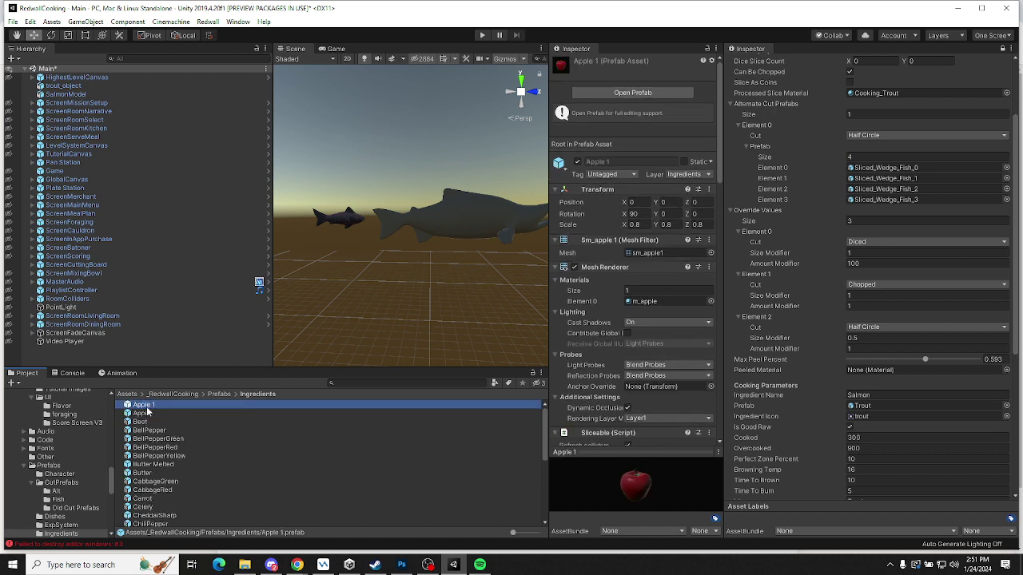
key(F2)
text(Ingredient)
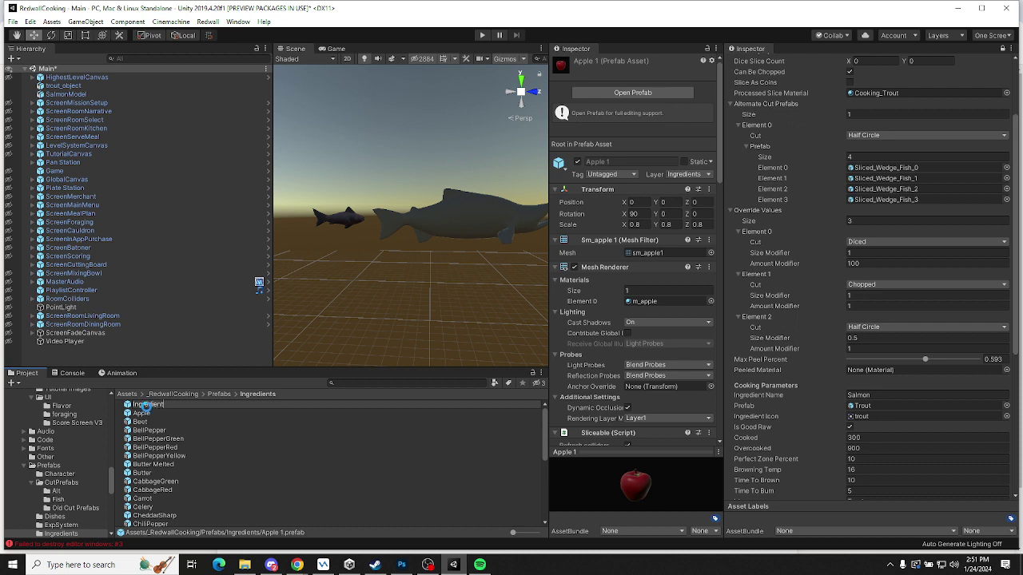
key(Return)
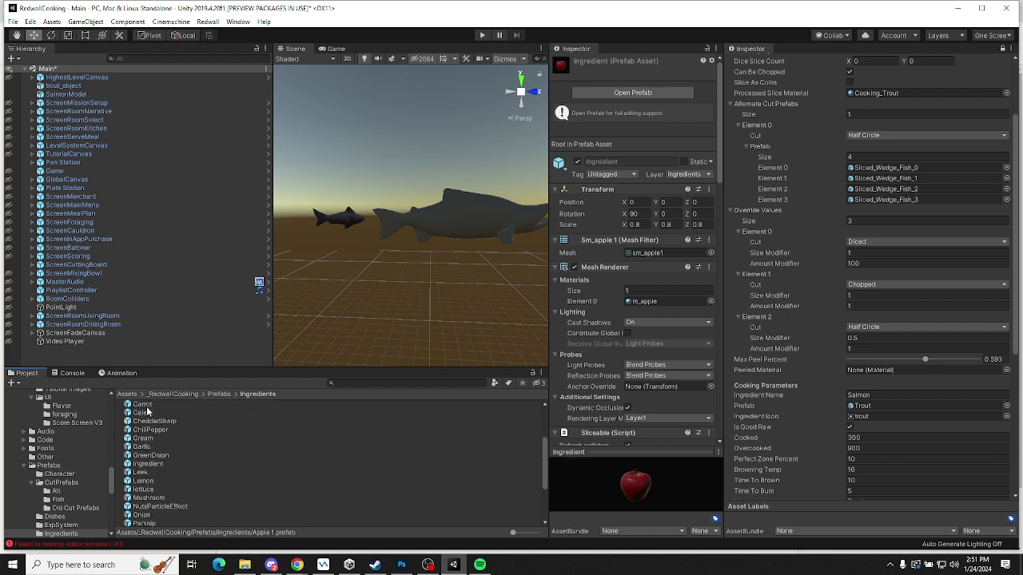
Locate the Ingredient prefab's m_apple material, duplicate it and move the copy into the Models folder
scroll(180, 426, down, 5)
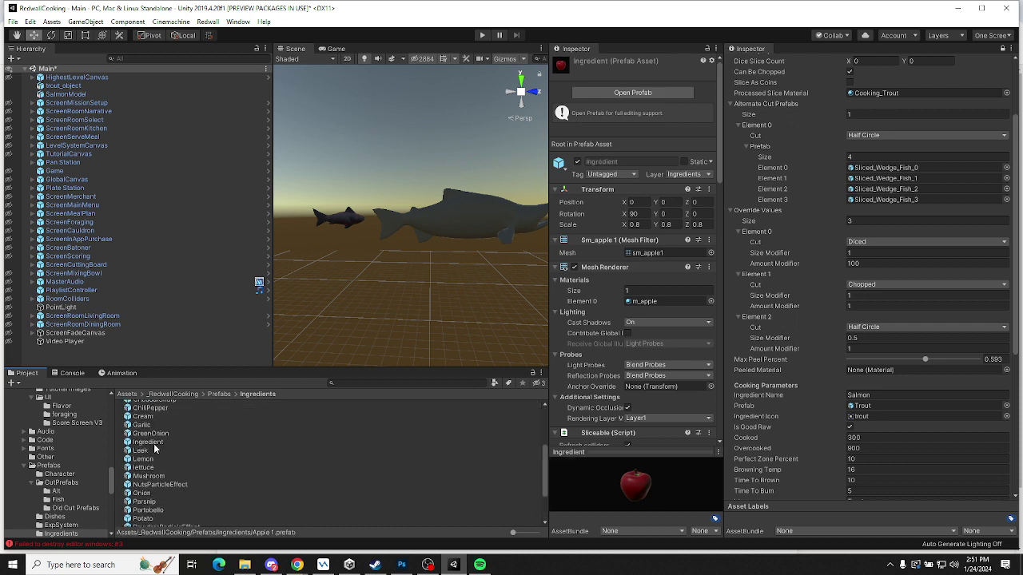
click(154, 444)
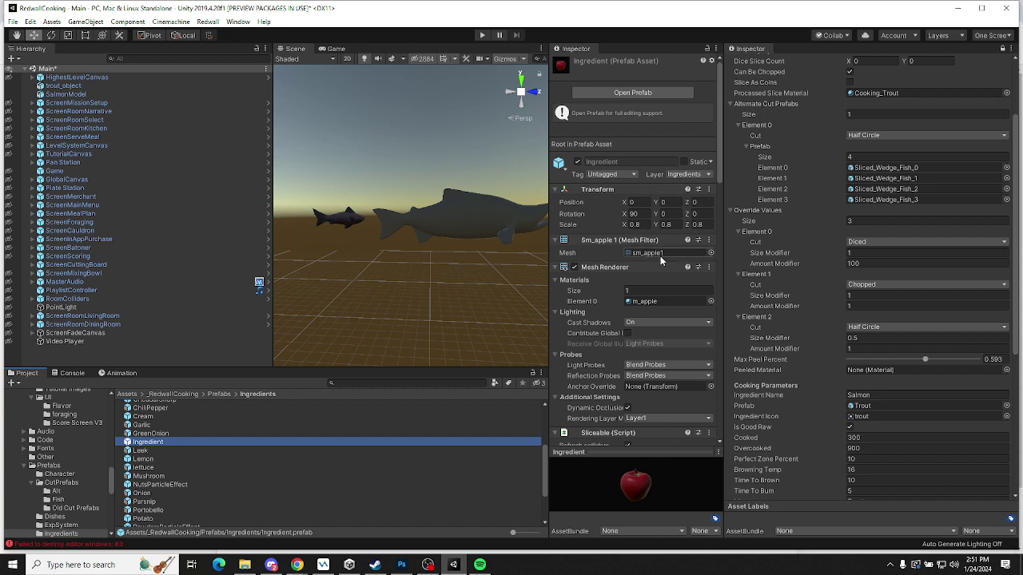
click(650, 302)
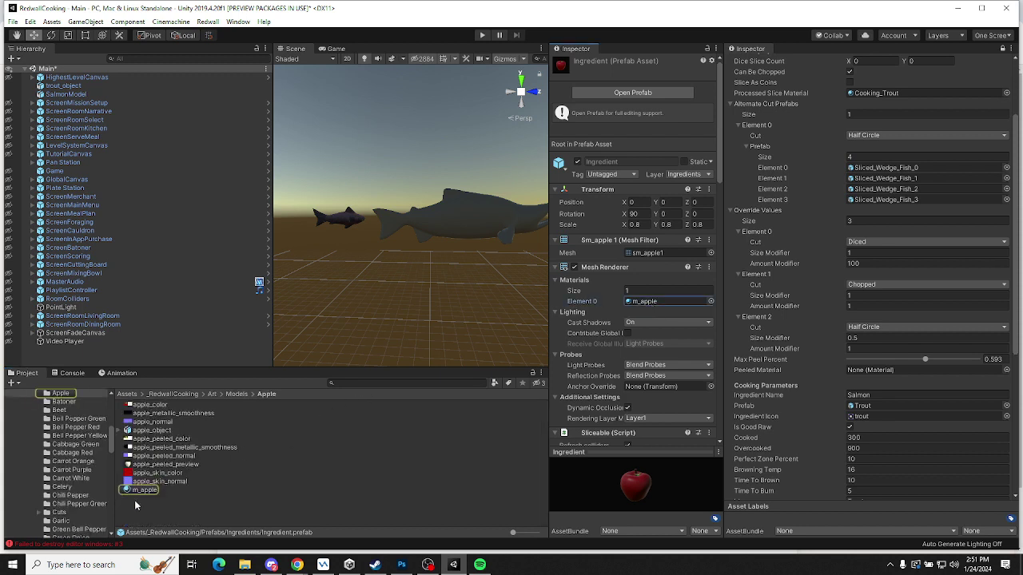
scroll(99, 462, up, 3)
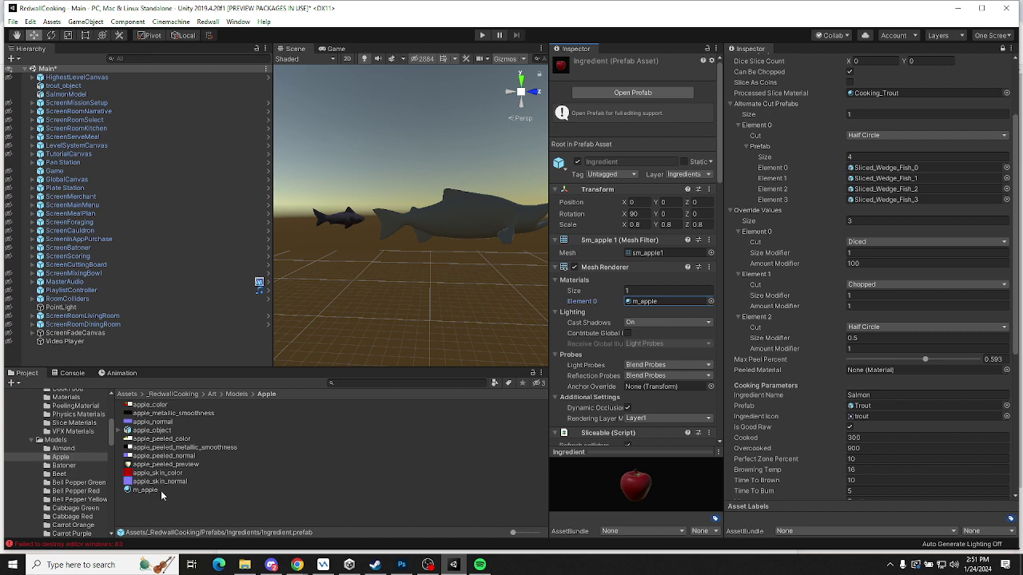
click(160, 490)
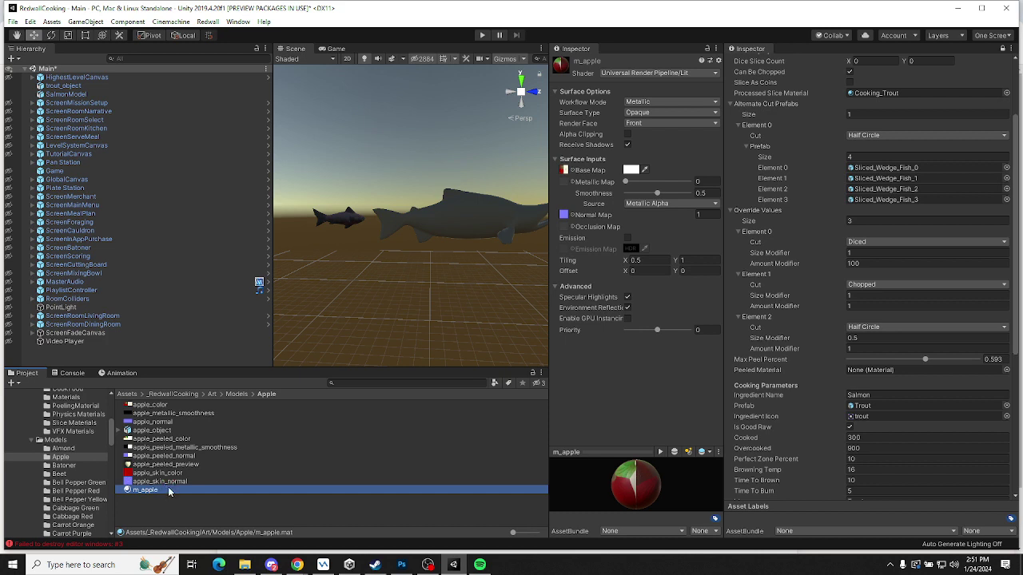
key(ctrl+d)
drag(160, 493, 60, 445)
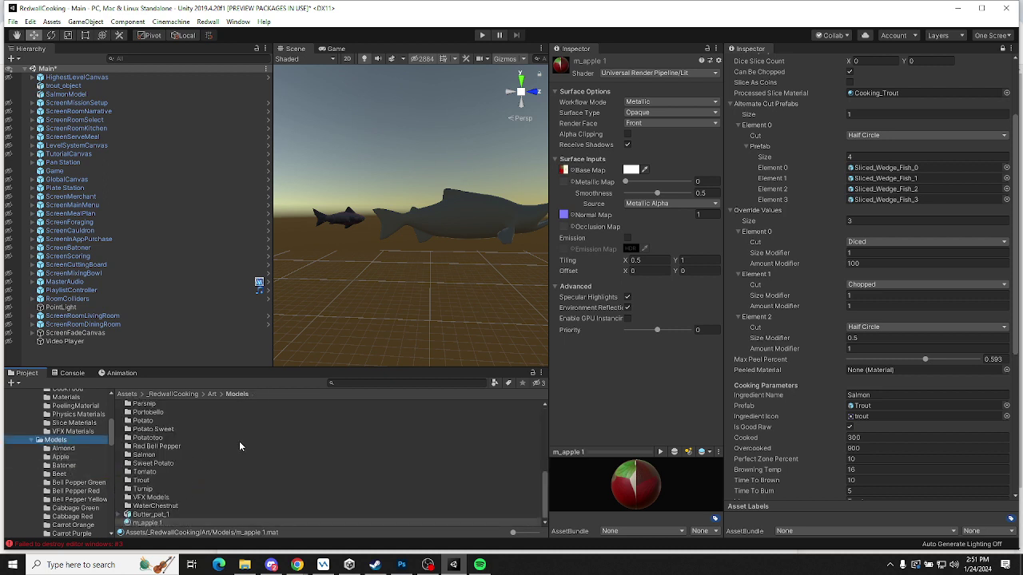
Rename the copied apple material in the Models folder as m_ingredient
click(139, 524)
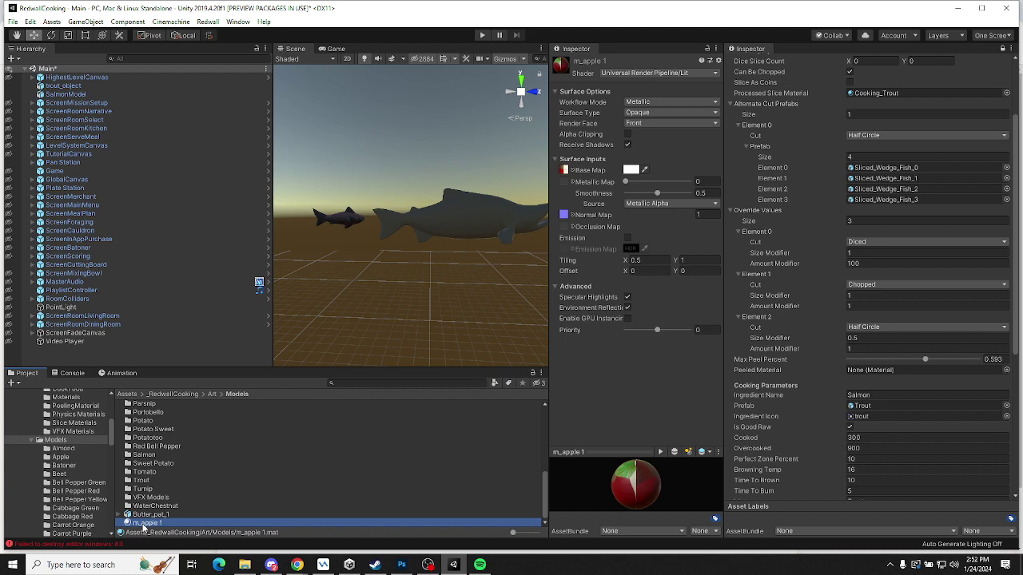
click(140, 523)
drag(140, 522, 189, 524)
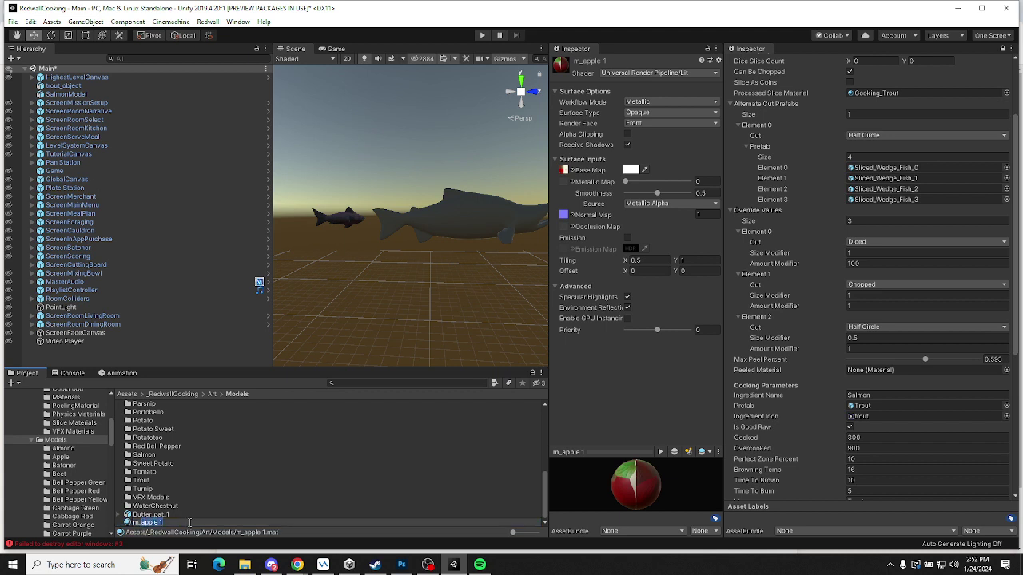
text(Ingredient)
key(Return)
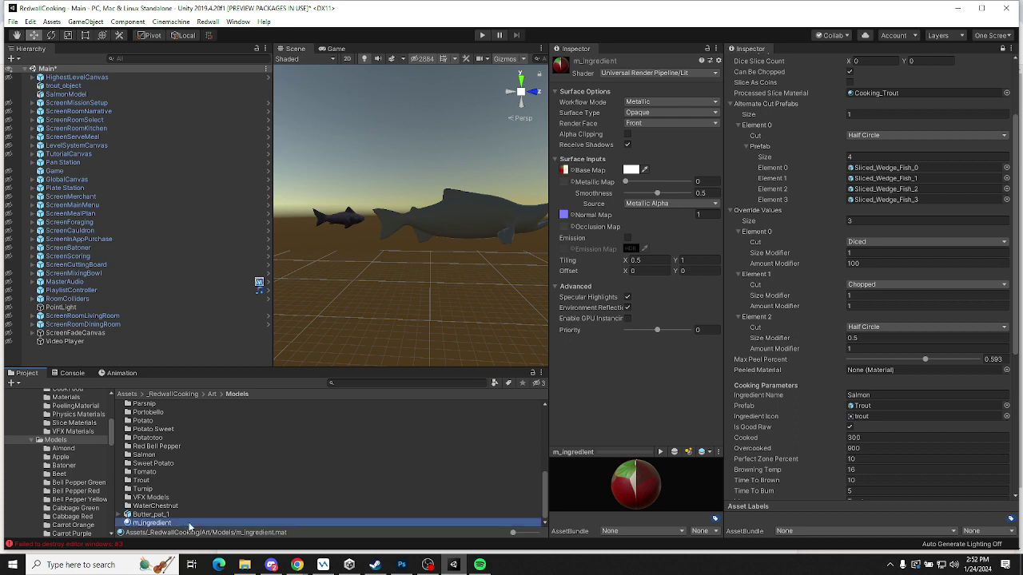
Search the available base map textures for m_ingredient using the terms "test" and "grid", and clear the search
click(572, 171)
text(test)
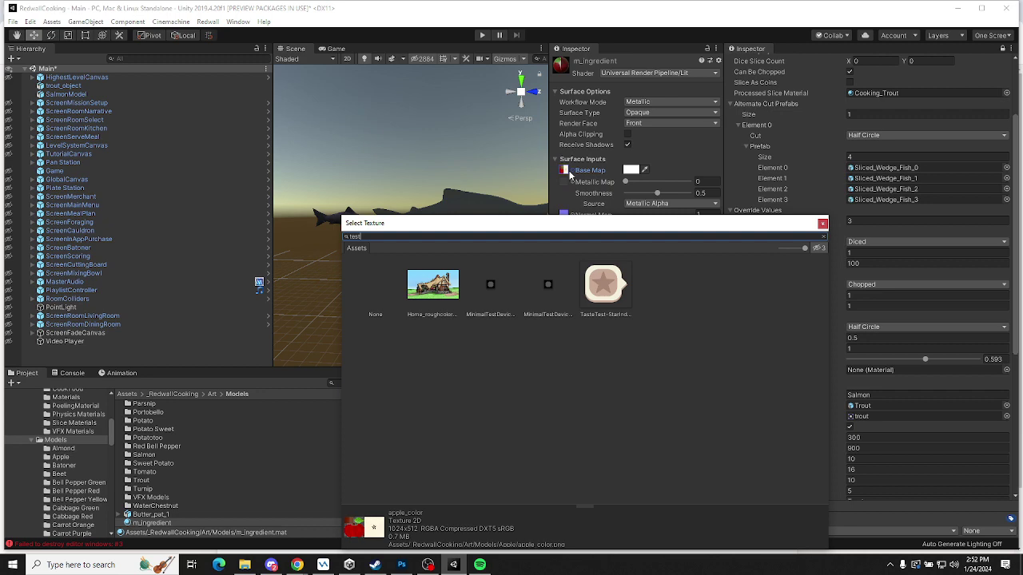
key(BackSpace)
key(BackSpace)
key(BackSpace)
key(BackSpace)
text(grid)
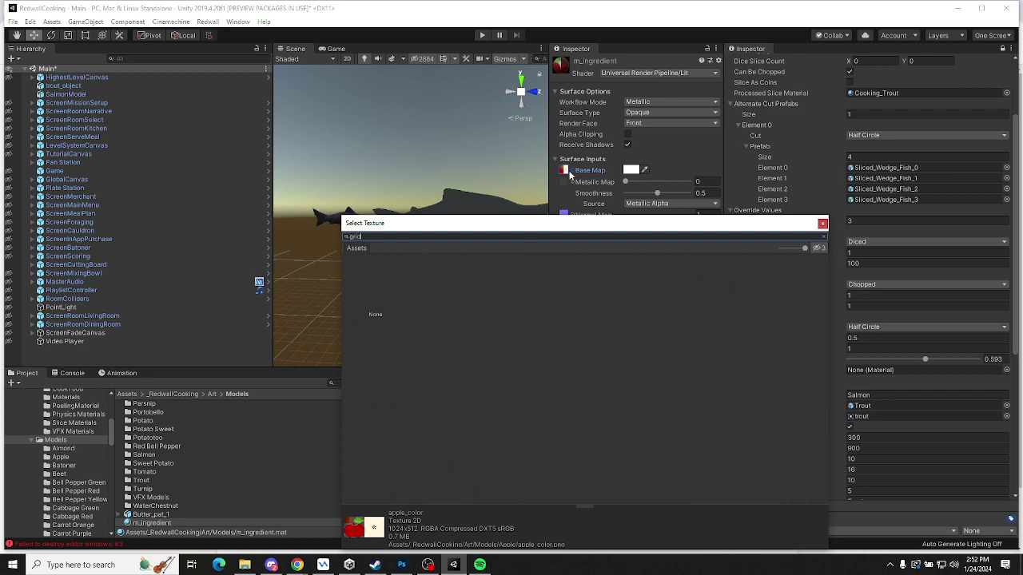
key(BackSpace)
key(BackSpace)
key(BackSpace)
key(BackSpace)
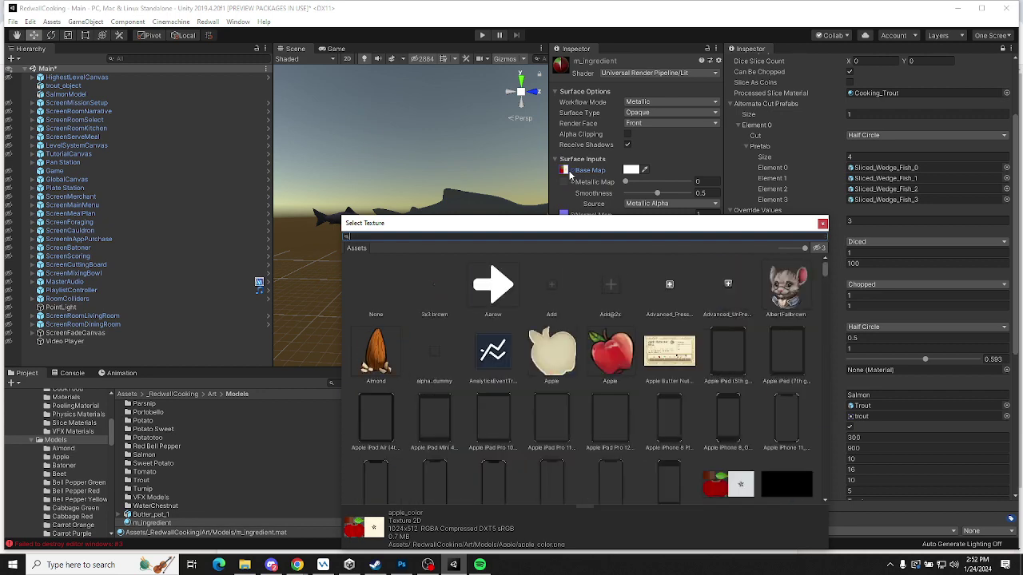
Search the textures for "test" and set m_ingredient's base map to MinimalTestDevice1_Overlay1
text(test)
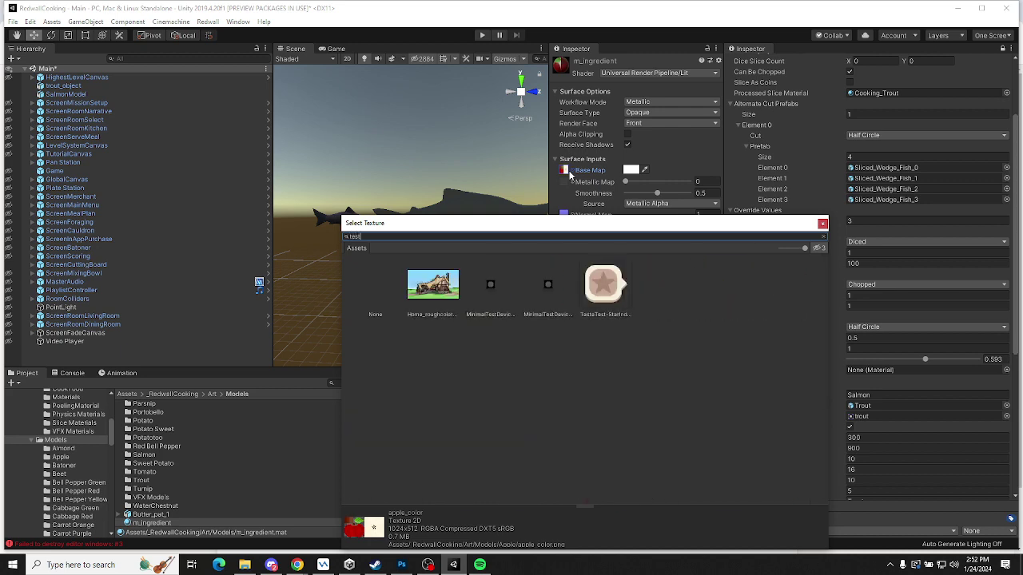
click(491, 288)
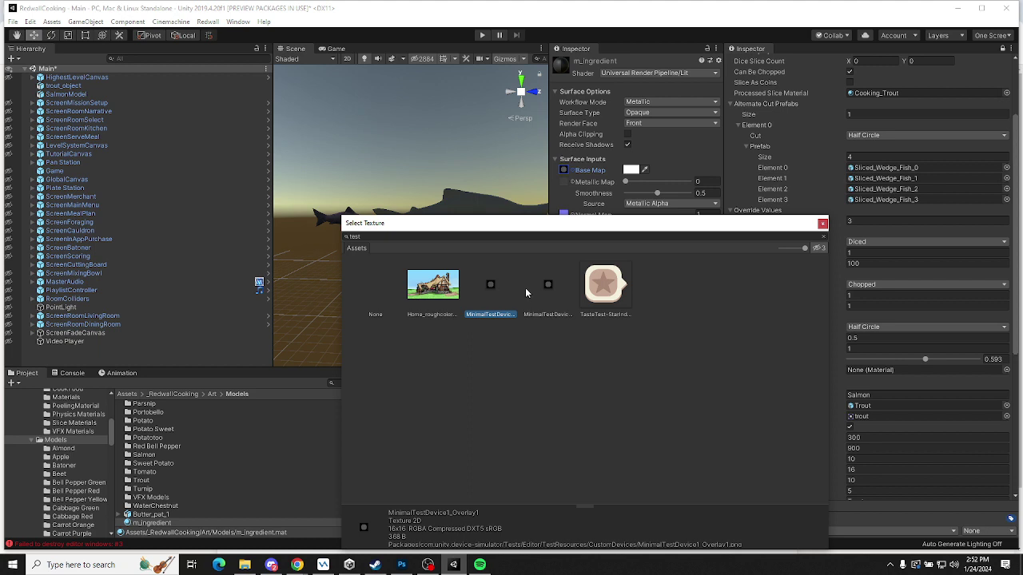
click(529, 288)
click(490, 286)
Clear the texture search and browse the full texture list for another base map option for m_ingredient
click(360, 237)
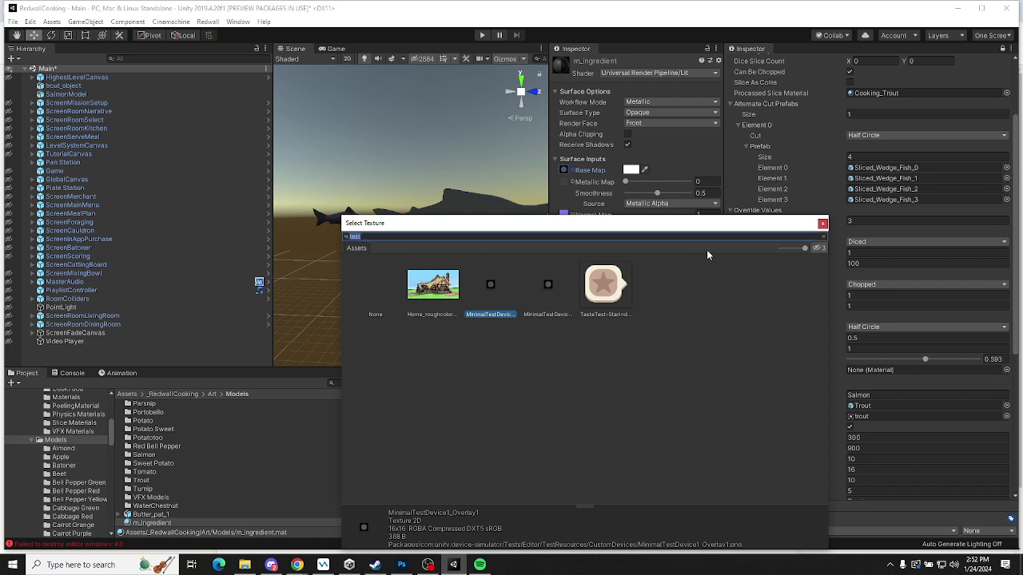
key(BackSpace)
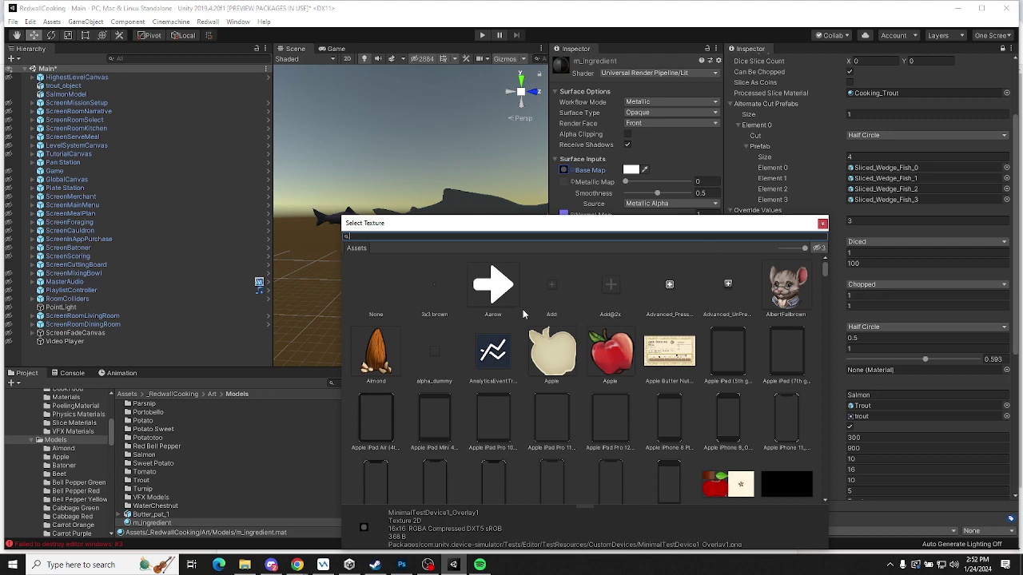
scroll(519, 313, down, 5)
scroll(468, 343, down, 5)
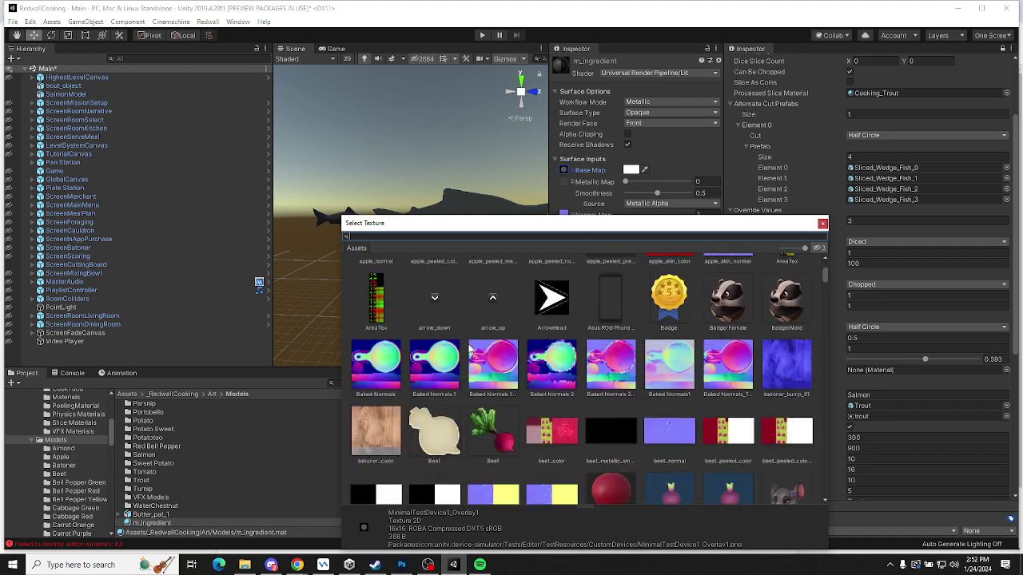
scroll(468, 349, down, 4)
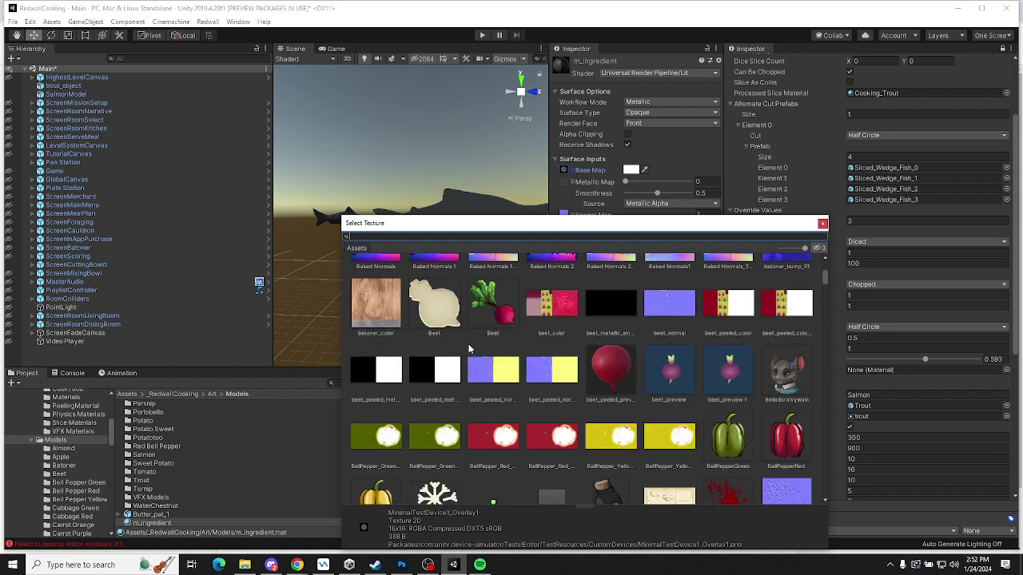
scroll(468, 343, down, 5)
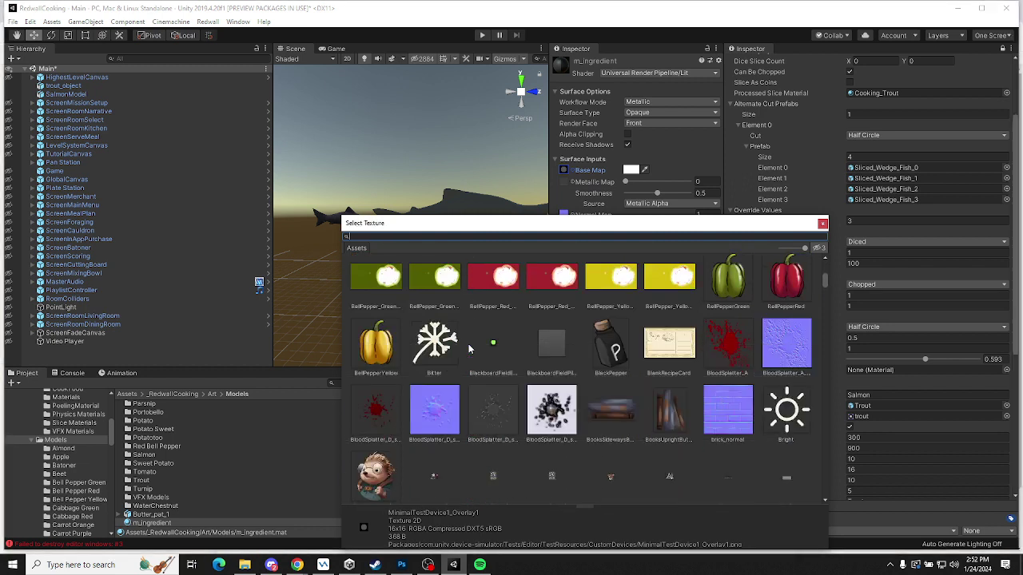
scroll(468, 344, down, 2)
scroll(534, 373, down, 8)
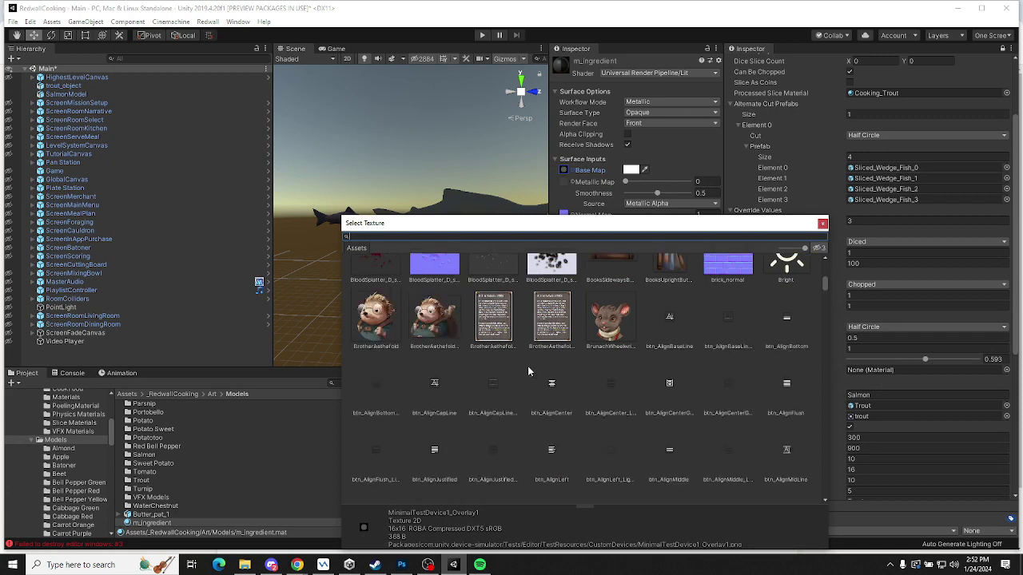
scroll(529, 363, down, 3)
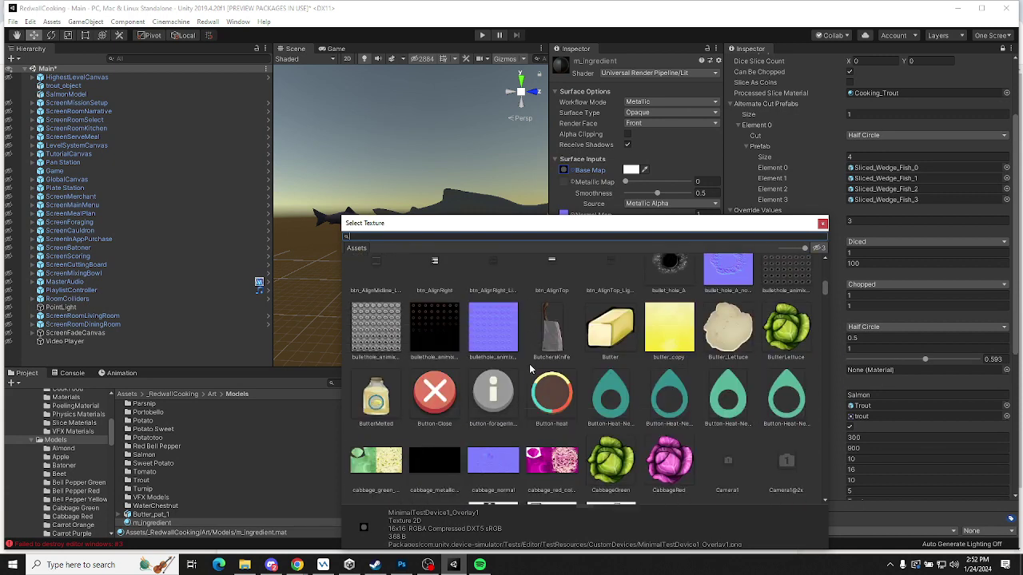
scroll(529, 364, down, 5)
scroll(530, 368, down, 3)
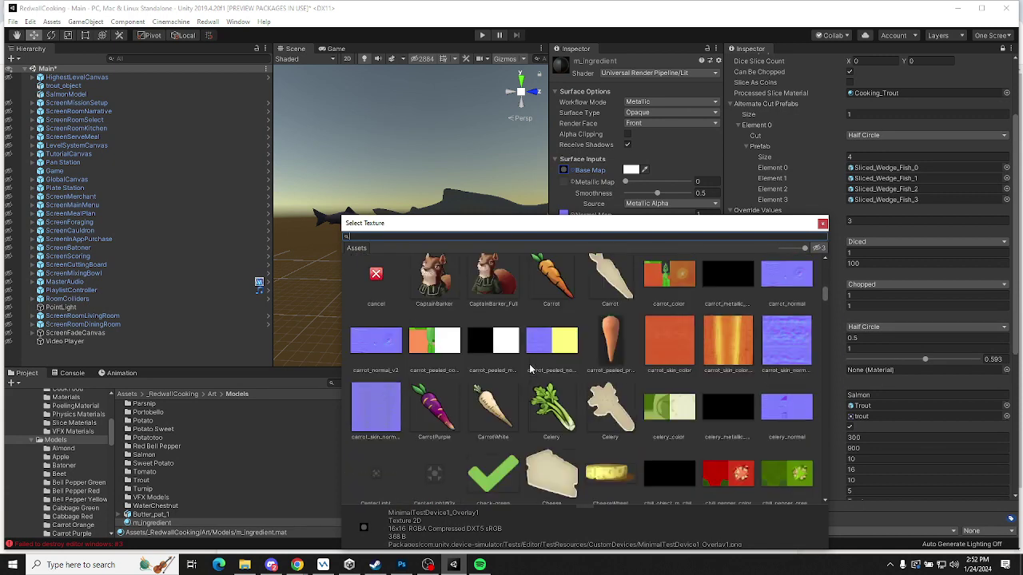
scroll(530, 368, down, 3)
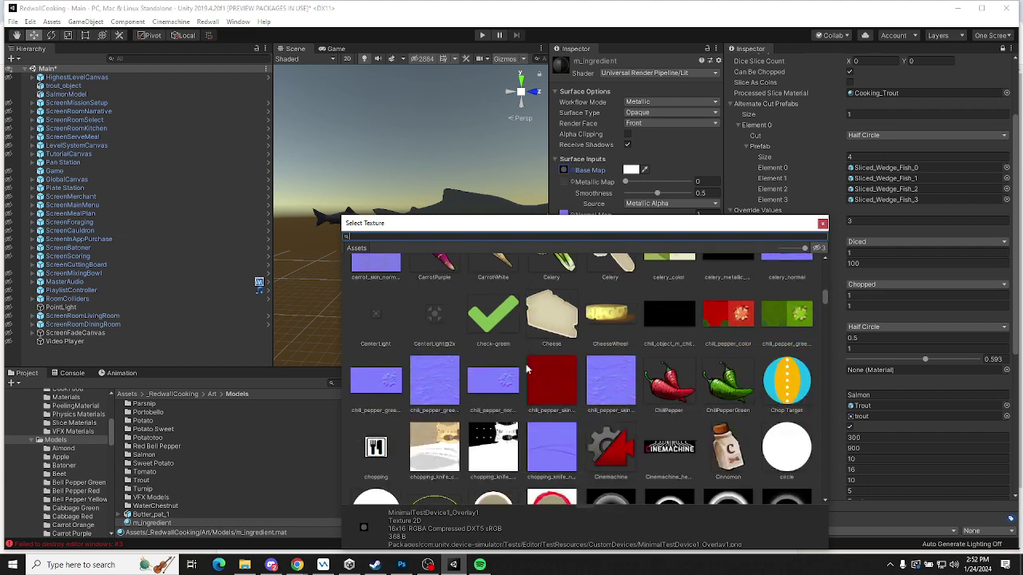
scroll(529, 369, down, 8)
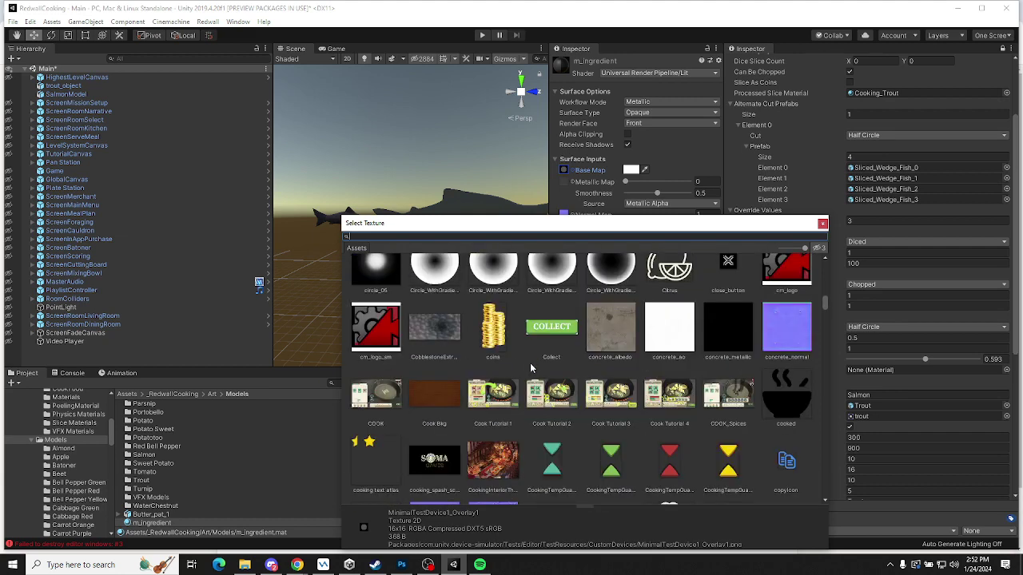
scroll(531, 368, down, 3)
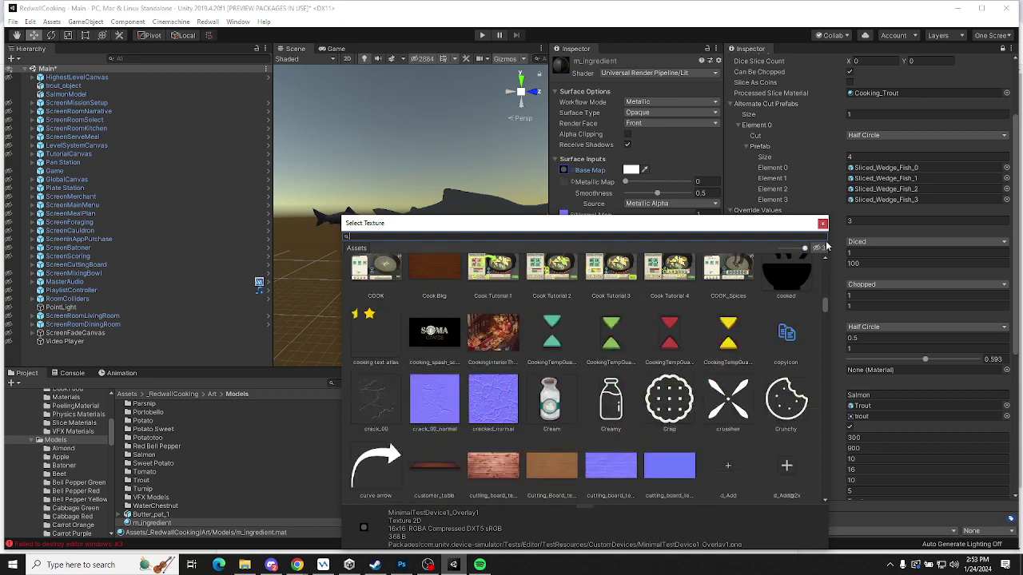
Remove the base map and normal map textures from the m_ingredient material and check its plain shading in the preview
click(822, 223)
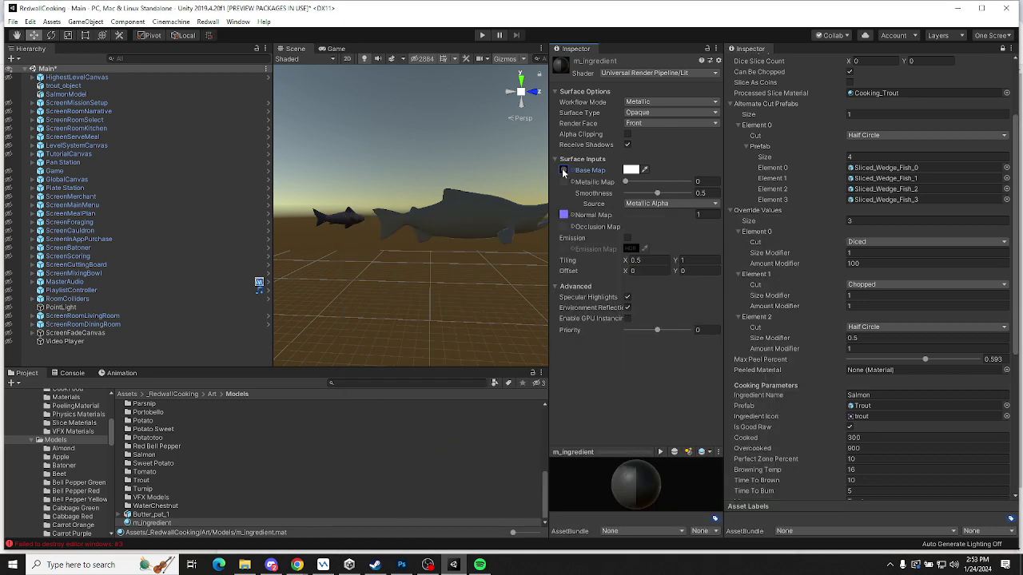
key(Delete)
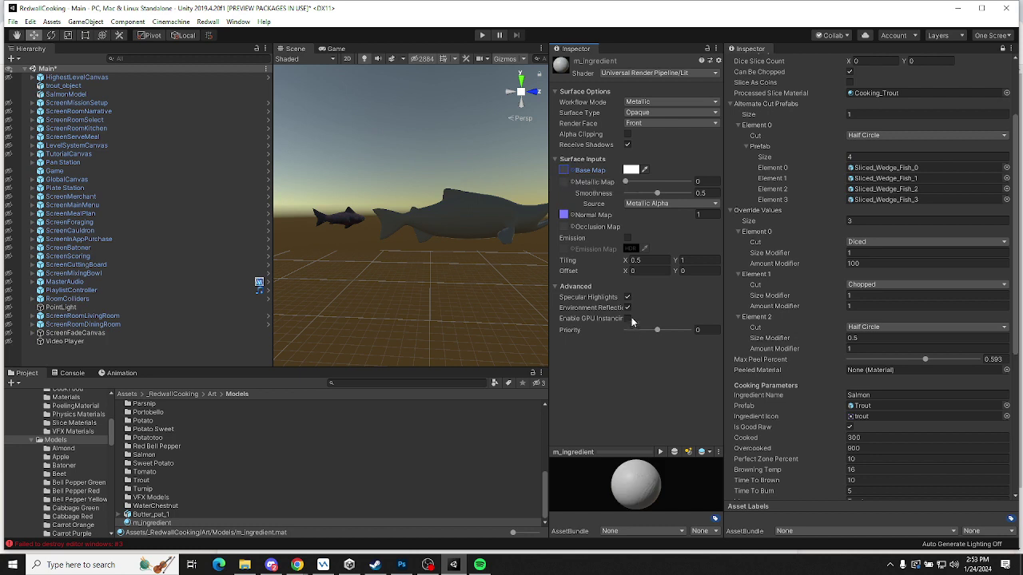
mouse_move(640, 472)
mouse_down()
mouse_move(631, 485)
mouse_move(666, 484)
mouse_move(609, 480)
mouse_up()
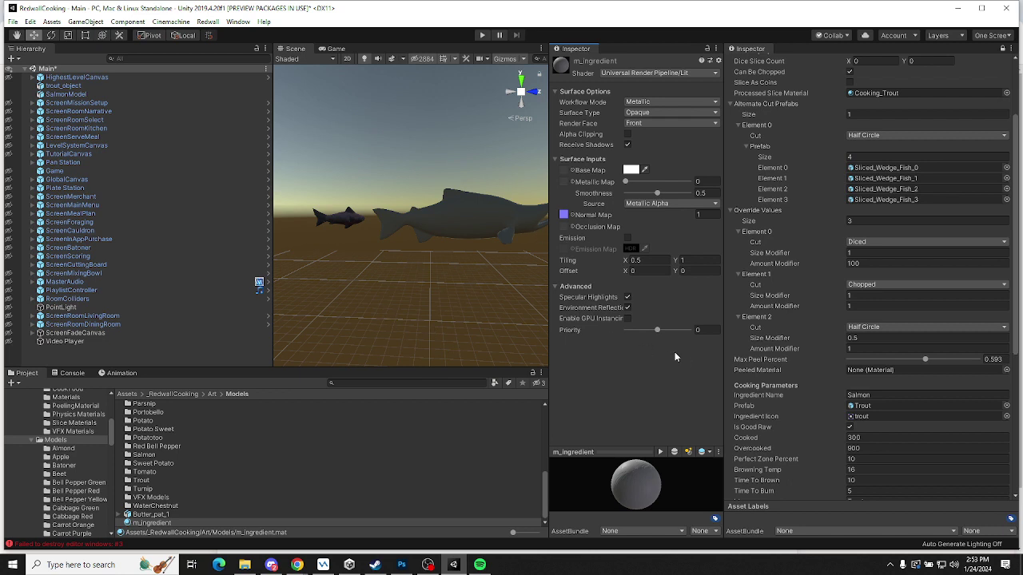
click(563, 216)
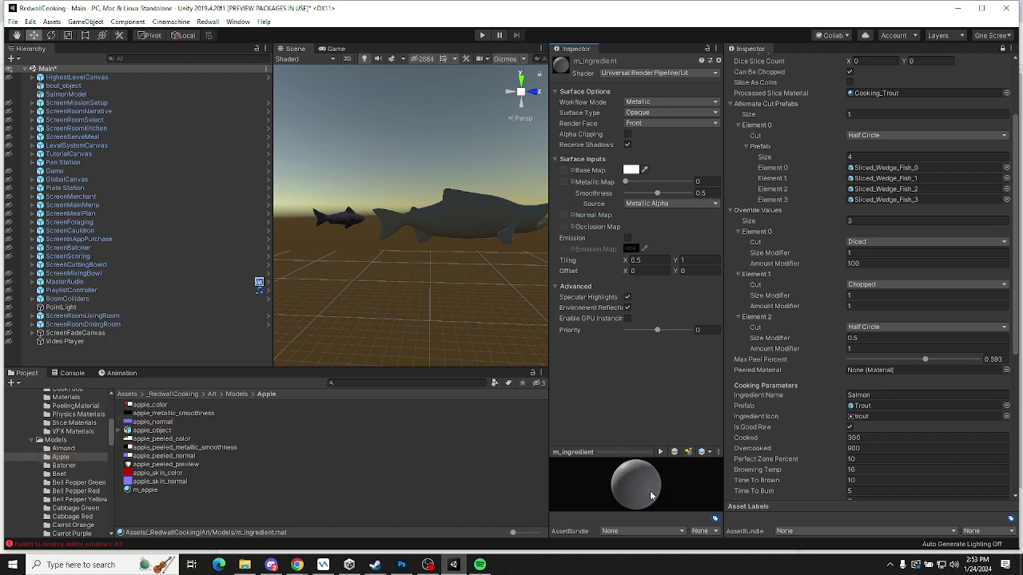
mouse_move(674, 483)
mouse_down()
mouse_move(625, 420)
mouse_move(642, 489)
mouse_move(570, 453)
mouse_up()
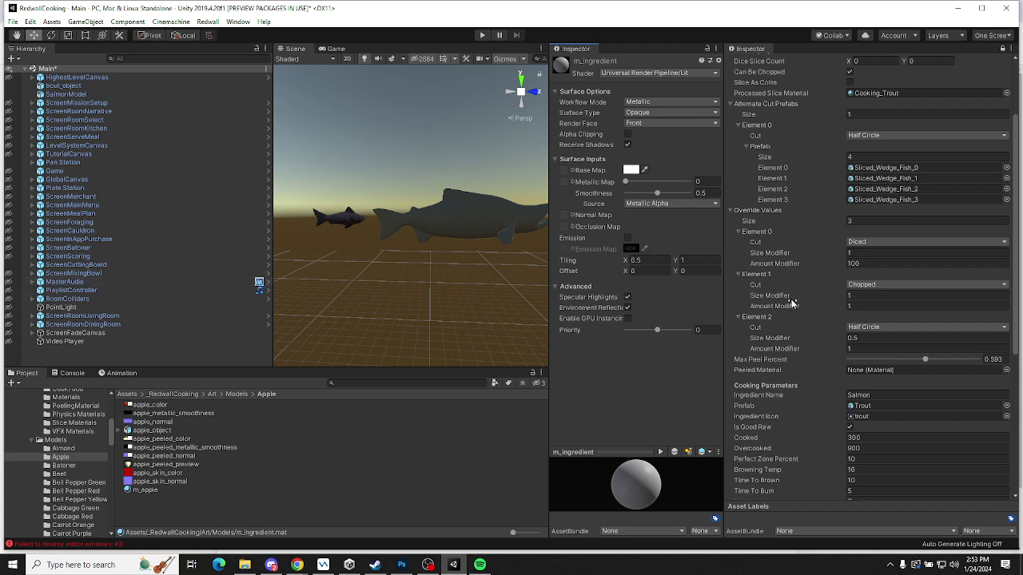
Assign the m_ingredient material from the Models folder to Element 0 of the Ingredient prefab's Mesh Renderer
click(862, 409)
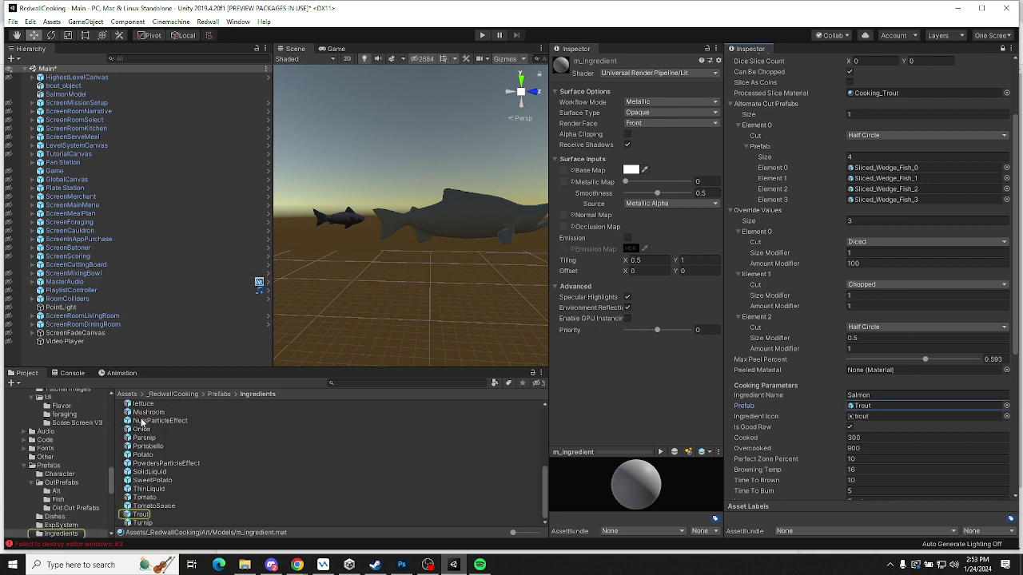
scroll(144, 425, up, 3)
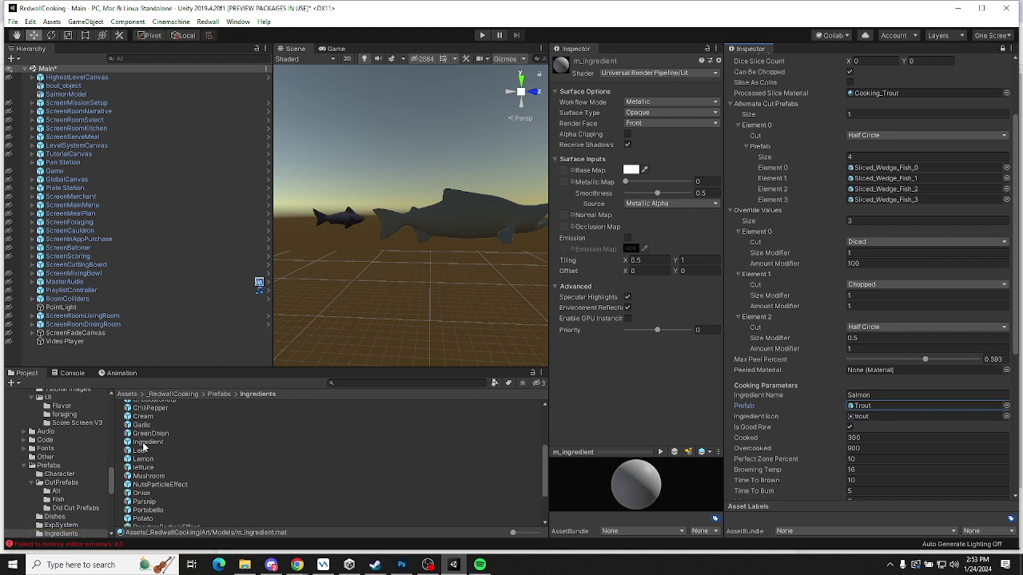
click(152, 442)
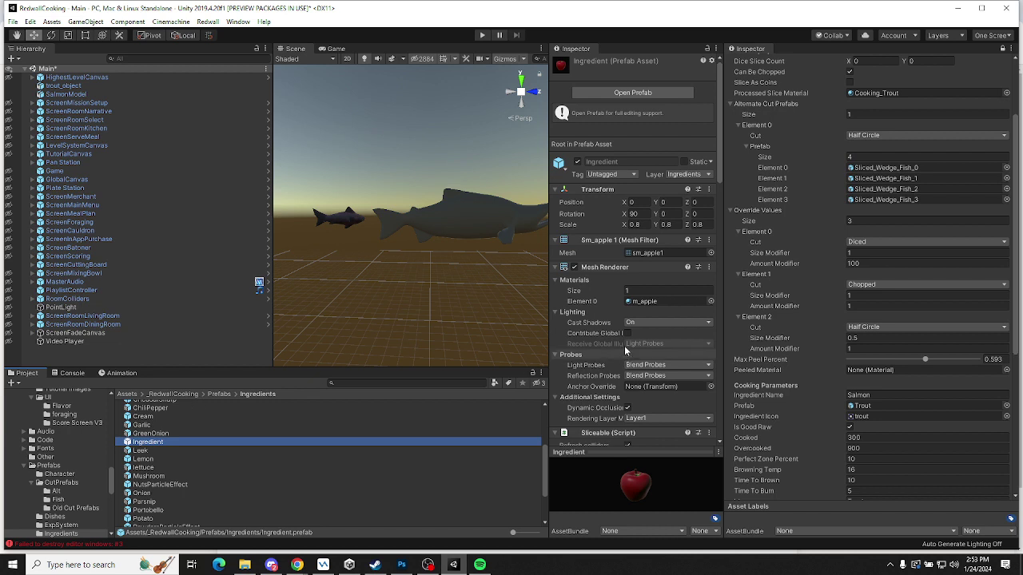
click(645, 301)
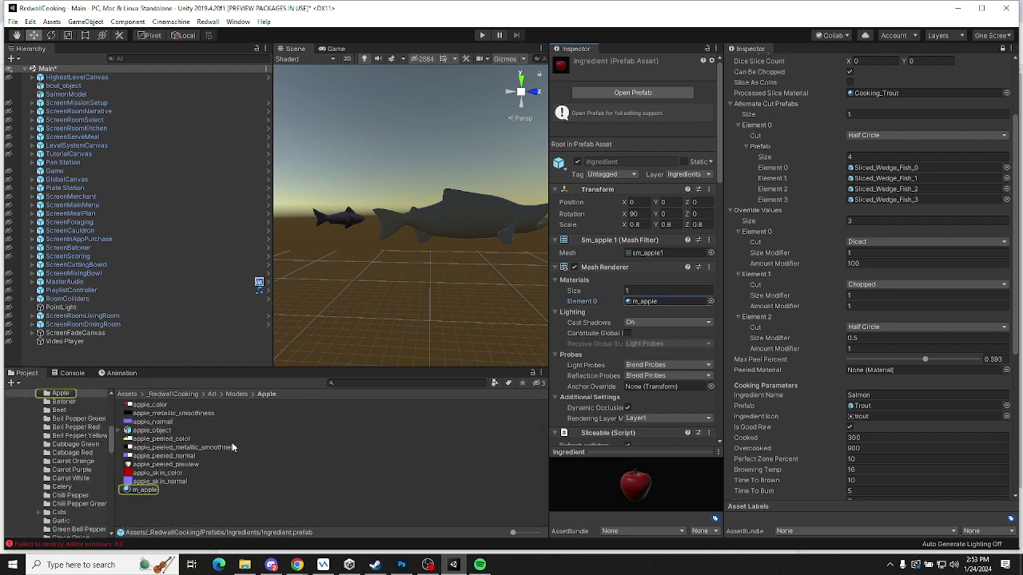
click(237, 394)
scroll(202, 469, down, 10)
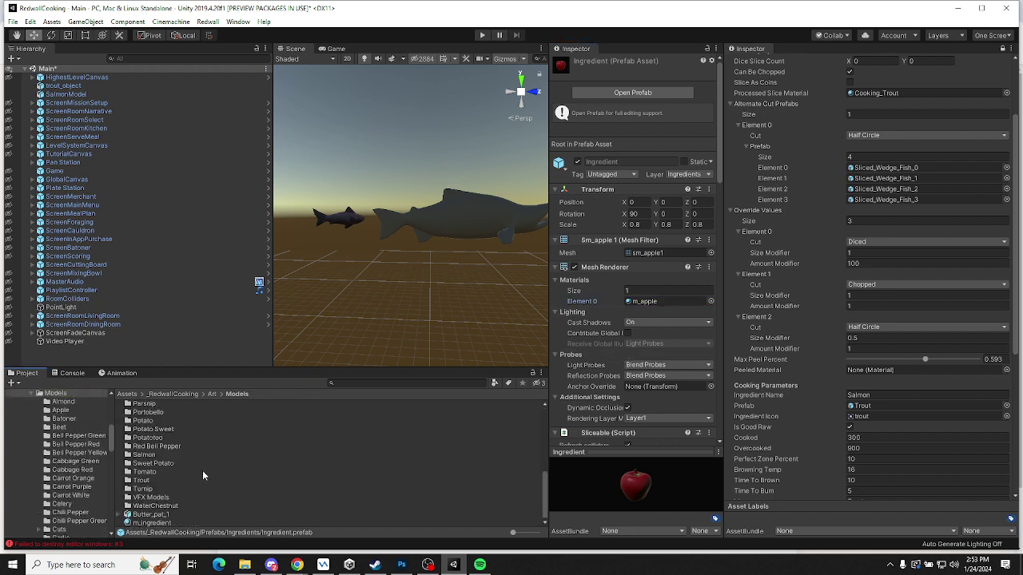
drag(164, 524, 660, 310)
Replace the Ingredient prefab's mesh with the Sphere mesh
scroll(607, 295, down, 6)
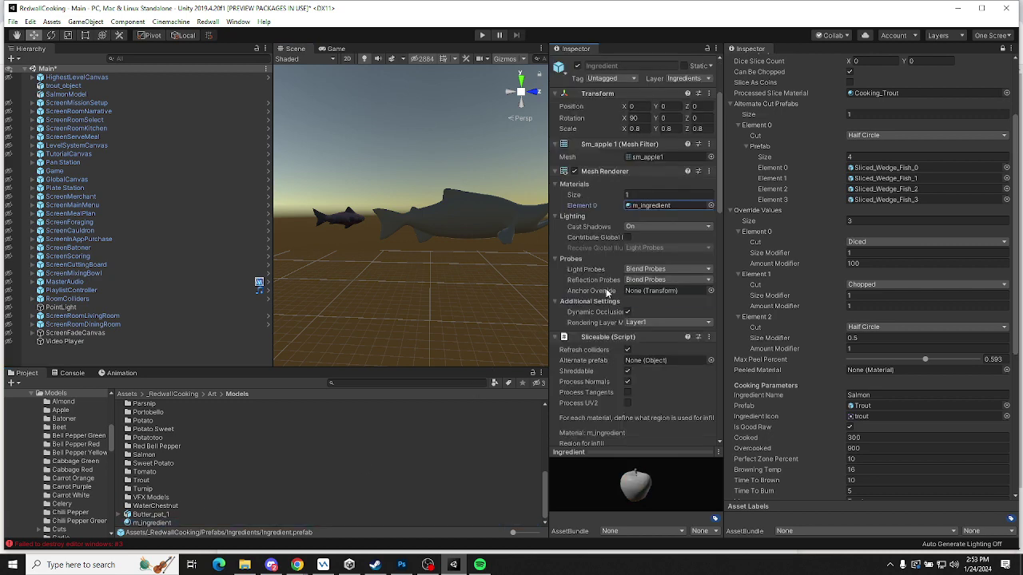
scroll(594, 270, up, 6)
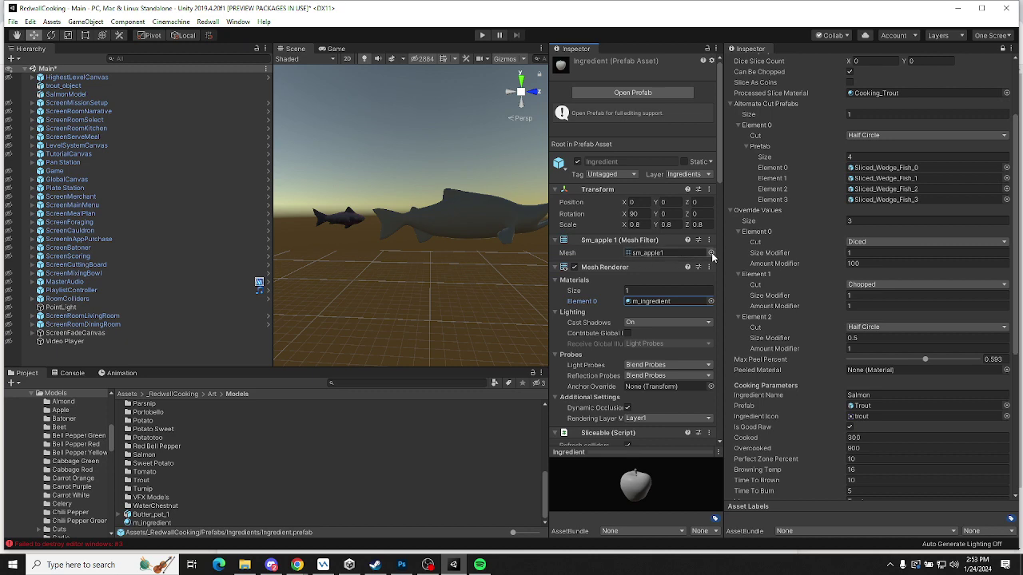
click(710, 253)
text(sphe)
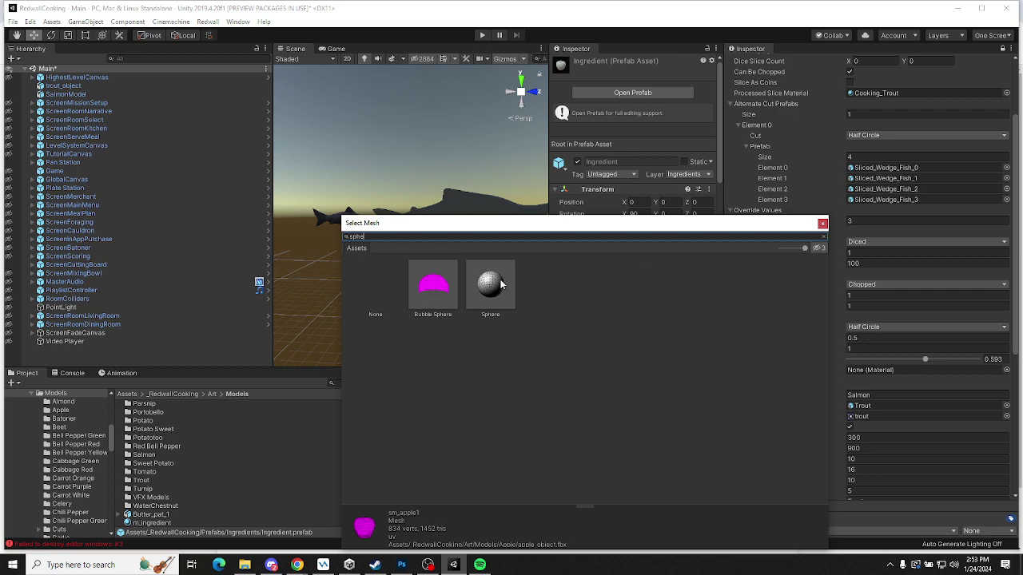
double_click(501, 284)
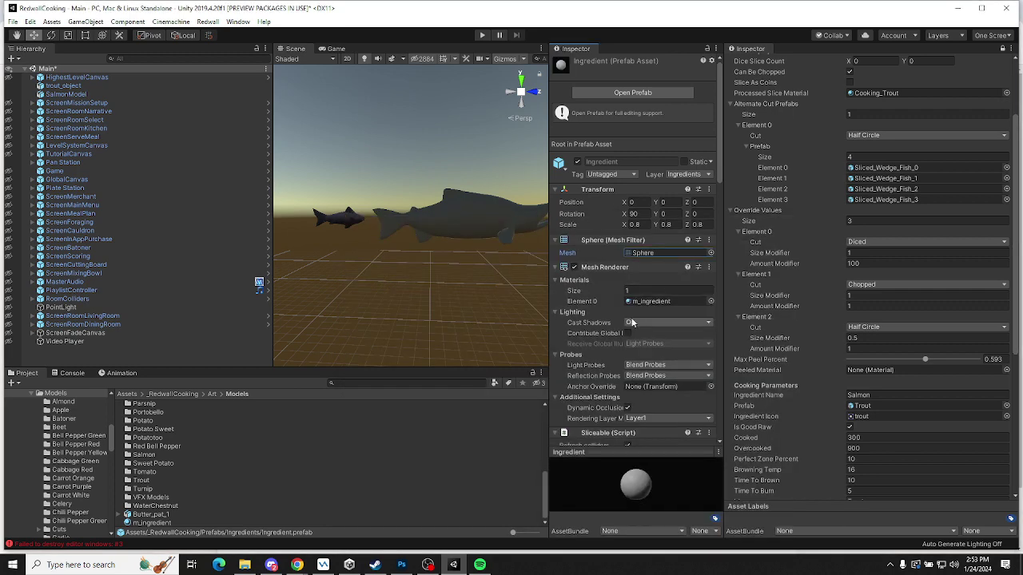
Examine the Ingredient prefab's components, from the Transform and Sliceable script to the Cook Food Transition script and Capsule Collider
scroll(624, 264, down, 3)
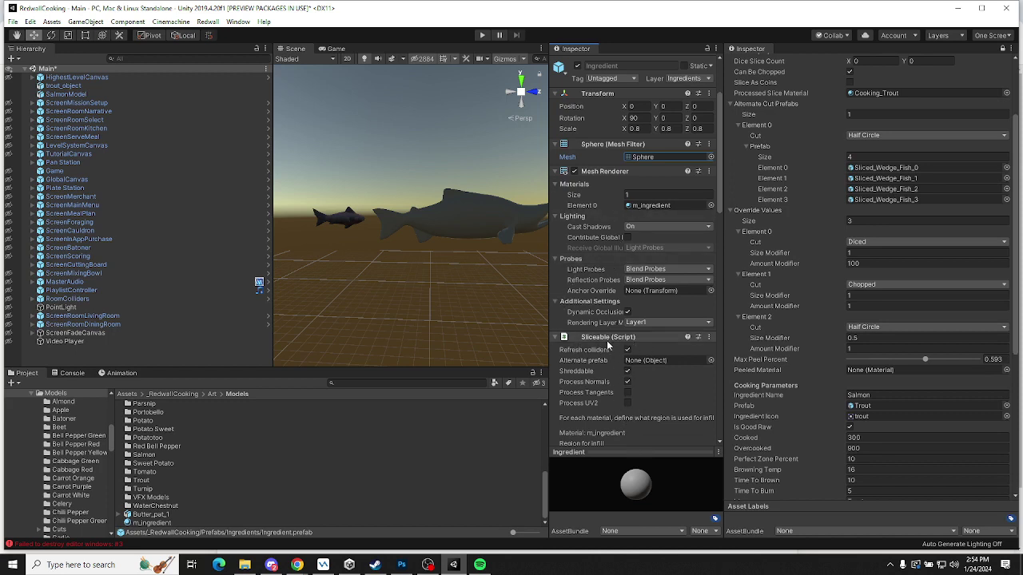
scroll(622, 362, down, 5)
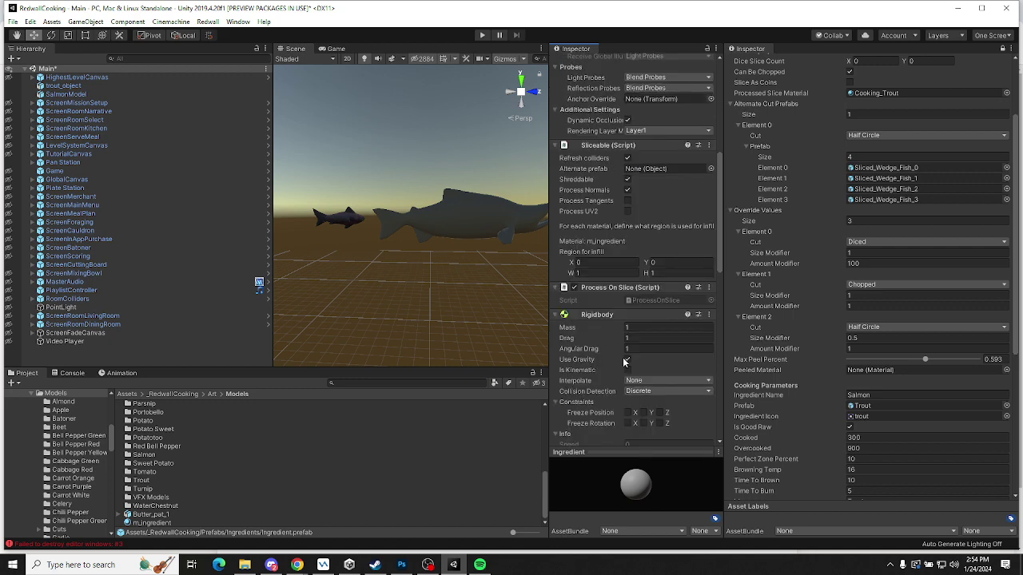
scroll(623, 311, down, 5)
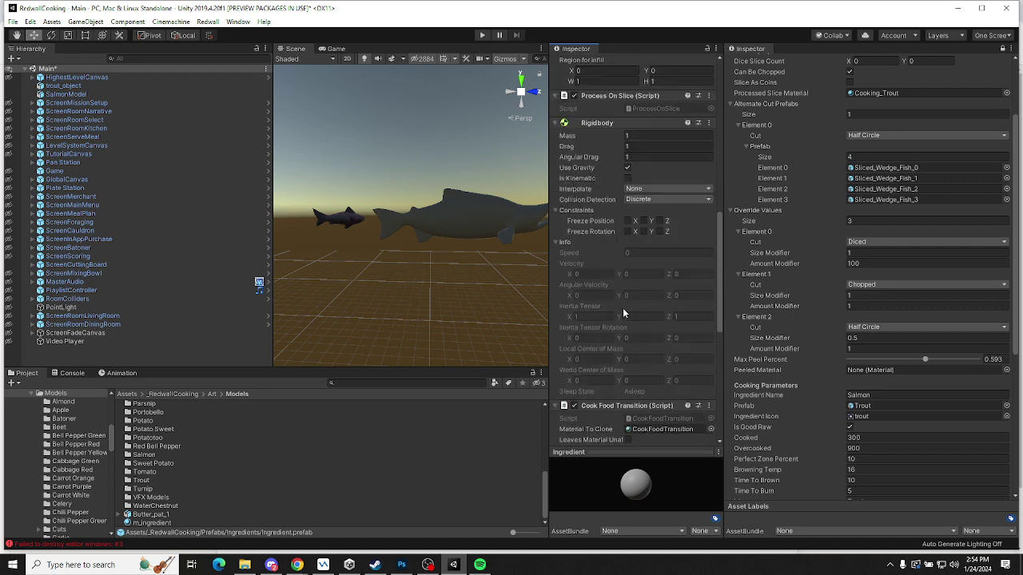
scroll(623, 310, down, 5)
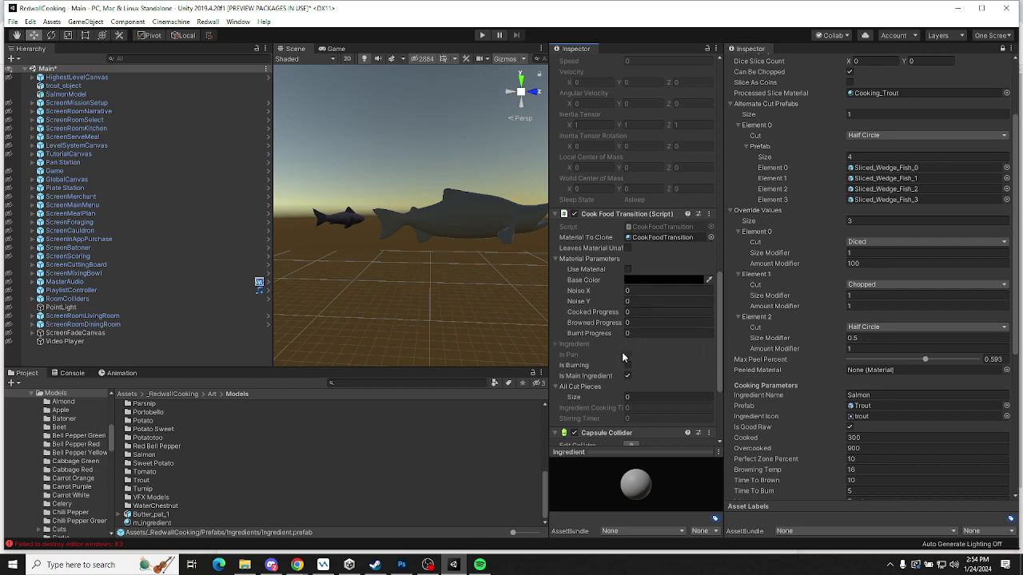
scroll(600, 376, down, 3)
scroll(596, 355, down, 2)
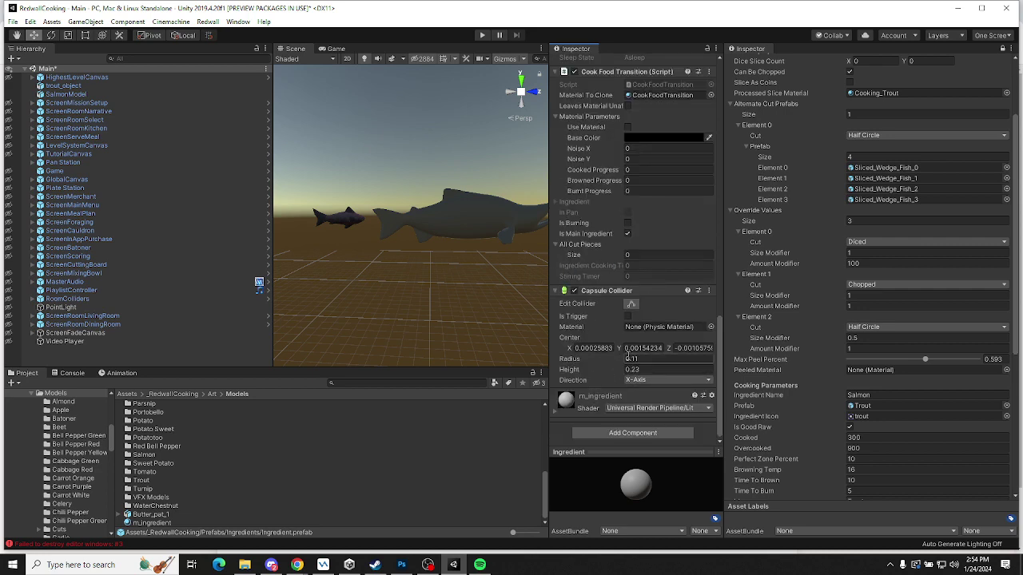
scroll(627, 362, up, 15)
scroll(627, 362, down, 15)
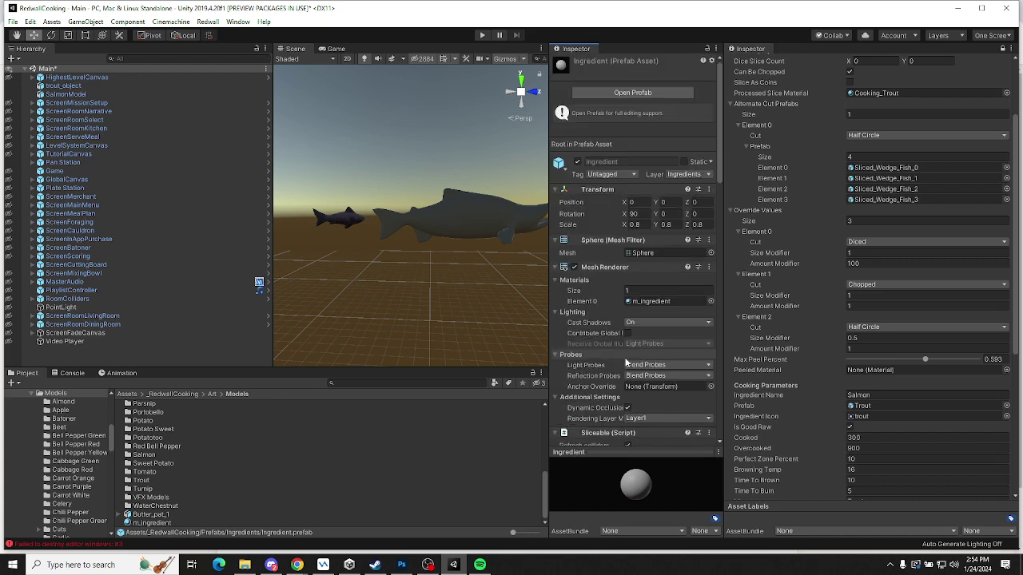
scroll(616, 326, up, 8)
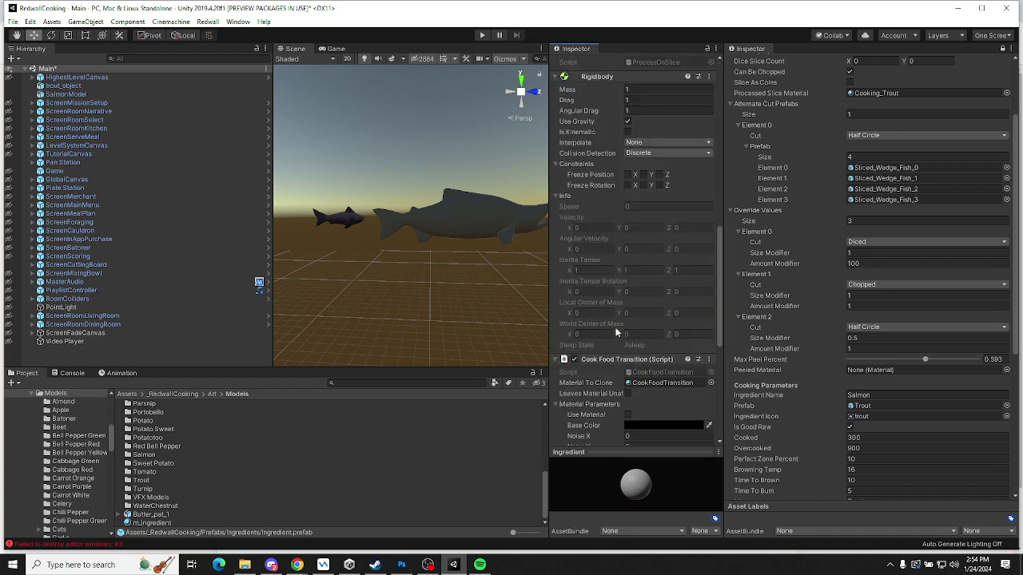
scroll(580, 279, up, 10)
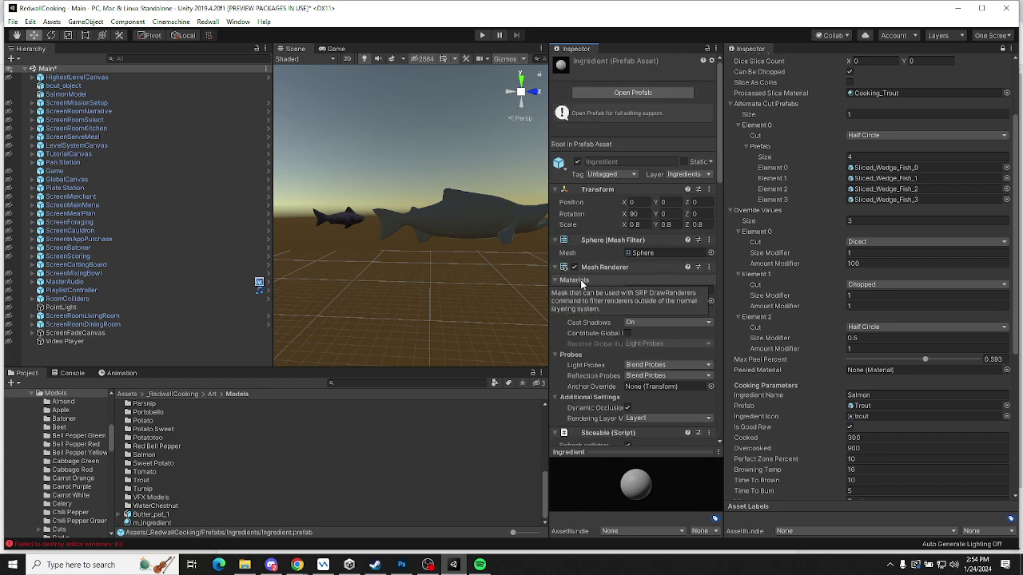
scroll(586, 279, down, 15)
scroll(591, 286, up, 8)
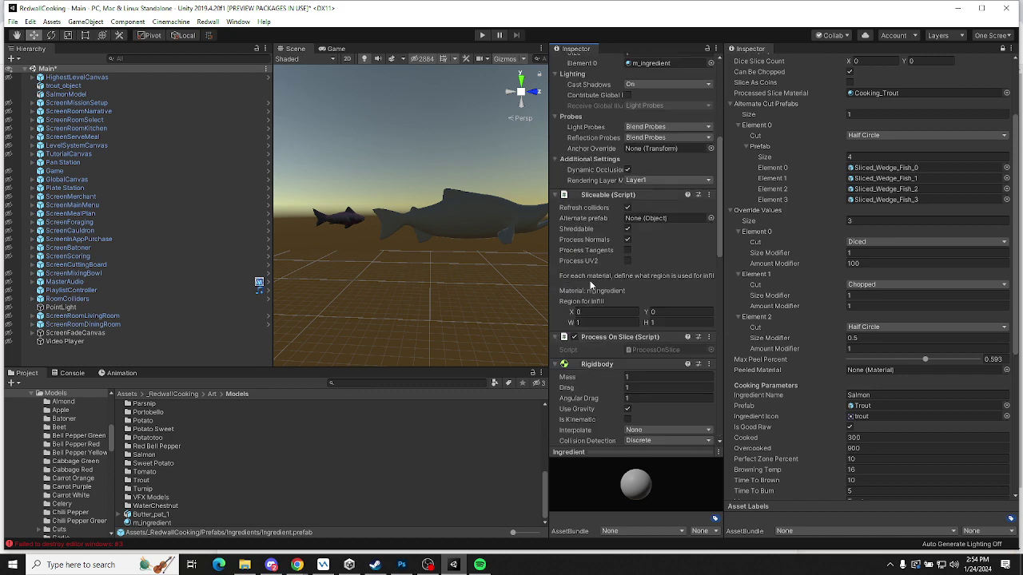
scroll(592, 285, up, 8)
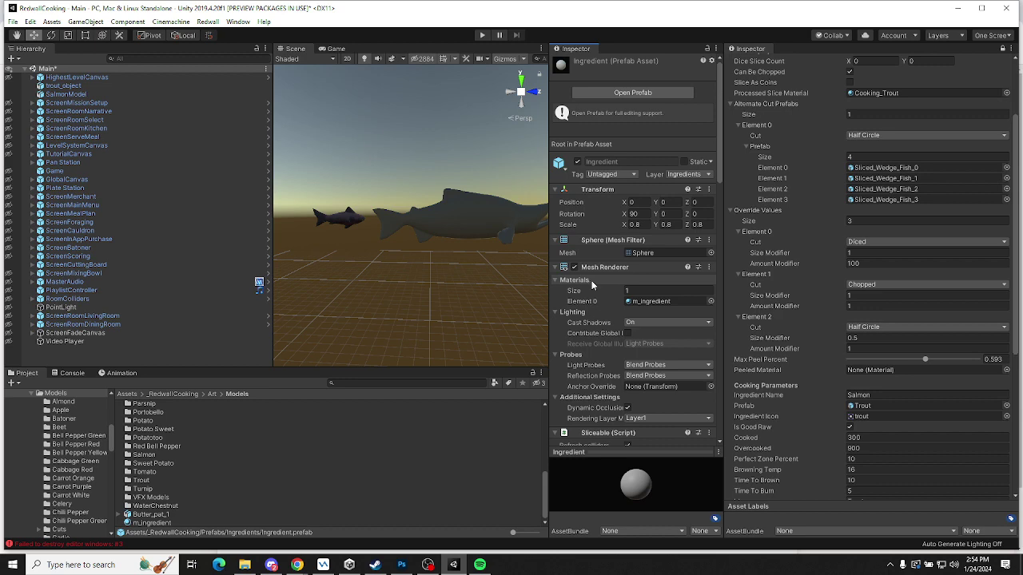
scroll(645, 281, down, 15)
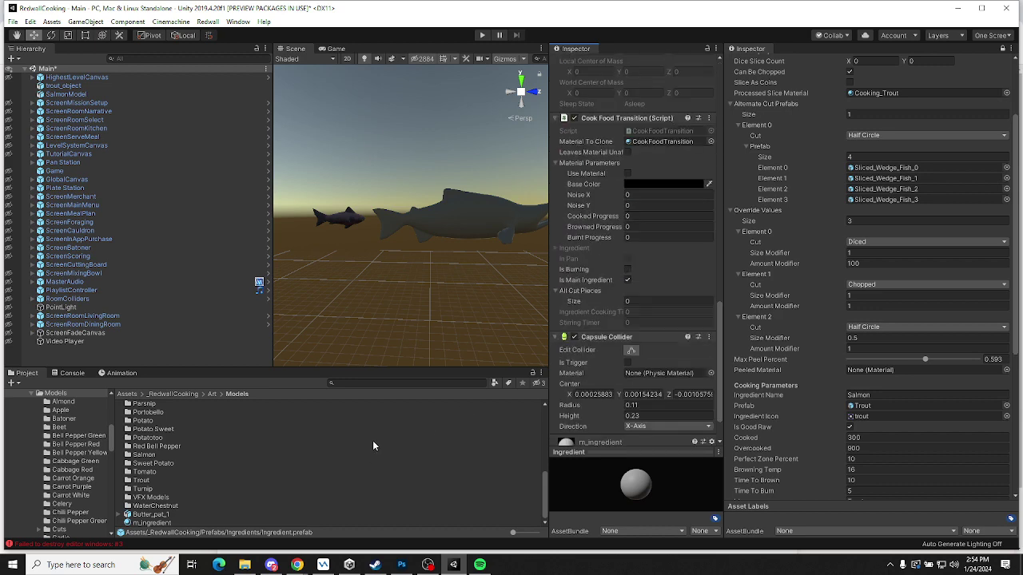
scroll(652, 184, up, 15)
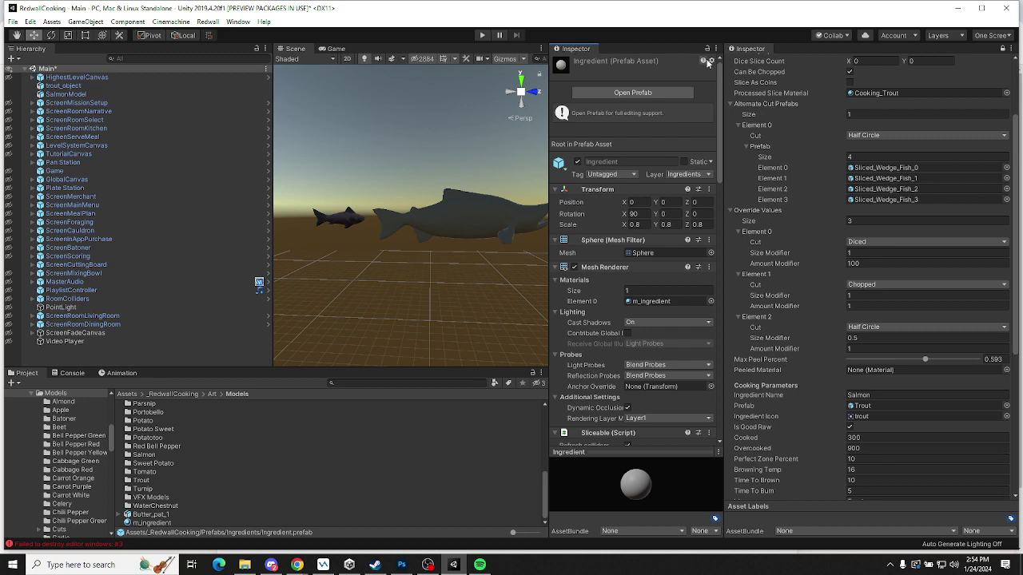
Create a prefab variant of the Ingredient prefab in the Prefabs/Ingredients folder and name it Salmon
click(863, 405)
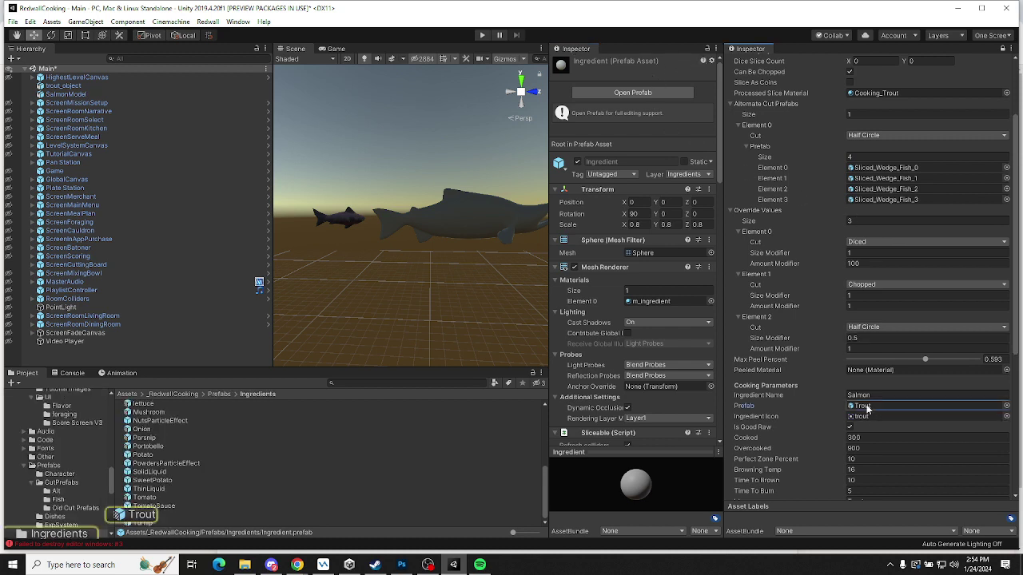
scroll(152, 469, up, 4)
click(154, 437)
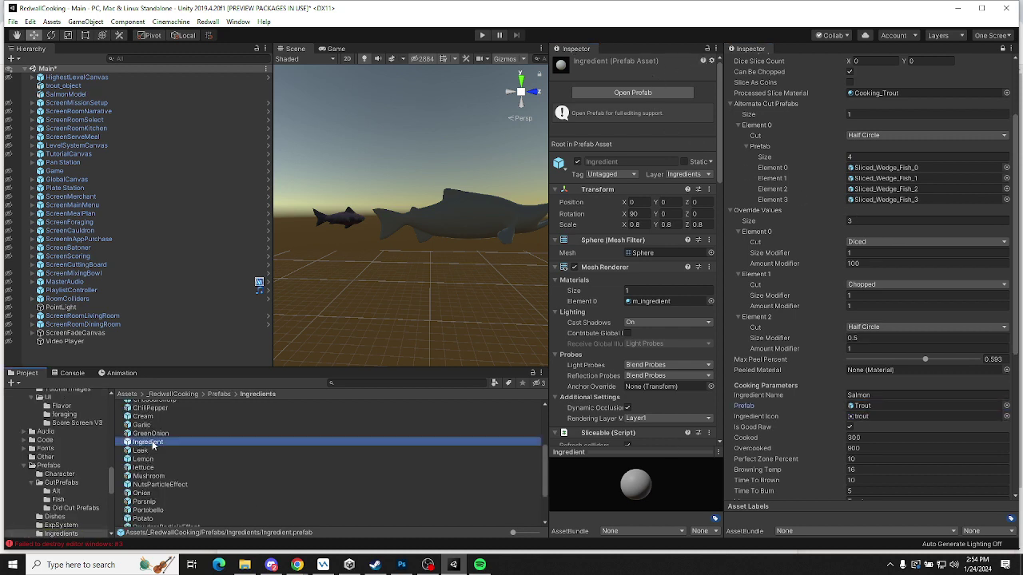
click(148, 443)
right_click(149, 449)
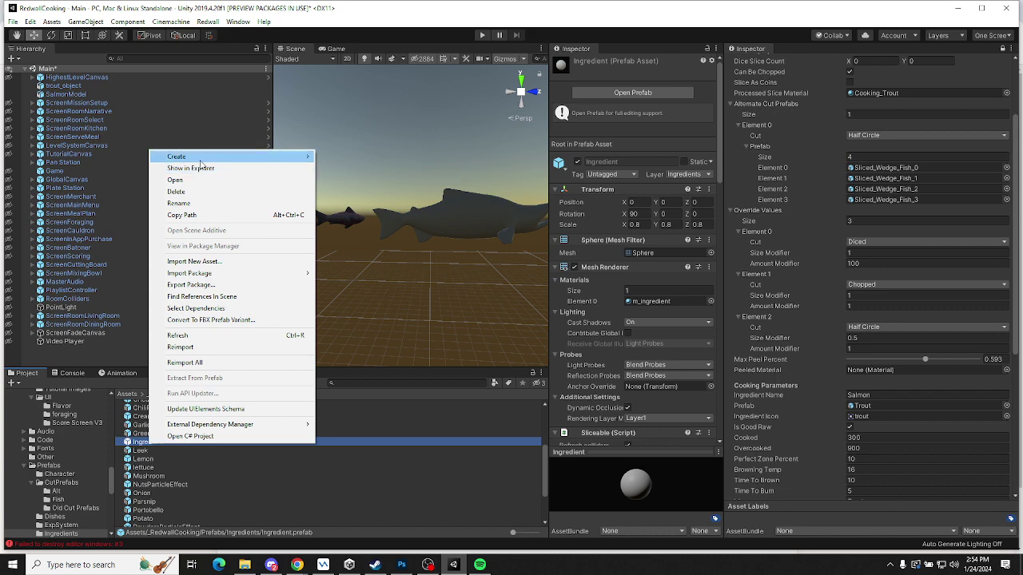
mouse_move(236, 157)
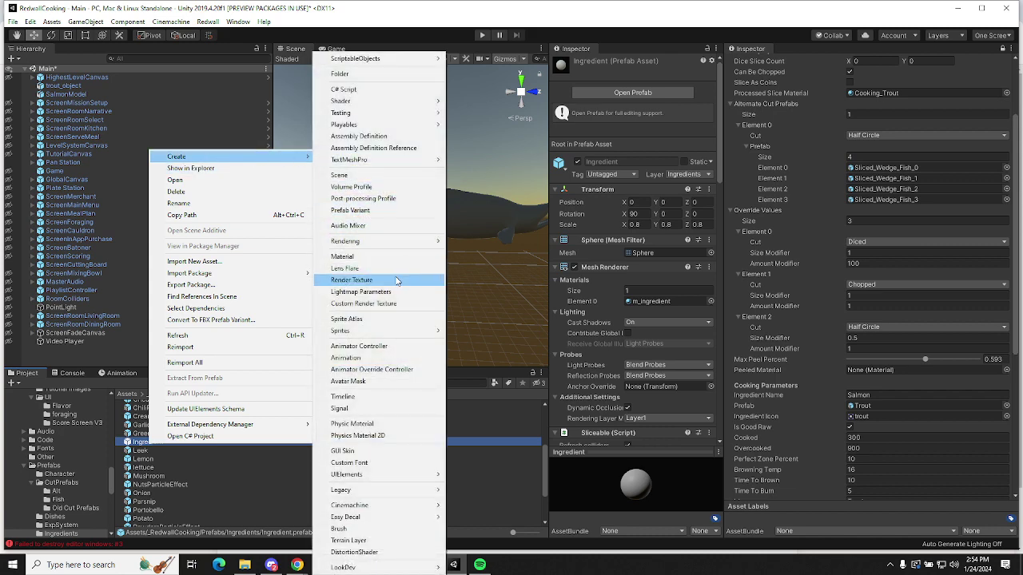
click(345, 212)
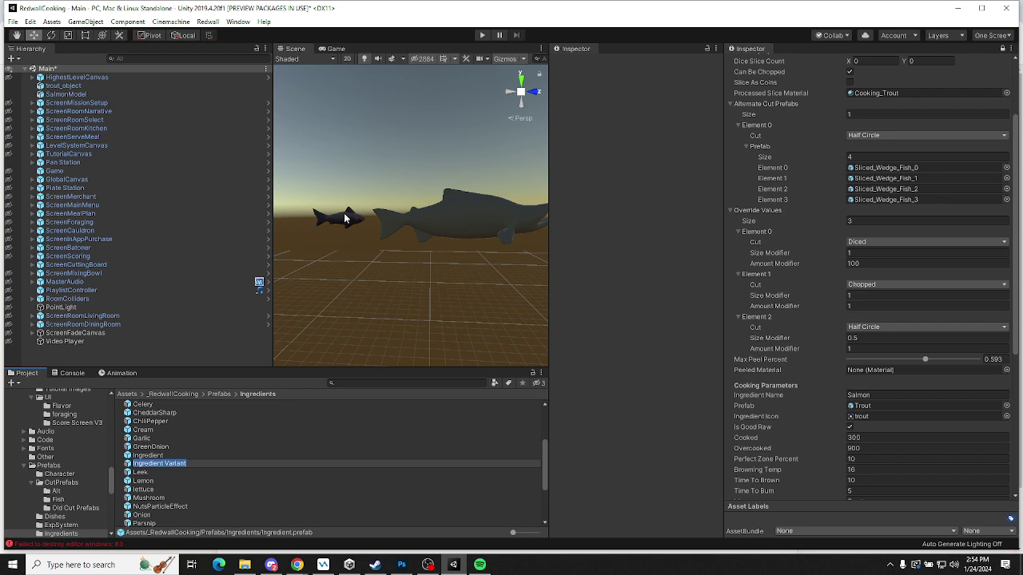
text(Salmon)
key(Return)
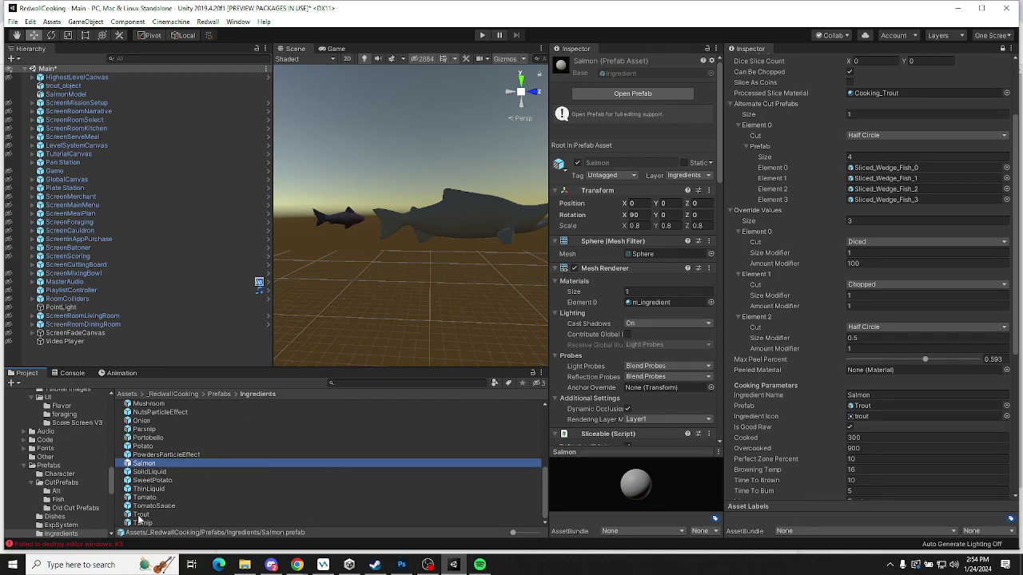
Assign the m_Salmon material from the Models/Salmon folder to Element 0 of the Salmon prefab's Mesh Renderer
scroll(56, 504, down, 2)
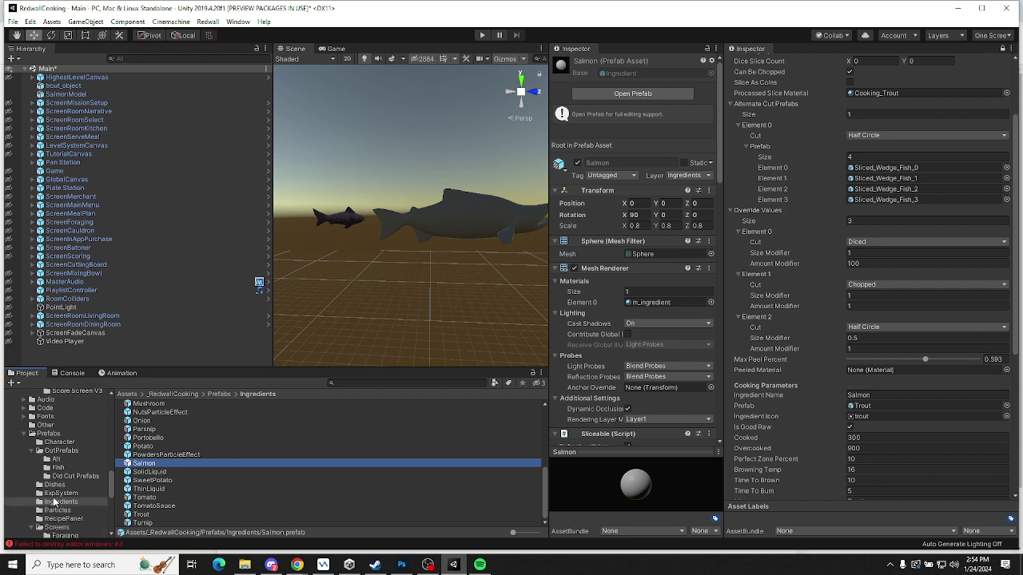
scroll(54, 502, down, 8)
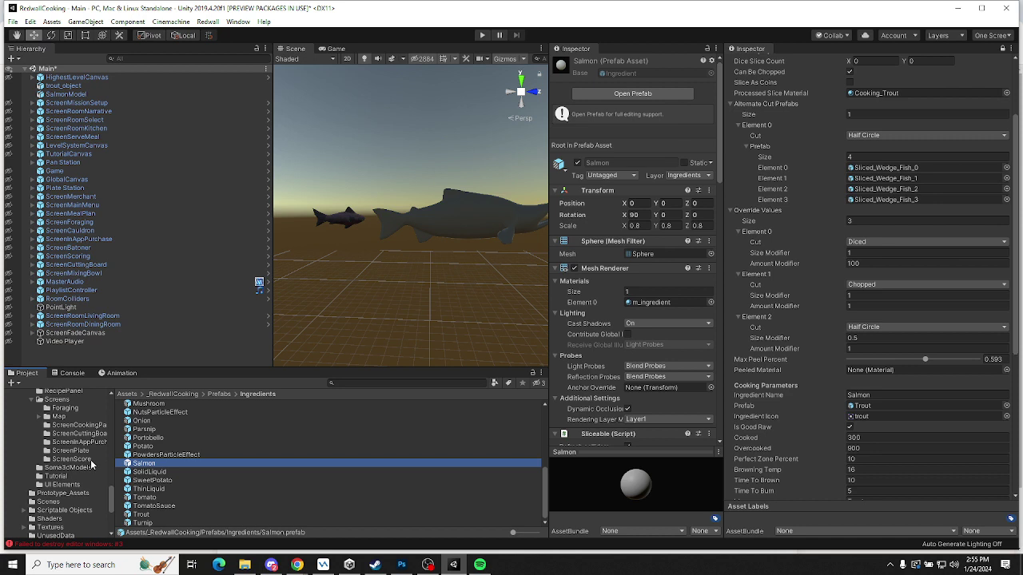
scroll(65, 461, up, 2)
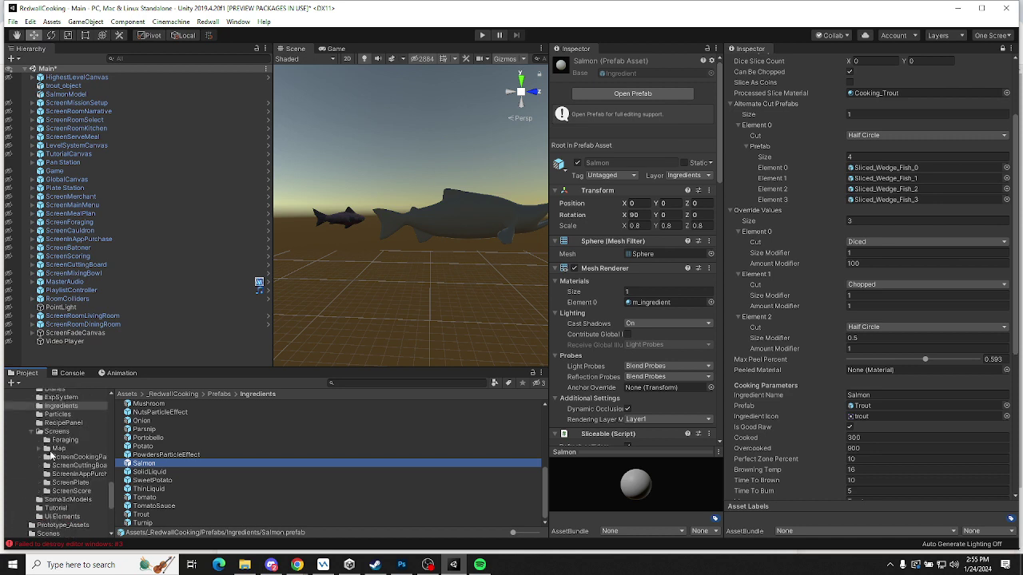
scroll(50, 454, down, 5)
scroll(48, 454, down, 5)
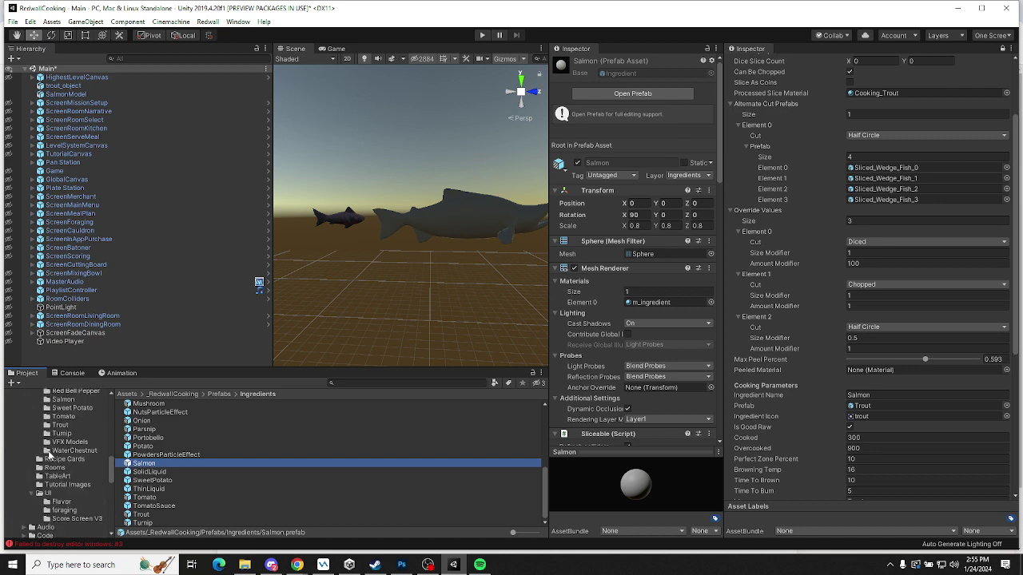
scroll(49, 455, up, 4)
click(64, 464)
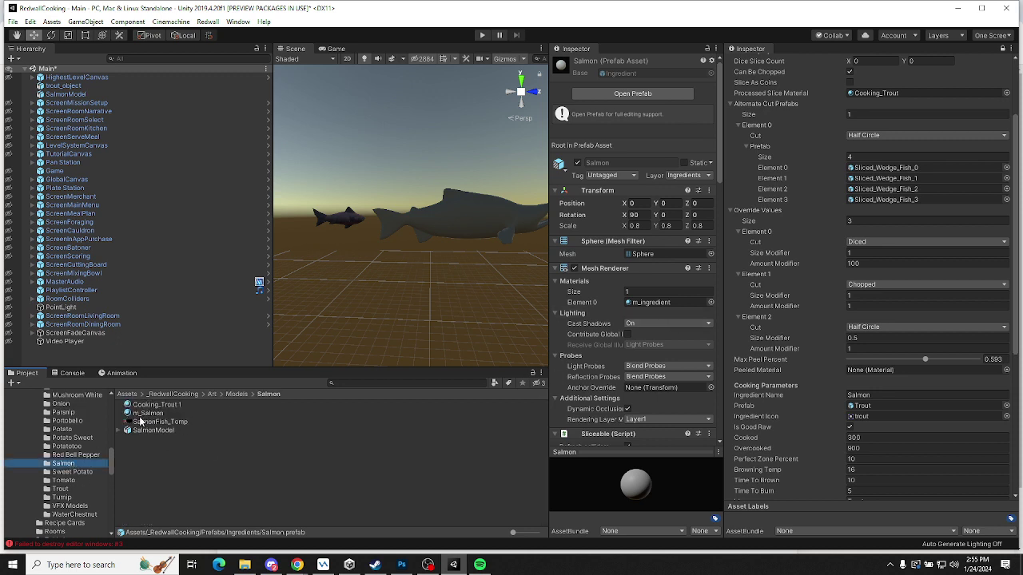
drag(139, 413, 651, 303)
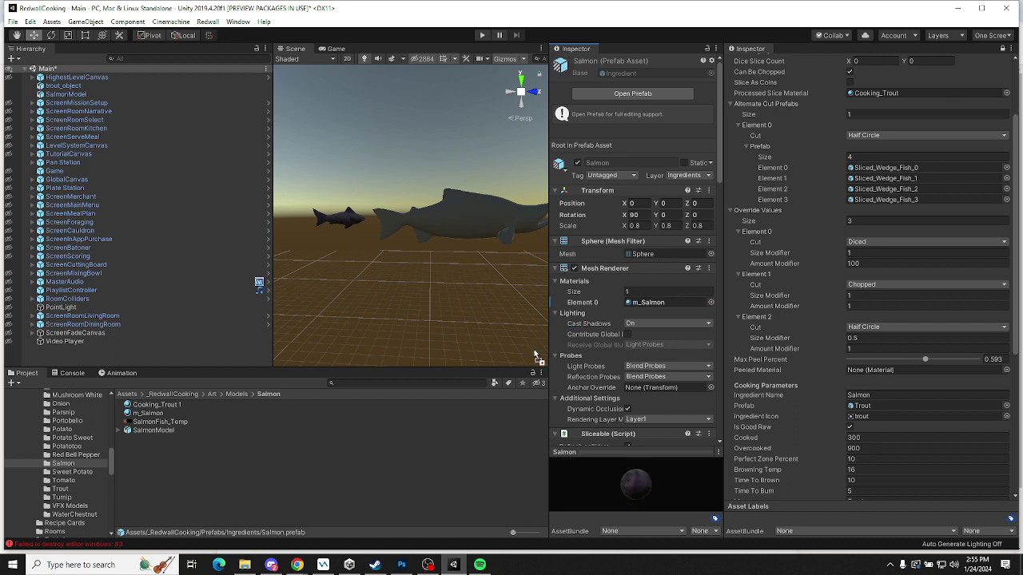
Replace the Salmon prefab's mesh with the Cube mesh contained in SalmonModel
click(121, 431)
drag(146, 442, 635, 253)
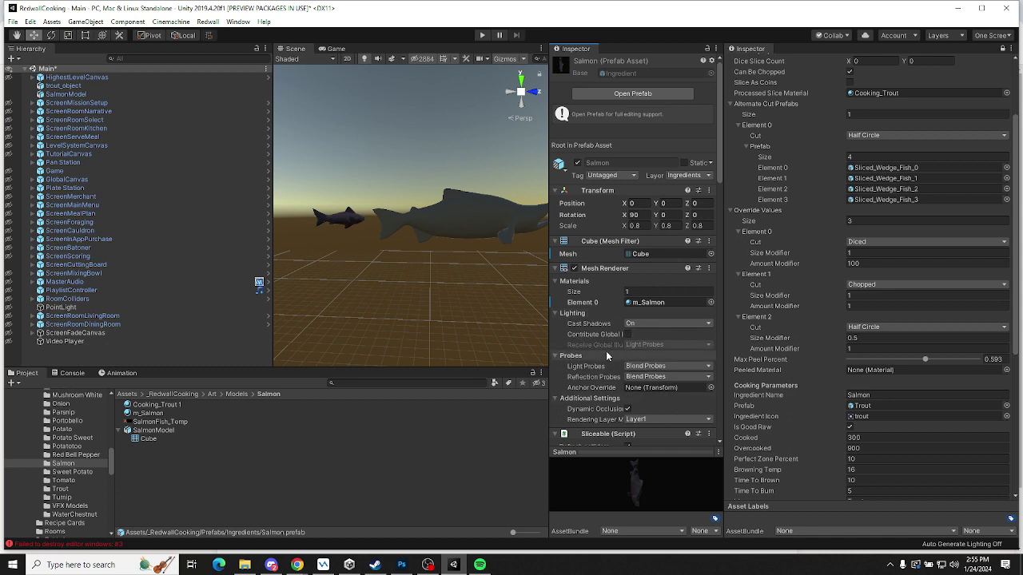
scroll(626, 259, down, 3)
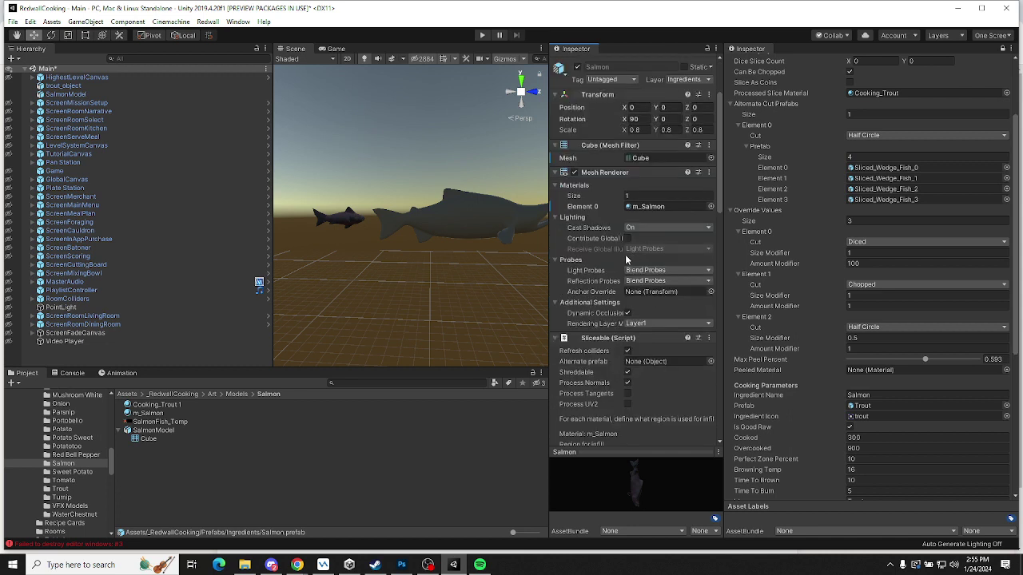
scroll(608, 267, down, 6)
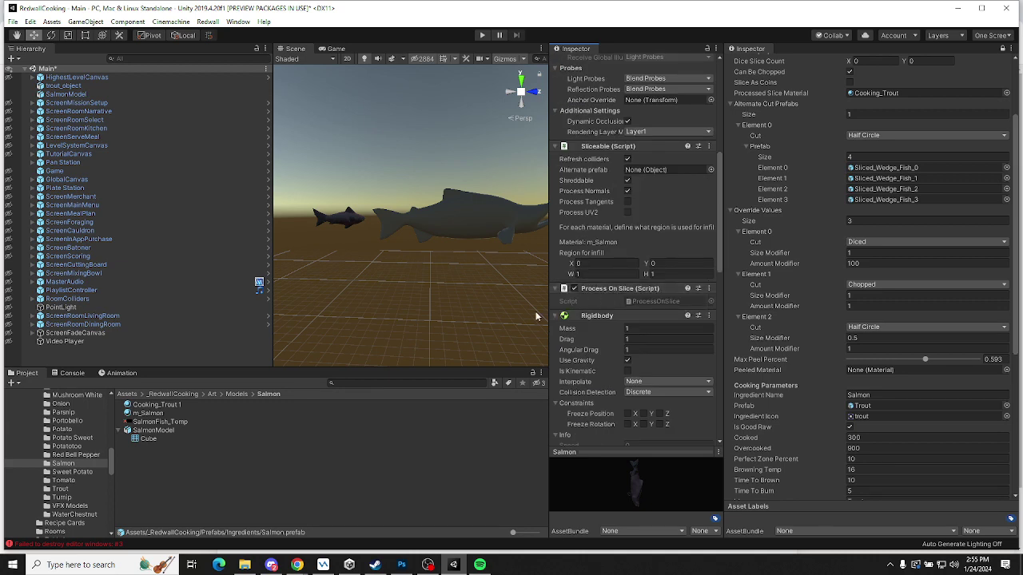
Rename the Cooking_Trout 1 material in the Models/Salmon folder as Cooking_Salmon
click(157, 406)
click(162, 406)
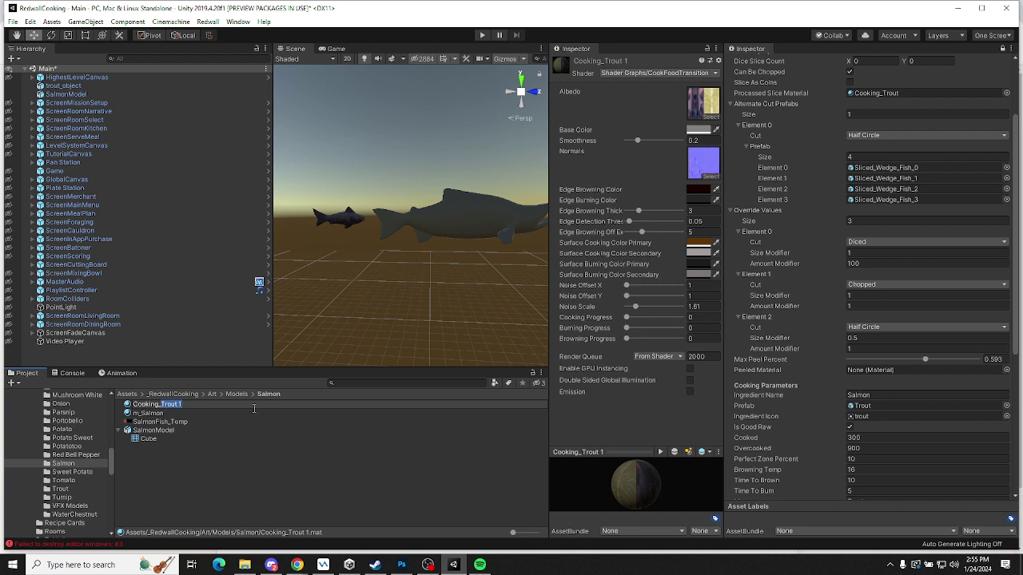
text(Salmon)
key(BackSpace)
key(BackSpace)
key(BackSpace)
text(mon)
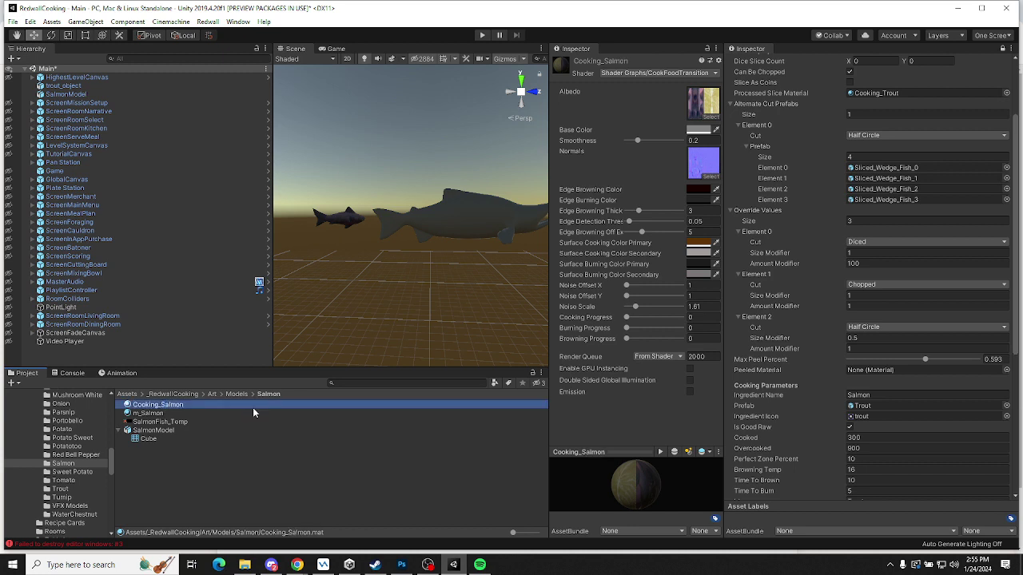
key(Return)
Set the Cooking_Salmon material's Albedo to the SalmonFish_Temp texture and check the Ingredient Polish thread in Discord
drag(154, 426, 696, 104)
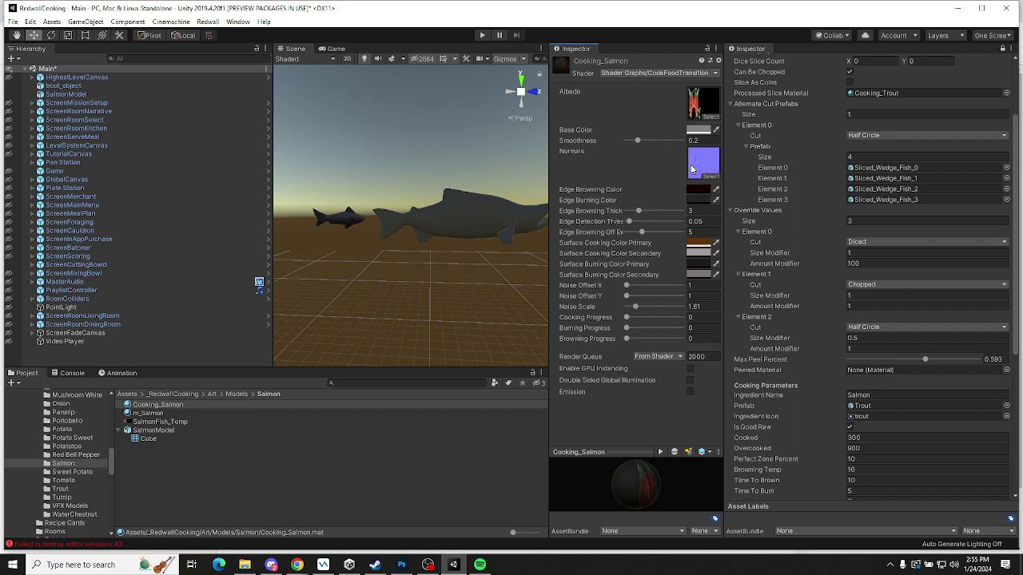
click(271, 565)
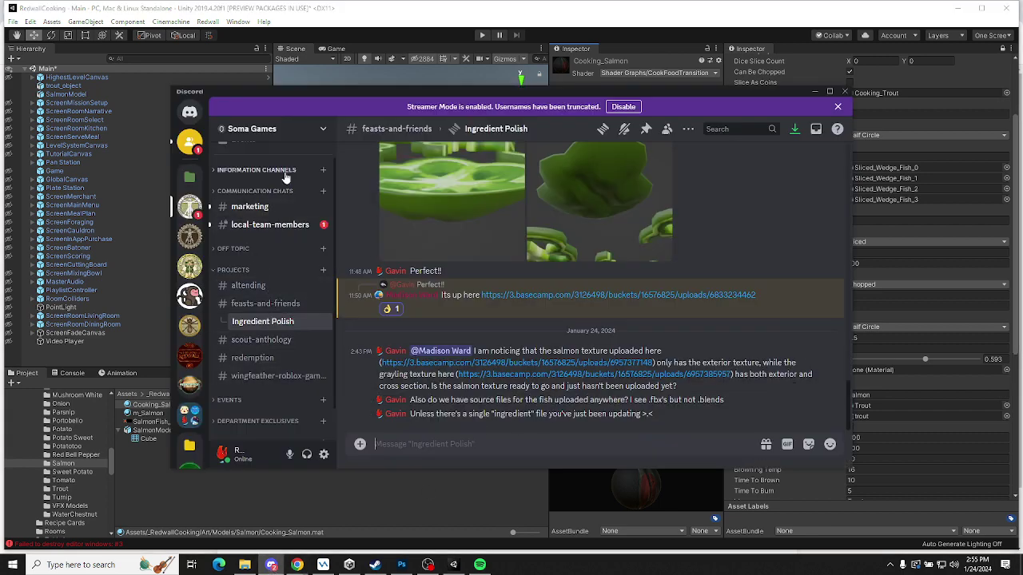
click(270, 507)
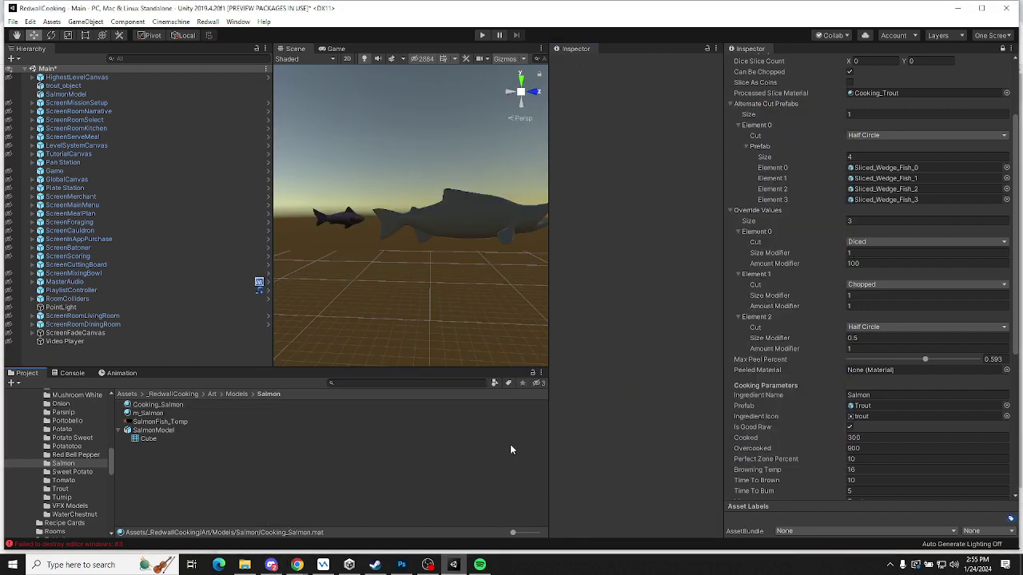
Try to assign the Cooking_Salmon material as the Salmon ingredient type's Processed Slice Material
scroll(847, 407, up, 3)
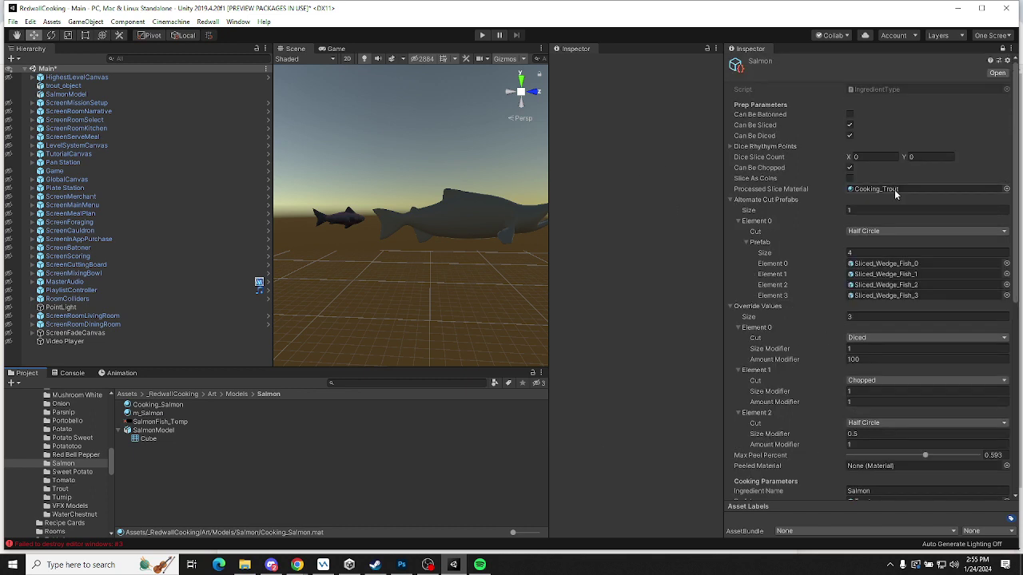
drag(165, 405, 838, 201)
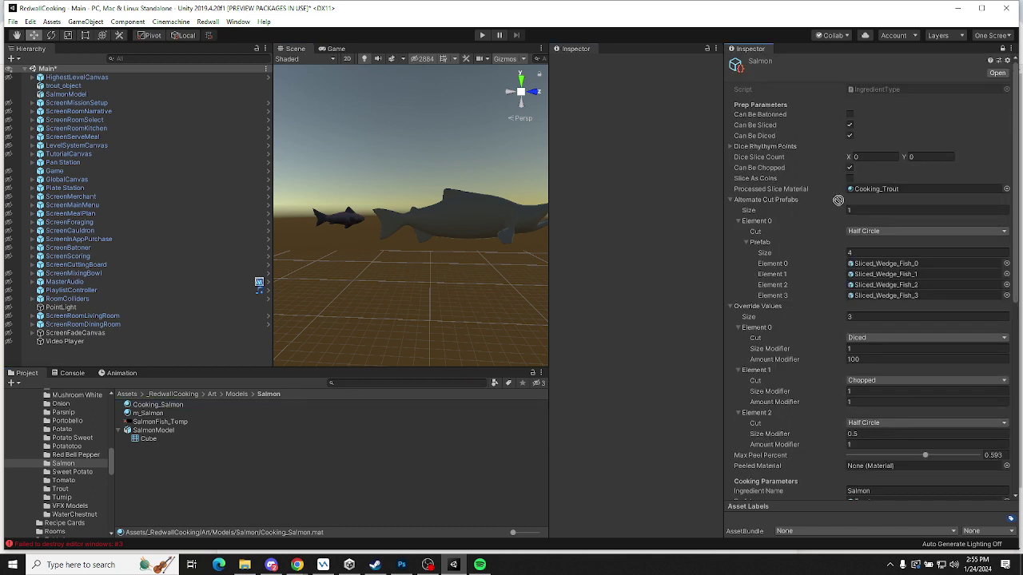
click(879, 189)
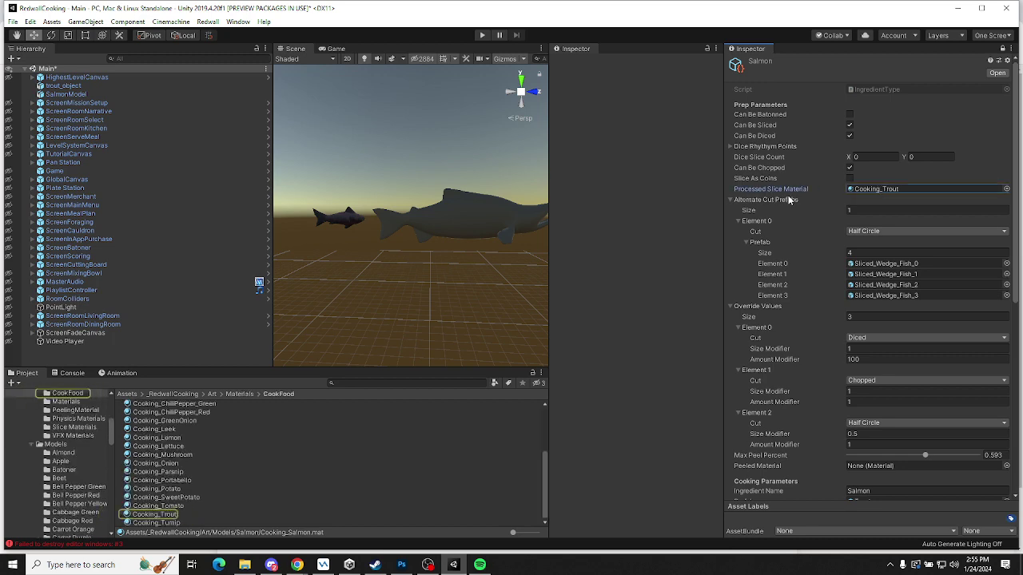
Locate the Salmon ingredient type's assigned icon in the project and return to the assets of the Models/Salmon folder
scroll(854, 323, down, 5)
scroll(855, 323, down, 4)
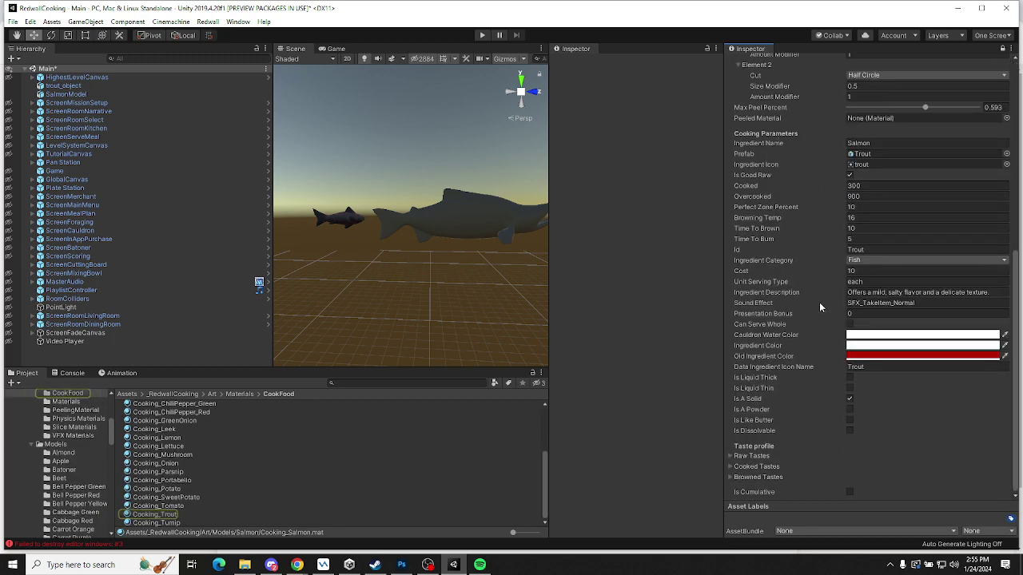
click(878, 166)
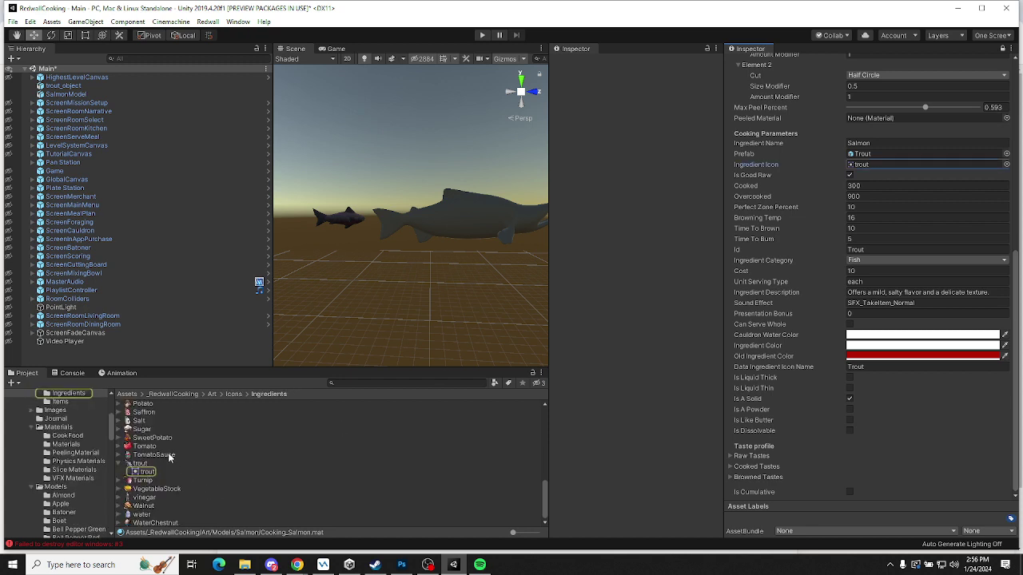
scroll(79, 447, down, 2)
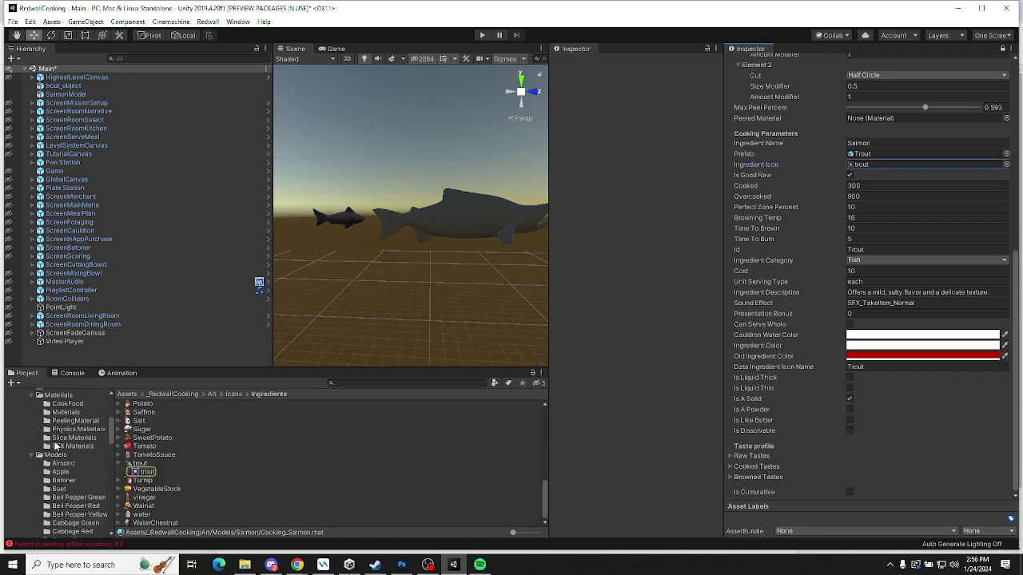
click(31, 395)
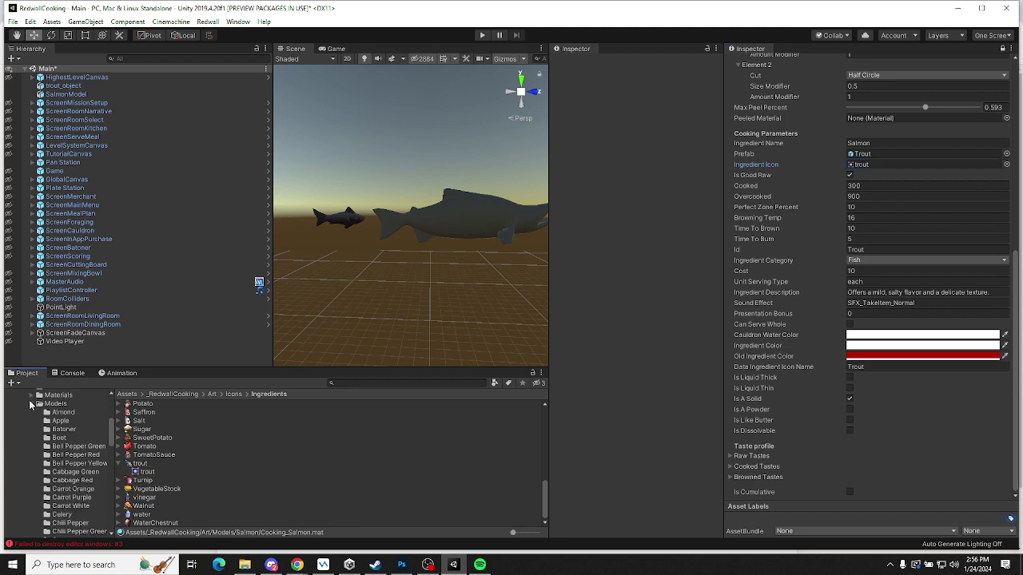
click(31, 404)
scroll(70, 505, down, 6)
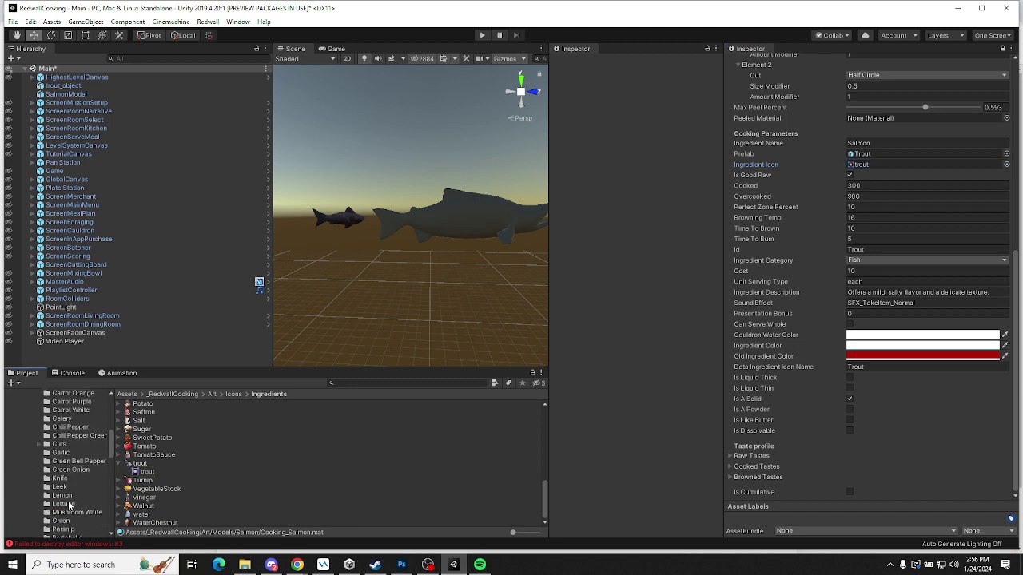
scroll(70, 505, down, 3)
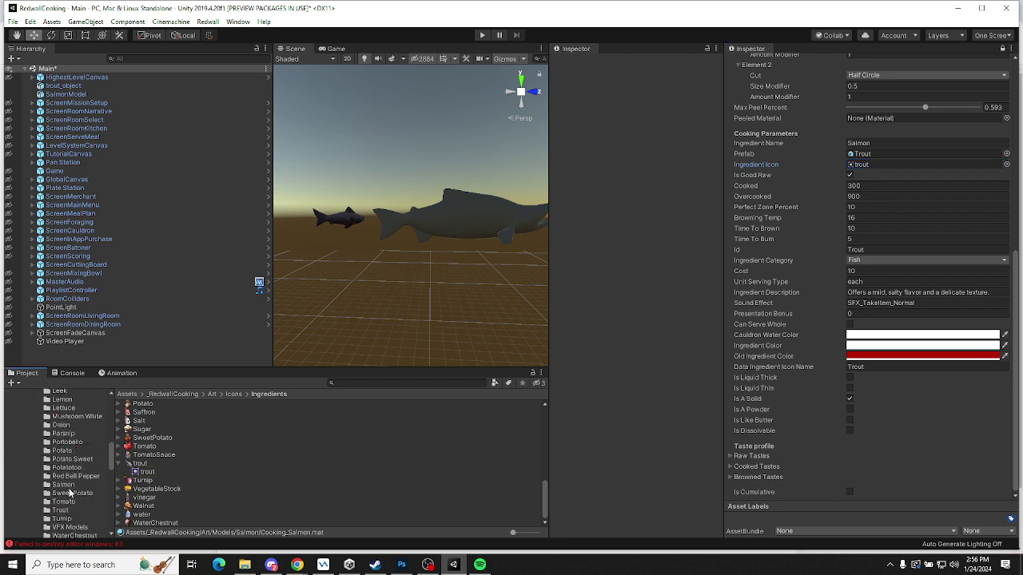
click(66, 487)
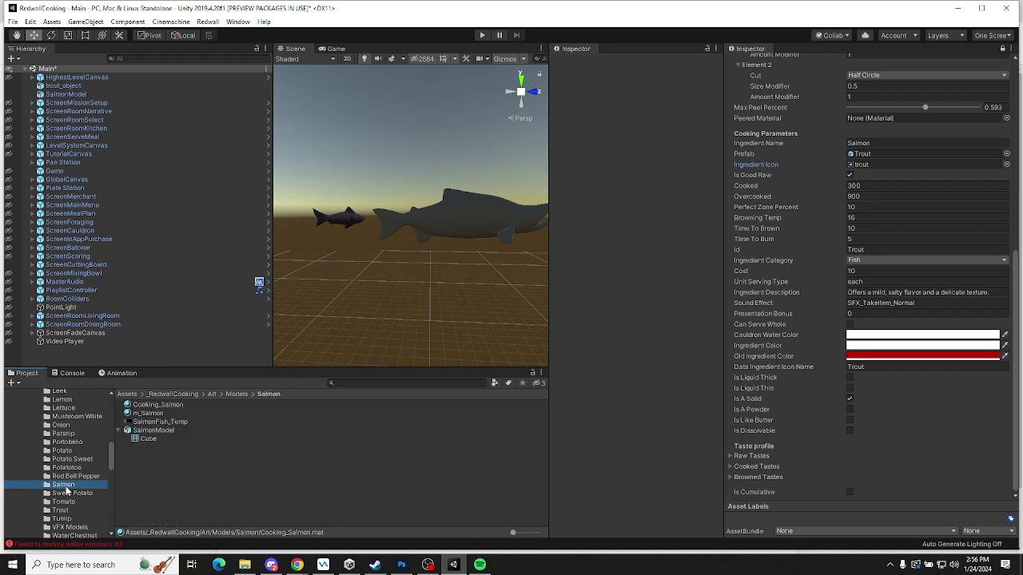
click(119, 430)
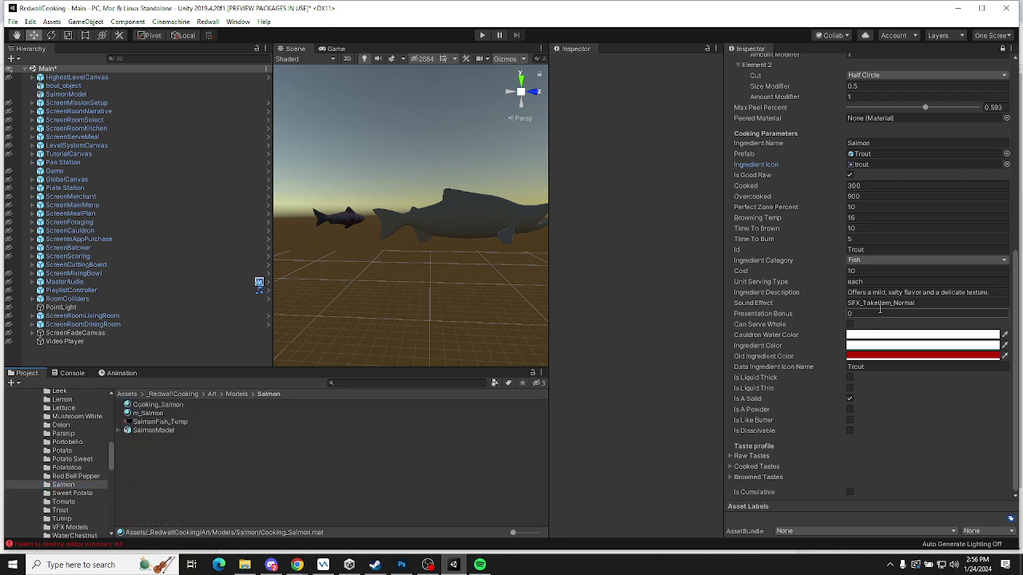
Locate the prefab assigned to the Salmon ingredient type and examine how the Carrot Purple model folder is organized
scroll(855, 311, up, 5)
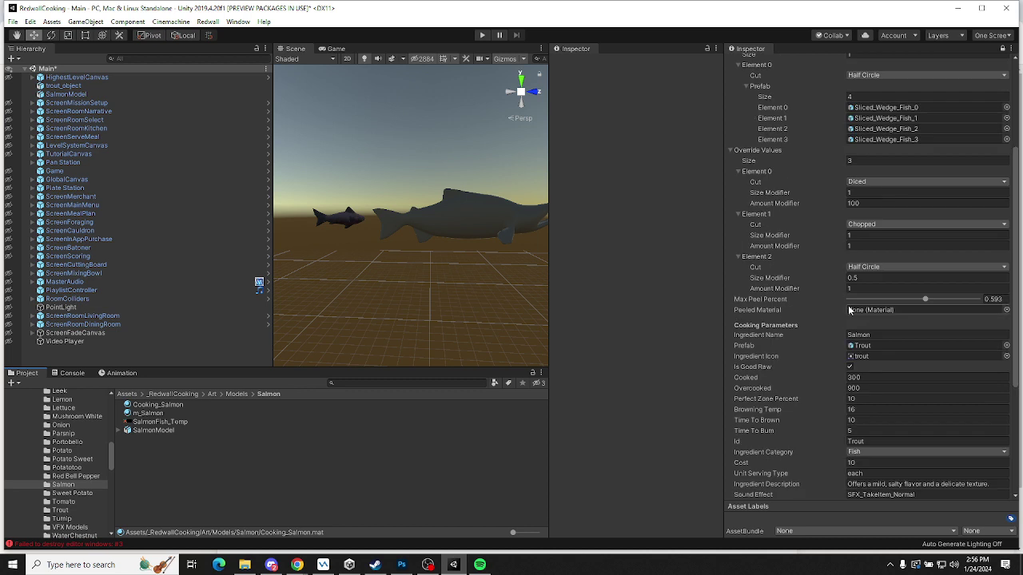
click(864, 349)
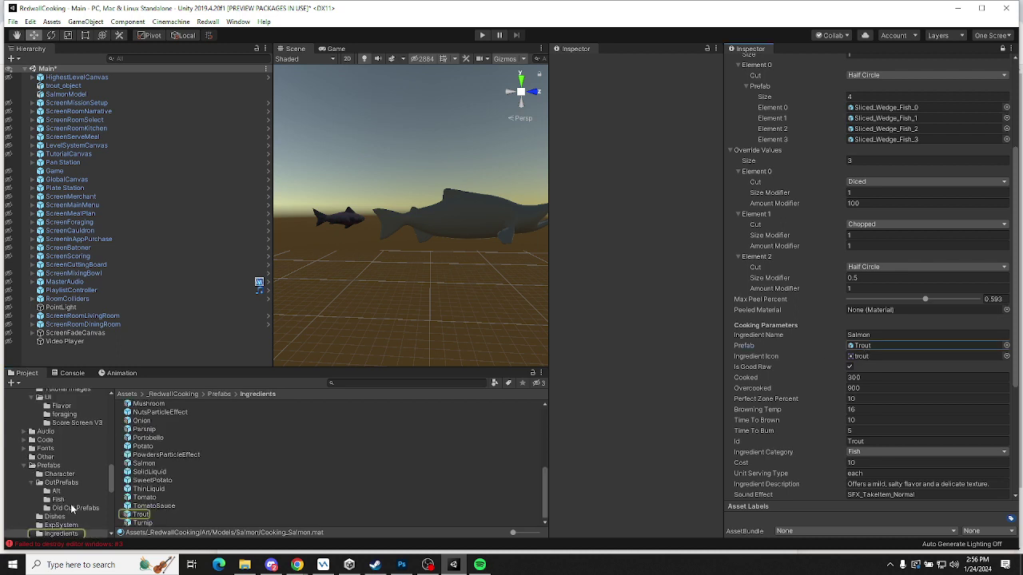
scroll(75, 423, up, 5)
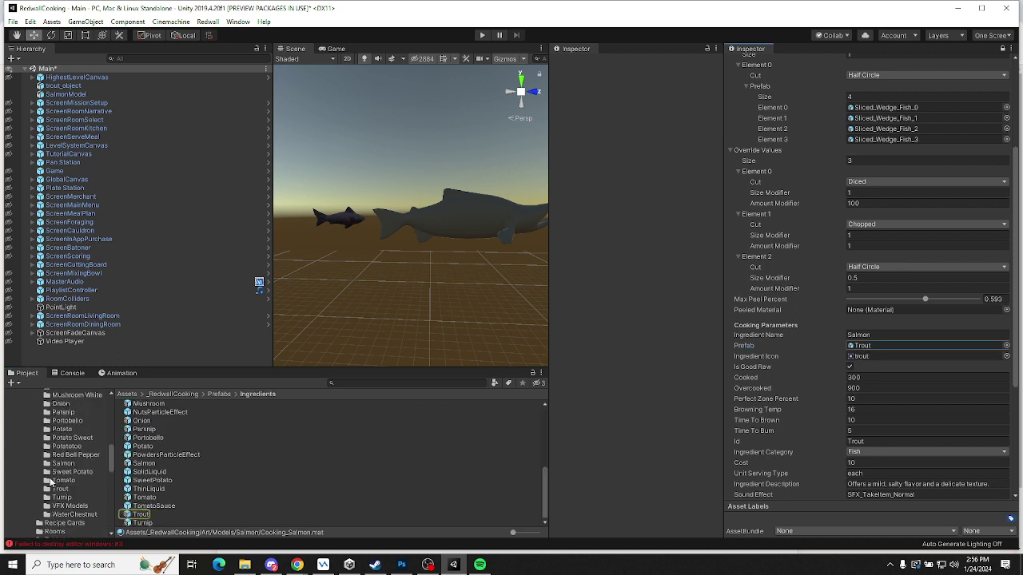
scroll(74, 424, up, 3)
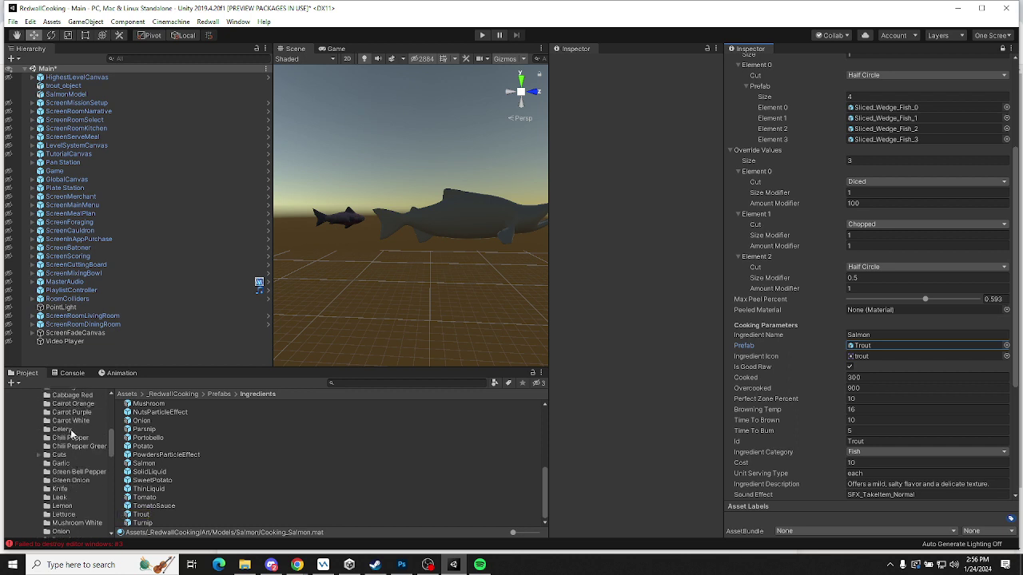
click(76, 413)
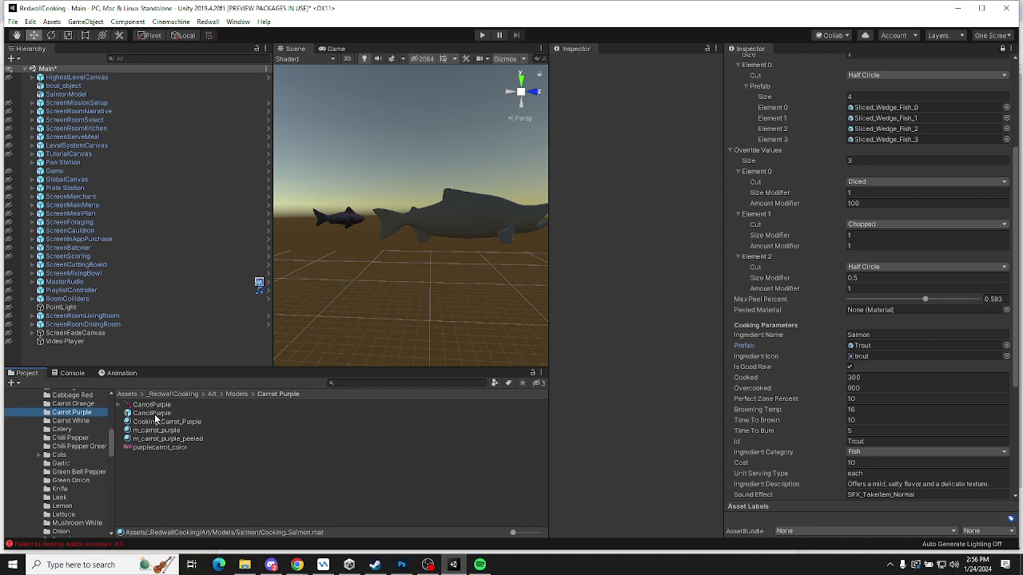
Locate the prefab assigned to the Salmon ingredient type, and move the Salmon prefab from Prefabs/Ingredients into the Models/Salmon folder
click(890, 346)
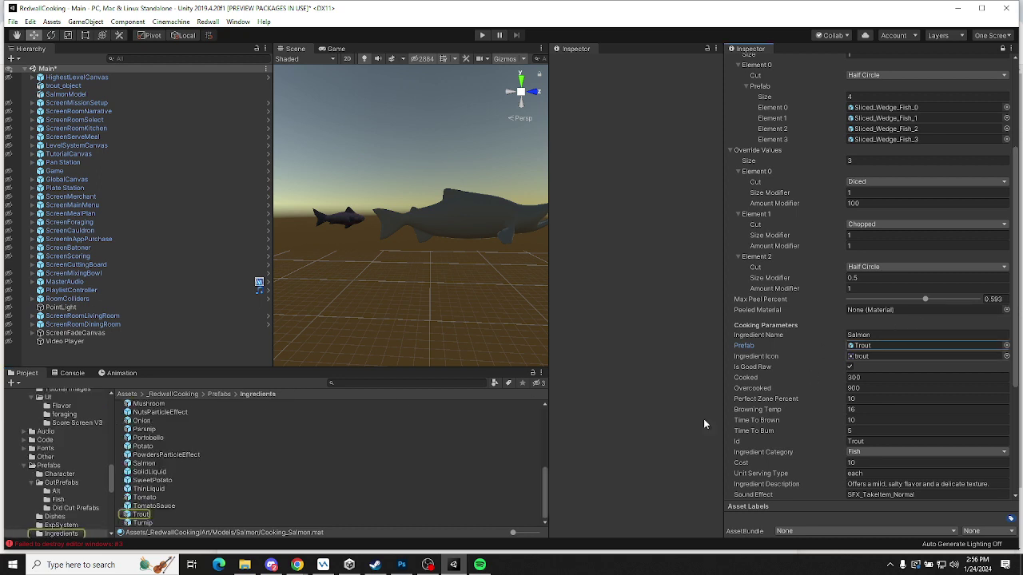
scroll(135, 499, up, 3)
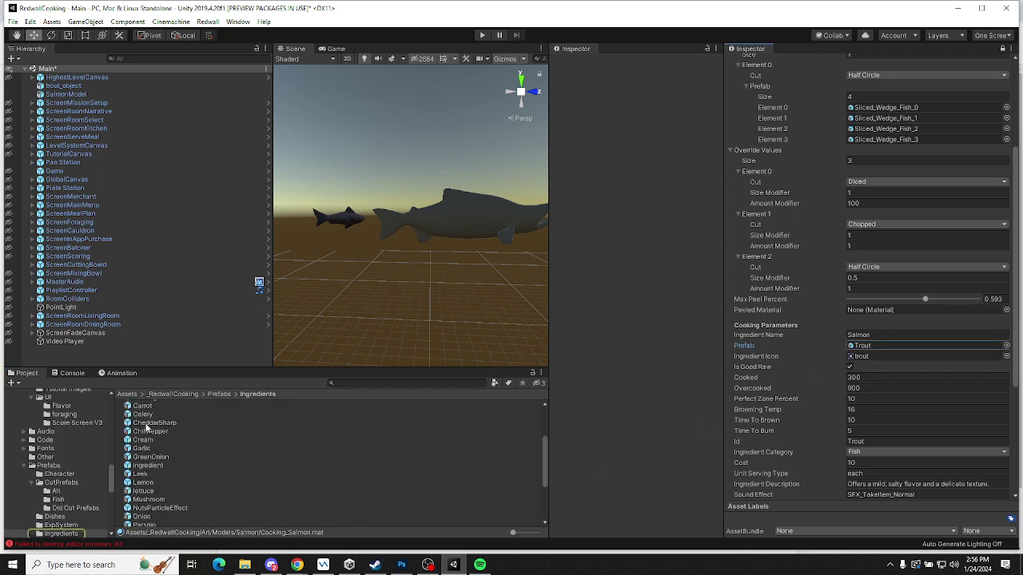
scroll(146, 431, up, 3)
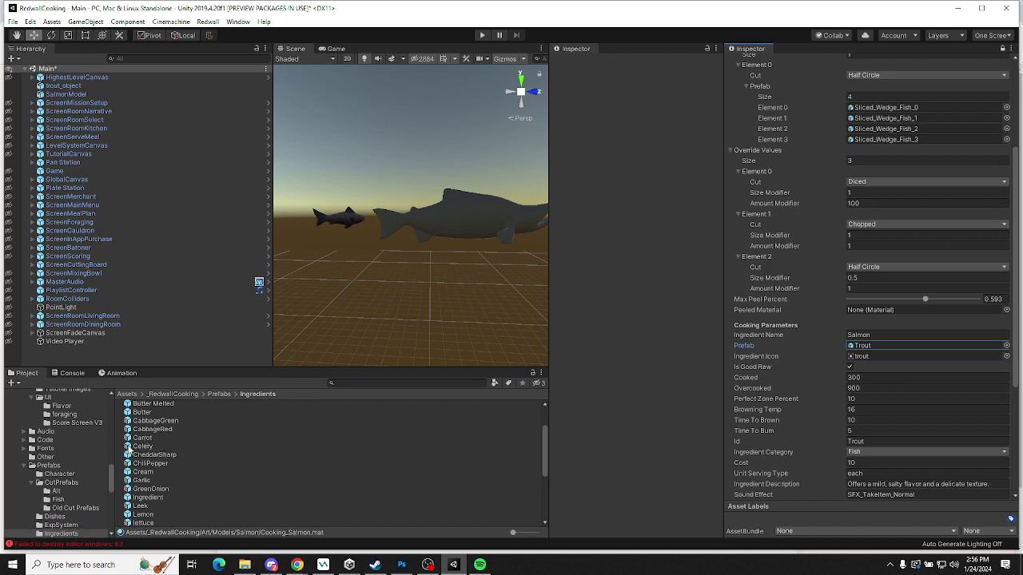
scroll(484, 474, down, 6)
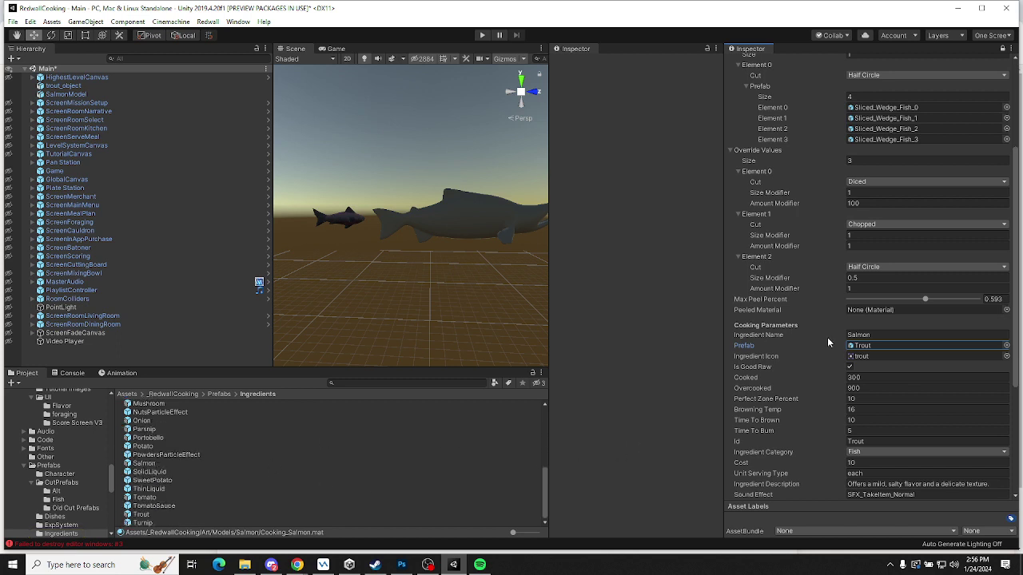
click(145, 464)
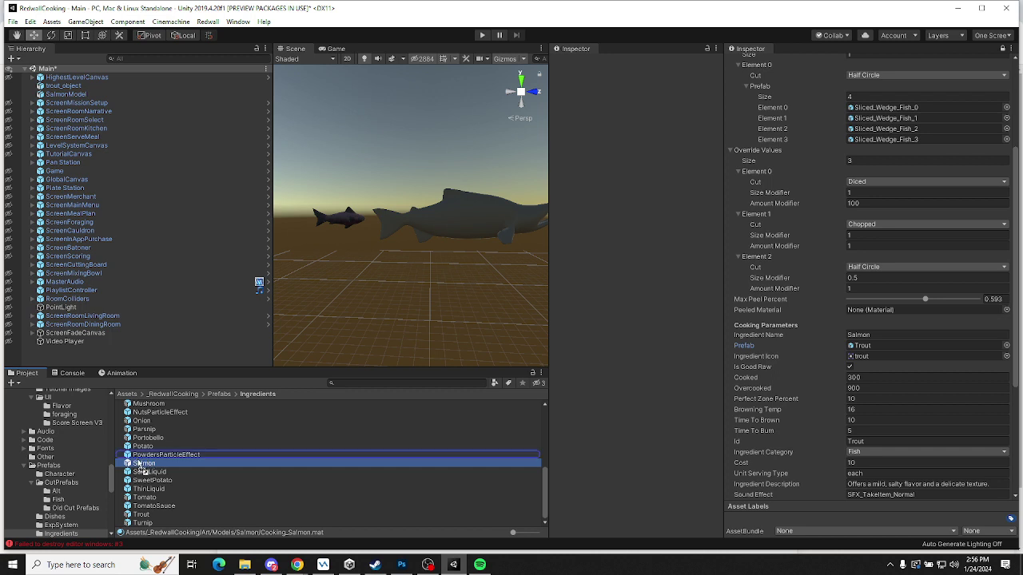
scroll(70, 400, up, 3)
scroll(70, 398, up, 4)
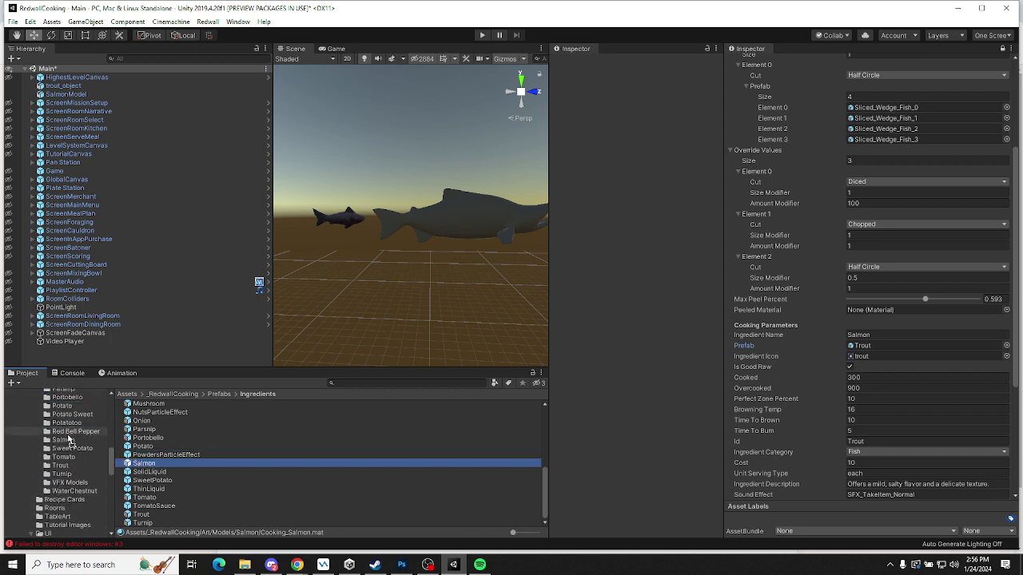
drag(67, 441, 67, 441)
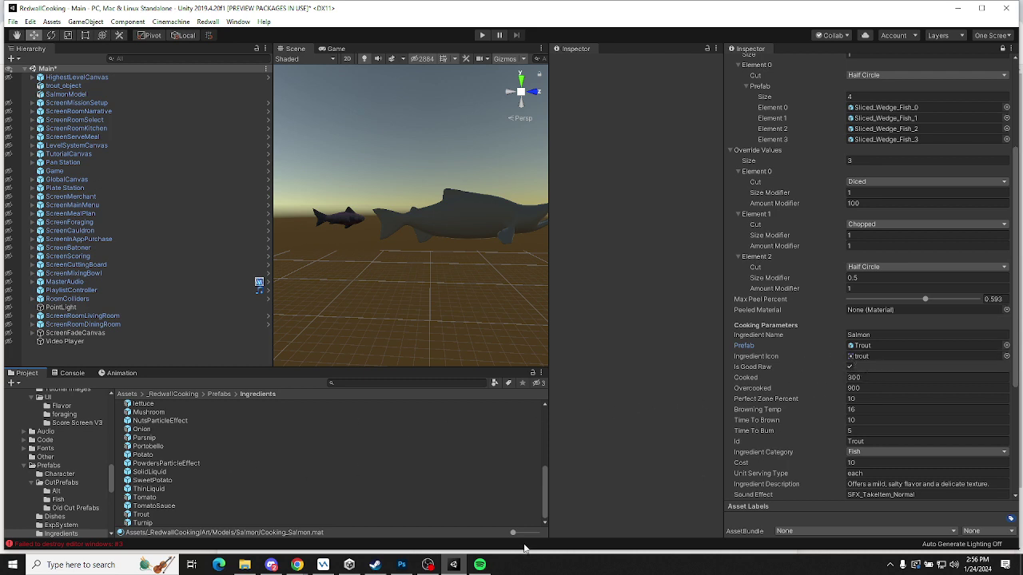
Switch to the Basecamp Salmon page in Chrome and open the parent Art folder in a new tab
mouse_move(276, 566)
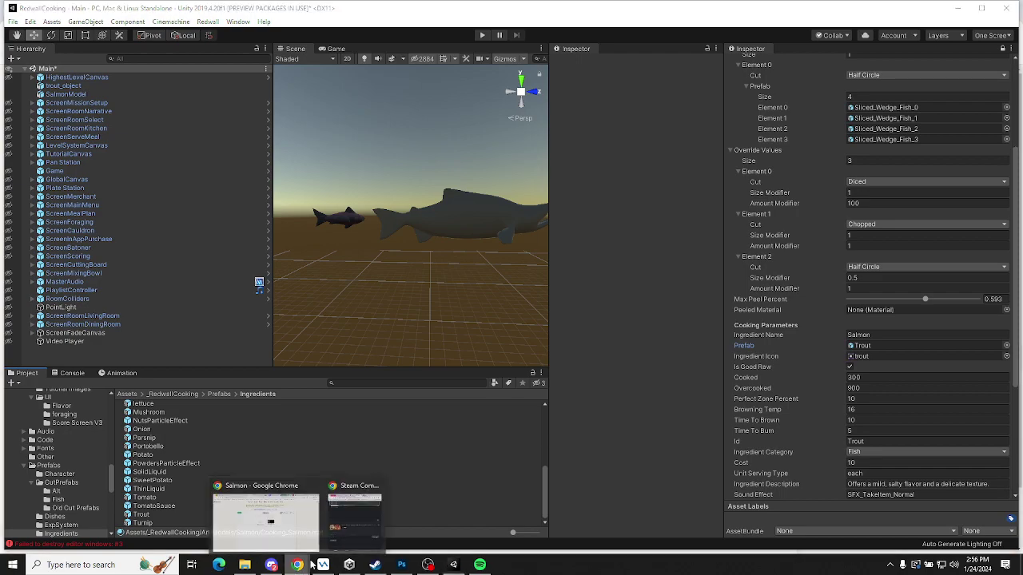
click(342, 462)
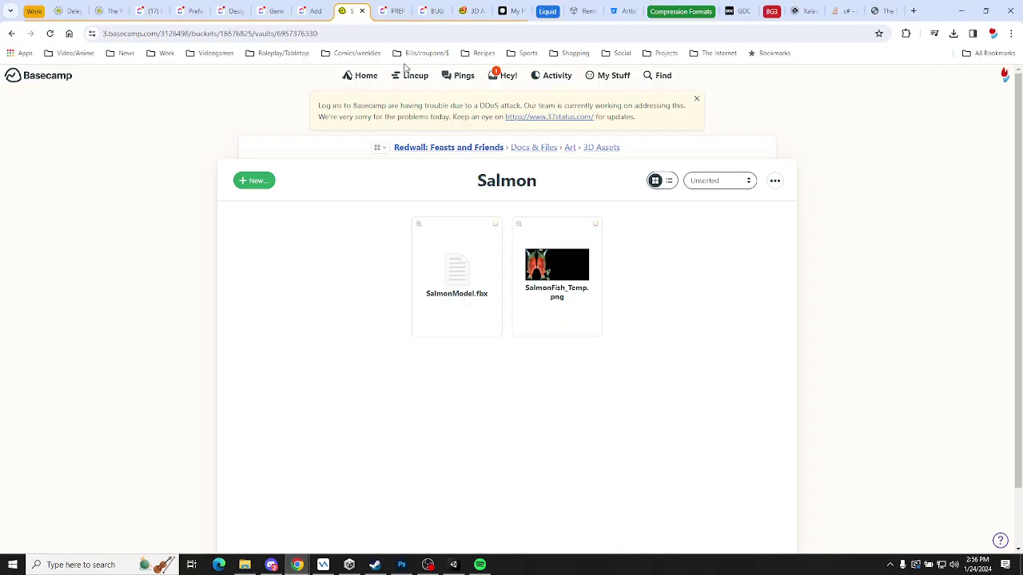
right_click(608, 149)
right_click(573, 154)
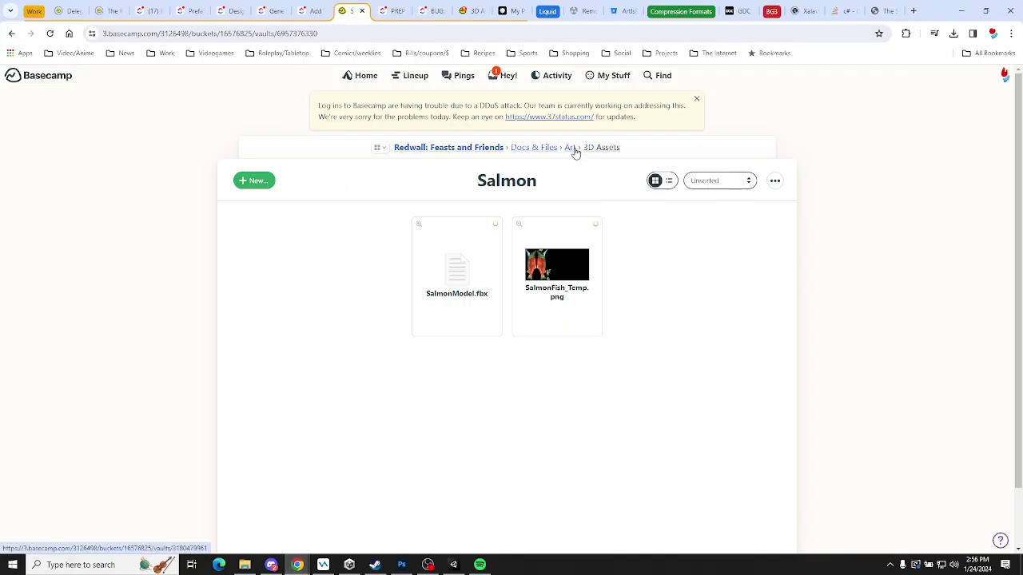
right_click(573, 154)
click(589, 162)
click(372, 12)
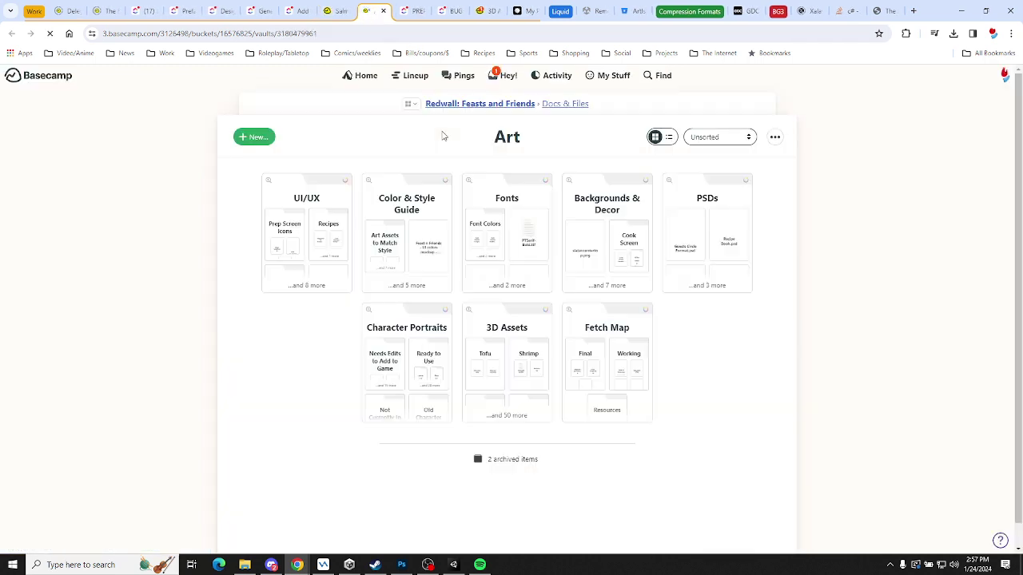
Browse through UI/UX and Ingredient Icons to the Ingredients Available folder
click(322, 230)
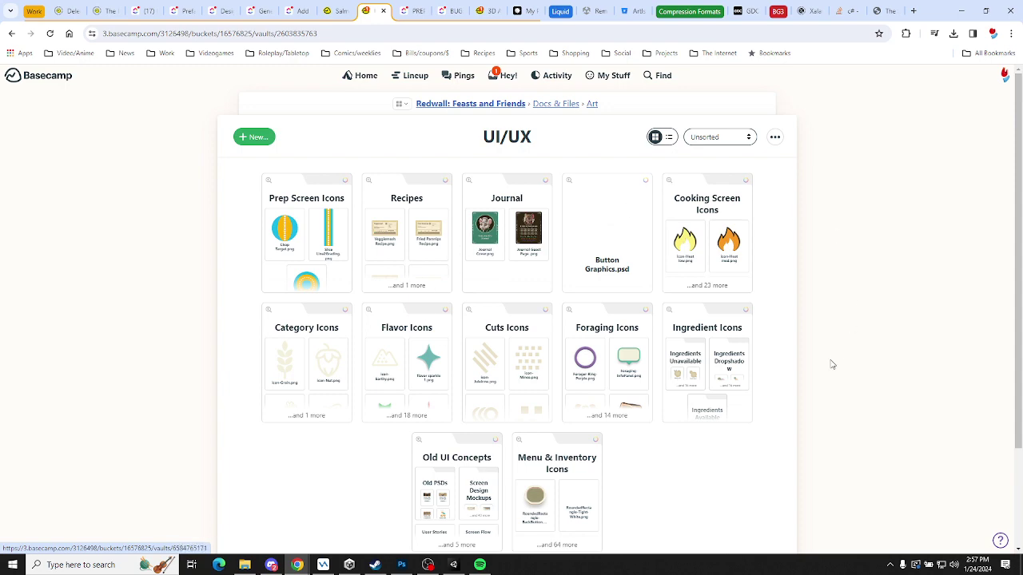
click(701, 352)
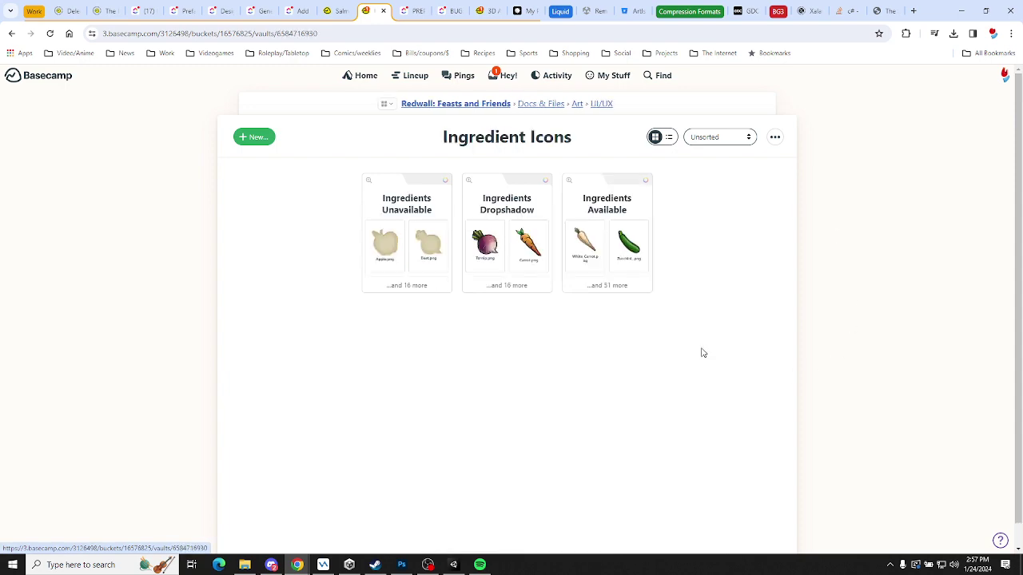
click(540, 237)
click(612, 104)
click(609, 231)
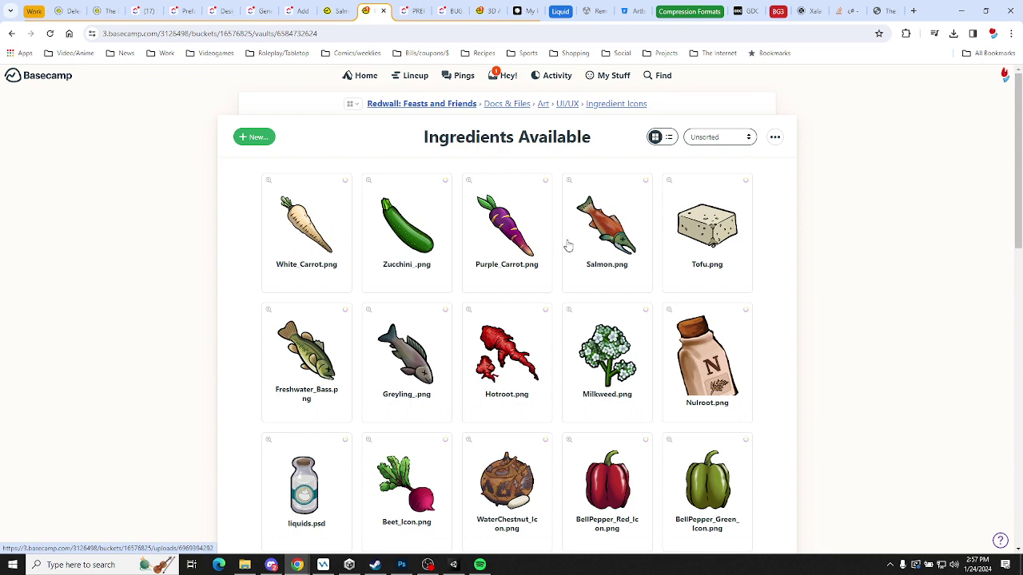
Download Salmon.png from Ingredients Available and show the downloaded file in its Downloads folder
click(609, 249)
click(449, 303)
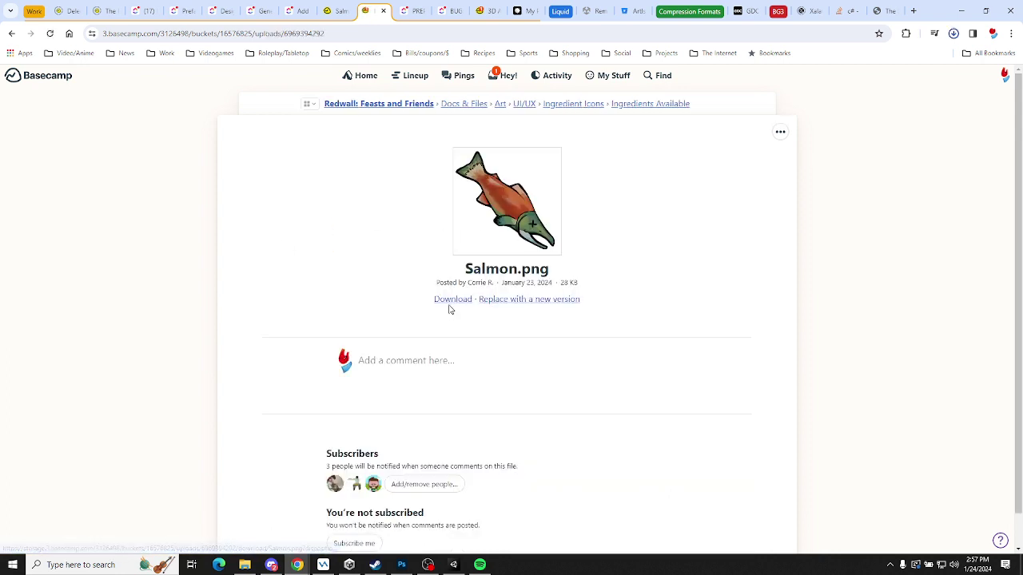
click(649, 104)
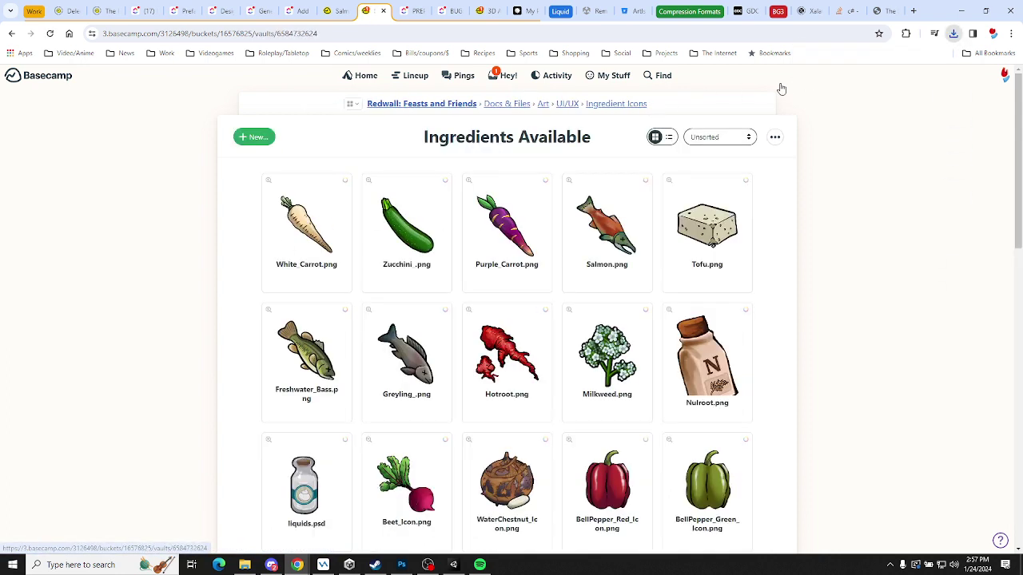
click(972, 34)
click(973, 34)
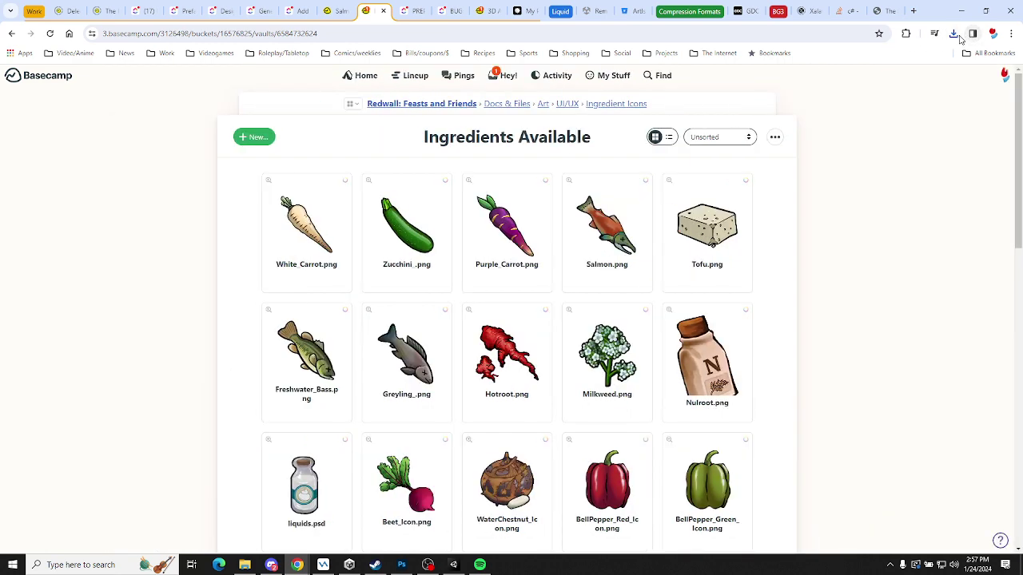
click(953, 33)
click(927, 84)
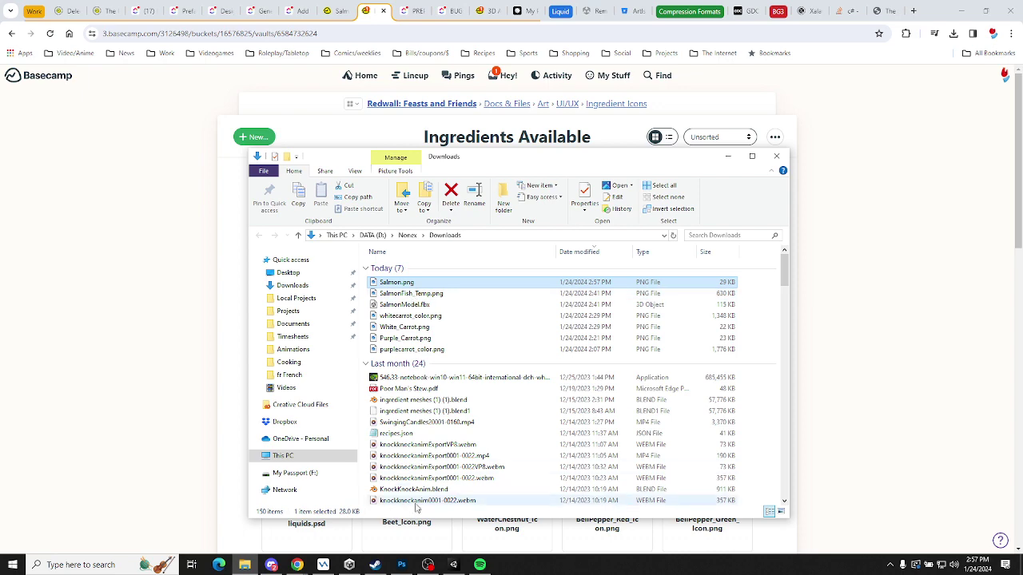
Import Salmon.png from the Downloads folder into the Models/Salmon folder of the Unity project, enlarging the project browser to reach it
click(453, 567)
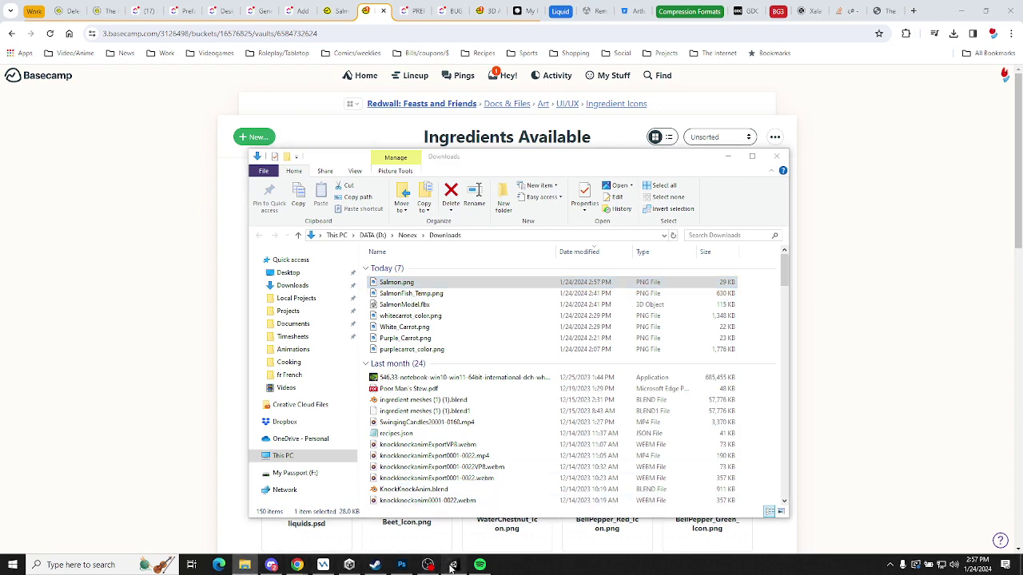
click(245, 566)
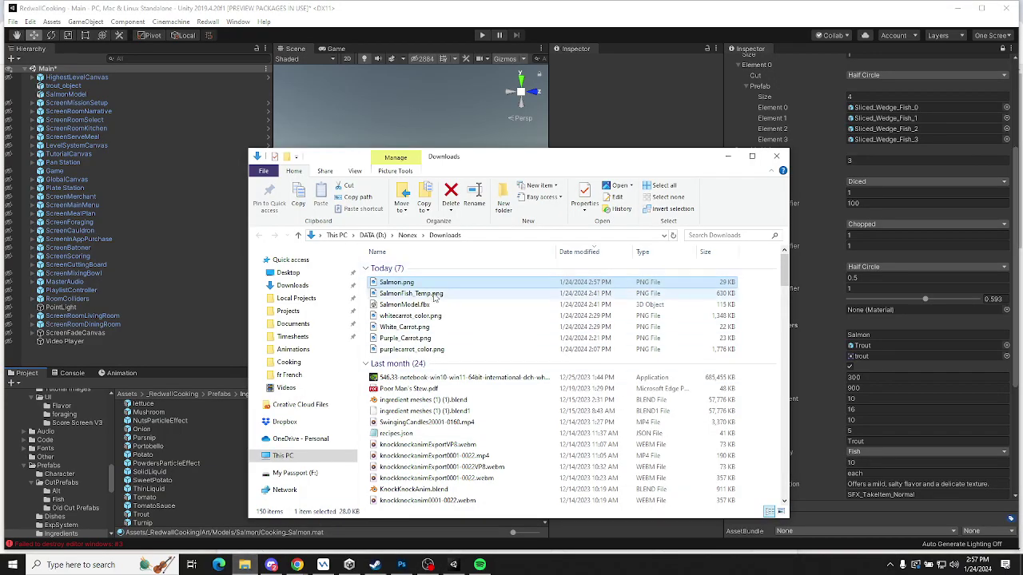
drag(422, 283, 420, 289)
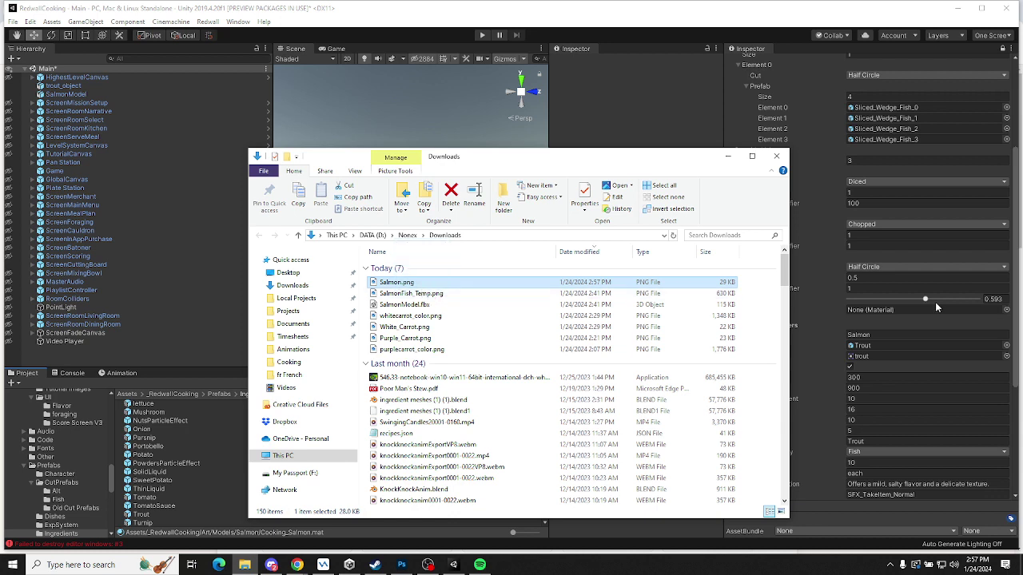
click(201, 373)
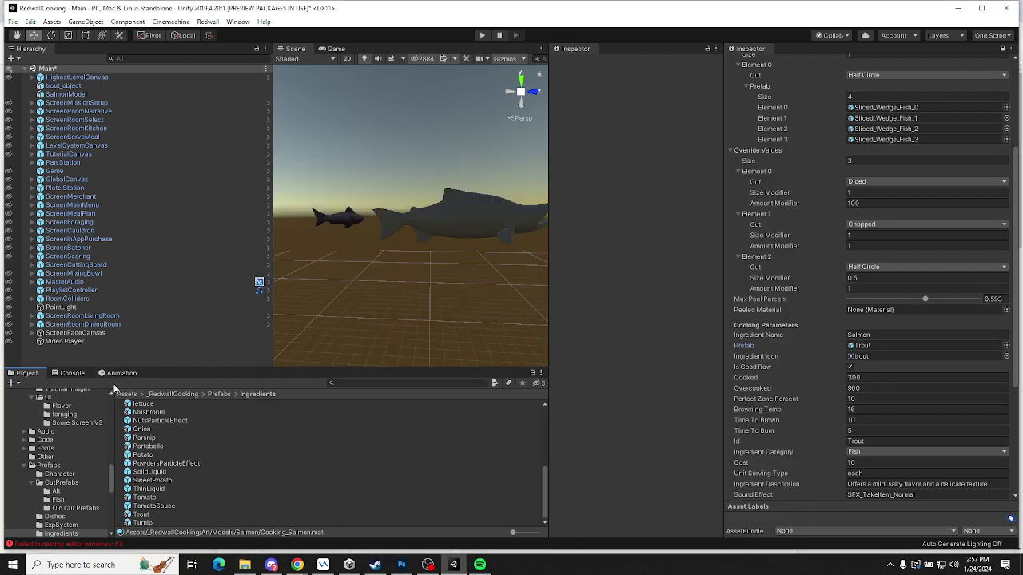
scroll(52, 478, up, 3)
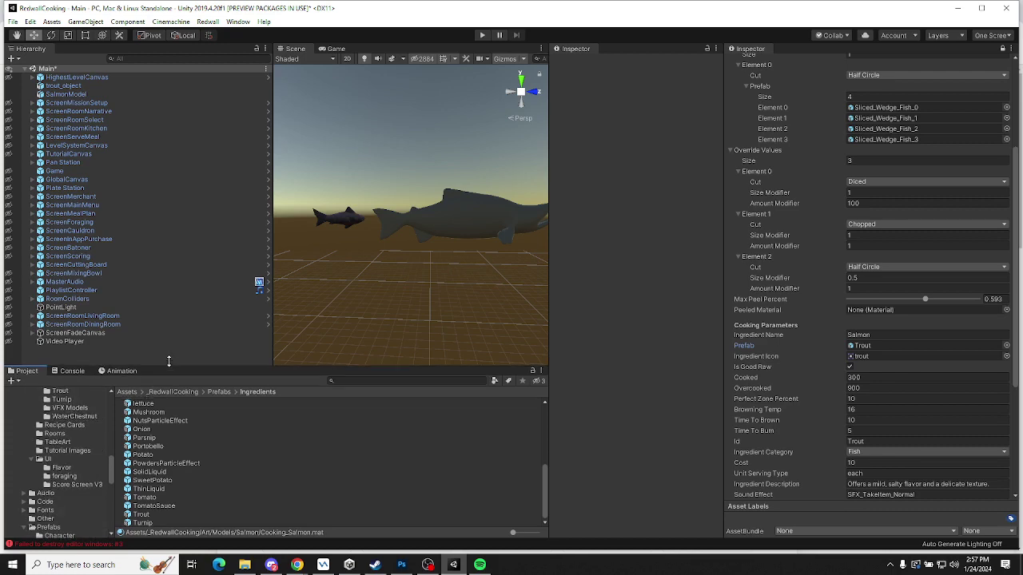
drag(160, 369, 206, 111)
scroll(65, 323, up, 5)
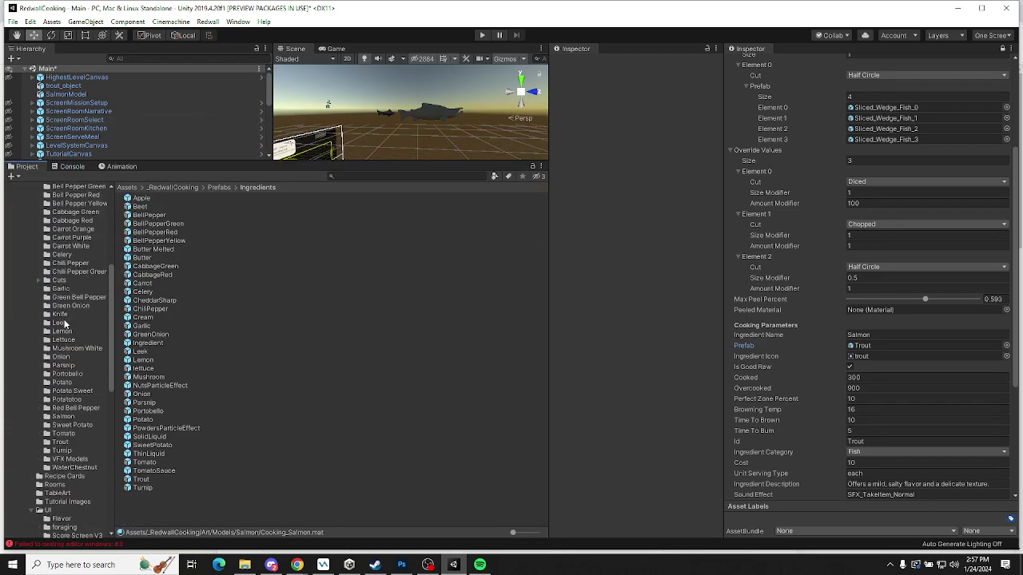
click(62, 418)
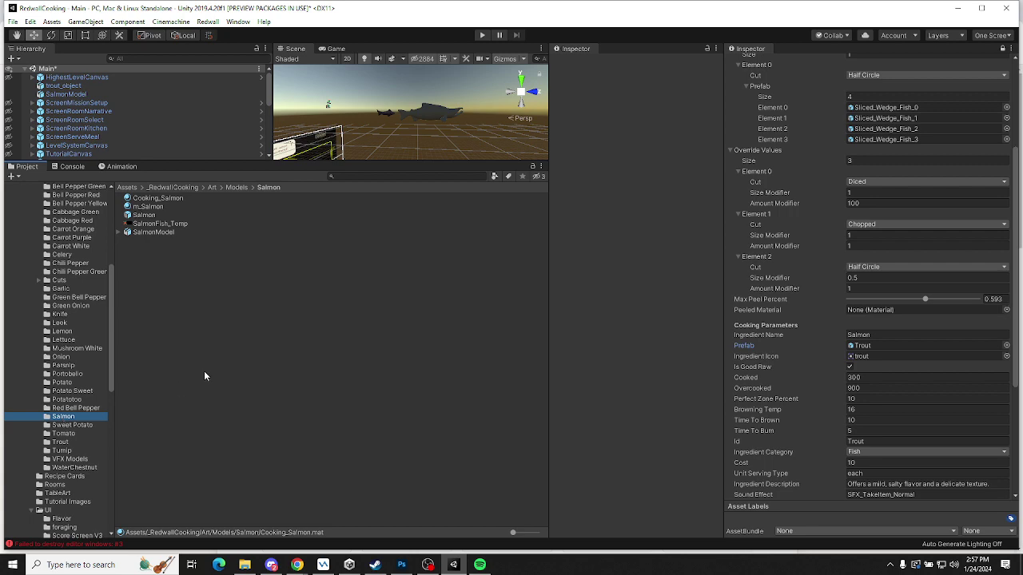
key(alt+Tab)
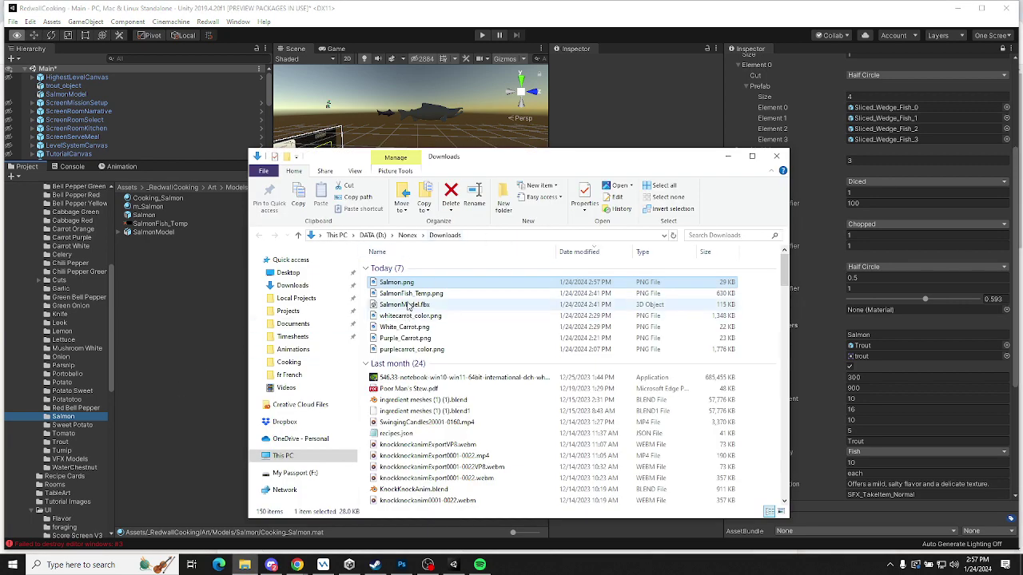
drag(395, 282, 208, 342)
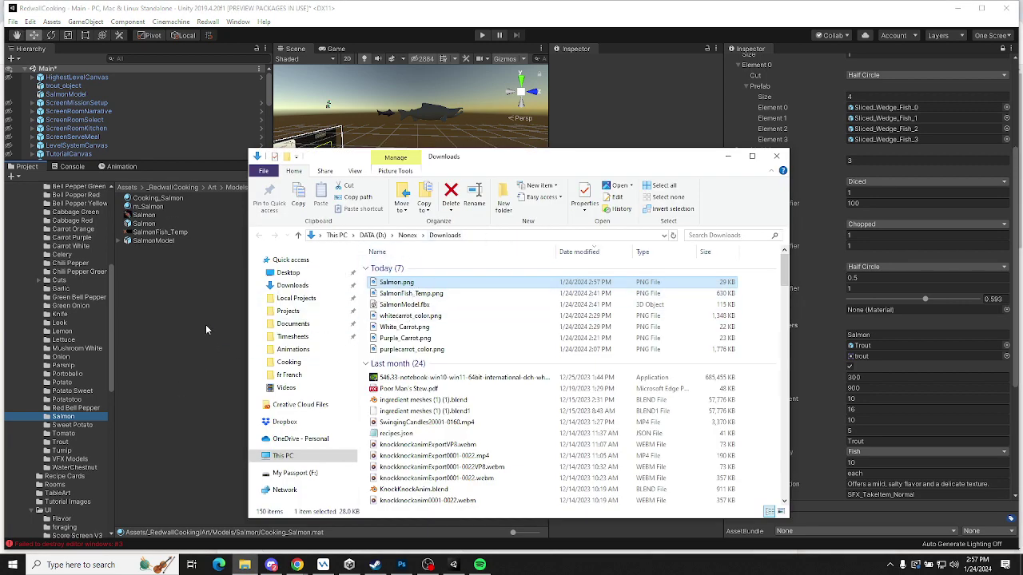
Set the imported Salmon image's Texture Type to Sprite (2D and UI) and apply the import settings
click(142, 216)
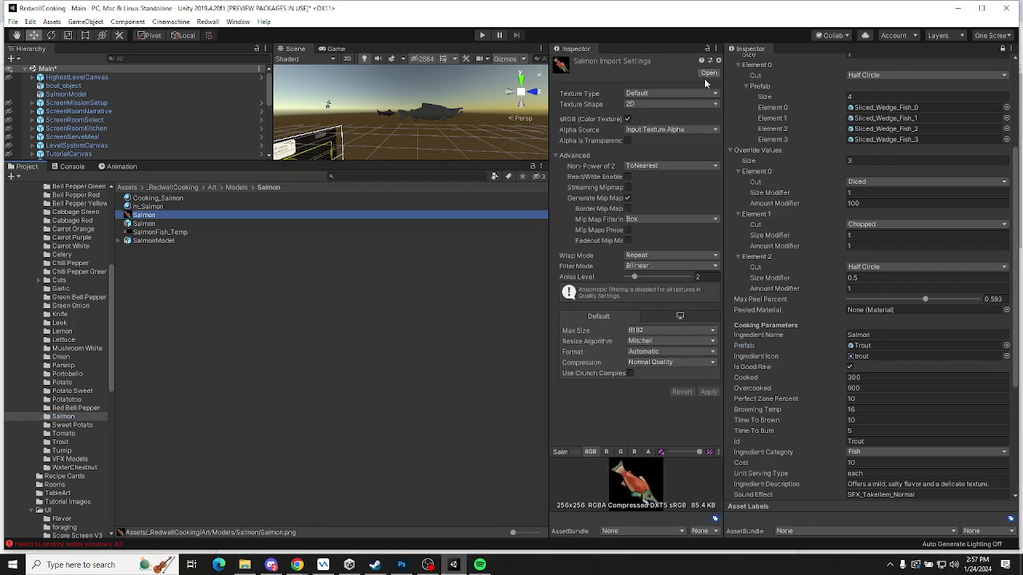
click(654, 94)
click(664, 139)
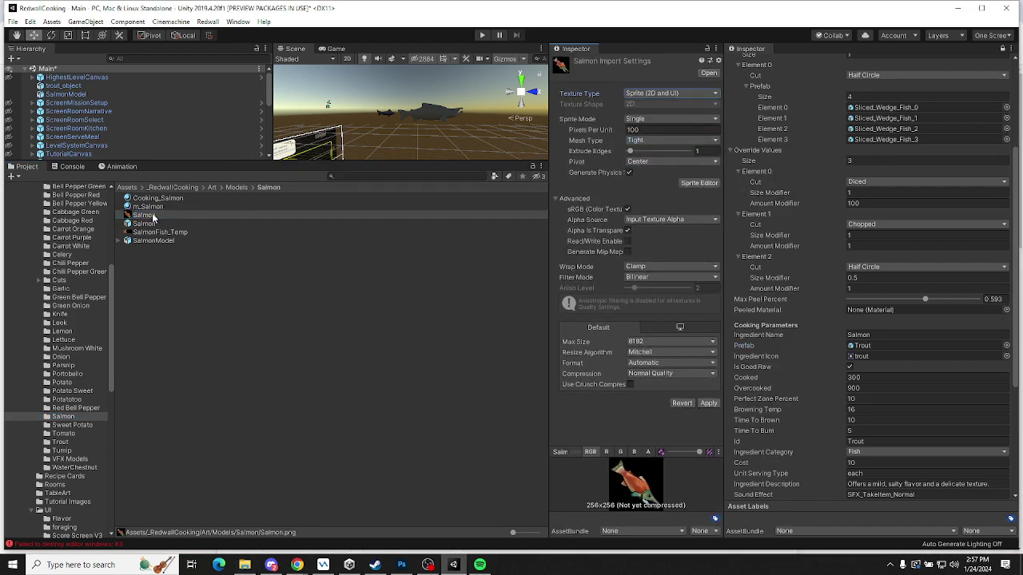
click(707, 403)
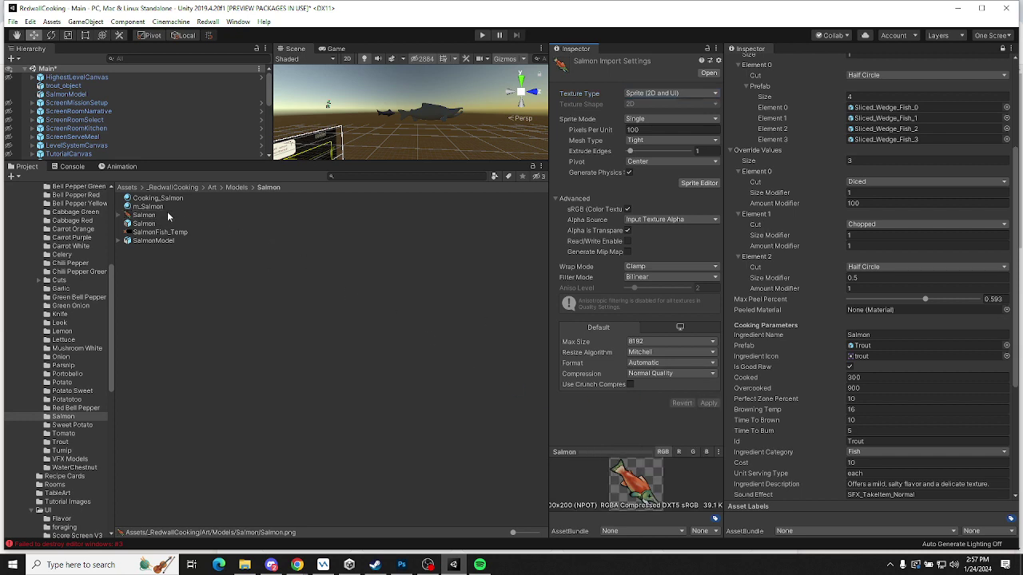
Assign the Salmon sprite as the Salmon ingredient type's Ingredient Icon and set its Id to Salmon
drag(167, 214, 872, 360)
click(870, 440)
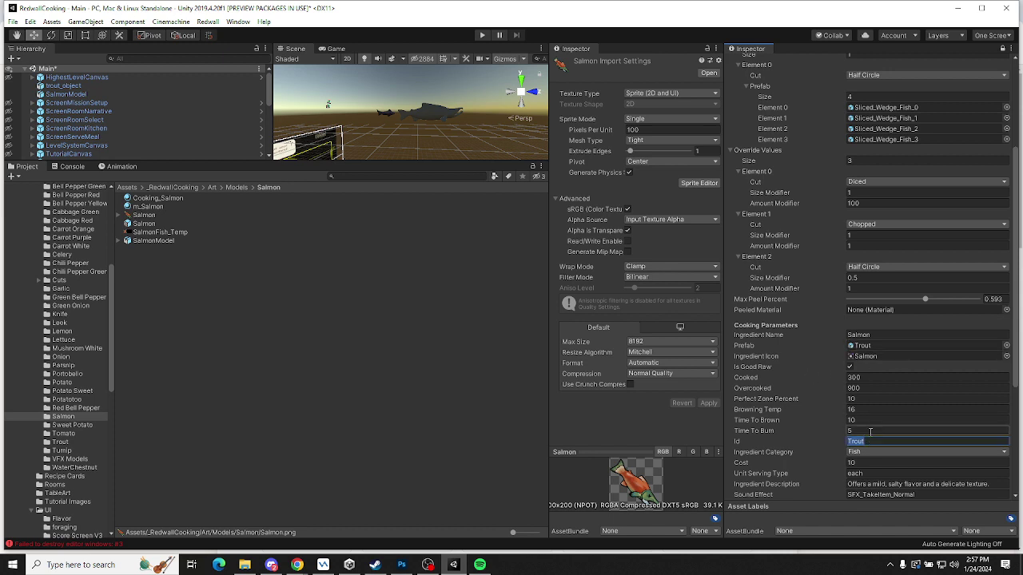
text(Salmon)
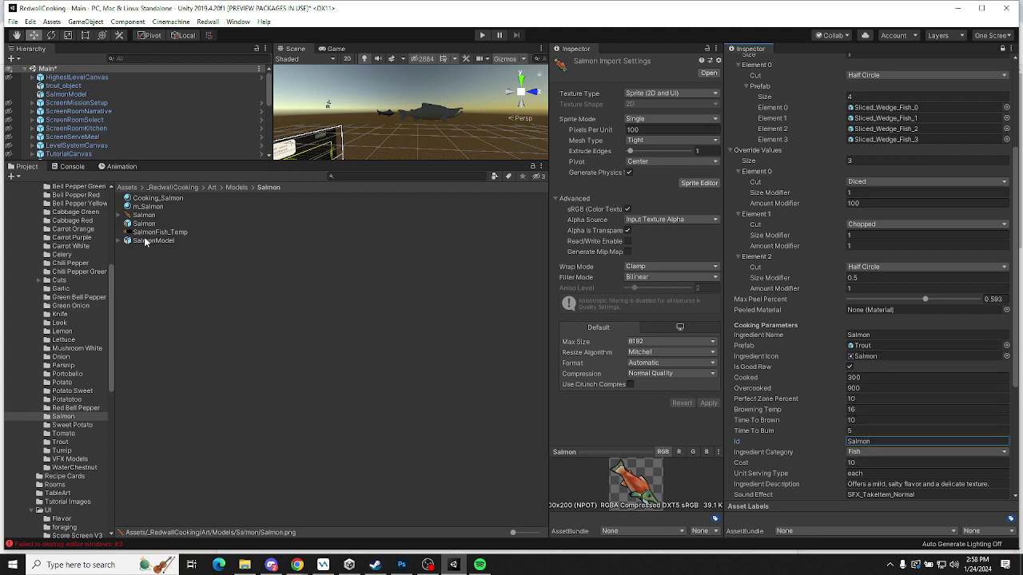
Assign the Salmon prefab as the ingredient type's Prefab and the Cooking_Salmon material as its Processed Slice Material
drag(141, 225, 875, 345)
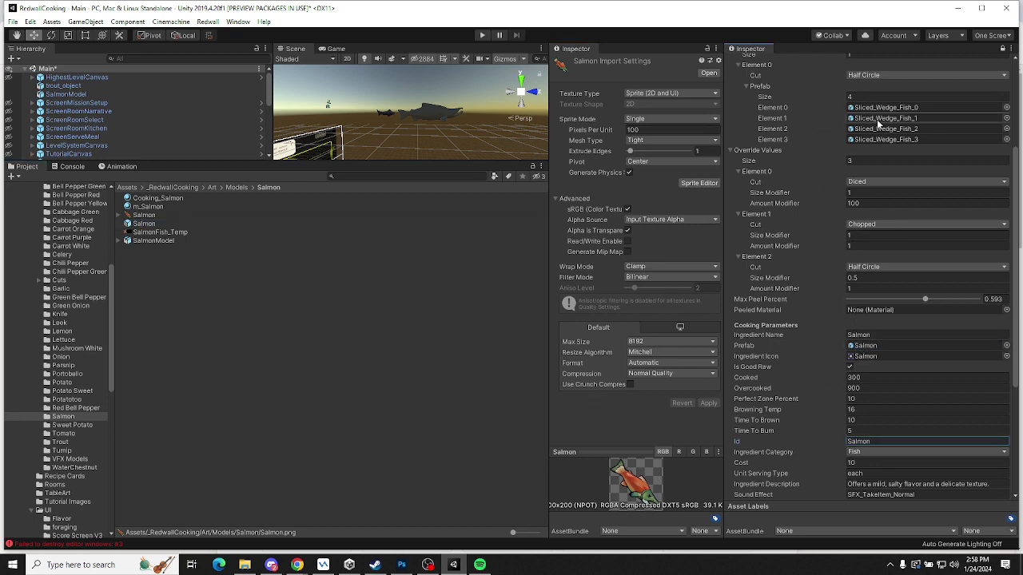
scroll(868, 134, up, 4)
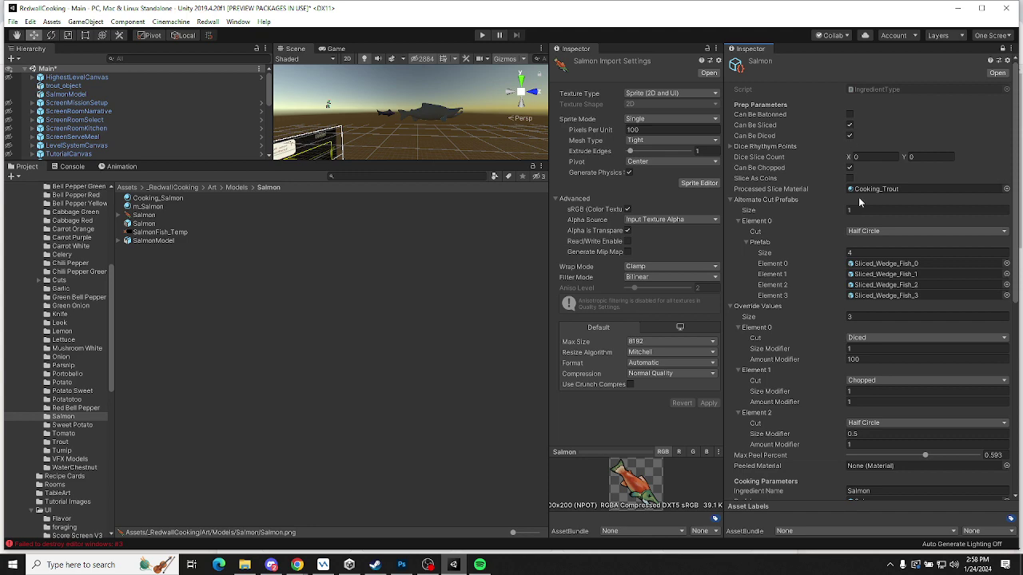
drag(158, 200, 909, 188)
scroll(841, 231, down, 9)
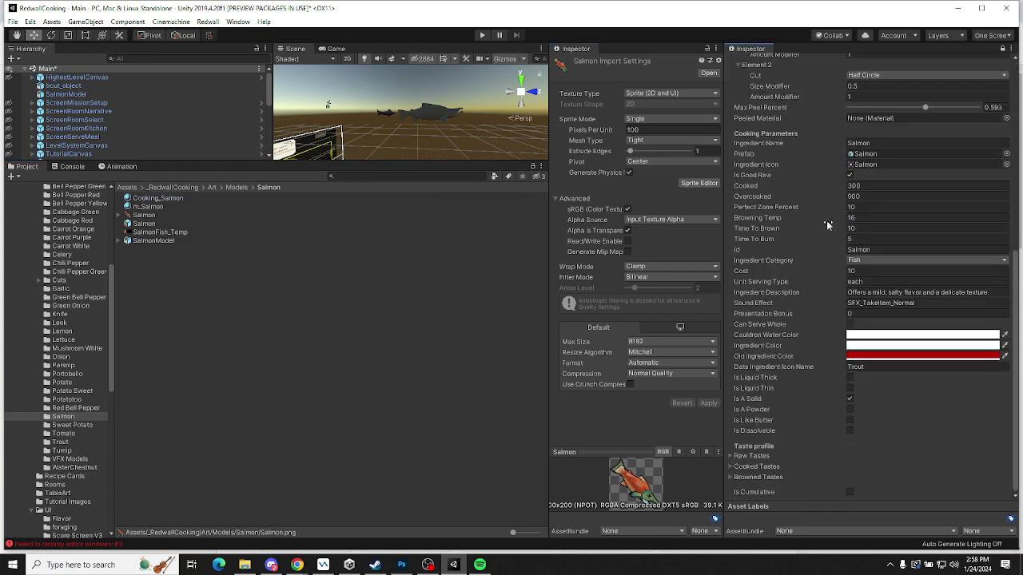
Set the Salmon ingredient type's Data Ingredient Icon Name to Salmon
click(861, 366)
text(Sal)
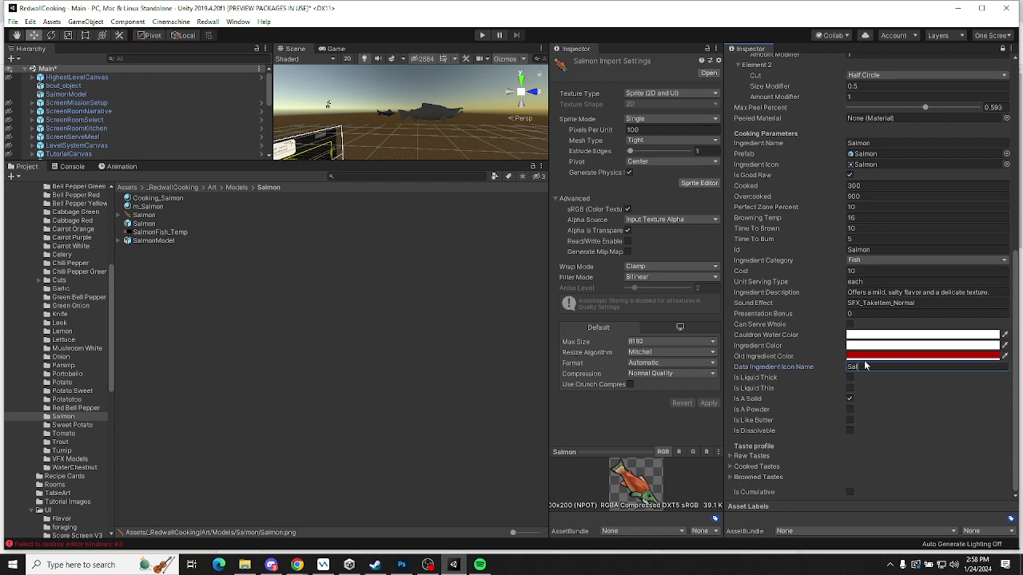
text(mon)
click(812, 352)
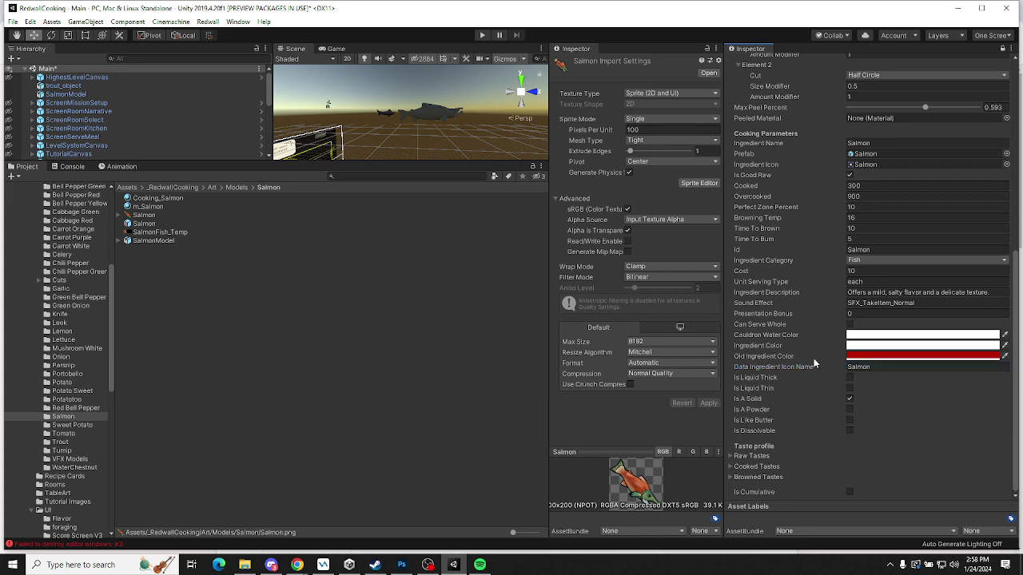
Review the Salmon ingredient type's prep and cooking parameters, including the Dice Rhythm Points
scroll(779, 485, up, 10)
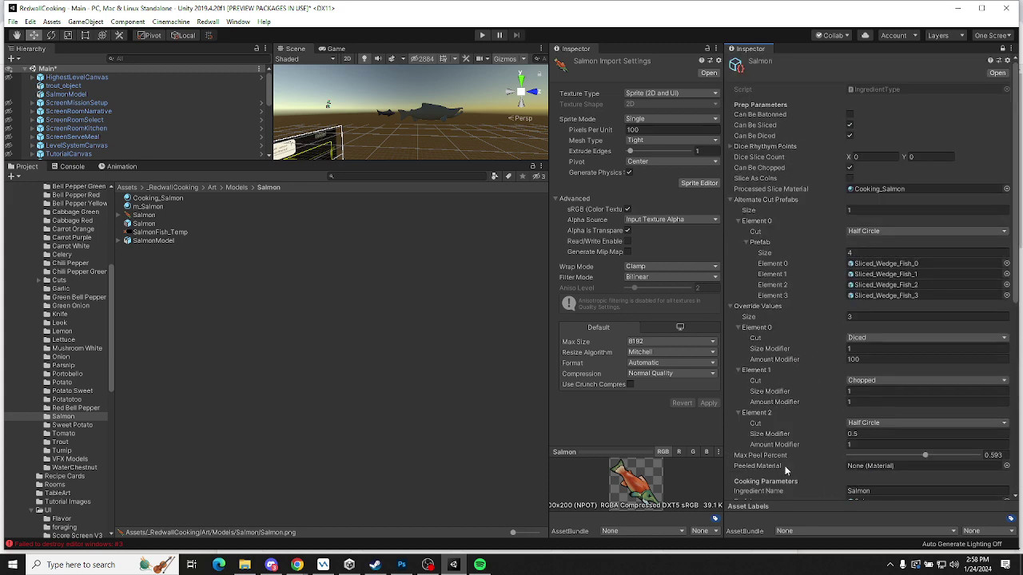
click(849, 167)
click(730, 147)
click(730, 147)
scroll(802, 246, down, 5)
scroll(802, 246, down, 4)
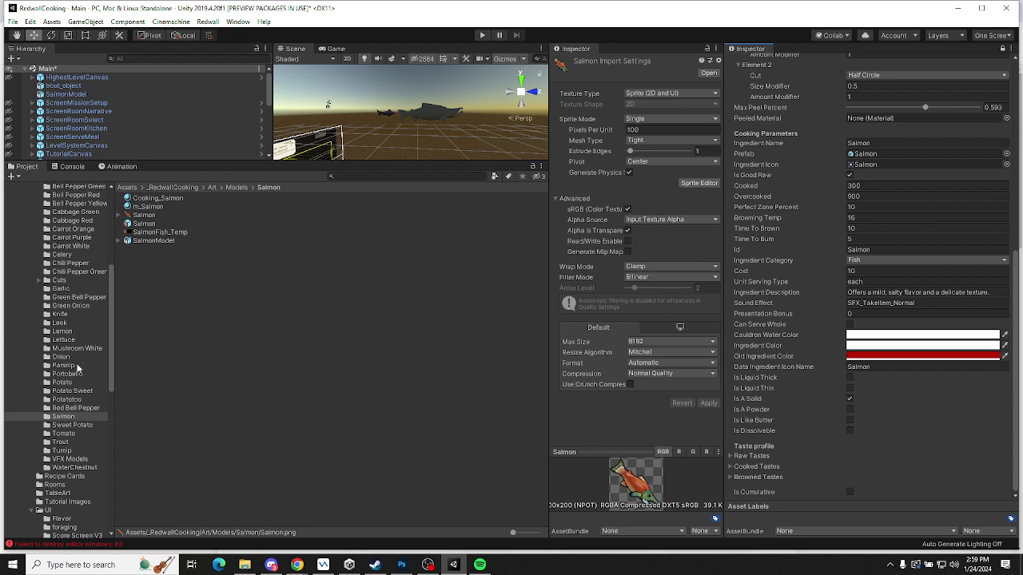
Move the Salmon ingredient type asset from Resources/Data/Ingredients into the _RedwallCooking/UnusedData folder
scroll(76, 366, down, 3)
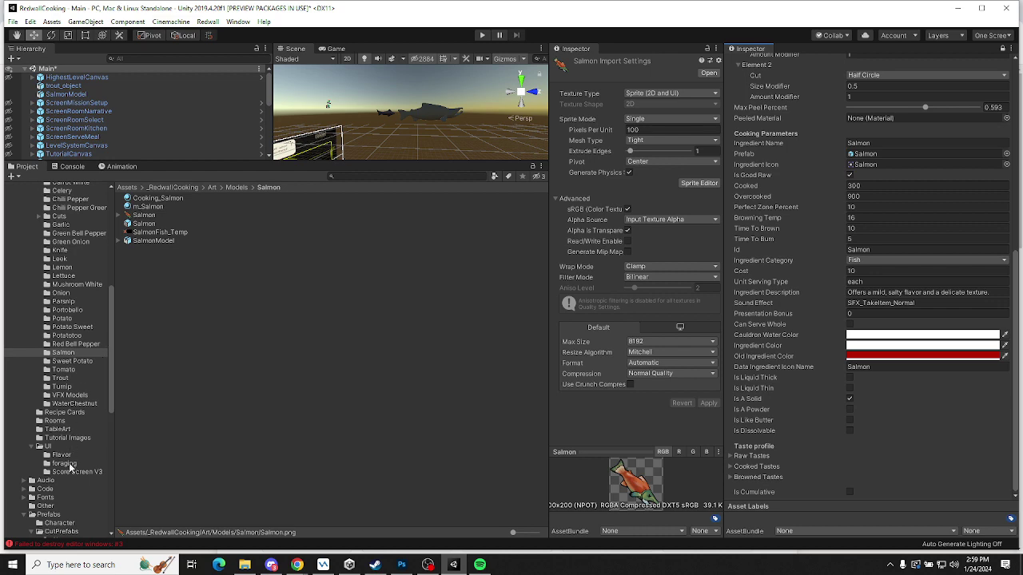
scroll(962, 80, up, 10)
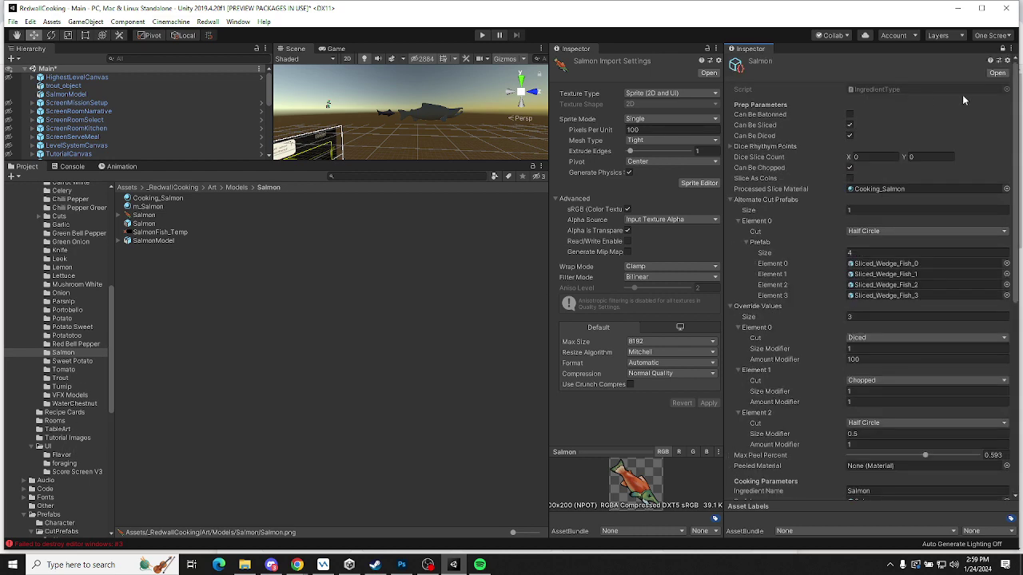
click(999, 73)
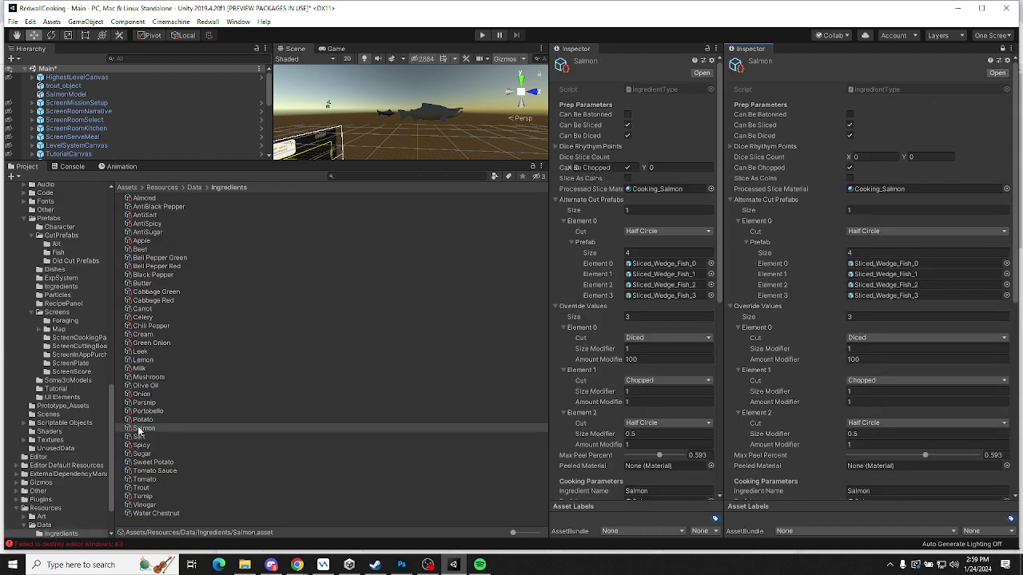
scroll(68, 464, up, 6)
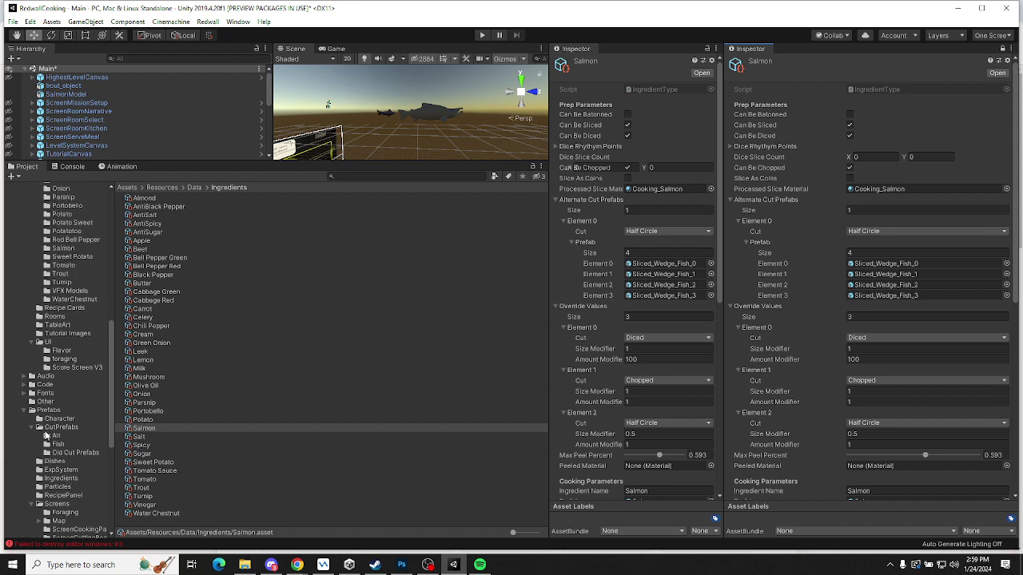
click(31, 411)
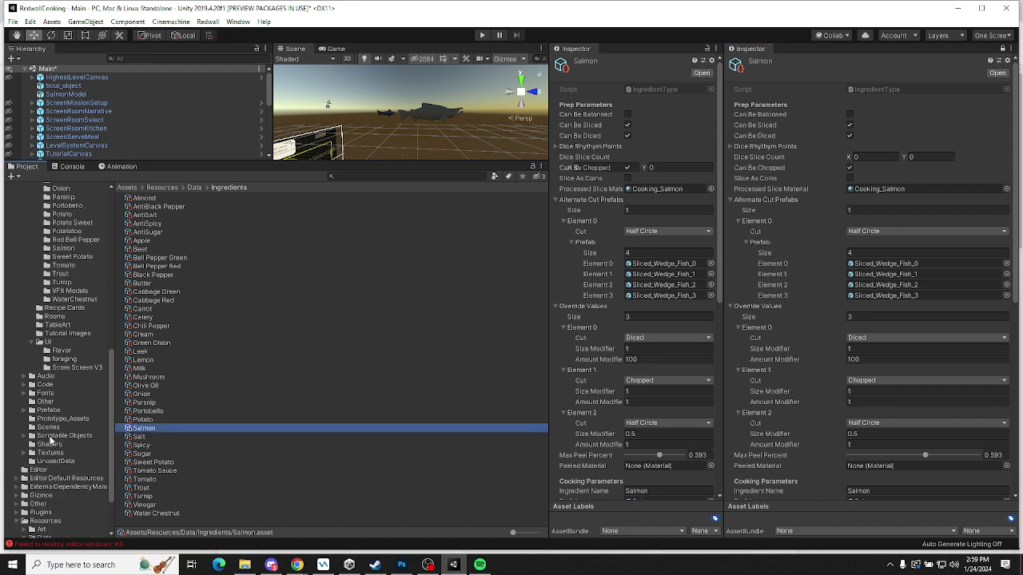
drag(70, 466, 54, 467)
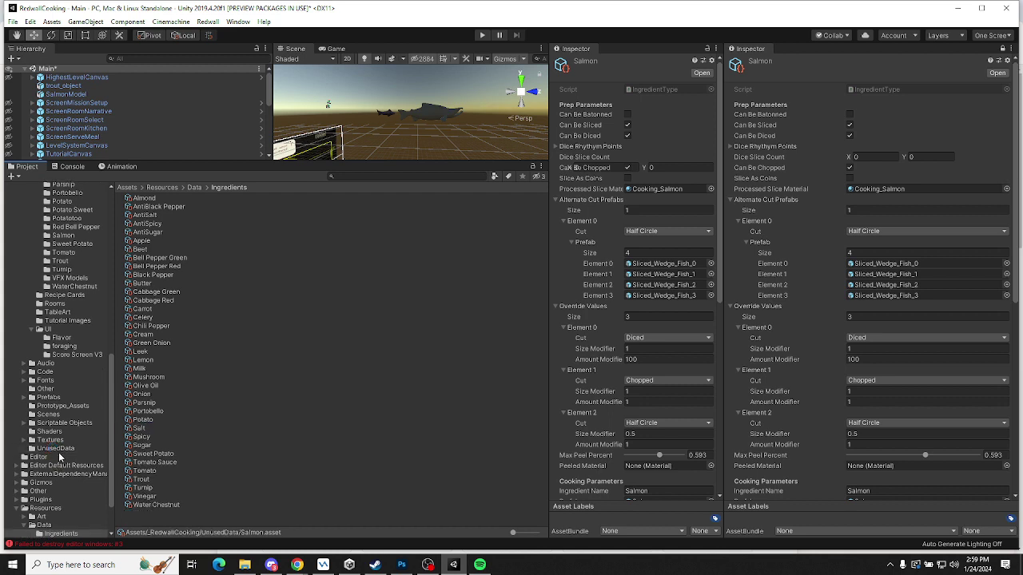
Switch to SmartSVN and add Salmon.asset and Salmon.asset.meta in the UnusedData folder to version control
click(323, 565)
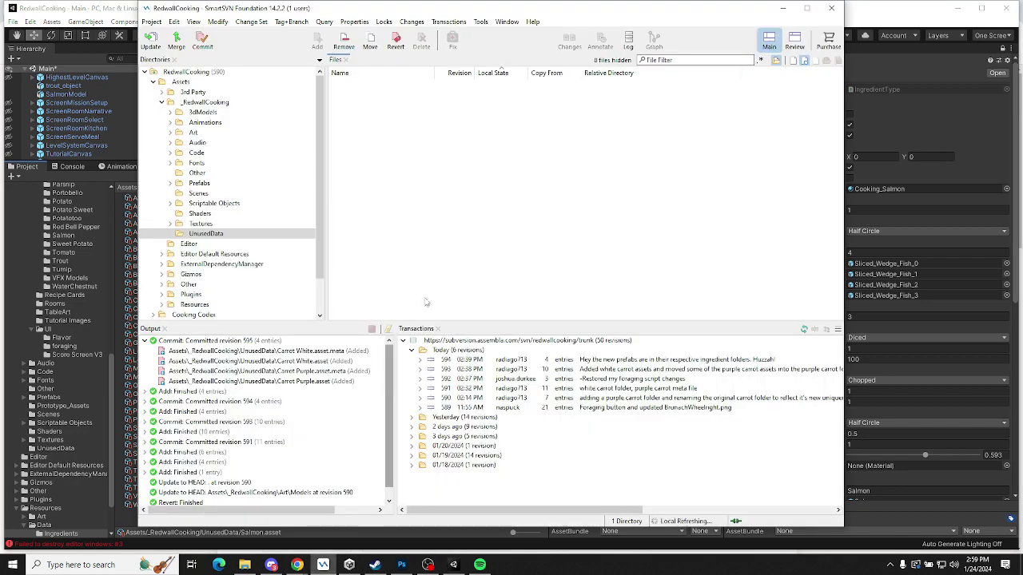
click(360, 84)
shift+click(369, 94)
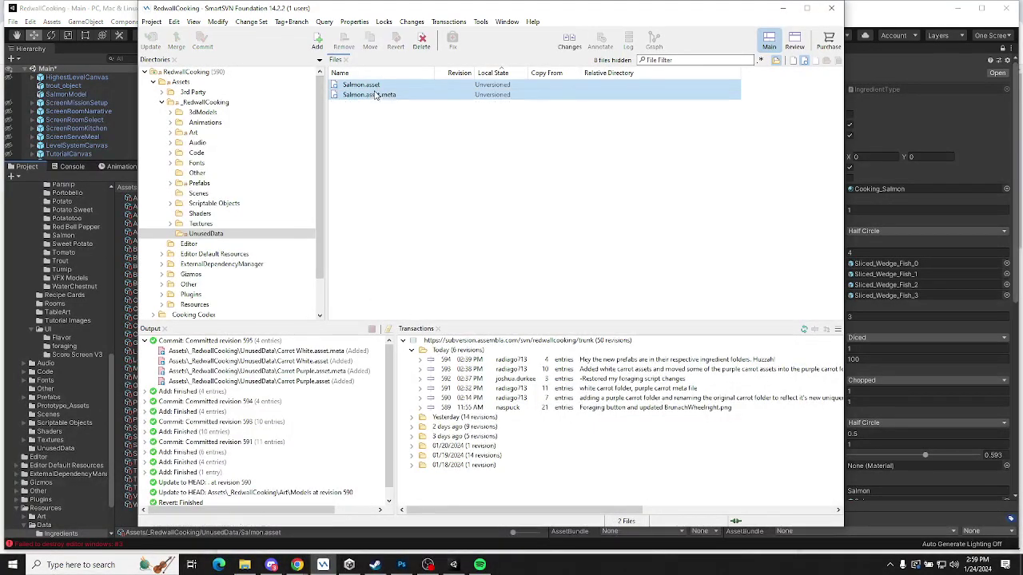
click(318, 42)
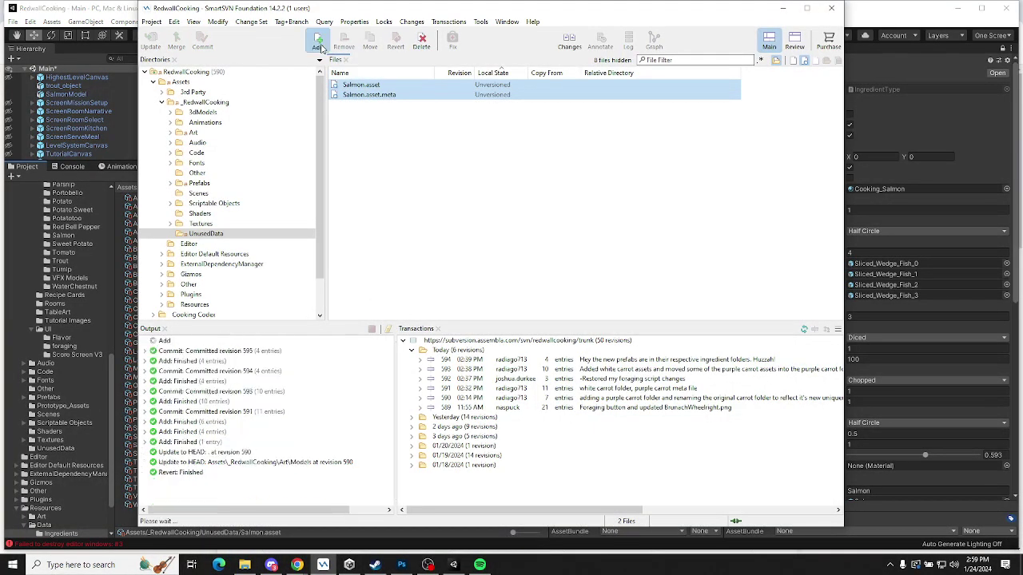
Add Ingredient.prefab and Ingredient.prefab.meta from the Prefabs folder to version control
click(194, 185)
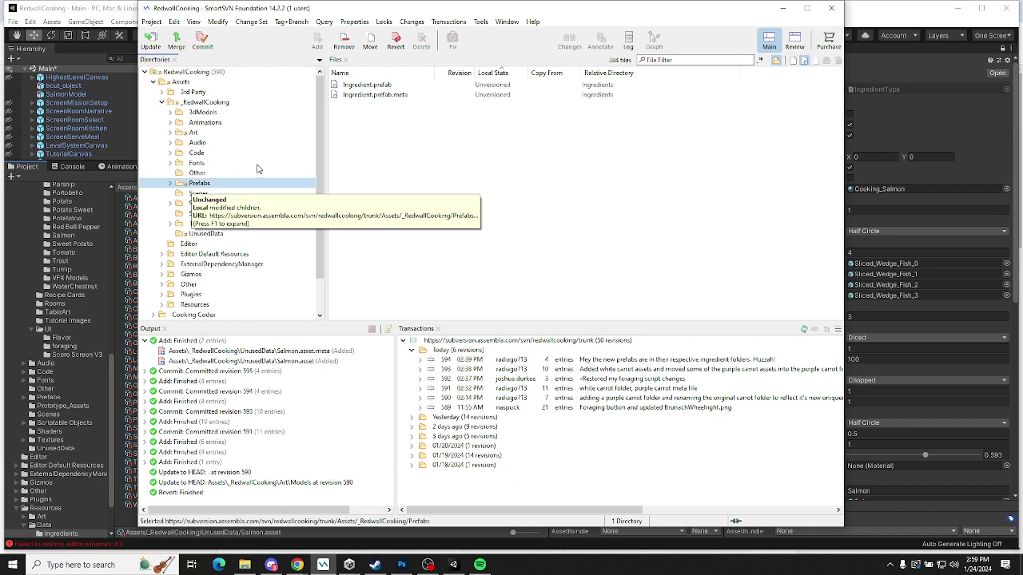
click(363, 85)
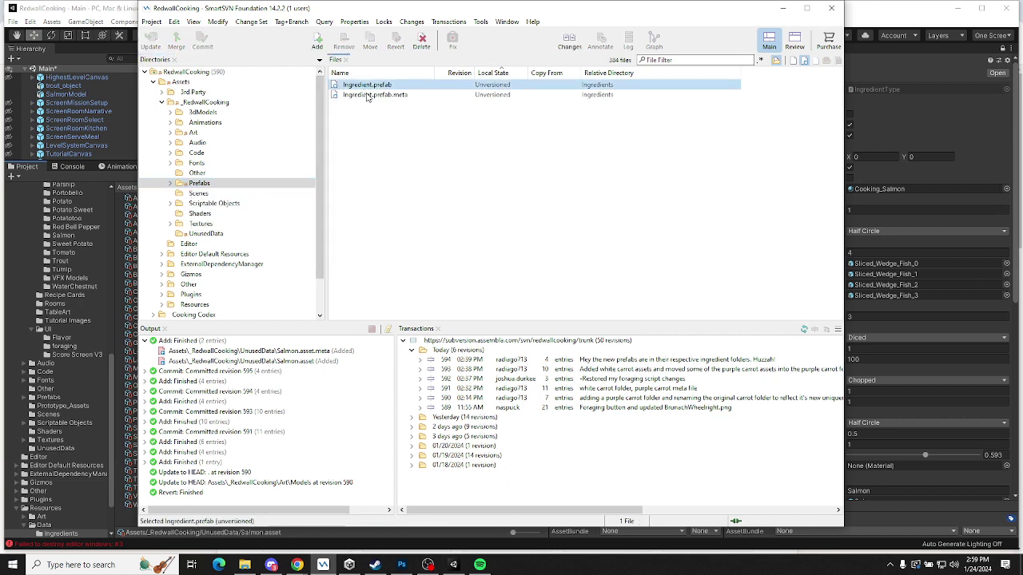
shift+click(368, 94)
click(318, 42)
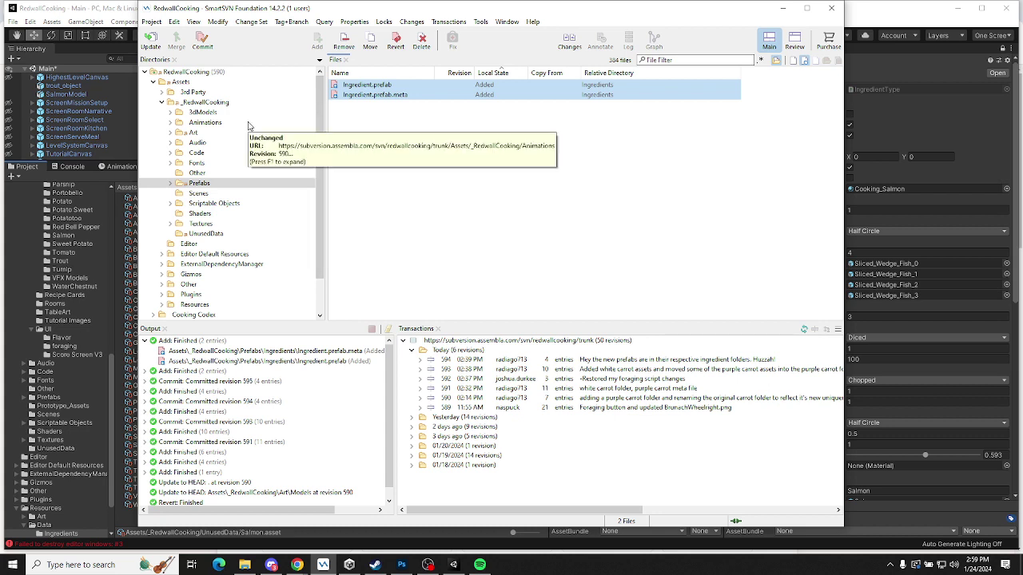
Add all unversioned Art files, from Cooking_Salmon.mat through SalmonModel.fbx.meta, to version control, leaving out the modified white carrot materials
click(192, 133)
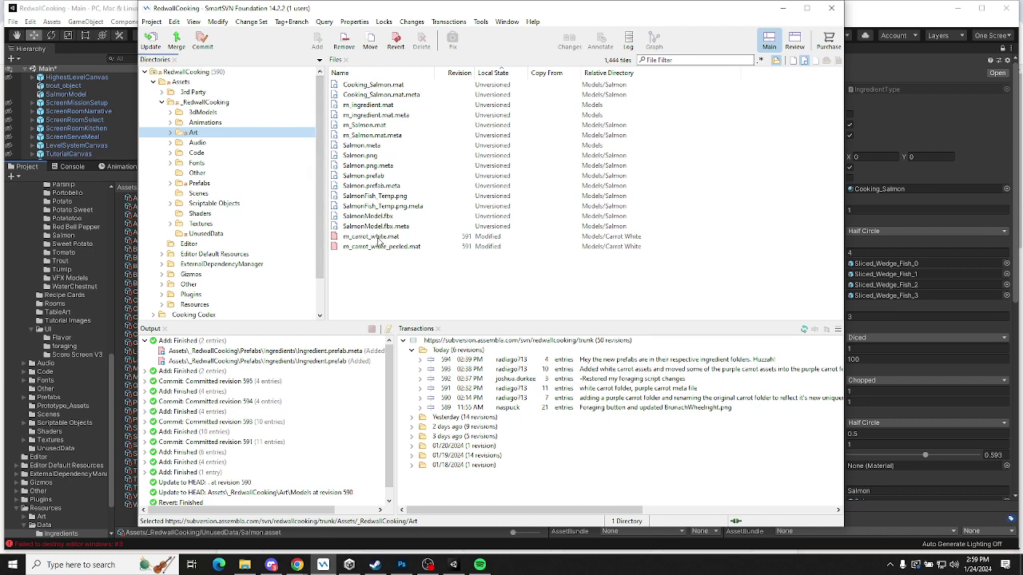
click(370, 237)
click(372, 246)
click(367, 226)
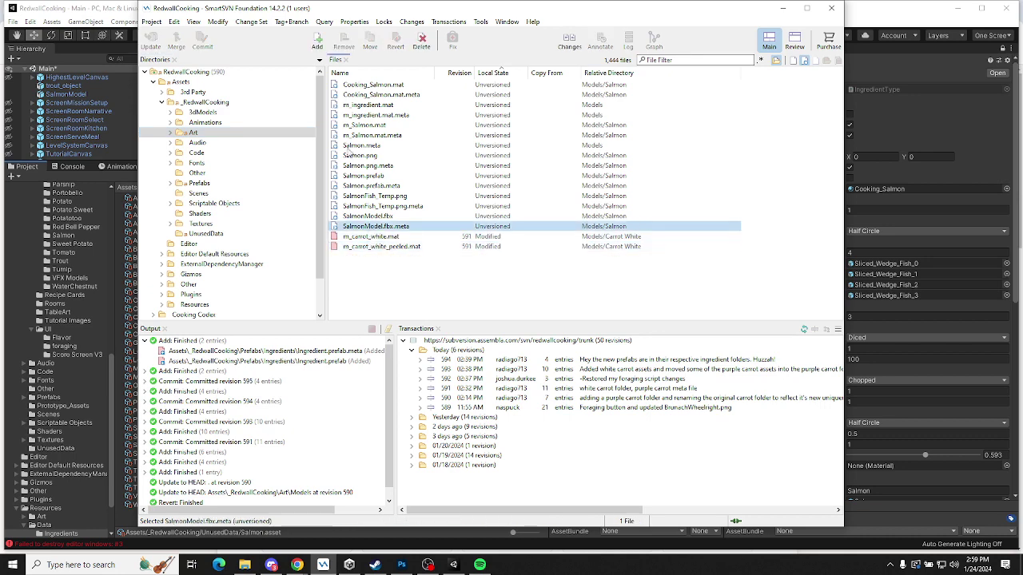
shift+click(369, 85)
click(318, 43)
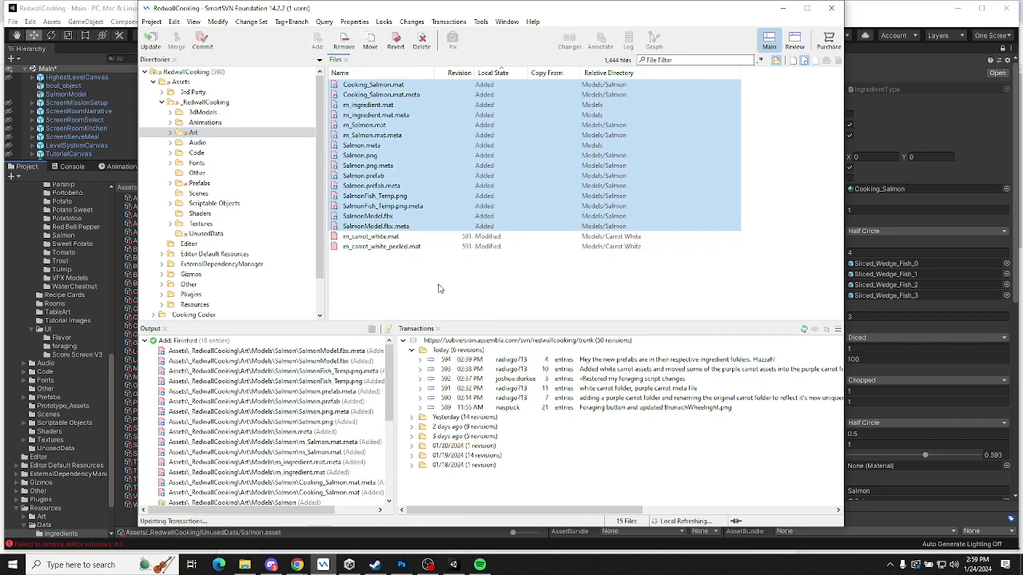
Start committing the _RedwallCooking folder with a message beginning "added a base ingredient prefab to make variants of for the various"
click(196, 101)
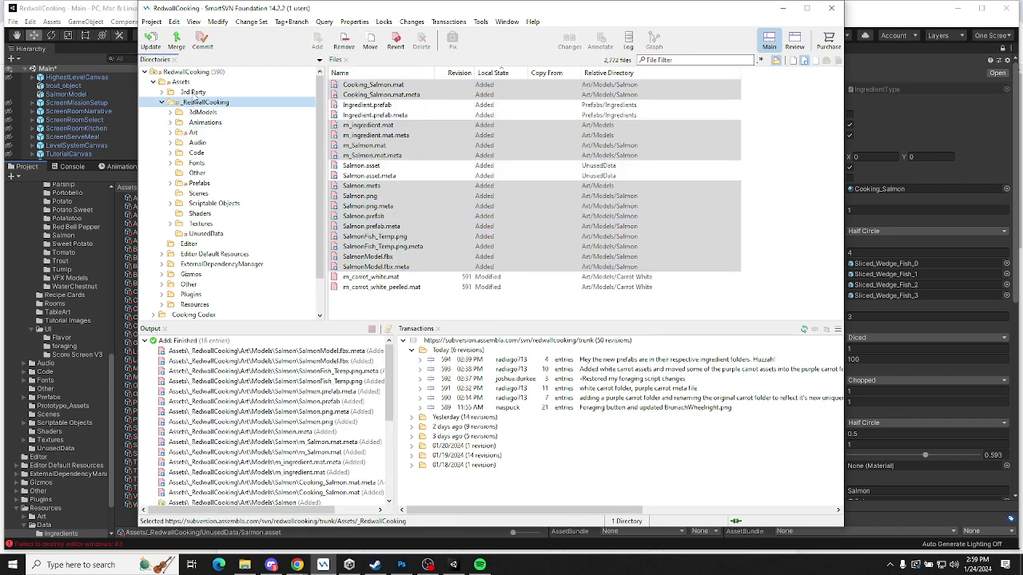
click(202, 40)
click(523, 375)
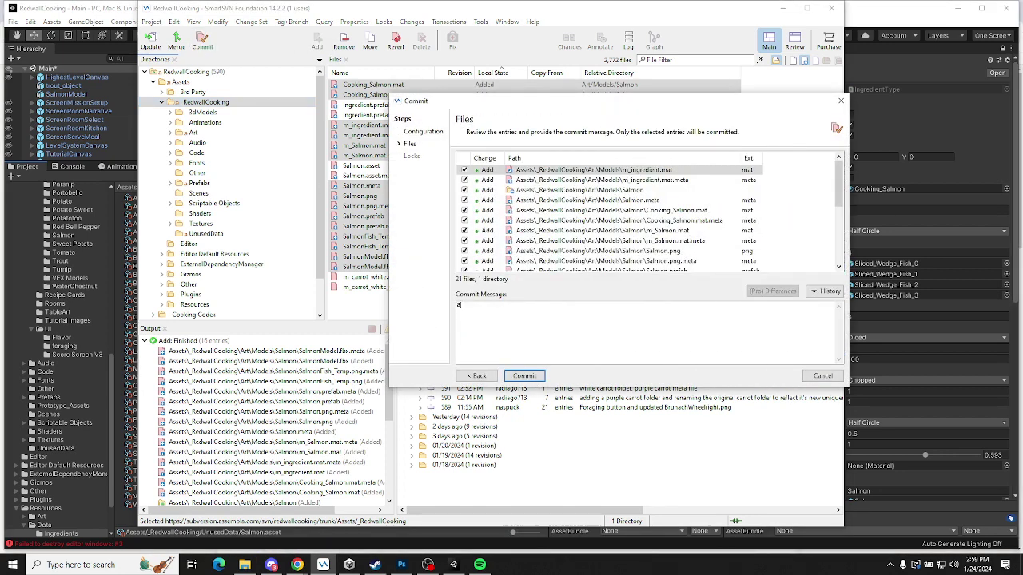
text(adede)
key(BackSpace)
key(BackSpace)
key(BackSpace)
text(ded a base ingredient prefab to make variants of for the various)
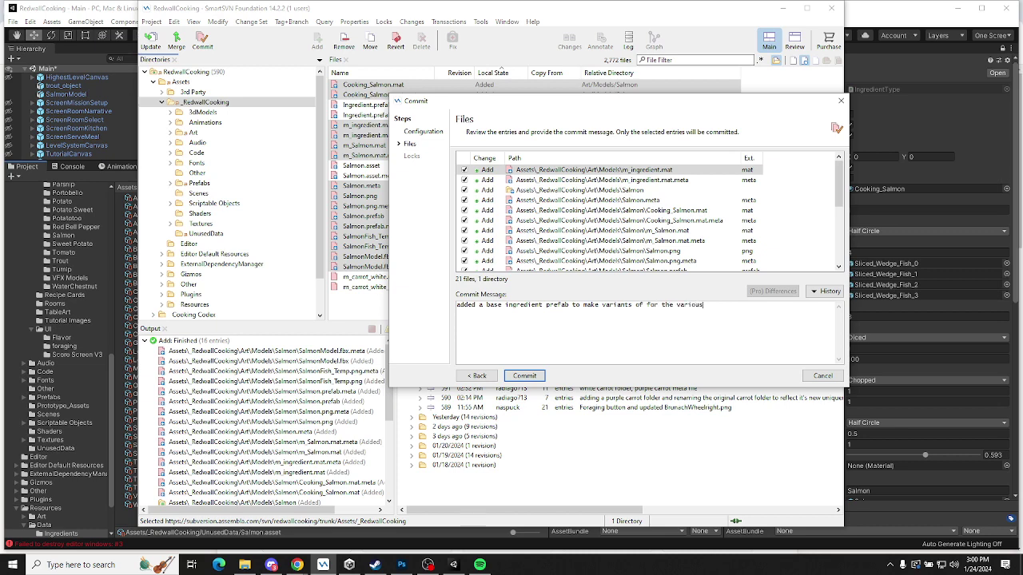
Continue the commit message with "ingredients (instead of basing it off of the individual art assets, this way functionality can more easily be duplicated/modified)"
text( ingredients (instead of basing it off of the individual art assets, t)
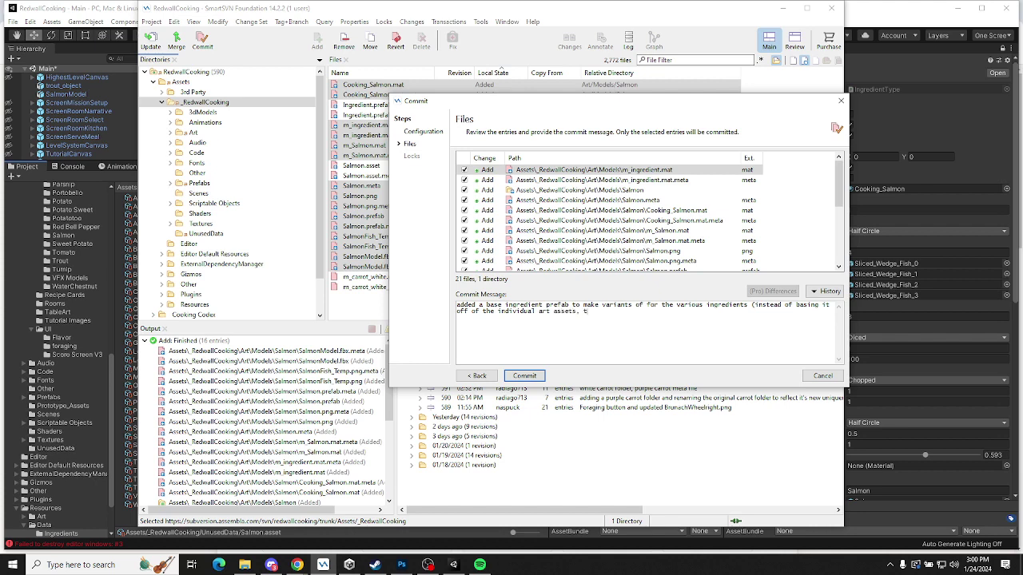
text(his way functyionality can more easily be duplicated/mo)
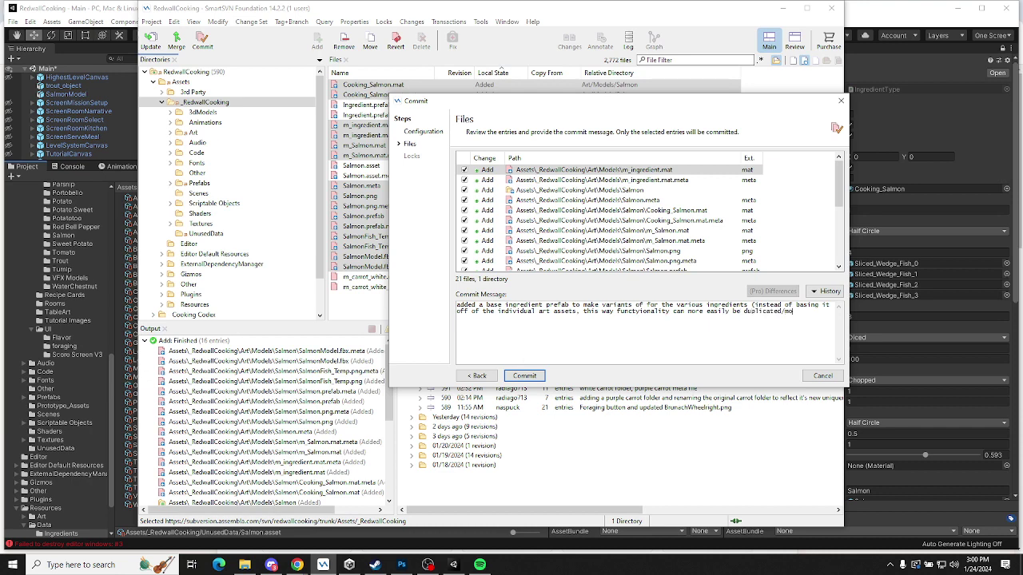
text(dified))
right_click(640, 312)
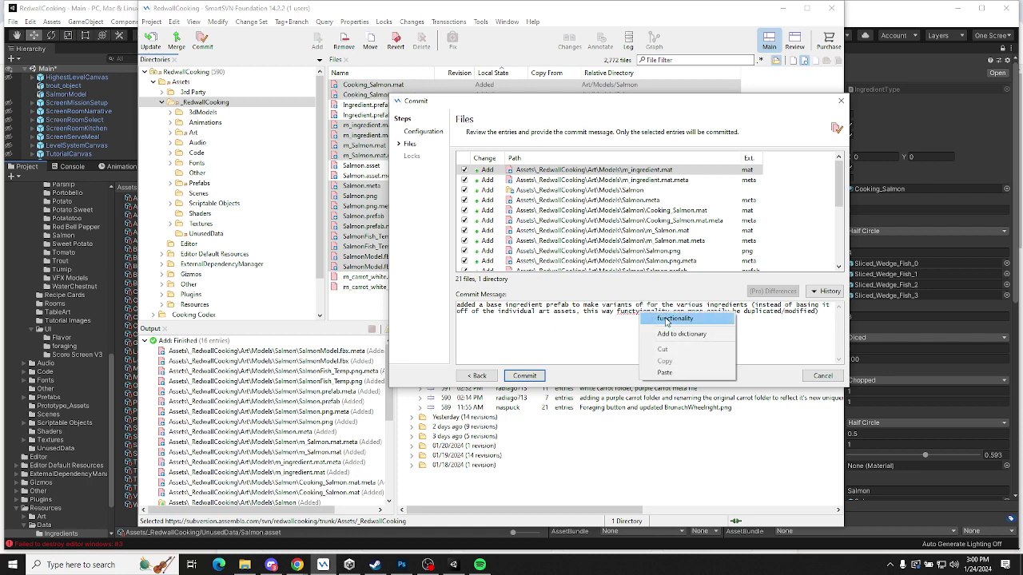
click(667, 316)
End the commit message with "and also salmon is now a thing ish." and commit the files
text(and also salmon)
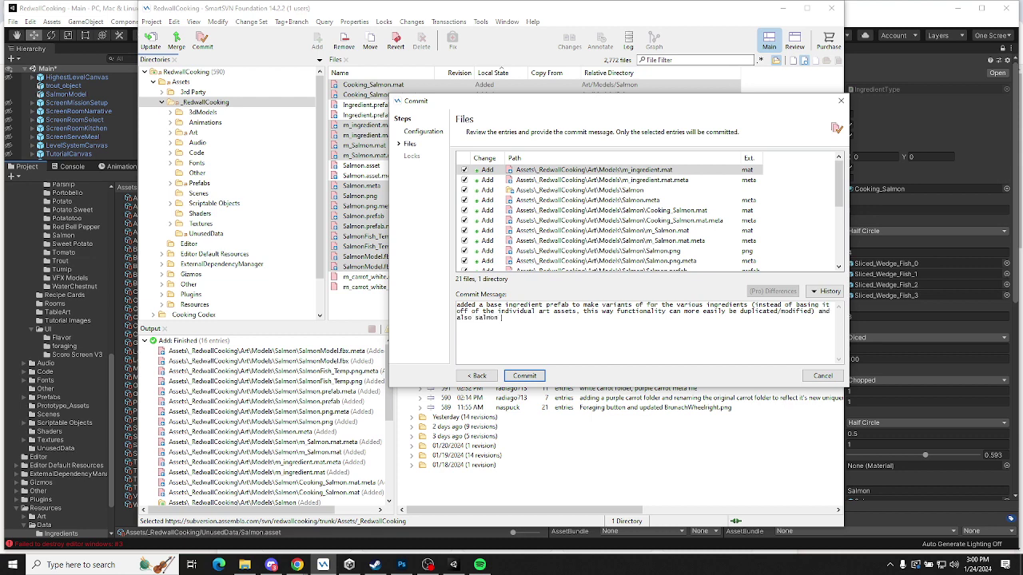
text( is now a thing ish.)
click(533, 378)
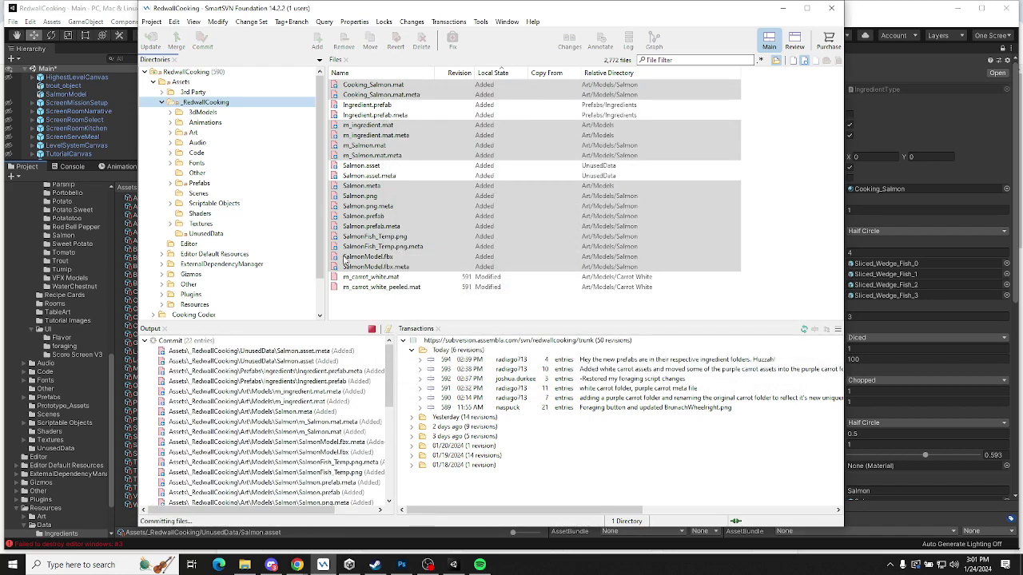
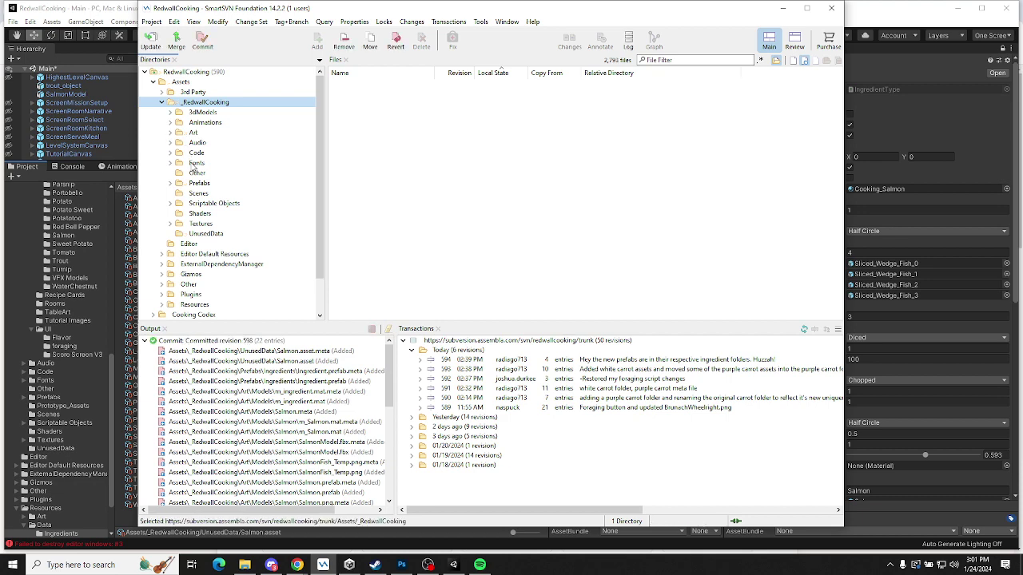
Switch to the ClickUp task in Chrome and check off "Salmon texture and 3D model" in the checklist
scroll(195, 167, down, 2)
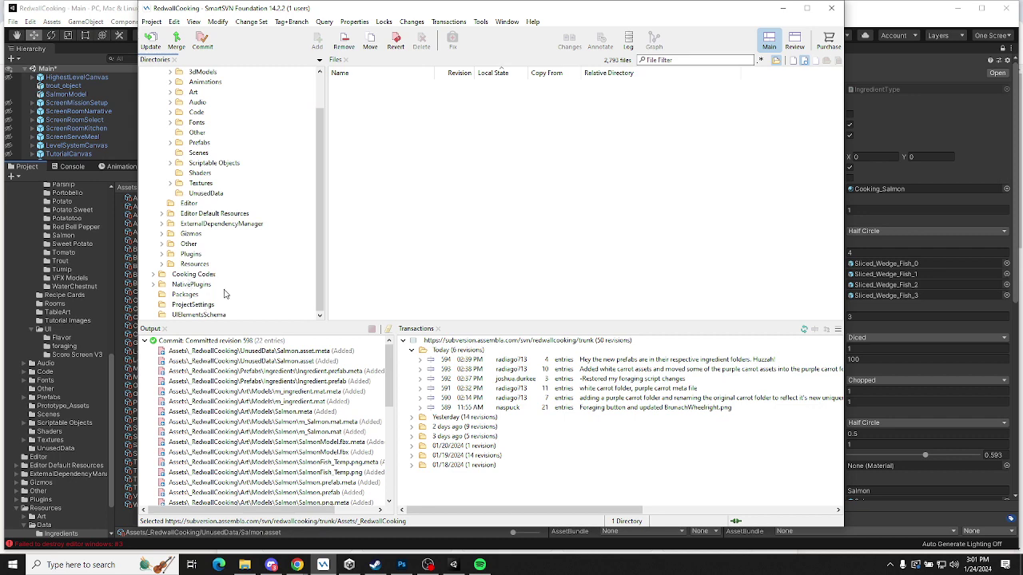
mouse_move(297, 565)
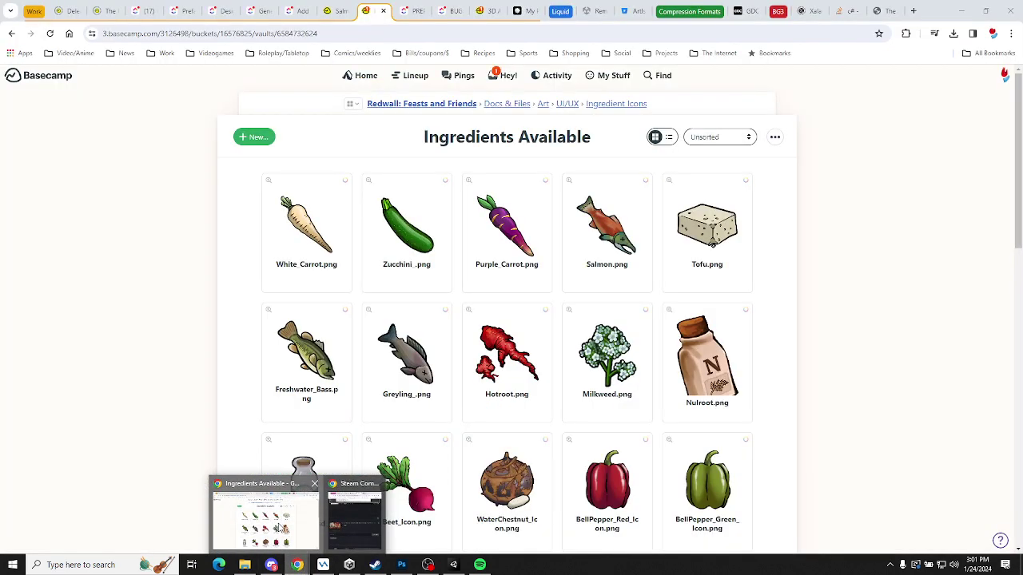
click(276, 527)
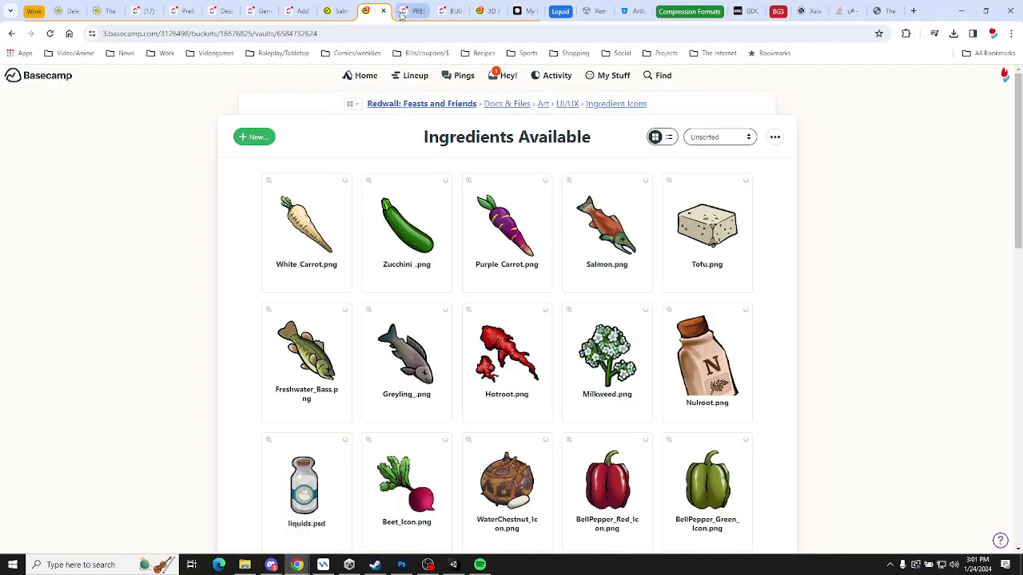
click(297, 12)
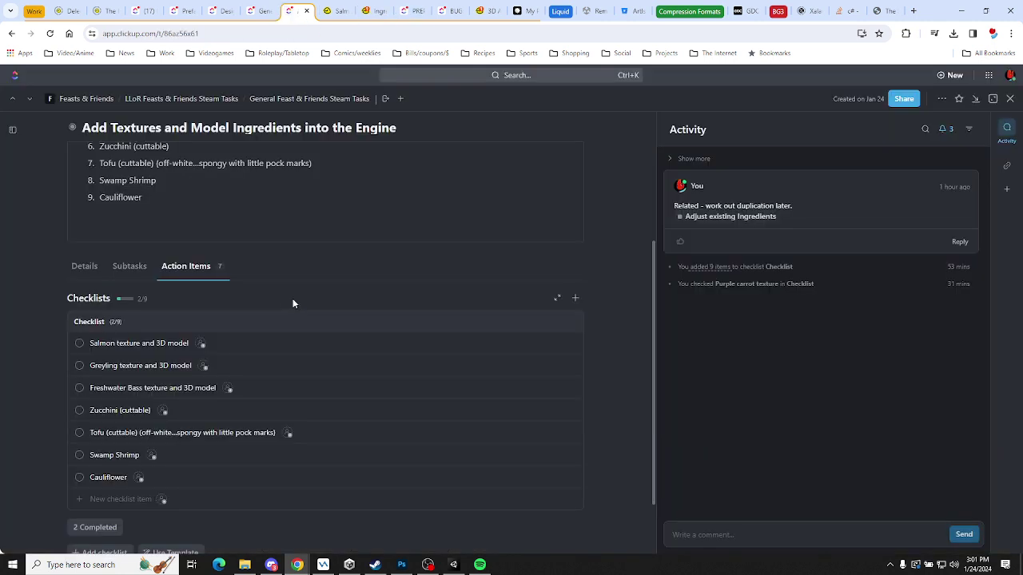
click(79, 343)
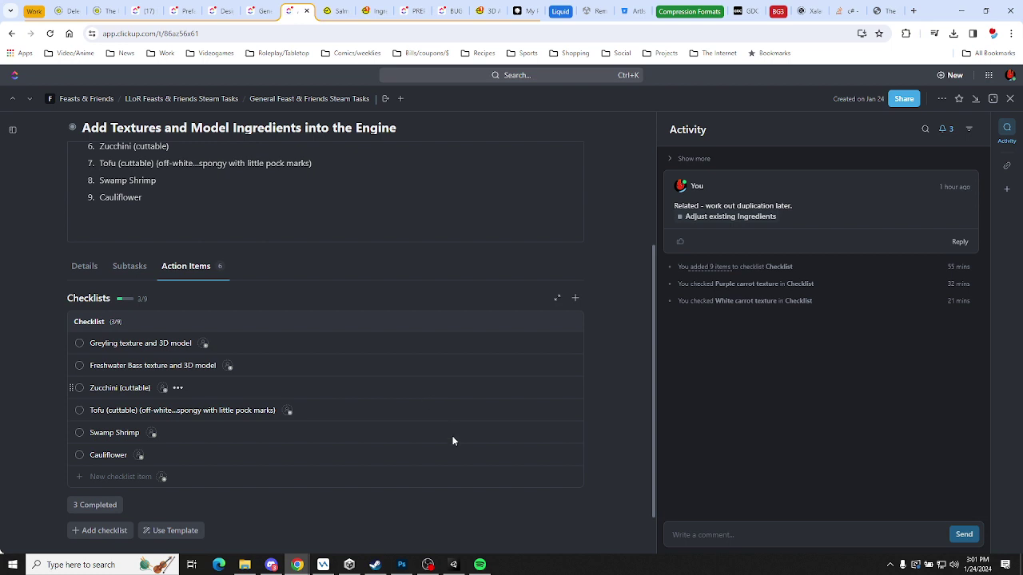
Draft a task comment reading "Salmon model needs changes for scale/rotation, texture needs missing right half, normal map needs to be generated"
click(771, 529)
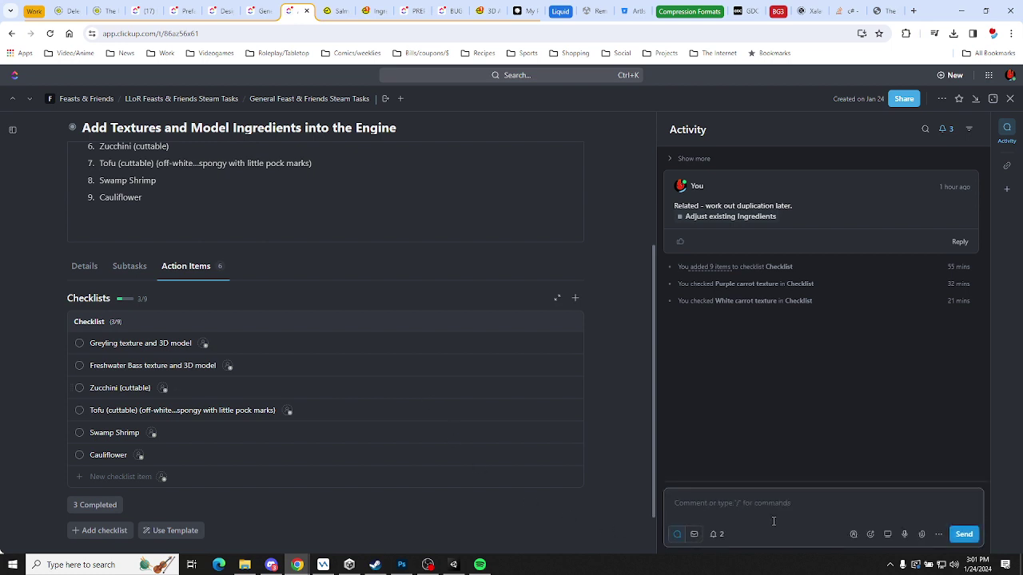
text(Salmon model needs changes for scale/rotation)
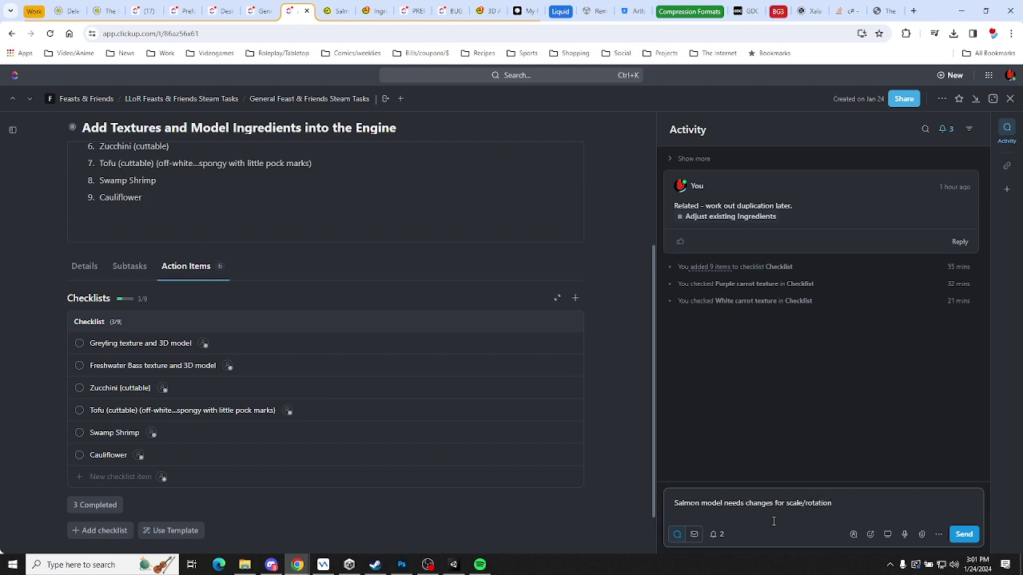
text(, texture needs missing right half,)
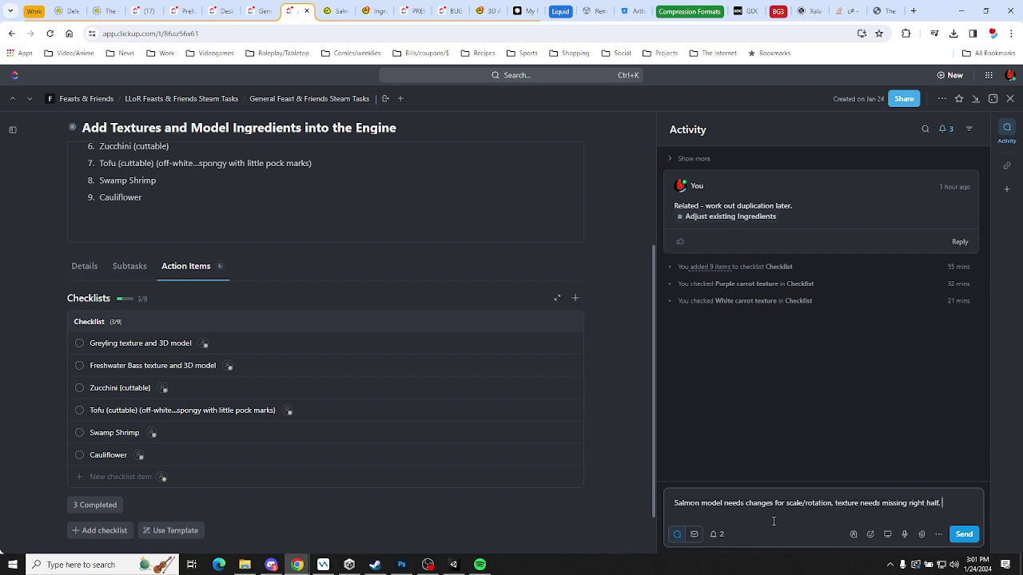
text( normal map needs to be generated)
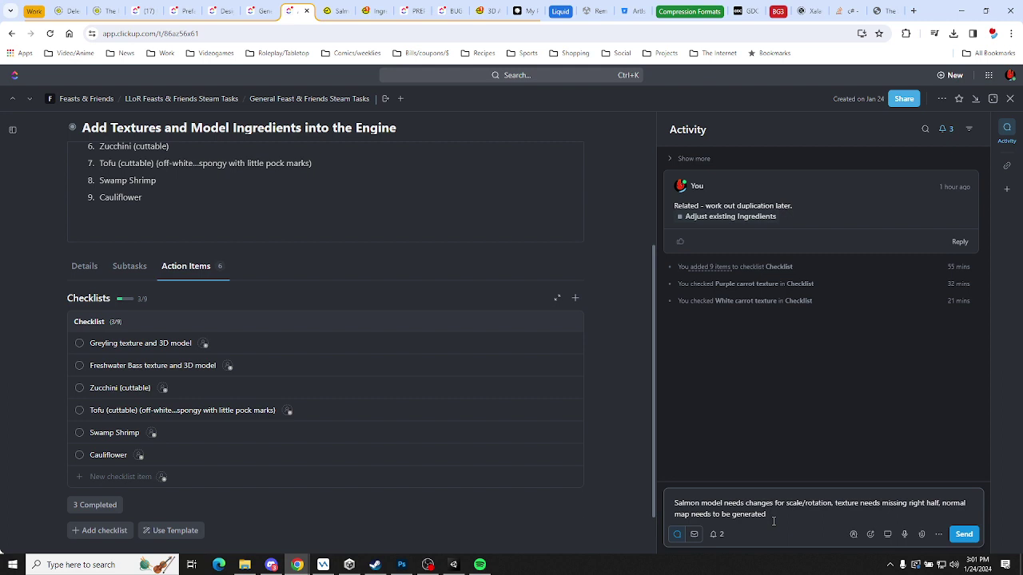
Insert "Changes needed:" after "Salmon" in the comment draft and turn the remaining text into a bullet on a new line
key(ctrl+Home)
key(Right)
key(Right)
key(Right)
key(Right)
key(Right)
text(Changes need)
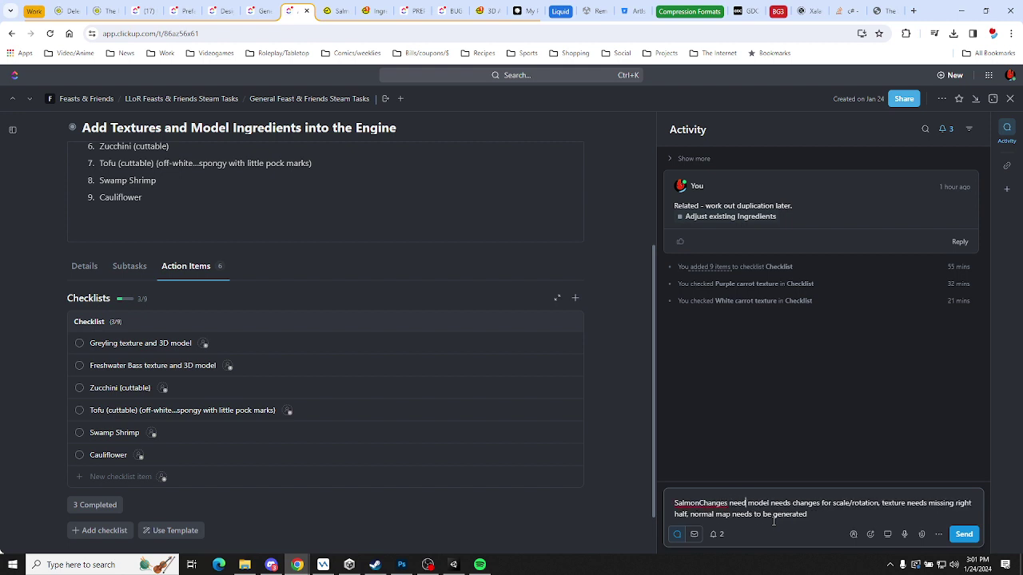
text(ed)
text(:)
key(shift+Return)
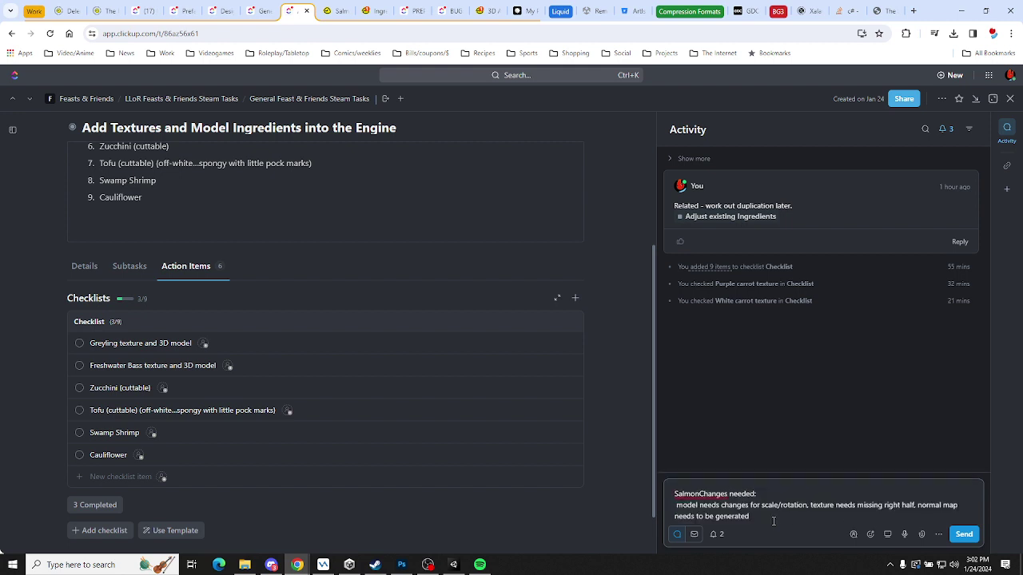
key(Delete)
text(-)
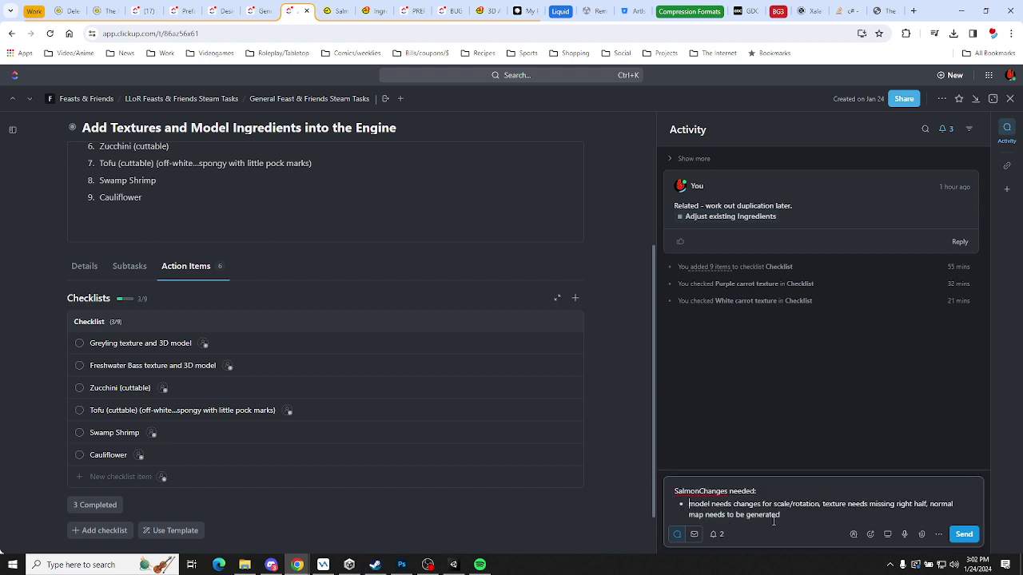
Remove the comma and space before "texture" in the comment's bullet and post the comment
click(821, 503)
key(BackSpace)
key(BackSpace)
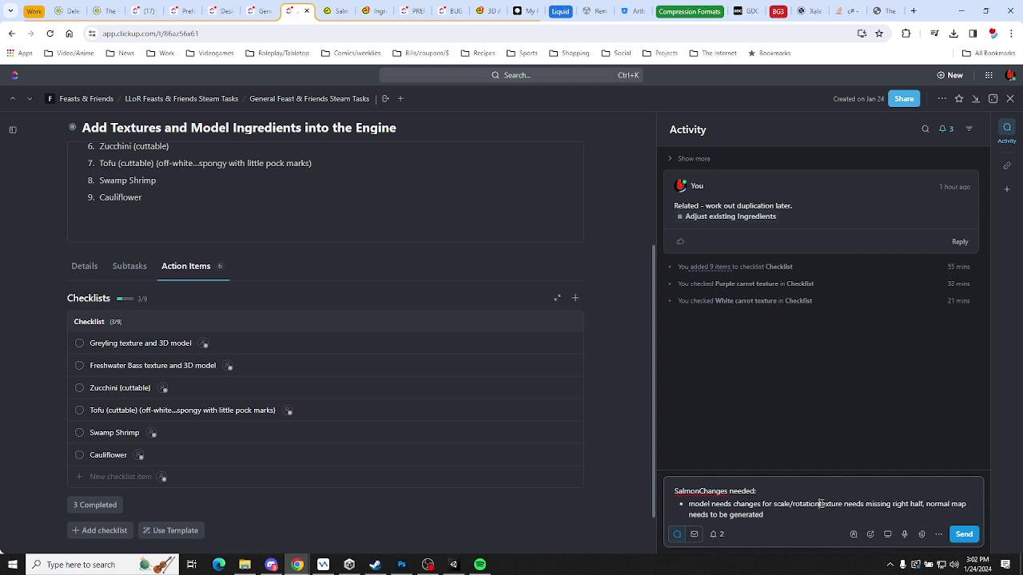
key(Return)
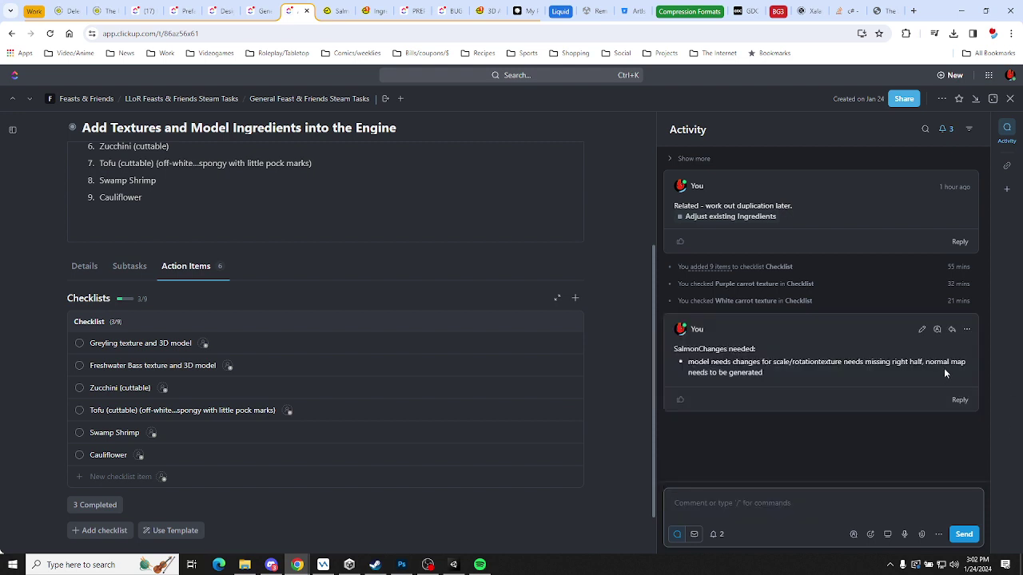
Edit the posted Salmon comment, splitting its bullet into separate ones for the model scale/rotation, the missing texture half and the normal map
click(921, 329)
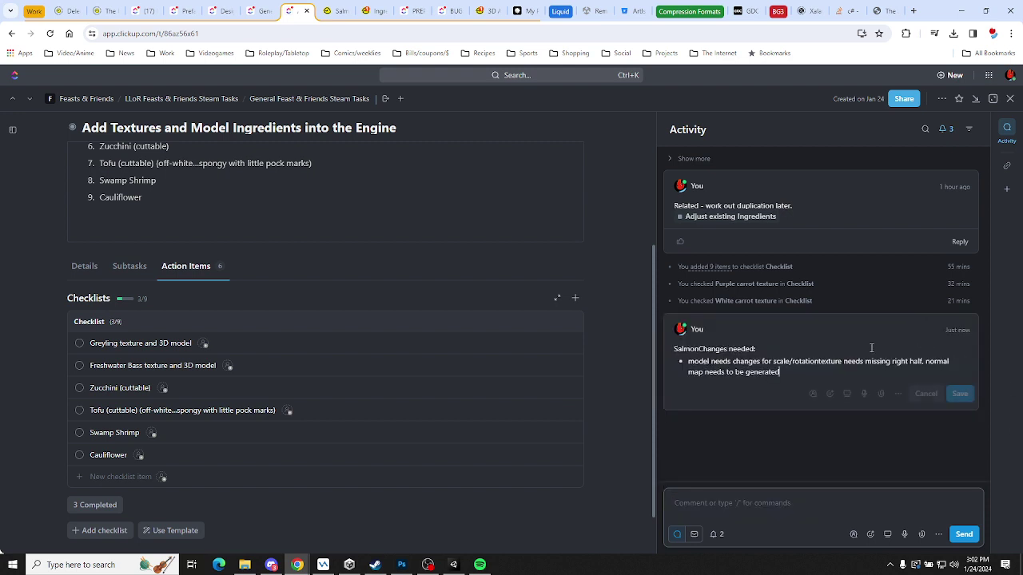
click(819, 362)
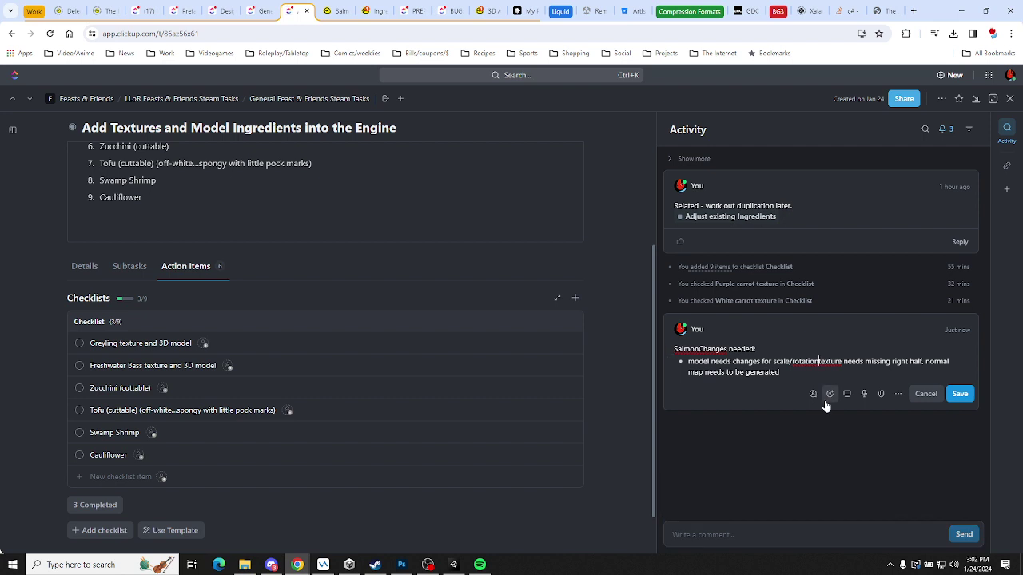
key(Return)
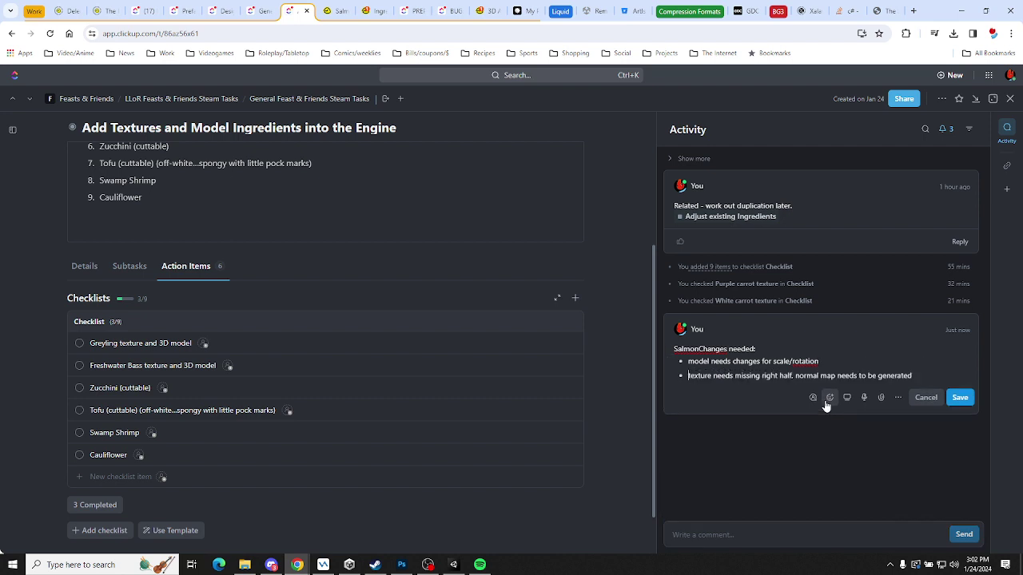
click(792, 375)
key(Return)
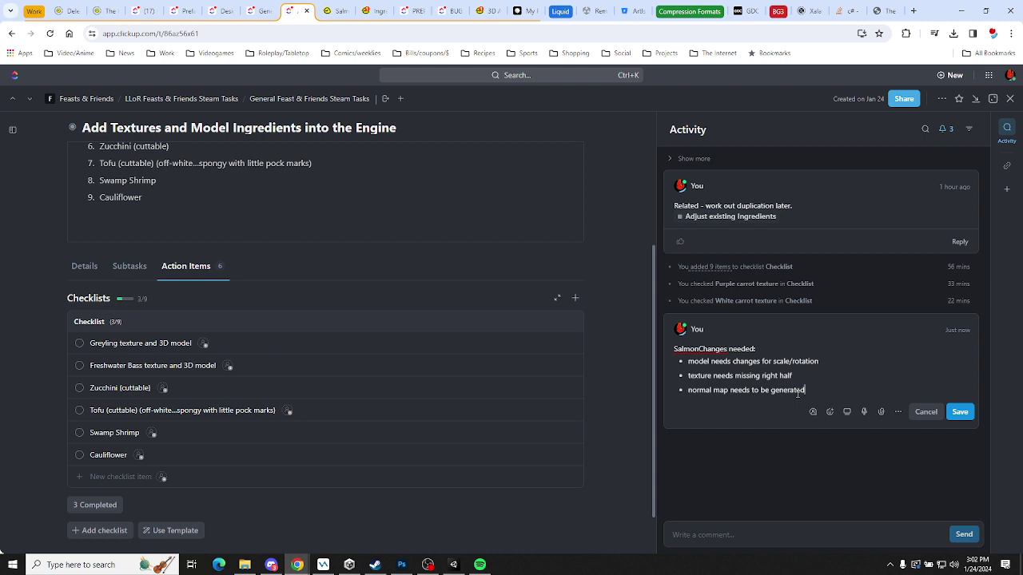
Add the bullet "Metallic texture needs to be generated" to the Salmon comment and save it
key(Return)
text(Met)
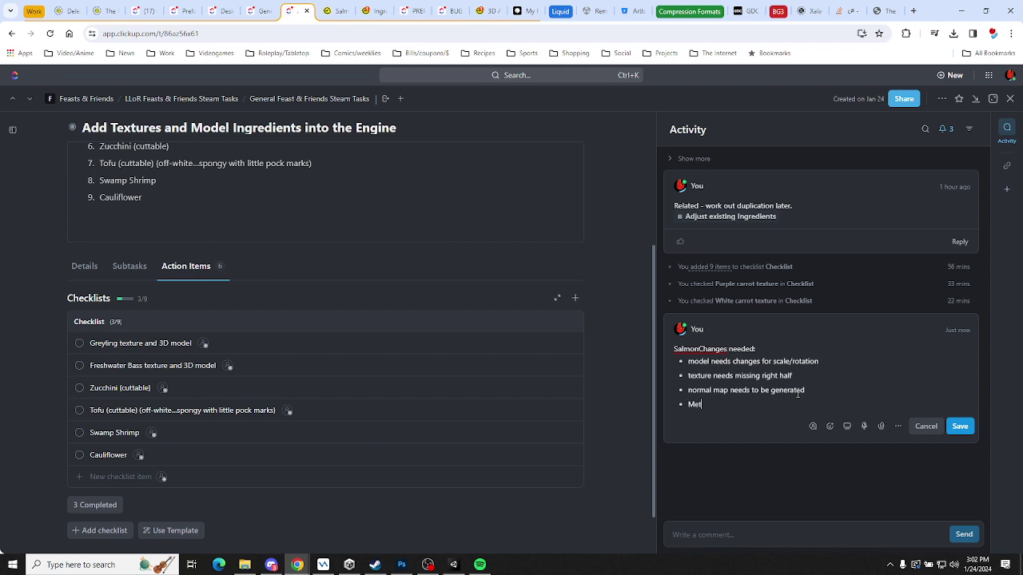
text(allic texture needs to be generated)
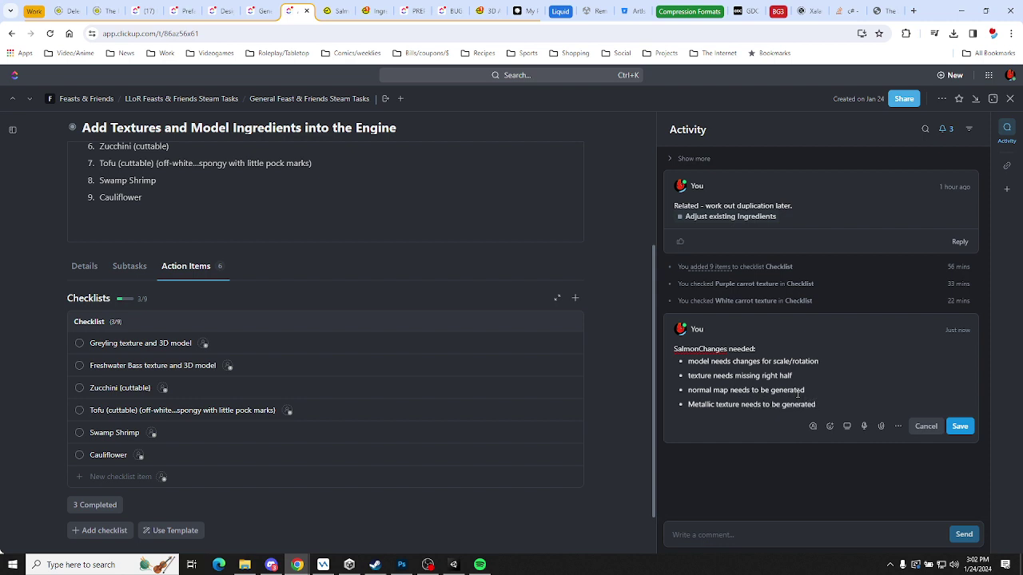
key(ctrl+Return)
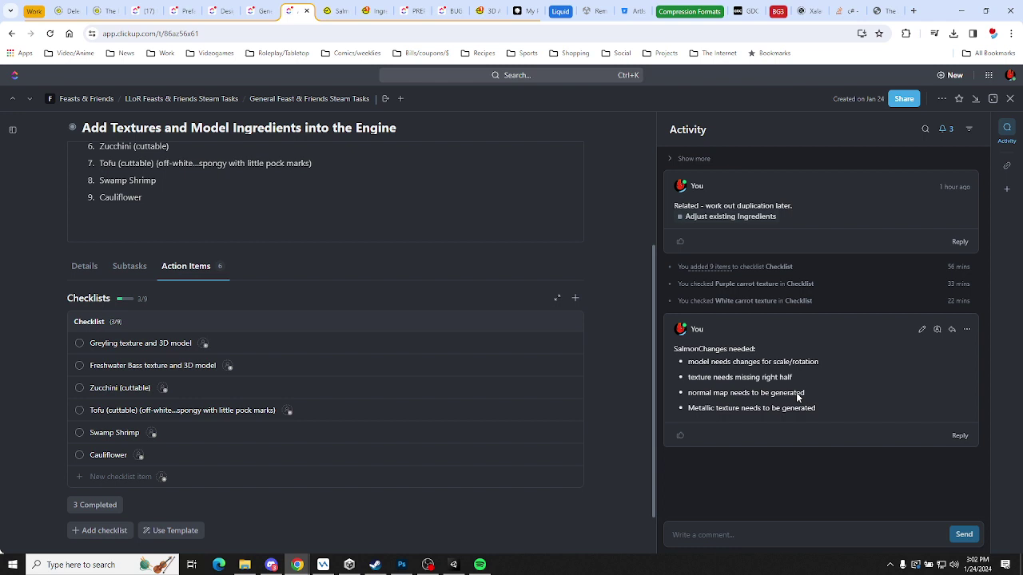
Edit the Salmon comment again to add the bullet "3d source file needs to be uploaded" and save it
click(921, 330)
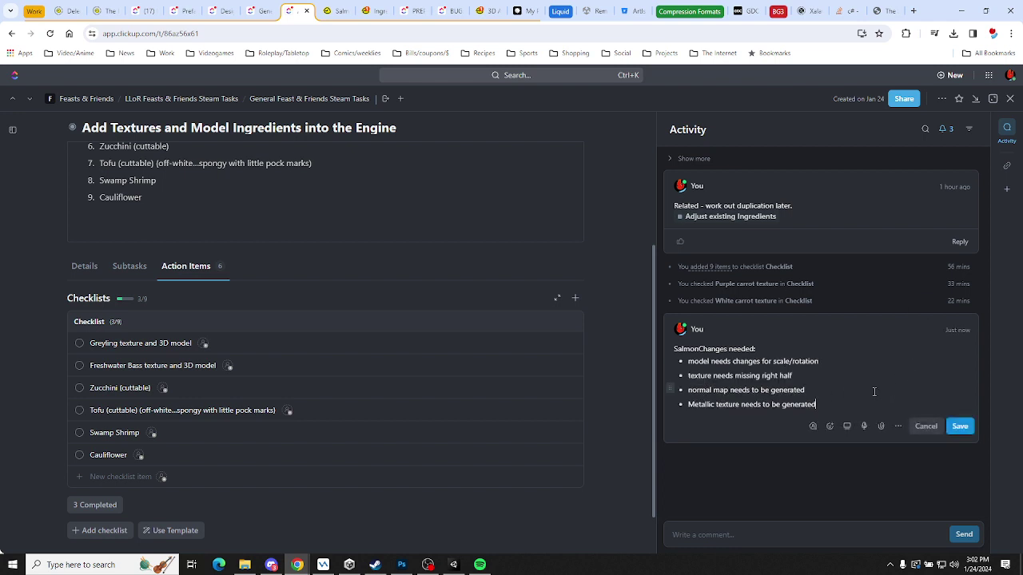
key(Return)
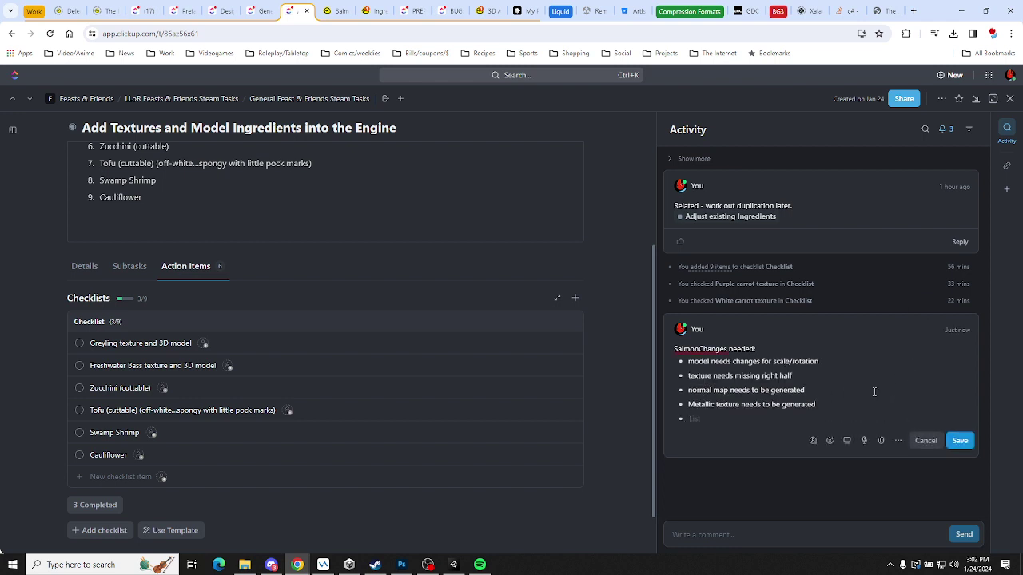
text(3d source file needs to be uploaded)
key(ctrl+Return)
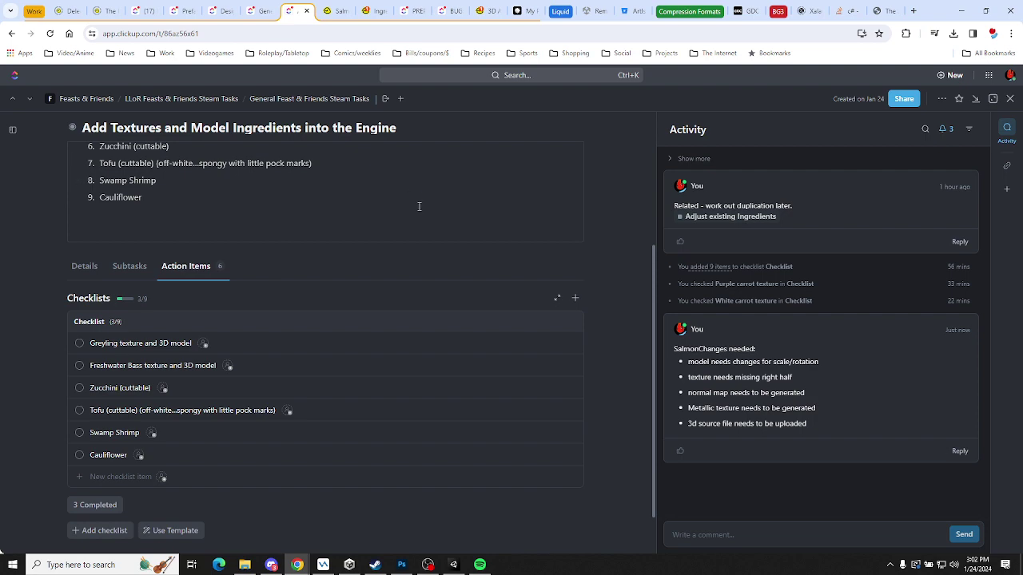
Switch to Basecamp, open the Greyling folder in 3D Assets and download GreylingBaked.png
click(335, 10)
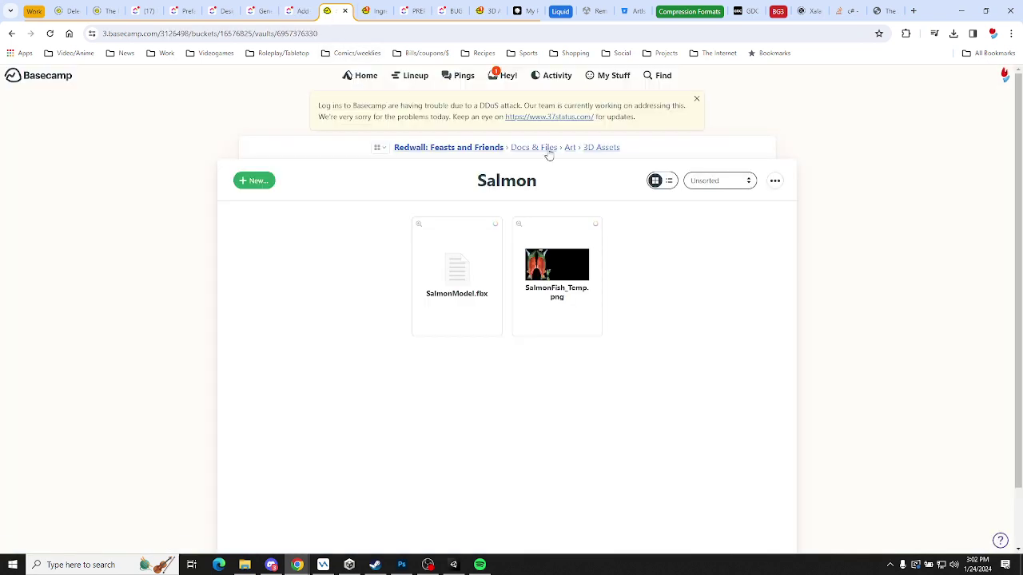
click(607, 150)
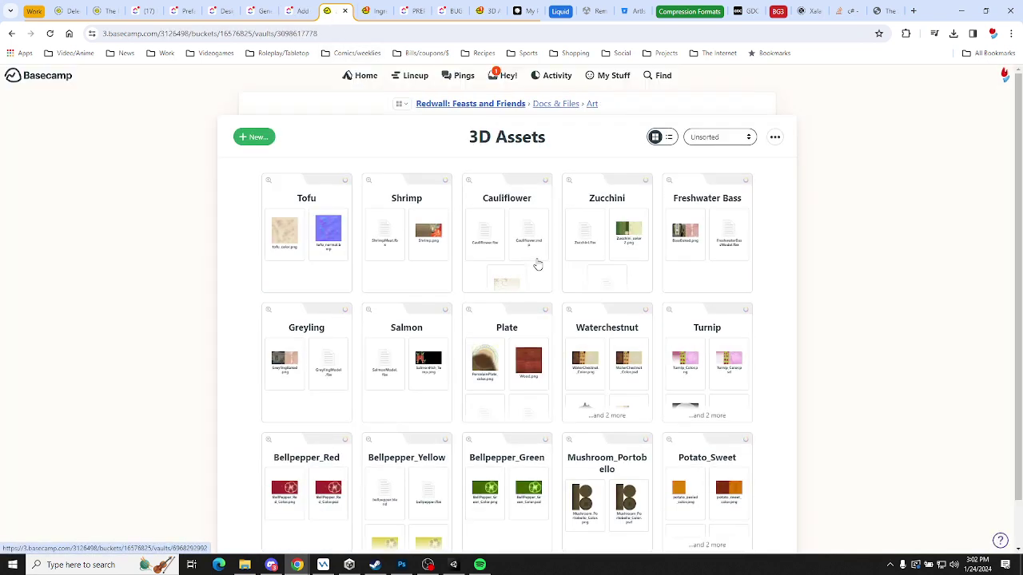
click(281, 345)
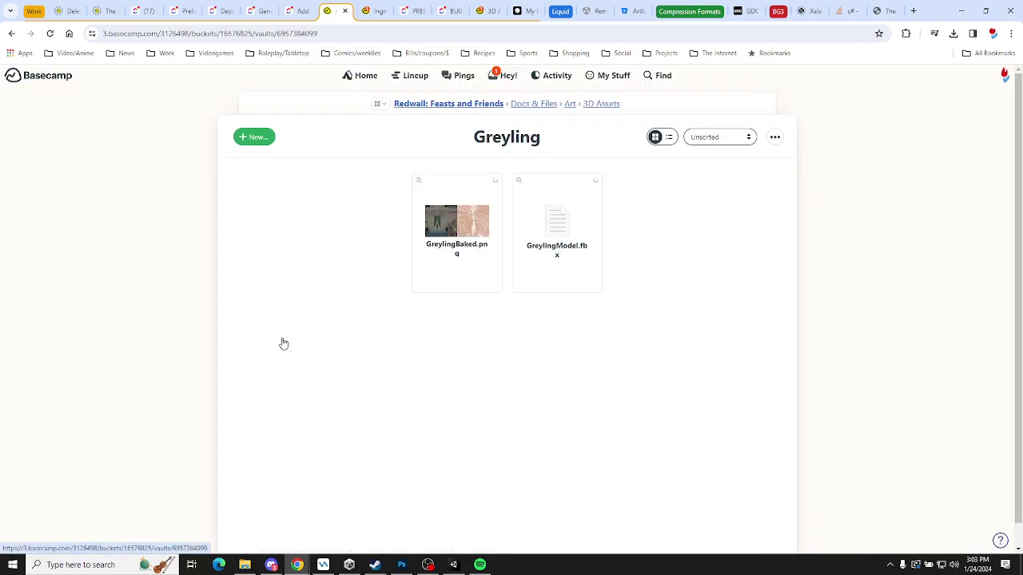
click(476, 249)
click(421, 375)
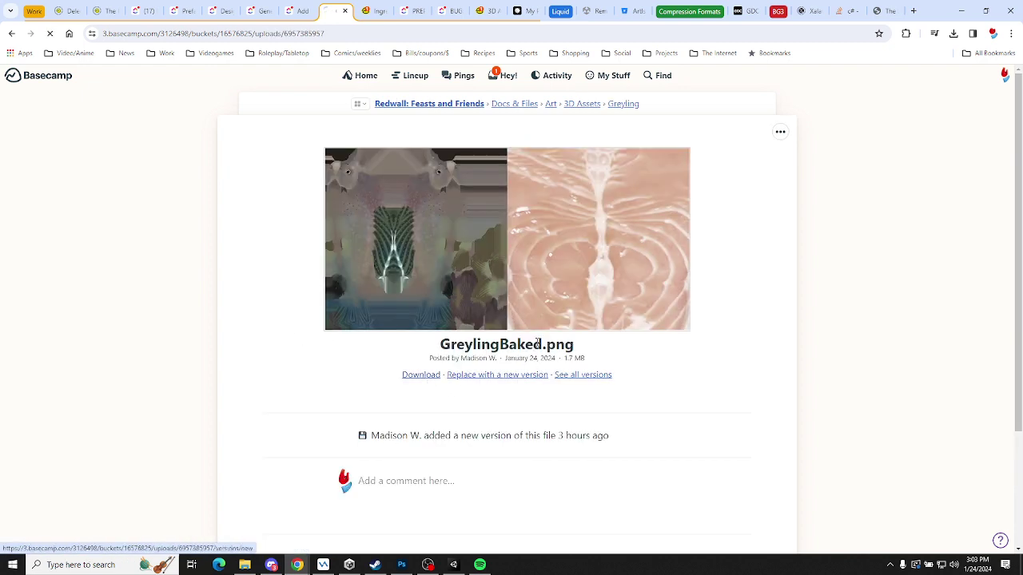
Download GreylingModel.fbx from the Greyling folder and return to that folder
click(623, 103)
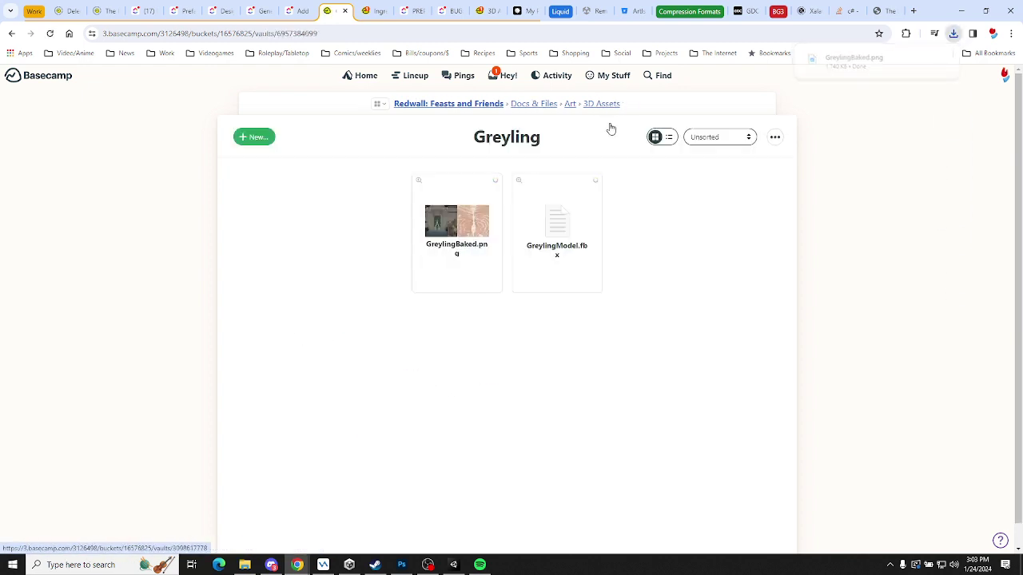
click(578, 254)
click(452, 238)
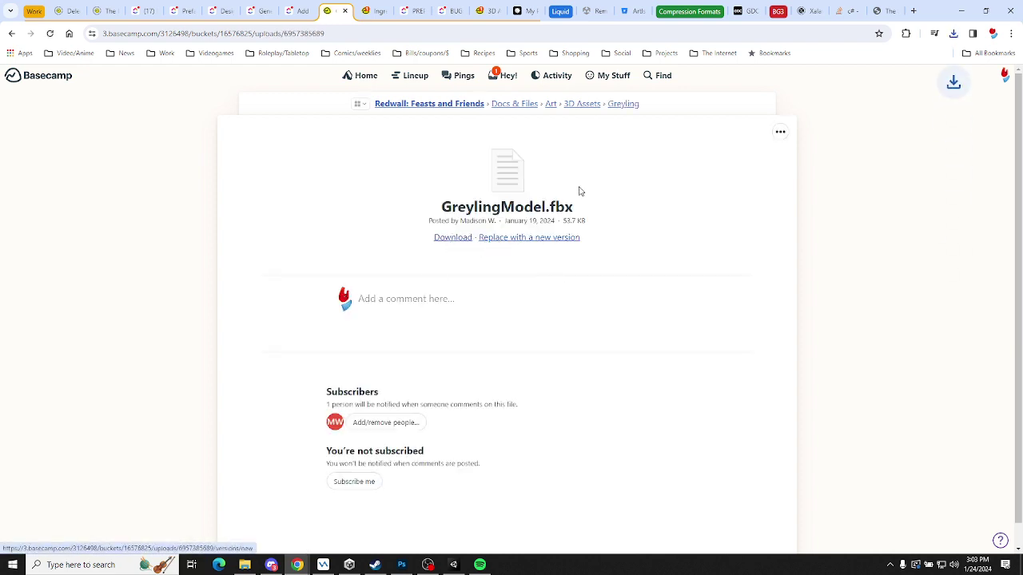
click(622, 104)
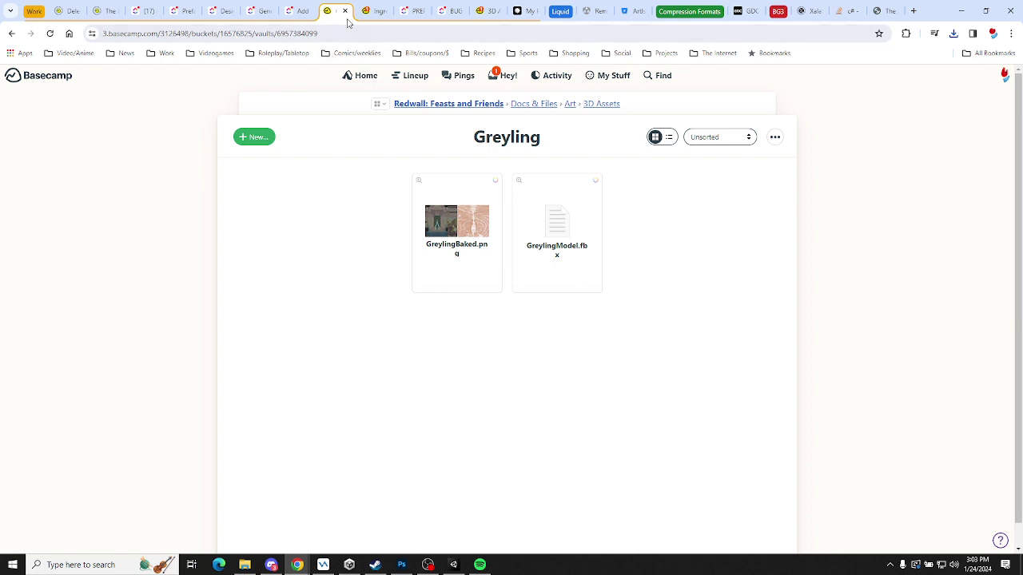
Download the Greyling_.png icon from the Ingredients Available folder and return to that folder
click(376, 10)
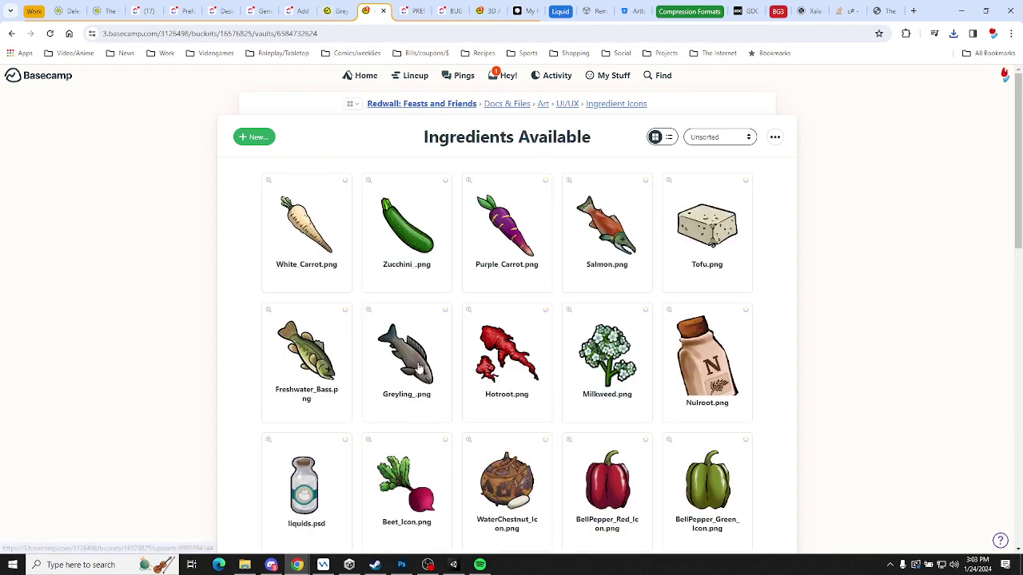
click(419, 367)
click(445, 301)
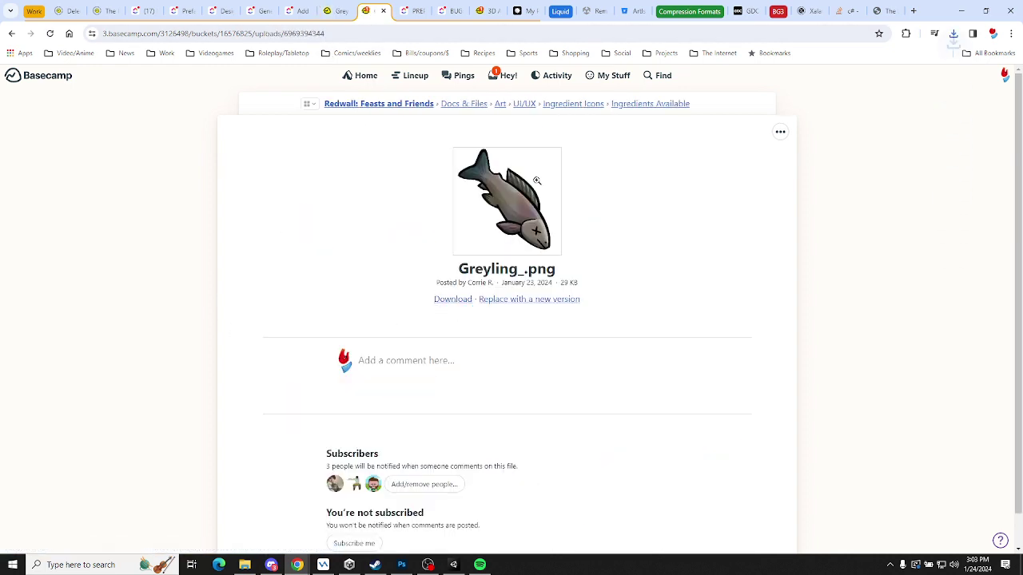
click(651, 104)
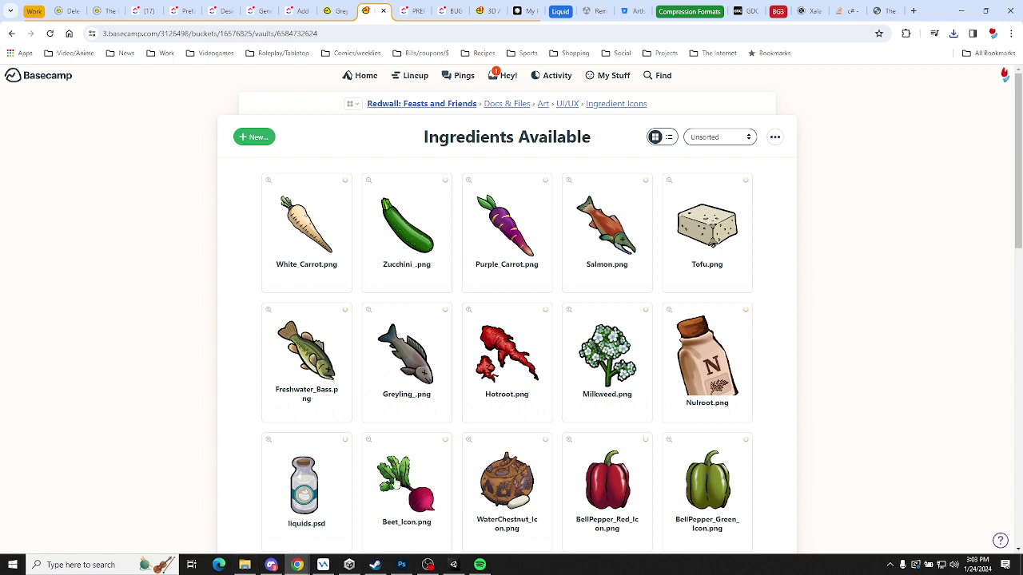
With the Downloads folder brought up, switch to Unity and duplicate the Salmon folder in _RedwallCooking/Art/Models
click(245, 567)
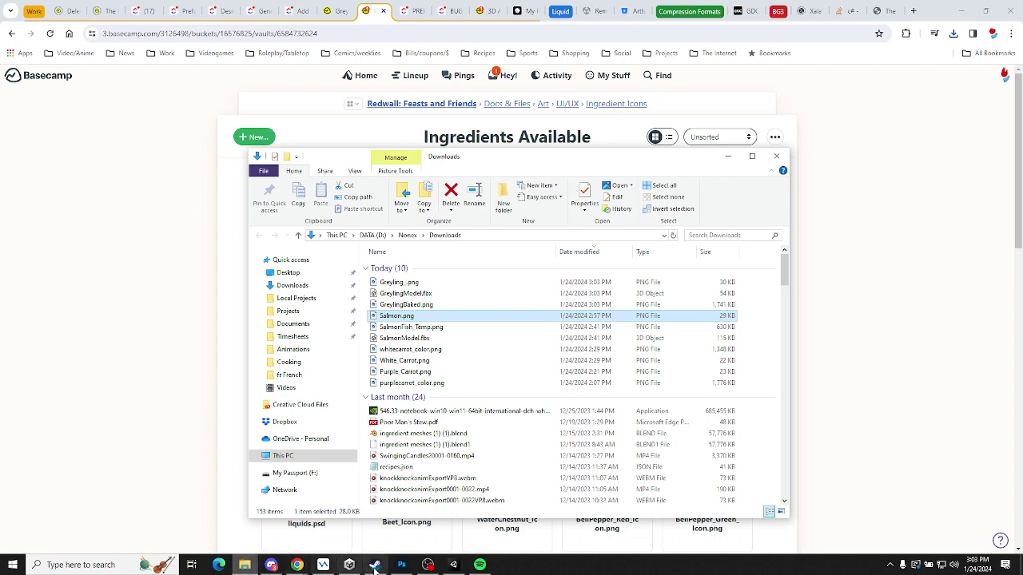
click(453, 564)
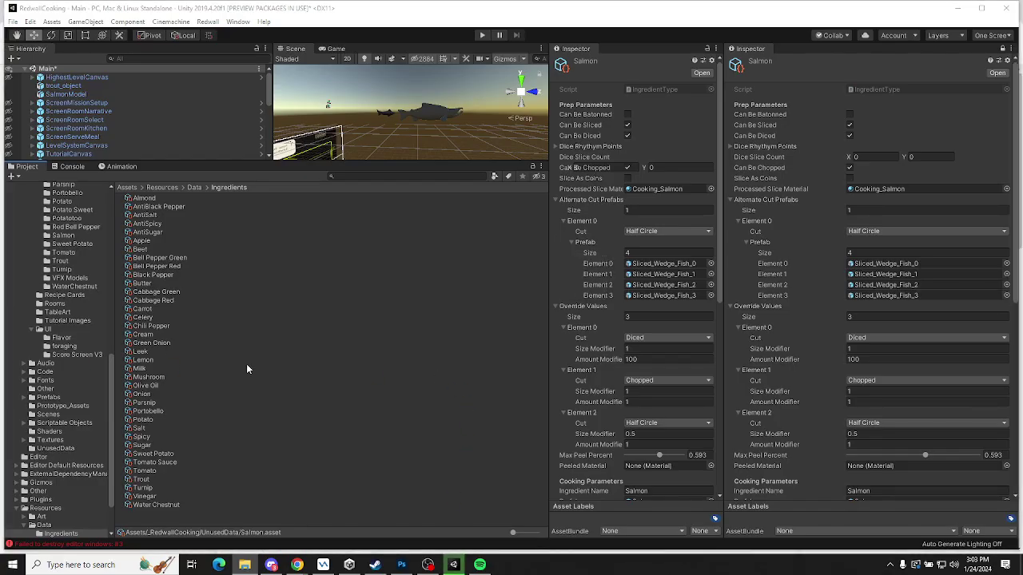
click(64, 235)
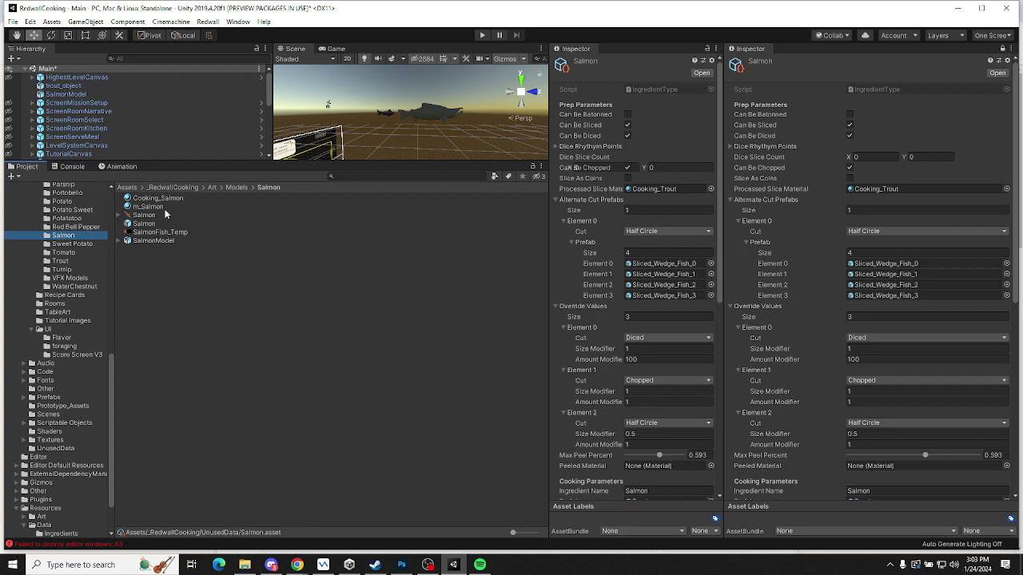
click(66, 228)
click(65, 237)
key(ctrl+d)
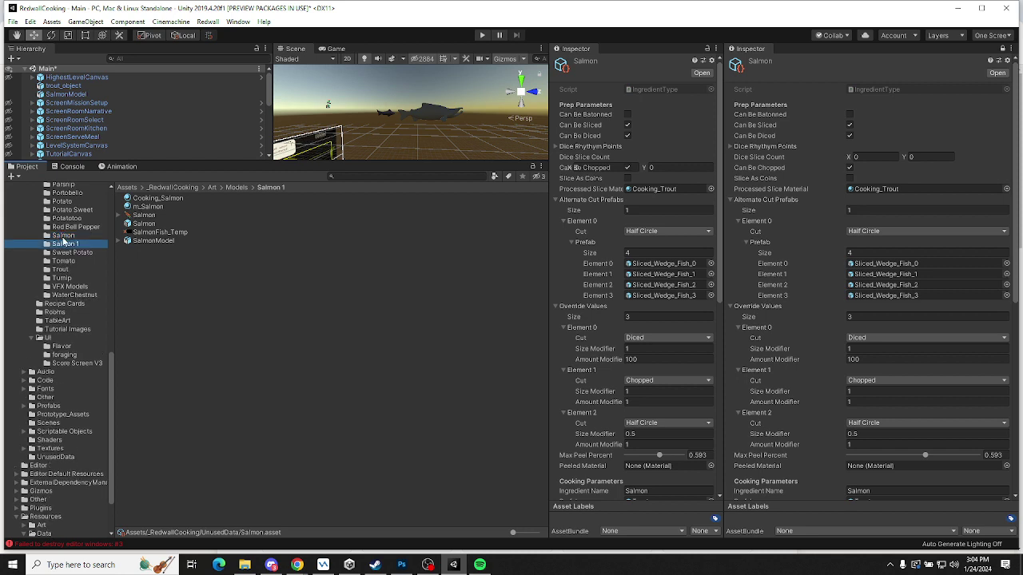
Rename the duplicated Salmon models folder to Greyling
click(77, 246)
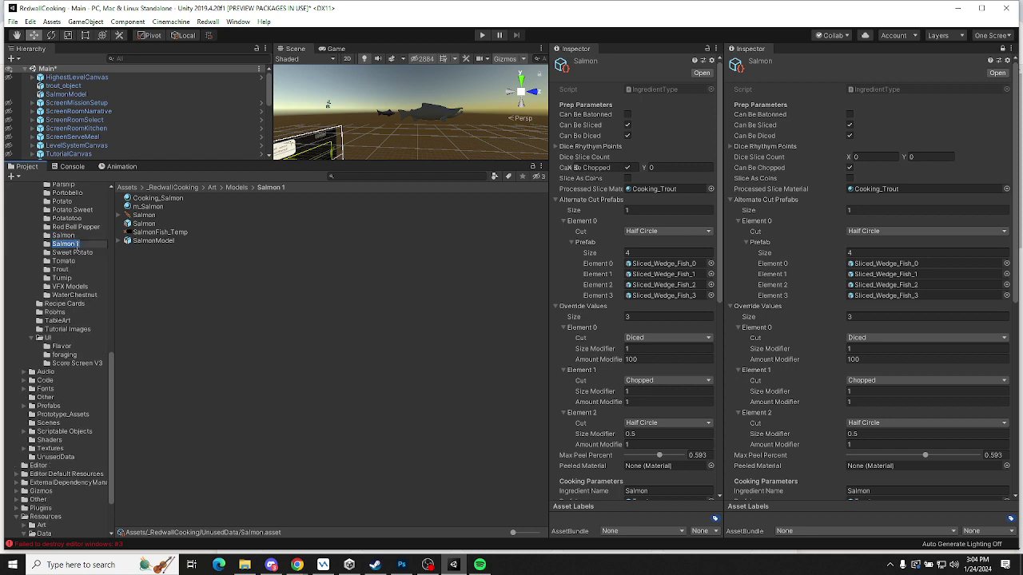
text(Greyling)
key(Return)
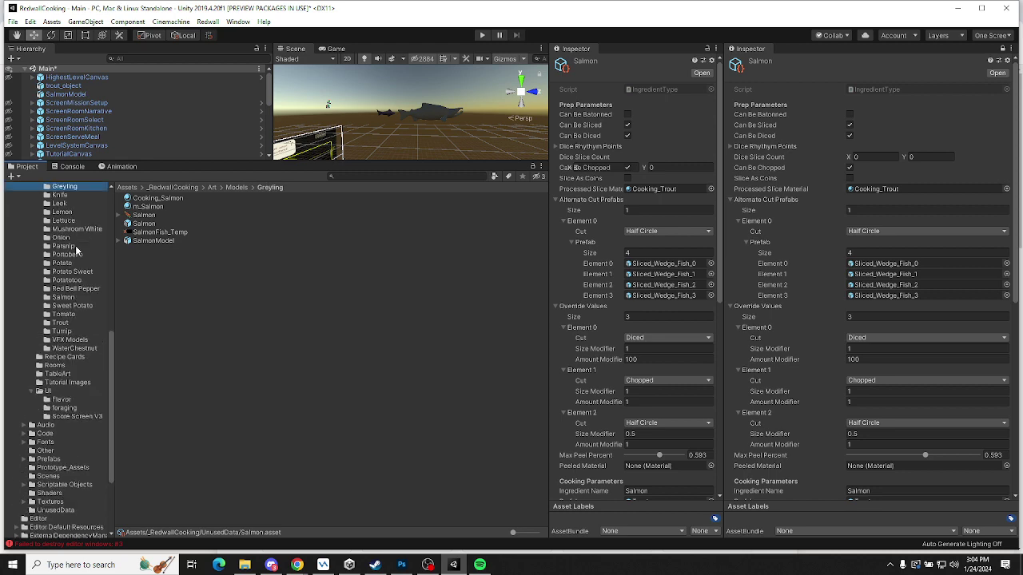
Switch to Chrome to review the ingredient list and checklist in the ClickUp task, and return to Unity
key(alt+Tab)
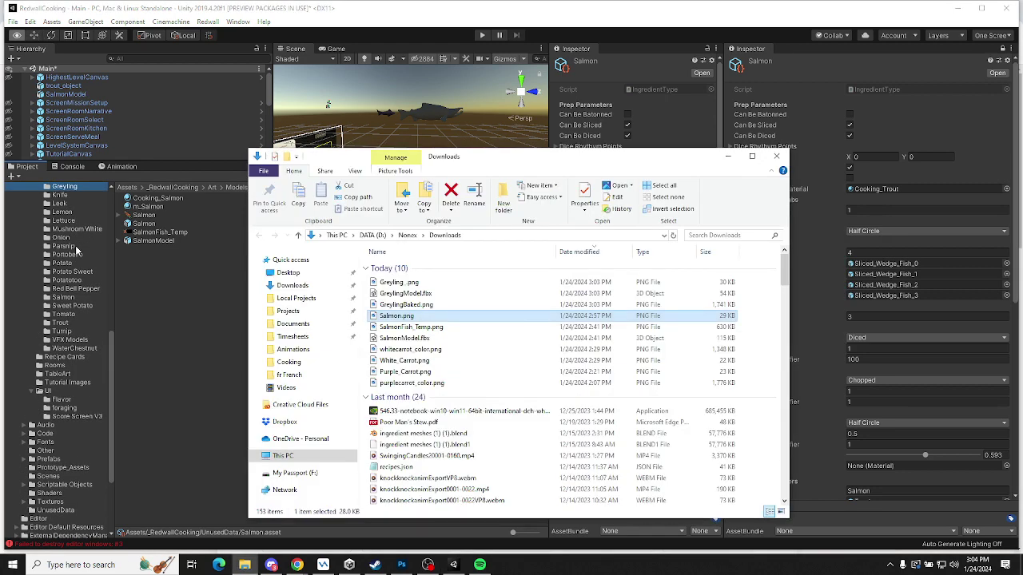
key(alt+Tab)
key(alt+Tab)
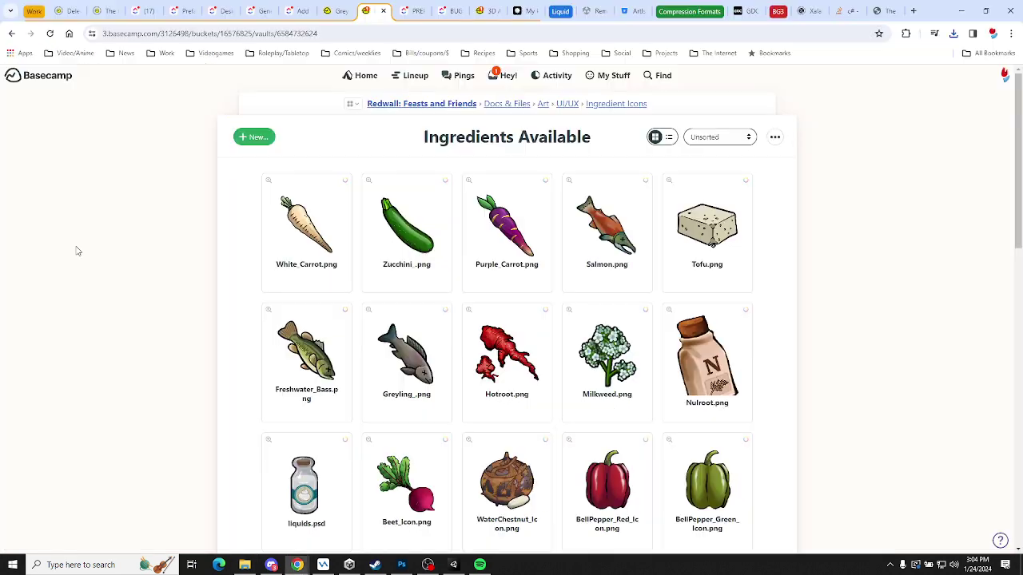
key(alt+Tab)
key(alt+Tab)
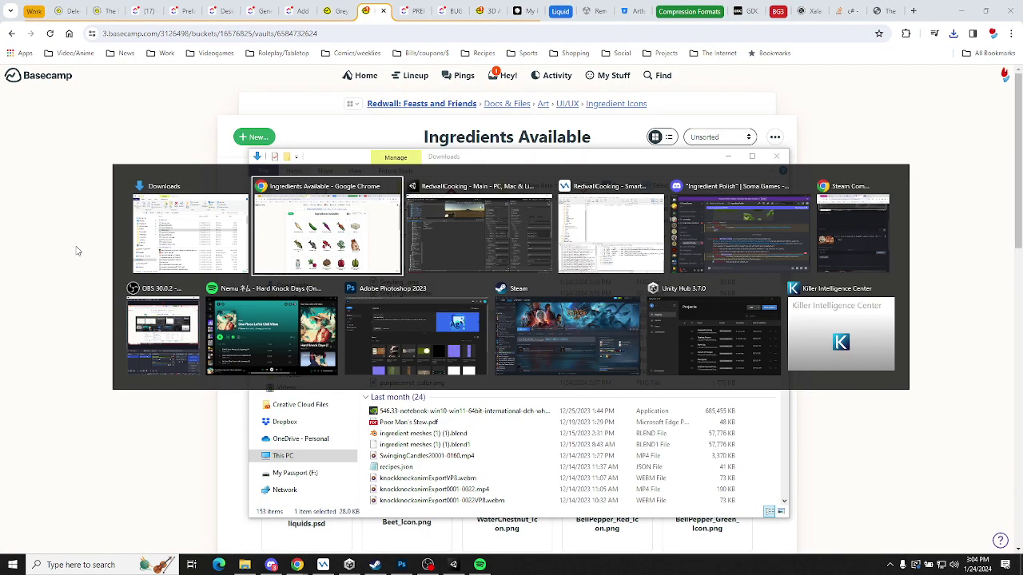
key(alt+Tab)
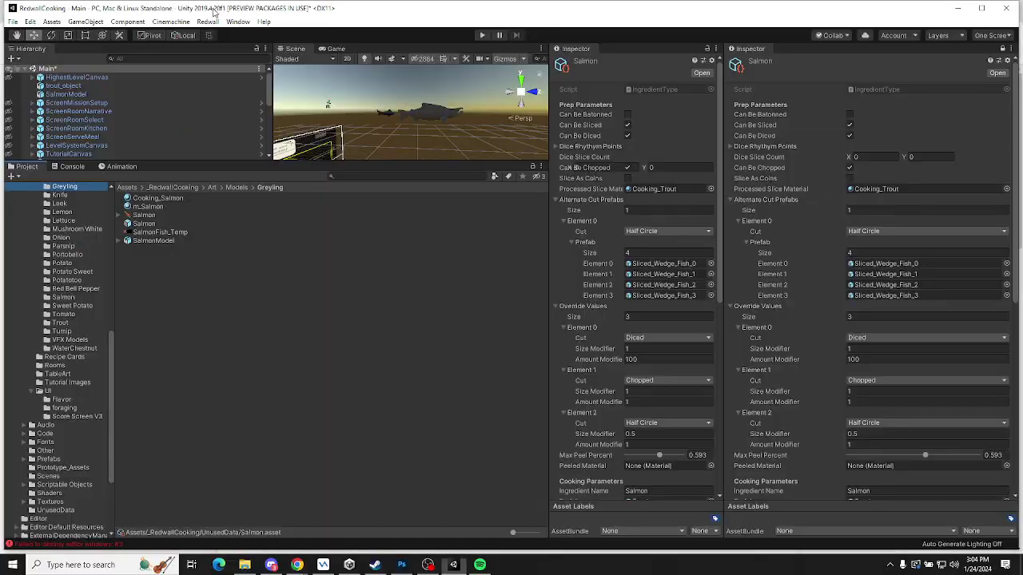
key(alt+Tab)
key(alt+Tab)
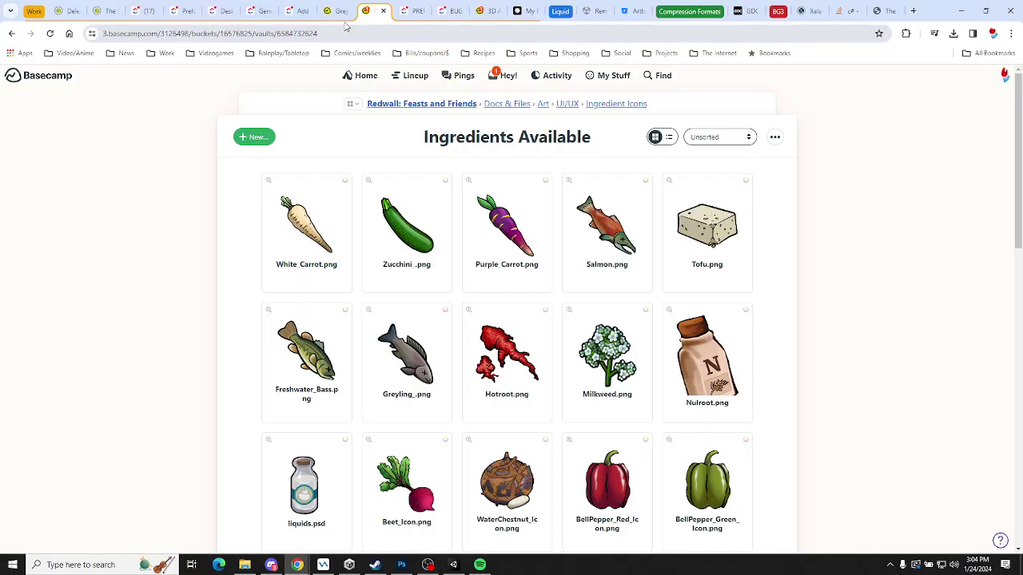
click(301, 11)
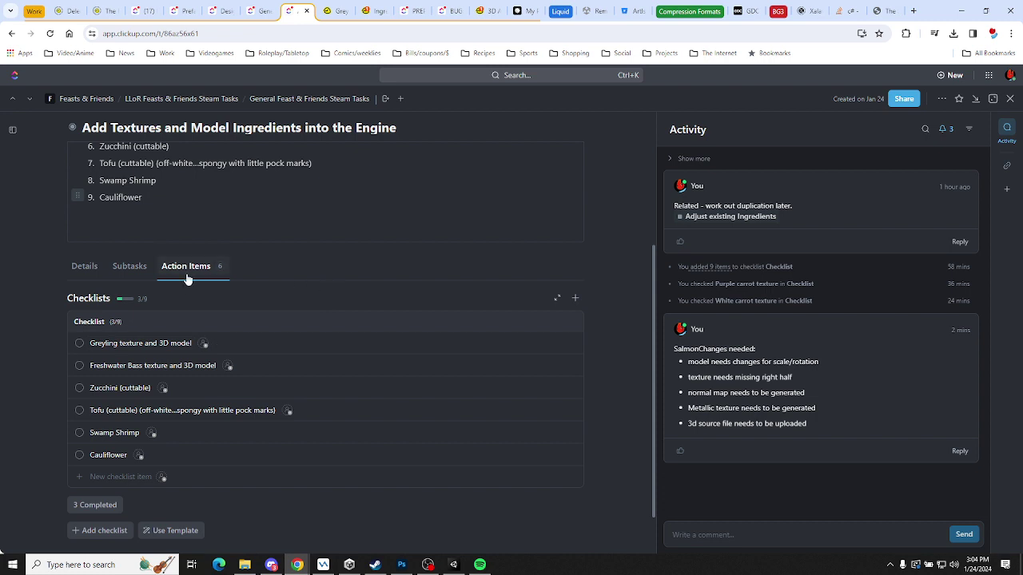
scroll(29, 263, up, 2)
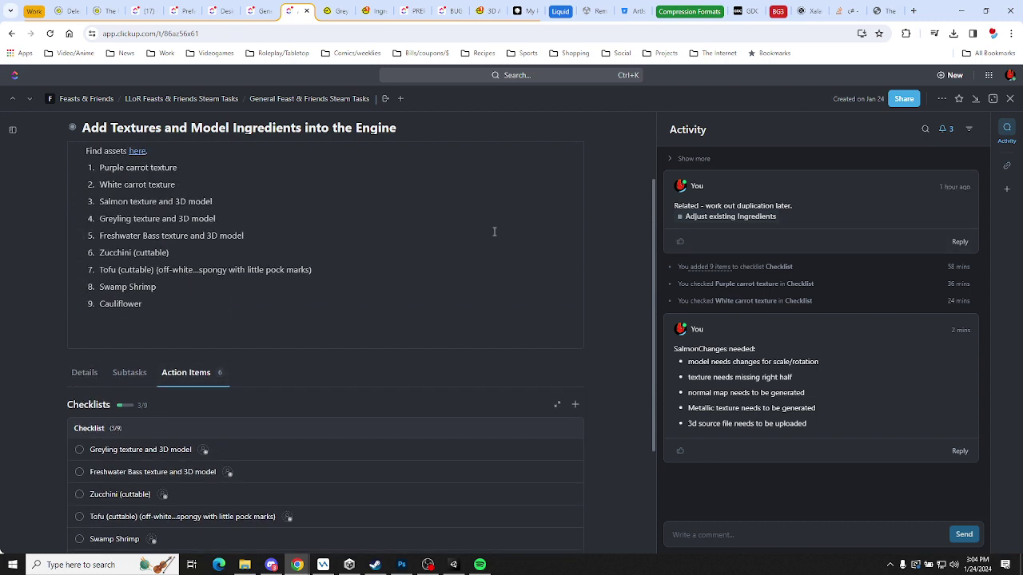
key(alt+Tab)
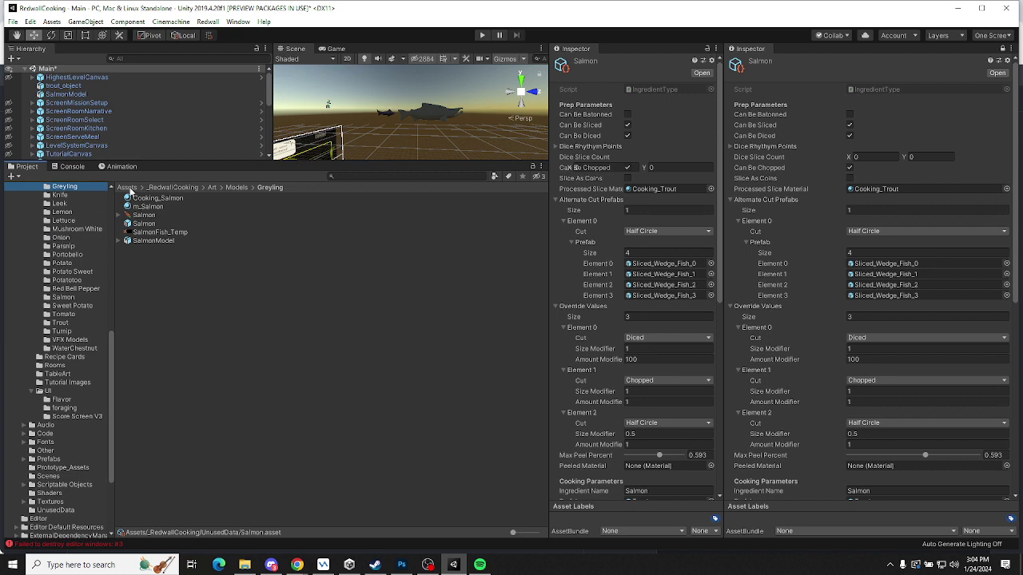
Rename the Cooking_Salmon material in the Greyling models folder as Cooking_Greyling
click(158, 198)
click(170, 200)
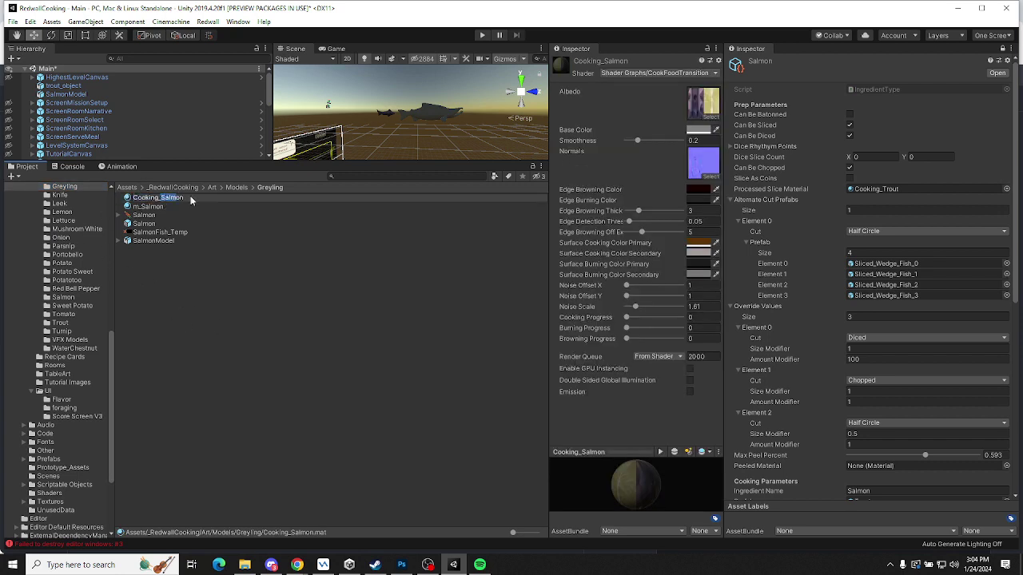
drag(190, 200, 252, 197)
text(Greyling)
key(Return)
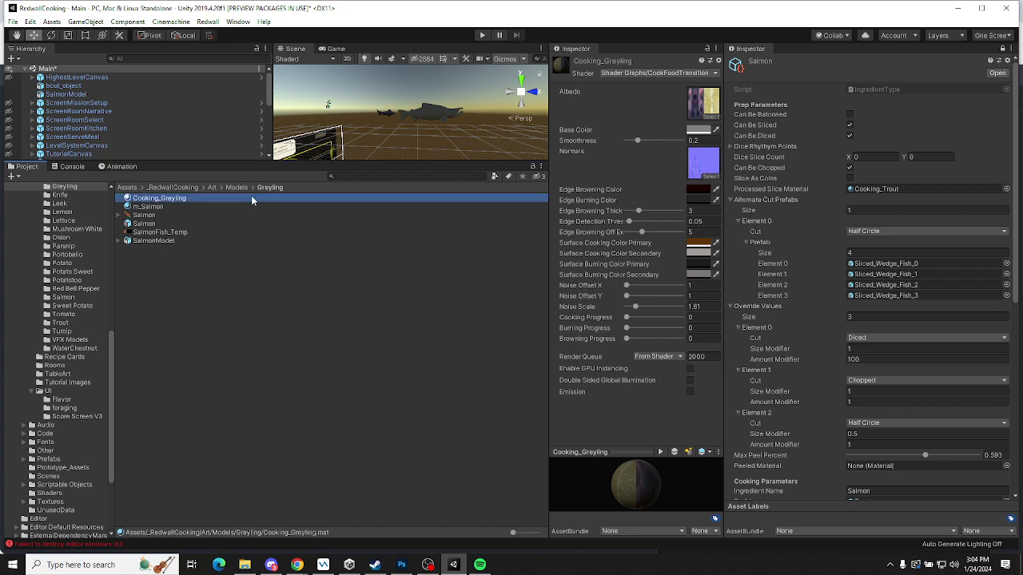
Rename the m_Salmon material in the Greyling models folder as m_Greyling
click(156, 208)
click(149, 209)
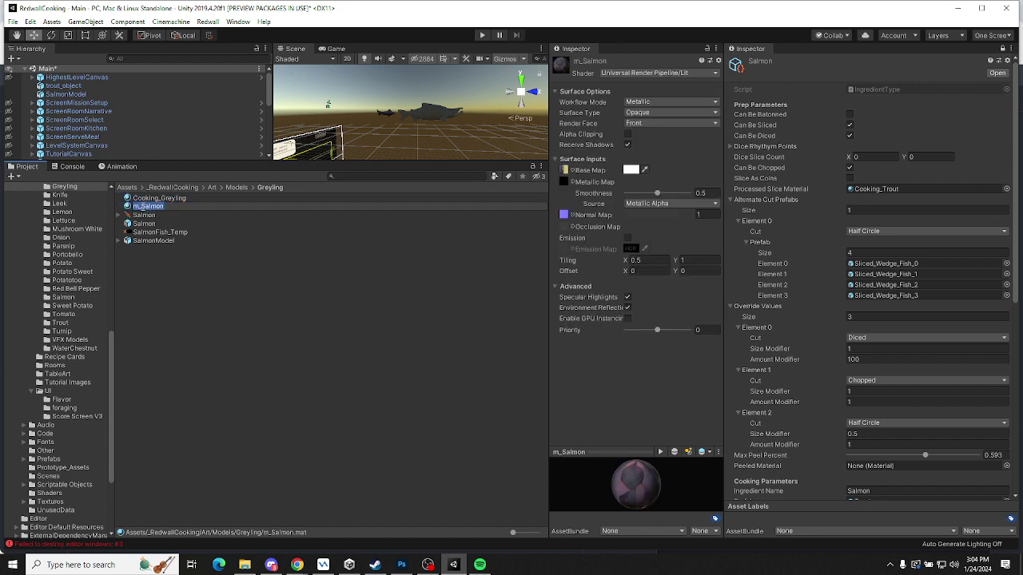
text(Greyling)
key(Return)
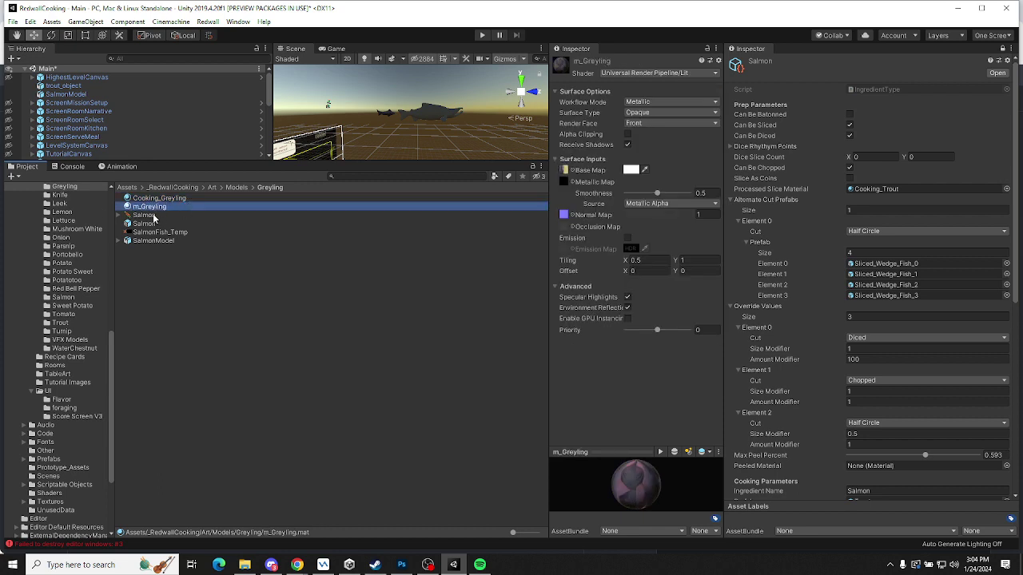
Delete the copied Salmon icon, SalmonModel and SalmonFish_Temp texture from the Greyling models folder
click(148, 216)
key(Delete)
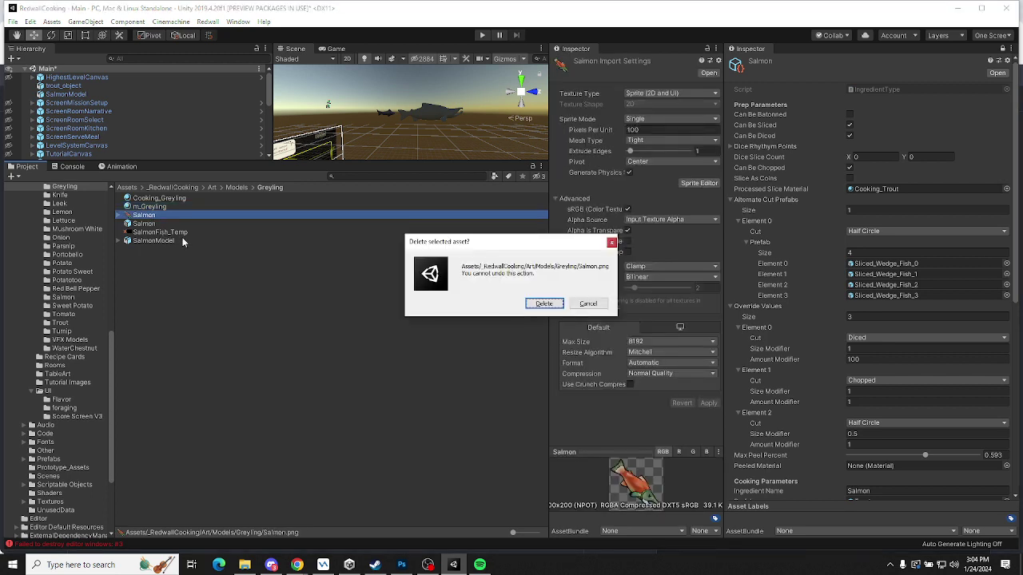
key(Return)
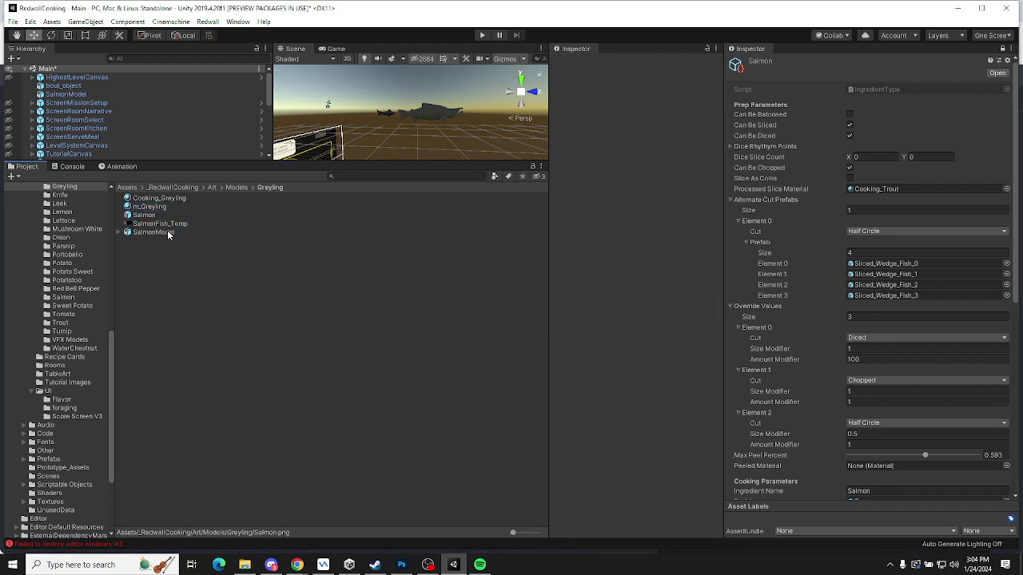
click(155, 232)
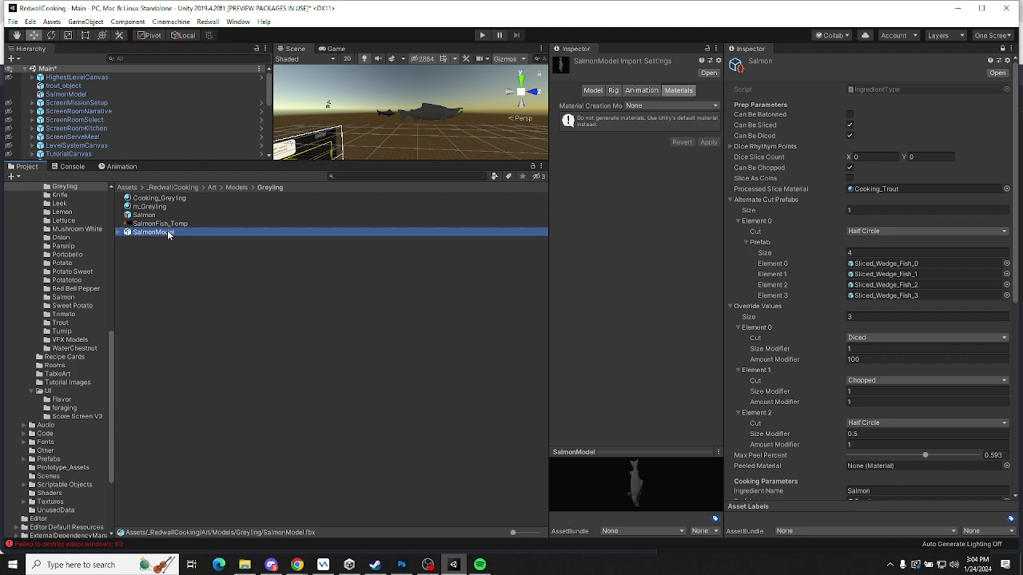
key(Delete)
key(Return)
click(169, 226)
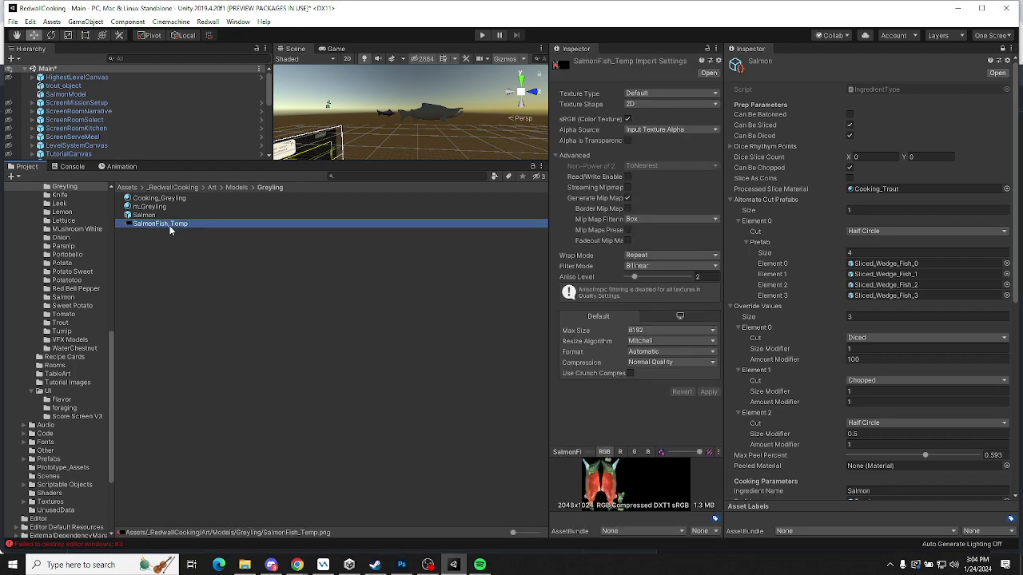
key(Delete)
key(Return)
Import Greyling_.png, GreylingModel.fbx and GreylingBaked.png from the Downloads folder into Unity's Greyling models folder
key(alt+Tab)
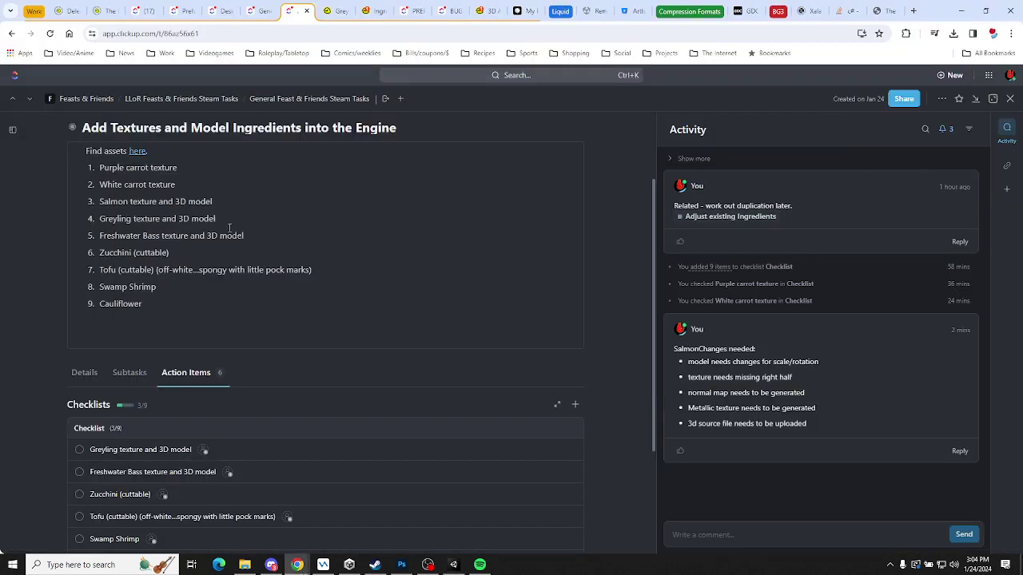
key(alt+Tab)
key(alt+Tab)
key(alt+Tab)
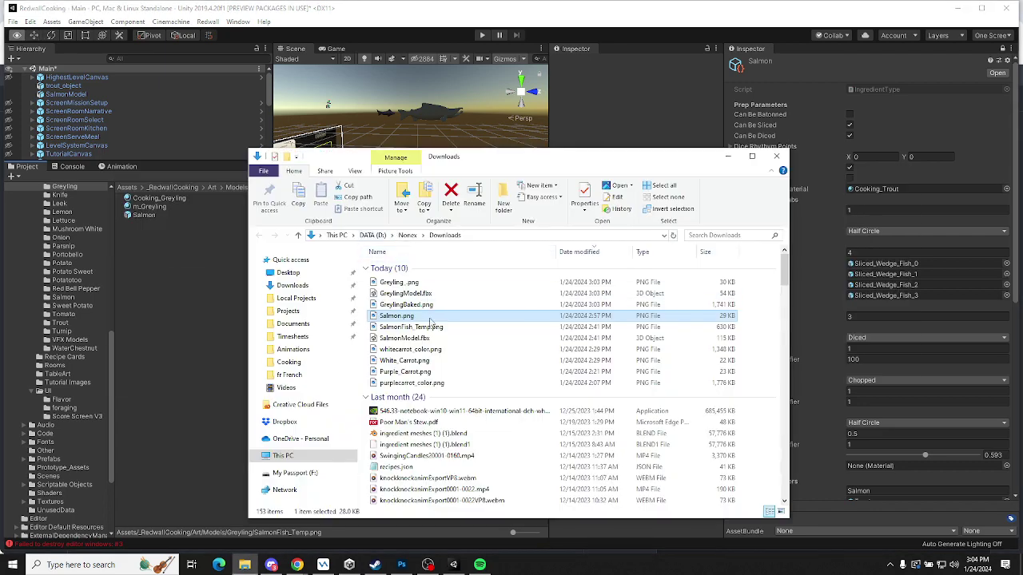
drag(432, 309, 204, 288)
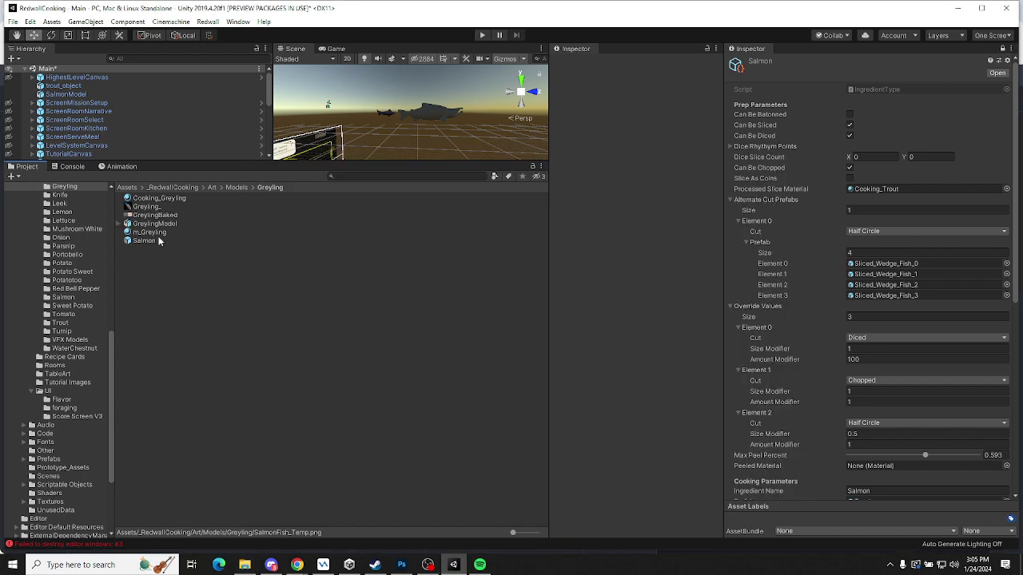
Set the Greyling_ icon's texture type to Sprite (2D and UI) and apply the import settings
click(151, 206)
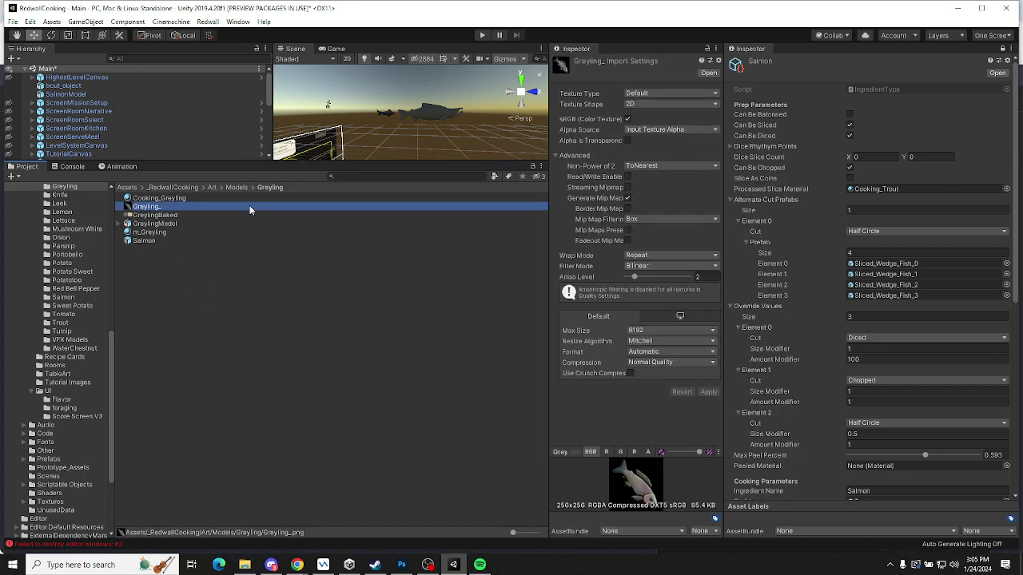
click(686, 92)
click(679, 141)
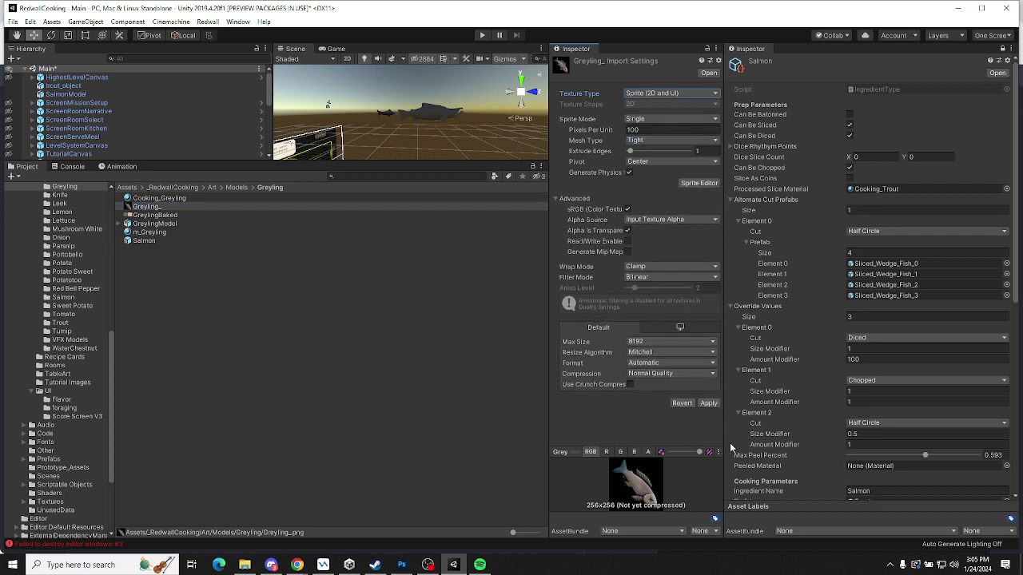
click(708, 402)
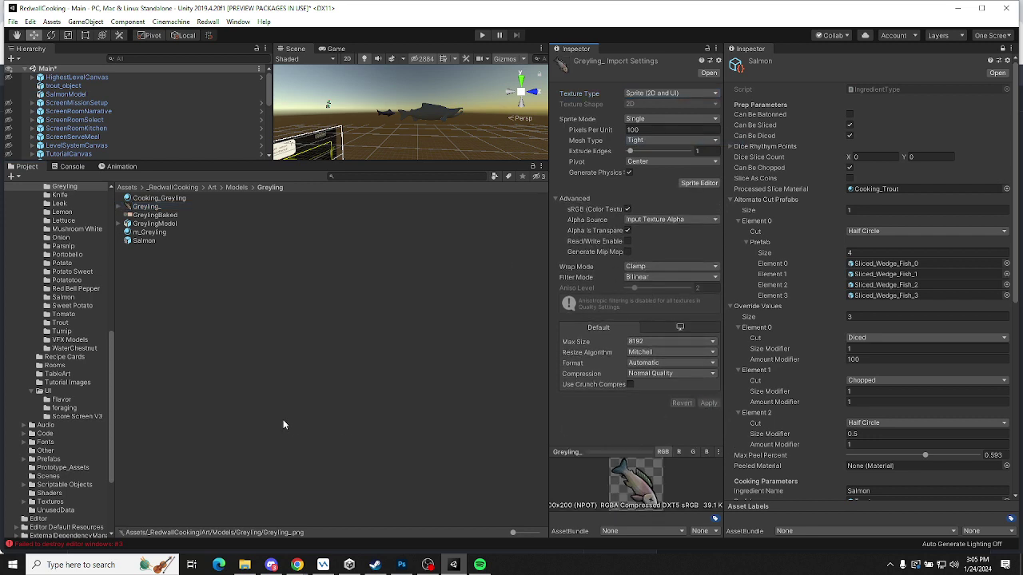
Duplicate the Salmon ingredient asset in _RedwallCooking/UnusedData and name the copy Greyling
click(996, 74)
click(170, 232)
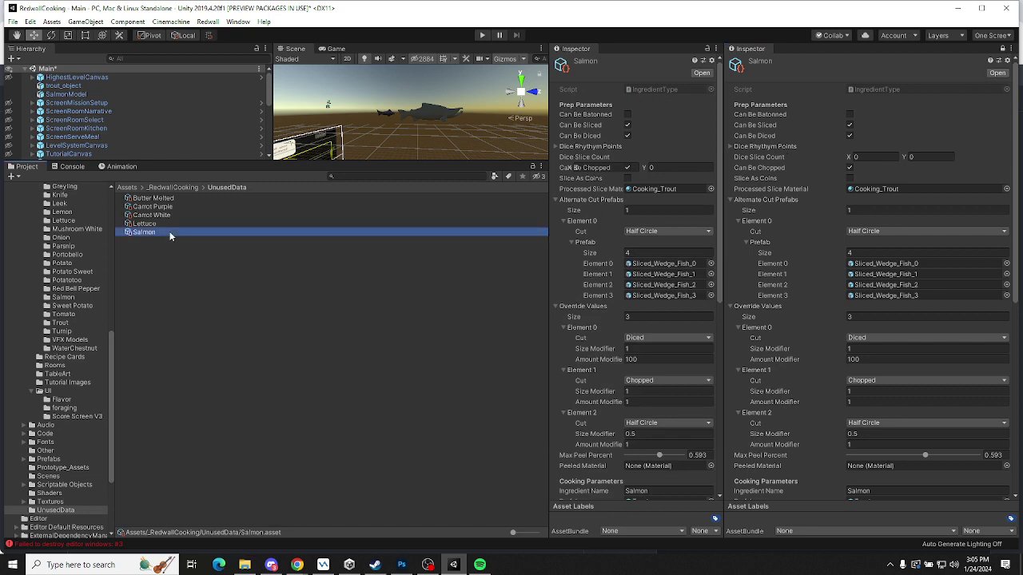
key(Escape)
key(ctrl+d)
click(164, 232)
text(Gieyl)
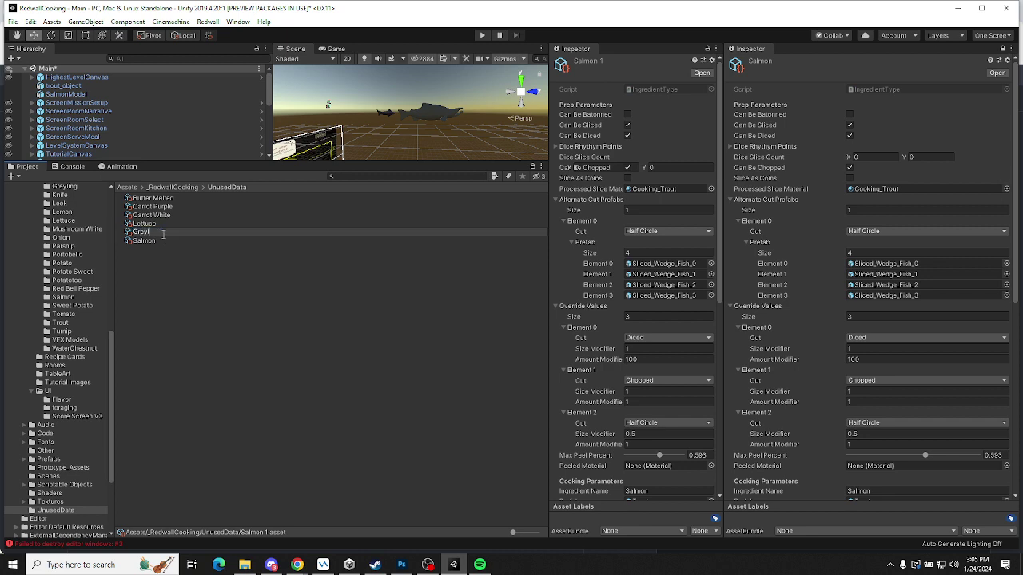
text(ing)
key(Return)
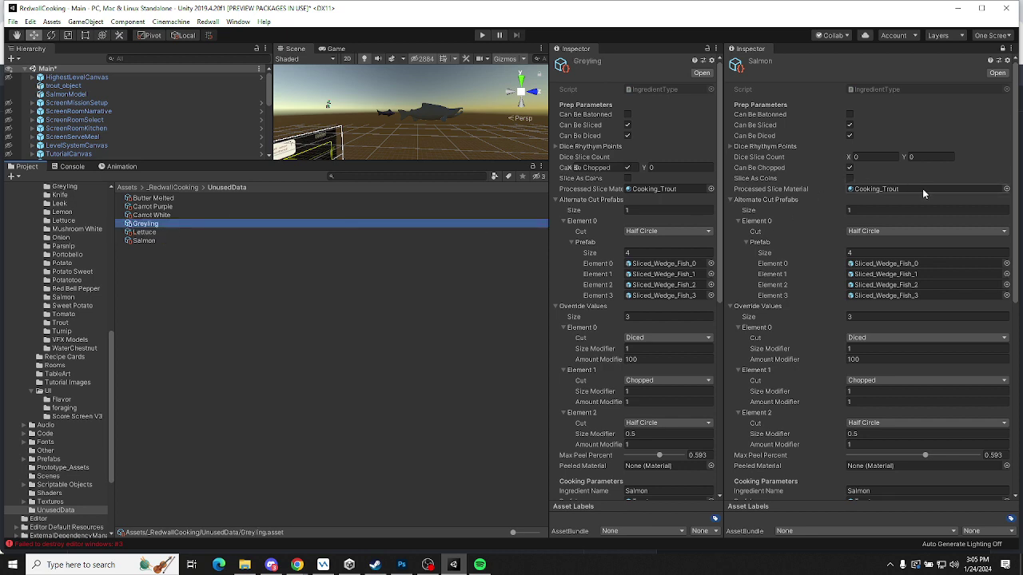
Assign Cooking_Salmon from the Salmon models folder as the Salmon ingredient's Processed Slice Material
click(144, 241)
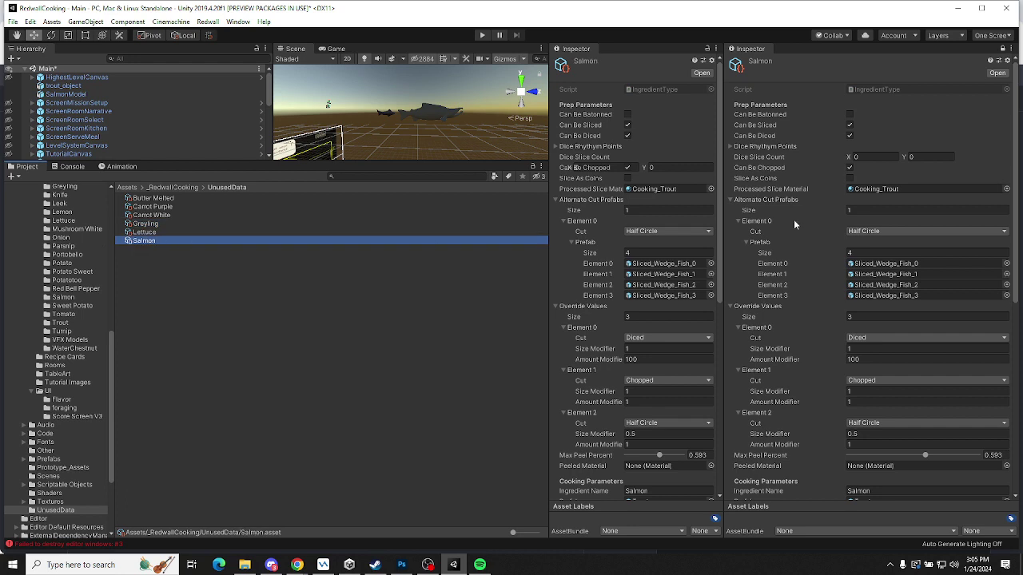
click(853, 192)
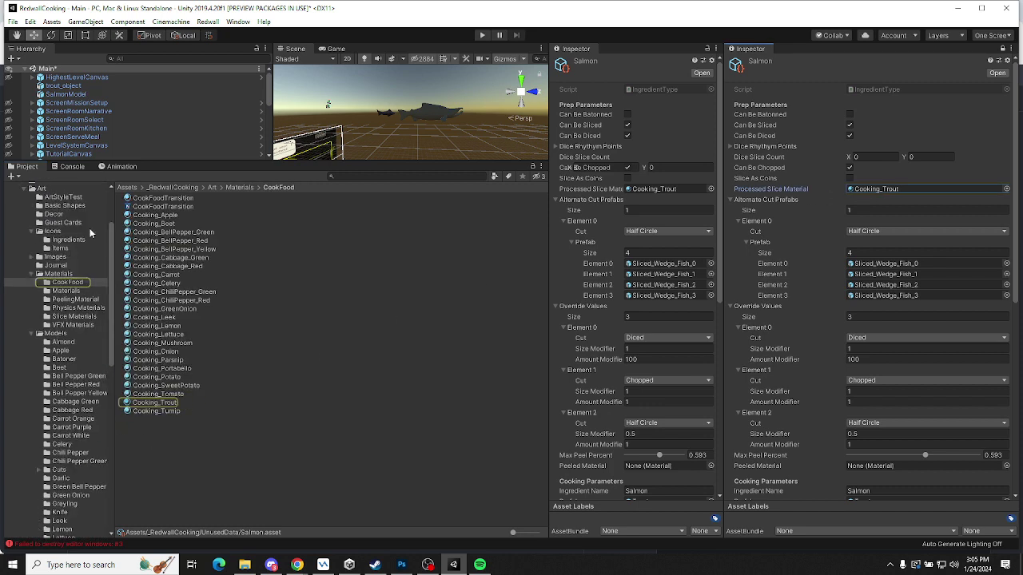
scroll(74, 309, down, 5)
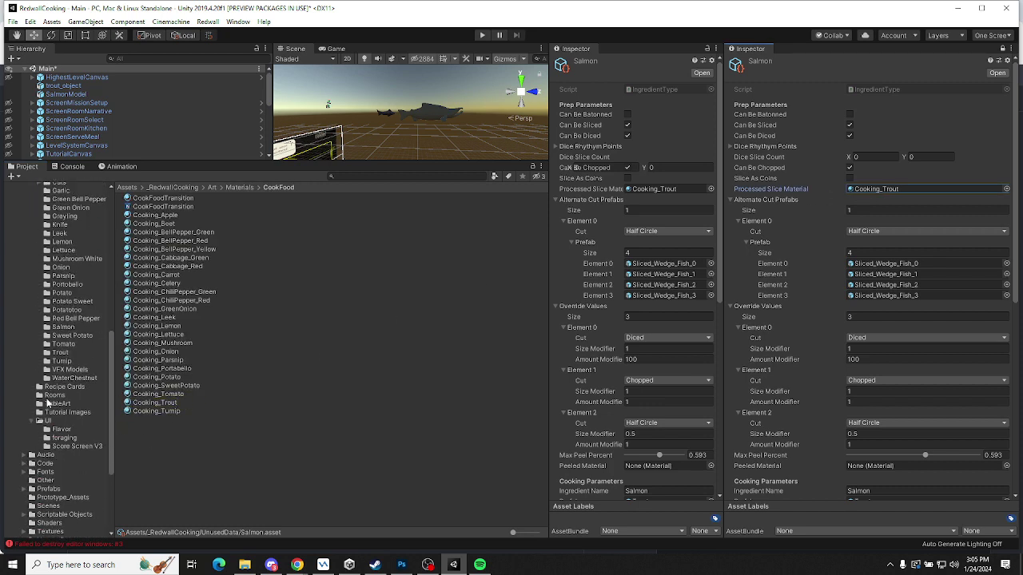
click(63, 328)
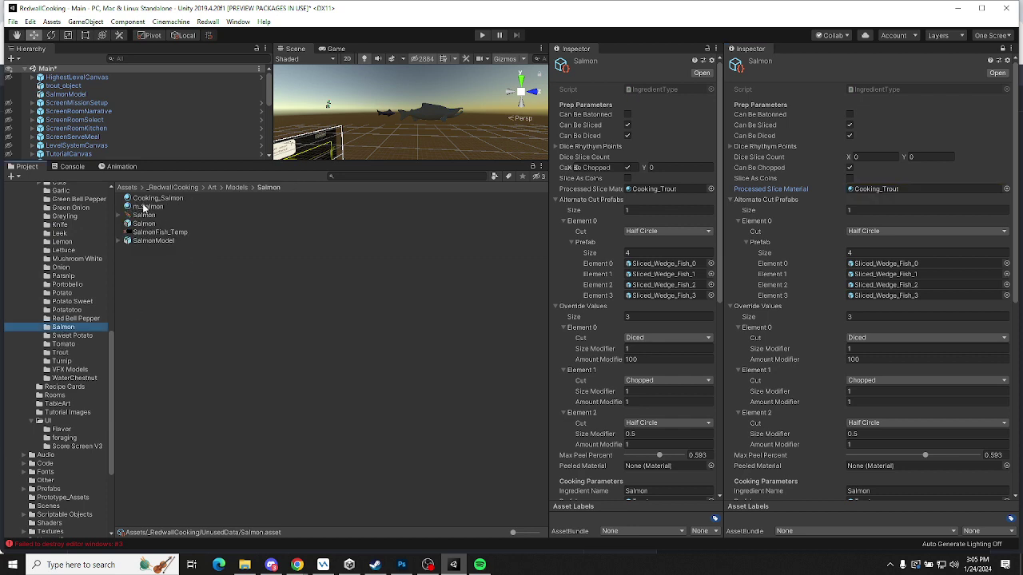
drag(156, 198, 875, 189)
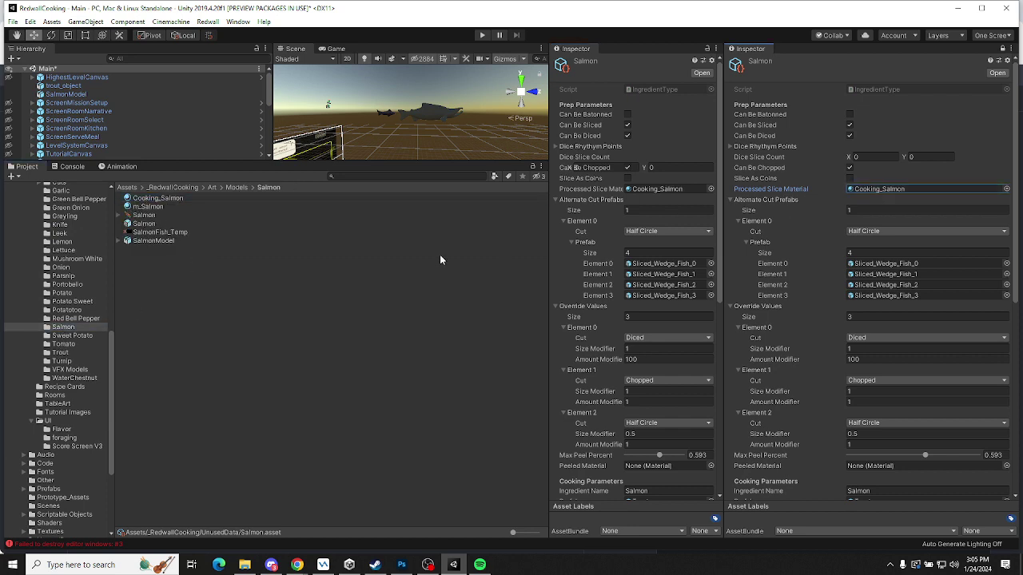
Check the Trout ingredient's Processed Slice Material in Resources/Data/Ingredients and return to the Salmon asset in UnusedData
scroll(58, 455, down, 5)
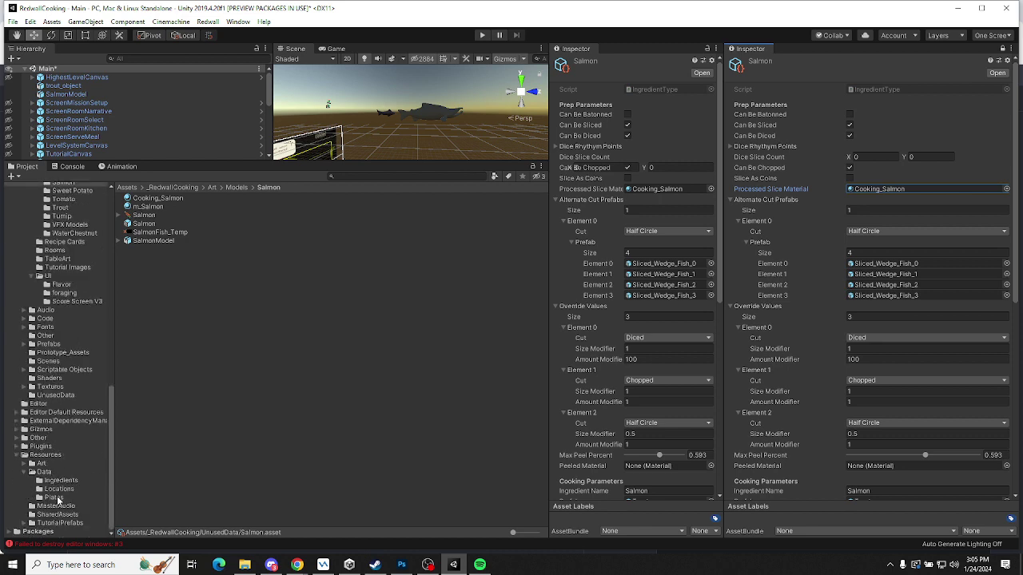
click(57, 481)
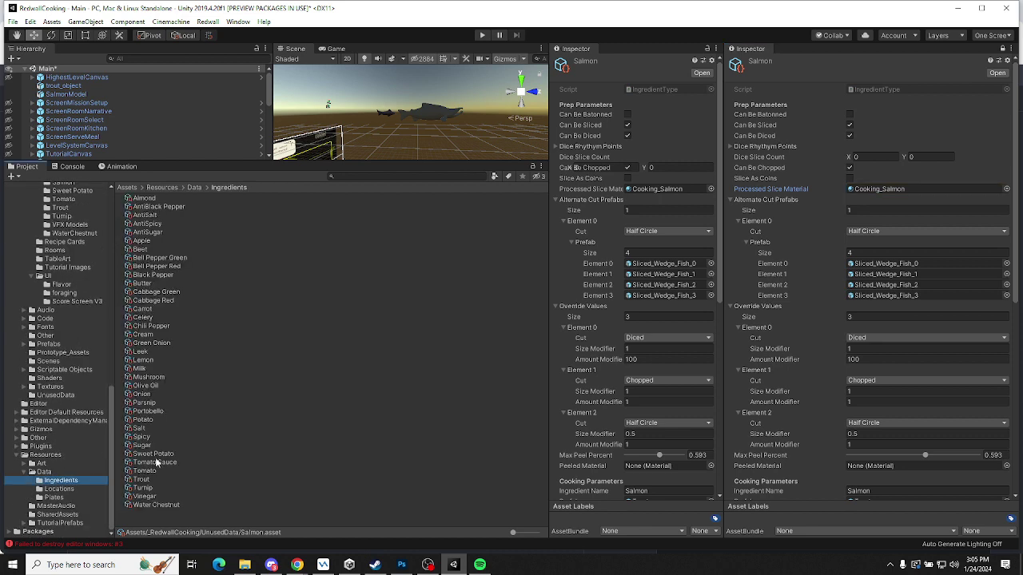
click(137, 481)
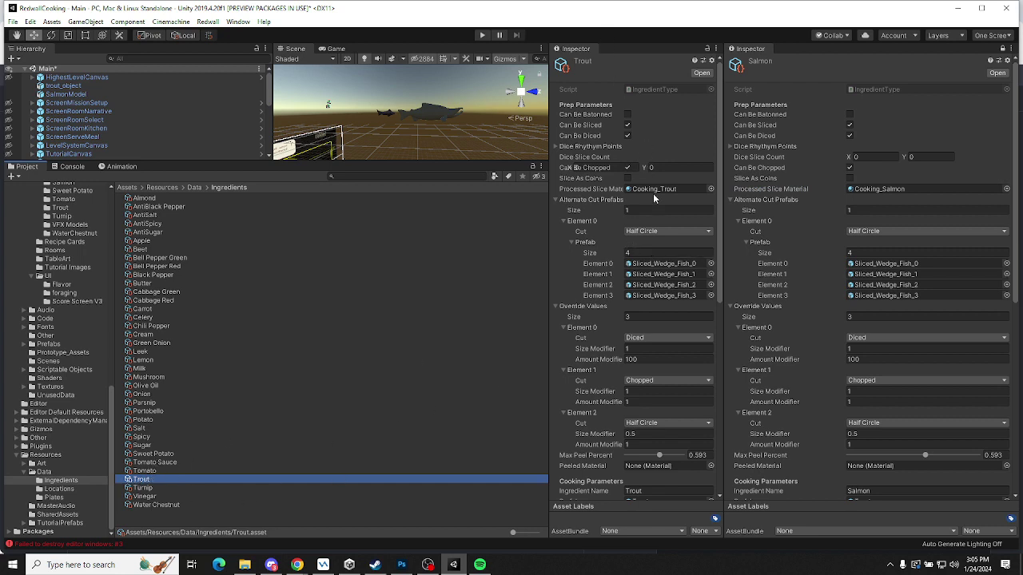
click(996, 74)
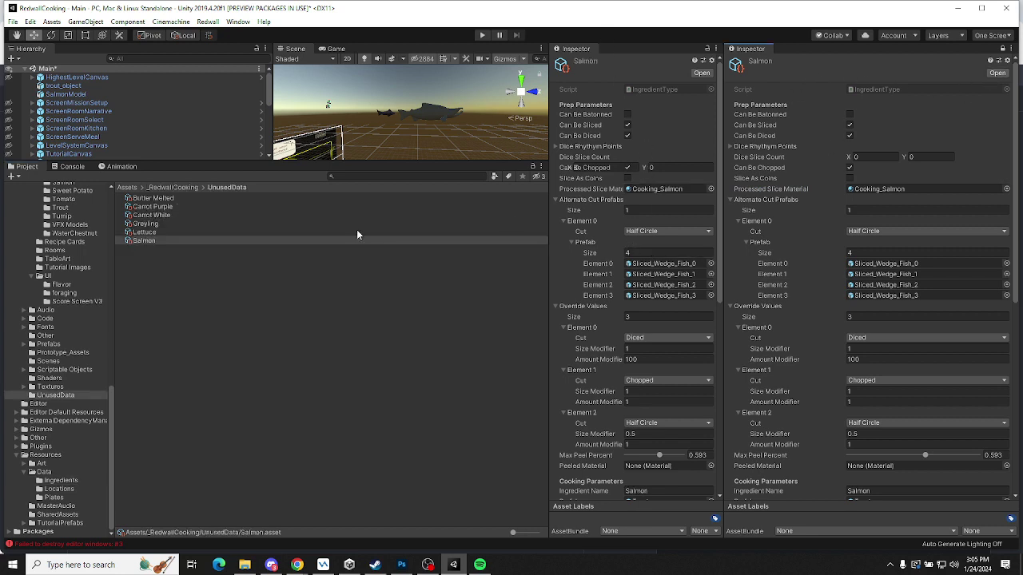
click(159, 240)
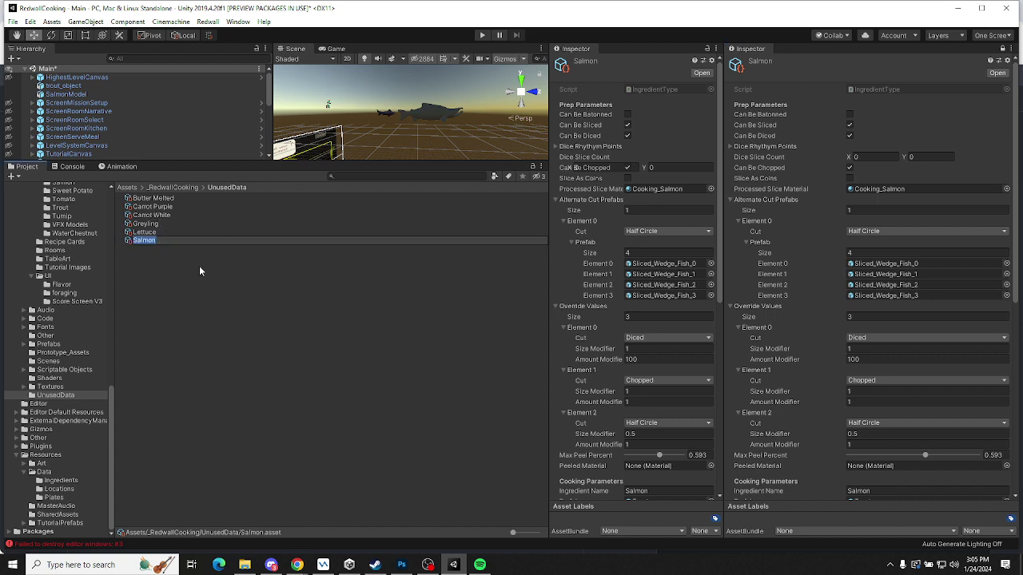
Lock the second Inspector on the Greyling ingredient and assign Cooking_Greyling from the Greyling models folder as its Processed Slice Material
key(Escape)
click(146, 223)
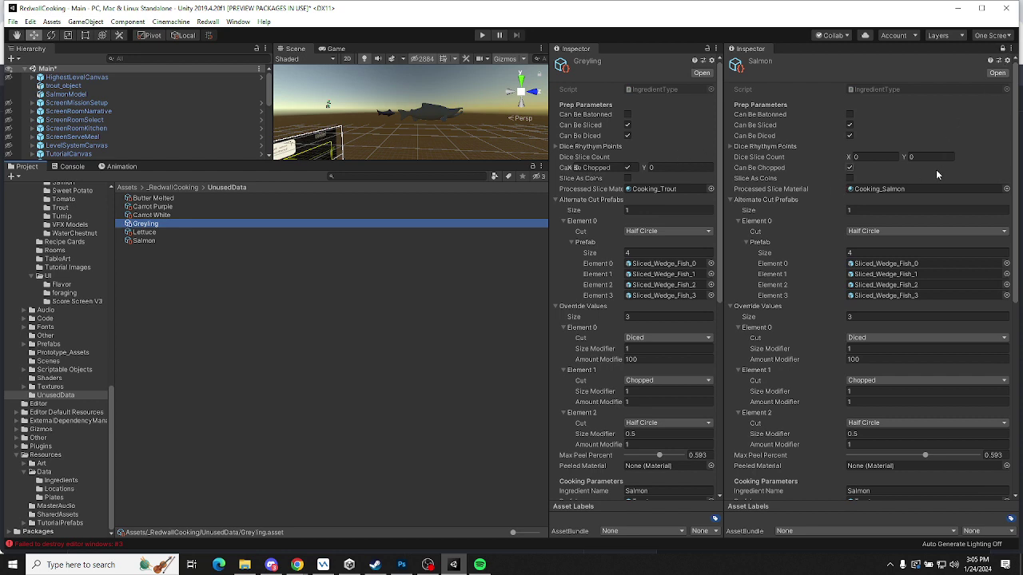
click(1002, 48)
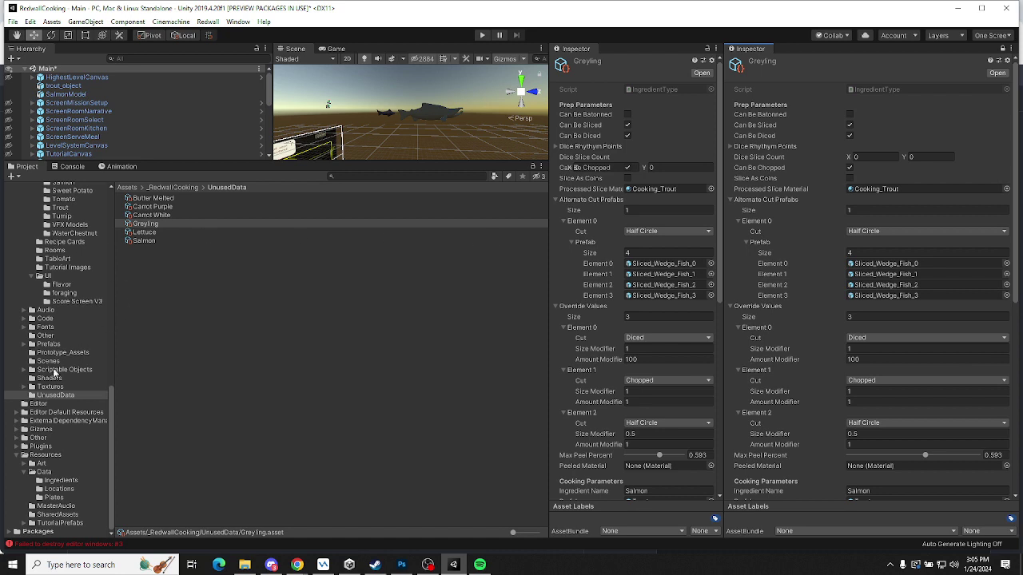
scroll(59, 257, up, 2)
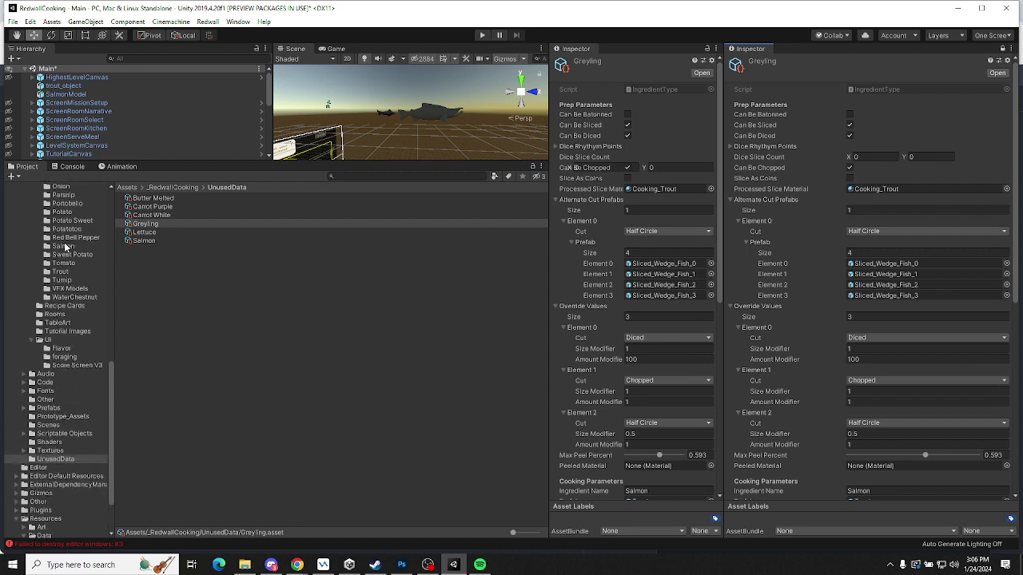
scroll(66, 248, up, 2)
click(66, 200)
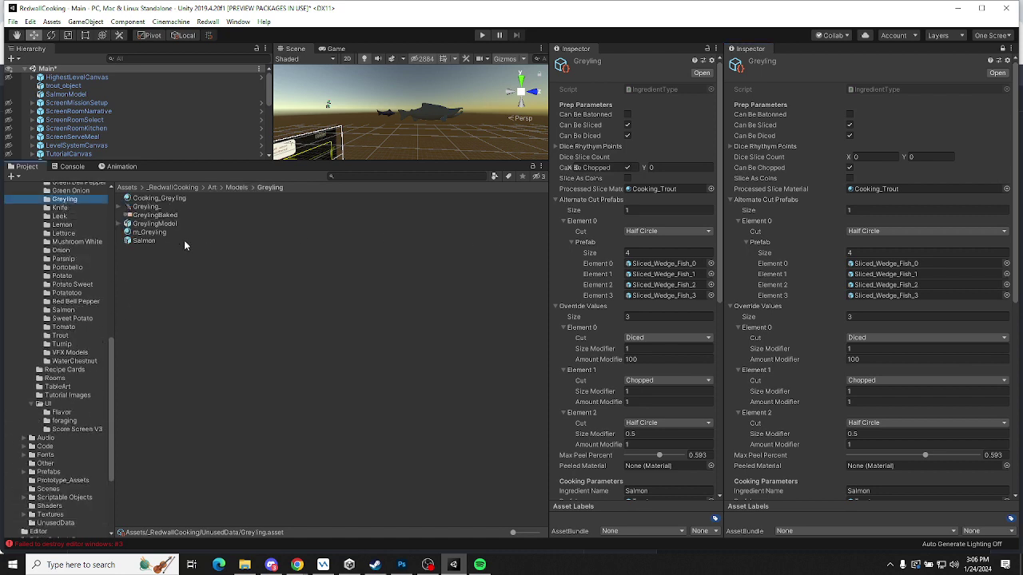
drag(146, 198, 863, 197)
Set the Greyling ingredient's Ingredient Name to Greyling
scroll(917, 251, down, 5)
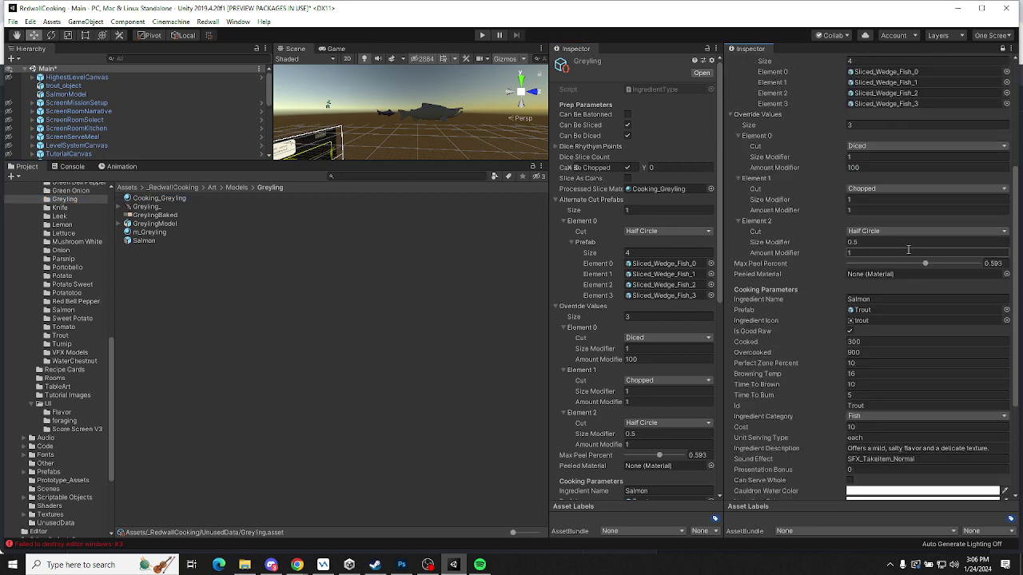
click(871, 299)
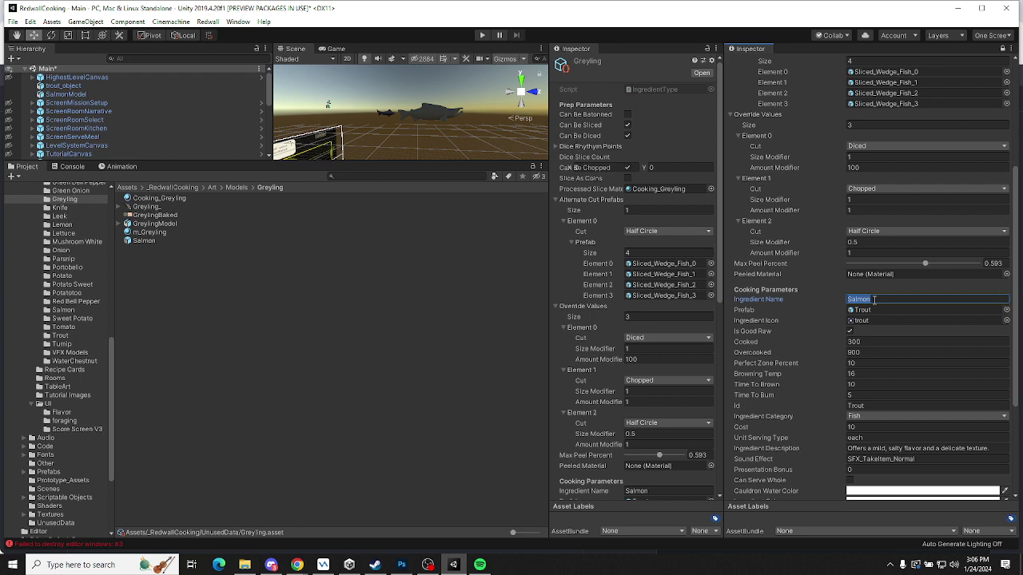
text(Greyling)
key(Return)
click(875, 300)
Clear the logged messages from the Console and return to the project files
click(702, 74)
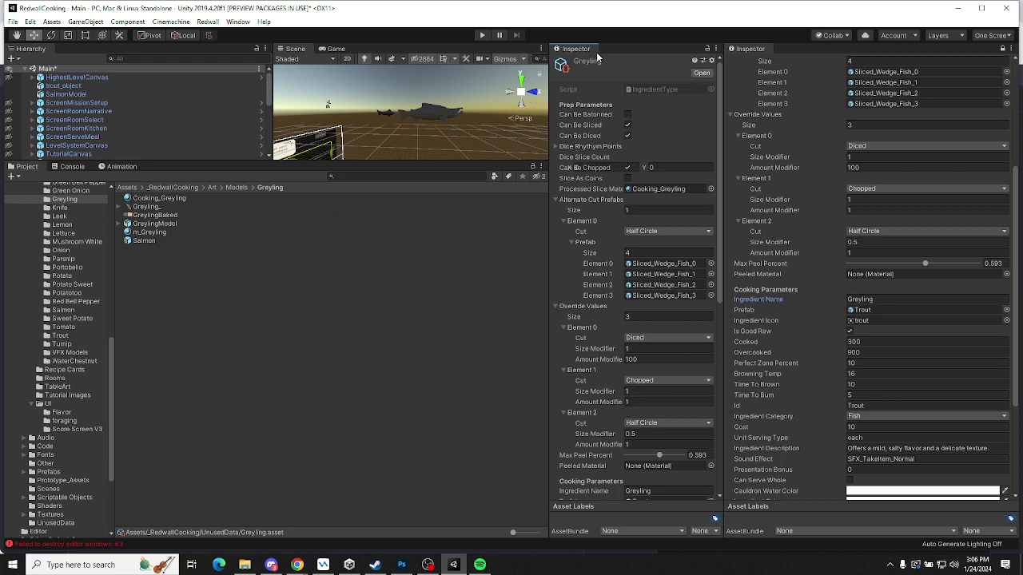
scroll(839, 88, up, 5)
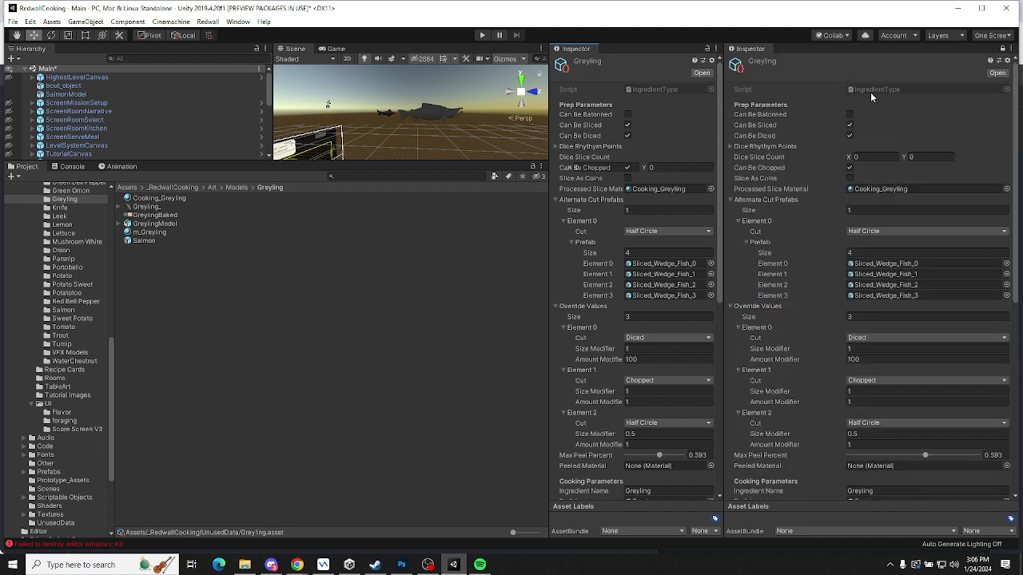
click(992, 75)
click(201, 361)
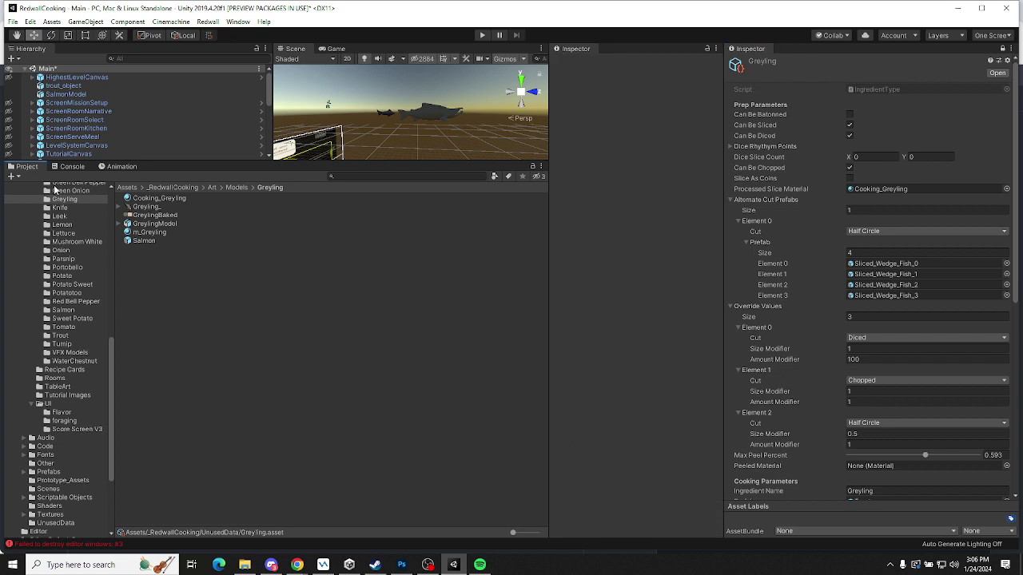
click(72, 166)
click(14, 177)
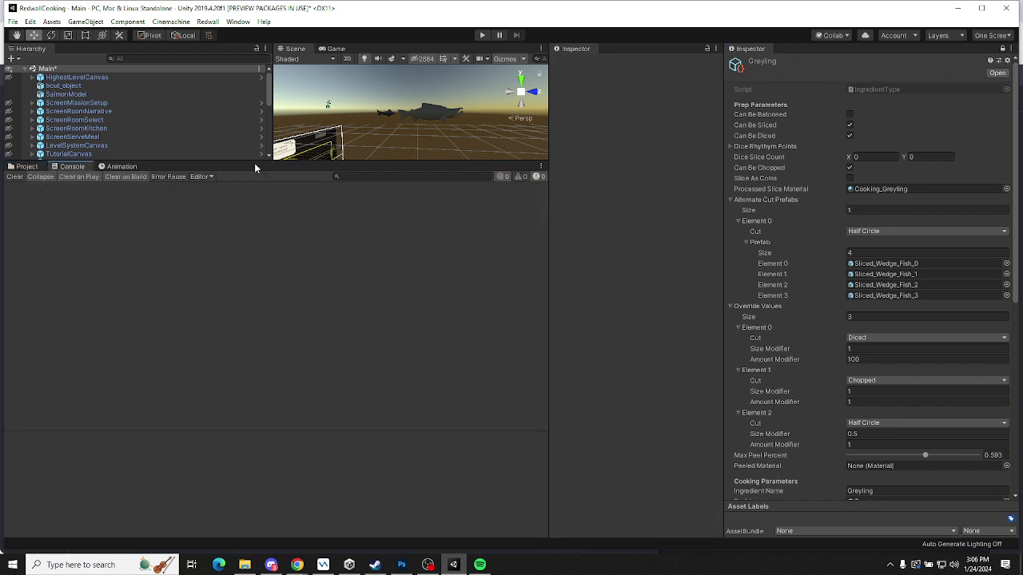
click(997, 73)
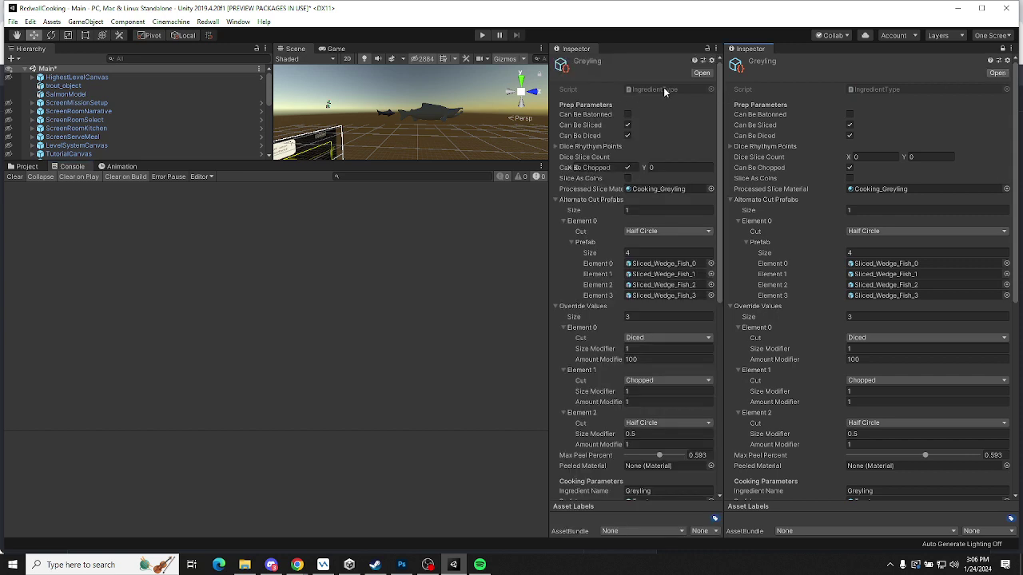
click(27, 166)
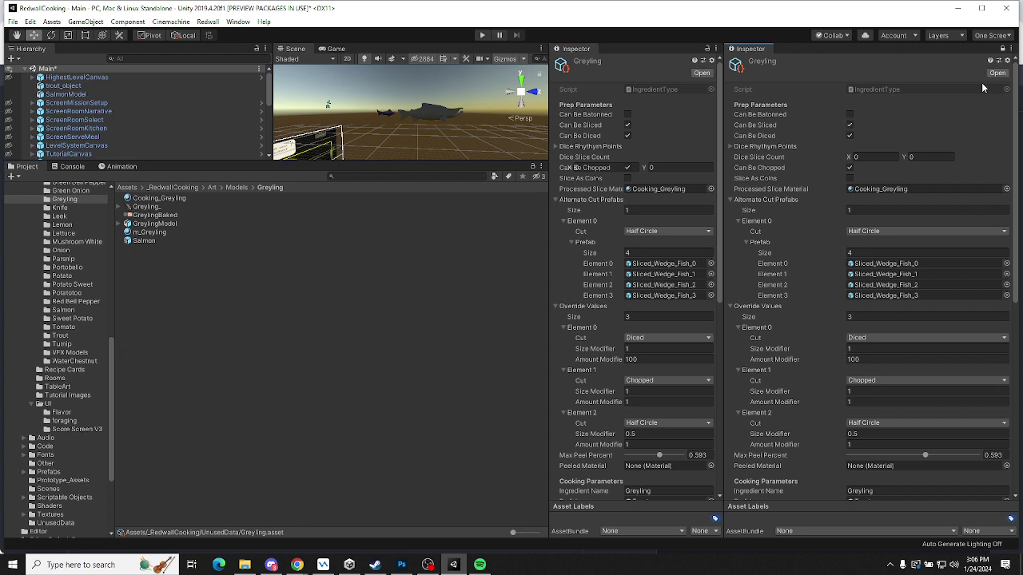
Assign the Salmon sprite and Salmon prefab from the Salmon models folder as the UnusedData Salmon ingredient's Ingredient Icon and Prefab
click(166, 355)
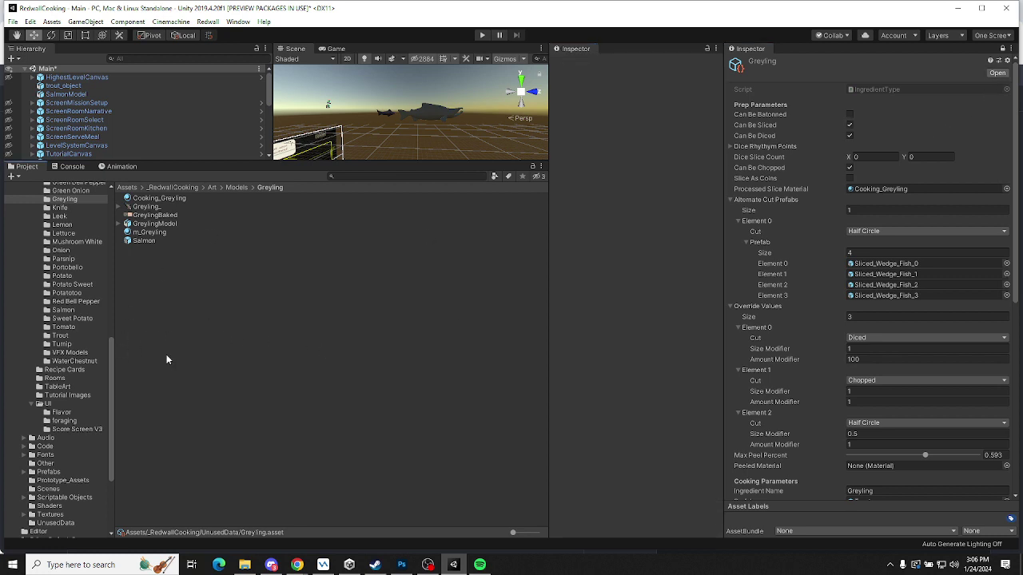
click(32, 404)
click(32, 404)
click(32, 404)
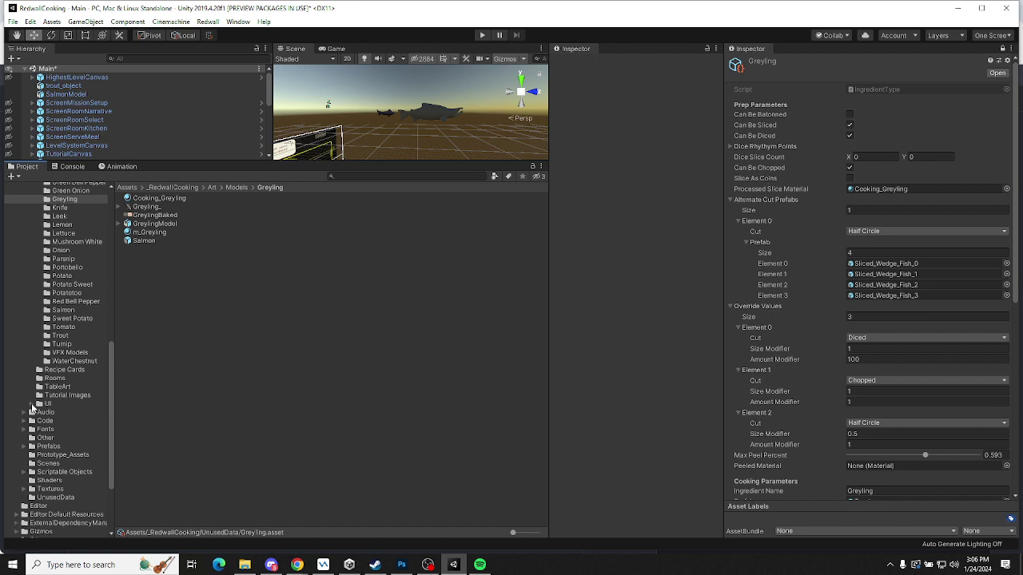
click(49, 497)
click(147, 225)
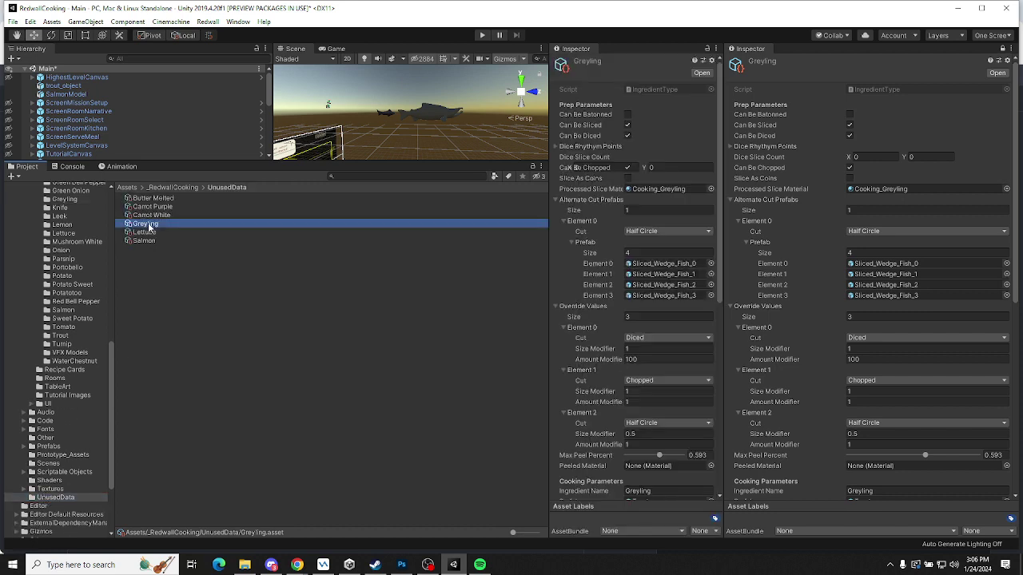
click(152, 242)
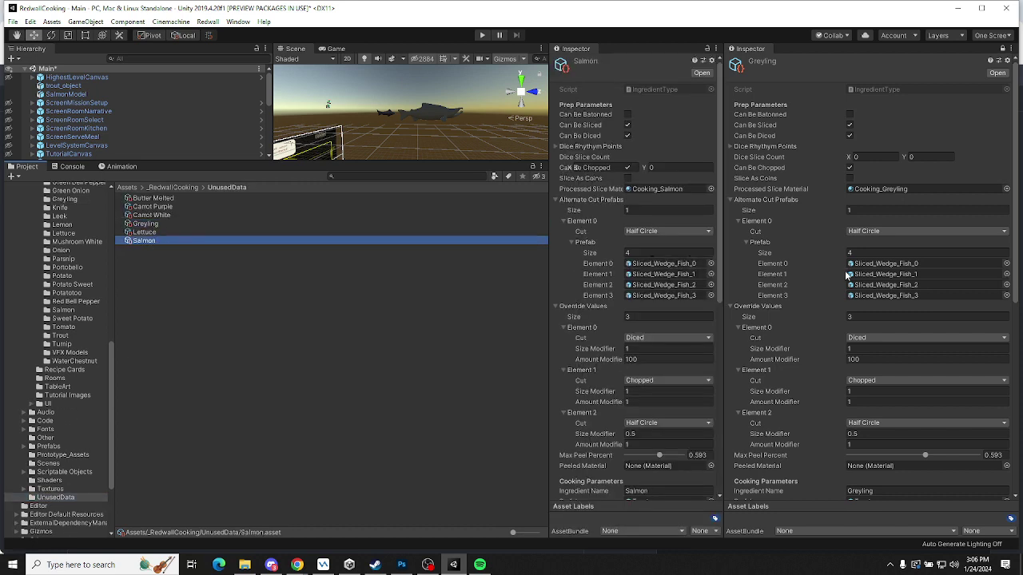
scroll(664, 335, down, 4)
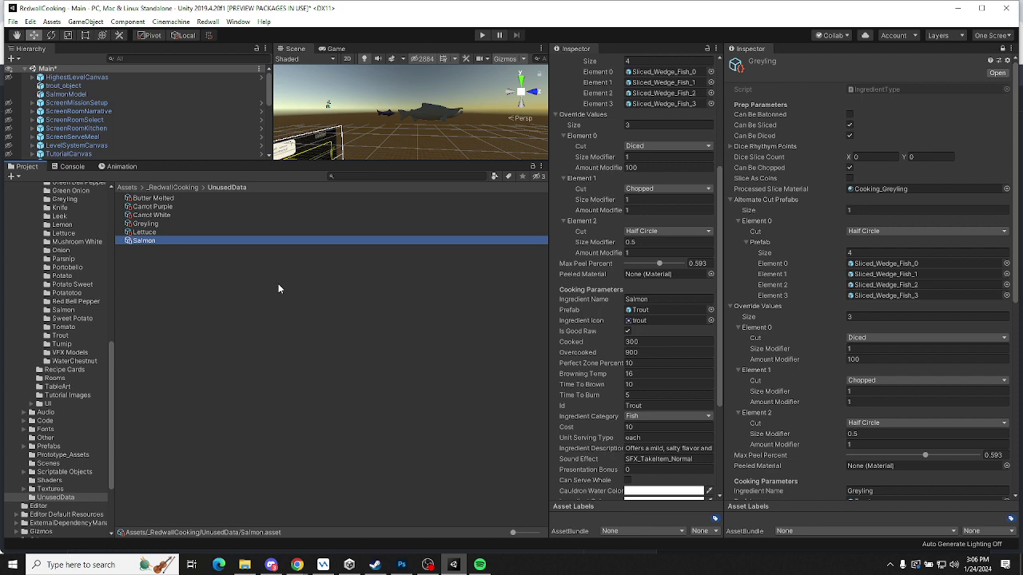
click(67, 311)
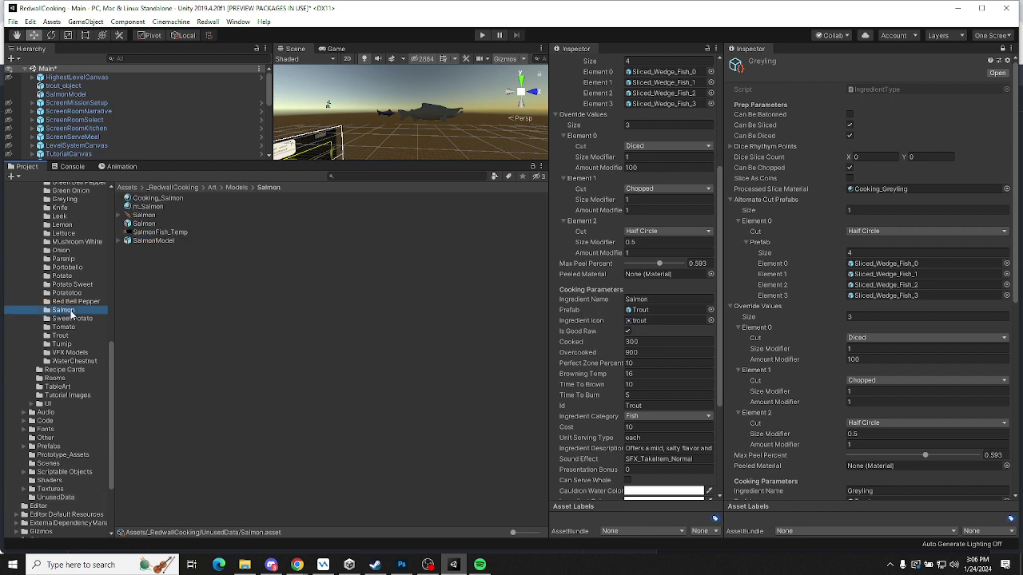
drag(143, 216, 645, 323)
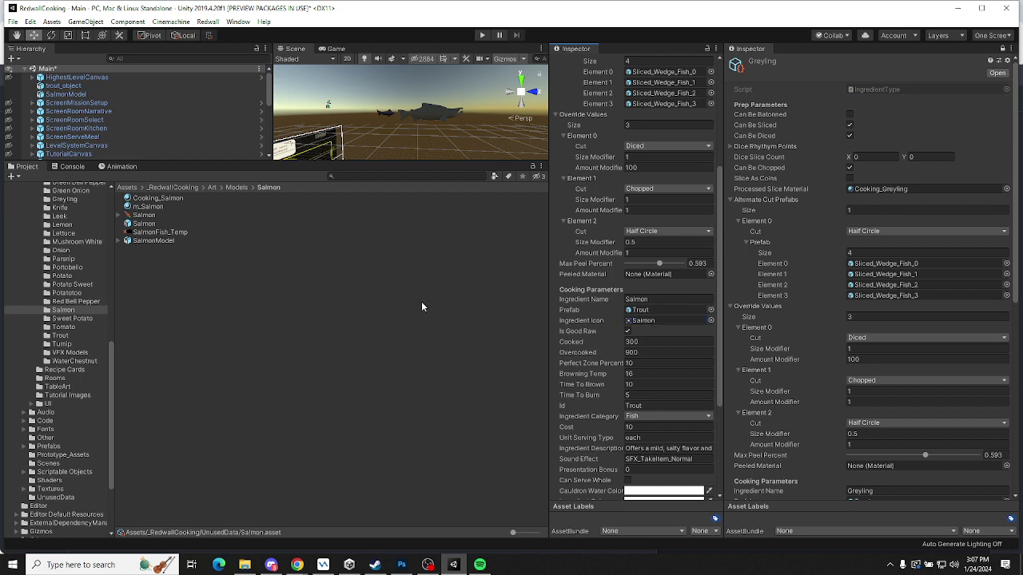
drag(142, 223, 651, 310)
Set the Salmon ingredient's Id and Data Ingredient Icon name to Salmon
scroll(647, 288, down, 5)
click(649, 250)
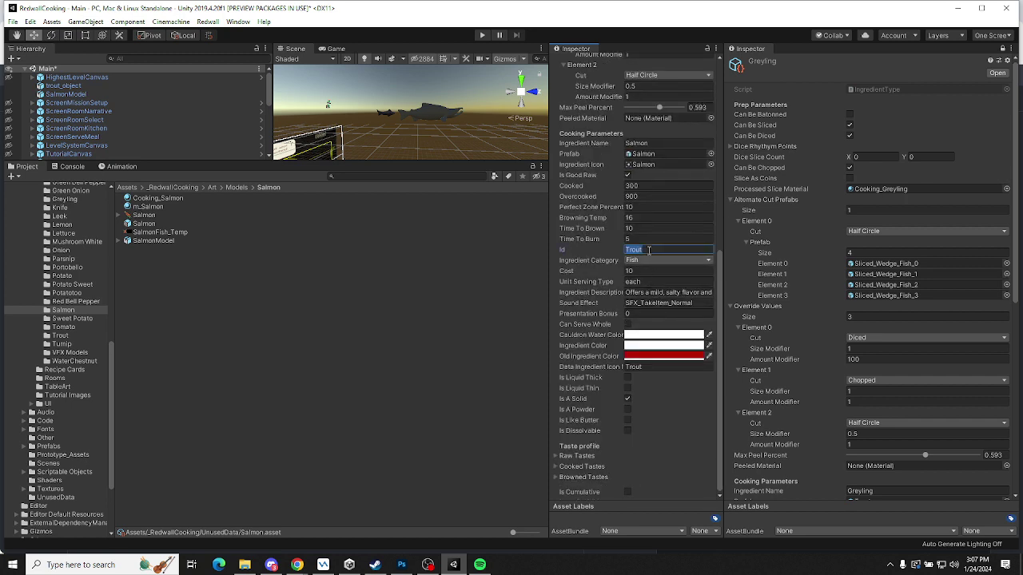
text(Salmon)
click(636, 366)
text(Salm)
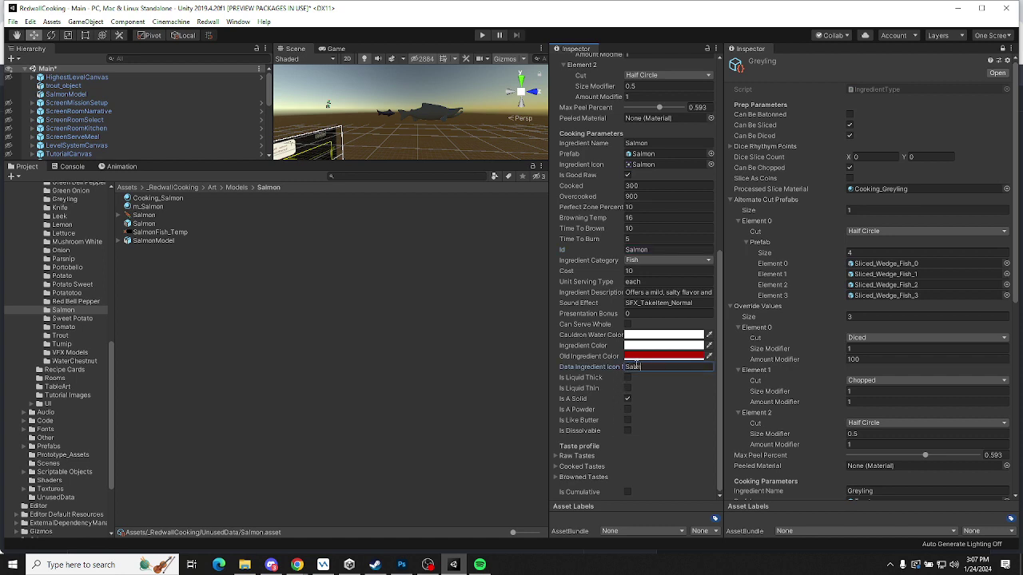
text(on)
key(Return)
Review the Salmon ingredient's full settings and compare them with the other ingredient assets in UnusedData
scroll(592, 361, up, 10)
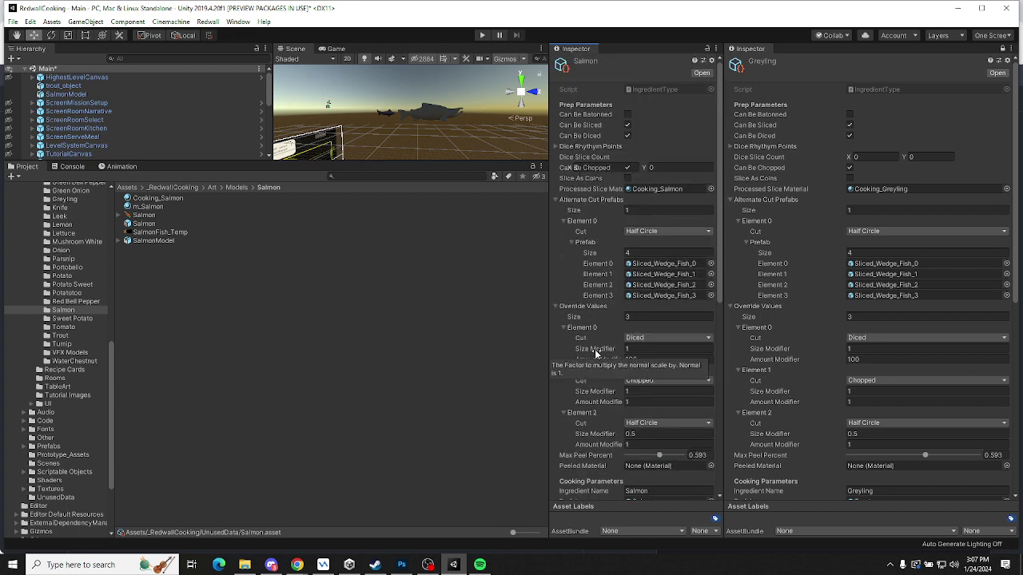
scroll(631, 224, down, 5)
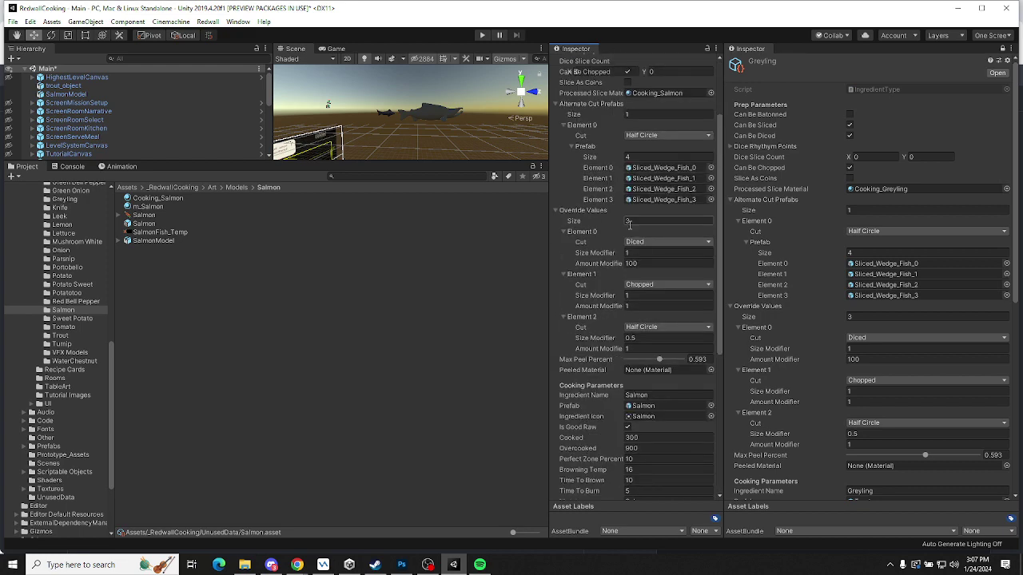
scroll(620, 239, down, 3)
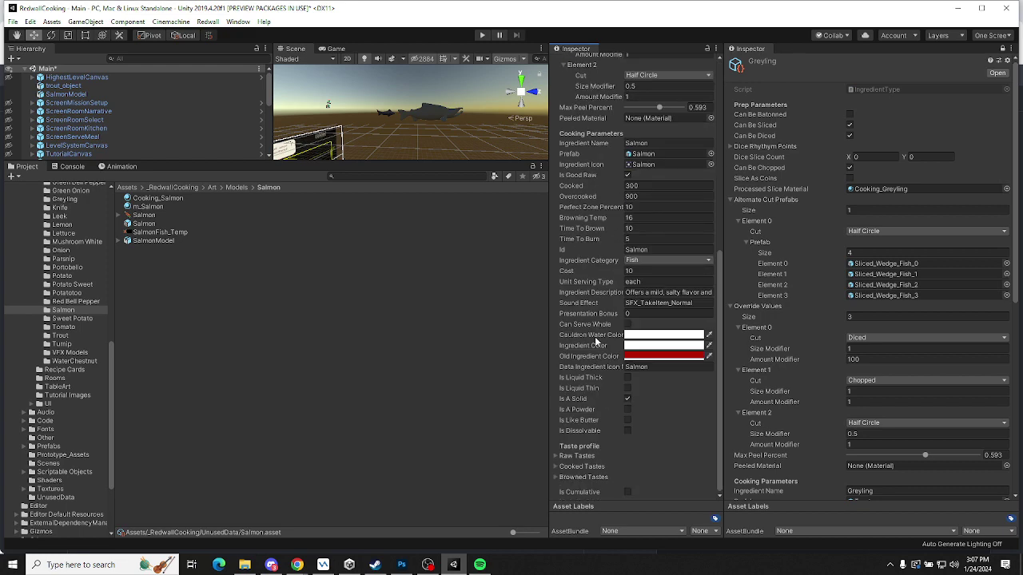
scroll(598, 342, up, 8)
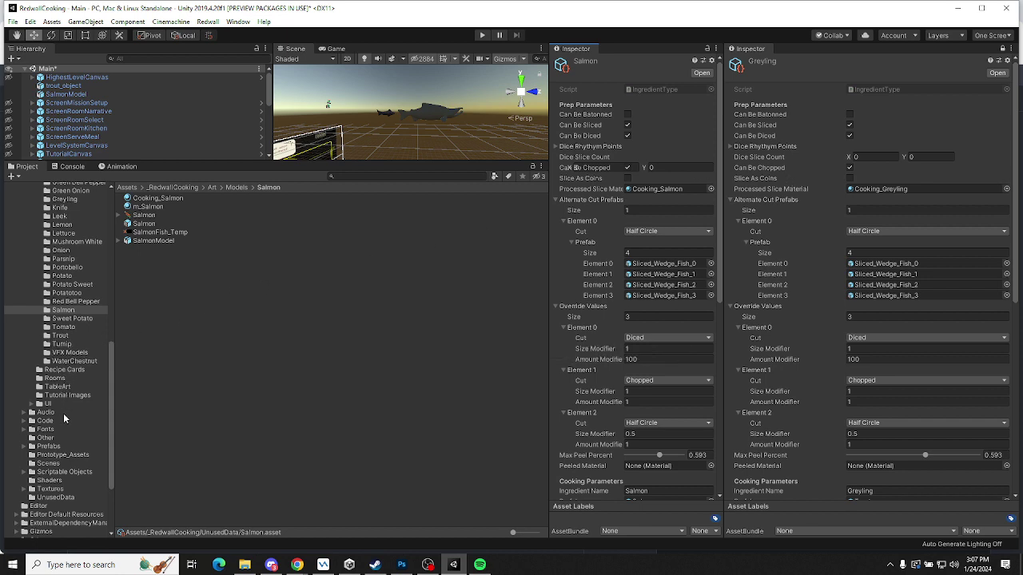
click(56, 497)
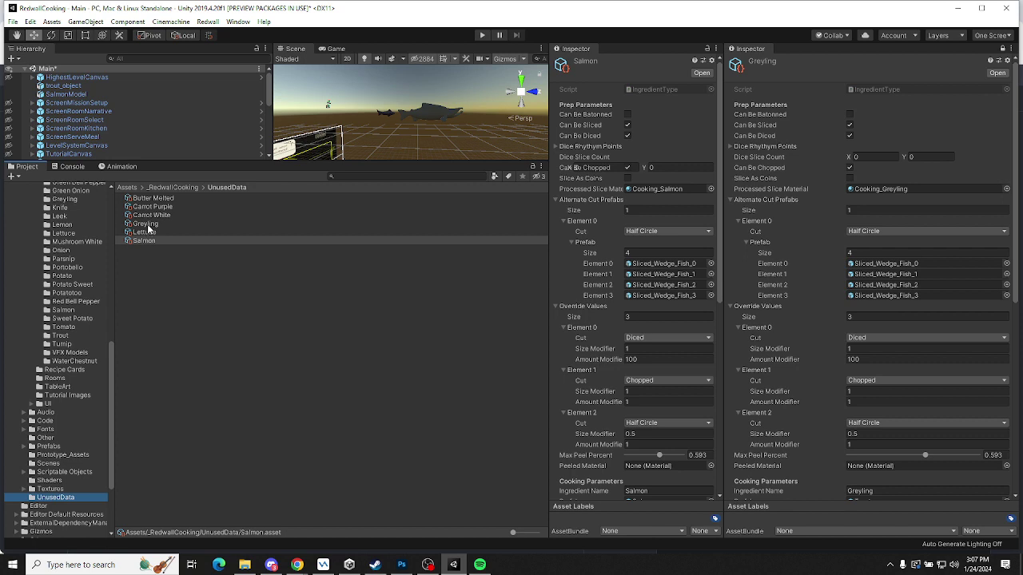
click(167, 209)
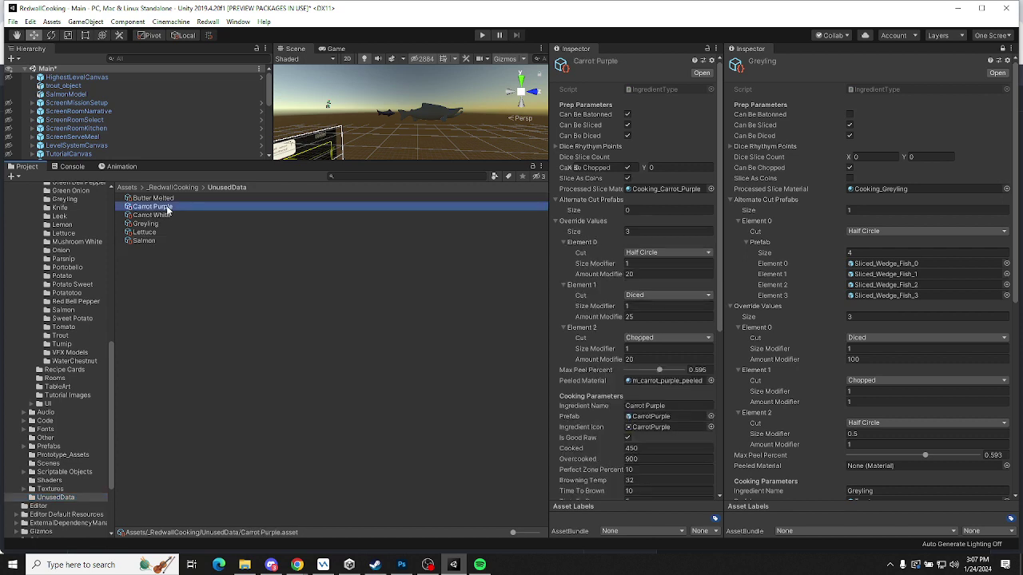
click(167, 213)
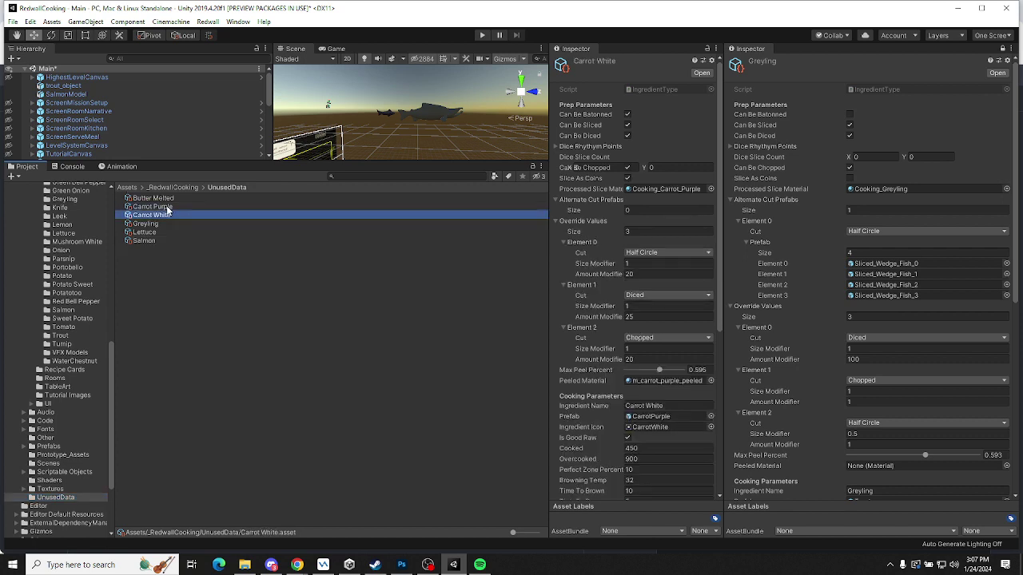
key(Down)
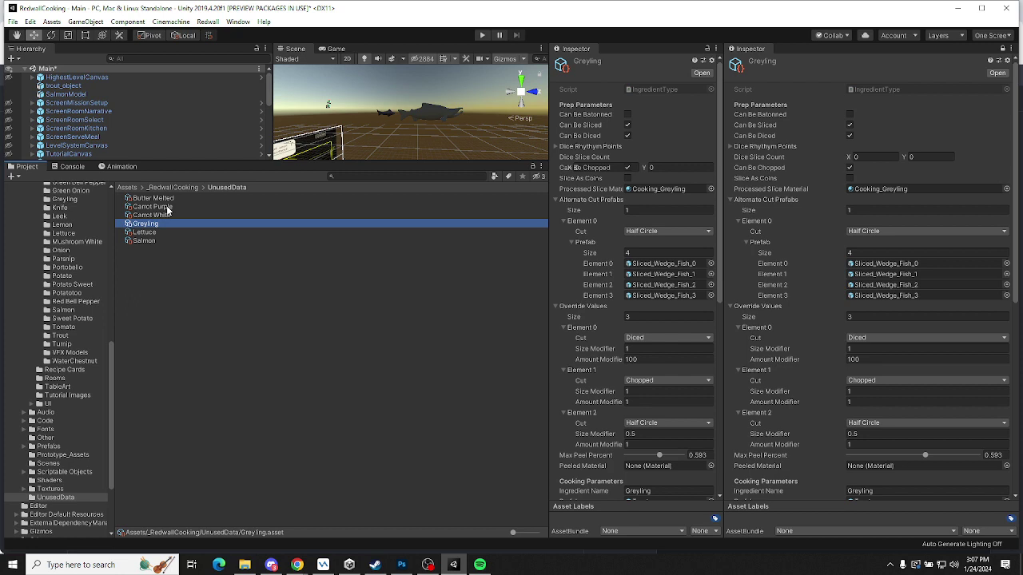
key(Down)
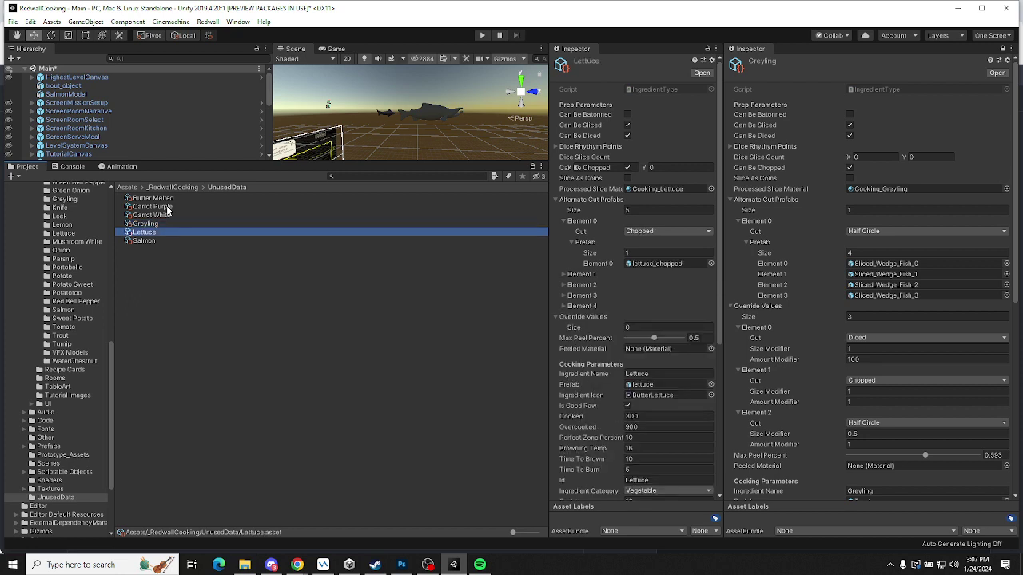
key(Down)
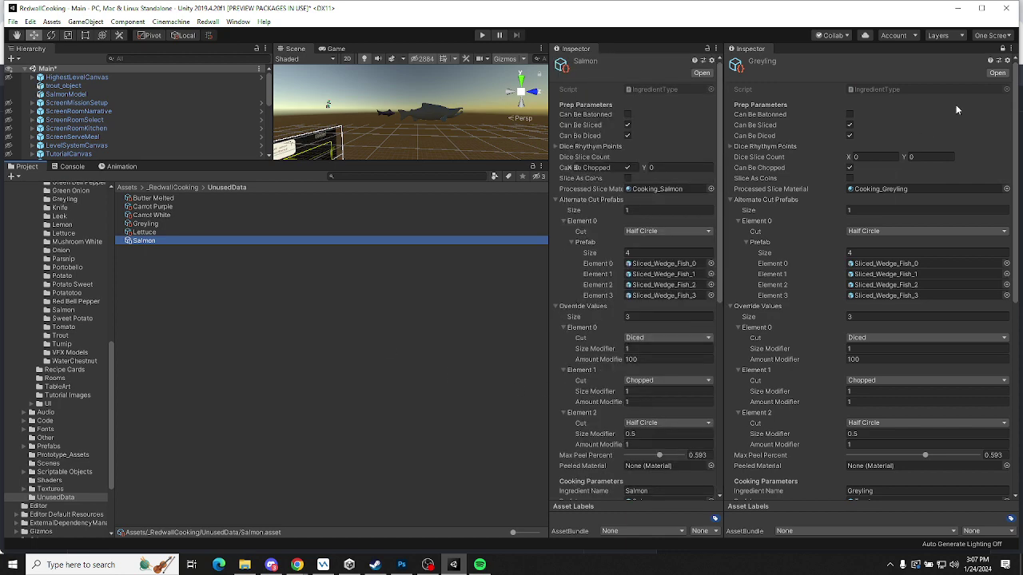
Assign the Salmon prefab stored in the Greyling models folder as the Greyling ingredient's Prefab
click(907, 190)
scroll(867, 351, down, 3)
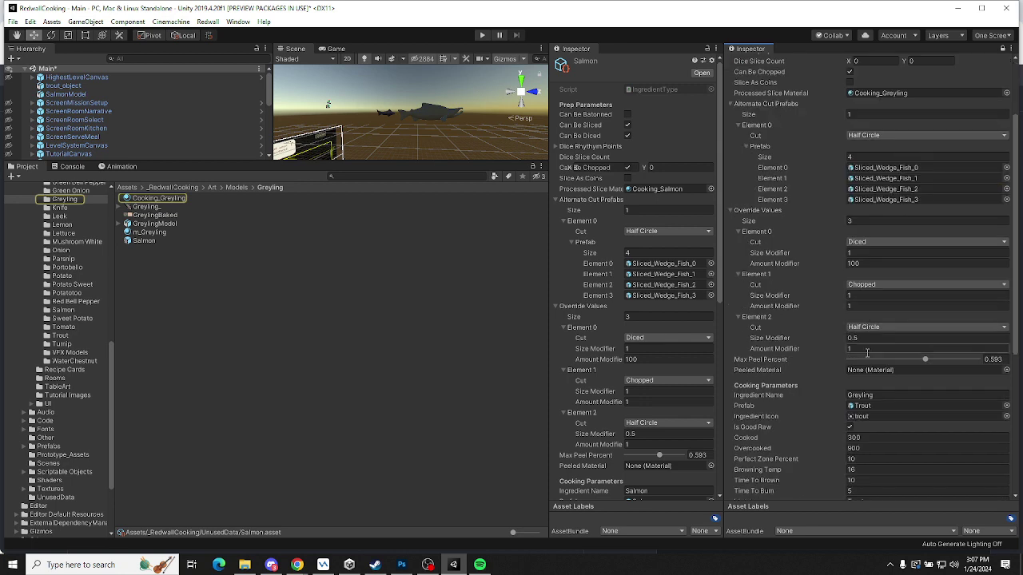
drag(140, 244, 871, 406)
Rename the Salmon prefab in the Greyling models folder as Greyling
click(146, 241)
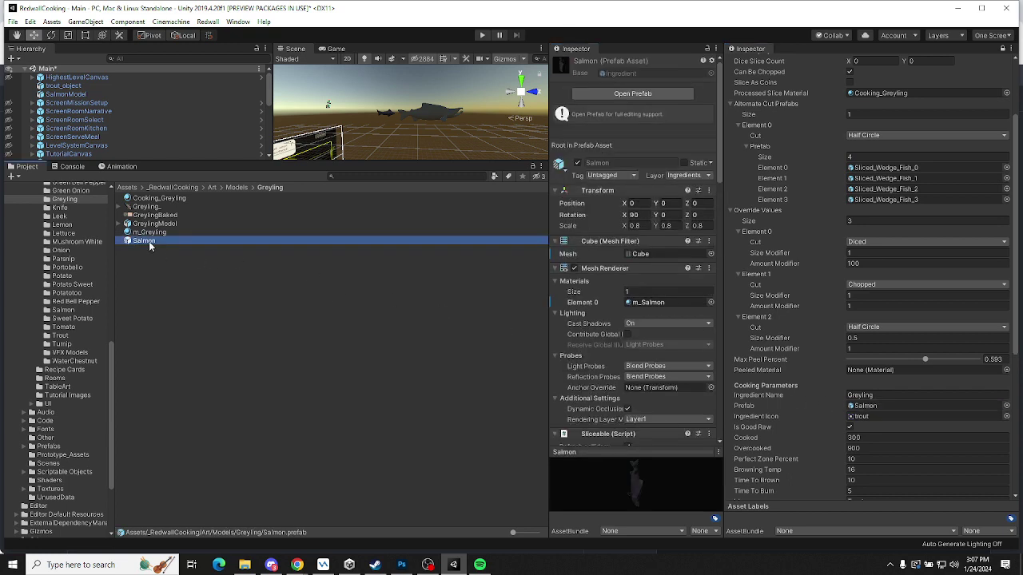
click(149, 241)
text(Greyling)
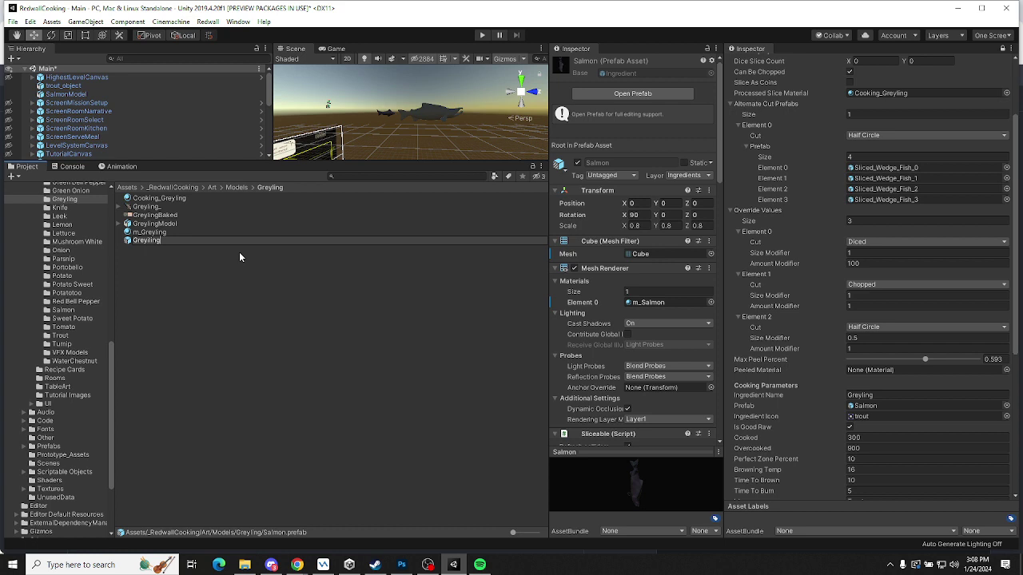
key(Return)
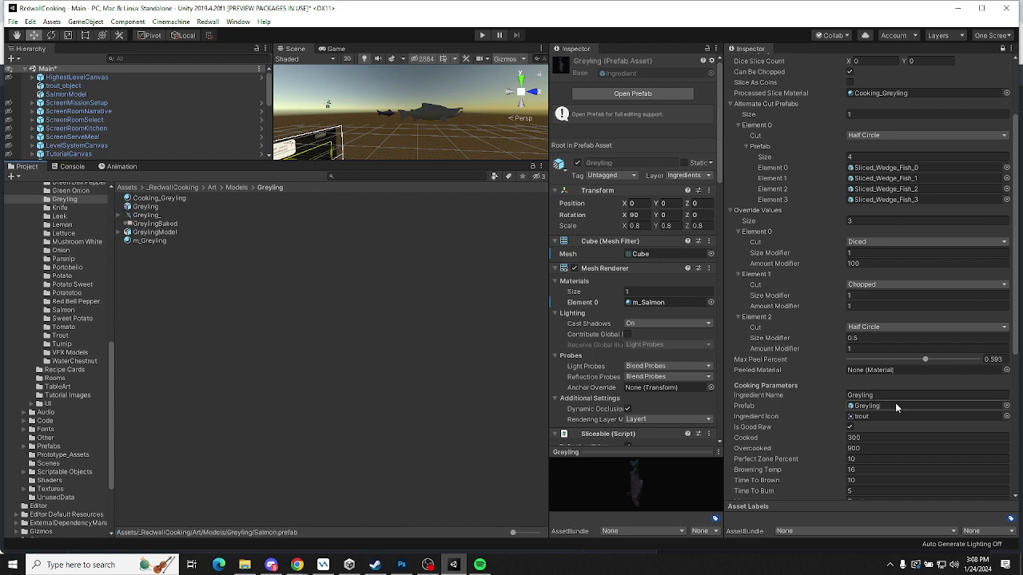
Assign Greyling_ as the Greyling ingredient's icon and set its Data Ingredient Icon Name and Id to Greyling
drag(141, 216, 867, 417)
scroll(867, 394, down, 5)
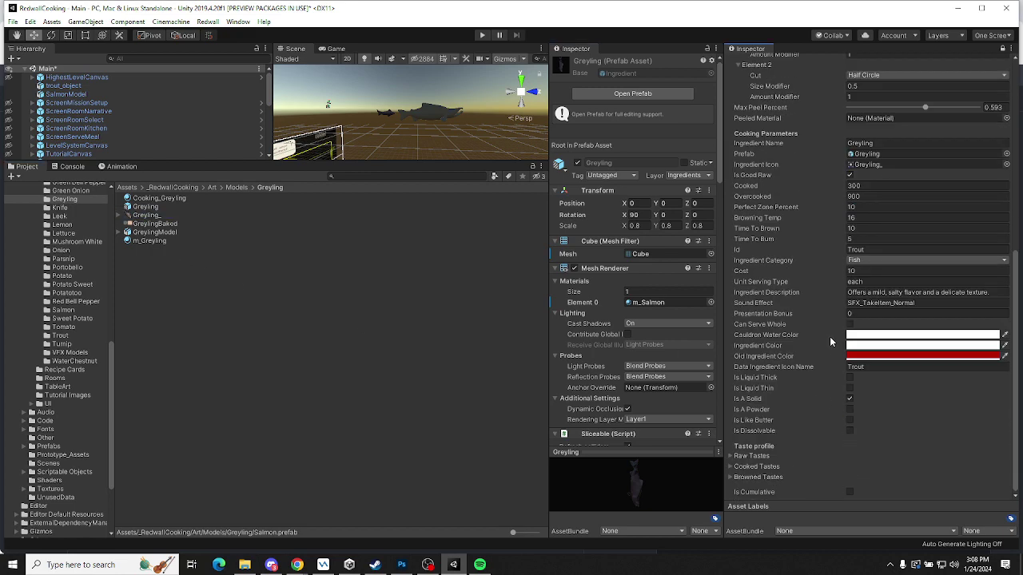
click(895, 369)
text(Greyling)
click(861, 249)
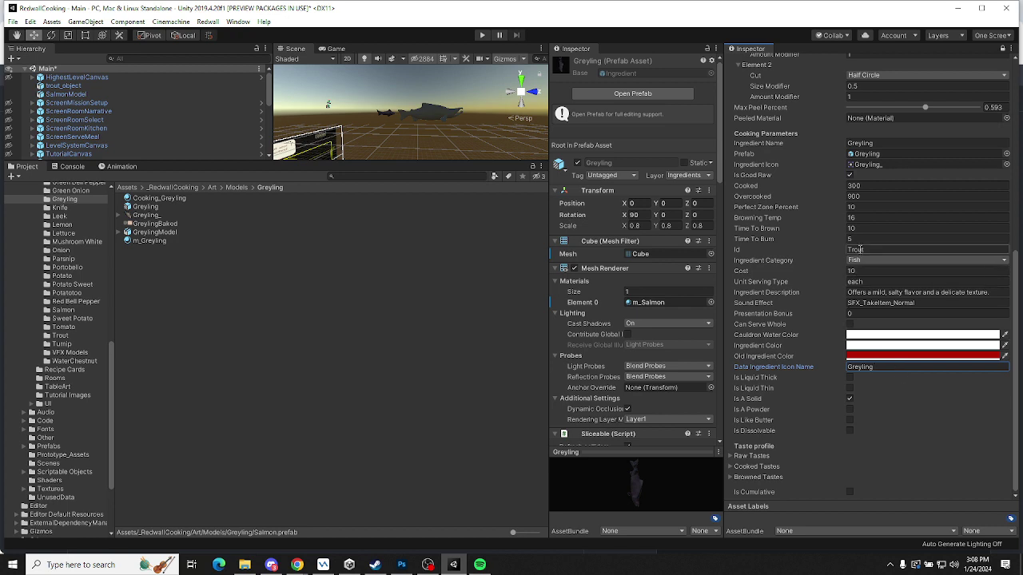
text(Greyling)
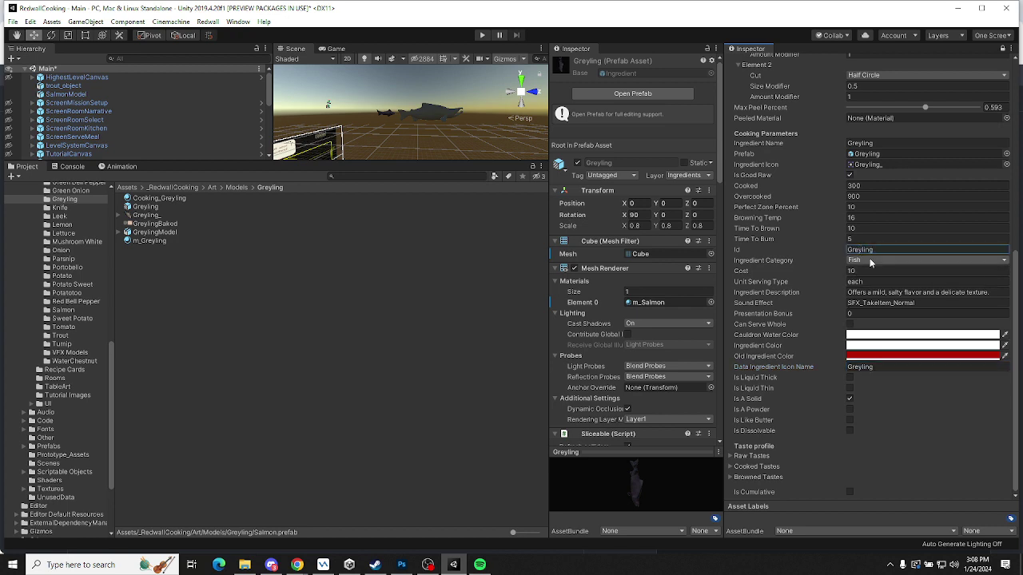
click(833, 334)
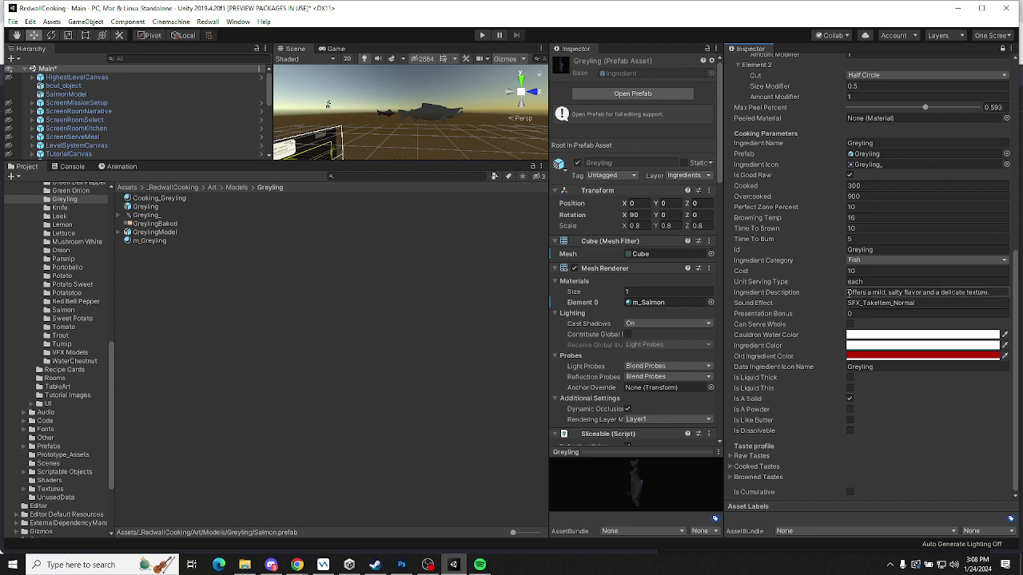
Review the Salmon ingredient's settings in UnusedData and compare them with the Greyling ingredient
scroll(855, 154, up, 5)
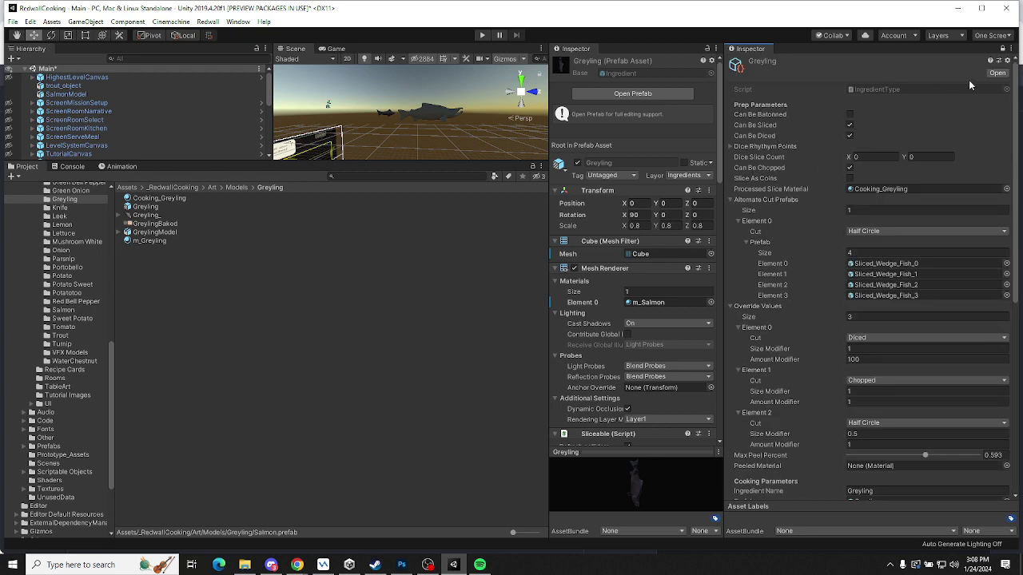
click(996, 73)
click(154, 224)
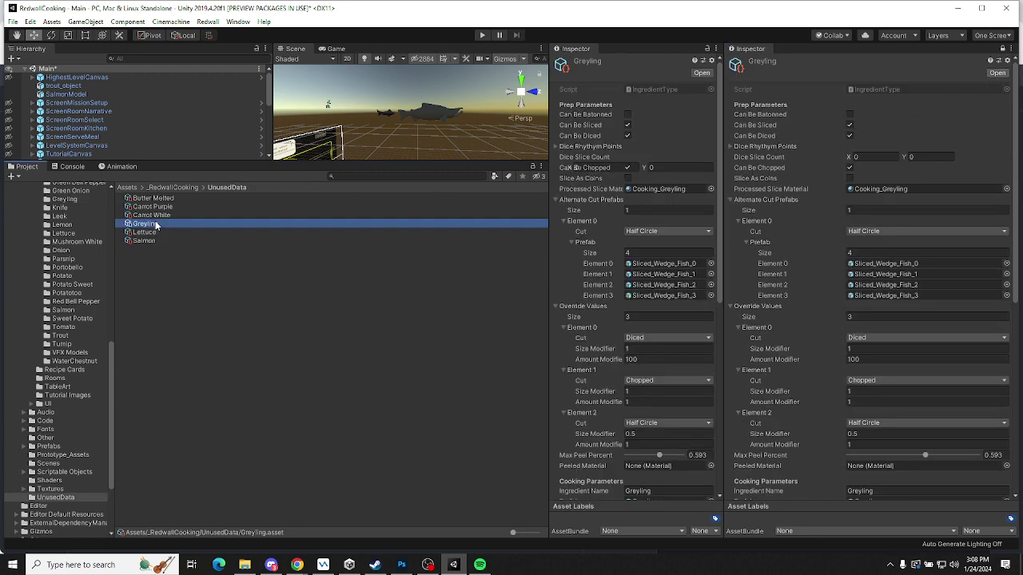
click(150, 242)
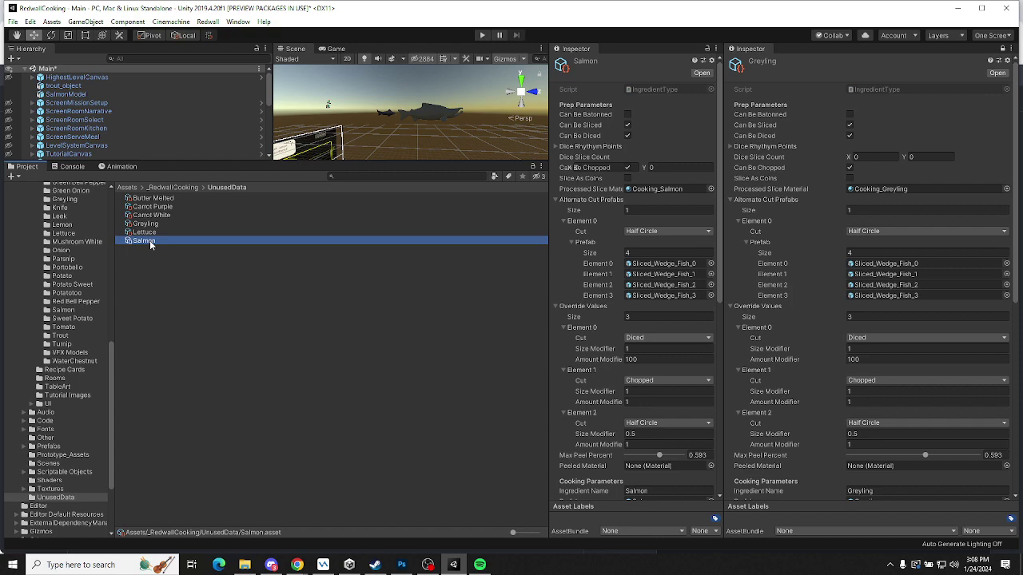
scroll(619, 404, down, 5)
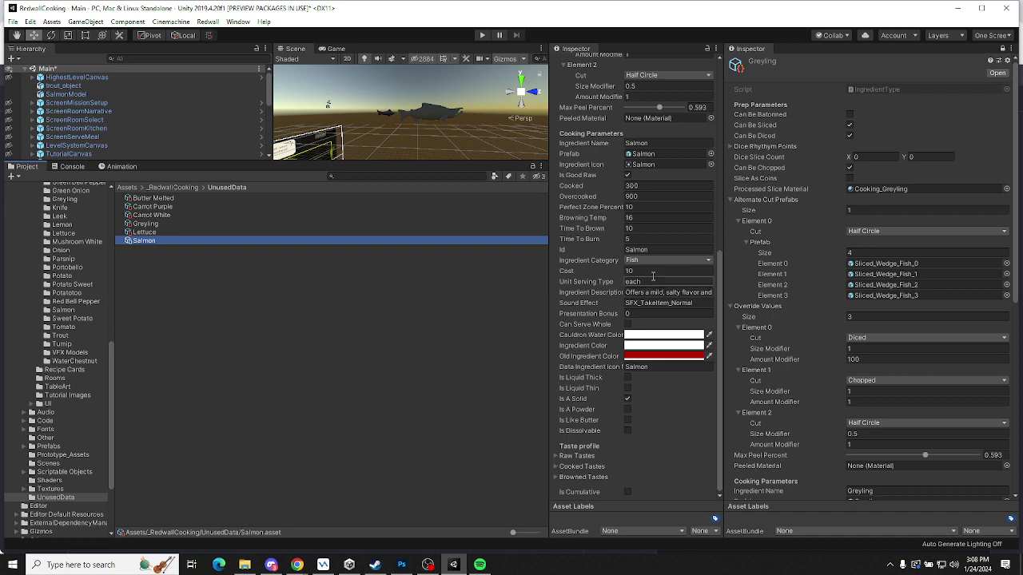
scroll(607, 189, up, 10)
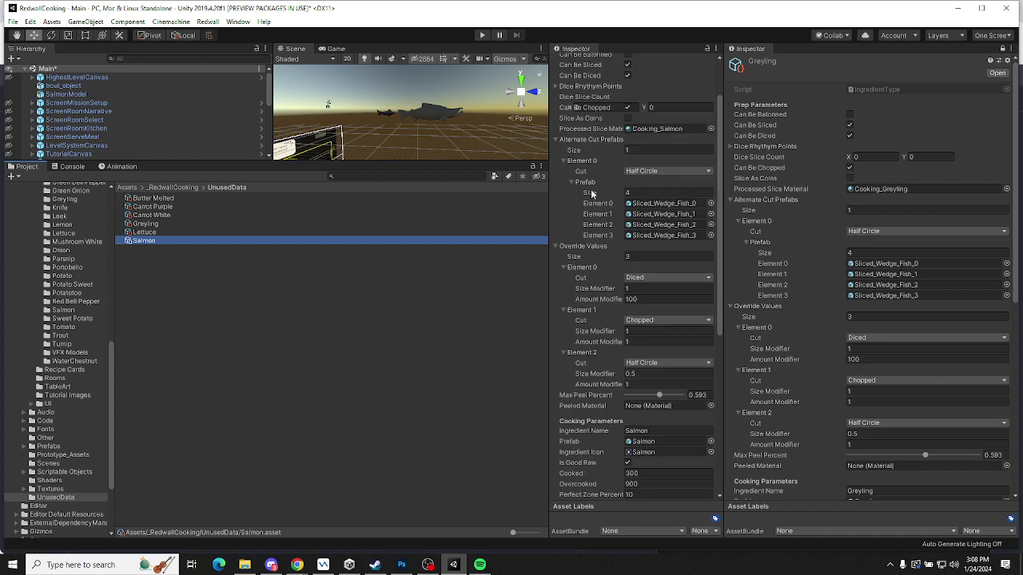
Assign the GreylingBaked texture as the Albedo of Cooking_Greyling and the Base Map of m_Greyling
click(875, 190)
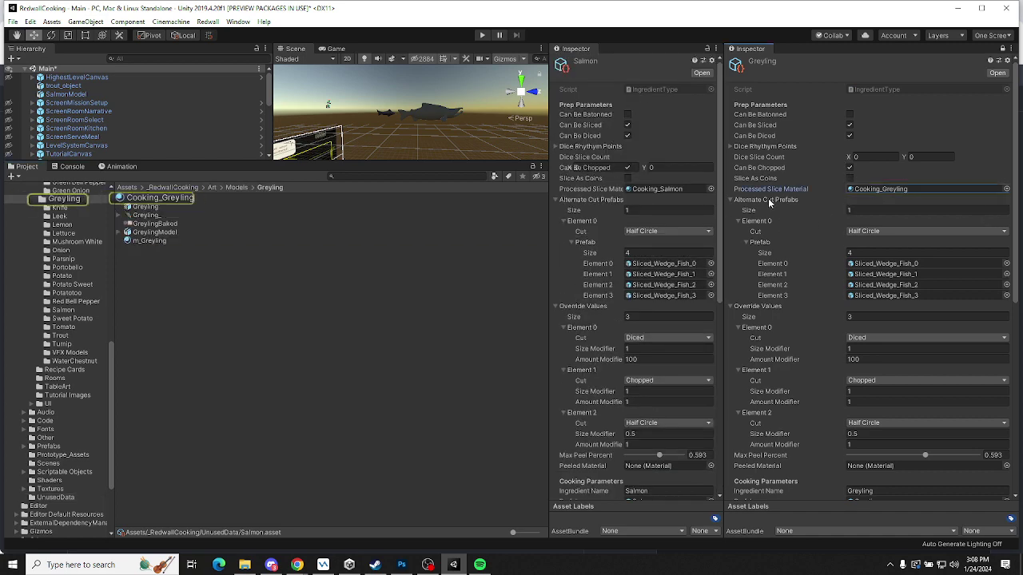
click(159, 198)
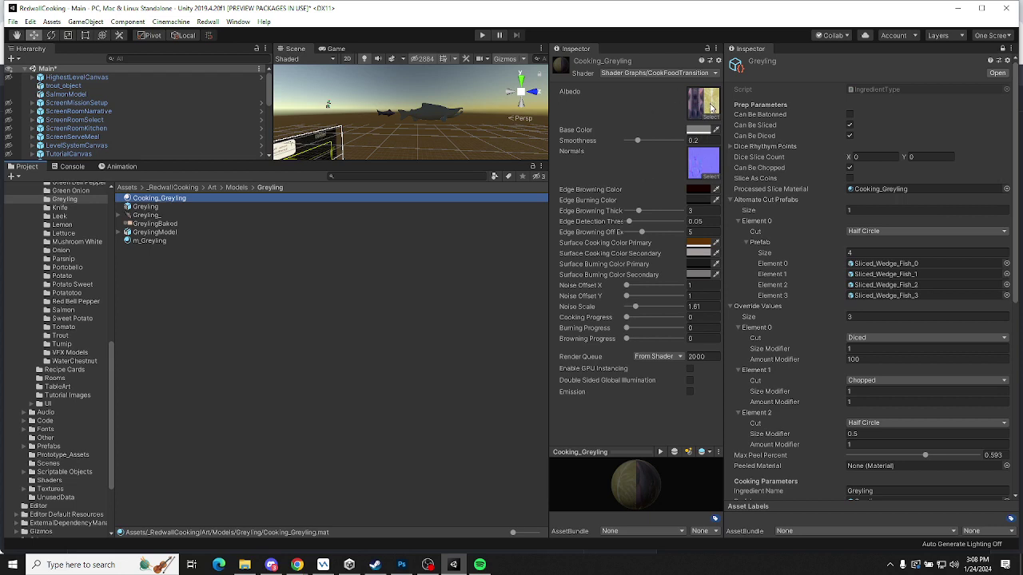
drag(159, 230, 703, 104)
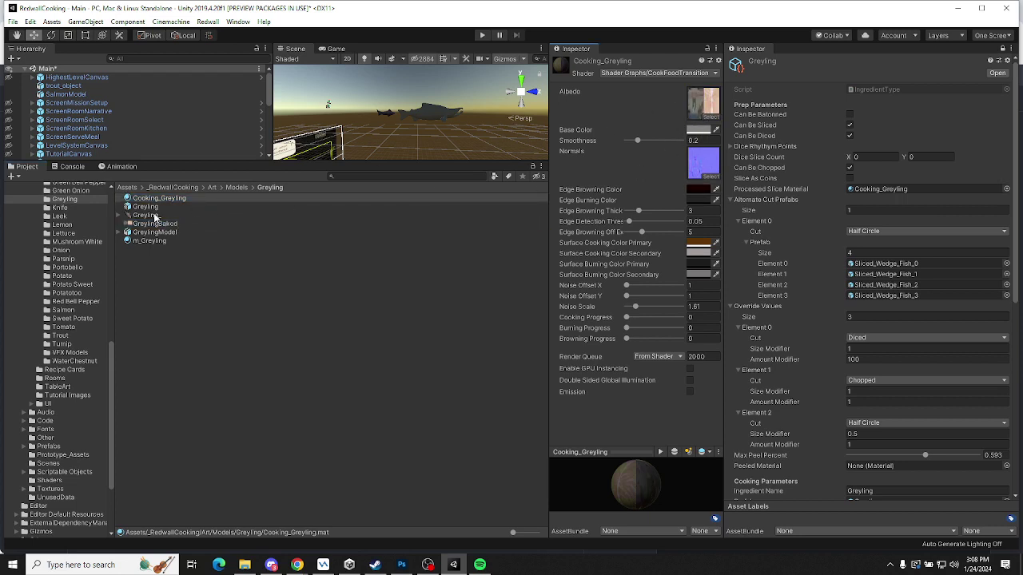
click(154, 242)
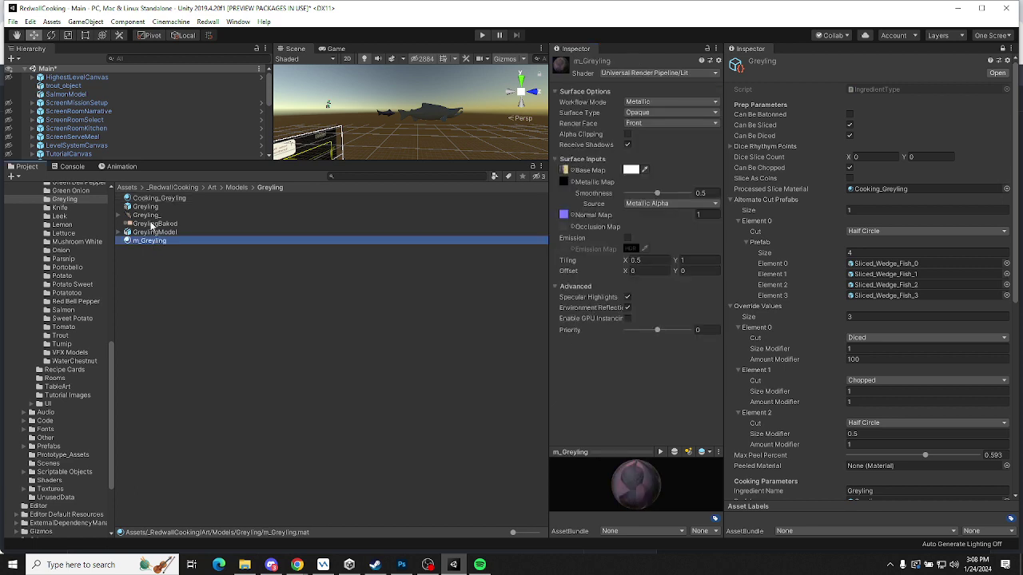
drag(151, 226, 565, 174)
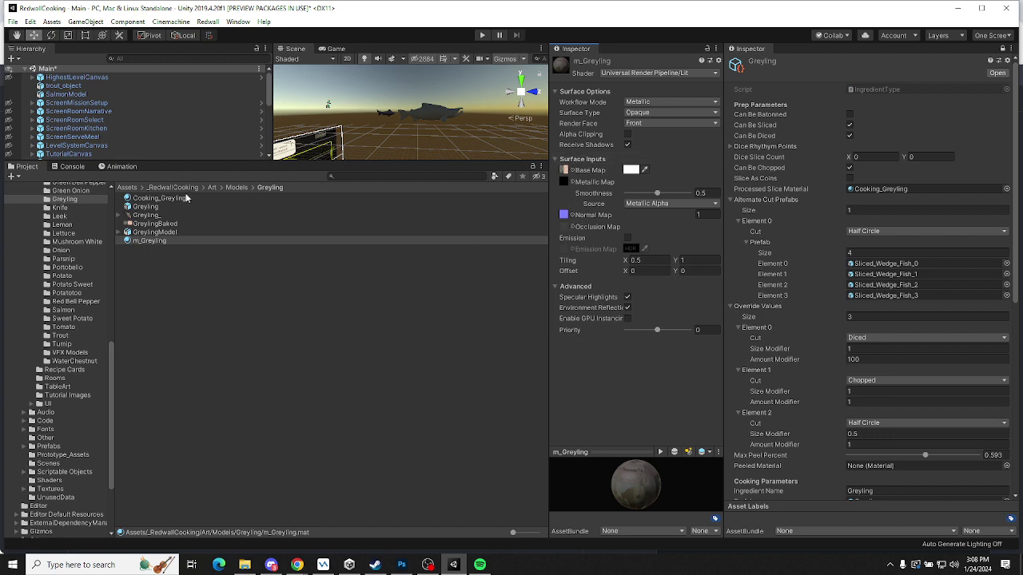
Give the Greyling prefab the m_Greyling material and the Cube mesh from GreylingModel
click(146, 207)
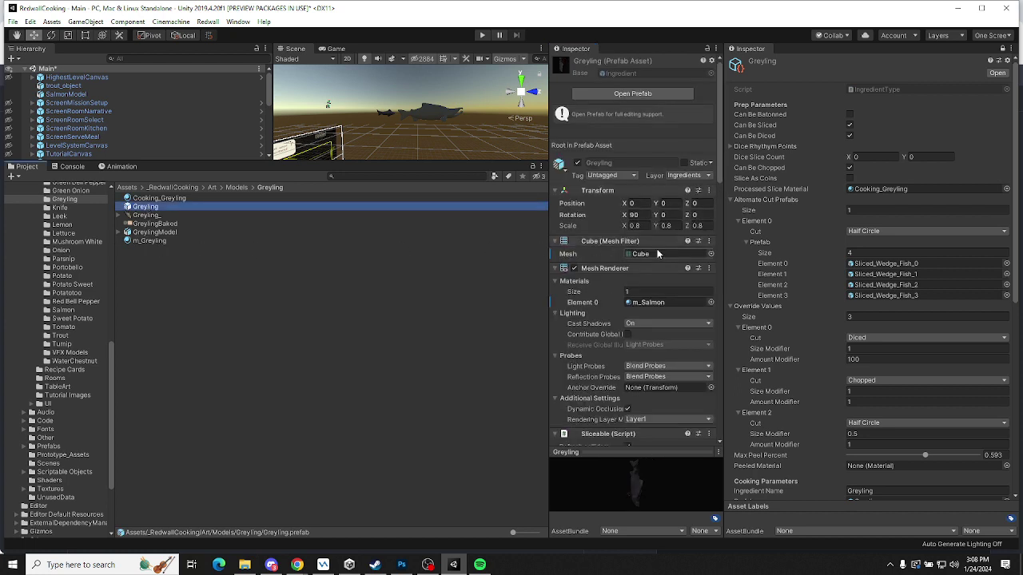
drag(150, 244, 647, 302)
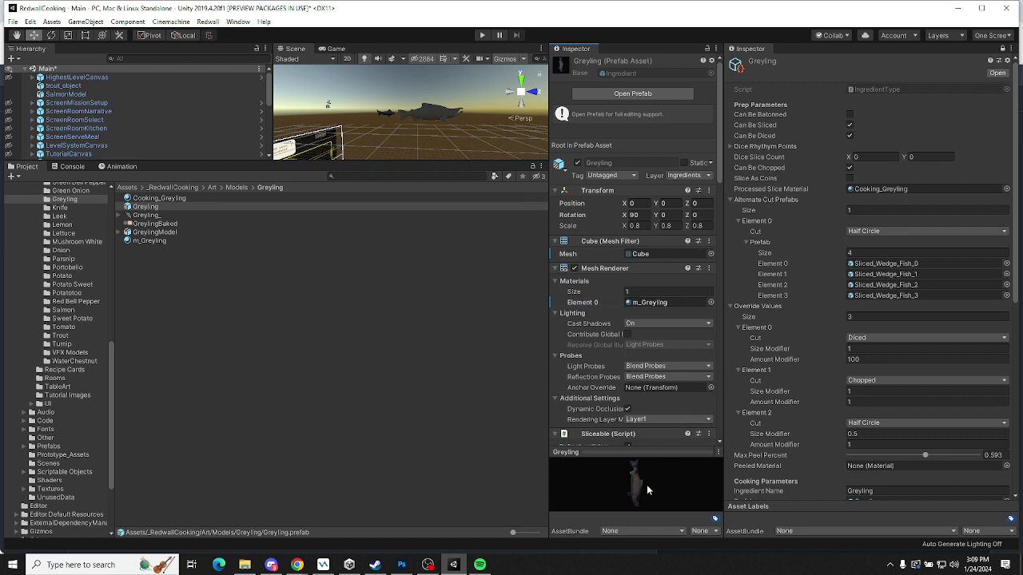
click(119, 231)
drag(150, 250, 661, 254)
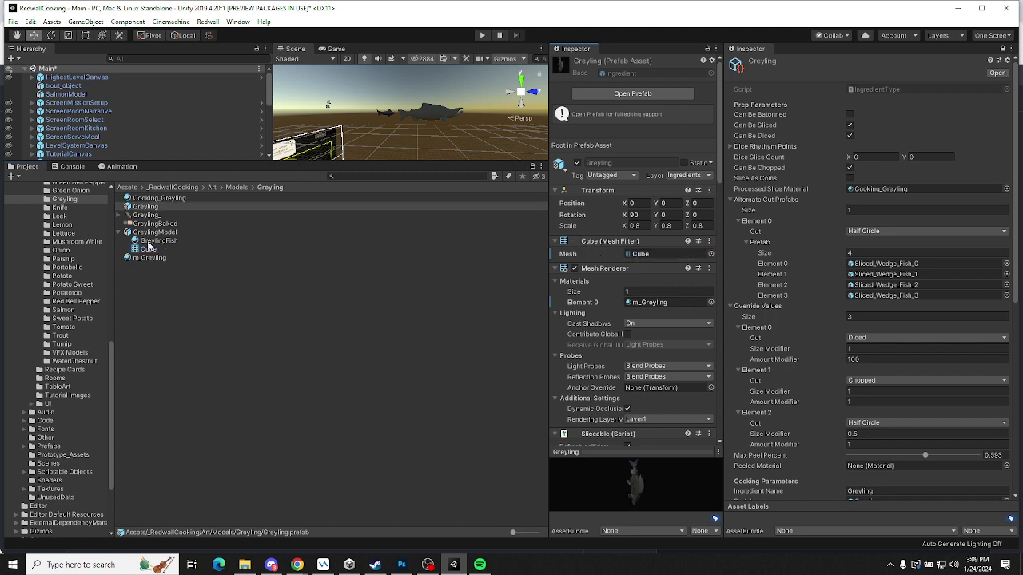
Set GreylingModel's Material Creation Mode to None and apply the import settings
click(152, 235)
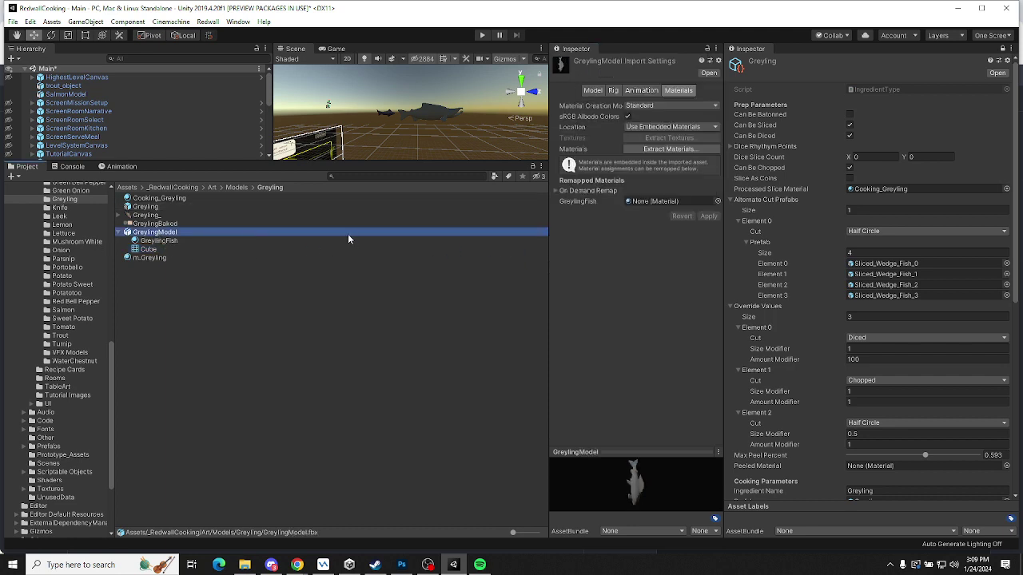
click(695, 105)
click(640, 115)
click(709, 142)
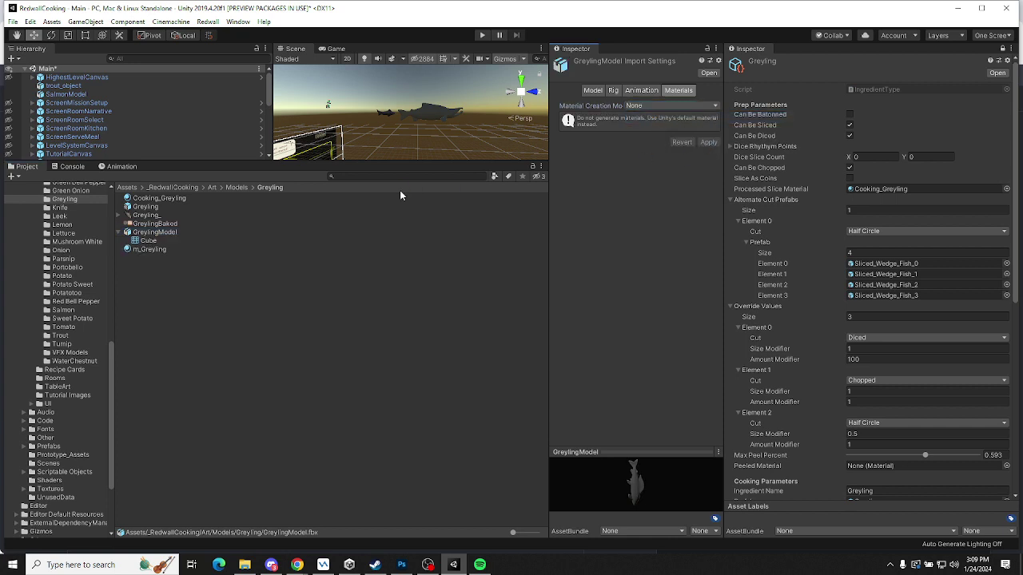
click(152, 231)
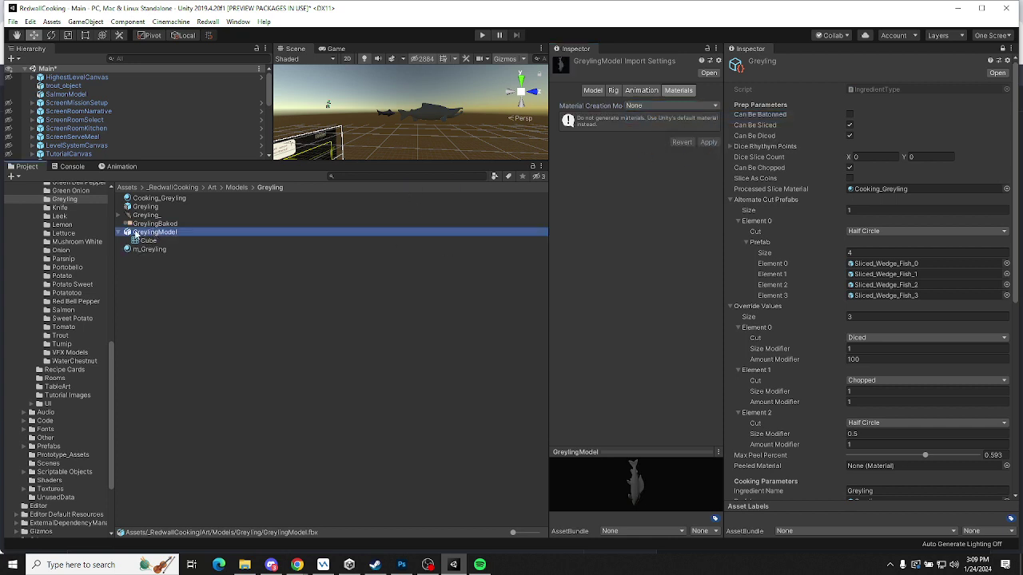
click(119, 234)
Examine the GreylingModel and Greyling prefab in an enlarged preview from several angles, and locate the prefab's source mesh
click(155, 233)
click(646, 453)
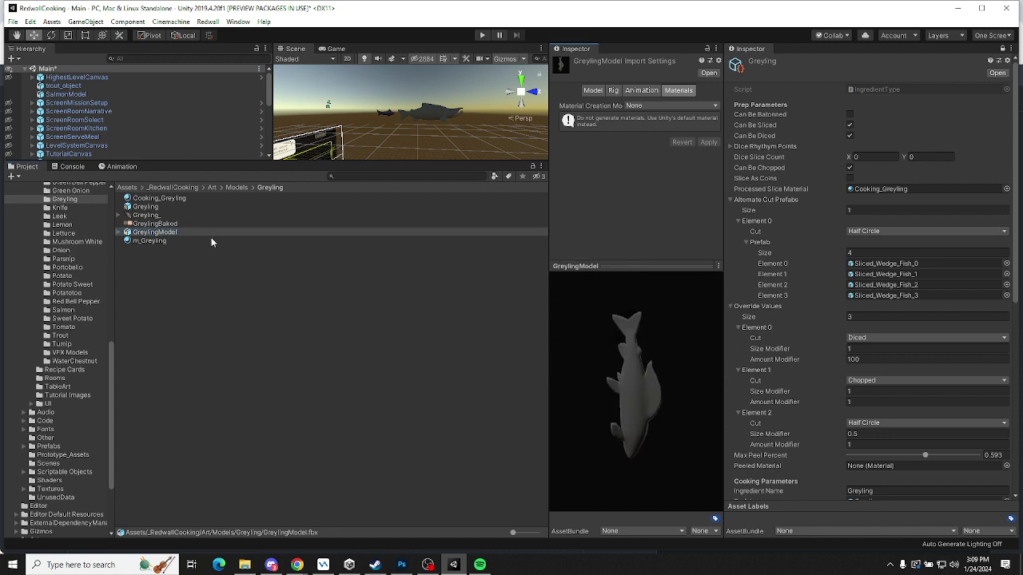
click(145, 207)
click(618, 412)
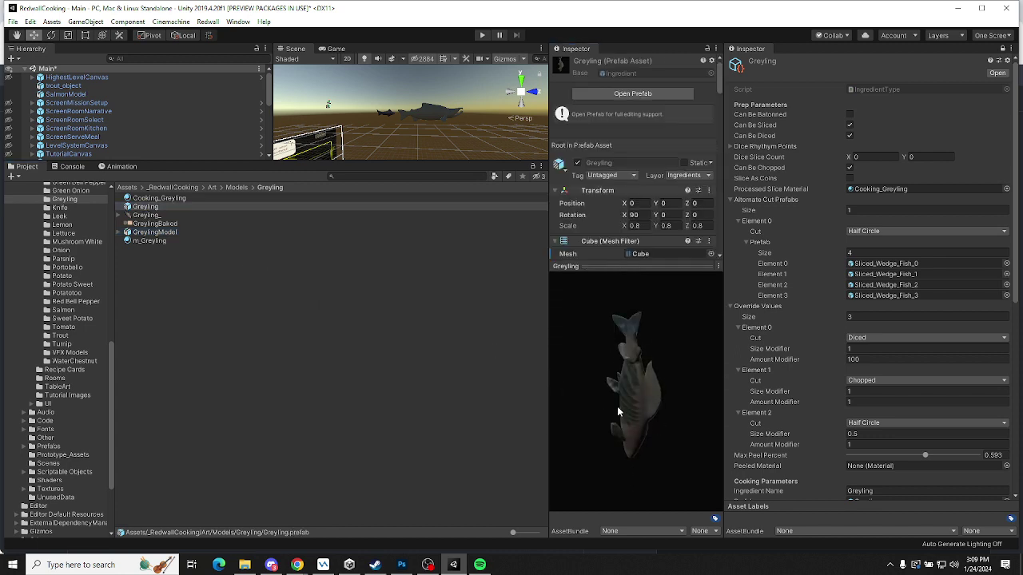
drag(618, 413, 615, 308)
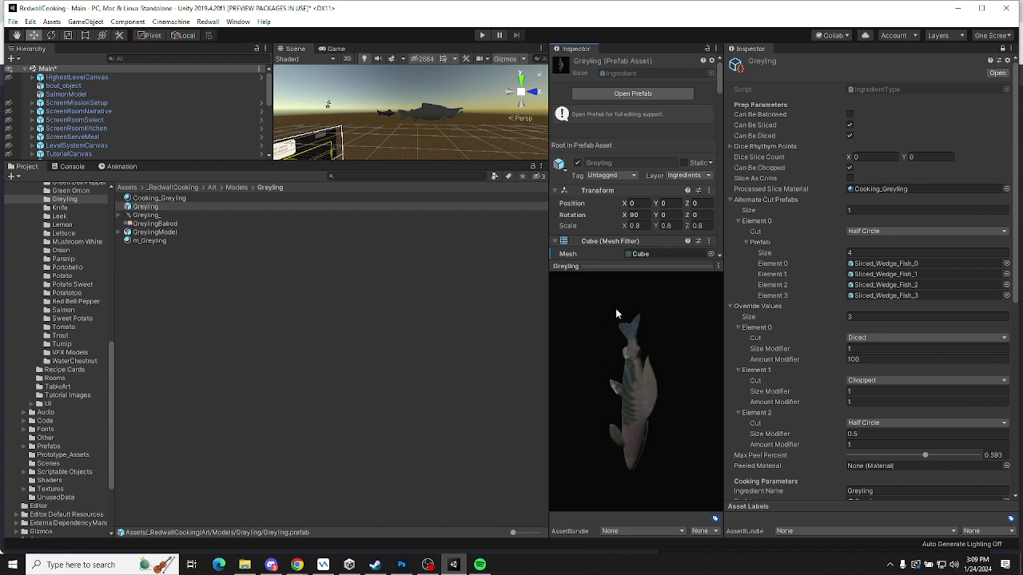
click(649, 254)
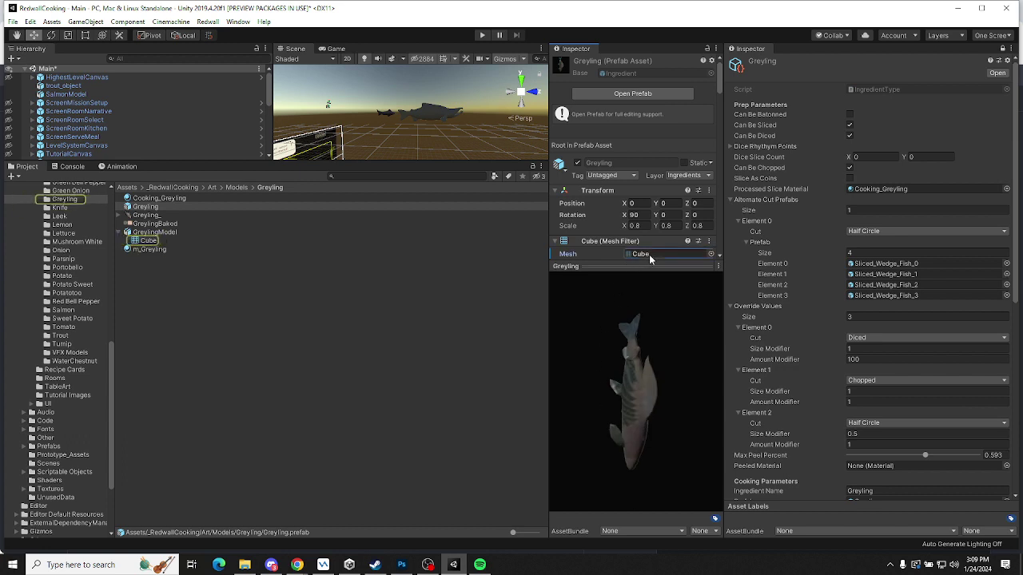
drag(647, 266, 638, 345)
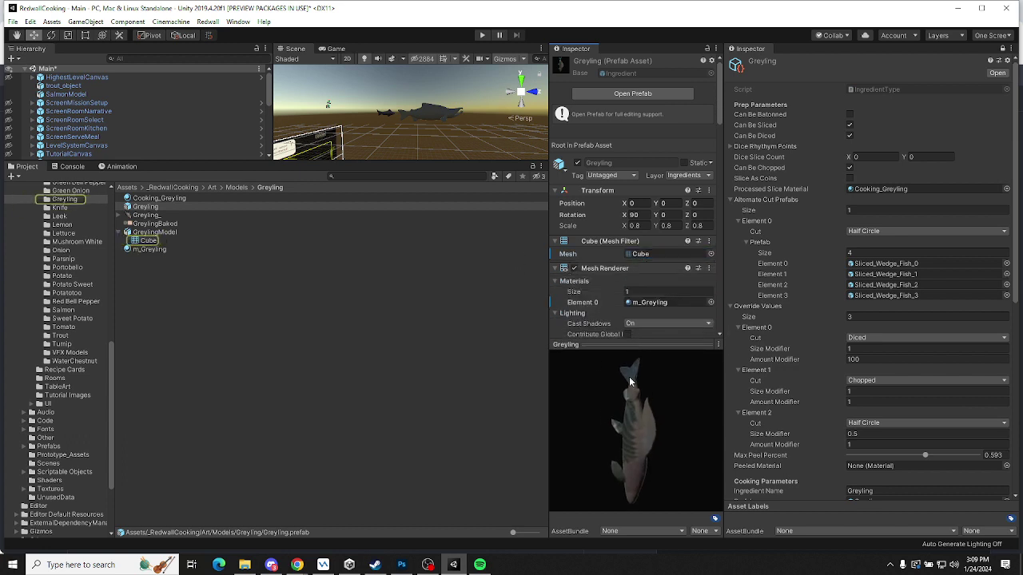
drag(621, 437, 632, 435)
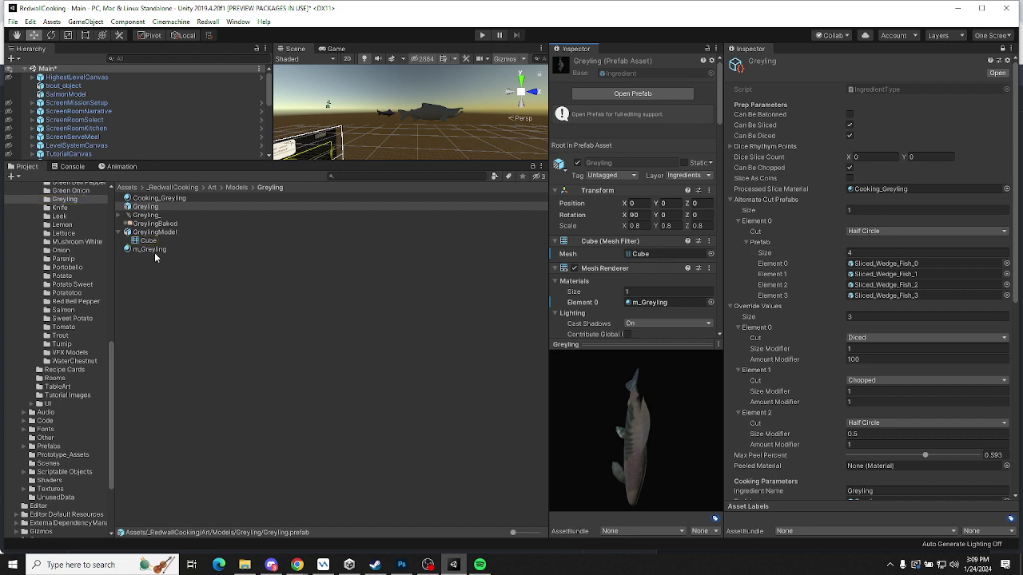
drag(641, 482, 475, 456)
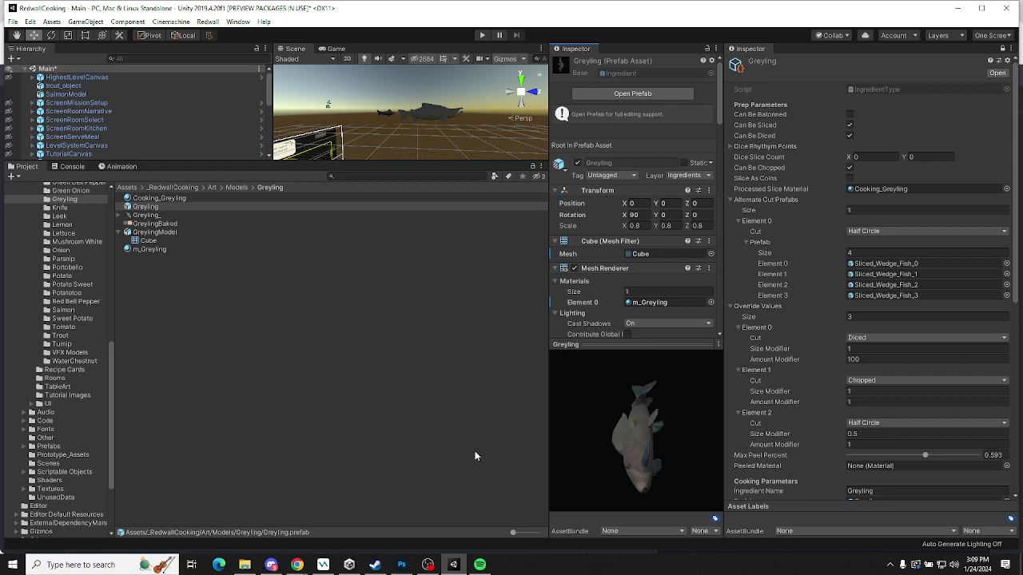
Check the Greyling prefab's components and its m_Greyling material's surface inputs and tiling
scroll(602, 307, down, 6)
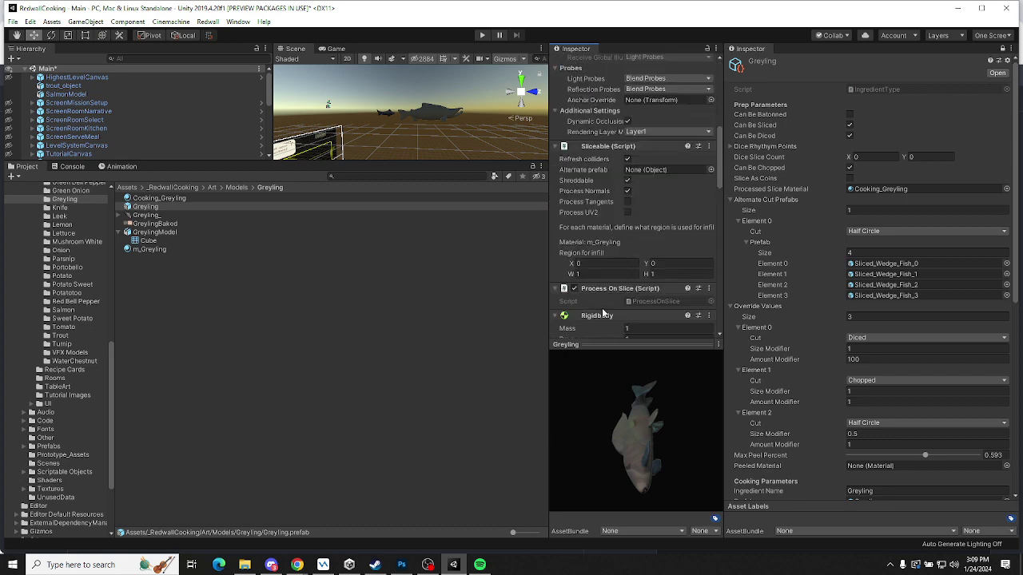
scroll(575, 187, down, 8)
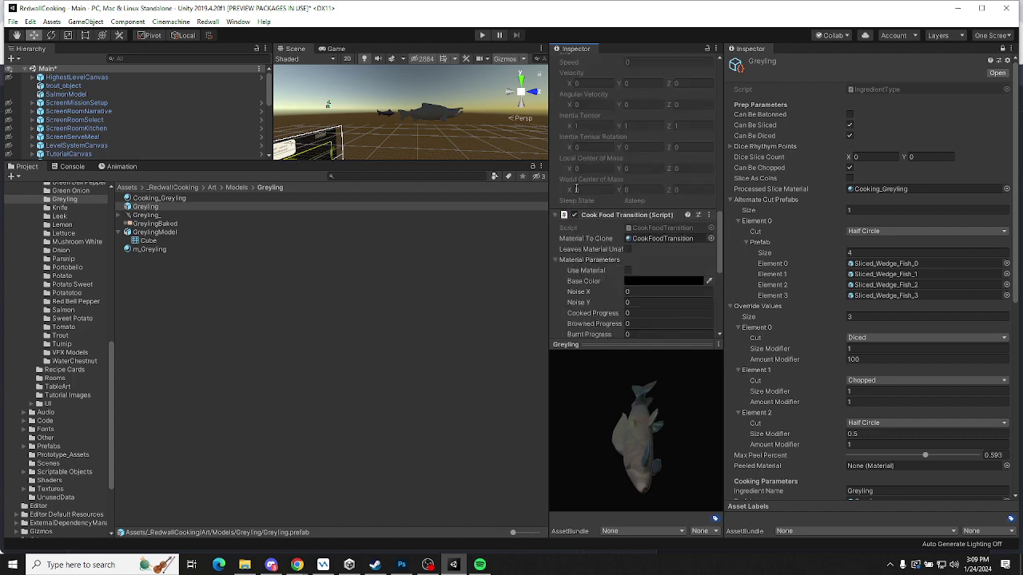
scroll(632, 240, down, 5)
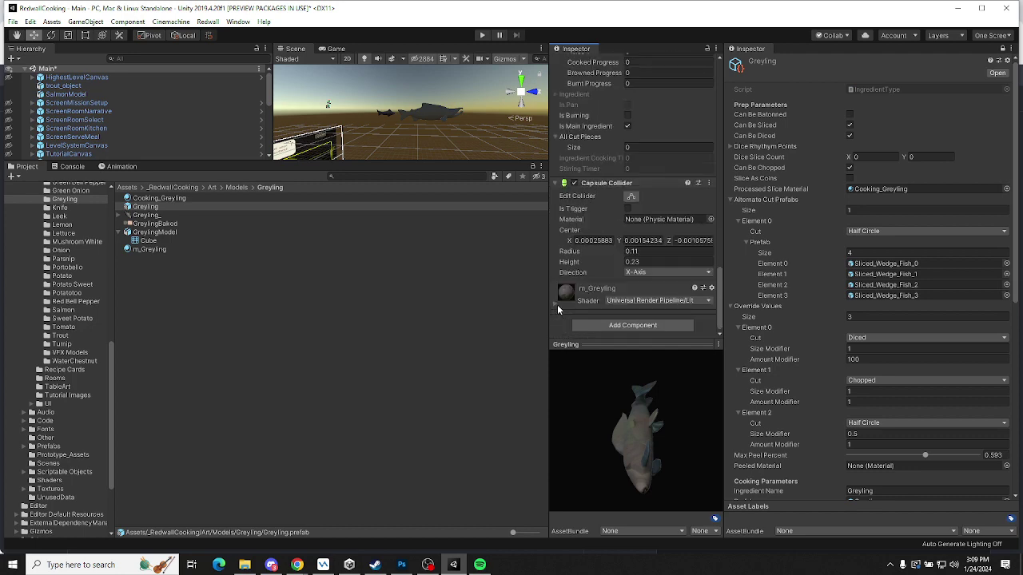
click(590, 290)
scroll(590, 287, down, 2)
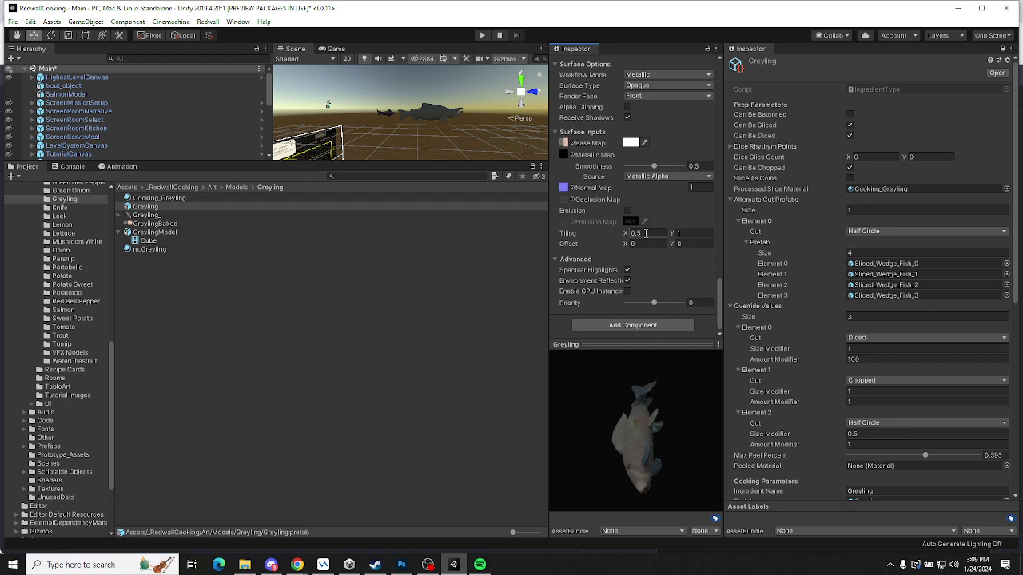
scroll(605, 222, up, 10)
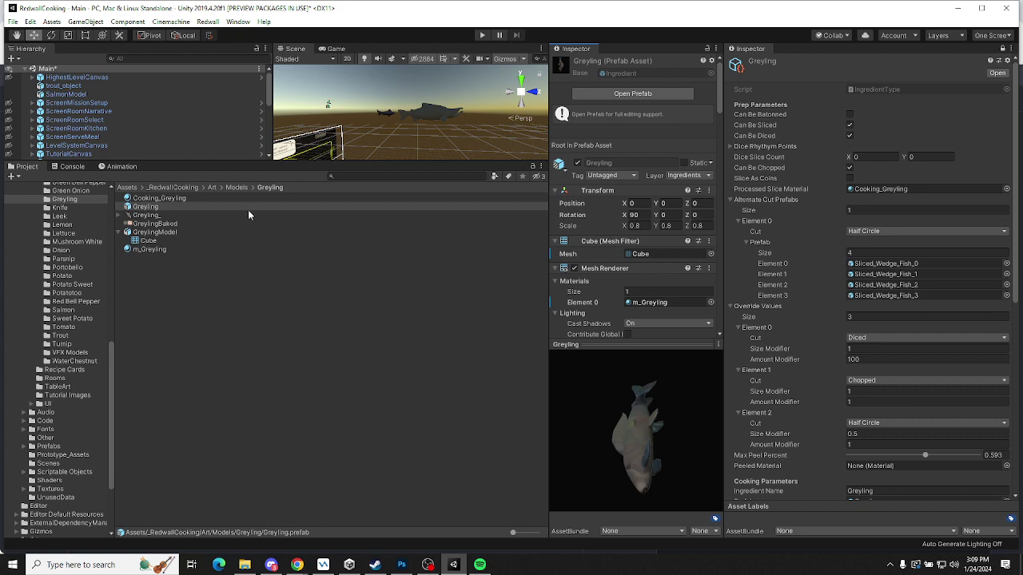
Inspect the m_trout material in the Trout models folder and rotate its preview for comparison
click(58, 336)
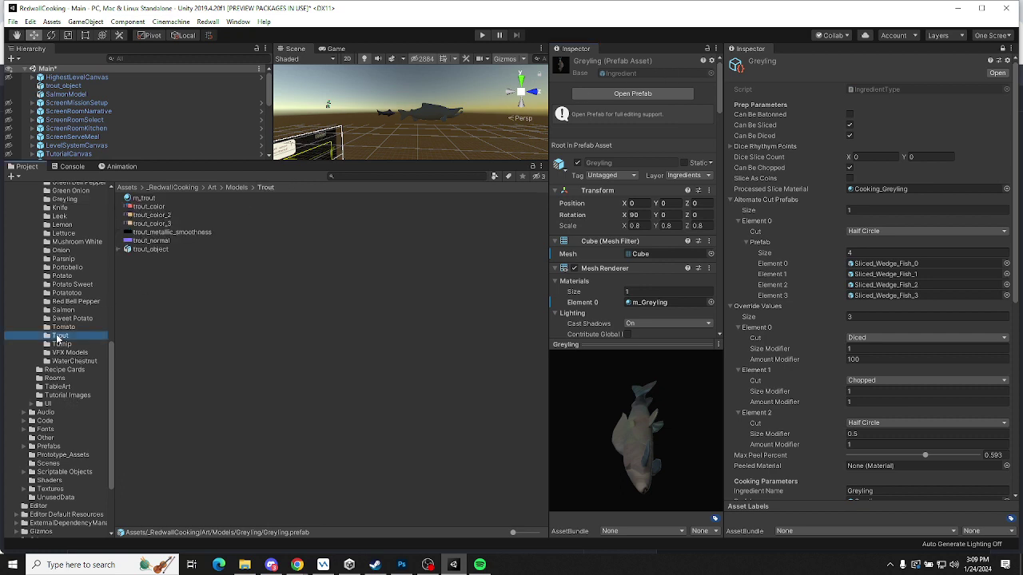
click(132, 201)
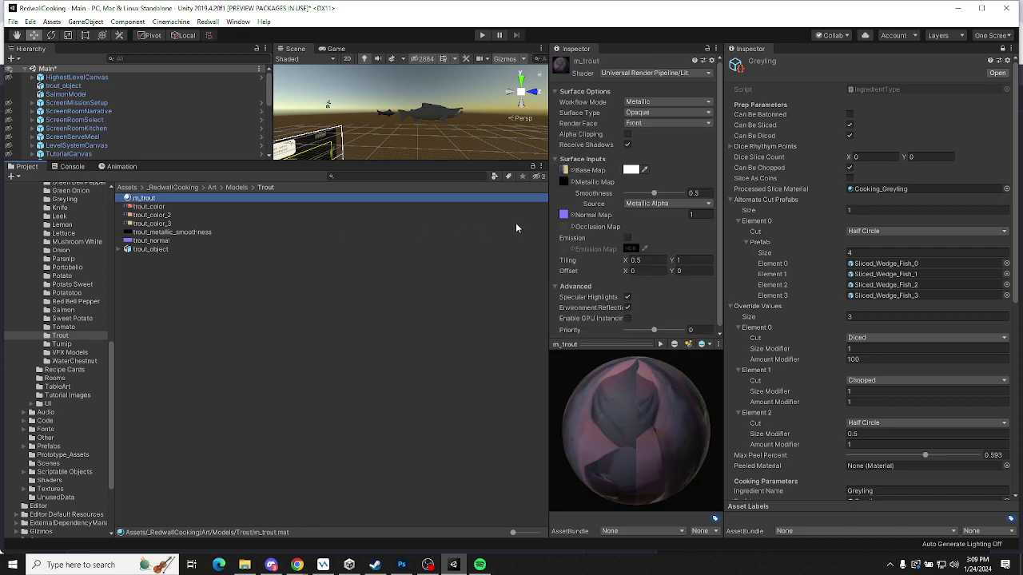
drag(691, 444, 611, 470)
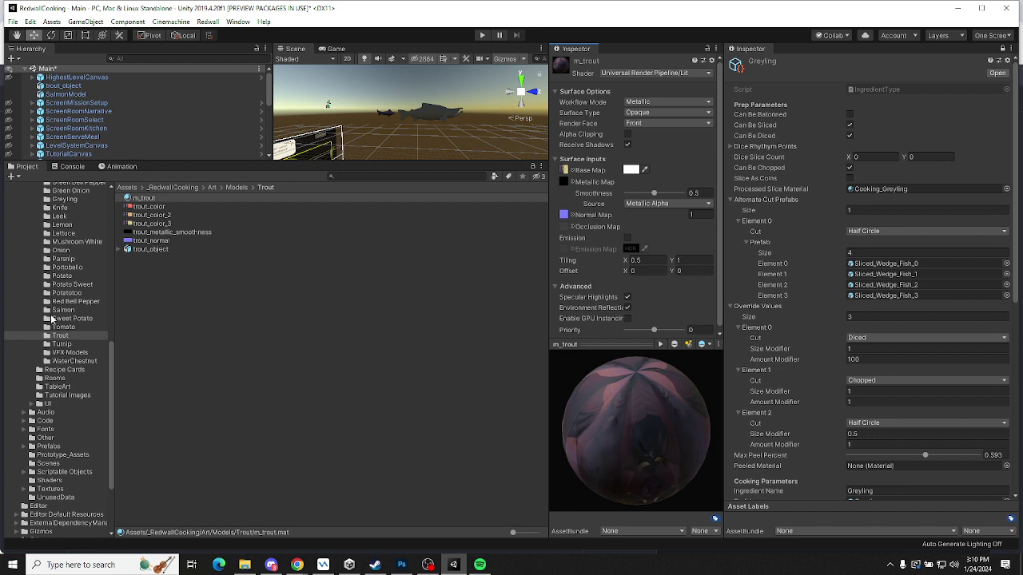
Return to the Greyling models folder and examine the Greyling prefab's preview from another angle
click(70, 199)
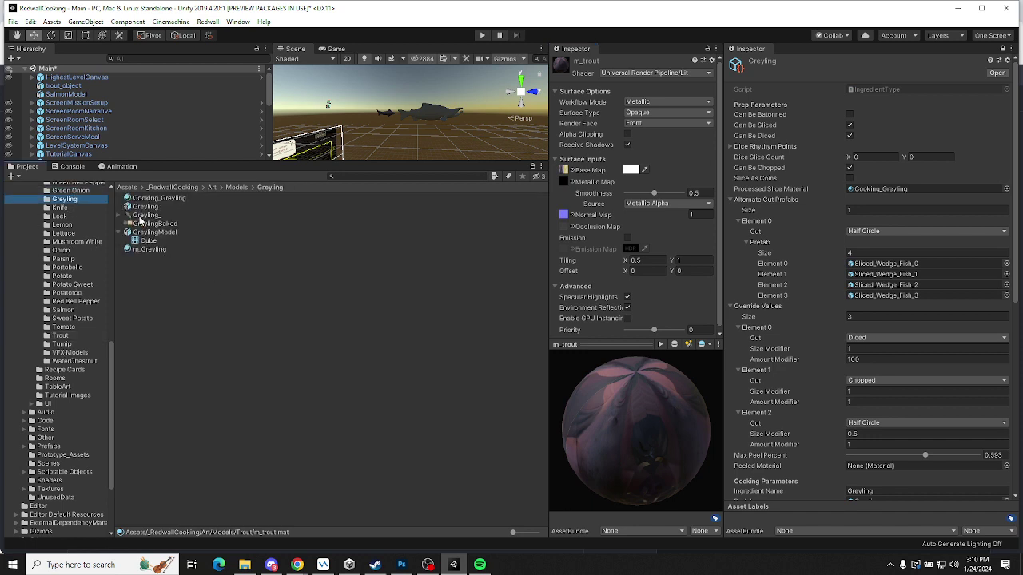
click(147, 206)
drag(645, 460, 605, 289)
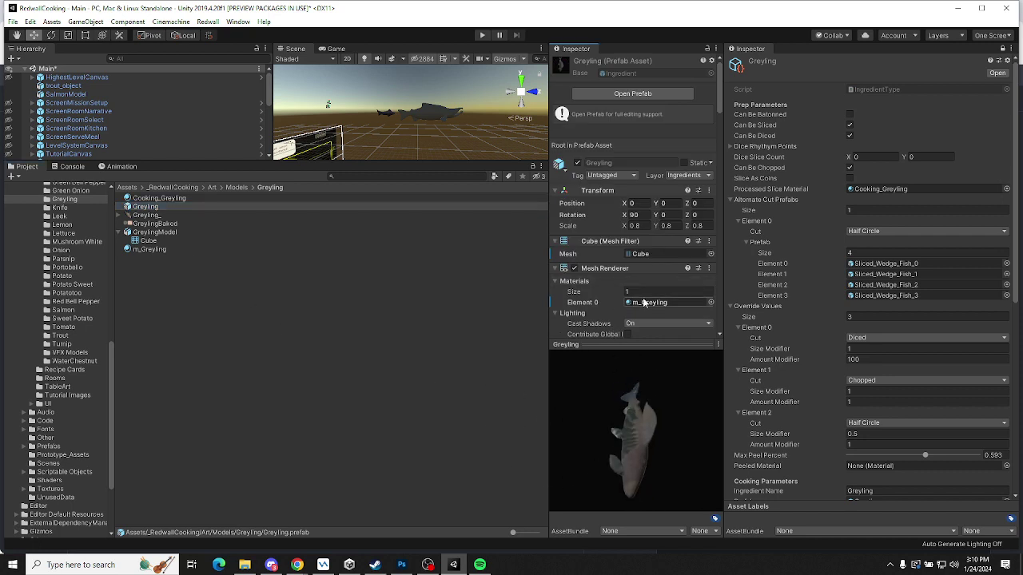
Set the m_Greyling material's X tiling to 1 and check the effect on the Greyling prefab's preview
click(150, 249)
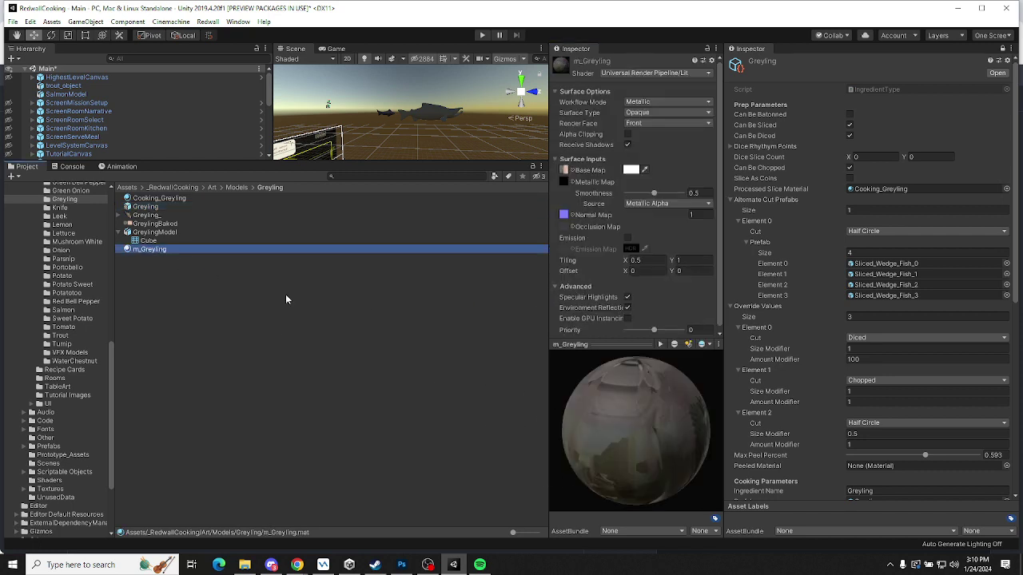
click(646, 261)
text(1)
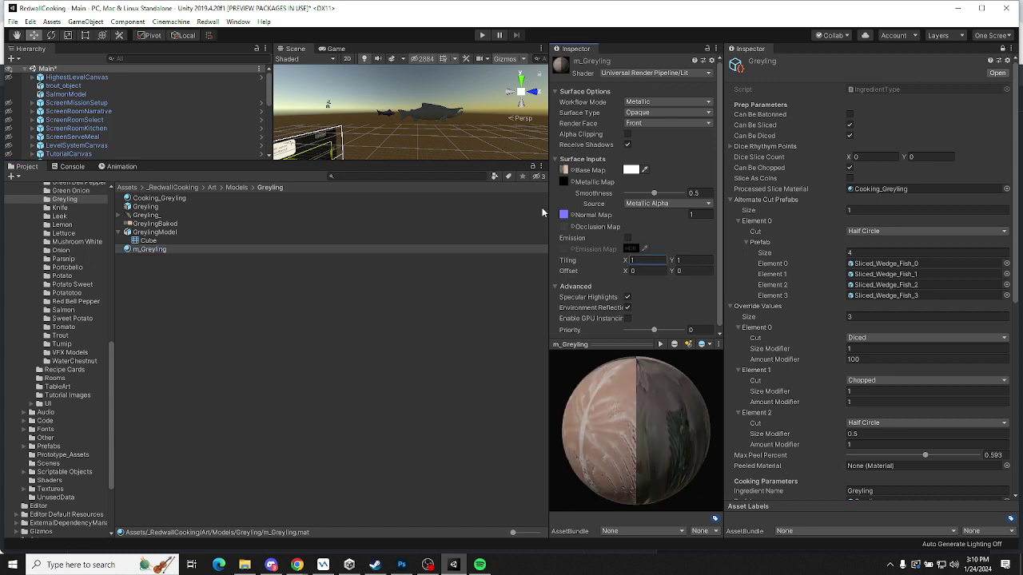
click(151, 209)
drag(654, 453, 568, 373)
Set the m_Greyling material's X tiling back to 0.5 and check its preview
click(150, 249)
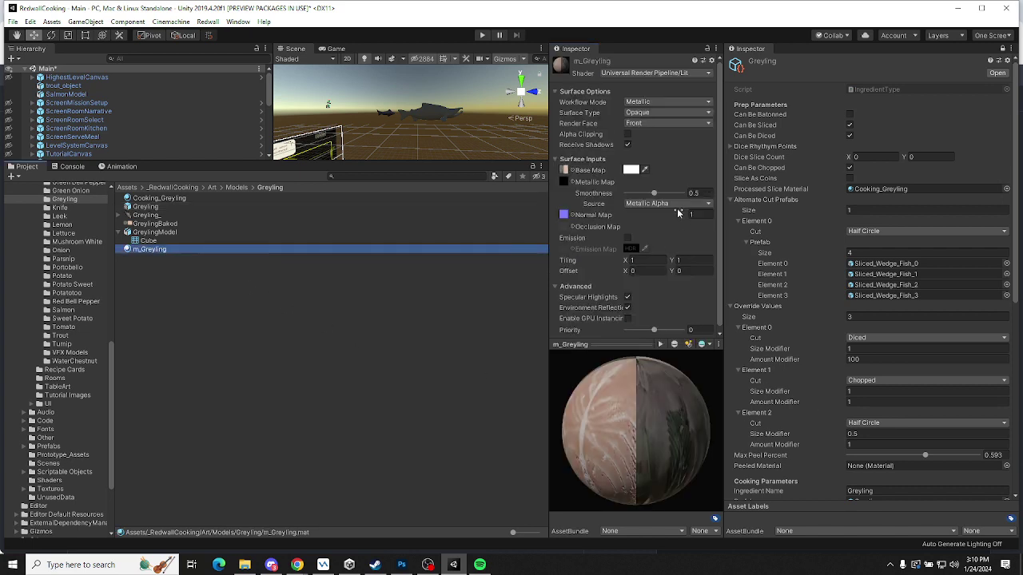
click(637, 260)
text(0.5)
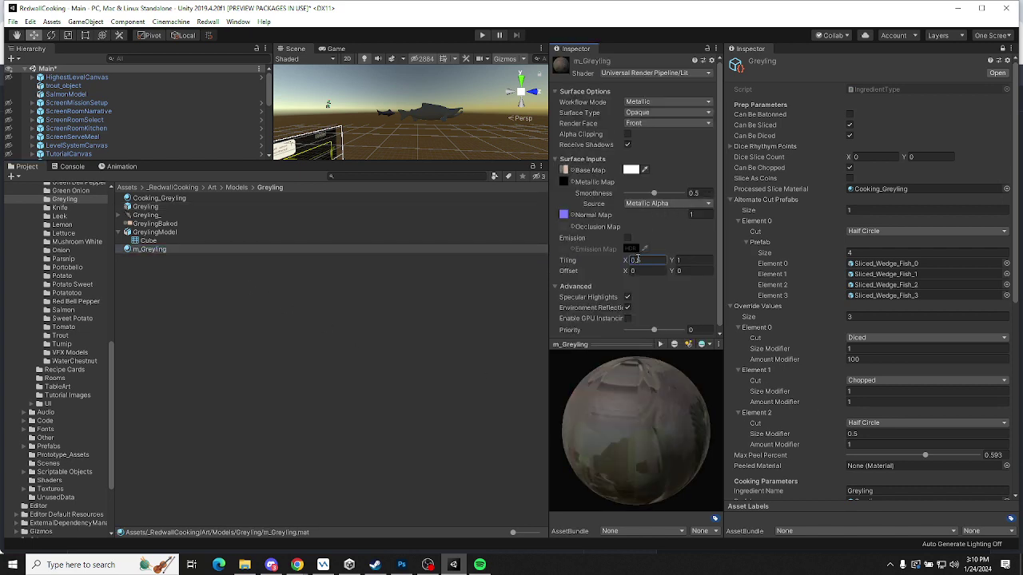
drag(672, 431, 640, 424)
Review the Greyling icon, prefab, model, baked texture and Cooking_Greyling material, along with the Greyling ingredient's prep and cooking parameters
click(148, 216)
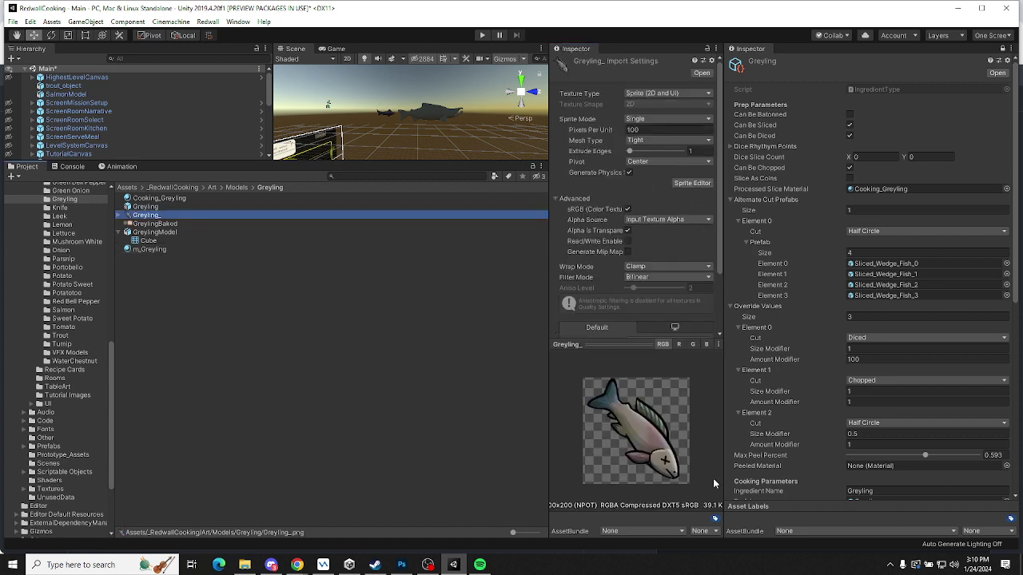
click(152, 206)
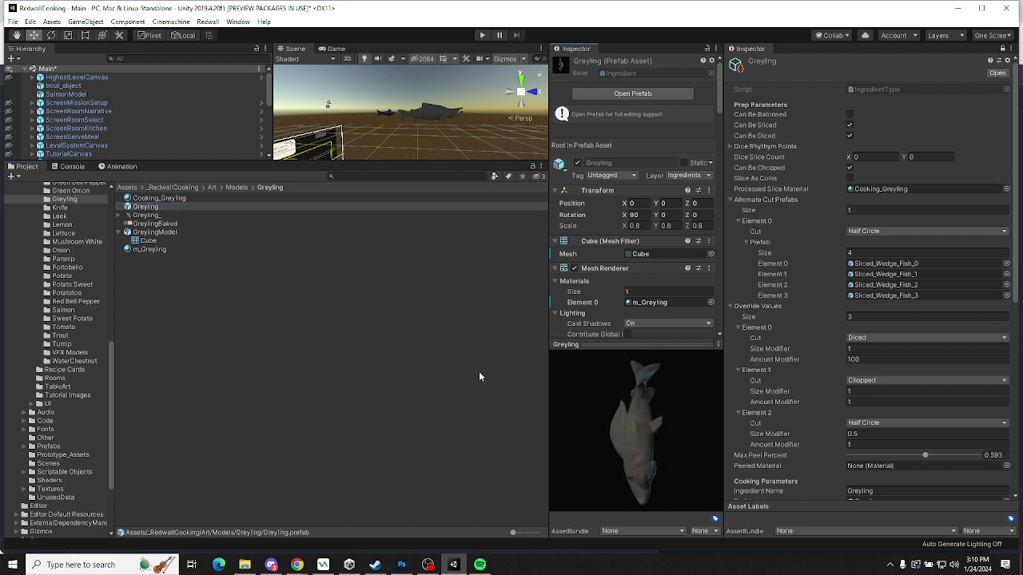
click(151, 232)
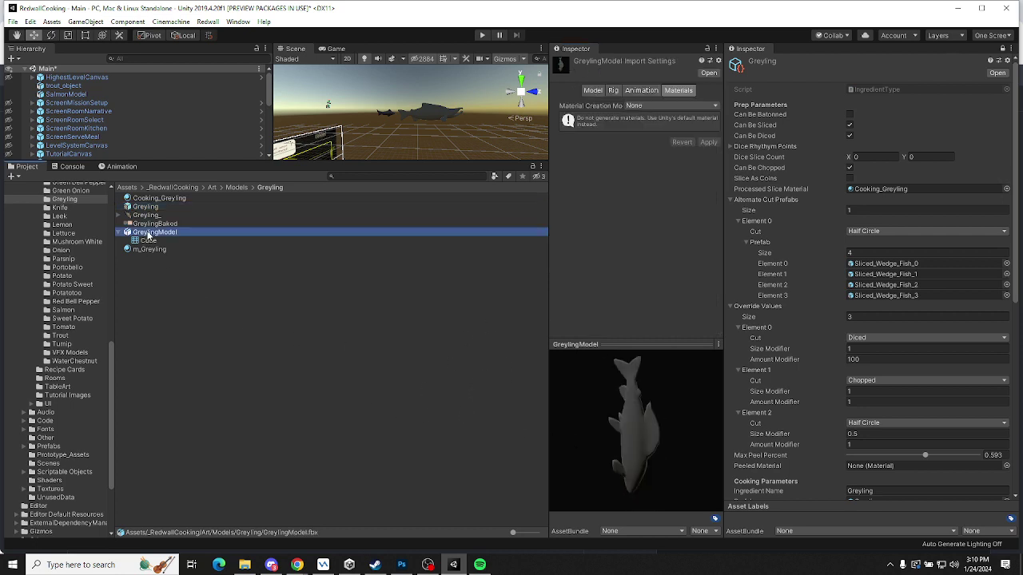
click(117, 233)
click(143, 216)
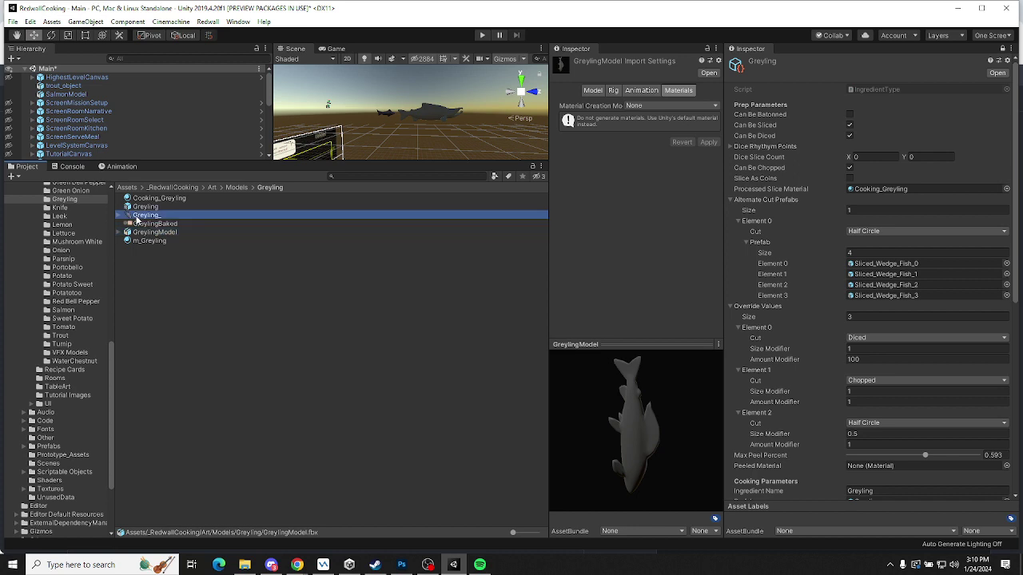
click(152, 225)
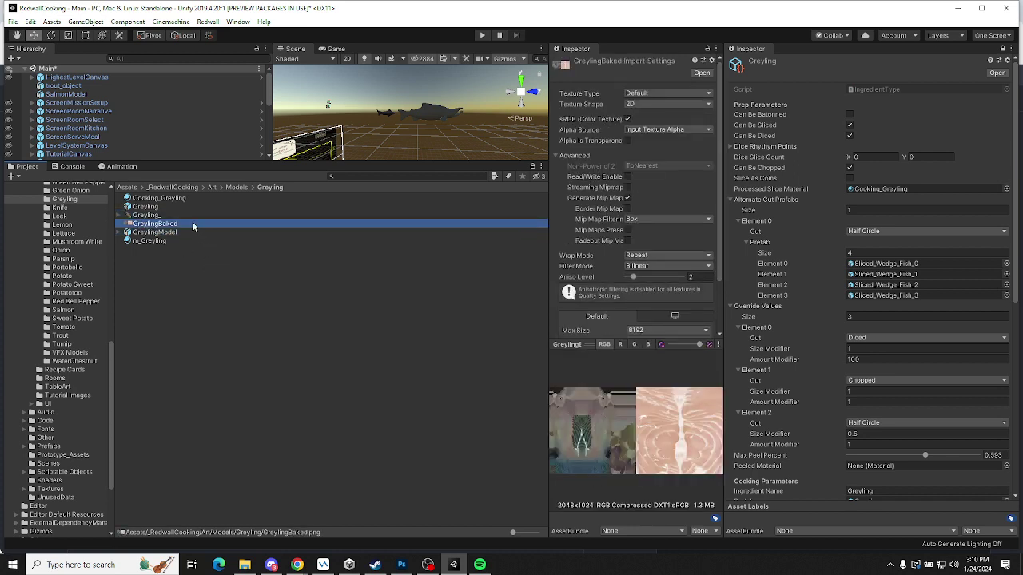
click(164, 198)
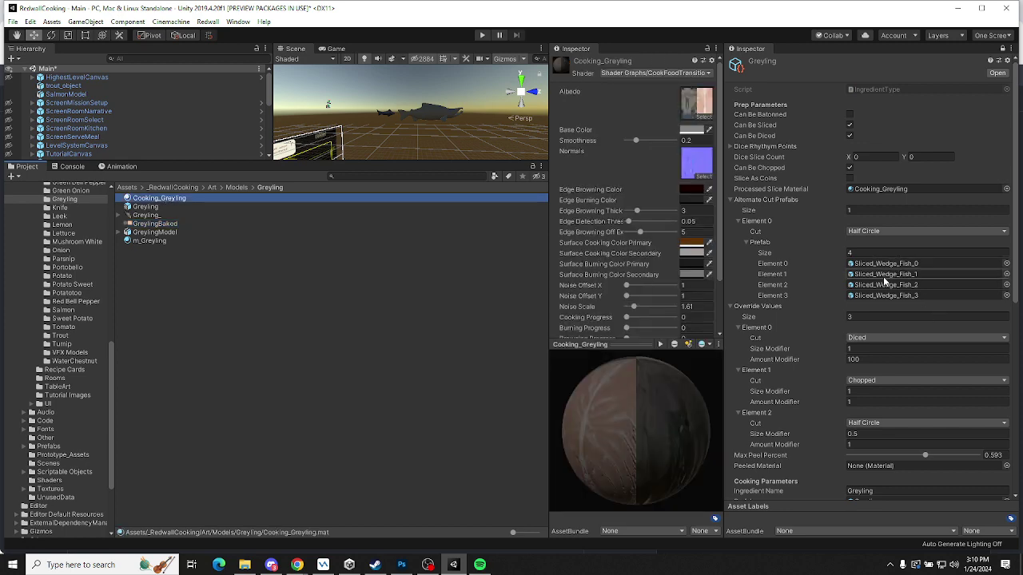
scroll(887, 383, down, 10)
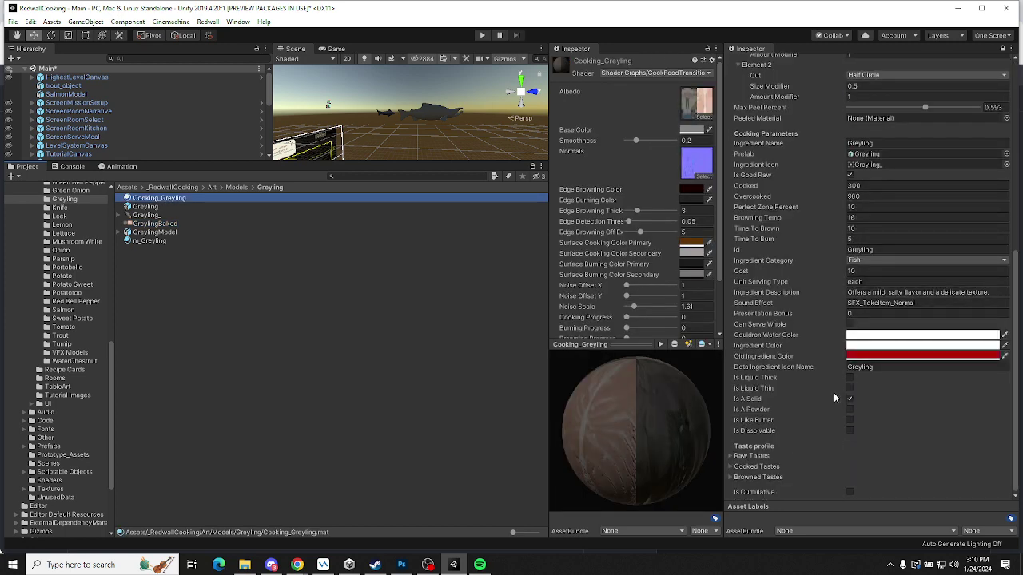
scroll(859, 400, up, 5)
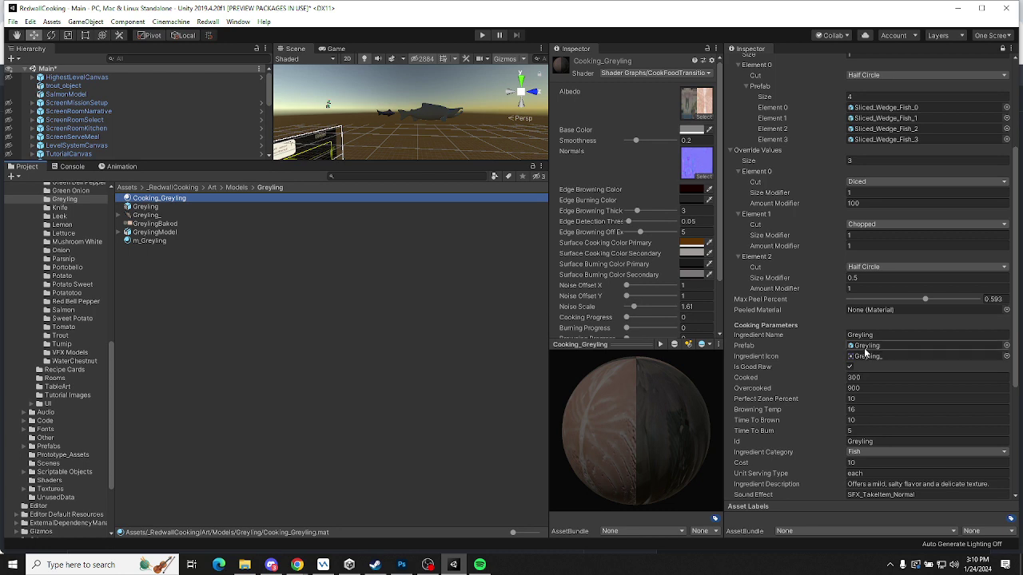
scroll(852, 186, up, 5)
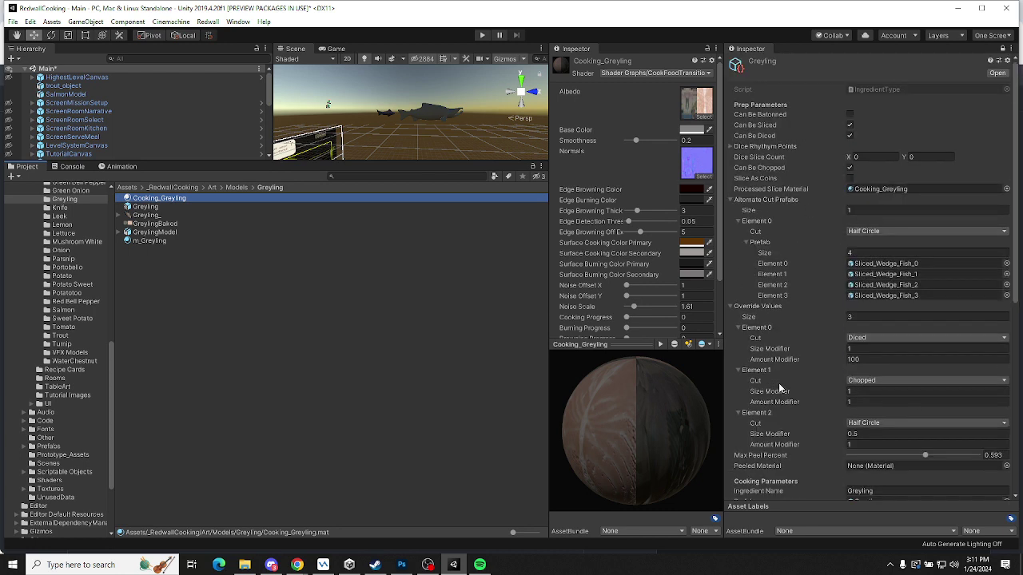
Switch to the ClickUp ingredients task in Chrome and start a comment headed "Greyling Changes needed:"
click(296, 565)
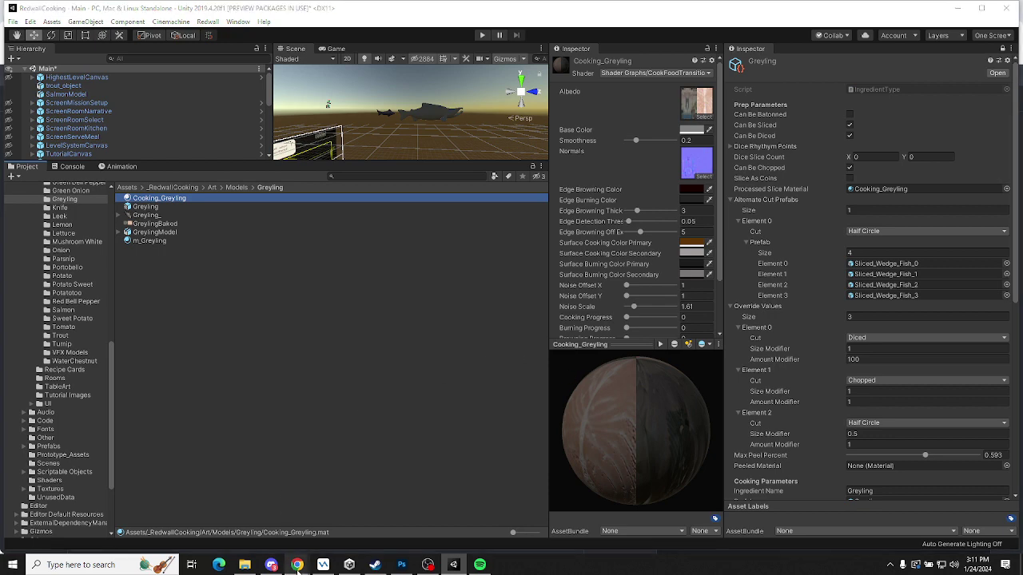
click(248, 509)
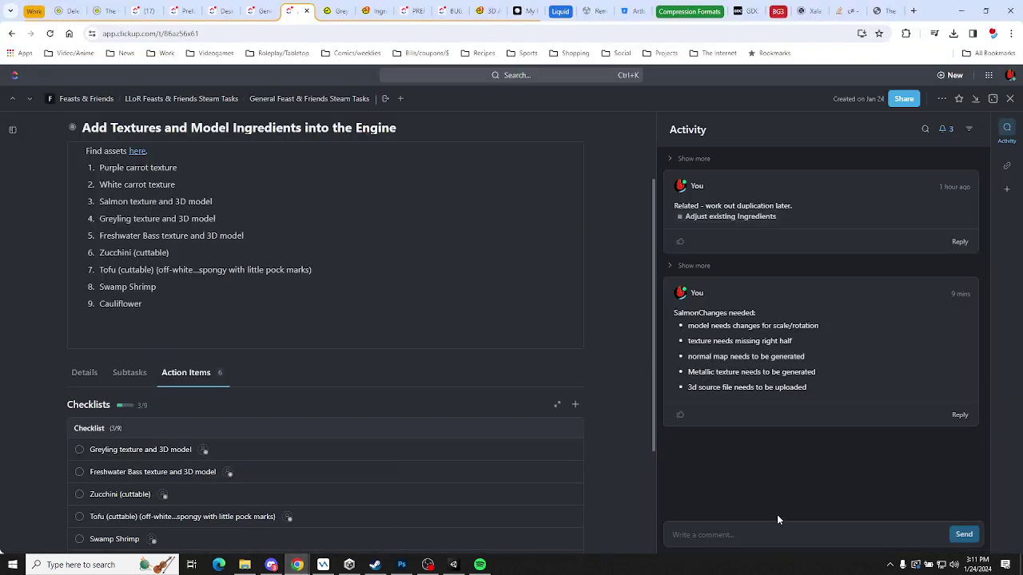
click(750, 532)
text(G)
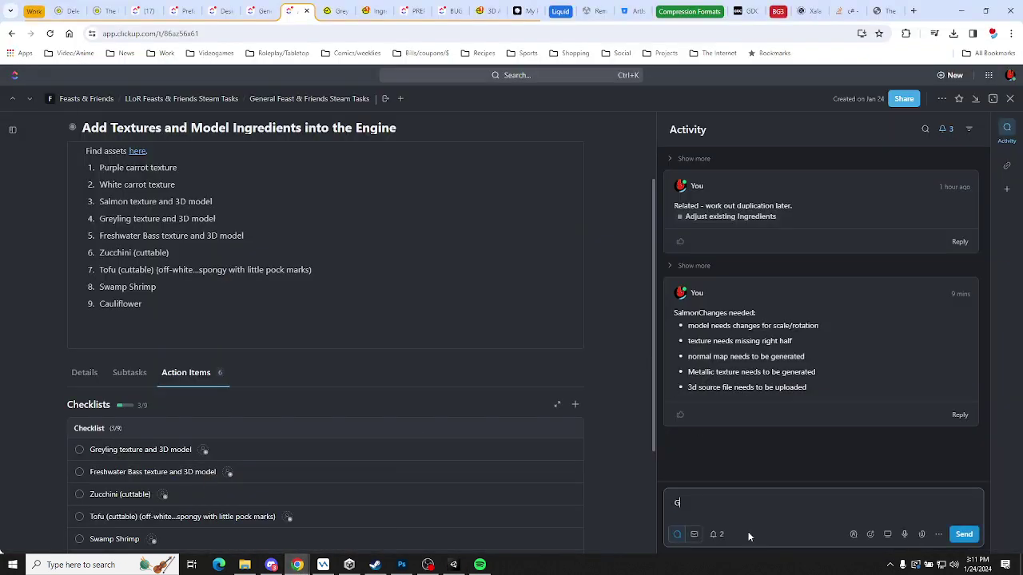
text(reyling Changes needed:)
key(Return)
Add the bullet "Normal and metallic textures need generating" to the comment, correcting the spelling of "metallic"
text(- Norm)
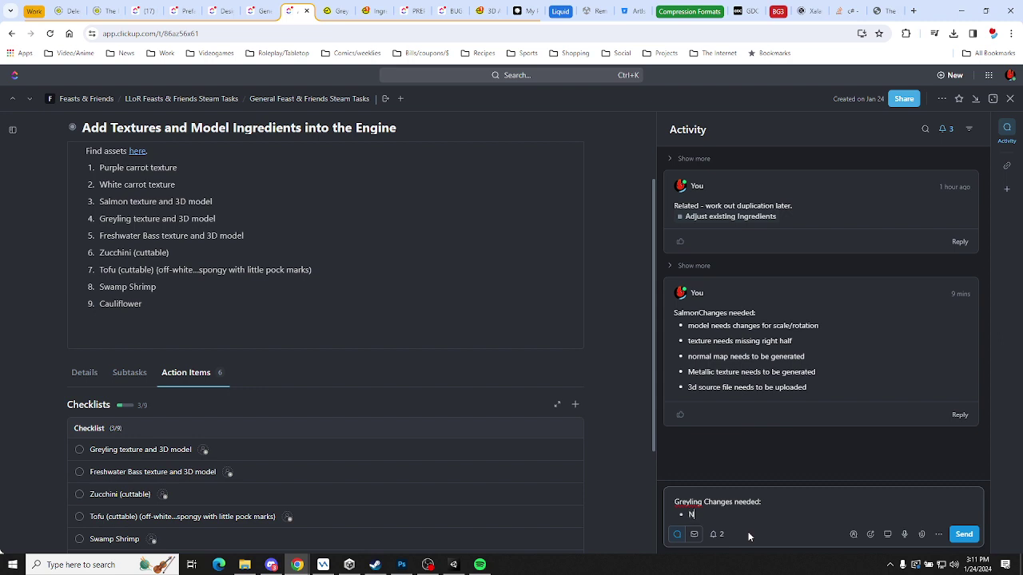
text(al and m)
text(l)
key(BackSpace)
text(tallic)
key(End)
text(textures need generating)
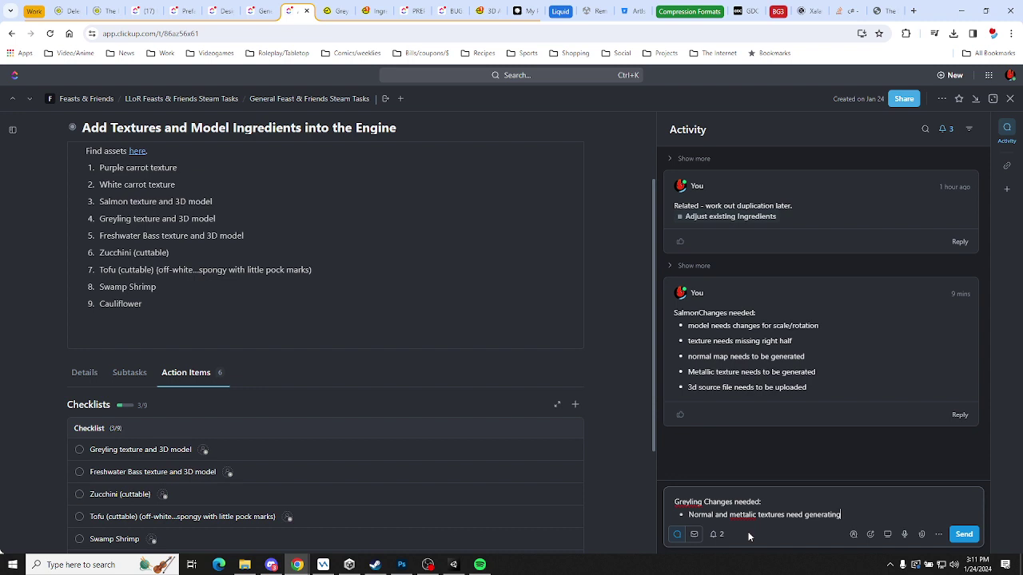
key(Return)
right_click(752, 501)
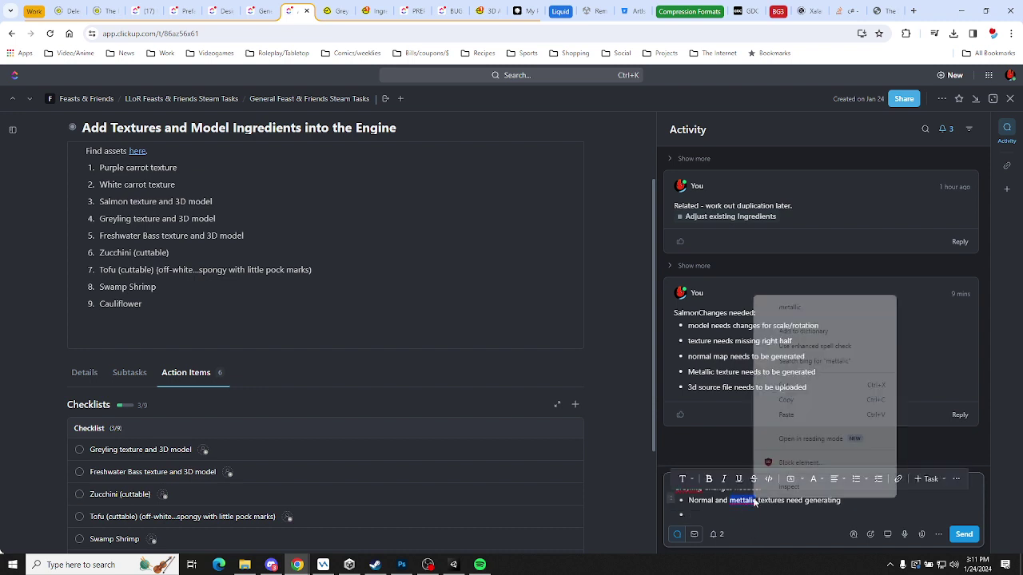
click(797, 295)
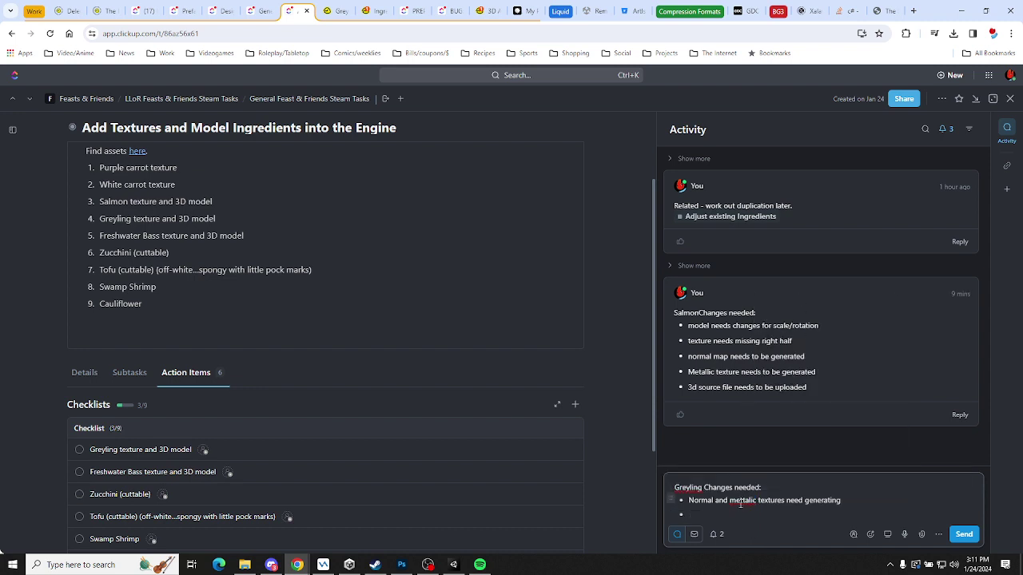
right_click(740, 502)
click(772, 314)
Add a second bullet reading "Model needs scale/rotation changes" to the Greyling comment
click(712, 508)
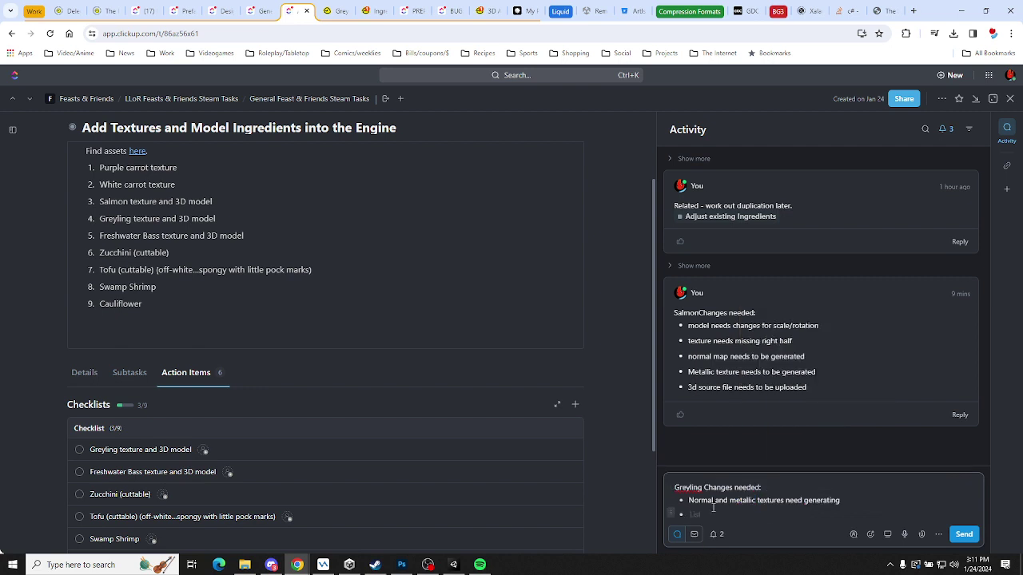
text(Model needs scale/roa)
text(ation changes)
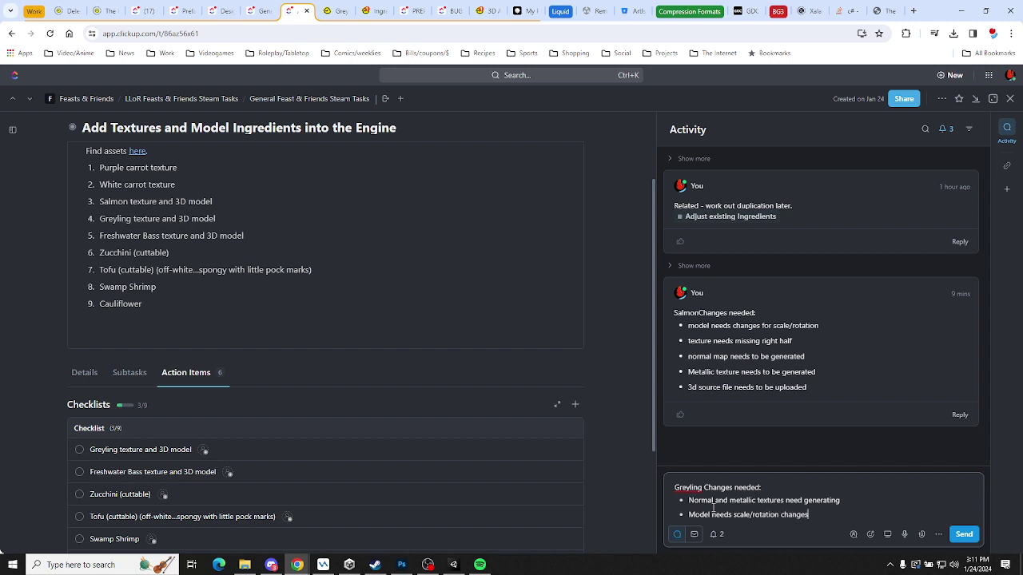
key(Return)
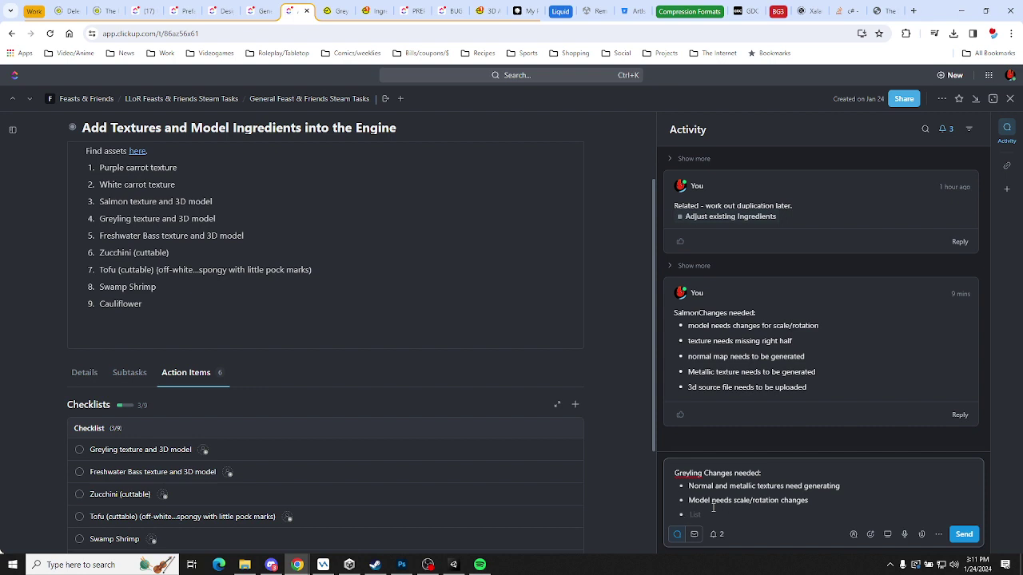
Add the bullet "3d scource file needs to be uploaded" and post the Greyling comment
text(DS)
key(BackSpace)
key(BackSpace)
text(3d scource file needs to be uploaded)
key(Return)
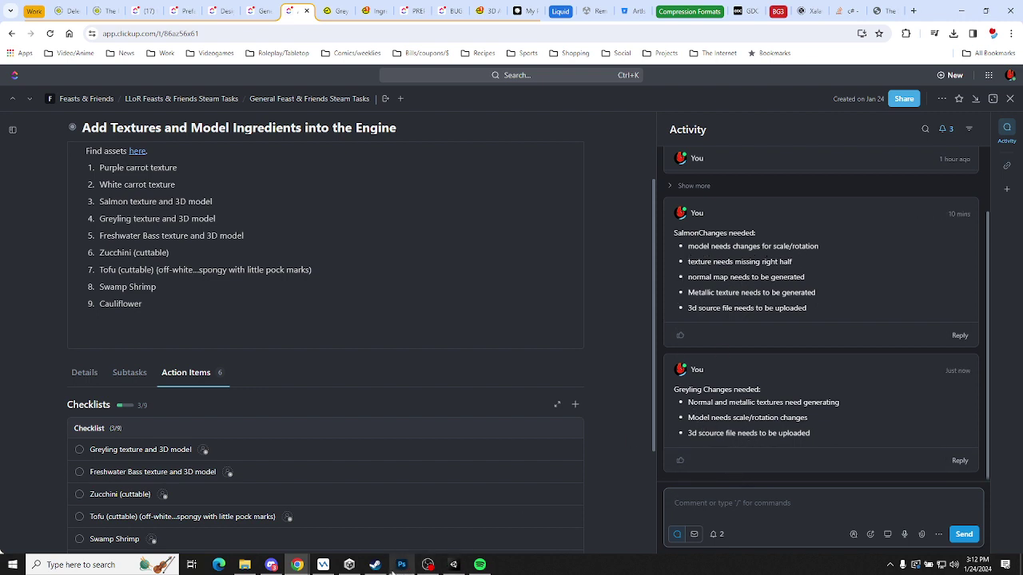
Switch to Unity and inspect the GreylingBaked texture and the GreylingModel from a different angle
click(454, 565)
click(330, 232)
key(Up)
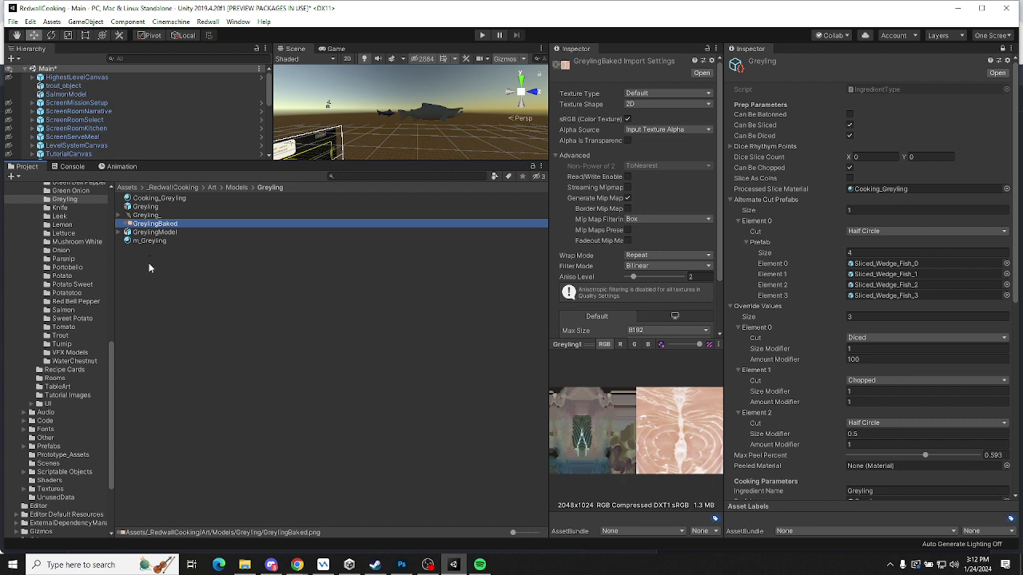
click(144, 233)
mouse_move(587, 396)
mouse_down()
mouse_move(655, 460)
mouse_move(568, 424)
mouse_move(679, 426)
mouse_move(577, 409)
mouse_up()
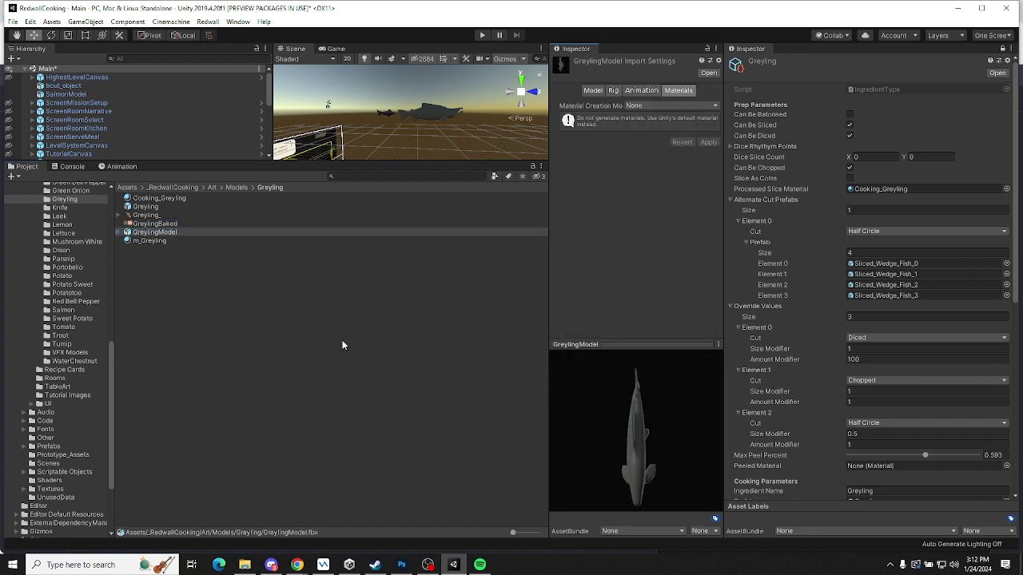
Switch to ClickUp, add "Model uv's need to be squashed to the left side" as the Greyling comment's third bullet, and save it
key(alt+Tab)
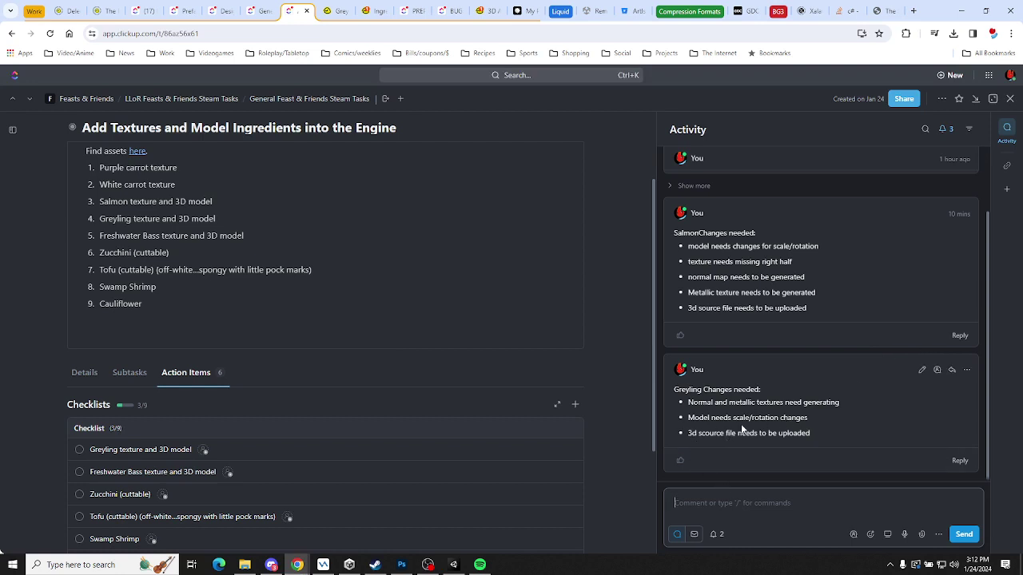
click(921, 369)
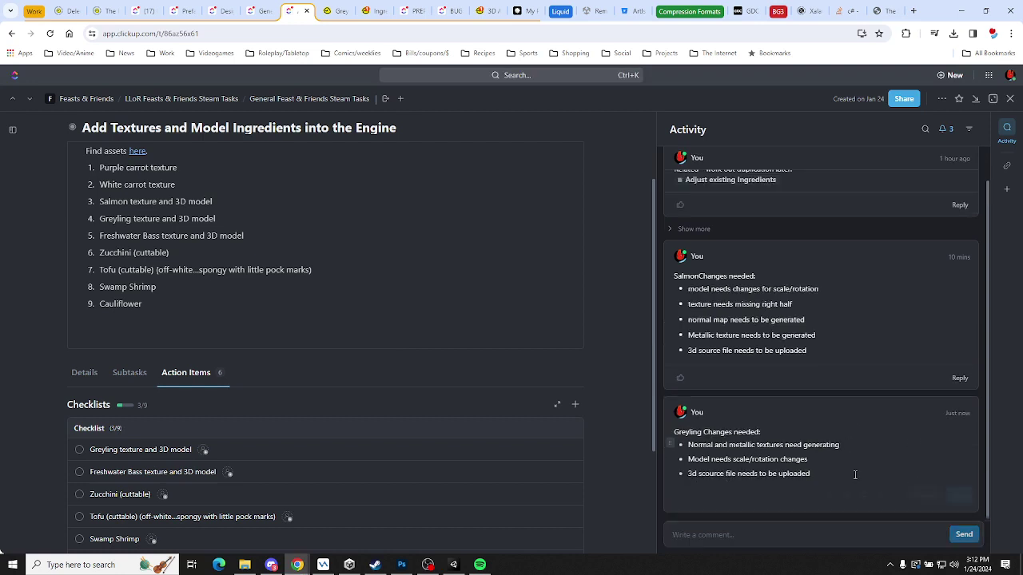
click(810, 459)
key(Return)
text(Model)
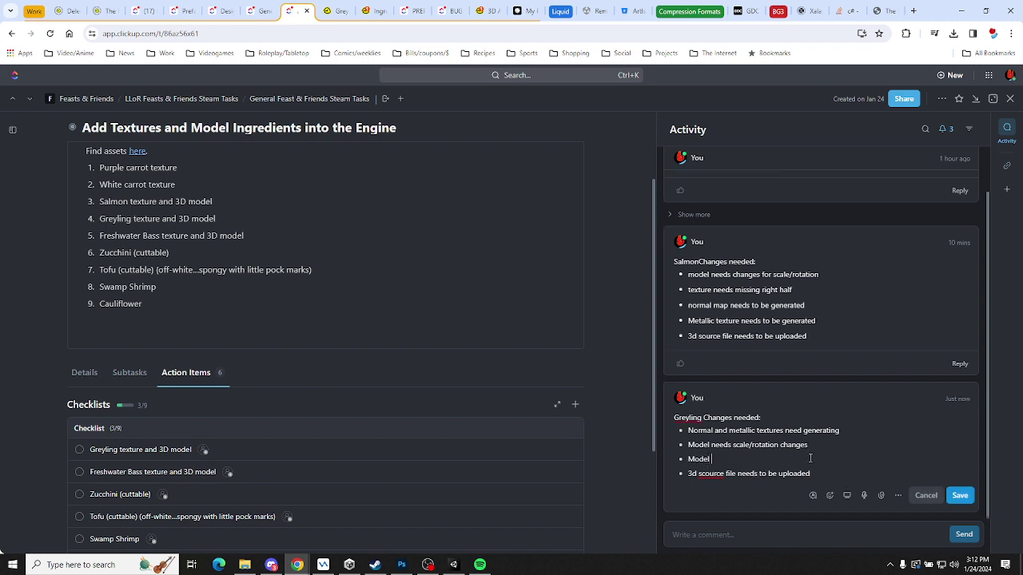
text( uv's need to be squashed to the left side)
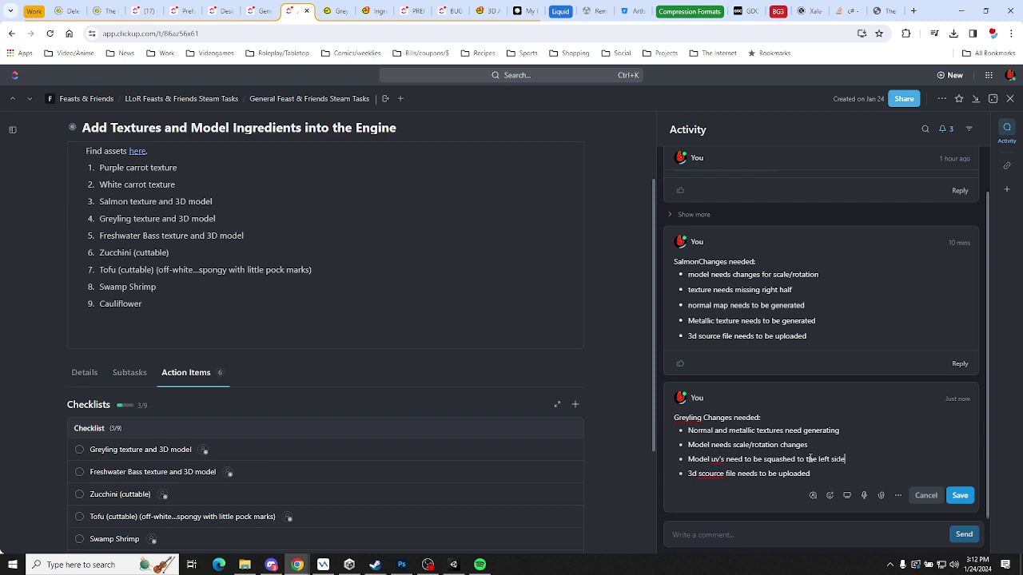
key(ctrl+Return)
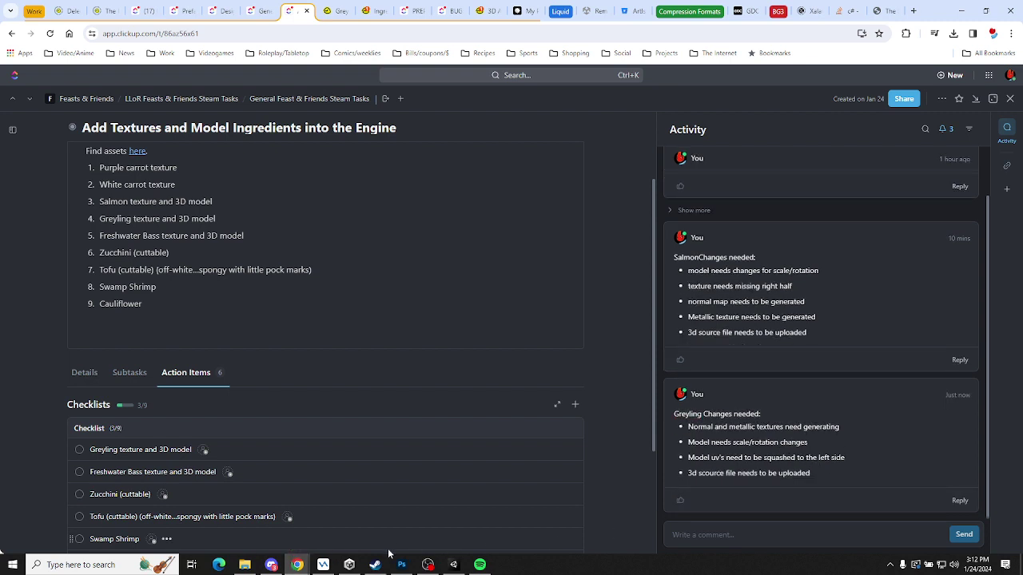
Switch to Unity and inspect the Salmon prefab in the Salmon models folder from a different angle
click(453, 564)
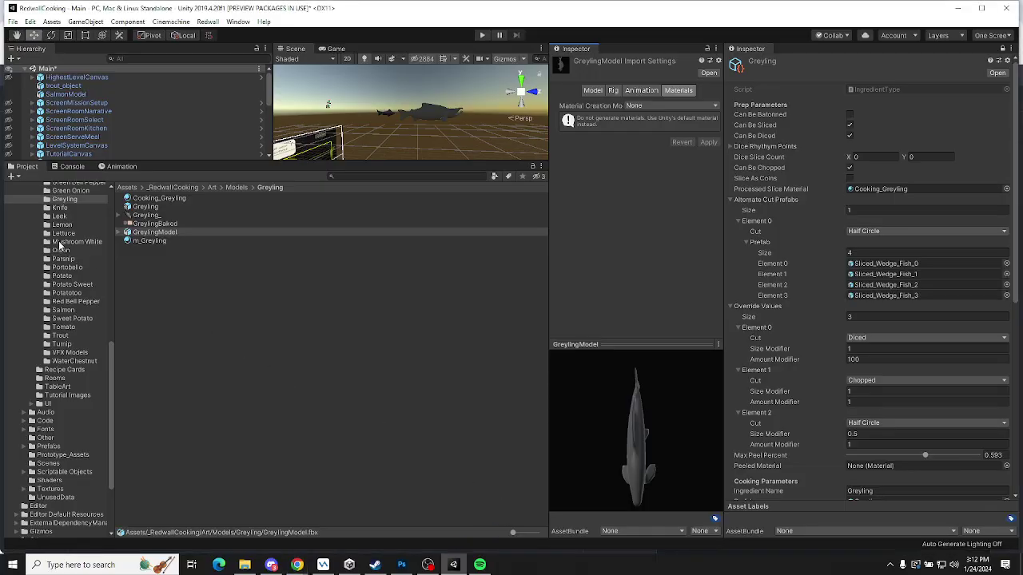
click(68, 310)
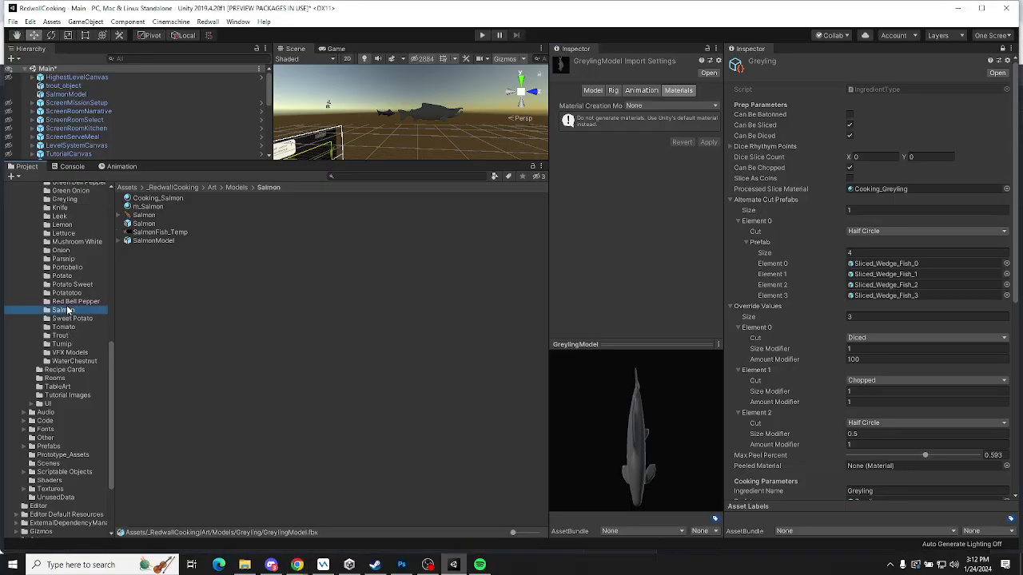
click(158, 225)
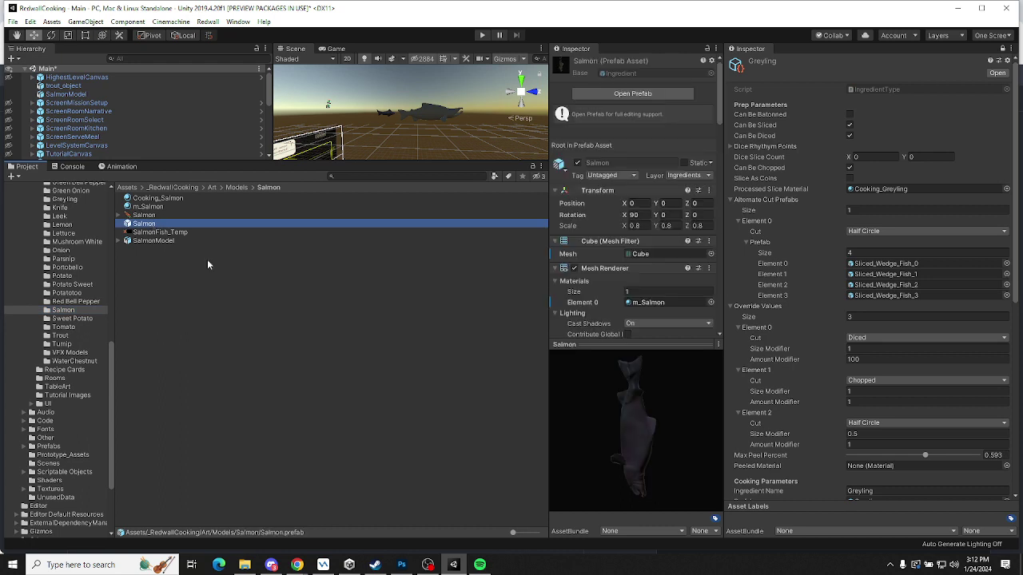
drag(668, 457, 476, 301)
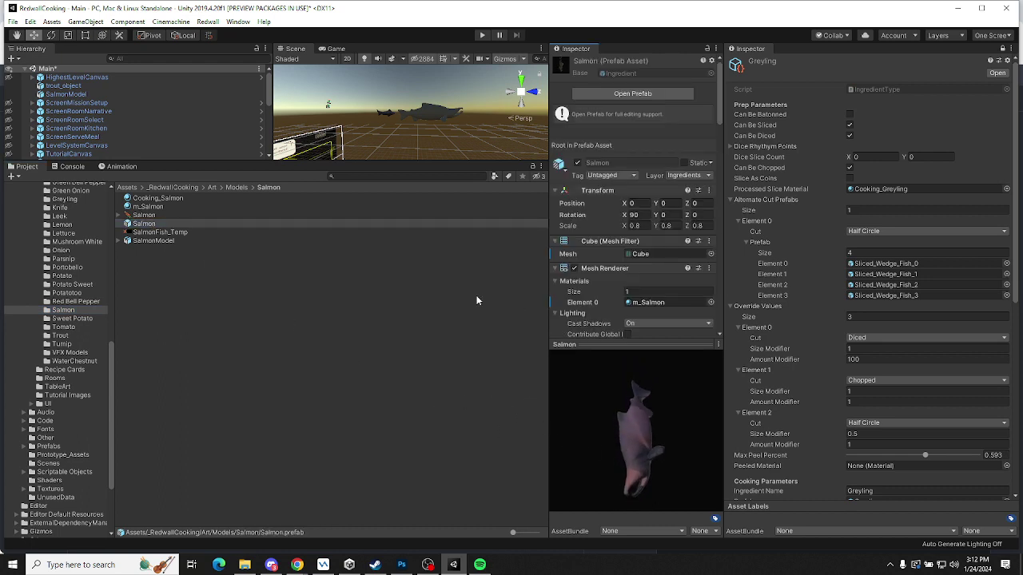
Set the m_Salmon material's X tiling to 1 and check the Salmon prefab's preview from another angle
click(148, 209)
click(653, 259)
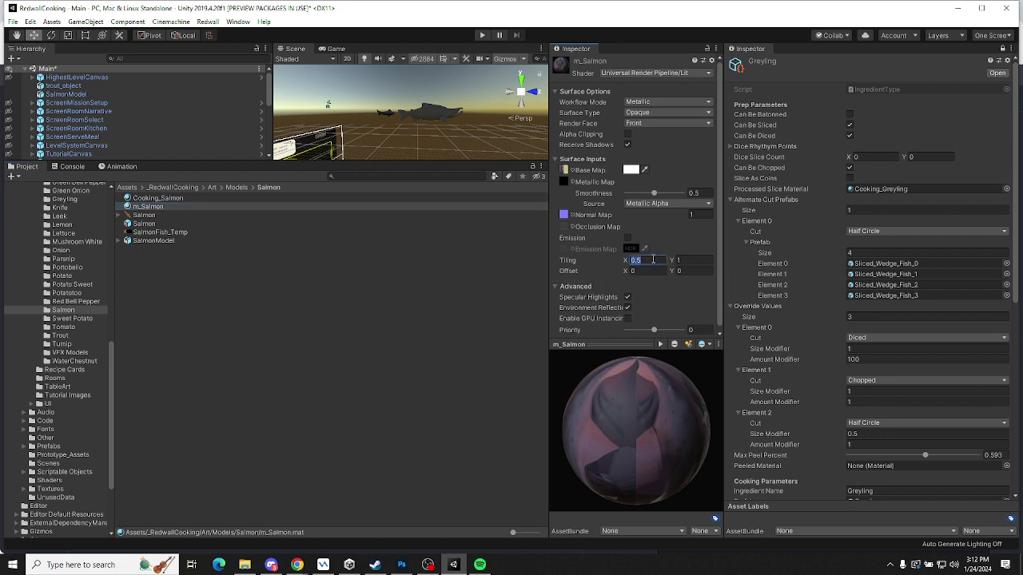
click(144, 224)
drag(645, 449, 454, 399)
Locate the m_Salmon material's current base map texture and replace it with SalmonFish_Temp from the Salmon folder
click(171, 207)
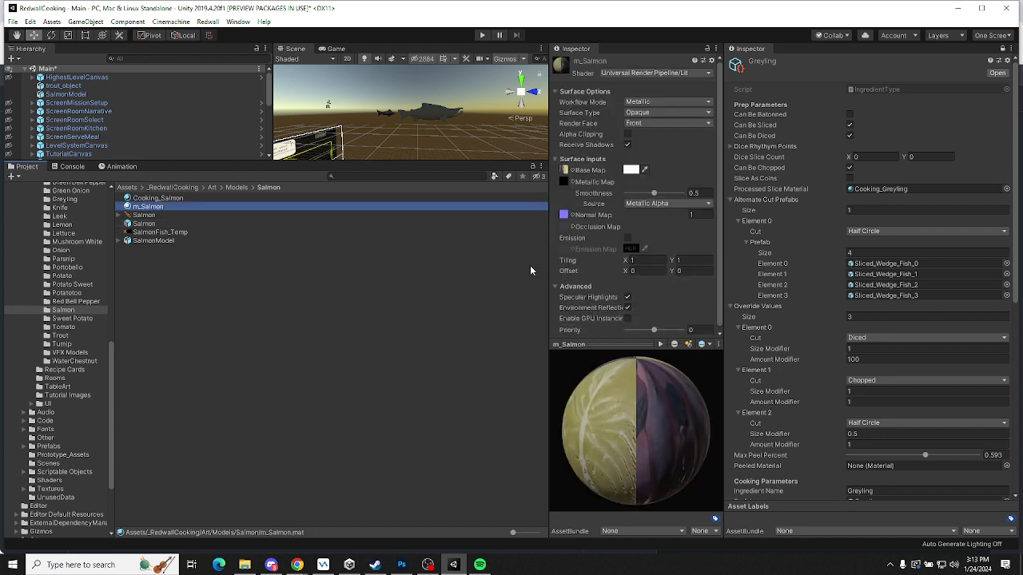
click(562, 170)
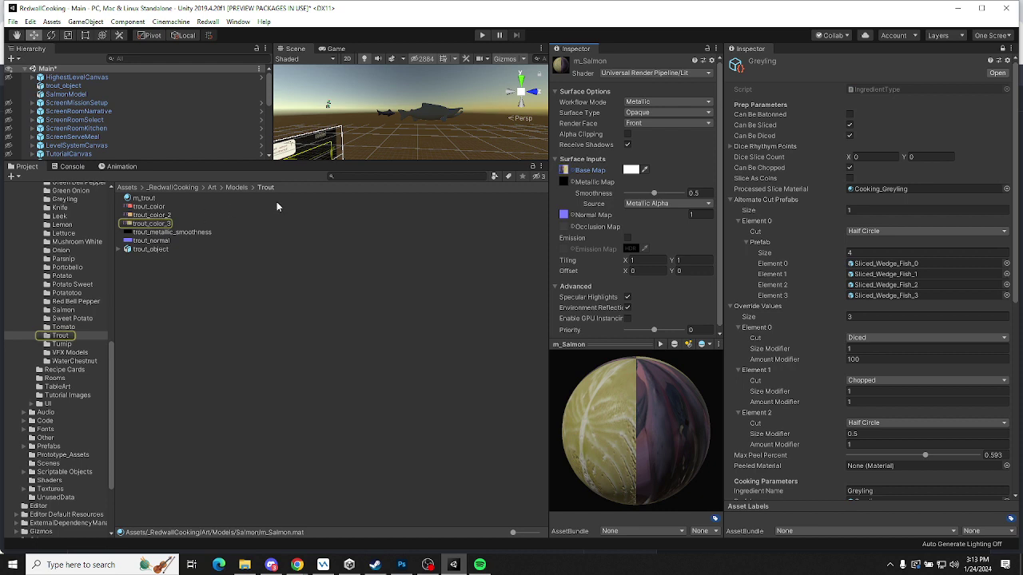
click(64, 310)
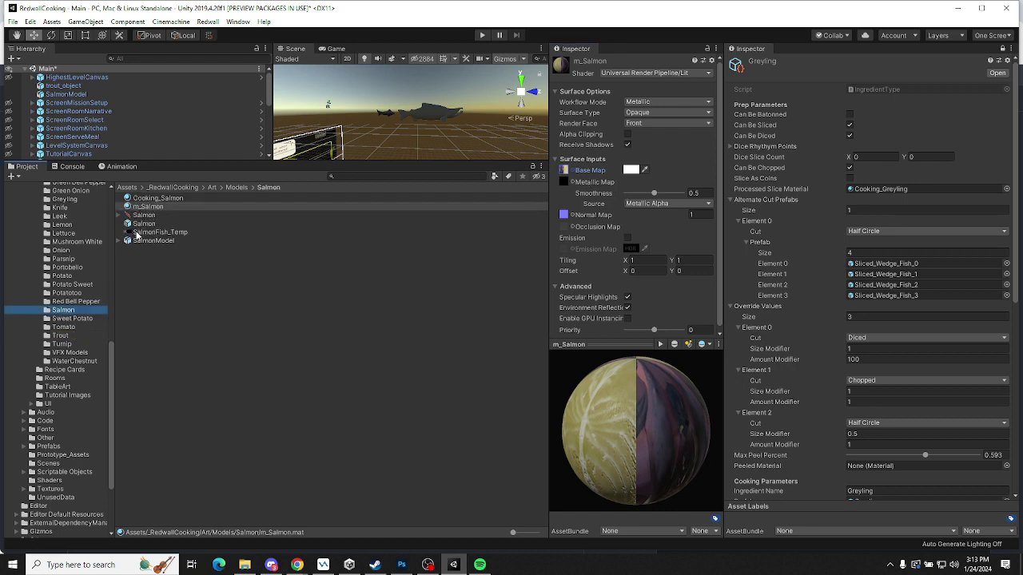
drag(135, 233, 564, 171)
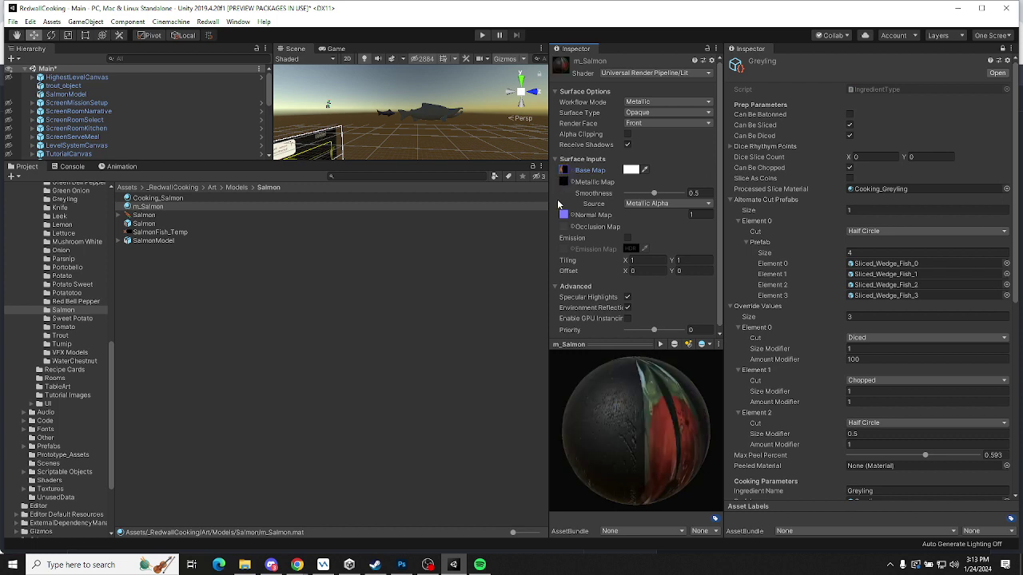
drag(618, 382, 254, 338)
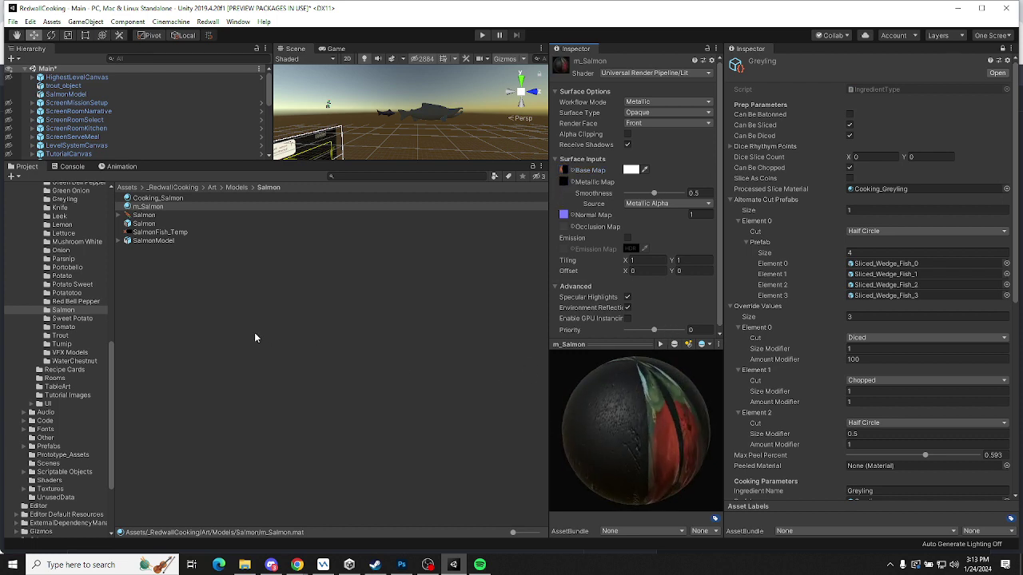
Show the Cooking_Salmon material's settings
click(148, 199)
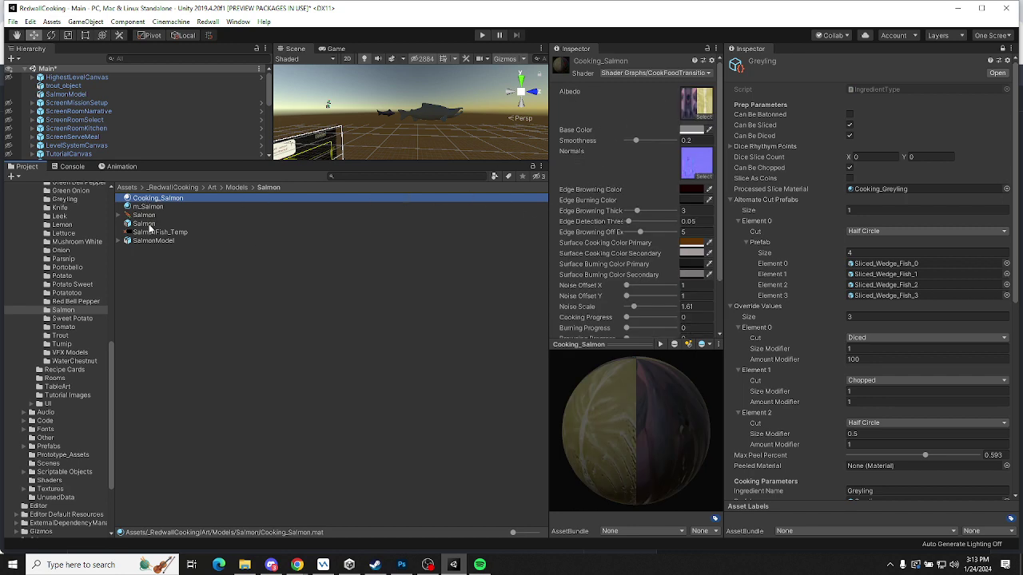
Assign the SalmonFish_Temp texture as the Albedo of the Cooking_Salmon material
drag(153, 233, 694, 105)
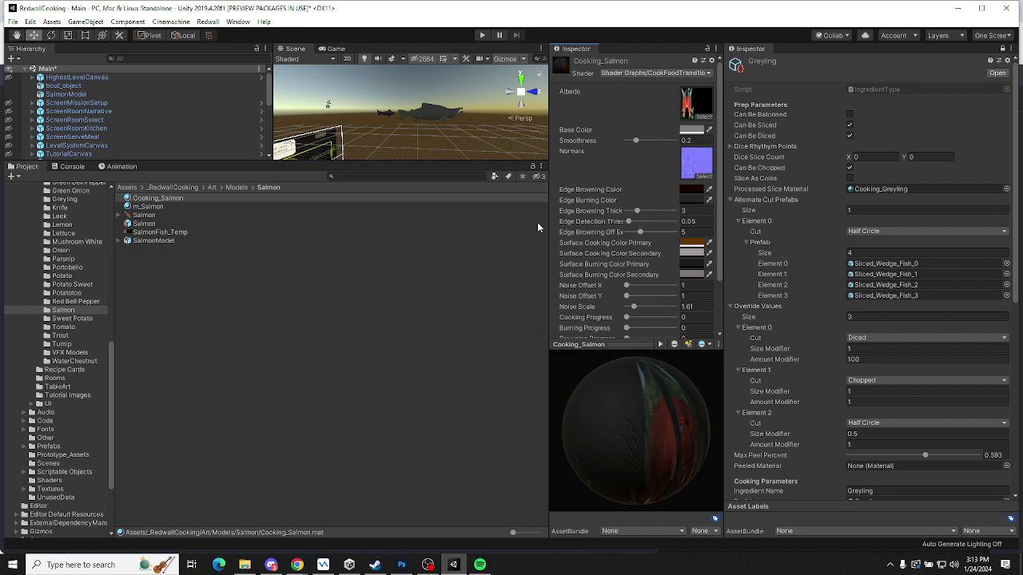
Examine the SalmonModel import, the Salmon prefab's appearance and components, and the m_Salmon and Cooking_Salmon materials
click(230, 241)
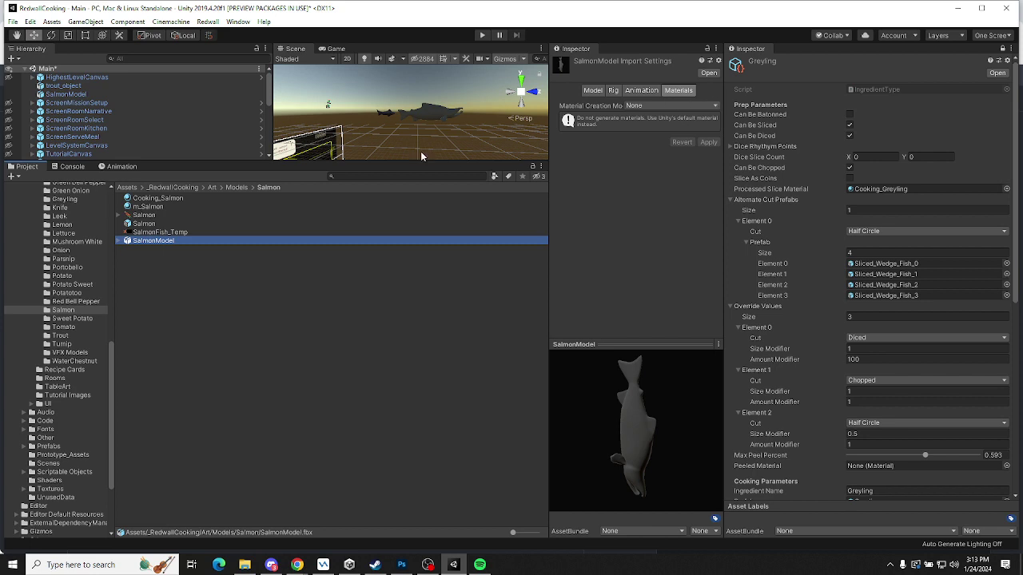
click(149, 225)
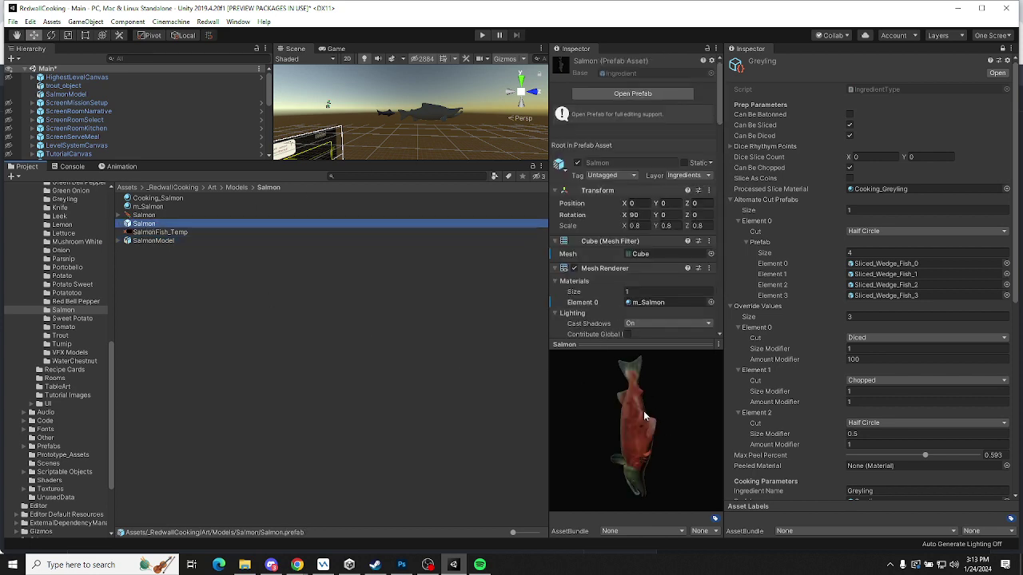
drag(643, 411, 461, 372)
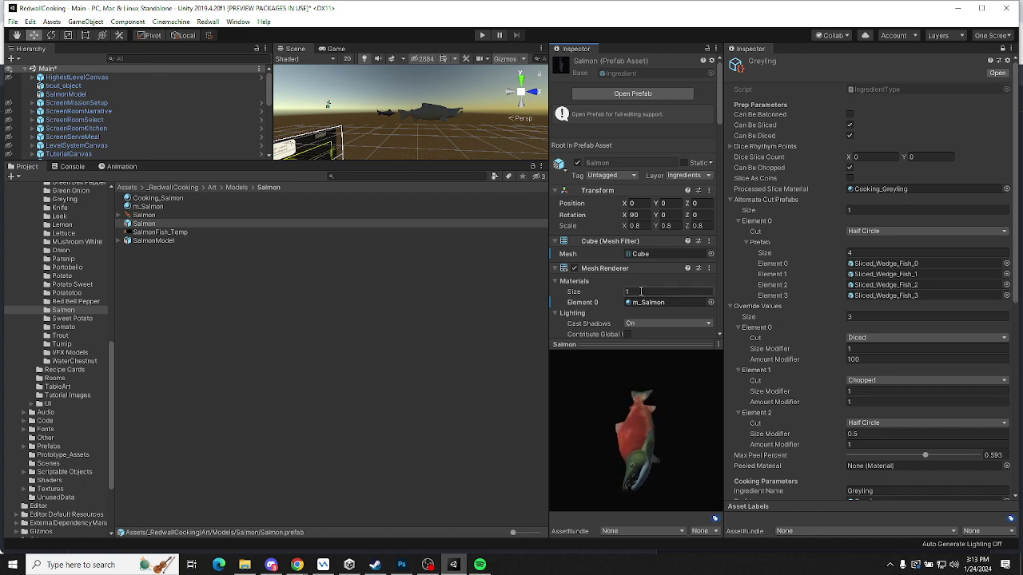
scroll(616, 285, down, 5)
scroll(588, 268, up, 3)
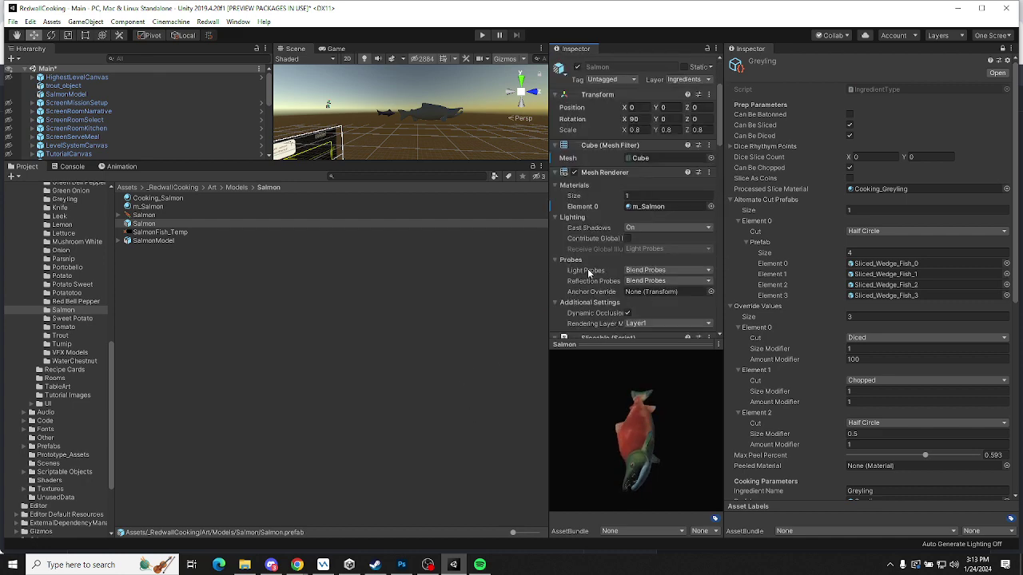
scroll(623, 236, down, 10)
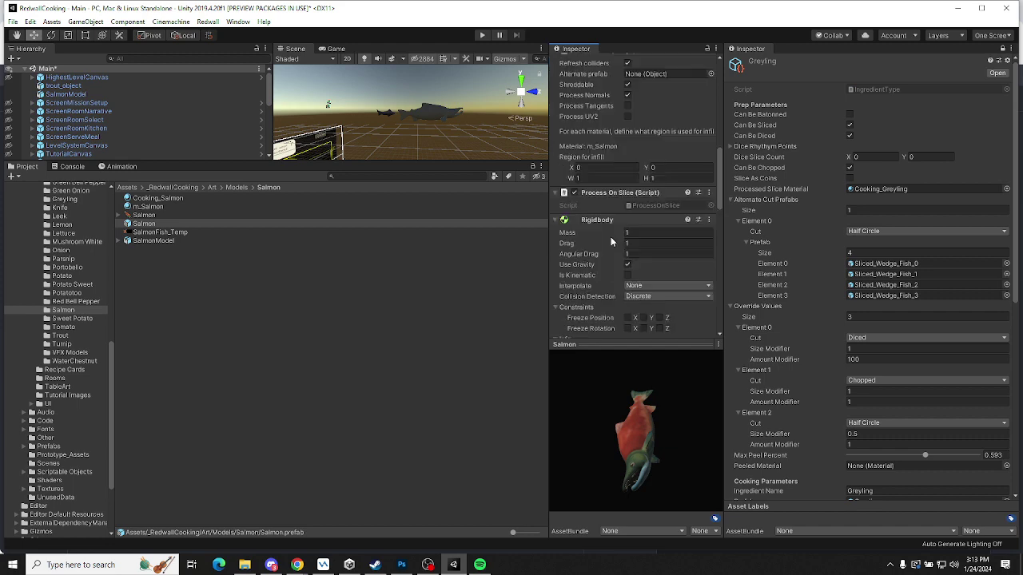
scroll(599, 280, down, 3)
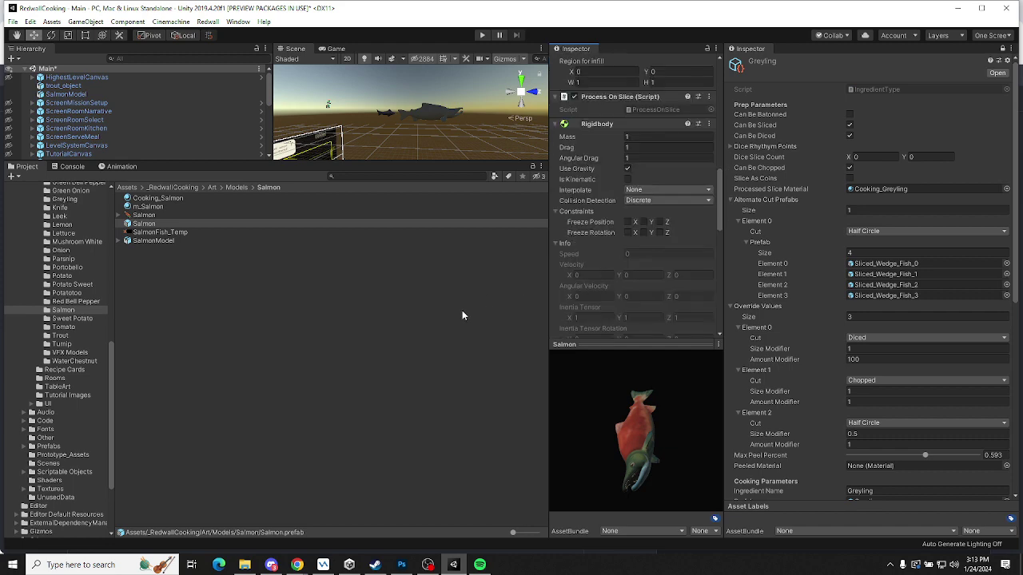
click(146, 206)
click(156, 197)
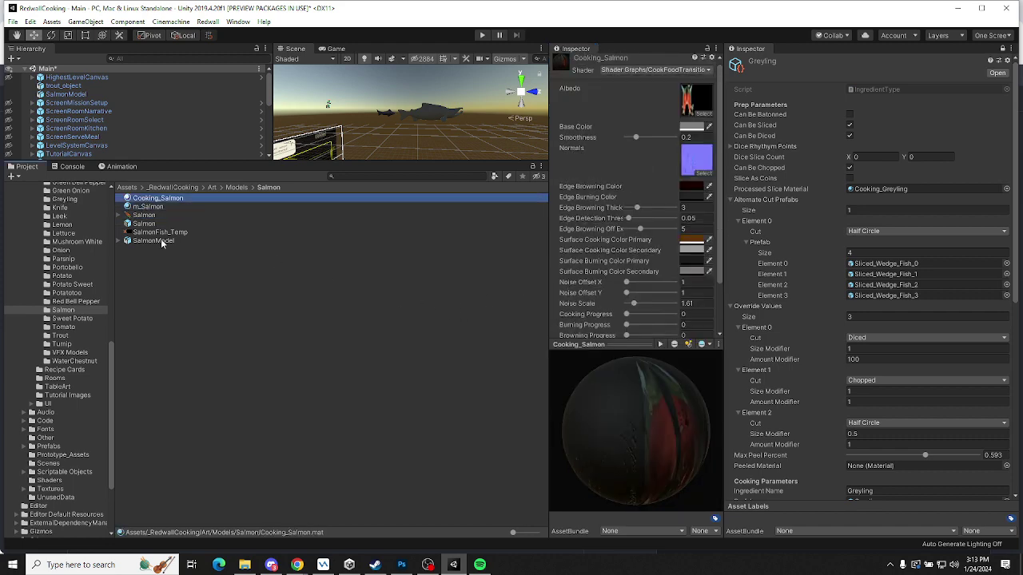
click(204, 321)
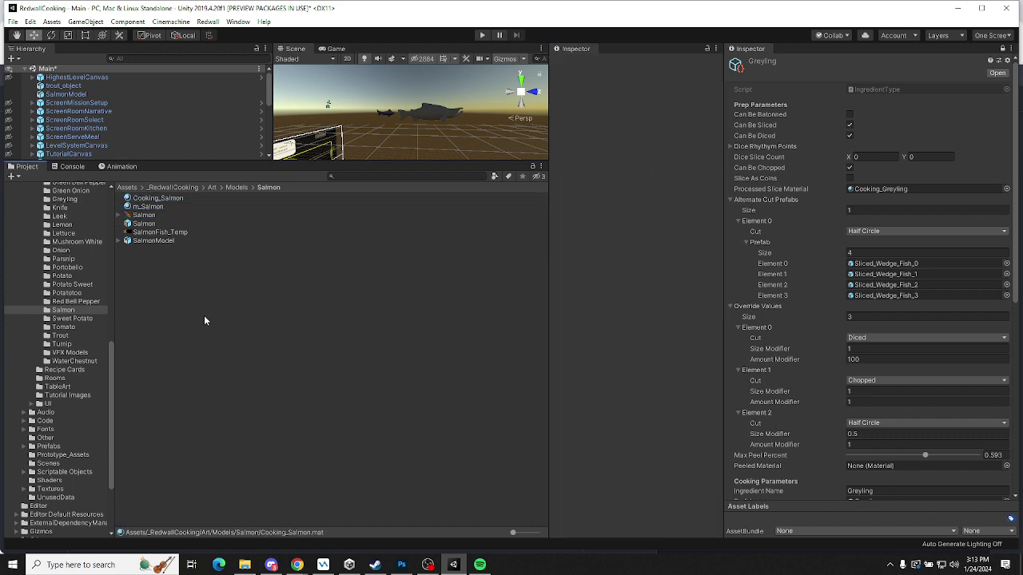
Switch to SmartSVN and add all the unversioned Greyling files, from Cooking_Greyling.mat through m_Greyling.mat.meta, to version control
click(323, 565)
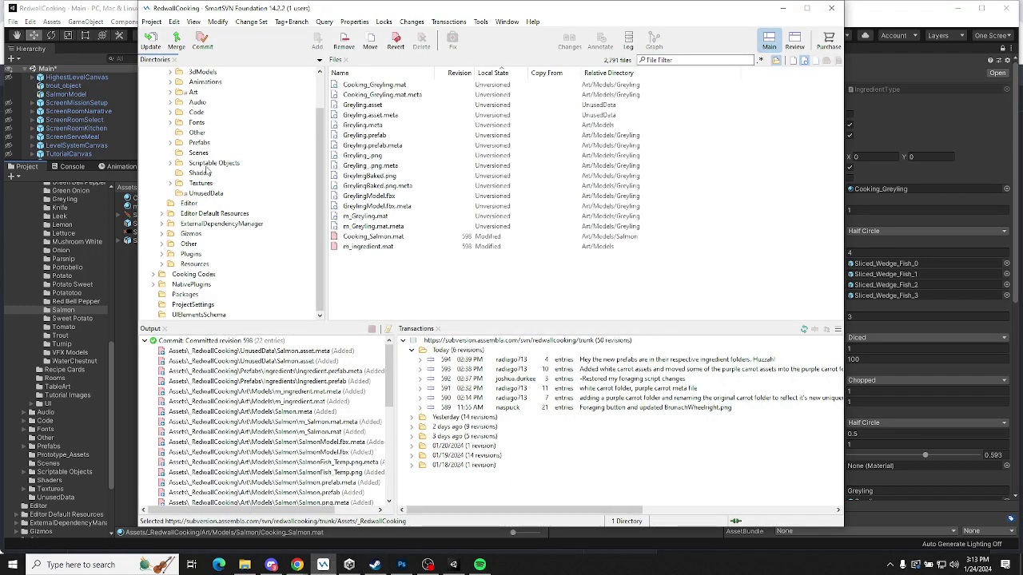
scroll(196, 165, up, 2)
click(372, 227)
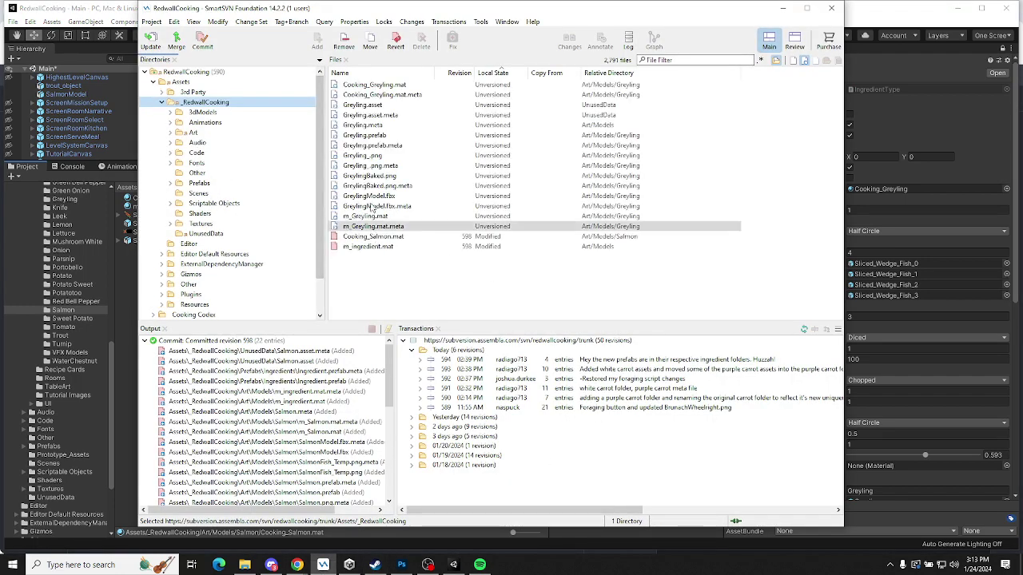
shift+click(368, 85)
click(323, 42)
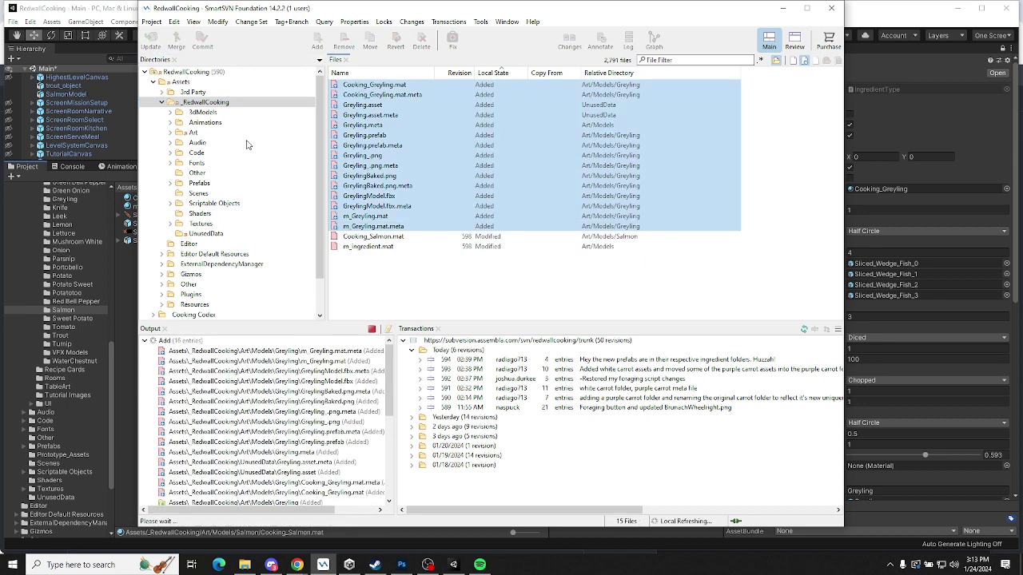
Commit the _RedwallCooking directory fully recursively with the message "added greyling and also applied salmon values"
click(167, 105)
click(162, 104)
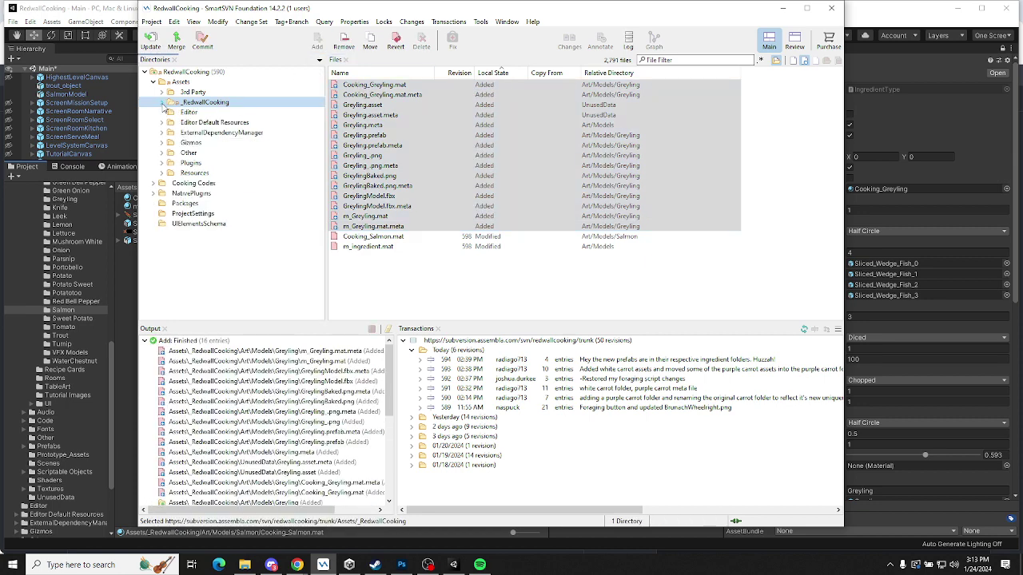
click(162, 103)
click(202, 40)
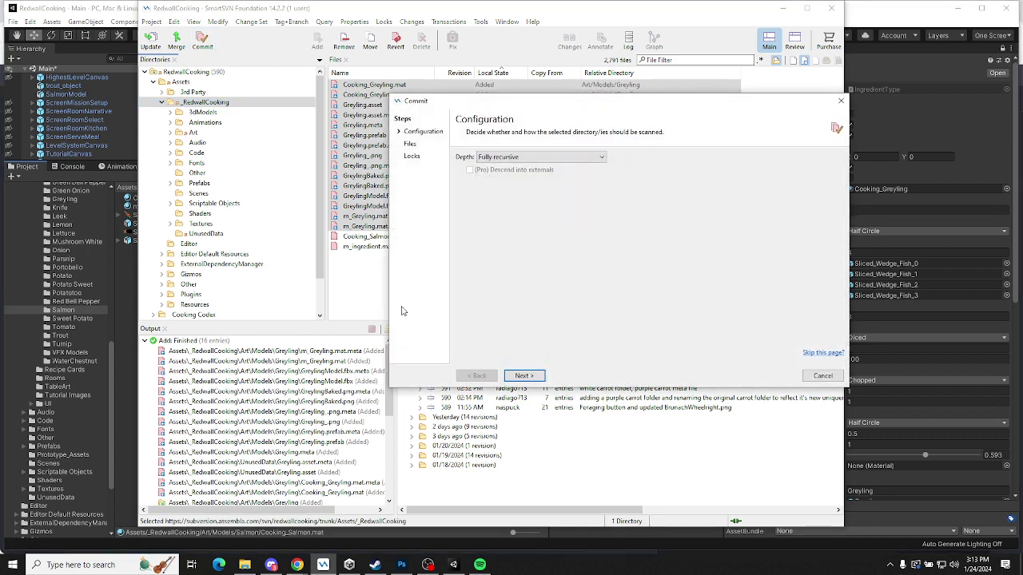
click(524, 375)
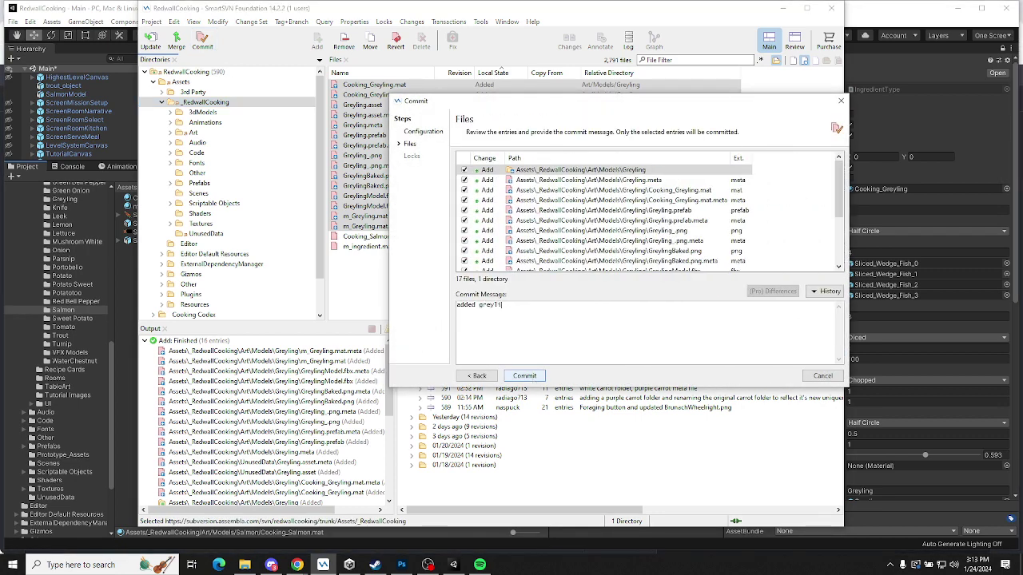
text(added greyling and also applied salmon values)
click(516, 376)
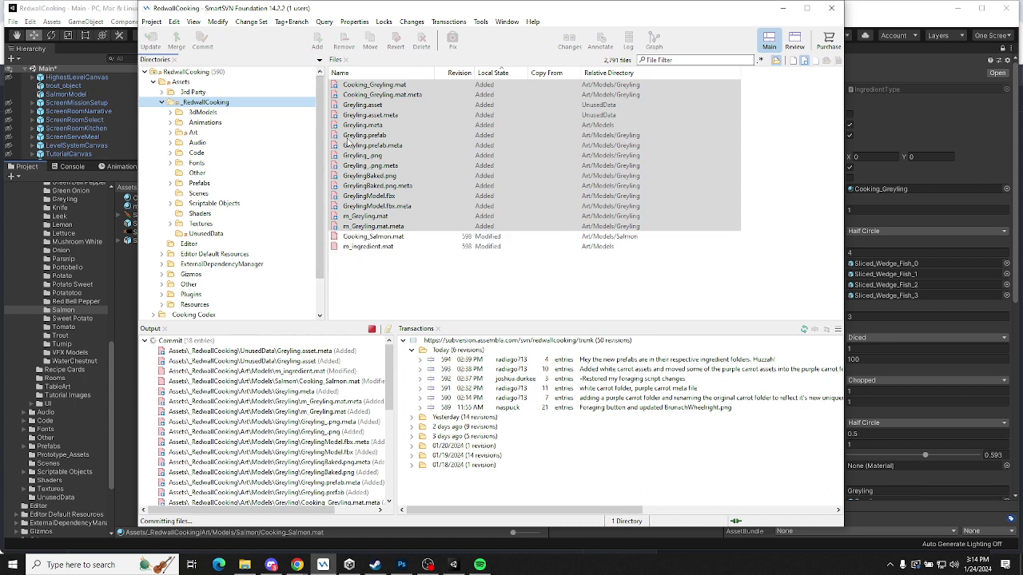
Switch back to Unity and review the prep and cooking parameters of the Salmon ingredient in the UnusedData folder
click(203, 236)
click(129, 325)
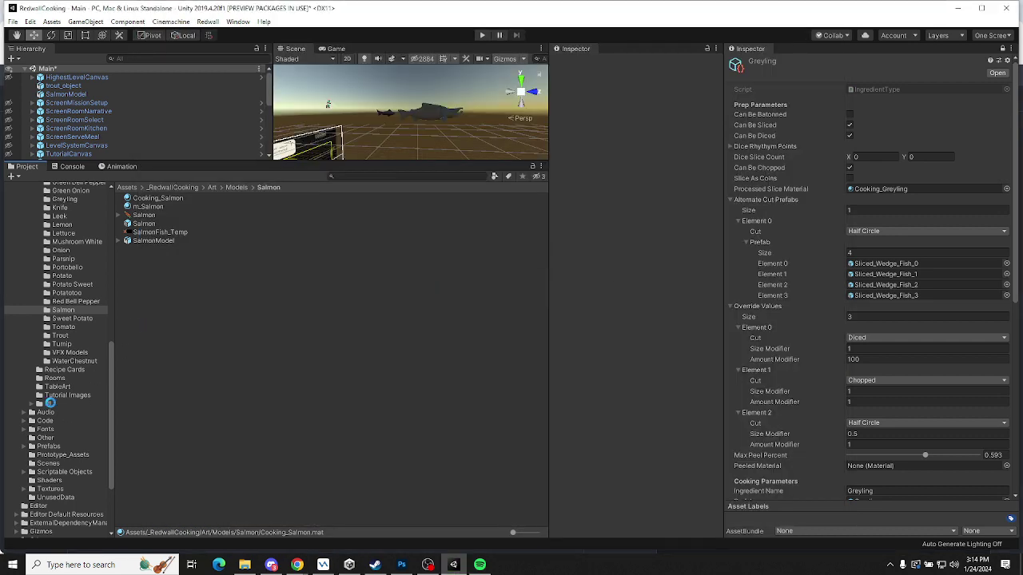
click(58, 489)
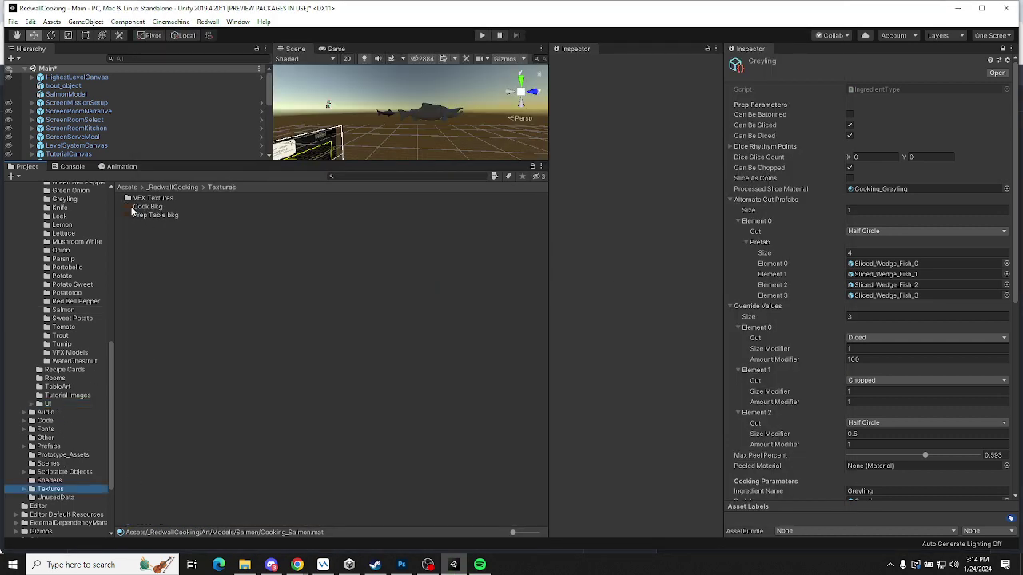
click(58, 497)
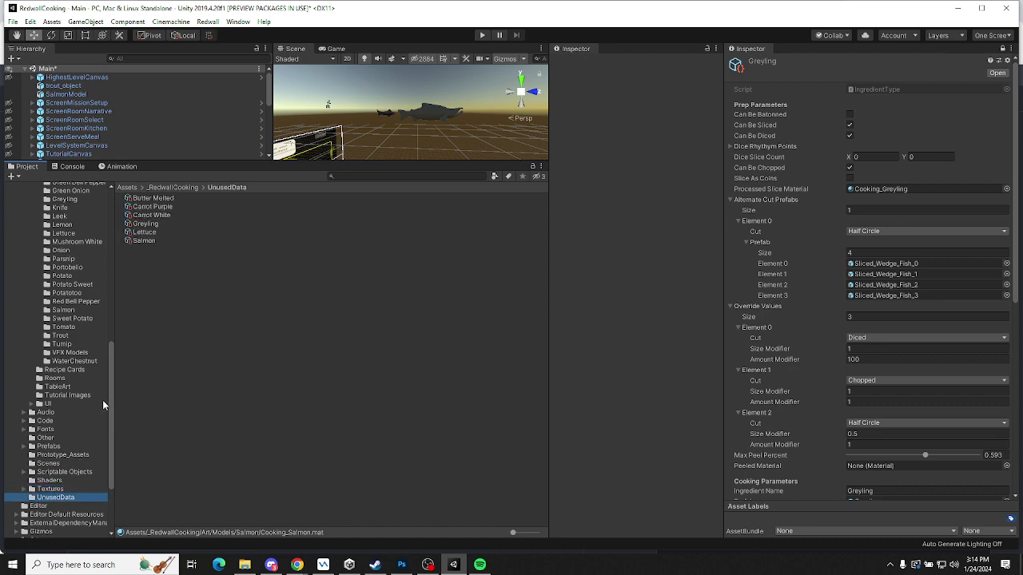
click(147, 240)
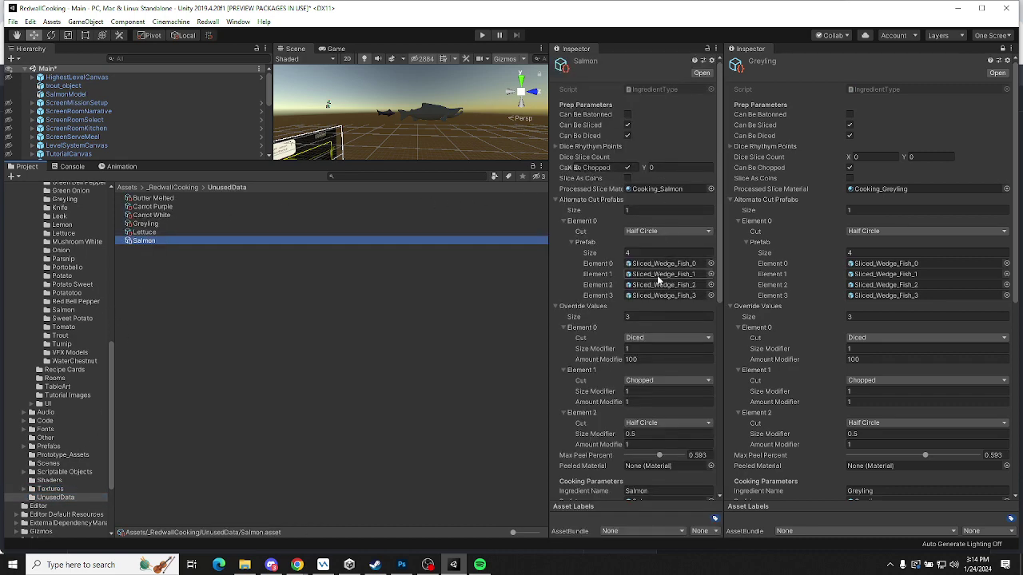
scroll(635, 395, down, 8)
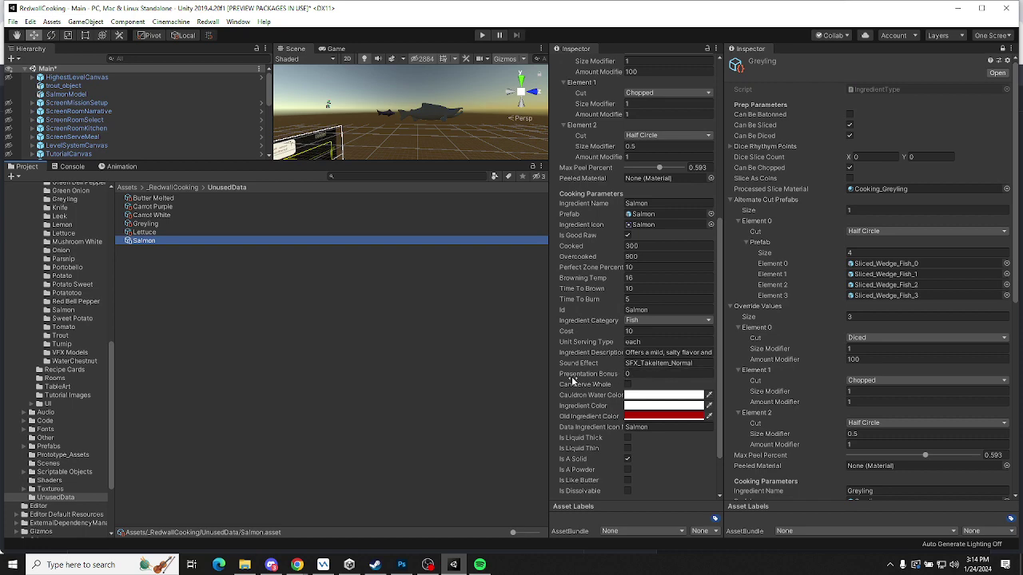
scroll(605, 306, up, 8)
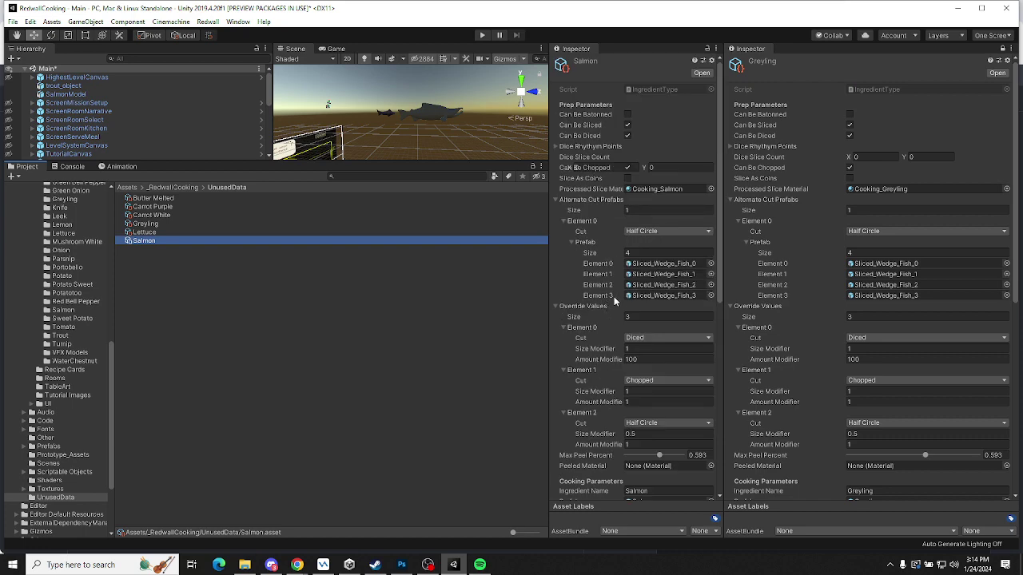
Locate the Salmon model folder through the ingredient's processed slice material and set the m_Salmon material's X tiling to 0.5
click(666, 190)
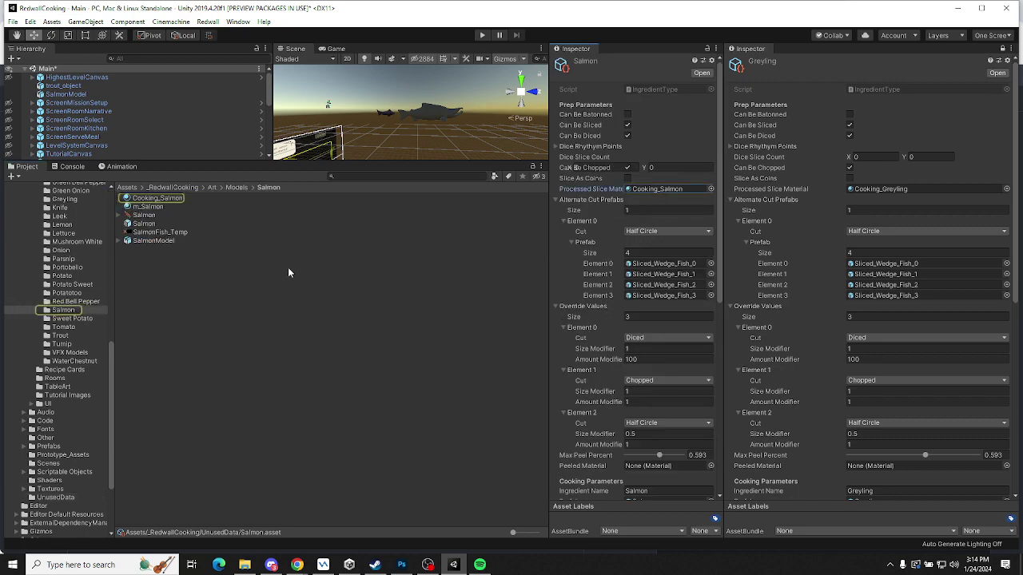
click(148, 207)
click(633, 261)
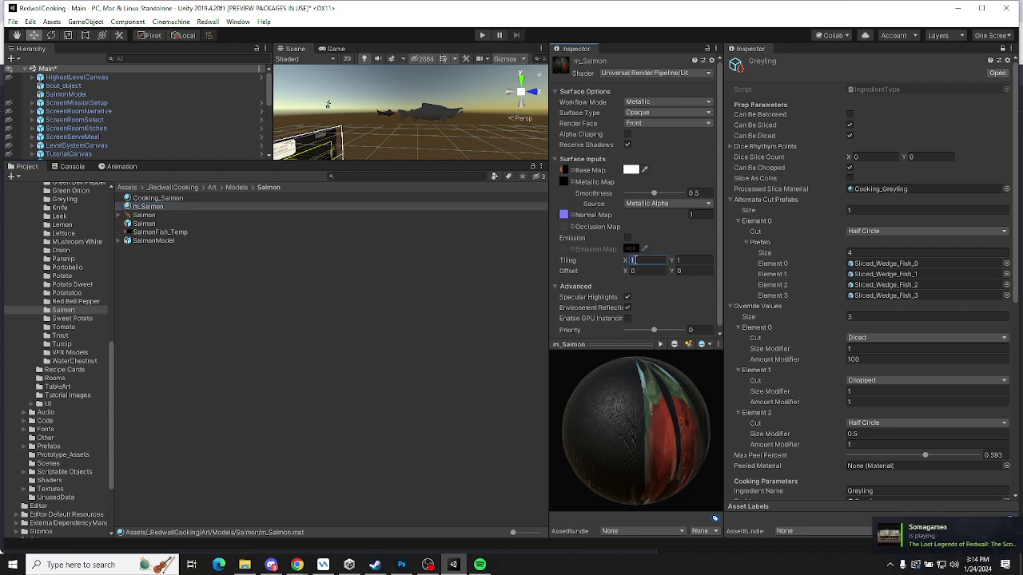
text(0.5)
click(309, 397)
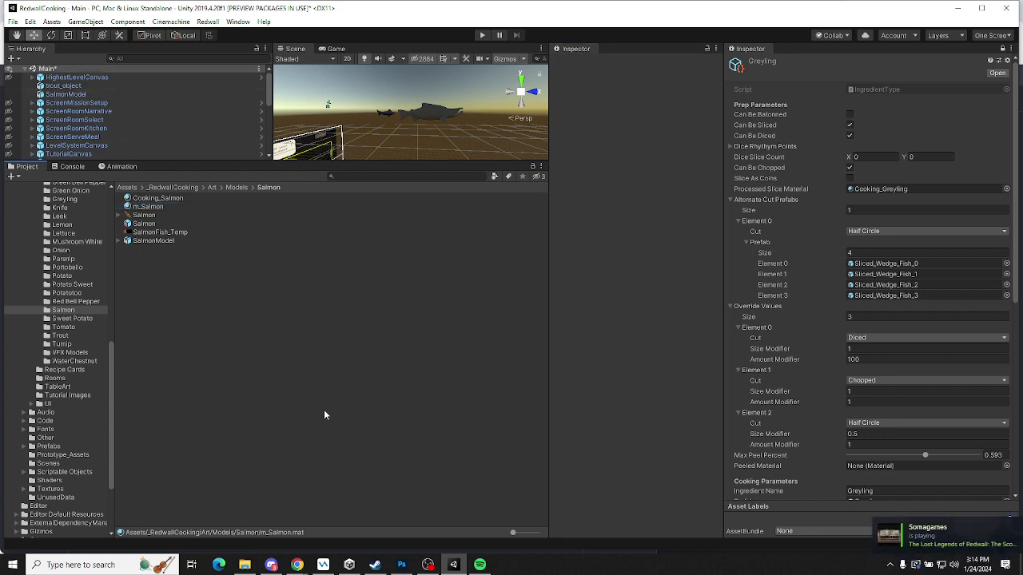
Switch to SmartSVN and list the modified files under the _RedwallCooking directory
key(alt+Tab)
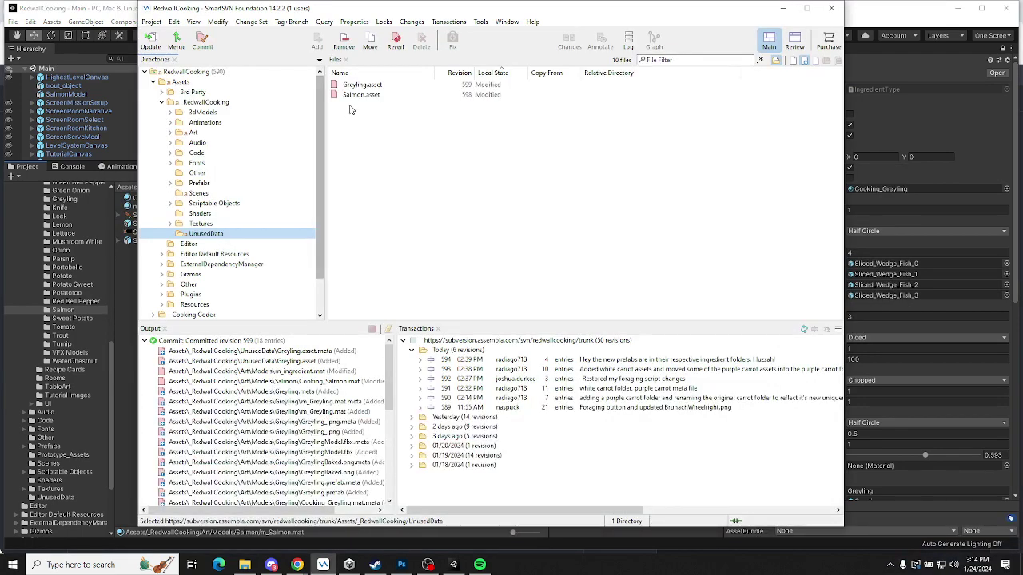
click(192, 103)
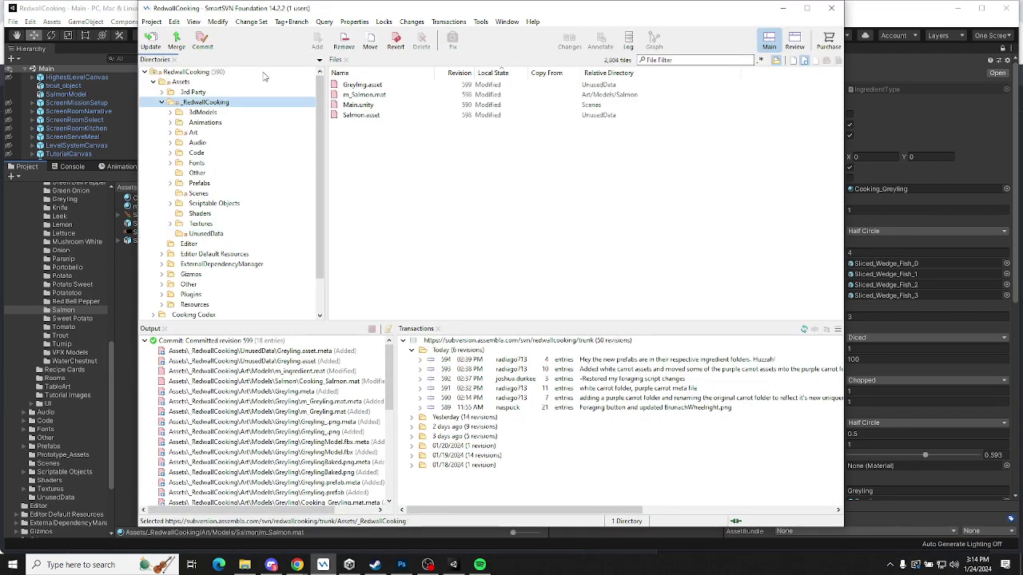
click(203, 42)
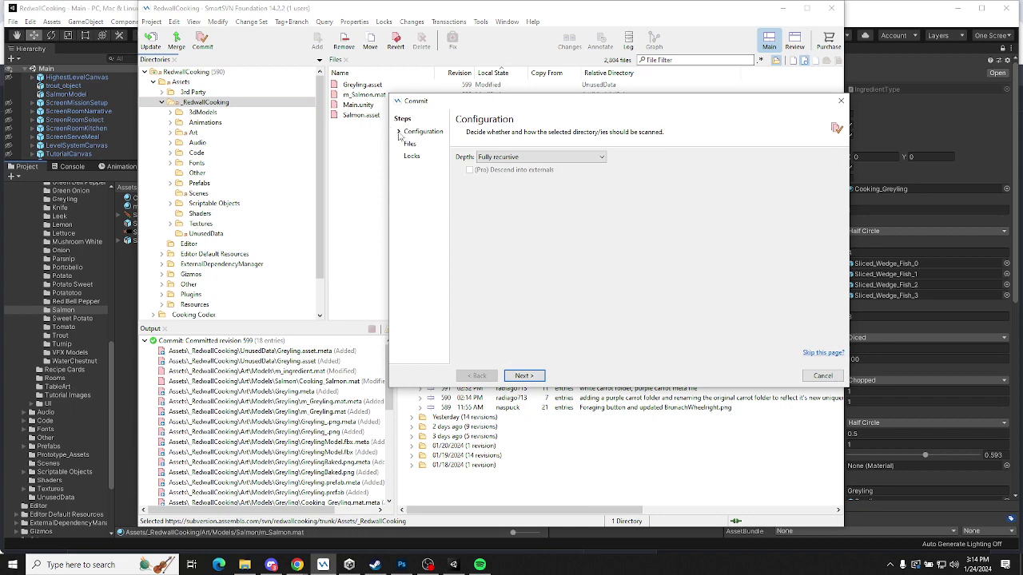
click(819, 377)
click(450, 105)
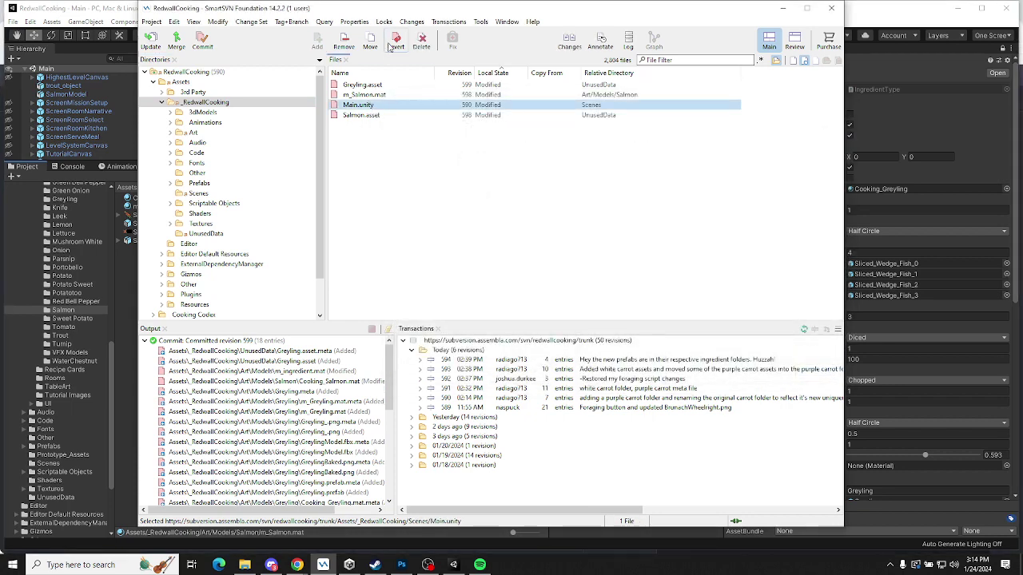
key(ctrl+z)
click(569, 292)
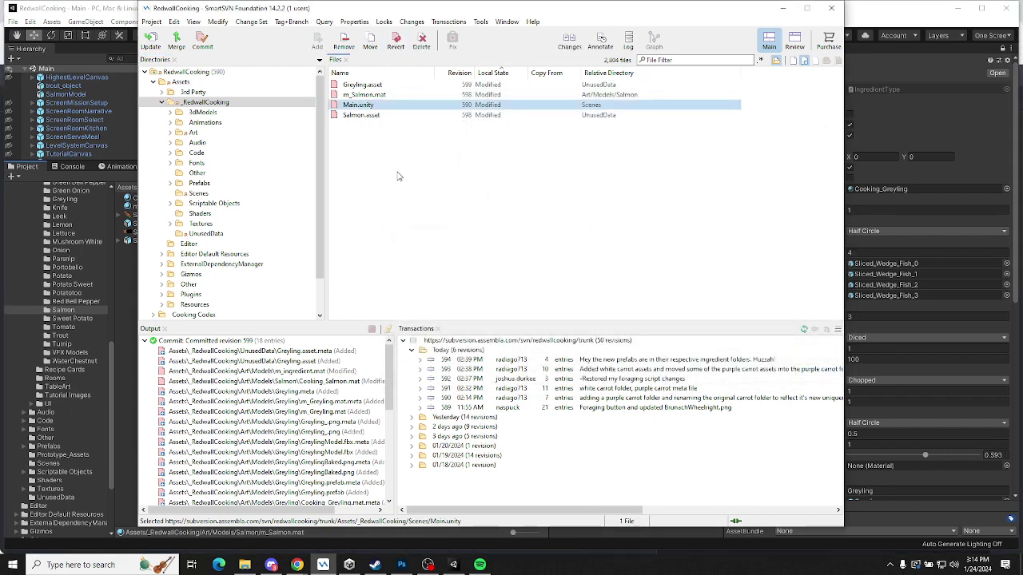
Commit only Salmon.asset, m_Salmon.mat and Greyling.asset with the message "values changes"
click(363, 116)
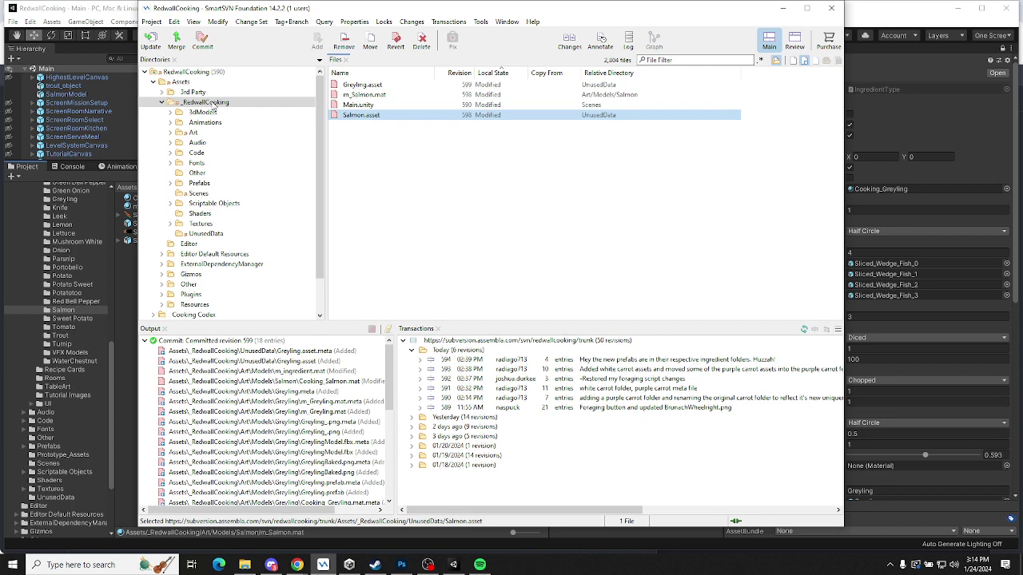
ctrl+click(364, 94)
ctrl+click(363, 85)
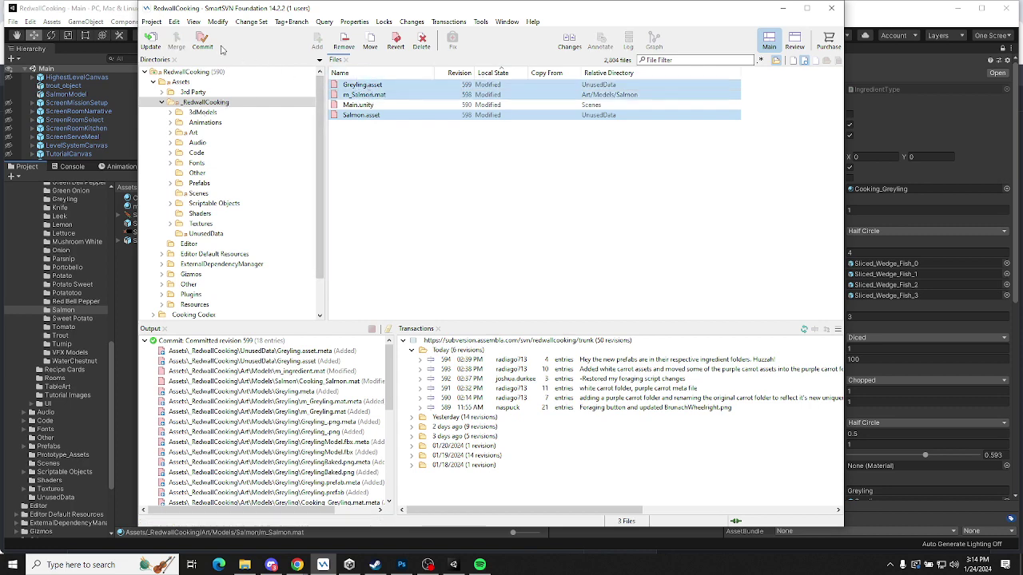
click(202, 40)
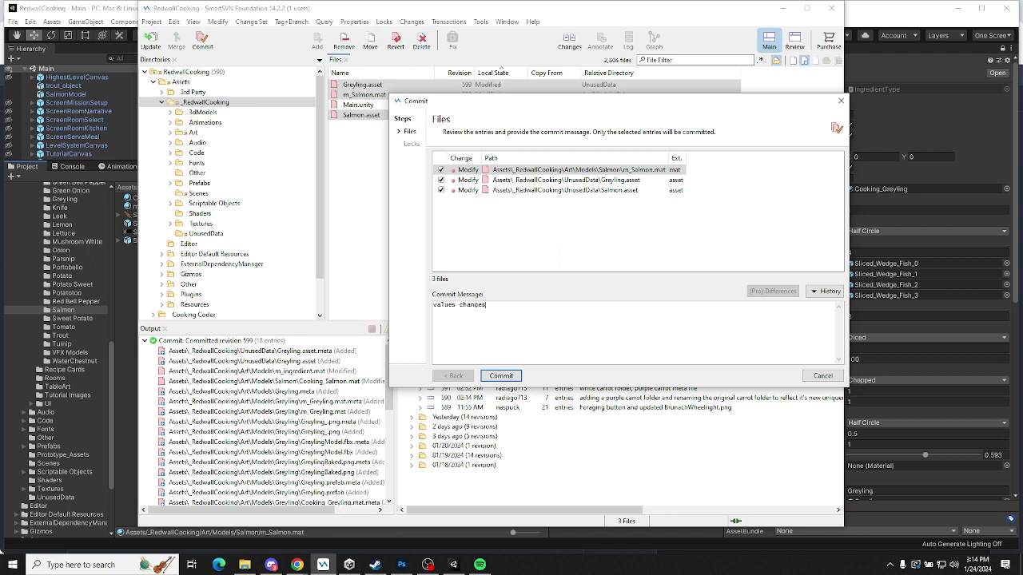
click(501, 375)
Revert the local changes to the Main.unity scene file
click(358, 105)
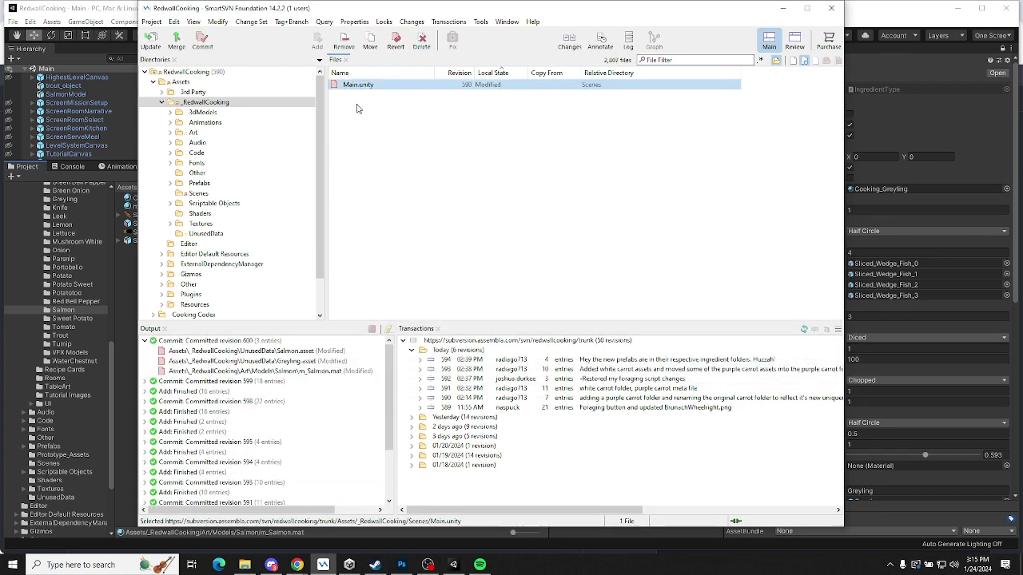
click(396, 40)
click(534, 291)
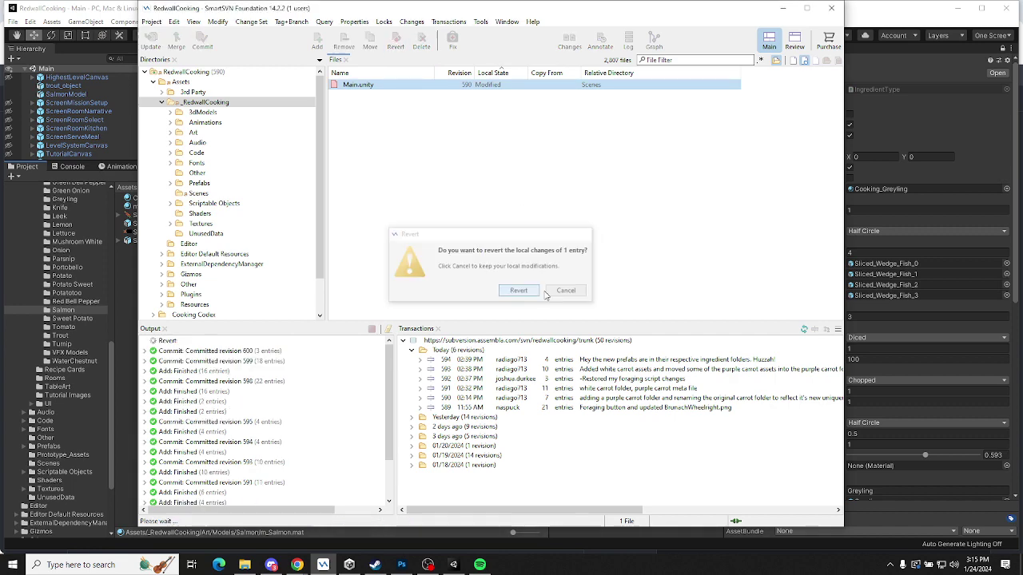
Return to Unity and reload the externally modified Main scene from disk
click(893, 21)
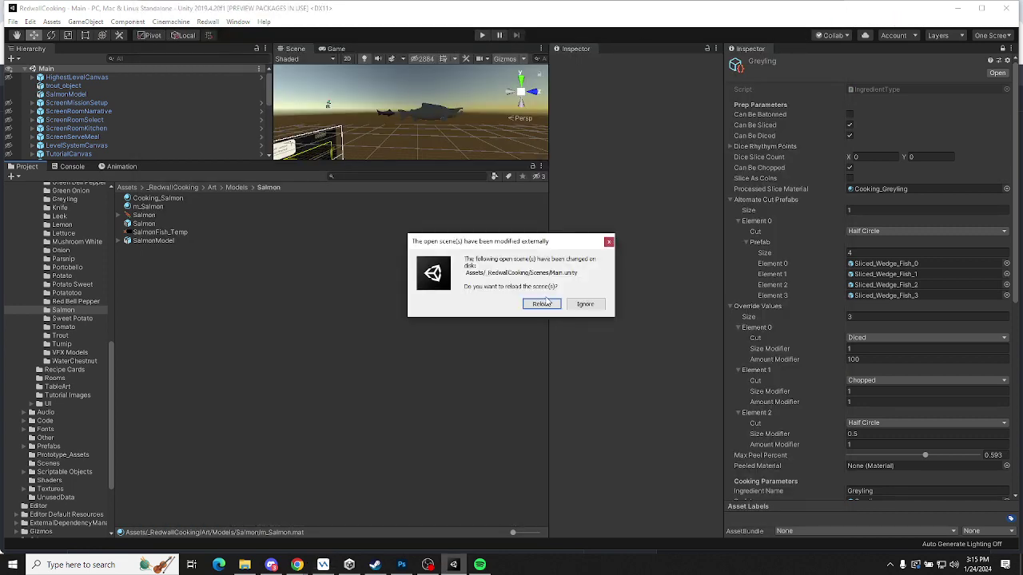
click(542, 303)
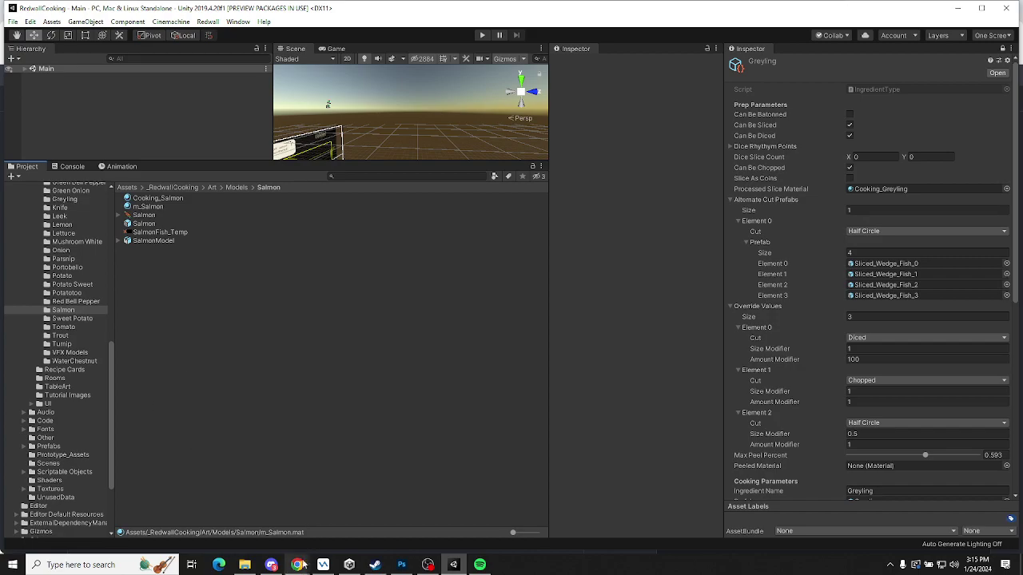
Switch to the ClickUp task in Chrome and check off the "Greyling texture and 3D model" checklist item
mouse_move(298, 565)
click(265, 519)
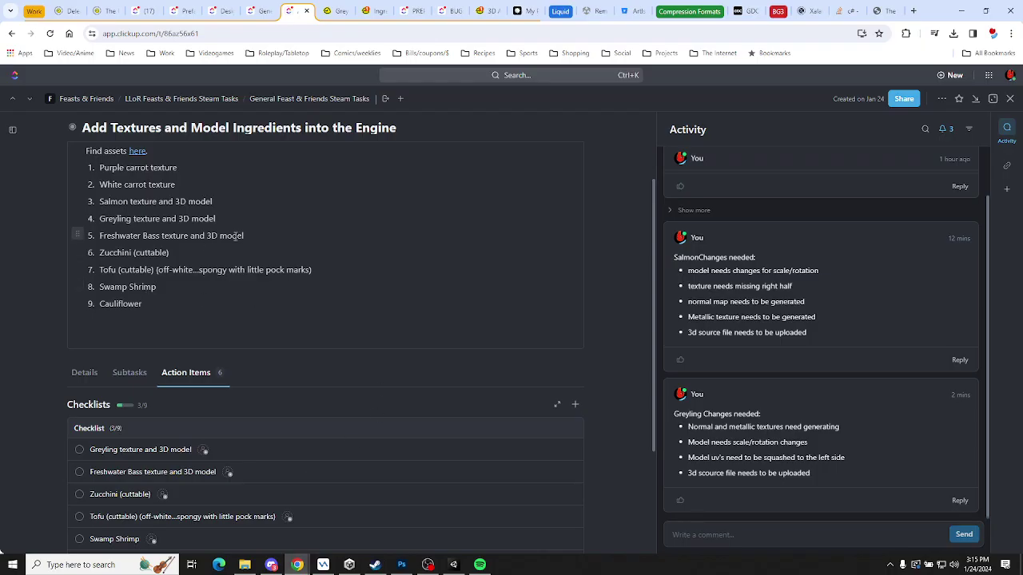
click(79, 449)
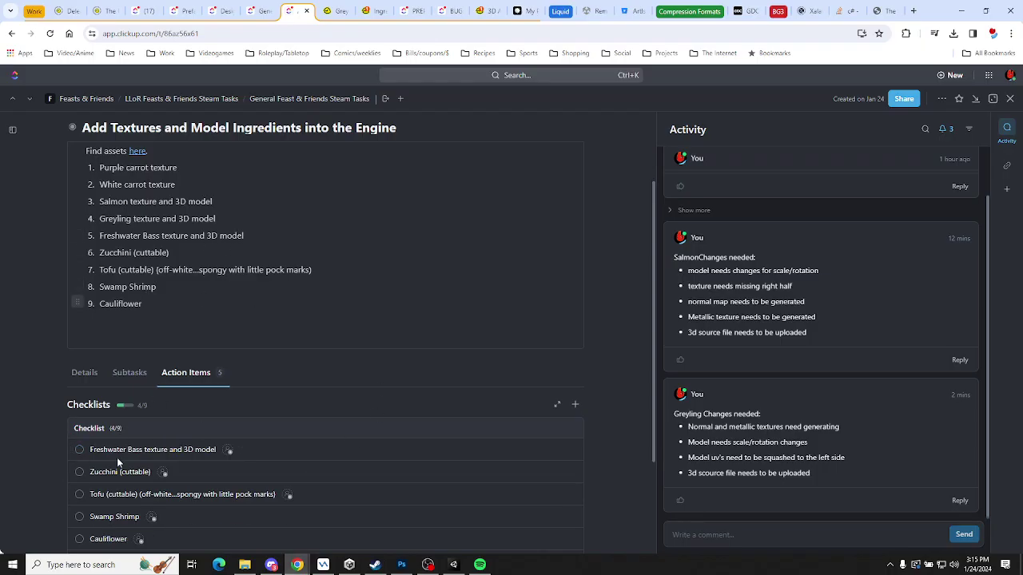
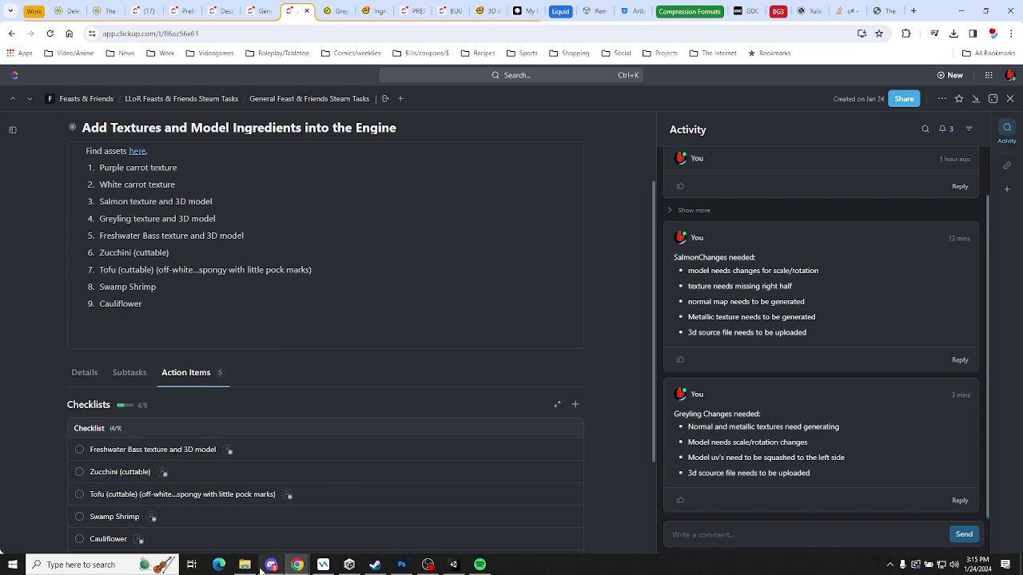
In Unity, locate the normal map used by Cooking_Salmon, duplicate trout_normal and move the copy into the Salmon folder
click(453, 564)
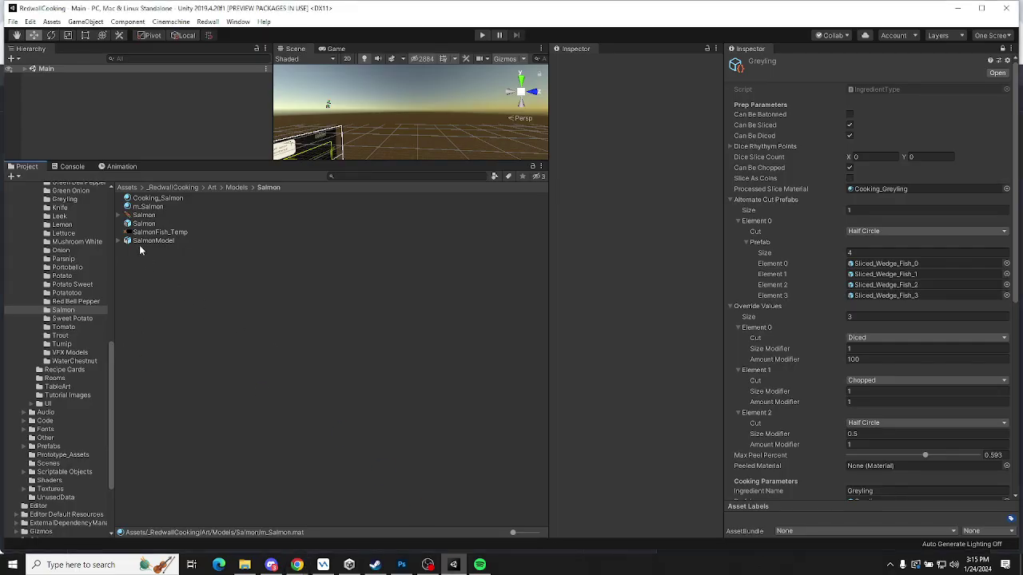
click(158, 198)
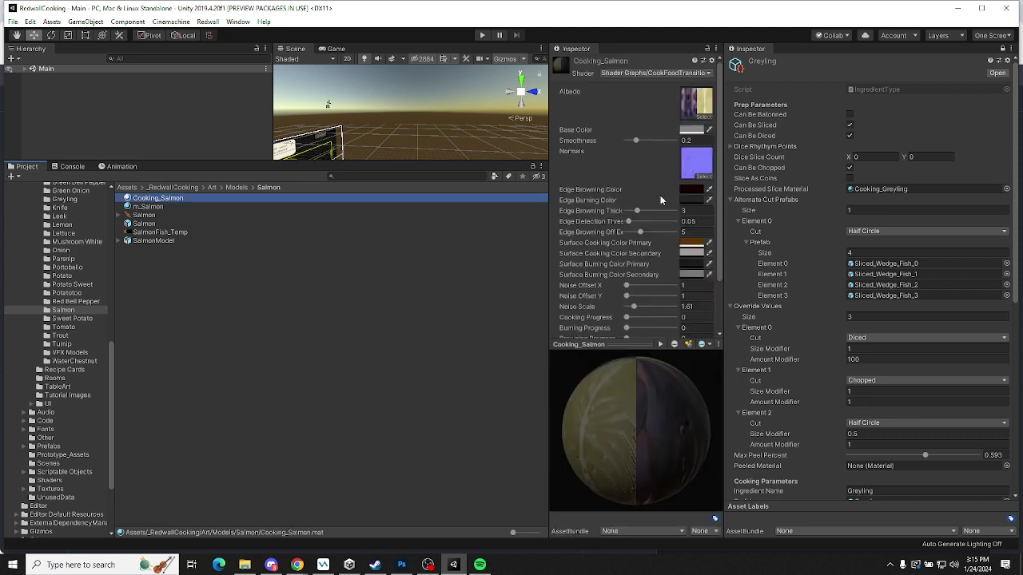
click(694, 166)
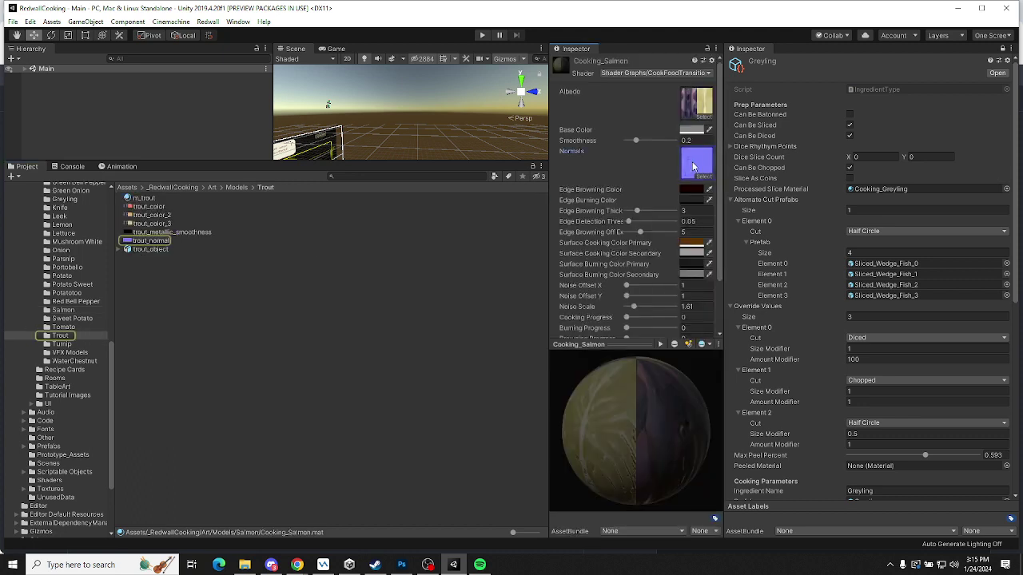
click(156, 242)
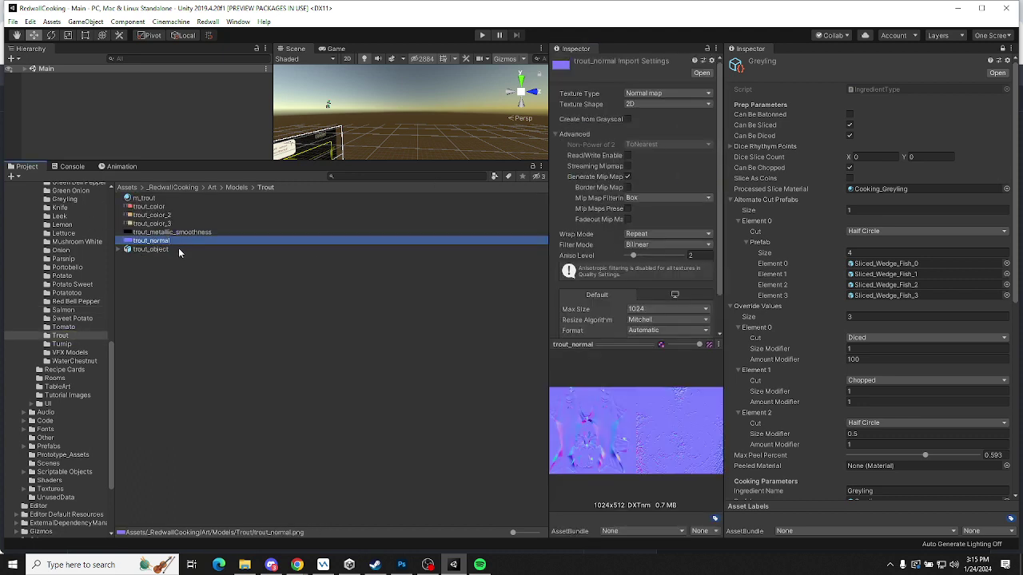
key(ctrl+d)
drag(173, 244, 67, 316)
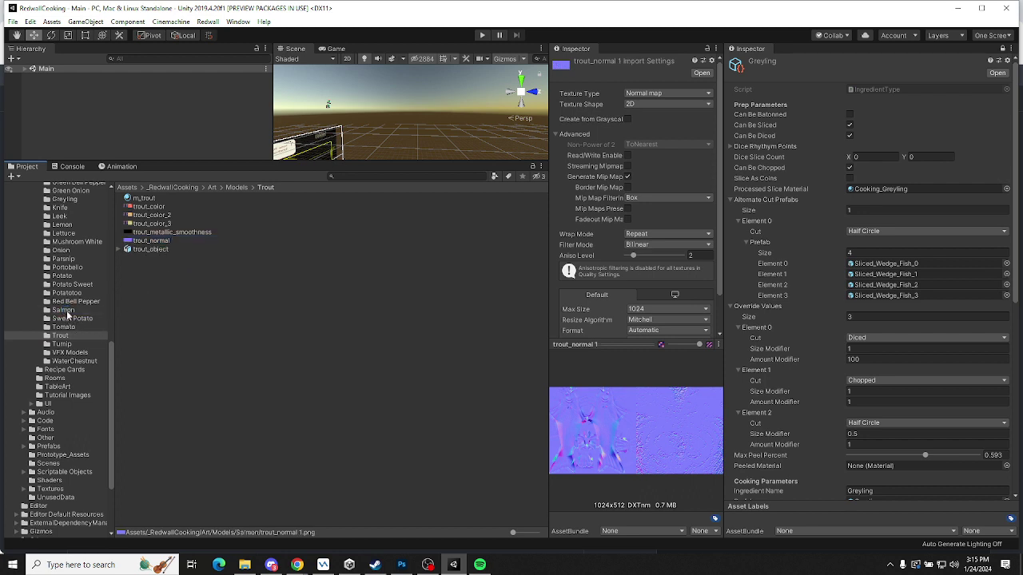
click(68, 313)
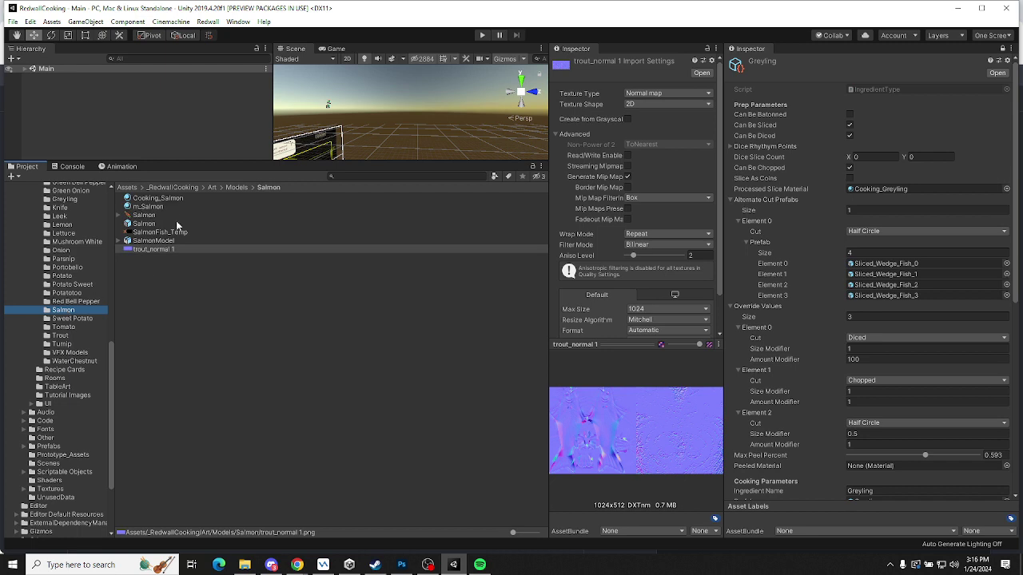
Locate the metallic map used by m_Salmon, duplicate trout_metallic_smoothness and move the copy into the Salmon folder
click(169, 207)
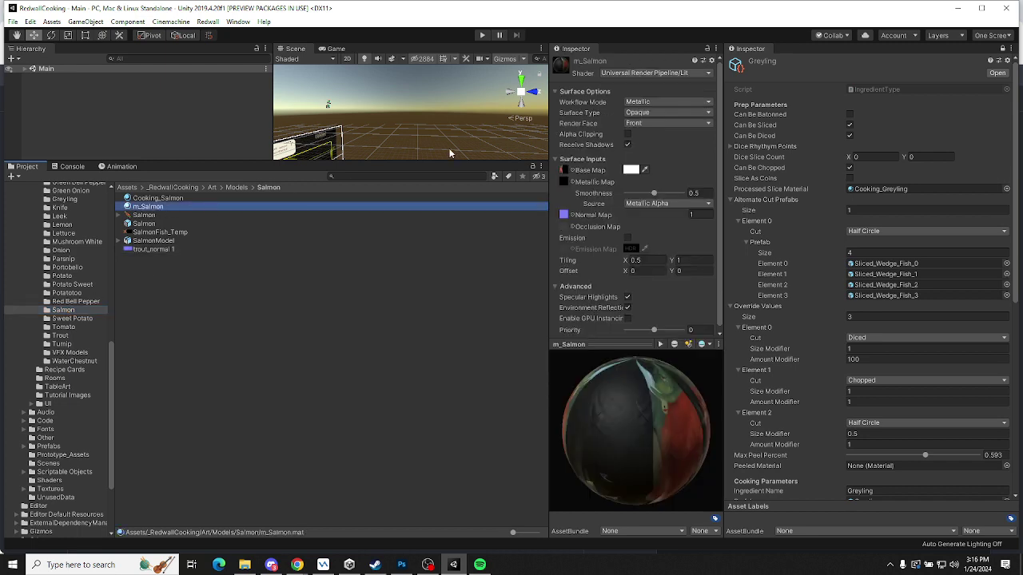
click(563, 216)
click(565, 183)
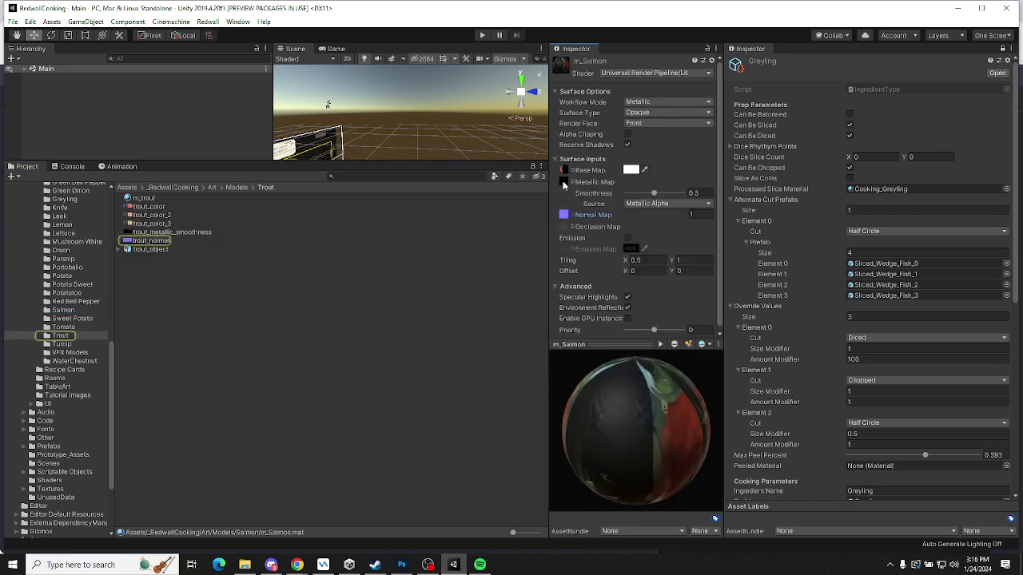
click(165, 232)
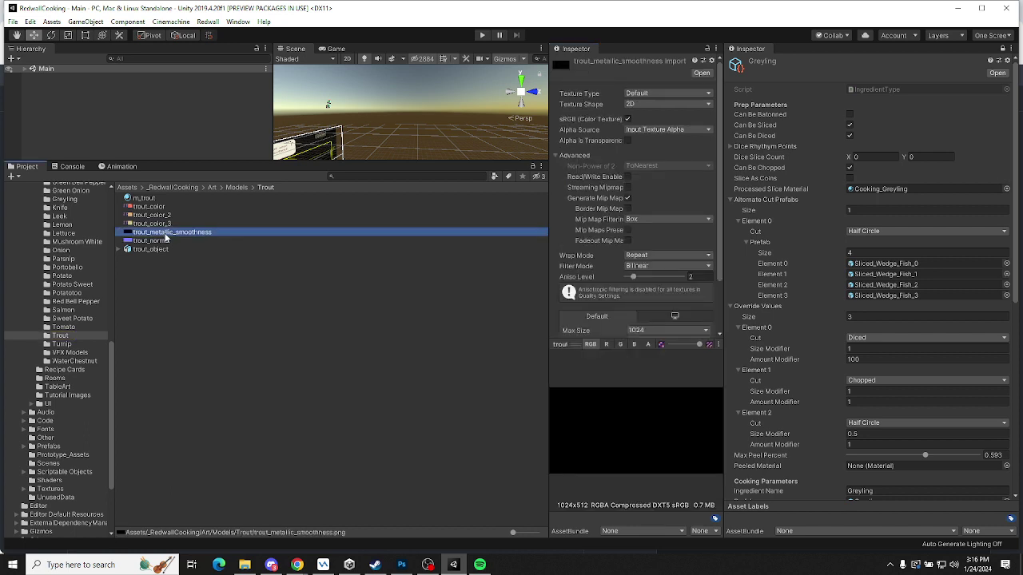
key(ctrl+d)
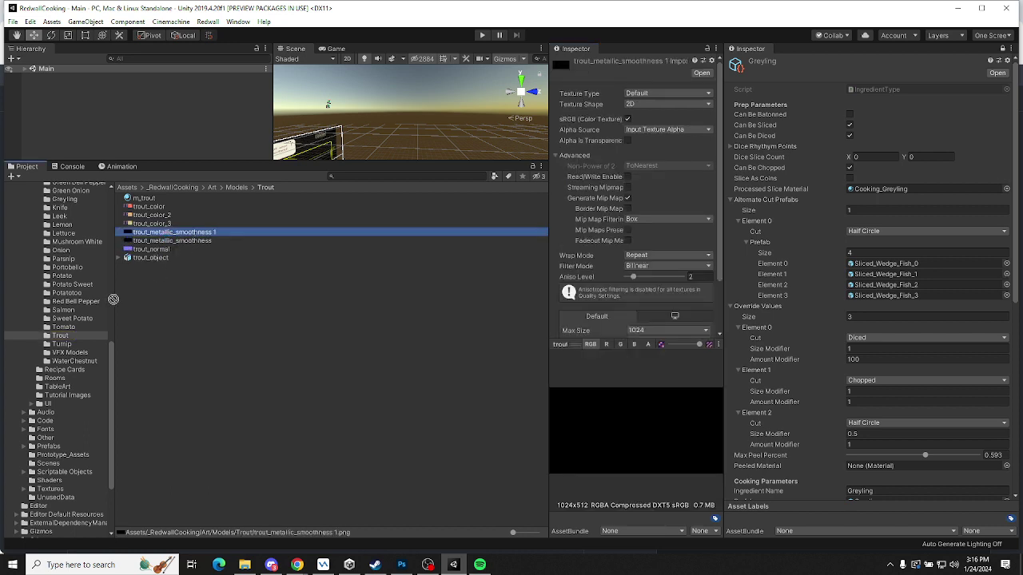
drag(114, 299, 64, 314)
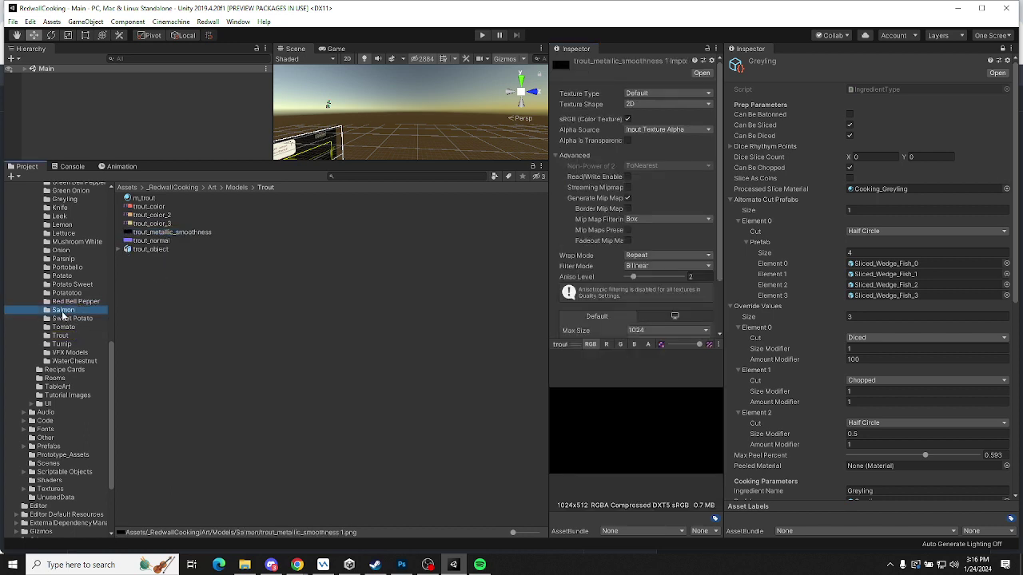
Rename the copied metallic texture in the Salmon folder as salmon_metallic_smoothness
click(208, 253)
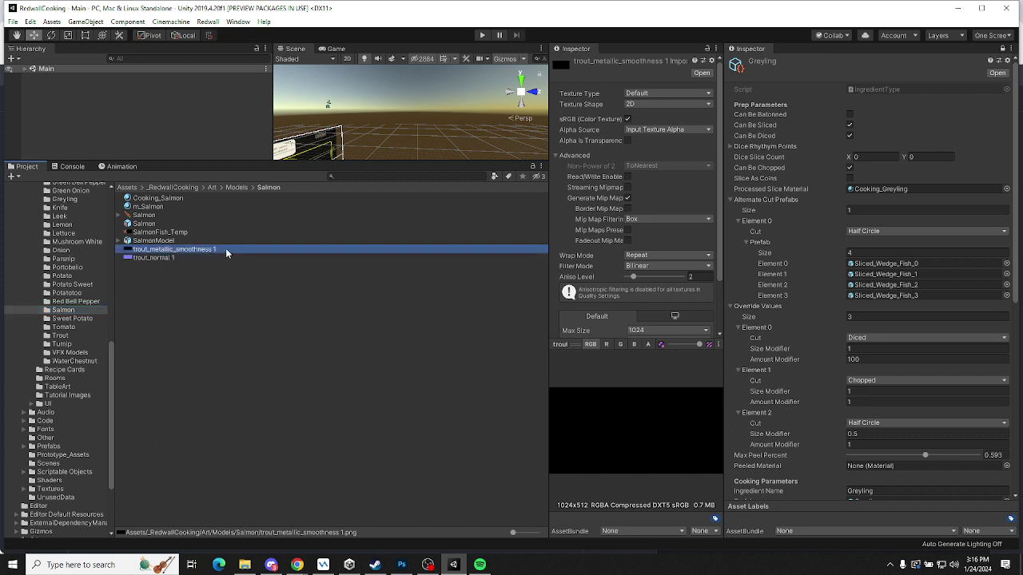
click(225, 248)
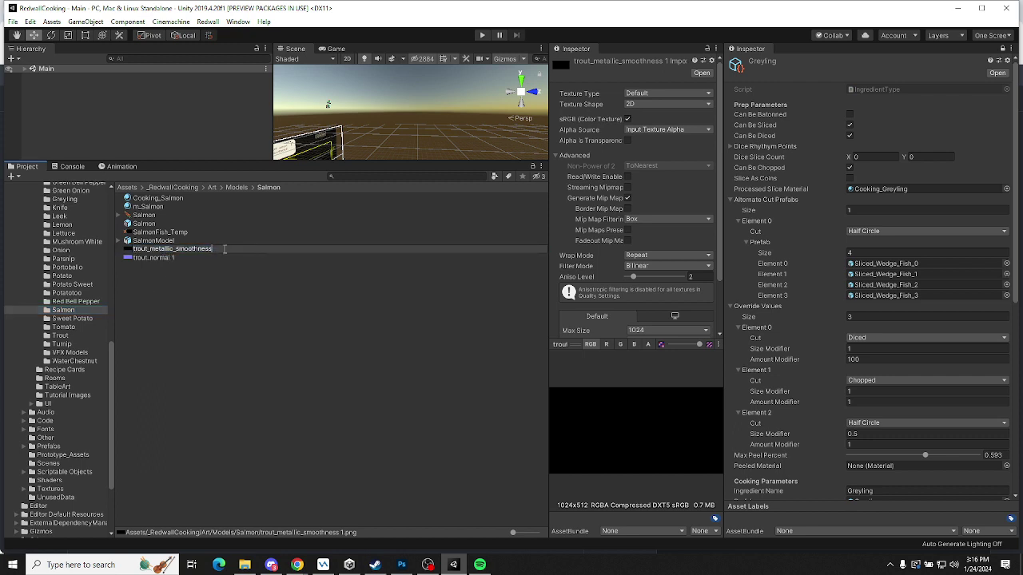
key(Home)
key(Delete)
key(Delete)
key(Delete)
key(Delete)
key(Delete)
text(salmon)
key(Return)
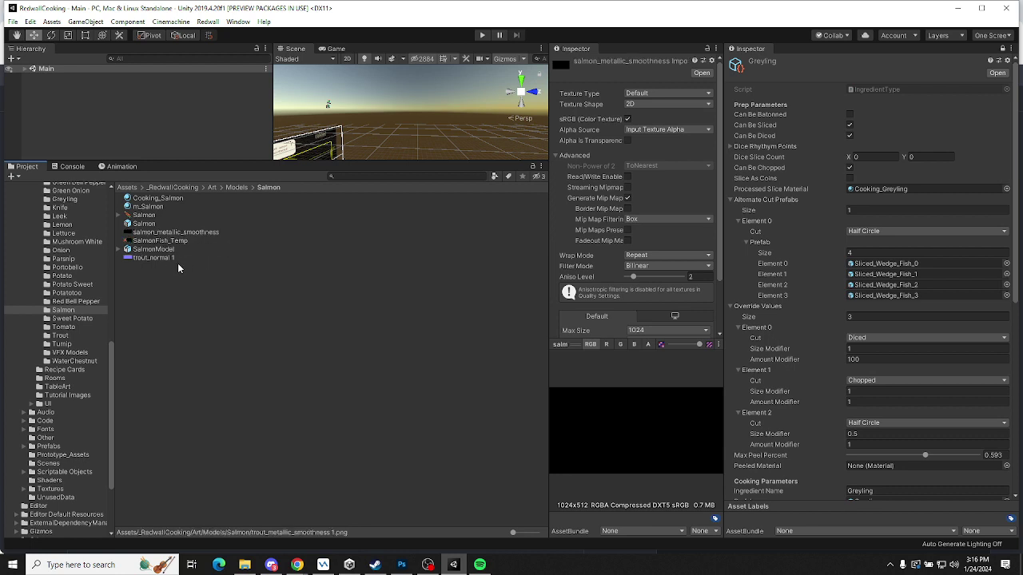
Rename the copied trout normal texture in the Salmon folder as salmon_normal
click(159, 261)
click(179, 258)
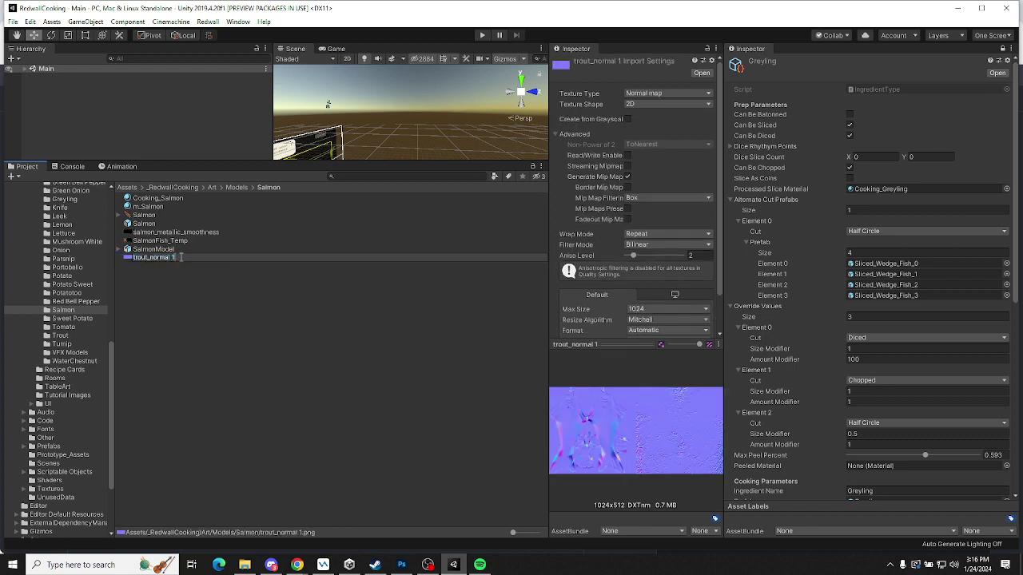
key(Home)
key(Delete)
key(Delete)
key(Delete)
key(Delete)
key(Delete)
text(salmno)
key(Return)
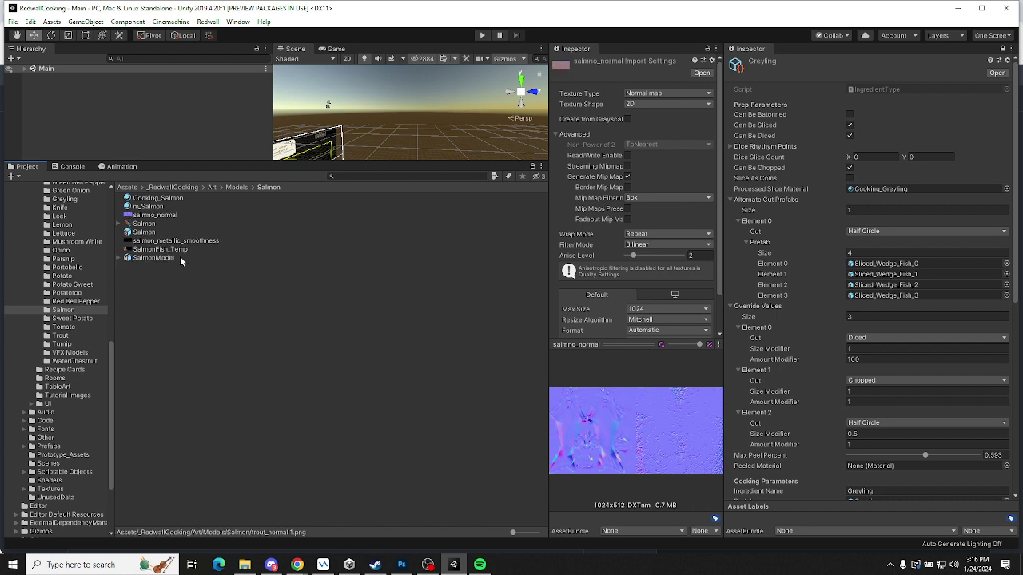
click(150, 216)
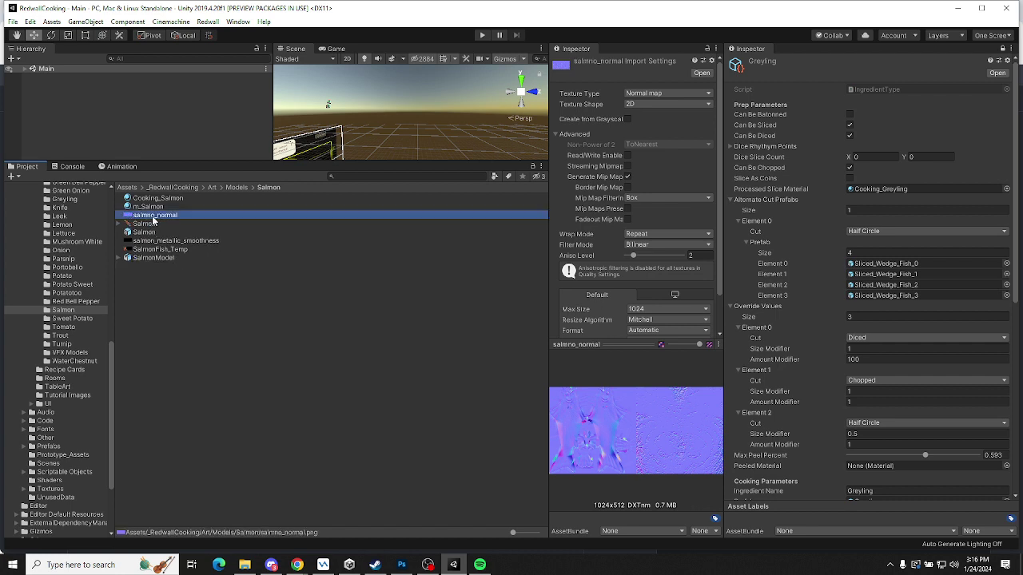
key(BackSpace)
key(BackSpace)
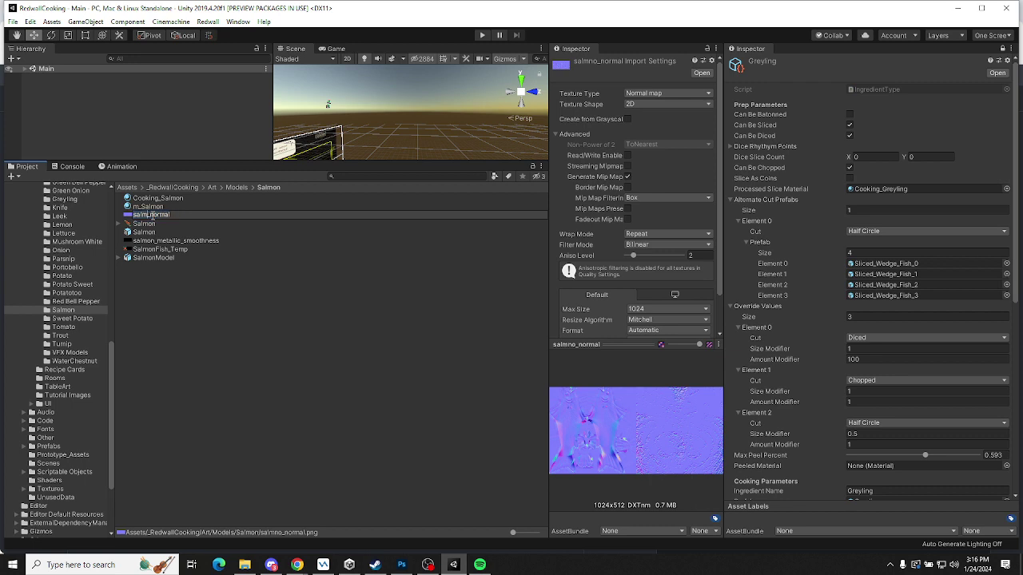
text(on)
key(Return)
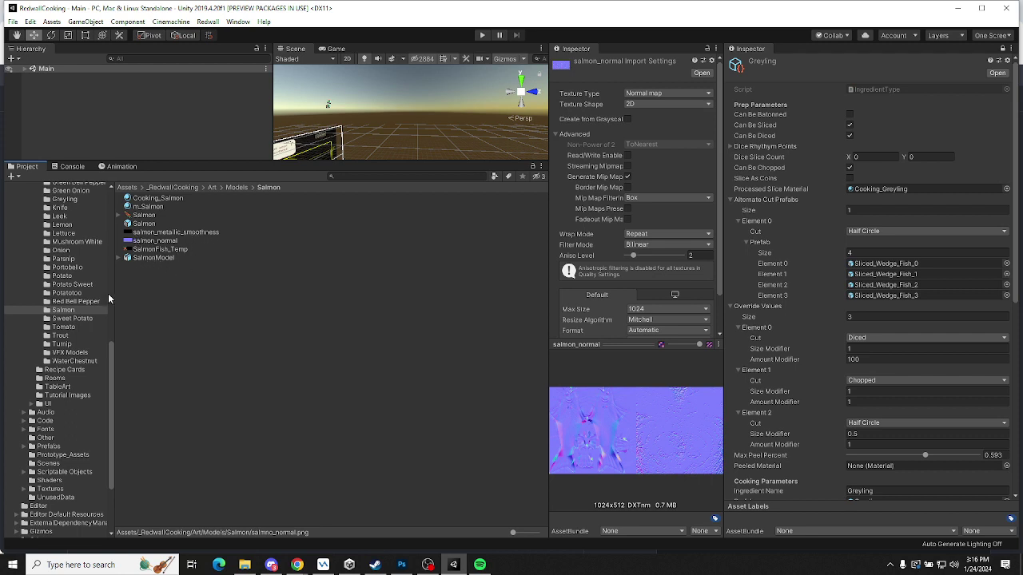
Check the texture naming in the Trout folder and inspect the SalmonFish_Temp texture in the Salmon folder
click(62, 336)
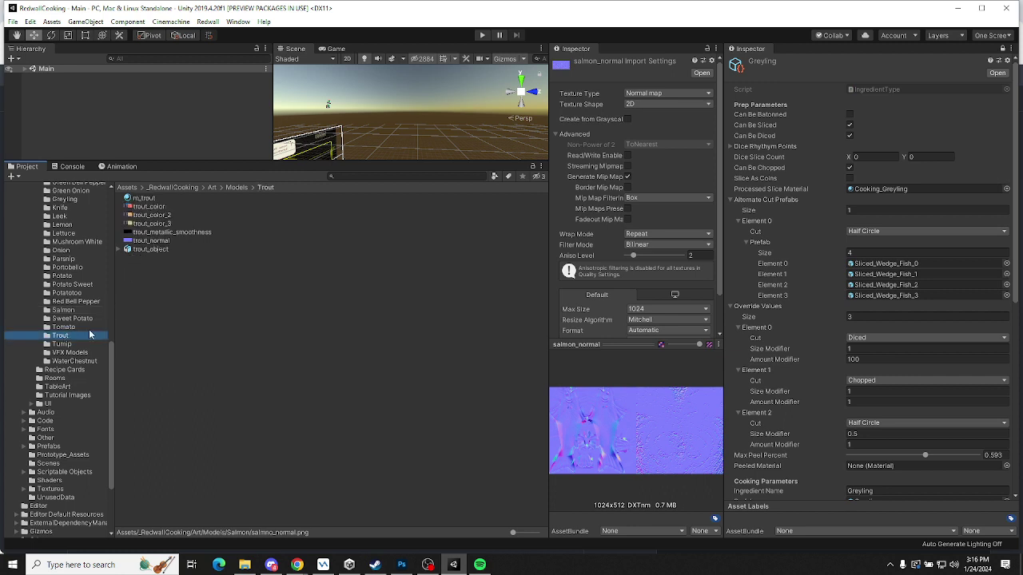
click(64, 316)
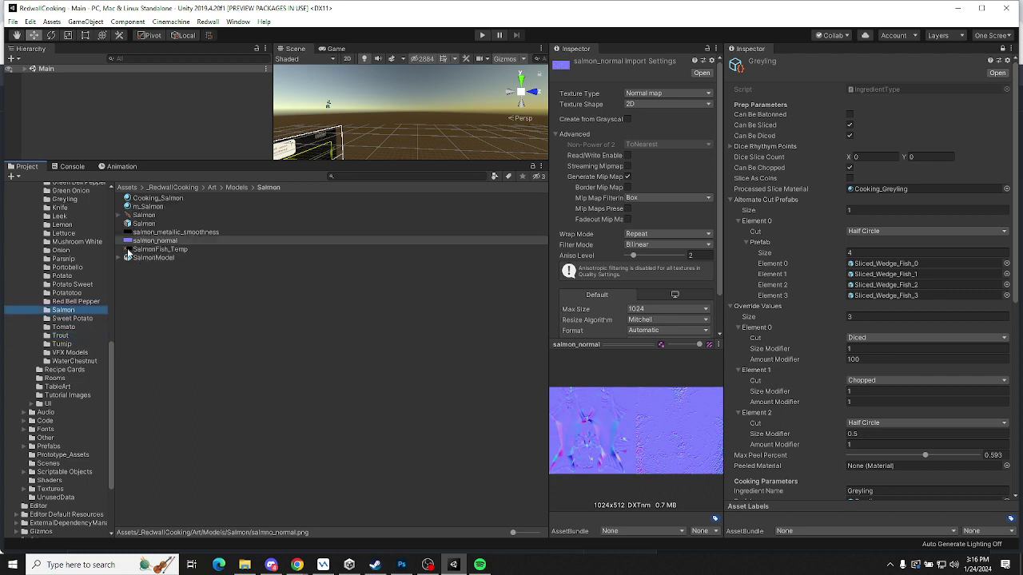
click(160, 249)
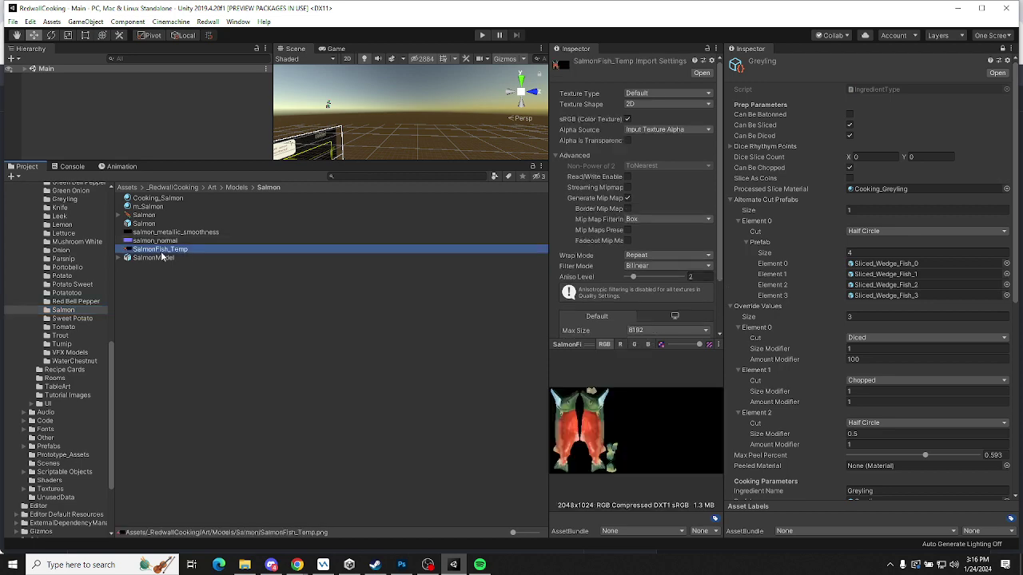
Switch to SmartSVN and list all files of the Art/Models/Salmon directory, including unchanged ones
key(alt+Tab)
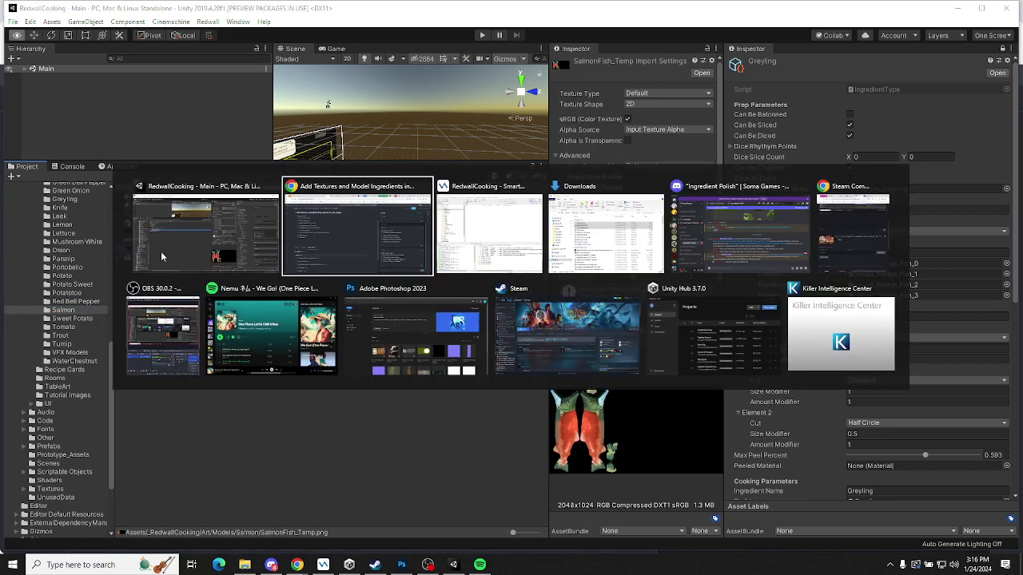
key(alt+Tab)
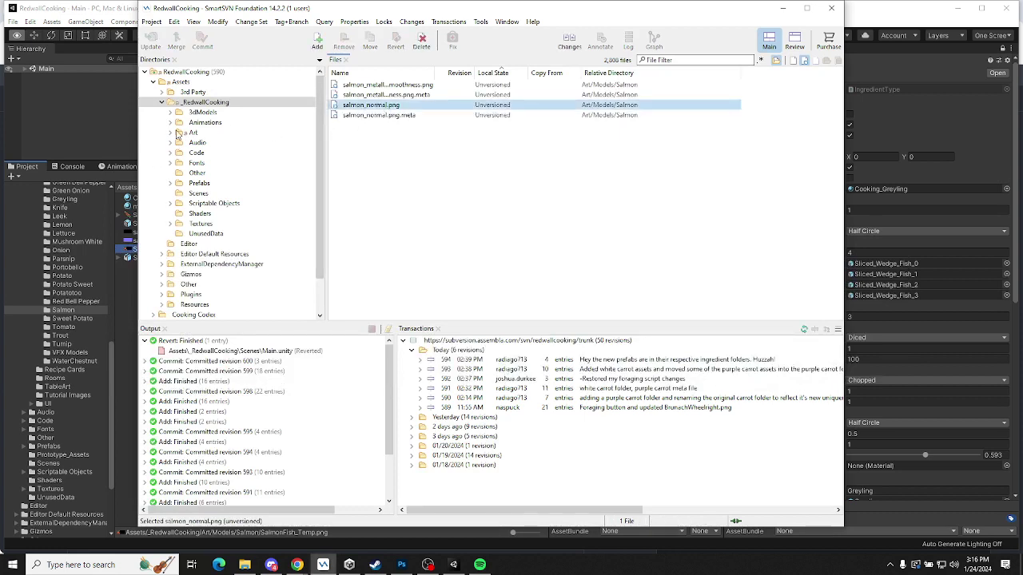
click(171, 132)
click(179, 223)
scroll(210, 240, down, 7)
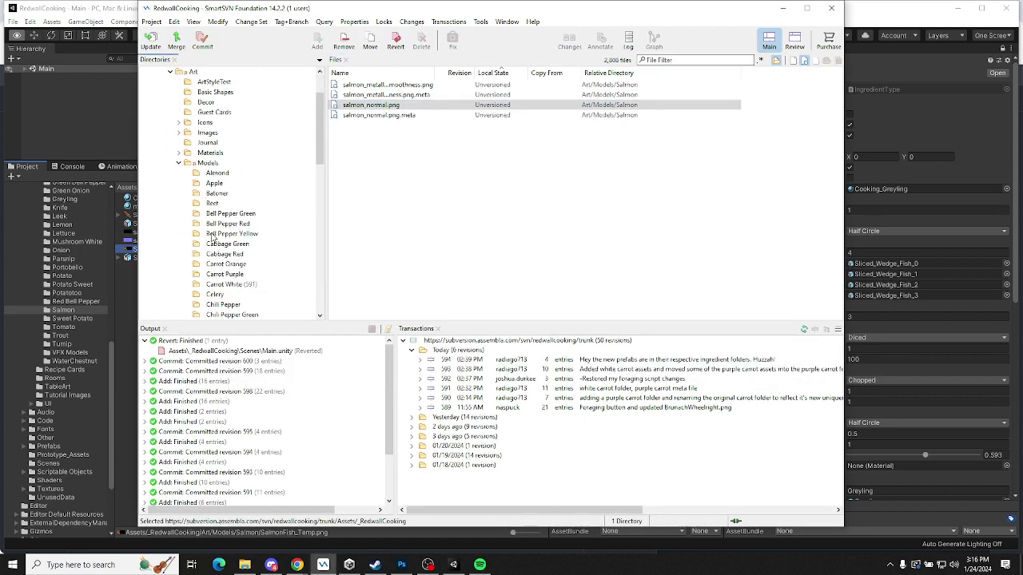
scroll(214, 200, down, 2)
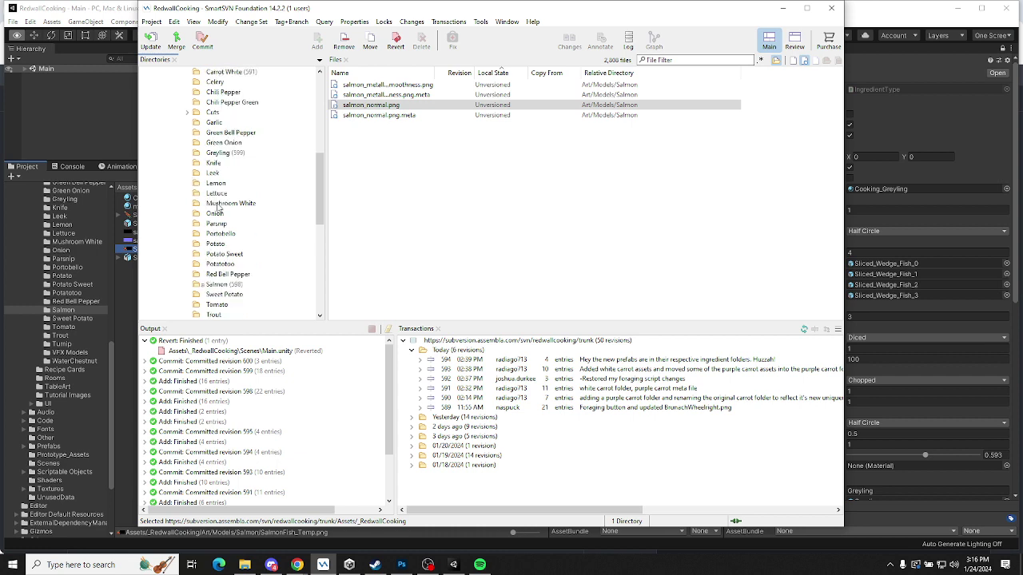
click(209, 284)
click(793, 61)
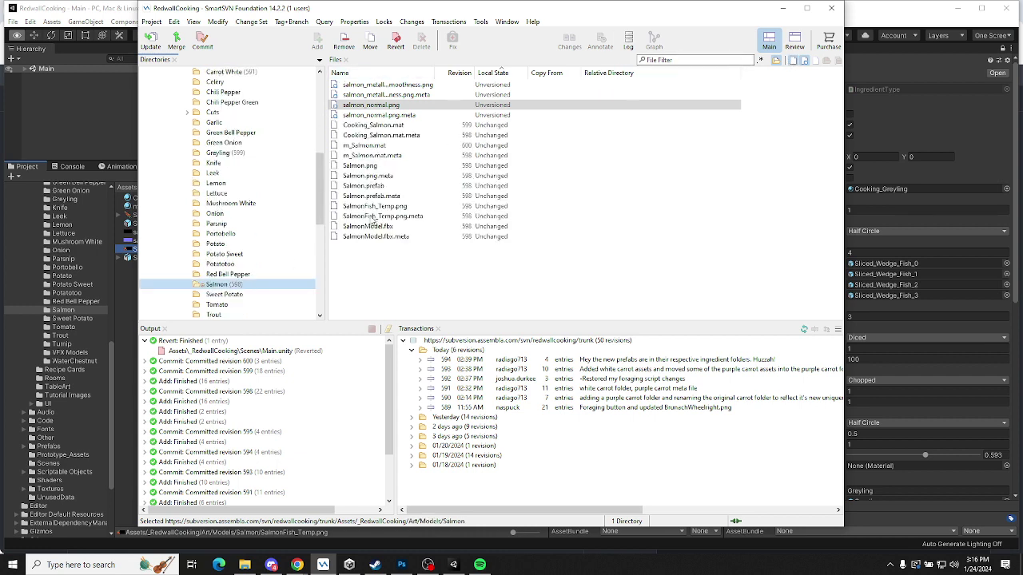
Rename the versioned file SalmonFish_Temp.png as salmon_color.png
click(368, 206)
key(F2)
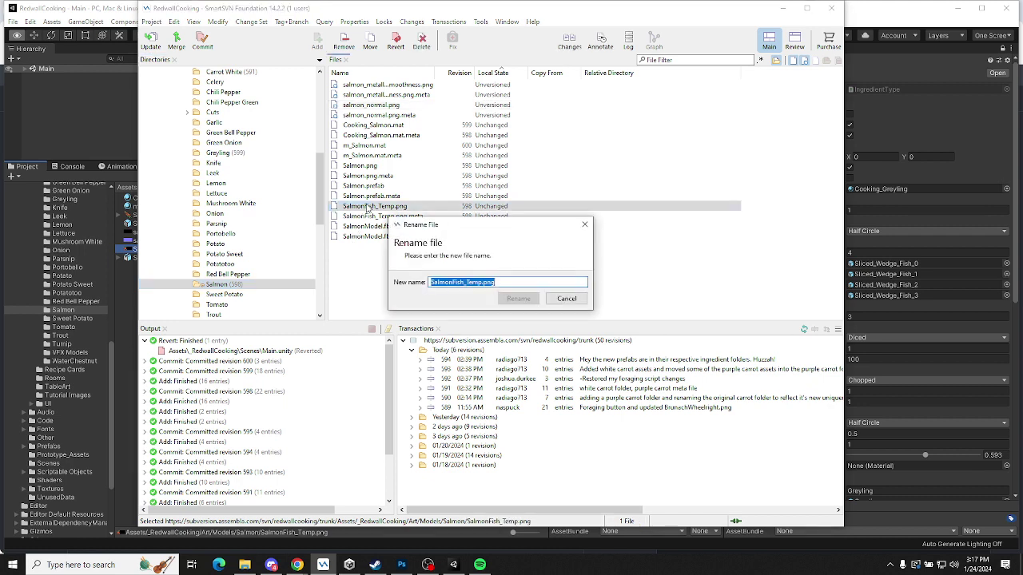
key(Home)
key(Delete)
text(s)
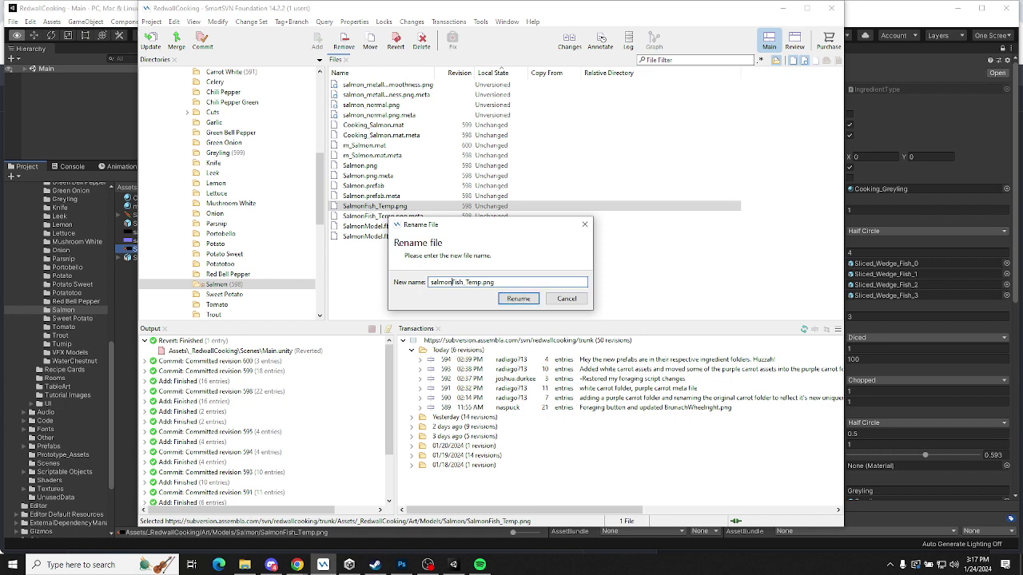
key(Delete)
key(Delete)
key(Delete)
key(Delete)
key(Delete)
key(Delete)
key(Delete)
key(Delete)
key(Delete)
text(_color)
key(Return)
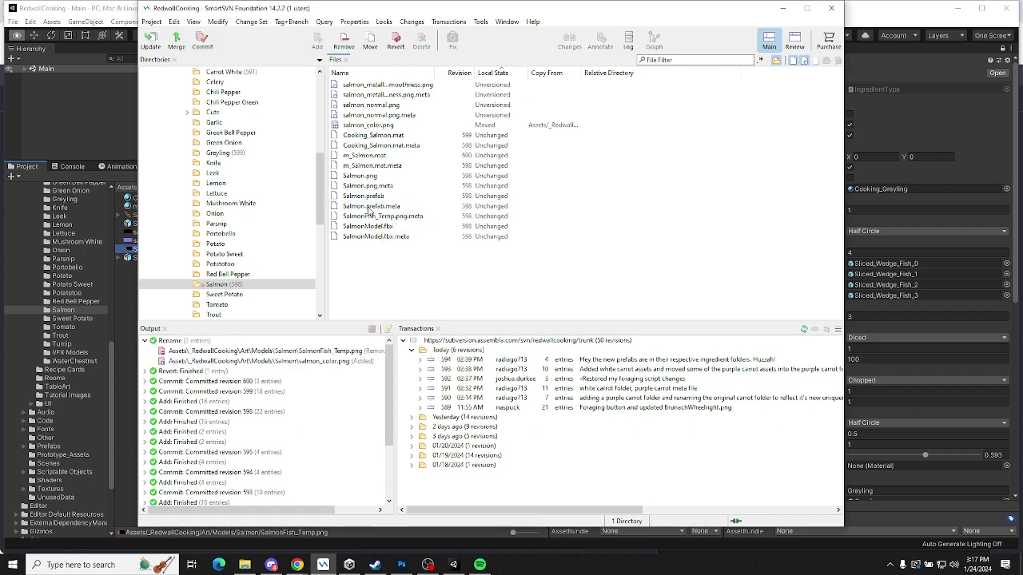
Rename the versioned file SalmonFish_Temp.png.meta as salmon_color.png.meta
click(371, 218)
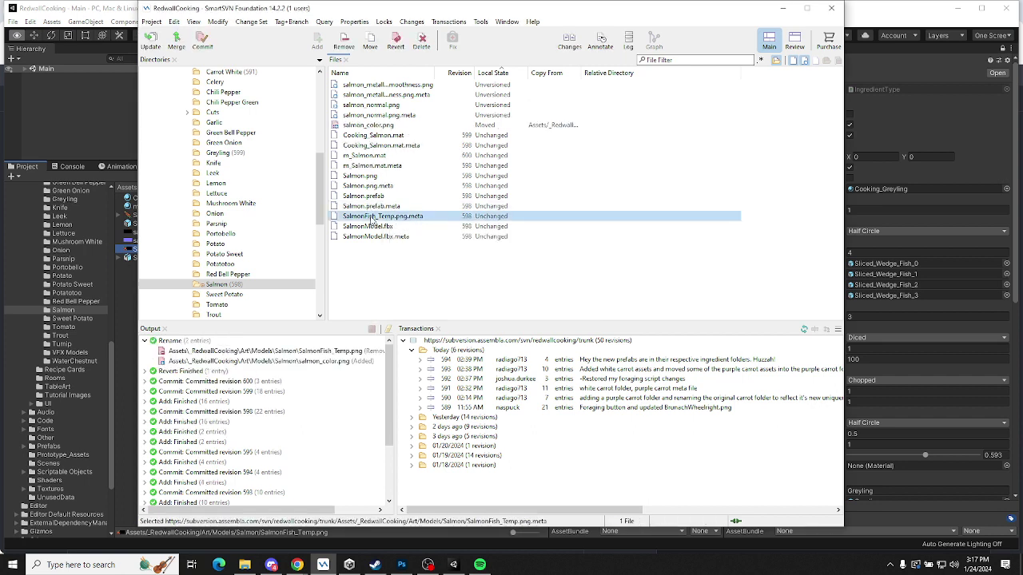
key(F2)
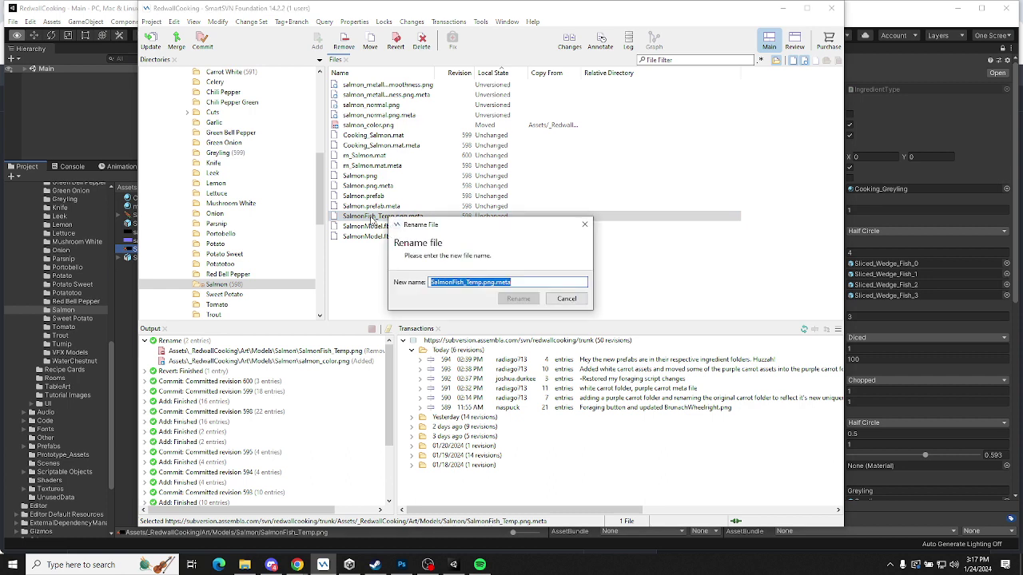
key(Home)
key(Delete)
key(Delete)
key(Delete)
key(Delete)
key(Delete)
key(Delete)
key(Delete)
key(Delete)
key(Delete)
key(Delete)
key(Delete)
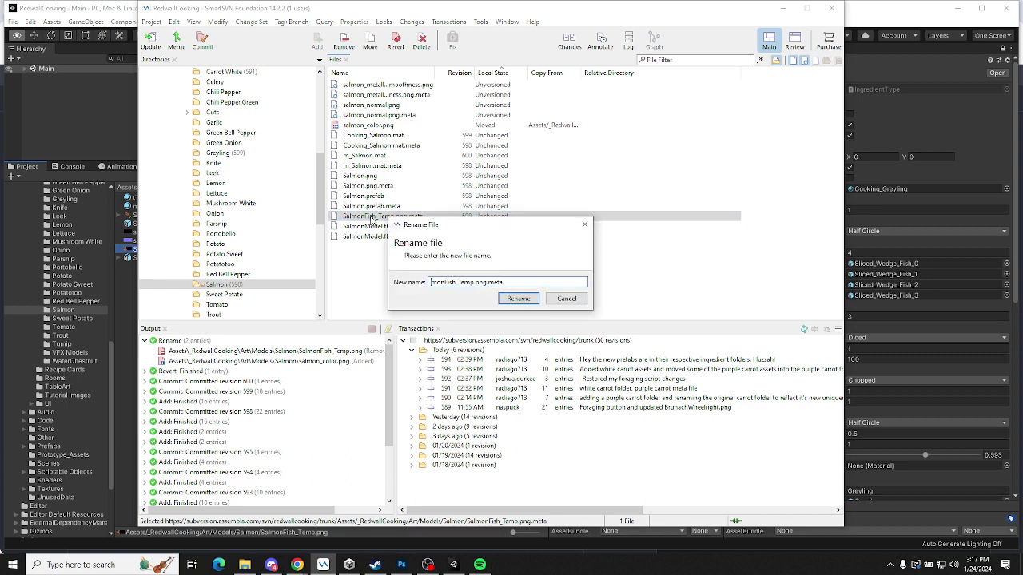
key(Delete)
key(Delete)
key(Delete)
key(Delete)
key(Delete)
text(salmon_color.)
key(Return)
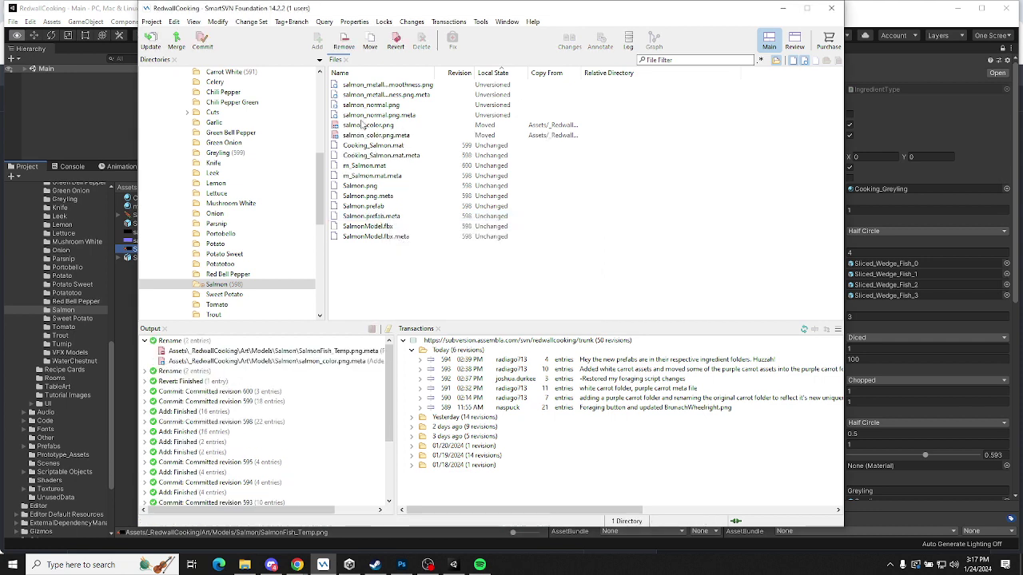
Add the unversioned salmon metallic smoothness and normal textures, together with their meta files, to version control
click(237, 285)
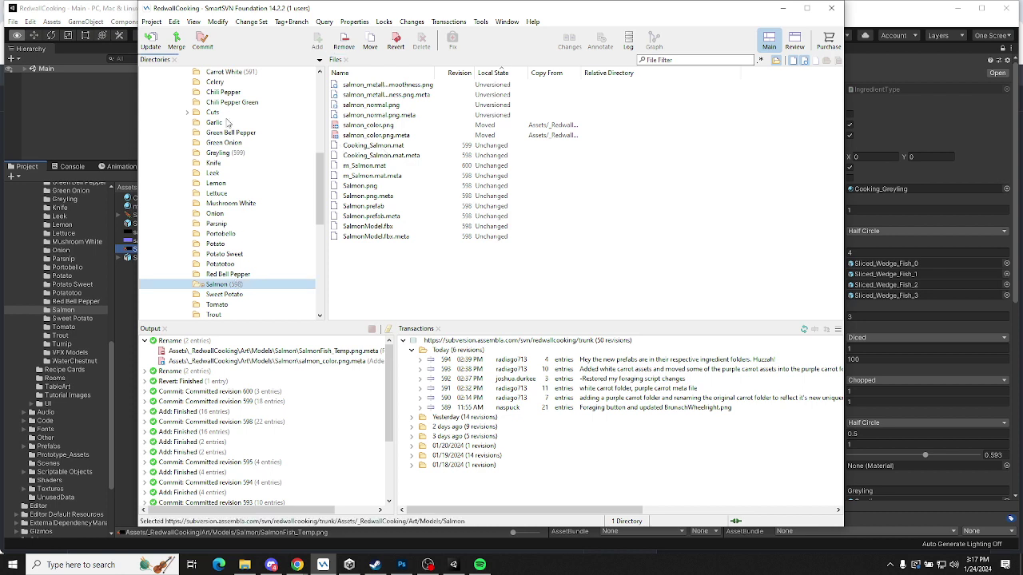
click(354, 87)
shift+click(370, 115)
click(317, 42)
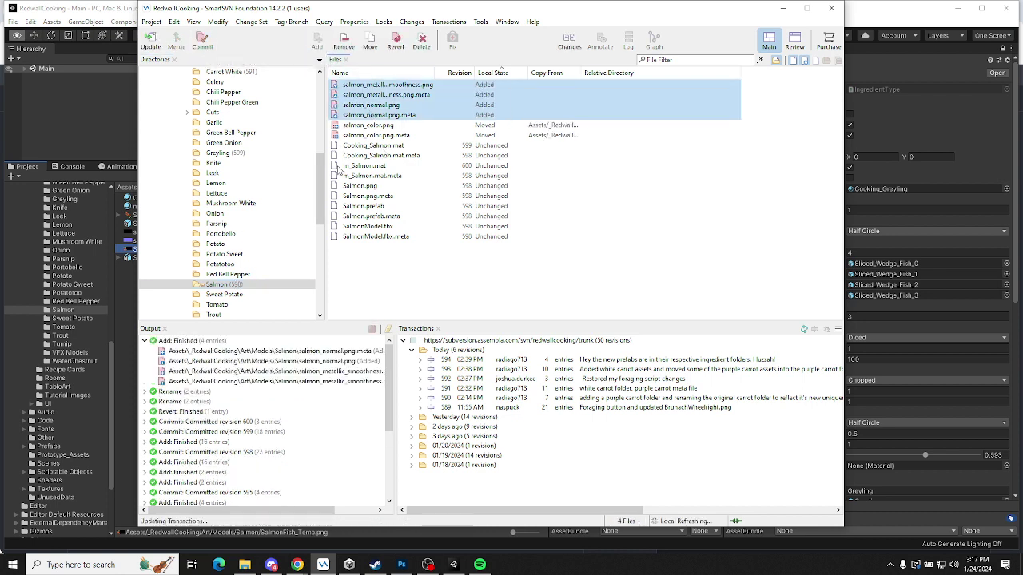
Commit the Salmon directory with a message explaining filename changes for consistency and duplicated trout files to link assets and overwrite later
click(219, 285)
click(202, 40)
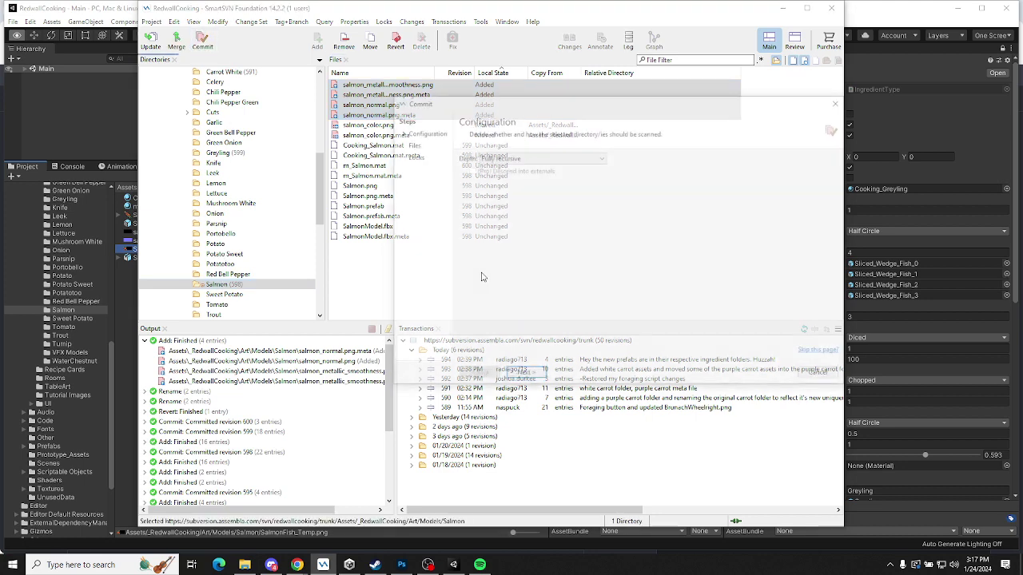
click(524, 377)
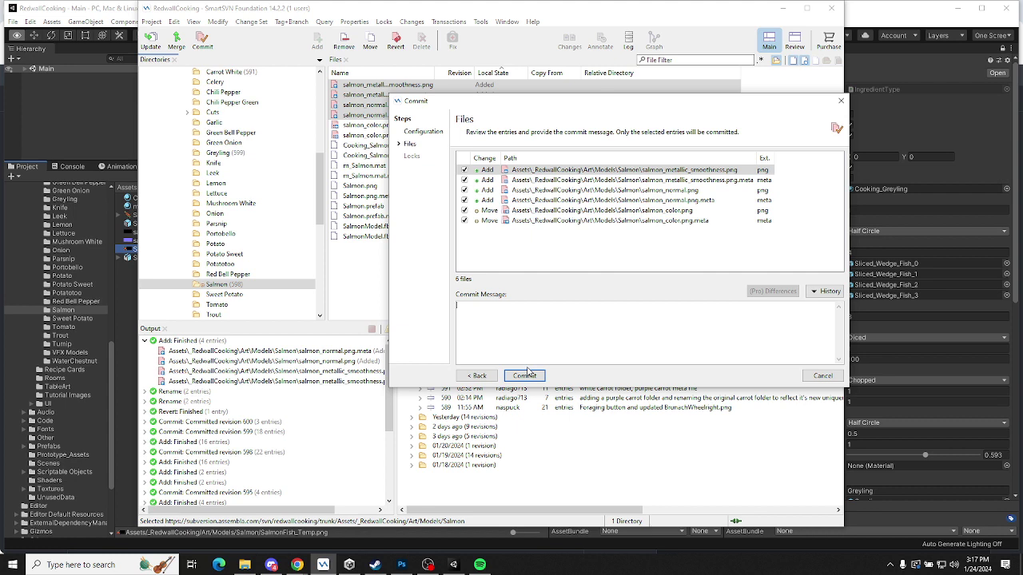
text(#i)
text(ilename change)
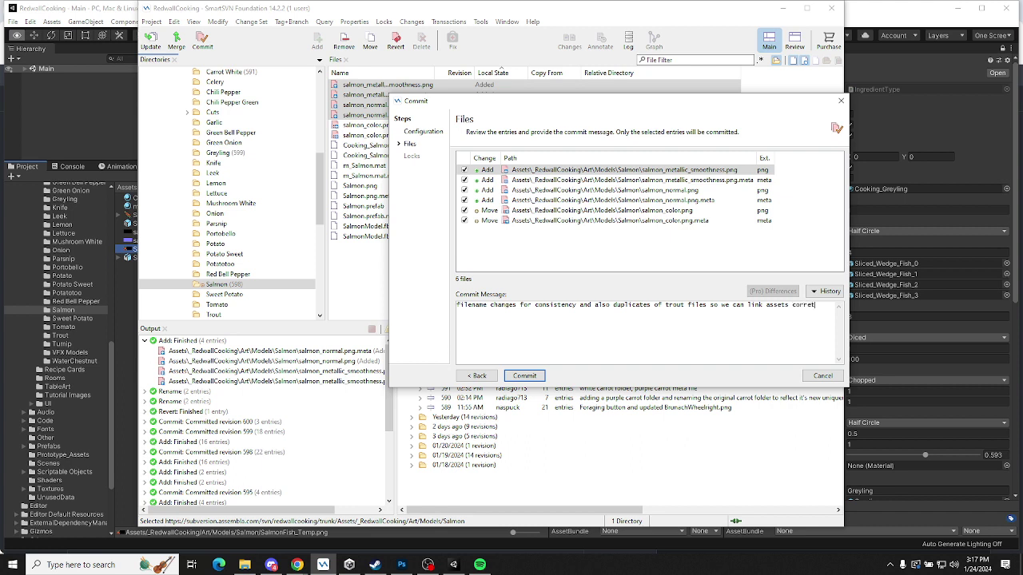
text(and overwrite later)
click(807, 305)
text(e)
click(487, 311)
text(w)
click(524, 375)
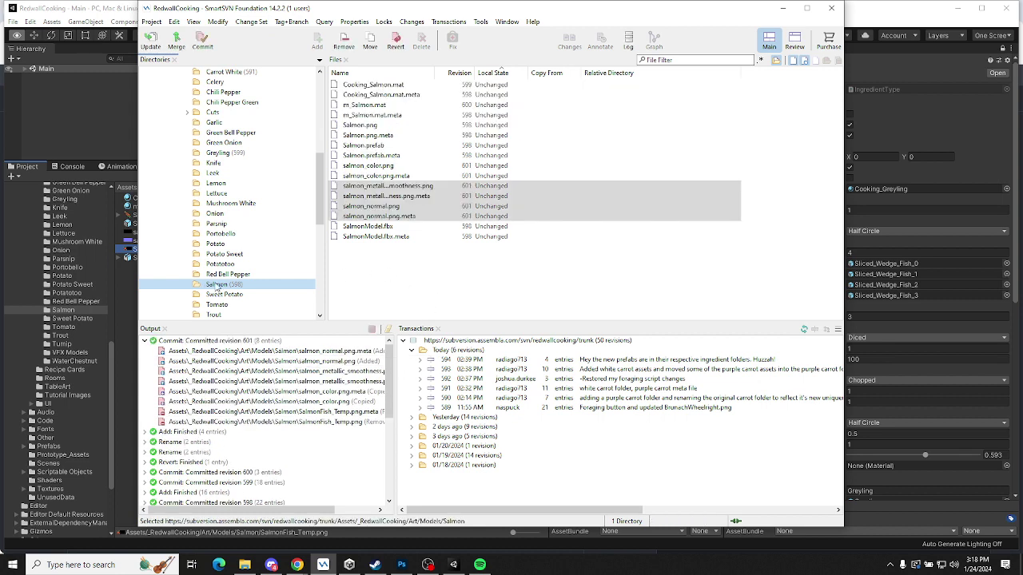
Update the whole Art directory to the HEAD revision
scroll(217, 263, up, 7)
click(178, 71)
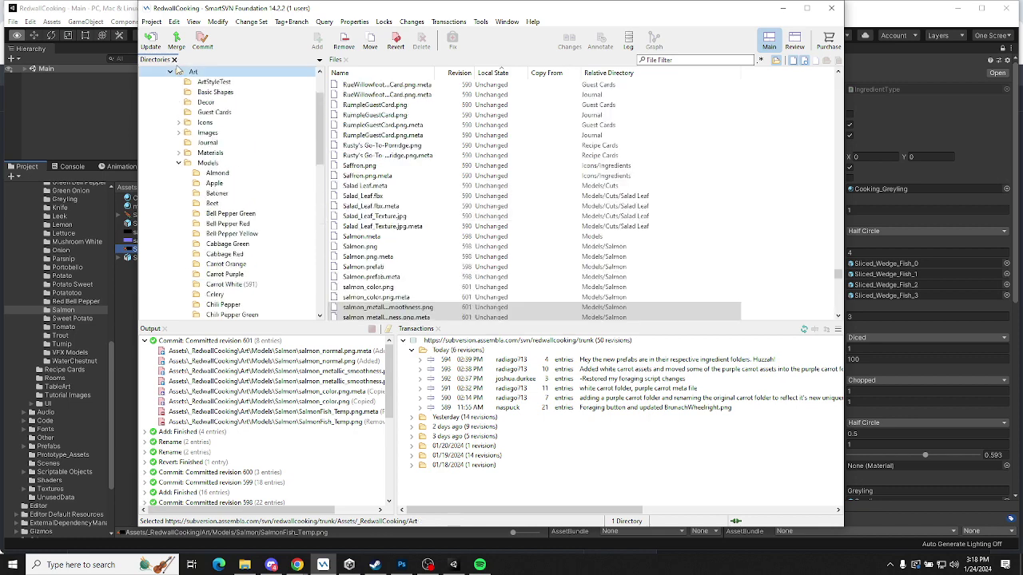
click(150, 40)
click(532, 338)
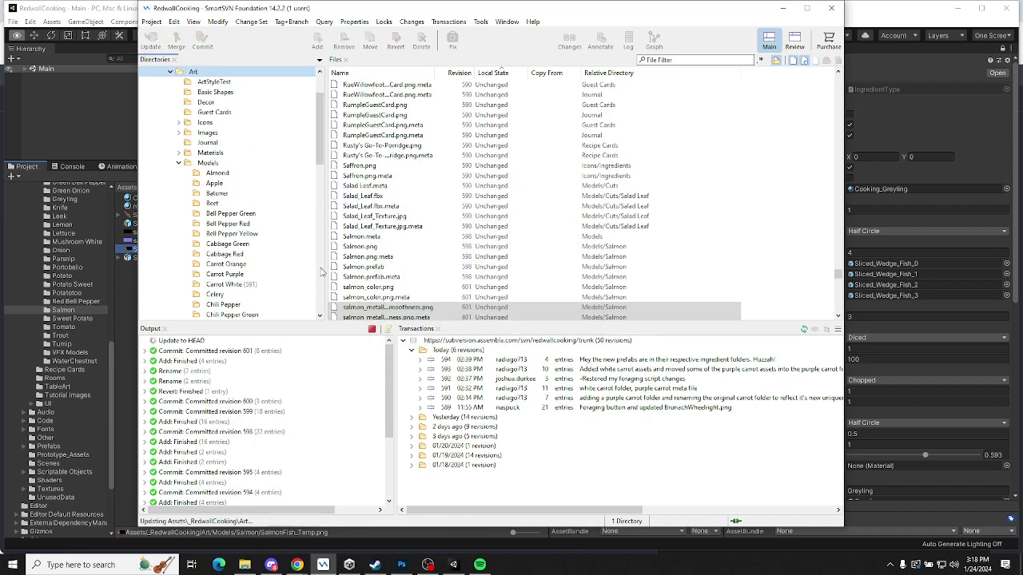
Switch to Unity and assign salmon_color, salmon_metallic_smoothness and salmon_normal as the base, metallic and normal maps of the m_Salmon material
click(130, 321)
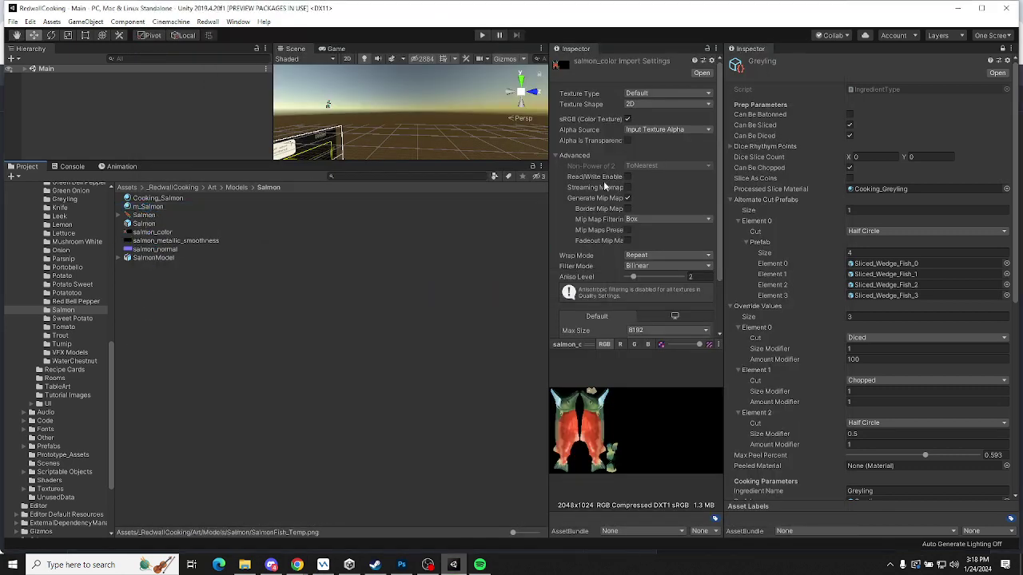
click(171, 207)
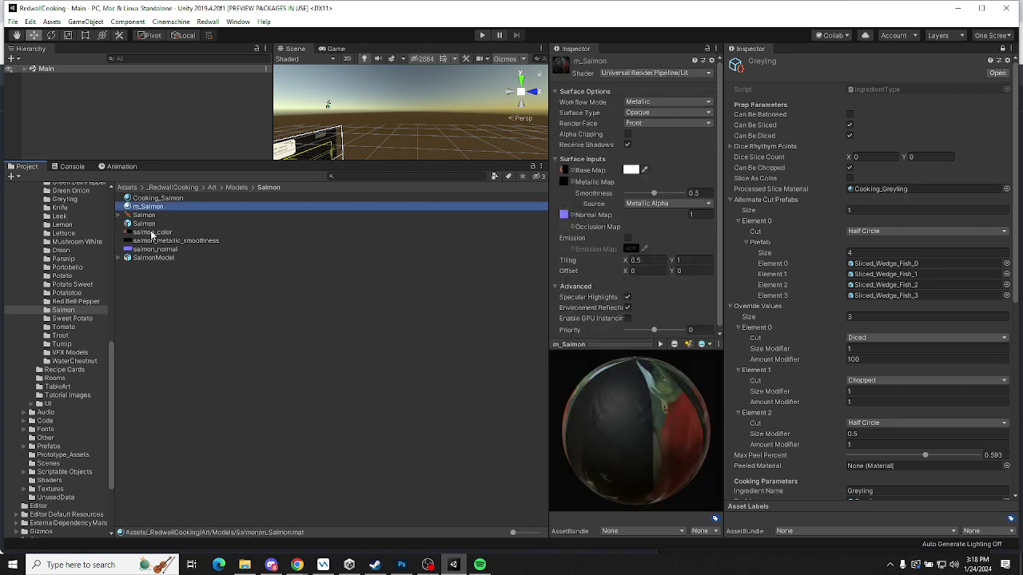
drag(152, 231, 567, 174)
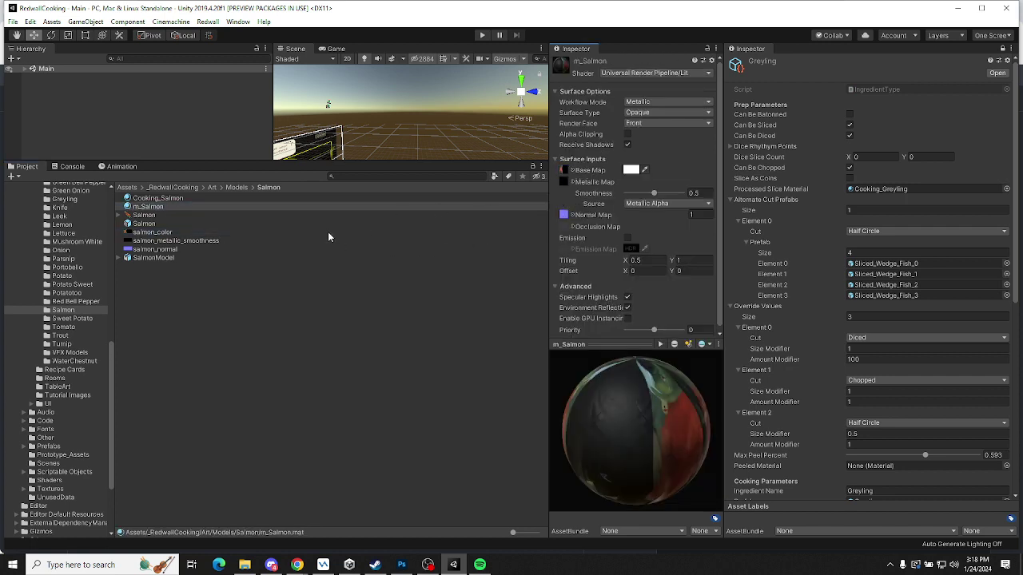
drag(188, 242, 566, 185)
drag(170, 254, 567, 216)
Assign salmon_normal as the normals texture and salmon_color as the albedo of the Cooking_Salmon material
click(171, 198)
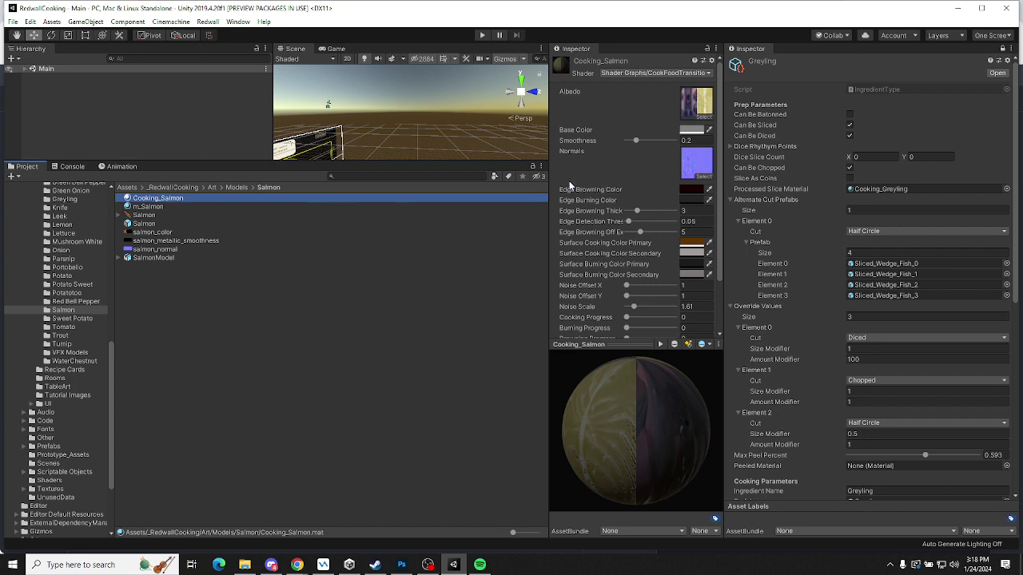
drag(149, 252, 690, 173)
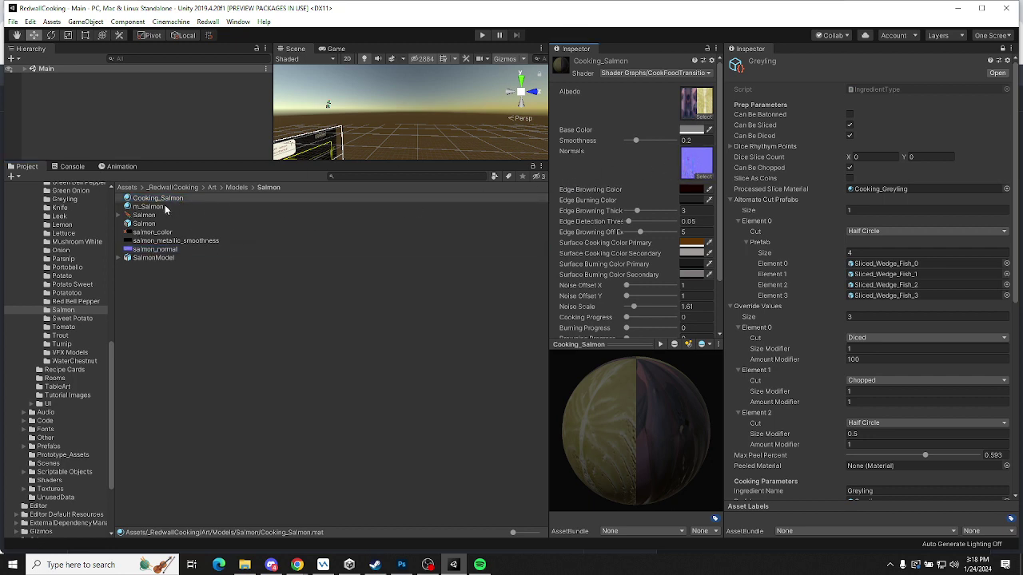
drag(147, 233, 688, 108)
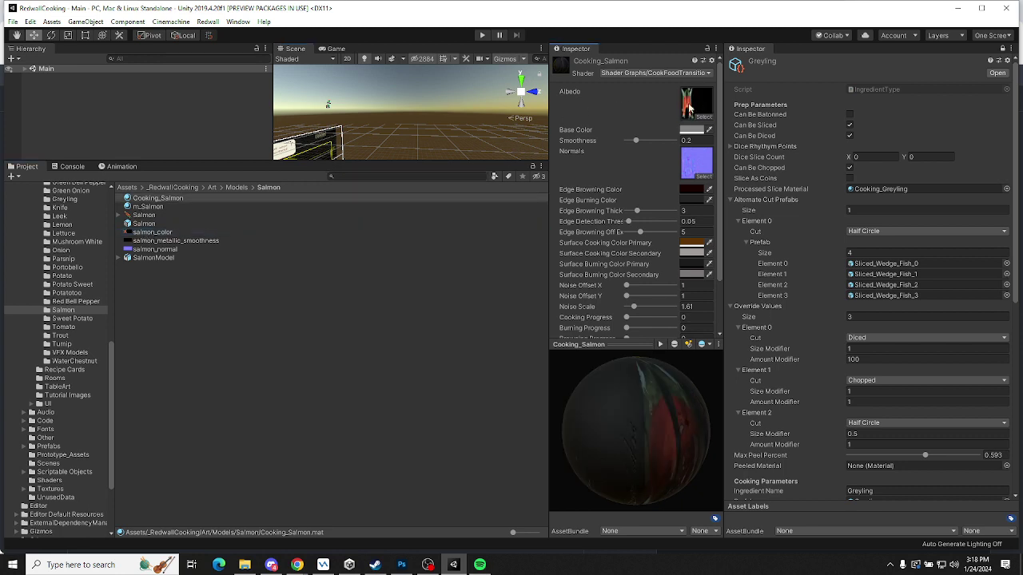
Examine the Cooking_Salmon material preview, the Salmon prefab's components and the Salmon sprite in the Salmon folder
click(147, 207)
click(148, 199)
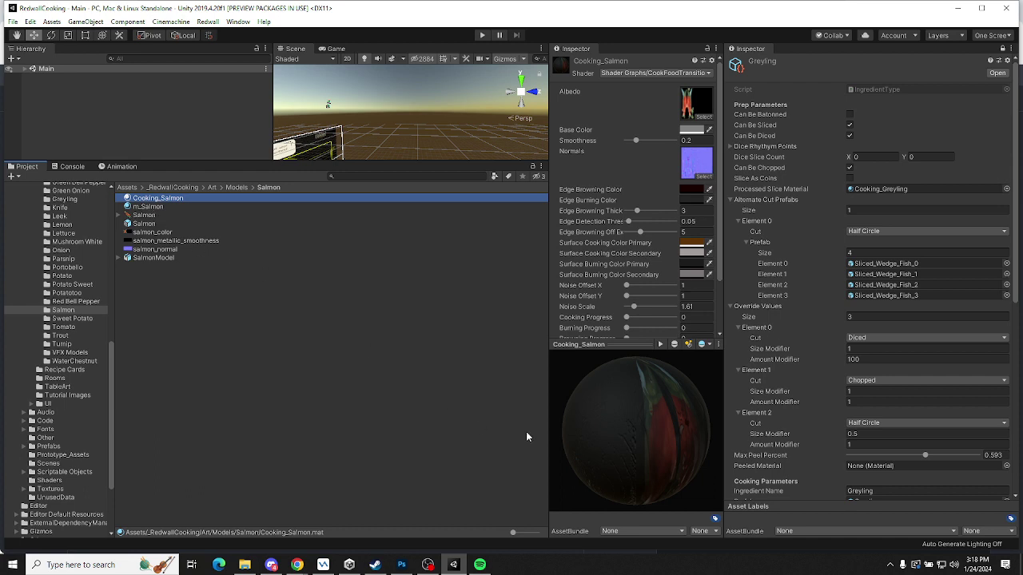
drag(560, 432, 585, 430)
click(154, 258)
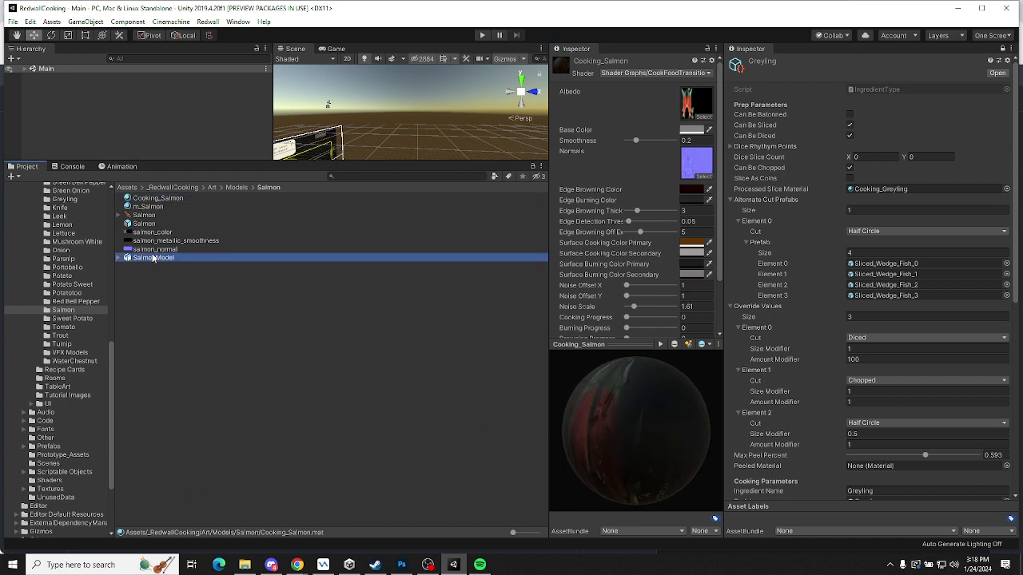
click(142, 224)
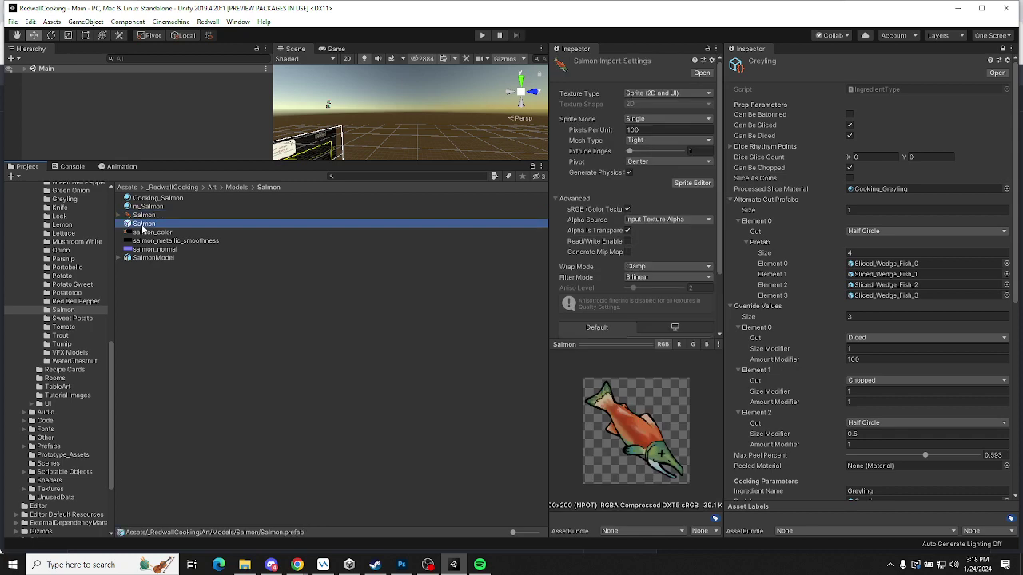
scroll(634, 247, down, 5)
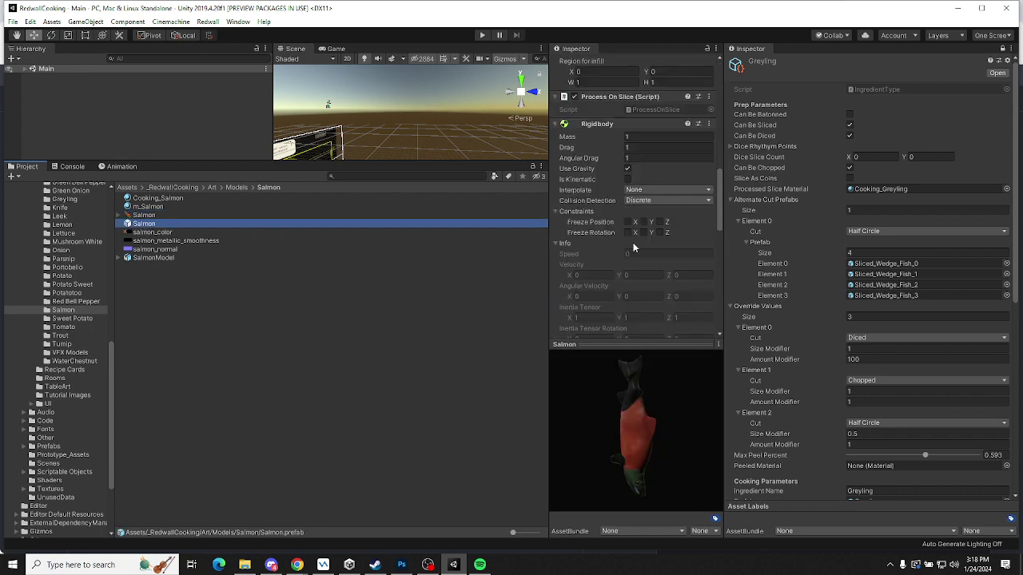
scroll(633, 248, up, 3)
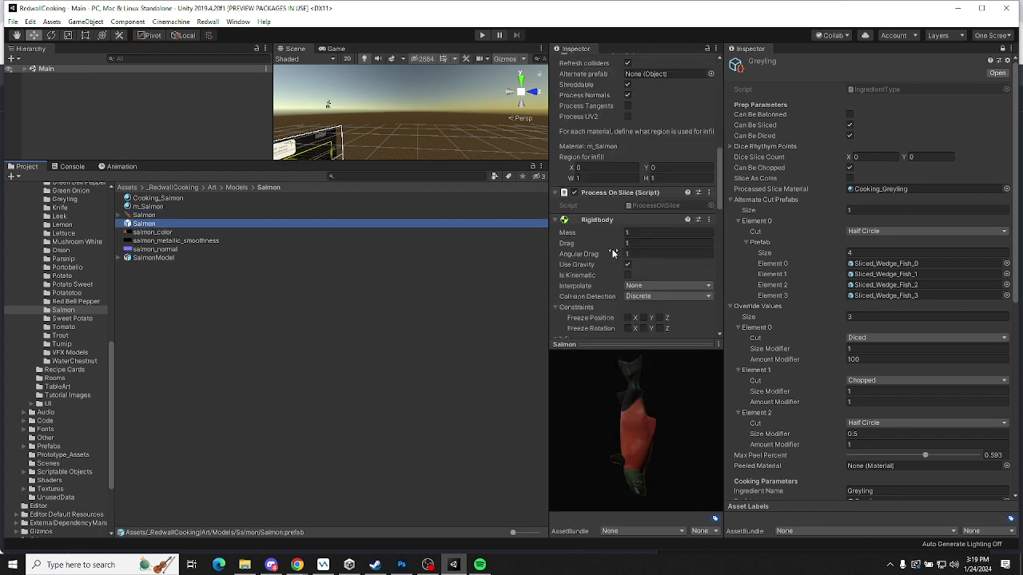
click(151, 216)
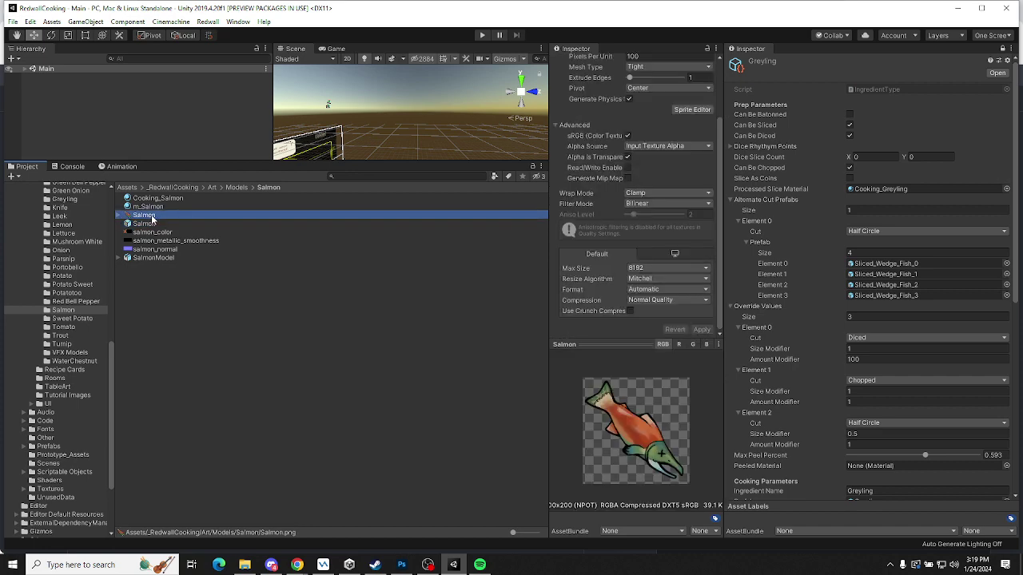
click(261, 349)
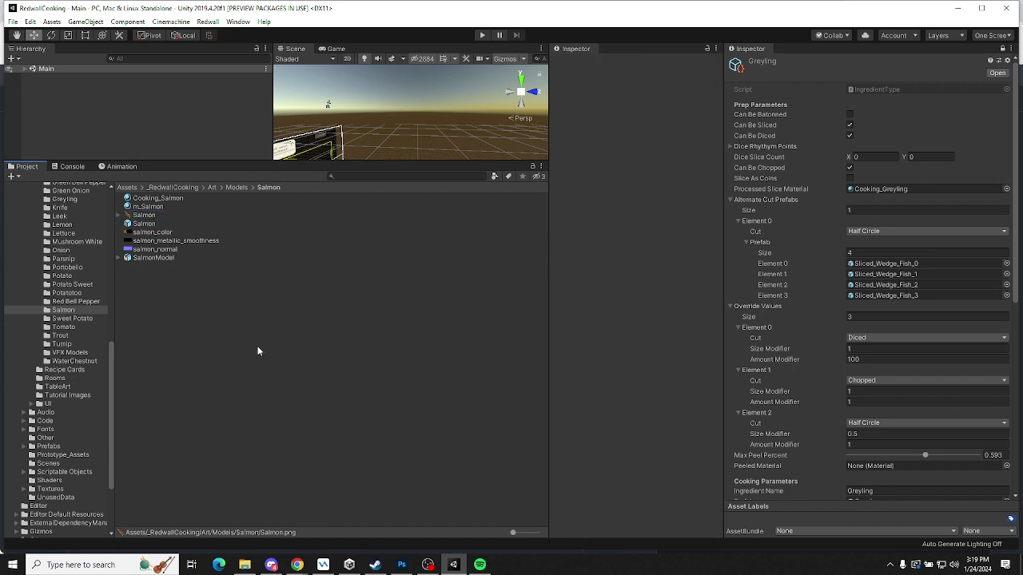
Switch to SmartSVN and list the files of the Models directory without the unchanged ones
key(alt+Tab)
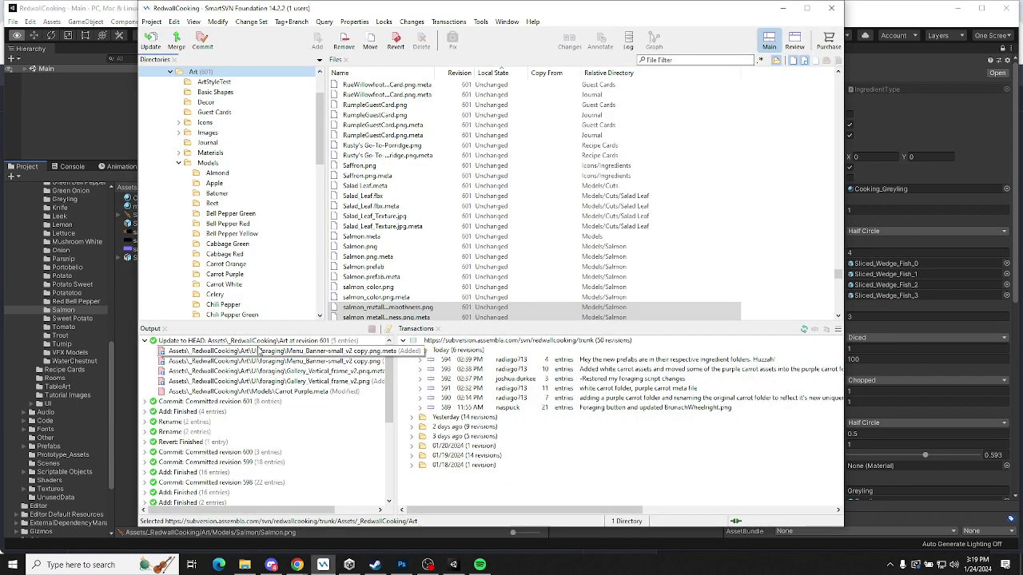
click(211, 163)
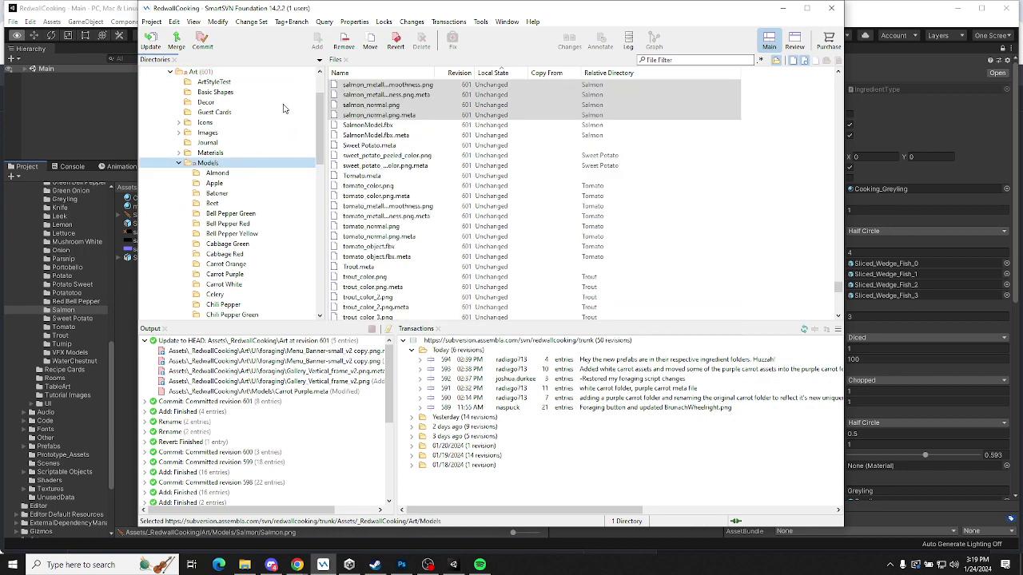
click(792, 62)
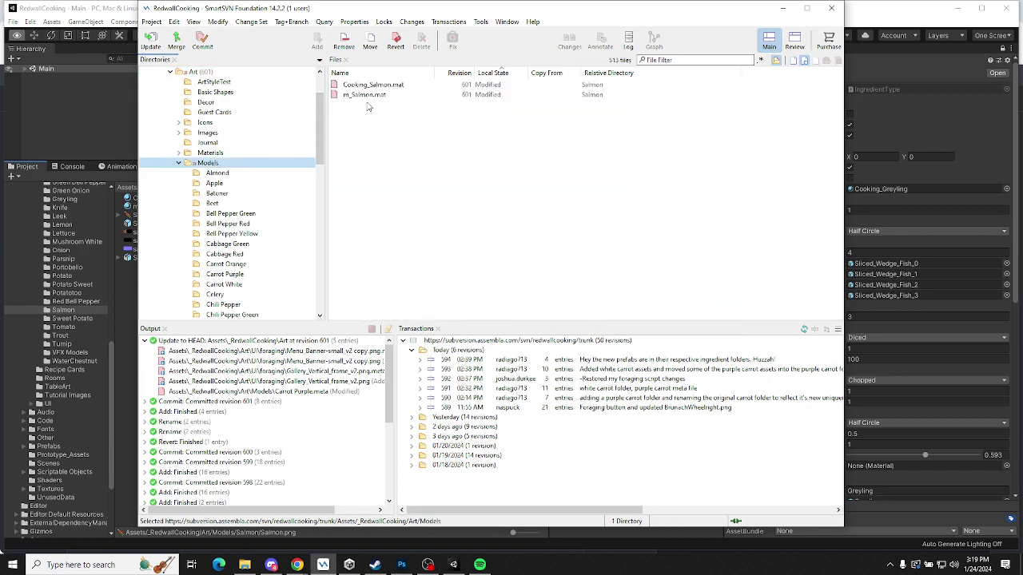
Commit both modified salmon materials with the message "pointing towards the salmon textures instead of the trout ones, even though visually they are indeed trout textures."
click(203, 40)
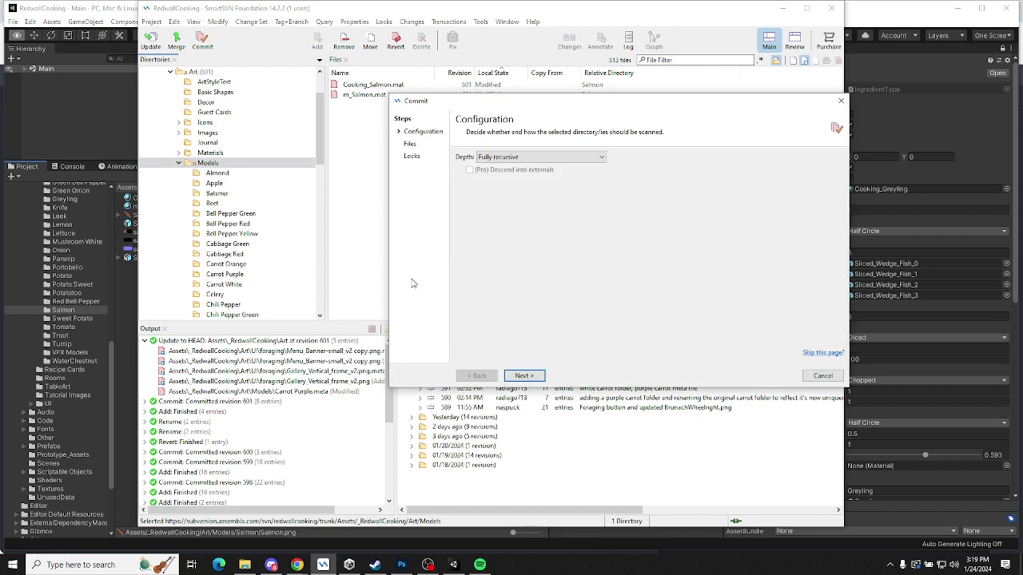
click(525, 375)
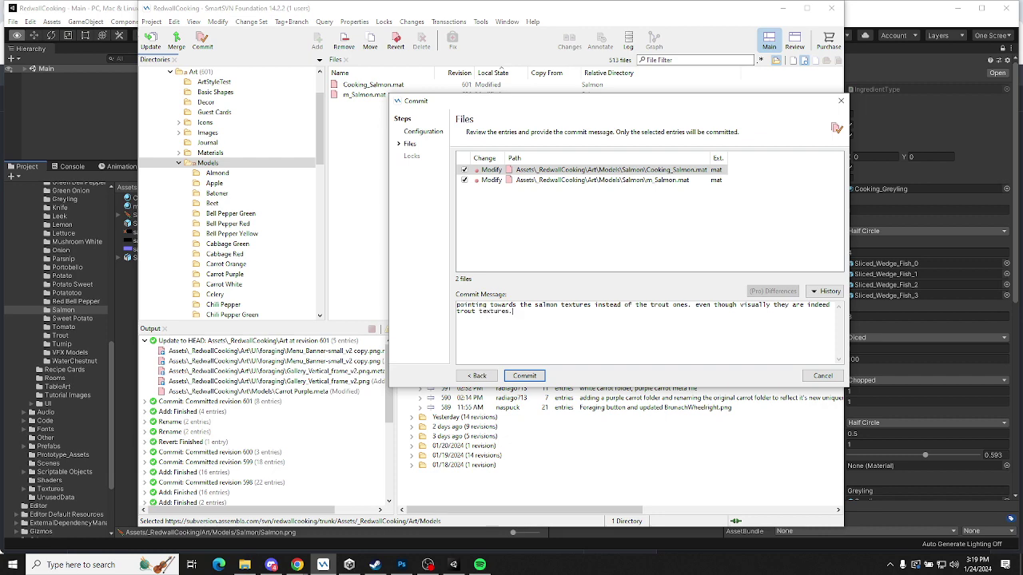
click(524, 375)
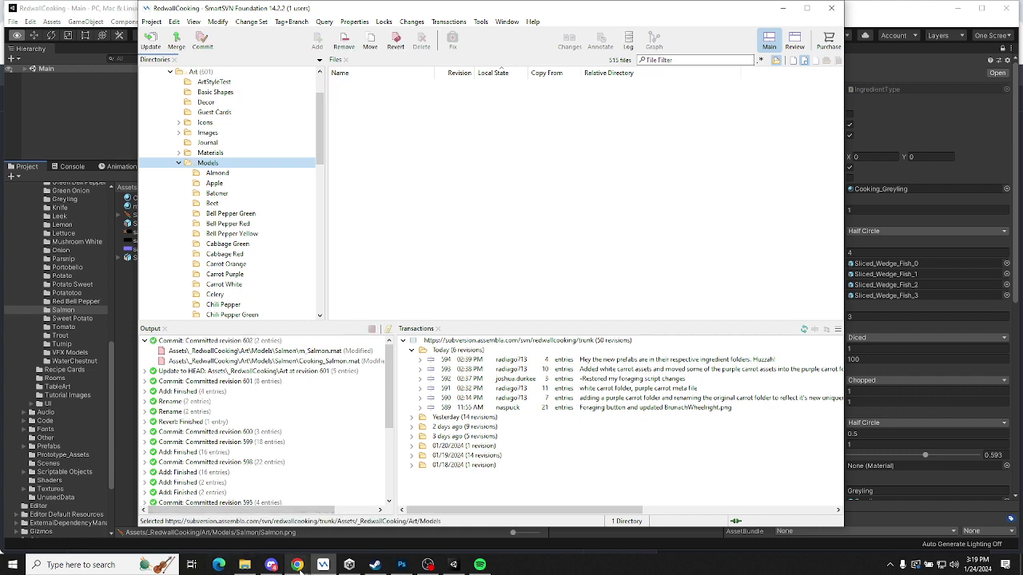
Switch to ClickUp in Chrome and add the bullet "Make sure textures obey naming conventions" to the salmon changes comment
mouse_move(301, 569)
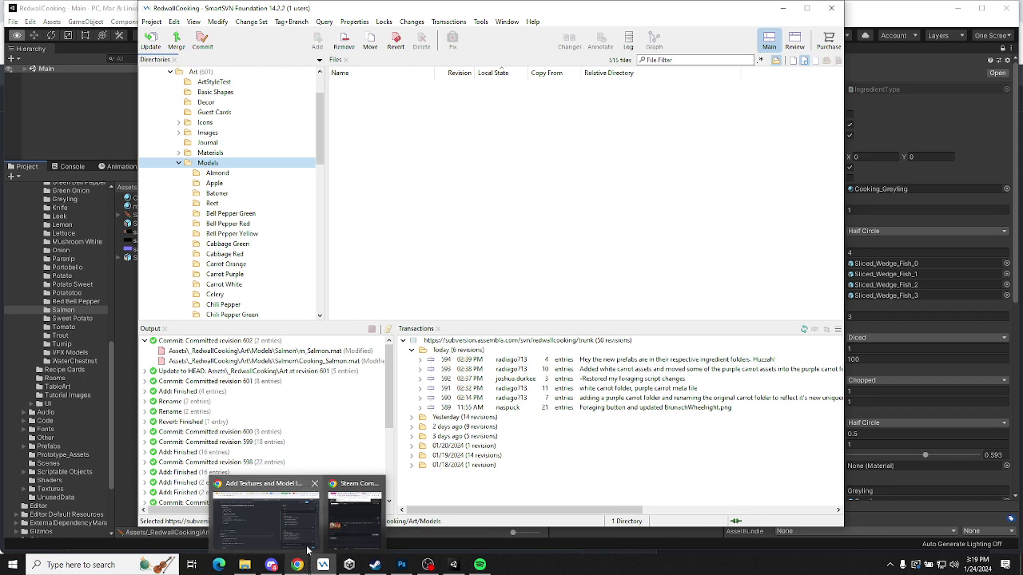
click(307, 548)
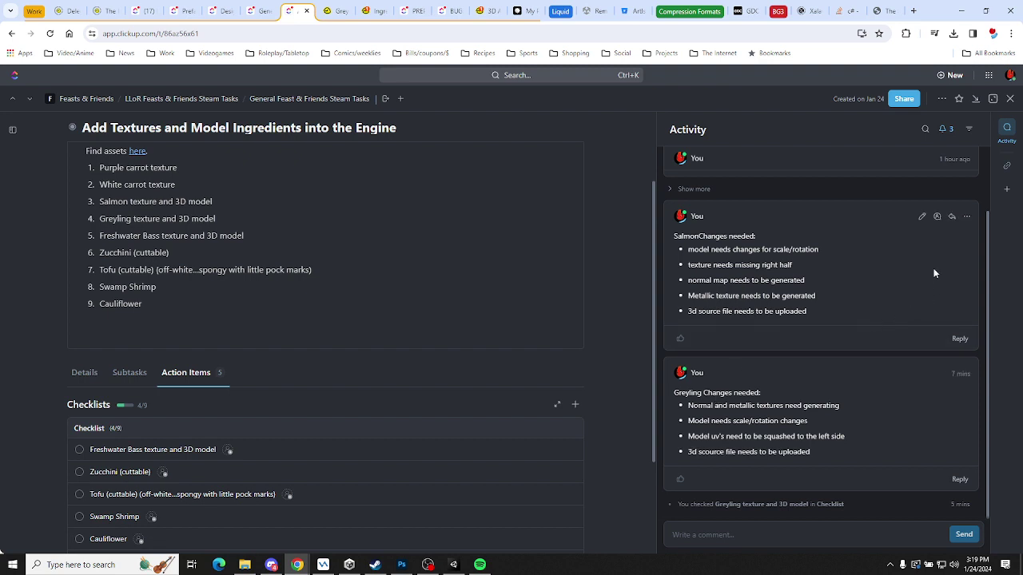
click(923, 218)
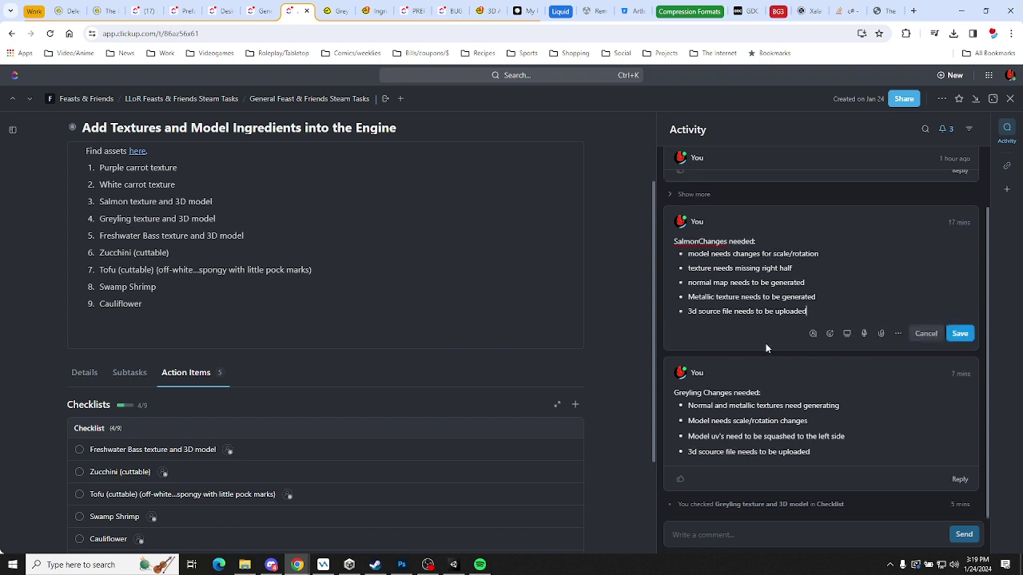
key(Return)
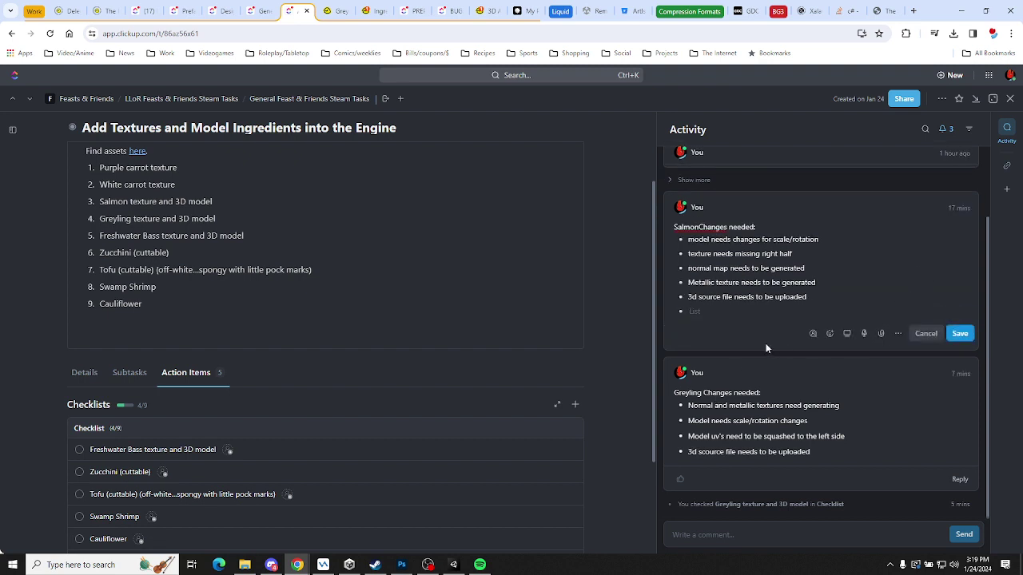
text(Make sure textures obey naming conventions)
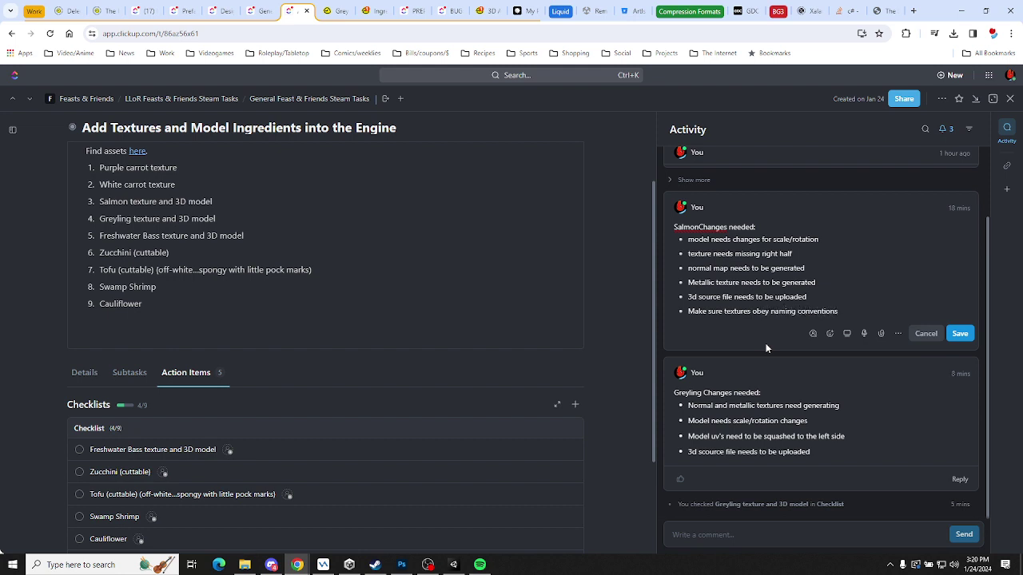
click(959, 333)
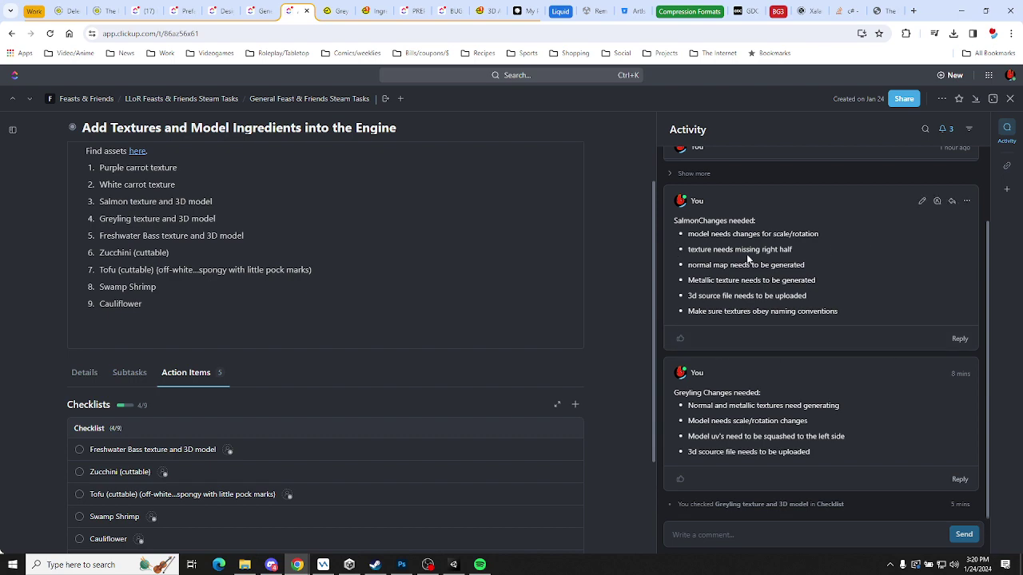
Switch to Unity and rename the Greyling_ sprite in the Greyling folder as Greyling
click(348, 565)
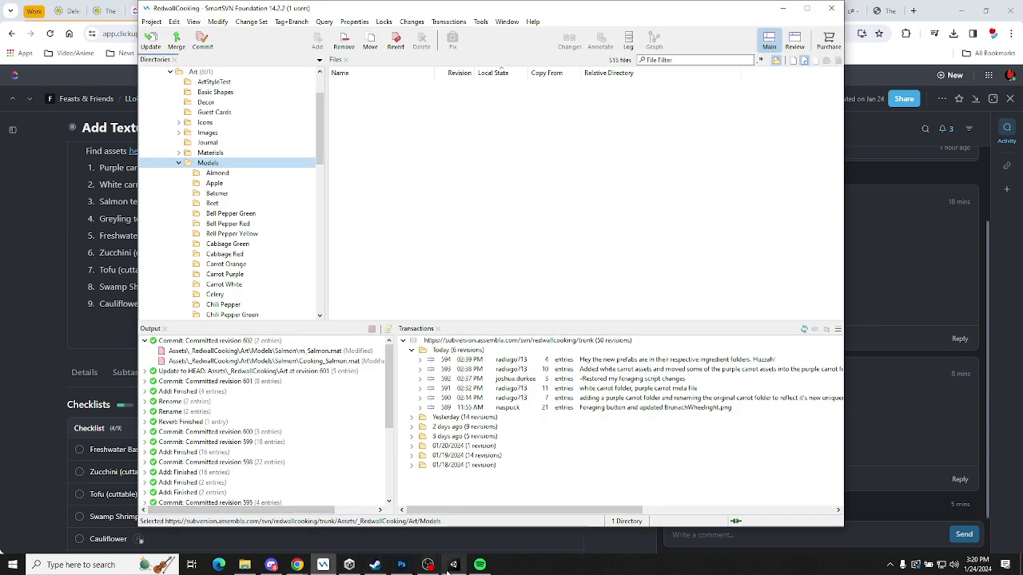
click(453, 565)
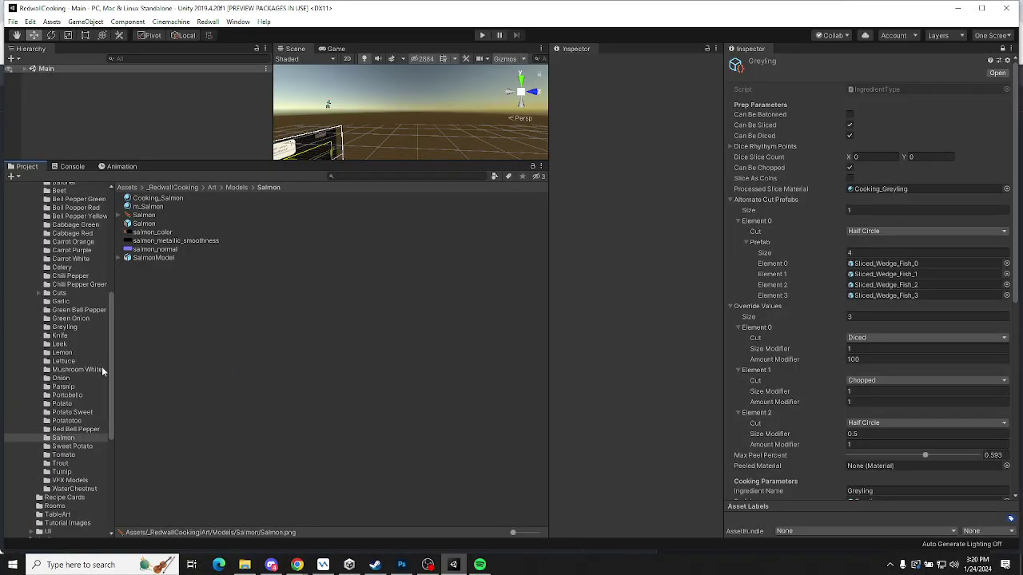
click(64, 329)
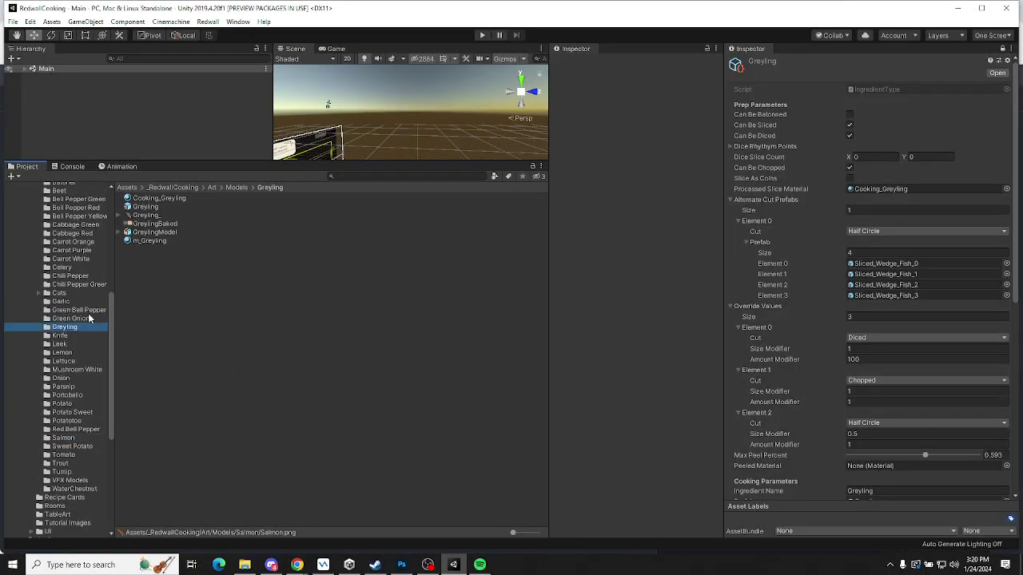
click(156, 218)
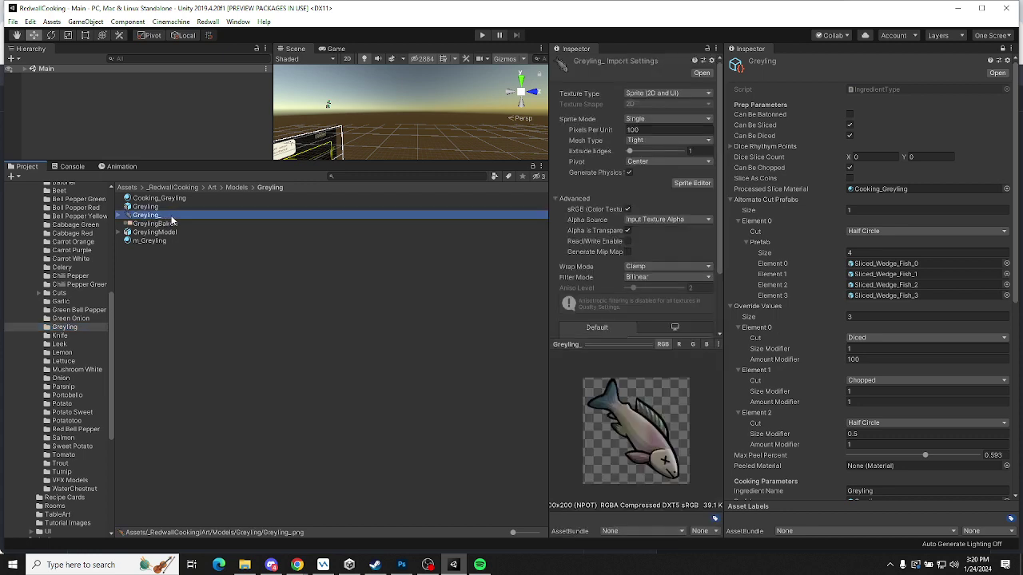
key(F2)
click(175, 215)
key(BackSpace)
key(Return)
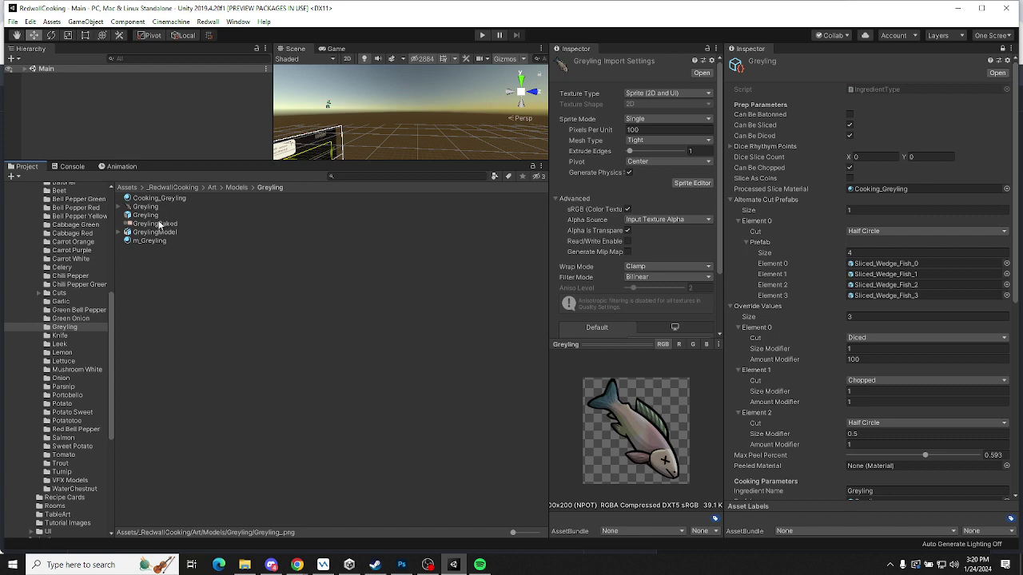
Rename the GreylingBaked texture in the Greyling folder as greyling_color
click(160, 223)
key(F2)
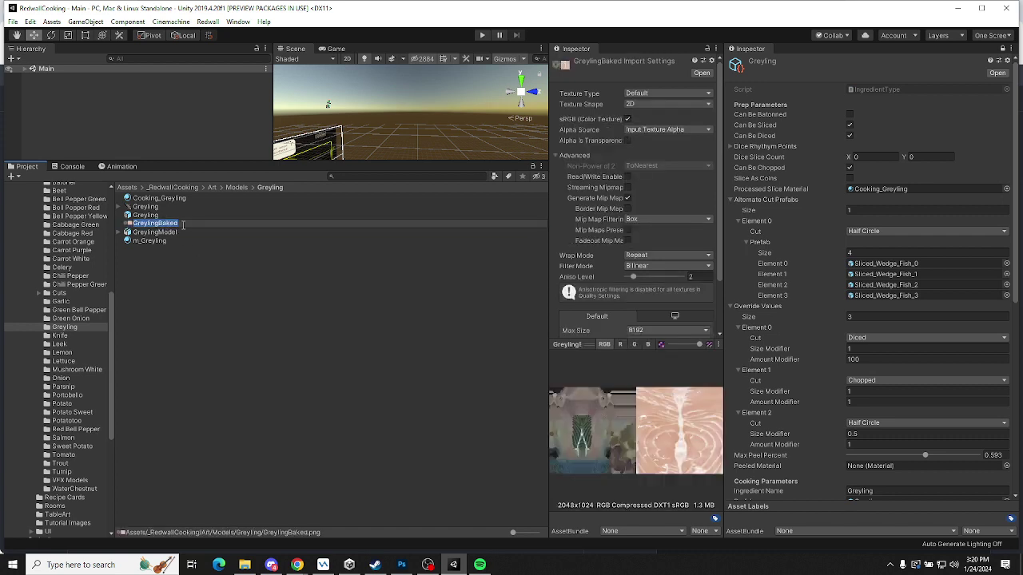
text(greyling_color)
key(Return)
Try to undo the two texture renames made in the Greyling folder
key(ctrl+z)
key(ctrl+z)
key(ctrl+z)
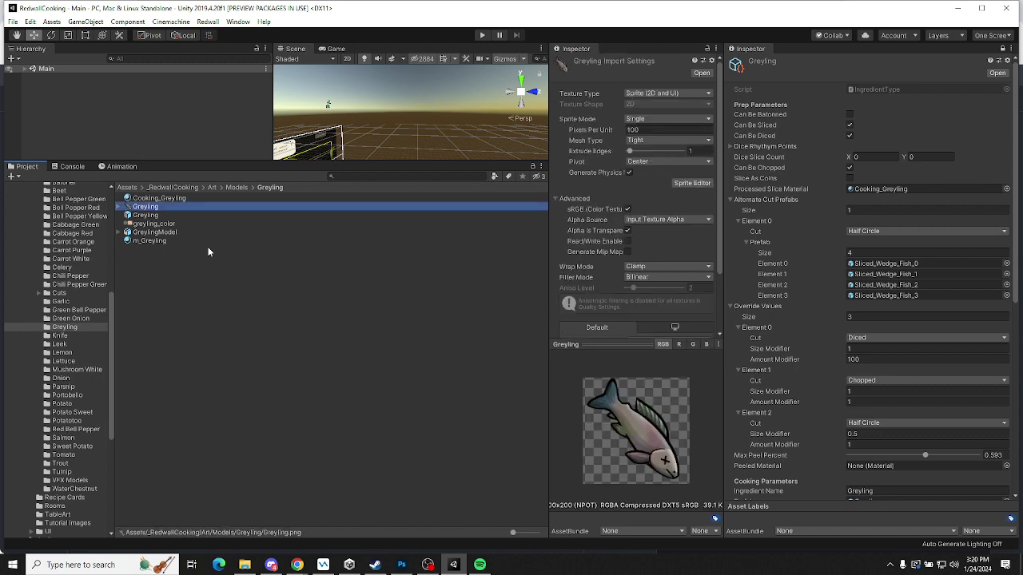
key(ctrl+z)
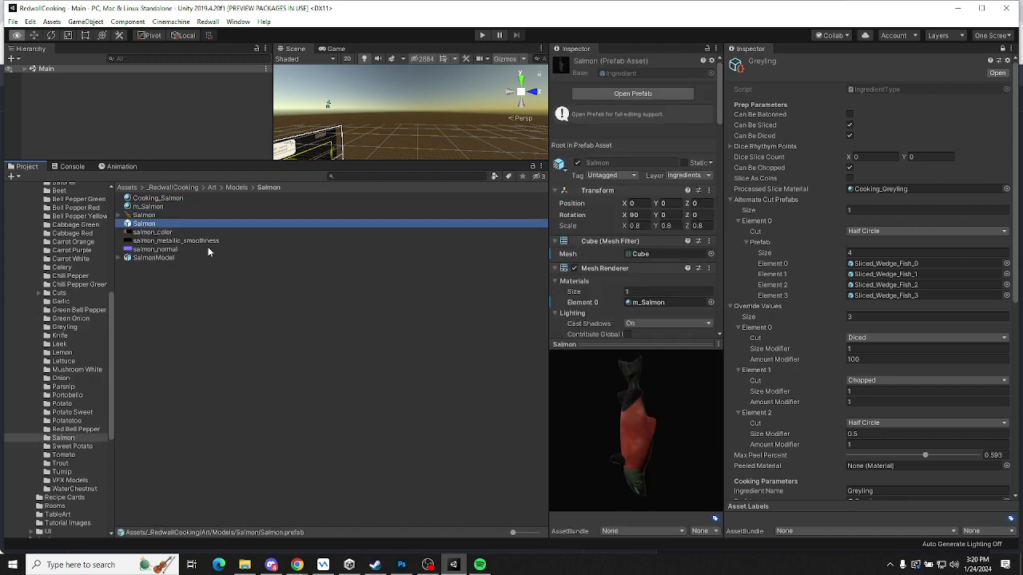
Switch to SmartSVN and delete the unversioned Greyling.png and greyling_color.png files together with their meta files
key(alt+Tab)
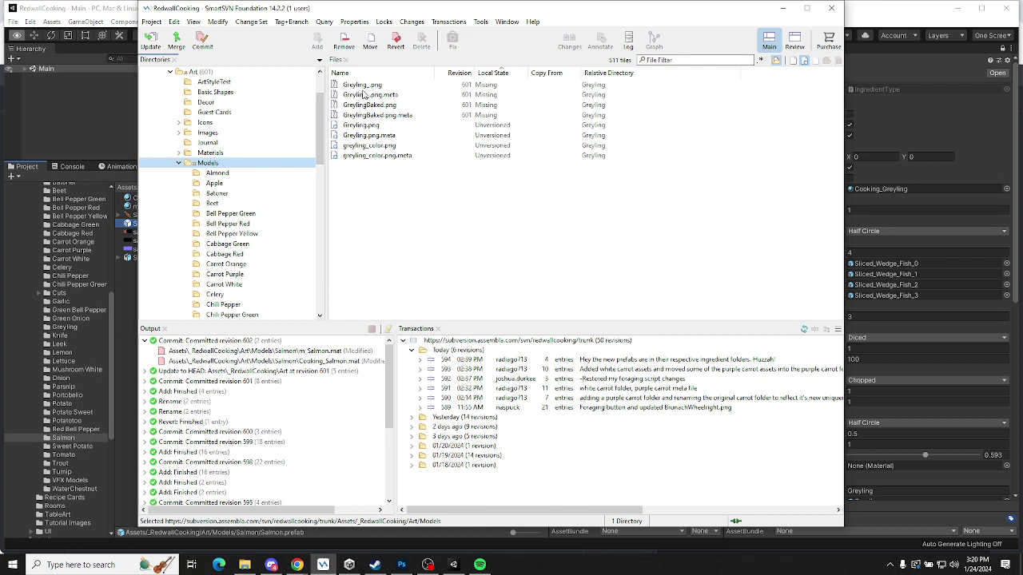
click(362, 126)
shift+click(362, 156)
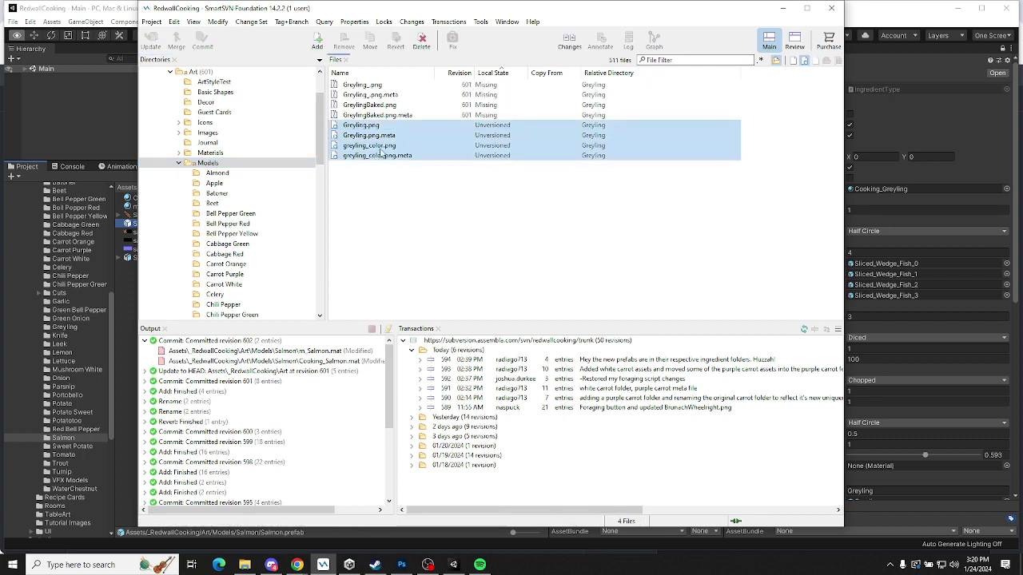
click(421, 41)
click(524, 290)
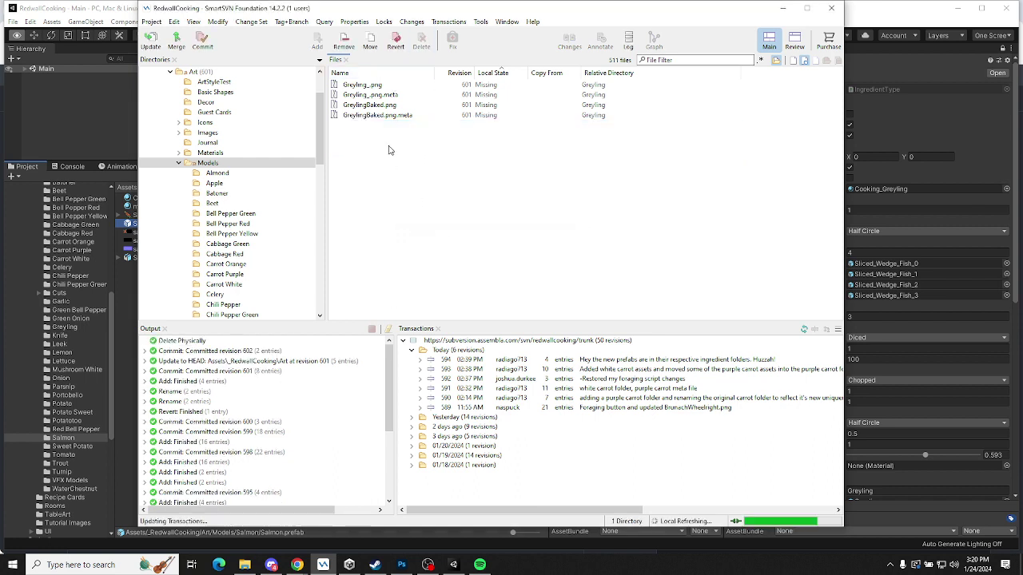
Revert the missing Greyling_.png and GreylingBaked.png with their meta files, and check the Greyling folder in Unity
click(372, 94)
click(372, 86)
shift+click(379, 116)
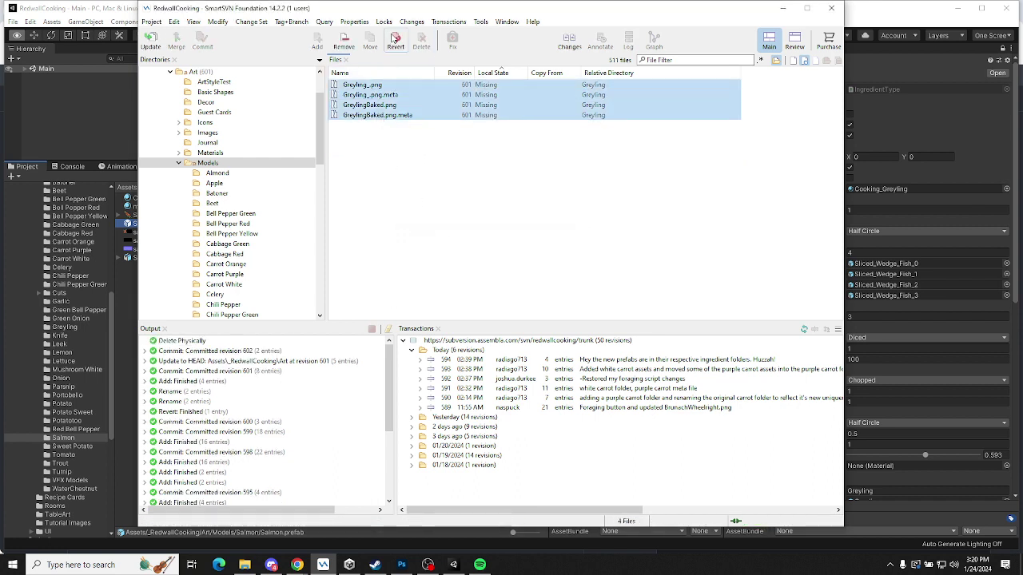
click(396, 40)
click(524, 291)
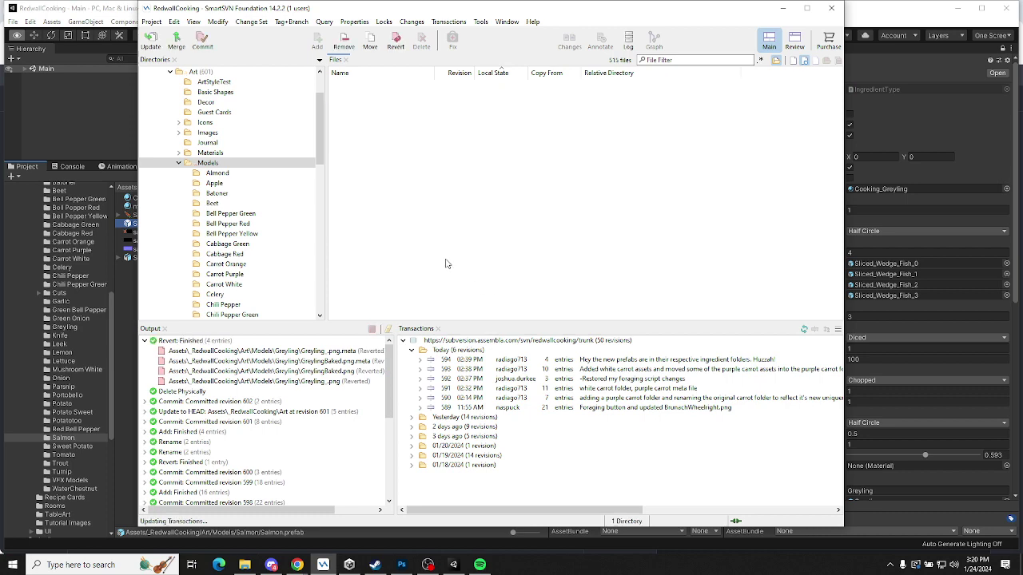
click(66, 139)
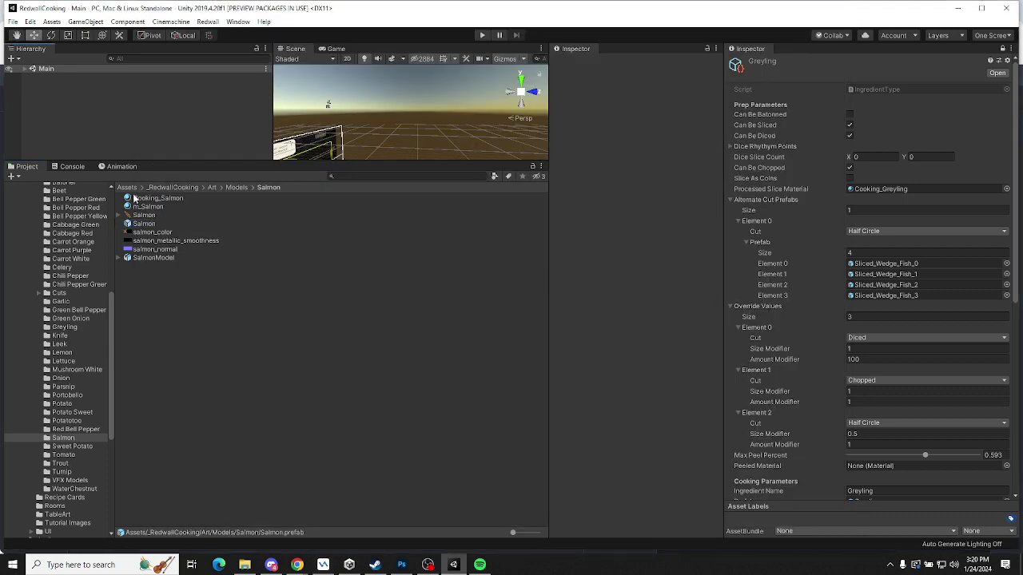
click(71, 327)
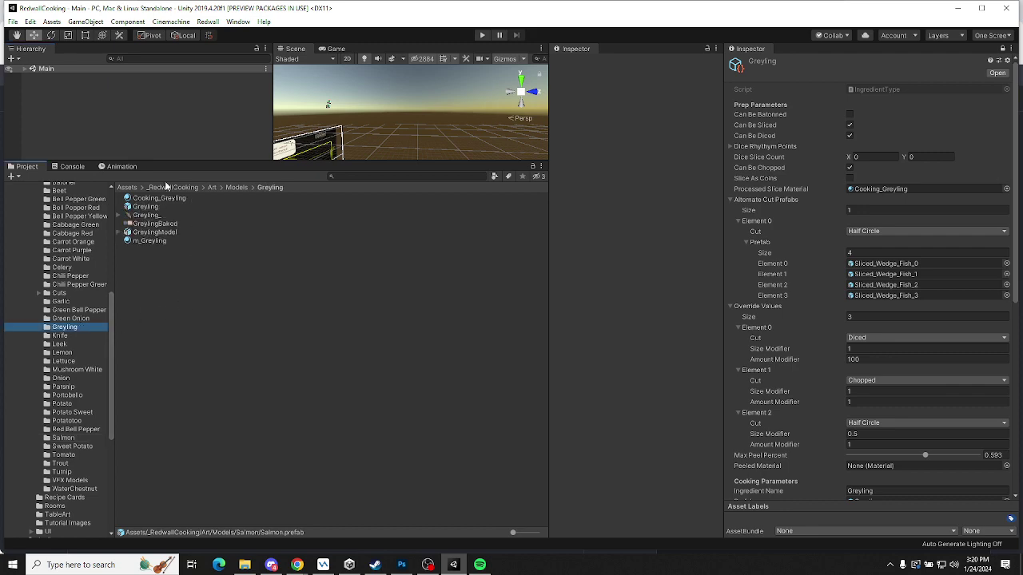
Switch to SmartSVN, list the Greyling directory including unchanged files, and rename Greyling_.png as Greyling.png
key(alt+Tab)
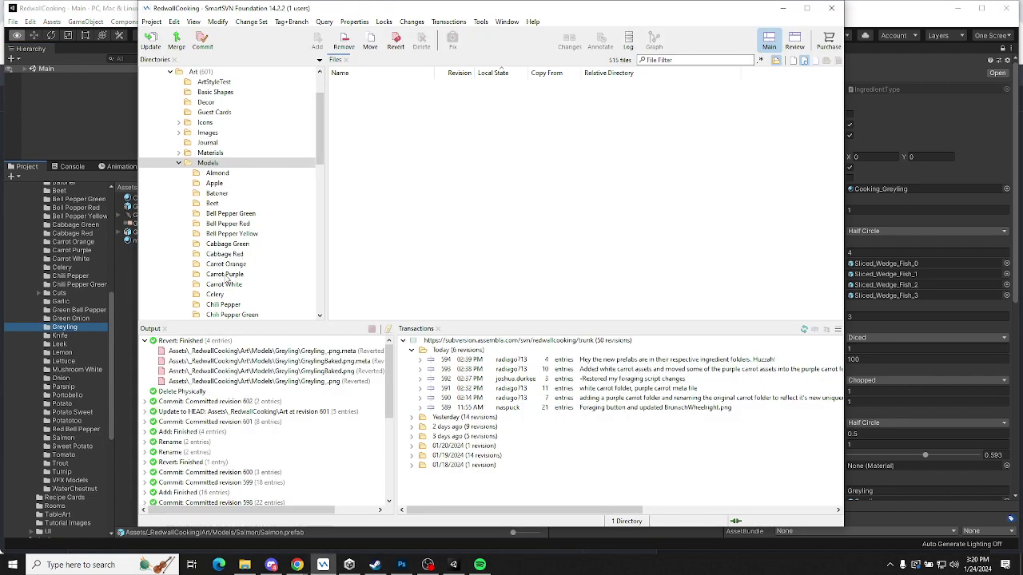
scroll(214, 206, down, 3)
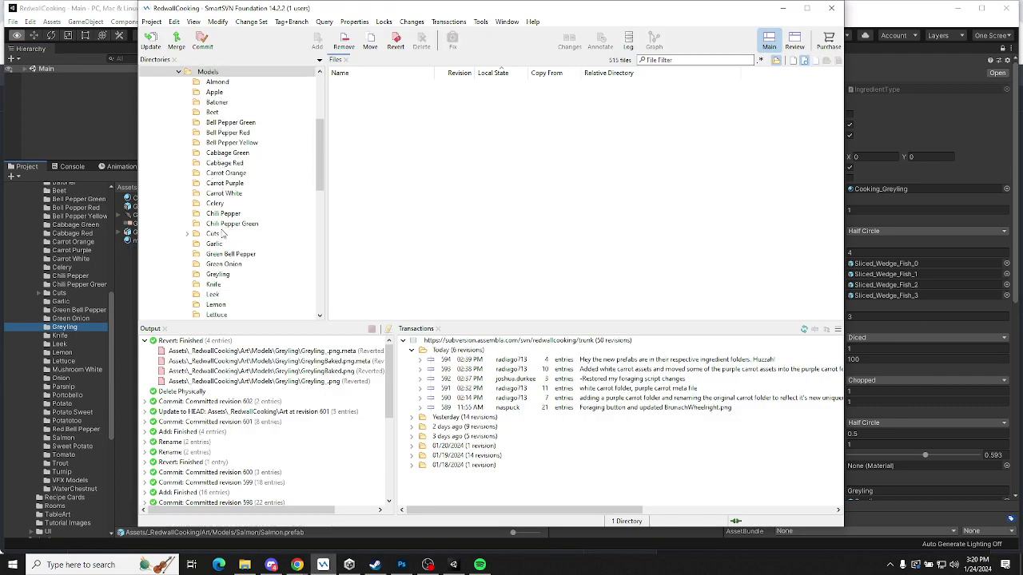
click(230, 274)
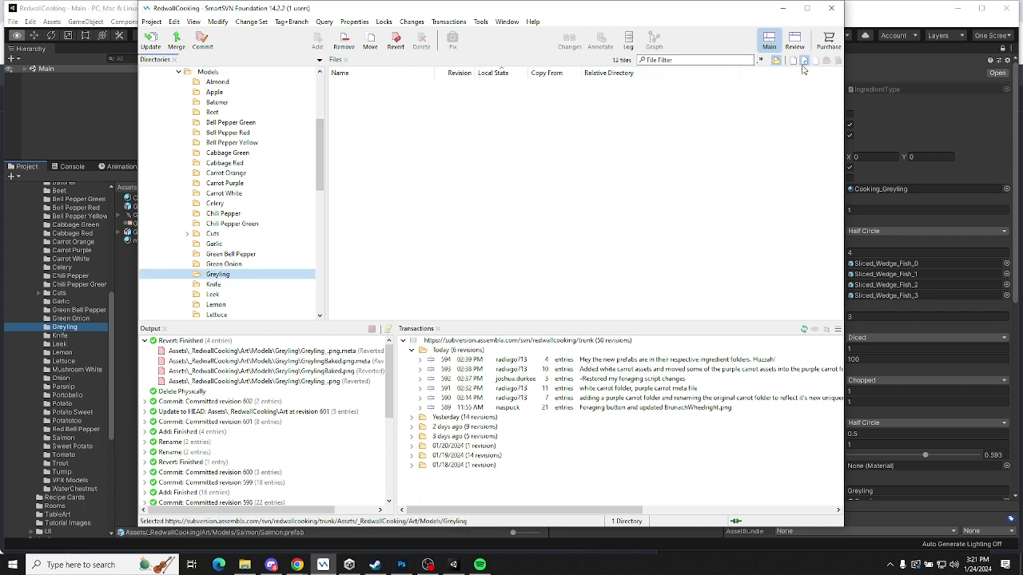
click(356, 127)
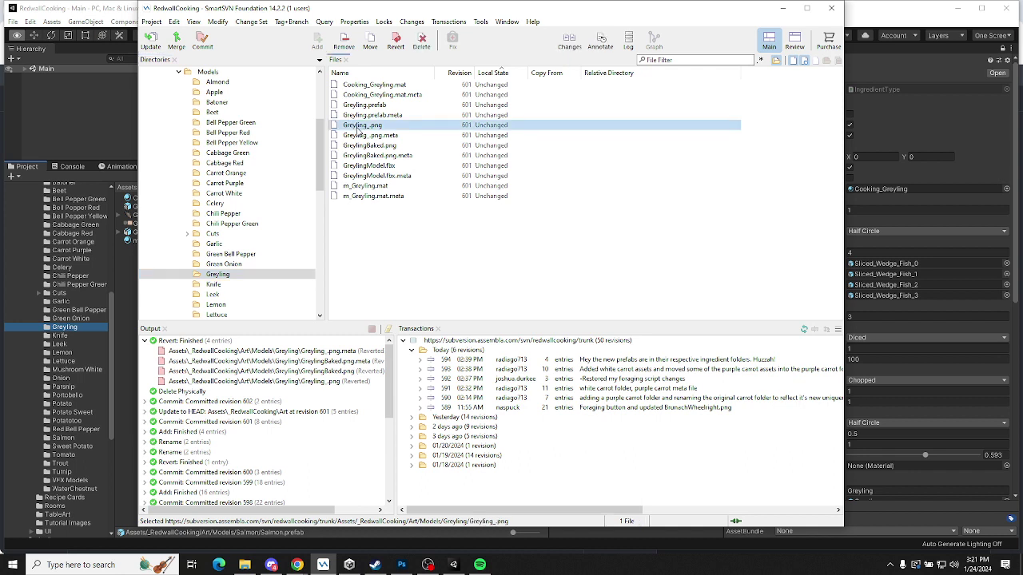
key(F2)
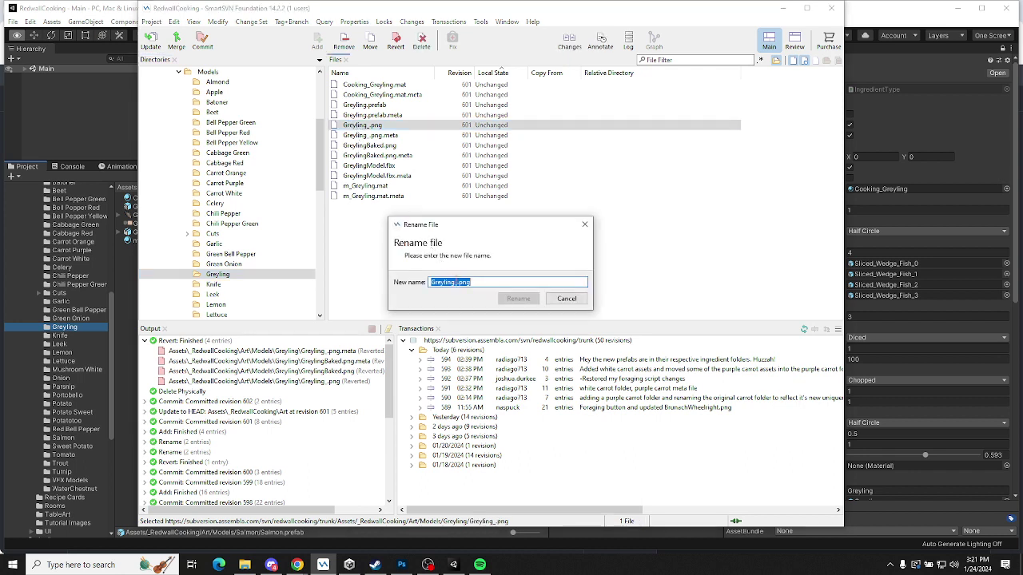
click(457, 282)
key(BackSpace)
key(Return)
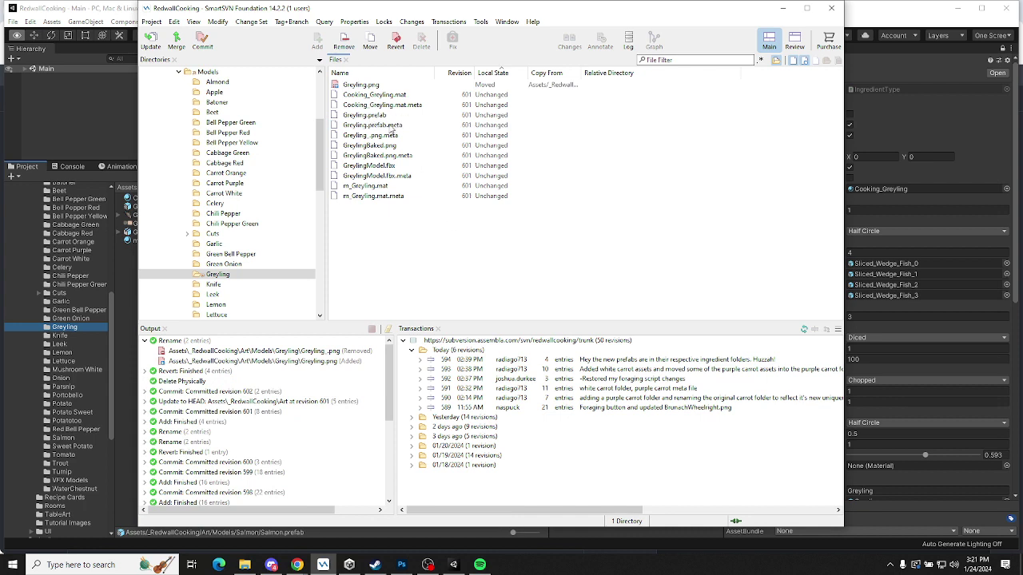
Rename Greyling_.png.meta as Greyling.png.meta in the Greyling directory
click(374, 137)
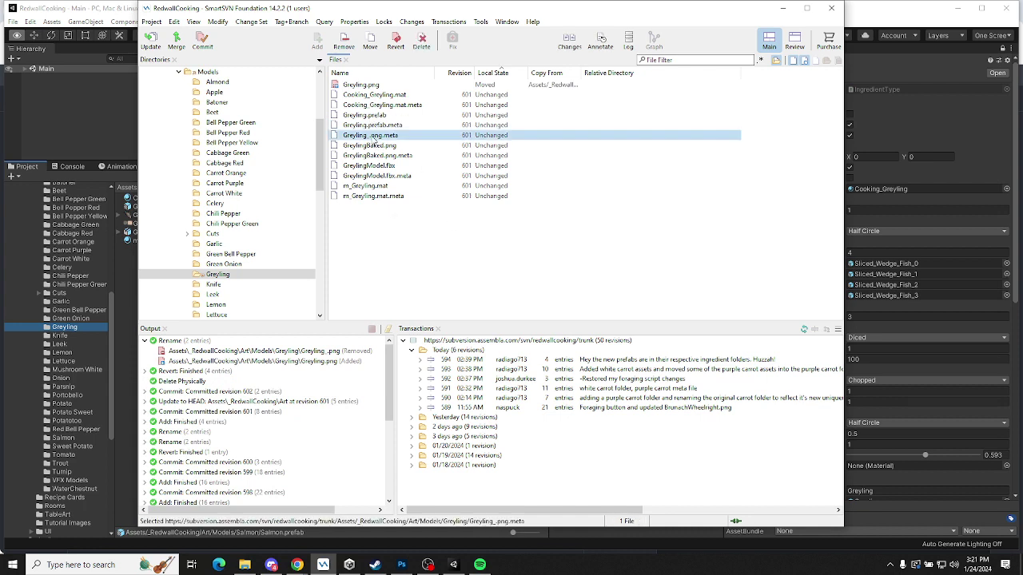
key(F2)
click(460, 284)
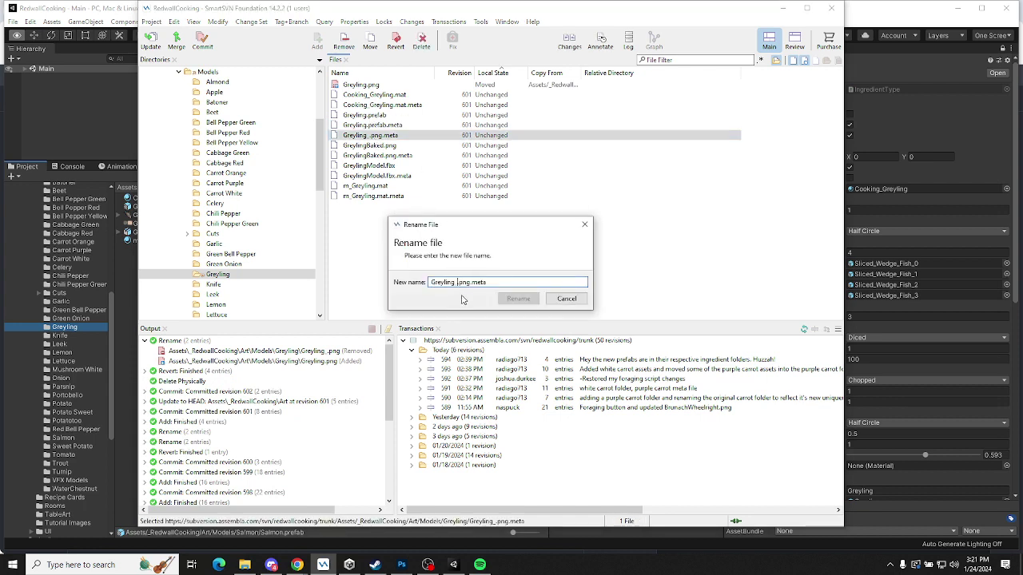
key(BackSpace)
key(Return)
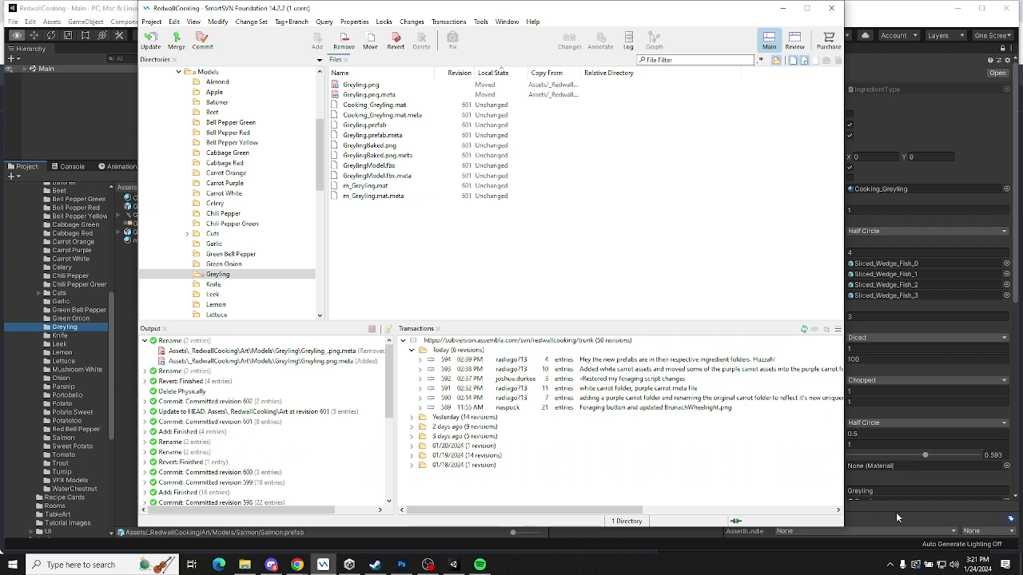
Rename GreylingBaked.png as greyling_color.png in the Greyling directory
click(364, 147)
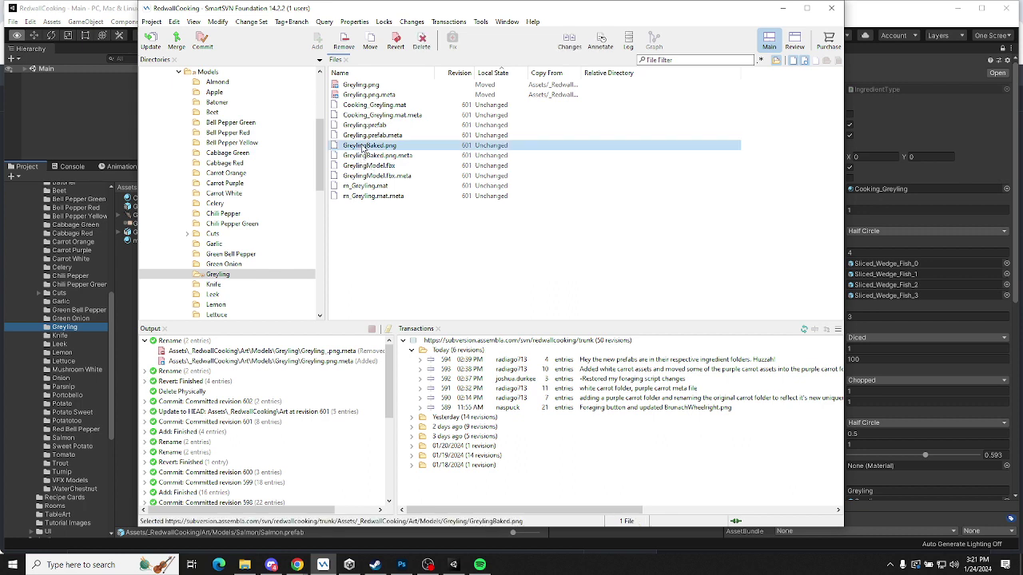
key(F2)
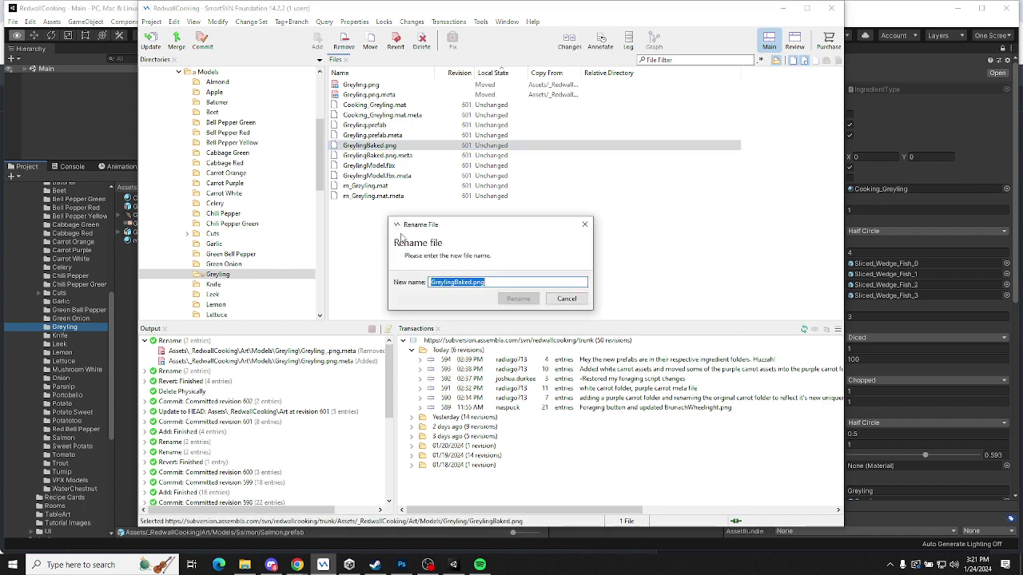
click(434, 282)
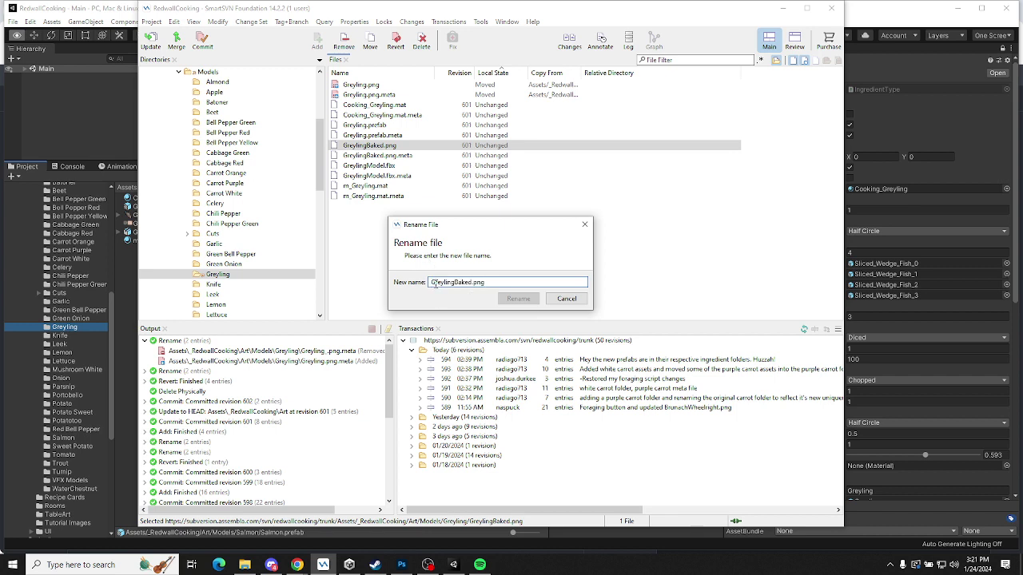
key(BackSpace)
text(g)
key(Delete)
key(Delete)
key(Delete)
key(Delete)
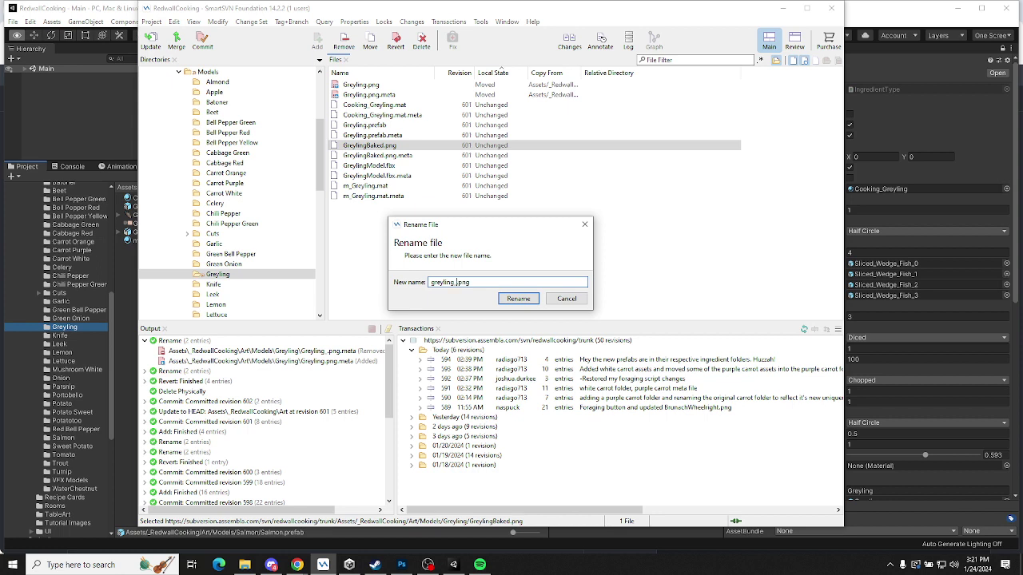
text(_color)
key(Return)
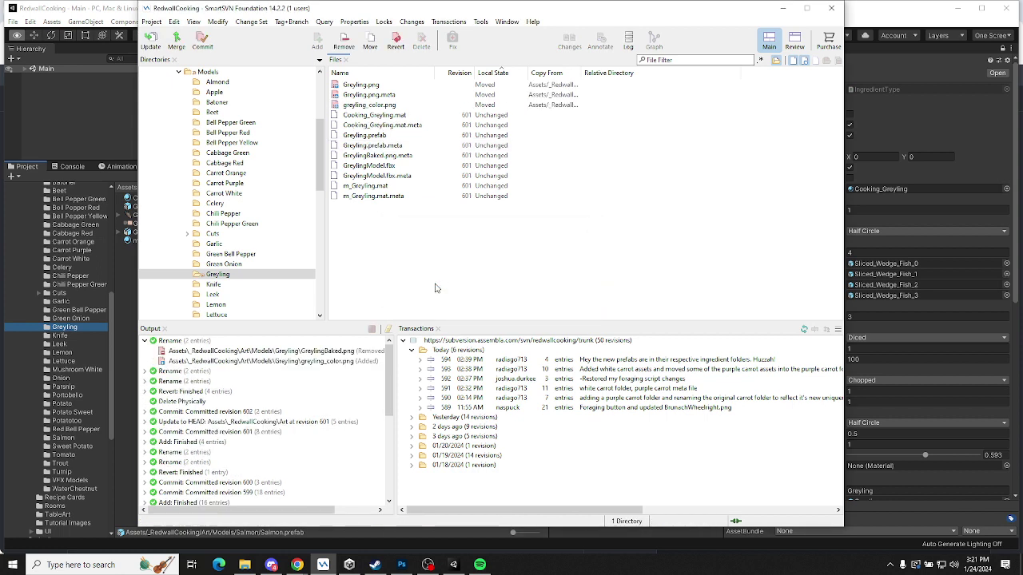
Rename GreylingBaked.png.meta as greyling_color.png.meta in the Greyling directory
click(369, 156)
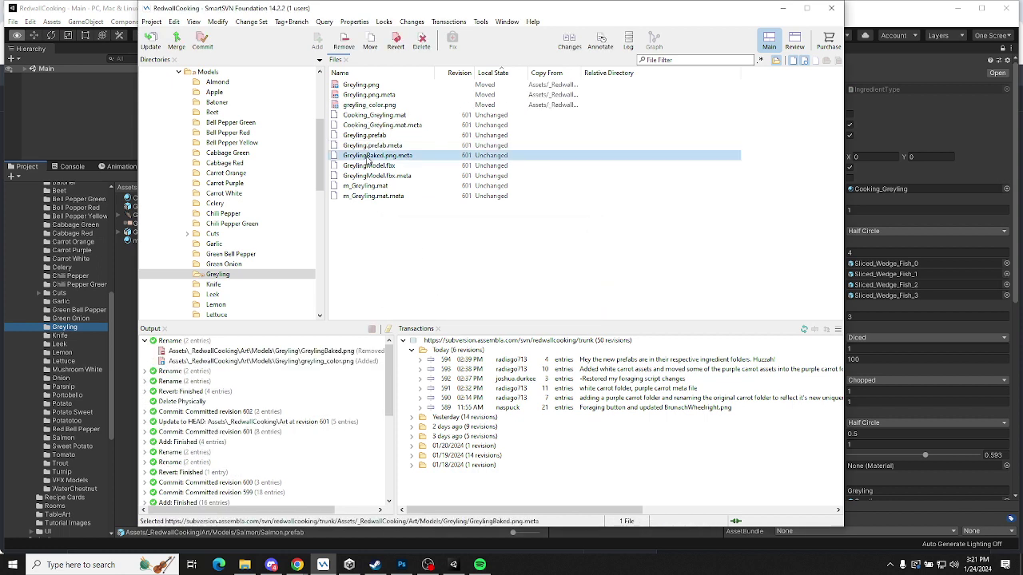
key(F2)
click(430, 282)
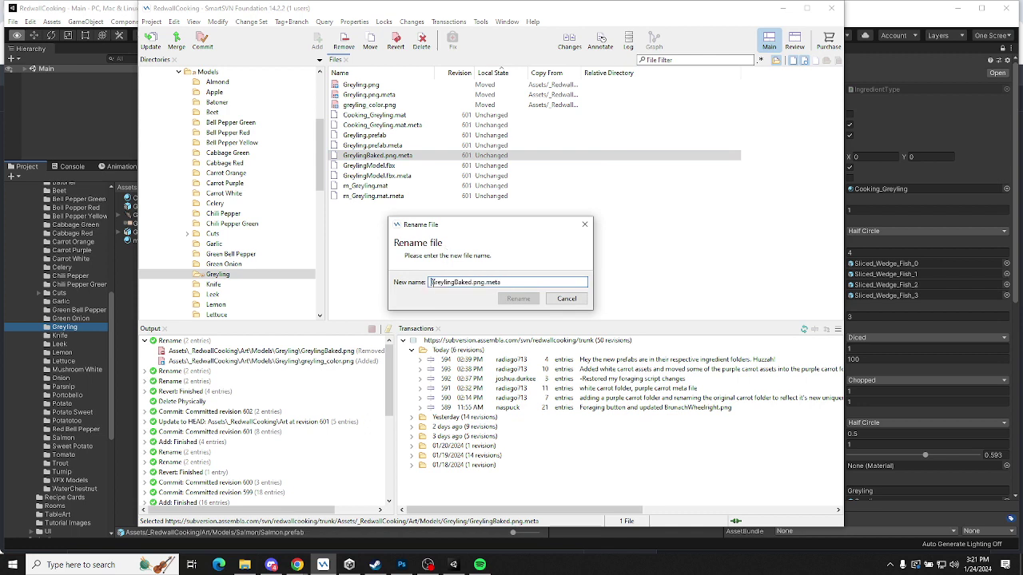
key(Delete)
text(g)
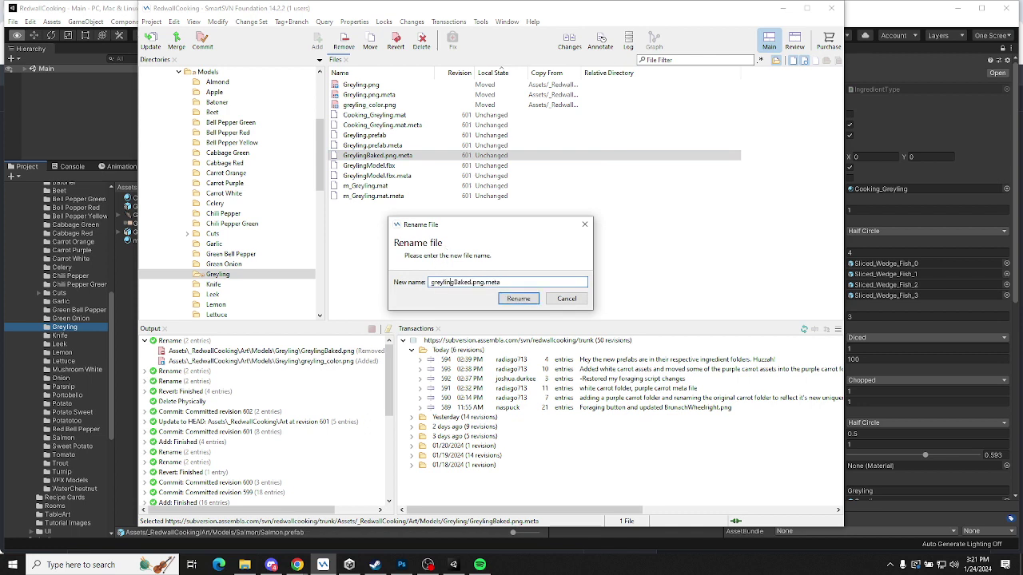
key(Delete)
key(Delete)
key(Delete)
key(Delete)
key(Delete)
text(_color)
key(Return)
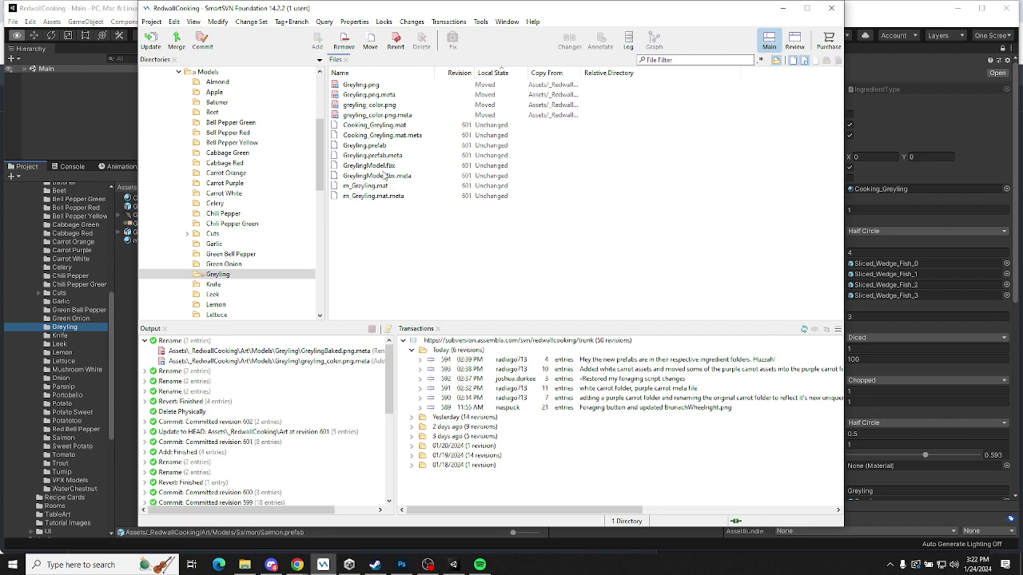
Commit the four moved Greyling texture and meta files with a message beginning "naming conventions enforced - don't make"
click(352, 115)
shift+click(359, 87)
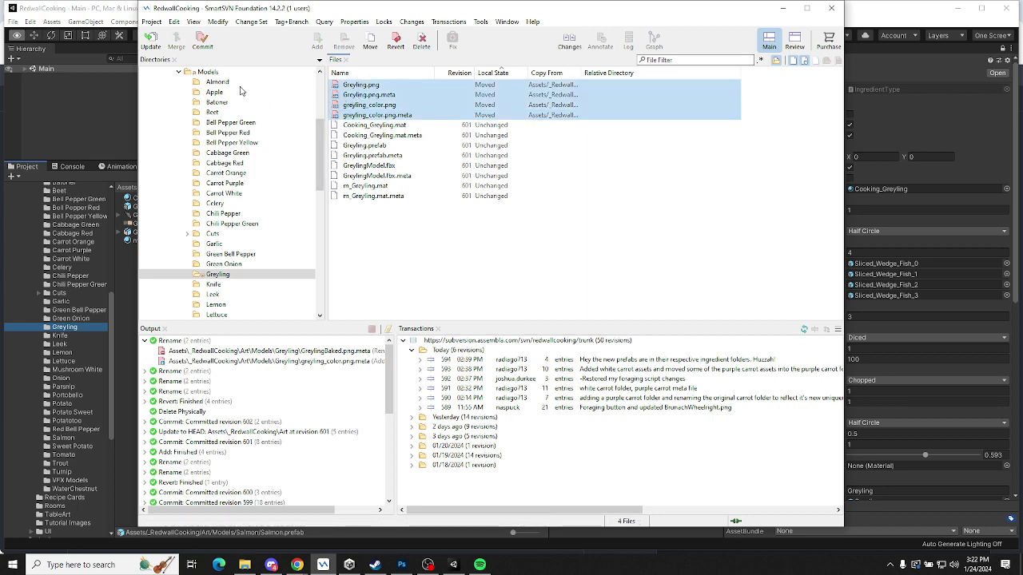
click(202, 42)
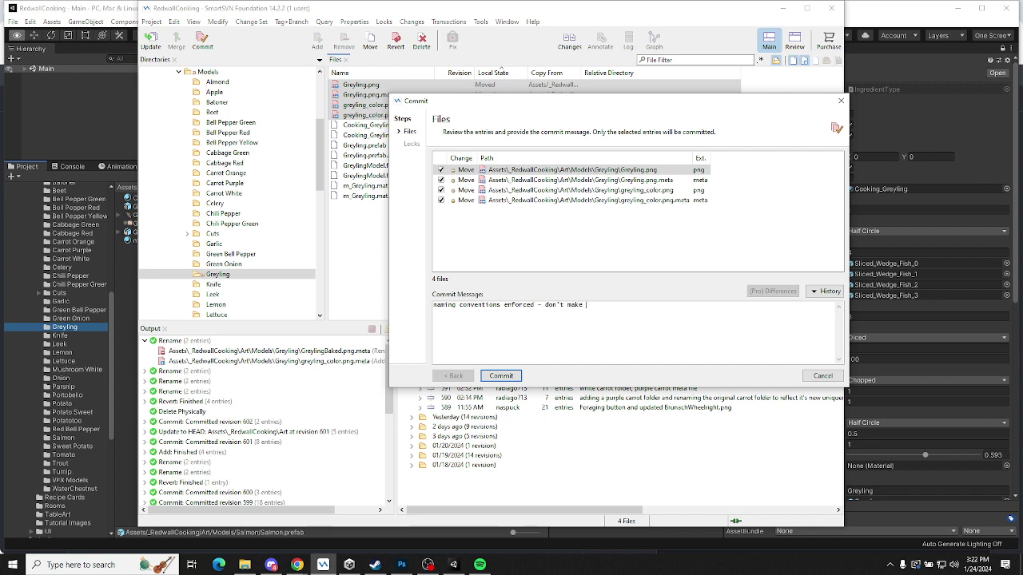
text(ab the Stick)
click(501, 375)
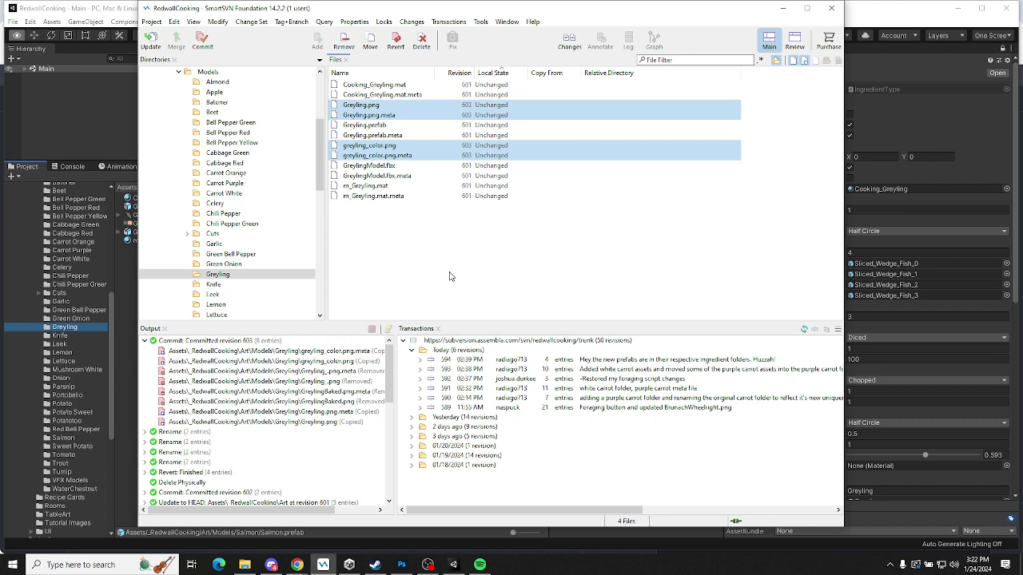
Switch to Unity to check the Greyling folder's renamed textures and the ingredient's cooking parameters, then bring up Discord
click(897, 15)
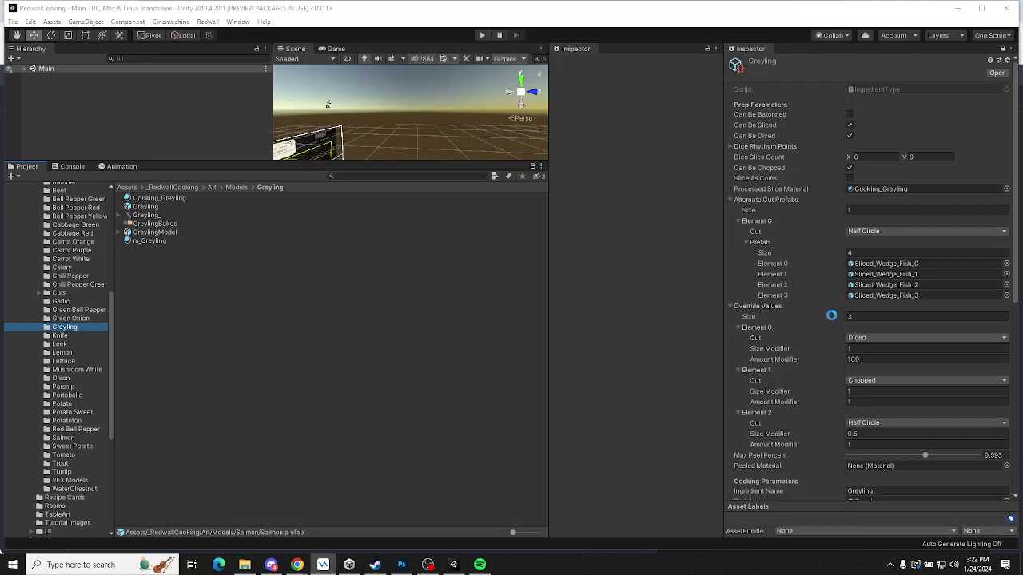
scroll(837, 277, down, 5)
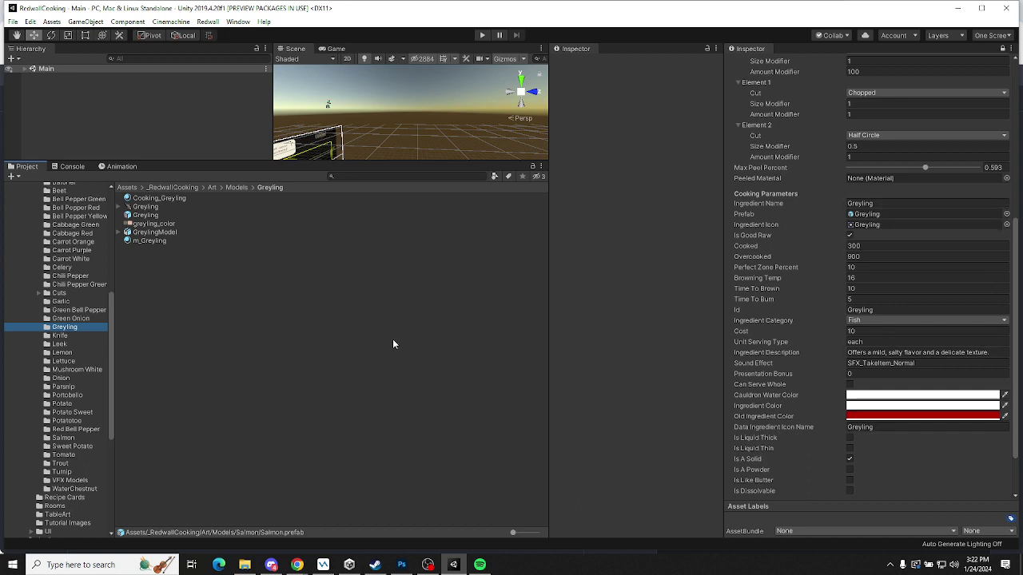
click(271, 565)
Switch to the ClickUp task and add the bullet "texture names need to obey naming conventions" to the Greyling changes comment
mouse_move(296, 565)
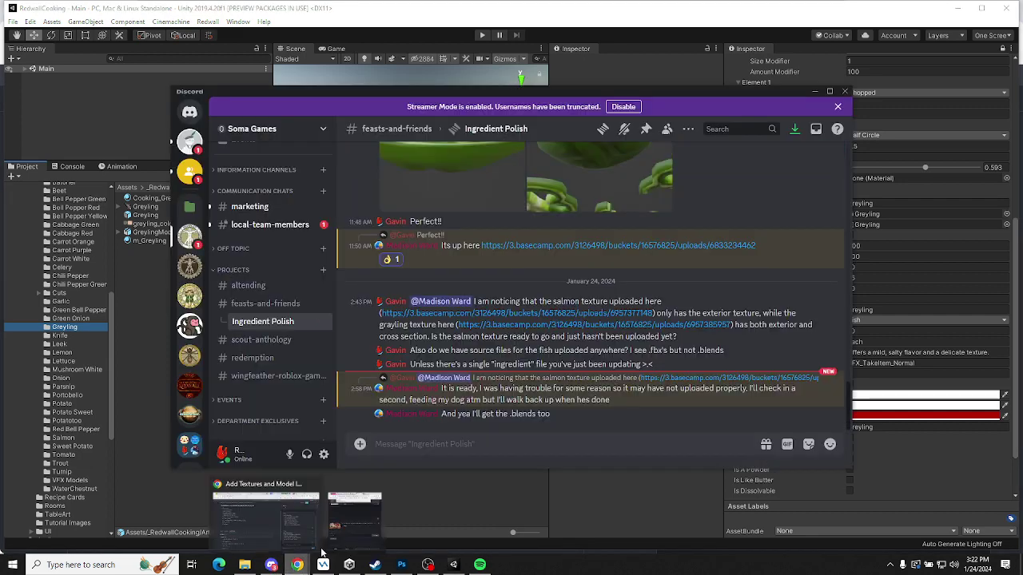
click(317, 546)
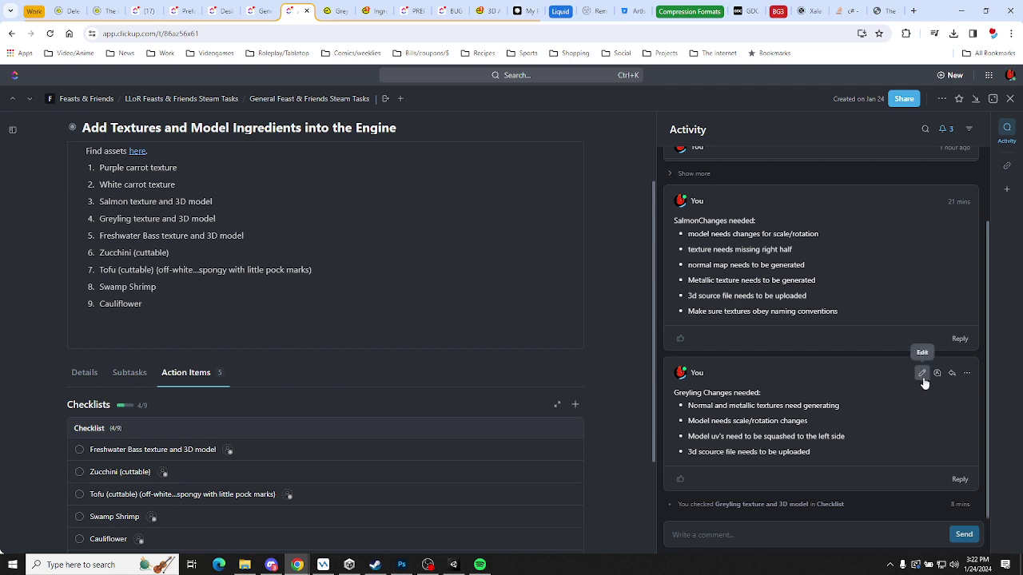
click(922, 373)
key(Return)
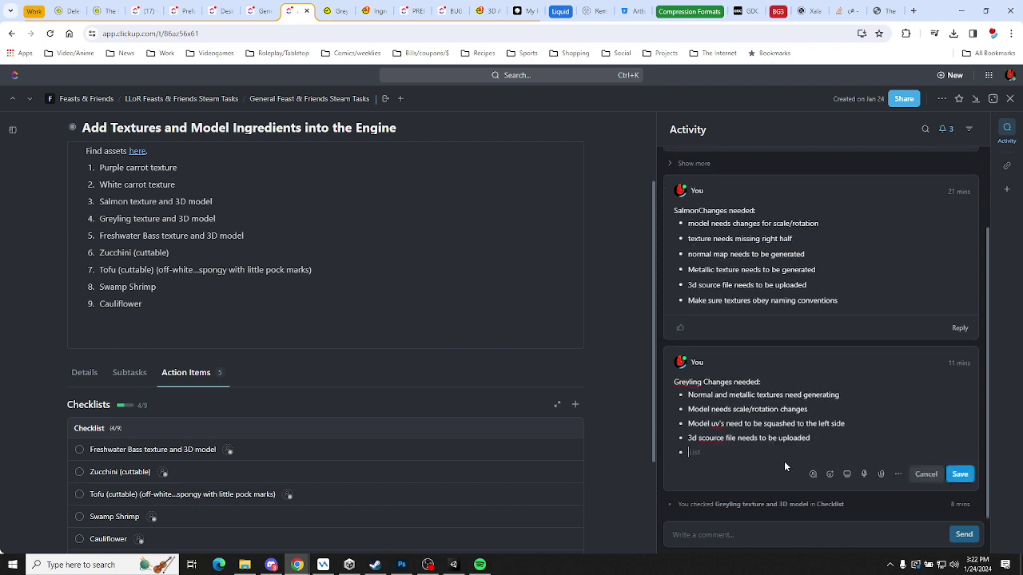
text(texture names need to obey naming conventions)
key(ctrl+Return)
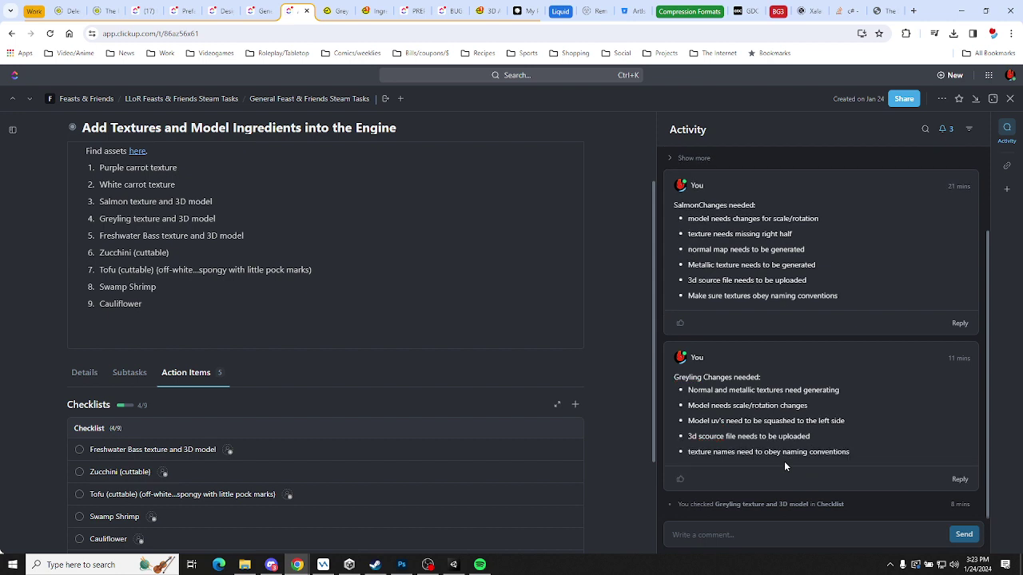
Switch to Discord, mark the salmon texture reply in the Ingredient Polish thread as unread, and view the feasts-and-friends channel
key(alt+Tab)
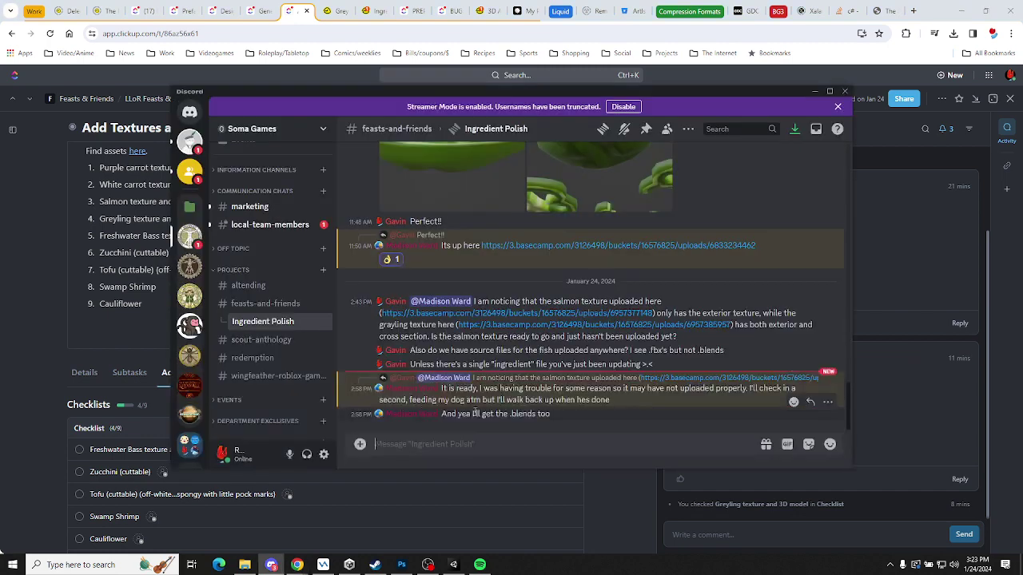
right_click(526, 397)
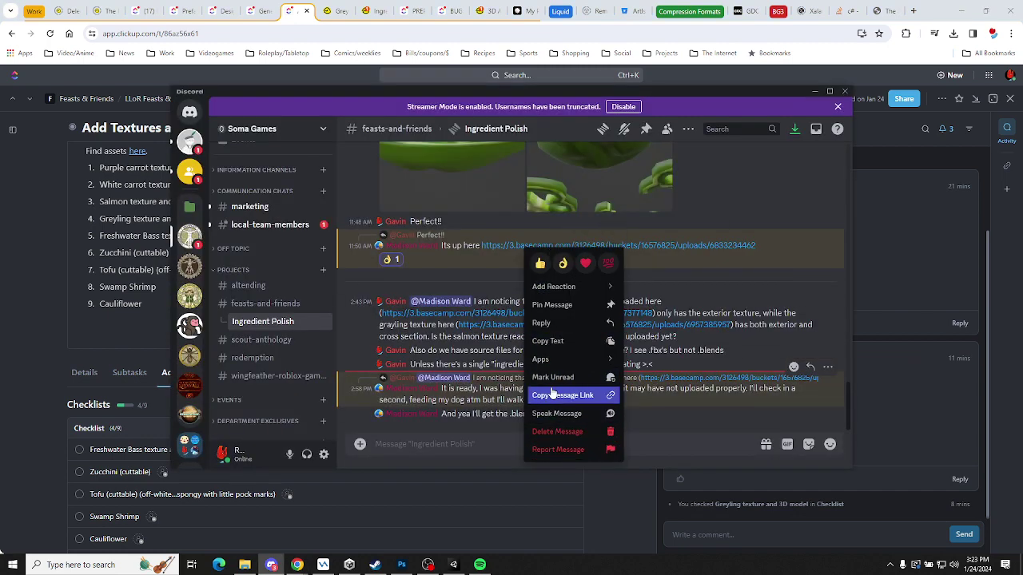
click(544, 390)
click(274, 307)
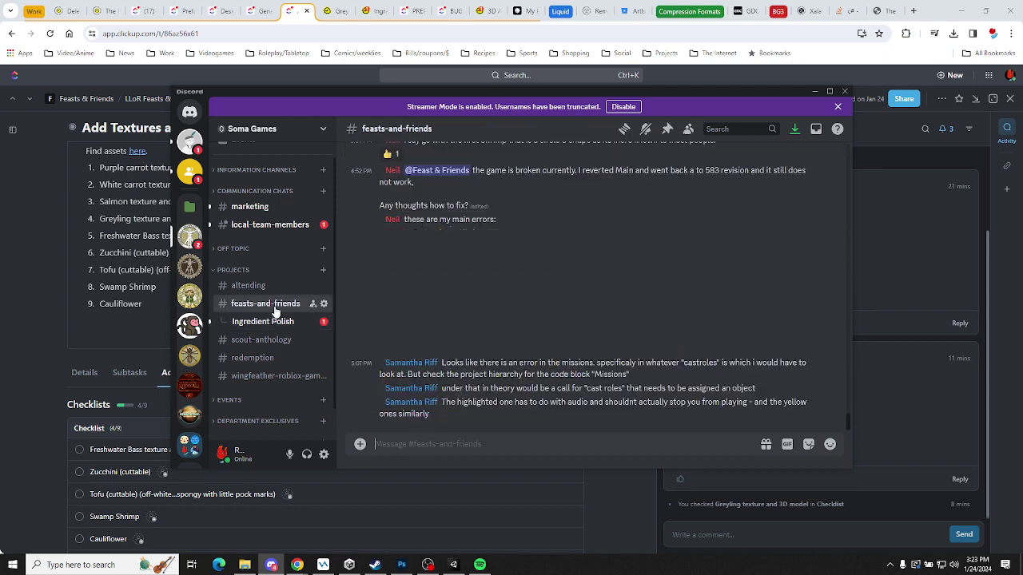
key(alt+Tab)
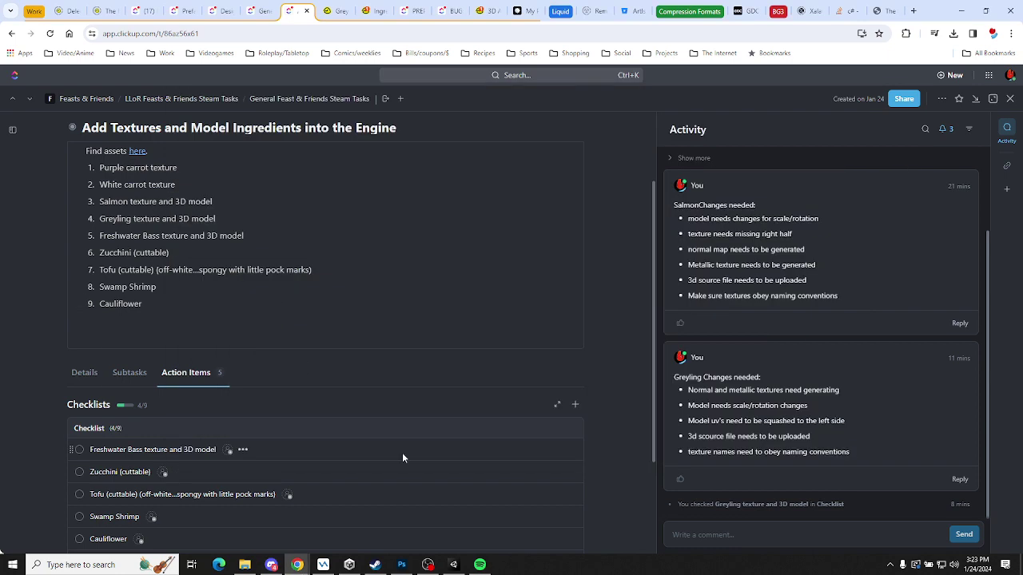
Reopen the Ingredient Polish thread in Discord and check Basecamp's Ingredients Available and Greyling folders in Chrome
key(alt+Tab)
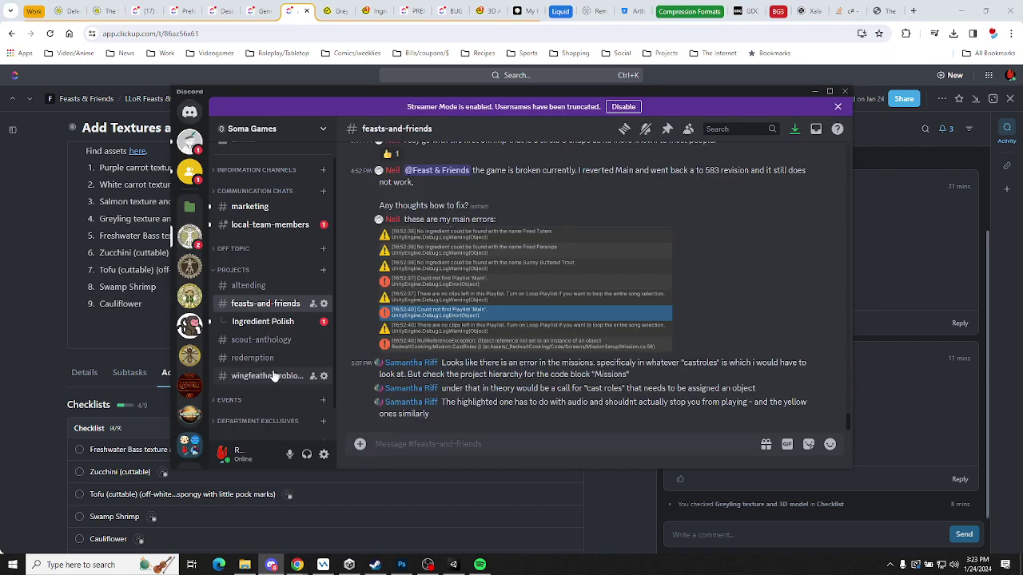
click(268, 324)
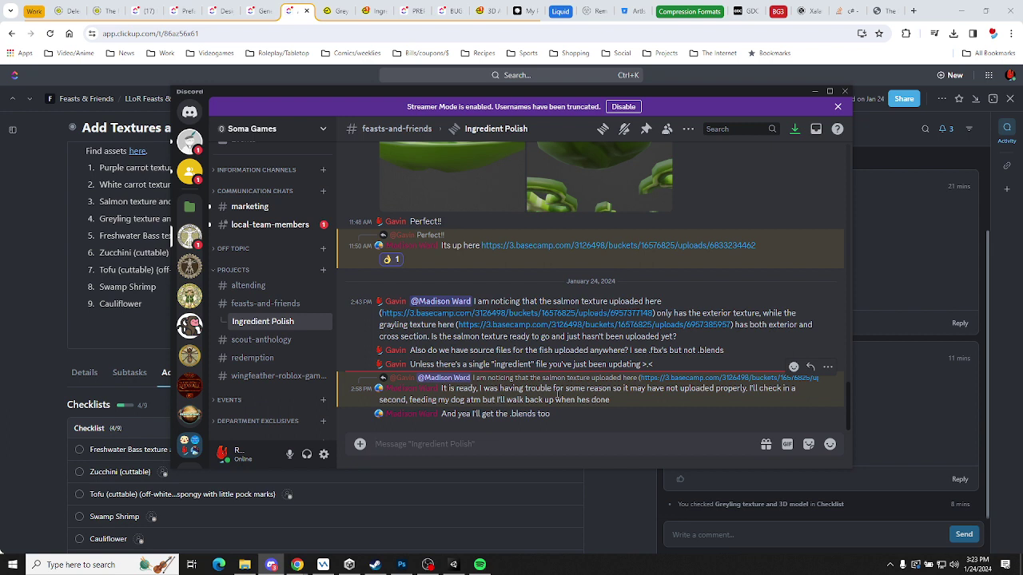
click(330, 10)
click(375, 12)
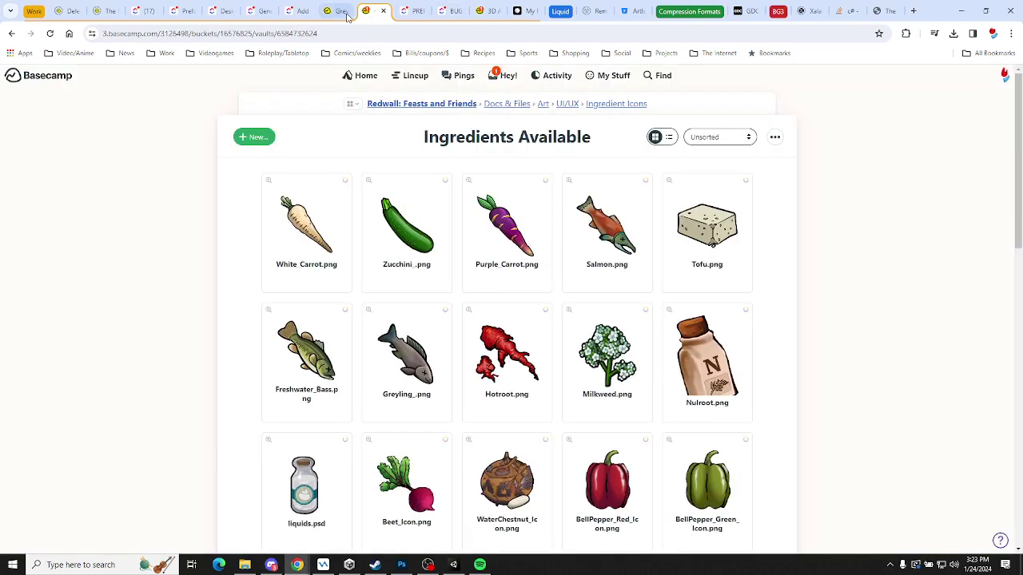
click(340, 13)
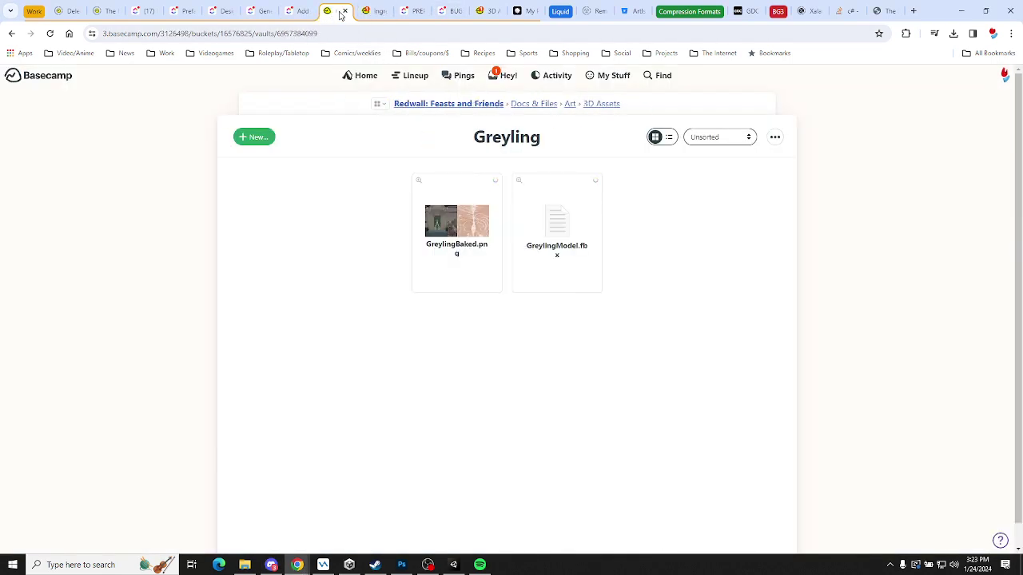
Draft a Discord reply in Ingredient Polish saying Basecamp warned of file upload issues, probably explaining the file version discrepancies, ending with "^_^"
key(alt+Tab)
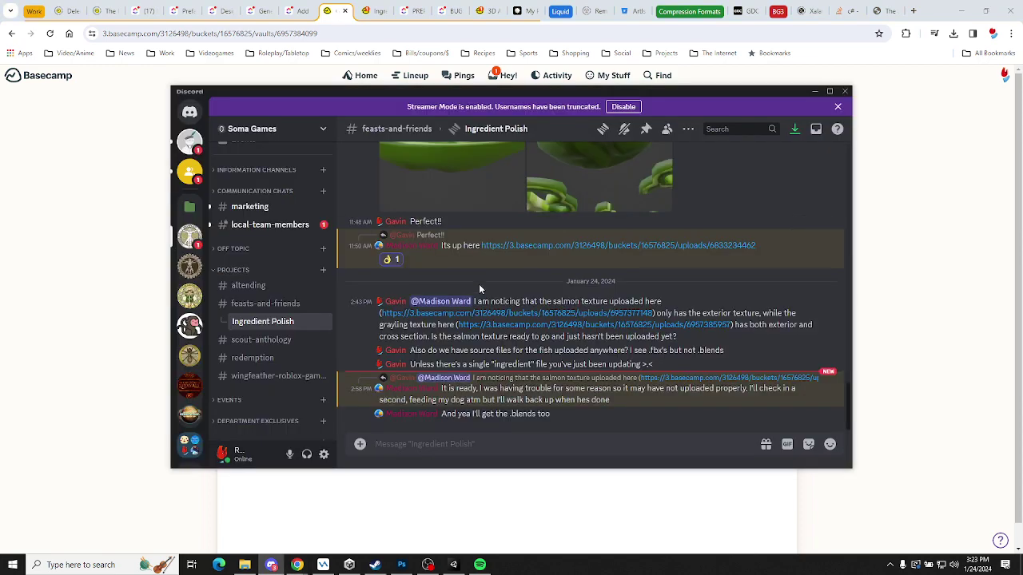
text(BAsecamp was showing)
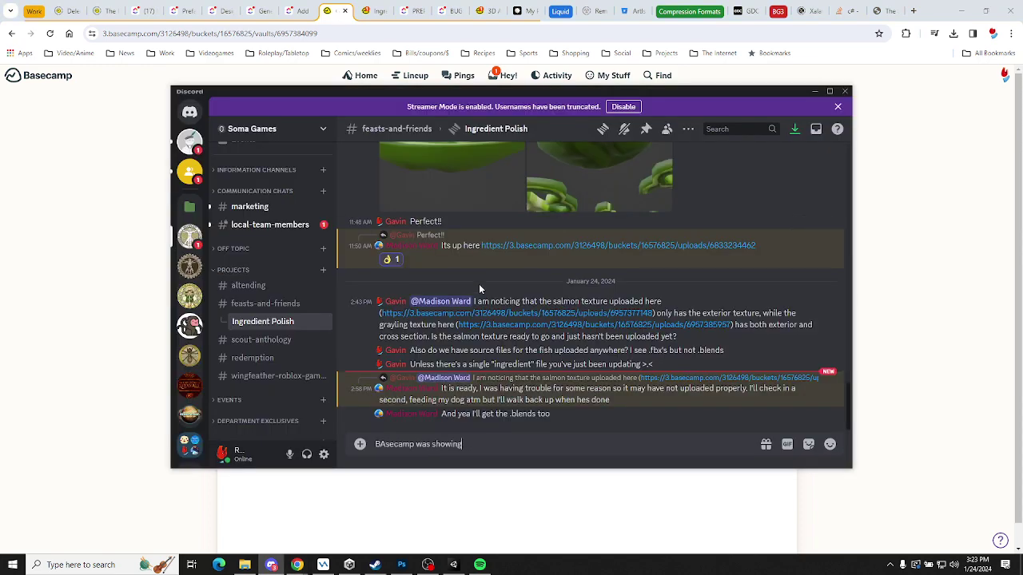
text( a warning earlier that it w)
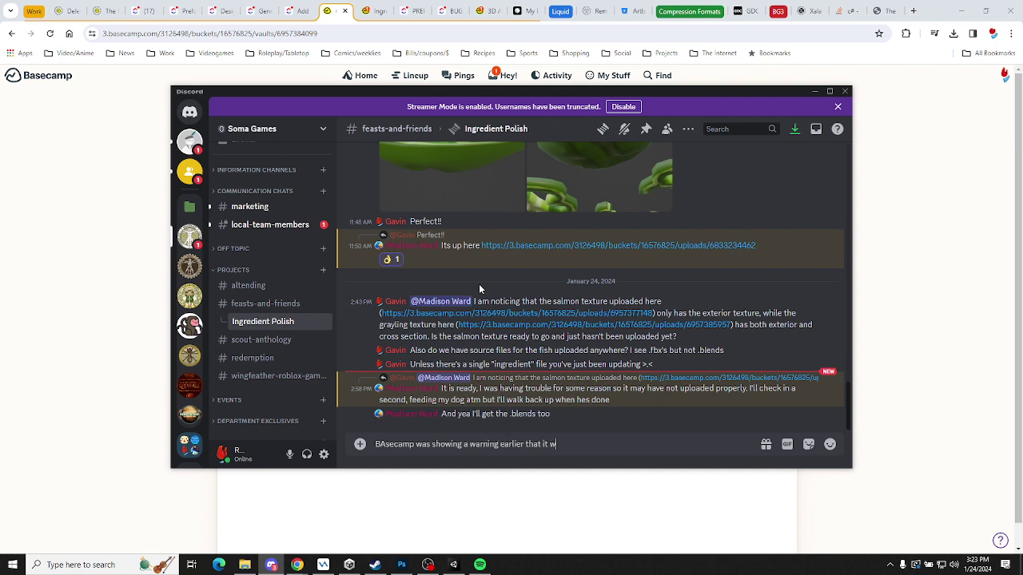
text(as experiencing issues with file up)
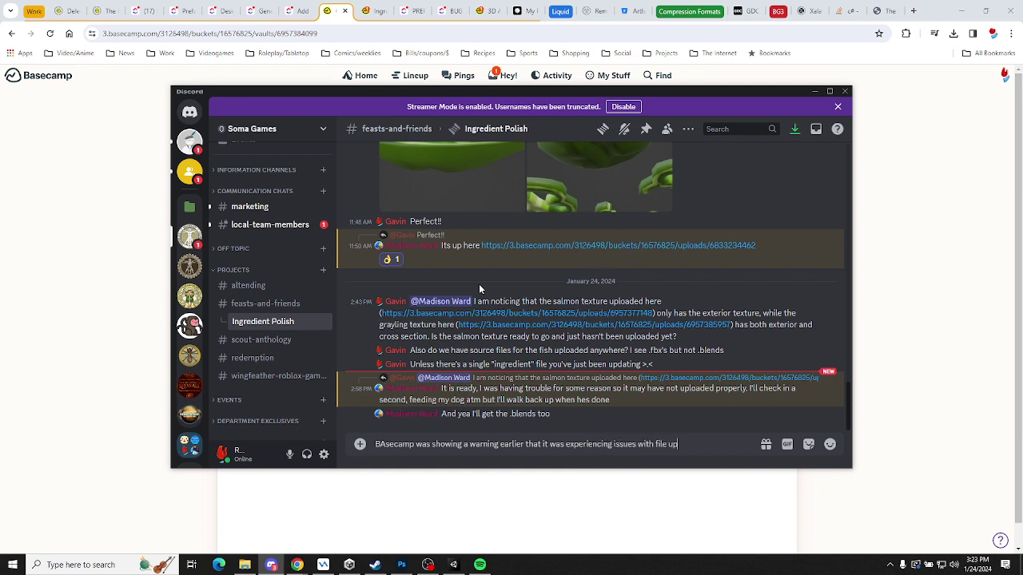
text(loads. The warning seem)
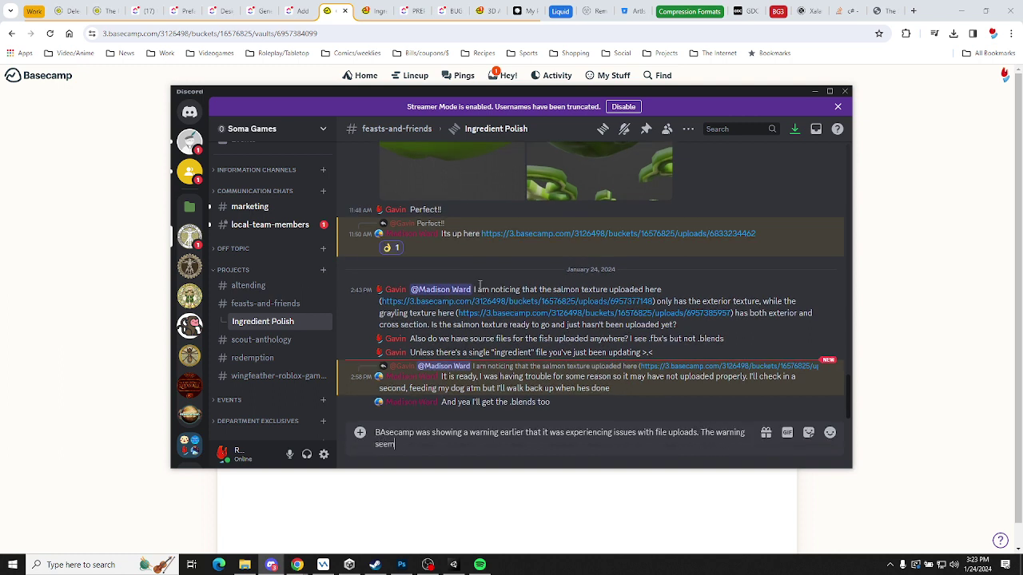
text(s to have dissappeared so )
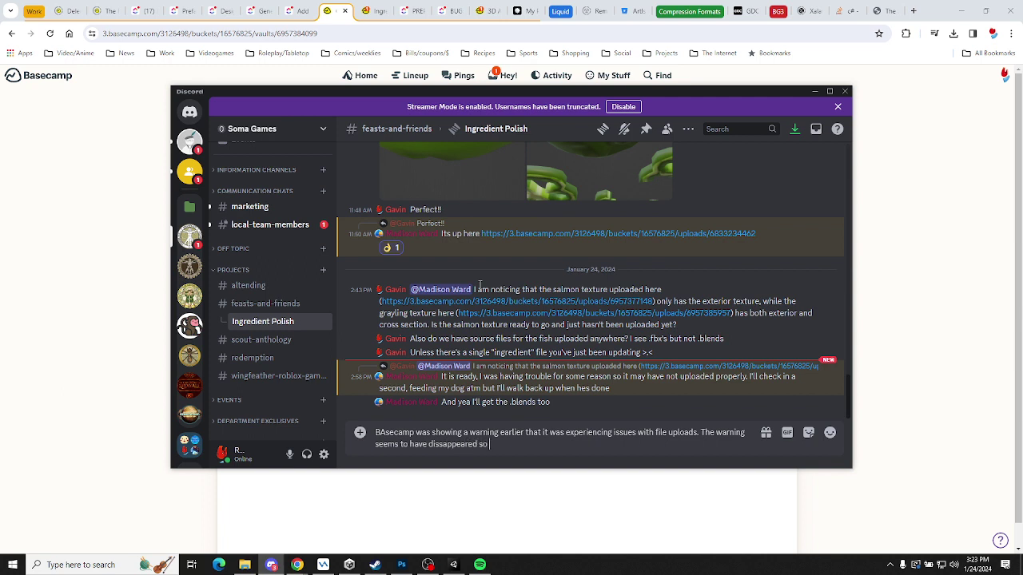
text(hopefully that means they ahve r)
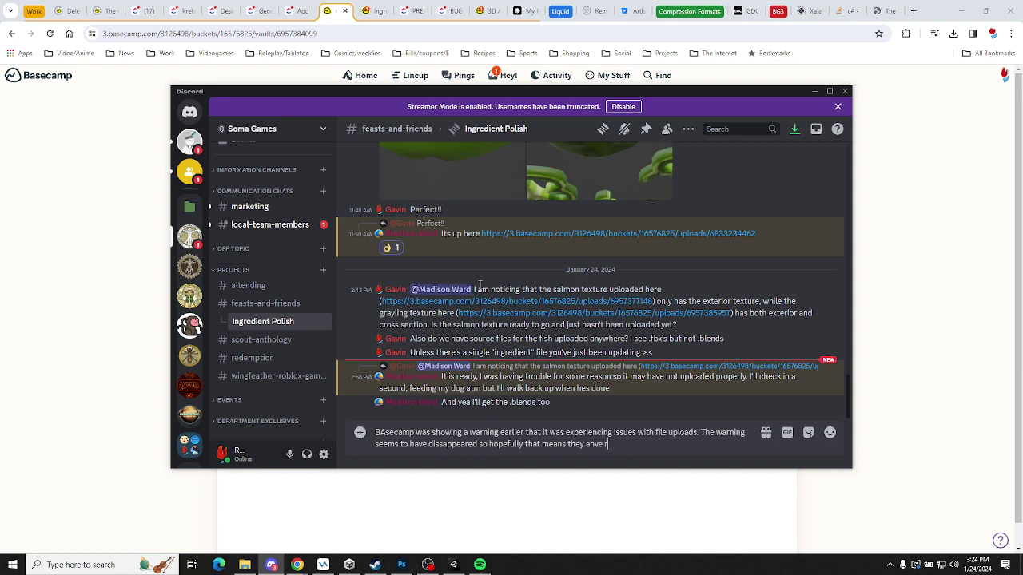
text(esolved the issue but that probably)
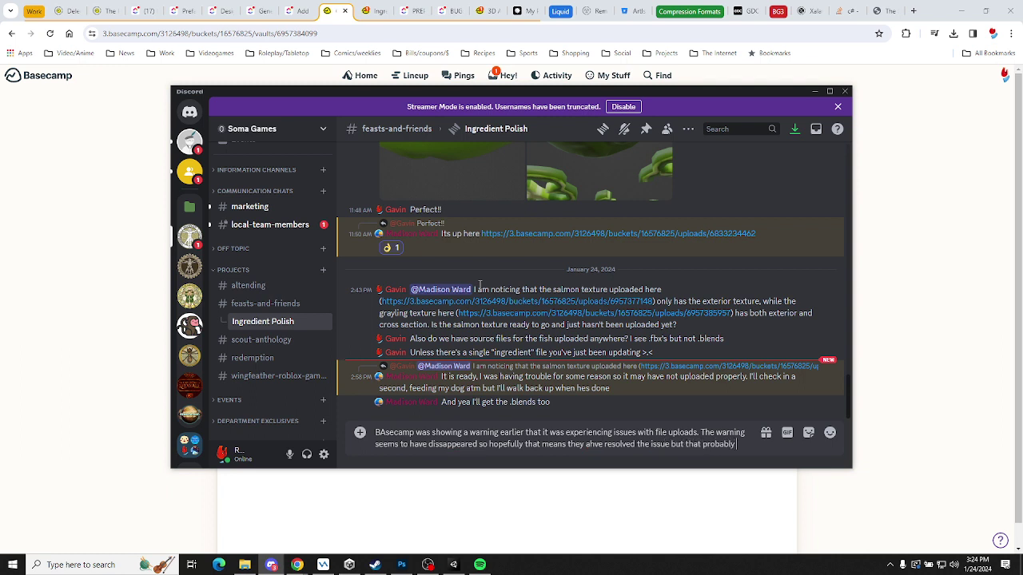
text( explains fil)
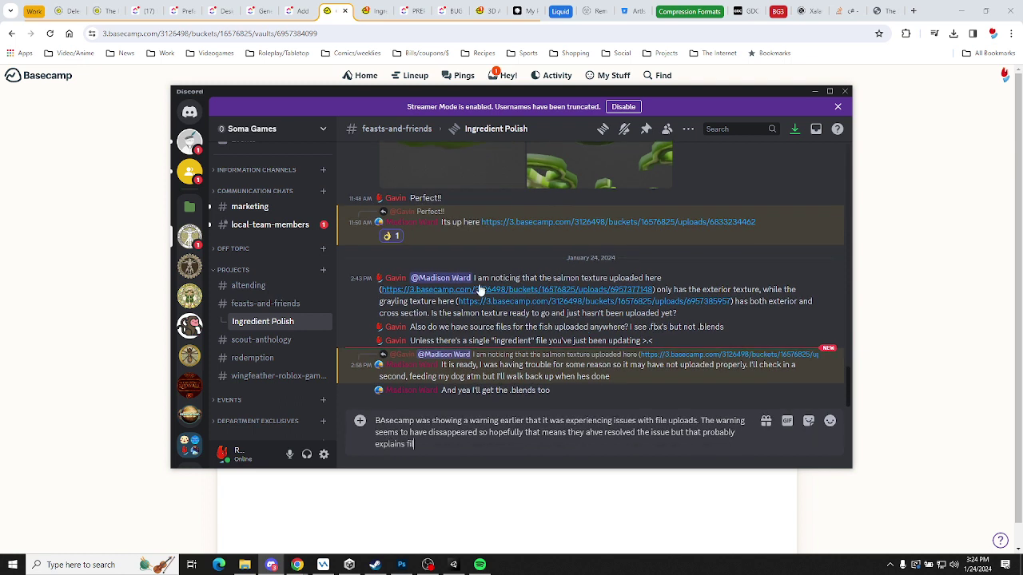
text(e version discrepencies. Not our fault)
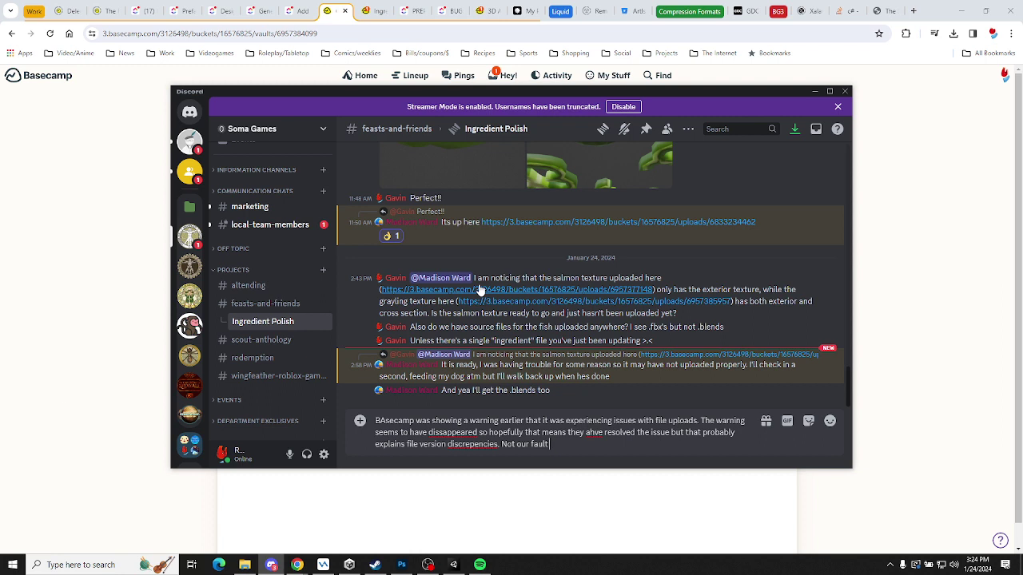
text( ^_^)
Correct the misspelled words in the Discord draft to "discrepancies" and "disappeared" using the spelling suggestions
right_click(478, 445)
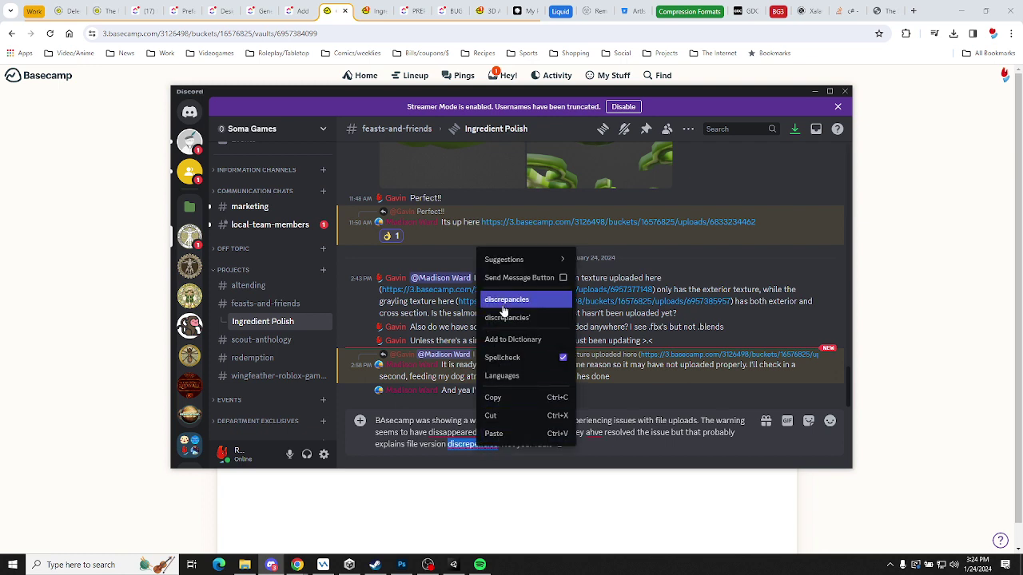
click(505, 301)
right_click(447, 433)
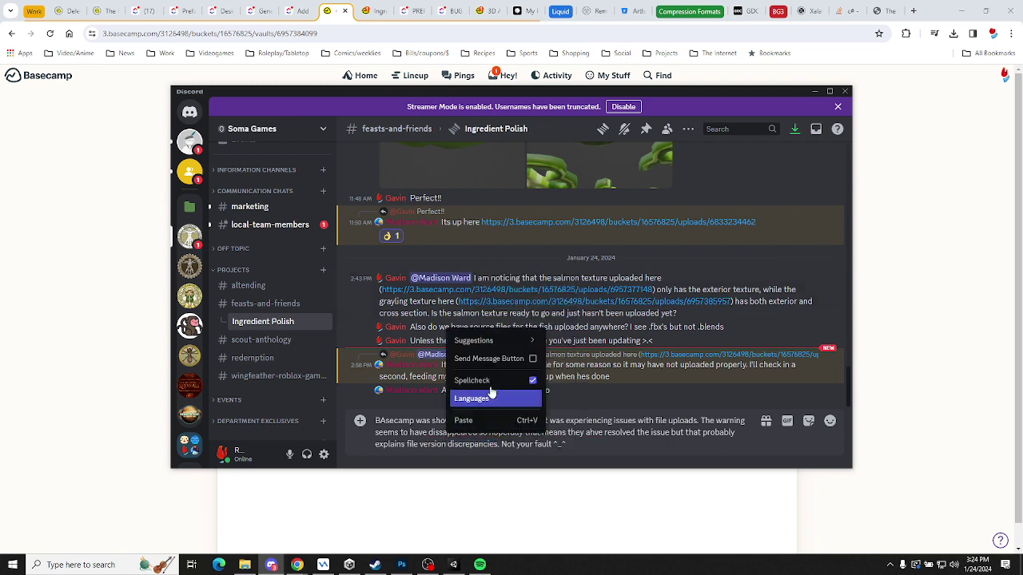
mouse_move(516, 343)
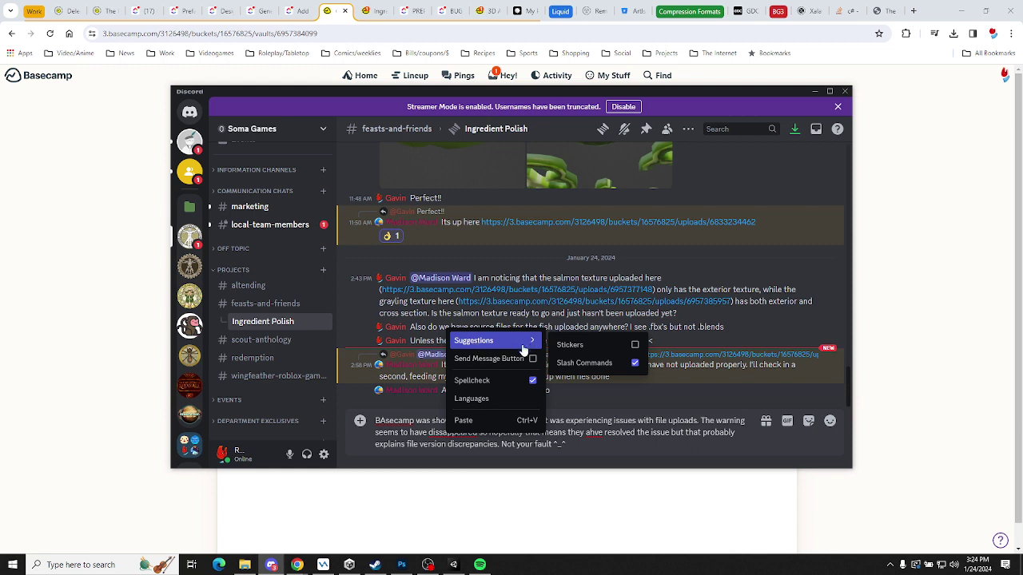
click(433, 436)
double_click(442, 436)
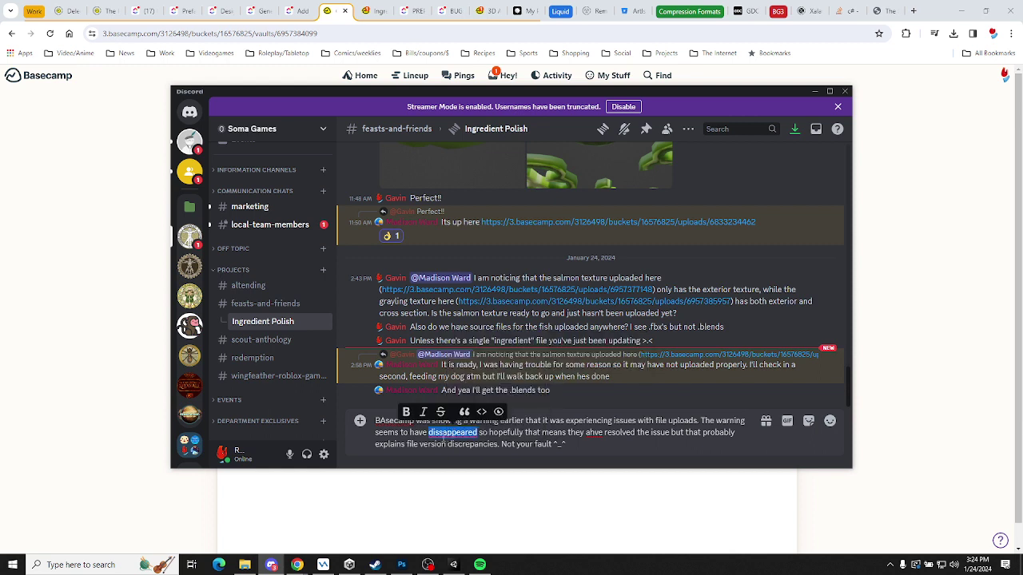
right_click(441, 436)
click(486, 309)
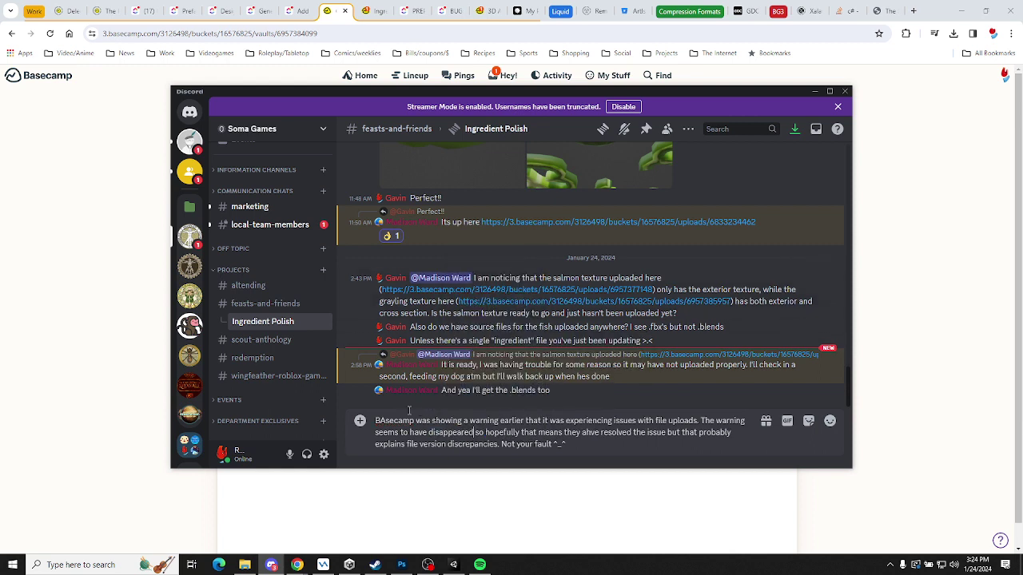
Fix the draft's remaining typos to "Basecamp" and "have", add an exclamation mark after "Not your fault", and send the reply
click(381, 421)
key(Delete)
text(a)
key(Delete)
text(a)
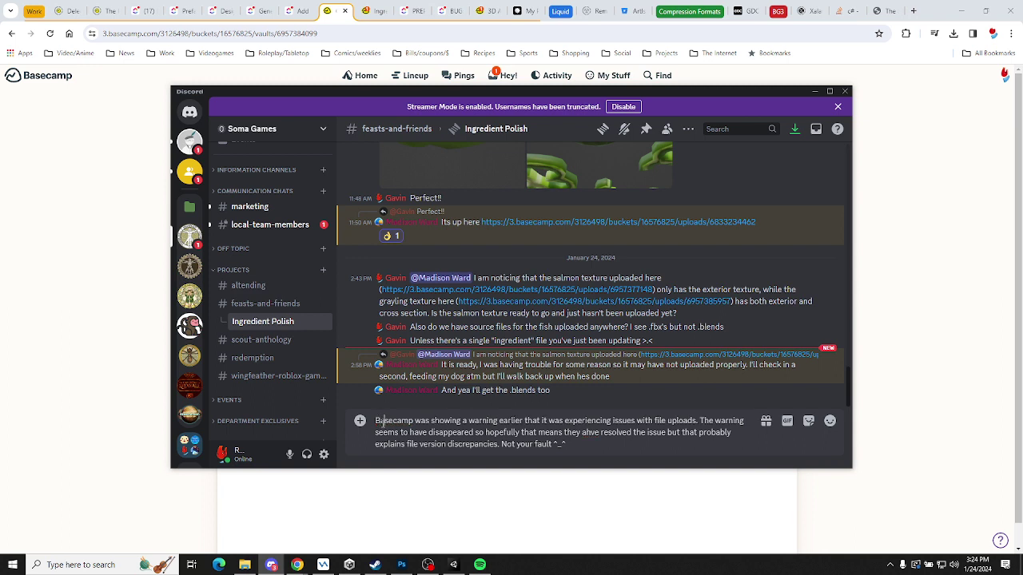
click(589, 436)
key(Delete)
key(Left)
text(h)
key(Return)
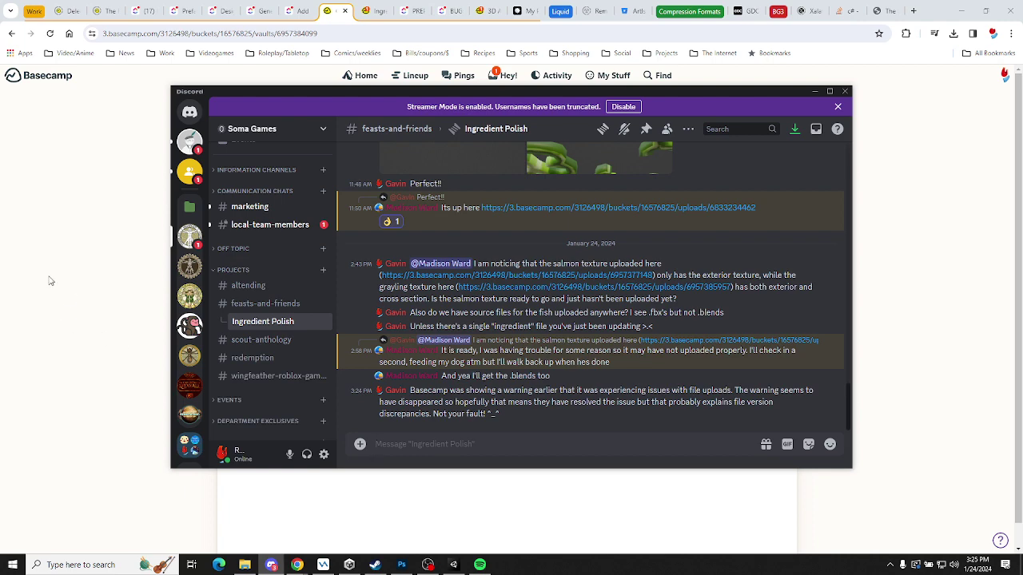
Move Discord out of the way and review the remaining checklist items of the ClickUp task "Add Textures and Model Ingredients into the Engine" in Chrome
drag(388, 94, 0, 129)
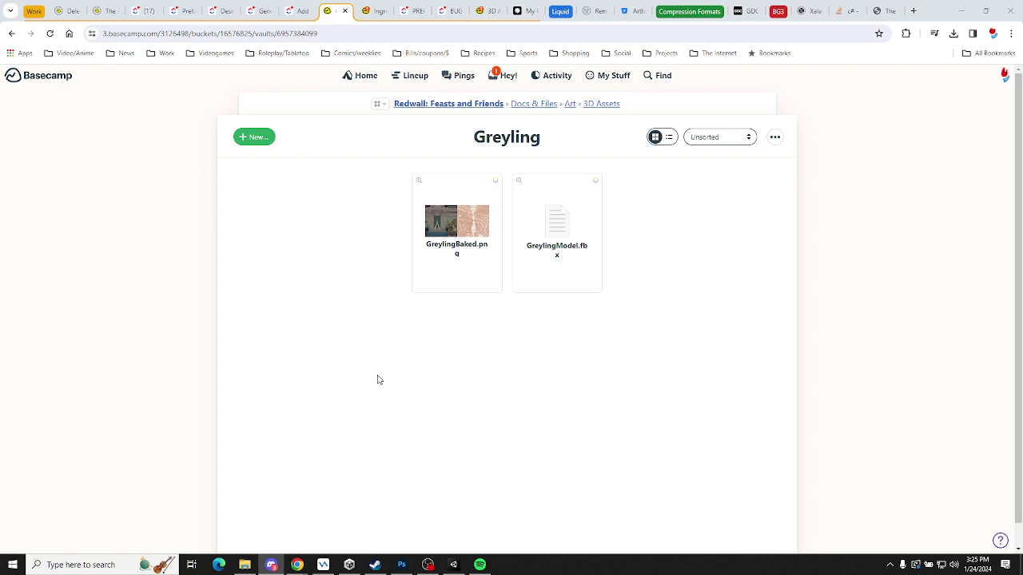
click(453, 565)
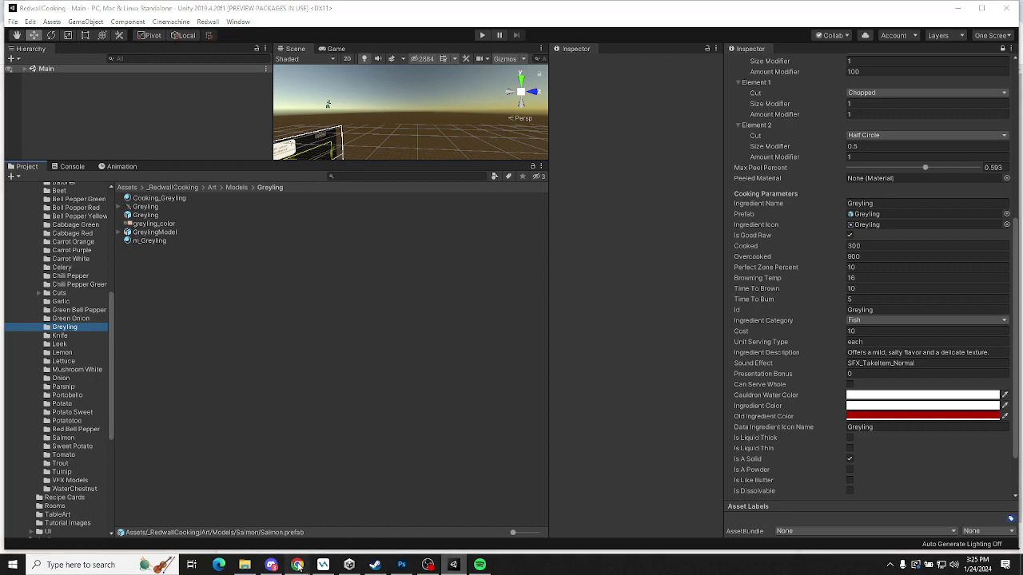
mouse_move(297, 565)
click(266, 519)
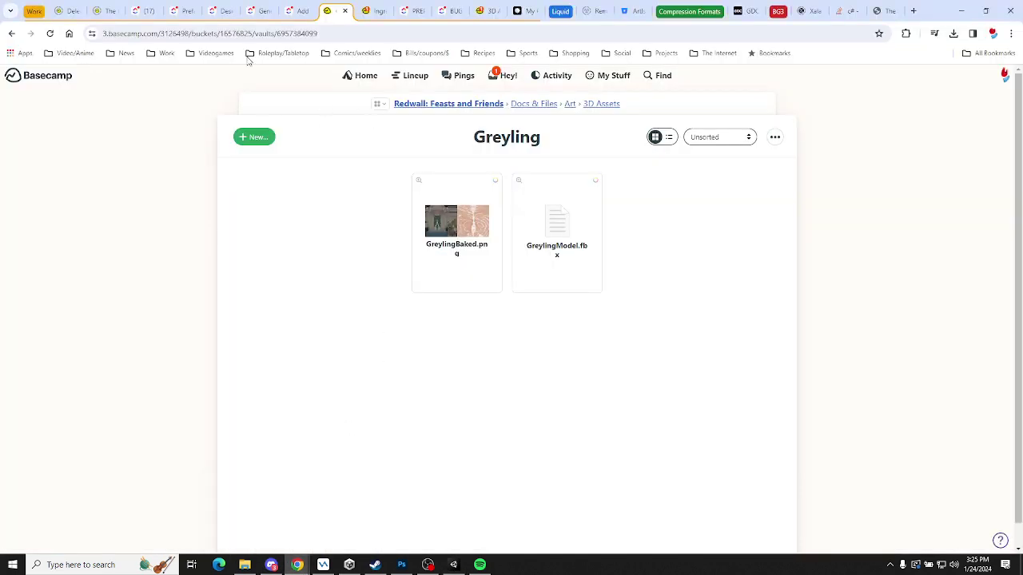
click(410, 11)
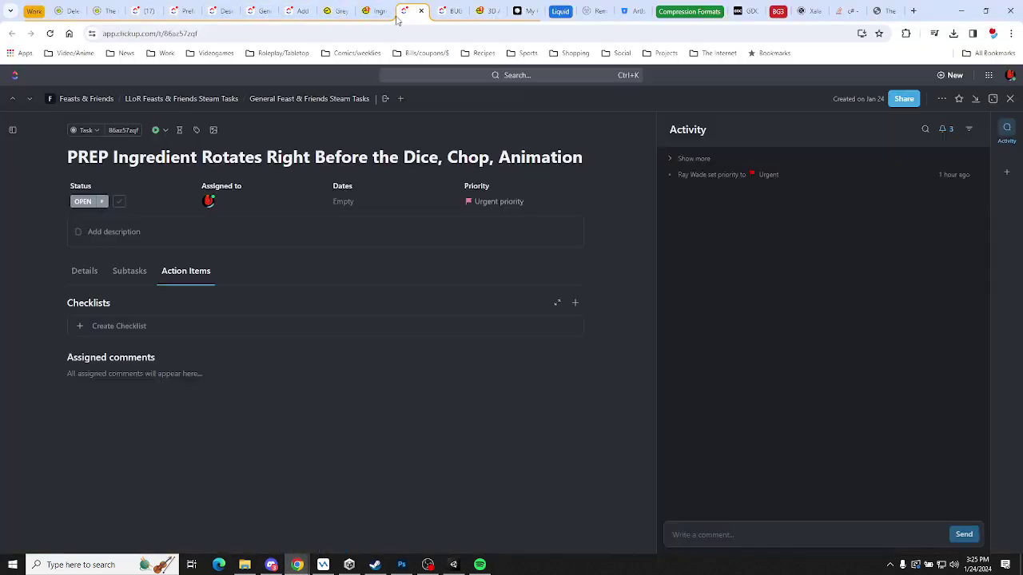
click(296, 11)
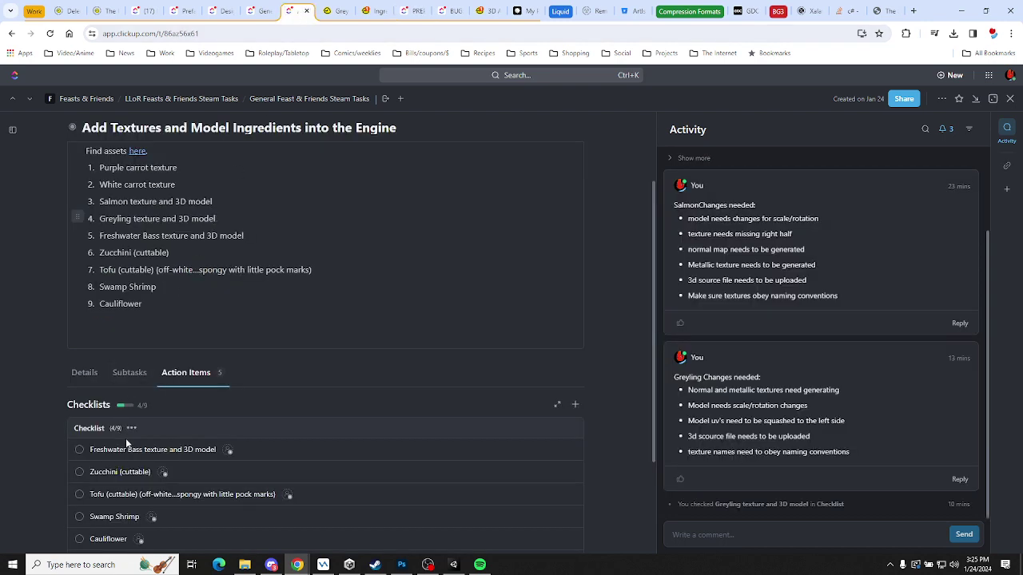
scroll(316, 422, down, 2)
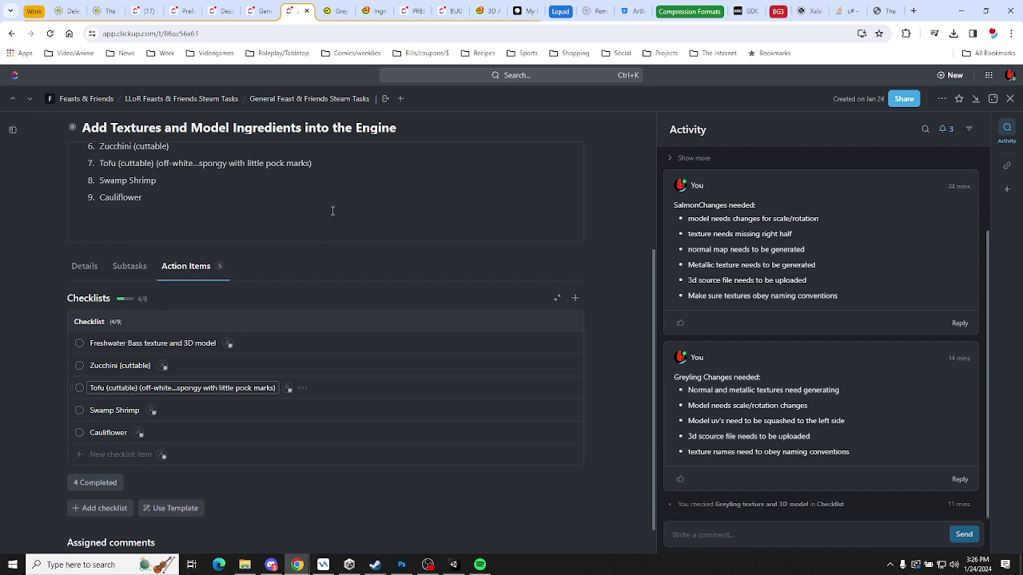
Download tofu_color.png and tofu_normal.bmp from the Tofu folder in Basecamp's 3D Assets
click(336, 12)
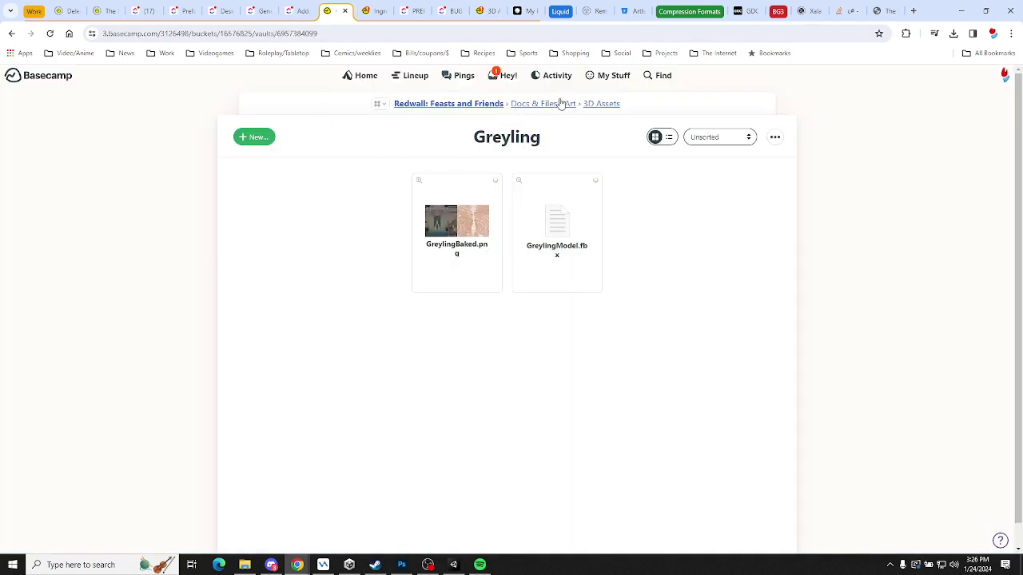
click(598, 104)
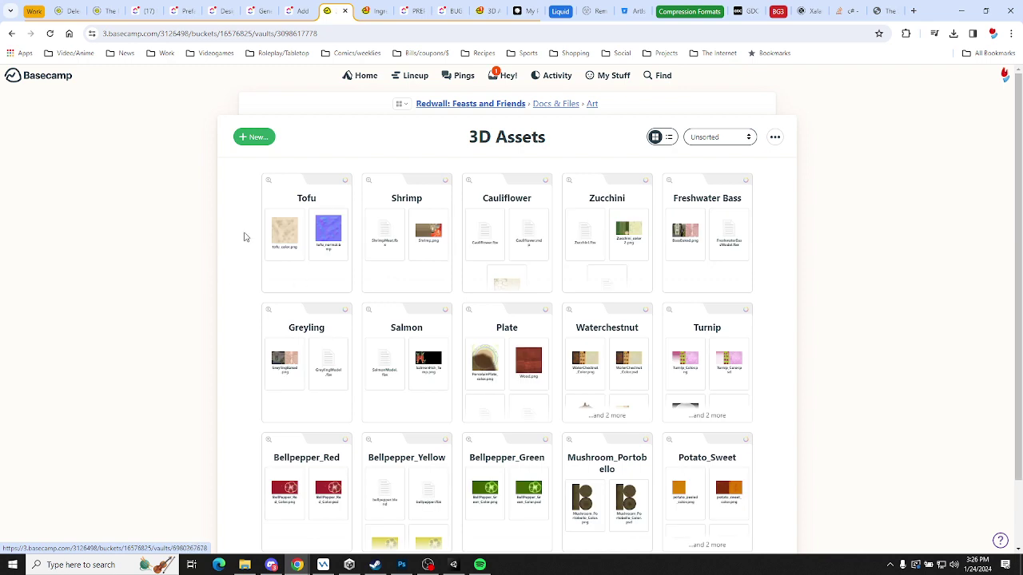
click(350, 254)
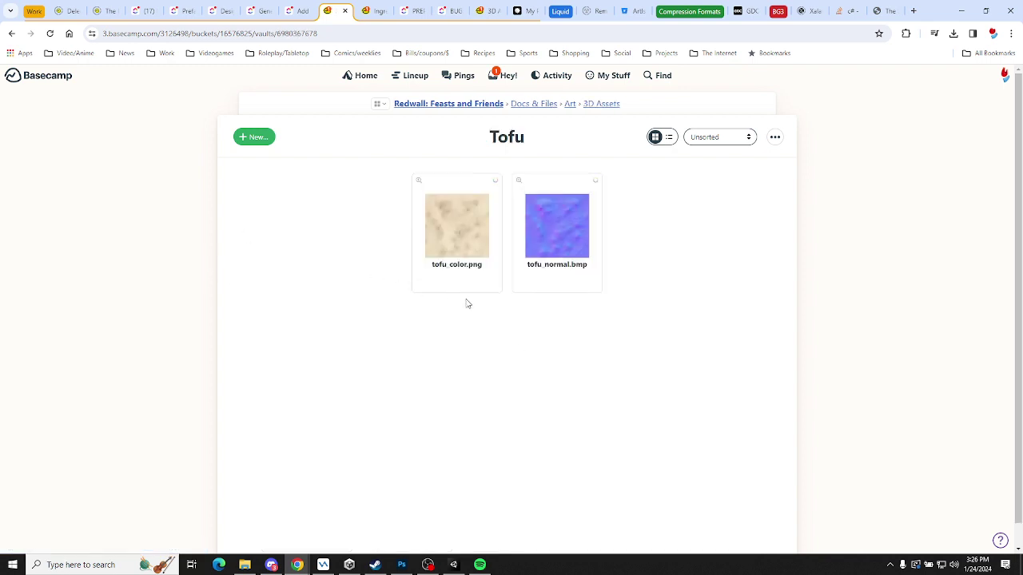
click(455, 263)
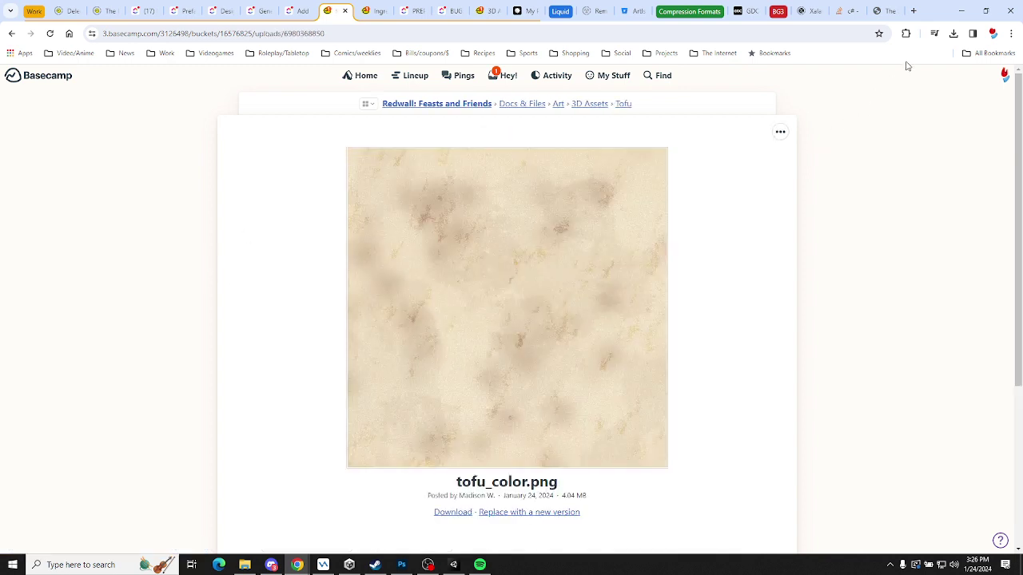
click(452, 512)
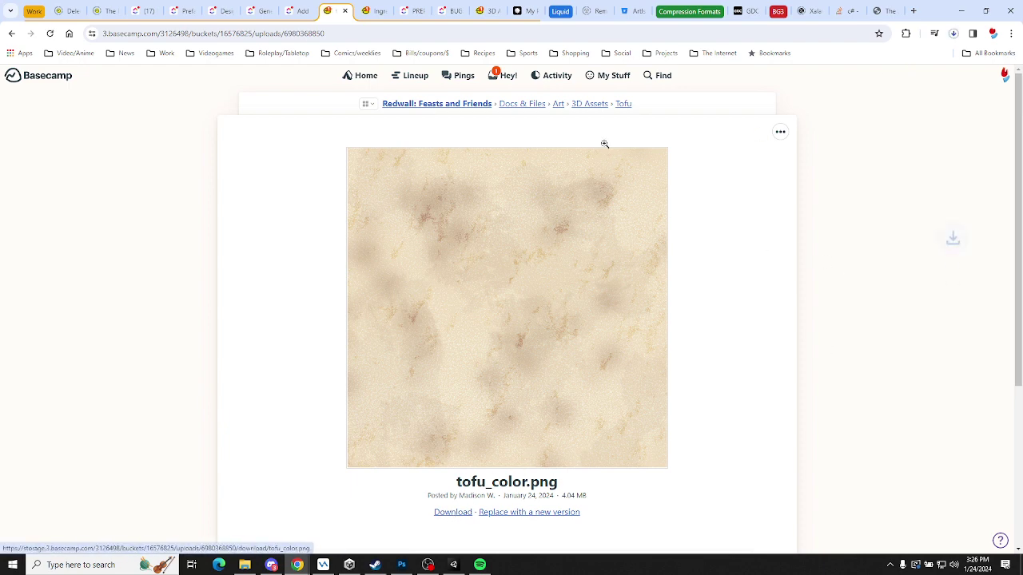
click(622, 104)
click(567, 272)
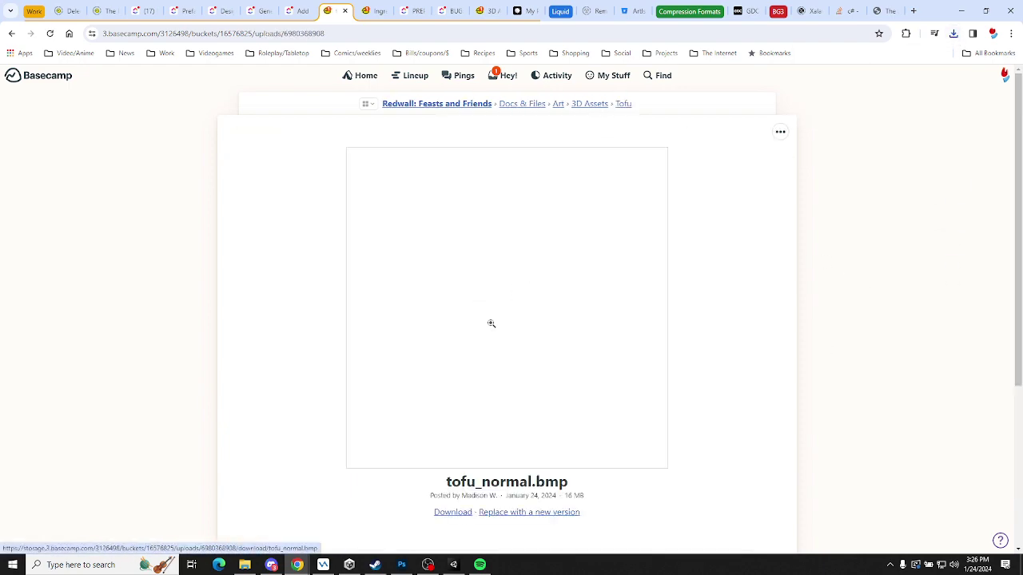
click(622, 104)
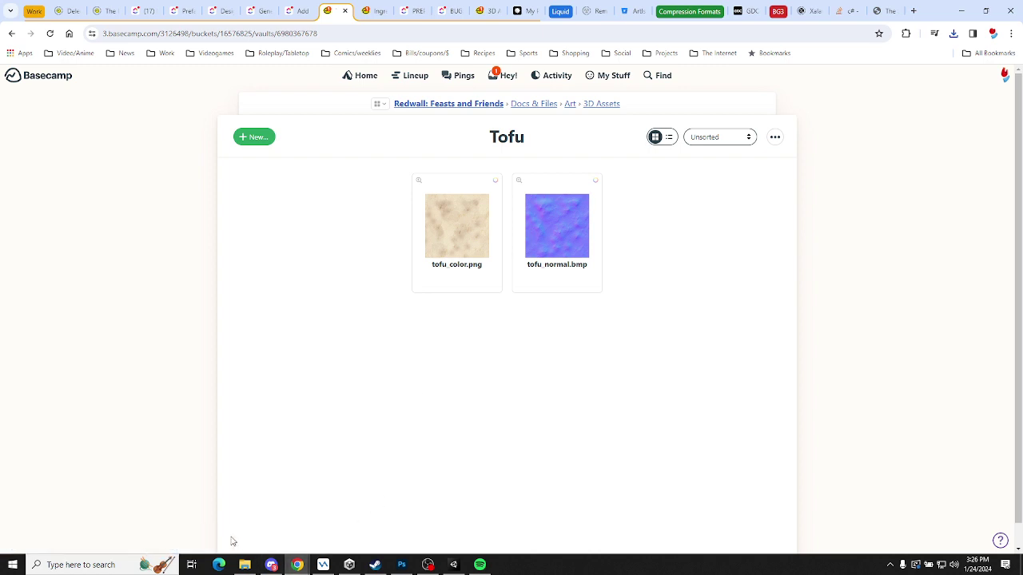
Check Chrome's recent downloads and the Downloads folder in File Explorer for the two tofu texture files
click(246, 565)
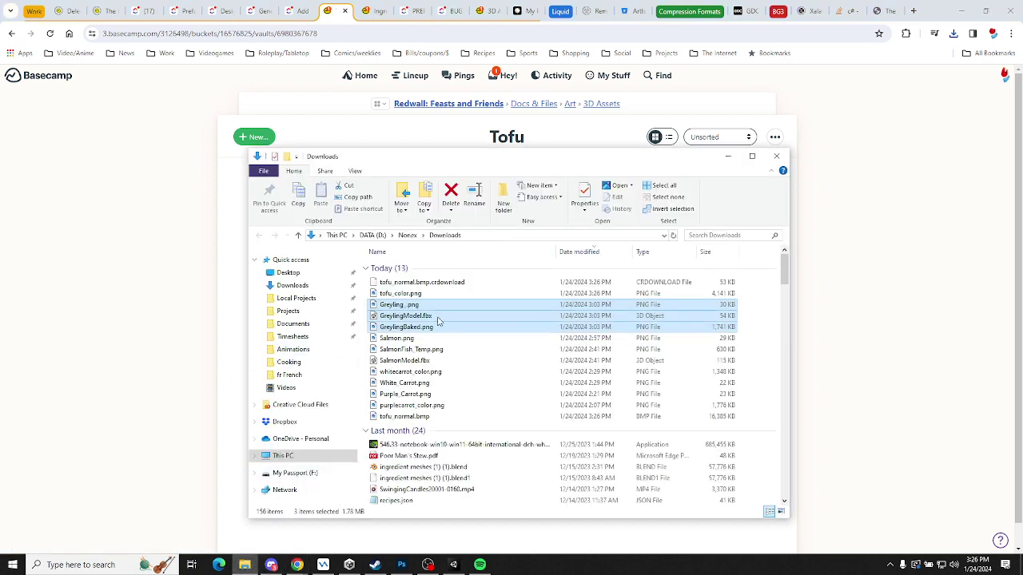
key(alt+Tab)
click(953, 35)
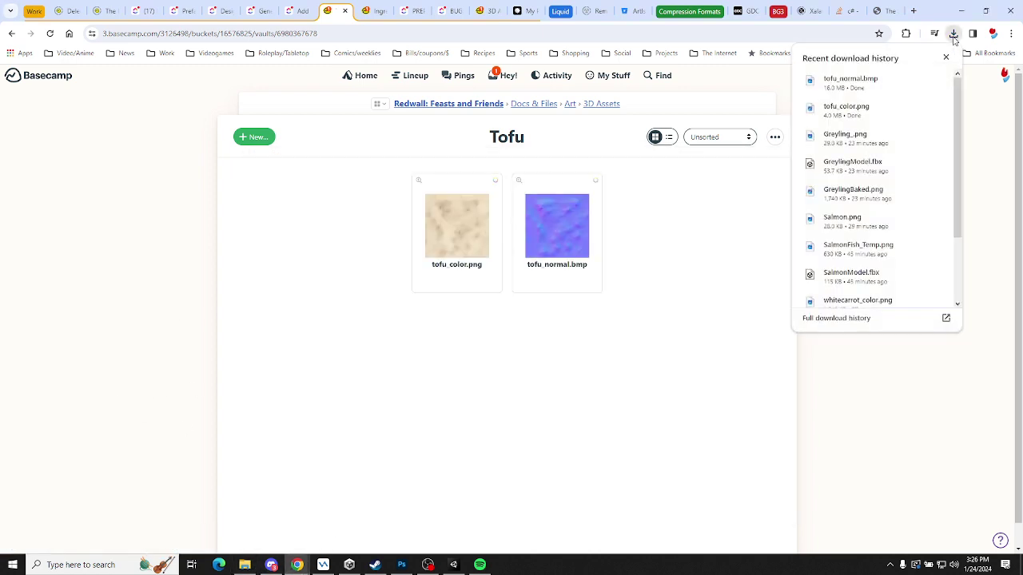
click(953, 34)
click(245, 565)
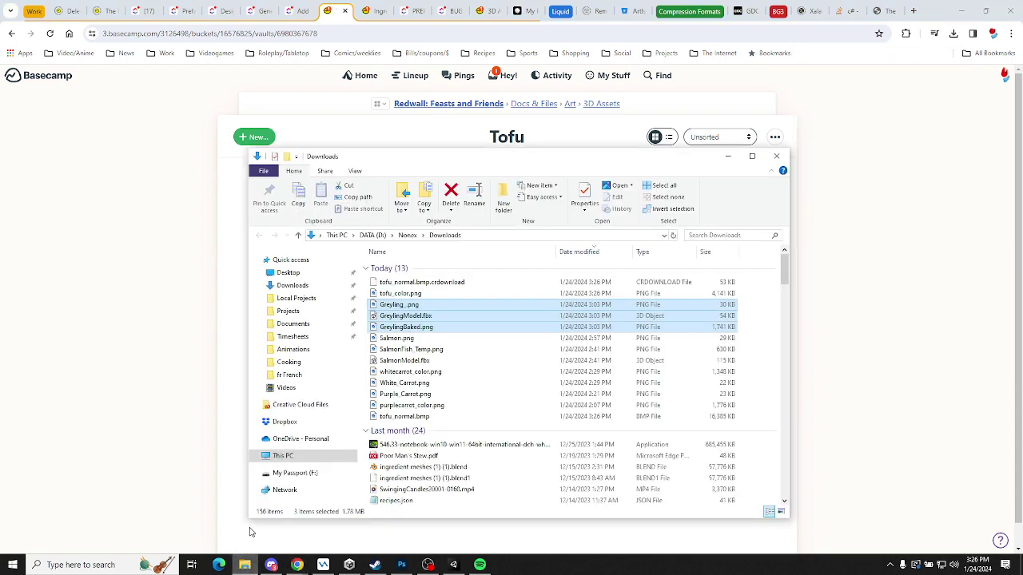
click(119, 322)
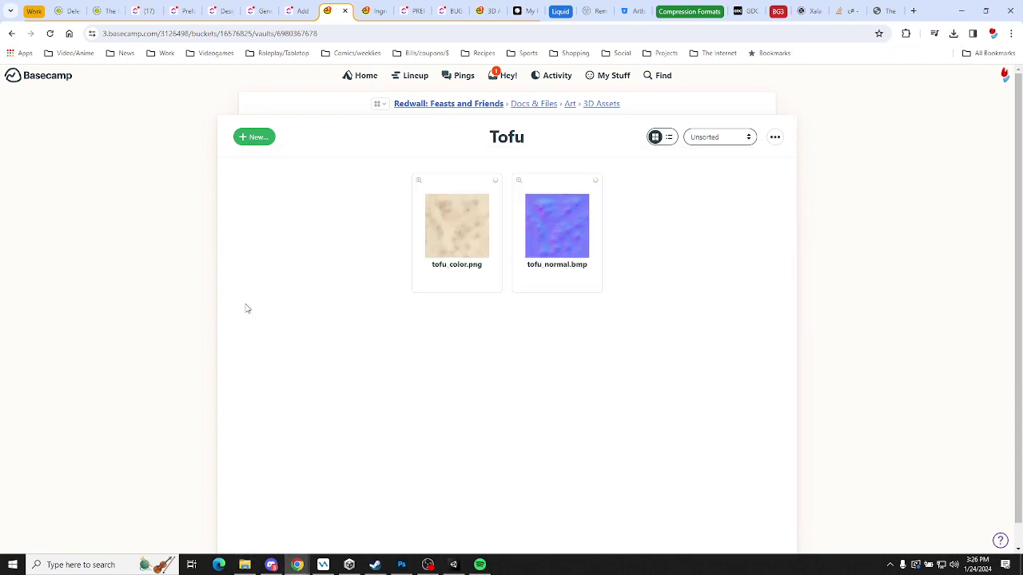
click(245, 565)
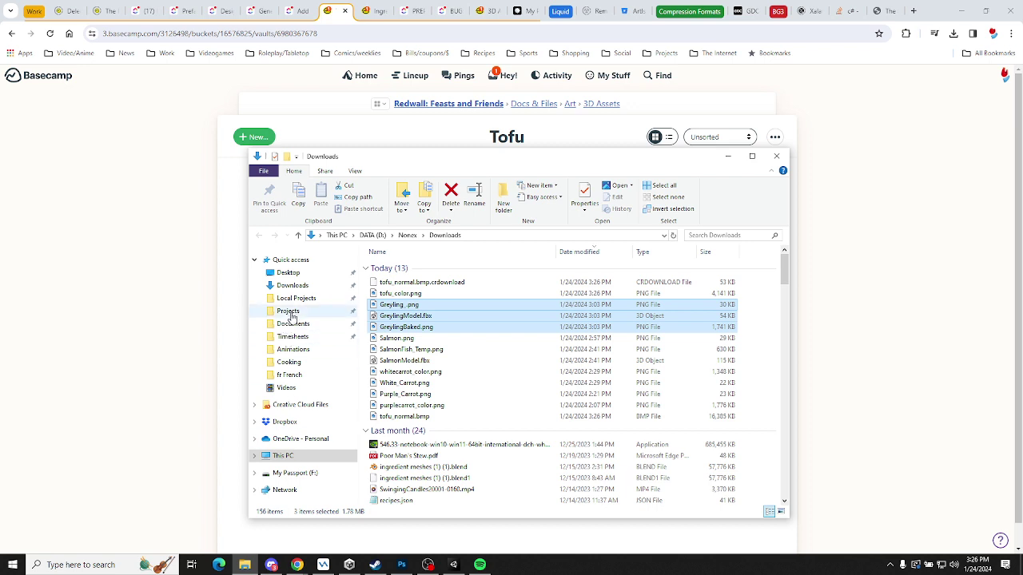
click(289, 311)
click(291, 286)
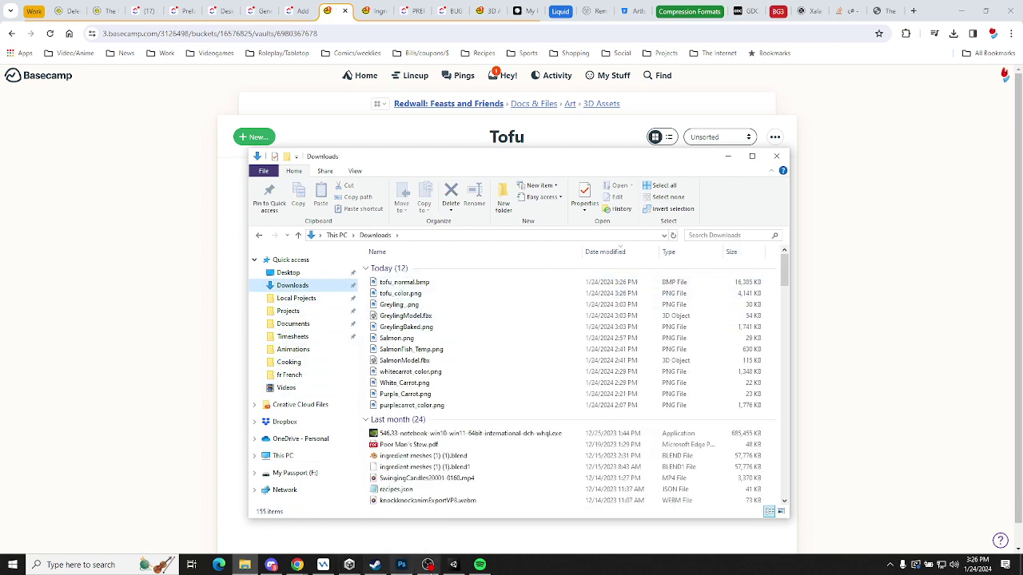
Switch to Unity and examine the contents of the Celery, Carrot Orange and Carrot Purple model folders
click(453, 565)
click(217, 307)
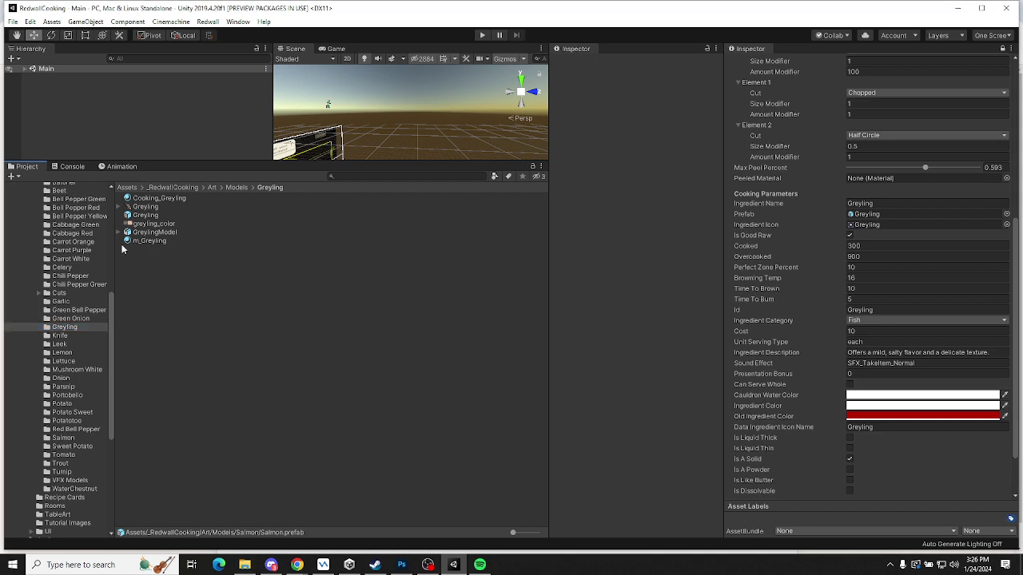
scroll(62, 324, up, 3)
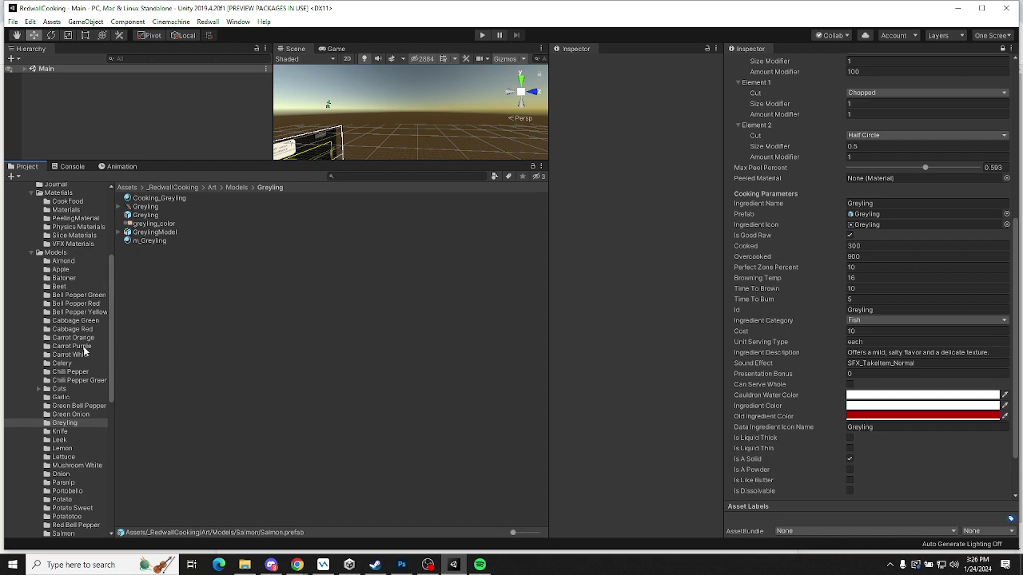
click(64, 365)
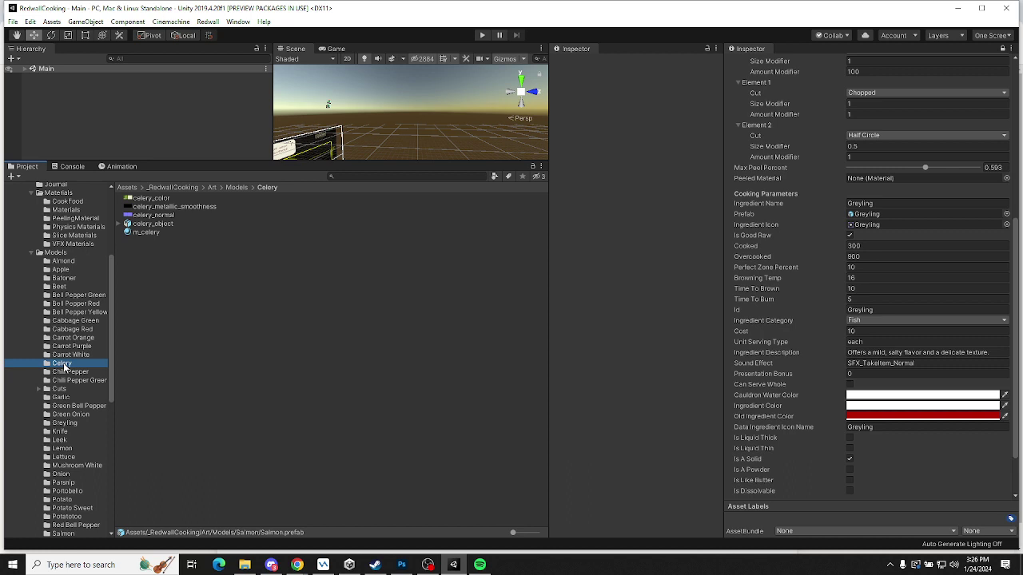
click(76, 339)
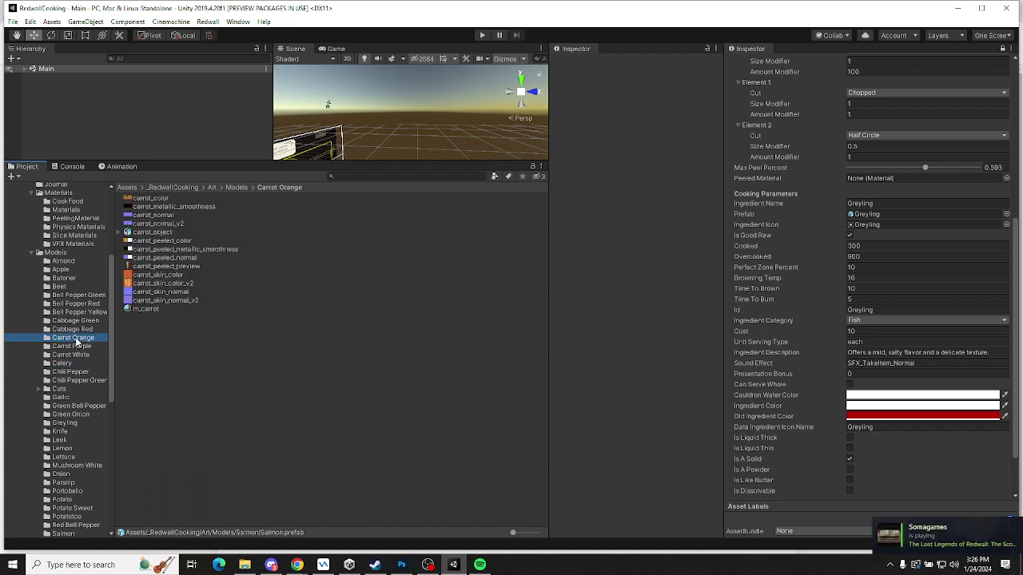
click(75, 347)
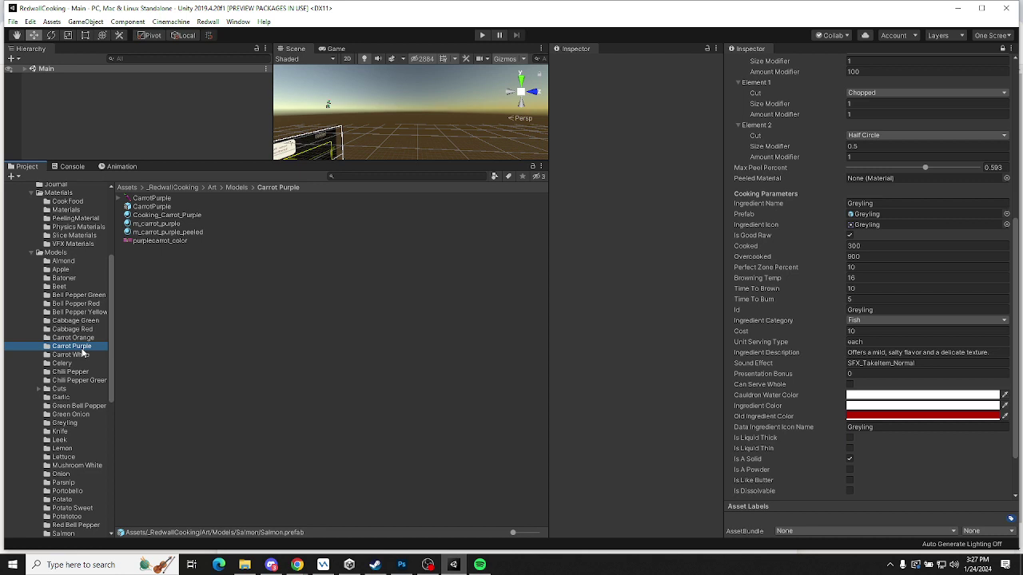
Duplicate the Greyling folder in Models and rename the copy as Tofu
click(69, 423)
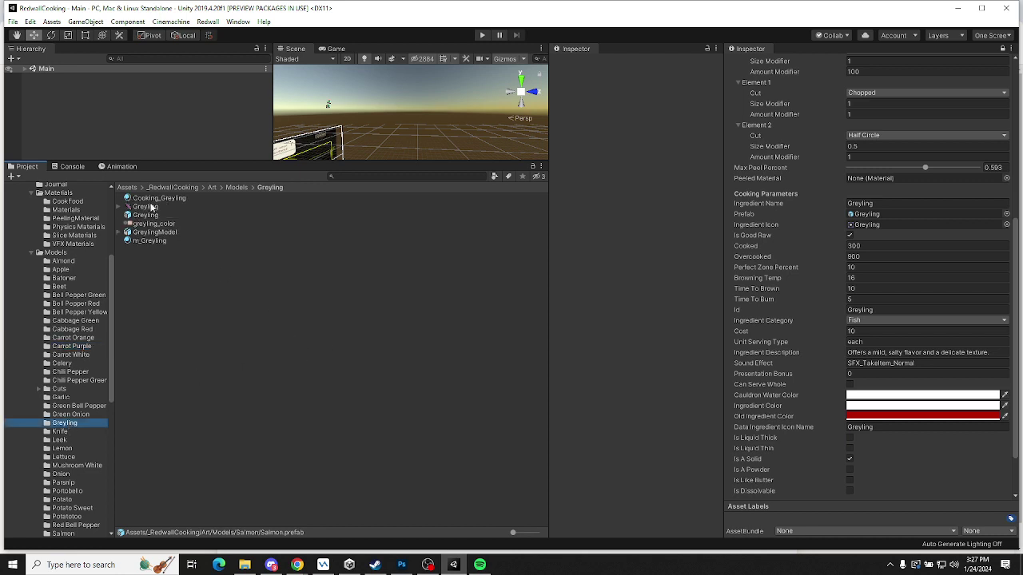
click(79, 425)
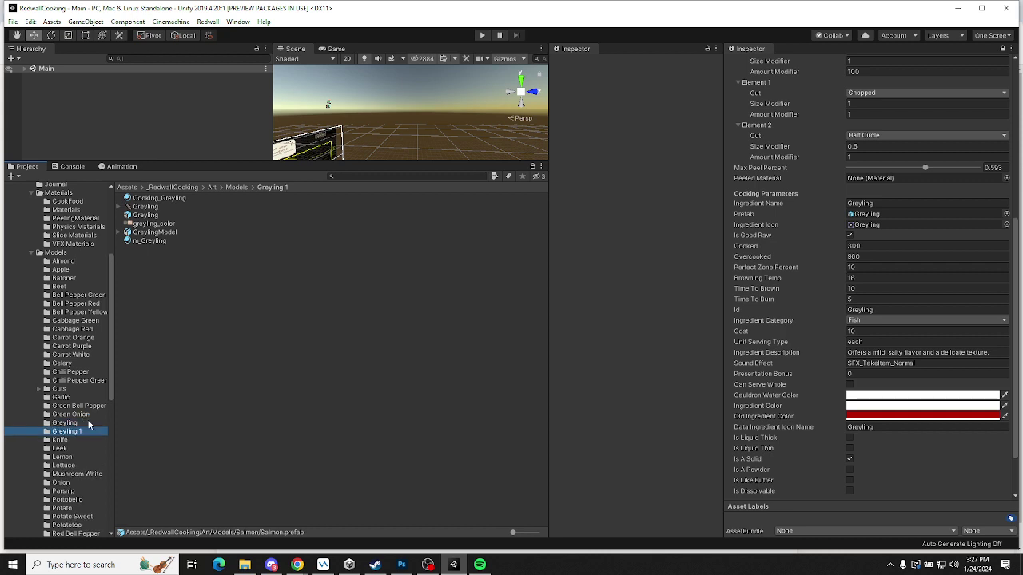
click(73, 431)
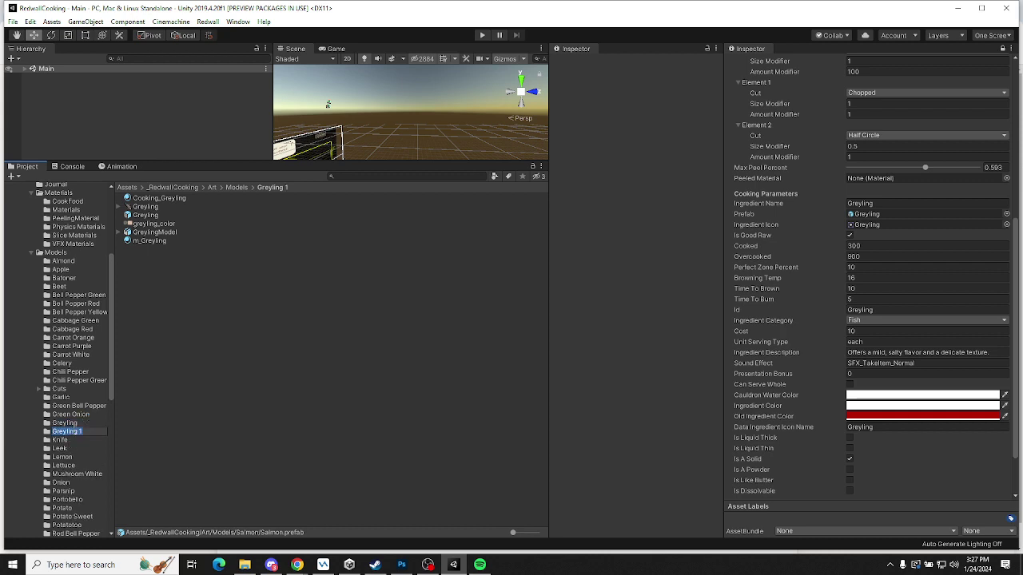
text(Tofu)
key(Return)
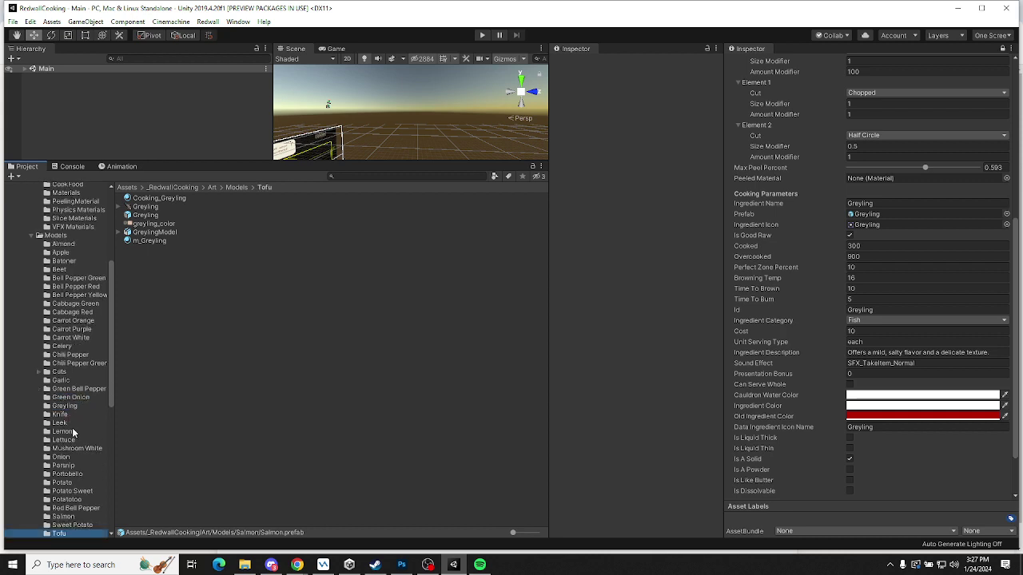
Rename the Cooking_Greyling material in the Tofu folder as Cooking_Tofu
click(165, 198)
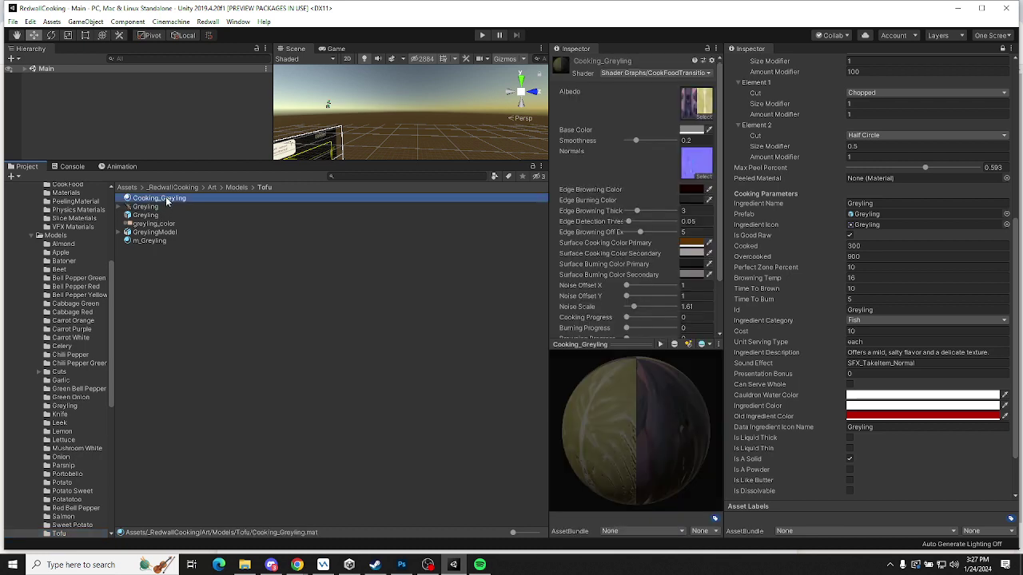
click(164, 199)
drag(161, 198, 217, 198)
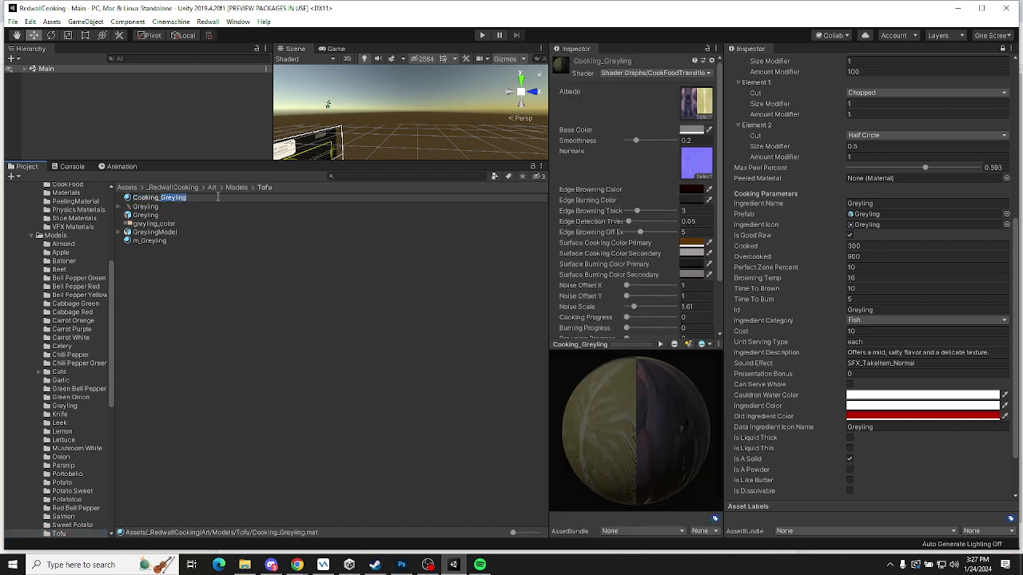
text(Tofu)
key(Return)
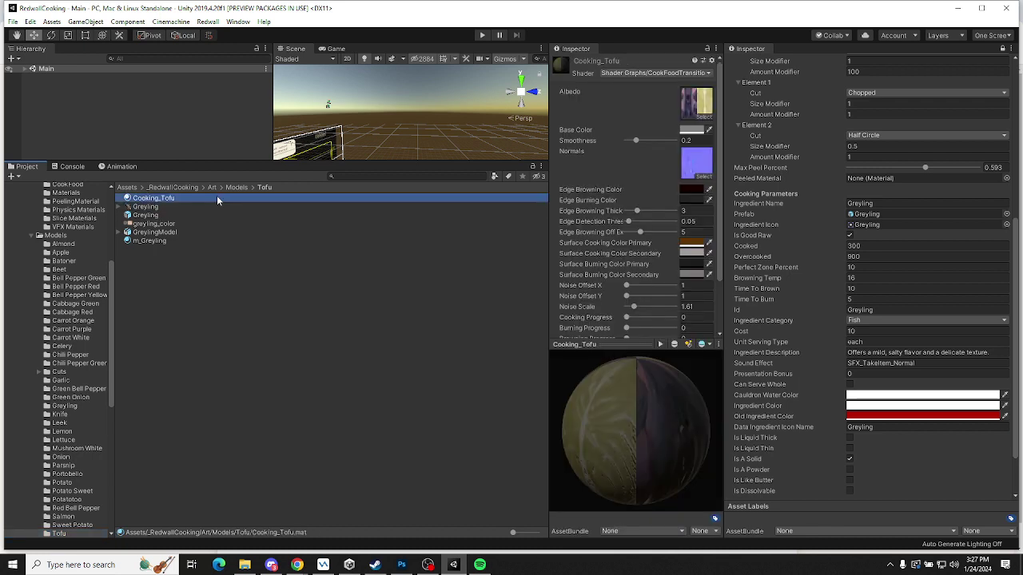
Rename the Greyling prefab in the Tofu folder as Tofu
click(147, 215)
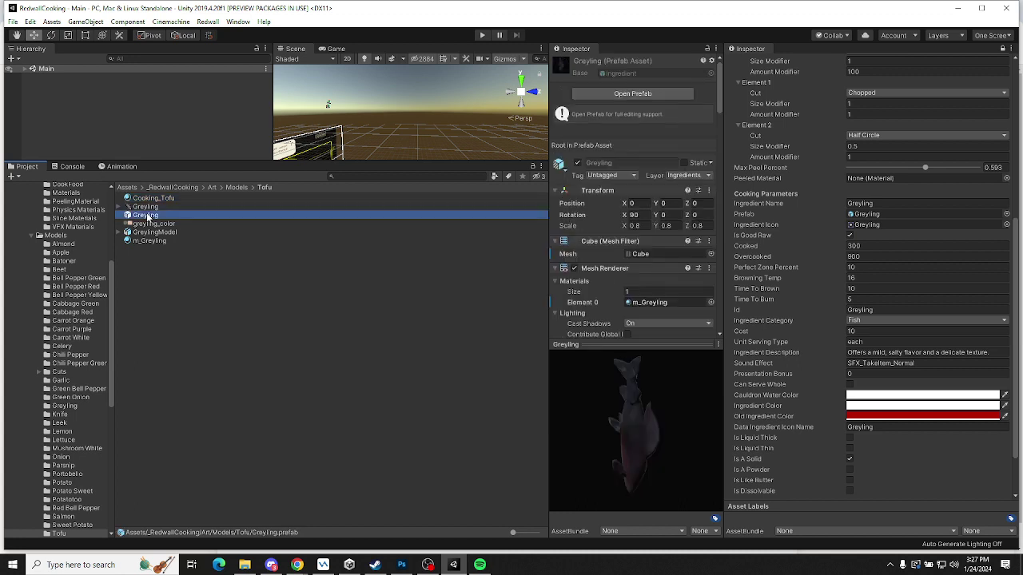
click(147, 215)
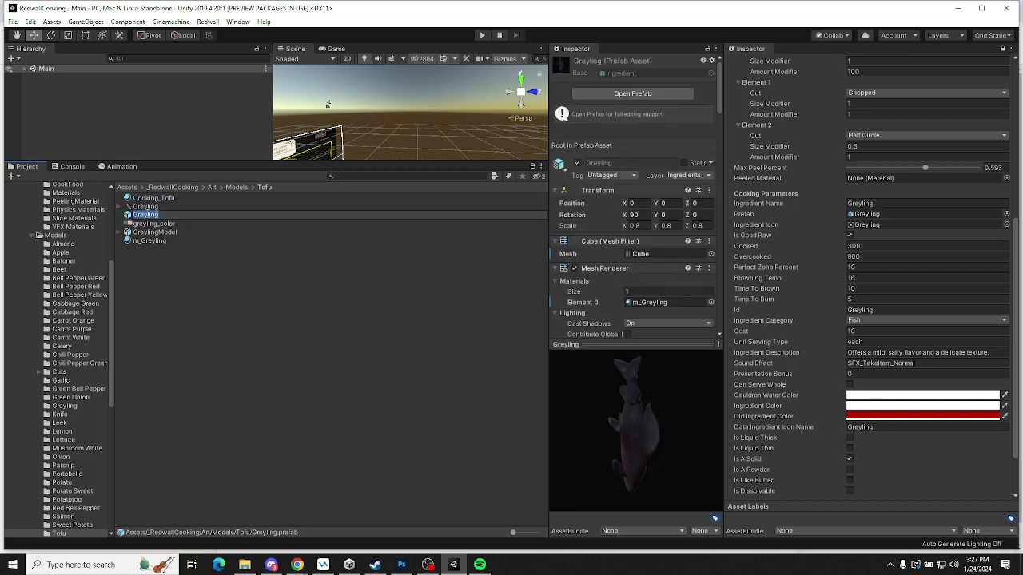
text(Tofu)
key(Return)
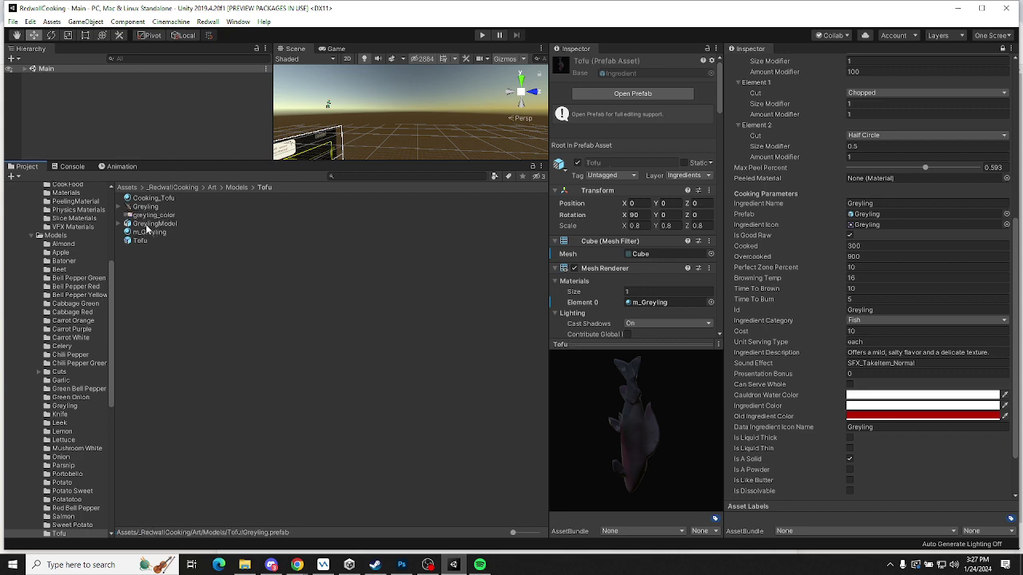
Delete the GreylingModel asset from the Tofu folder
click(148, 225)
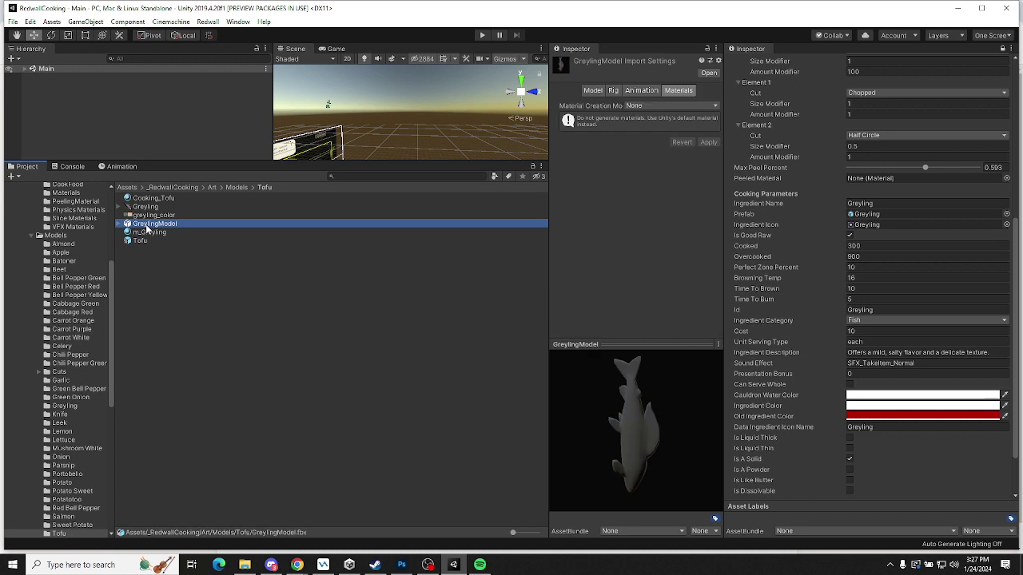
key(Delete)
key(Return)
Rename the m_Greyling material in the Tofu folder as m_Tofu
click(145, 225)
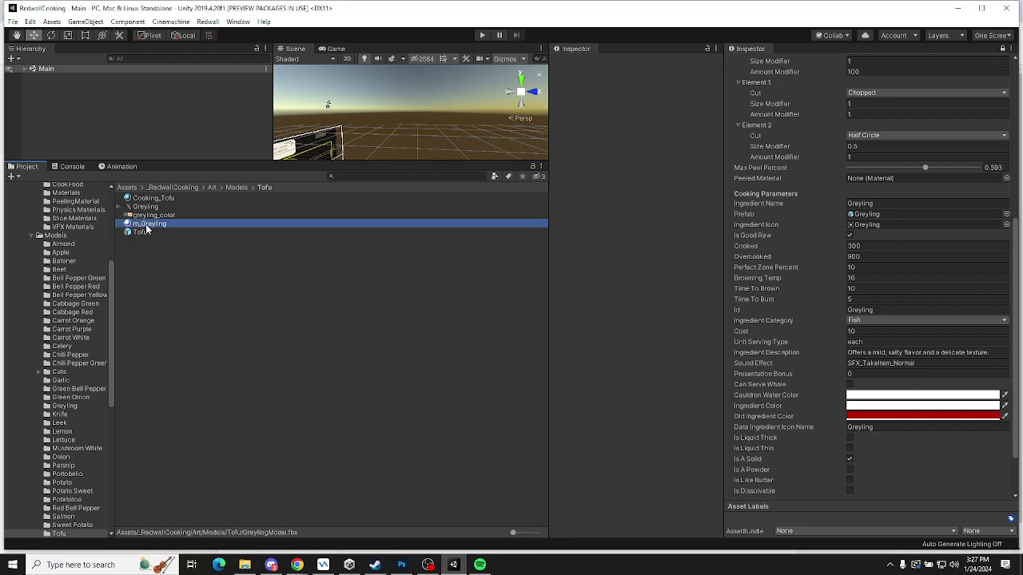
click(144, 226)
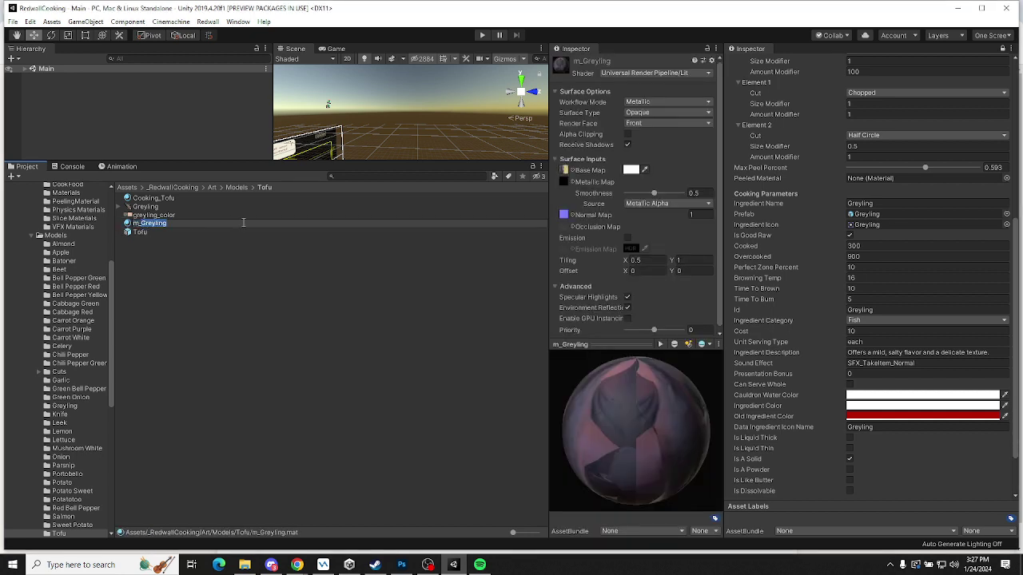
text(m_Tofu)
key(Return)
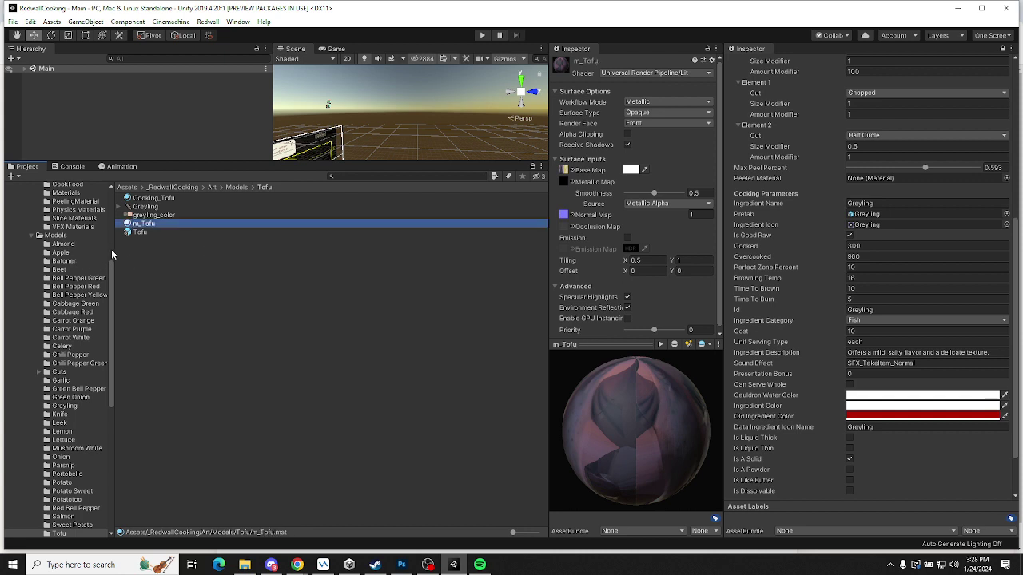
Delete the greyling_color texture and the Greyling icon image from the Tofu folder
click(149, 216)
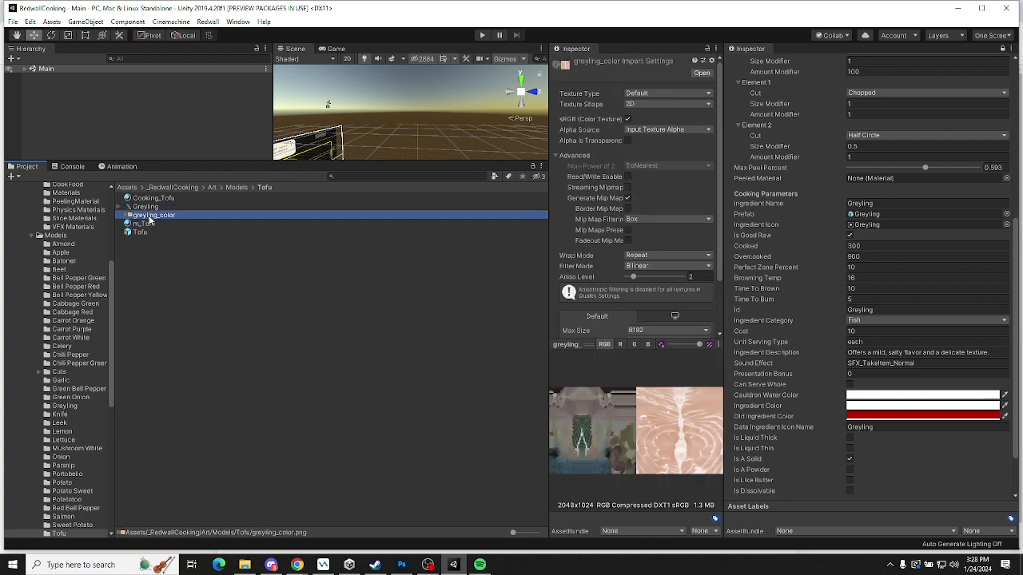
key(Delete)
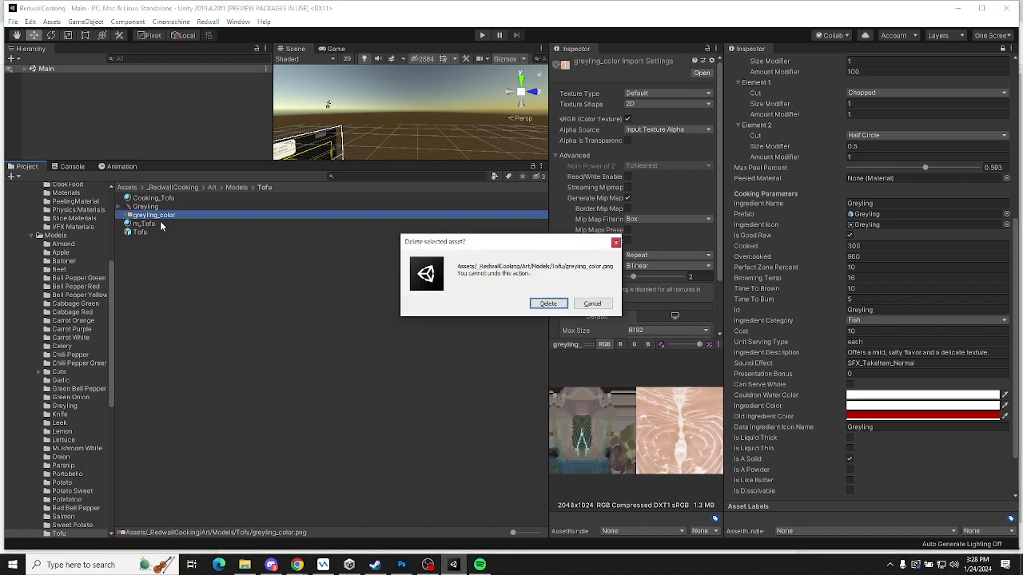
key(Return)
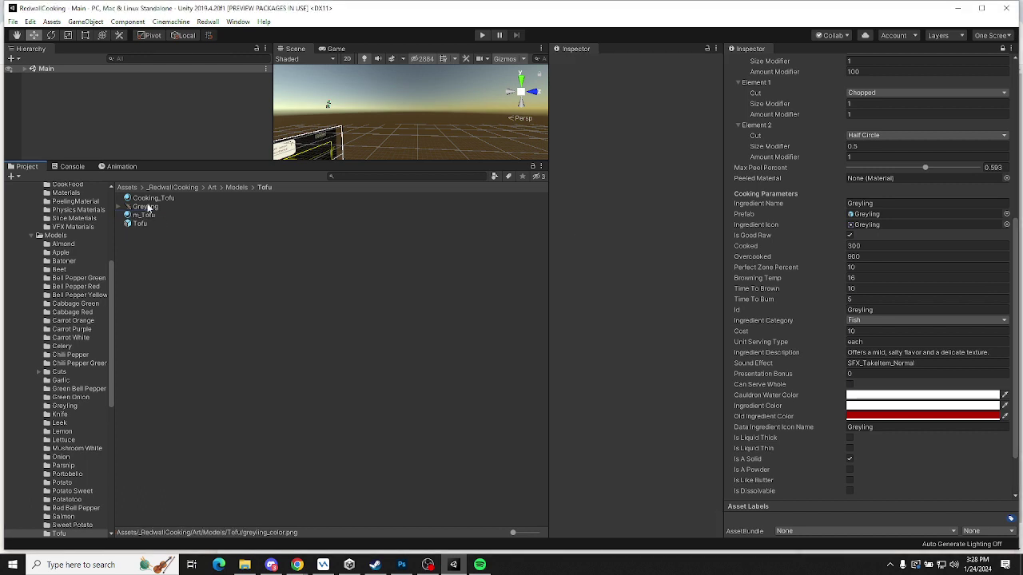
click(148, 207)
key(Delete)
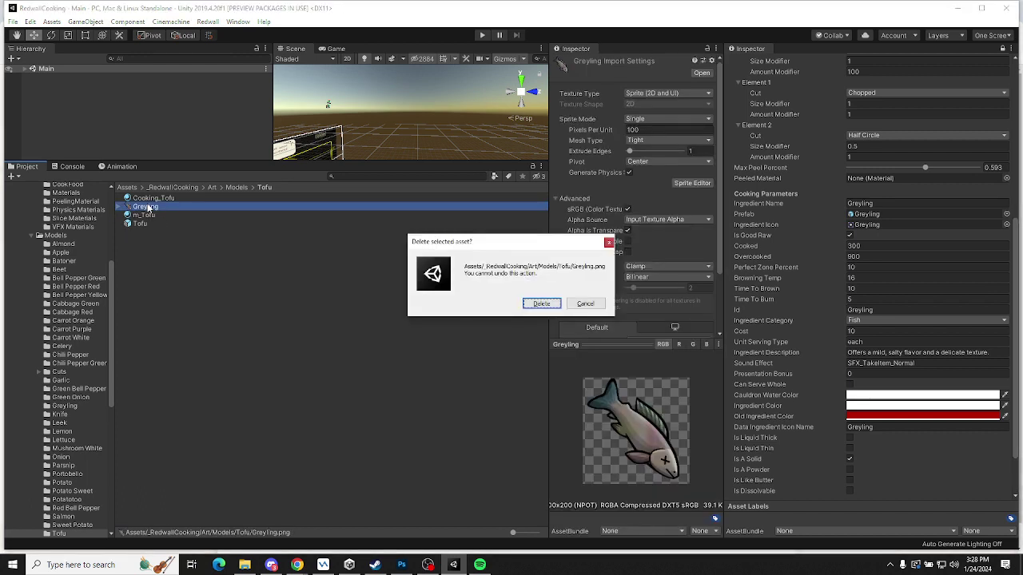
key(Return)
Switch to Chrome and download the Tofu.png ingredient icon from its Basecamp page
key(alt+Tab)
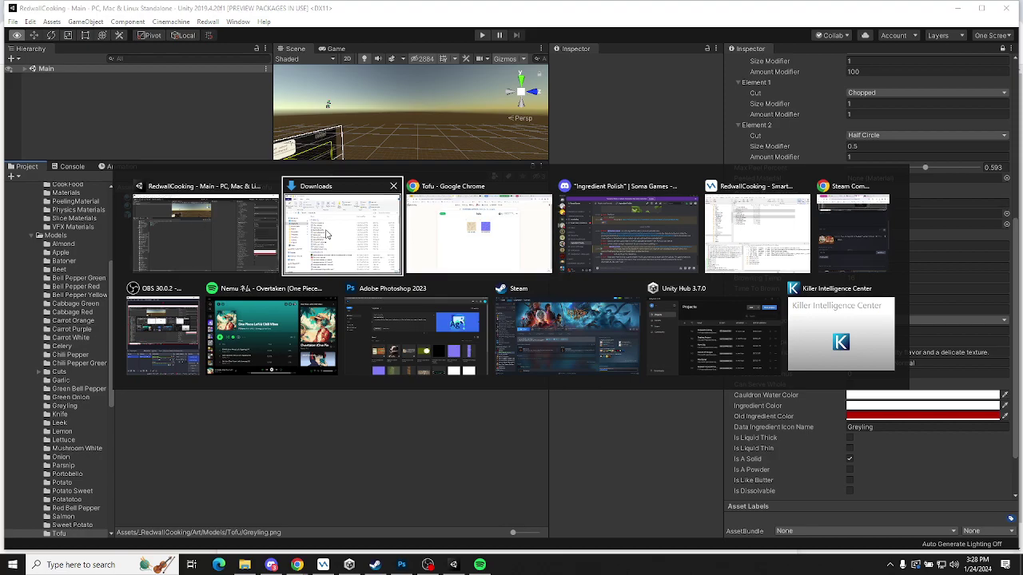
click(463, 230)
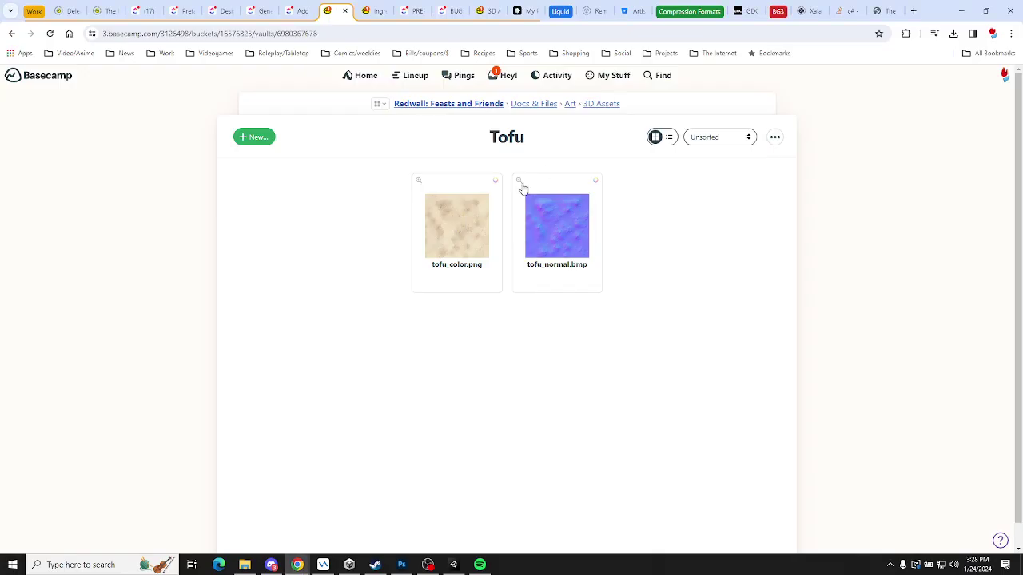
click(370, 17)
click(720, 247)
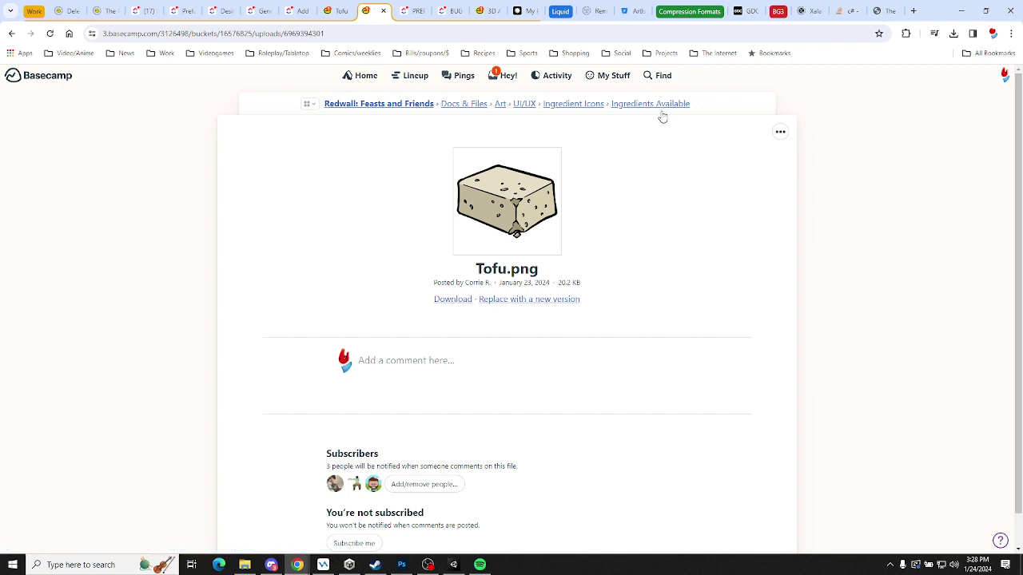
click(953, 35)
click(954, 35)
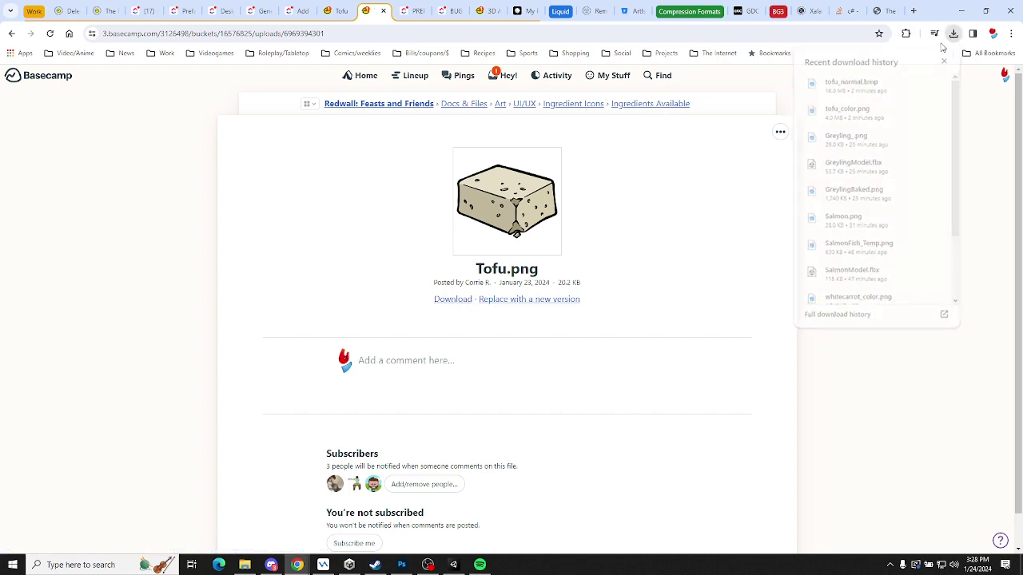
click(449, 302)
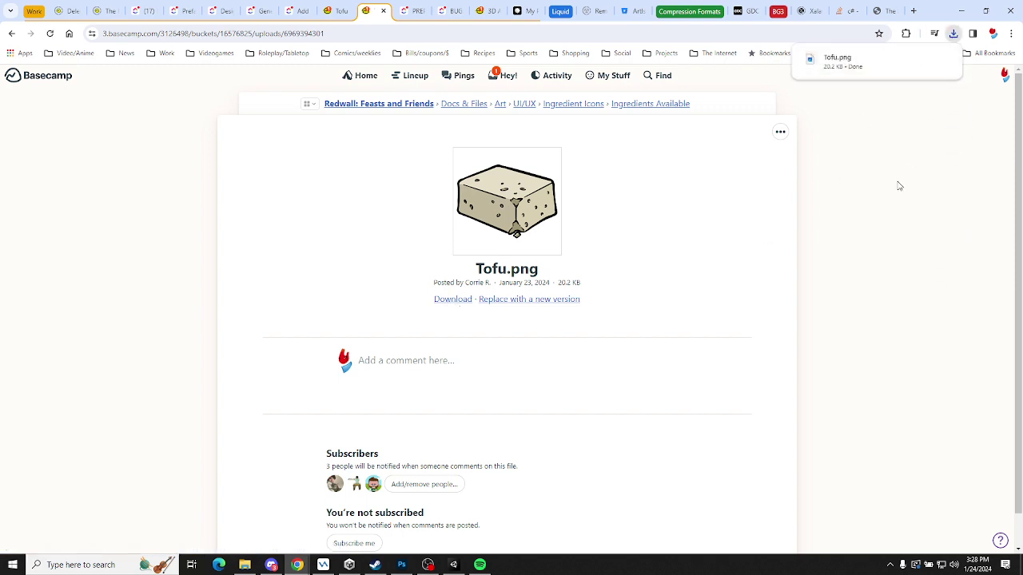
Select Tofu.png, tofu_normal.bmp and tofu_color.png in File Explorer's Downloads folder and bring that window up over Unity
click(244, 565)
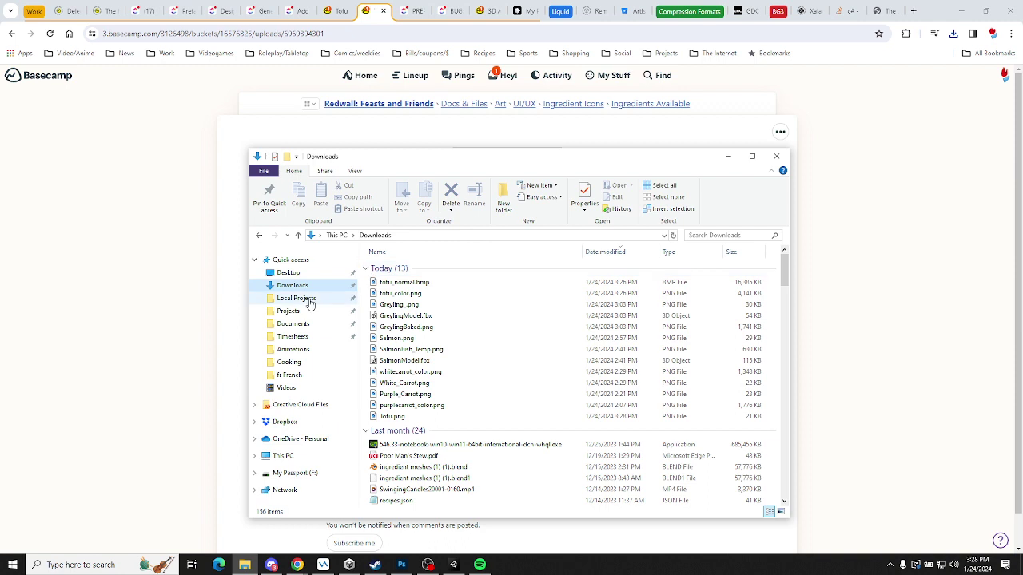
click(310, 302)
click(294, 286)
click(393, 283)
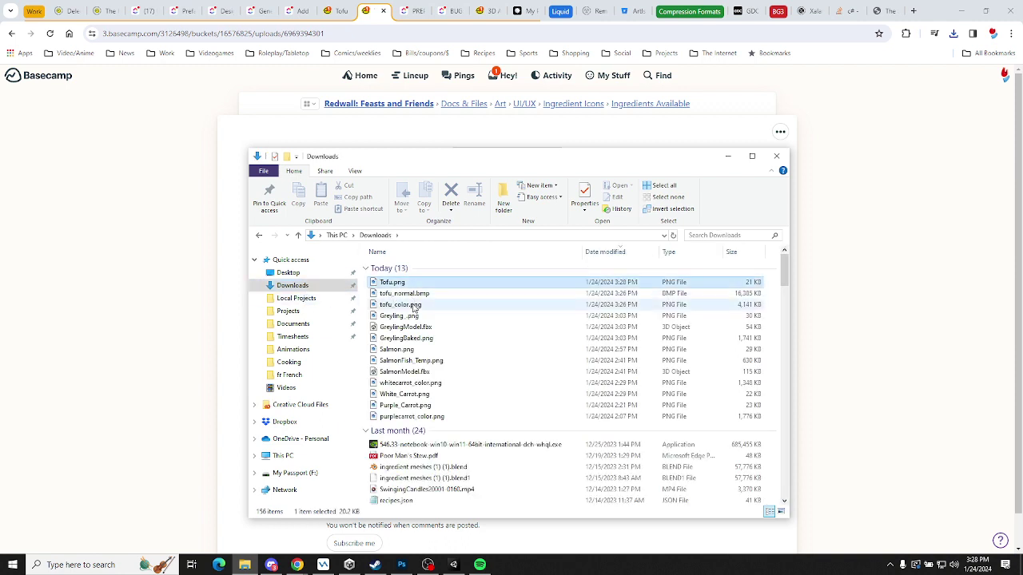
shift+click(413, 305)
key(alt+Tab)
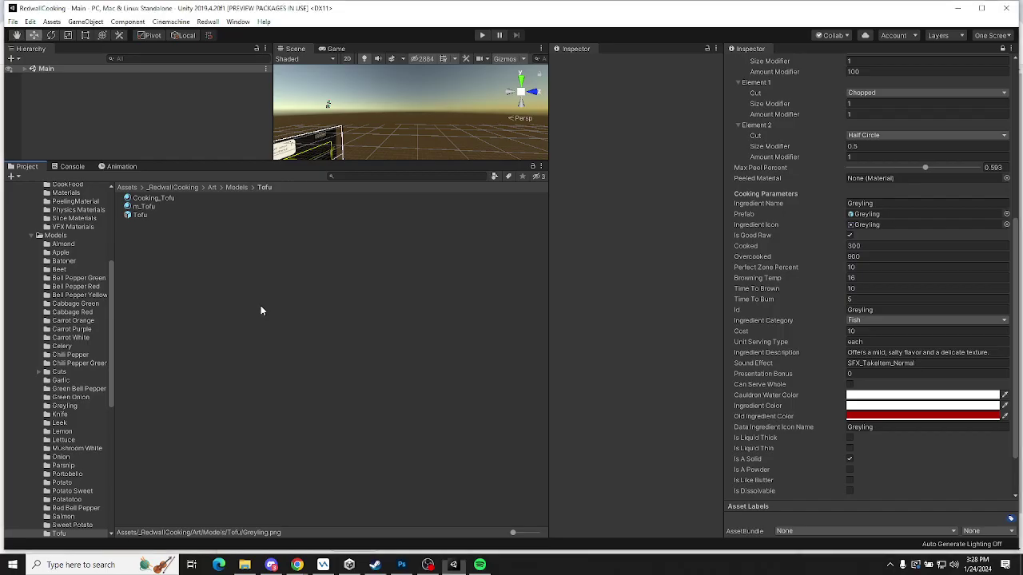
key(alt+Tab)
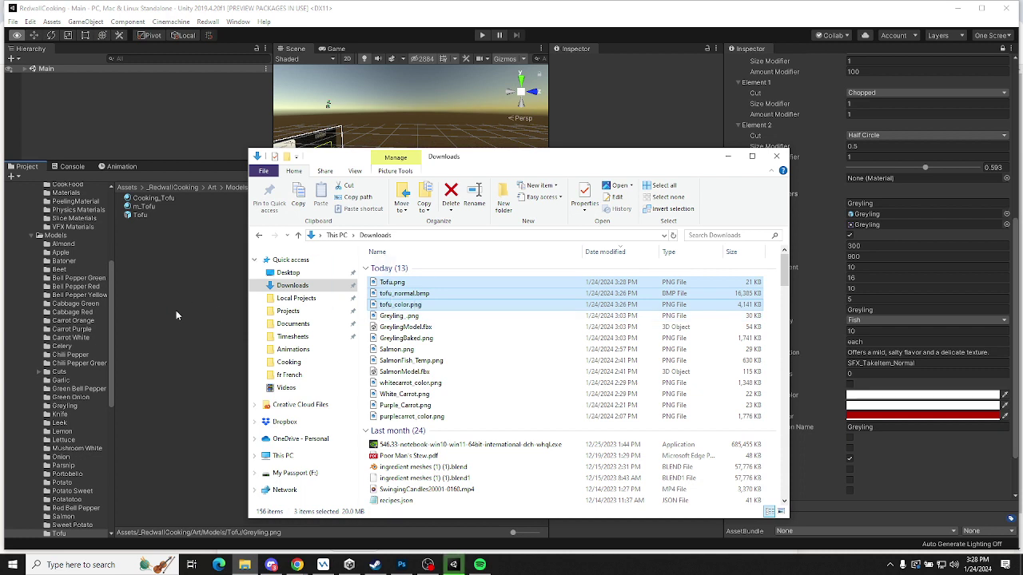
Return to Unity and compare the texture files in the Greyling and Salmon model folders
click(68, 406)
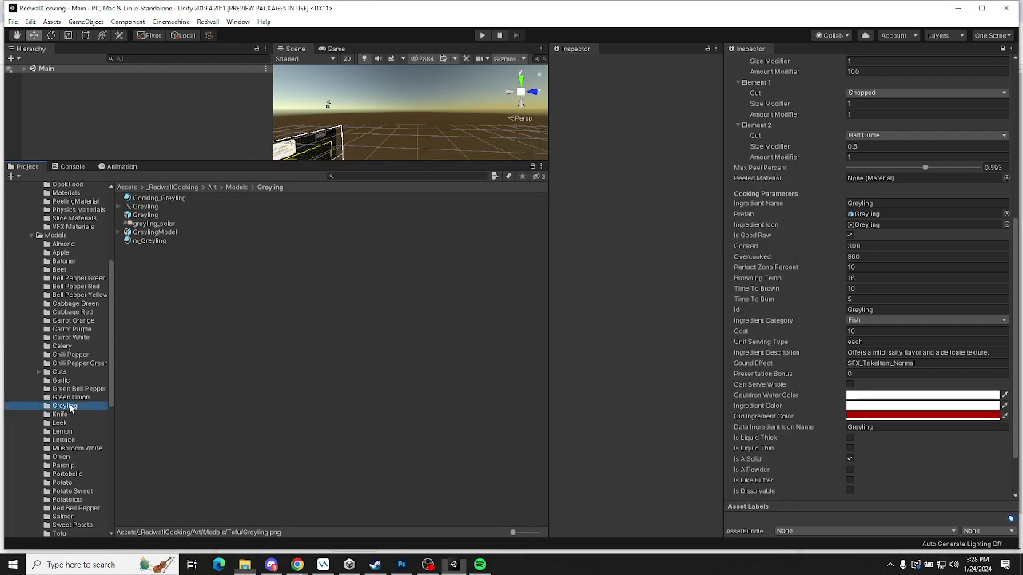
click(64, 517)
click(158, 233)
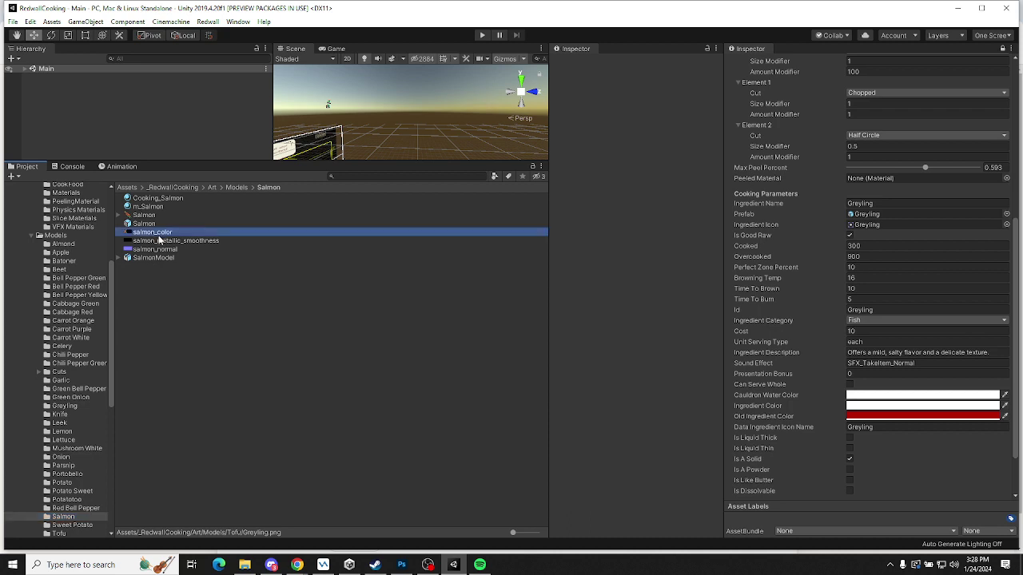
click(159, 240)
shift+click(167, 249)
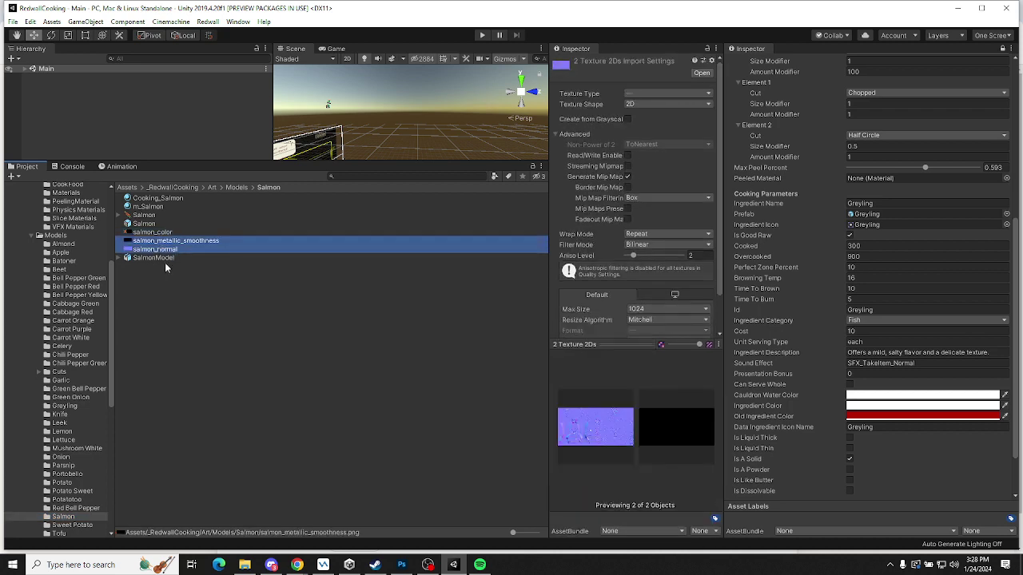
click(64, 406)
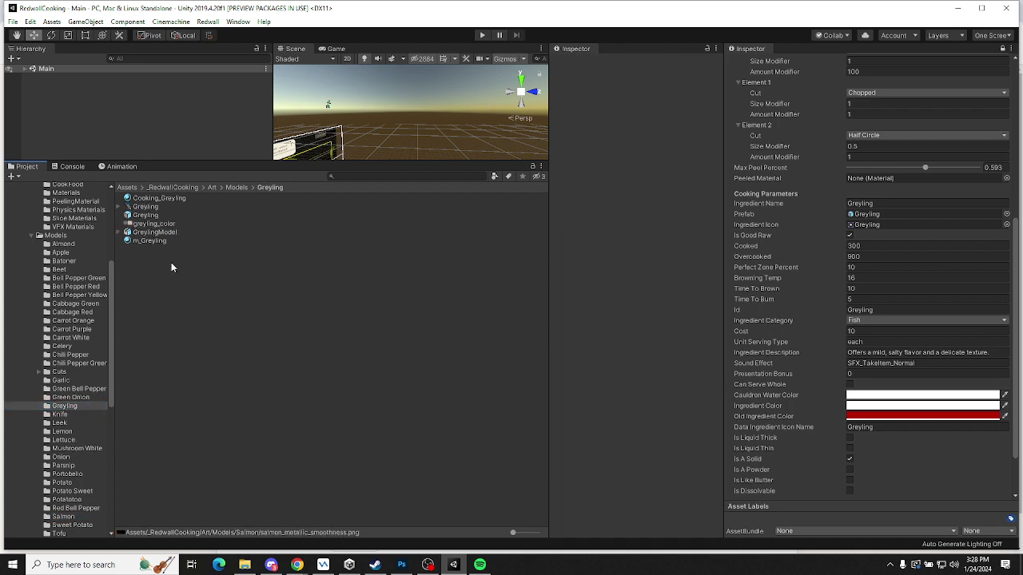
click(160, 241)
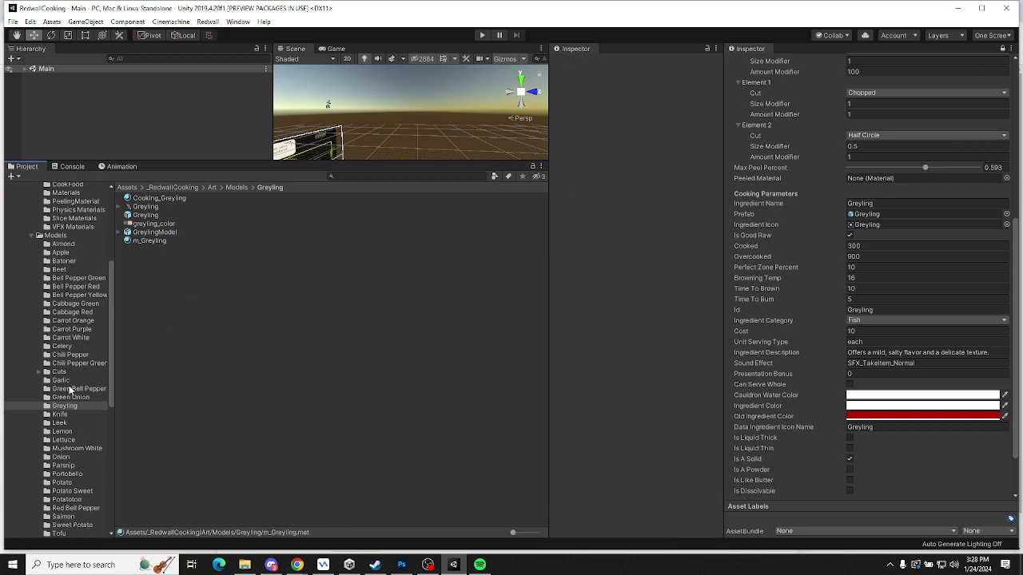
Duplicate salmon_metallic_smoothness and salmon_normal in the Salmon folder and move the copies into the Greyling folder
click(73, 517)
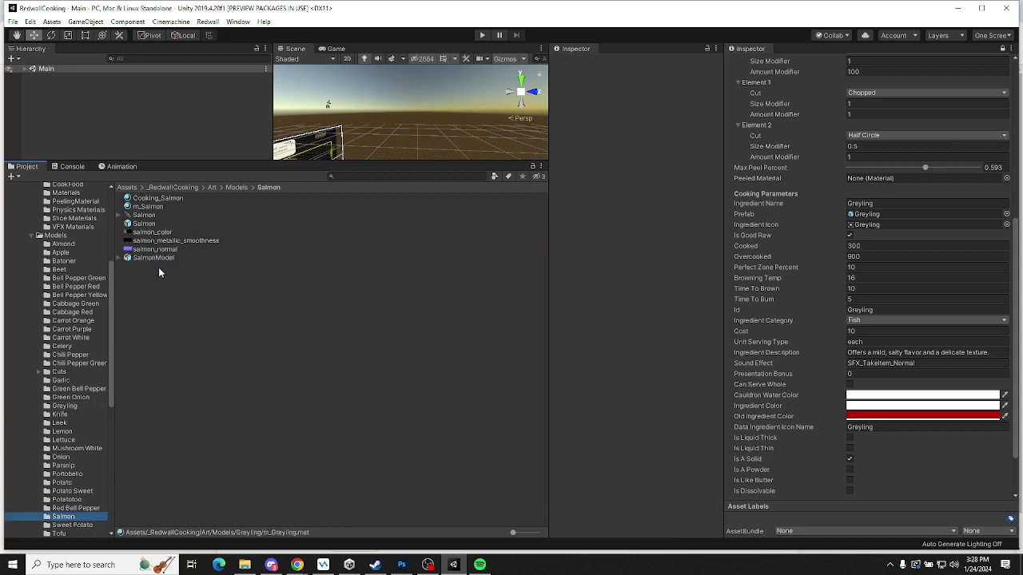
click(160, 242)
shift+click(162, 251)
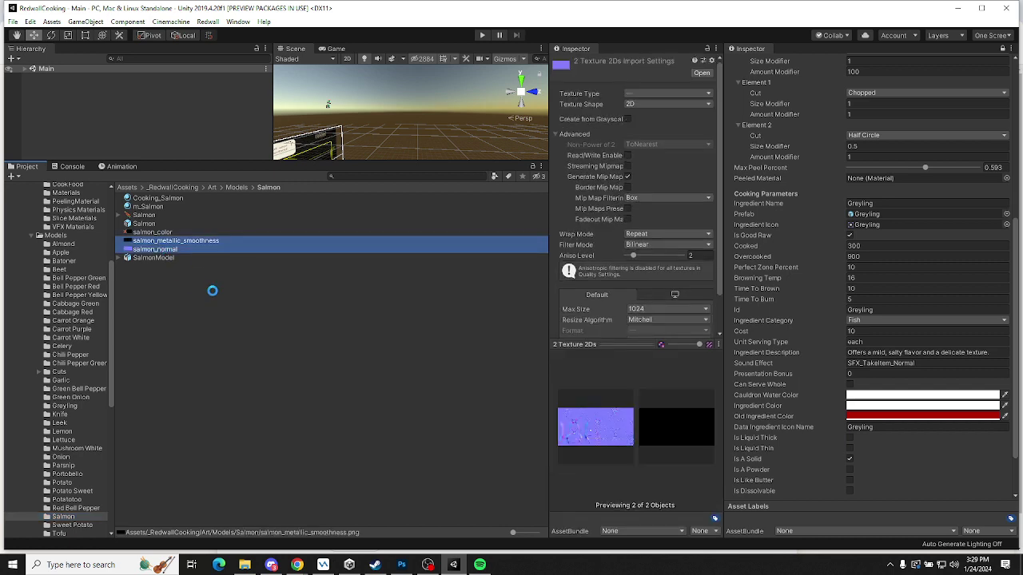
key(ctrl+d)
drag(182, 262, 75, 409)
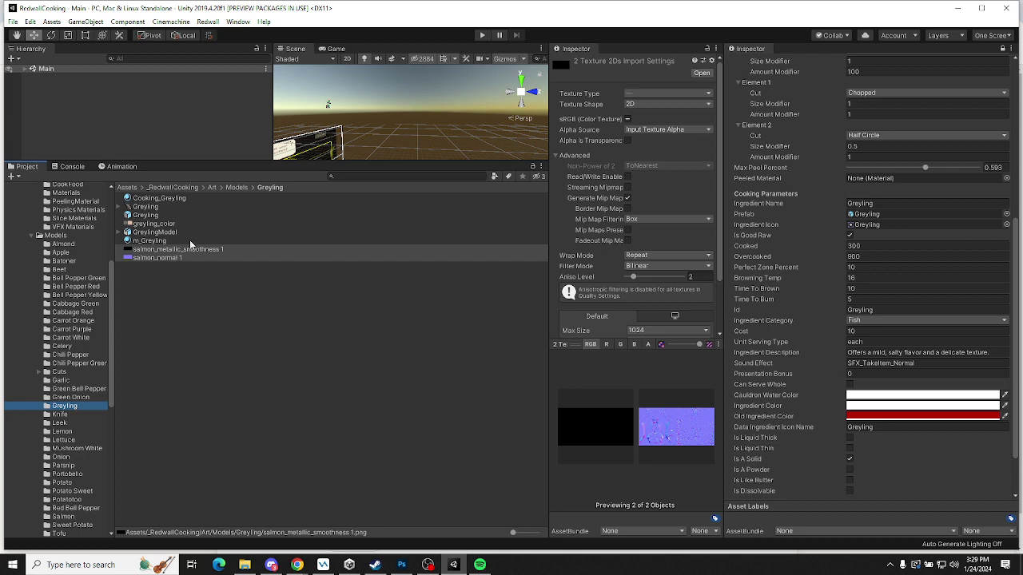
Rename the copied salmon metallic smoothness texture in the Greyling folder as greyling_metallic_smoothness
click(165, 250)
click(233, 250)
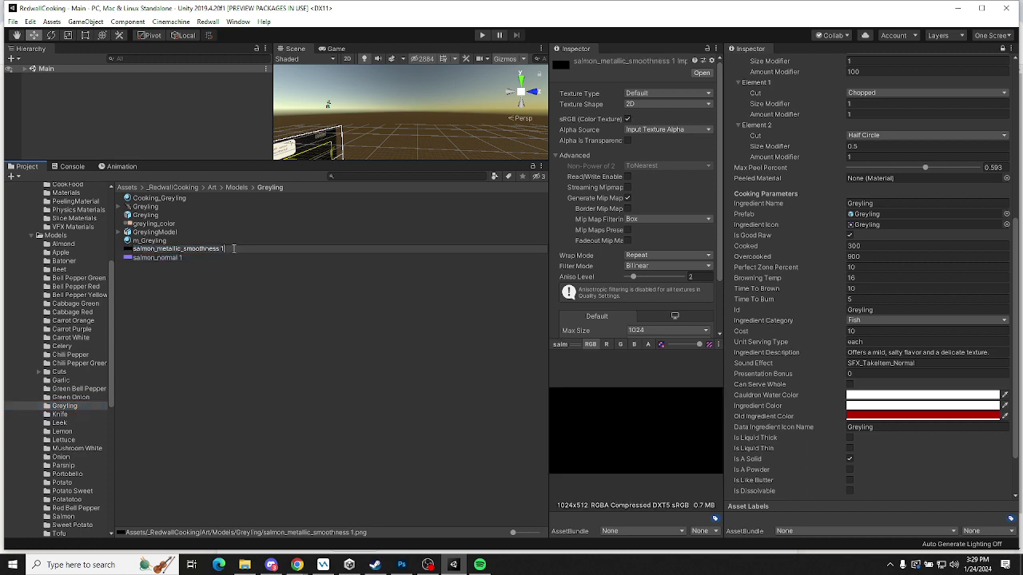
key(Home)
key(Delete)
key(Delete)
key(Delete)
key(Delete)
key(Delete)
key(Delete)
text(greyling)
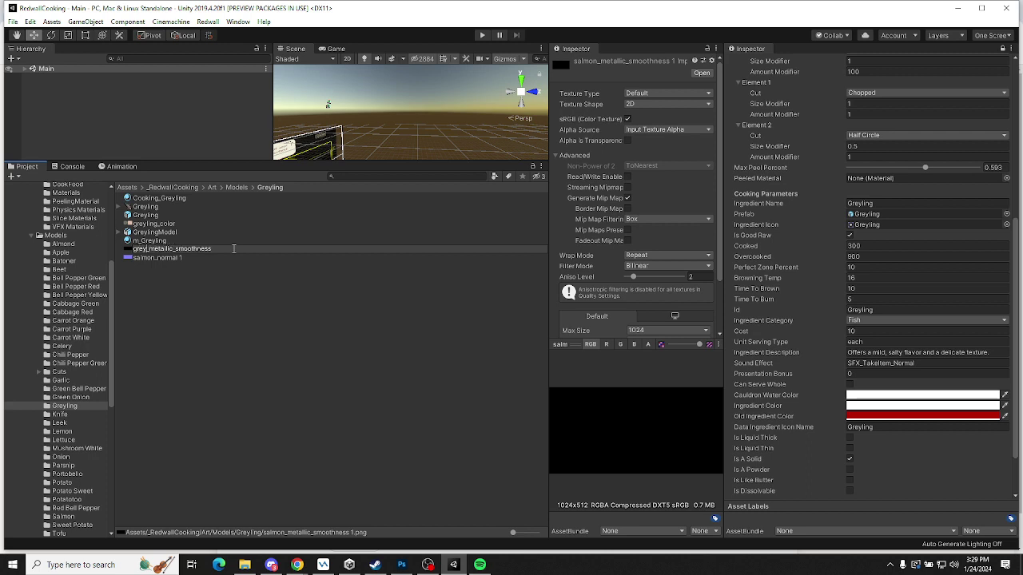
key(Return)
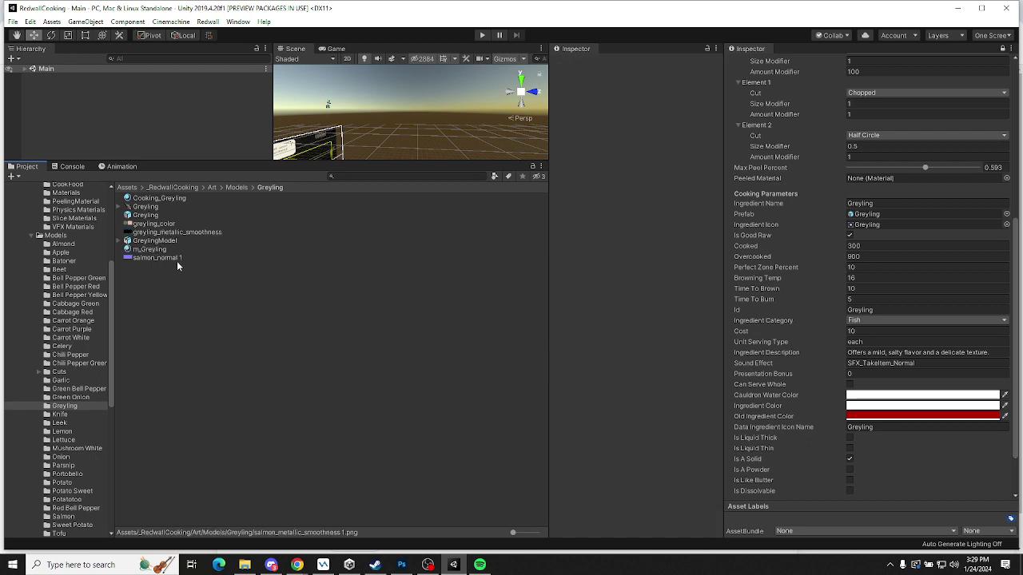
Rename the copied salmon normal texture in the Greyling folder as greyling_normal
click(185, 257)
click(199, 258)
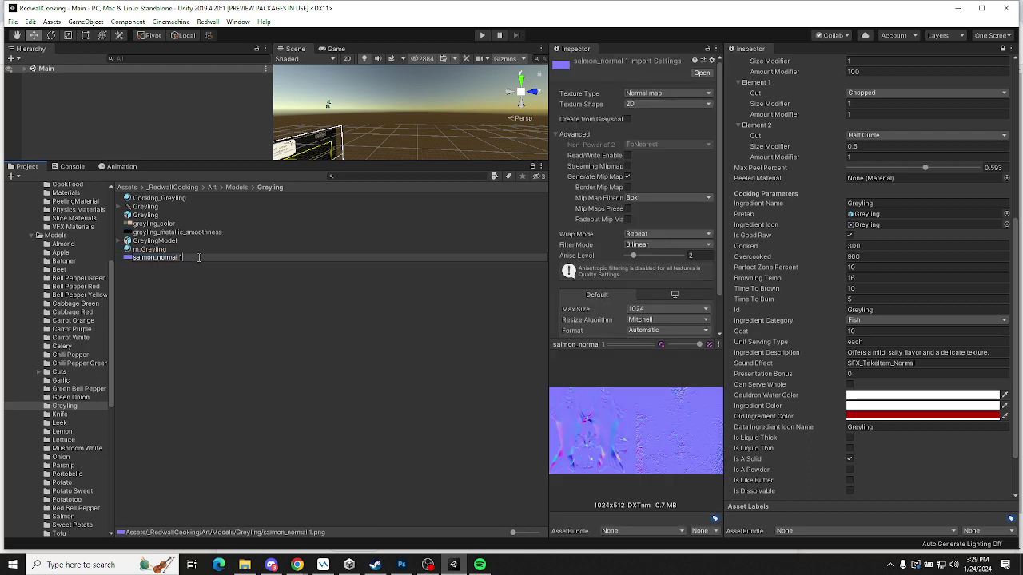
key(Home)
key(Delete)
key(Delete)
key(Delete)
key(Delete)
key(Delete)
key(Delete)
text(greyling)
key(Return)
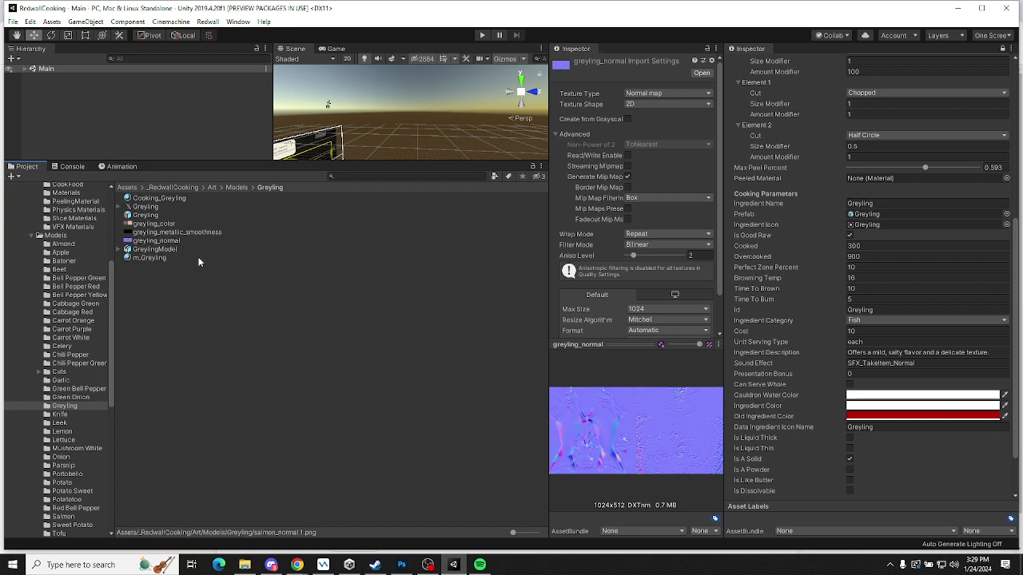
Assign greyling_color as the albedo and greyling_normal as the normals texture of the Cooking_Greyling material
click(162, 199)
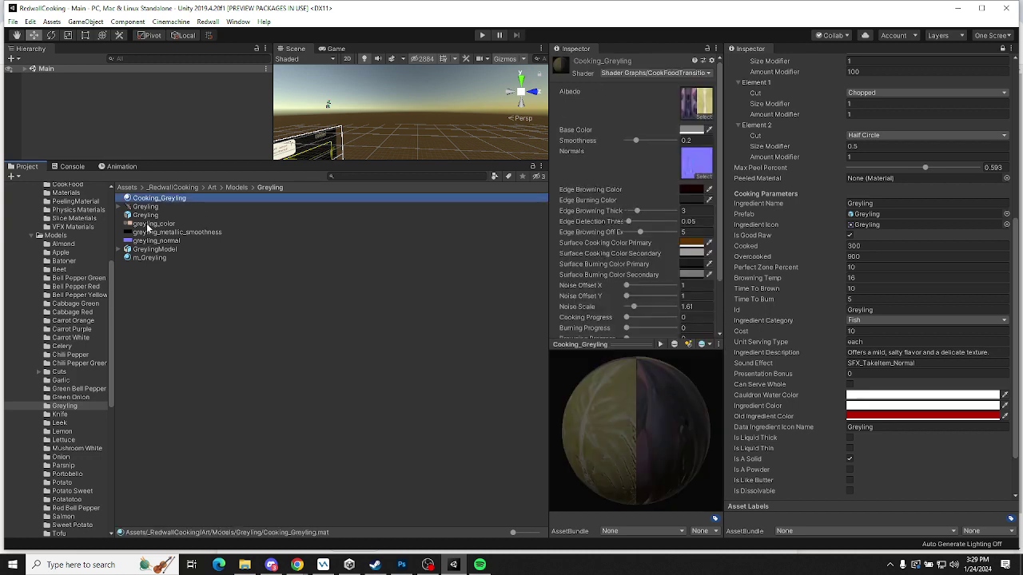
drag(152, 225, 694, 114)
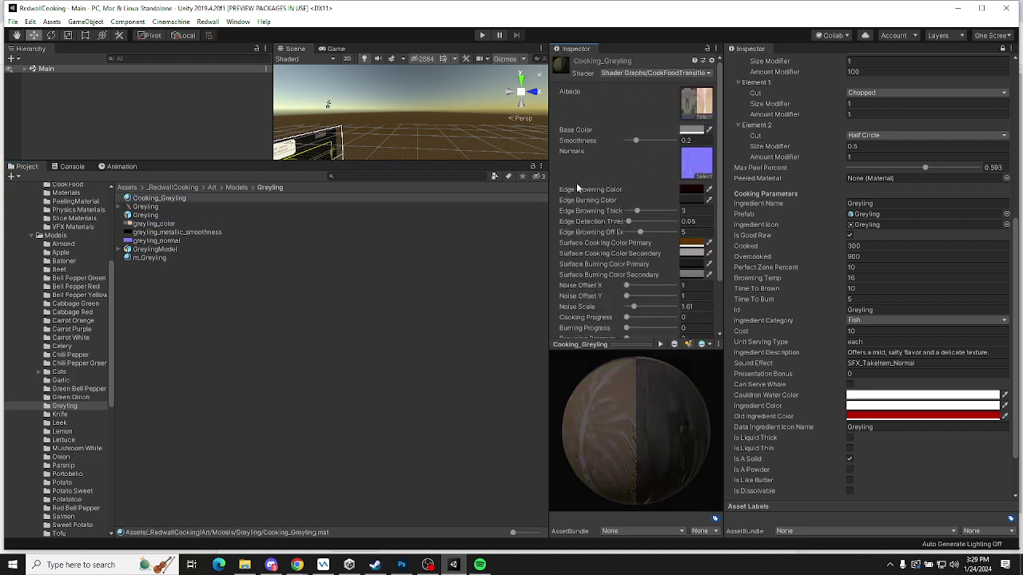
drag(152, 241, 704, 163)
Assign greyling_color, greyling_metallic_smoothness and greyling_normal to the base, metallic and normal maps of the m_Greyling material
click(153, 258)
drag(142, 224, 565, 170)
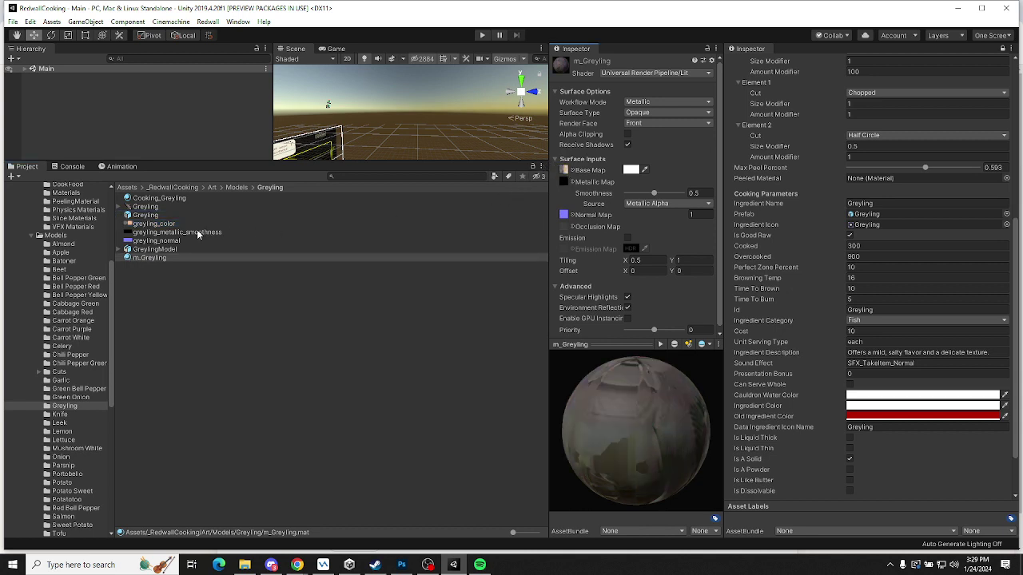
drag(199, 233, 565, 185)
drag(160, 241, 564, 217)
click(172, 298)
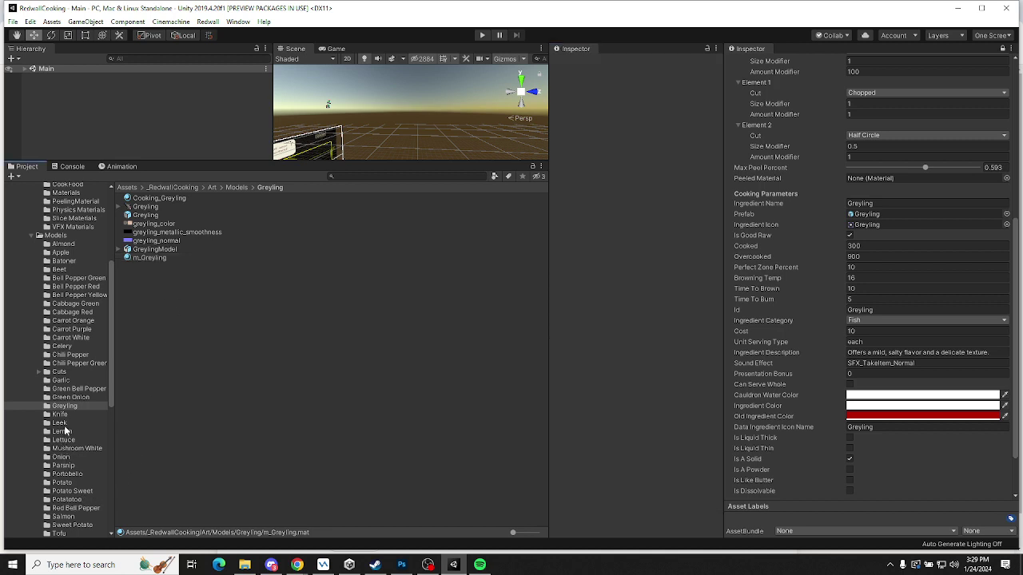
Set the texture type of the Tofu image in the Tofu model folder to Sprite (2D and UI) and apply it
scroll(64, 436, down, 3)
click(59, 438)
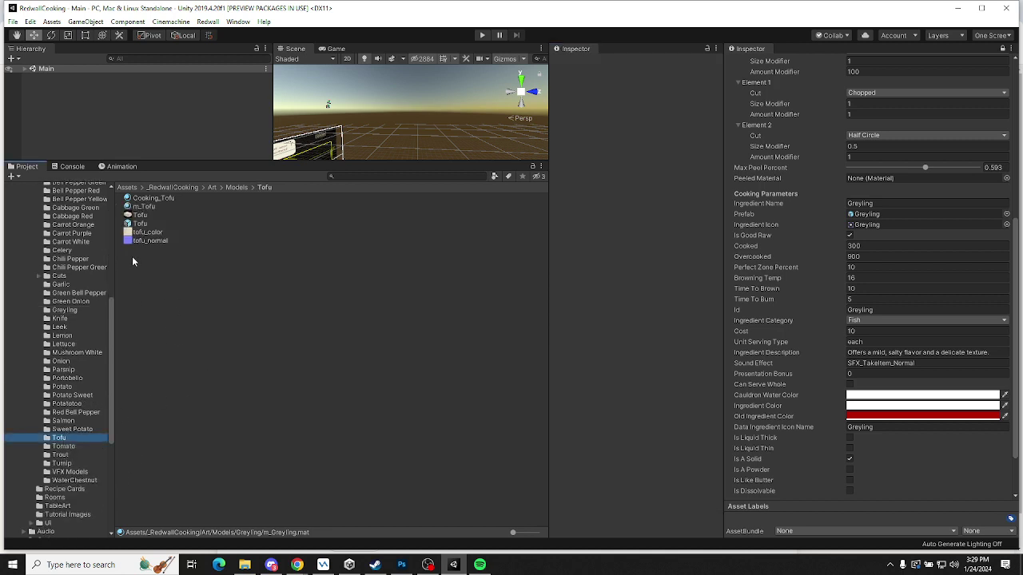
click(149, 200)
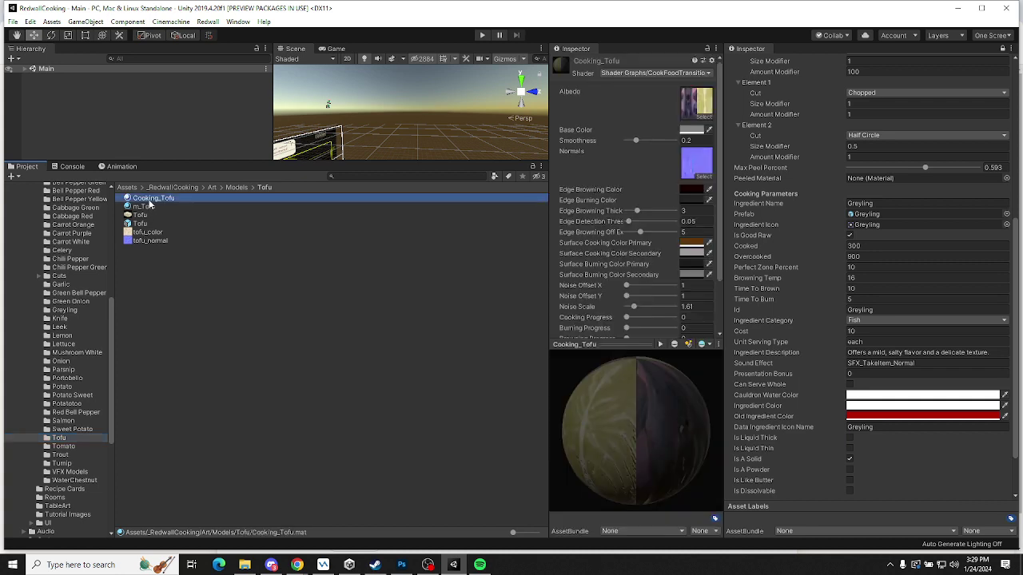
click(141, 215)
click(670, 92)
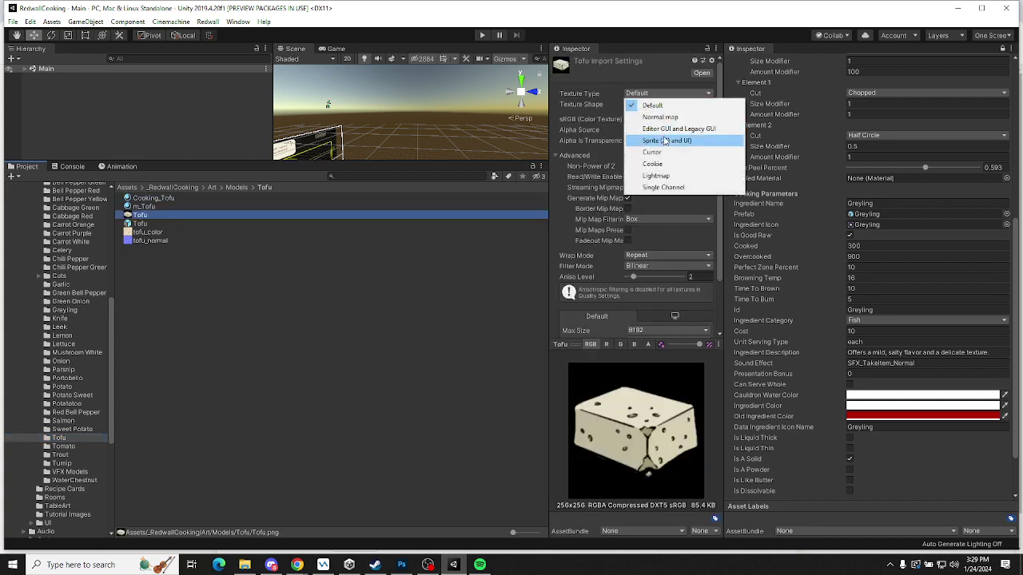
click(663, 141)
click(703, 329)
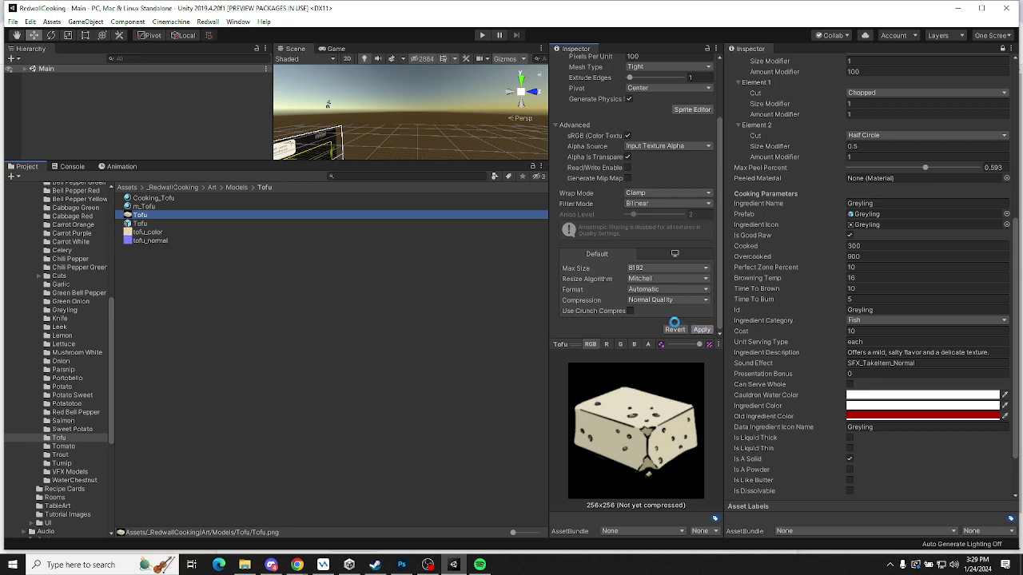
Assign tofu_color as albedo and tofu_normal as normals in the Cooking_Tofu material, fixing the texture's import as a normal map
drag(149, 198, 696, 104)
scroll(653, 105, up, 3)
drag(152, 241, 700, 159)
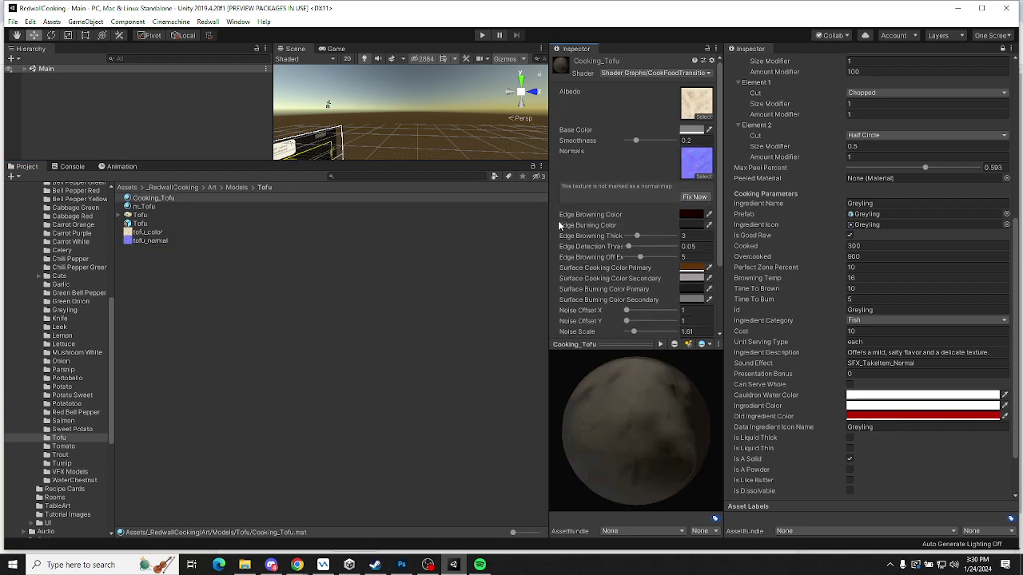
click(684, 198)
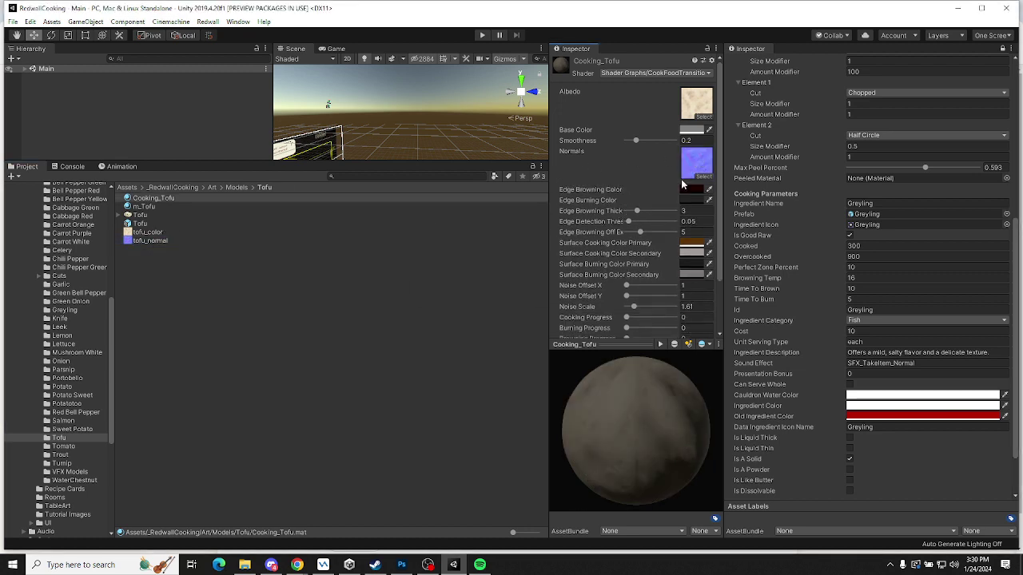
Assign tofu_color to the base map and tofu_normal to the normal map of the m_Tofu material
click(144, 208)
drag(148, 232, 565, 170)
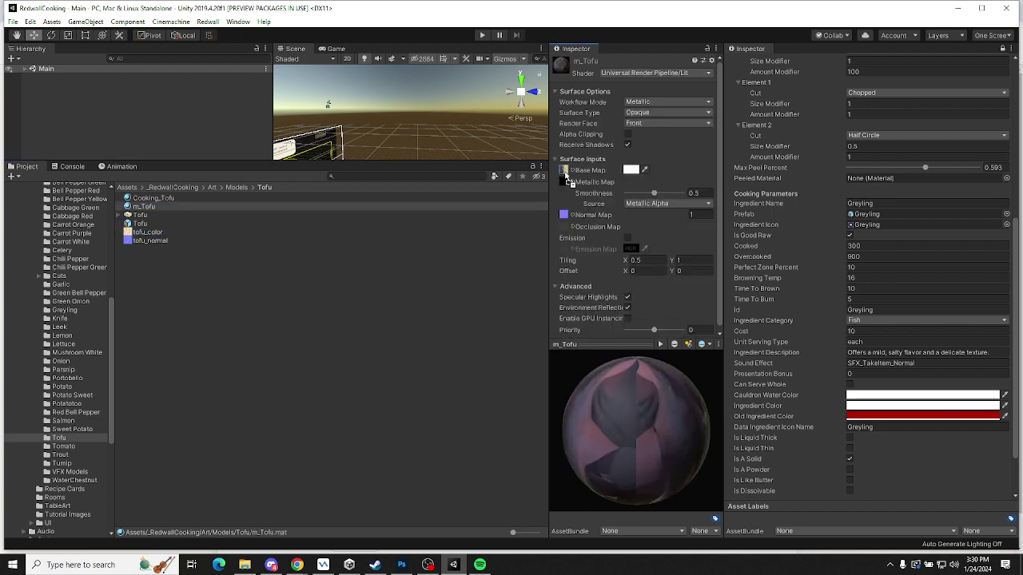
click(151, 242)
drag(153, 242, 564, 215)
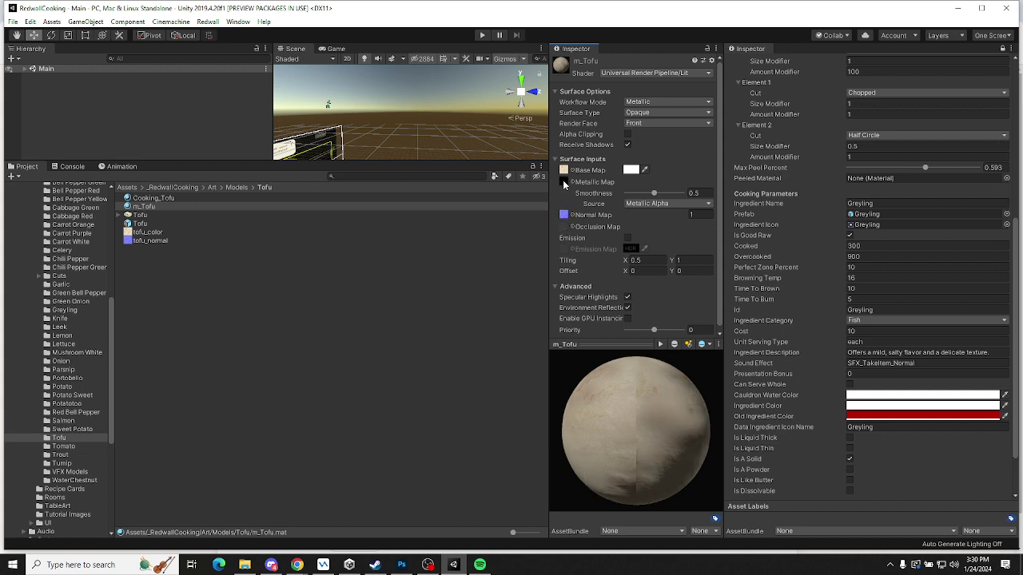
Duplicate trout_metallic_smoothness in the Trout folder and move the copy into the Tofu folder
click(60, 455)
click(195, 233)
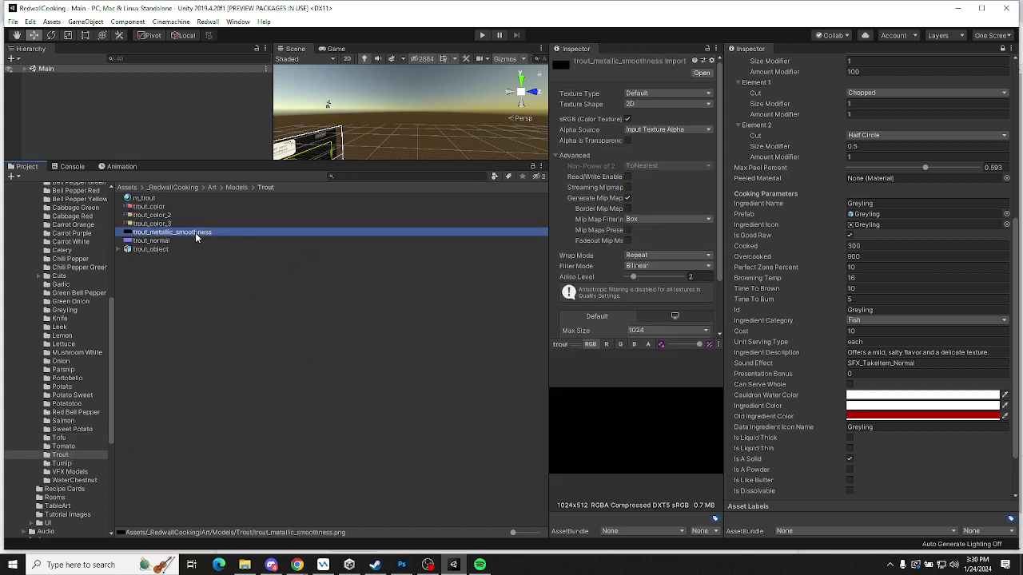
key(ctrl+d)
drag(195, 237, 63, 441)
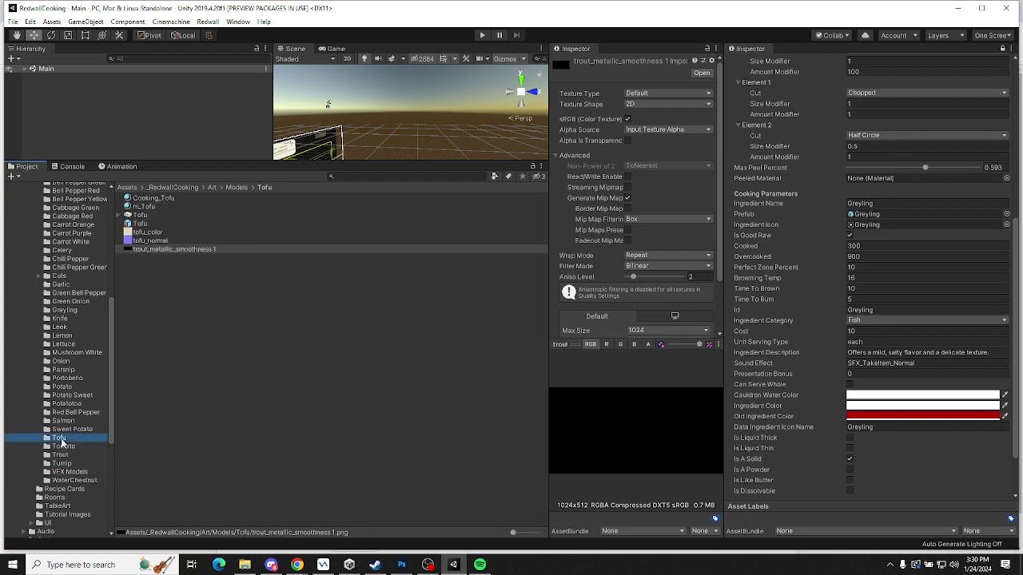
Rename the copied trout metallic smoothness texture in the Tofu folder as tofu_metallic_smoothness
click(206, 250)
click(226, 249)
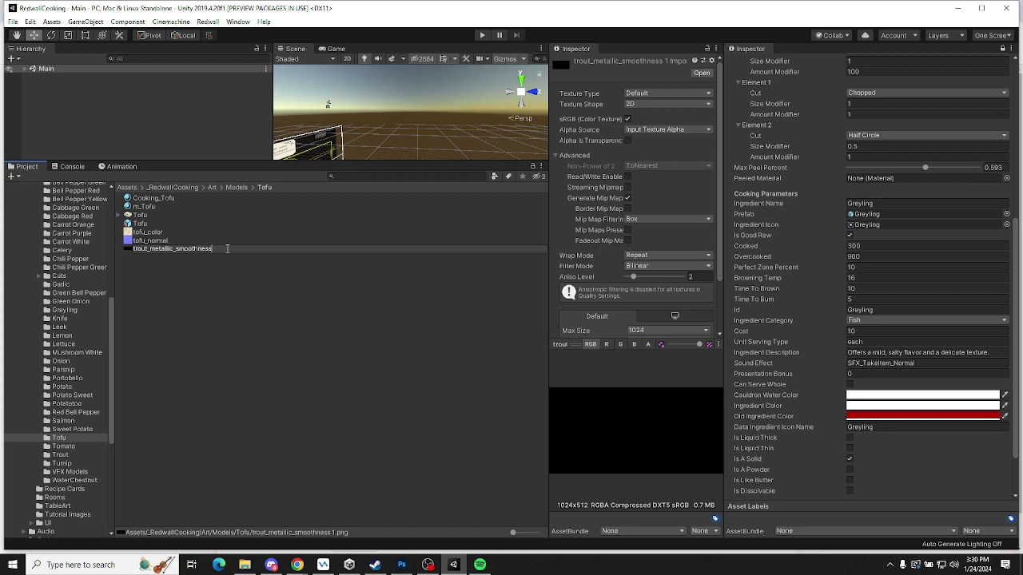
key(Home)
key(Delete)
key(Delete)
key(Delete)
key(Delete)
key(Delete)
key(Delete)
text(tofu_)
key(Return)
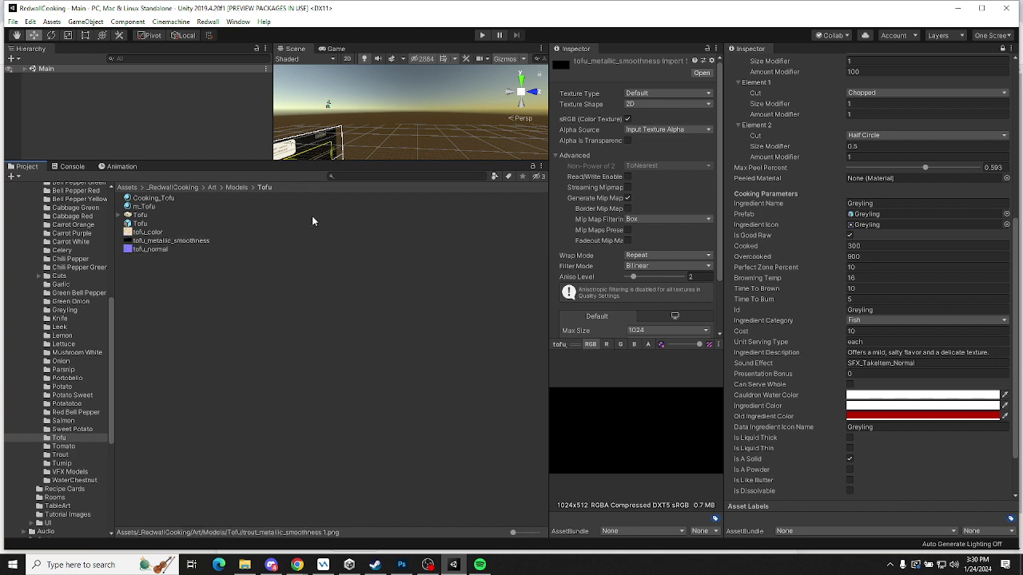
Assign tofu_metallic_smoothness to the metallic map of the m_Tofu material
click(147, 208)
drag(157, 242, 564, 183)
click(382, 327)
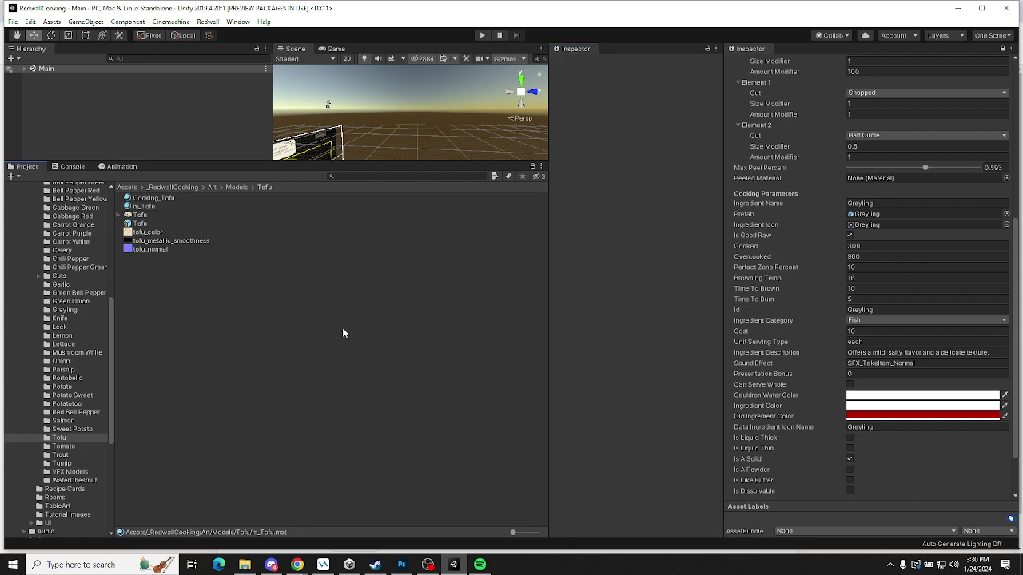
Duplicate the Greyling ingredient data asset in the UnusedData folder and name the copy Tofu
scroll(58, 471, down, 3)
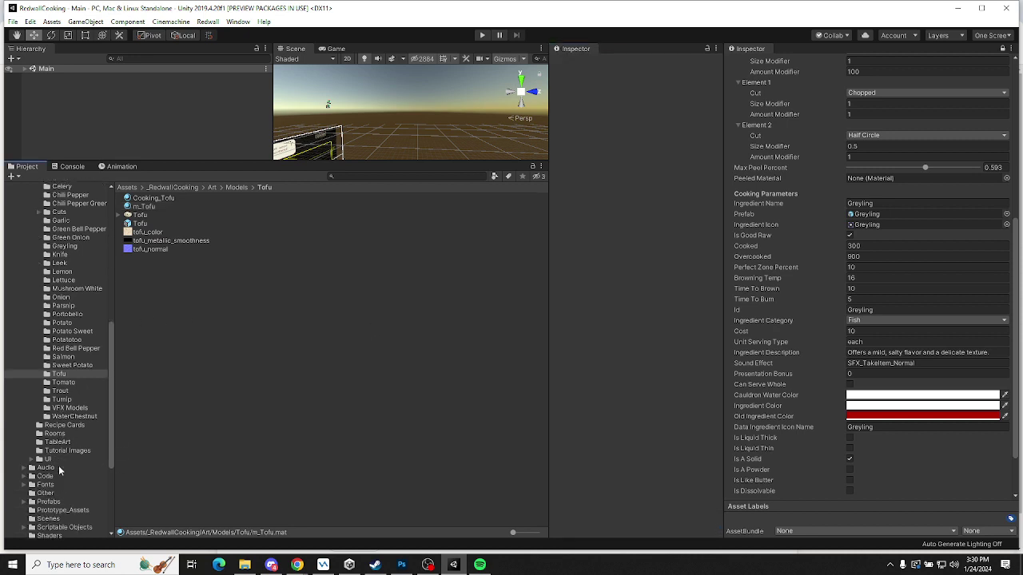
scroll(62, 494, down, 4)
click(56, 457)
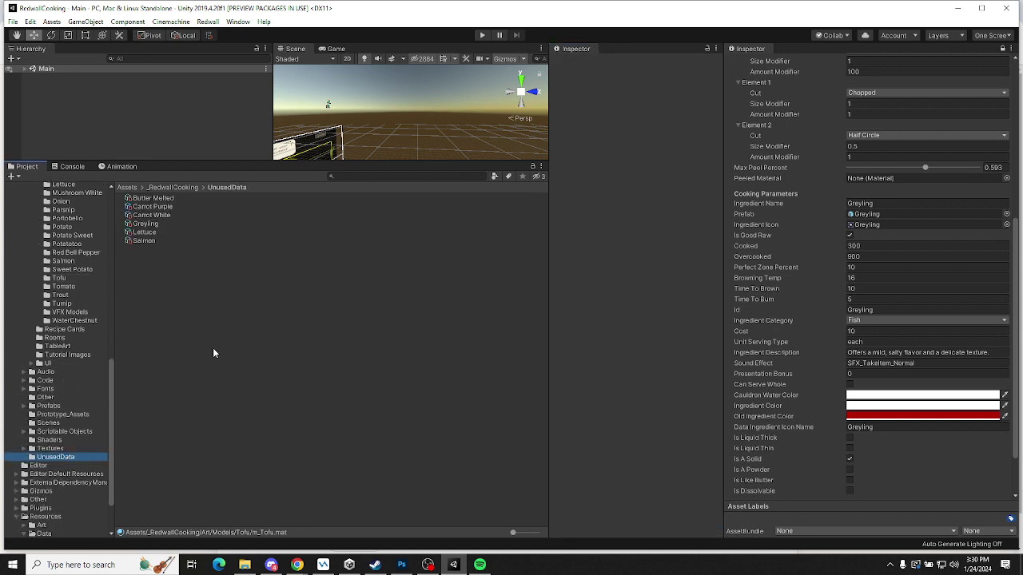
click(148, 224)
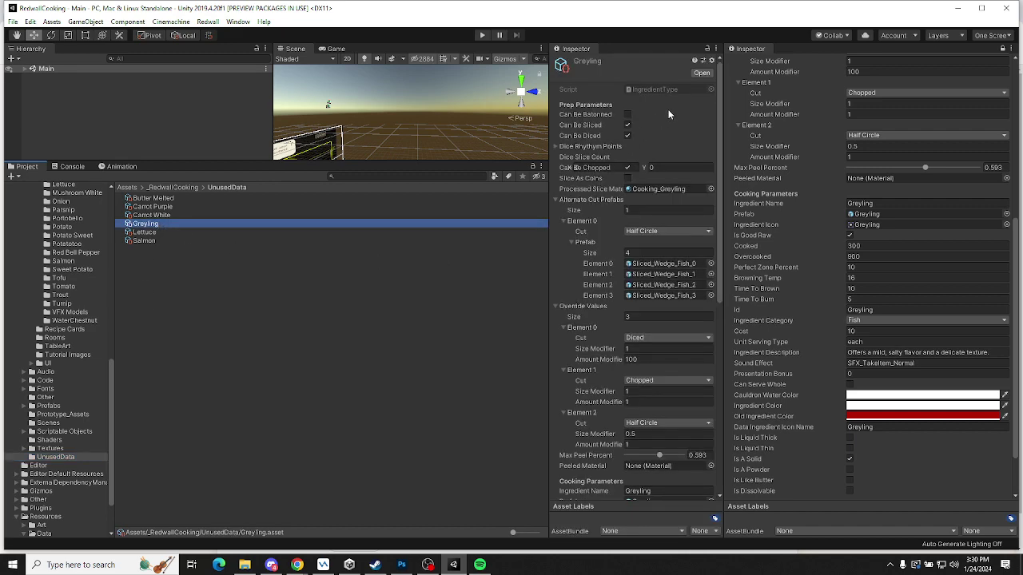
scroll(618, 201, down, 10)
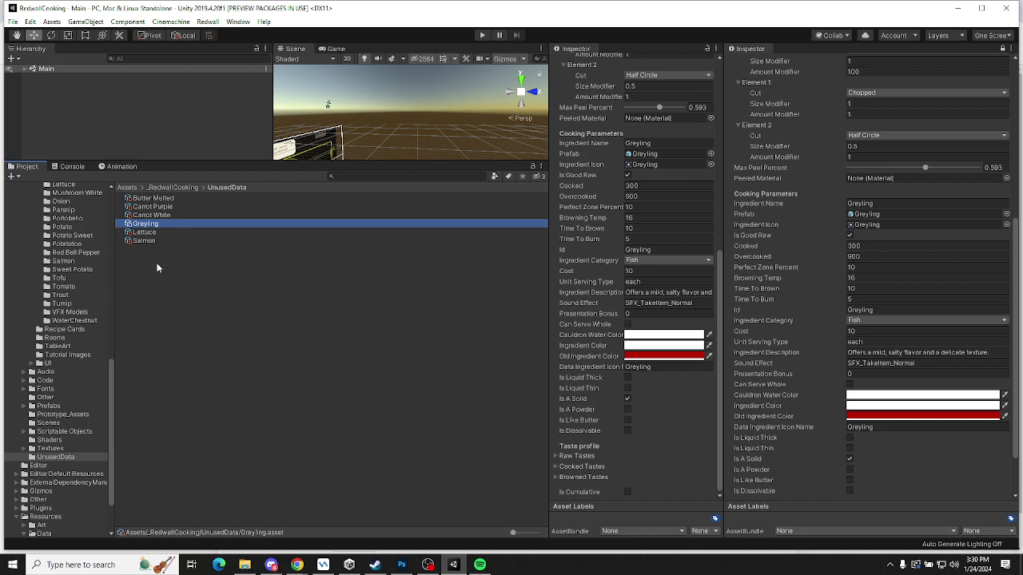
key(ctrl+d)
click(152, 225)
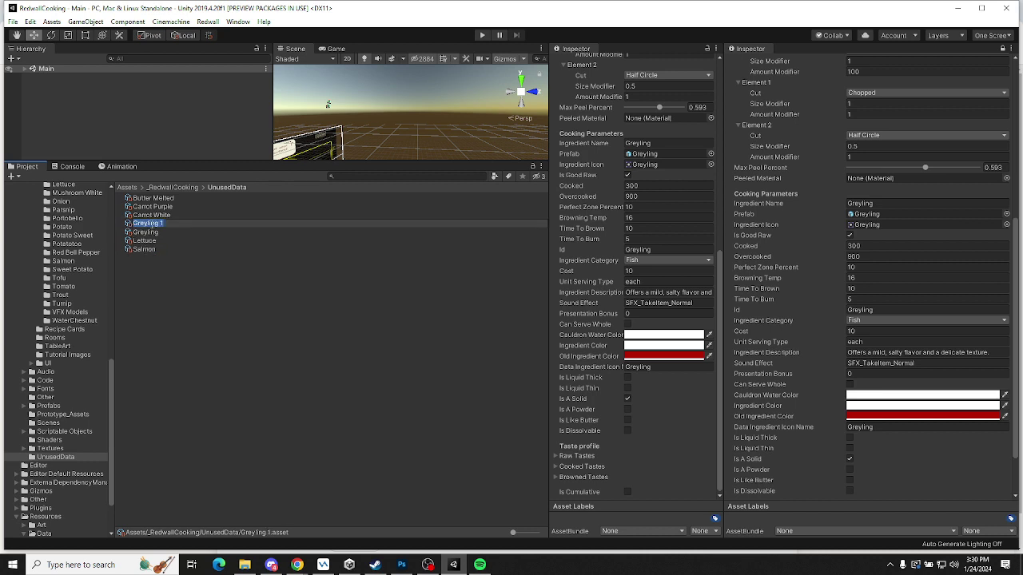
text(Tofu)
key(Return)
Show the Tofu ingredient data in the second Inspector and assign Cooking_Tofu as its processed slice material
scroll(633, 269, up, 8)
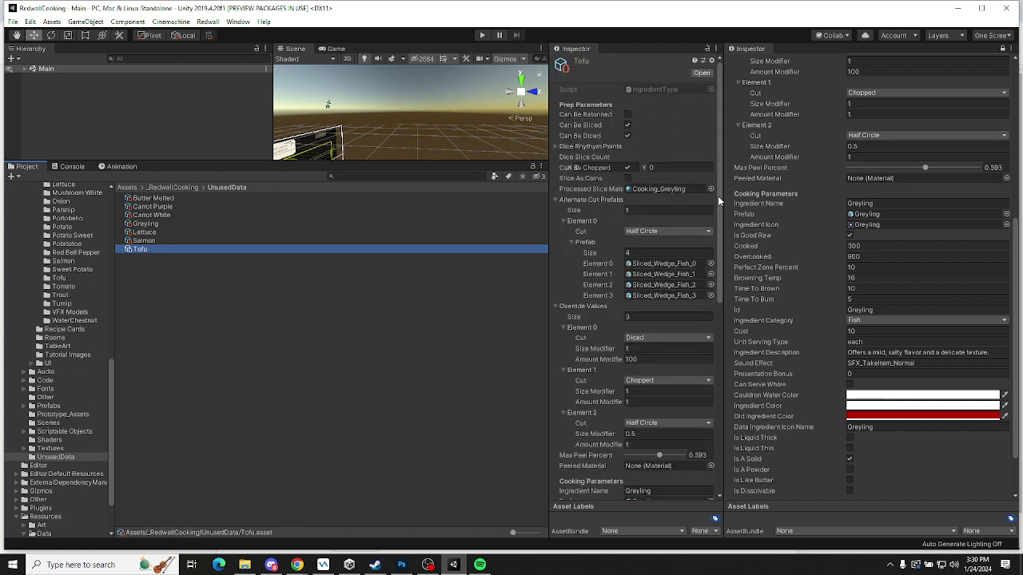
click(1003, 49)
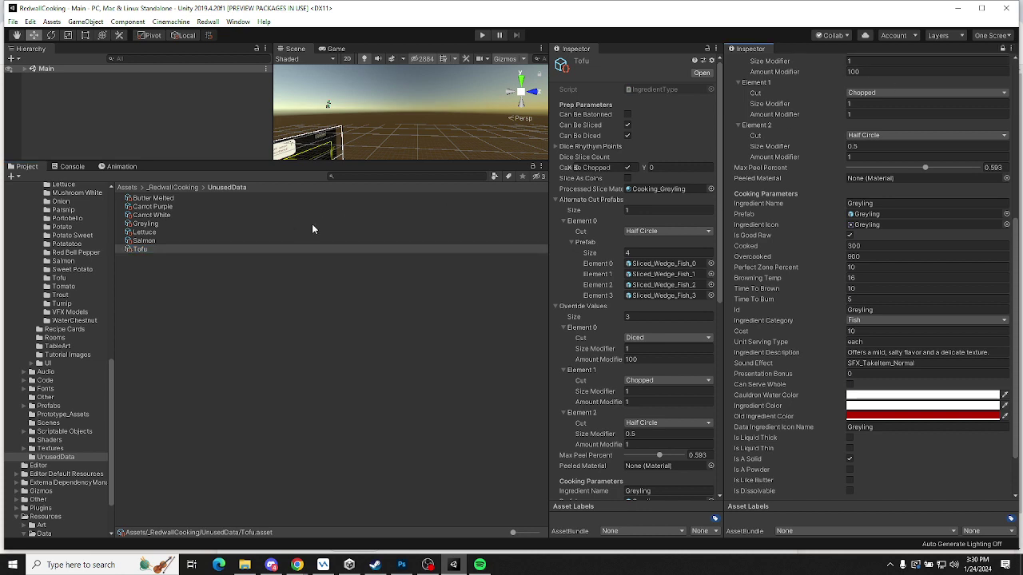
scroll(759, 271, up, 8)
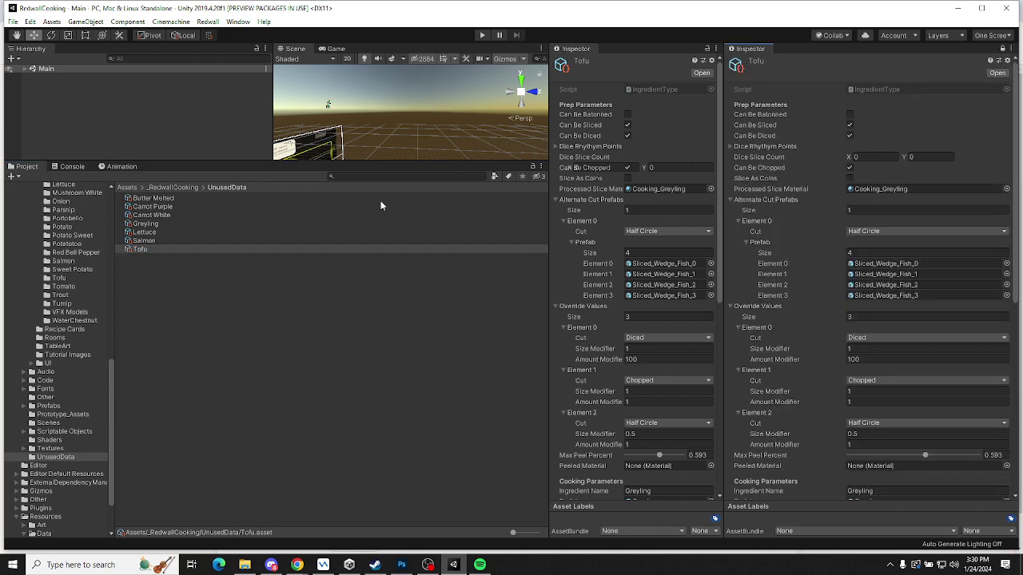
click(59, 280)
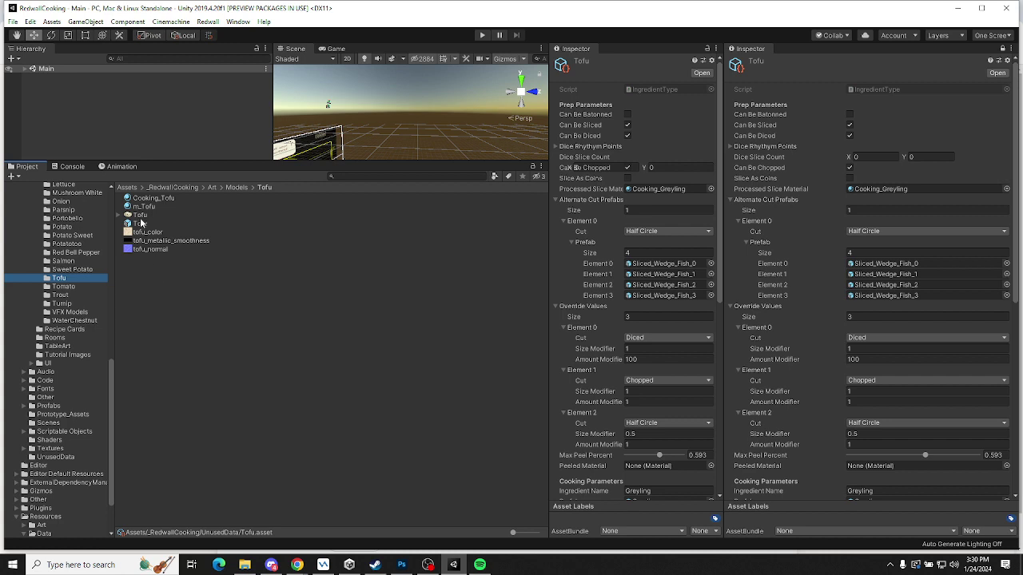
drag(148, 198, 898, 189)
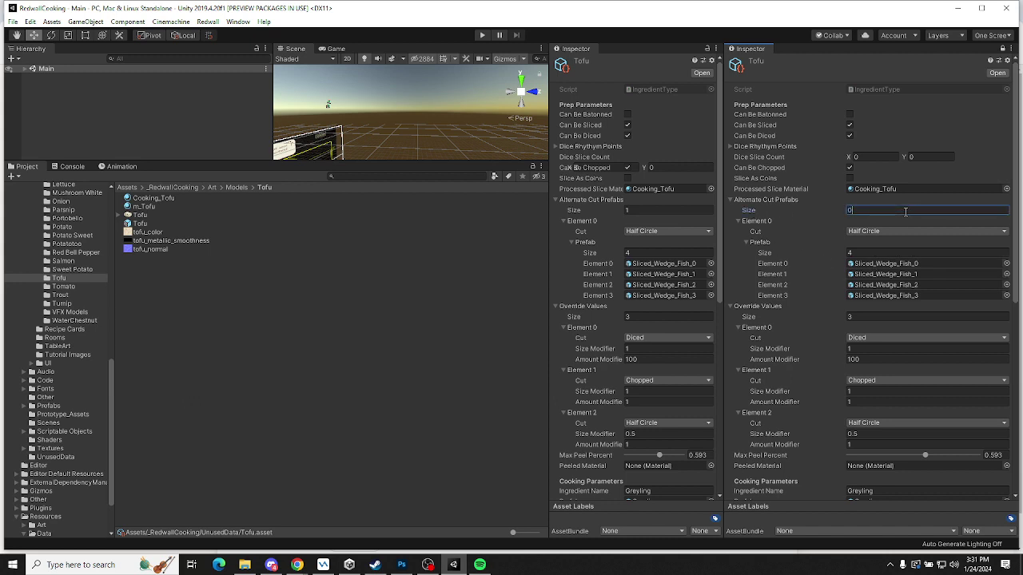
Set the Tofu ingredient's Alternate Cut Prefabs size to 0 and disable Can Be Sliced
key(Return)
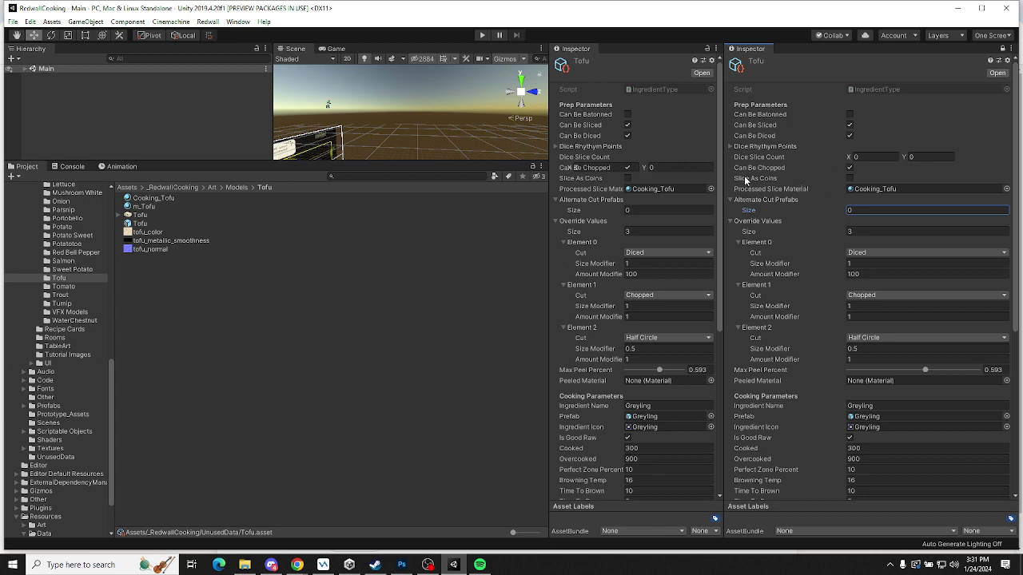
click(851, 127)
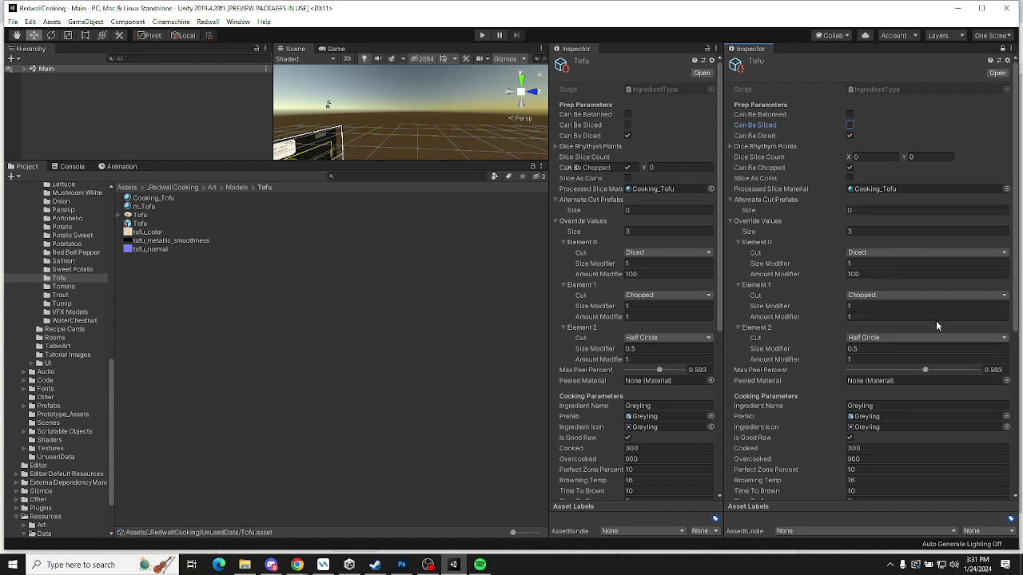
Set the ingredient name to Tofu and assign the Tofu prefab and Tofu icon in its cooking parameters
click(878, 405)
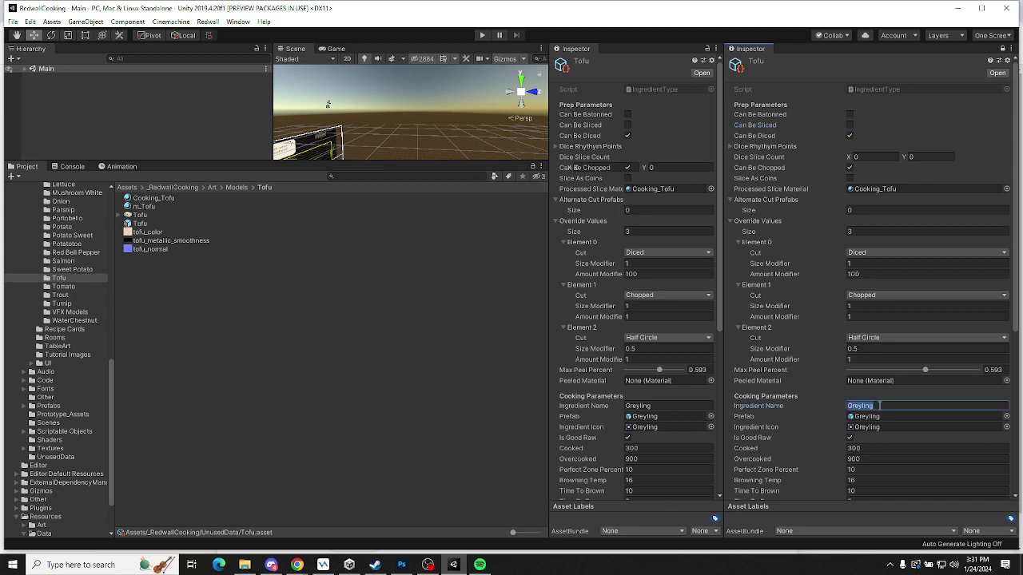
text(Tofu)
key(Return)
click(878, 405)
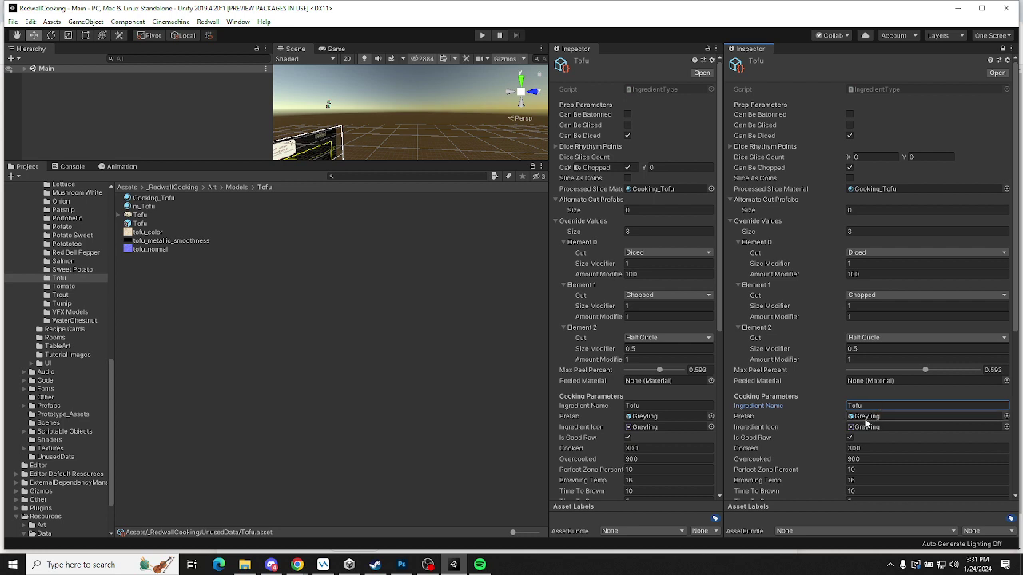
drag(144, 224, 866, 416)
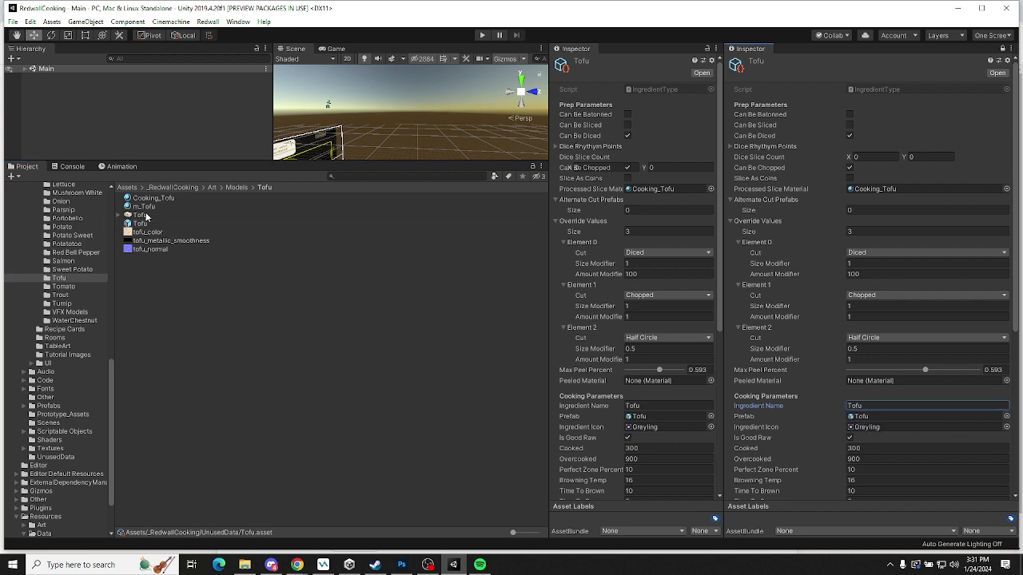
drag(600, 387, 866, 427)
scroll(823, 401, down, 5)
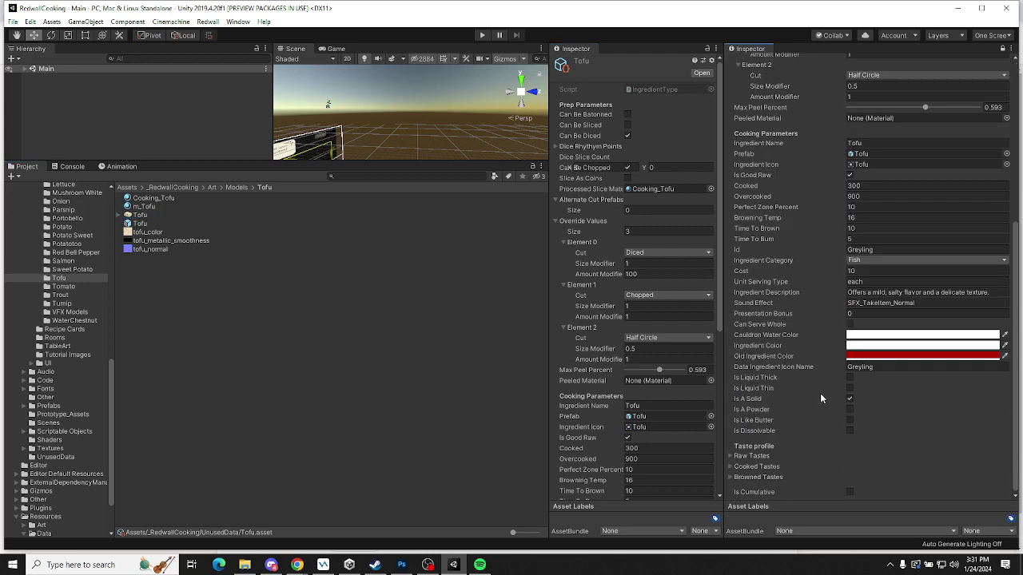
Set the Tofu ingredient's Data Ingredient Icon Name and Id to Tofu
click(871, 367)
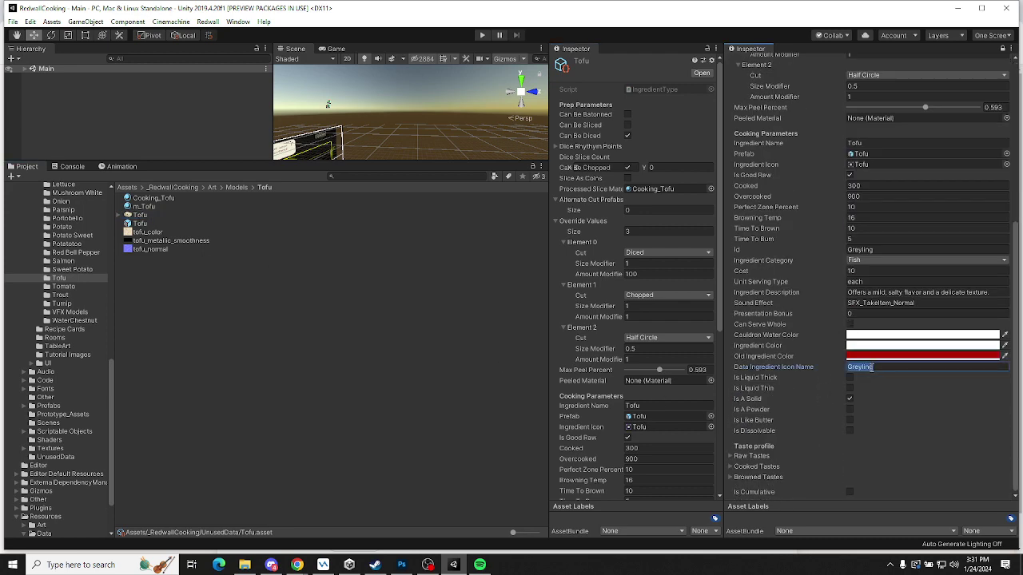
text(Tofu)
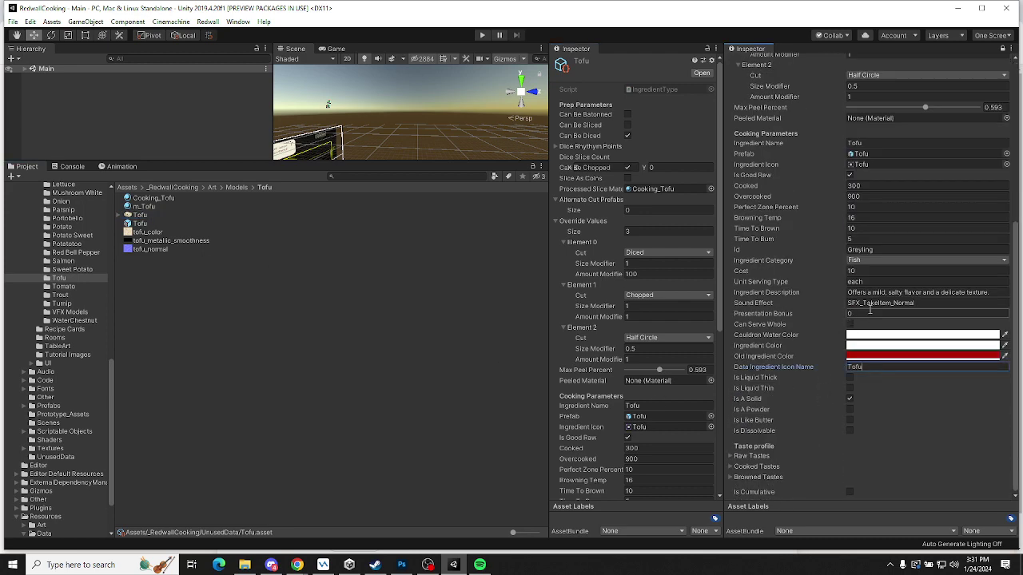
click(858, 250)
text(Tofu)
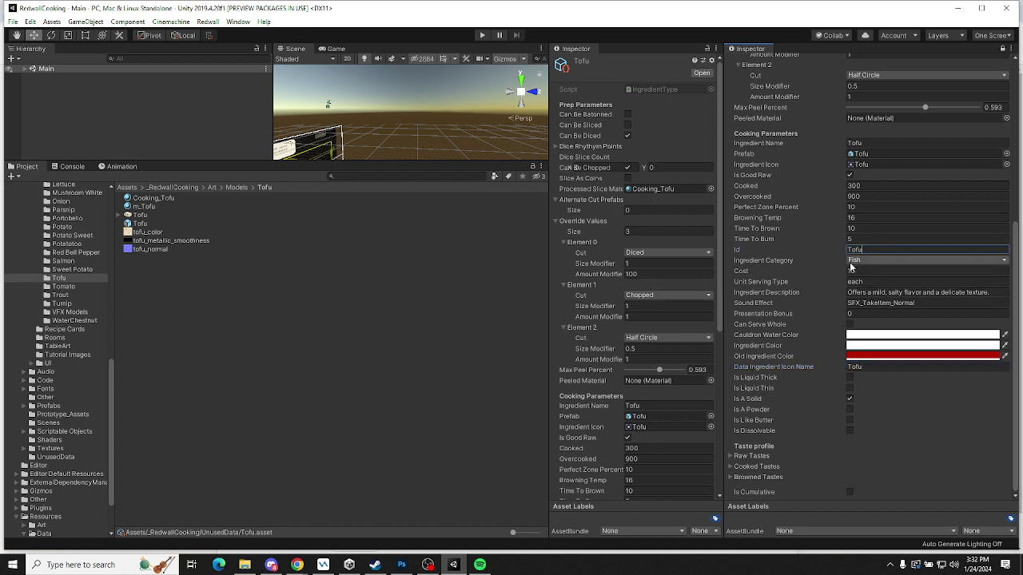
Set the ingredient category to Crafted and the description to "Light, fluffy soy-based fakeness."
click(861, 260)
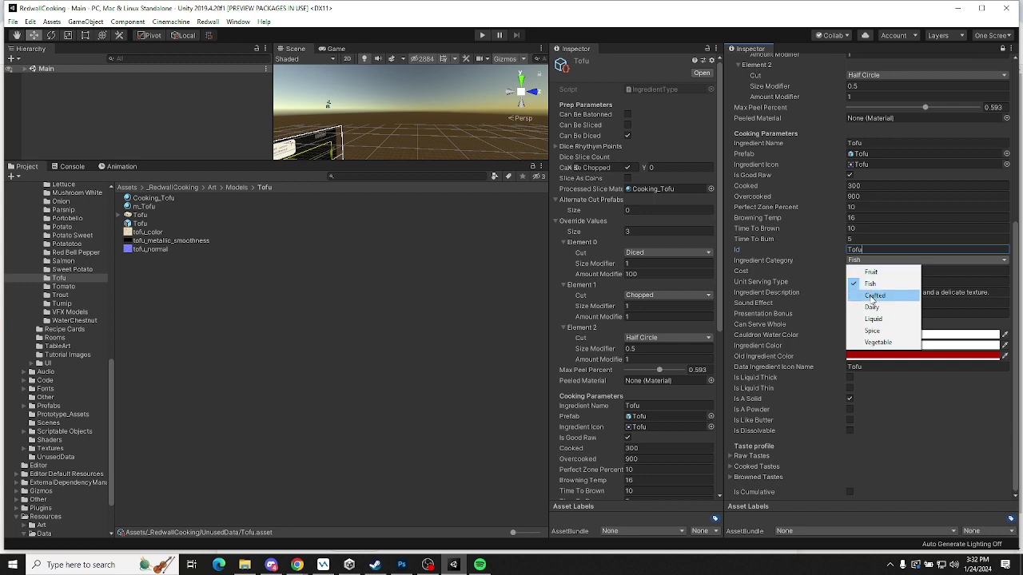
click(874, 296)
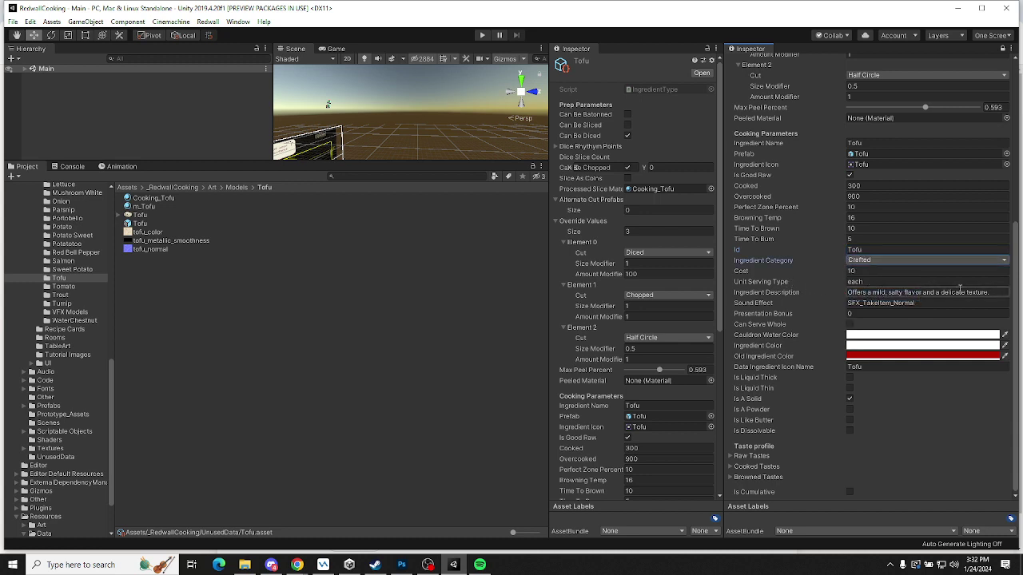
click(911, 292)
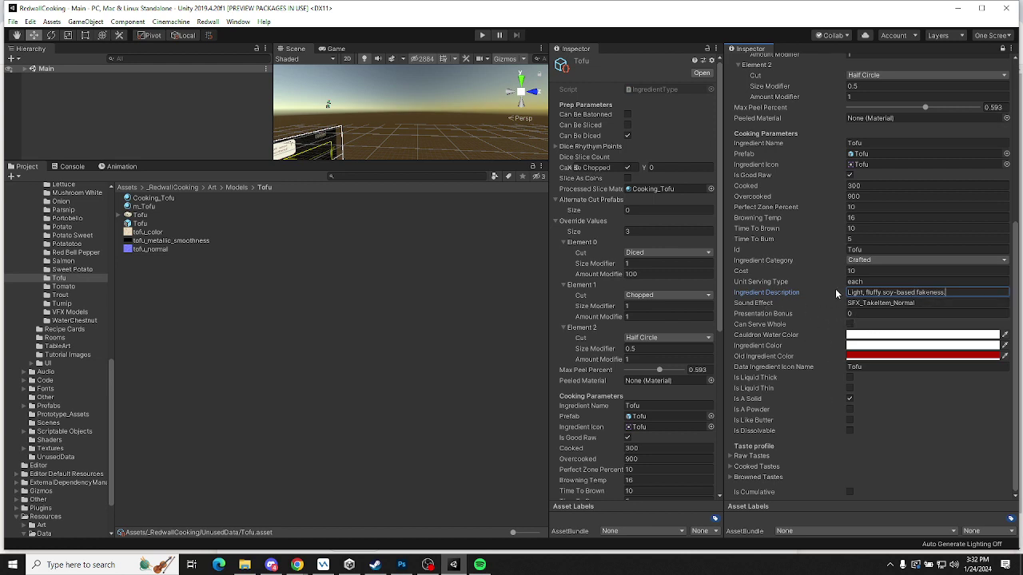
click(843, 205)
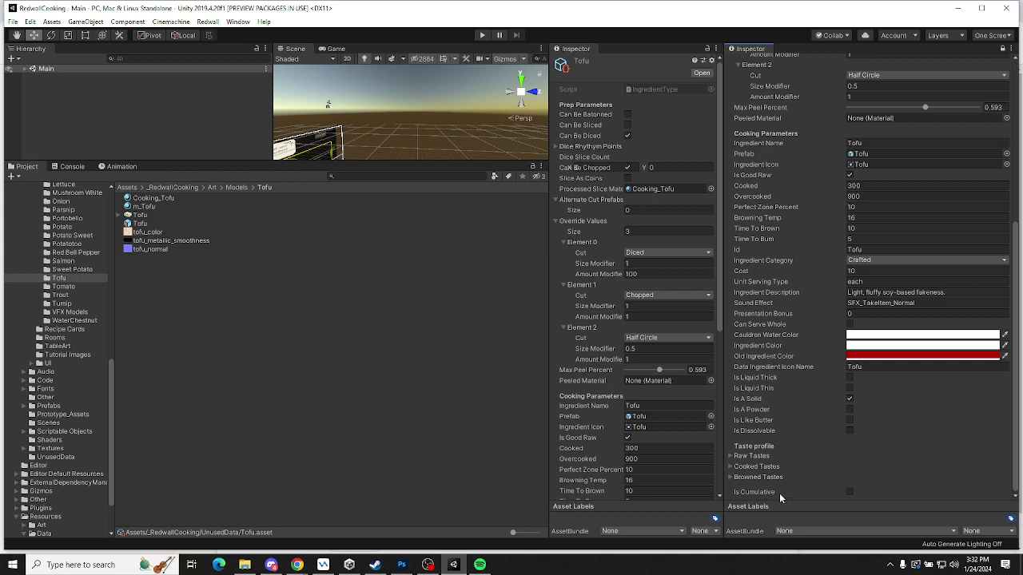
Review the Tofu ingredient's prep and cooking parameters, then check the settings of its Cooking_Tofu and m_Tofu materials
scroll(824, 438, up, 5)
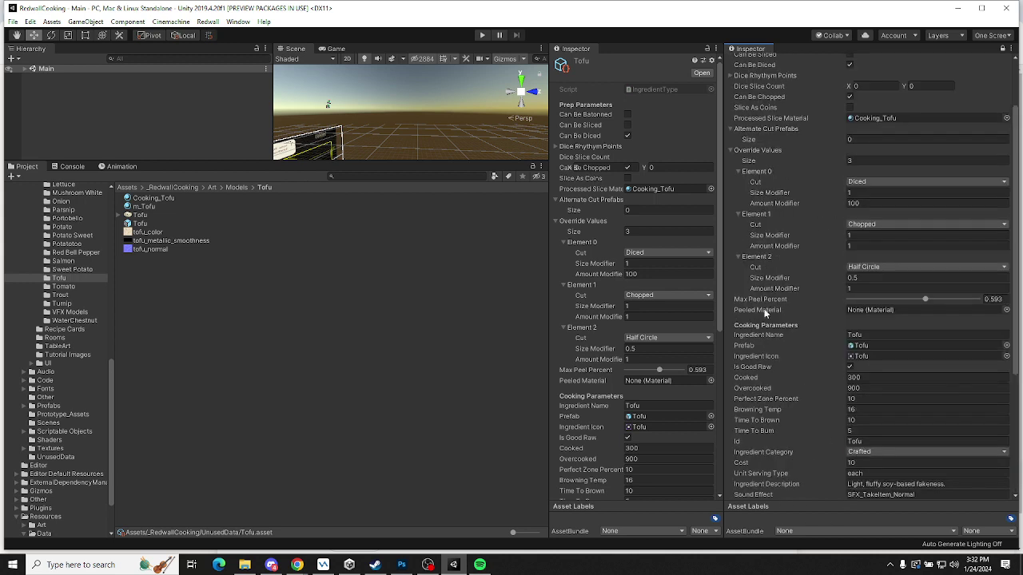
scroll(733, 182, up, 2)
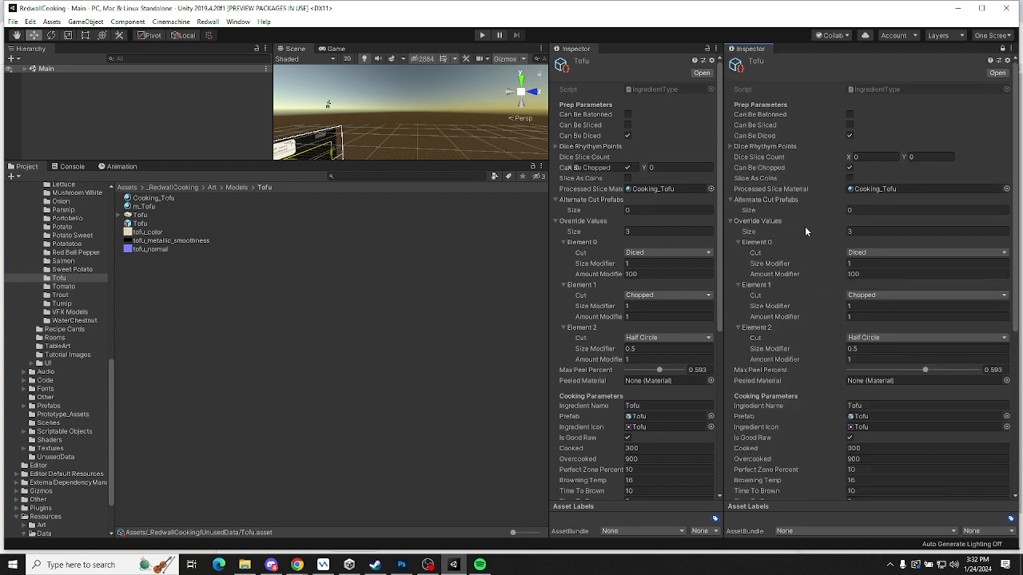
scroll(822, 293, down, 5)
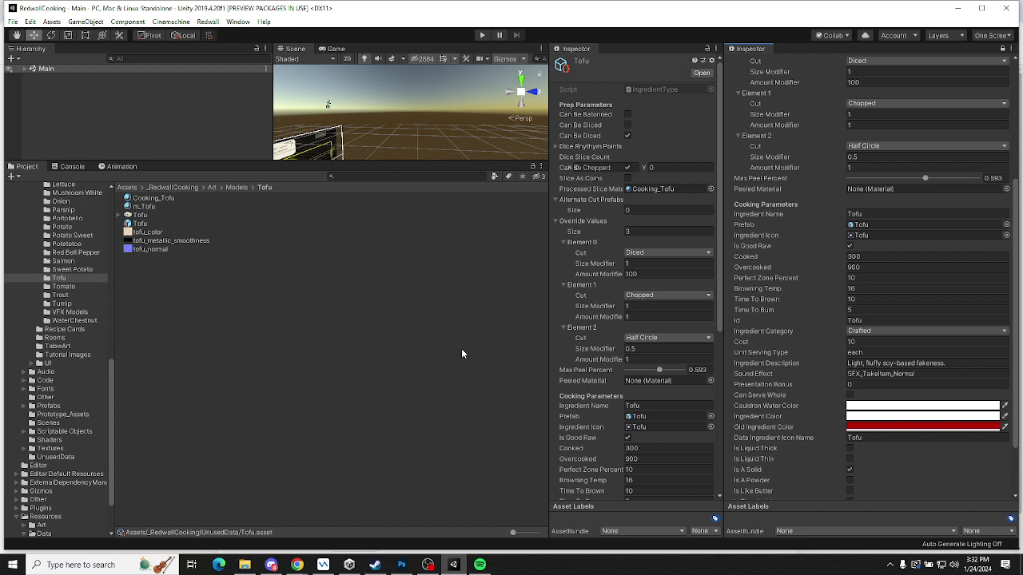
scroll(916, 334, down, 3)
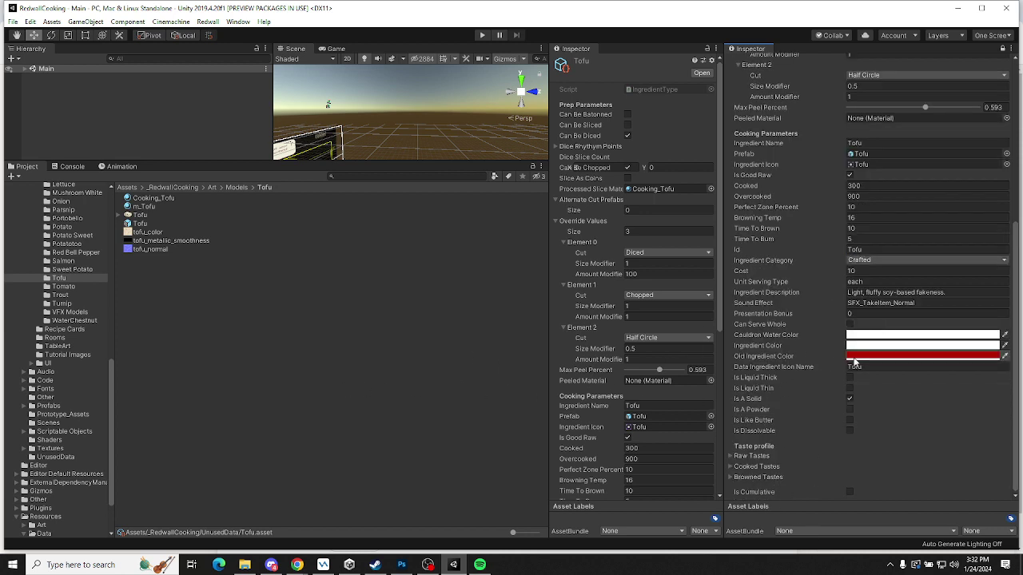
scroll(856, 253, up, 8)
scroll(856, 251, up, 3)
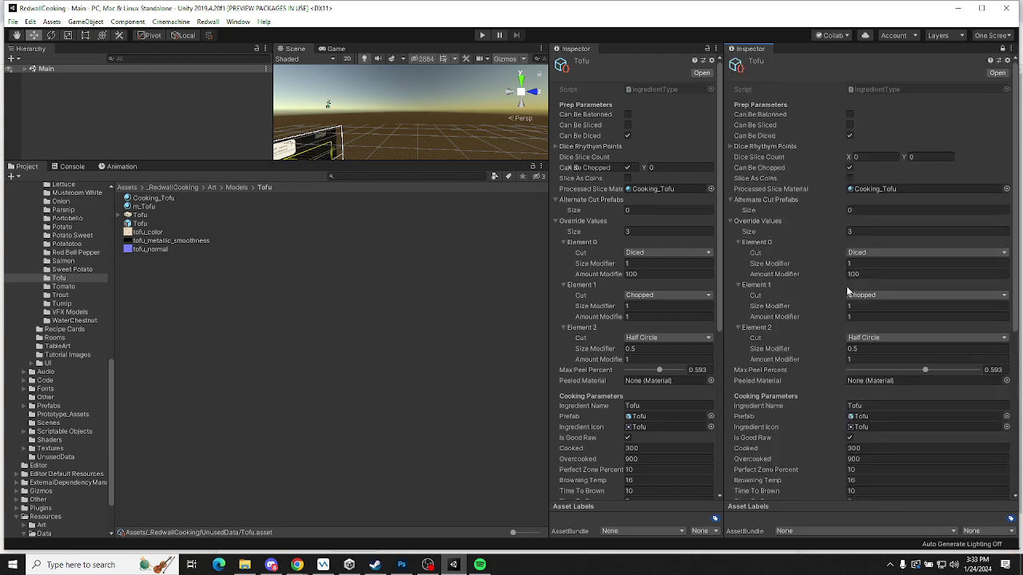
click(159, 198)
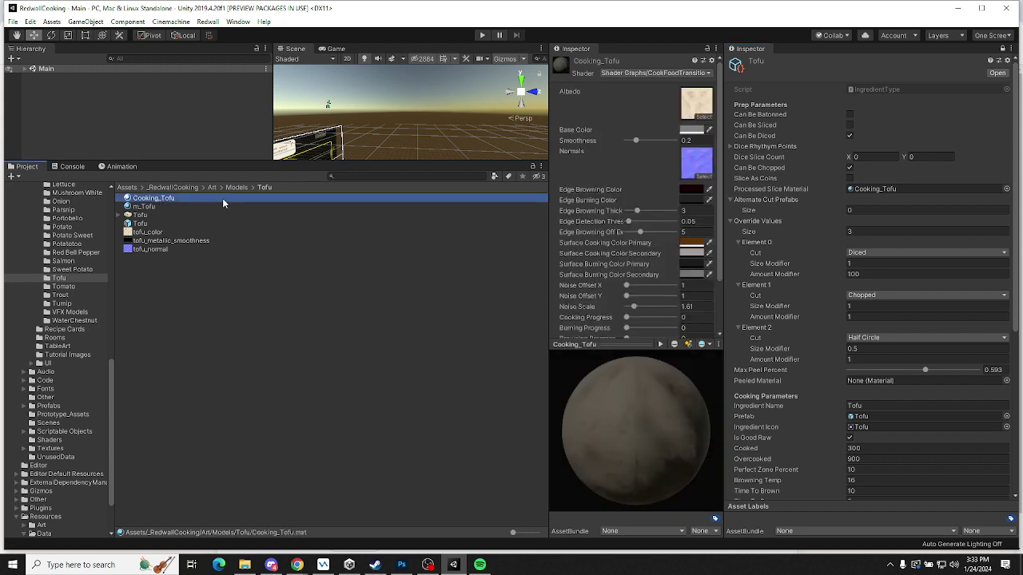
click(696, 110)
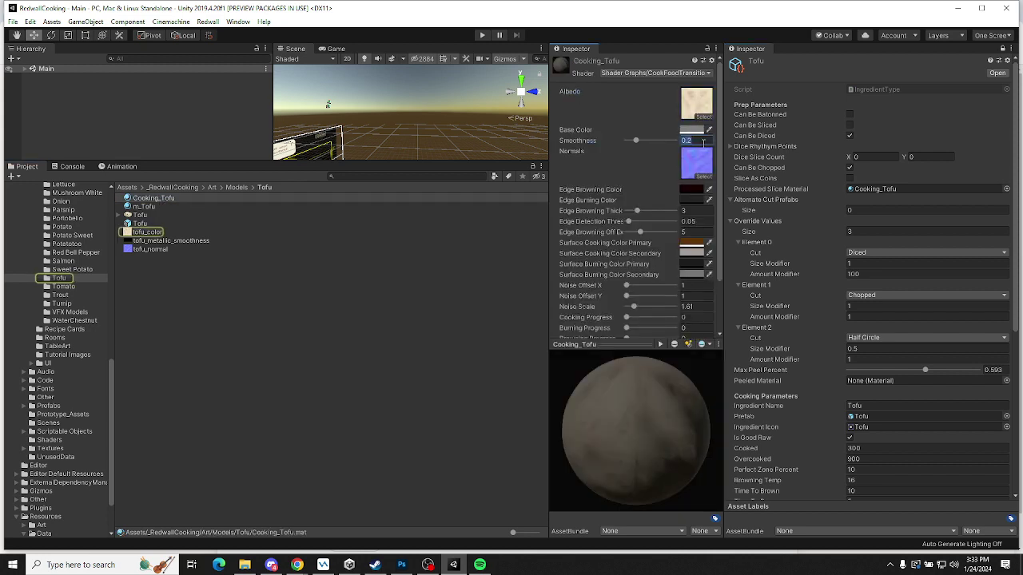
click(144, 207)
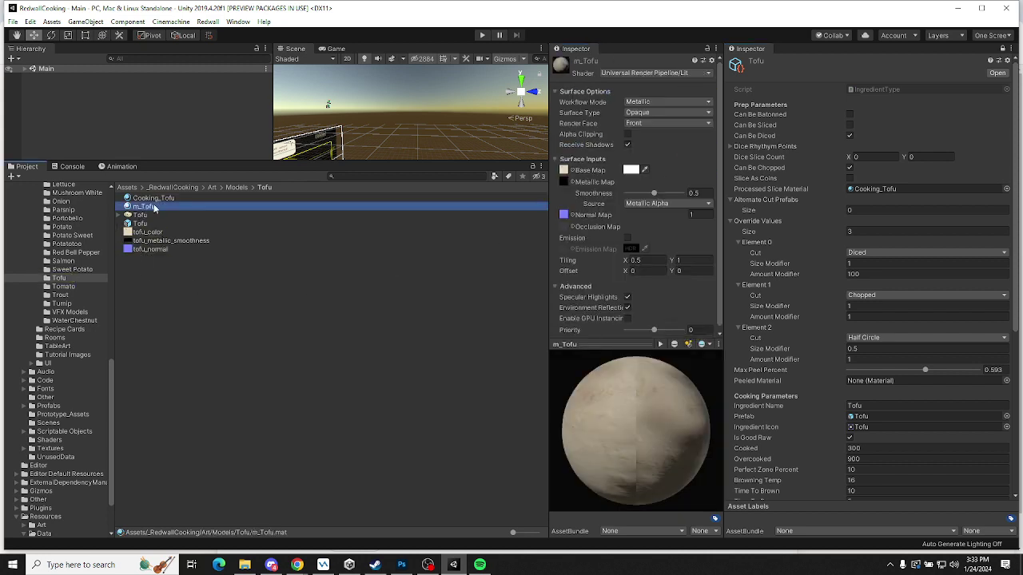
Assign m_Tofu as the Mesh Renderer's Element 0 material on the Tofu prefab
click(151, 224)
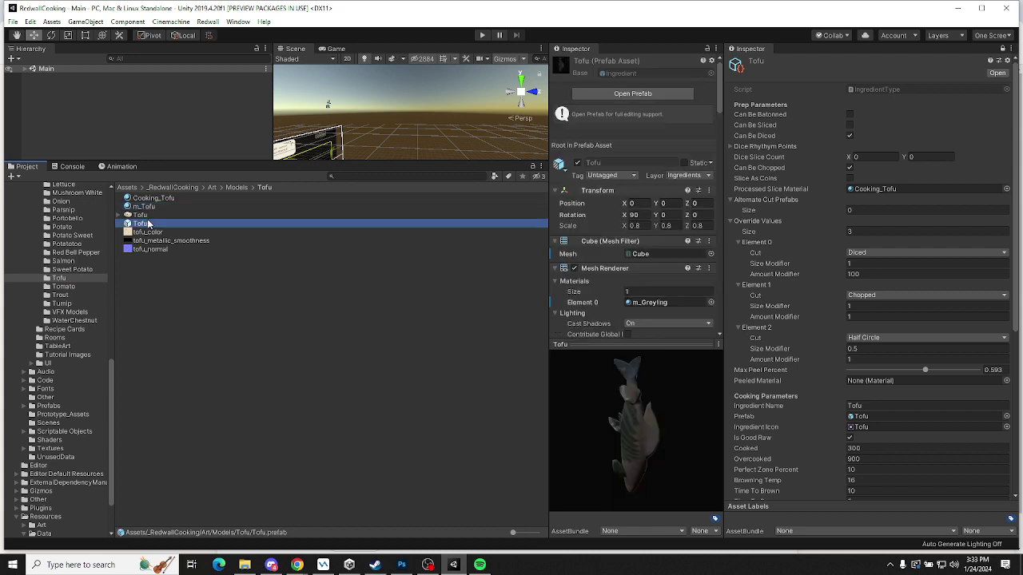
scroll(639, 246, down, 3)
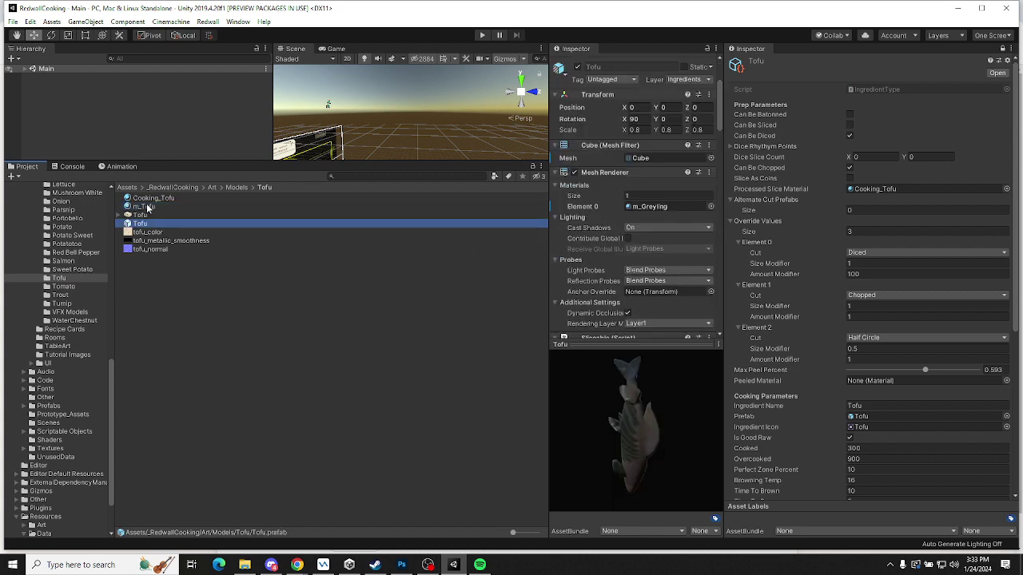
drag(141, 198, 643, 207)
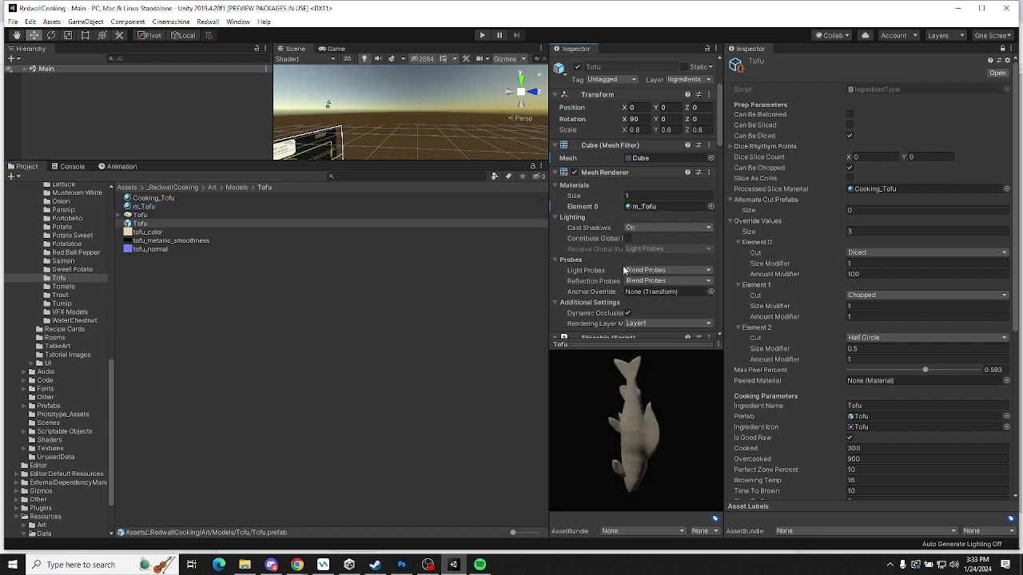
click(710, 158)
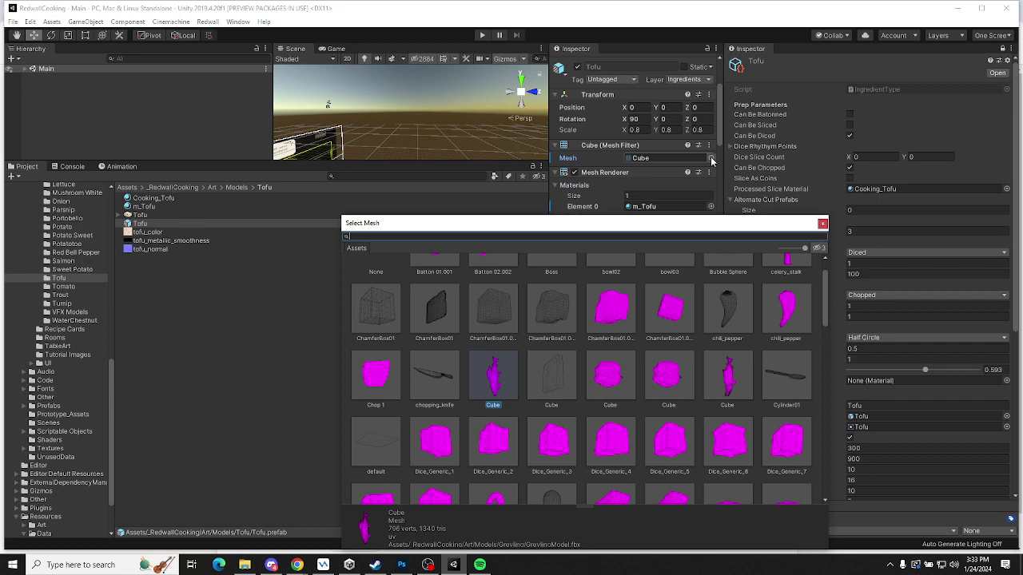
click(822, 224)
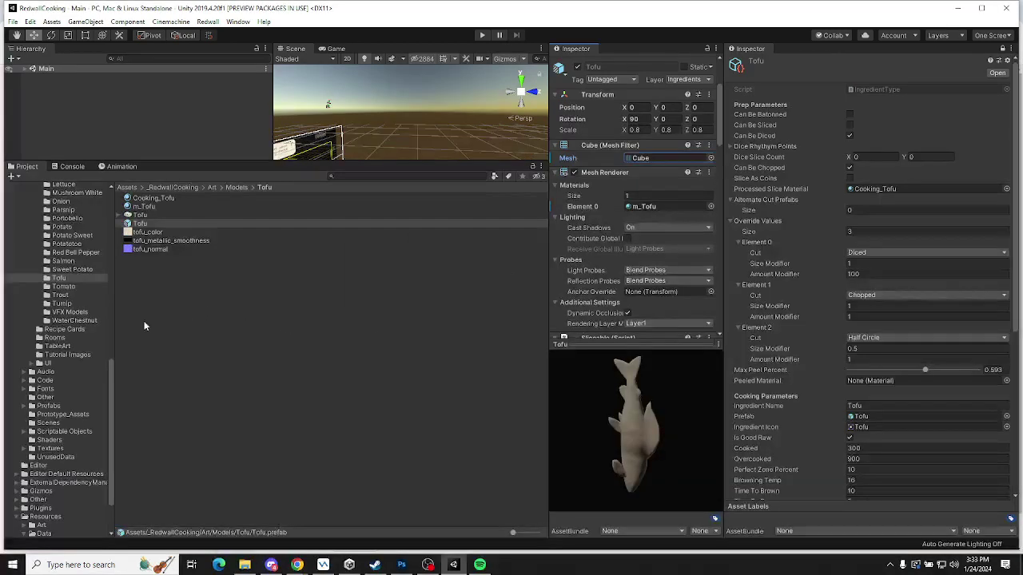
scroll(70, 282, up, 8)
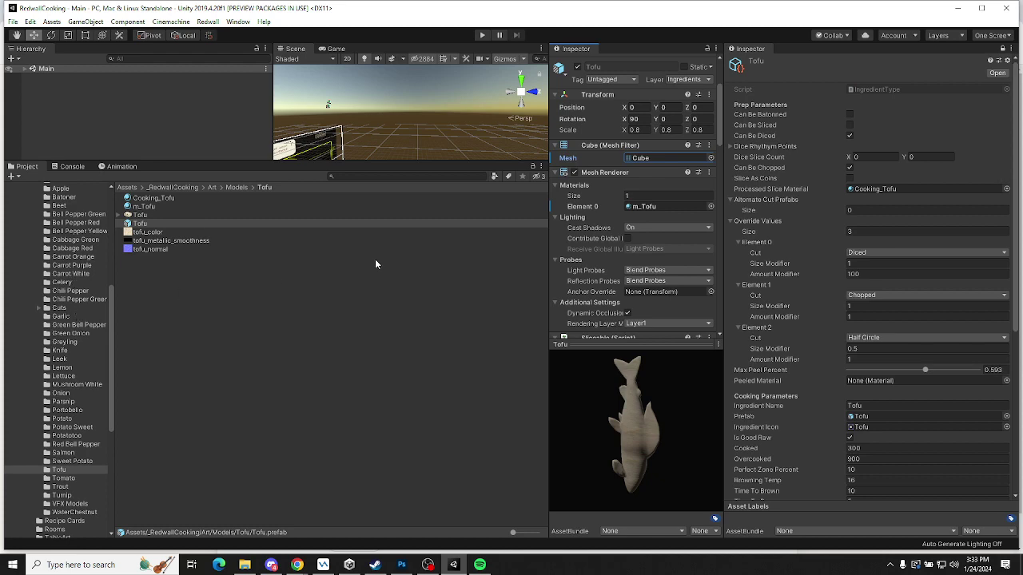
scroll(587, 223, down, 3)
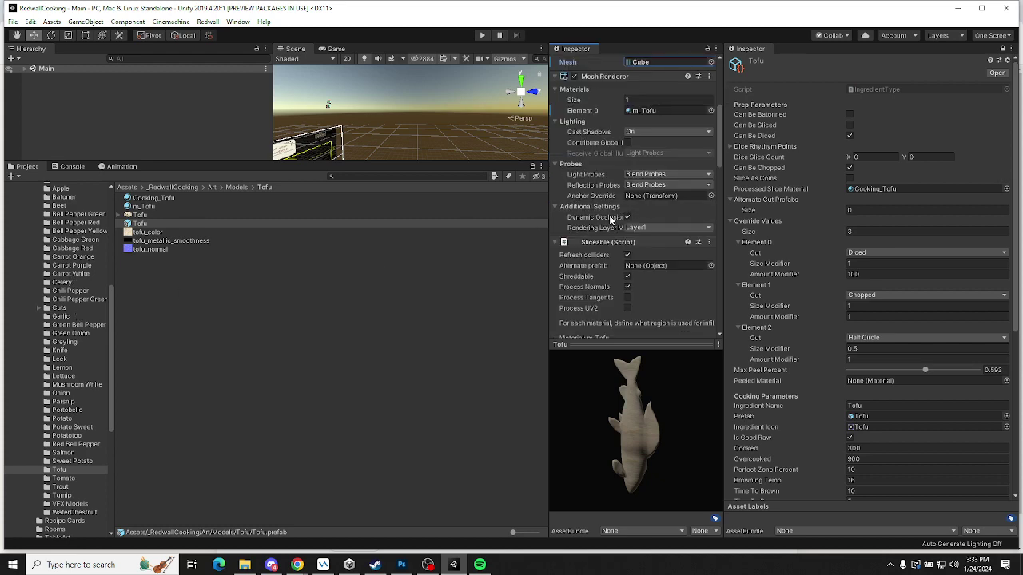
scroll(610, 221, down, 5)
scroll(610, 221, up, 8)
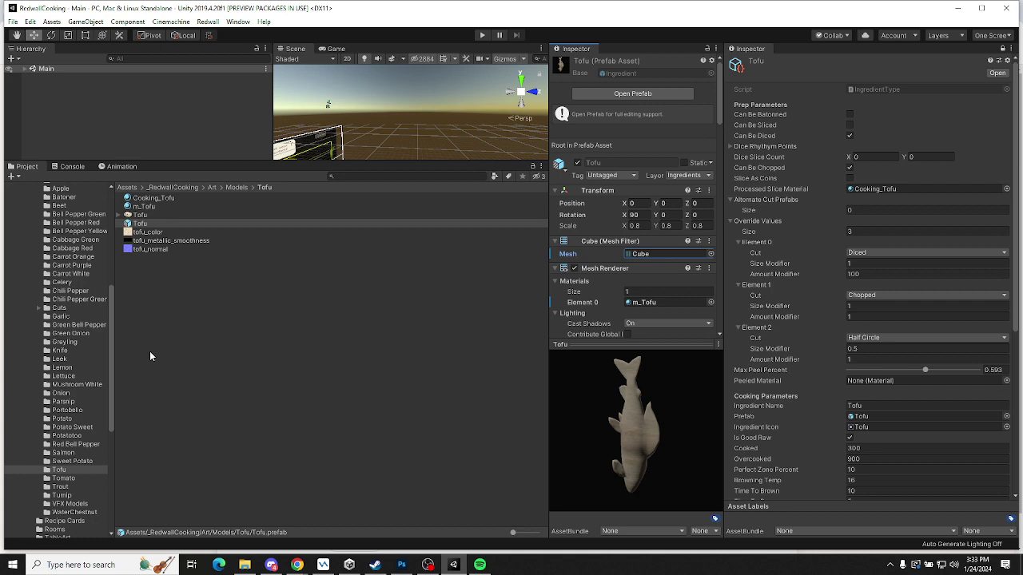
Expand the ingredient meshes model in the Models/Cuts folder and look through its cut meshes for a tofu shape
click(39, 309)
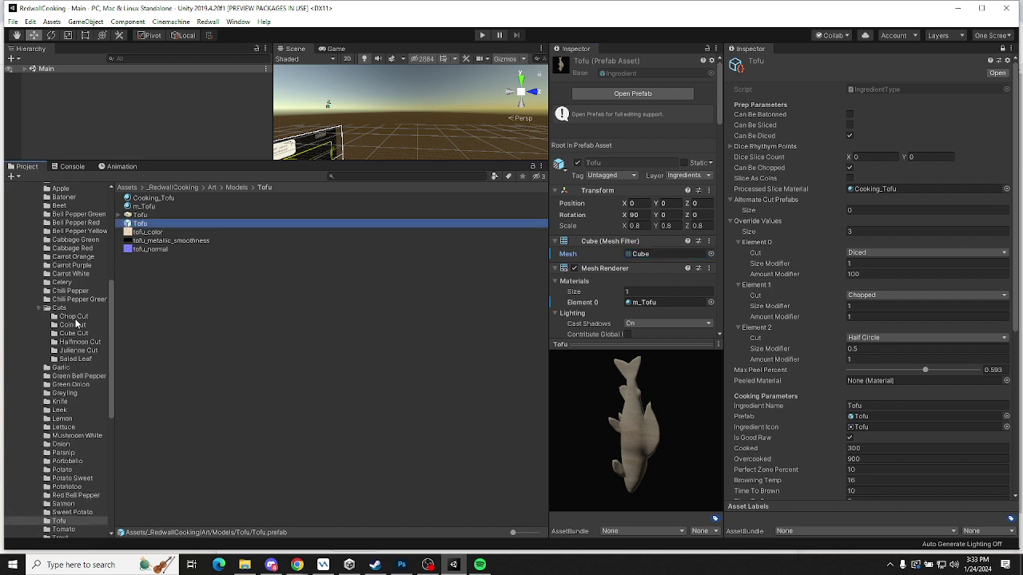
click(73, 317)
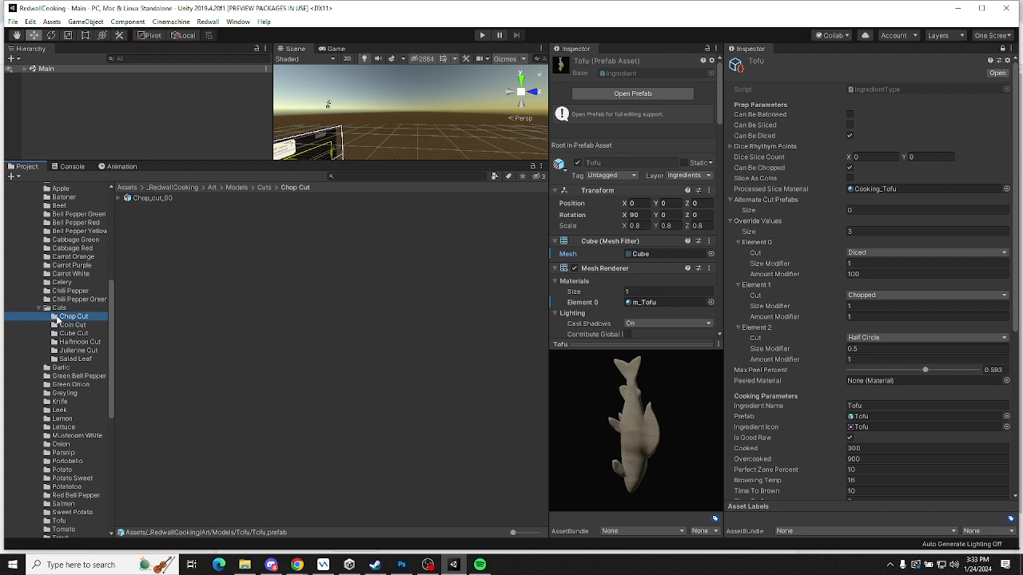
click(61, 311)
click(118, 249)
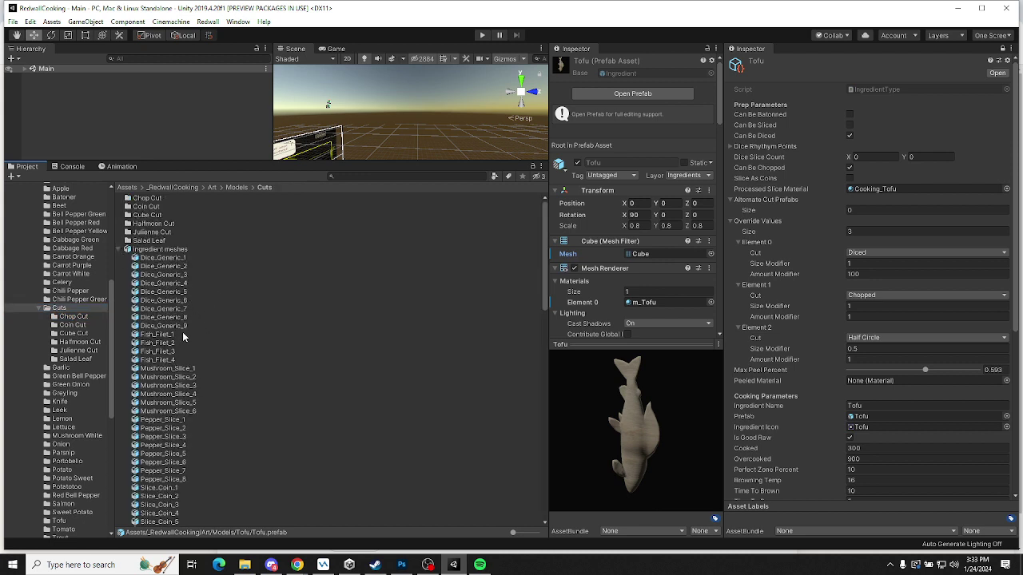
scroll(178, 323, down, 10)
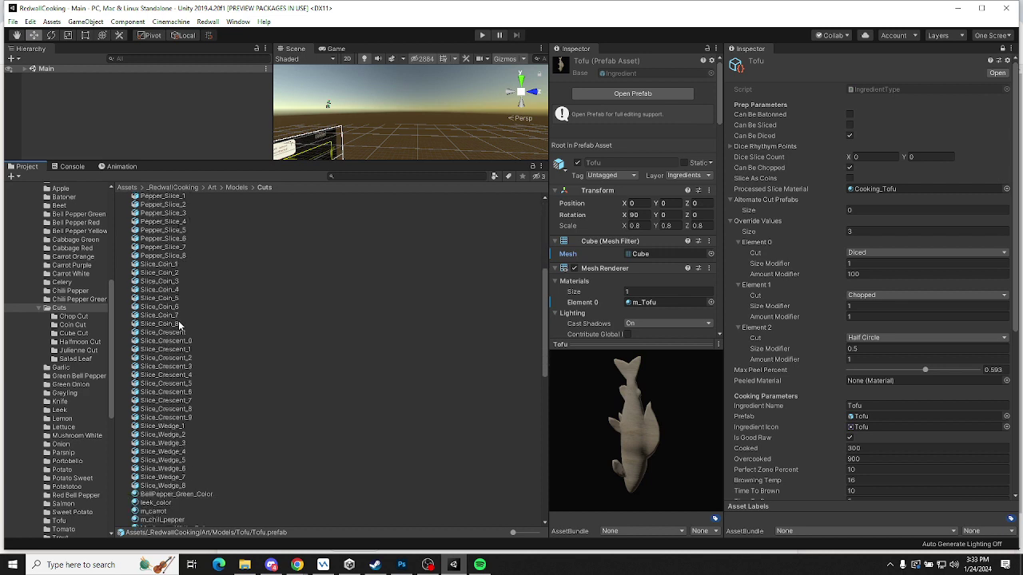
scroll(180, 325, down, 3)
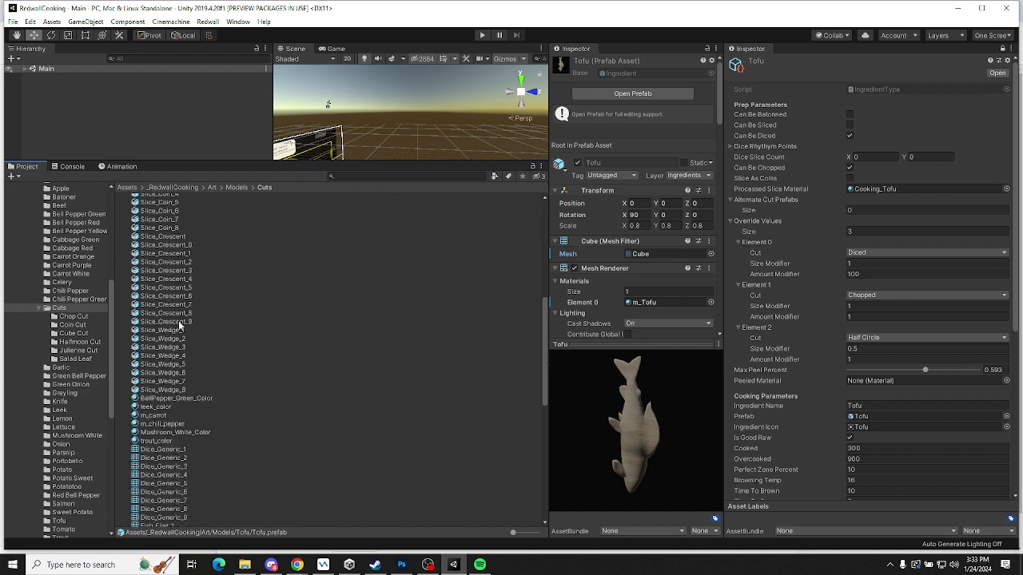
scroll(179, 325, up, 10)
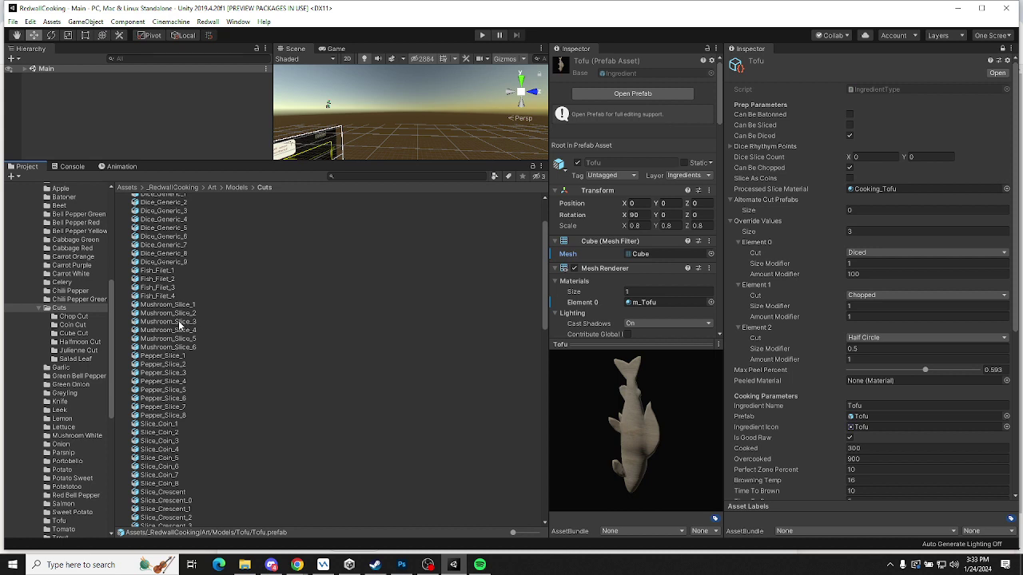
scroll(181, 326, up, 3)
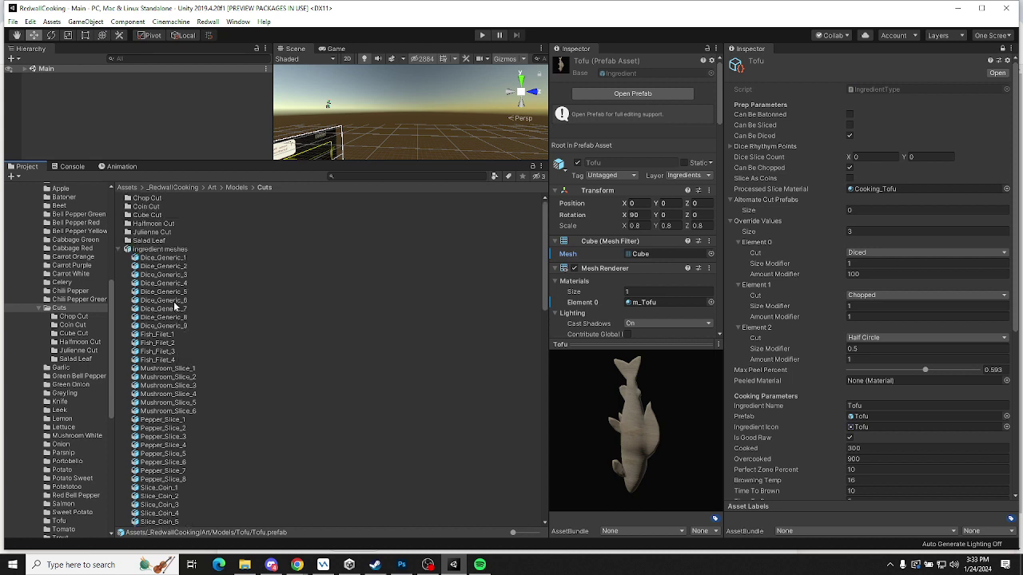
Try the Dice_Generic_5 and Dice_Generic_4 meshes on the Tofu prefab's Mesh Filter, rotating the preview to inspect each shape
drag(158, 295, 646, 244)
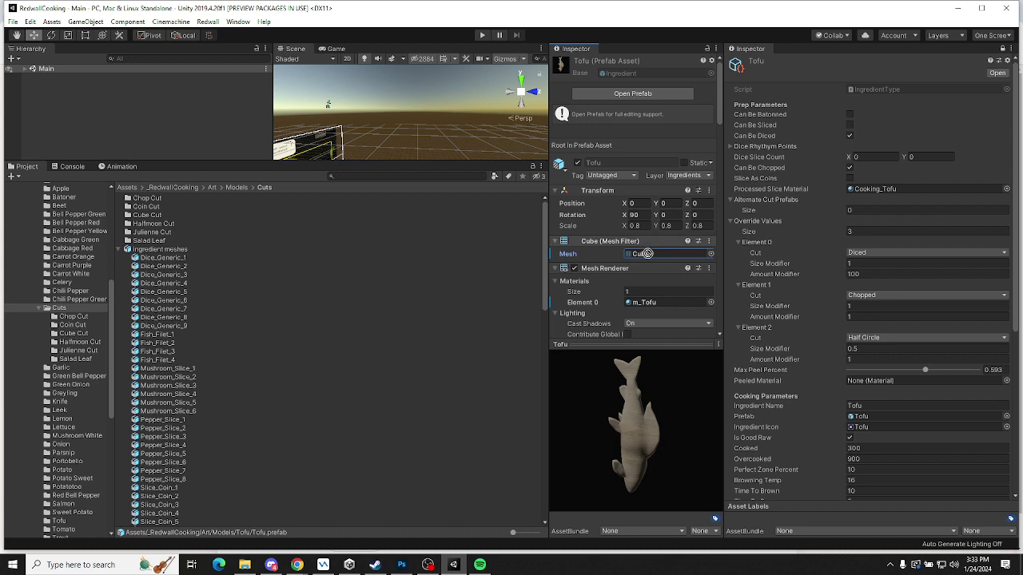
scroll(140, 358, down, 10)
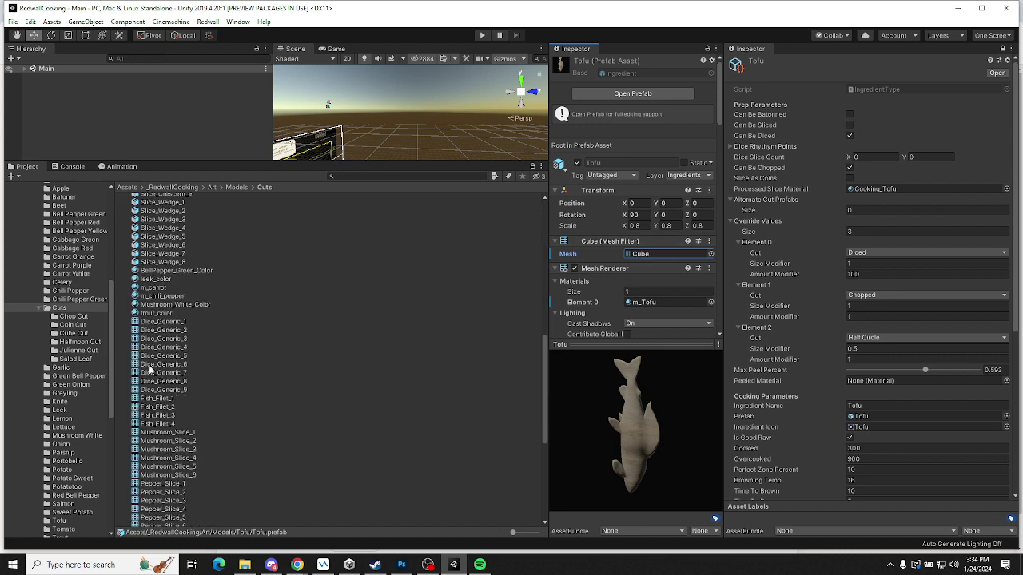
drag(157, 357, 647, 254)
drag(662, 370, 612, 482)
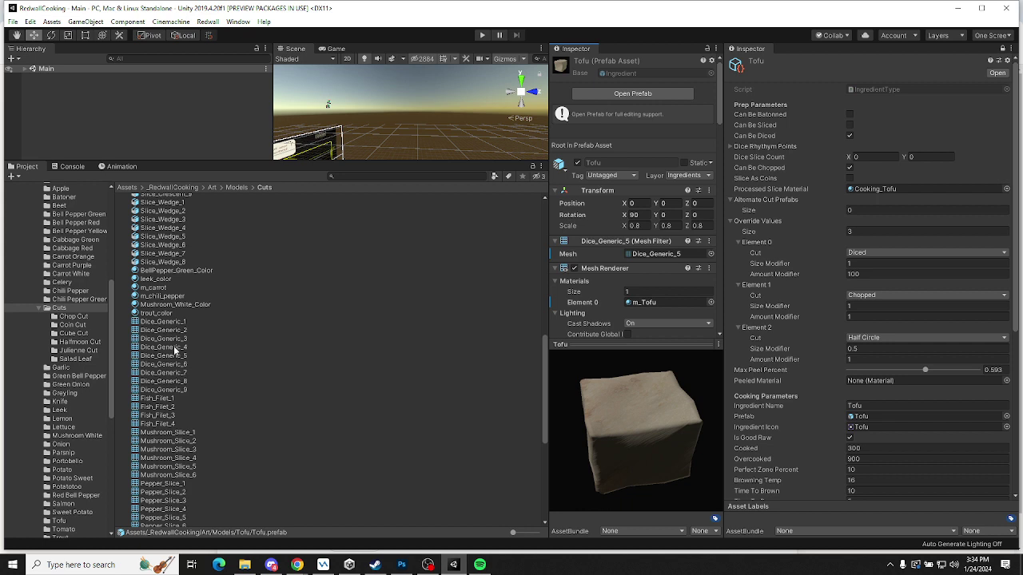
drag(175, 350, 649, 255)
drag(685, 455, 647, 475)
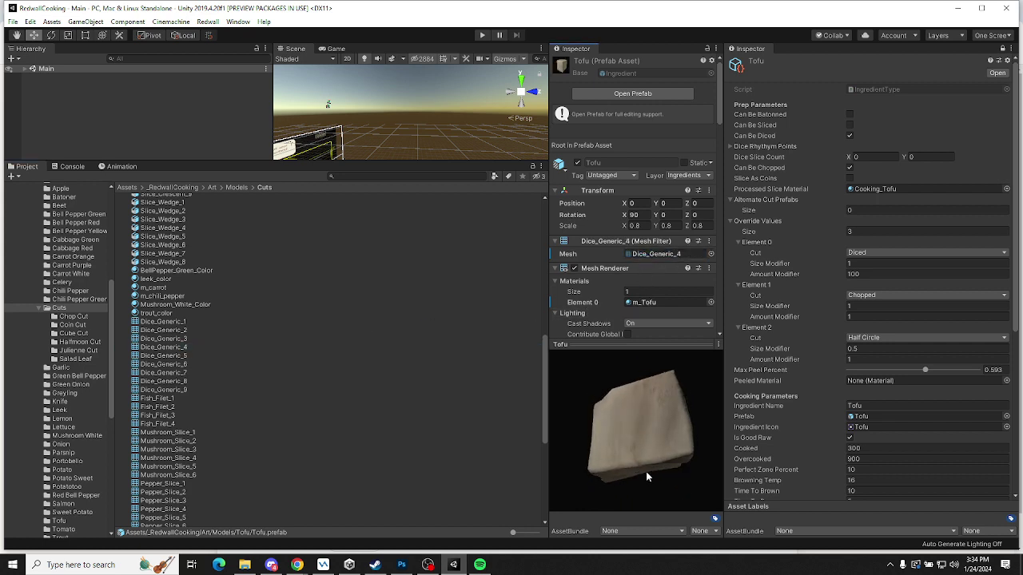
Assign the Dice_Generic_3 mesh to the Tofu prefab's Mesh Filter
drag(173, 341, 190, 261)
drag(156, 342, 659, 254)
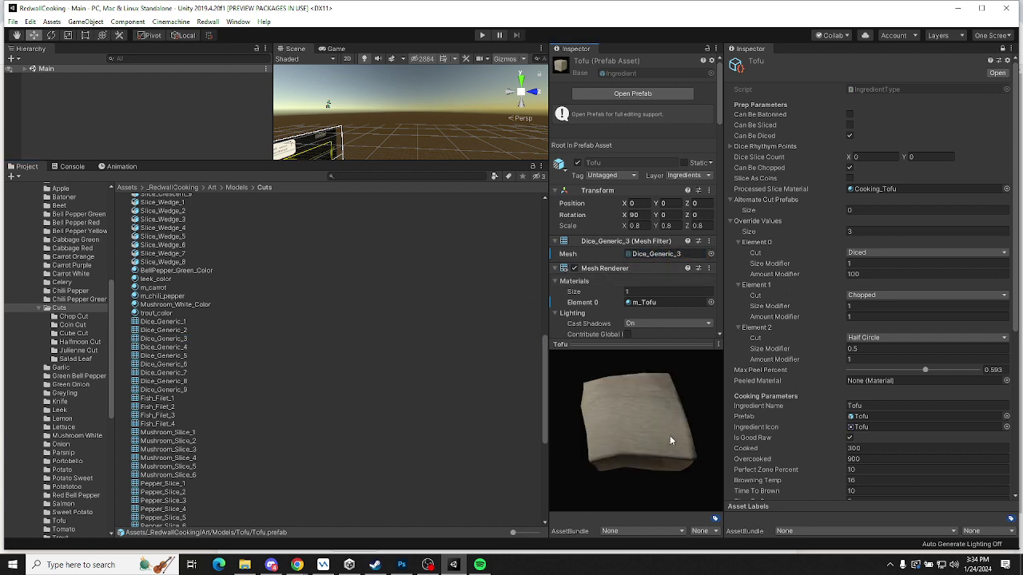
Try the Dice_Generic_2 and Dice_Generic_1 meshes on the Tofu prefab's Mesh Filter, rotating the preview to inspect each shape
drag(608, 441, 329, 260)
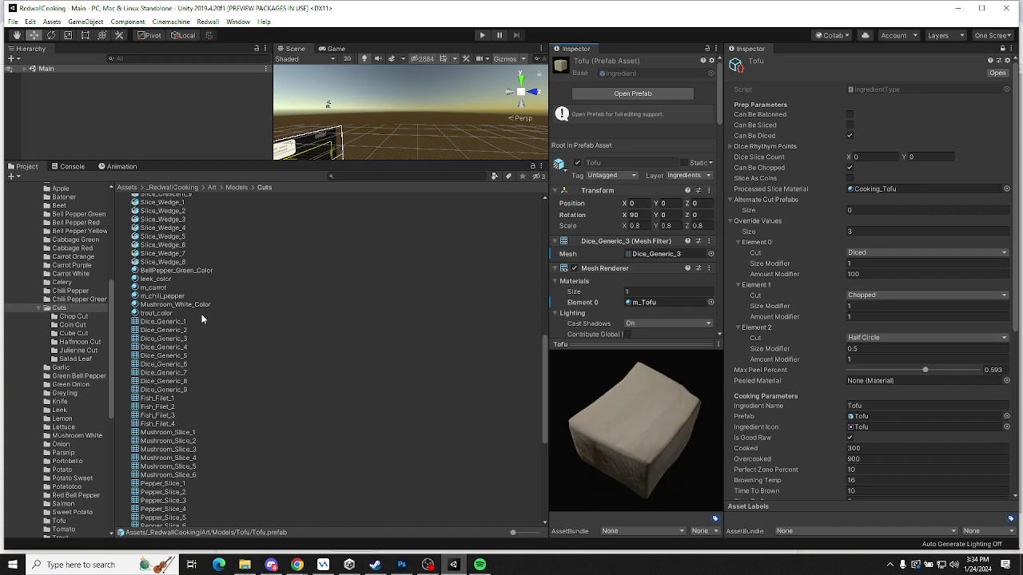
drag(179, 332, 644, 255)
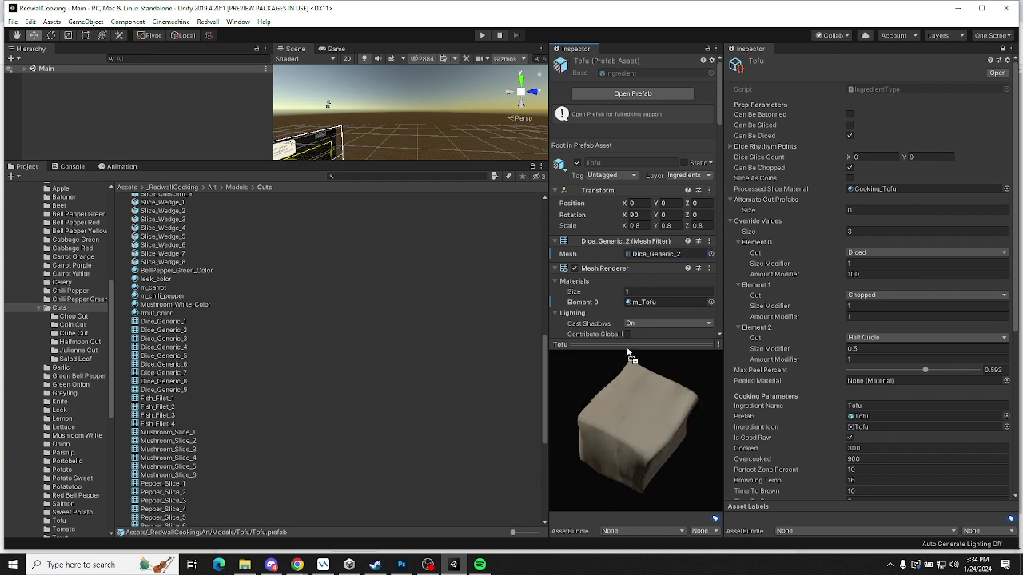
drag(680, 439, 300, 354)
drag(187, 325, 656, 263)
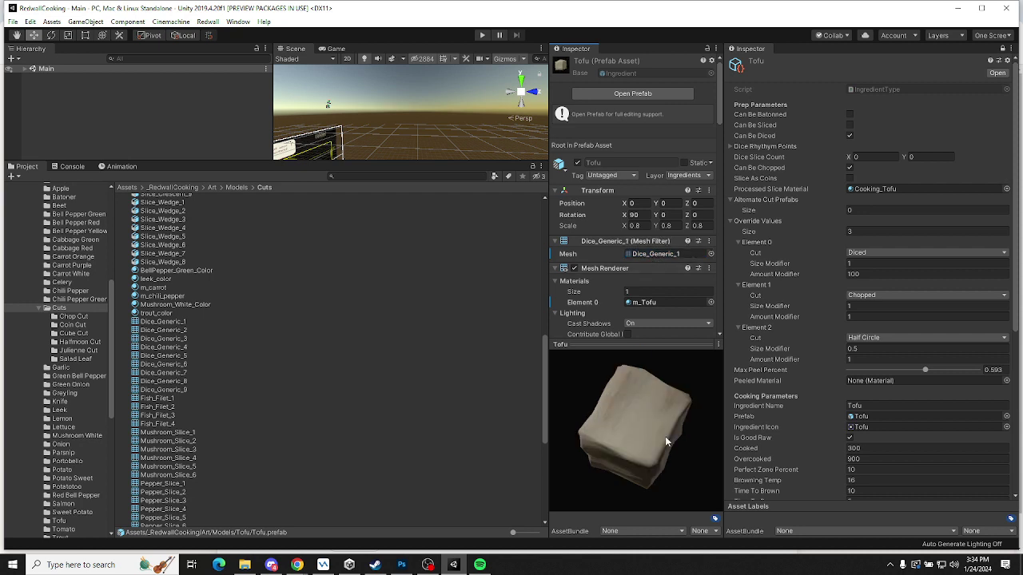
drag(665, 436, 242, 385)
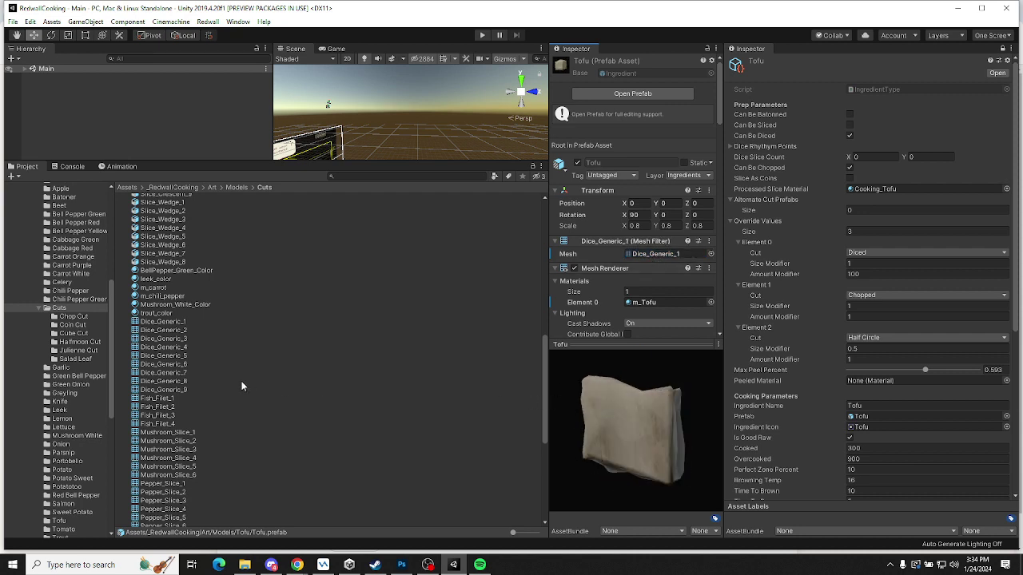
Try the Dice_Generic_6, Dice_Generic_7, Dice_Generic_8 and Dice_Generic_9 meshes on the Tofu prefab, inspecting each shape in the preview
drag(173, 365, 644, 255)
drag(653, 438, 310, 443)
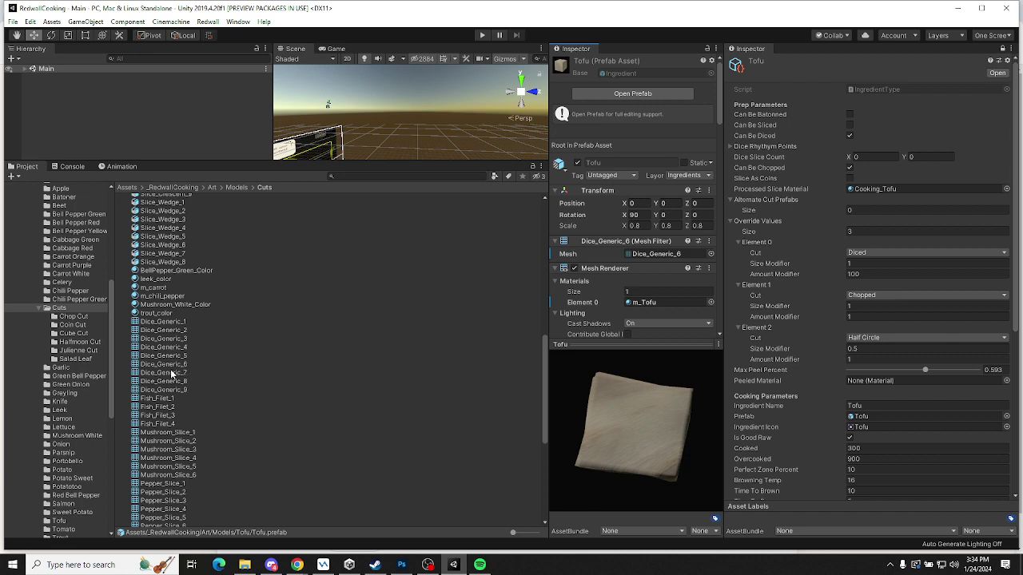
drag(170, 371, 664, 265)
drag(631, 432, 539, 385)
drag(193, 384, 660, 254)
drag(657, 398, 573, 399)
drag(168, 390, 657, 254)
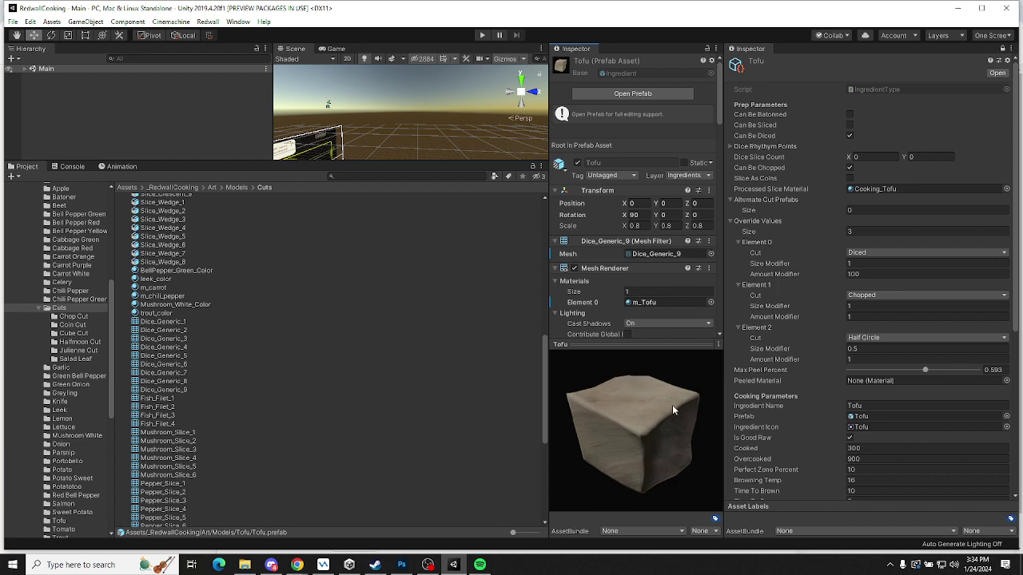
drag(672, 404, 549, 379)
Compare the Dice_Generic_1 and Dice_Generic_6 meshes again on the Tofu prefab's Mesh Filter
drag(166, 323, 649, 258)
drag(677, 413, 279, 340)
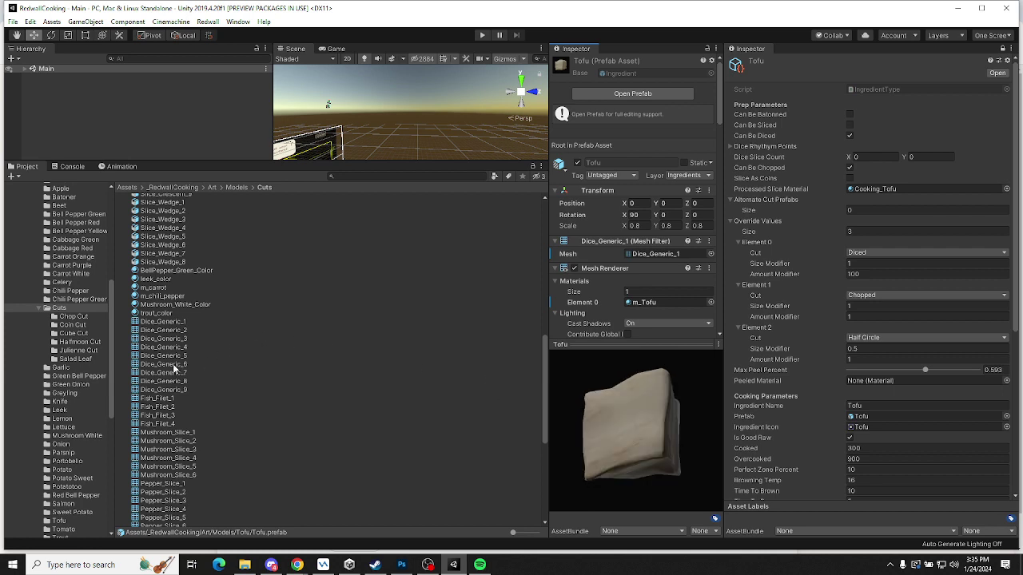
drag(172, 363, 647, 254)
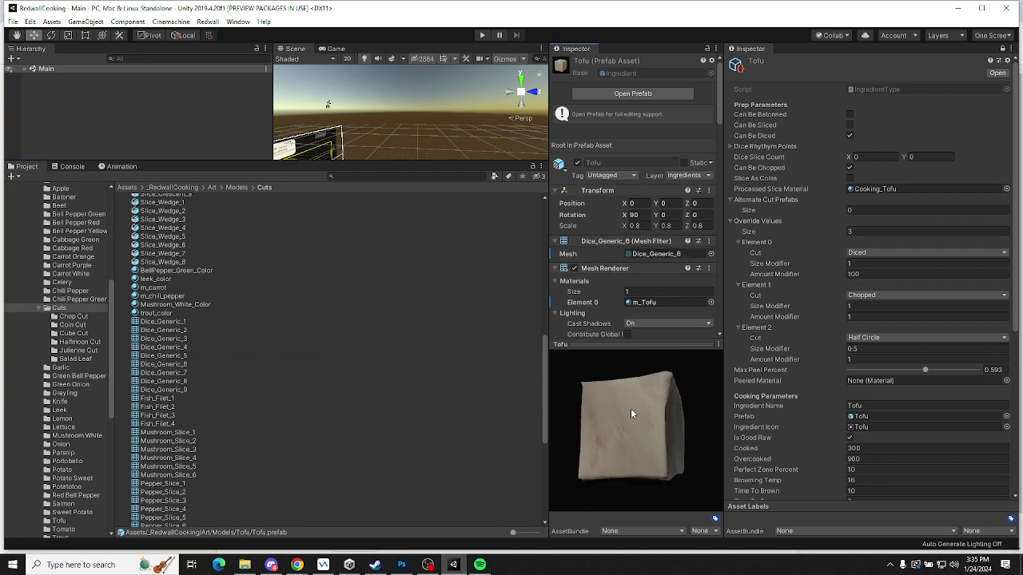
Assign the Dice_Generic_7 mesh to the Tofu prefab's Mesh Filter and inspect its shape from other sides
drag(184, 371, 649, 254)
drag(666, 425, 352, 437)
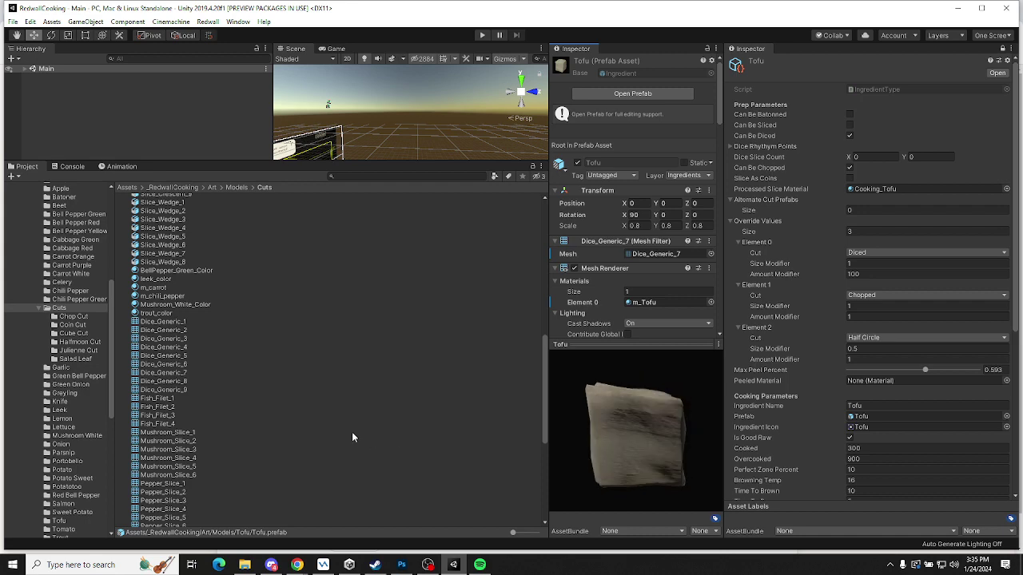
Open the Tofu prefab for editing and remove its Capsule Collider component
scroll(607, 298, down, 5)
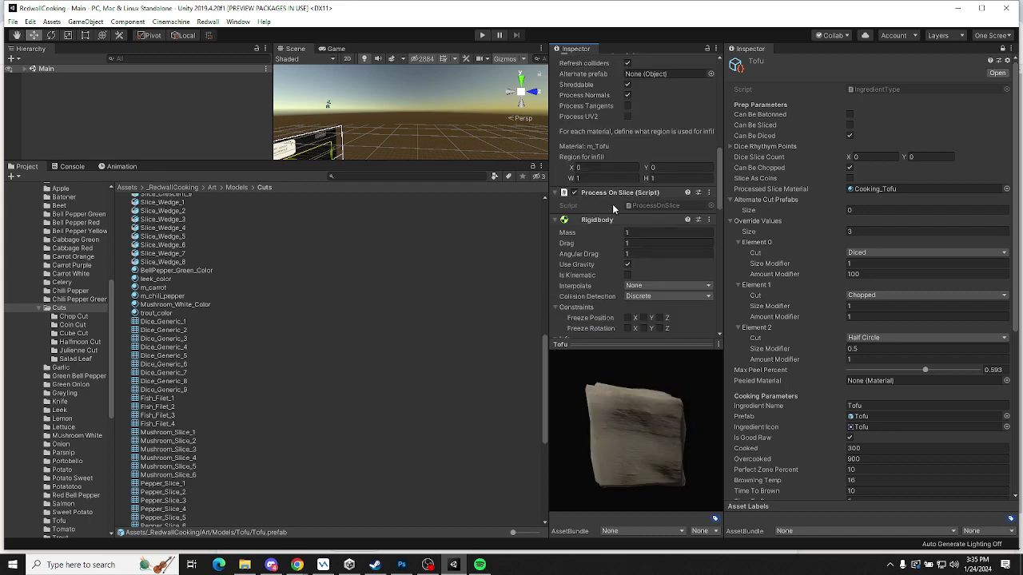
scroll(615, 203, down, 8)
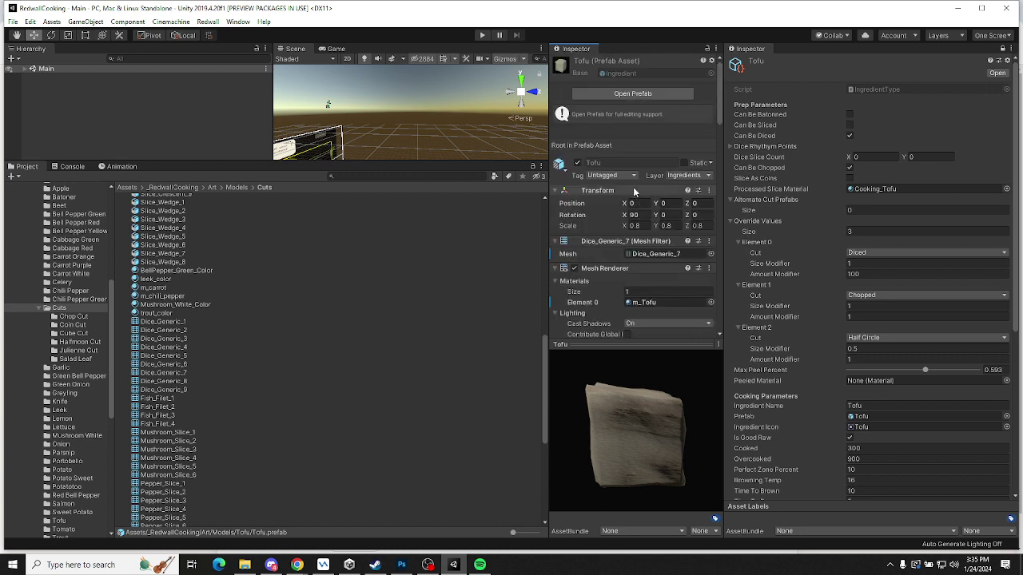
scroll(582, 224, up, 10)
click(625, 99)
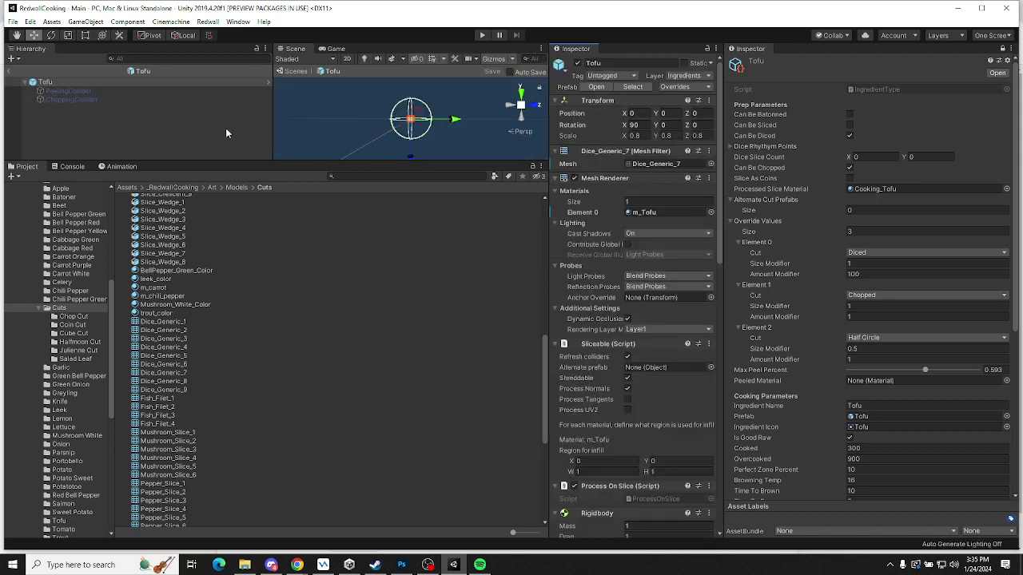
scroll(651, 377, down, 5)
right_click(607, 383)
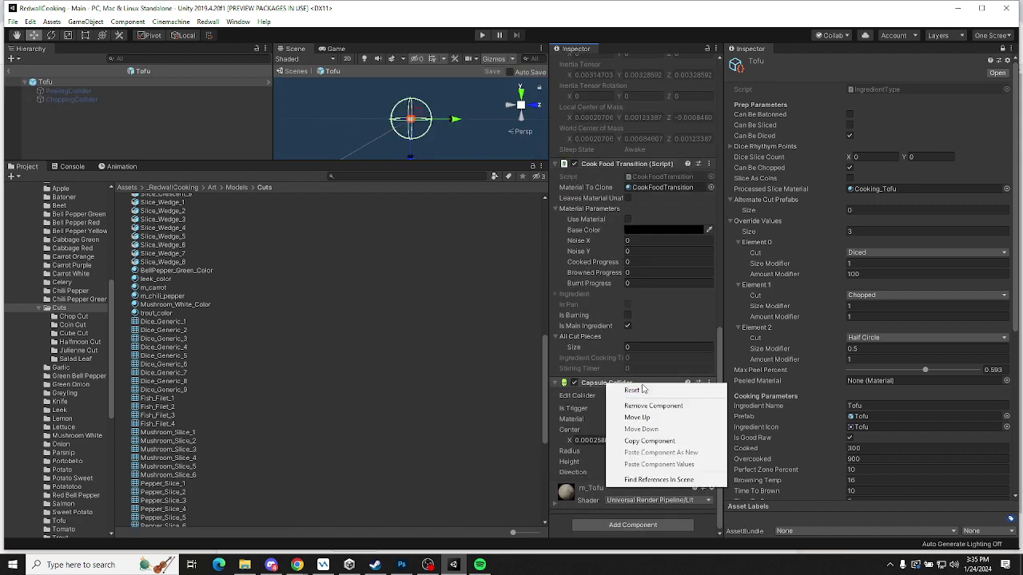
click(654, 406)
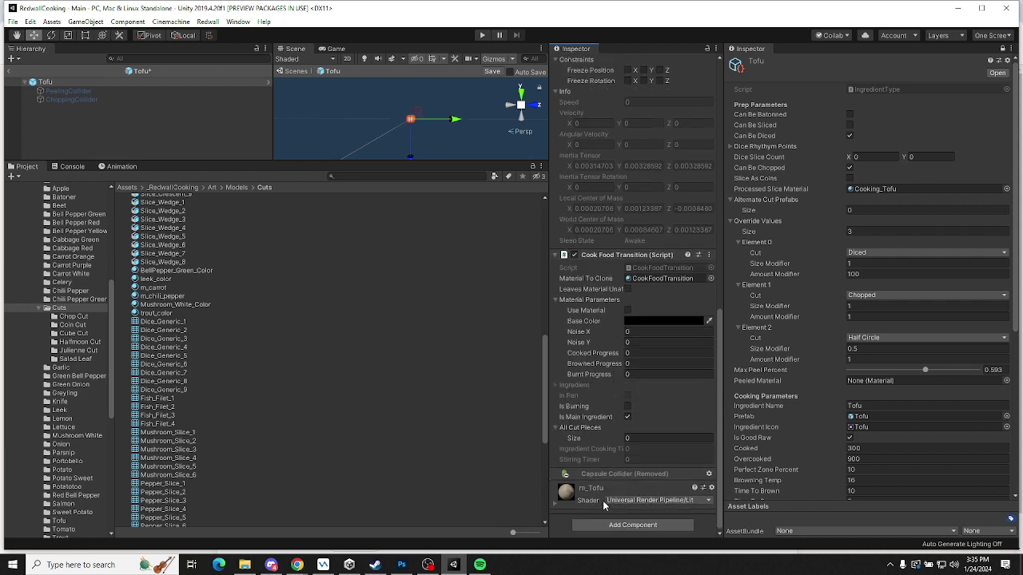
Add a Box Collider to the Tofu prefab and check in the Scene view how it fits around the mesh
click(632, 525)
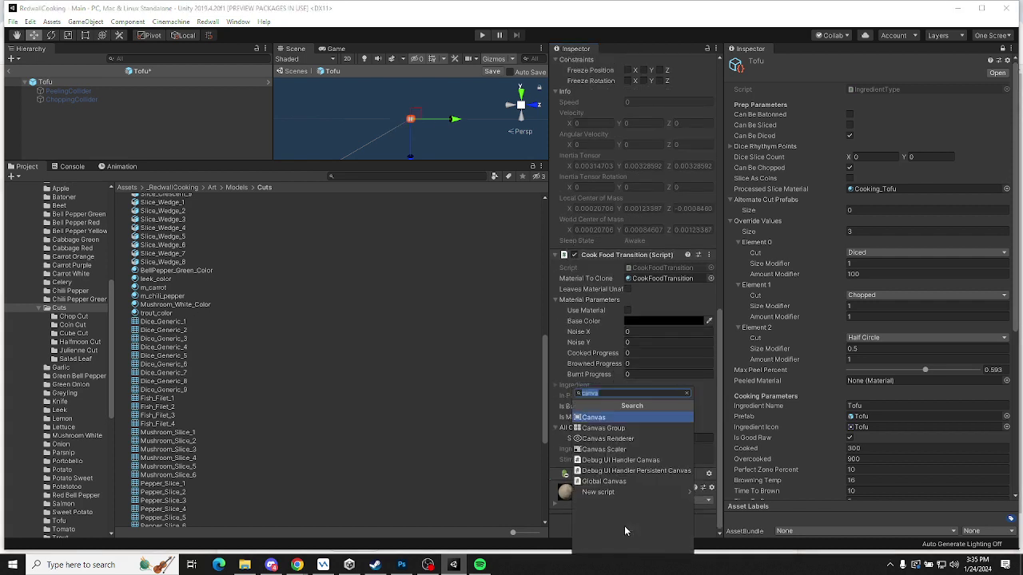
text(bo)
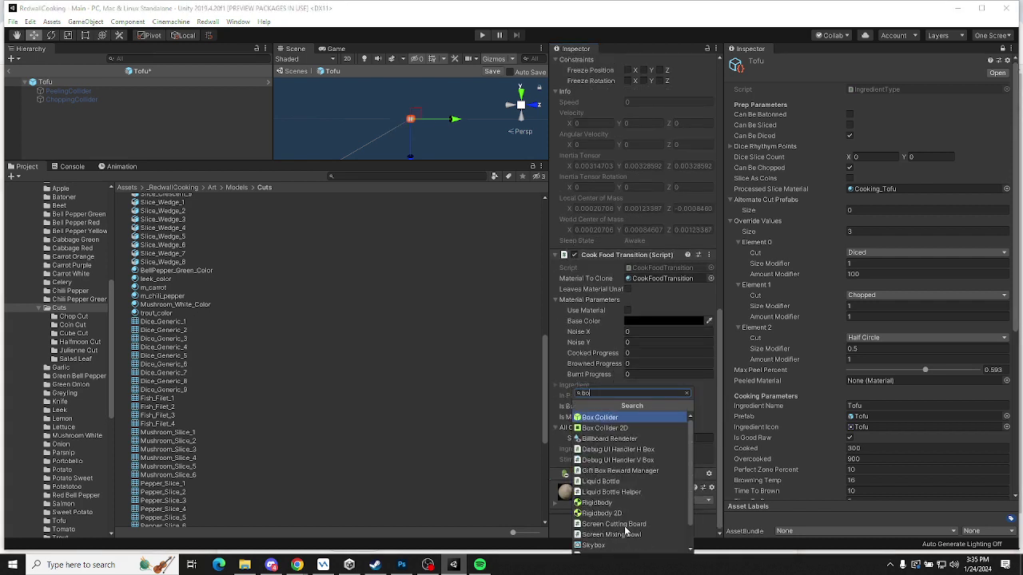
key(Return)
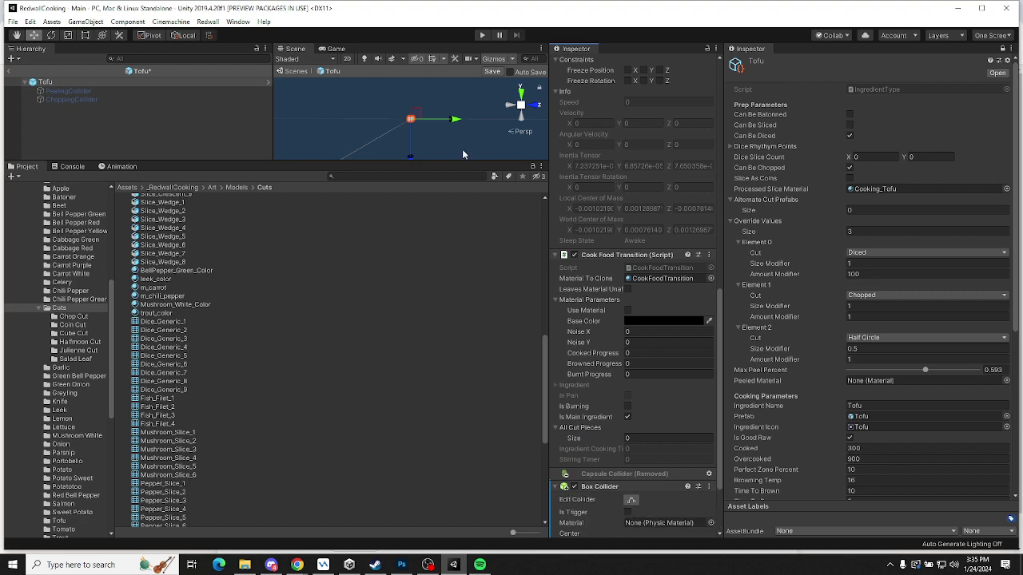
key(f)
alt+drag(442, 108, 645, 129)
scroll(634, 477, down, 3)
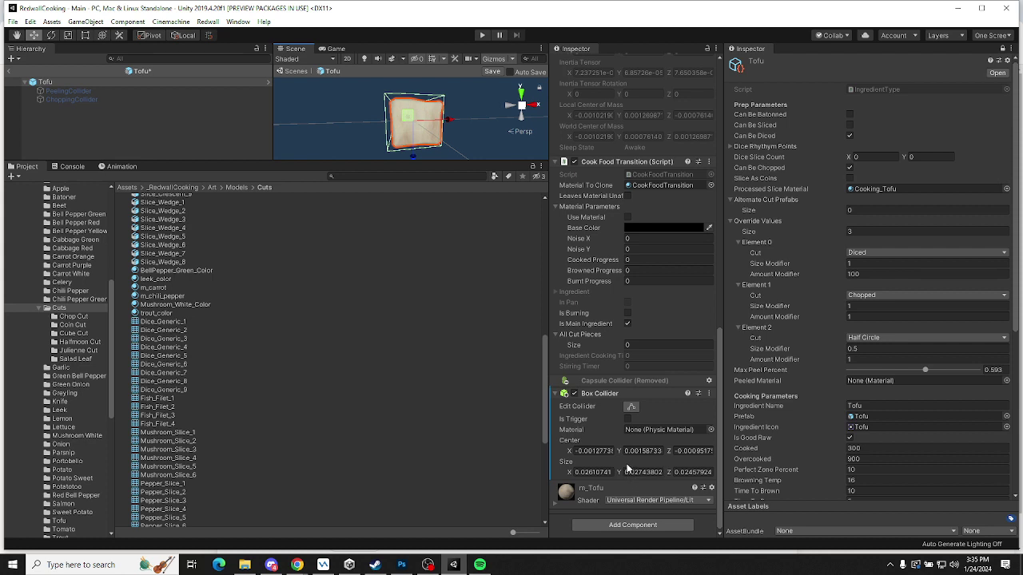
alt+drag(374, 140, 383, 227)
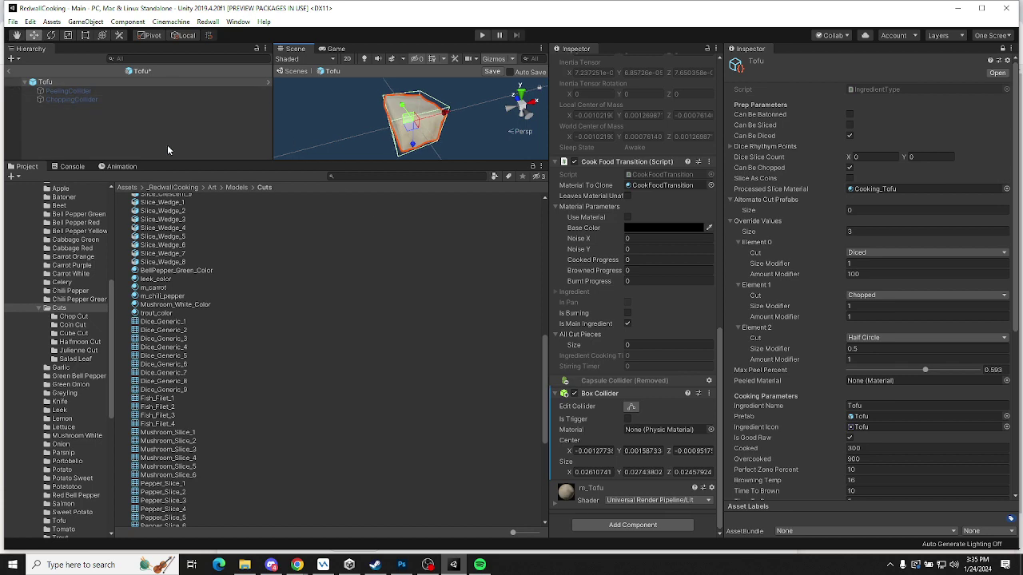
Review the Tofu prefab's components, then leave prefab editing and save the changes
scroll(620, 349, up, 10)
scroll(619, 349, down, 10)
scroll(616, 323, up, 5)
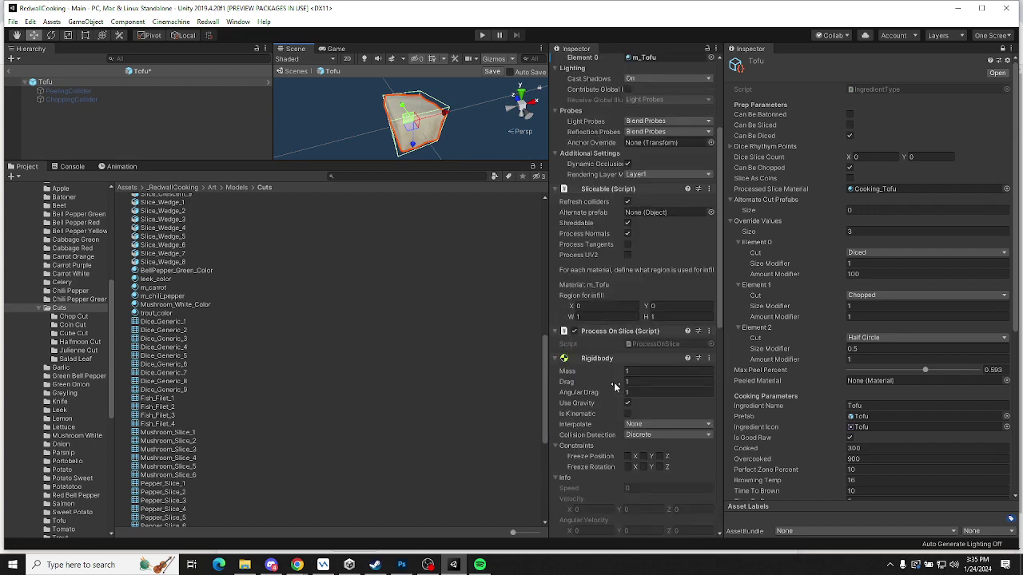
scroll(613, 379, up, 5)
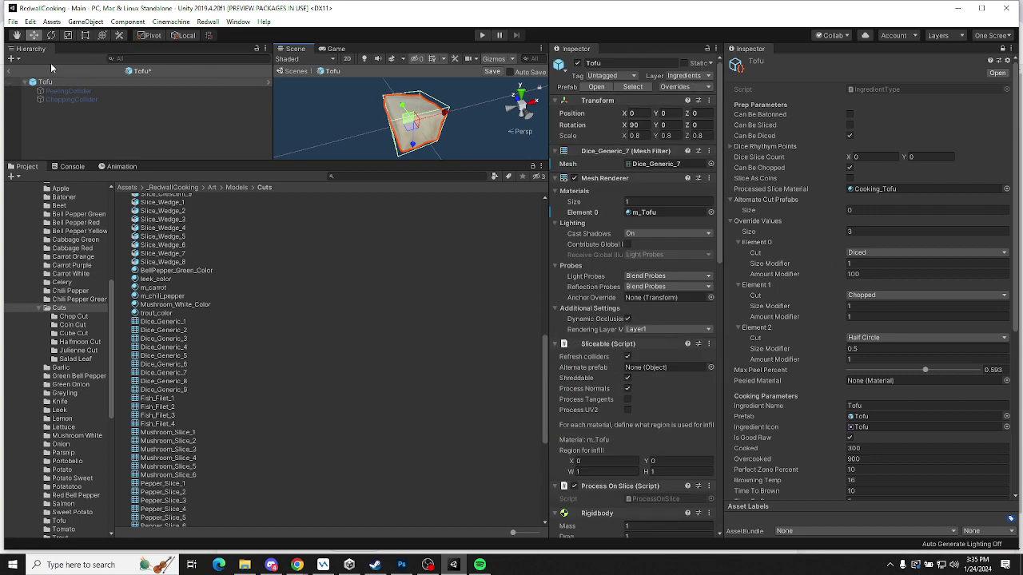
click(9, 71)
key(Return)
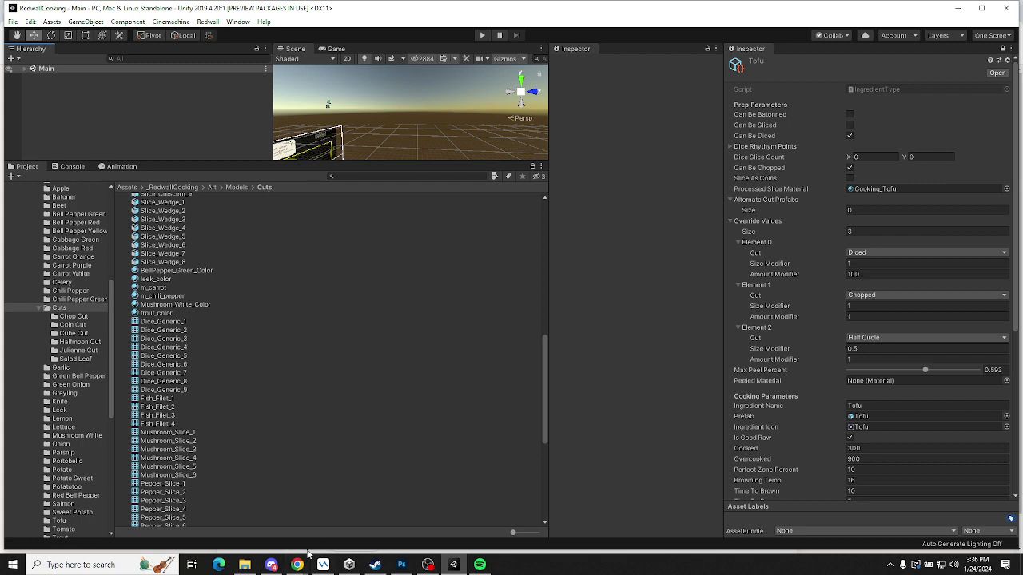
Switch to the ClickUp task "Add Textures and Model Ingredients into the Engine" in Chrome and mark its Tofu checklist item as done
mouse_move(299, 563)
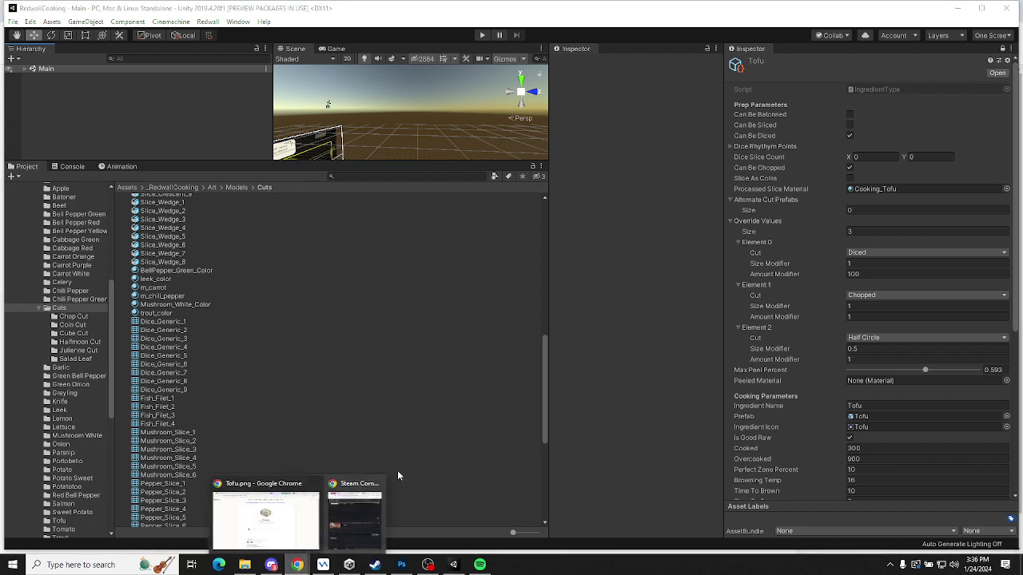
click(310, 495)
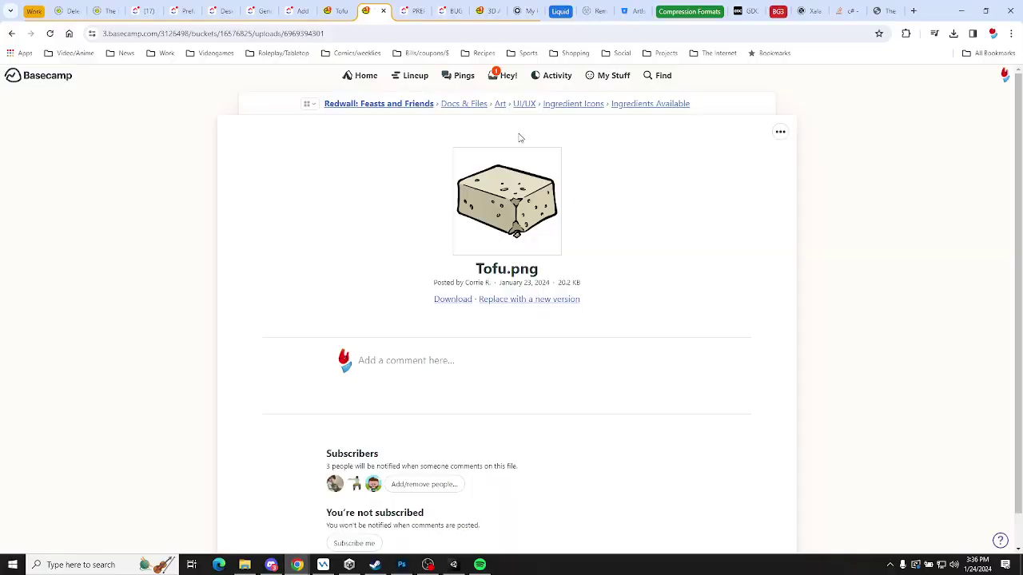
click(299, 10)
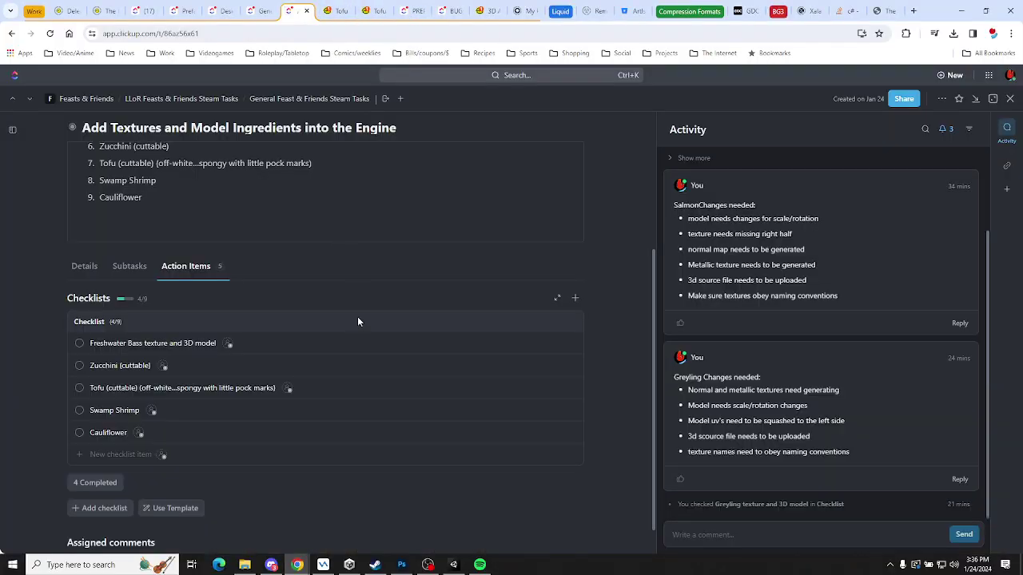
click(80, 388)
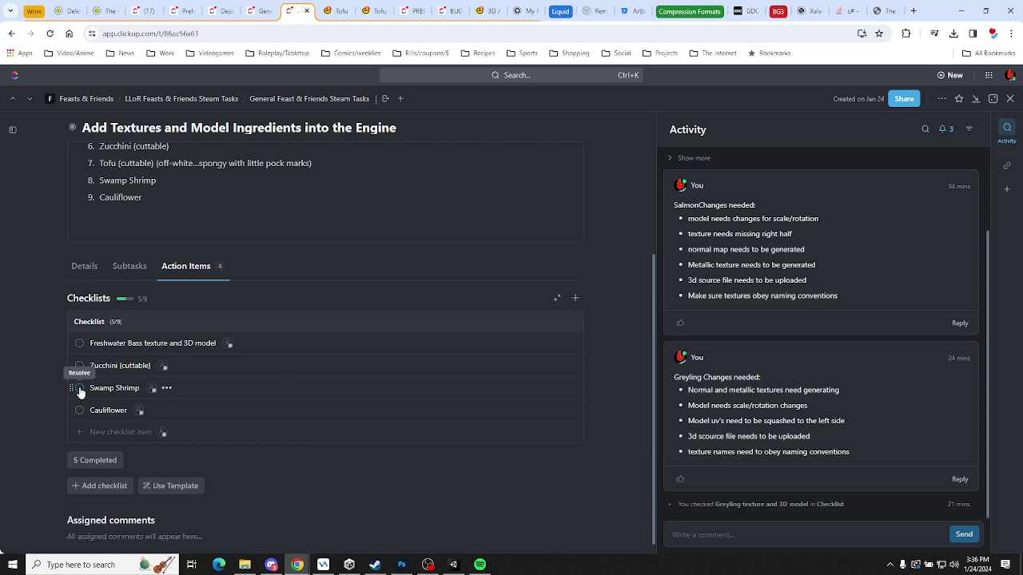
Start a task comment headed "Tofu changes:" with a bulleted list whose first item begins "textures need"
click(721, 533)
text(T)
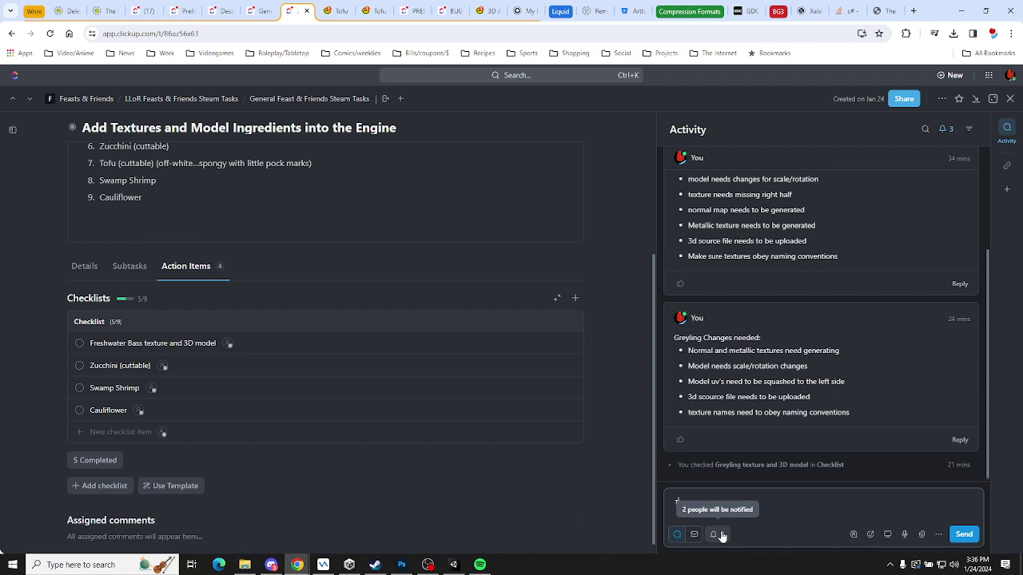
text(ofu changes)
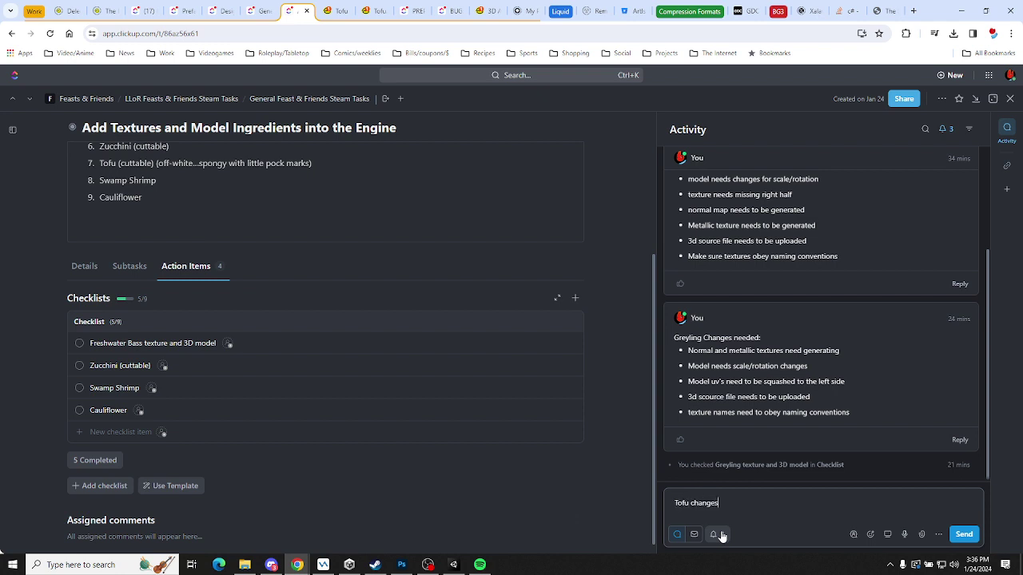
text(:)
key(Return)
text(- textures )
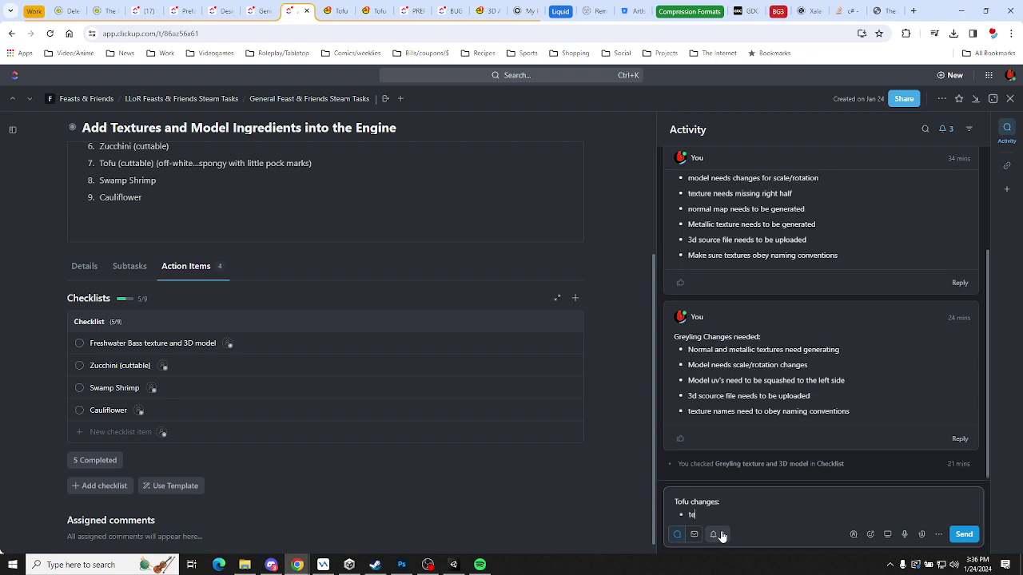
text(need)
Check the texture files in Basecamp's Tofu folder and return to the ClickUp task comment
click(340, 11)
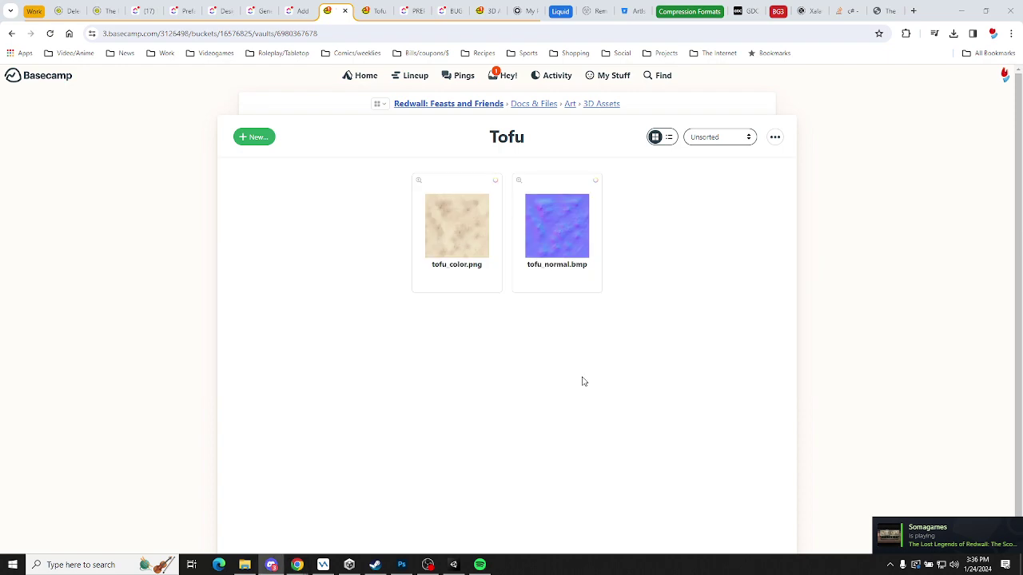
key(alt+Tab)
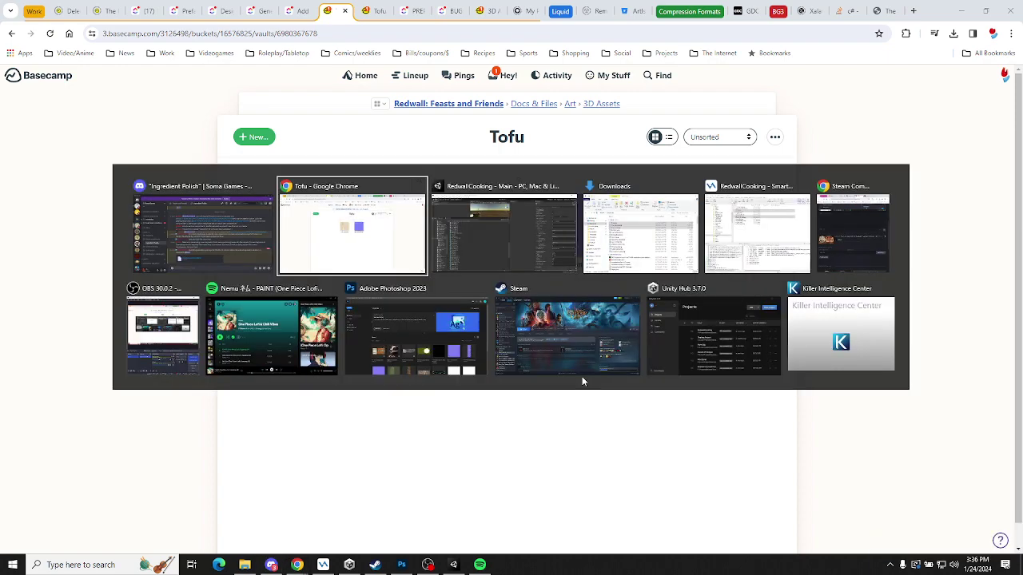
click(293, 11)
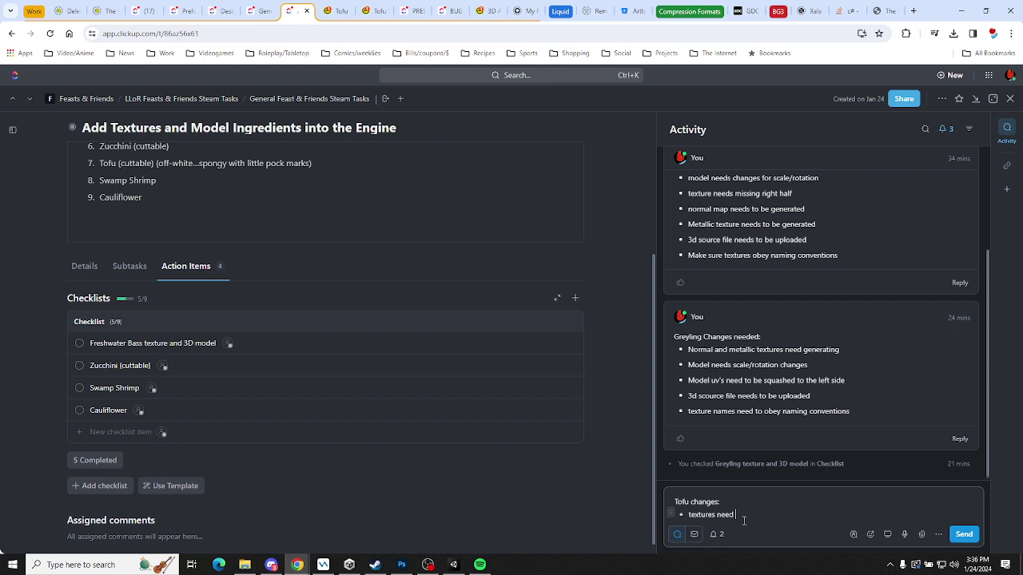
Complete the first bullet as "textures need to be the standard double-width format" and add the bullet "need metallic texture generated"
text(to.)
text(be)
text( the stan)
text(dard double-)
text(width)
text( format)
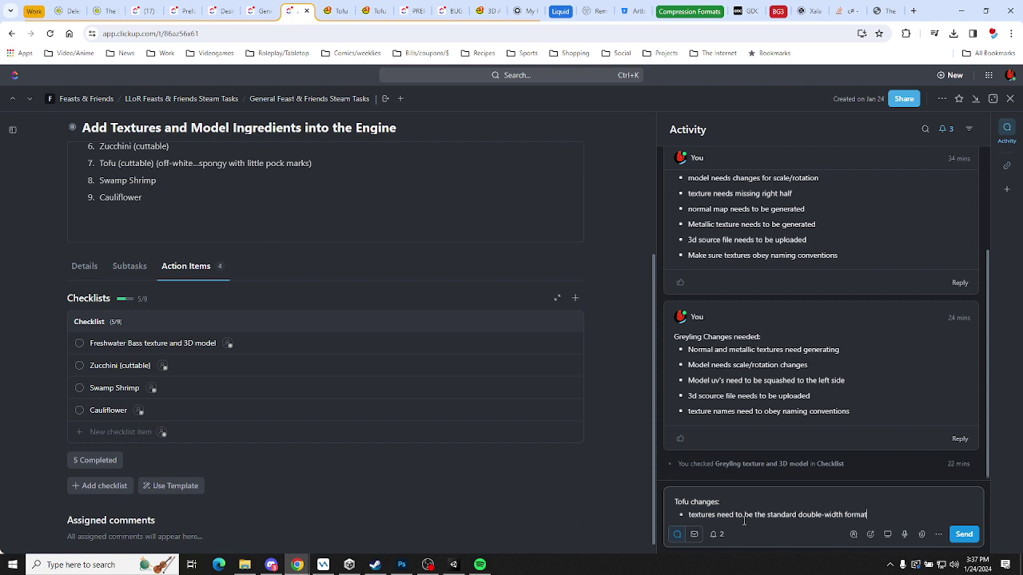
key(Return)
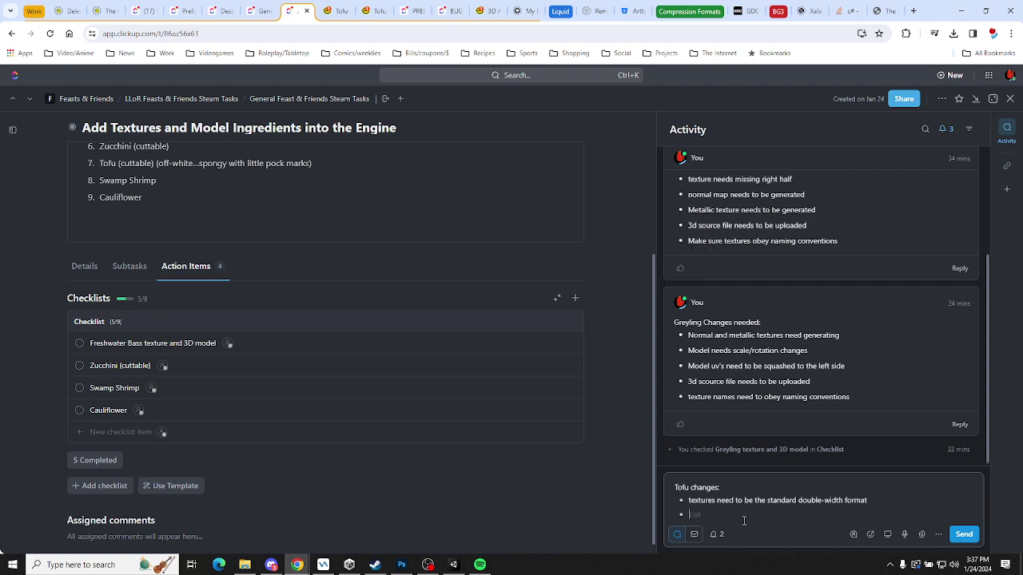
text(need metallic texture generated)
key(Return)
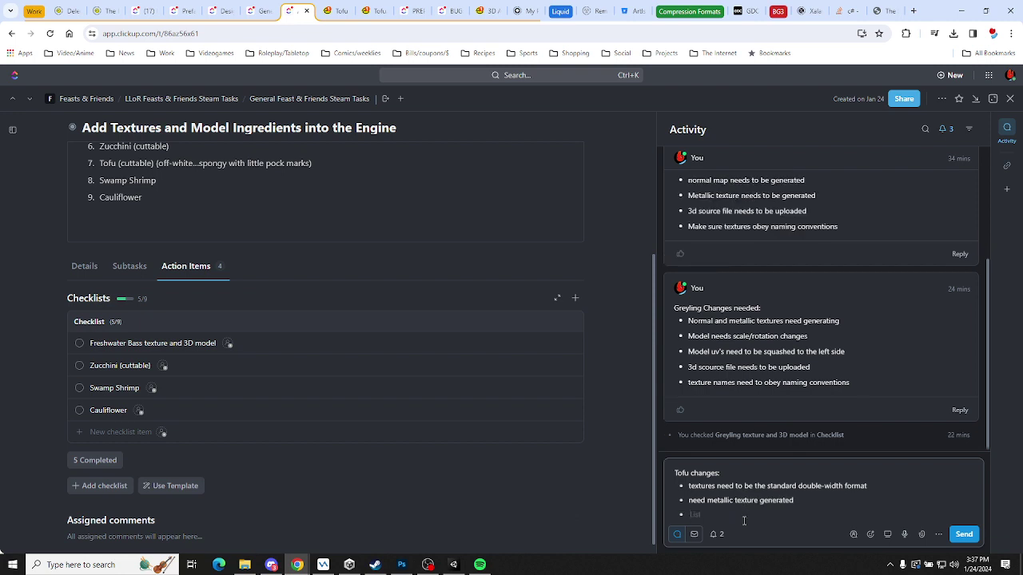
Add the bullet "need the uncut mesh made (scaled up generic dice?)" to the Tofu changes comment
text(need the uncut mesh made (scaled up gen)
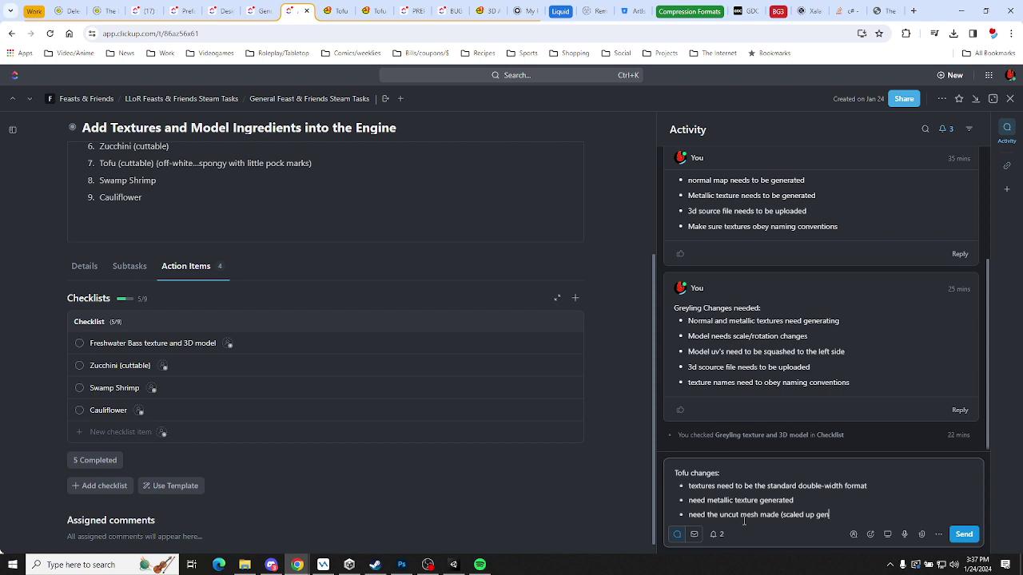
text(erid dicE?)
key(BackSpace)
key(BackSpace)
text(e)
key(Left)
key(Left)
key(Left)
key(Left)
key(Left)
key(Left)
key(BackSpace)
text(ce?))
key(Return)
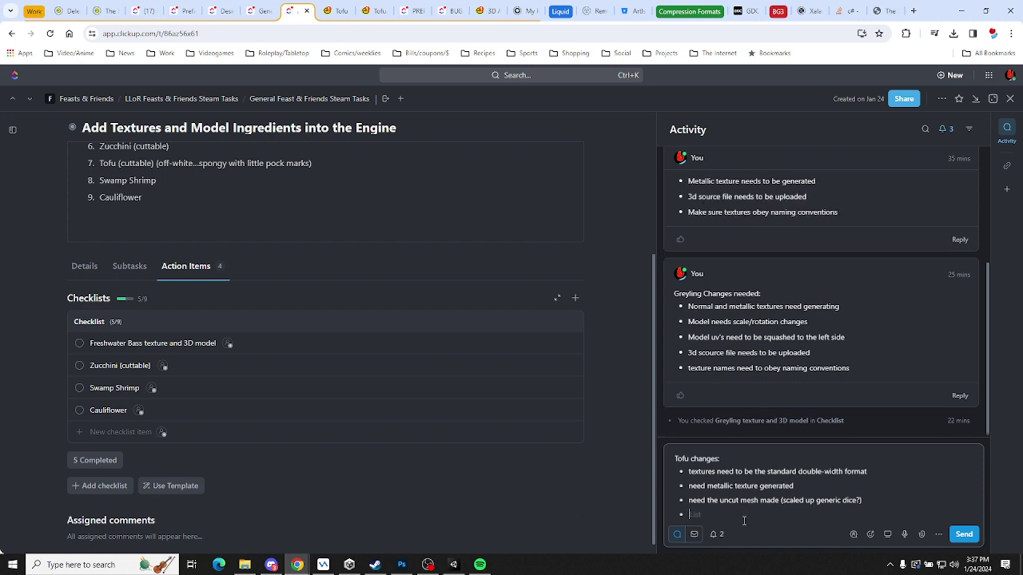
Add the bullet "Need slice meshes (stretched dice models?)" to the Tofu changes comment
text(Need slice meshes (stretched dice models?)
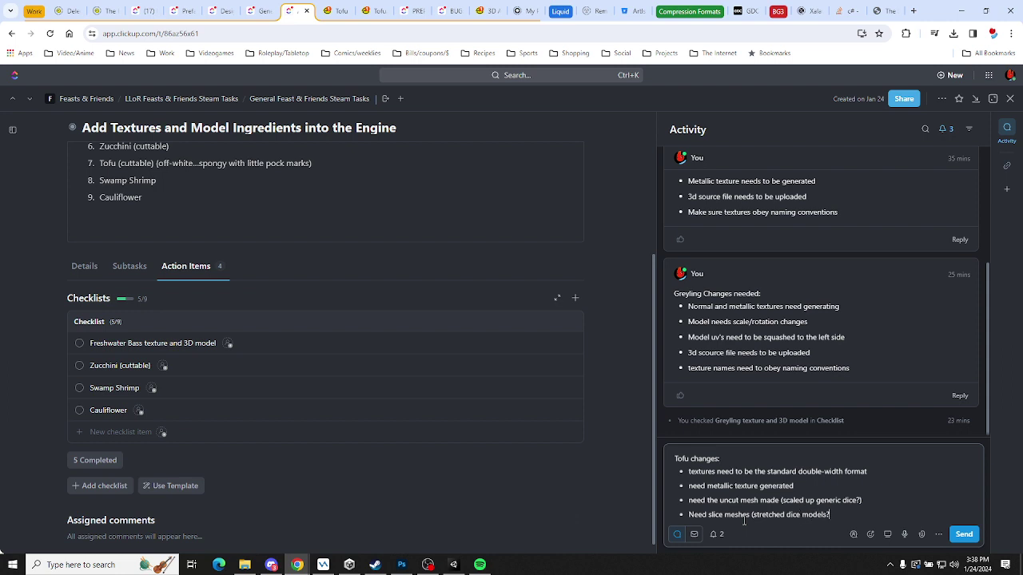
text())
key(Return)
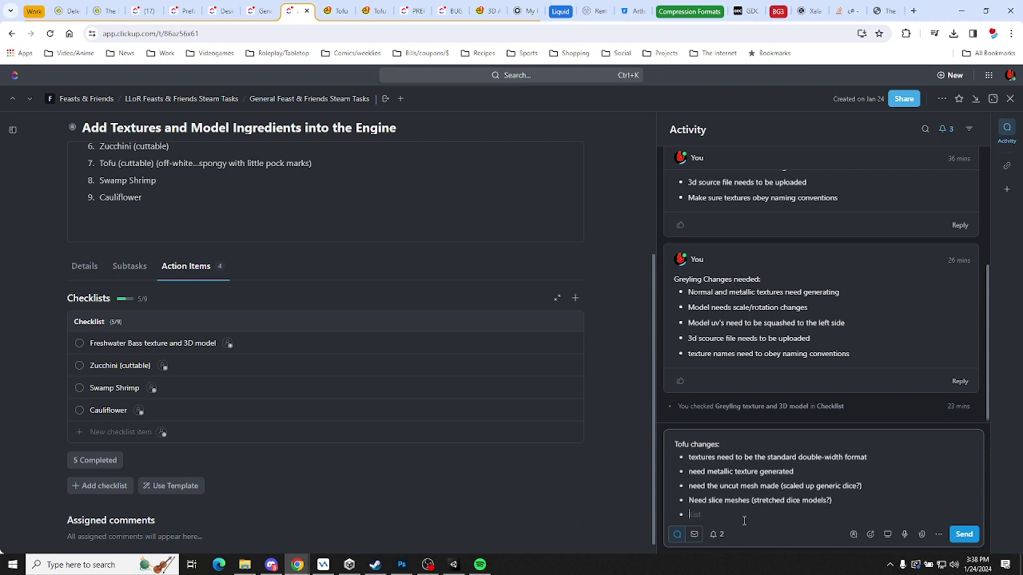
Add the final bullet "3d source files uploaded (when made)" and post the Tofu changes comment on the task
text(3d source files uploaded (when made))
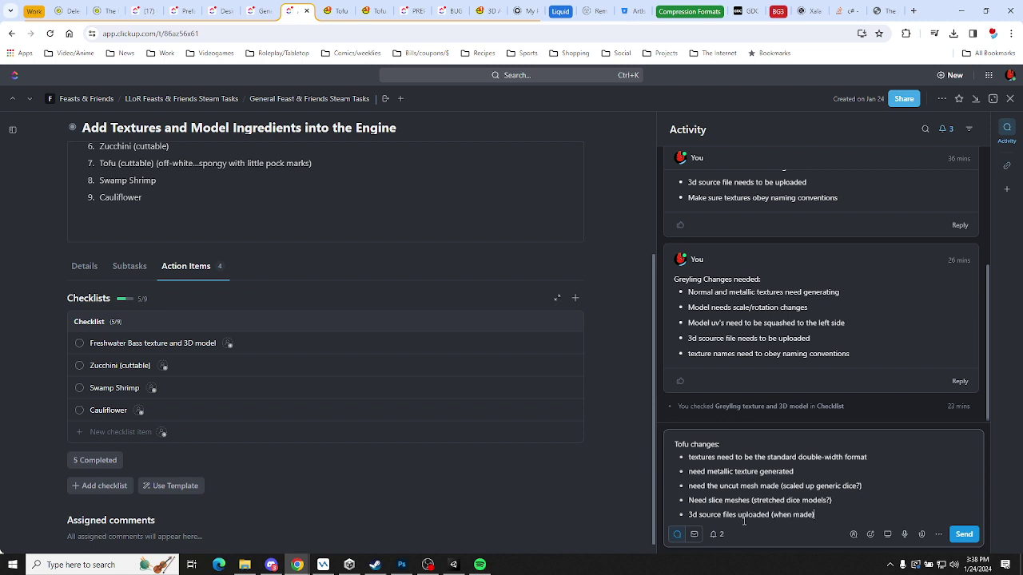
key(ctrl+Return)
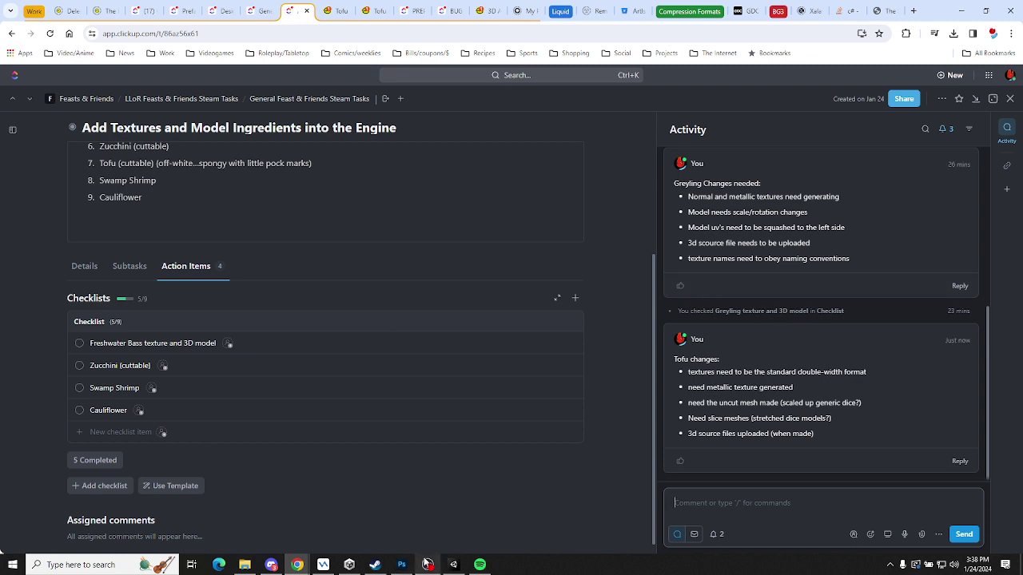
click(628, 463)
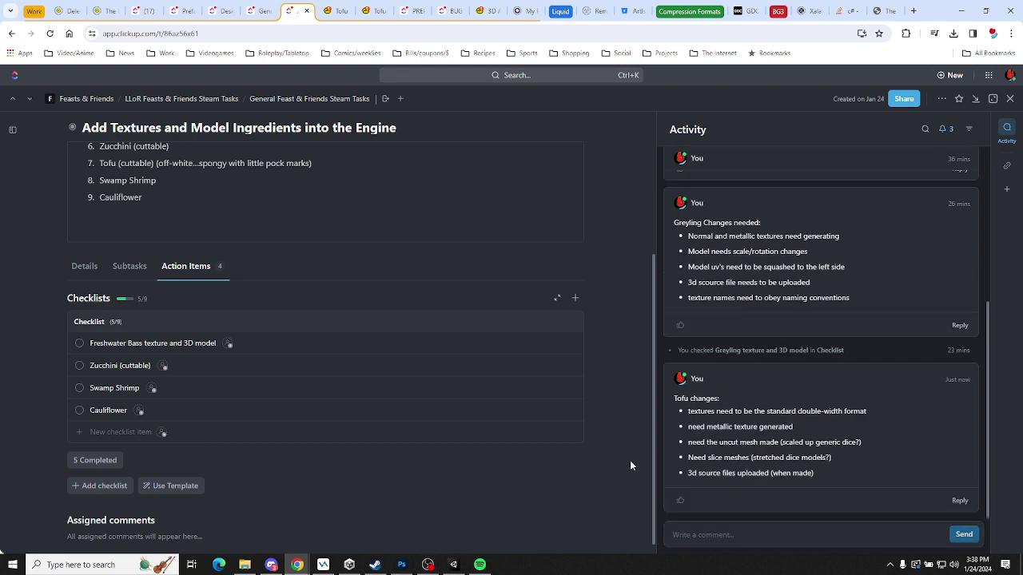